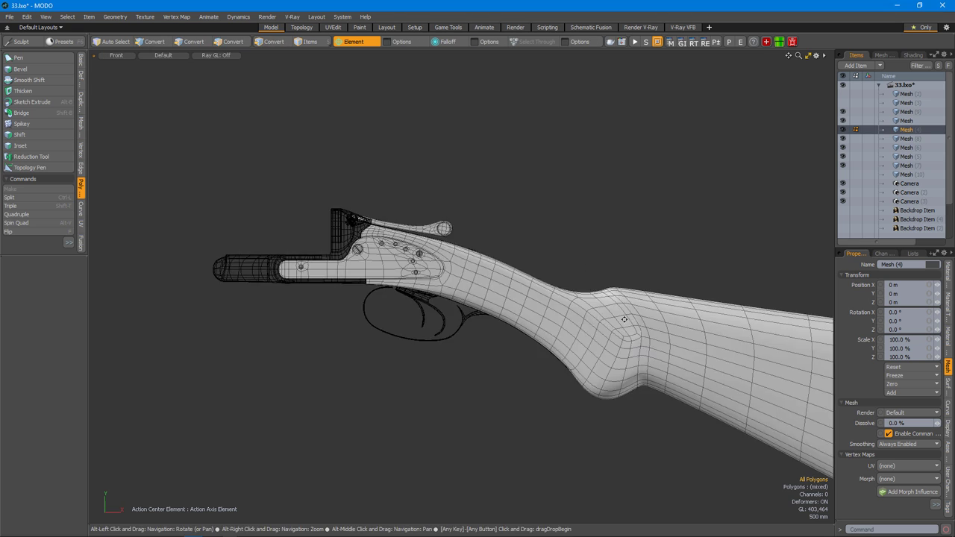
Show the front photo backdrop behind the receiver, enable the P_Test material, and display the mesh as unsmoothed polygons.
click(907, 165)
ctrl+alt+drag(804, 146, 423, 234)
click(310, 41)
click(440, 258)
scroll(439, 258, down, 3)
click(522, 209)
scroll(654, 202, up, 4)
scroll(654, 203, down, 2)
click(913, 55)
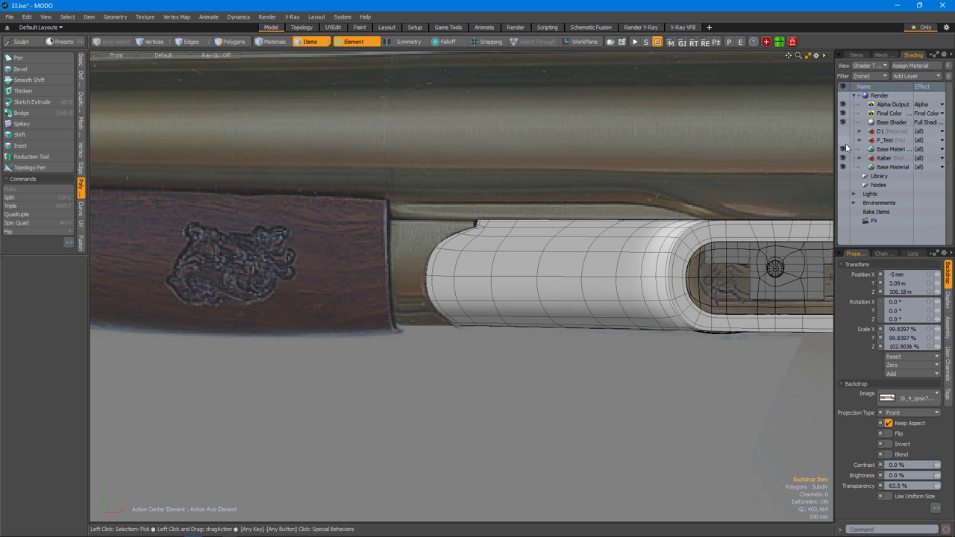
scroll(448, 268, up, 2)
key(3)
scroll(395, 254, down, 1)
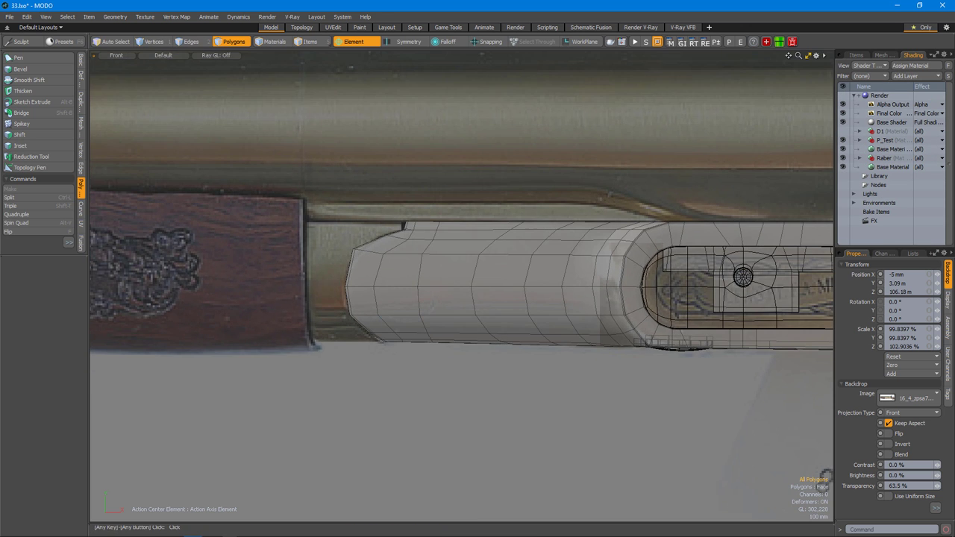
Select the six side polygons near the receiver's rounded front end and inset them slightly with Bevel.
scroll(437, 311, up, 2)
drag(363, 266, 433, 305)
scroll(433, 305, up, 1)
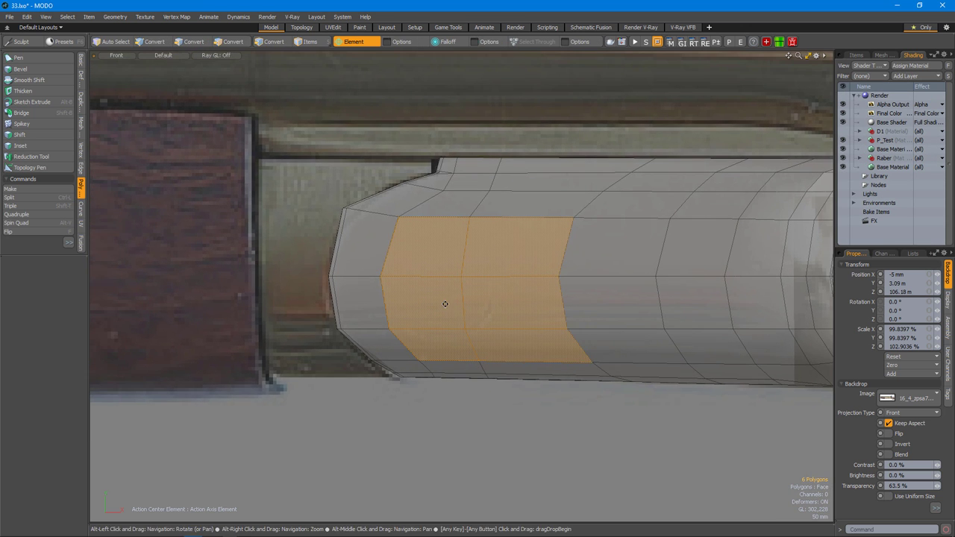
key(b)
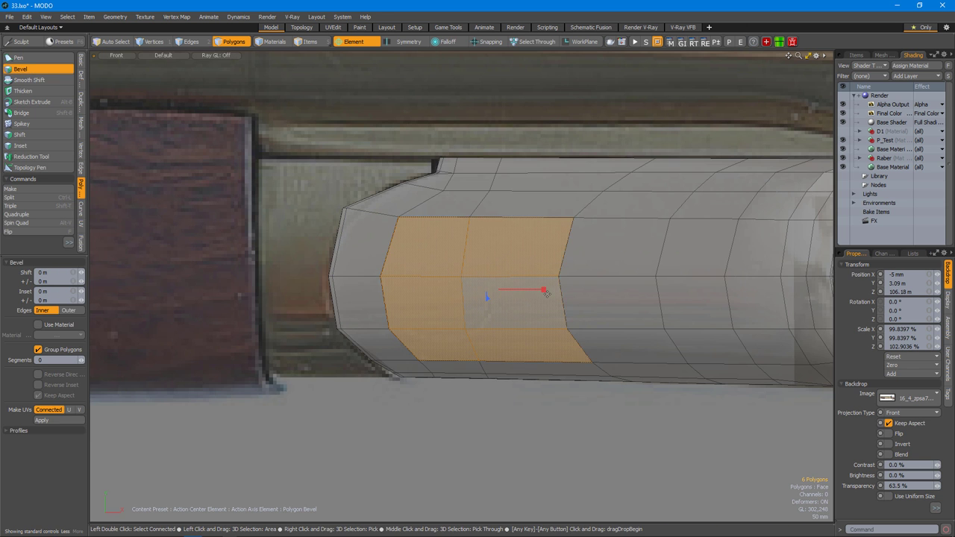
key(space)
alt+drag(498, 276, 448, 245)
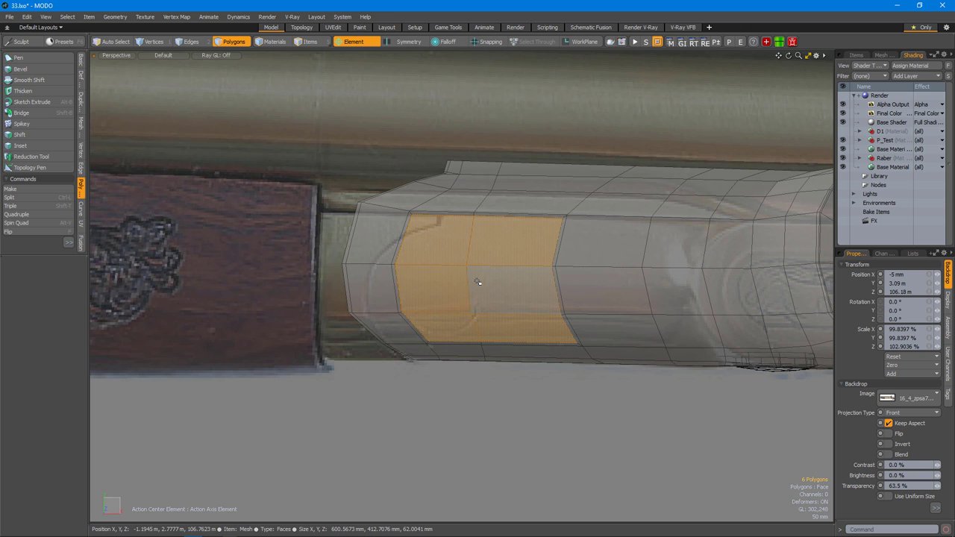
Reposition and scale down the inner six polygons of the beveled patch to widen the border around them.
key(Home)
key(w)
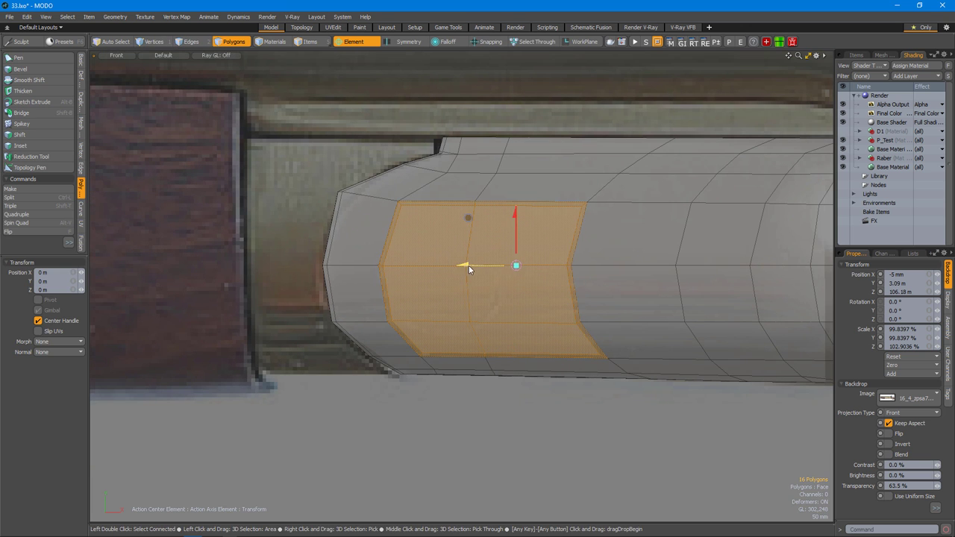
mouse_move(373, 283)
mouse_down()
mouse_move(537, 276)
mouse_move(440, 253)
mouse_move(456, 267)
mouse_move(504, 268)
mouse_move(476, 278)
mouse_move(470, 303)
mouse_up()
key(r)
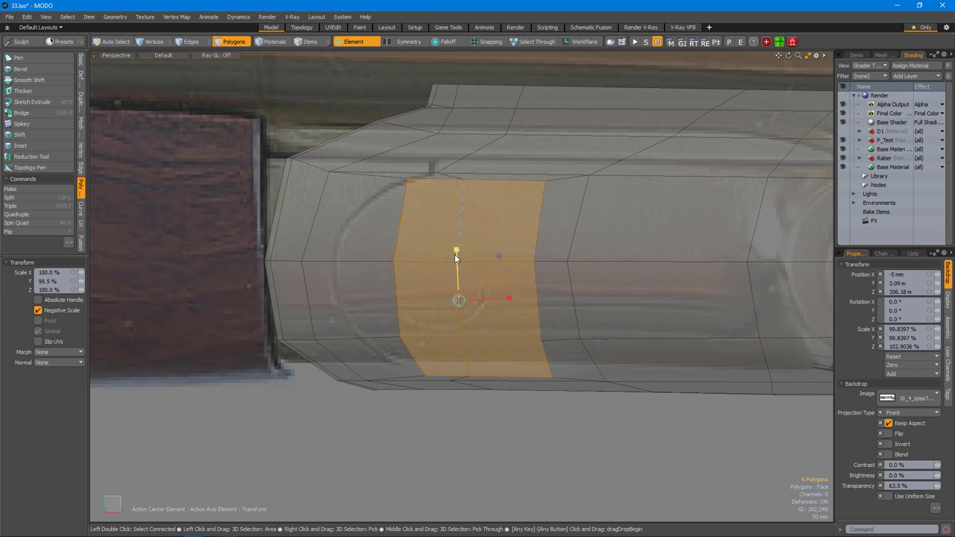
Slide the two lower edges of the inner patch by about 25%.
key(2)
alt+drag(445, 374, 504, 329)
key(alt+s)
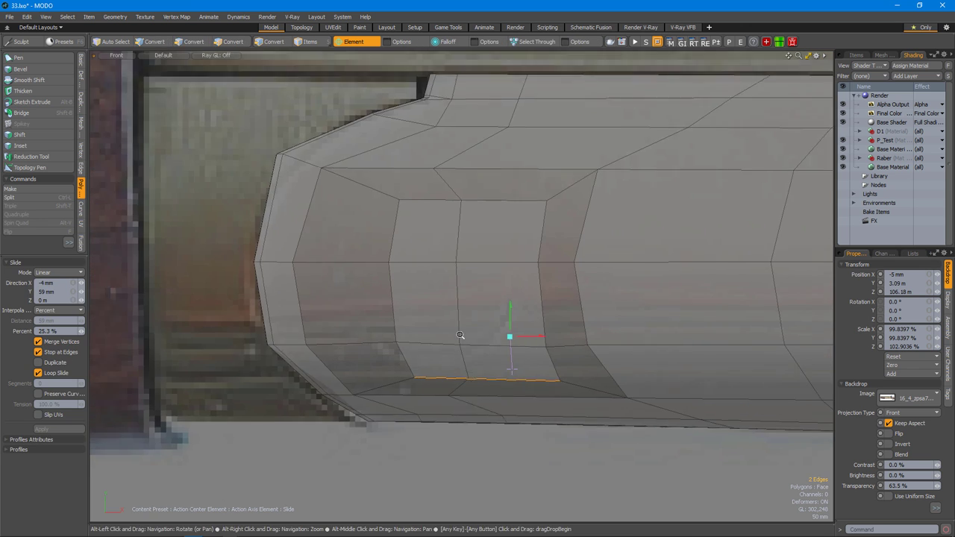
key(3)
key(Escape)
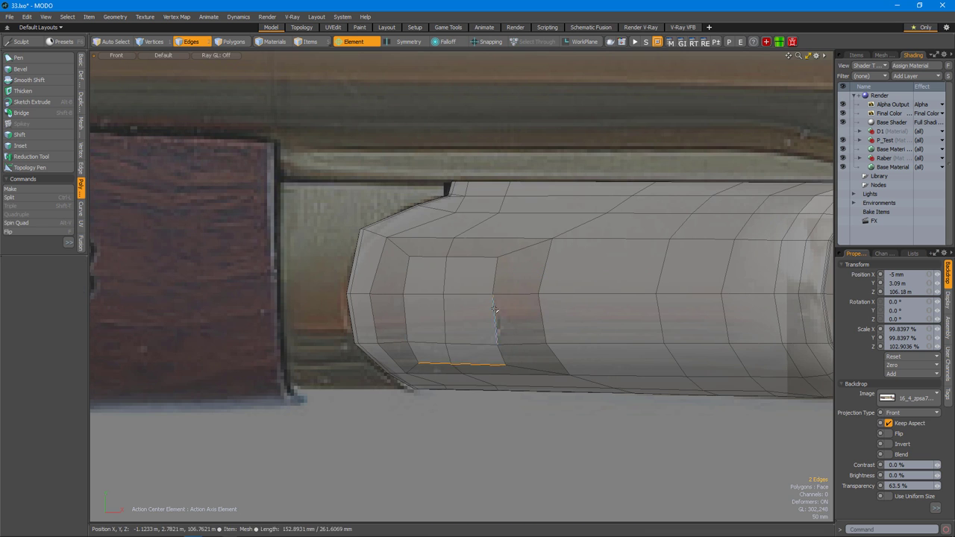
Round the inner six-polygon patch into a circle and move it 9 mm along Z.
key(1)
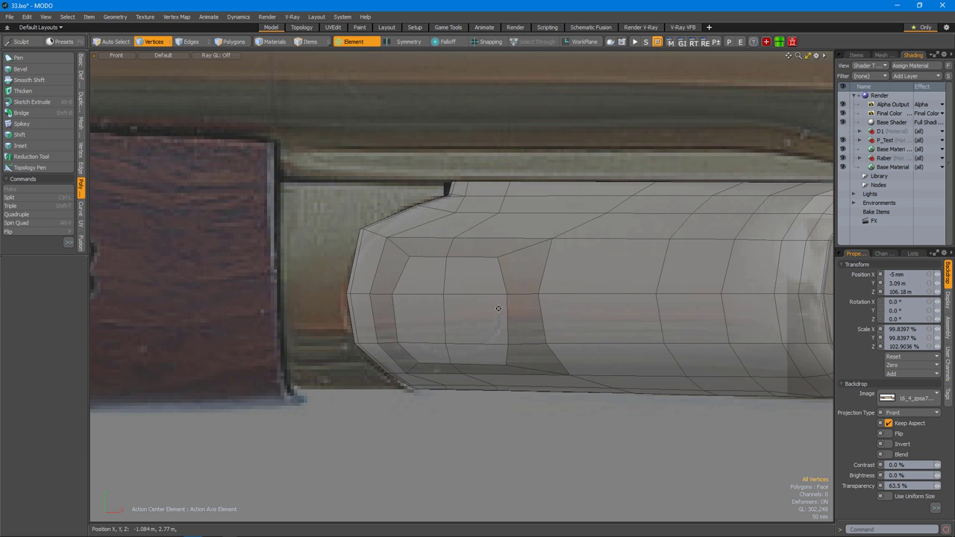
scroll(478, 297, up, 3)
key(3)
shift+drag(445, 301, 448, 250)
scroll(468, 299, up, 1)
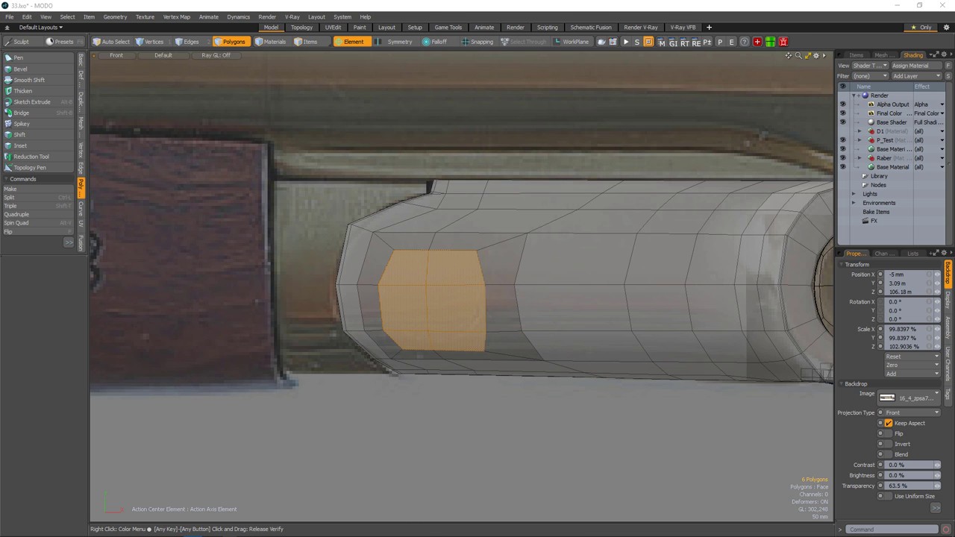
key(w)
scroll(431, 279, up, 2)
scroll(473, 274, down, 2)
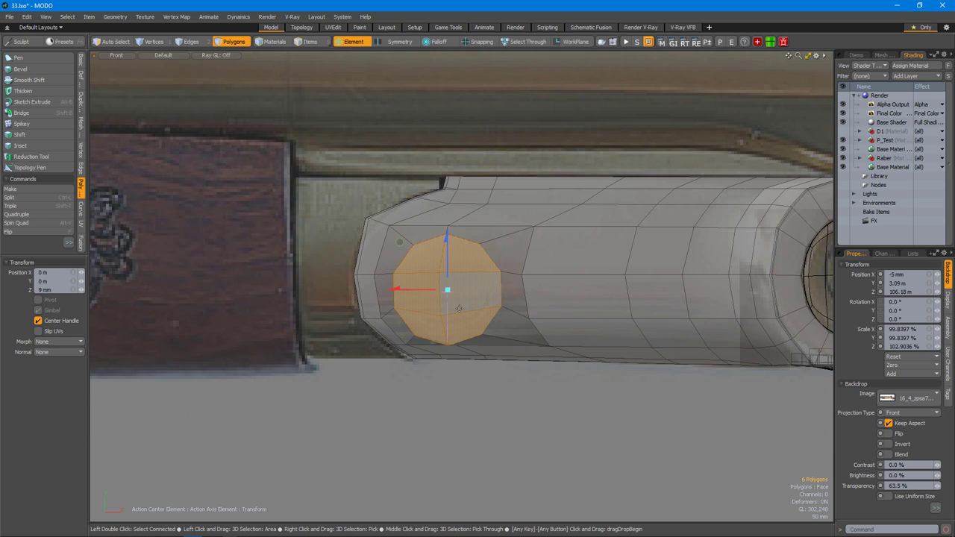
Adjust the circle's position and scale the polygons along its lower side on the Z axis.
scroll(447, 270, up, 2)
key(w)
scroll(444, 291, down, 1)
alt+drag(448, 295, 524, 297)
key(shift+Up)
key(r)
click(47, 289)
alt+drag(459, 374, 531, 326)
key(shift+Down)
key(r)
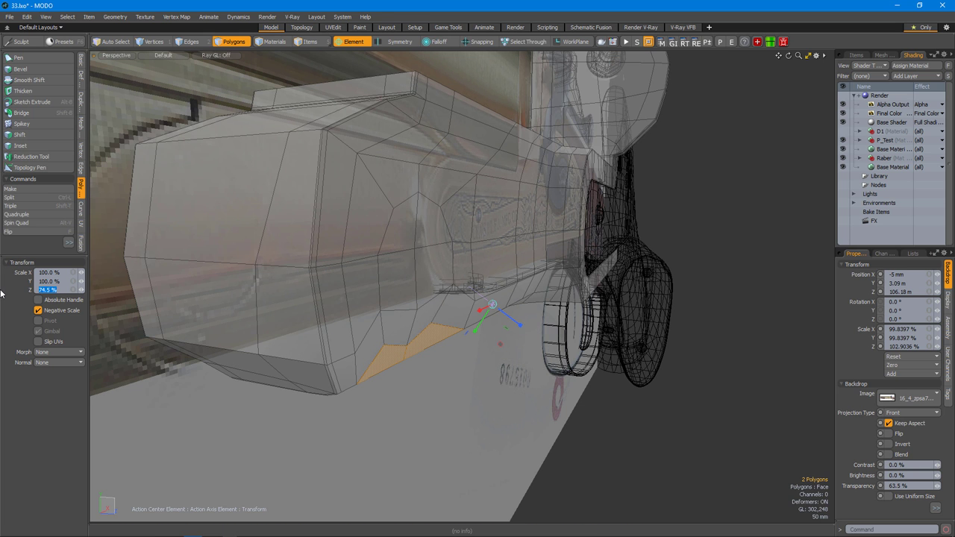
Select the vertices beneath the circle and flatten them by setting their Z scale to 0%.
shift+click(461, 294)
alt+drag(461, 294, 504, 256)
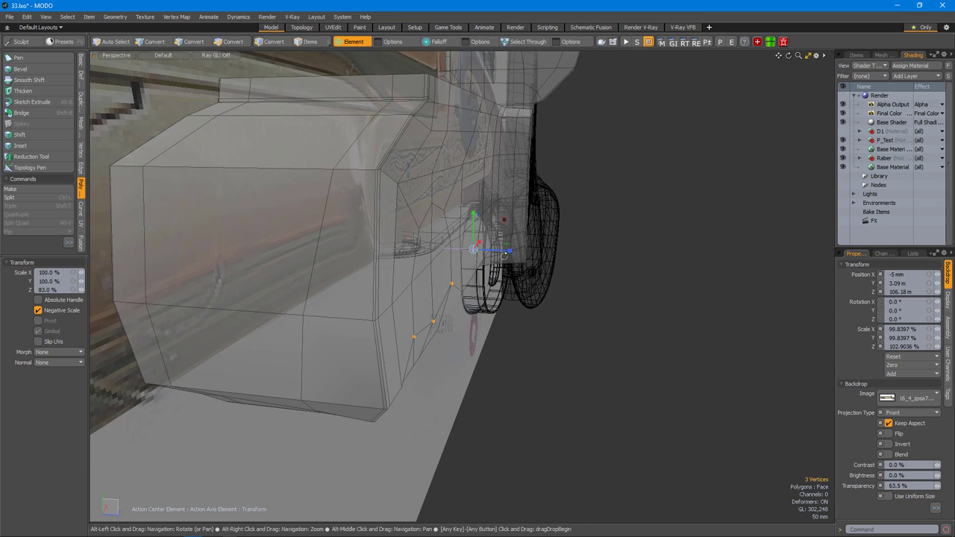
alt+drag(455, 324, 472, 313)
shift+click(473, 314)
key(r)
alt+drag(474, 266, 488, 256)
drag(540, 240, 526, 235)
alt+drag(478, 269, 348, 425)
text(0)
key(Return)
Select the four connected edges beneath the circle and flatten them to a Z scale of 0%.
alt+drag(374, 321, 460, 273)
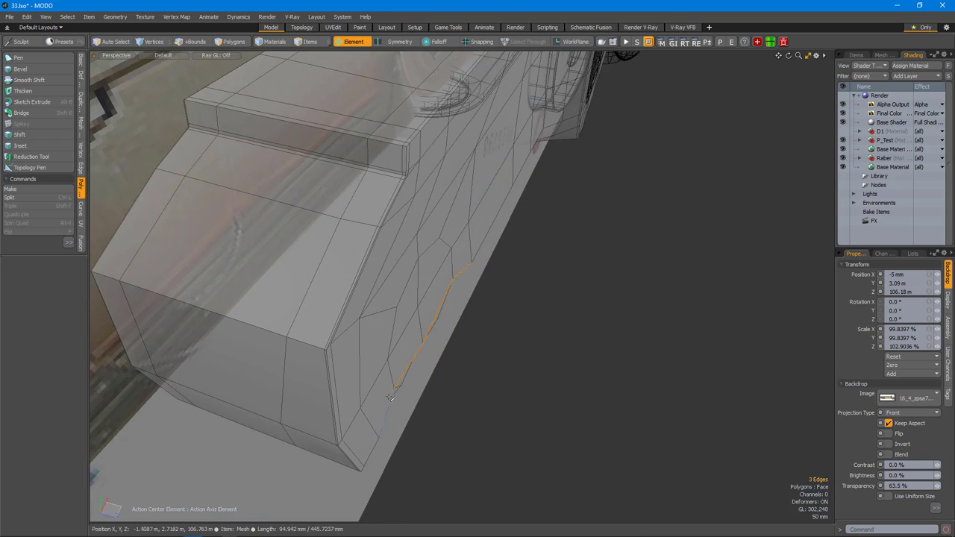
shift+click(388, 399)
alt+drag(389, 399, 501, 355)
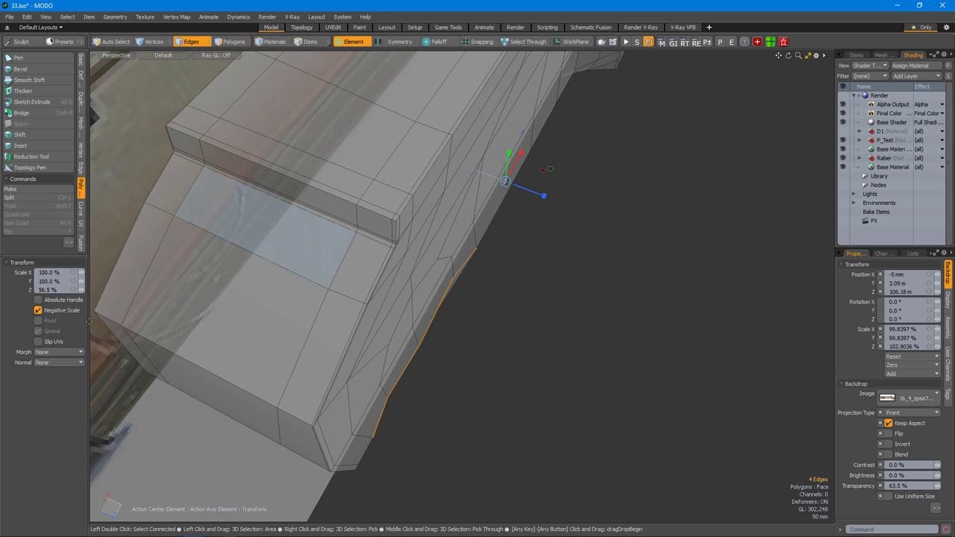
mouse_move(522, 359)
alt+mouse_down()
mouse_move(539, 366)
mouse_move(505, 363)
alt+mouse_up()
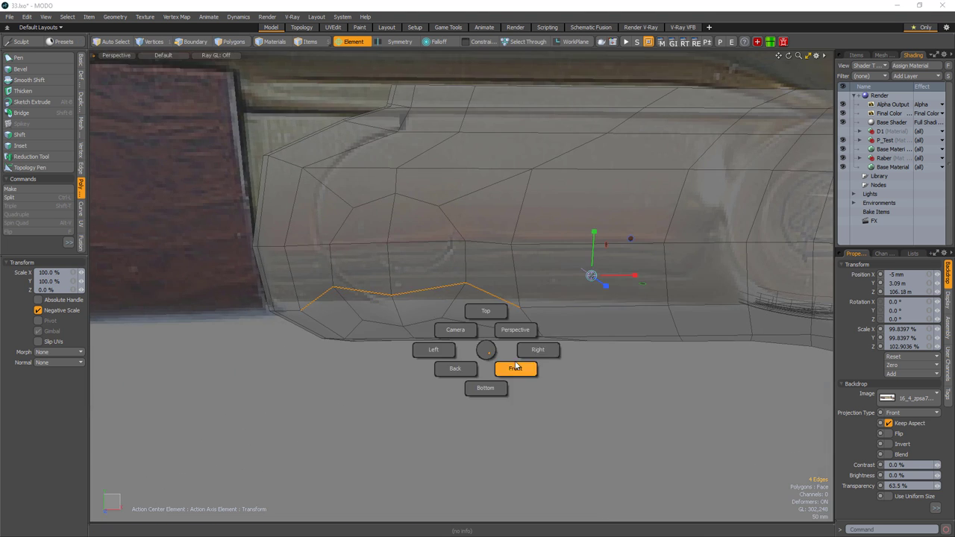
Bevel the circle's six polygons and check its shape with subdivision smoothing switched on and off.
scroll(505, 363, up, 5)
key(3)
double_click(401, 291)
scroll(400, 290, up, 3)
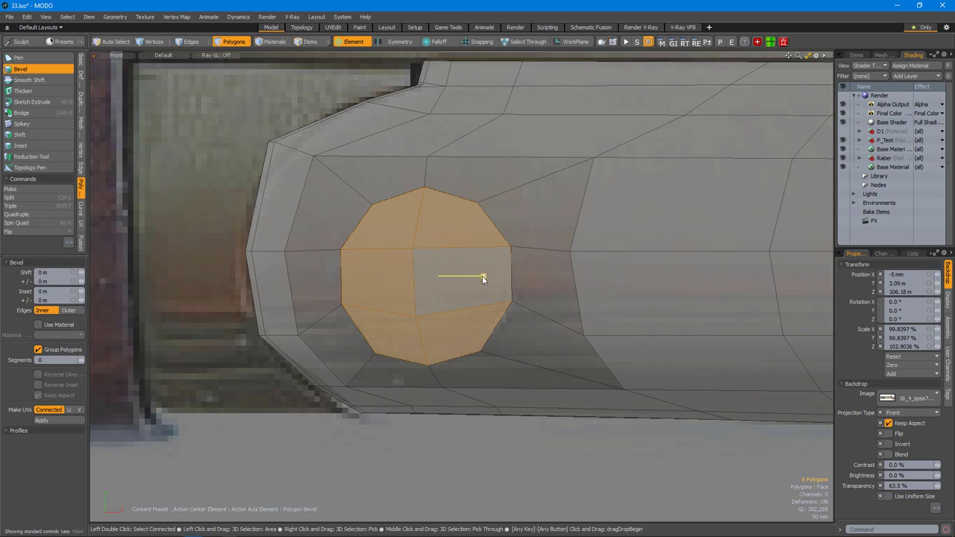
key(1)
click(416, 312)
key(space)
key(Tab)
alt+drag(455, 279, 508, 321)
scroll(491, 275, up, 3)
key(Tab)
Bevel the circle's six polygons again to add inner rims, using an inset of about 10.7 mm.
scroll(471, 254, down, 5)
alt+drag(471, 253, 507, 373)
scroll(410, 342, up, 3)
alt+drag(409, 341, 497, 245)
key(3)
key(b)
scroll(517, 292, up, 3)
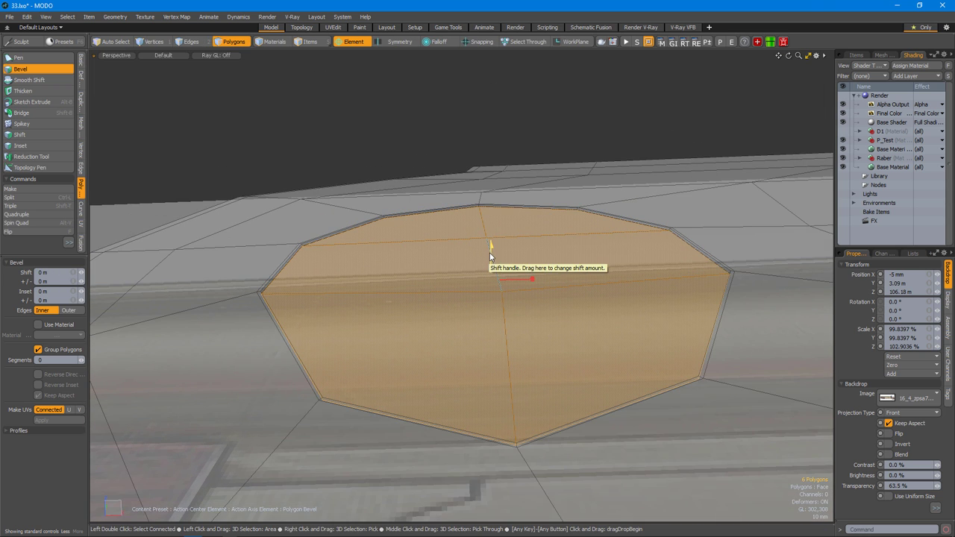
alt+drag(429, 274, 458, 303)
key(q)
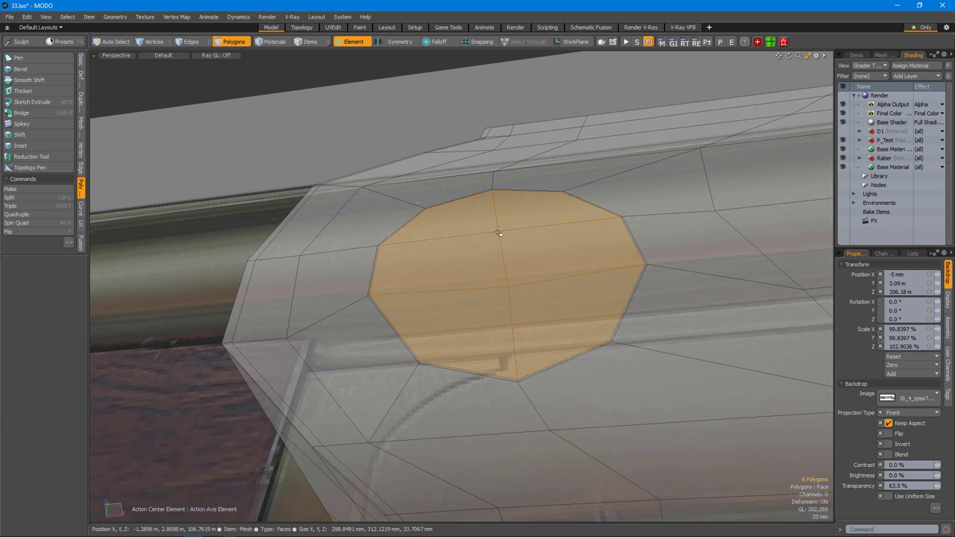
key(b)
scroll(494, 224, up, 3)
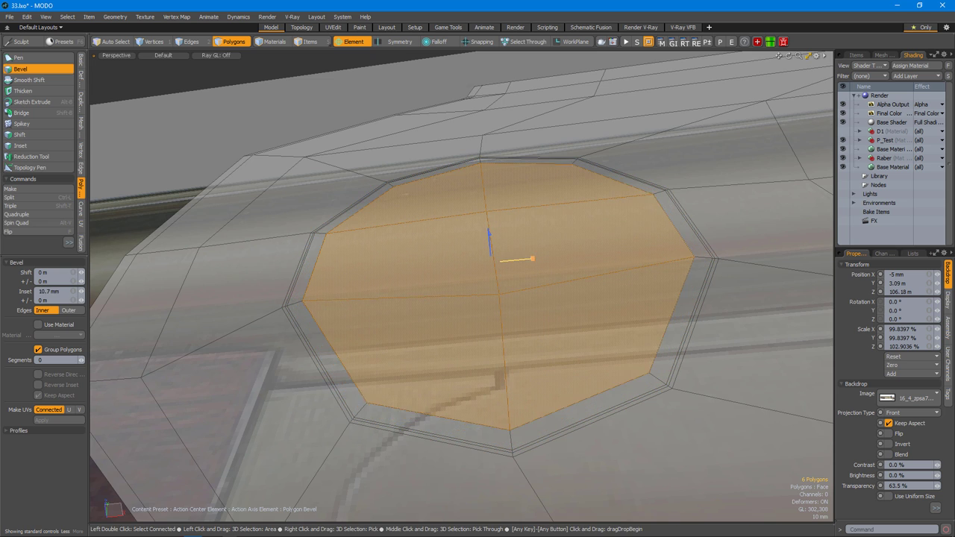
Delete the circle's six inner polygons and extend the hole's complete border edge loop with Edge Extend.
key(space)
key(Delete)
key(z)
alt+drag(325, 341, 525, 285)
key(space)
click(524, 271)
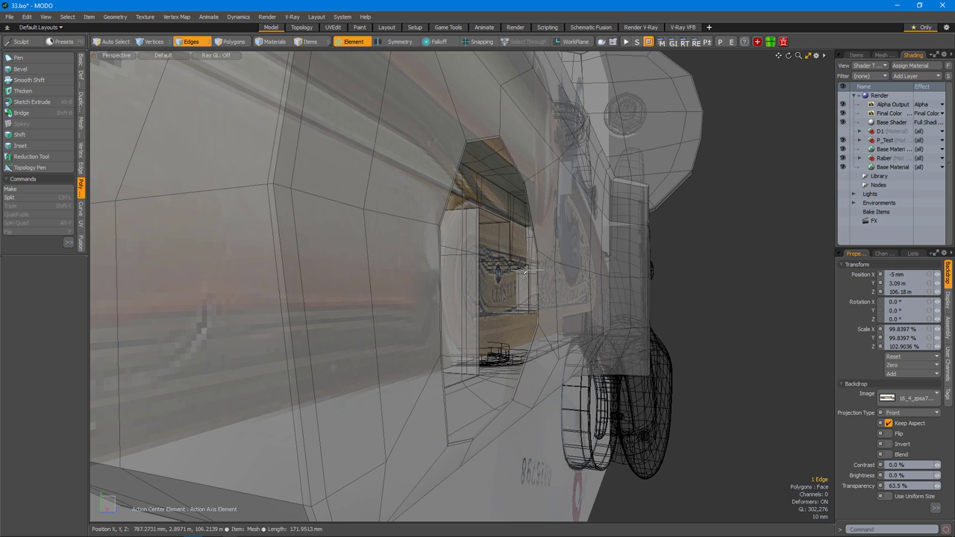
key(shift+a)
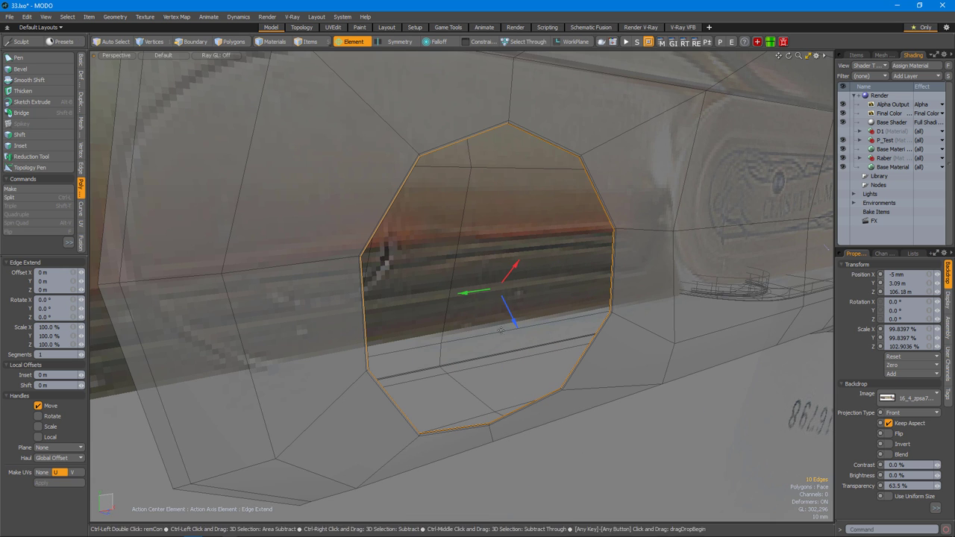
key(space)
key(z)
alt+drag(509, 327, 531, 296)
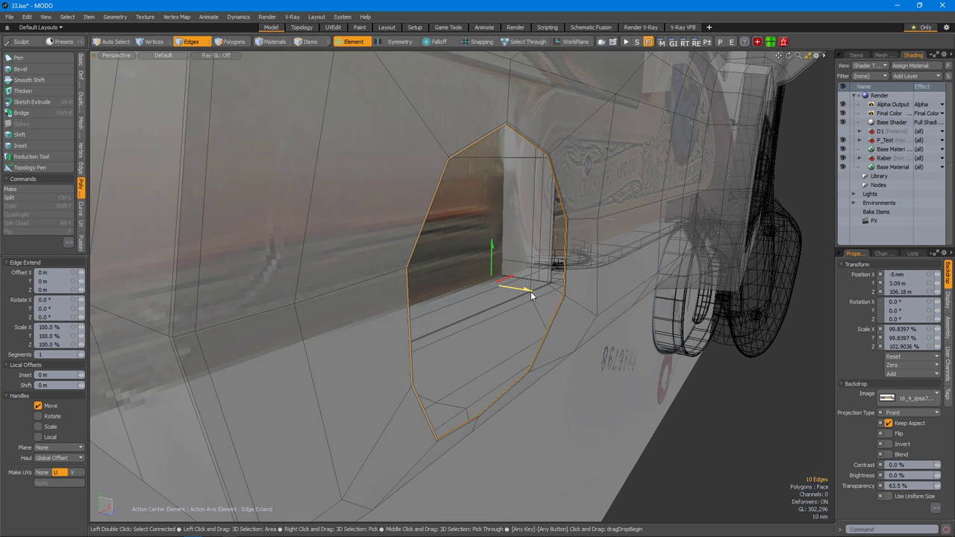
key(space)
Fill the round opening with new polygons and add loop cuts to the resulting geometry.
key(p)
click(273, 41)
alt+drag(478, 313, 516, 291)
click(496, 314)
key(3)
key(z)
key(3)
key(alt+c)
scroll(528, 280, up, 3)
key(q)
click(515, 292)
Turn on subdivision smoothing and inspect the finished round button against the front photo.
key(Tab)
alt+drag(456, 437, 541, 314)
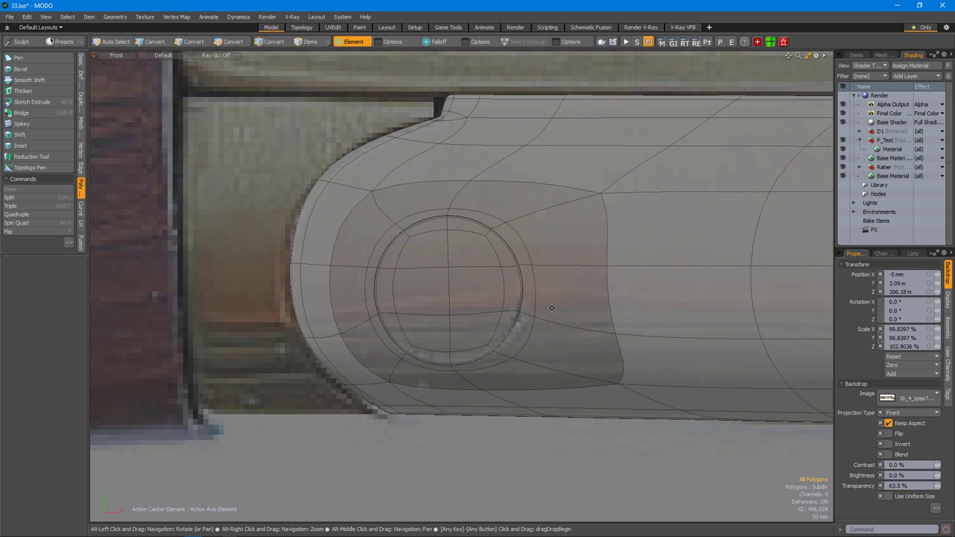
scroll(551, 308, down, 5)
scroll(507, 283, up, 5)
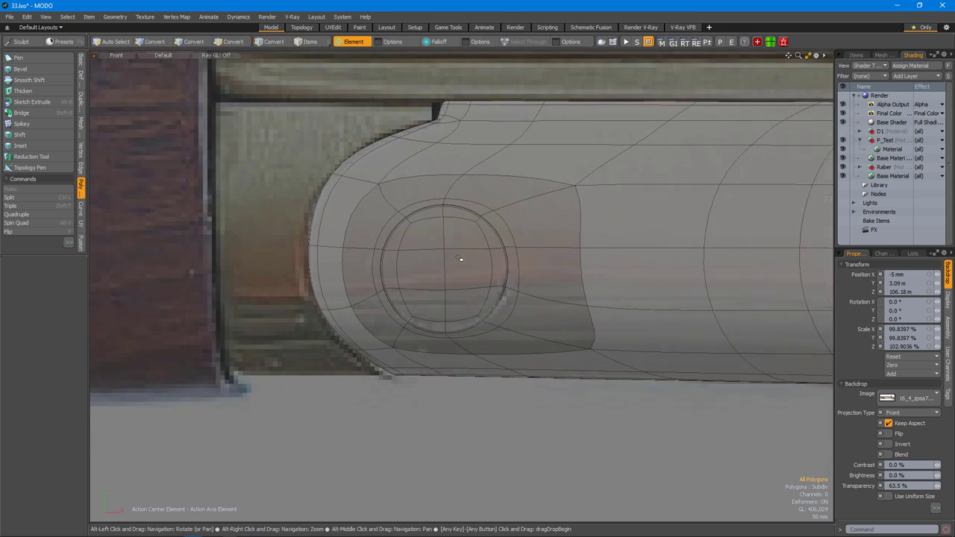
Select all polygons of the round button and move them -28 mm along Y.
click(491, 272)
scroll(491, 272, up, 3)
key(ctrl+space)
click(564, 237)
alt+drag(459, 249, 421, 265)
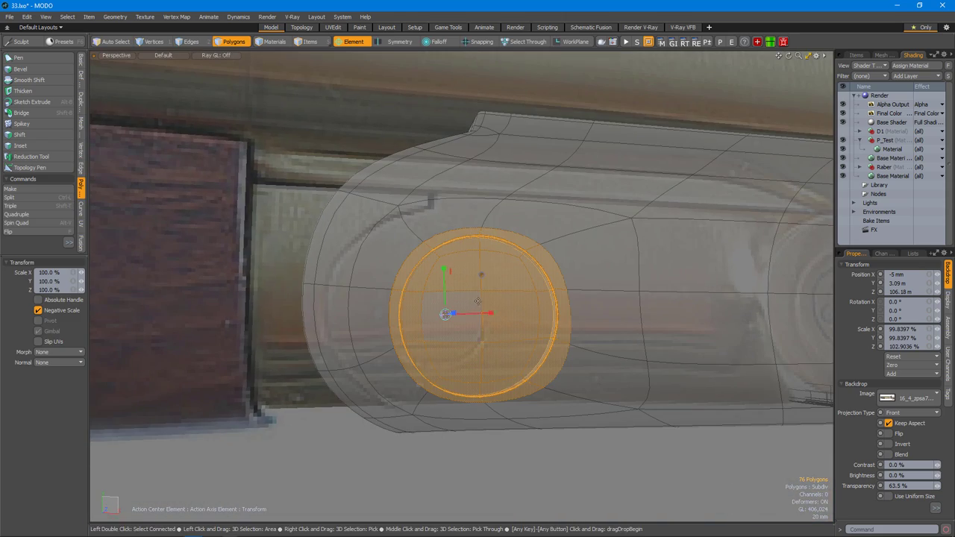
alt+drag(482, 316, 462, 373)
key(w)
key(r)
key(w)
scroll(491, 418, up, 3)
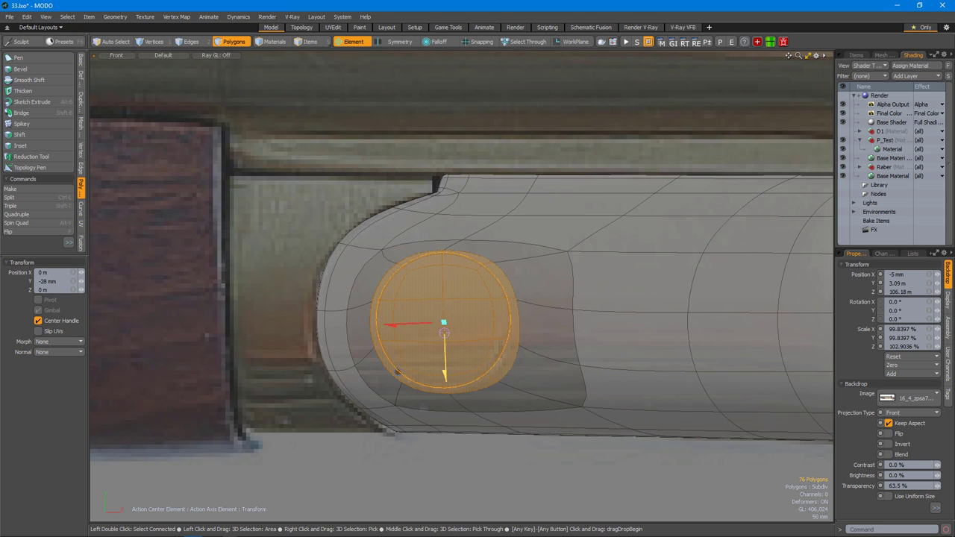
Turn off subdivision smoothing and slide the edges above the round button to refine the surrounding mesh.
key(1)
key(Tab)
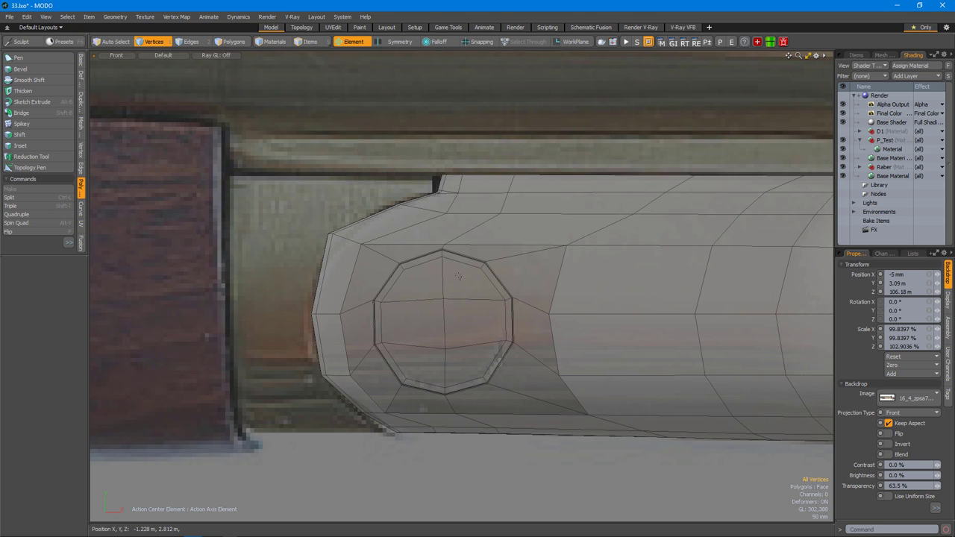
click(462, 245)
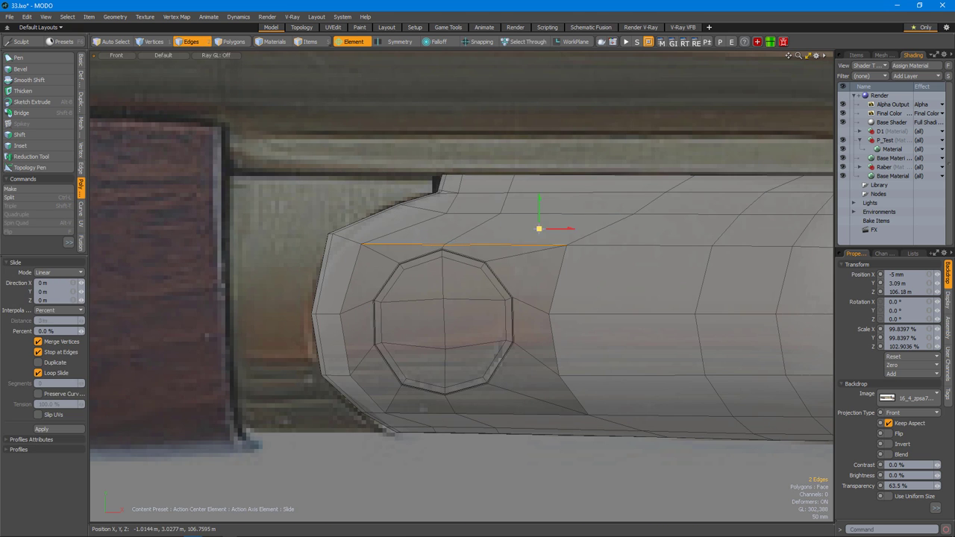
key(ctrl+space)
click(550, 226)
key(1)
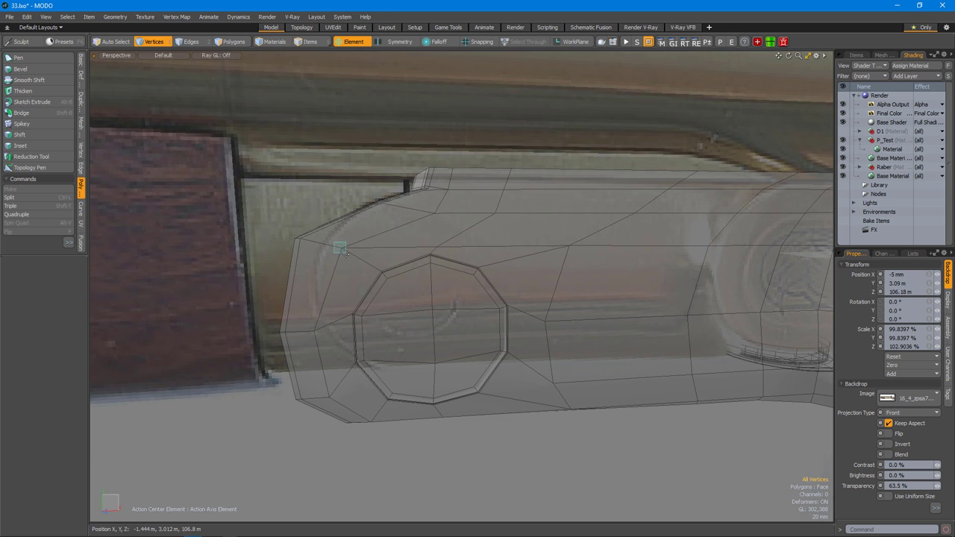
key(2)
alt+shift+drag(388, 246, 257, 257)
click(618, 237)
alt+drag(618, 237, 462, 298)
Hide the P_Test material, preview the rifle render through Camera (3), and expand the scene's environments.
mouse_move(898, 139)
mouse_down()
mouse_move(671, 262)
mouse_move(495, 271)
mouse_move(580, 267)
mouse_move(405, 205)
mouse_up()
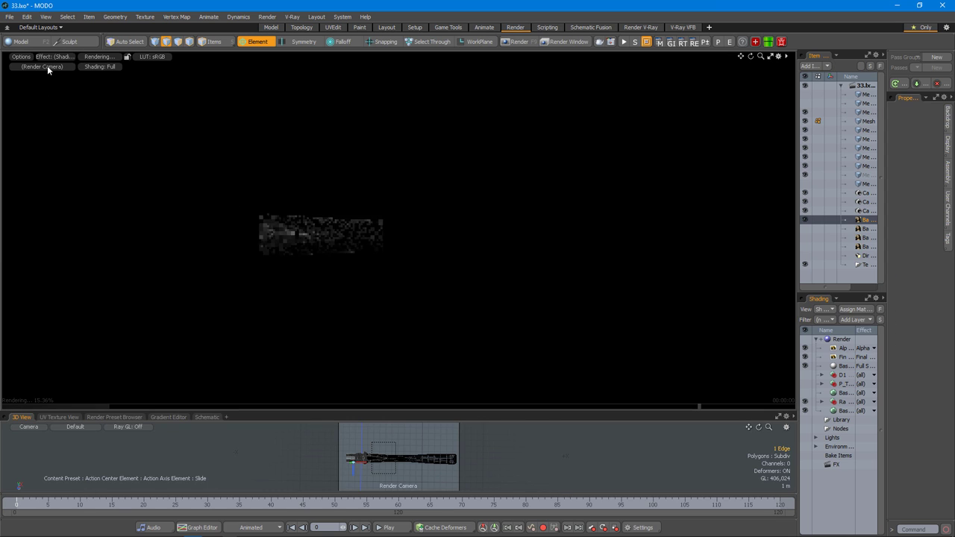
click(47, 66)
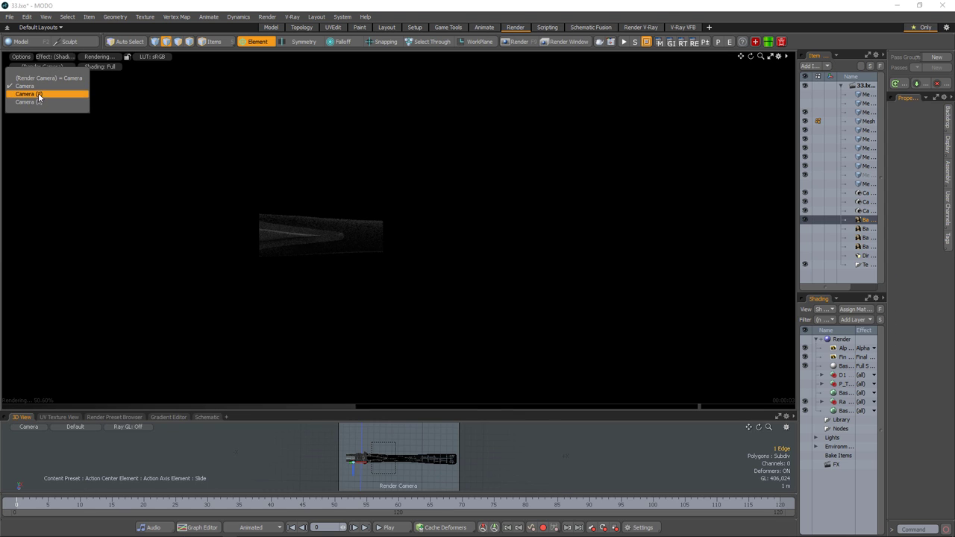
click(38, 102)
alt+drag(668, 183, 433, 239)
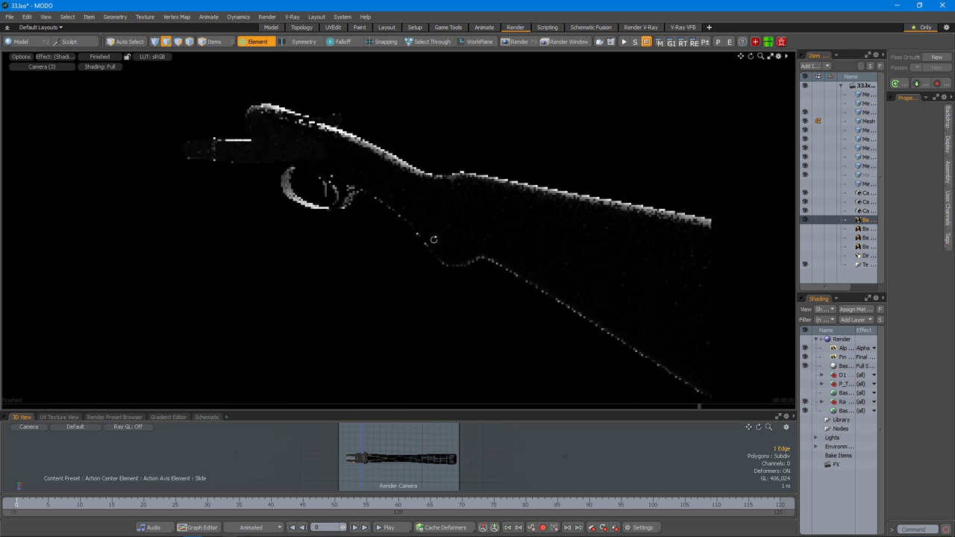
click(822, 455)
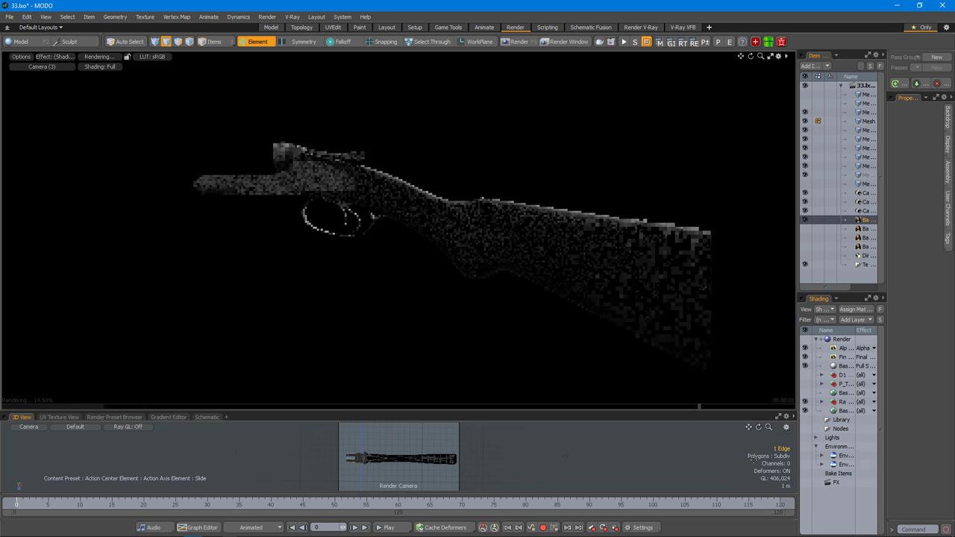
Inspect the receiver's front end in the render preview from the side and at an angle, and return to the modelling layout.
alt+drag(337, 212, 349, 260)
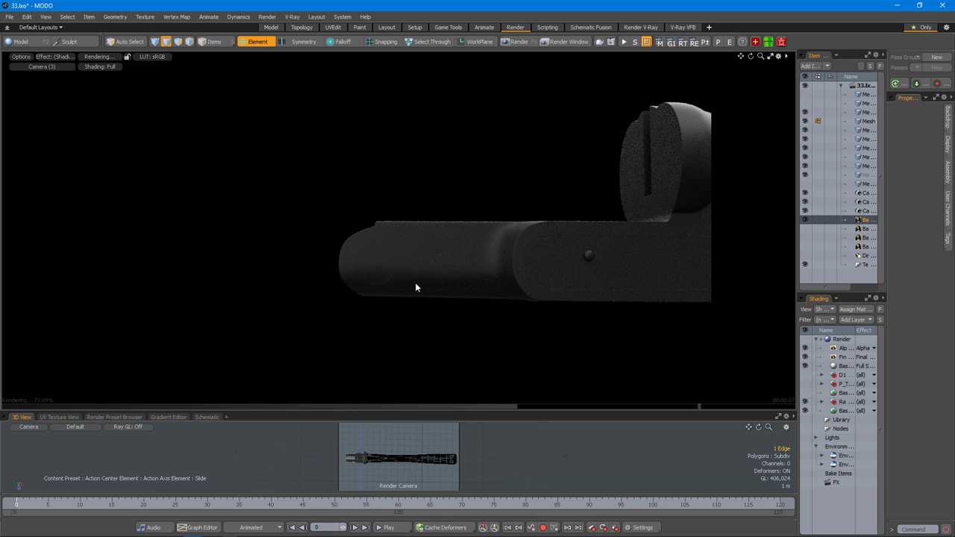
alt+drag(354, 279, 422, 232)
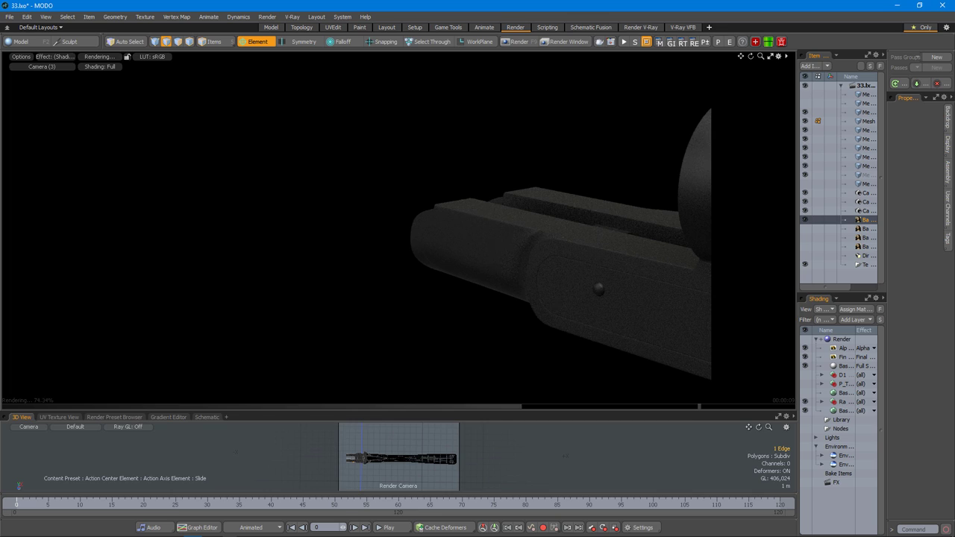
key(ctrl+Tab)
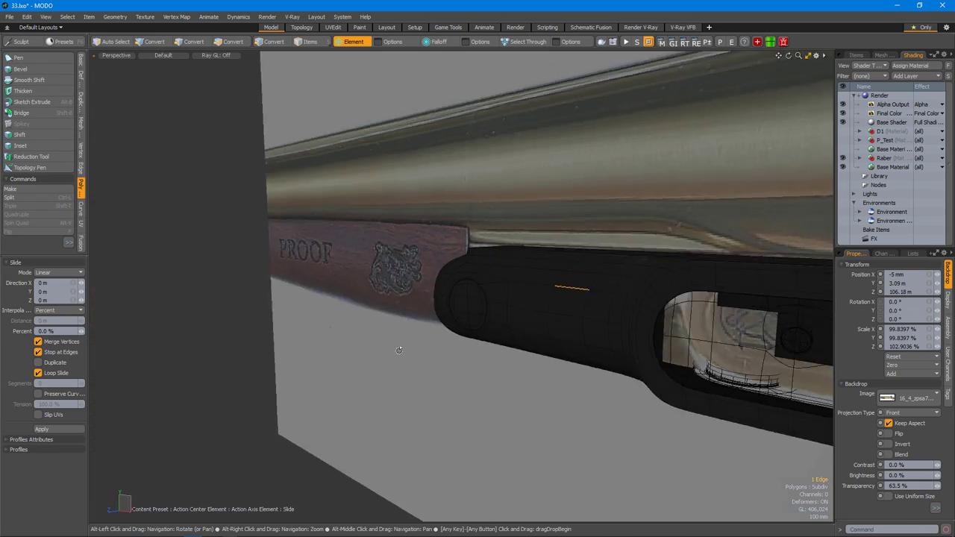
Copy the narrow border polygons around the receiver's rounded front end into a new mesh item.
mouse_move(399, 350)
alt+mouse_down()
mouse_move(401, 339)
mouse_move(511, 330)
alt+mouse_up()
key(ctrl+space)
scroll(399, 334, up, 5)
mouse_move(511, 331)
alt+right_down()
mouse_move(550, 266)
mouse_move(500, 288)
mouse_move(492, 328)
mouse_move(540, 252)
mouse_move(518, 246)
mouse_move(533, 247)
mouse_move(478, 284)
mouse_move(503, 316)
alt+right_up()
alt+drag(536, 300, 494, 291)
alt+drag(604, 334, 596, 341)
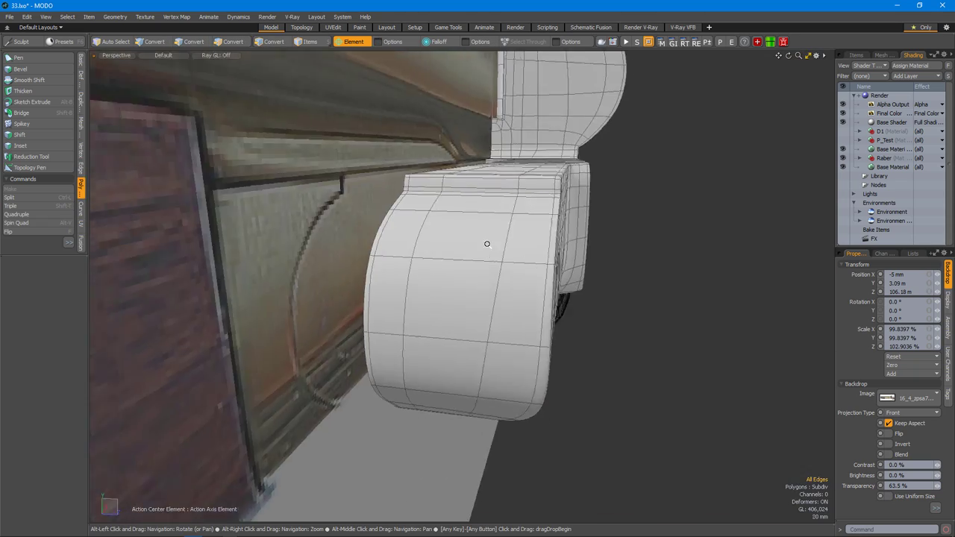
alt+drag(421, 387, 428, 297)
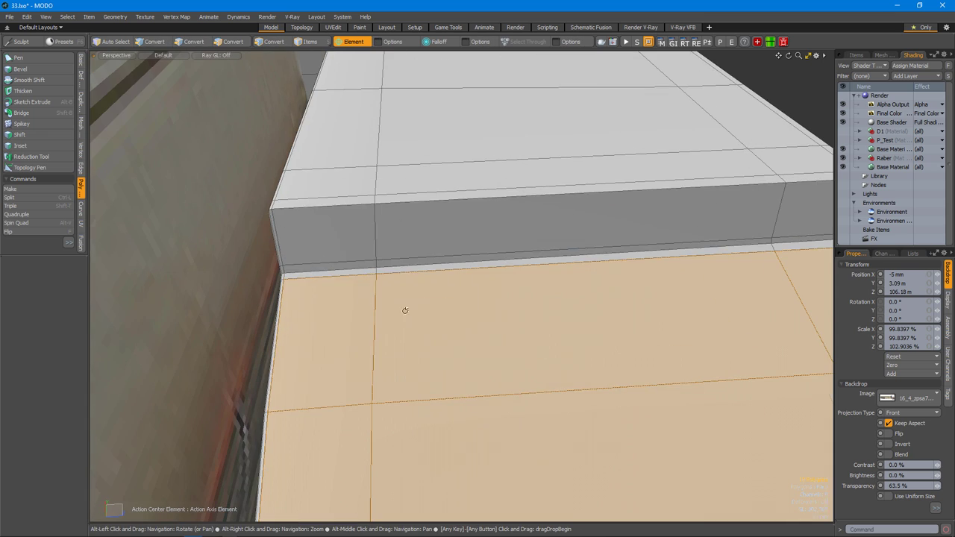
alt+drag(780, 248, 471, 309)
click(906, 174)
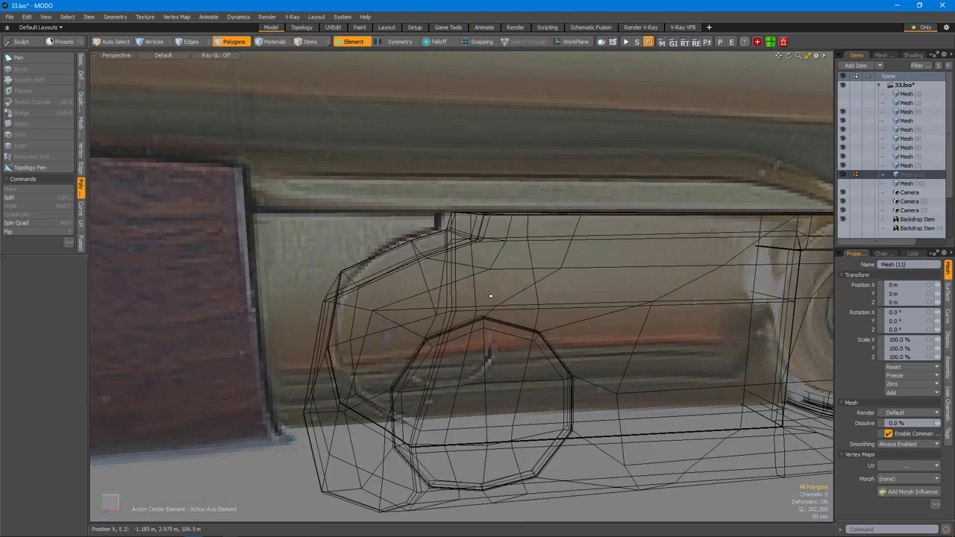
Select the front outline edges of the copied strip in Front view and extend them -300 mm along X with Edge Extend.
right_drag(577, 449, 574, 446)
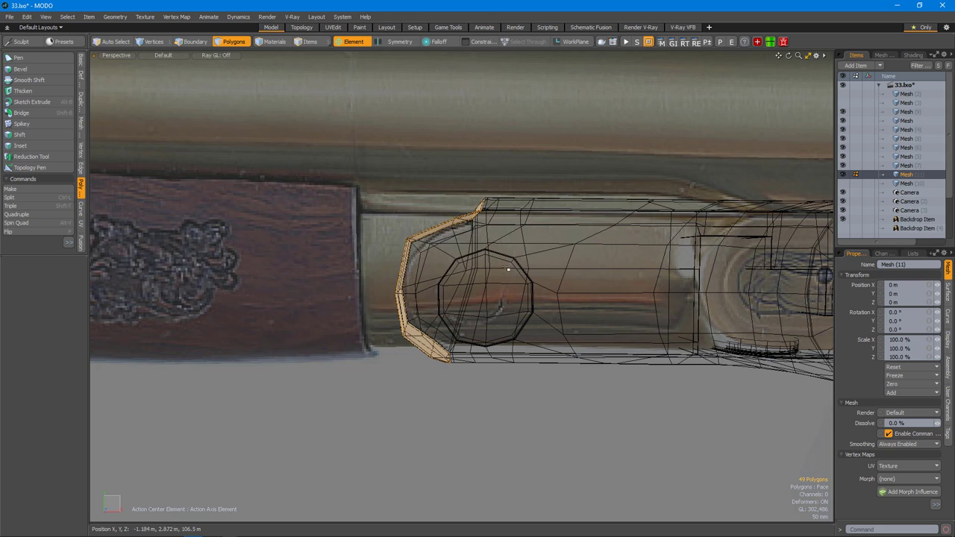
alt+drag(458, 274, 577, 229)
ctrl+alt+drag(536, 203, 405, 181)
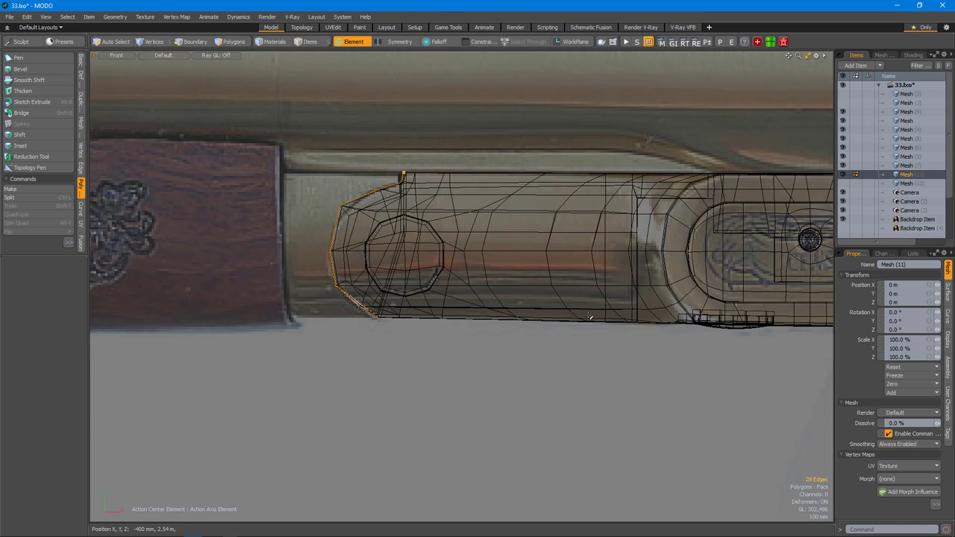
key(shift+x)
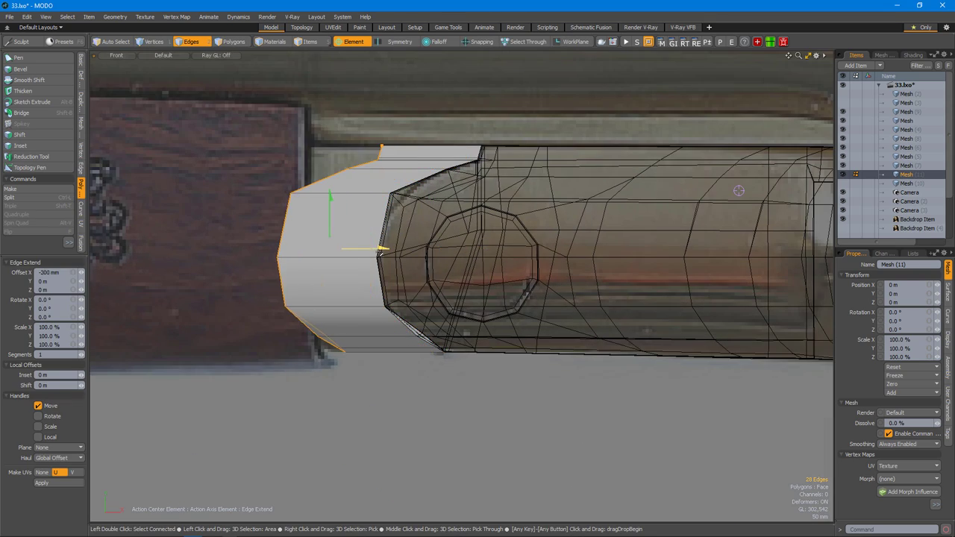
Try flattening the extended front edges into a straight line and moving them 156 mm along Y.
scroll(362, 265, down, 1)
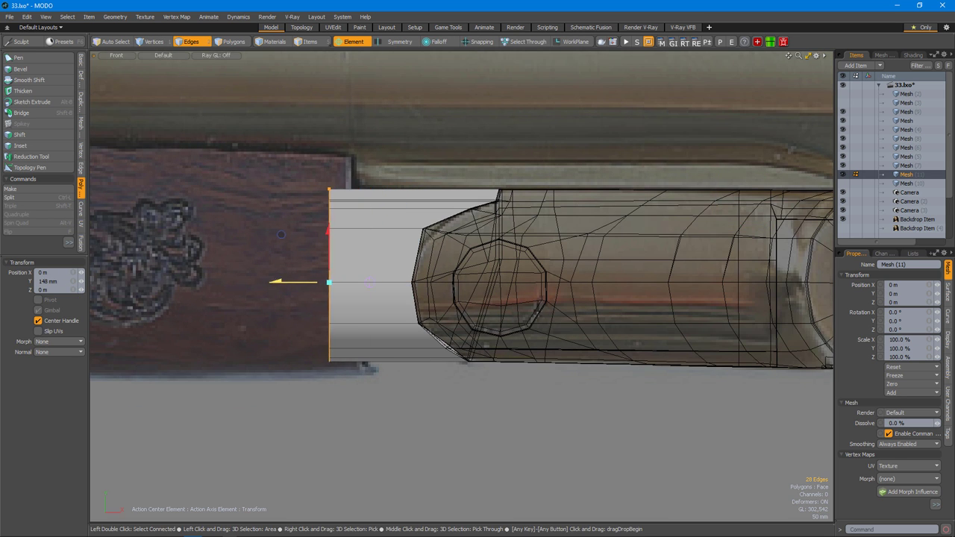
scroll(463, 283, down, 3)
scroll(462, 283, up, 3)
Try removing the inner side polygons of the extension piece in Perspective view.
key(ctrl+space)
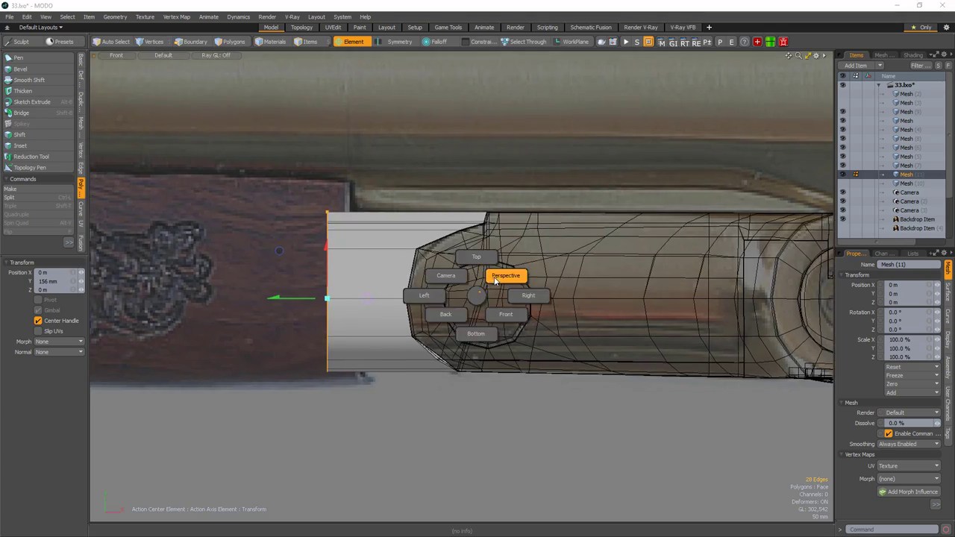
click(495, 280)
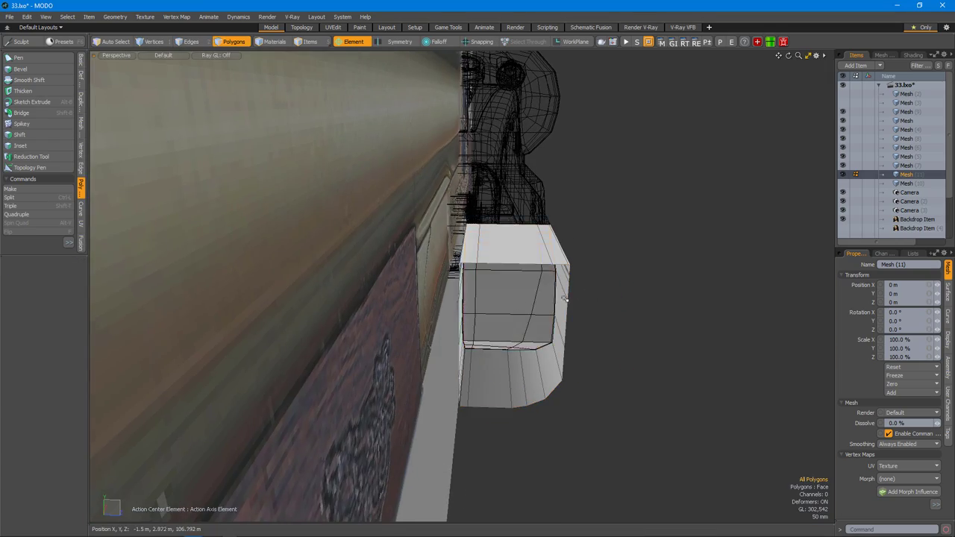
scroll(590, 294, up, 3)
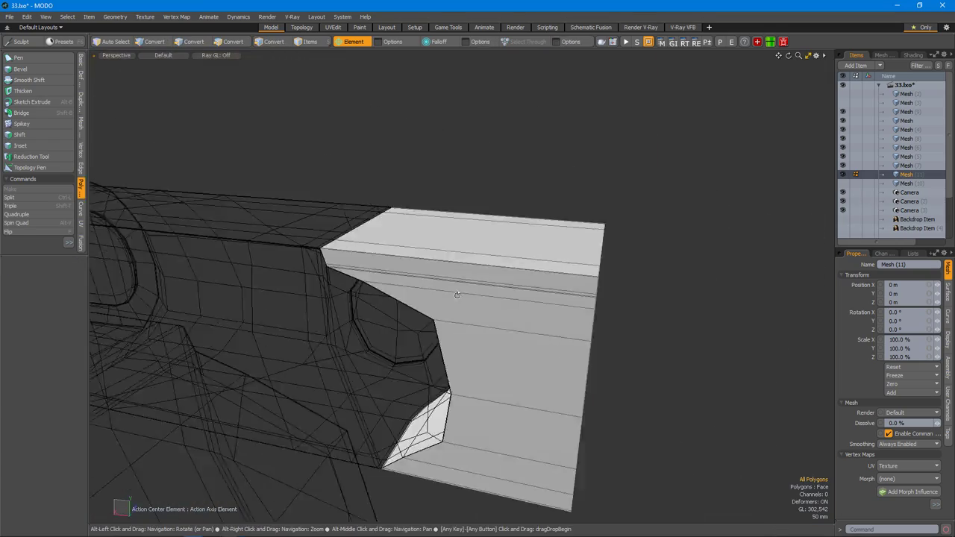
click(494, 379)
click(469, 266)
shift+click(486, 423)
alt+drag(486, 424, 488, 324)
shift+double_click(441, 293)
Try aligning the extension's inner-edge vertices to the receiver's centre line in Top view with a 0% X scale.
scroll(350, 296, down, 5)
key(ctrl+space)
click(485, 285)
key(1)
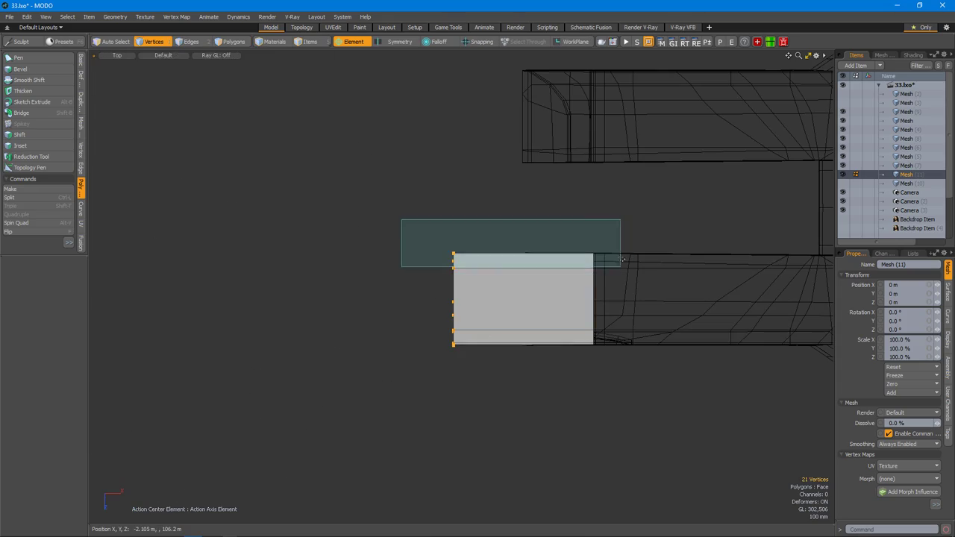
alt+drag(624, 273, 287, 214)
key(y)
key(ctrl+space)
click(502, 258)
scroll(191, 391, up, 2)
drag(184, 432, 184, 423)
mouse_move(573, 267)
ctrl+alt+mouse_down()
mouse_move(495, 282)
mouse_move(519, 274)
ctrl+alt+mouse_up()
shift+click(509, 293)
key(r)
scroll(524, 257, down, 3)
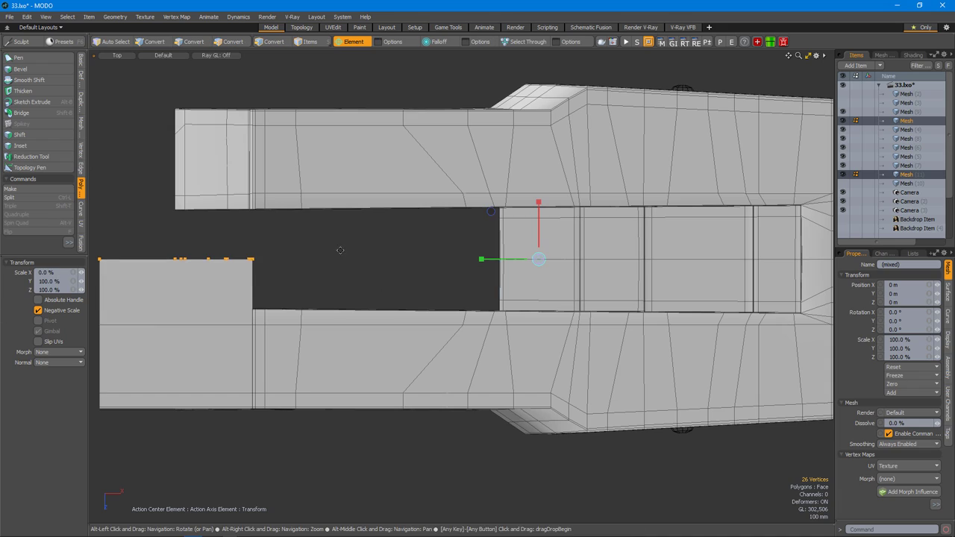
Try a loop slice at 18.50% around the extension, running parallel to its joint with the receiver.
key(ctrl+space)
click(469, 262)
alt+drag(470, 262, 399, 300)
key(alt+c)
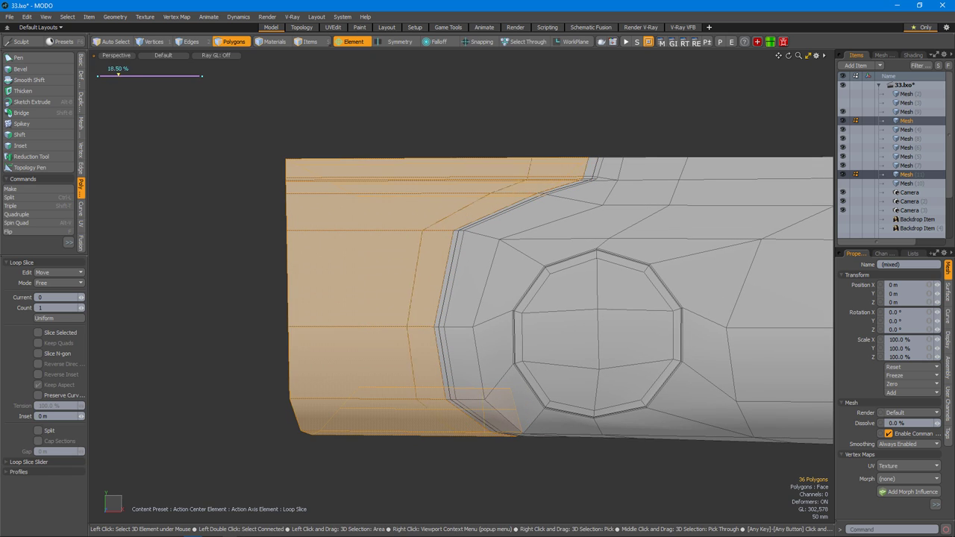
scroll(392, 281, down, 2)
alt+drag(414, 306, 365, 293)
key(Escape)
Turn on subdivision for the extension and inspect its smoothed shape beside the round button.
alt+right_drag(365, 294, 480, 406)
alt+right_drag(433, 299, 386, 363)
key(Tab)
alt+drag(385, 362, 414, 344)
alt+right_drag(415, 345, 526, 335)
alt+drag(526, 335, 500, 330)
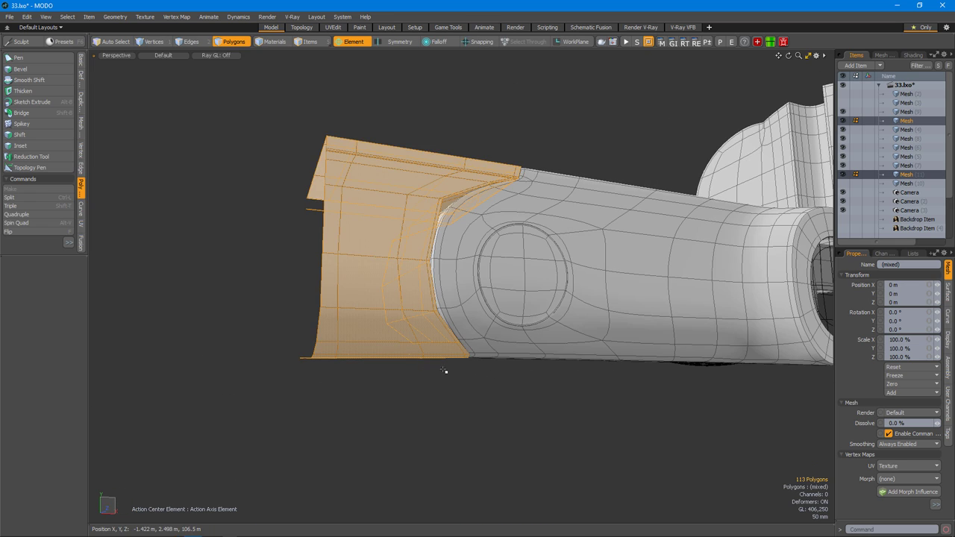
alt+drag(420, 375, 476, 344)
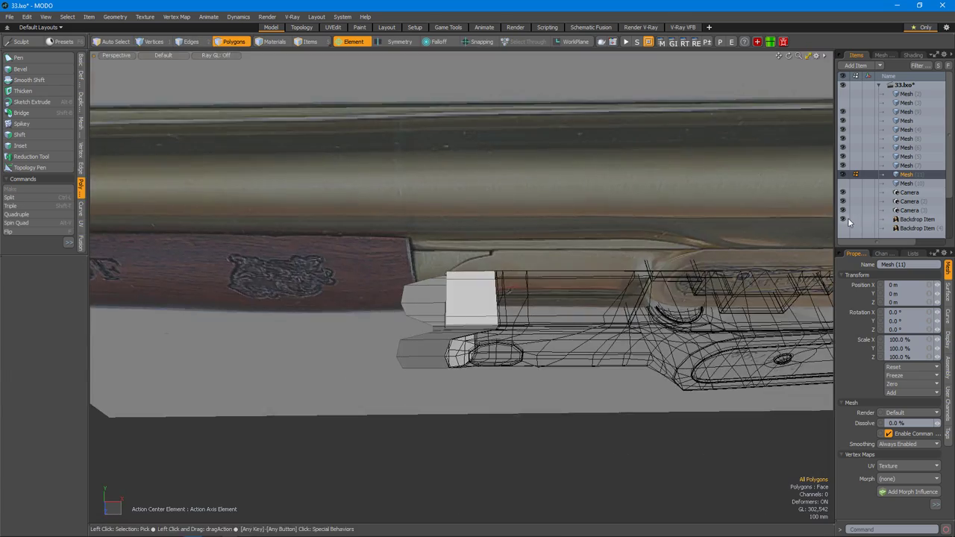
Flatten the unflattened extension's inner-edge vertices onto the receiver's centre line with a 0% X scale, using the Element action center.
drag(231, 233, 592, 308)
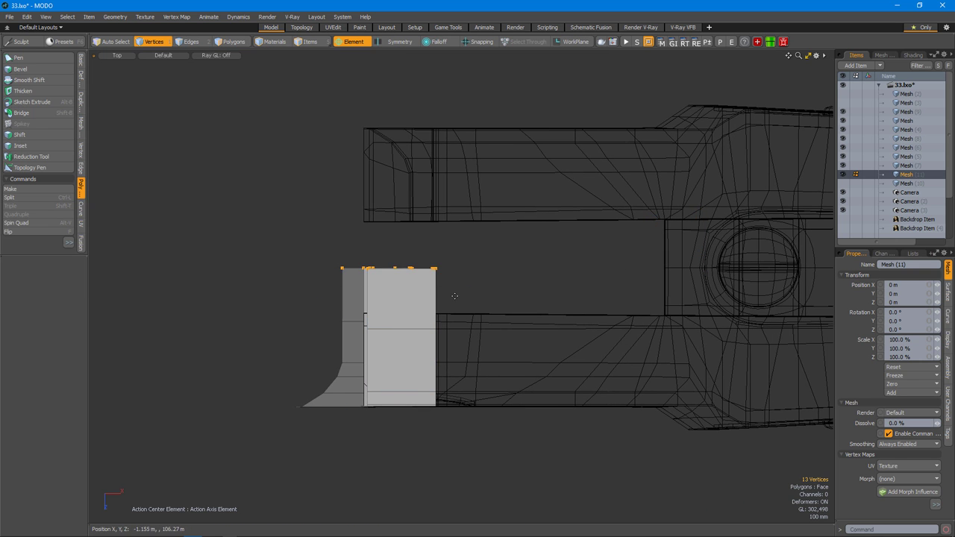
shift+click(599, 276)
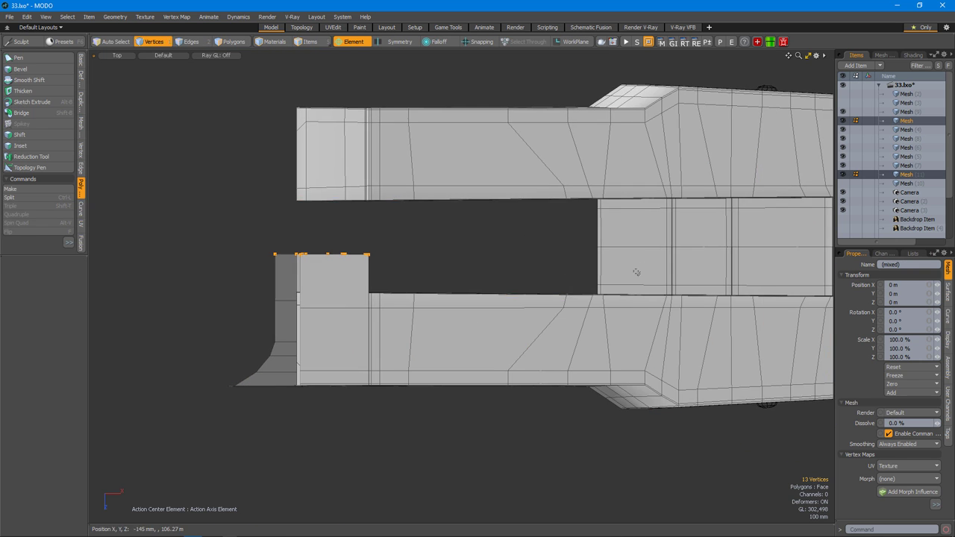
key(alt+a)
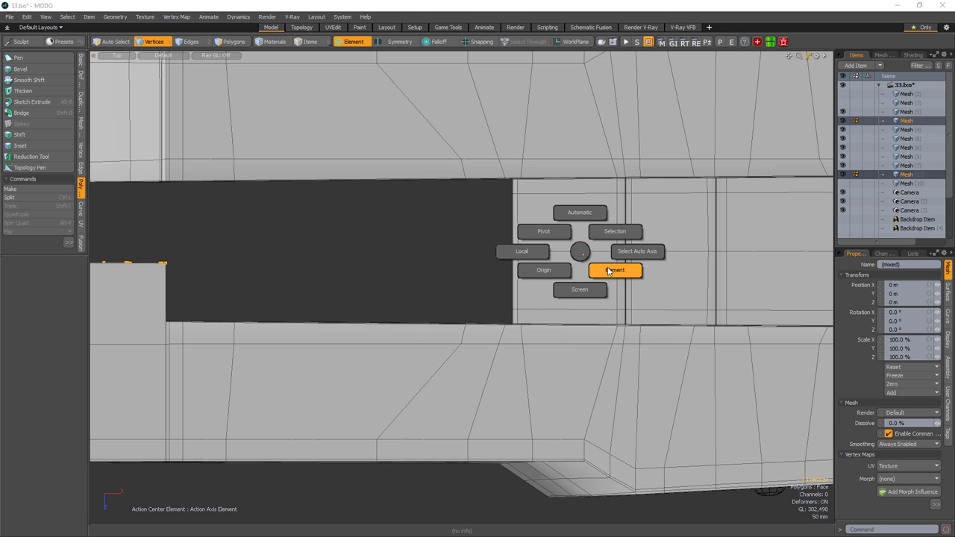
click(615, 231)
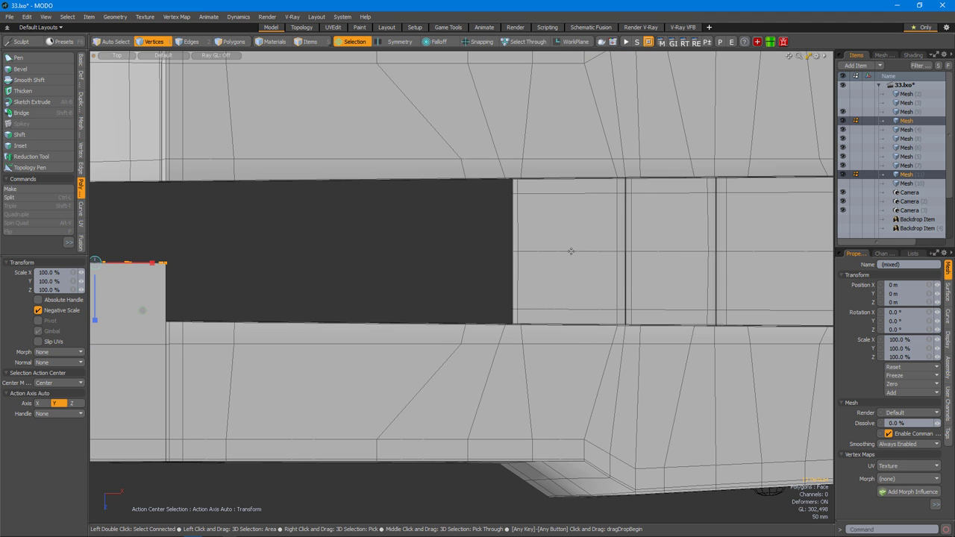
key(alt+a)
click(603, 271)
scroll(581, 251, down, 2)
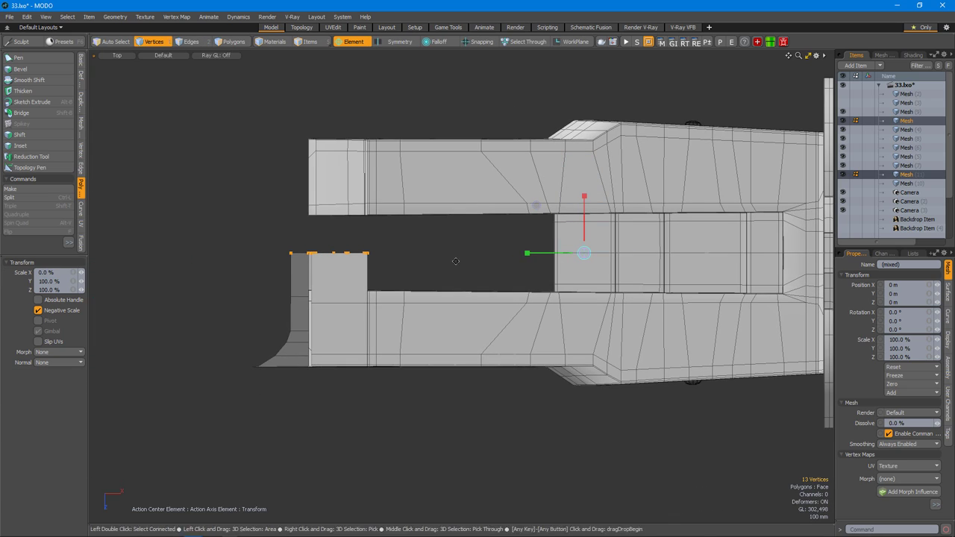
Isolate the extension piece and check its shape with subdivision on and off.
key(ctrl+space)
click(494, 250)
alt+drag(575, 305, 386, 229)
key(3)
double_click(360, 305)
key(shift+h)
scroll(443, 335, up, 3)
key(Tab)
alt+drag(635, 273, 490, 322)
scroll(503, 291, up, 5)
key(Tab)
scroll(478, 324, down, 5)
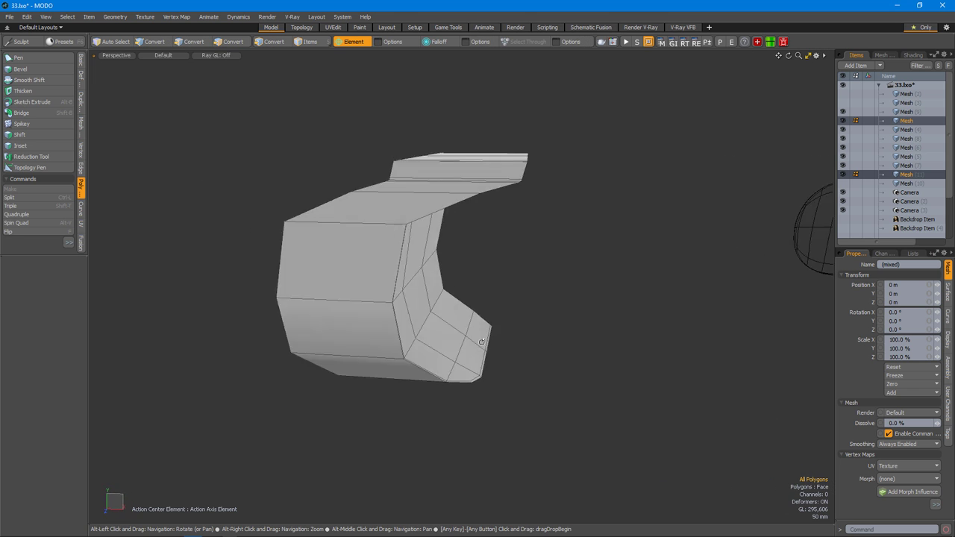
Show the receiver again, select the whole extension and loop slice it at 2.00% beside the joint.
key(ctrl+space)
click(398, 281)
alt+drag(483, 224, 550, 318)
click(569, 341)
scroll(550, 318, up, 5)
alt+drag(492, 314, 448, 321)
double_click(345, 326)
key(alt+c)
scroll(346, 326, up, 3)
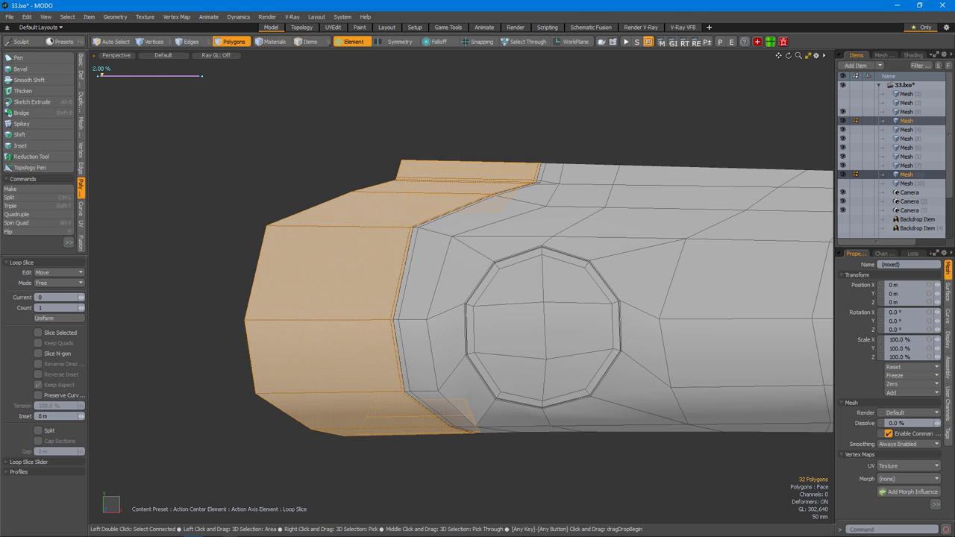
Add another loop slice around the extension, running parallel to its joint with the receiver.
key(alt+c)
alt+drag(348, 336, 384, 266)
scroll(342, 341, down, 3)
key(space)
key(2)
Select all polygons of the extension and mirror them across the receiver's centre line in Top view.
key(3)
key(ctrl+space)
click(426, 244)
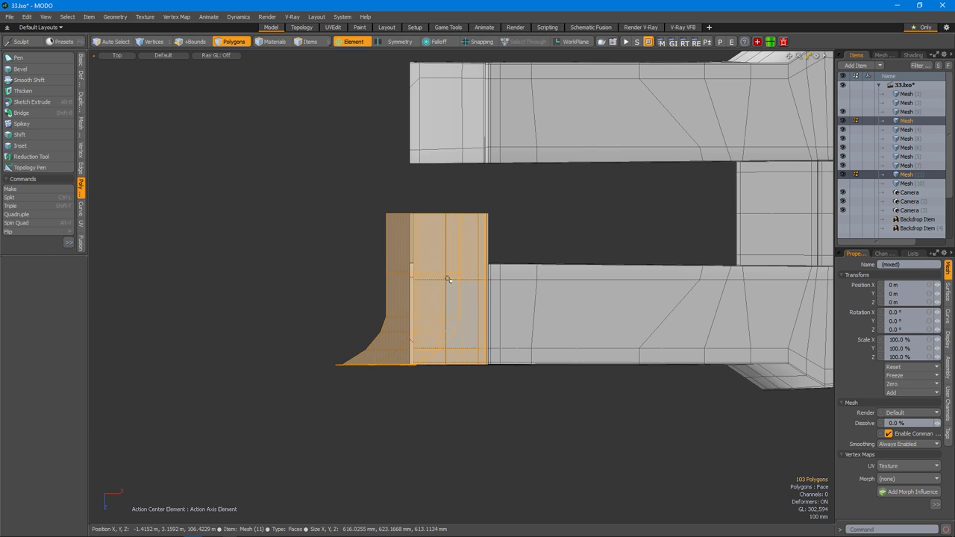
key(shift+v)
click(429, 214)
Flatten the extension's front edges into a straight line and move them 90 mm along Y in Front view.
key(ctrl+space)
click(537, 259)
alt+drag(538, 258, 410, 284)
key(KP_1)
key(r)
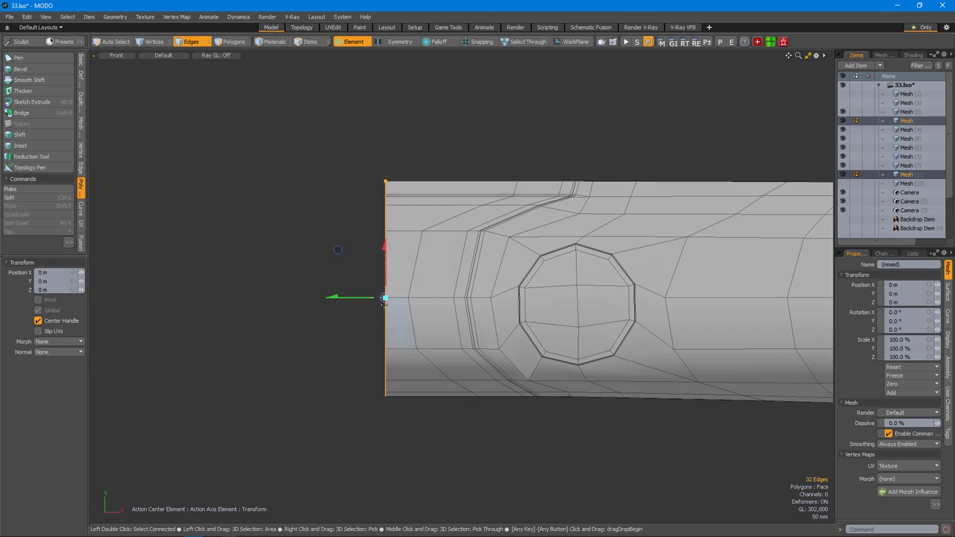
scroll(500, 316, down, 3)
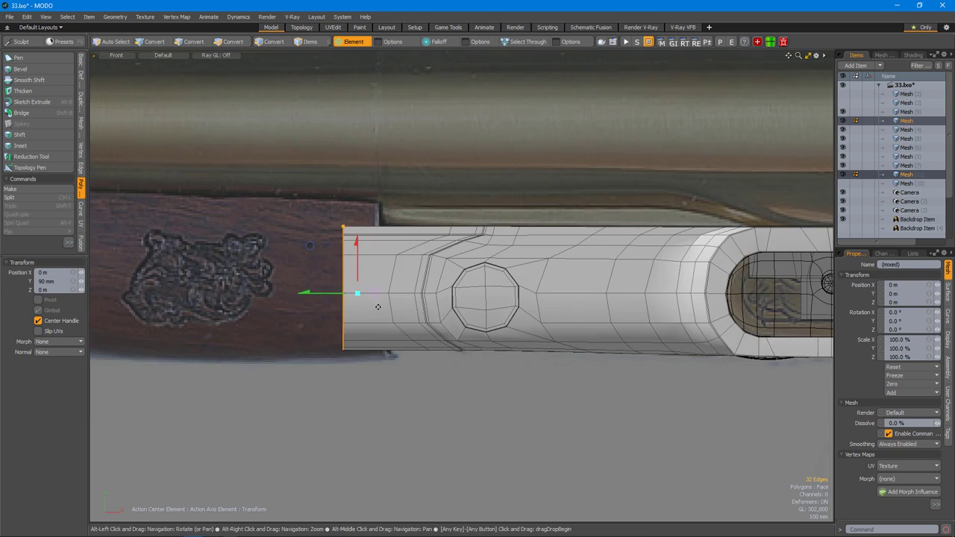
Check the extension against the reference photo and save the scene as 34.lxo.
key(ctrl+space)
click(500, 315)
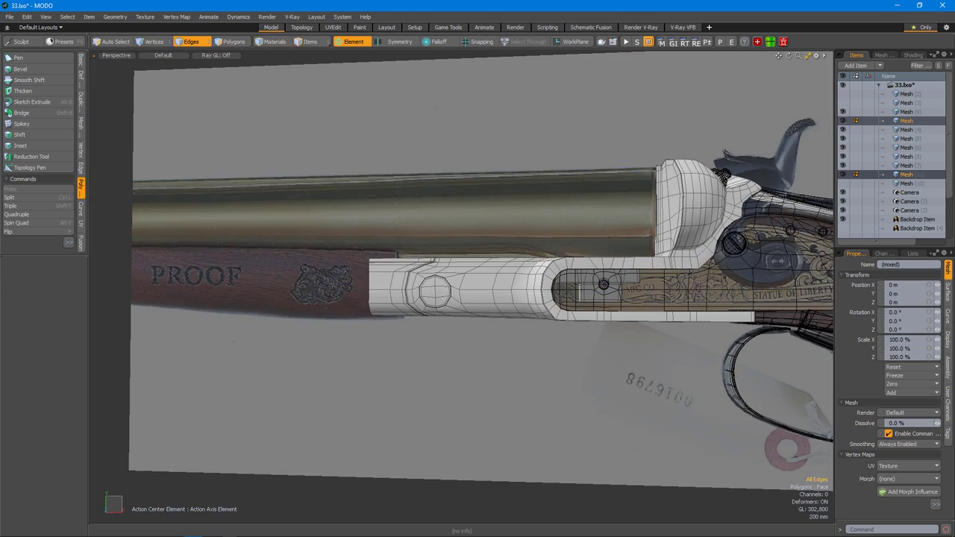
alt+drag(518, 338, 532, 352)
key(KP_1)
Copy the extension's front band of polygons and paste it into a newly added mesh item.
key(3)
scroll(500, 297, up, 5)
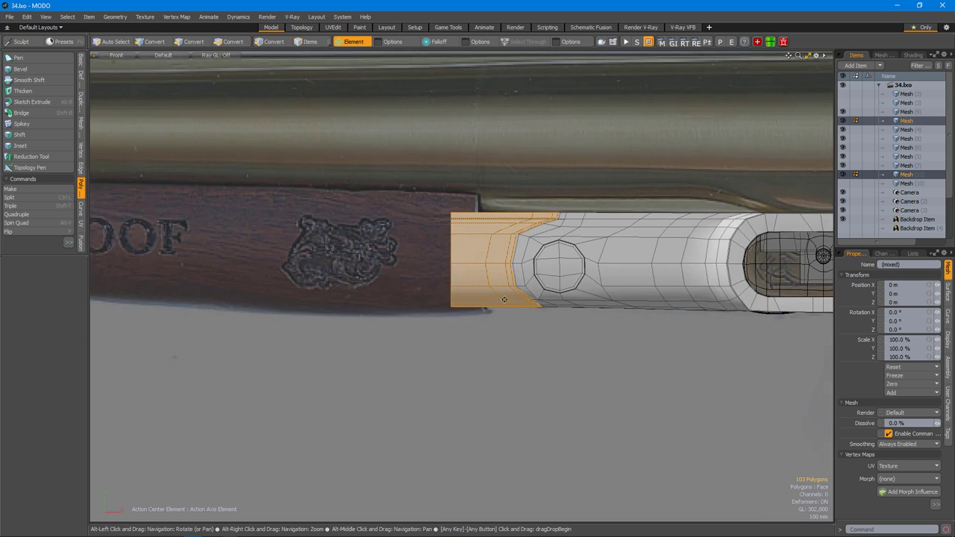
click(913, 183)
click(856, 65)
click(865, 110)
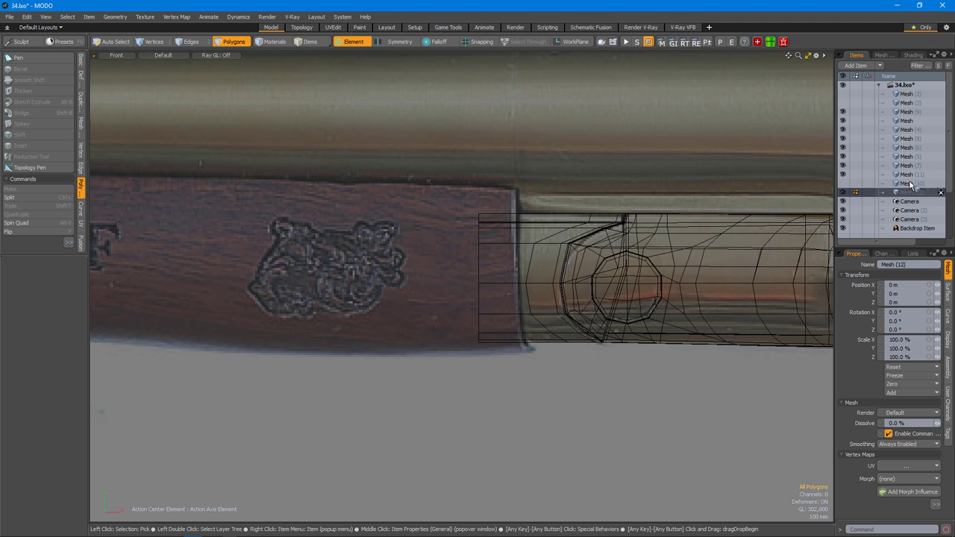
key(ctrl+v)
scroll(563, 241, up, 3)
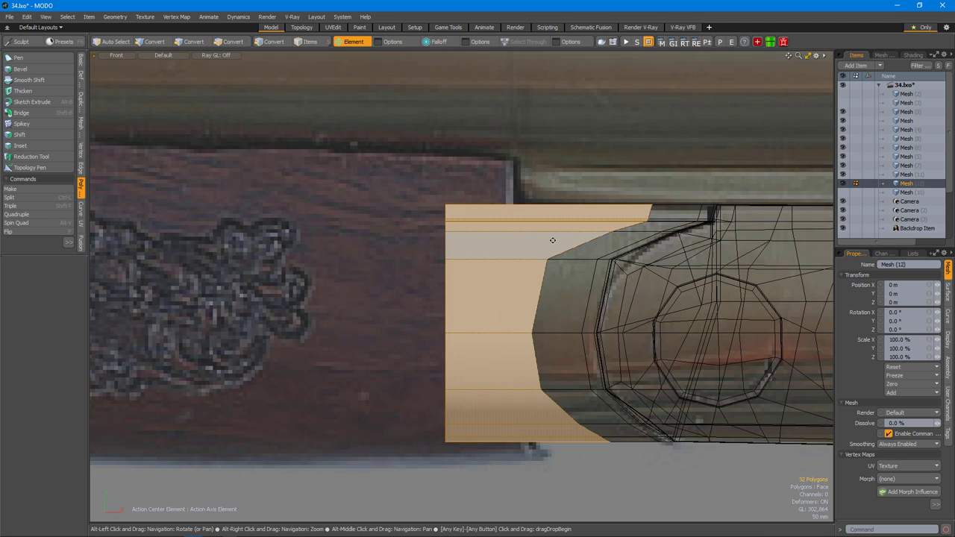
Fit the pasted band's height to the wooden fore-end in Front view by moving its lower part down and its upper vertices up.
scroll(555, 240, down, 2)
scroll(514, 261, down, 2)
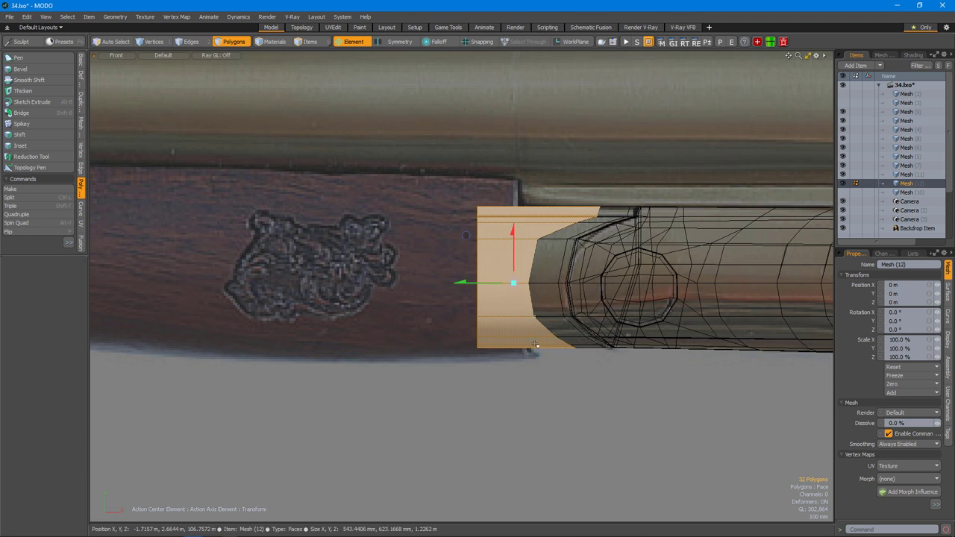
scroll(332, 210, down, 1)
double_click(490, 291)
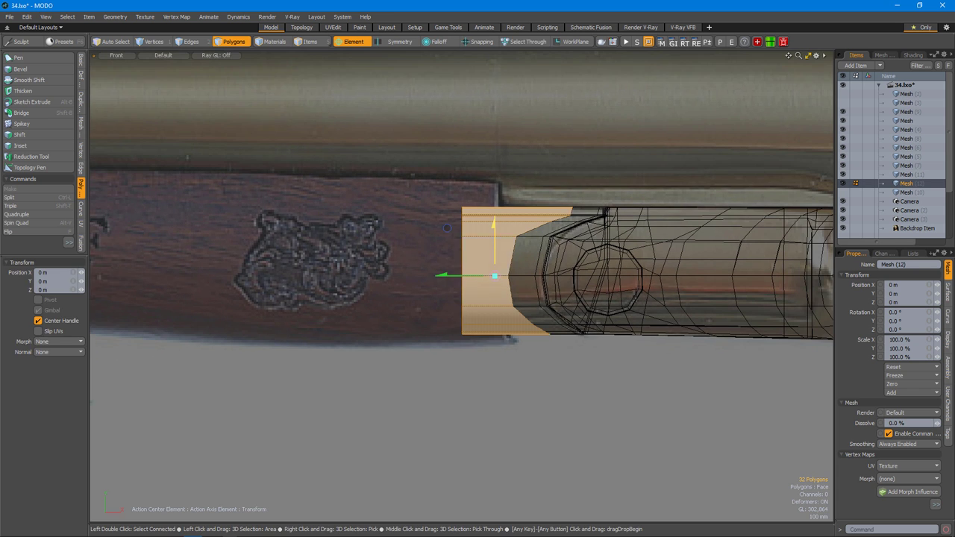
scroll(446, 235, down, 2)
scroll(522, 269, up, 4)
key(1)
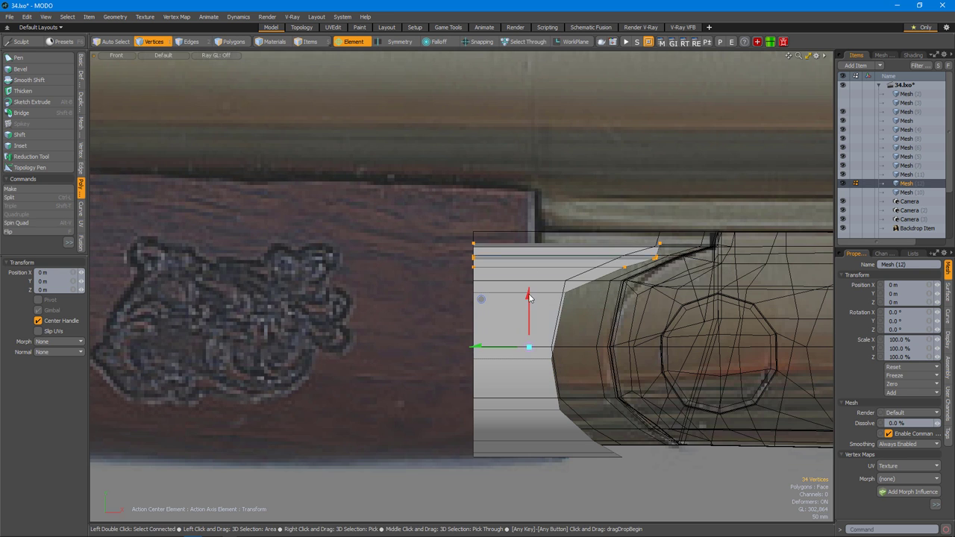
scroll(529, 240, down, 3)
Flatten the band's receiver-side vertices into a straight line with Scale Y at 0% and align them with the fore-end's rear edge.
key(2)
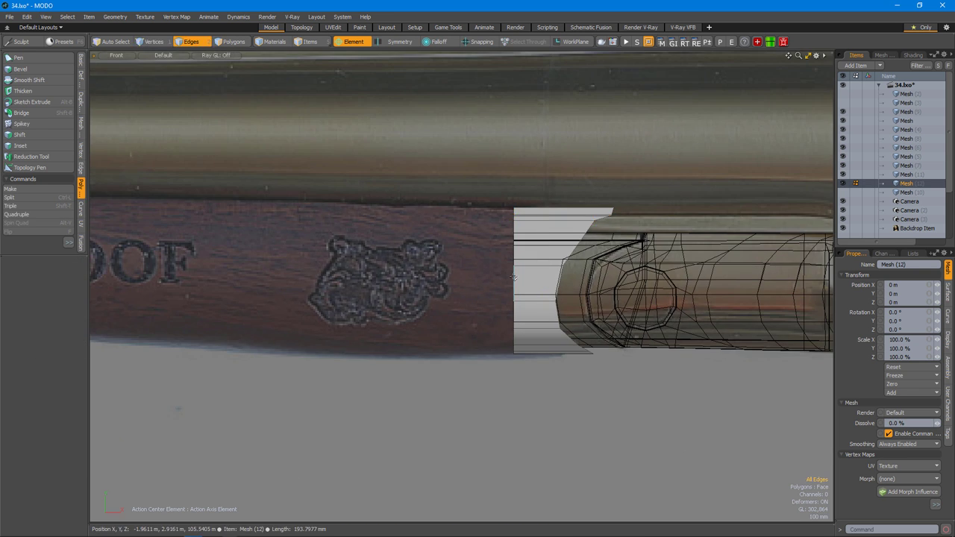
scroll(554, 283, up, 2)
key(r)
key(1)
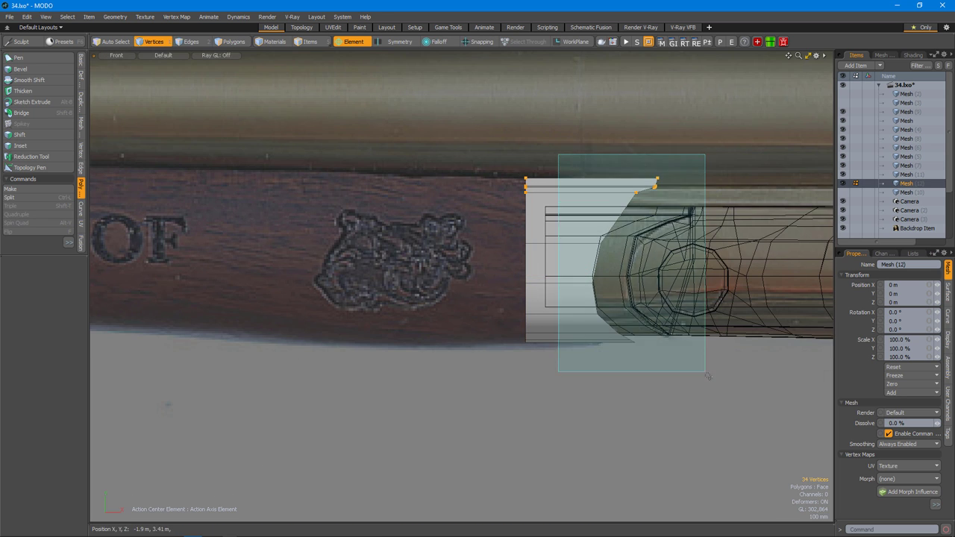
alt+shift+drag(550, 264, 477, 262)
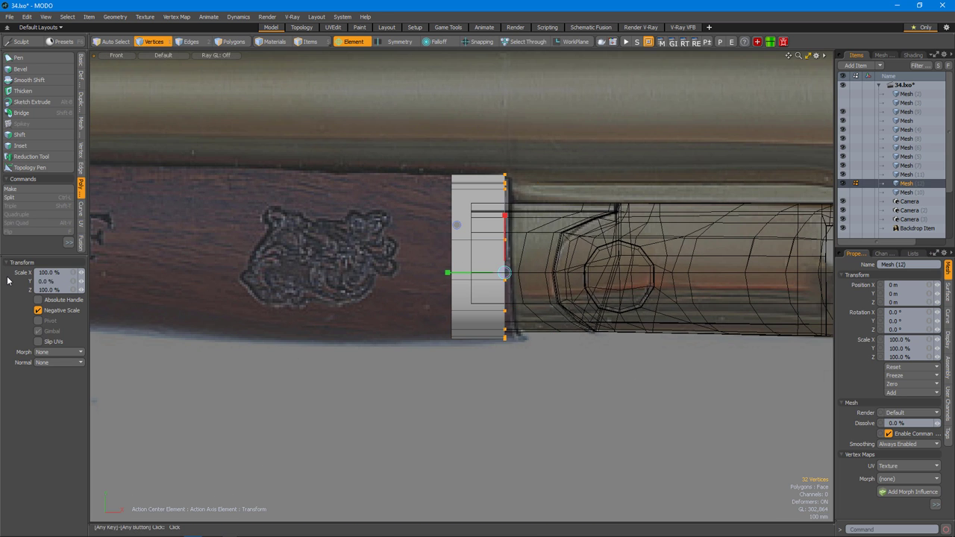
key(w)
scroll(500, 258, up, 3)
scroll(511, 263, down, 5)
Remove the surplus lengthwise edges from the upper part of the band and check its shape in Perspective view.
alt+drag(512, 263, 522, 196)
scroll(517, 258, up, 5)
key(3)
key(2)
click(501, 246)
key(3)
key(ctrl+space)
click(607, 260)
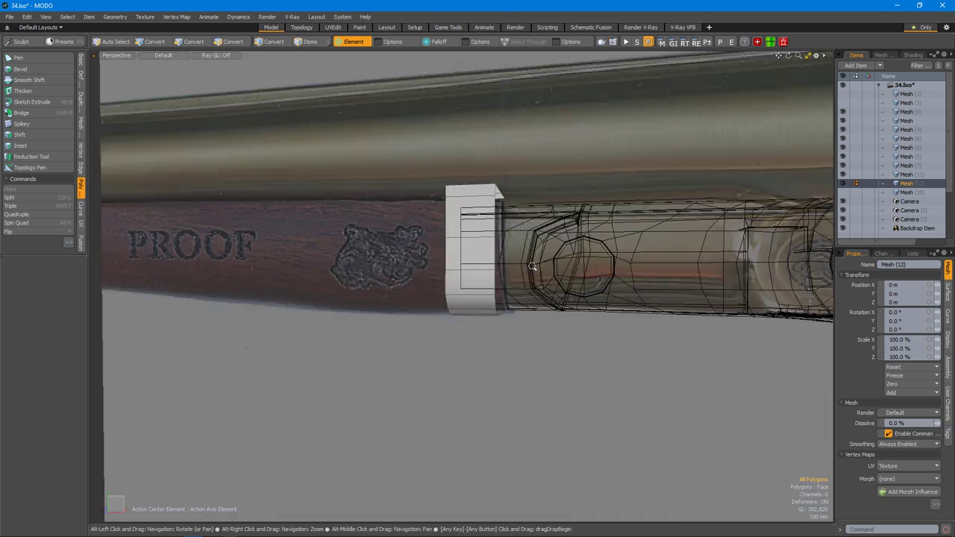
alt+drag(636, 300, 540, 258)
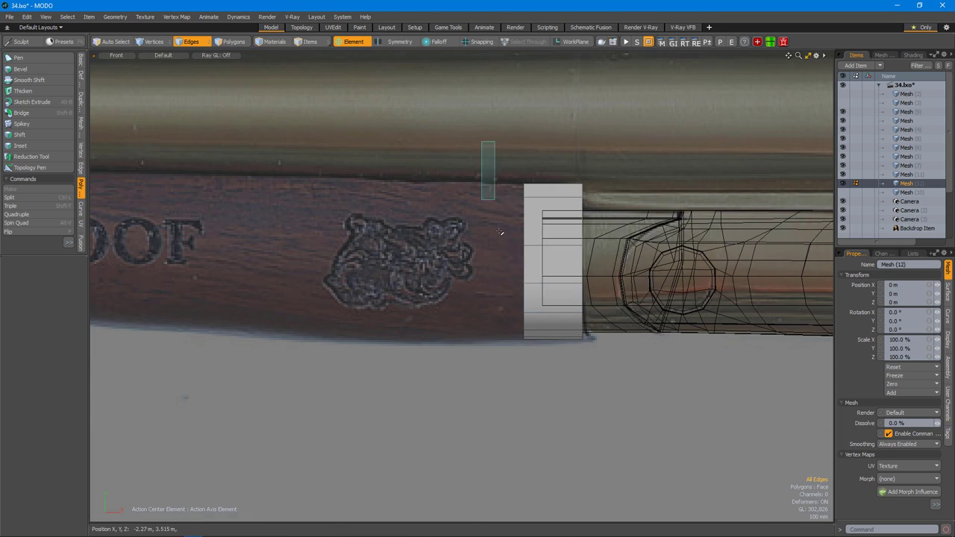
Extend the band's front edges forward along the wooden fore-end in two sections, sliding the middle loop between them.
key(2)
key(z)
alt+drag(428, 265, 415, 191)
key(1)
drag(553, 179, 618, 407)
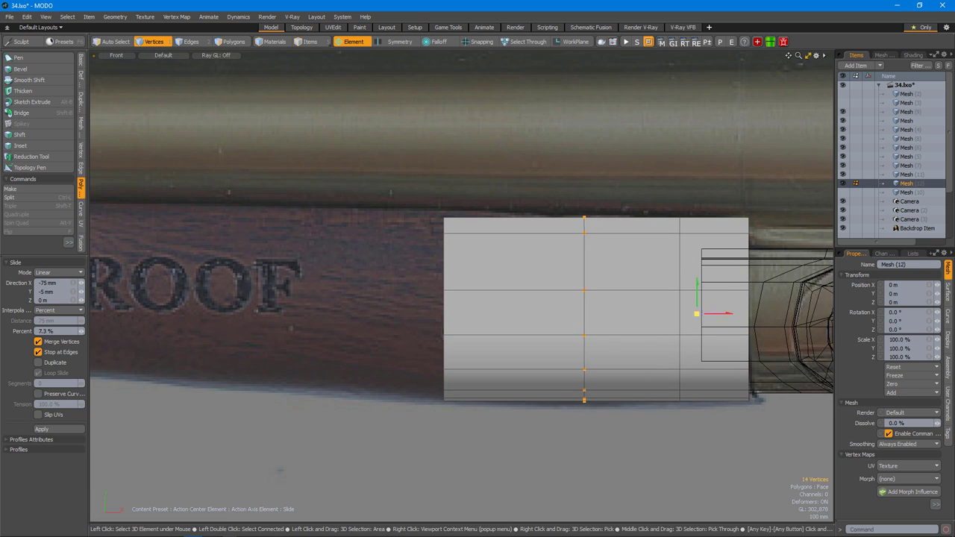
Raise the top vertices at the fore-end mesh's front edge to follow the wood's upper contour in the photo.
key(w)
scroll(550, 389, down, 3)
drag(453, 246, 544, 331)
scroll(488, 295, up, 2)
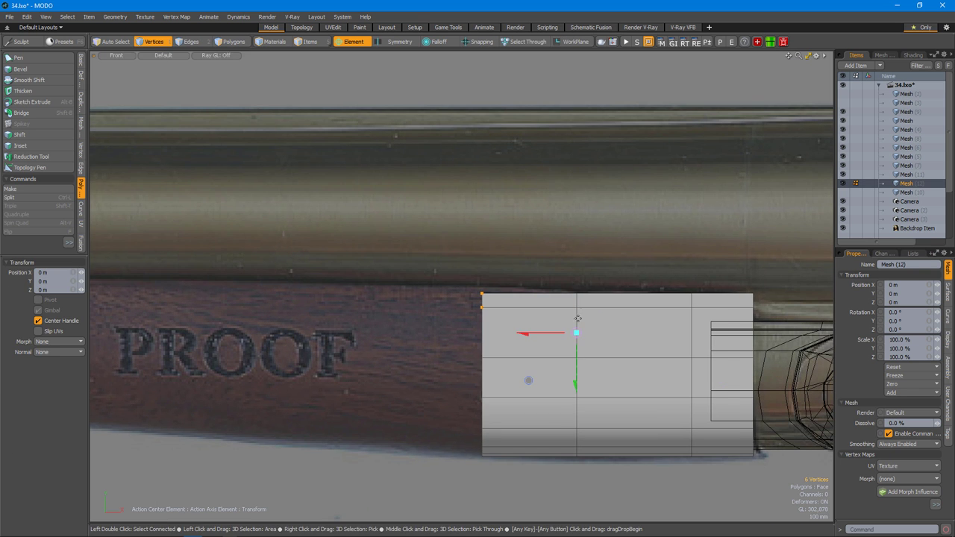
click(577, 318)
alt+shift+drag(576, 371, 575, 340)
scroll(576, 293, down, 2)
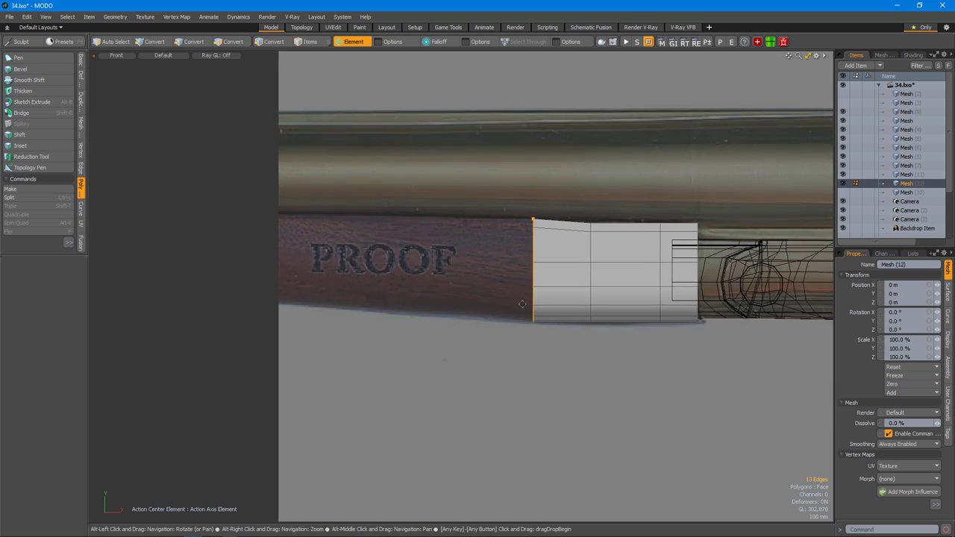
Extend the front edges by another section into the PROOF lettering and fit the lower front vertices to the wood's underside.
key(shift+x)
drag(575, 277, 406, 260)
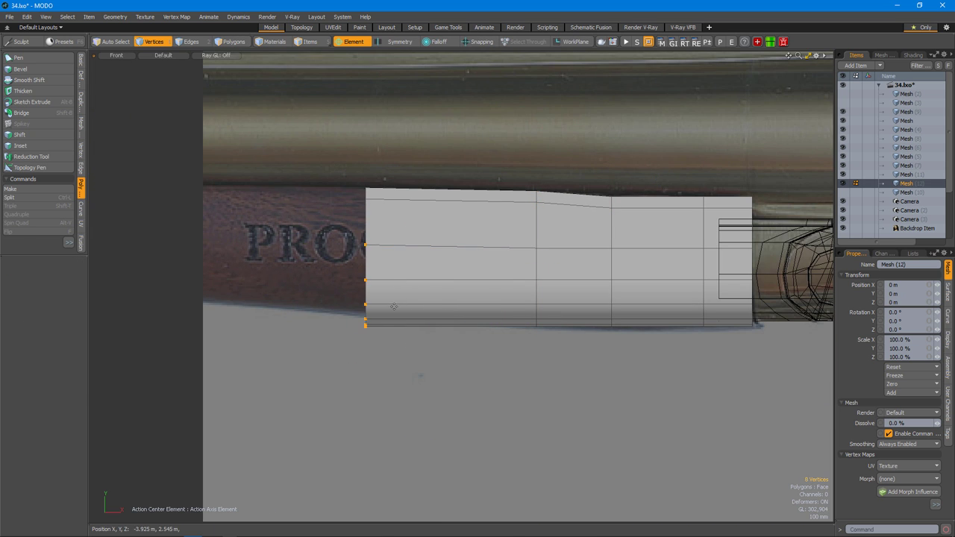
scroll(612, 181, down, 2)
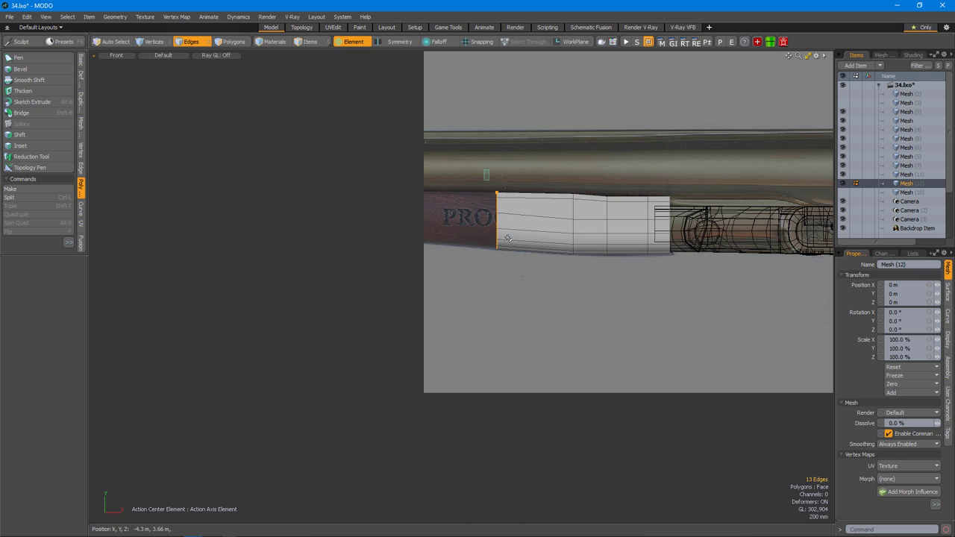
Extend the front edges past the PROOF lettering and raise the lower front vertices to the photo's lower contour.
key(2)
key(shift+x)
scroll(535, 209, up, 2)
key(1)
drag(366, 197, 403, 294)
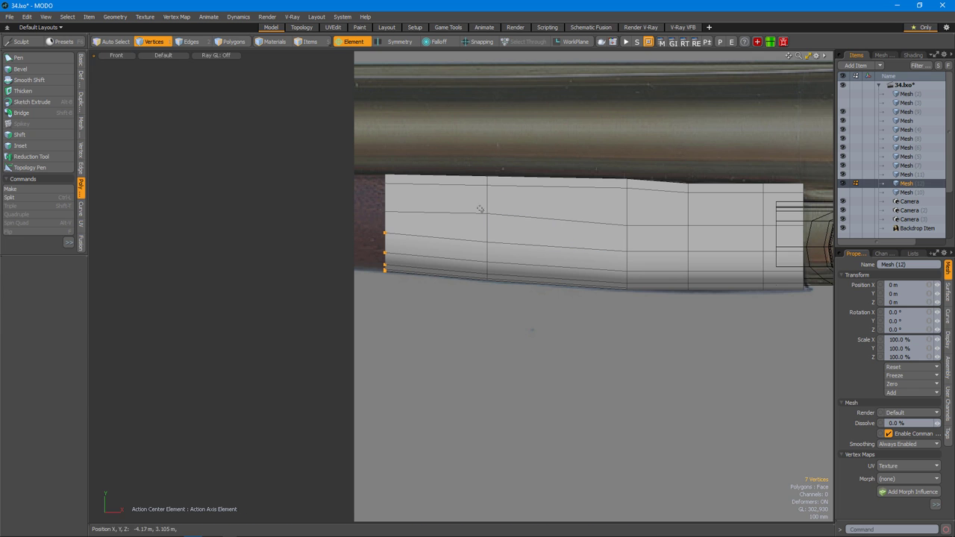
key(space)
Show Backdrop Item (4) in place of the current backdrop and select the fore-end's front edge loop.
scroll(119, 250, down, 3)
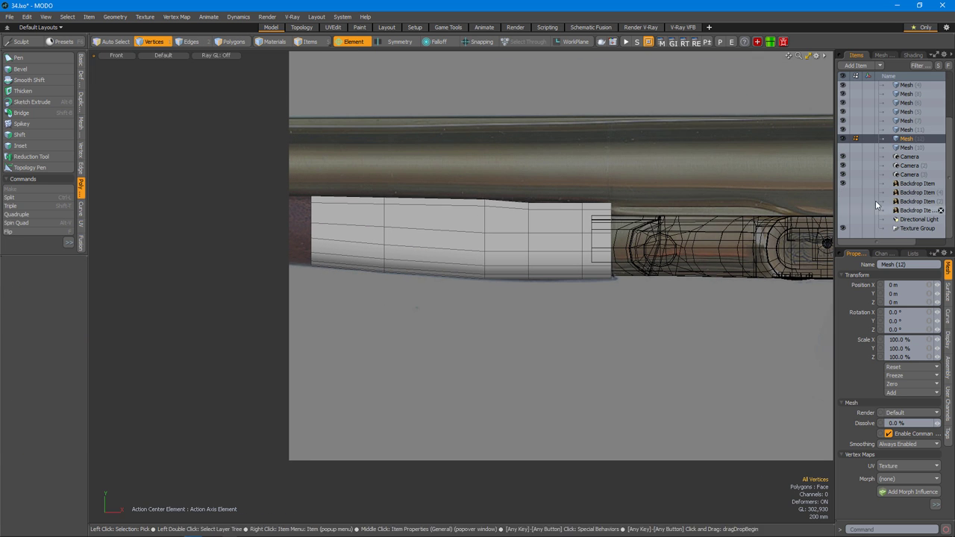
click(842, 192)
key(2)
click(430, 240)
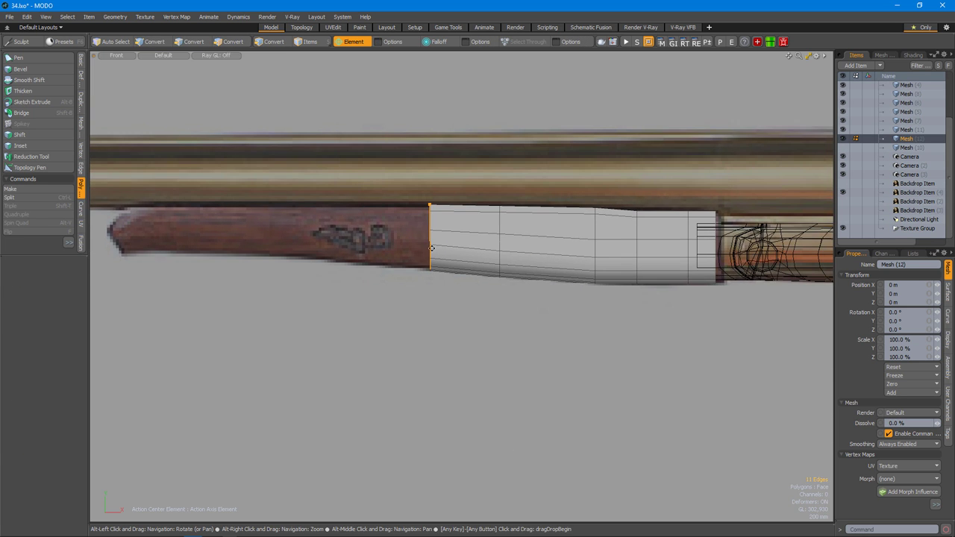
scroll(467, 238, down, 3)
scroll(603, 230, up, 5)
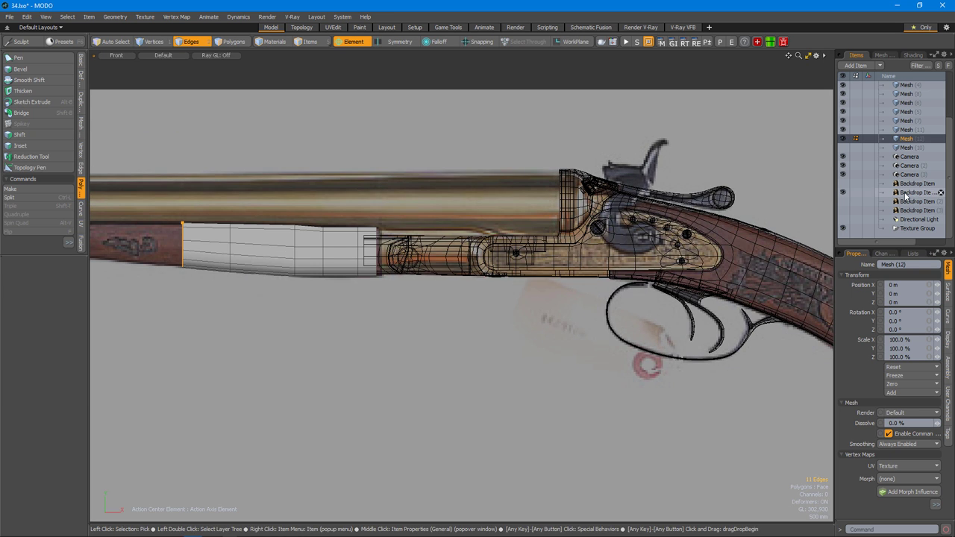
Move Backdrop Item (4) to about X -299.8 mm, Y 965 mm so its photo lines up with the modelled receiver.
scroll(603, 230, down, 3)
key(w)
key(5)
scroll(192, 305, up, 4)
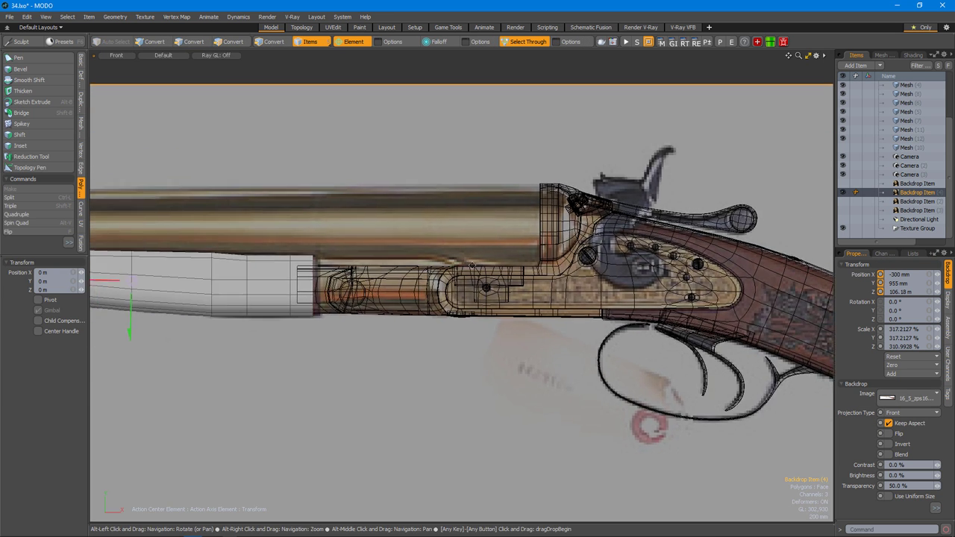
drag(196, 310, 192, 306)
scroll(192, 307, down, 1)
scroll(187, 299, up, 3)
scroll(506, 263, up, 3)
Extend the fore-end's front edges close to the wooden tip and move the lower front vertices 60 mm along Y.
key(2)
key(z)
drag(506, 263, 415, 264)
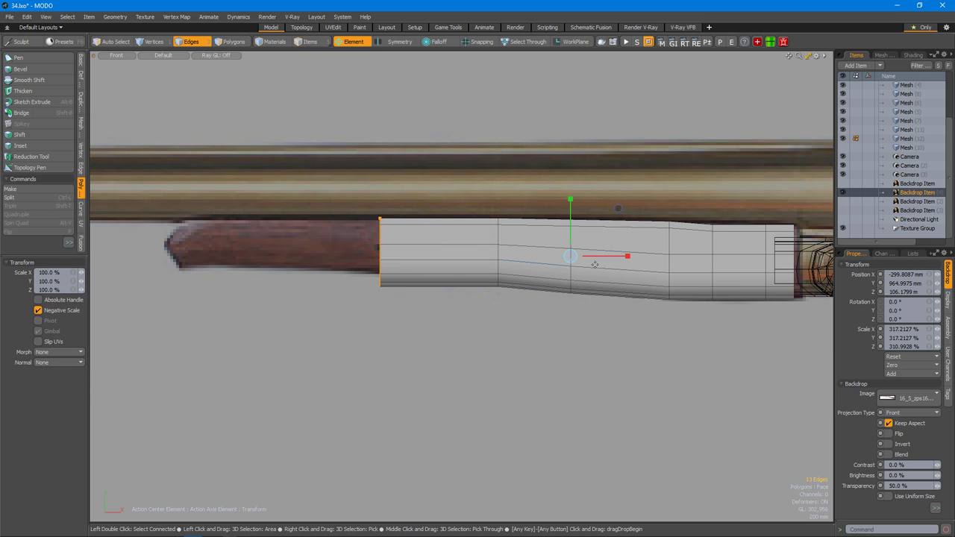
drag(608, 263, 421, 261)
scroll(391, 291, up, 1)
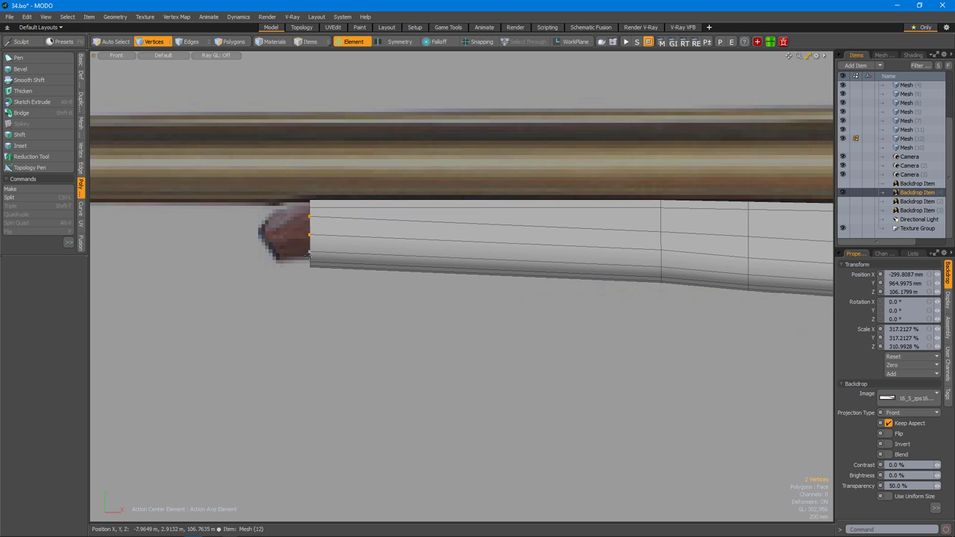
scroll(352, 239, up, 2)
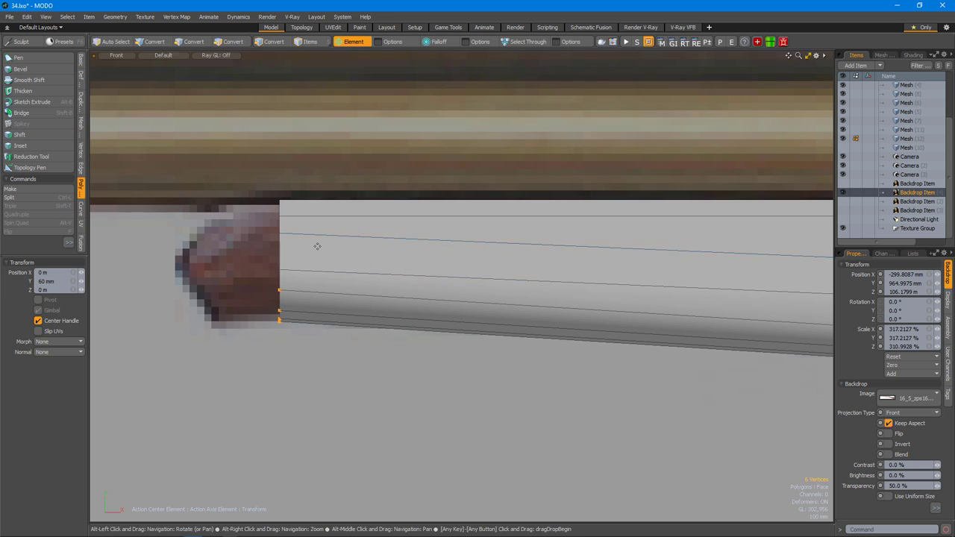
Add a loop slice halfway along the long section nearest the fore-end's tip.
key(3)
scroll(279, 252, down, 3)
scroll(445, 250, up, 2)
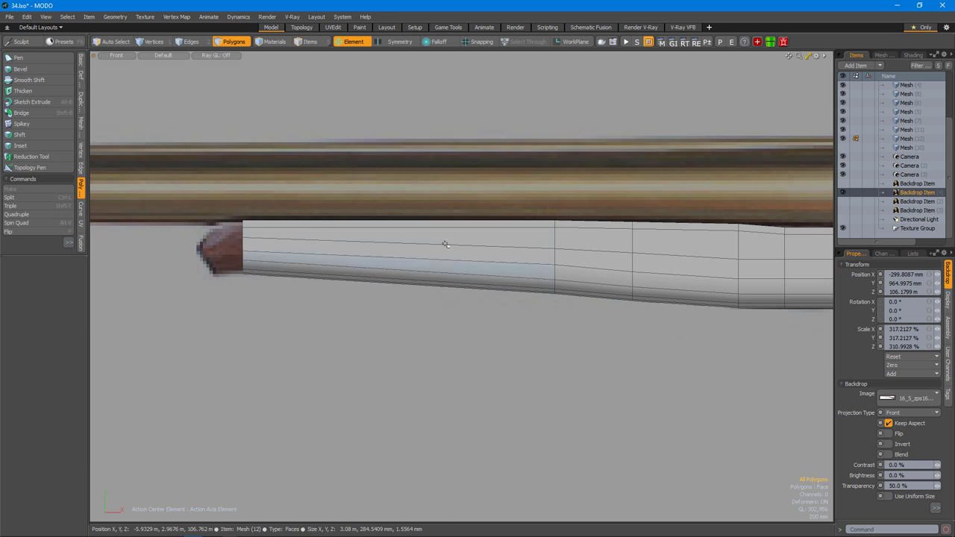
key(space)
alt+drag(587, 259, 629, 262)
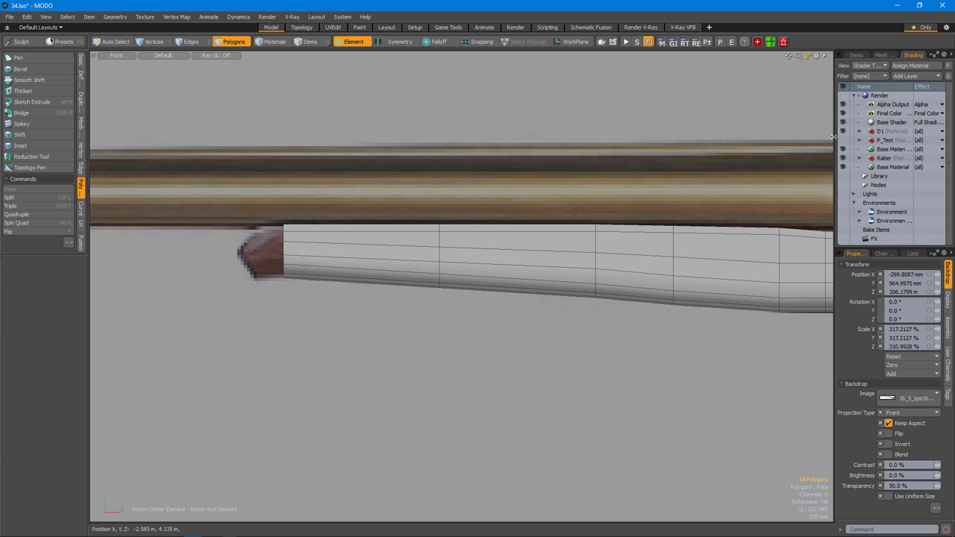
Hide the D1 material and move the new loop's lower vertices 55 mm along Z to match the wood's underside.
scroll(422, 258, up, 2)
key(1)
double_click(421, 258)
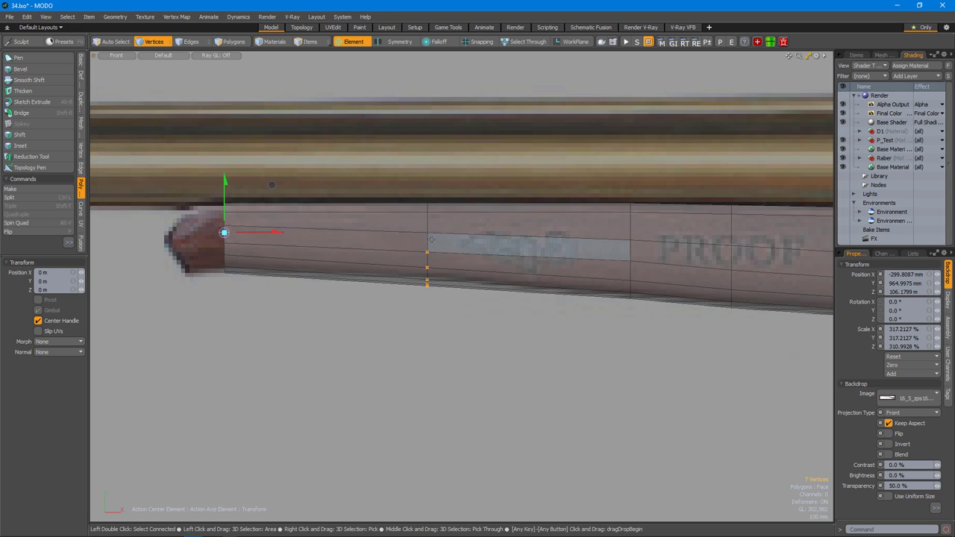
key(alt+a)
click(461, 237)
scroll(448, 254, up, 1)
key(alt+a)
click(466, 271)
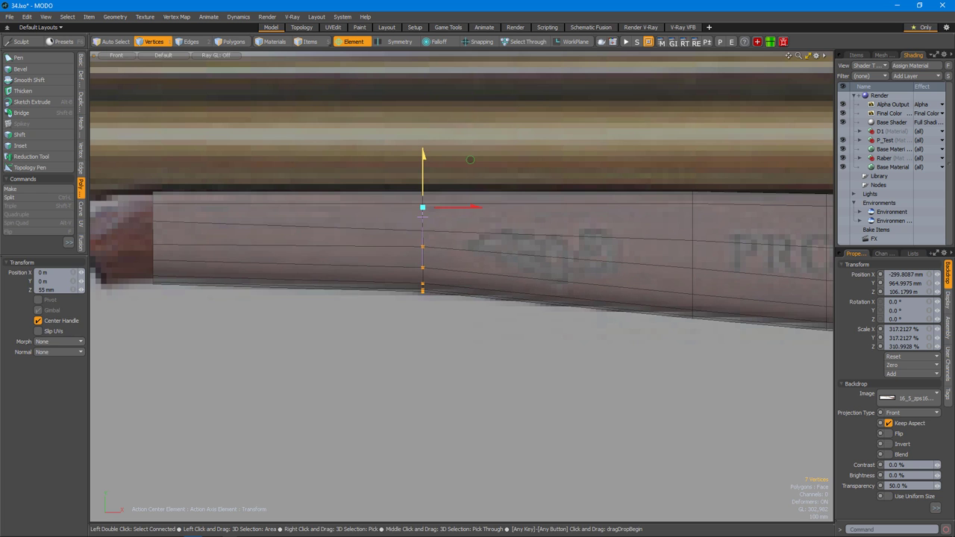
Add a loop slice to each of the two sections nearest the fore-end's tip, one at 58.5%.
scroll(437, 299, down, 3)
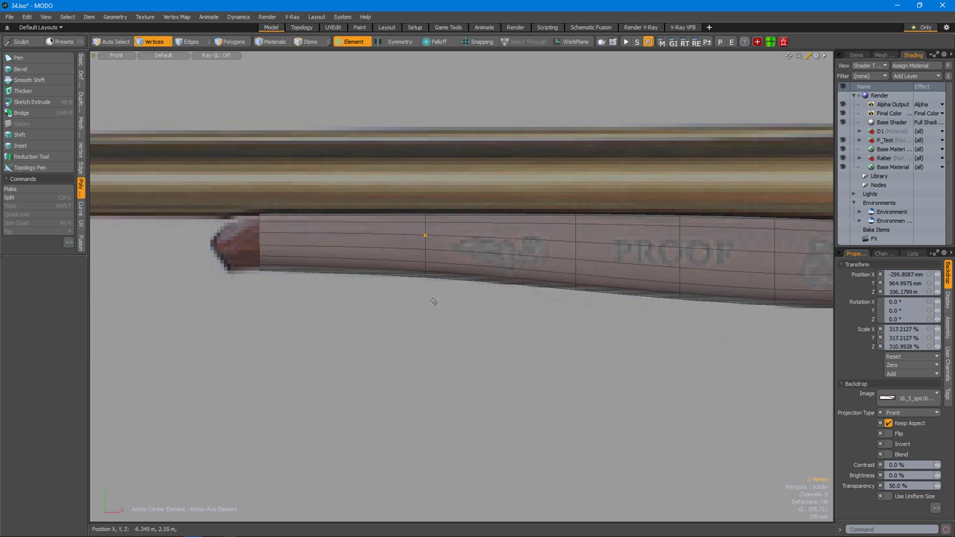
key(3)
double_click(513, 285)
scroll(513, 286, up, 2)
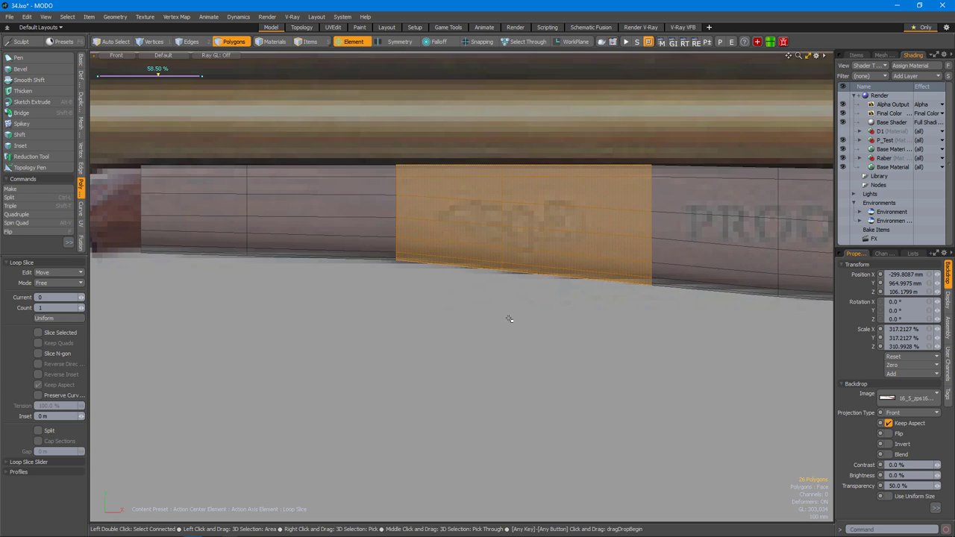
scroll(508, 321, down, 2)
scroll(453, 303, up, 2)
Fit the side vertices of the front loops to the fore-end's lower contour, using a 15 mm Z move.
key(1)
key(w)
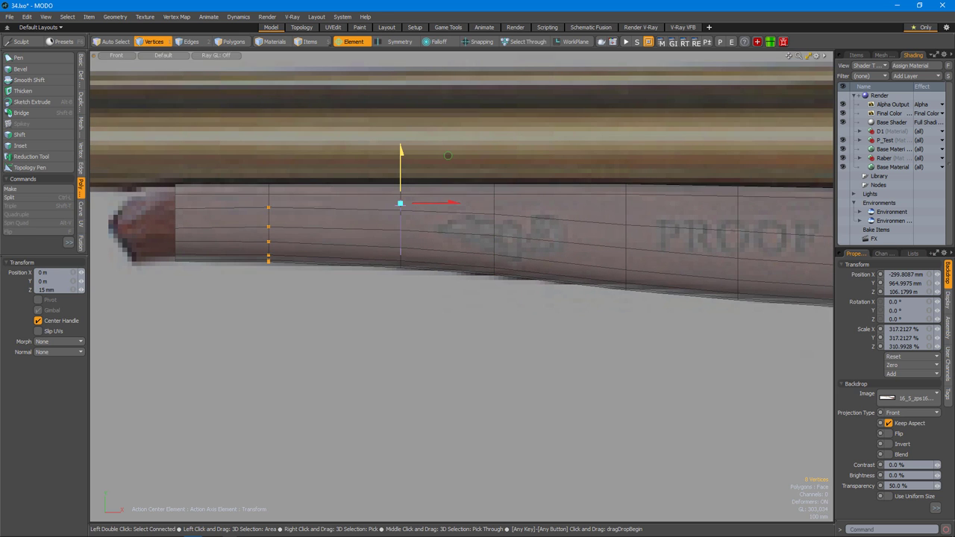
key(alt+s)
click(221, 231)
Add loop slices around the bend near the fore-end's rear, placing the one on the straight section at 10%.
alt+drag(379, 218, 485, 259)
scroll(487, 222, up, 2)
key(3)
key(alt+c)
click(484, 259)
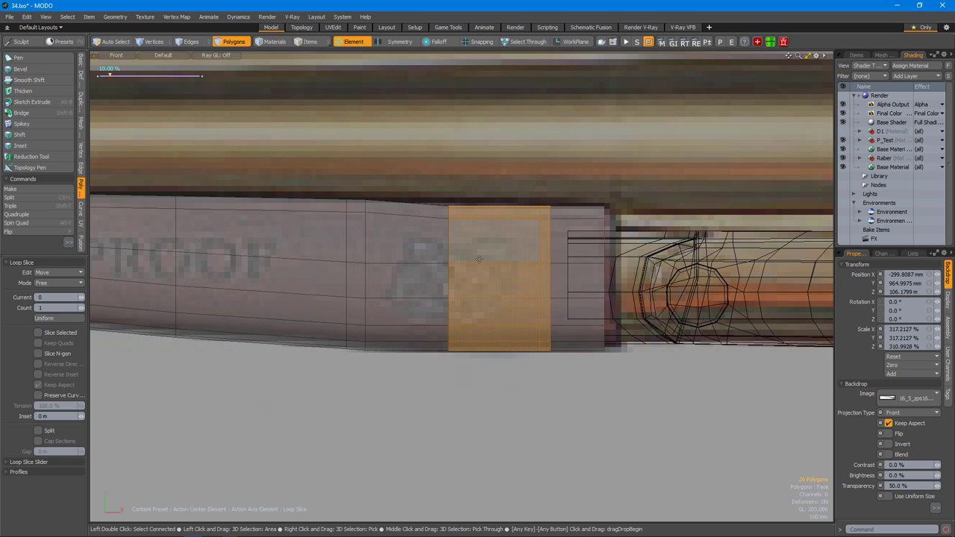
click(458, 276)
Extend the fore-end's front edge loop into the wooden tip with a Y offset of -260 mm.
scroll(452, 218, down, 5)
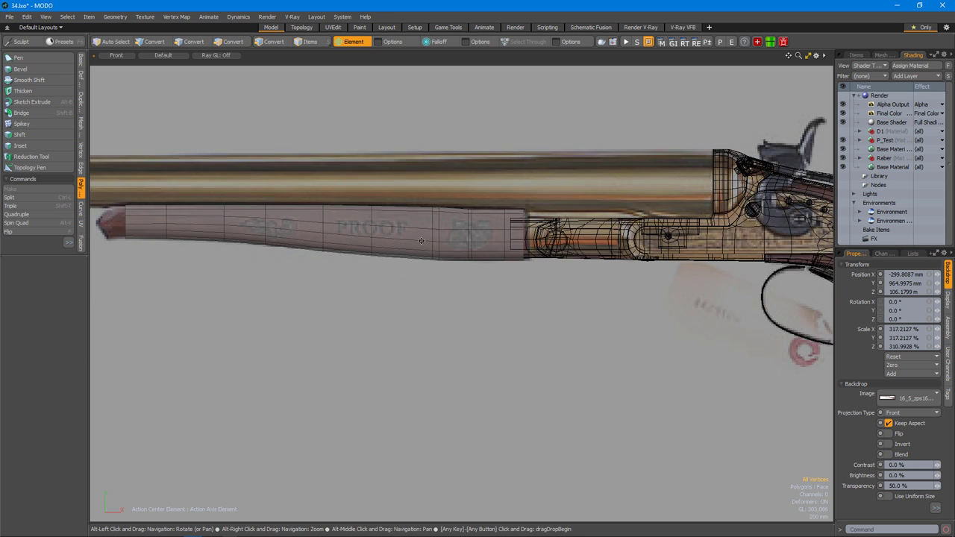
alt+drag(451, 218, 736, 275)
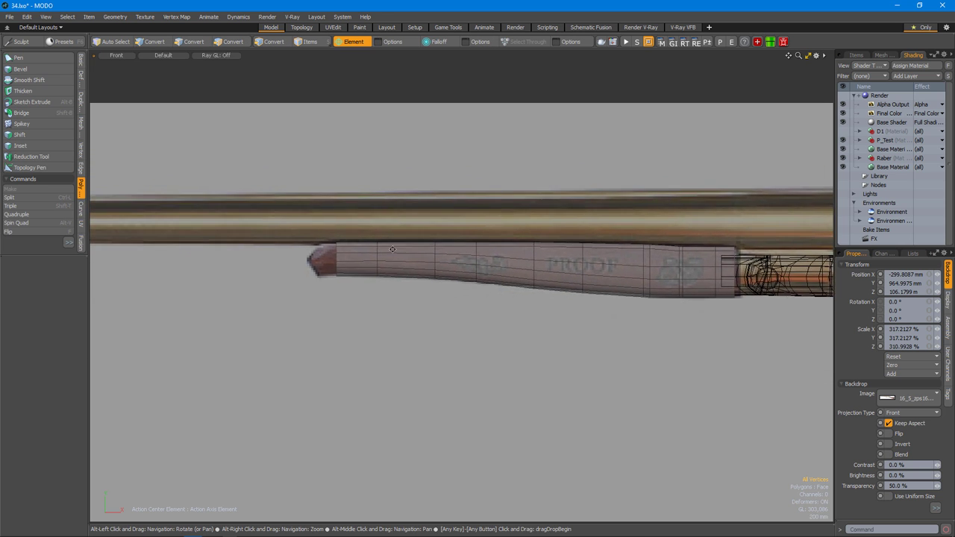
scroll(492, 251, up, 5)
alt+drag(498, 247, 481, 262)
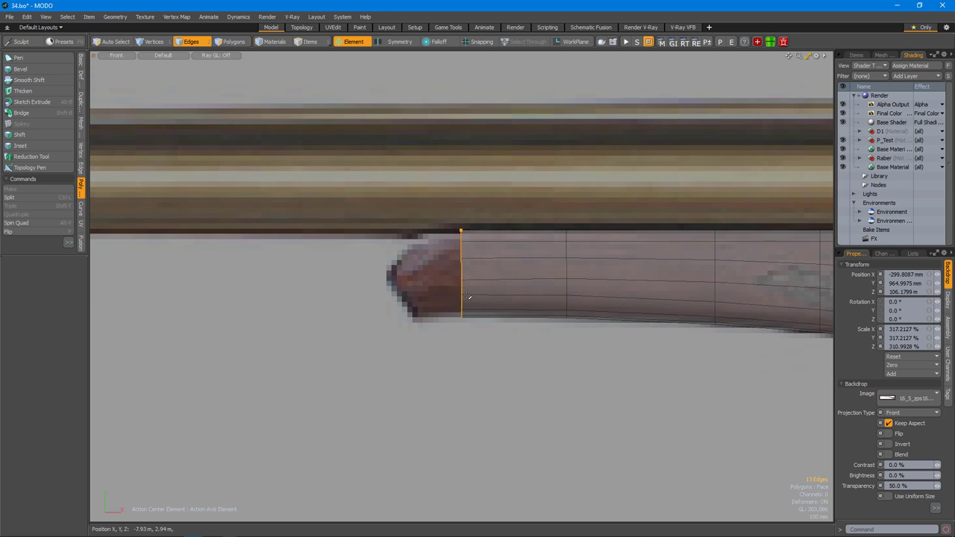
key(z)
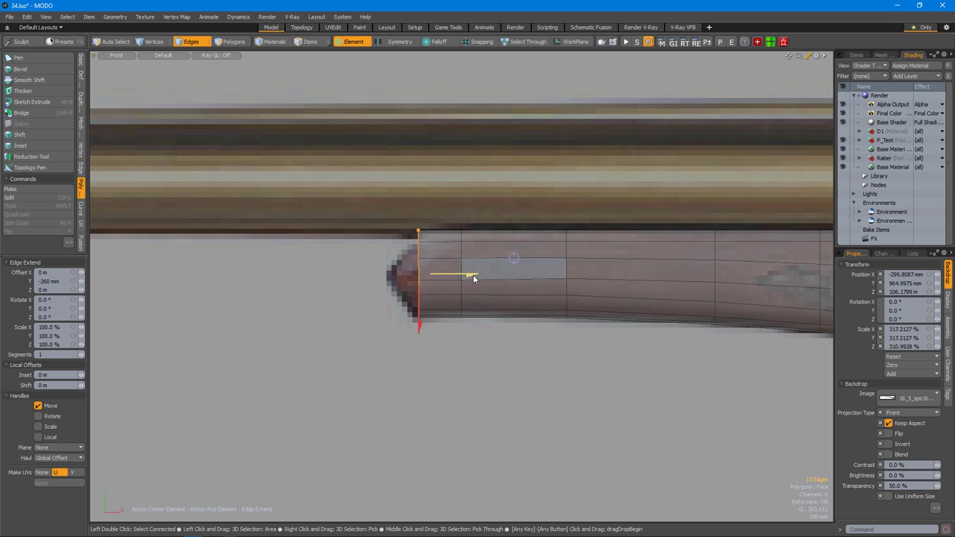
key(space)
Mirror the fore-end half across the Z axis, merging vertices within 1.8 mm.
scroll(514, 257, down, 5)
alt+drag(447, 320, 577, 286)
key(3)
scroll(556, 276, up, 2)
key(shift+a)
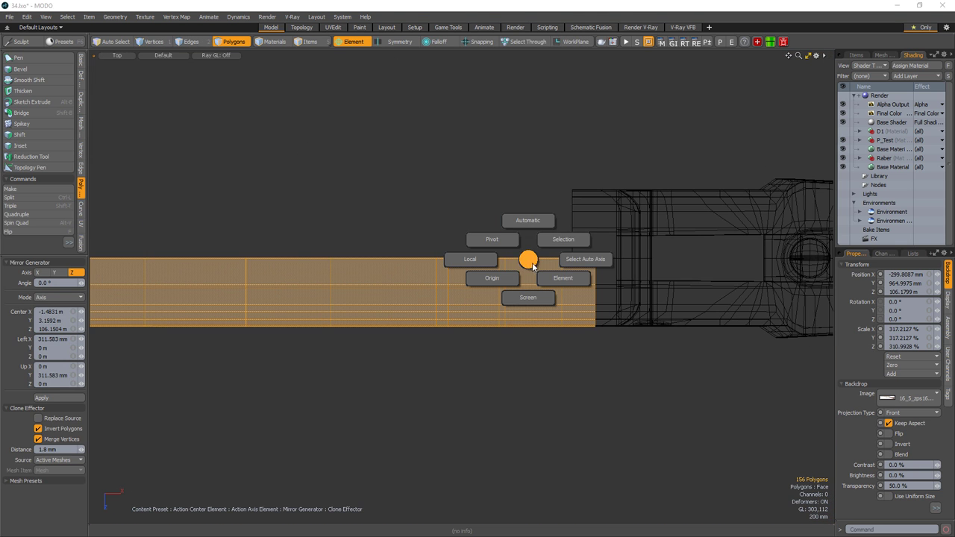
click(491, 240)
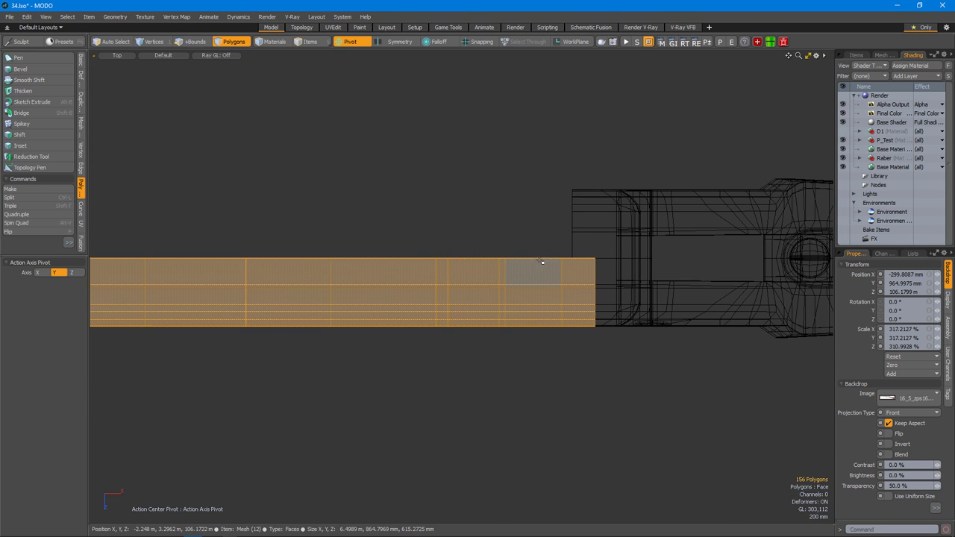
key(space)
scroll(550, 276, down, 3)
key(1)
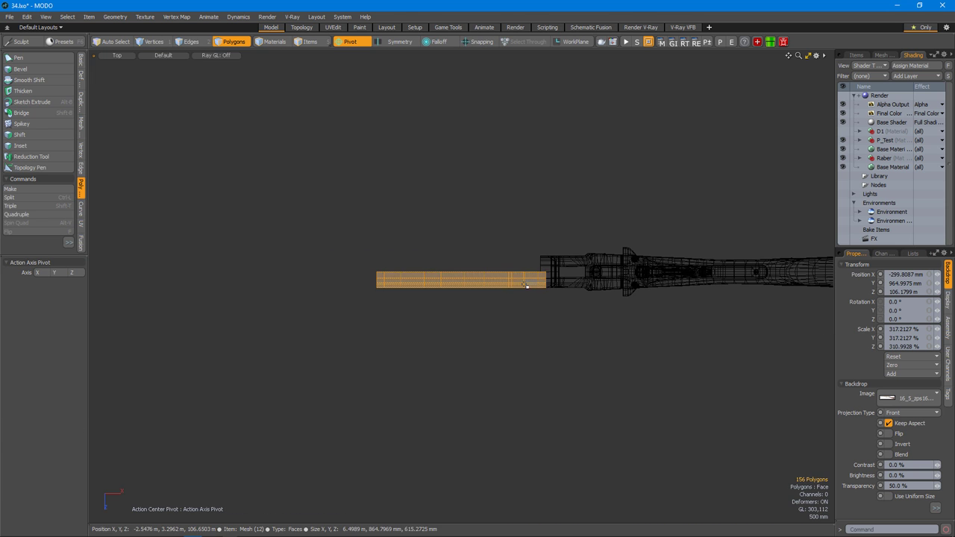
scroll(563, 299, up, 3)
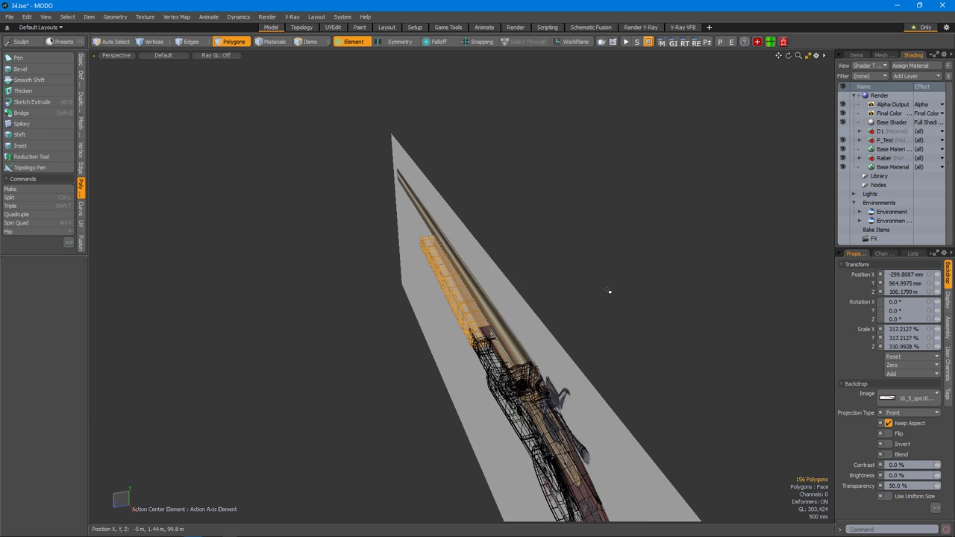
Try to close the mirrored fore-end's open rear end with a single polygon.
scroll(608, 291, up, 5)
key(y)
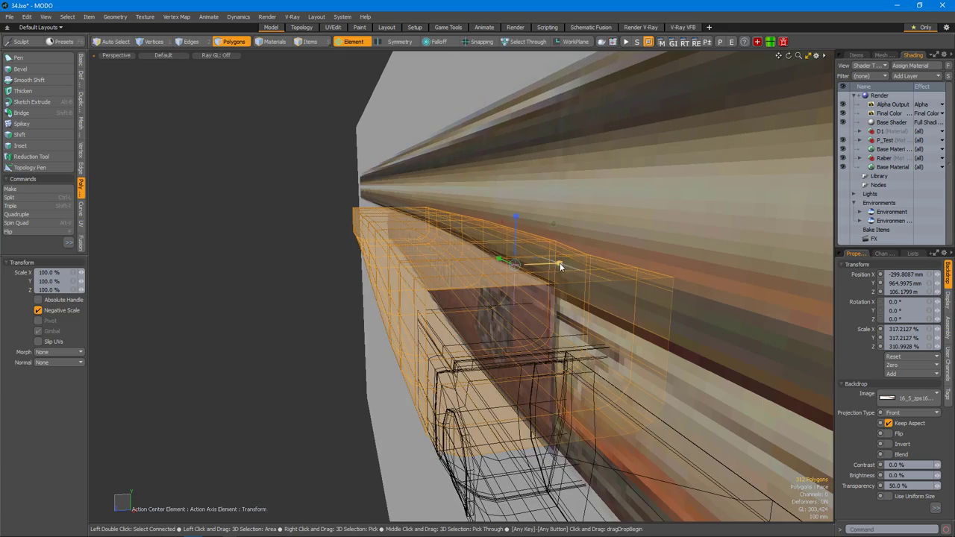
key(a)
key(5)
alt+drag(440, 174, 573, 272)
click(491, 338)
key(2)
key(3)
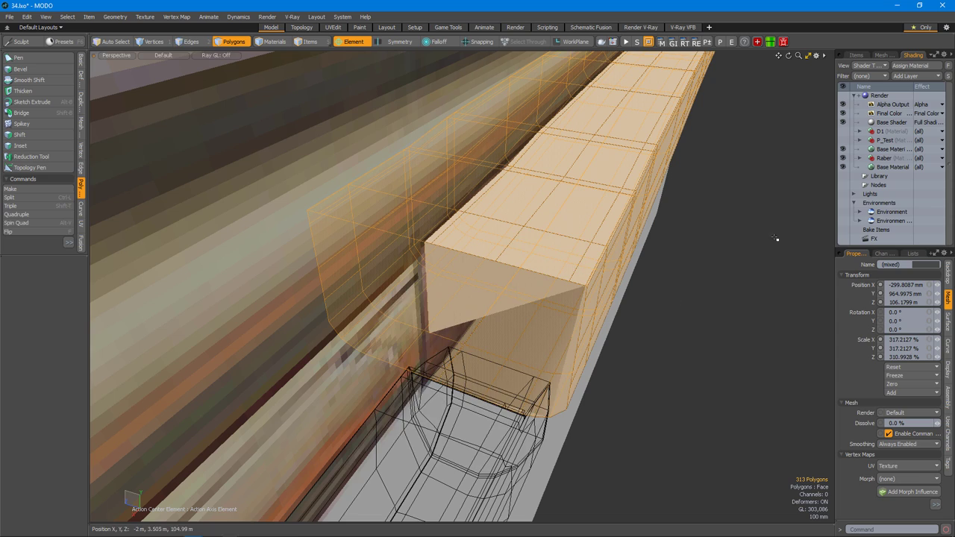
Hide the receiver band and the reference backdrop, isolating the mirrored fore-end around its open rear end.
click(856, 55)
alt+drag(828, 200, 691, 285)
key(1)
alt+drag(422, 319, 584, 241)
key(3)
key(3)
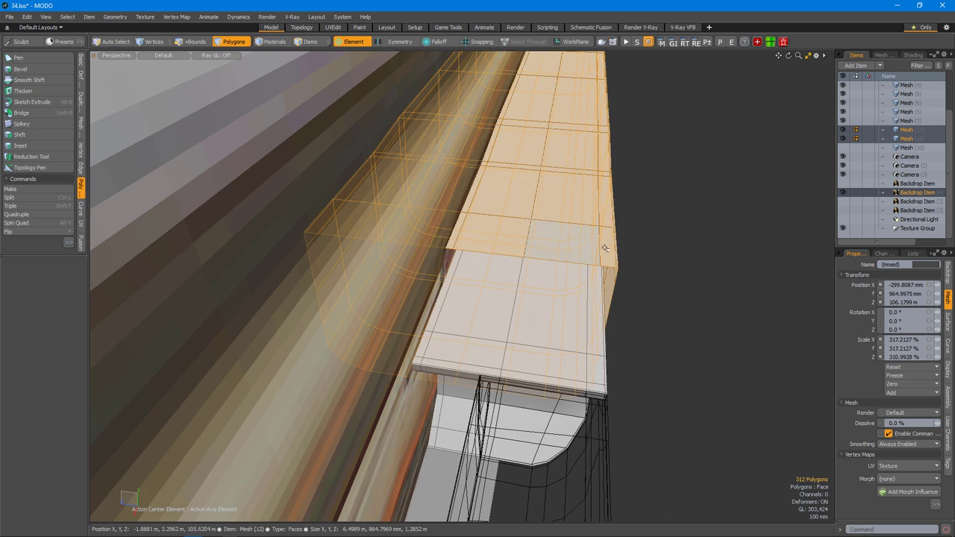
key(Escape)
alt+drag(522, 298, 547, 278)
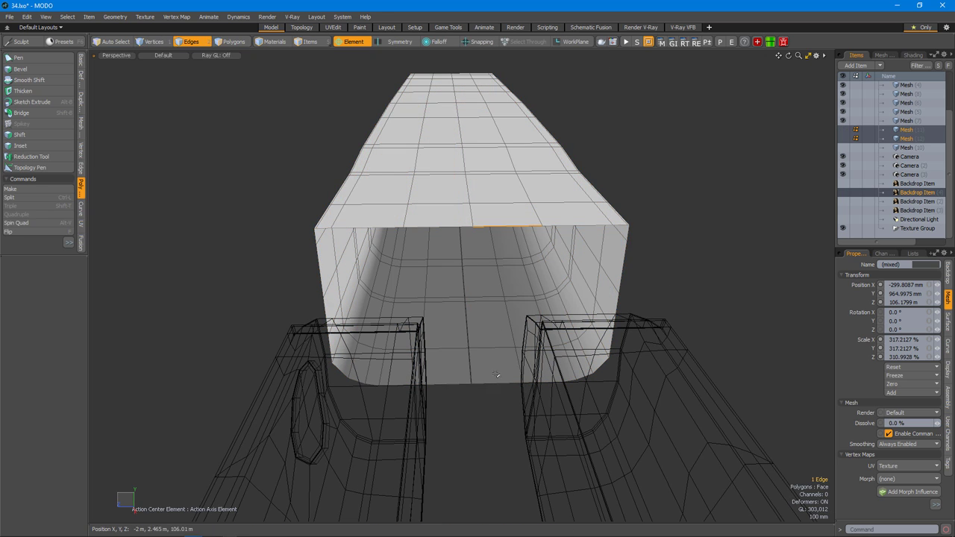
Cap the fore-end's rear opening with one polygon and show the band and backdrop image again.
alt+drag(479, 341, 847, 429)
scroll(503, 394, up, 5)
key(1)
scroll(567, 382, down, 3)
scroll(494, 312, up, 2)
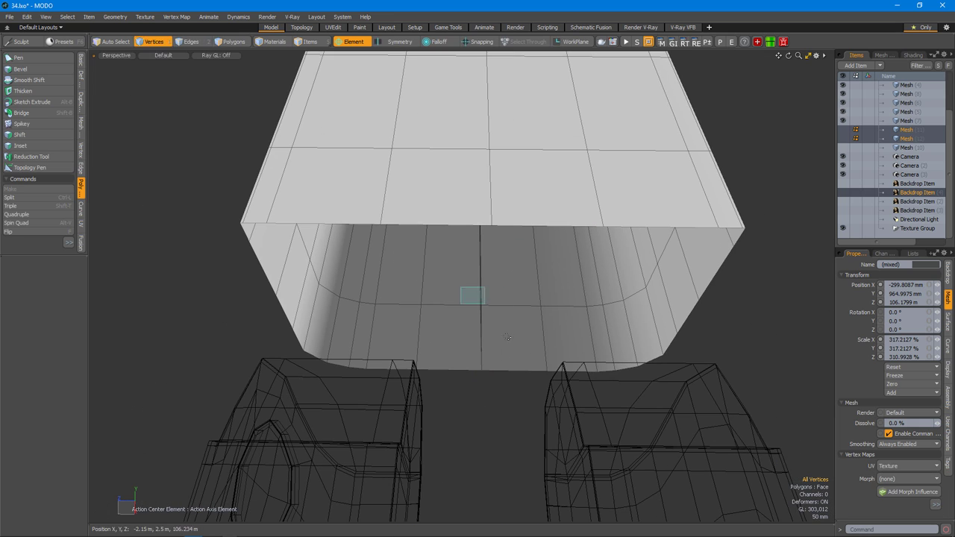
alt+drag(525, 242, 834, 224)
click(842, 192)
Select the polygon strips along the fore-end's top and underside.
alt+drag(672, 268, 550, 285)
key(3)
click(562, 297)
shift+click(590, 280)
key(w)
alt+drag(679, 261, 487, 301)
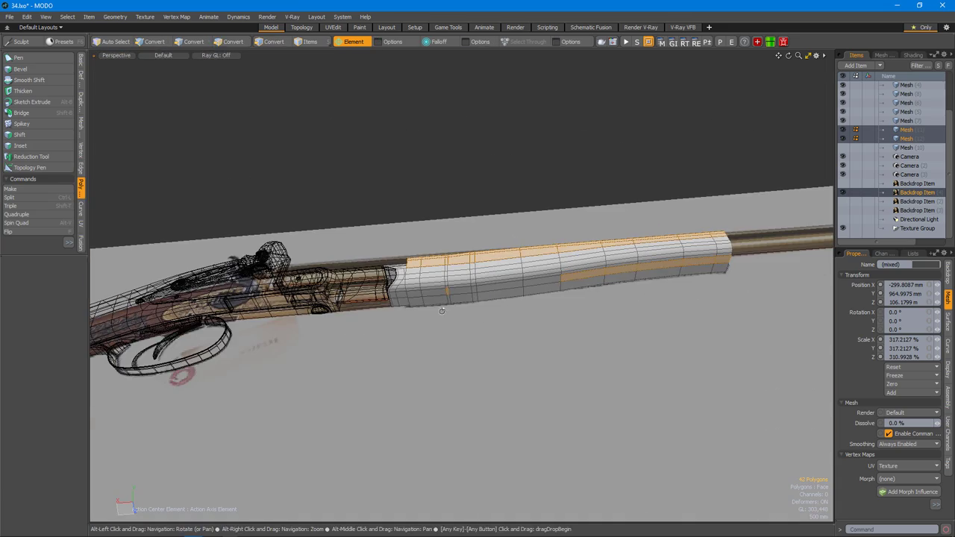
alt+drag(617, 273, 524, 255)
alt+drag(520, 292, 513, 222)
alt+drag(512, 267, 416, 322)
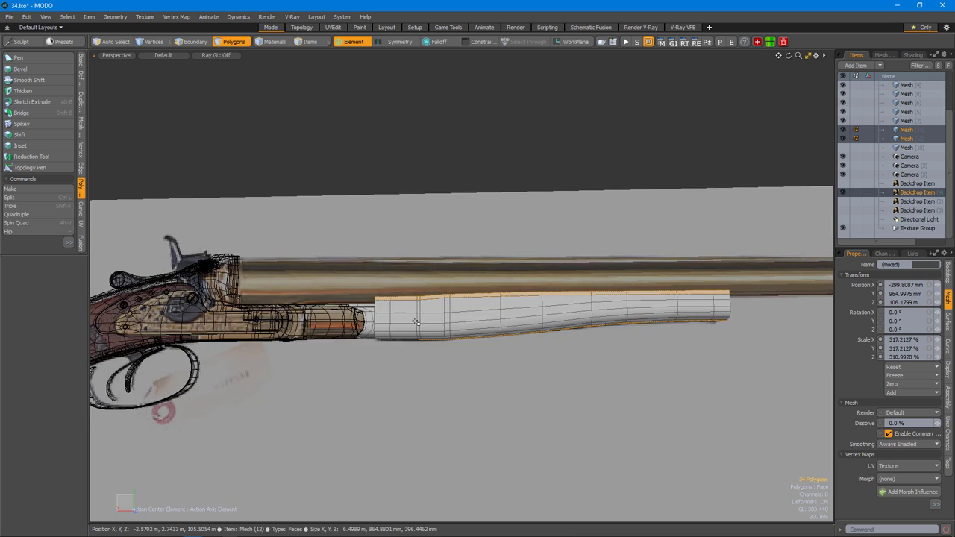
Move the lengthwise edge loop halfway up the fore-end's side by 8 mm in Z.
key(w)
alt+drag(749, 398, 510, 340)
alt+drag(511, 380, 443, 333)
key(2)
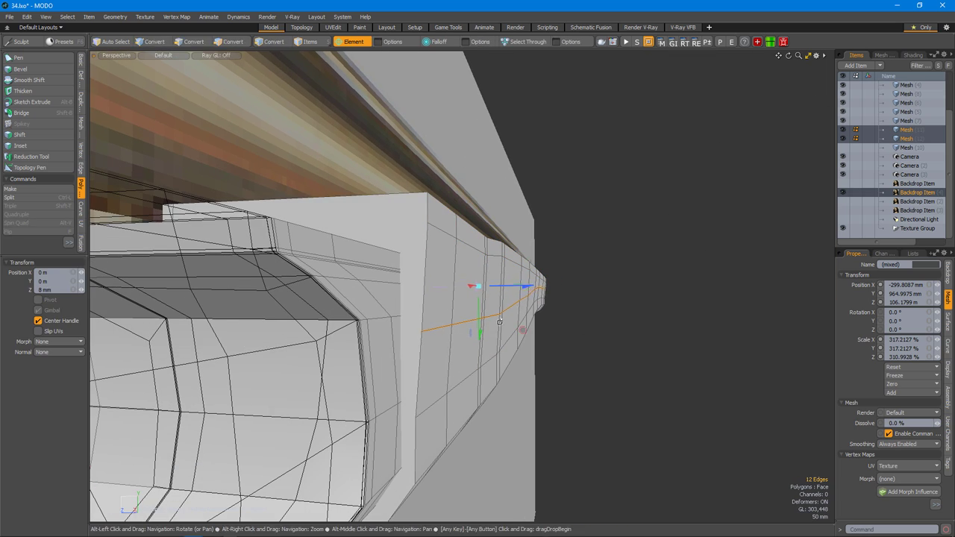
key(q)
Move the lengthwise edges along the fore-end's lower side by -2 mm in Z.
alt+drag(516, 306, 482, 338)
alt+drag(562, 244, 450, 314)
key(q)
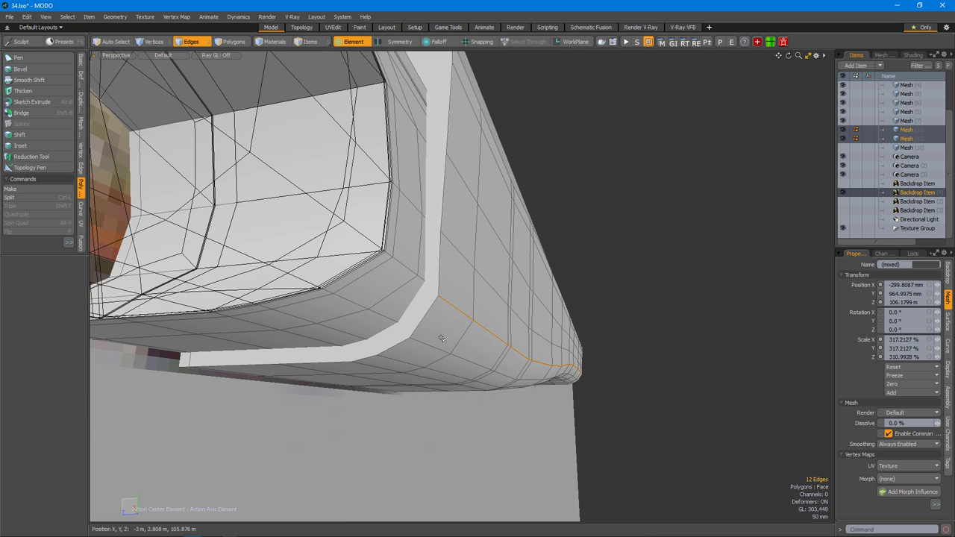
alt+drag(393, 359, 511, 326)
key(w)
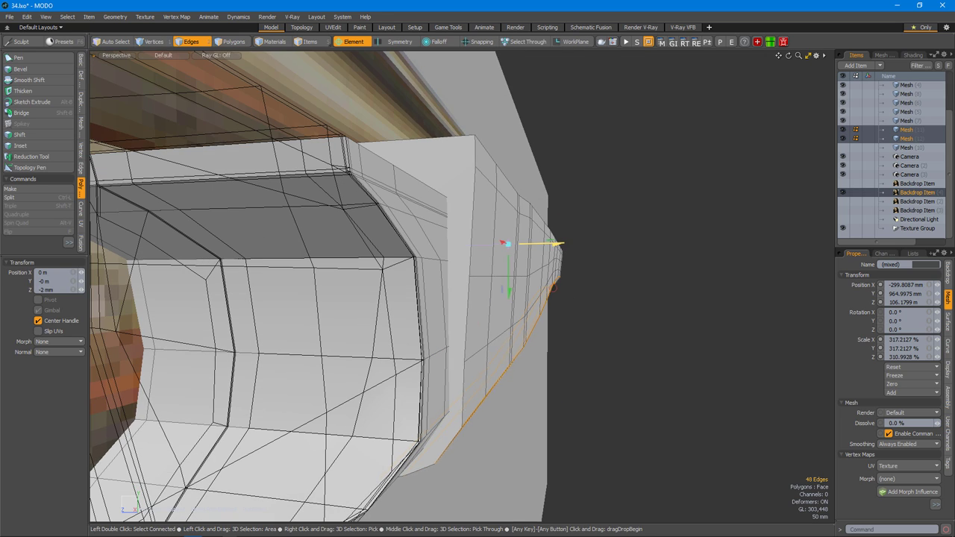
alt+drag(549, 285, 514, 312)
key(q)
Mirror the reshaped fore-end half across the Z axis in the top view, with a 1.8 mm merge distance.
ctrl+alt+drag(609, 282, 579, 262)
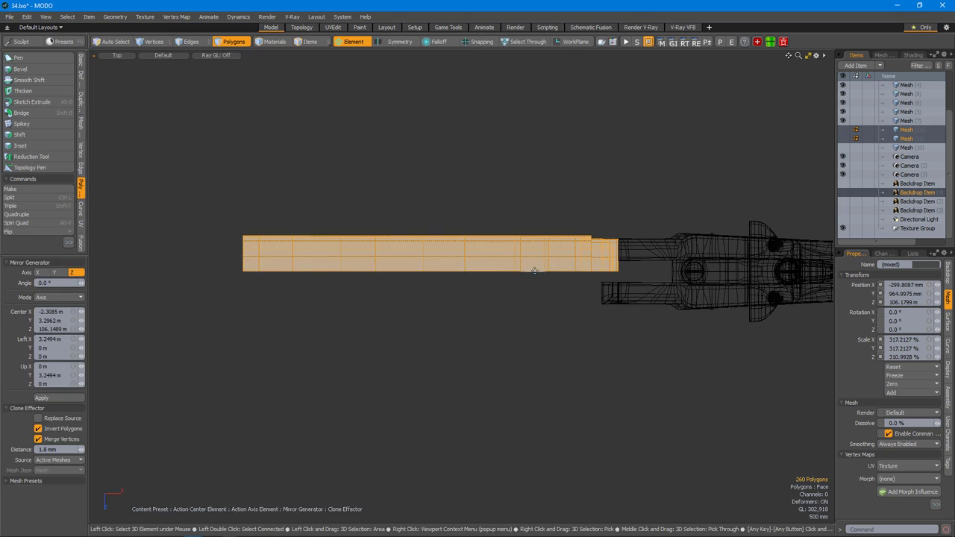
key(ctrl+space)
click(597, 246)
alt+drag(567, 262, 596, 292)
Add a loop slice at 1.5% around the fore-end next to its rear edge.
key(c)
alt+drag(560, 353, 520, 321)
scroll(520, 277, up, 10)
click(547, 279)
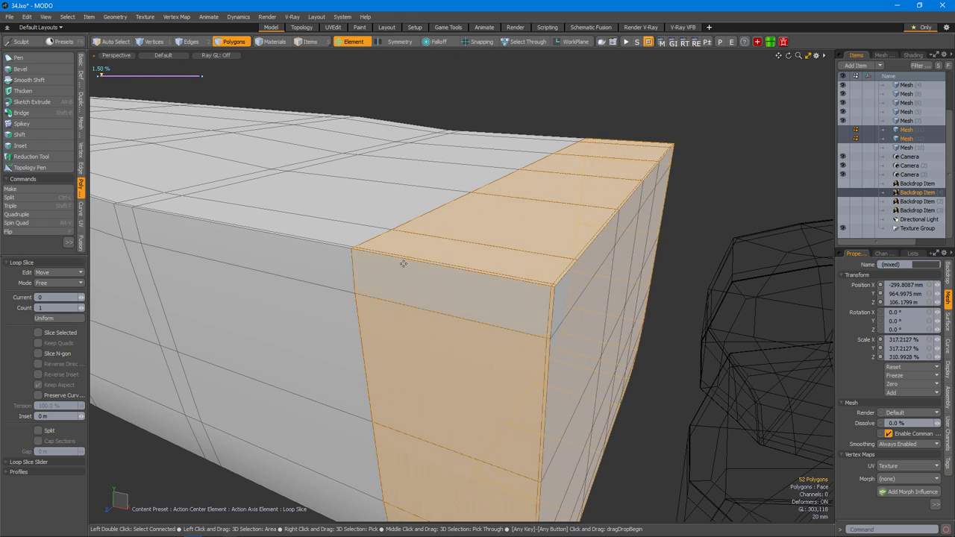
Bevel the fore-end's rear face polygons with a 1.4 mm inset and turn on subdivision surfaces.
alt+drag(557, 329, 557, 303)
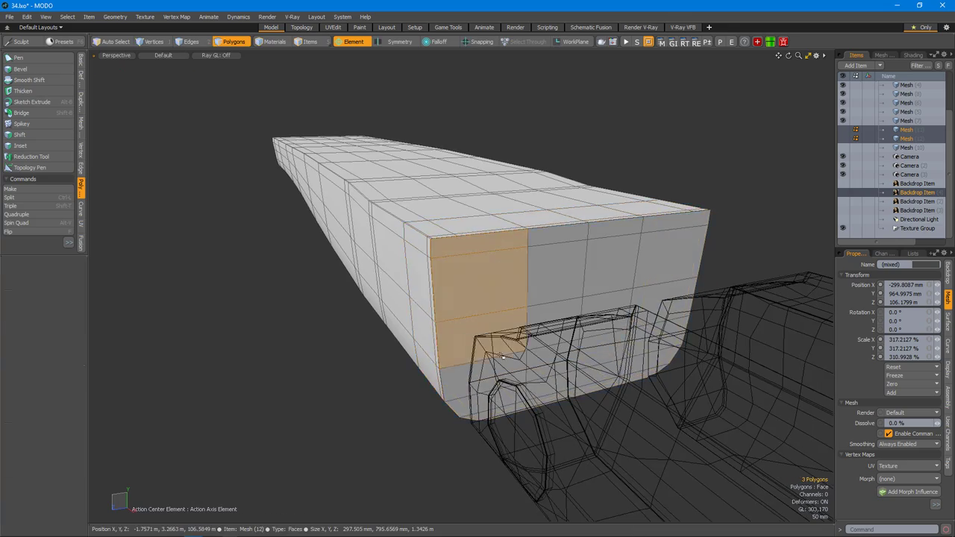
alt+drag(449, 418, 449, 362)
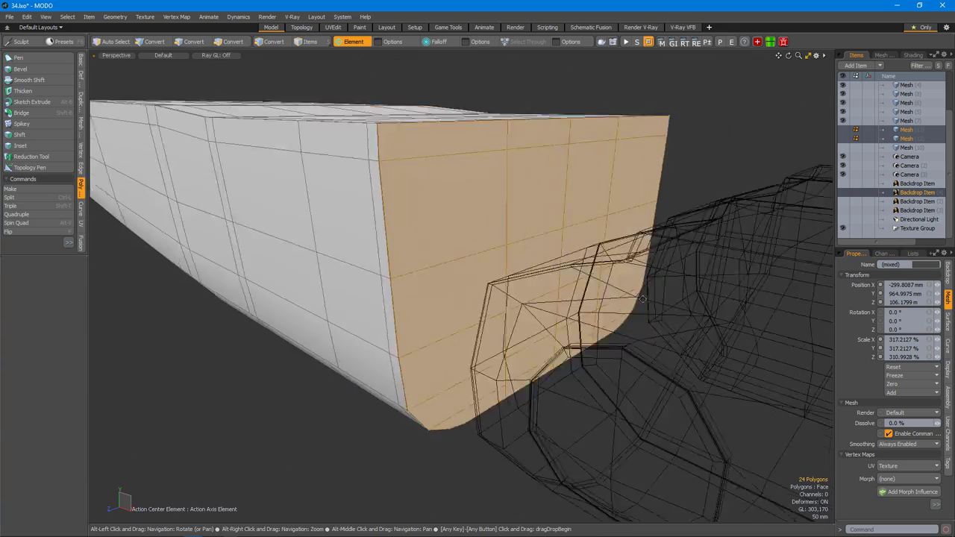
alt+drag(493, 216, 620, 302)
key(b)
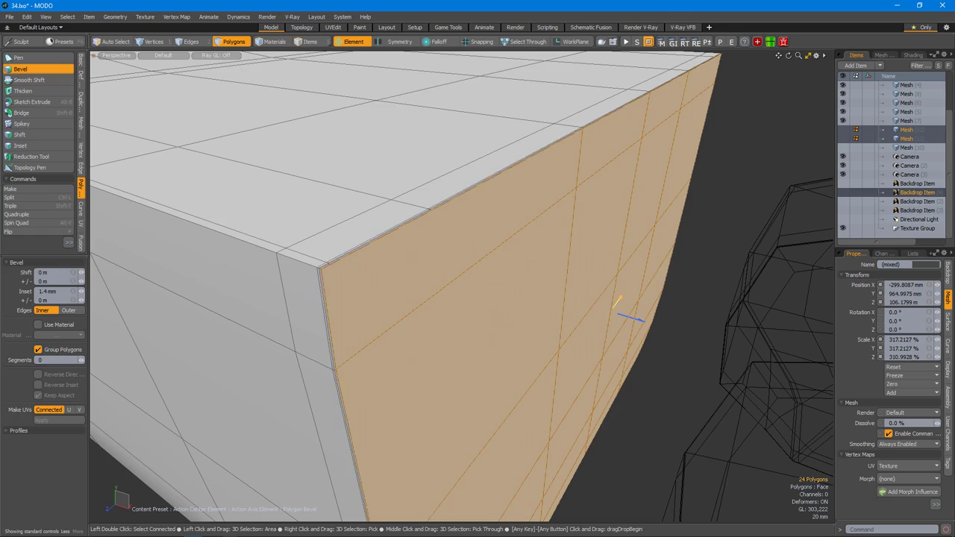
scroll(622, 306, down, 5)
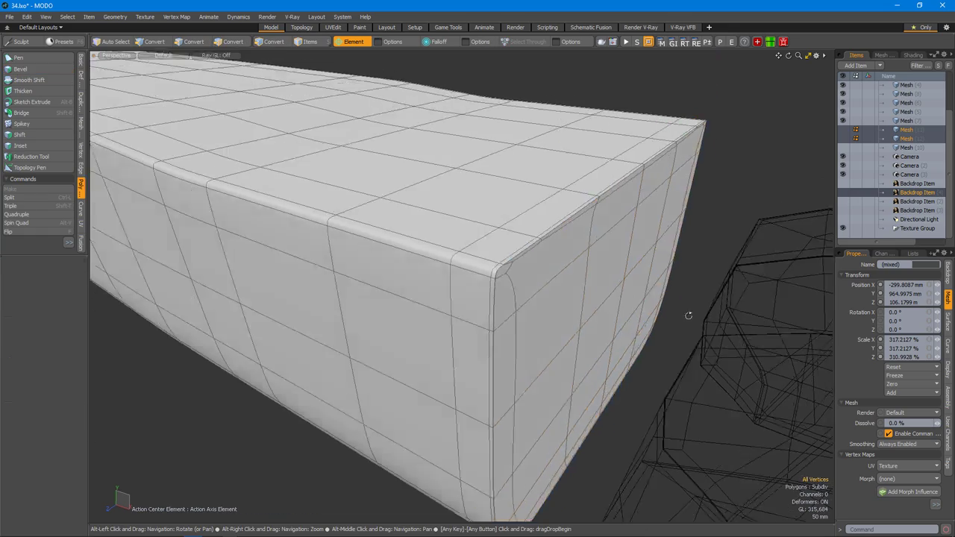
alt+drag(688, 314, 559, 358)
scroll(564, 416, down, 5)
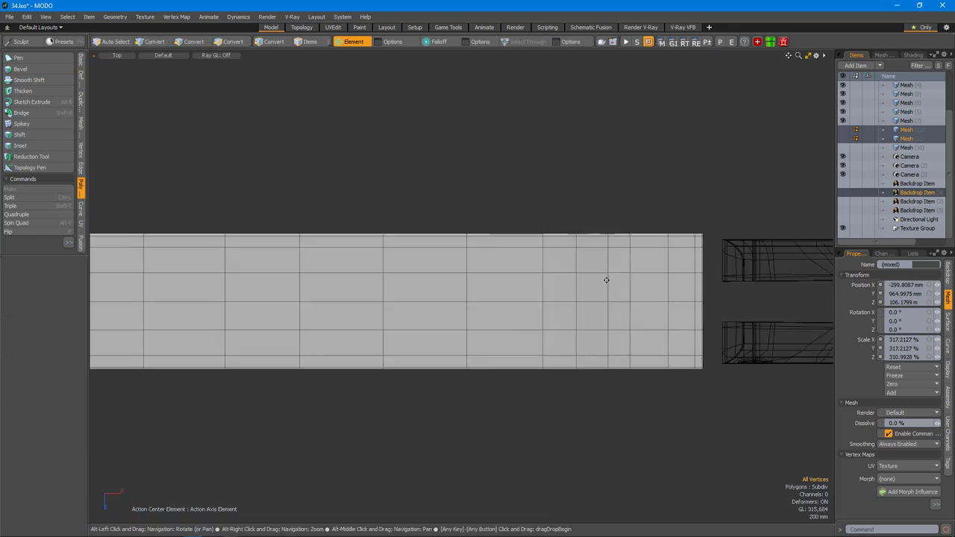
Return the fore-end to plain faces and delete one half of it along the centre line.
key(3)
right_drag(312, 211, 701, 299)
drag(568, 295, 671, 298)
scroll(569, 295, up, 3)
Scale the fore-end's centre-line edges along Z to flatten the cut side.
key(w)
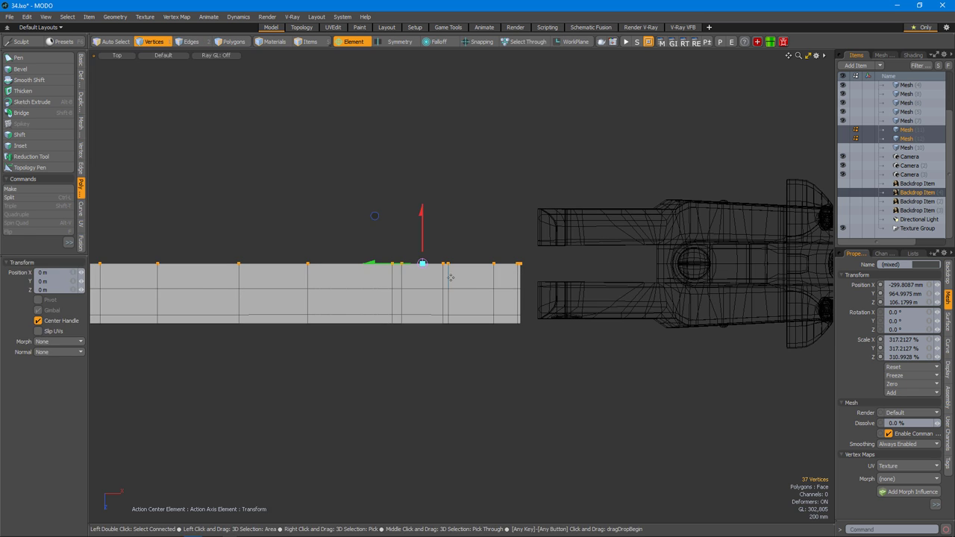
scroll(438, 269, up, 3)
key(ctrl+space)
click(558, 256)
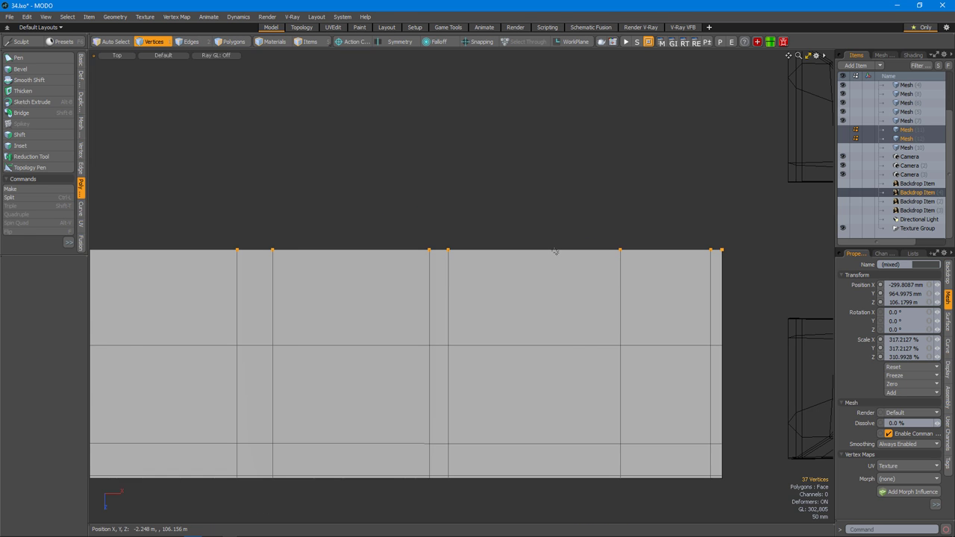
key(KP_0)
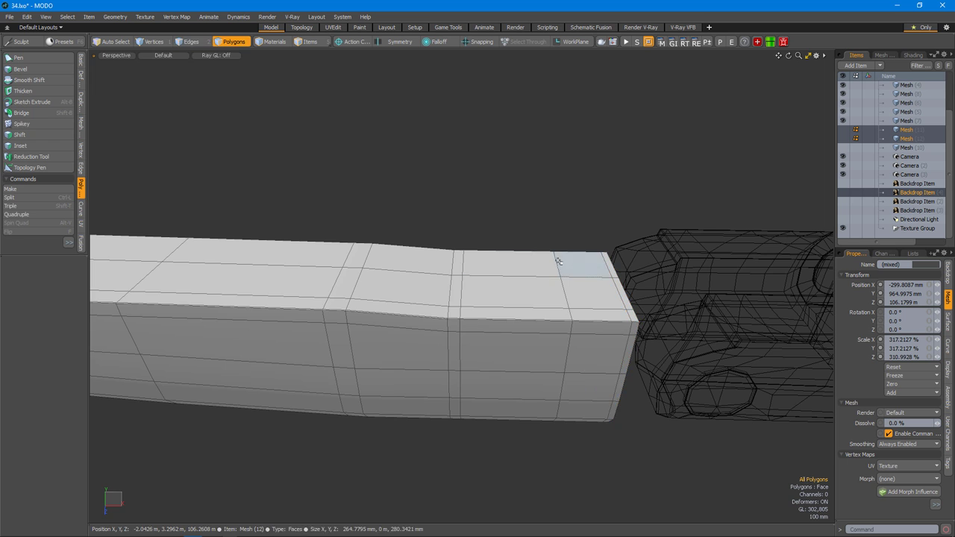
key(2)
key(KP_0)
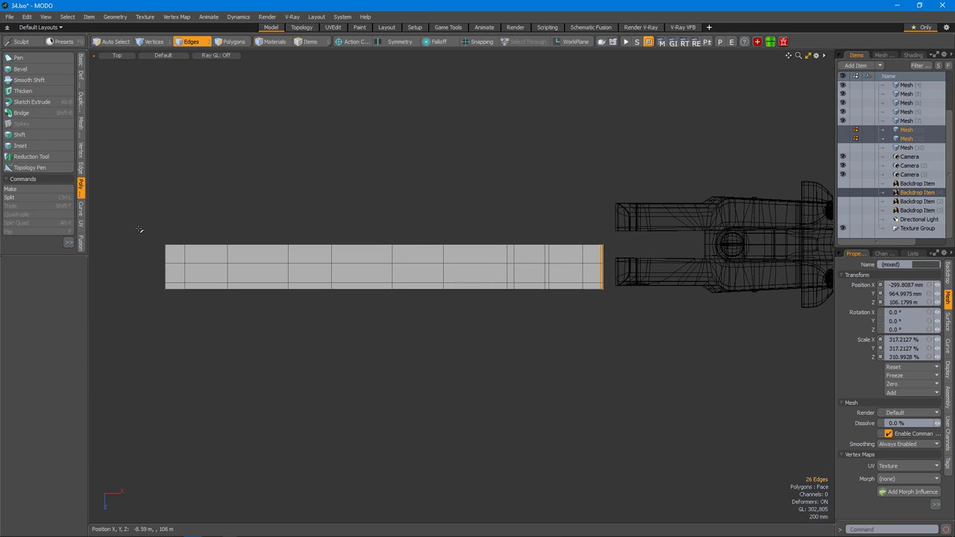
scroll(552, 250, up, 3)
key(w)
scroll(592, 225, down, 1)
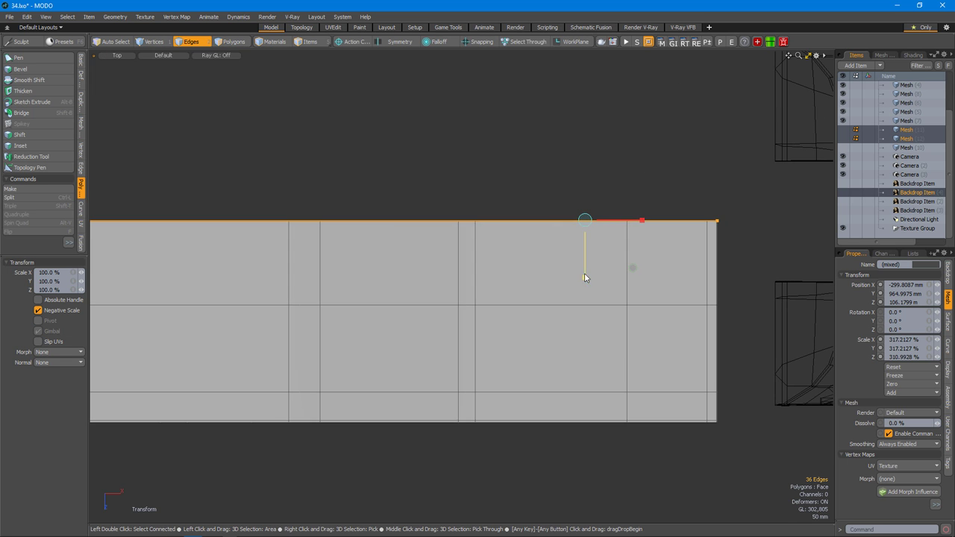
Mirror the fore-end half across its flattened centre line and turn on subdivision surfaces for the full shape.
key(3)
scroll(606, 308, down, 1)
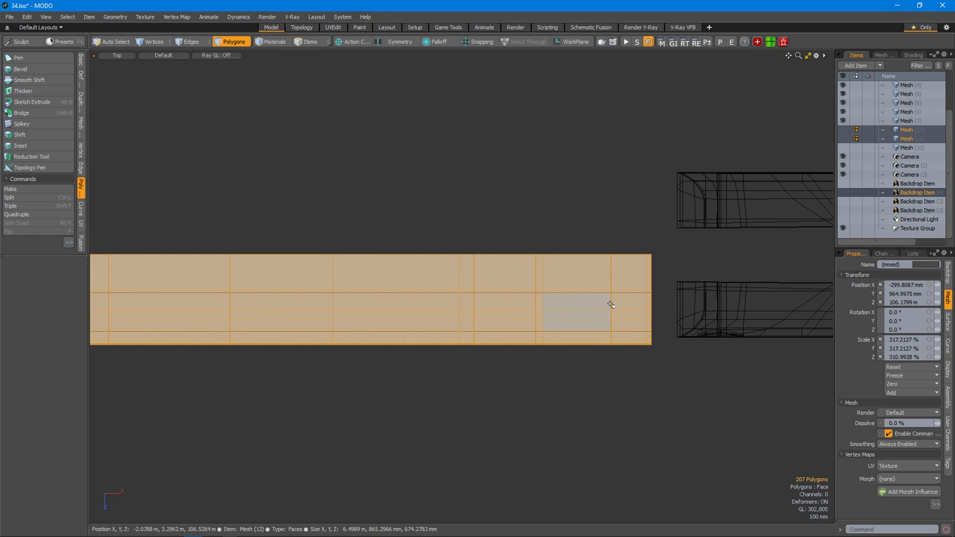
key(ctrl+space)
click(646, 251)
alt+drag(646, 252, 640, 283)
scroll(470, 310, up, 3)
key(ctrl+z)
key(shift+v)
scroll(467, 248, down, 3)
key(space)
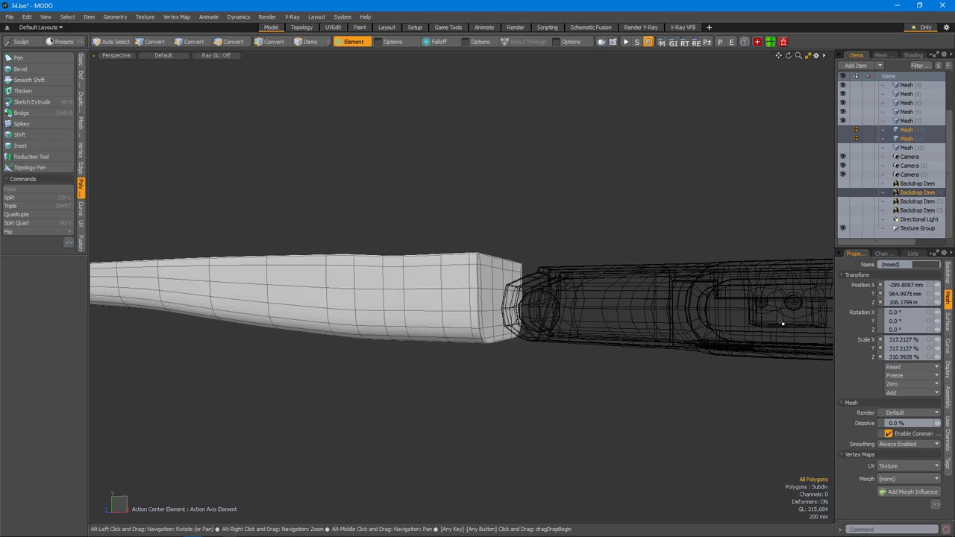
scroll(572, 383, down, 3)
alt+drag(571, 383, 441, 353)
Mirror the half band behind the fore-end across the Z axis, merging vertices within 1.8 mm.
scroll(480, 369, up, 8)
double_click(479, 361)
scroll(479, 360, down, 3)
click(440, 352)
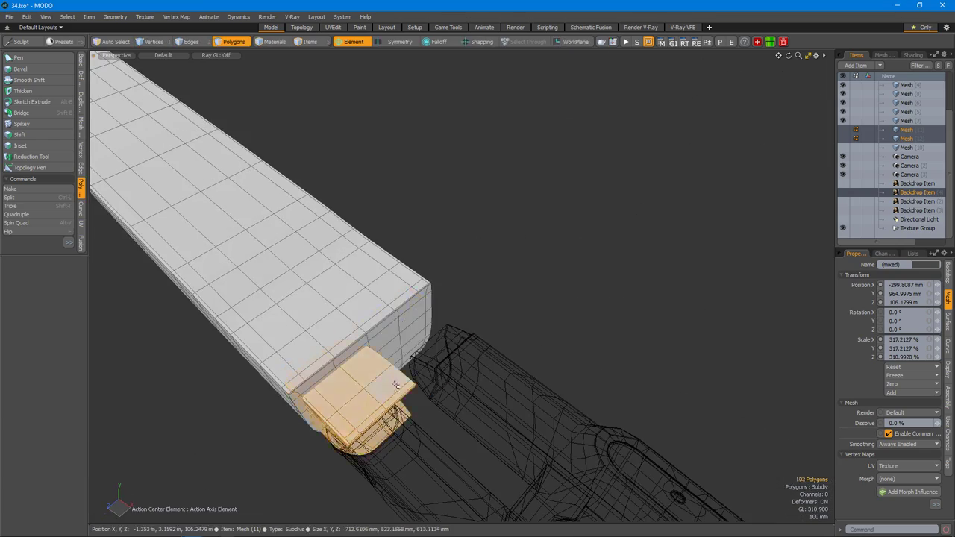
key(ctrl+space)
click(395, 349)
key(shift+v)
scroll(478, 388, up, 3)
scroll(560, 339, down, 1)
key(ctrl+space)
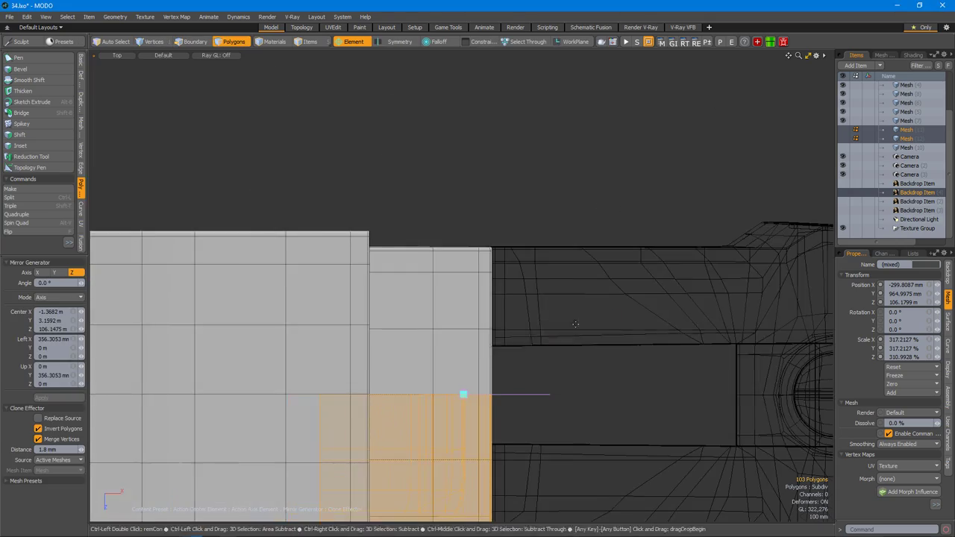
click(576, 326)
alt+drag(576, 326, 453, 194)
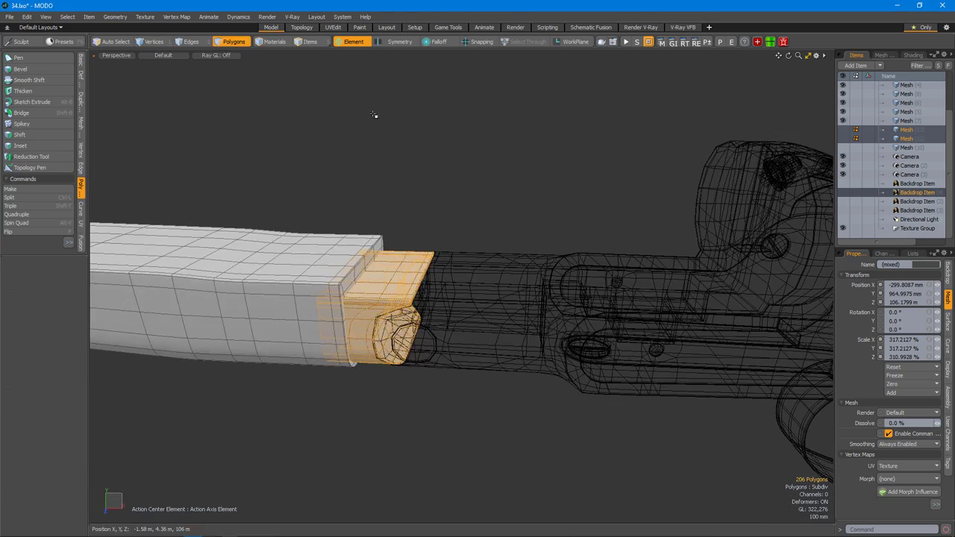
Show the fore-end and band meshes together with the rest of the gun and clear the item selection.
click(418, 306)
mouse_move(418, 306)
alt+mouse_down()
mouse_move(477, 320)
mouse_move(544, 366)
alt+mouse_up()
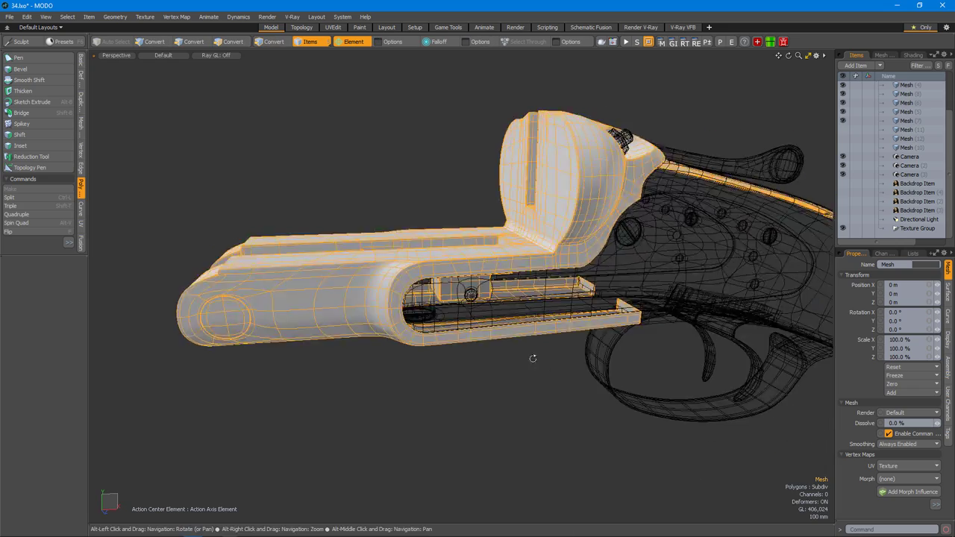
scroll(520, 367, down, 6)
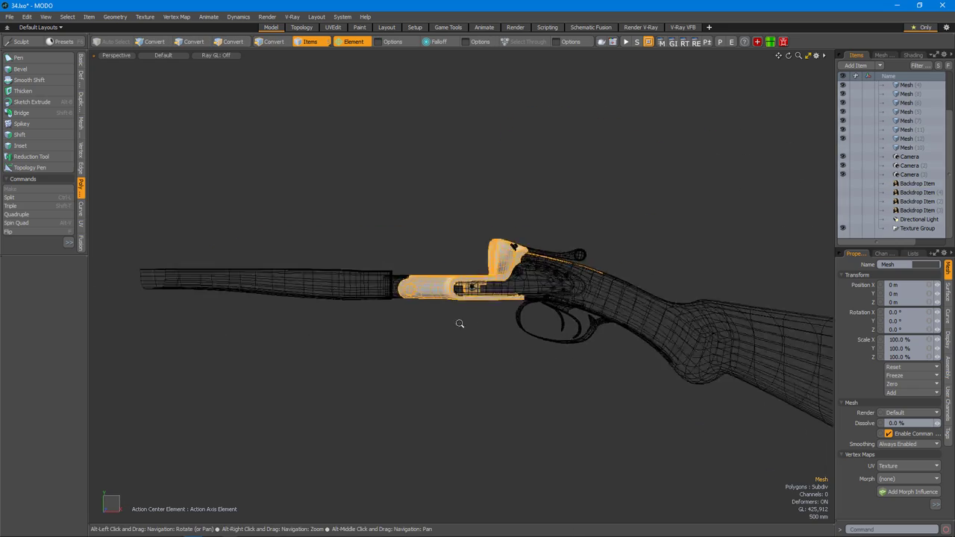
key(ctrl+a)
click(624, 423)
Select the polygons across the fore-end's underside and scale them to 98% along X.
scroll(514, 377, up, 8)
alt+drag(514, 378, 564, 300)
alt+drag(761, 444, 561, 246)
key(3)
alt+drag(468, 375, 534, 317)
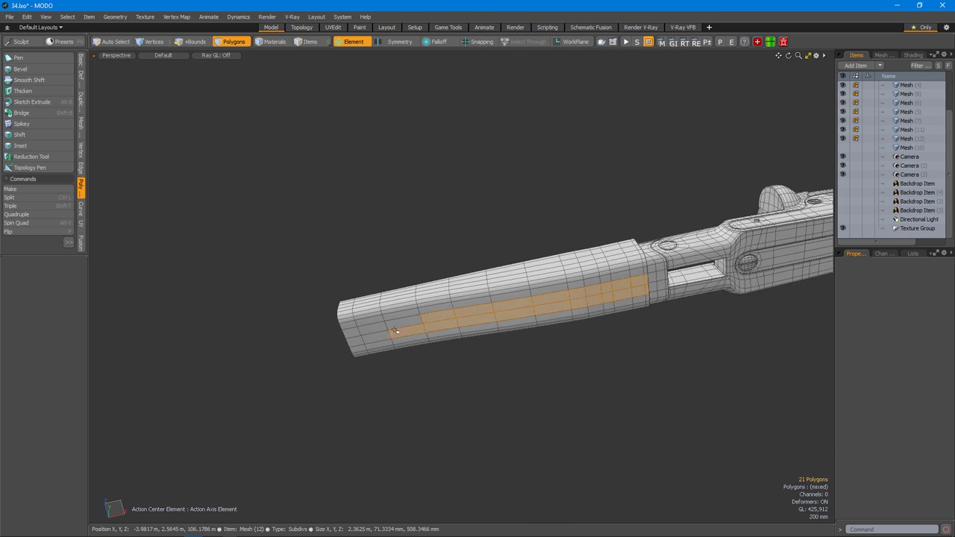
alt+drag(413, 323, 490, 252)
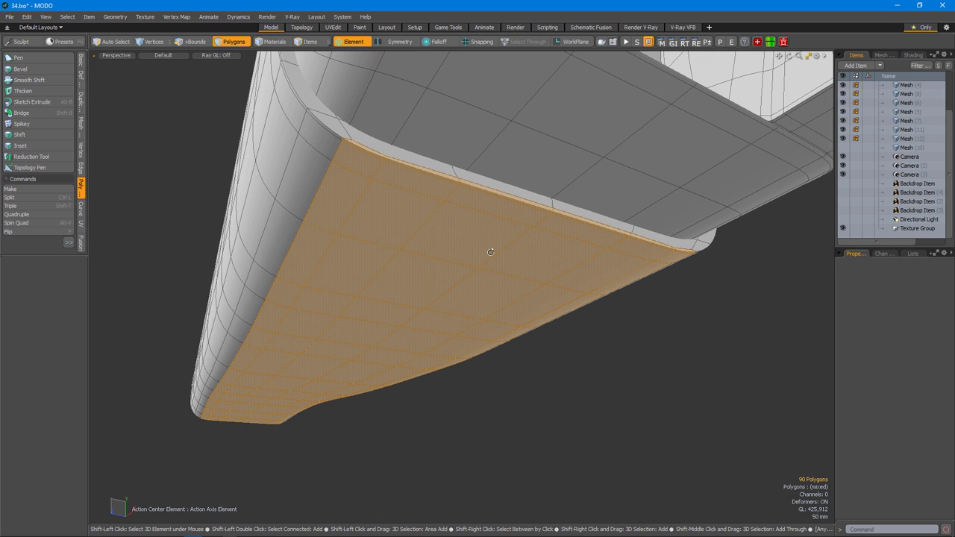
alt+drag(456, 281, 476, 284)
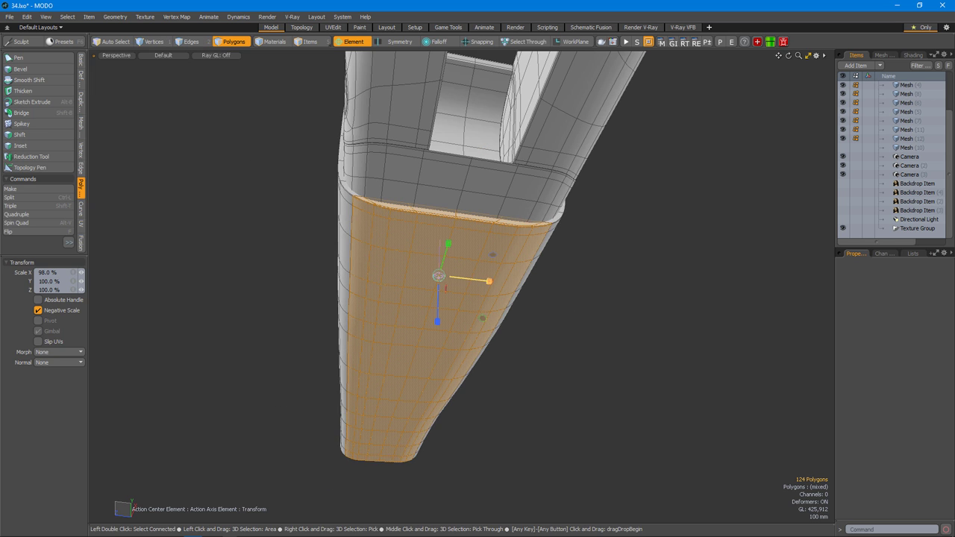
Select two edge loops on the fore-end and move them to refine its contour.
alt+drag(478, 283, 644, 104)
key(2)
double_click(496, 246)
shift+double_click(464, 251)
key(w)
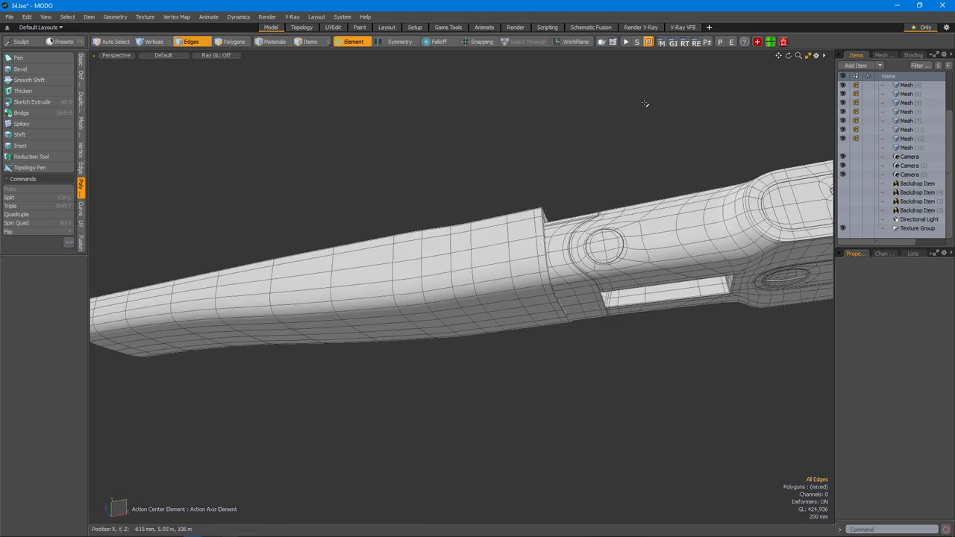
Hide the Base Material layer above Raber and preview the fore-end and receiver in a render through Camera (3).
click(912, 55)
click(843, 150)
click(516, 27)
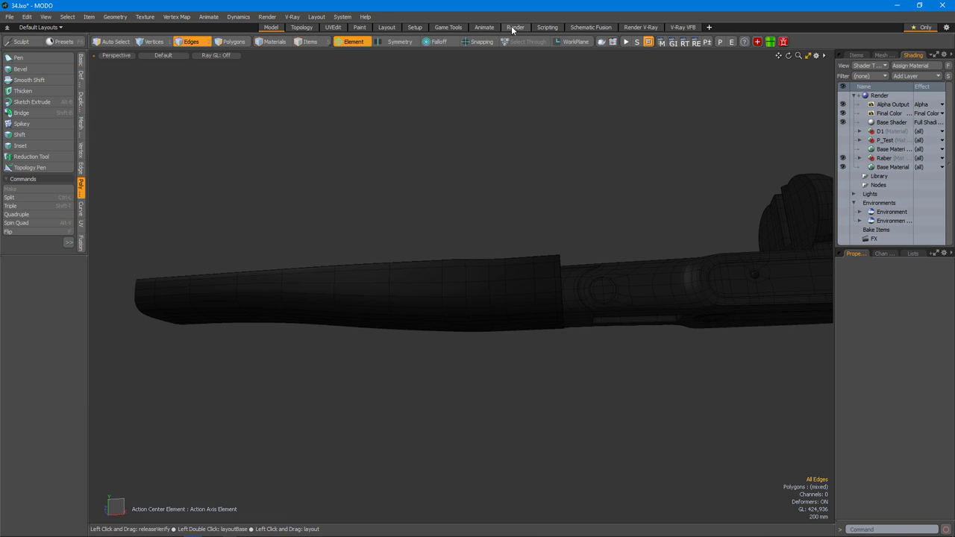
click(42, 66)
click(45, 77)
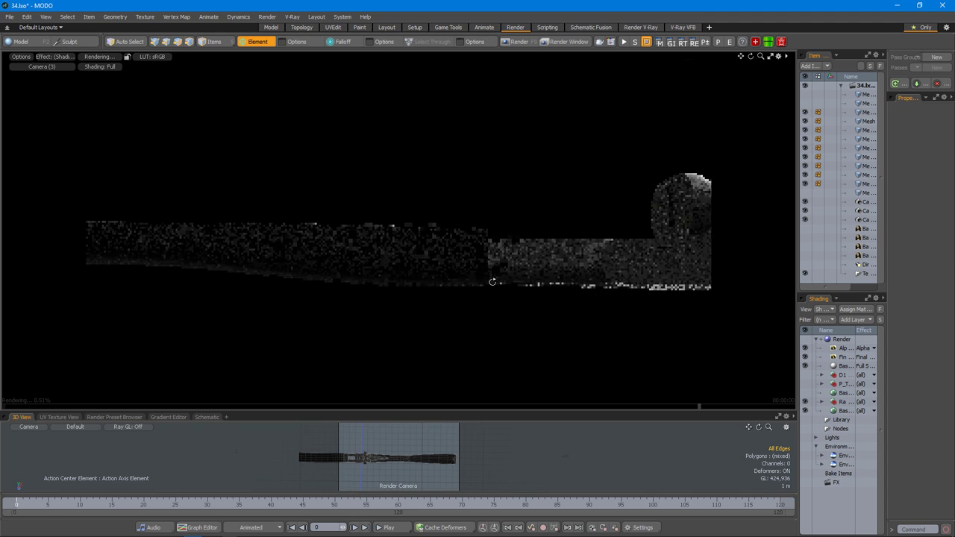
alt+drag(509, 280, 405, 249)
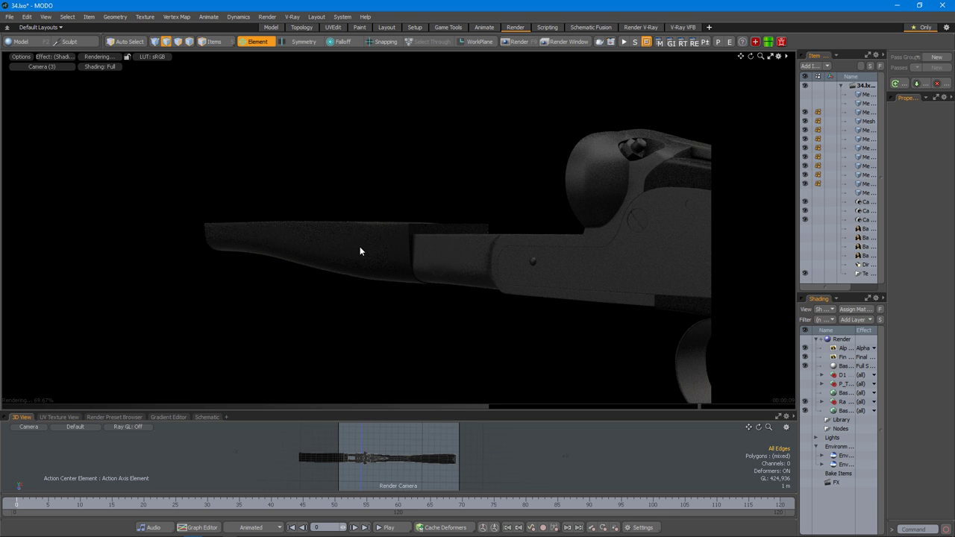
alt+drag(359, 252, 519, 268)
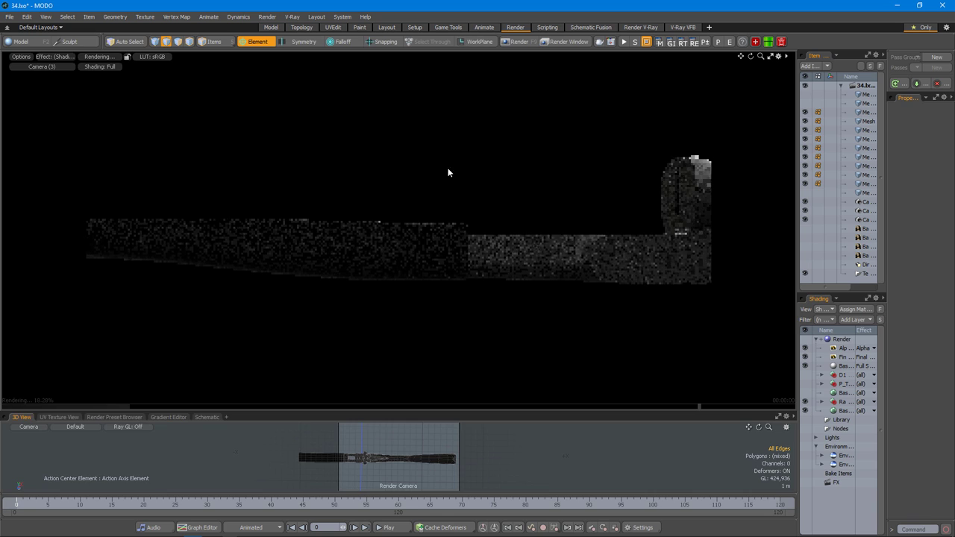
Select the band's polygons behind the fore-end in the front view and move them 2 mm along Y.
key(ctrl+Tab)
key(ctrl+space)
click(601, 378)
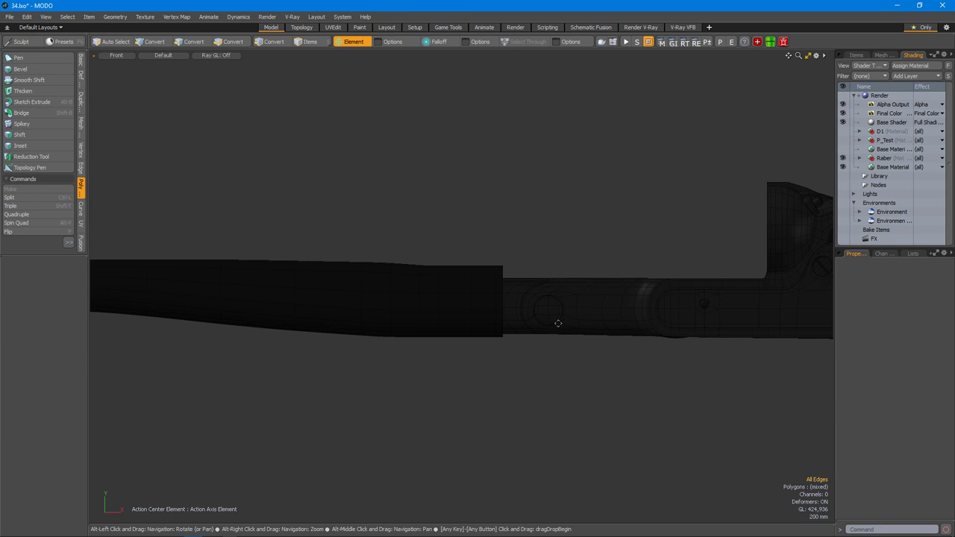
scroll(554, 324, up, 10)
double_click(554, 324)
key(w)
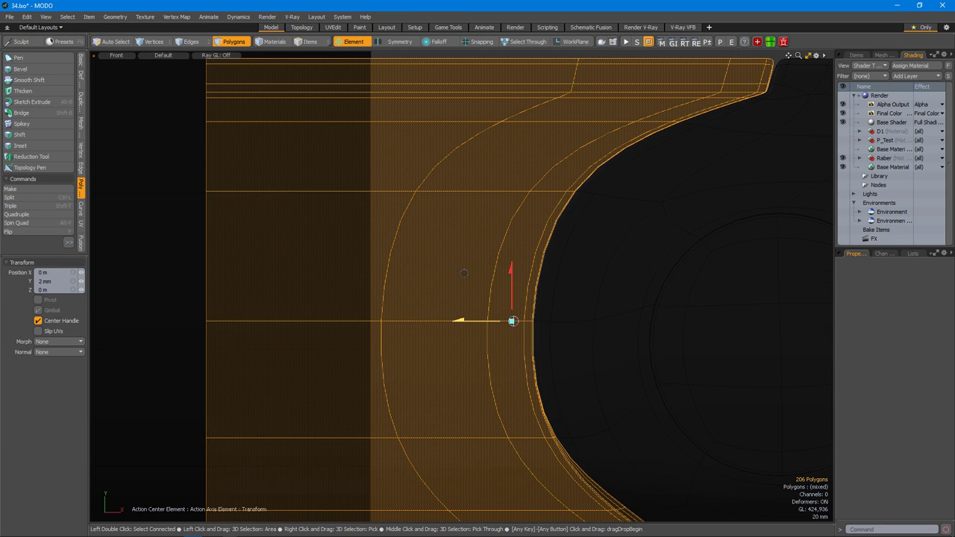
key(Escape)
scroll(496, 329, down, 5)
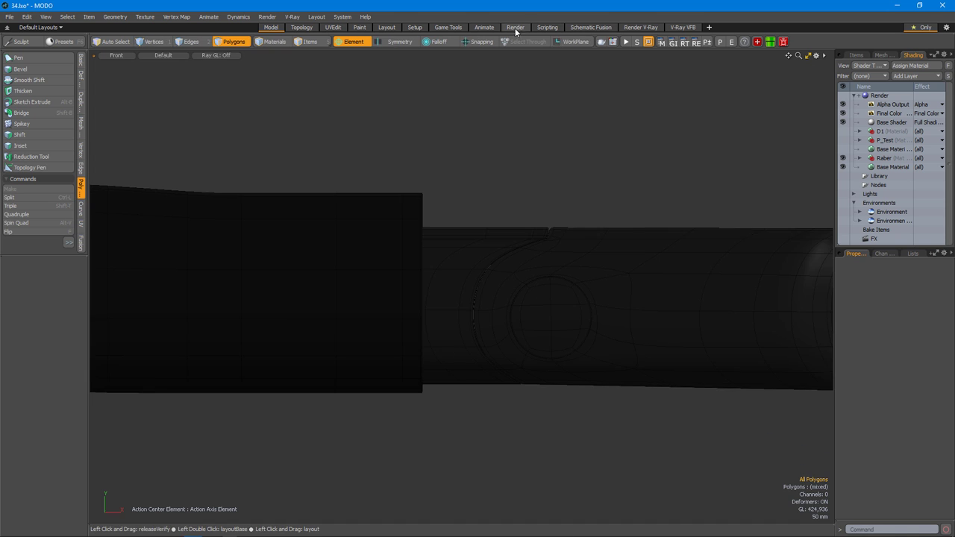
Check the fore-end and band in the render preview and view the gun's overall shape in the model.
click(515, 28)
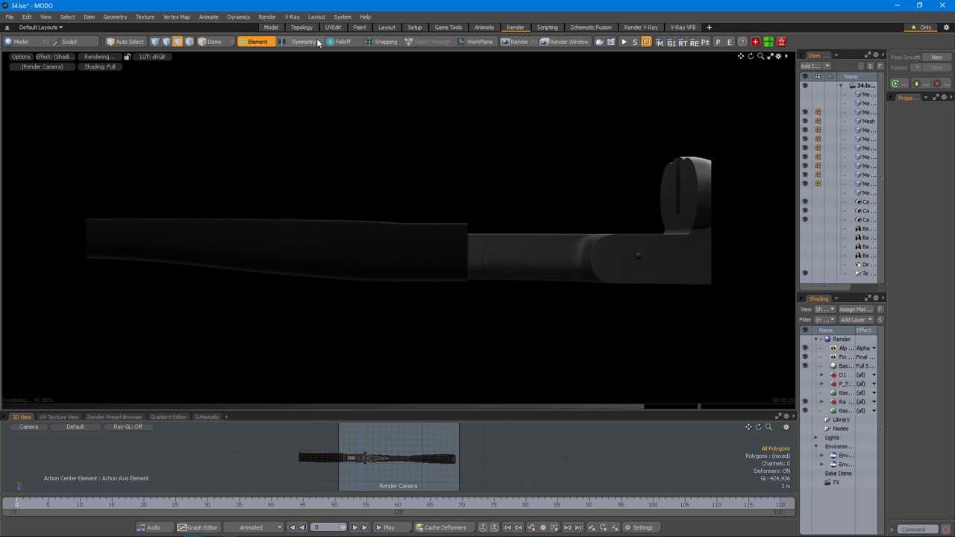
click(271, 27)
alt+drag(738, 418, 619, 326)
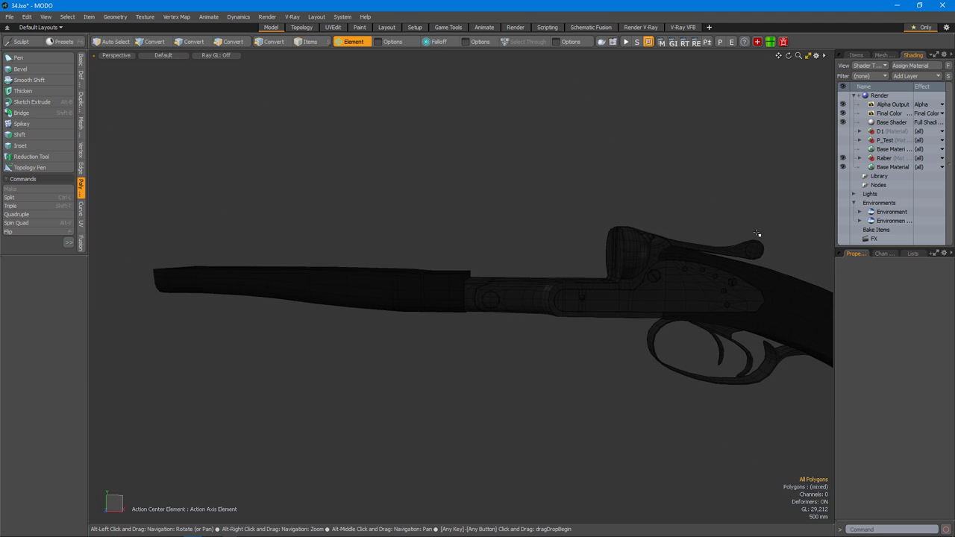
alt+drag(522, 343, 448, 299)
click(365, 238)
alt+right_drag(420, 298, 486, 329)
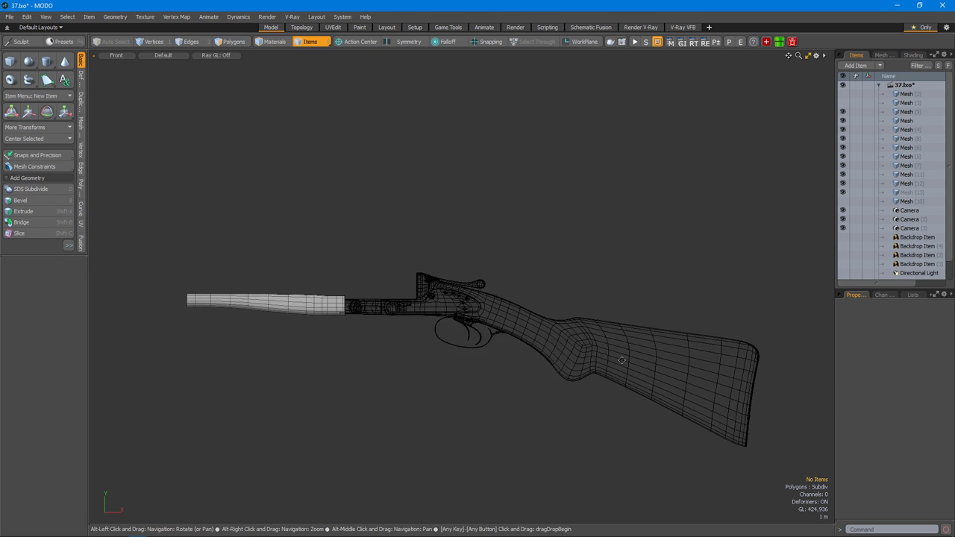
Draw a flat 20-sided cylinder disc along the Z axis in Mesh (13), over the barrel's breech end in the reference, with a 500 mm radius.
key(ctrl+space)
click(656, 236)
click(571, 294)
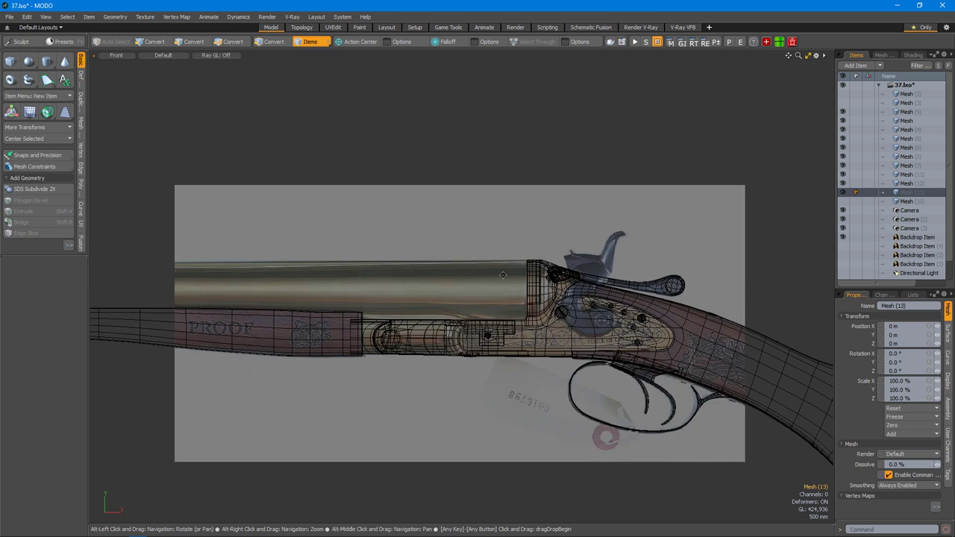
alt+right_drag(503, 275, 566, 306)
click(46, 62)
drag(384, 256, 493, 256)
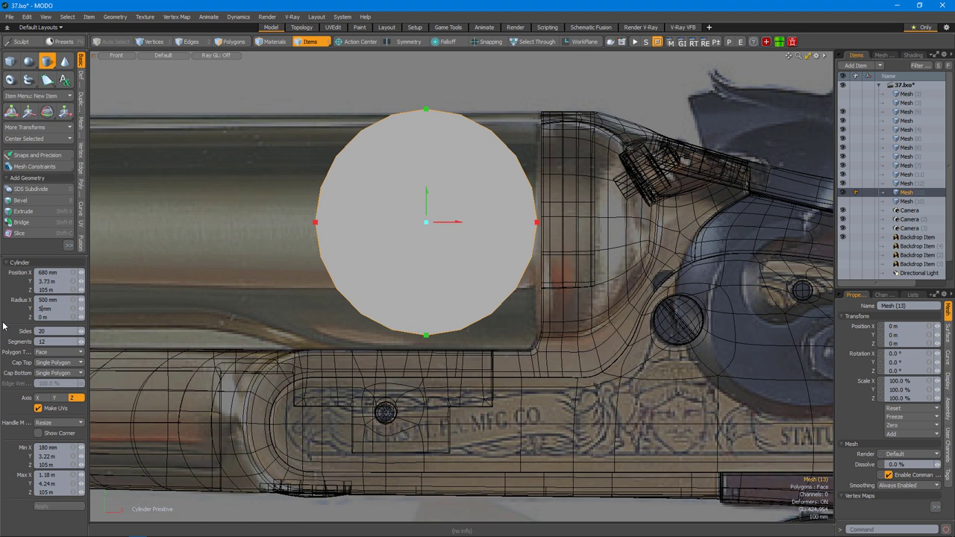
scroll(562, 282, down, 5)
key(space)
Rotate the disc about Y in the top view so it stands perpendicular to the barrel's length.
key(3)
key(ctrl+space)
click(528, 265)
key(e)
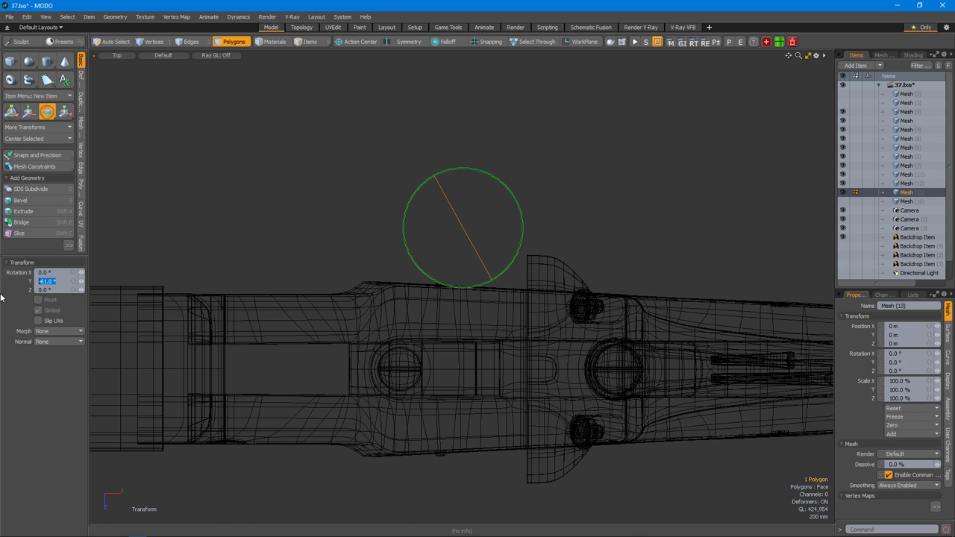
key(space)
Move the disc about 410 mm along X, -50 mm along Y and 1.55 m along Z to the breech face.
middle_drag(521, 333, 490, 253)
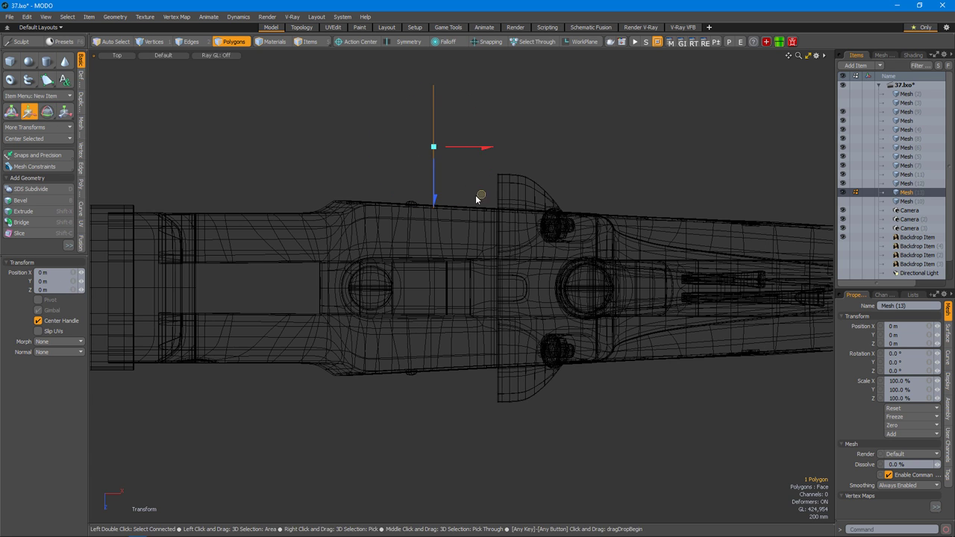
key(ctrl+space)
click(572, 384)
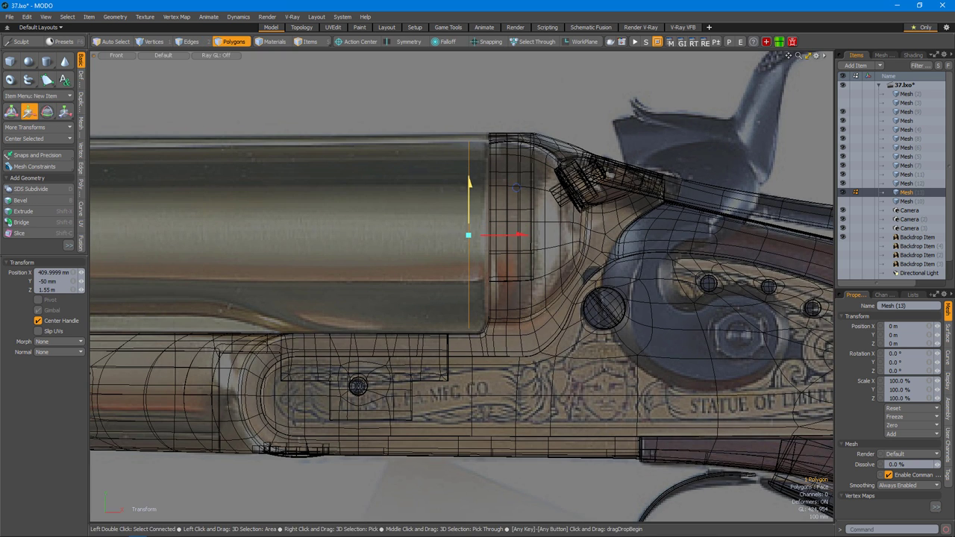
Scale the disc uniformly to 105.5% to match the barrel's diameter.
key(ctrl+space)
click(550, 194)
key(ctrl+space)
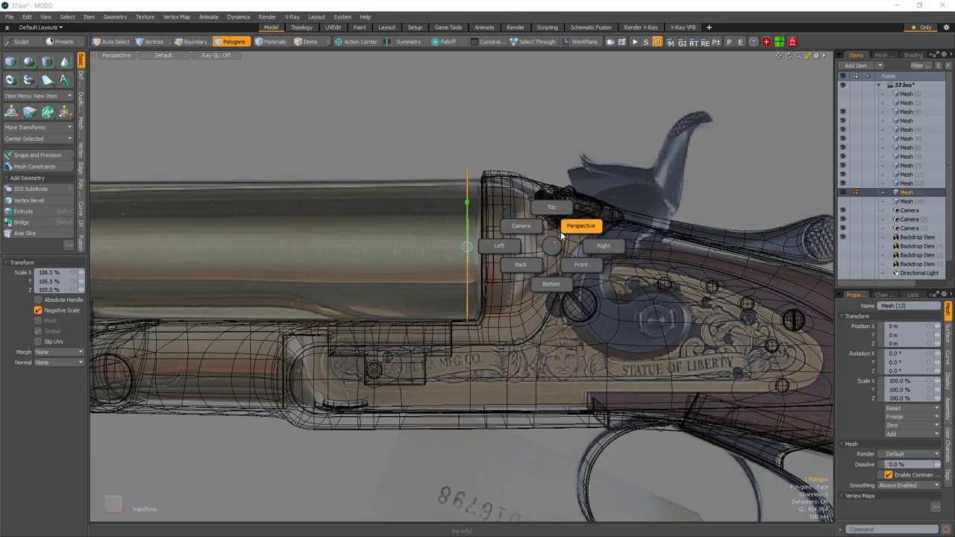
click(507, 247)
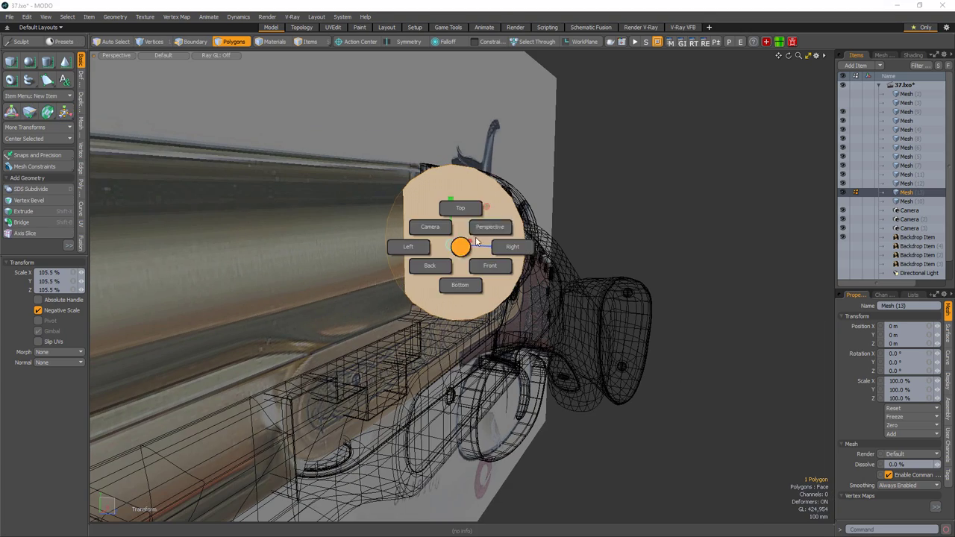
Fine-tune the disc's position and size against the breech face and reference barrel in the top and front views.
key(ctrl+space)
click(515, 224)
mouse_move(522, 317)
middle_down()
mouse_move(507, 286)
mouse_move(511, 329)
middle_up()
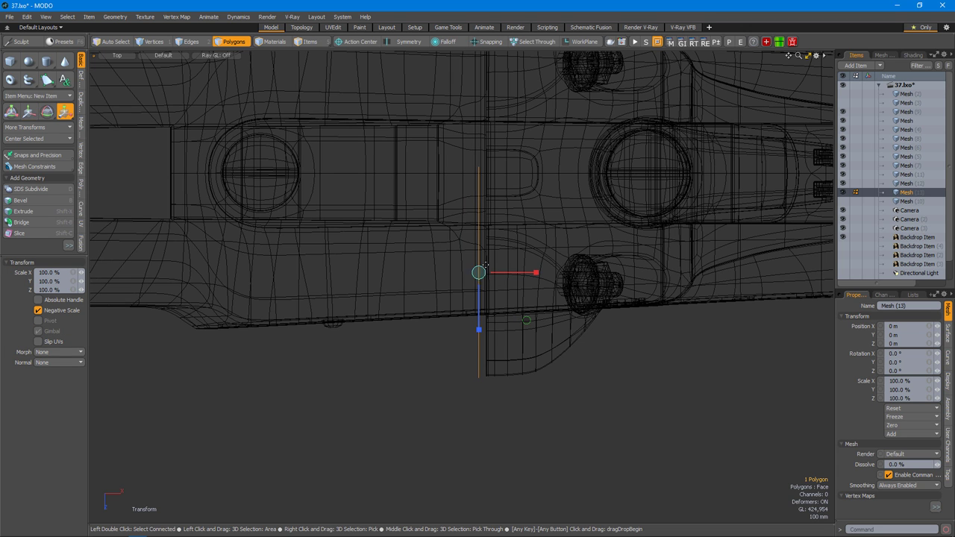
key(ctrl+space)
click(555, 316)
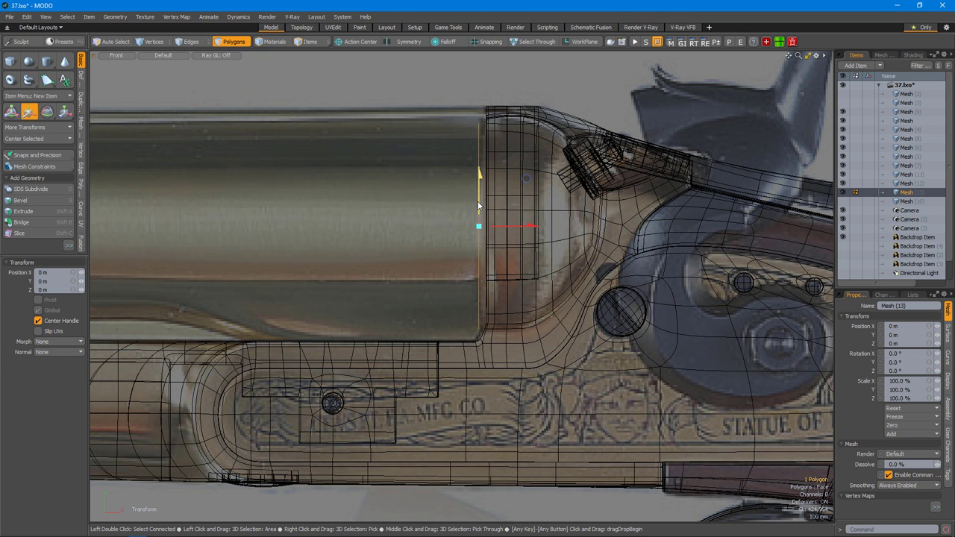
alt+right_drag(485, 255, 521, 258)
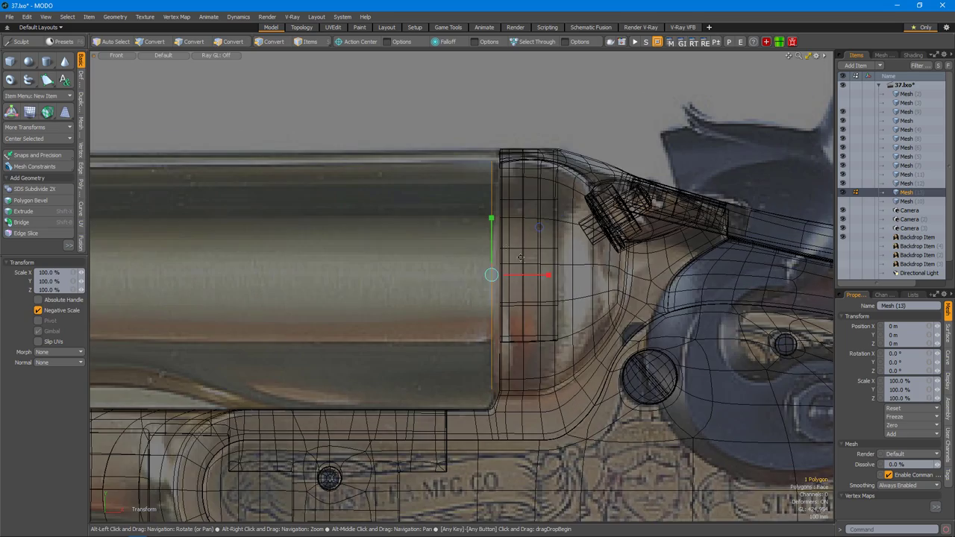
Extrude the disc forward into a barrel section about 2.15 m long and move its front vertices -800 mm along X.
alt+drag(513, 265, 393, 223)
key(shift+x)
alt+drag(511, 318, 484, 346)
key(KP_1)
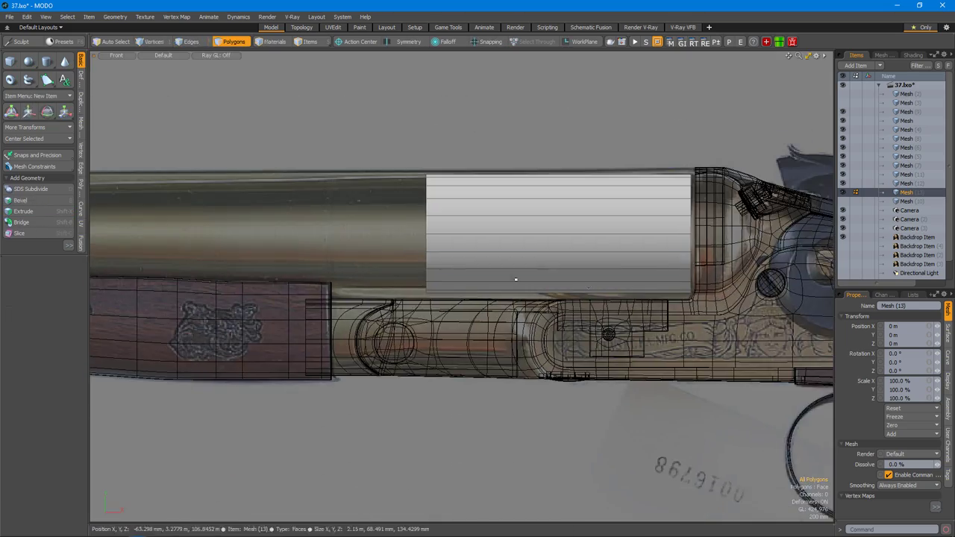
key(1)
key(w)
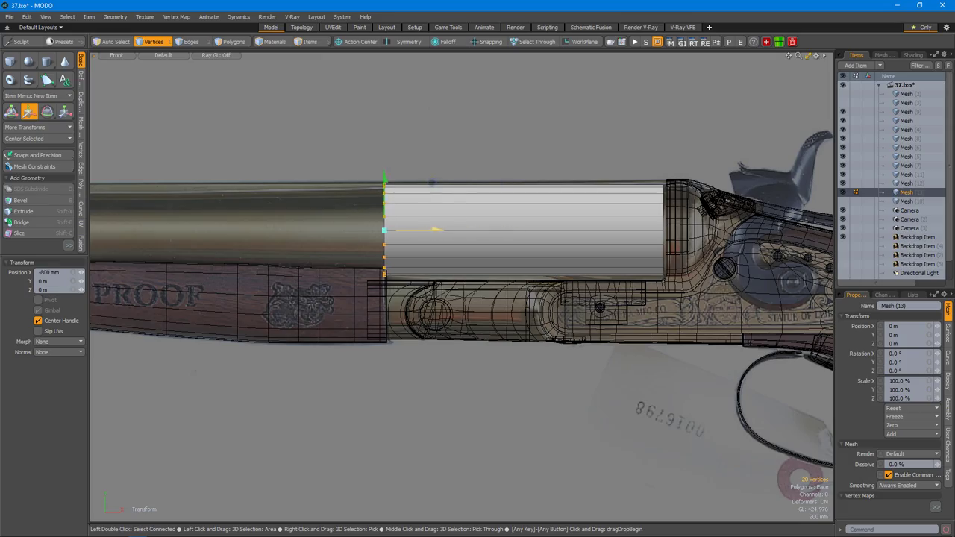
Select the receiver mesh's flat top polygons beneath the barrel, next to the breech.
key(ctrl+space)
click(514, 282)
alt+drag(514, 282, 565, 323)
scroll(463, 283, up, 3)
click(522, 284)
scroll(558, 264, up, 3)
click(558, 263)
alt+drag(539, 274, 516, 254)
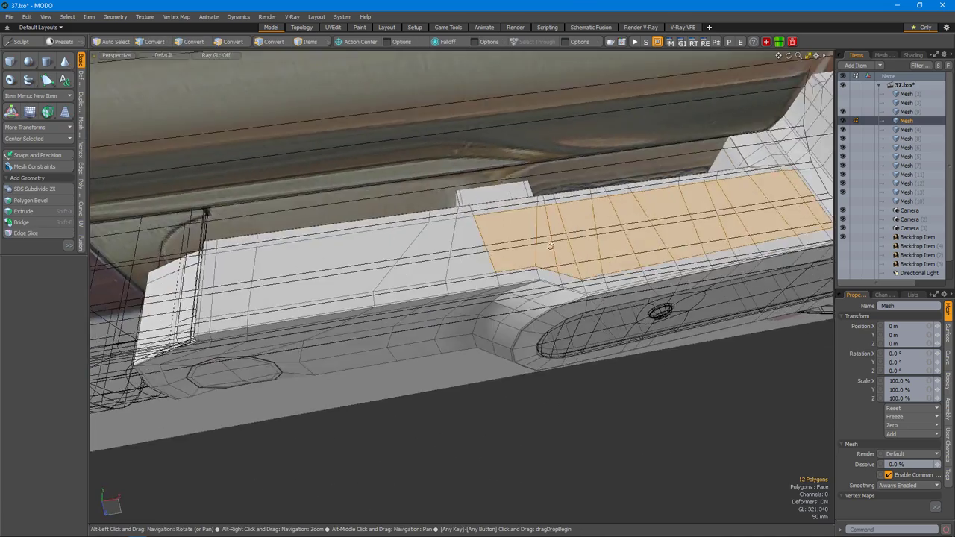
Extend the selection over the rest of the receiver's flat top, including the narrow strips along its outer edge.
alt+drag(235, 291, 356, 350)
shift+click(354, 352)
alt+drag(447, 313, 514, 278)
alt+drag(647, 250, 499, 266)
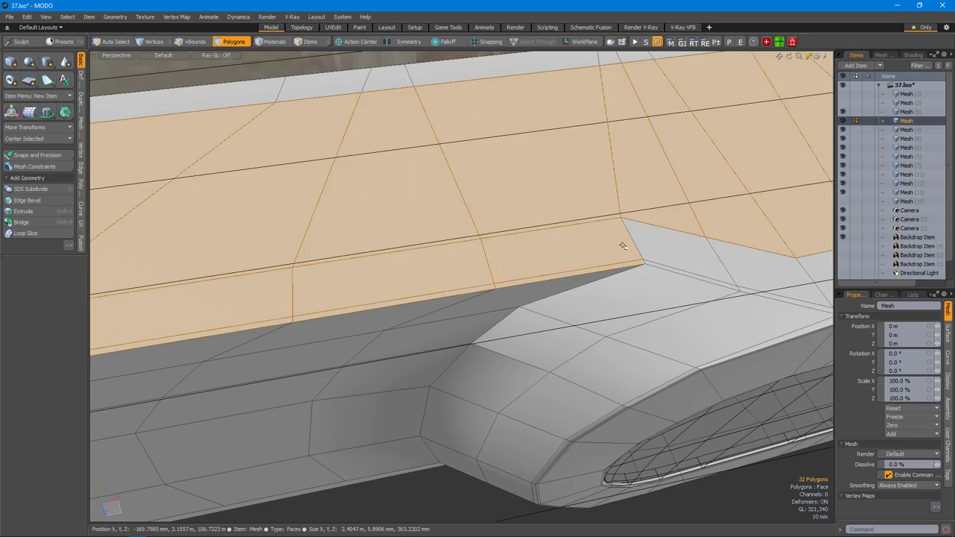
alt+drag(737, 270, 475, 290)
alt+drag(537, 261, 463, 291)
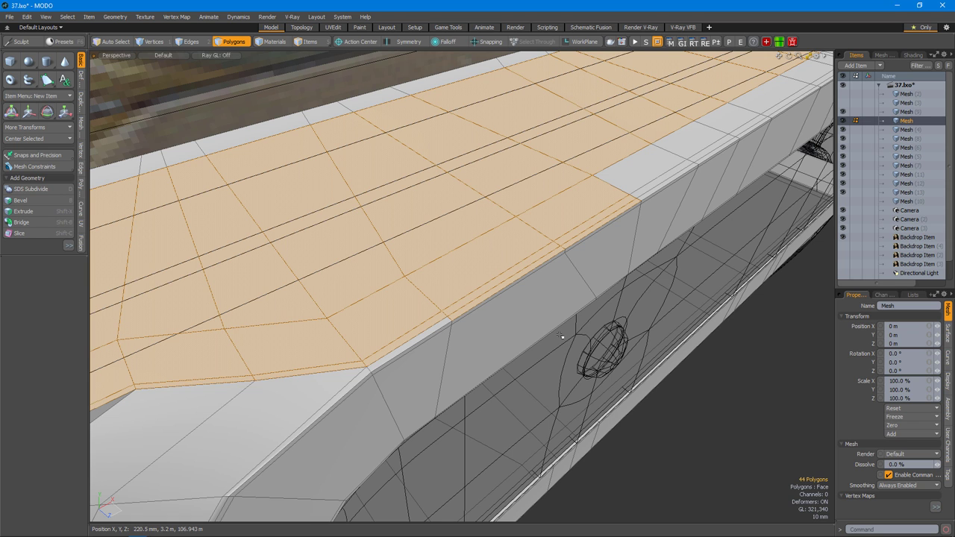
alt+drag(547, 257, 505, 300)
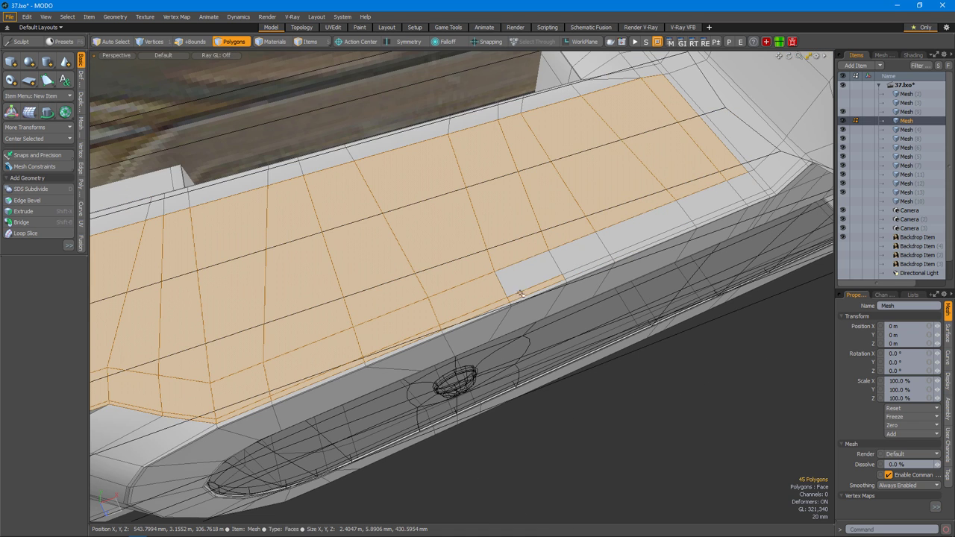
alt+drag(731, 208, 554, 265)
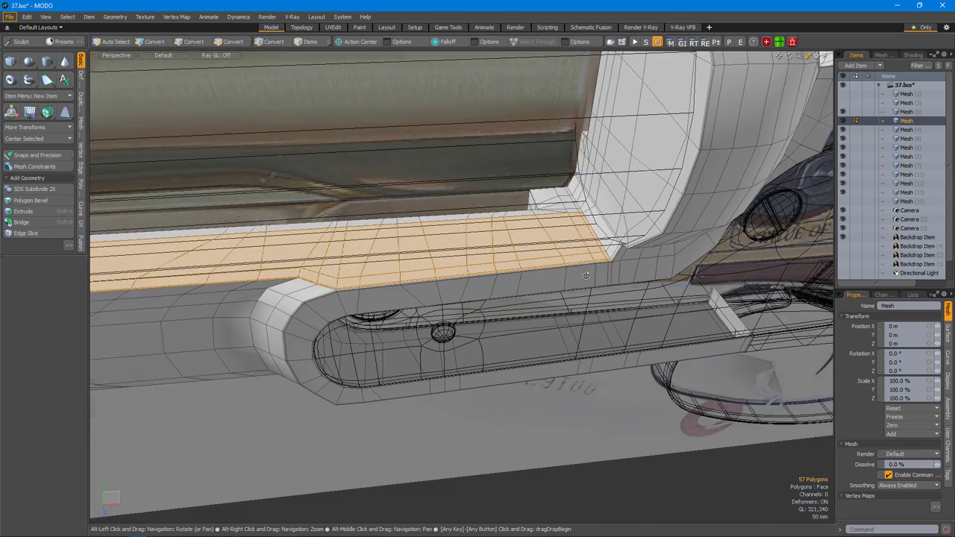
Copy the selected receiver top polygons into the barrel mesh, Mesh (13).
alt+drag(596, 242, 601, 268)
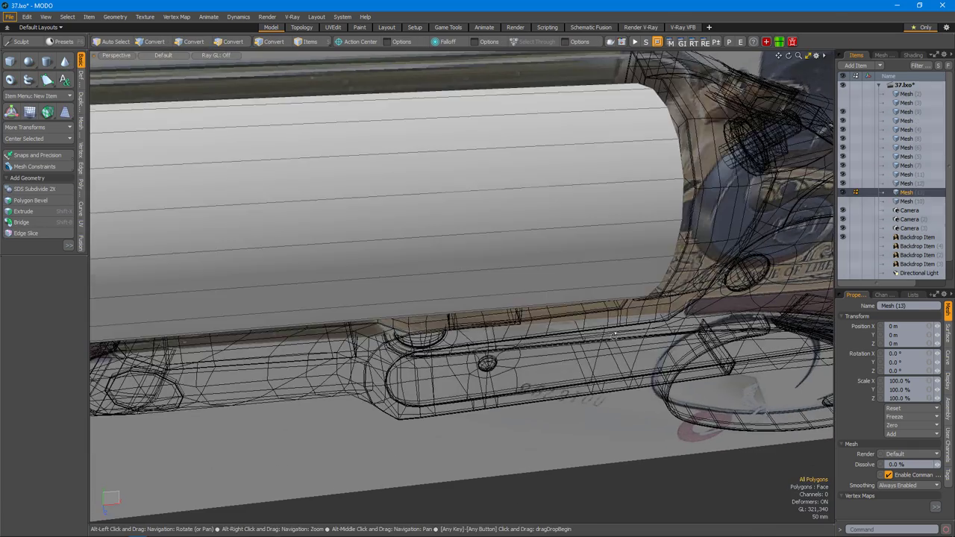
alt+drag(589, 284, 544, 270)
alt+drag(563, 308, 536, 302)
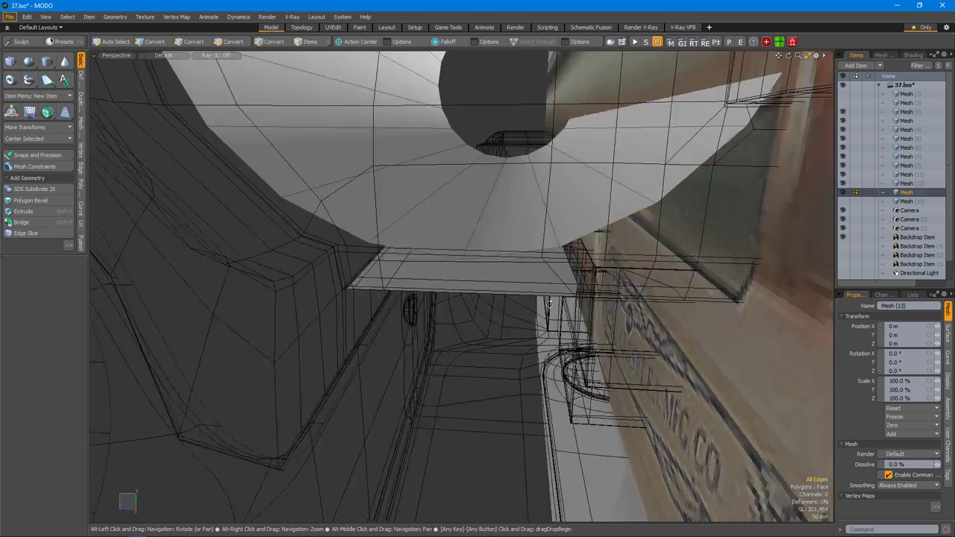
Select the vertices along the inner edge of the copied plate in the top view and flatten them into a straight line along Z.
key(ctrl+space)
click(590, 216)
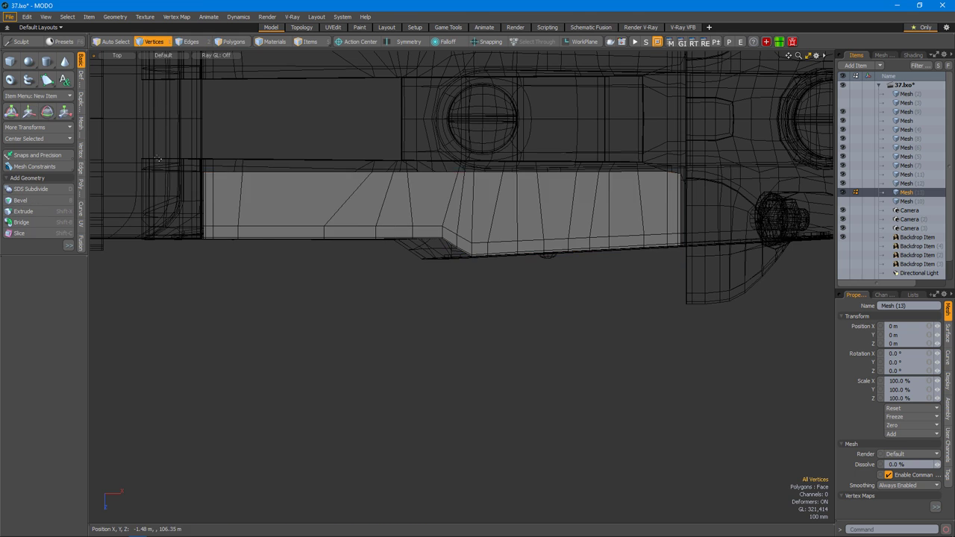
drag(203, 169, 686, 178)
key(y)
key(ctrl+space)
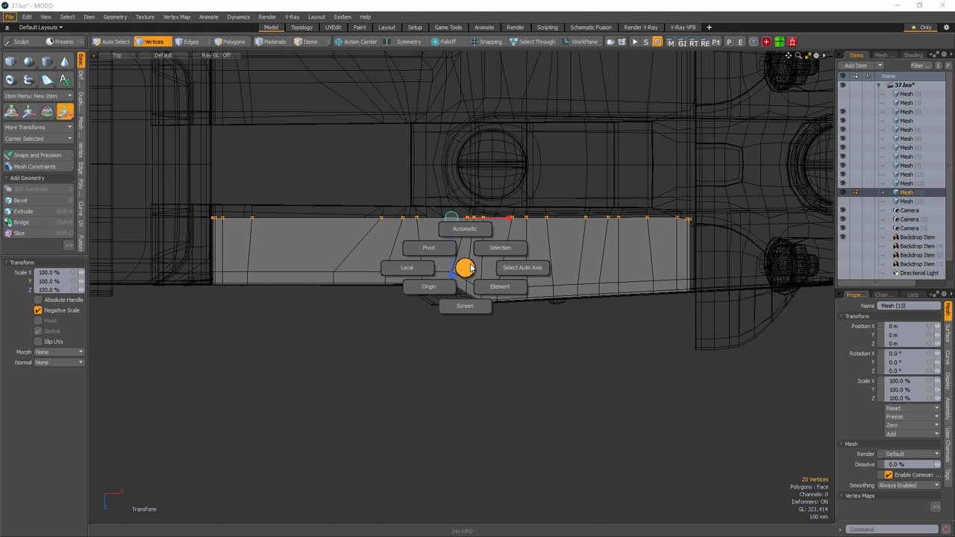
key(ctrl+space)
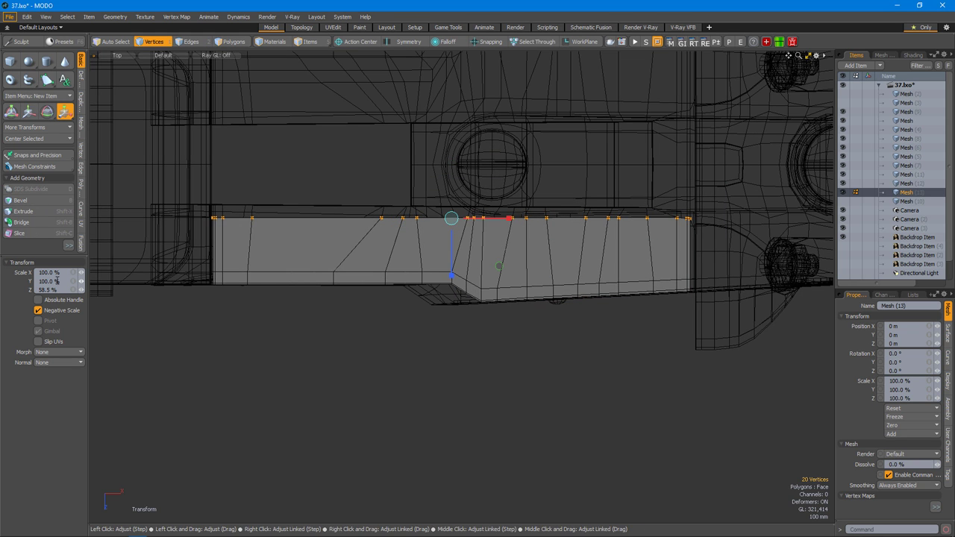
Move the flattened inner-edge vertices of the plate about -266 mm along Z to the shotgun's centre line.
scroll(448, 323, down, 2)
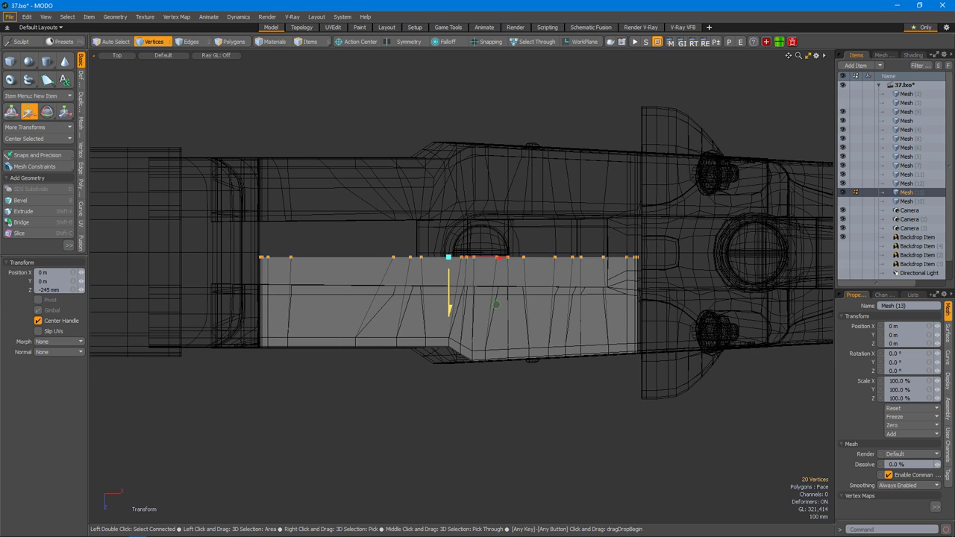
scroll(439, 280, up, 3)
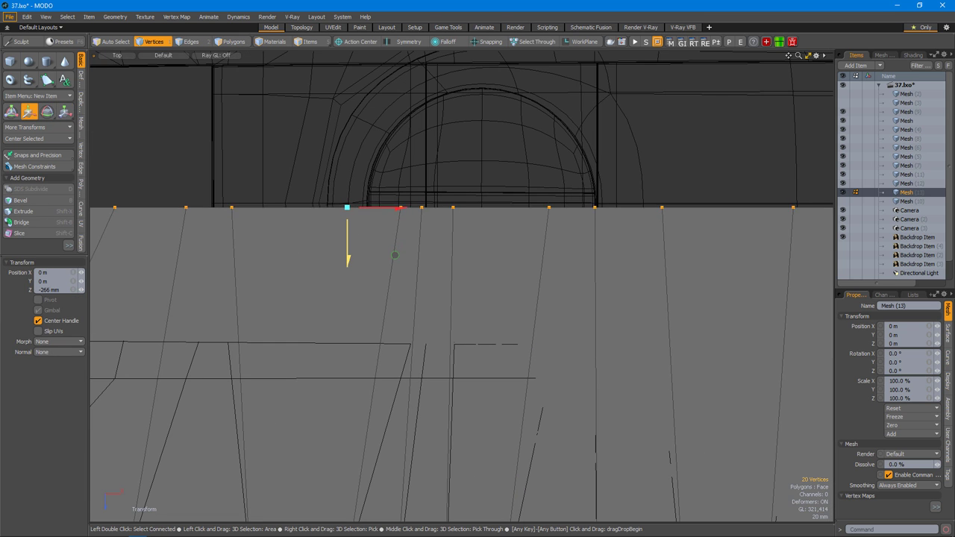
scroll(372, 244, down, 3)
alt+drag(388, 254, 418, 253)
Hide the receiver mesh and return to the barrel mesh, Mesh (13), to expose the copied plate.
scroll(477, 246, down, 5)
scroll(522, 280, up, 5)
key(3)
scroll(418, 253, down, 3)
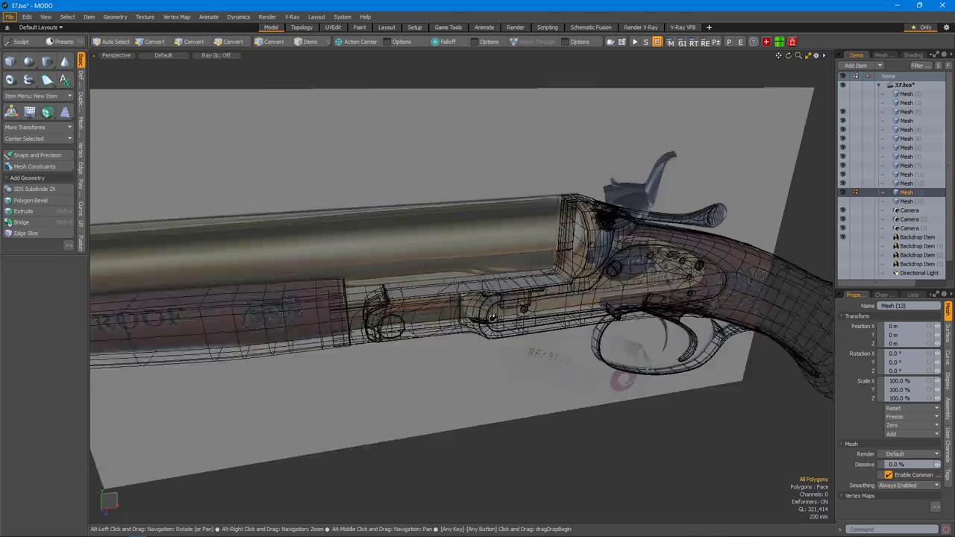
click(310, 41)
scroll(448, 269, up, 2)
click(418, 284)
scroll(556, 277, up, 4)
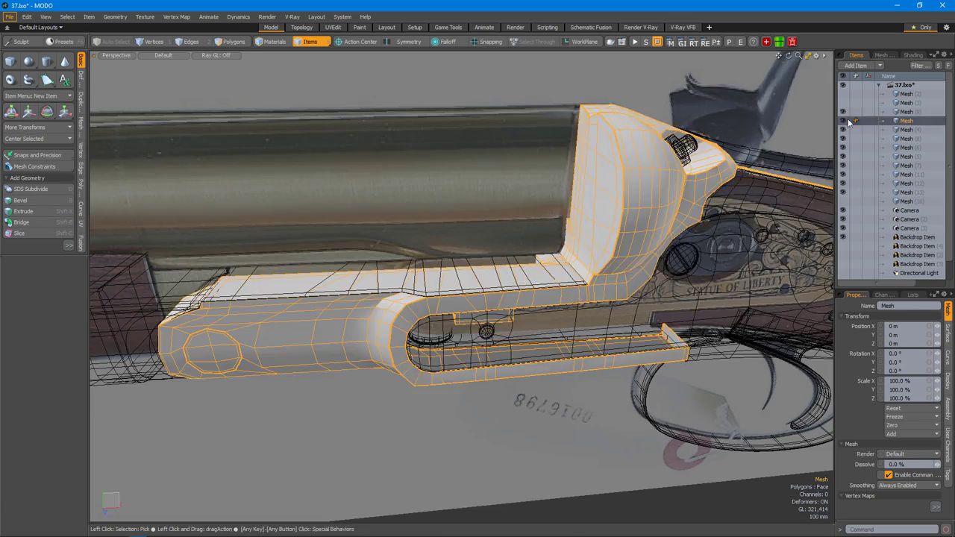
click(556, 277)
Remove the surplus cross edges from the copied plate under the barrel.
alt+drag(556, 277, 485, 225)
scroll(485, 225, up, 3)
key(2)
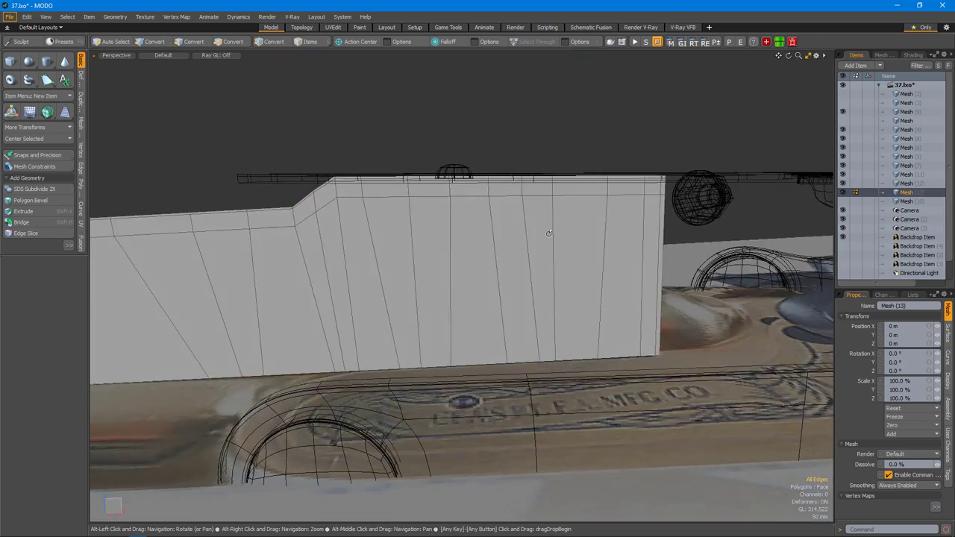
shift+click(512, 216)
alt+drag(511, 215, 478, 237)
alt+drag(616, 298, 429, 406)
Slide the plate's centre-line vertices along X, including slides of about -262 mm and 118 mm, to even out its cross edges.
key(1)
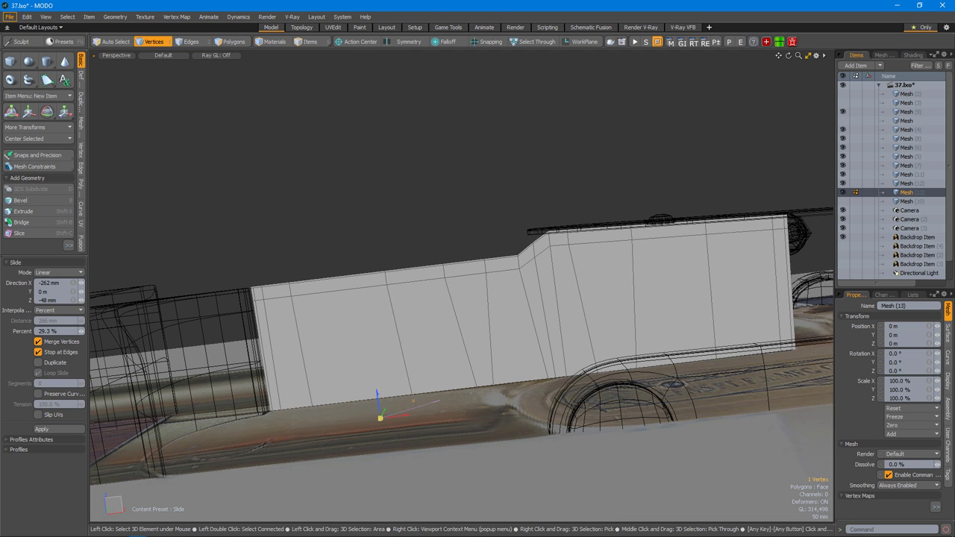
alt+shift+drag(520, 404, 550, 379)
key(space)
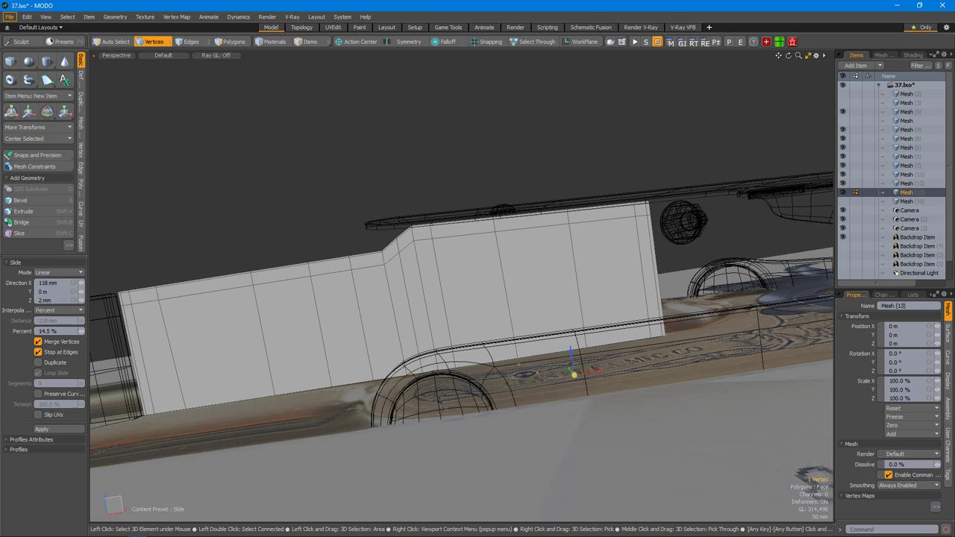
alt+drag(561, 320, 532, 319)
Select the plate's outer border edges and extrude them upward into side walls reaching the underside of the barrel.
key(2)
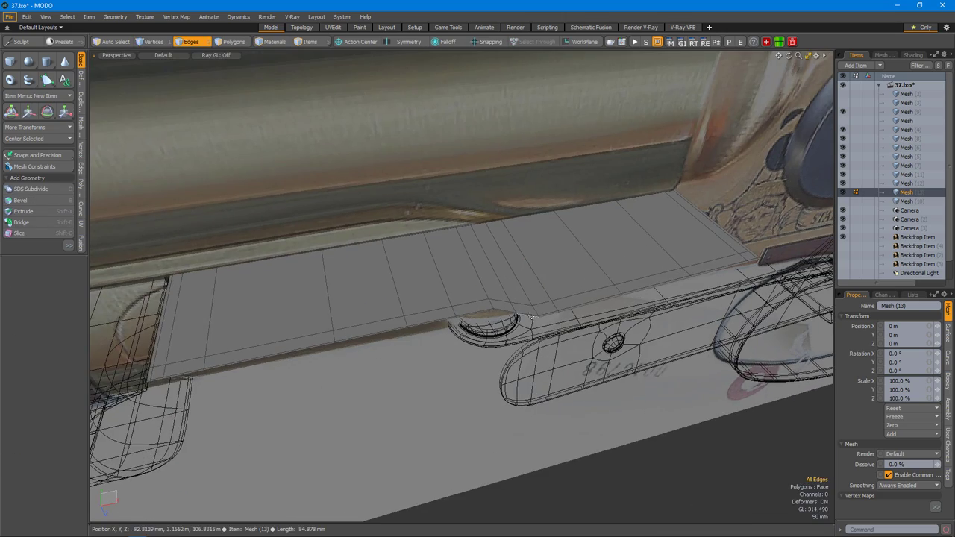
alt+drag(567, 359, 662, 380)
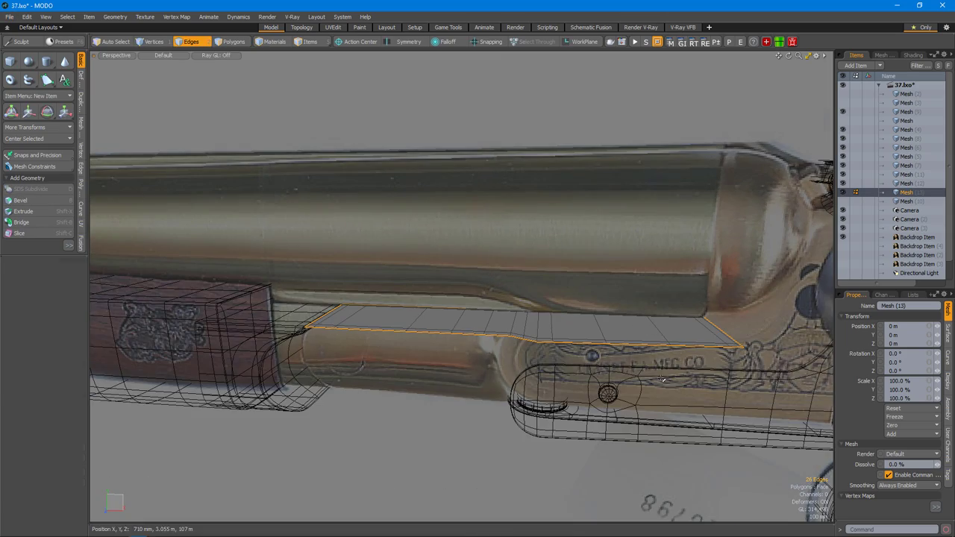
drag(513, 283, 592, 259)
Move the barrel's rear edge loop 5.5 mm along X to line it up with the rear end of the underside block.
alt+drag(600, 197, 606, 365)
alt+right_drag(605, 365, 563, 295)
key(w)
scroll(650, 280, up, 5)
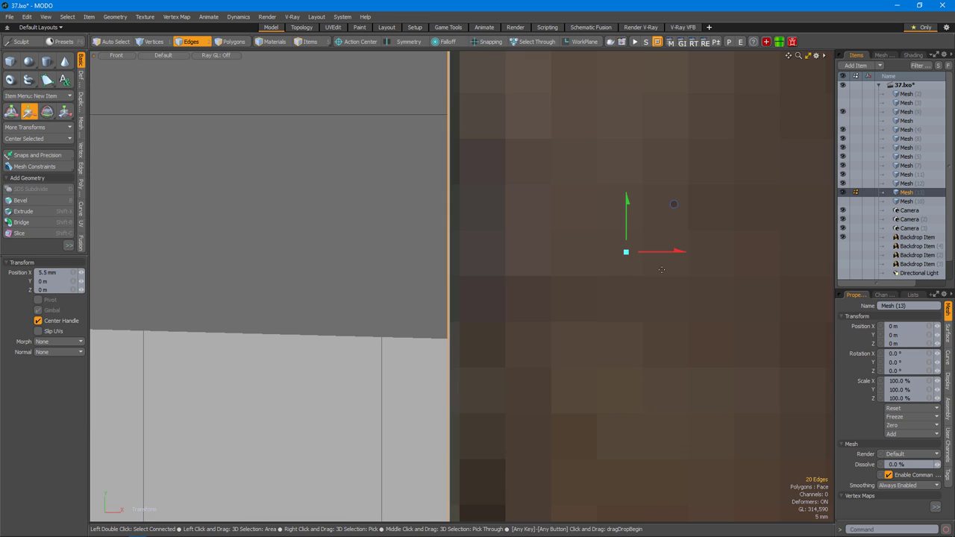
scroll(676, 204, down, 10)
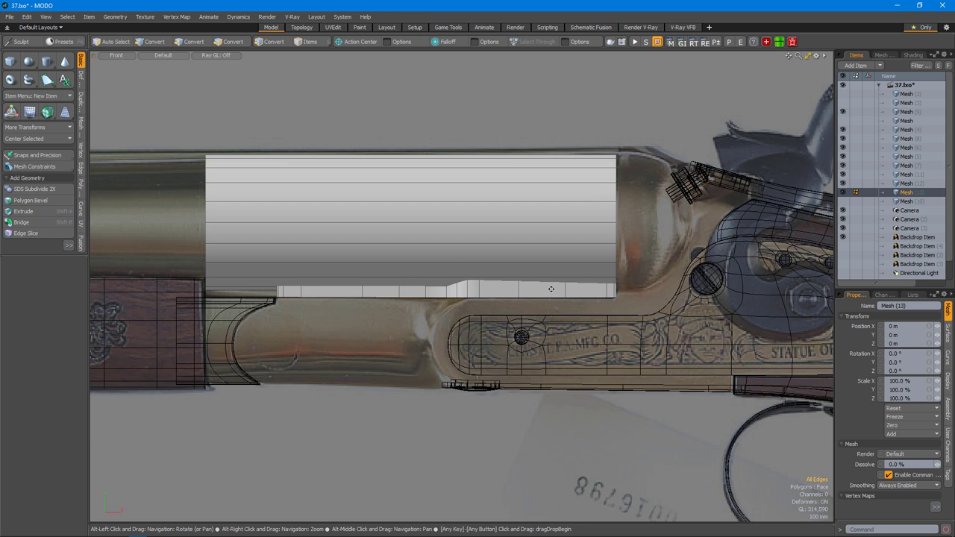
Select the front vertices of the underside block and move them -504 mm along X to the barrel's front end.
alt+right_drag(522, 314, 561, 321)
key(1)
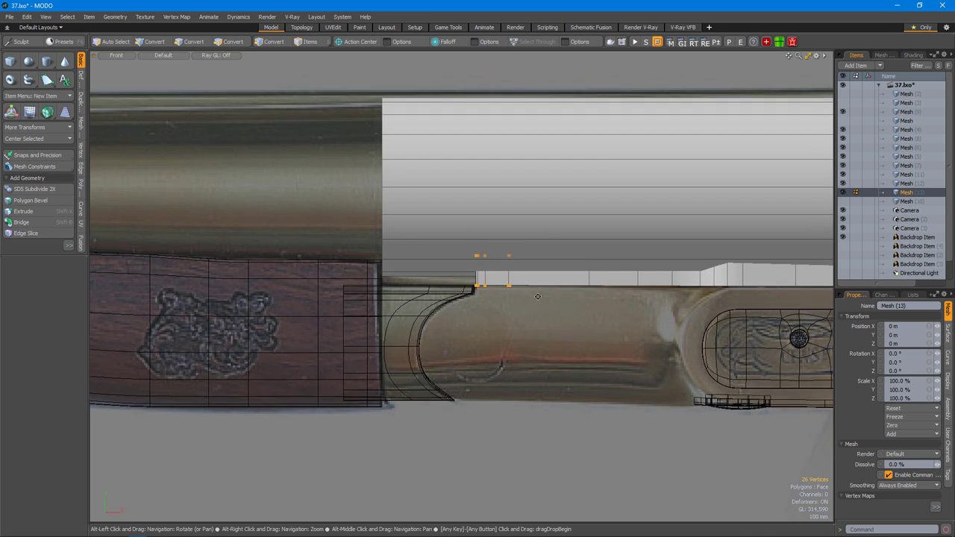
key(w)
scroll(555, 300, up, 2)
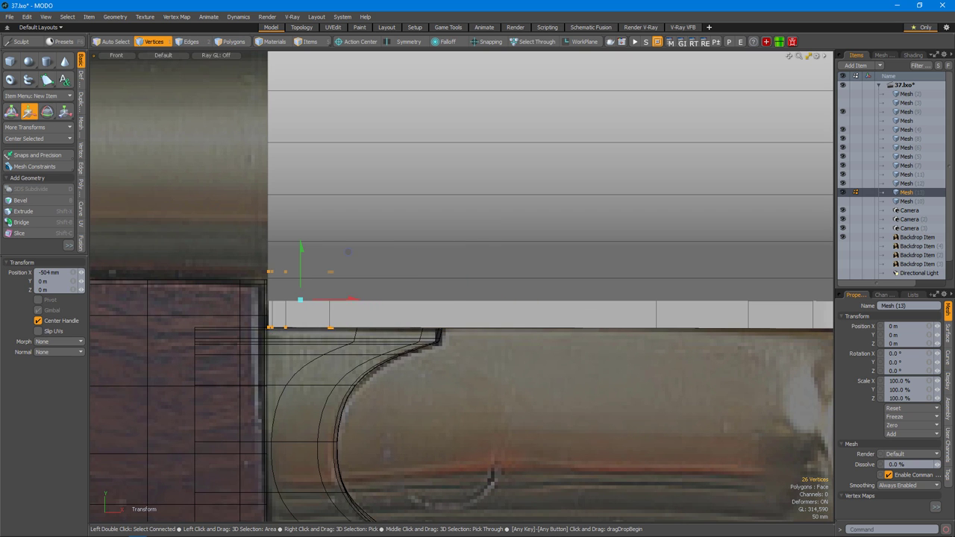
scroll(513, 318, down, 2)
key(q)
Extend the barrel's front edge loop forward over the fore-end to form a new barrel section.
alt+drag(506, 354, 477, 262)
scroll(456, 292, up, 10)
key(2)
key(z)
alt+shift+drag(422, 291, 448, 284)
Scale the new front edge loop to 85% and raise it 20 mm along Y to follow the reference barrel's taper.
key(ctrl+space)
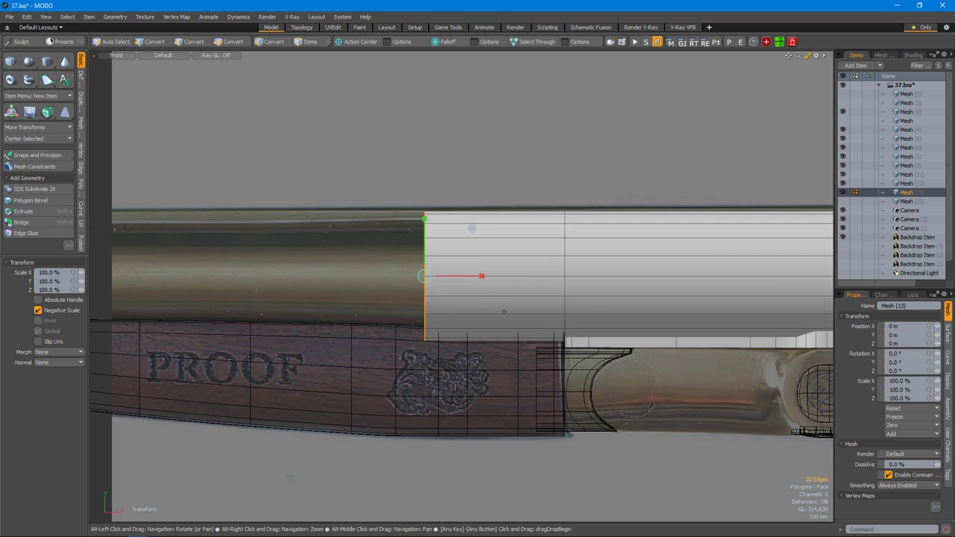
scroll(453, 280, up, 2)
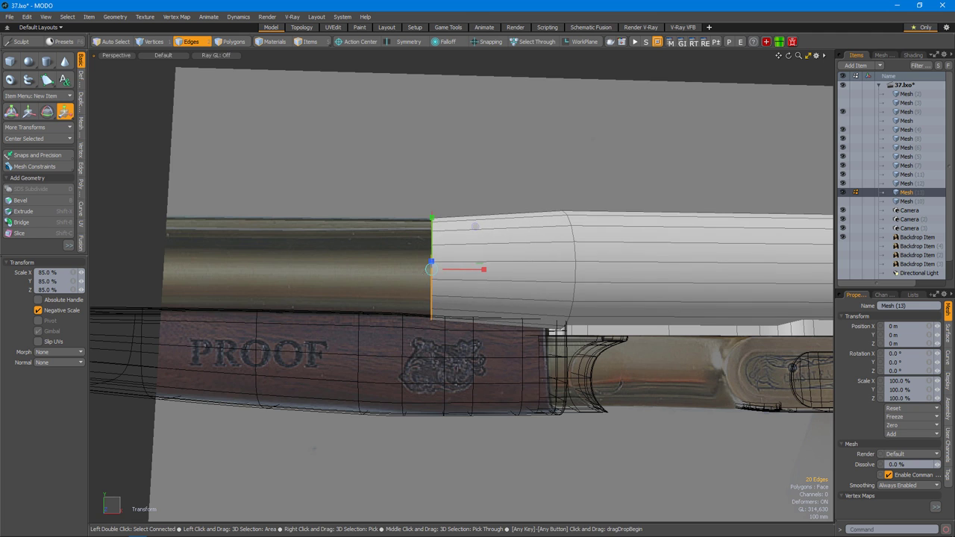
key(ctrl+space)
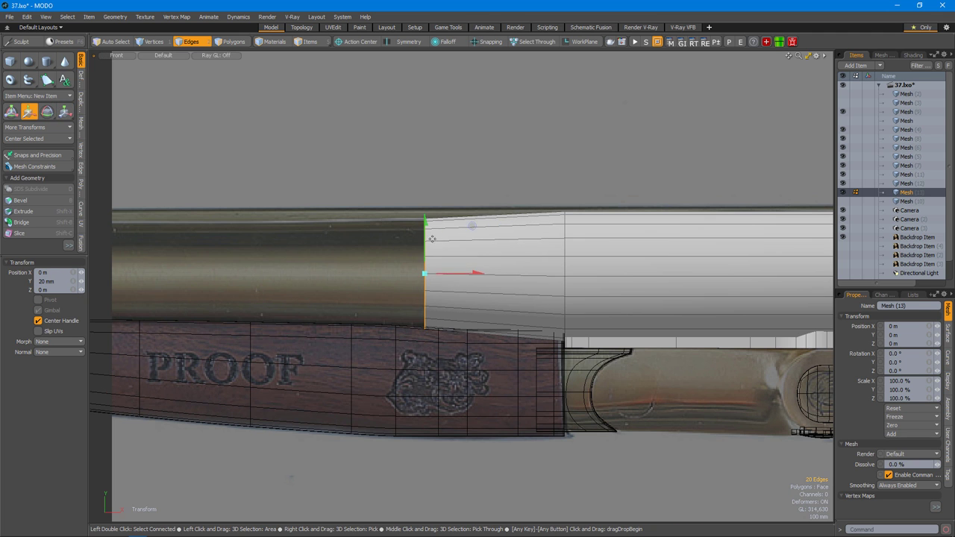
scroll(438, 277, down, 3)
Show the receiver mesh again and check the barrel and its underside block against it.
alt+drag(438, 277, 588, 298)
key(ctrl+space)
scroll(587, 298, down, 5)
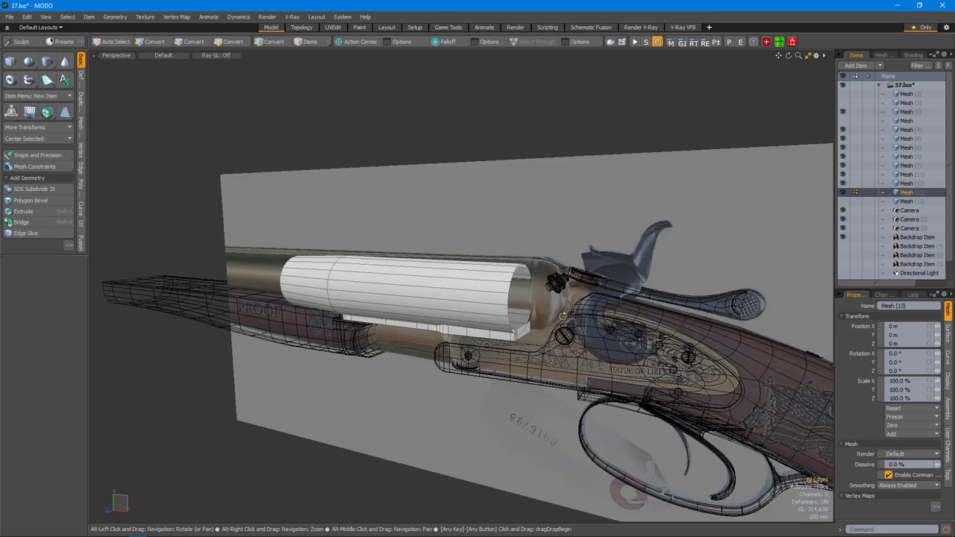
scroll(591, 344, up, 5)
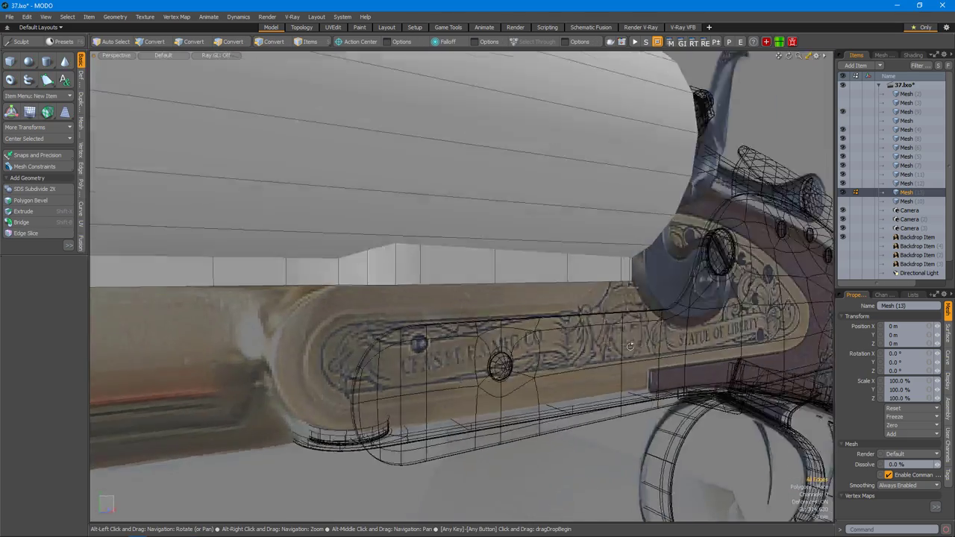
alt+drag(672, 321, 557, 267)
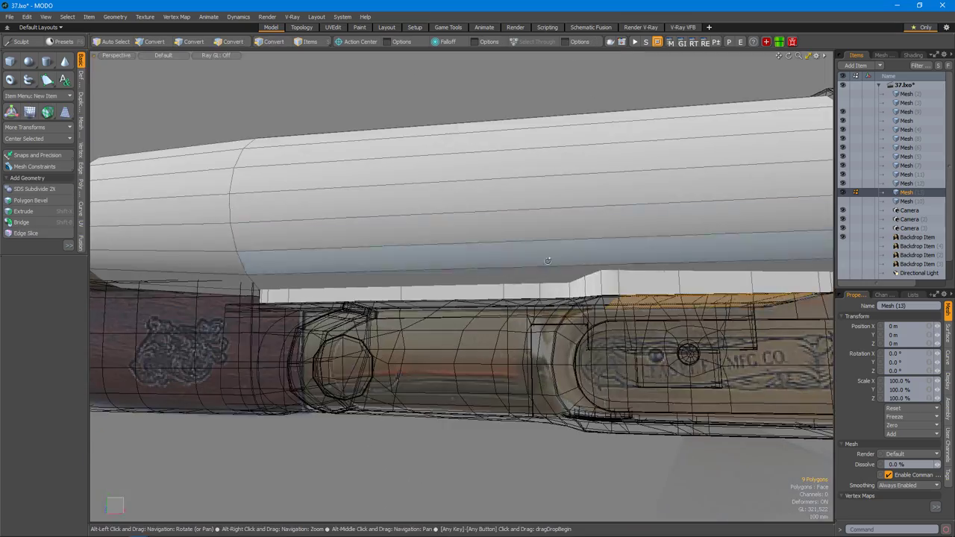
alt+drag(634, 255, 638, 236)
Loop slice the barrel's lower side strip lengthwise at 32.5%, just above the underside block.
key(3)
alt+drag(568, 238, 567, 209)
key(alt+c)
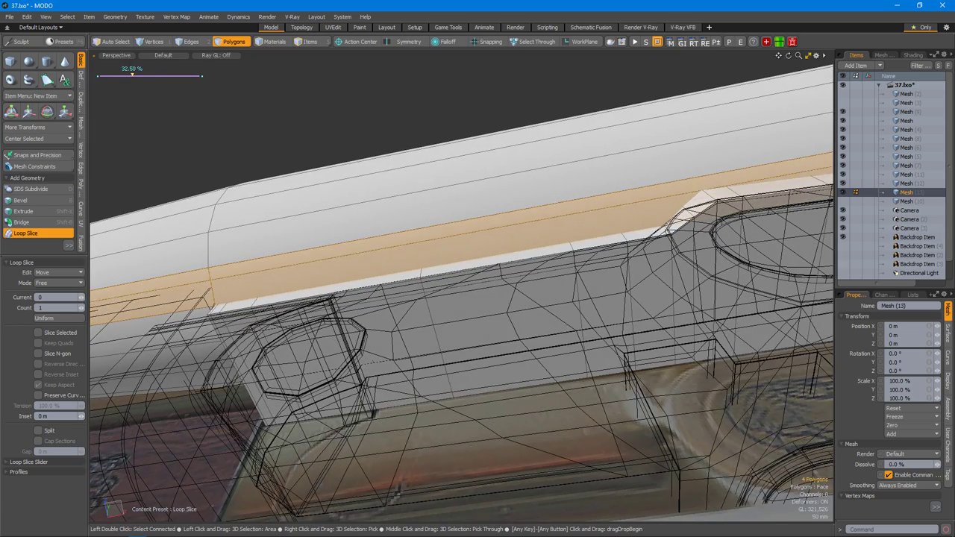
key(space)
alt+drag(515, 259, 612, 260)
key(1)
click(604, 188)
key(space)
Loop slice around the whole barrel and line the new loop up with a vertical edge of the underside block's rear part.
alt+drag(604, 188, 572, 269)
key(3)
double_click(576, 299)
key(alt+c)
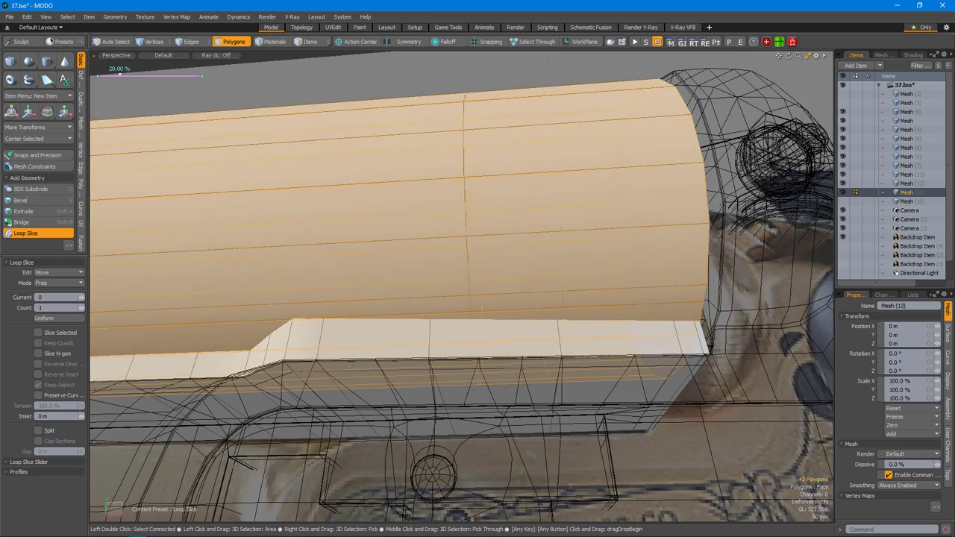
key(ctrl+space)
click(624, 358)
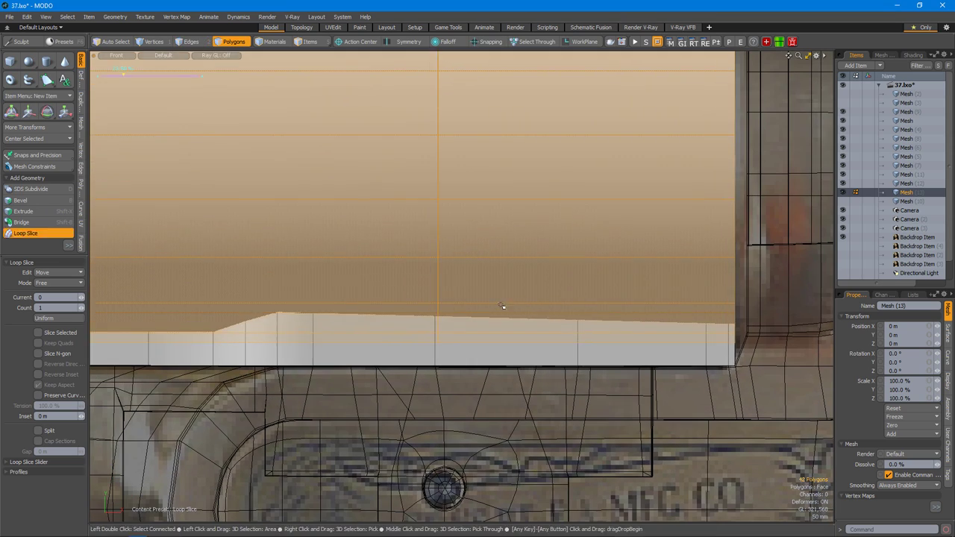
key(2)
click(434, 224)
Add two more loop slices to the barrel toward the breech and slide the last one 11.5 mm along X to the block's edge.
key(3)
key(alt+c)
scroll(463, 284, up, 3)
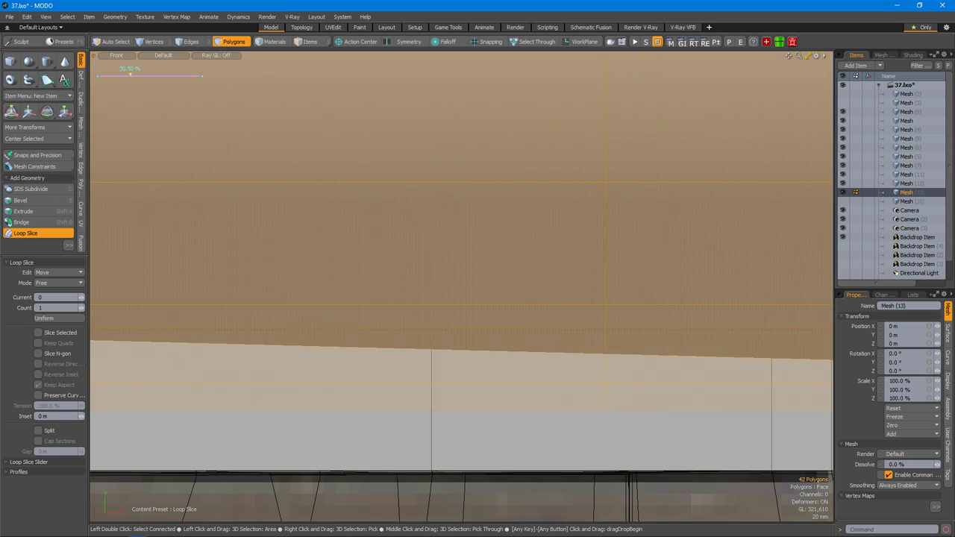
scroll(463, 283, down, 3)
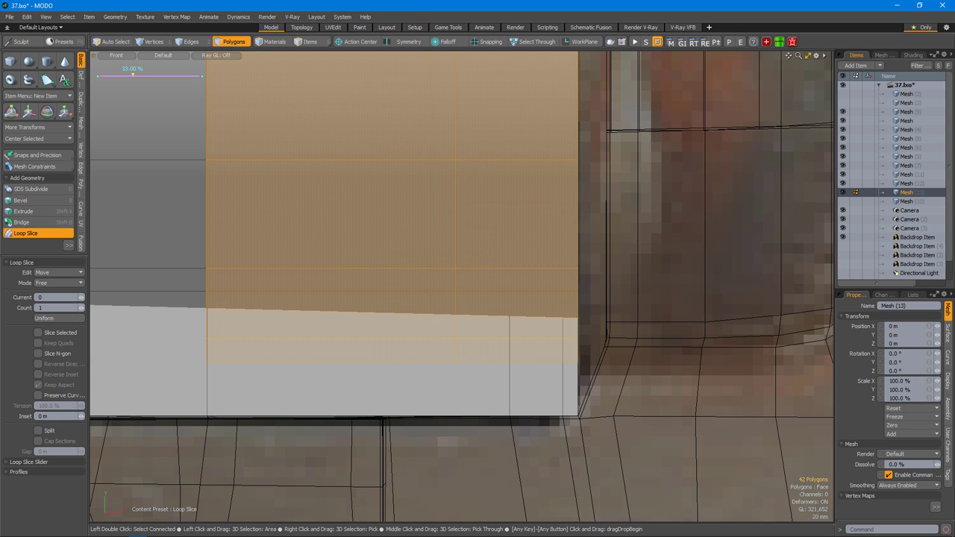
key(2)
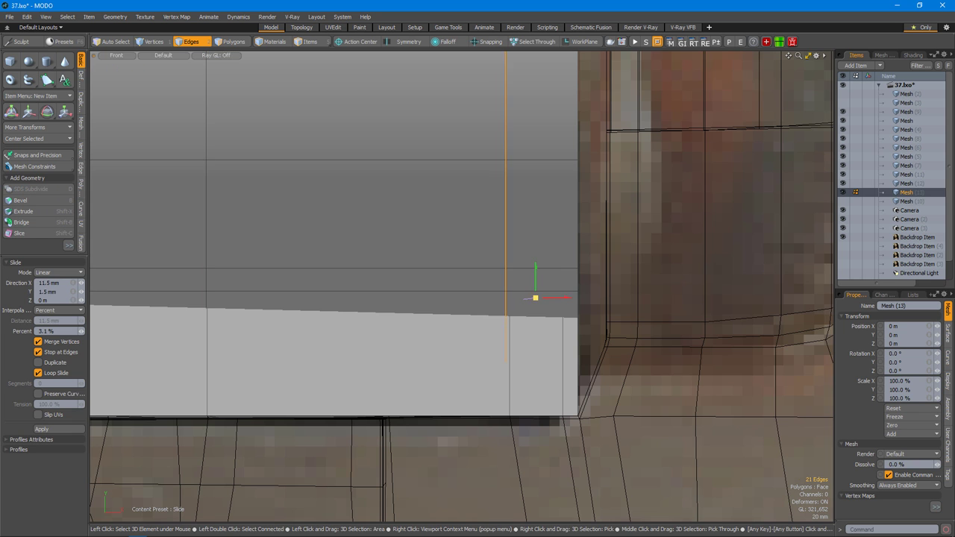
Loop slice the barrel above the underside block's sloped step, at 54.5%, 36% and 50%, matching the block's vertical edges.
key(3)
key(alt+c)
scroll(566, 297, up, 2)
alt+drag(513, 322, 550, 322)
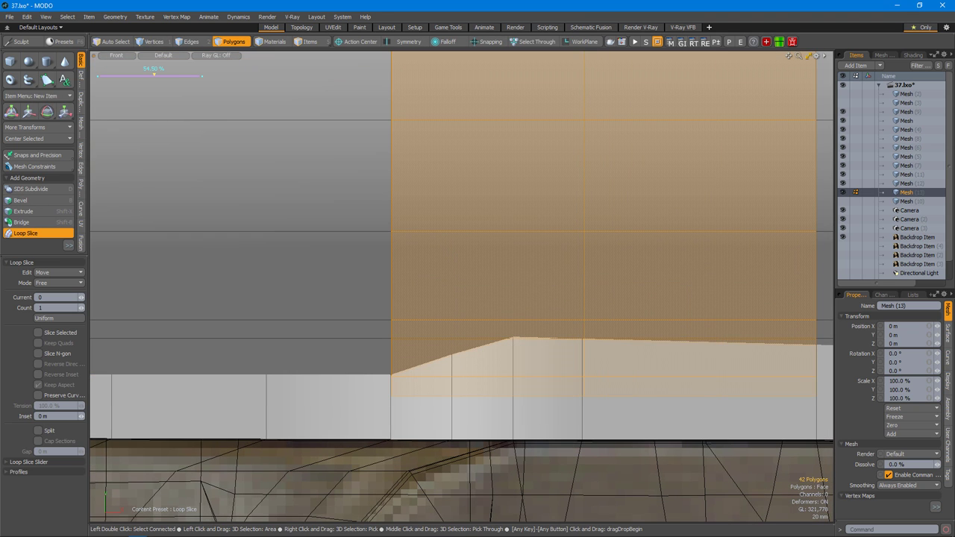
click(529, 261)
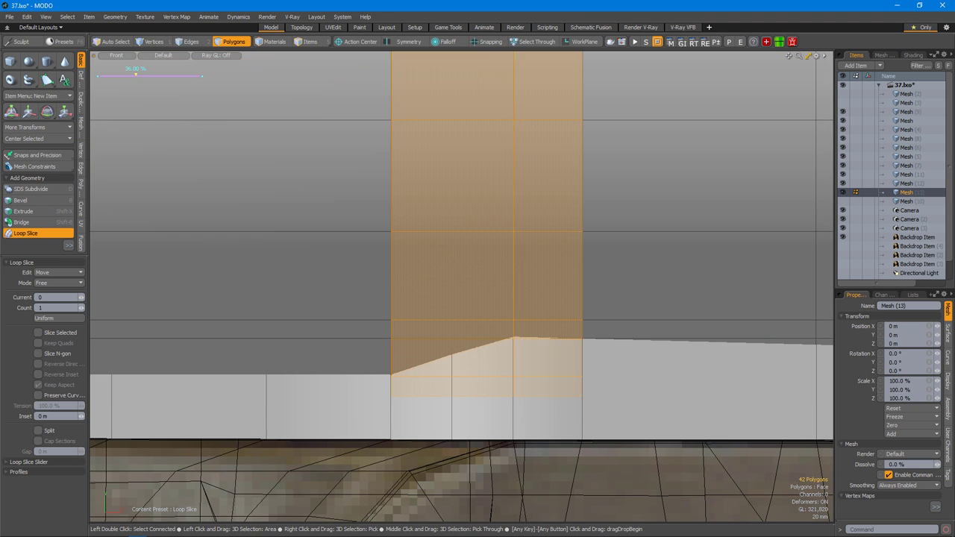
scroll(514, 315, down, 2)
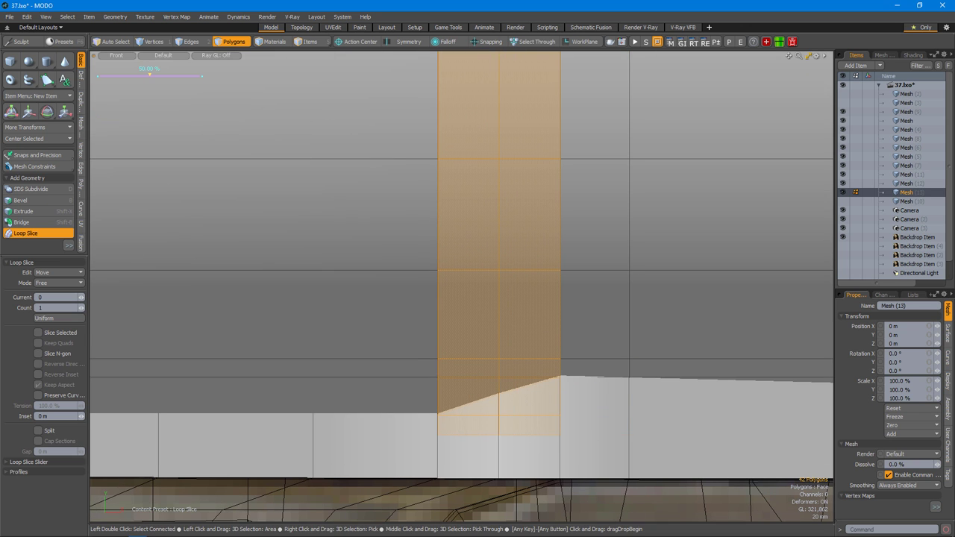
Loop slice the barrel just ahead of the sloped step and line the new loop up with the block's nearest vertical edge.
scroll(495, 273, up, 5)
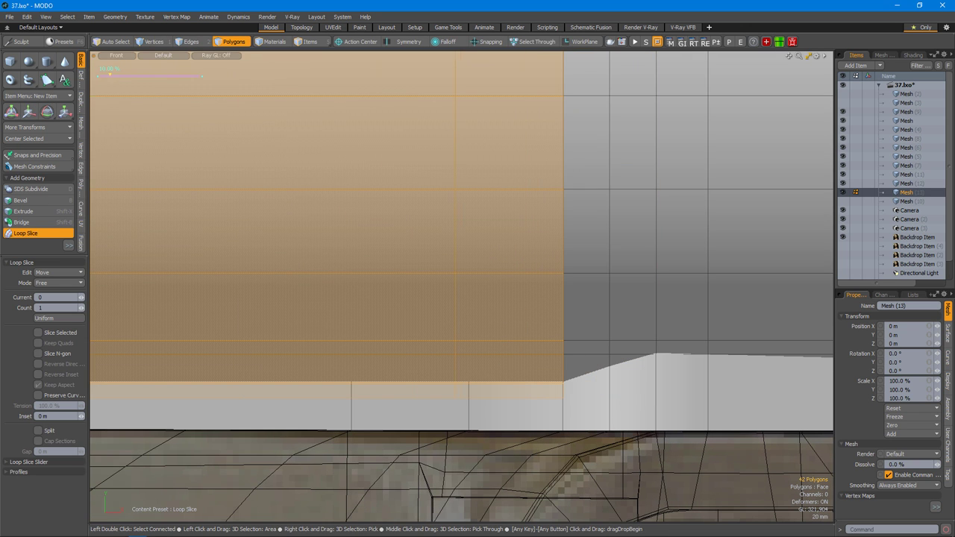
key(2)
click(464, 291)
scroll(455, 291, up, 3)
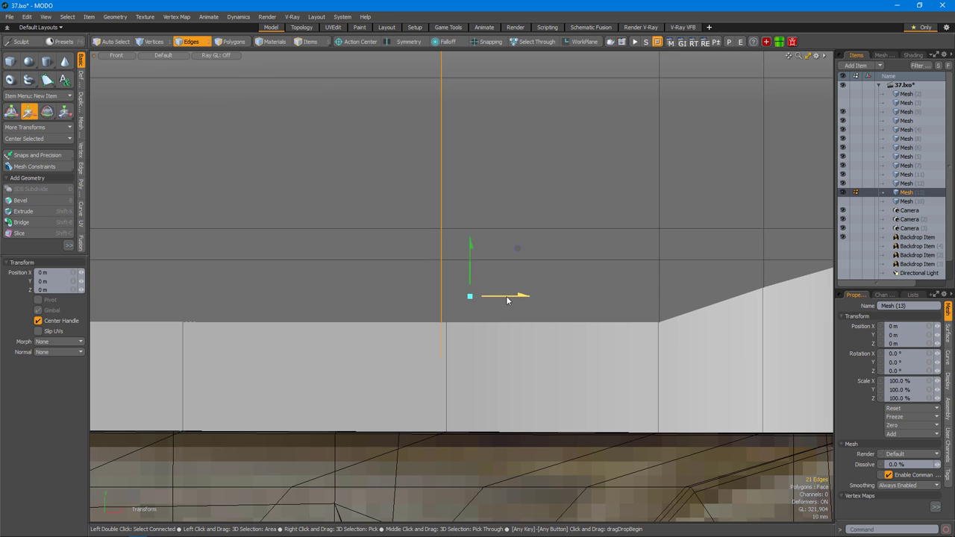
Add a loop slice to the barrel's forward part and move it -46 mm along X to the next vertical edge of the block.
key(3)
scroll(515, 306, down, 3)
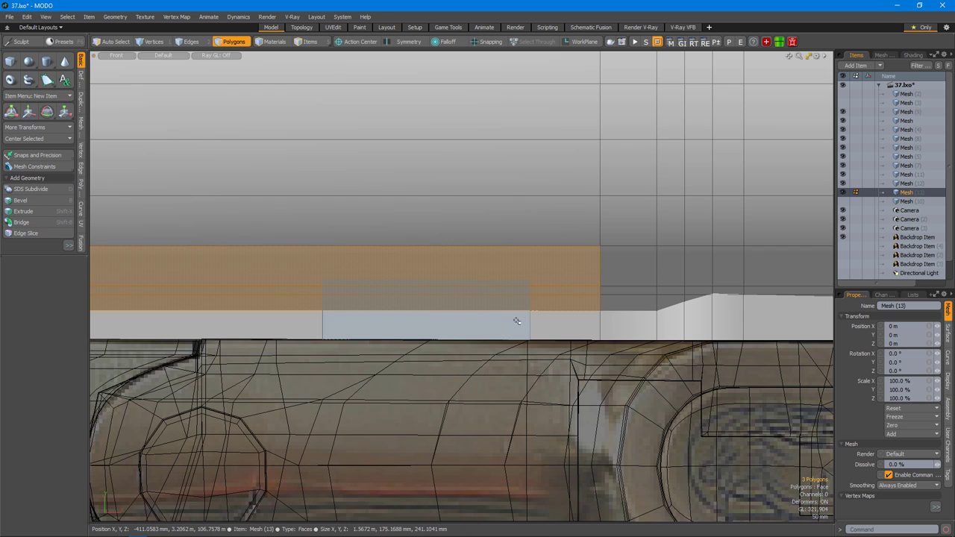
scroll(518, 319, down, 2)
key(alt+l)
key(2)
click(551, 308)
scroll(552, 308, up, 3)
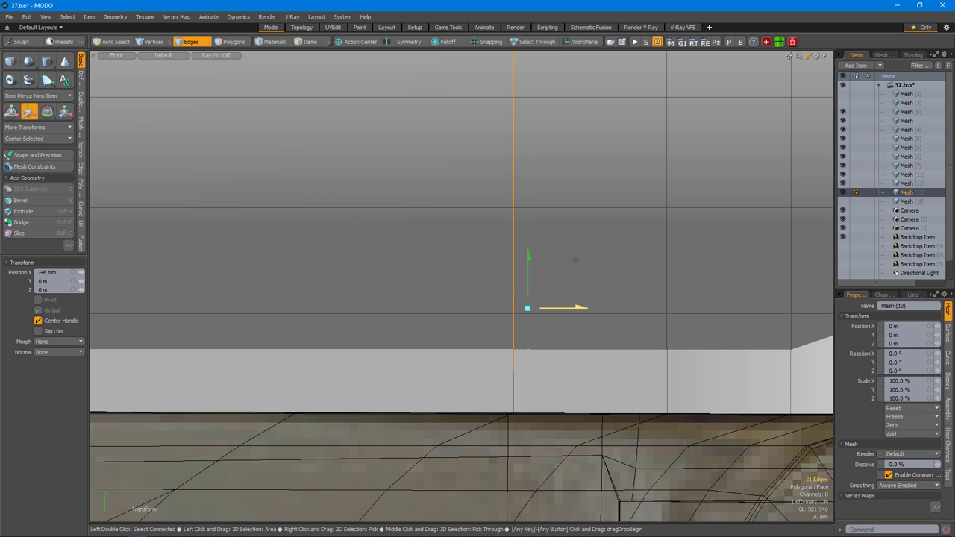
Loop slice the barrel's forward section again and move the new loop along X to the block's next vertical edge.
key(3)
scroll(540, 292, down, 2)
key(2)
click(685, 261)
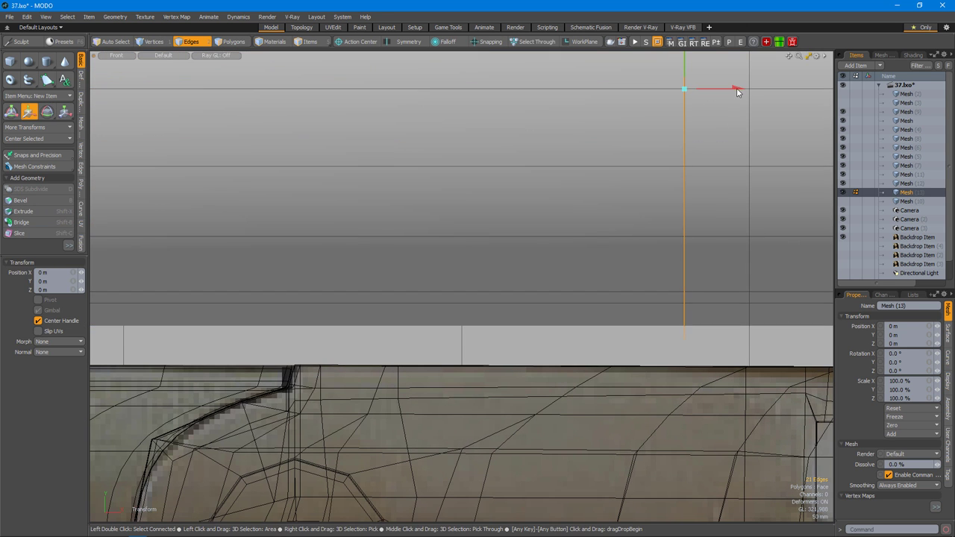
Add a barrel loop slice farther forward and move it -576 mm along X to the vertical edge near the block's front end.
key(3)
scroll(467, 247, down, 2)
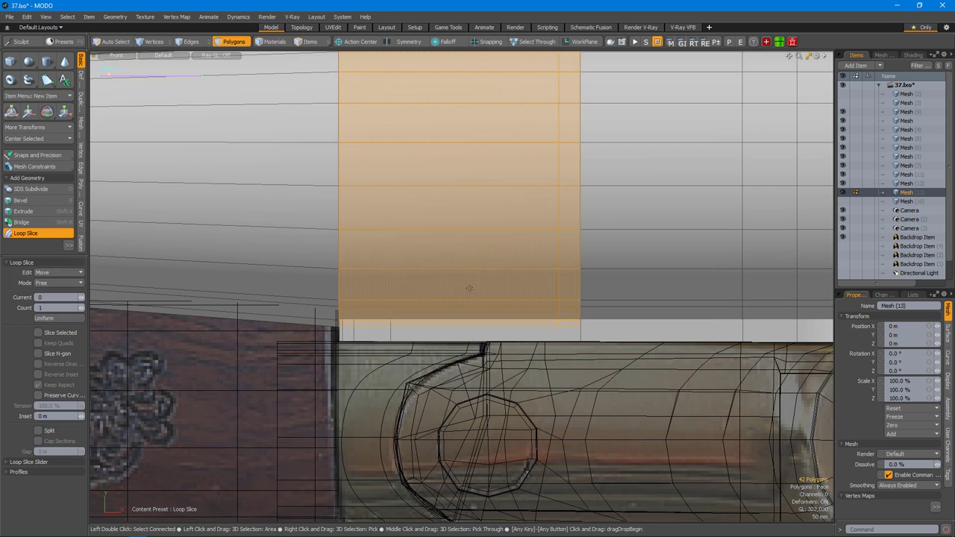
key(2)
click(559, 248)
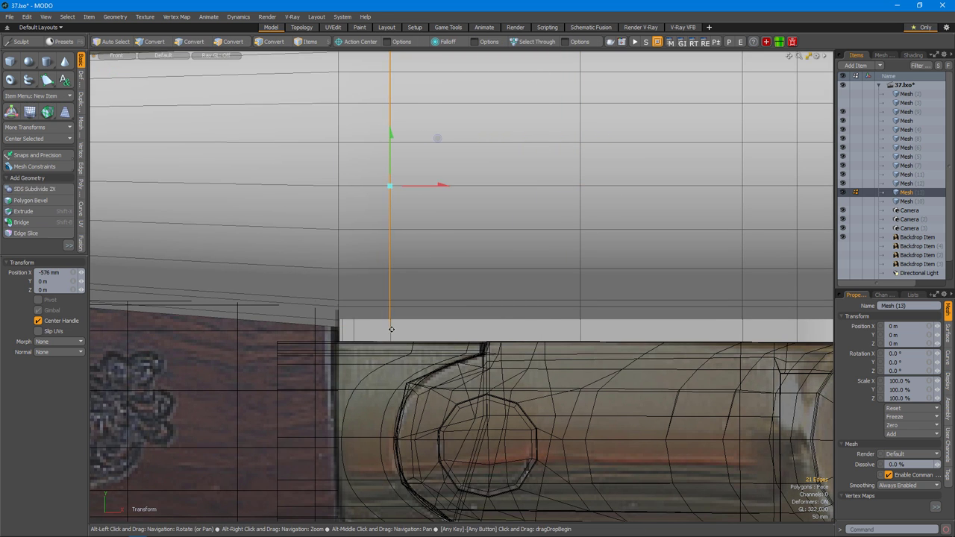
alt+drag(388, 310, 437, 264)
Loop slice the barrel close to the block's front end and align the new loop with the block's next vertical edge.
key(3)
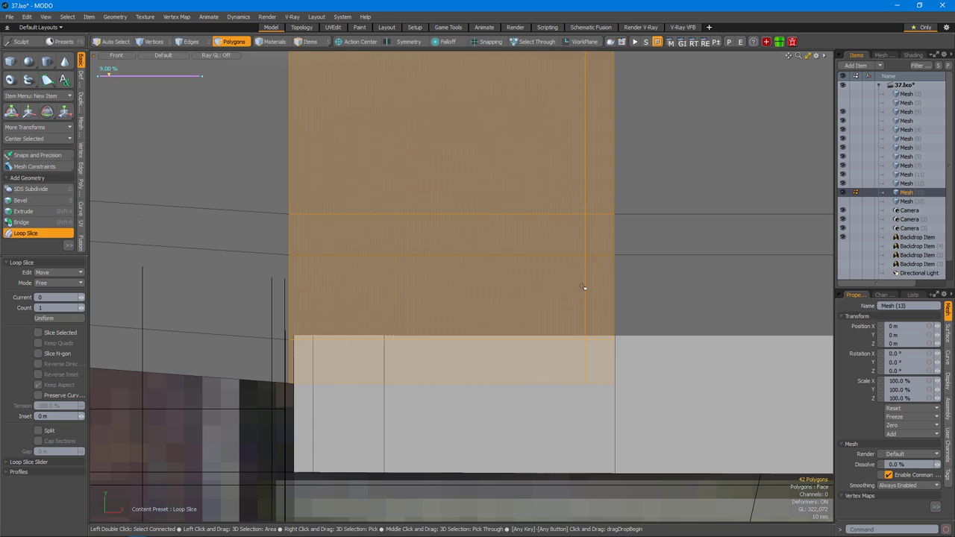
scroll(467, 276, down, 2)
key(2)
click(545, 194)
alt+drag(540, 117, 534, 278)
Add the last barrel loop beside the block's foremost vertical edge and line up the adjoining loop with the block's front face.
key(3)
key(2)
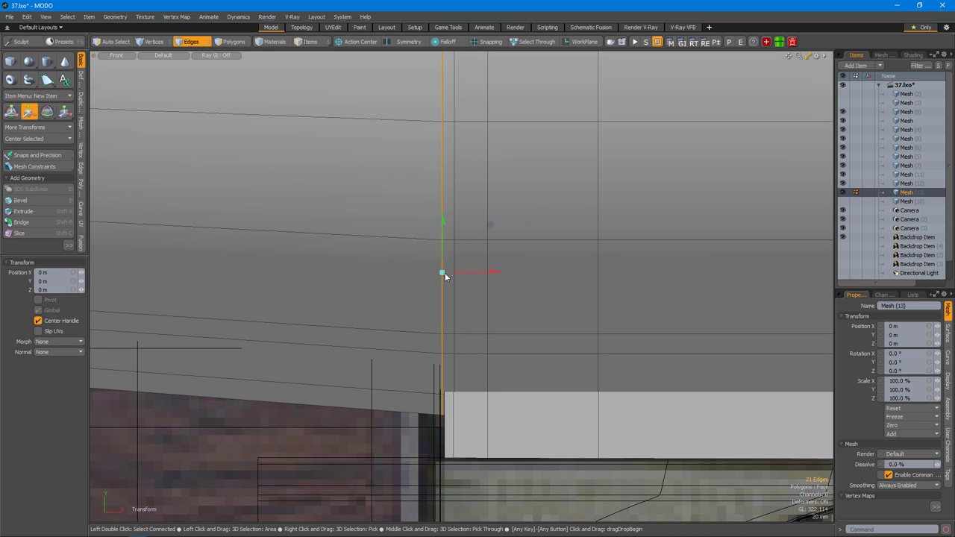
scroll(492, 224, down, 4)
alt+drag(491, 224, 491, 296)
scroll(612, 324, down, 3)
scroll(452, 277, up, 10)
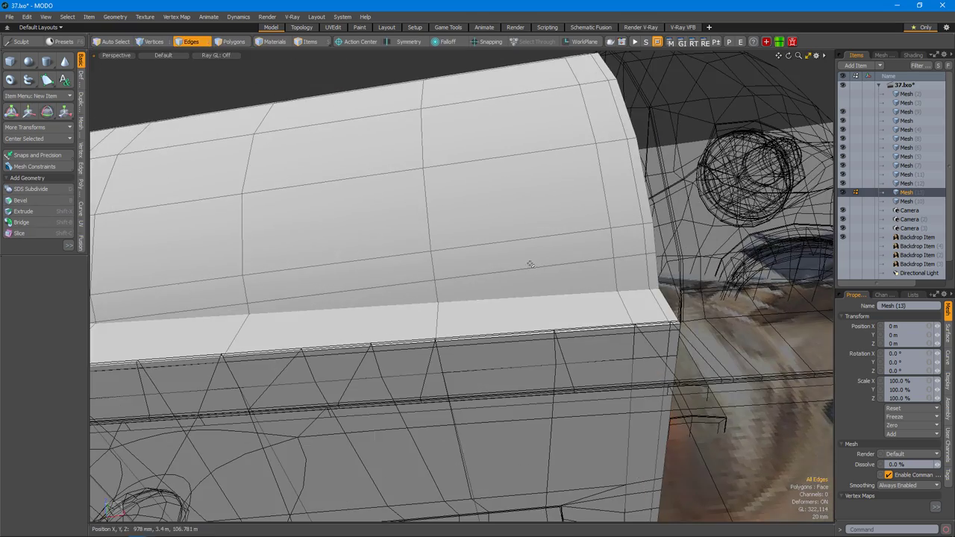
Slide the barrel's lower lengthwise edges at the breech end onto the block's upper edge.
double_click(529, 264)
alt+drag(559, 299, 552, 257)
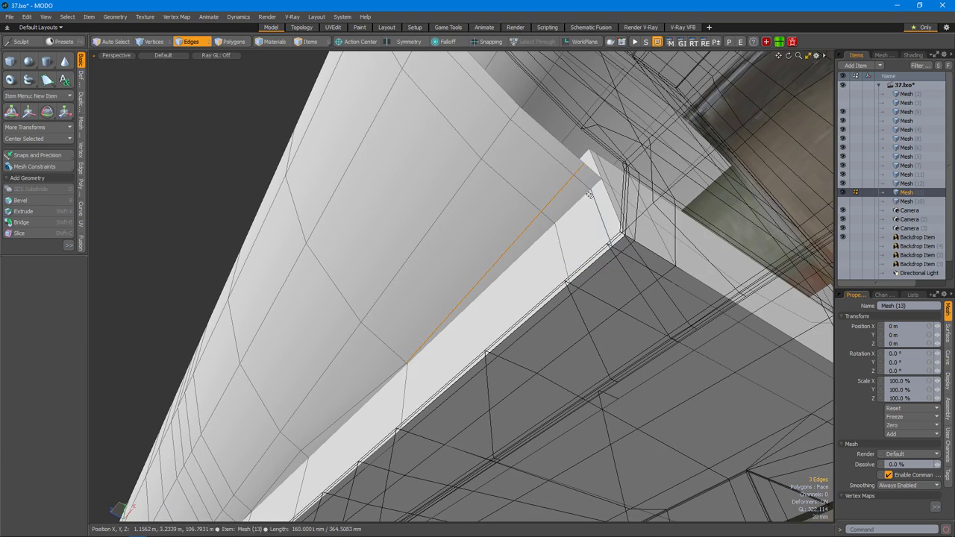
key(space)
alt+drag(616, 240, 620, 239)
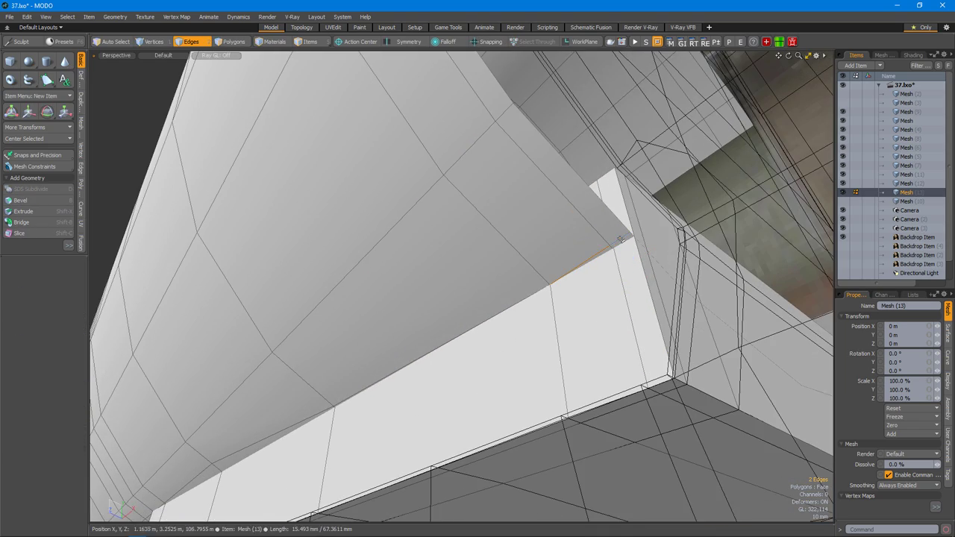
alt+drag(561, 272, 410, 275)
Slide the barrel's eight lower lengthwise edges ahead of the sloped step by 78.2% to meet the block.
key(1)
alt+drag(529, 256, 515, 257)
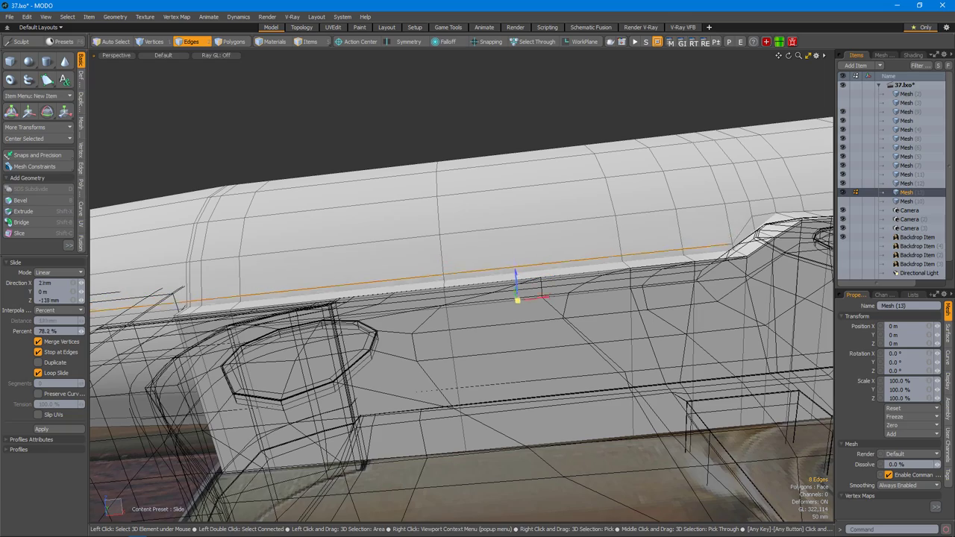
alt+drag(568, 291, 545, 243)
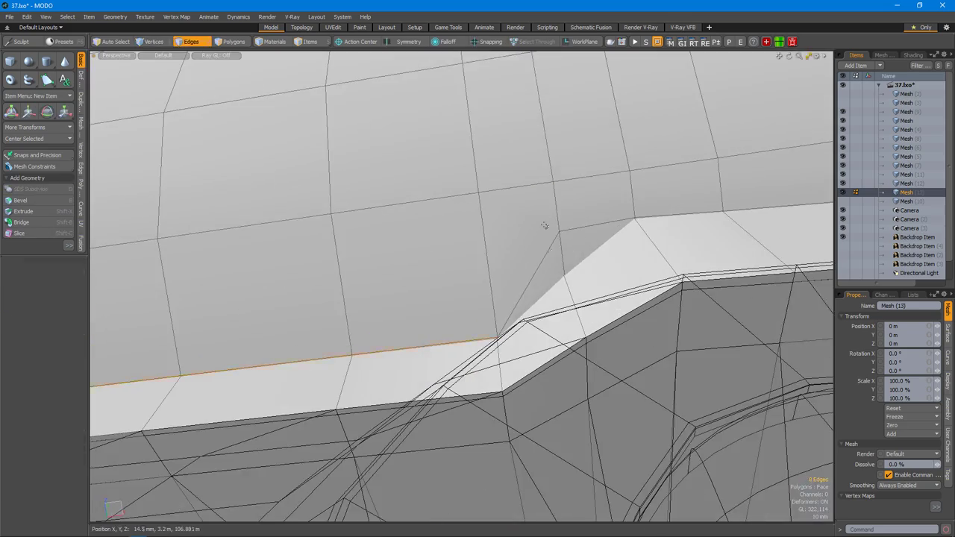
alt+drag(594, 297, 509, 301)
Reposition the block's upper vertex near its end with the Topology Pen, using snapping.
alt+drag(570, 322, 498, 293)
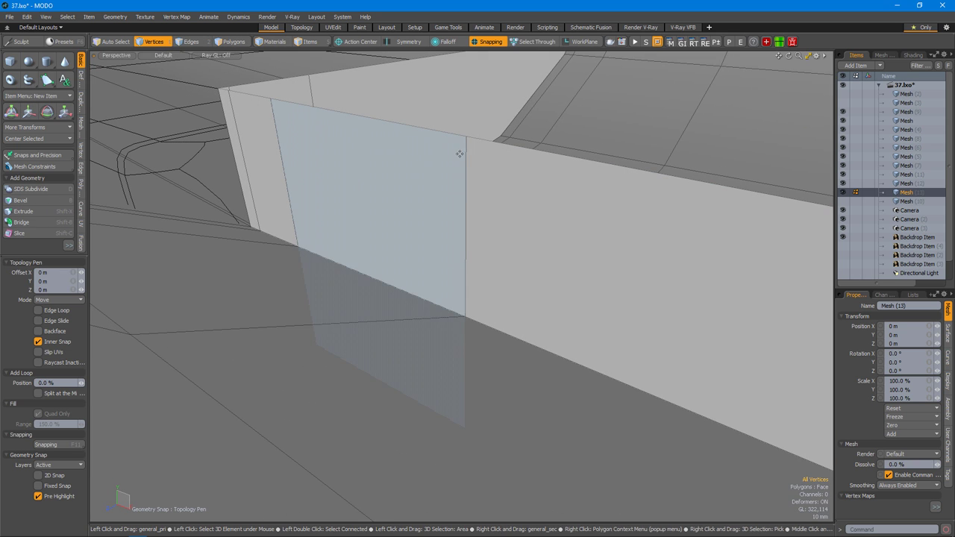
drag(465, 136, 471, 251)
alt+drag(466, 319, 528, 198)
alt+drag(521, 353, 496, 218)
Slide the upper edges at the block's front end down by 62.5%.
key(2)
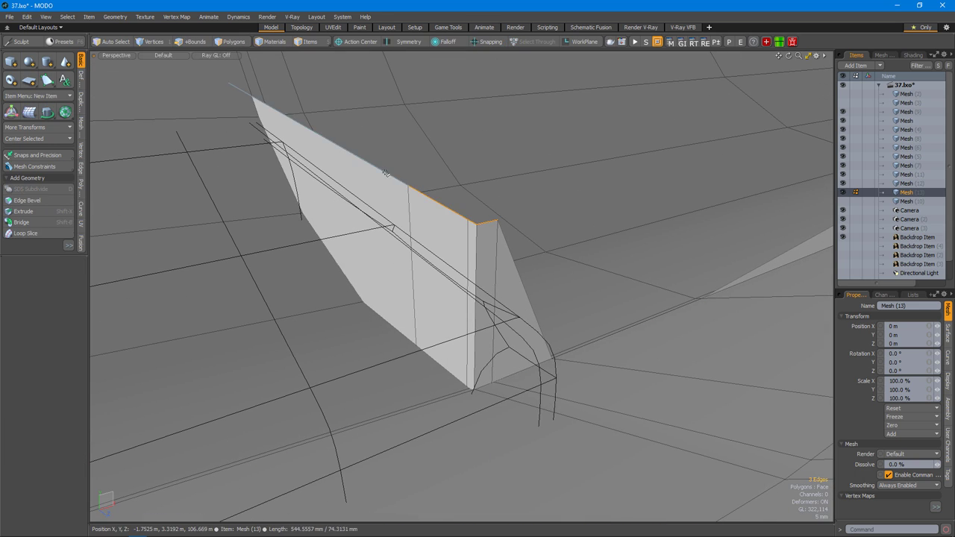
key(shift+s)
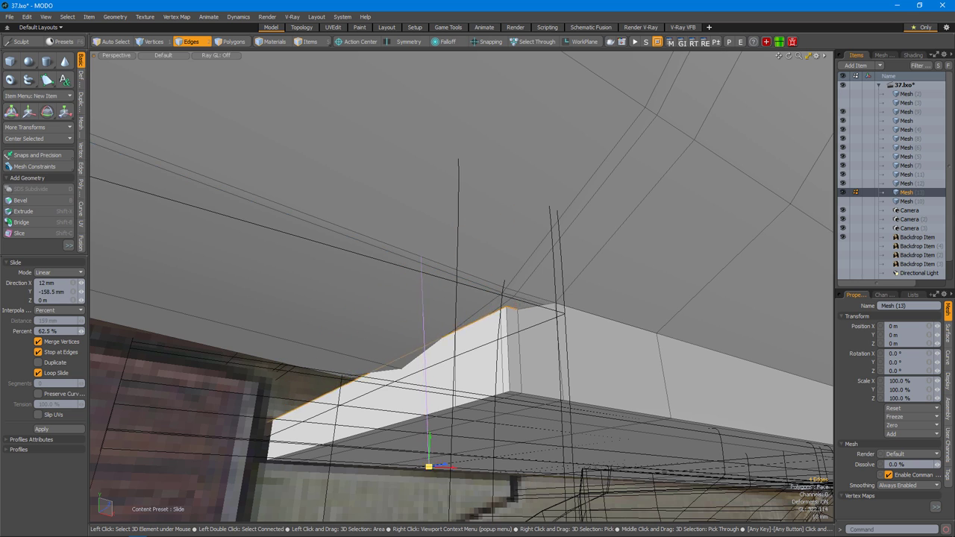
key(q)
mouse_move(515, 335)
alt+mouse_down()
mouse_move(522, 341)
mouse_move(490, 341)
mouse_move(514, 328)
alt+mouse_up()
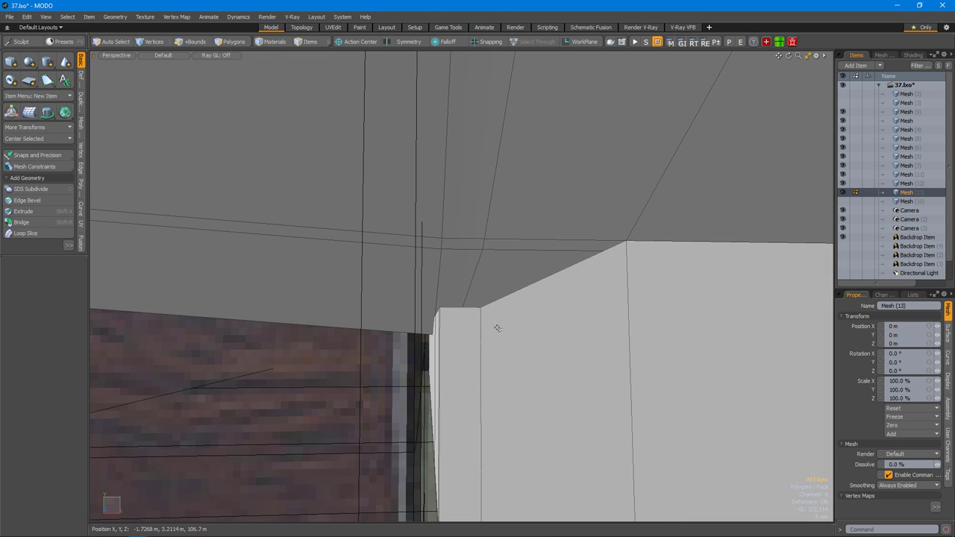
Select the 14 lengthwise barrel edges just above the block and adjust their position with the Move tool.
alt+drag(480, 234, 341, 329)
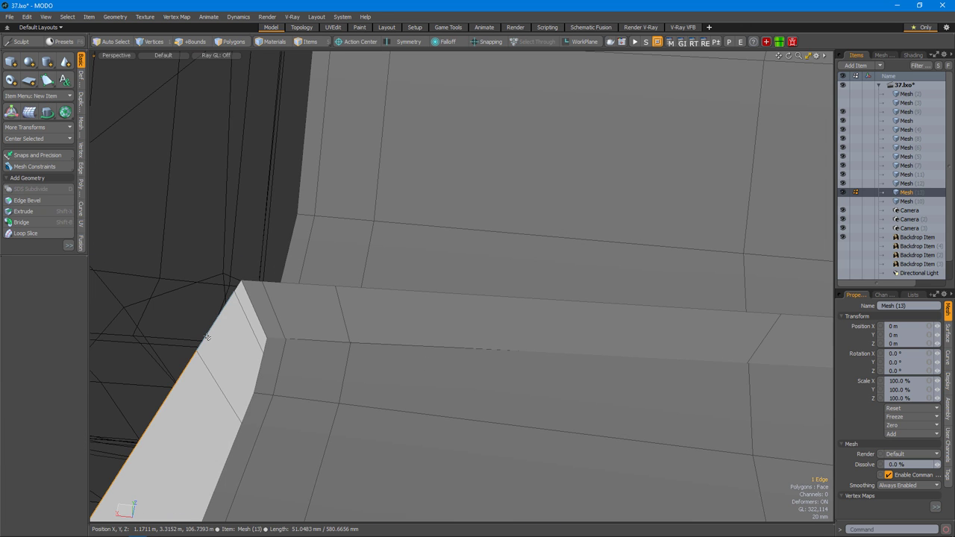
alt+drag(250, 281, 457, 278)
key(2)
key(w)
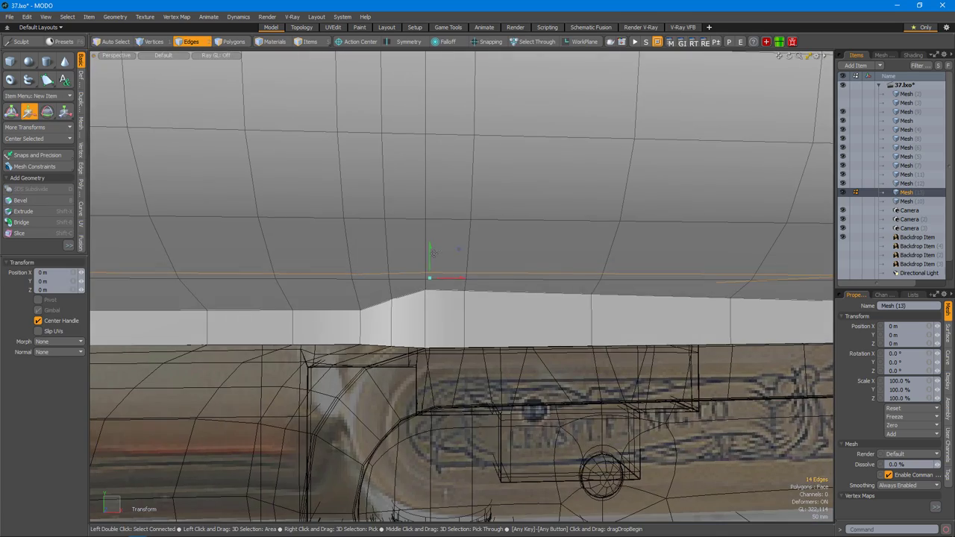
key(space)
Snap the barrel's lower vertices to the tops of the block's vertical edges with the Topology Pen.
scroll(490, 262, up, 6)
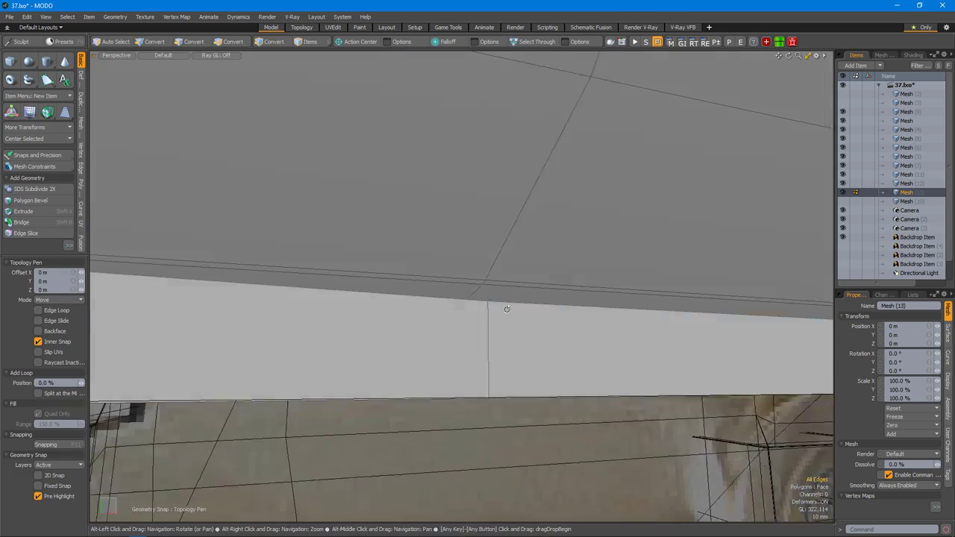
alt+drag(506, 308, 493, 300)
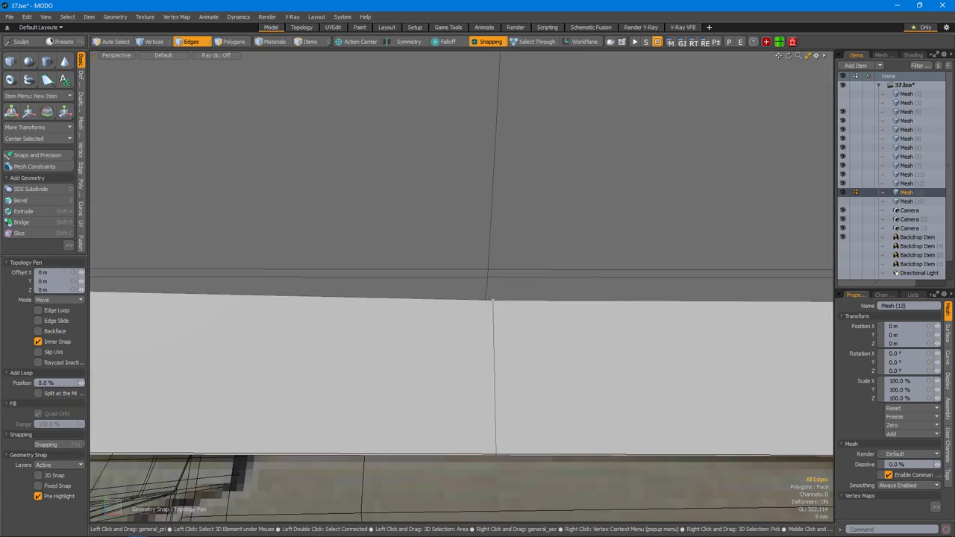
alt+drag(393, 288, 488, 348)
alt+drag(555, 236, 536, 327)
alt+drag(529, 261, 608, 409)
Select the barrel's underside polygons enclosed by the block and delete them.
key(3)
alt+drag(496, 365, 678, 380)
alt+drag(559, 328, 412, 330)
click(378, 352)
click(472, 326)
click(517, 337)
shift+click(412, 329)
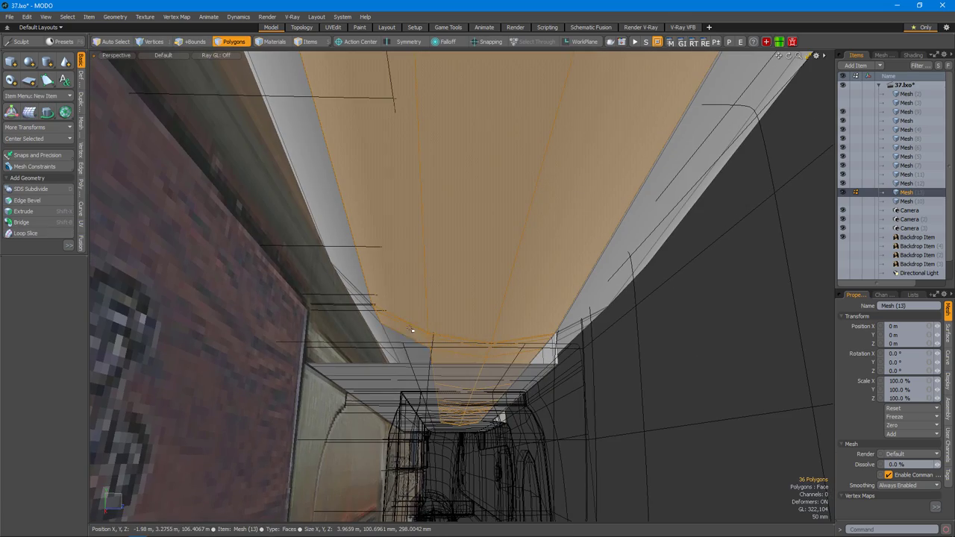
mouse_move(482, 335)
alt+mouse_down()
mouse_move(471, 338)
mouse_move(468, 364)
mouse_move(473, 418)
mouse_move(512, 335)
mouse_move(503, 341)
mouse_move(552, 365)
mouse_move(481, 324)
alt+mouse_up()
shift+click(495, 386)
alt+drag(554, 283, 518, 330)
Weld the barrel's open border vertices to the block's upper vertices with the Merge Tool and adjust the seam.
key(1)
alt+drag(372, 317, 684, 330)
alt+drag(388, 401, 466, 371)
click(81, 149)
click(34, 111)
alt+drag(447, 335, 738, 362)
alt+drag(549, 393, 579, 351)
alt+right_drag(579, 350, 576, 328)
alt+drag(577, 328, 671, 332)
click(383, 319)
alt+drag(526, 314, 635, 330)
key(w)
alt+drag(522, 329, 391, 336)
Loop slice the block's side polygons lengthwise at 29%.
key(3)
key(alt+c)
key(ctrl+space)
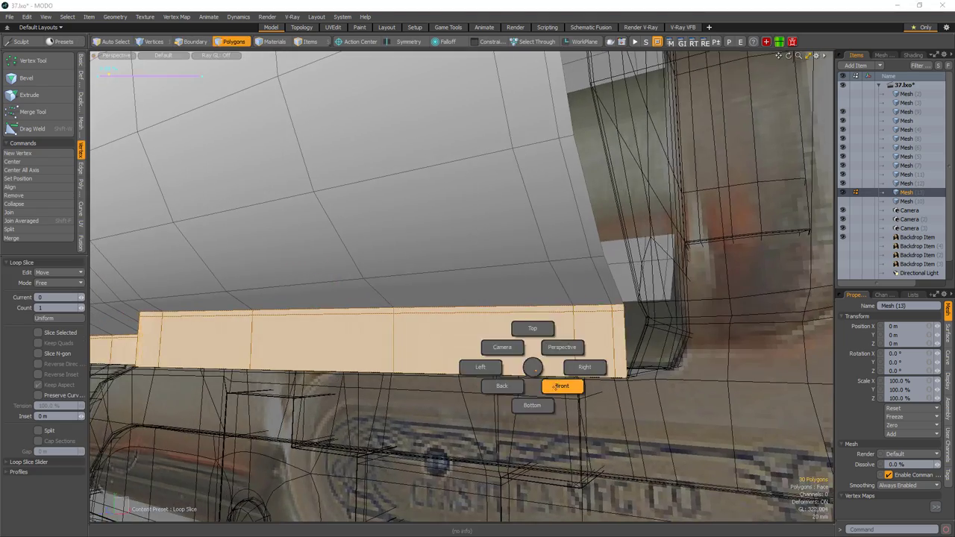
click(558, 388)
scroll(477, 345, down, 3)
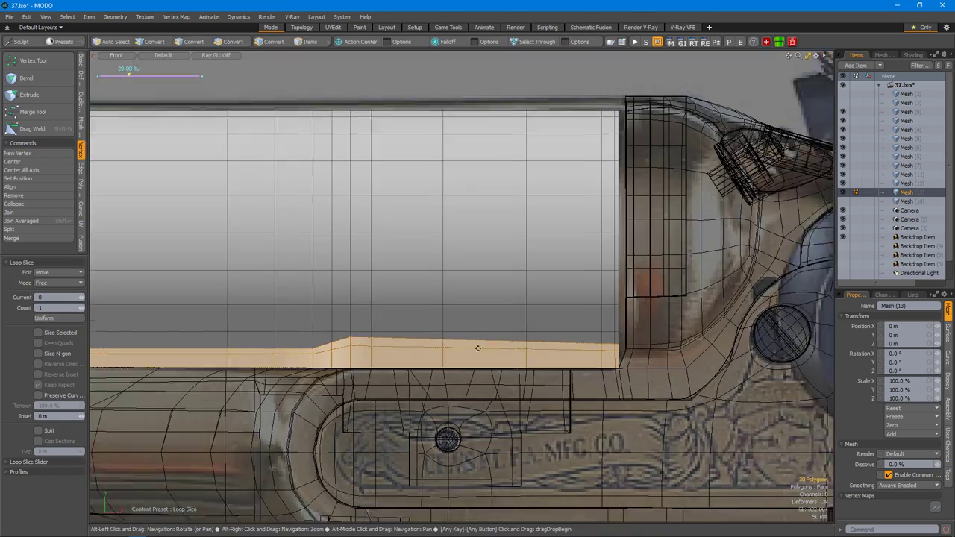
Flatten the new lengthwise loop on the block along Y and move it -5 mm along Y.
key(2)
key(r)
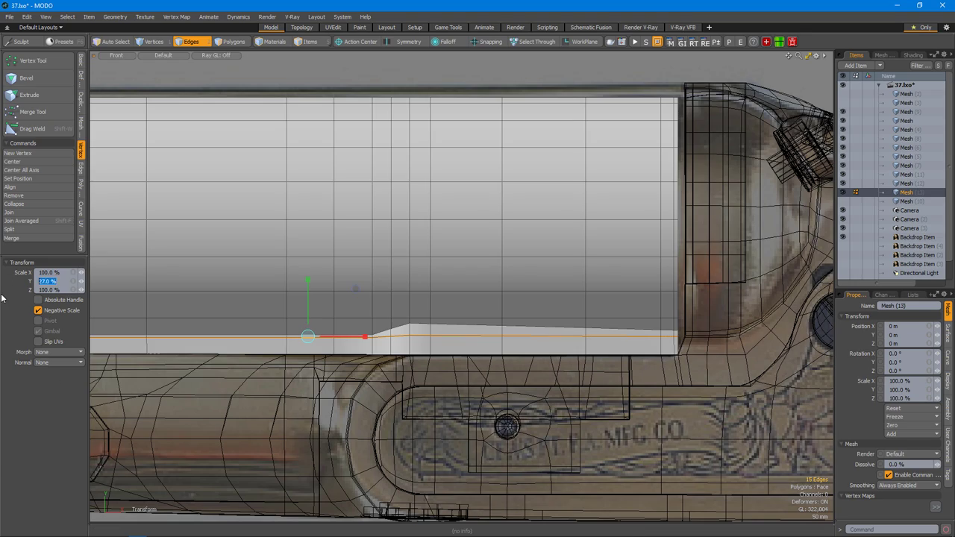
scroll(587, 330, up, 3)
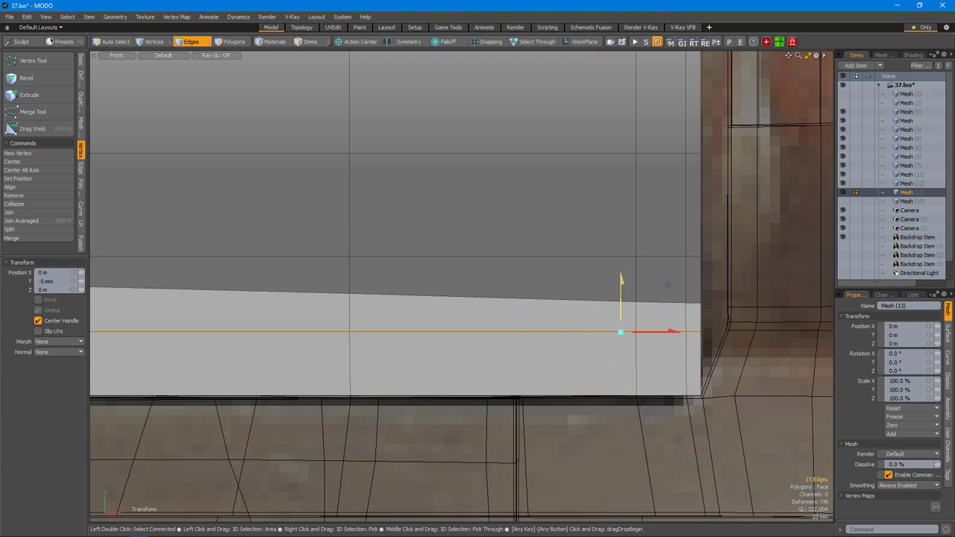
scroll(668, 285, down, 3)
key(ctrl+space)
click(589, 335)
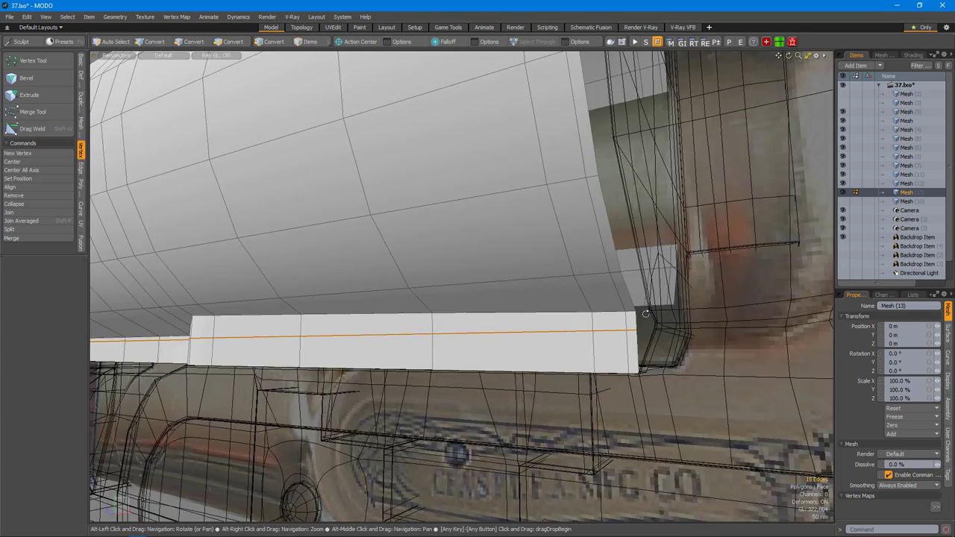
Reshape the barrel-block seam behind the sloped step, sliding the edge at the top of the step by 24.3%.
alt+drag(647, 314, 661, 319)
alt+drag(408, 330, 591, 331)
key(w)
alt+drag(522, 227, 515, 266)
key(space)
alt+drag(519, 165, 358, 226)
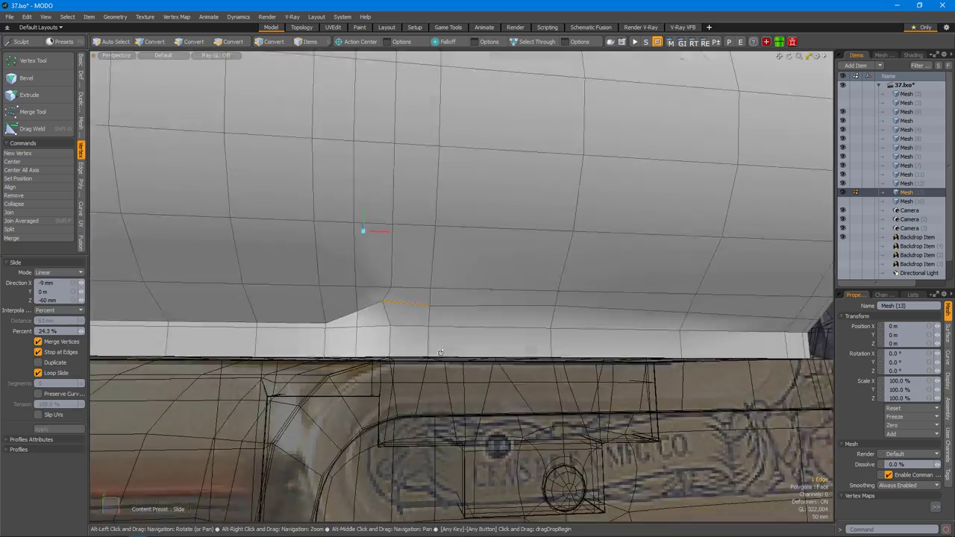
key(ctrl+space)
Adjust the individual seam vertices between the sloped step and the breech to blend the block into the barrel.
alt+drag(412, 294, 454, 330)
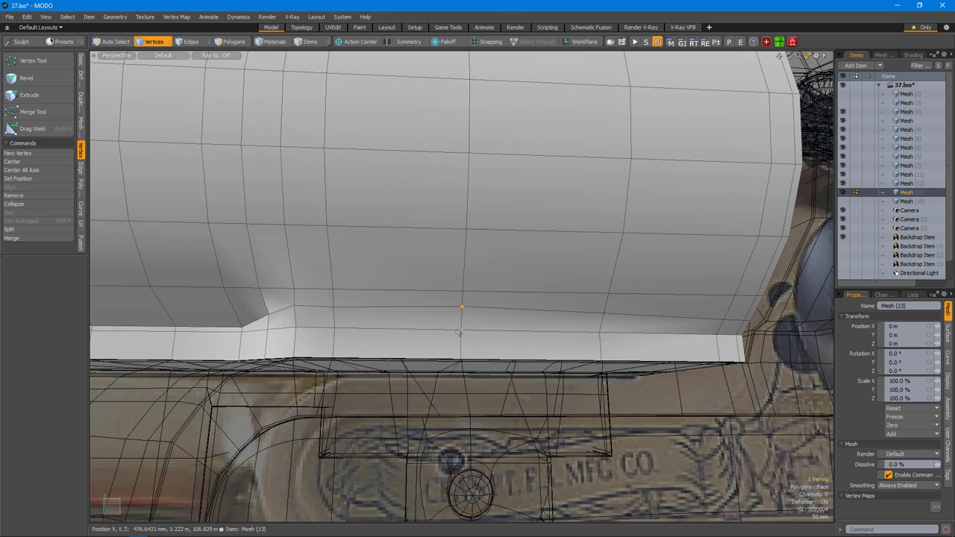
scroll(547, 317, up, 5)
alt+drag(547, 317, 565, 328)
click(612, 301)
key(space)
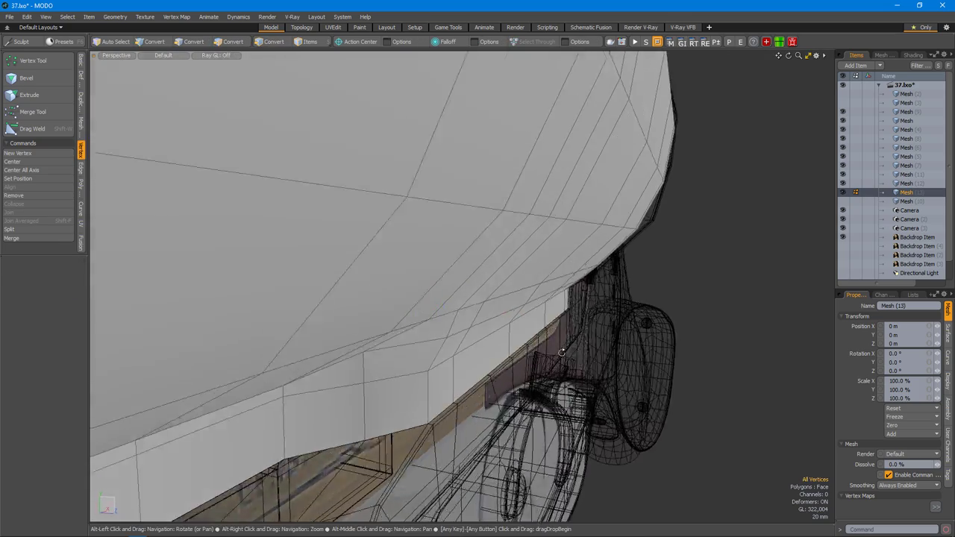
Inspect the subdivided barrel in the right and front views and save the scene as 38.lxo.
alt+drag(523, 306, 477, 328)
key(ctrl+space)
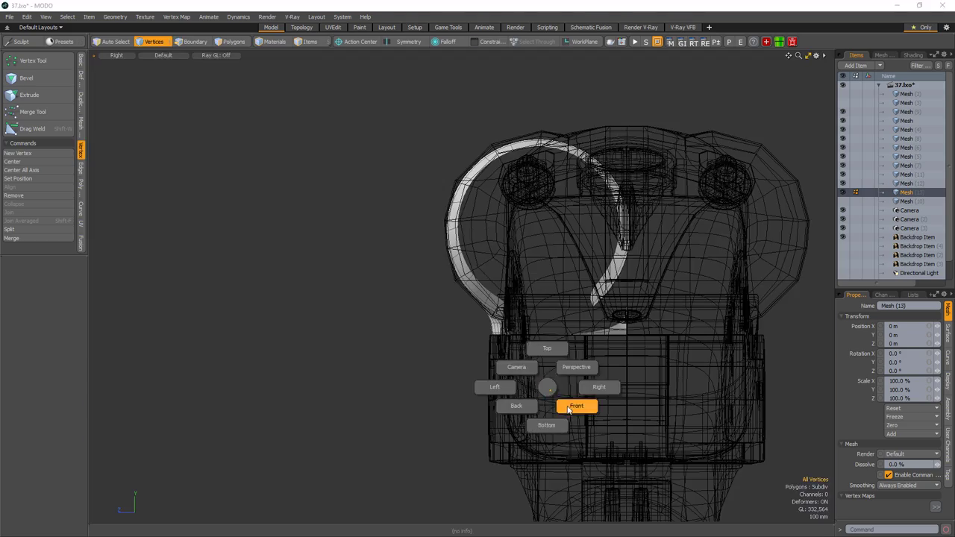
click(576, 405)
alt+right_drag(508, 336, 586, 304)
alt+drag(586, 304, 533, 293)
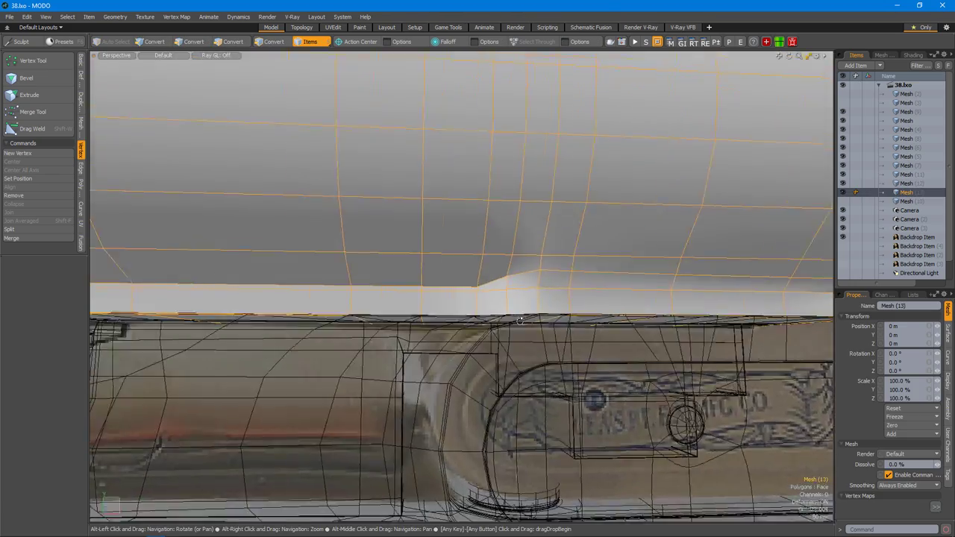
Edge slice the block's side from the sloped step's lower corner through its middle edge to the bottom corner behind it.
key(alt+c)
scroll(493, 288, up, 4)
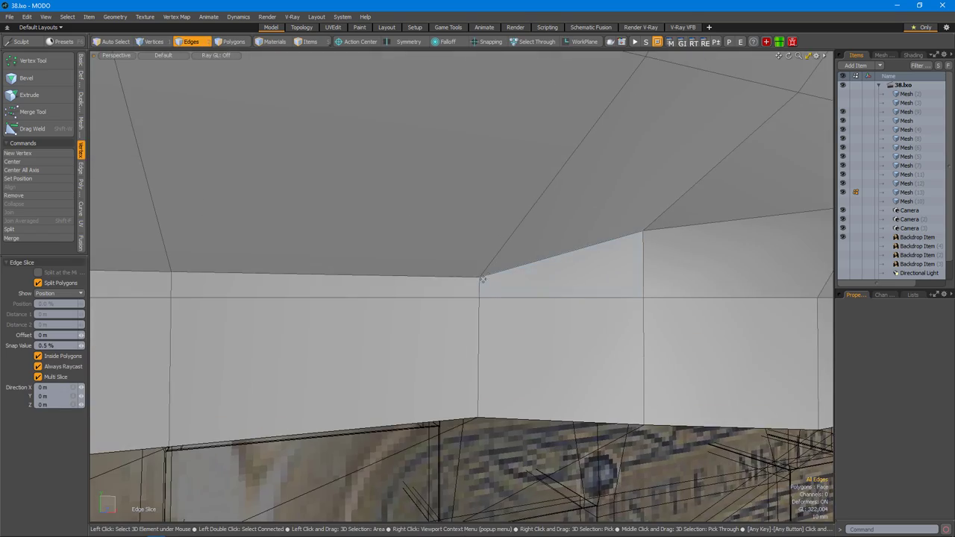
scroll(556, 283, down, 3)
scroll(569, 285, up, 3)
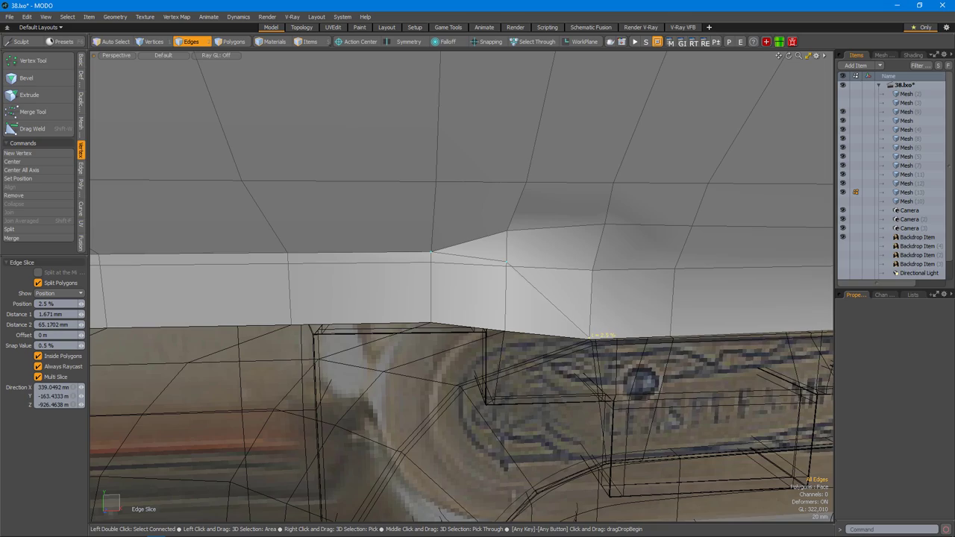
scroll(597, 336, down, 3)
alt+drag(597, 336, 627, 321)
scroll(626, 321, down, 5)
scroll(624, 306, up, 5)
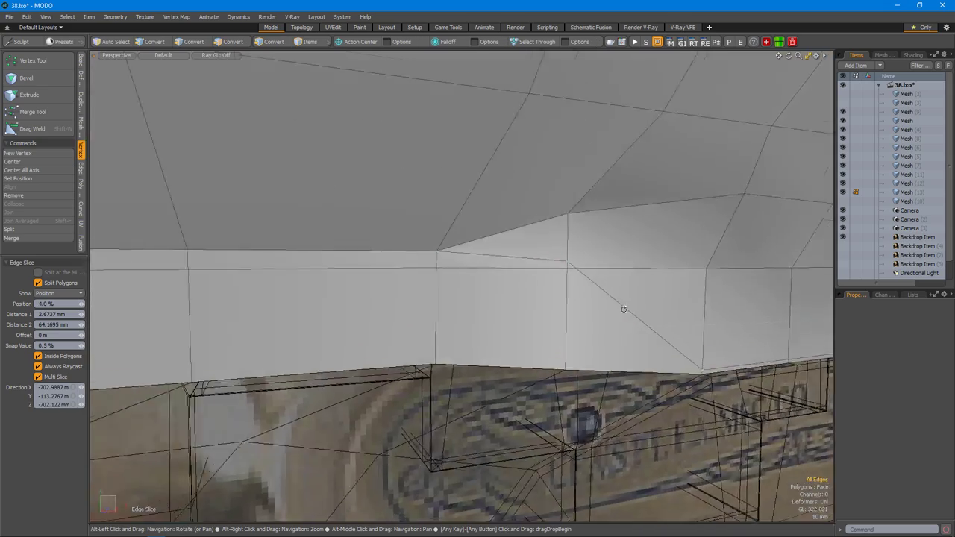
Join the doubled vertices on the step's middle edge and edge slice a second line just below, at 76.5%.
key(1)
click(589, 277)
alt+drag(589, 278, 646, 234)
key(alt+s)
key(alt+c)
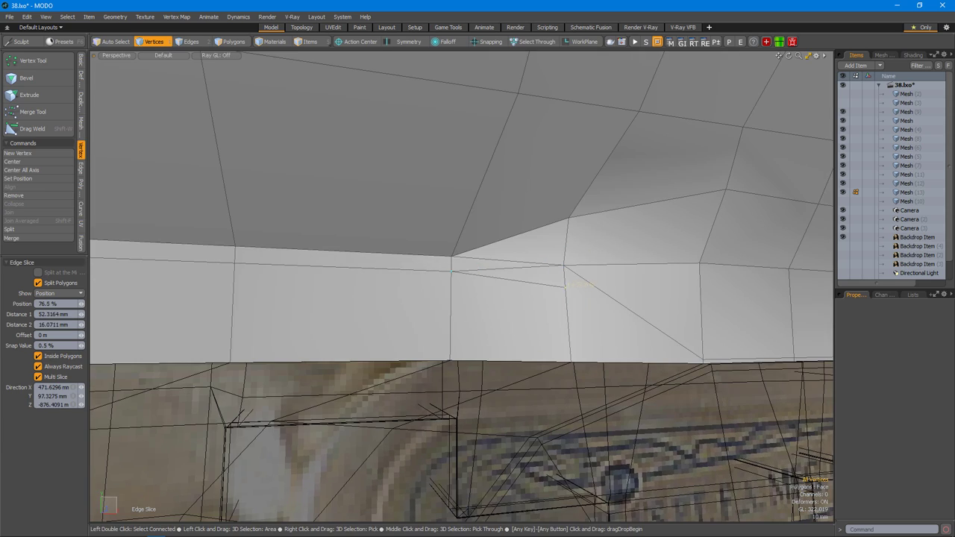
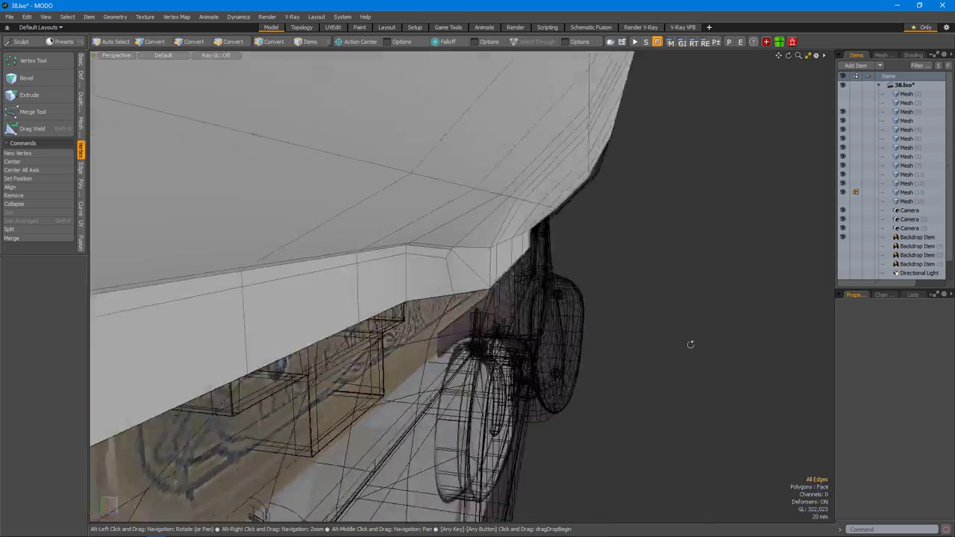
alt+drag(691, 344, 476, 308)
alt+drag(586, 306, 457, 304)
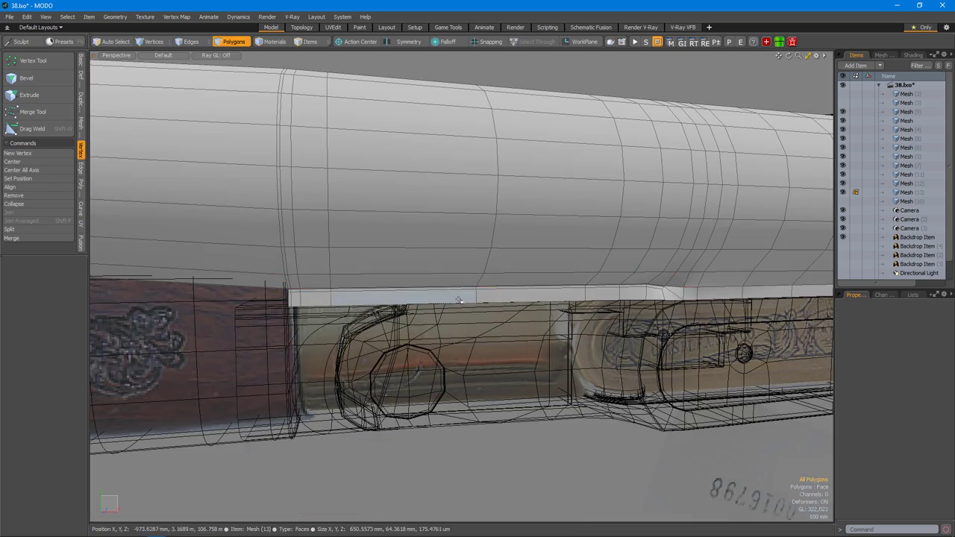
Edge slice the block's side polygon at the foot of the sloped step and check the shape in subdivided display.
double_click(475, 300)
scroll(416, 298, up, 6)
key(1)
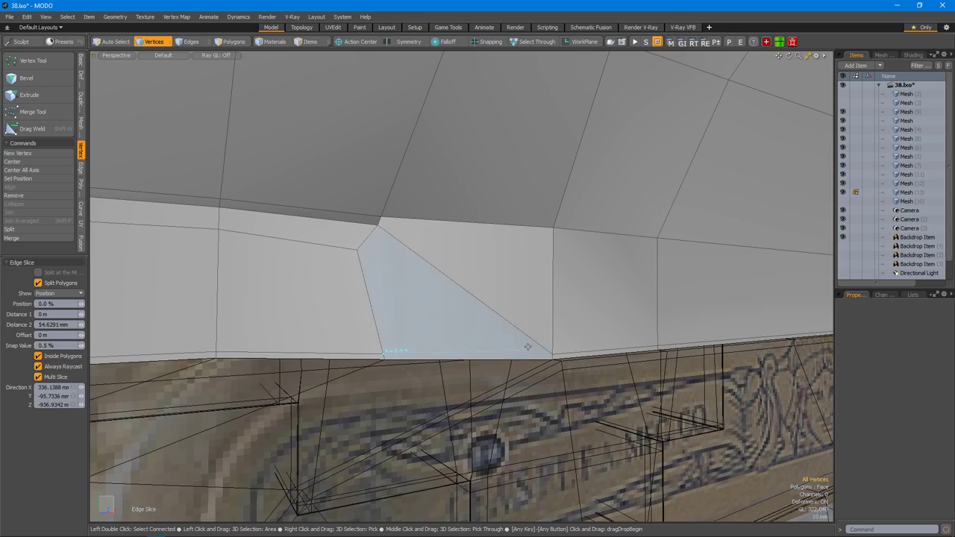
key(Tab)
alt+drag(572, 377, 525, 283)
key(Tab)
Loop slice the block's side strip and the barrel rings at the sloped step, placing the slice at 90%.
key(2)
scroll(531, 261, down, 5)
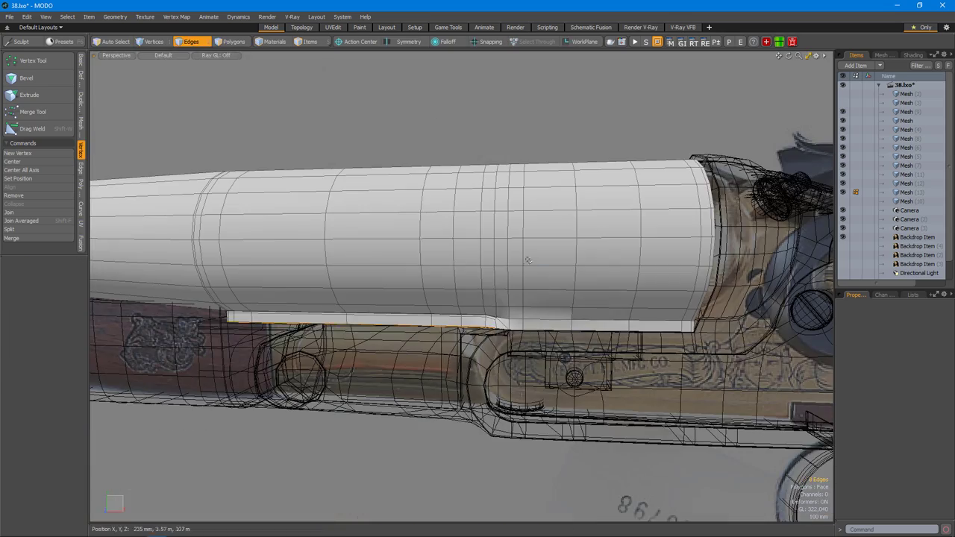
scroll(517, 312, up, 5)
key(alt+c)
key(3)
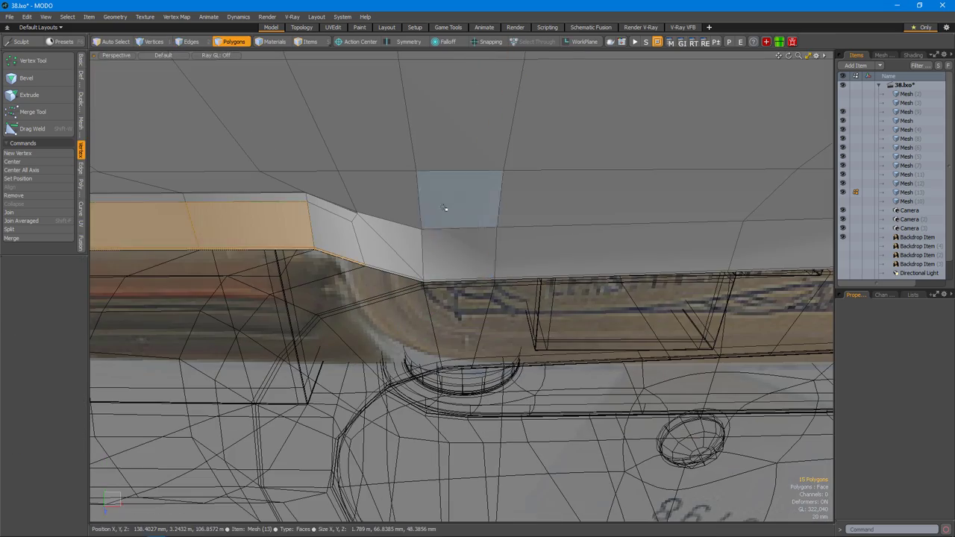
click(467, 280)
alt+drag(467, 279, 487, 215)
key(alt+c)
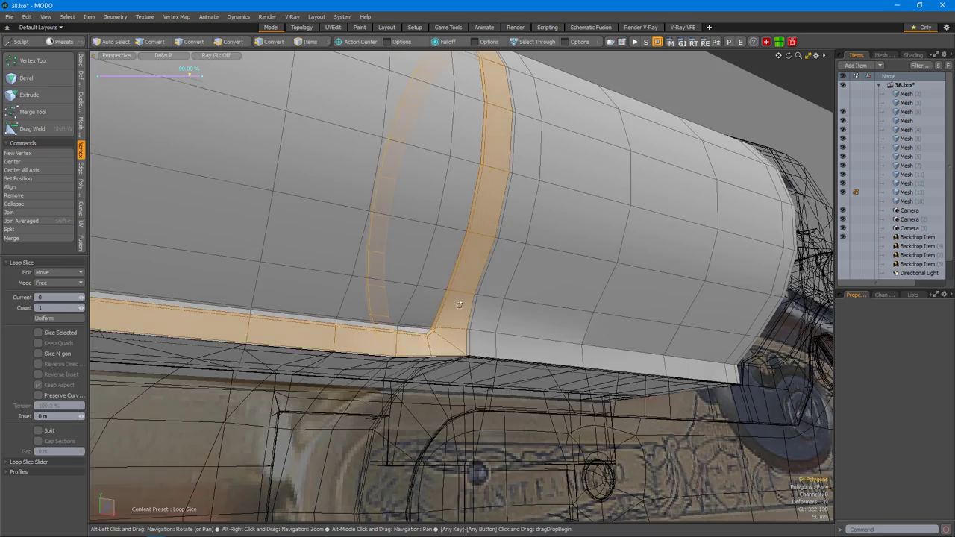
Remove the lengthwise edge loop just sliced along the block's side, keeping the rings around the barrel.
scroll(487, 216, up, 3)
scroll(462, 288, down, 3)
key(2)
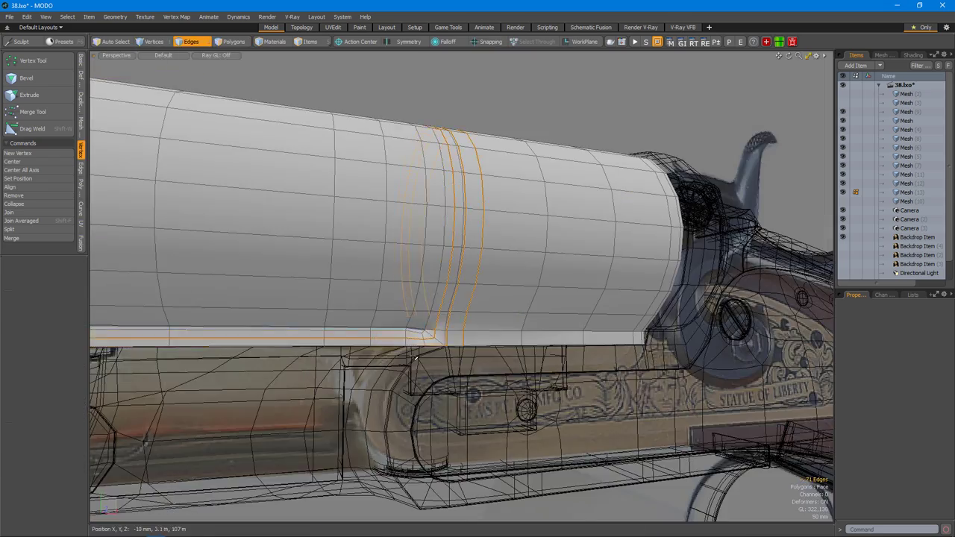
scroll(400, 349, up, 4)
click(395, 334)
click(334, 350)
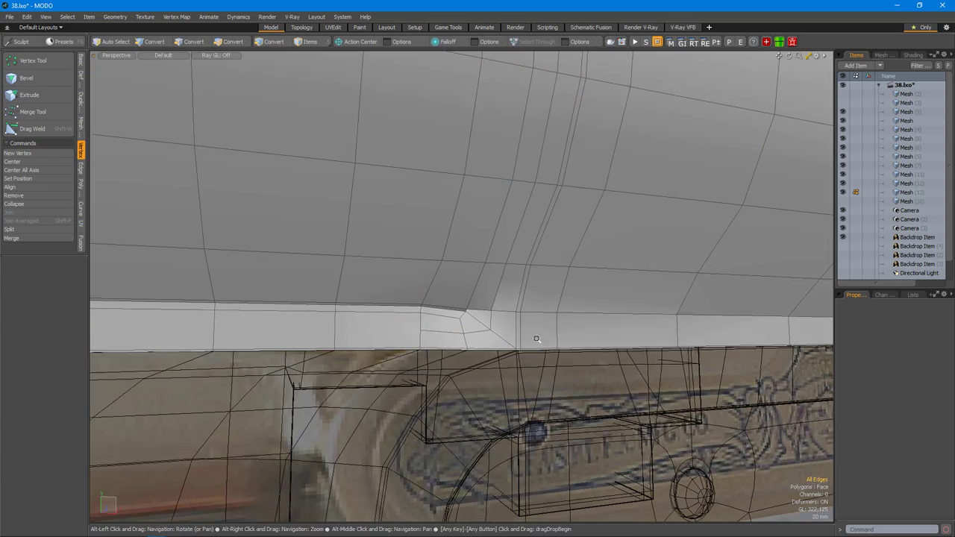
Edge slice the small polygons around the sloped step's corner to reroute the edges beside the slope.
scroll(495, 331, up, 3)
key(c)
alt+drag(473, 335, 429, 332)
key(space)
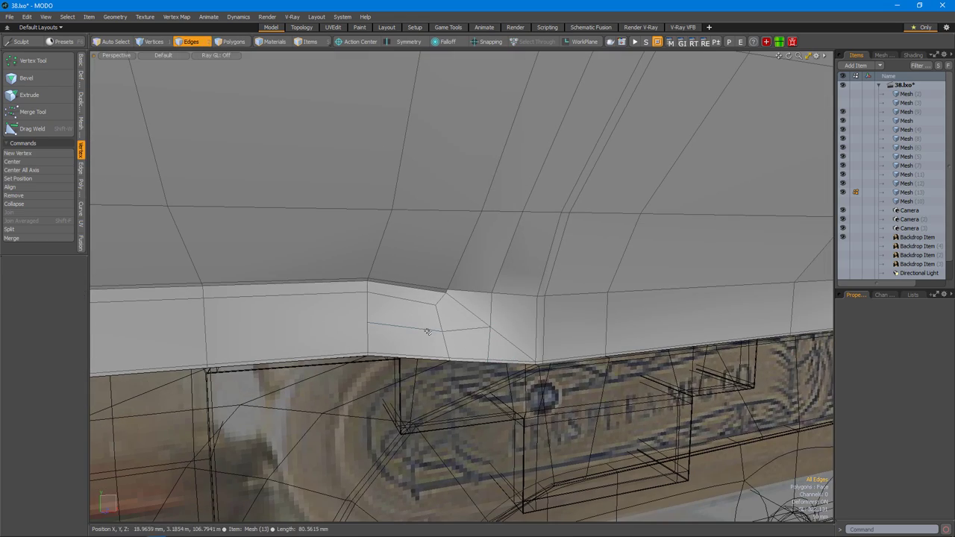
alt+drag(524, 354, 591, 350)
key(c)
click(477, 332)
Adjust the vertices at the sloped step's foot using the Element action center and Slide, and check them subdivided.
key(w)
key(ctrl+a)
click(595, 356)
click(525, 349)
key(alt+s)
key(space)
key(Tab)
scroll(591, 351, up, 5)
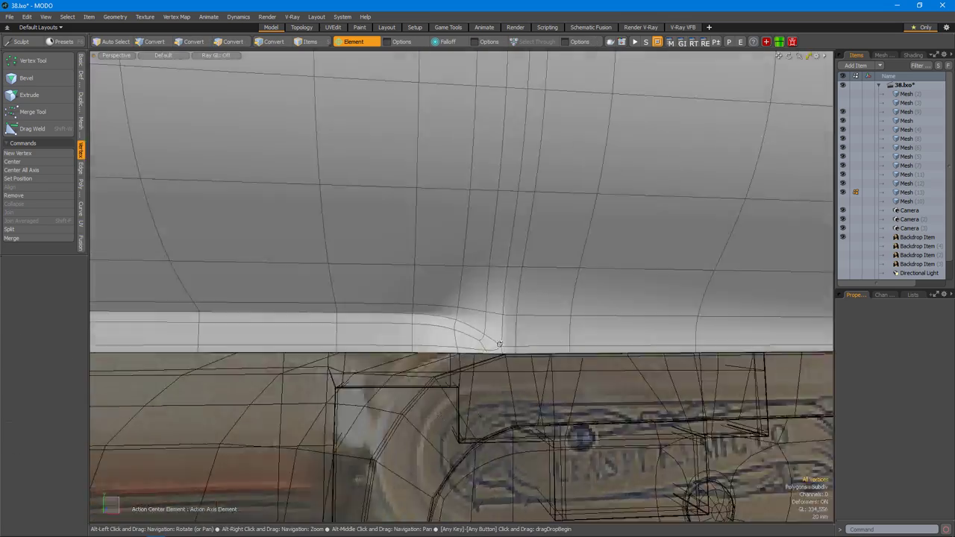
Reposition the three vertices at the sloped step's upper corner and select the barrel's vertex loop in front of it.
key(Tab)
alt+drag(488, 286, 522, 329)
click(458, 298)
alt+drag(459, 298, 499, 327)
key(w)
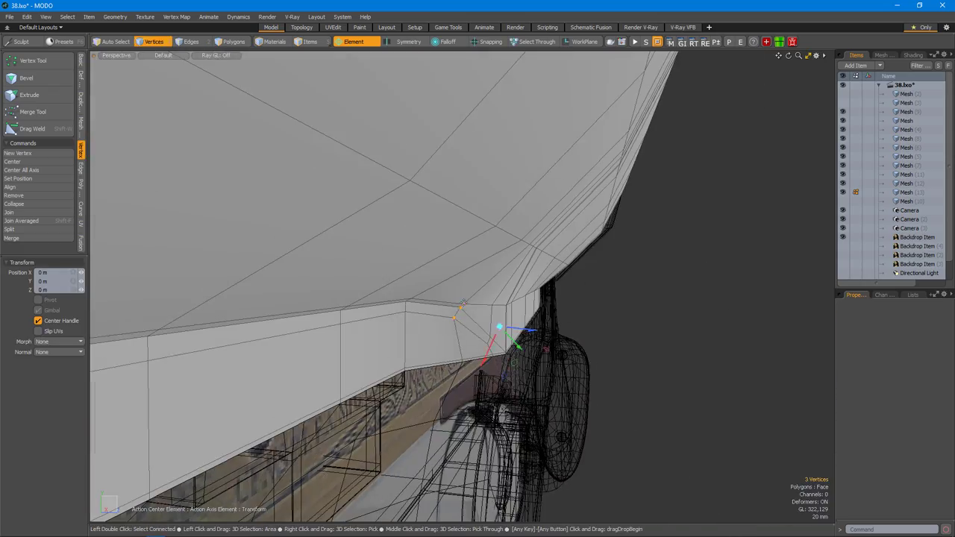
alt+drag(470, 297, 424, 324)
alt+drag(430, 384, 489, 322)
right_drag(477, 307, 476, 306)
key(2)
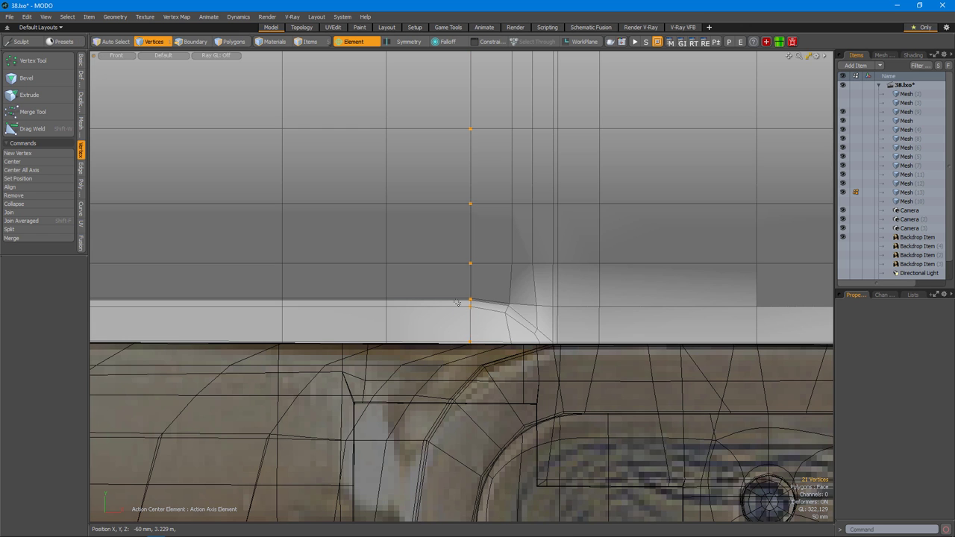
Slide the block's bottom vertices below the sloped step by 7.5%.
scroll(458, 302, up, 3)
scroll(437, 277, down, 3)
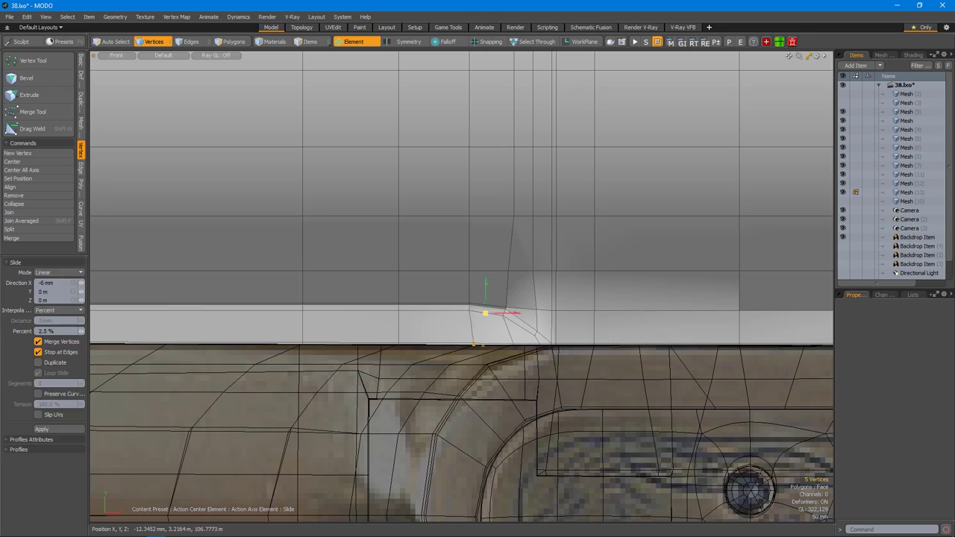
key(grave)
click(549, 346)
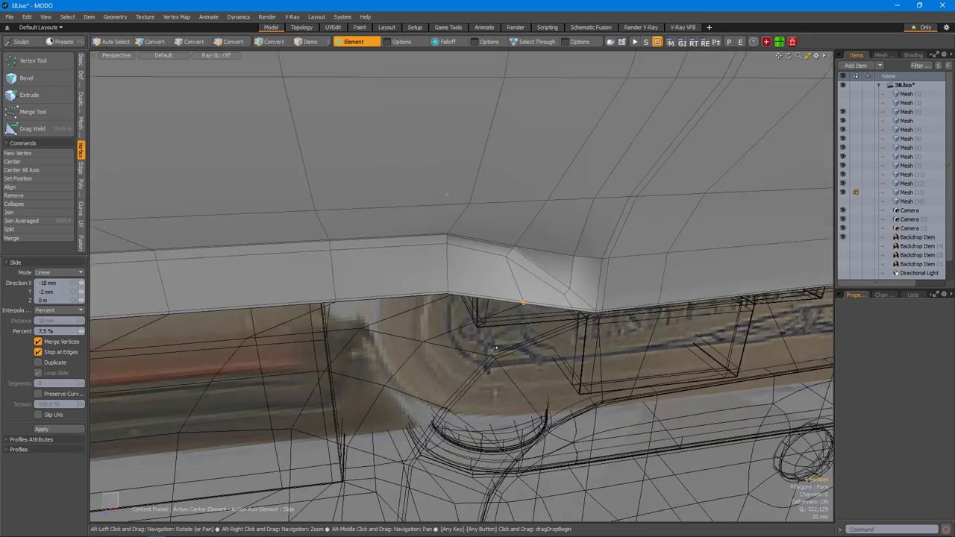
alt+drag(506, 305, 505, 365)
alt+drag(466, 391, 442, 375)
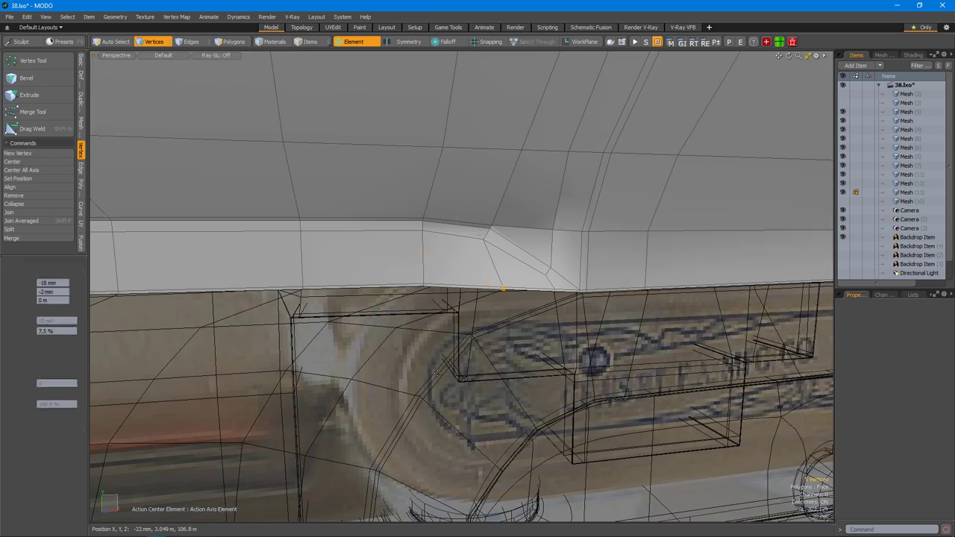
alt+drag(513, 373, 537, 394)
Loop slice the underside polygon beneath the sloped step and check the barrel in subdivided display.
key(3)
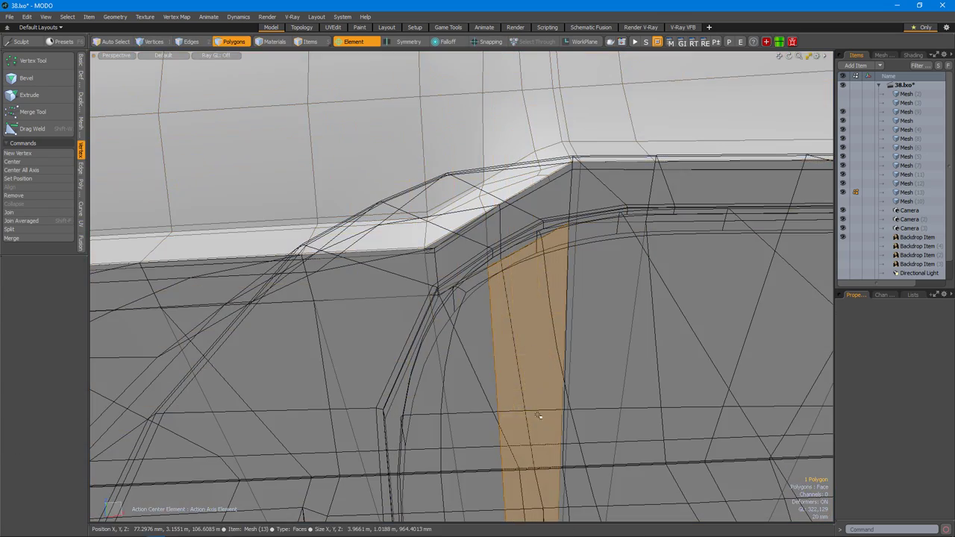
click(526, 403)
key(alt+c)
alt+drag(560, 339, 519, 278)
key(1)
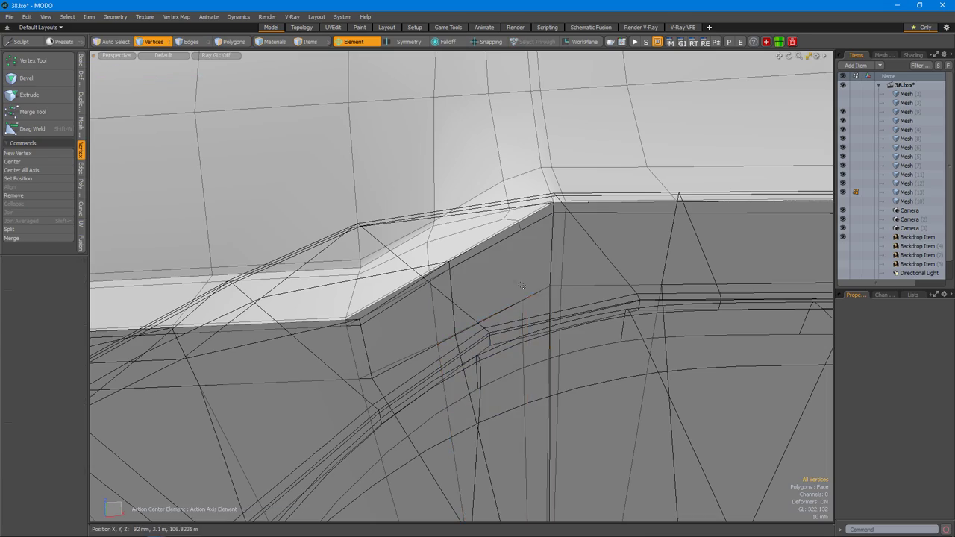
key(space)
alt+drag(530, 232, 545, 357)
Examine the barrel underside and receiver in the reference photo Hammer.jpg, then return to the model.
key(alt+Tab)
key(alt+Tab)
key(alt+Tab)
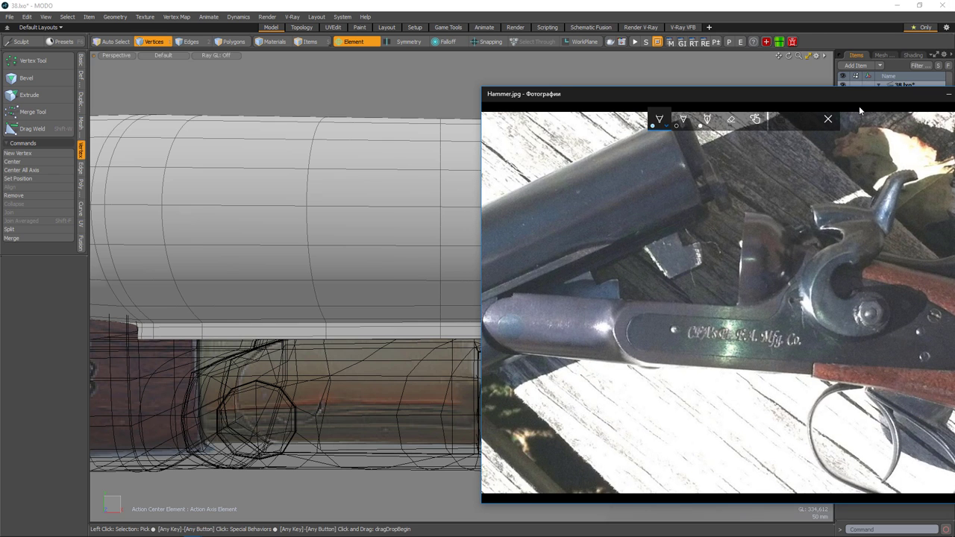
drag(631, 96, 593, 104)
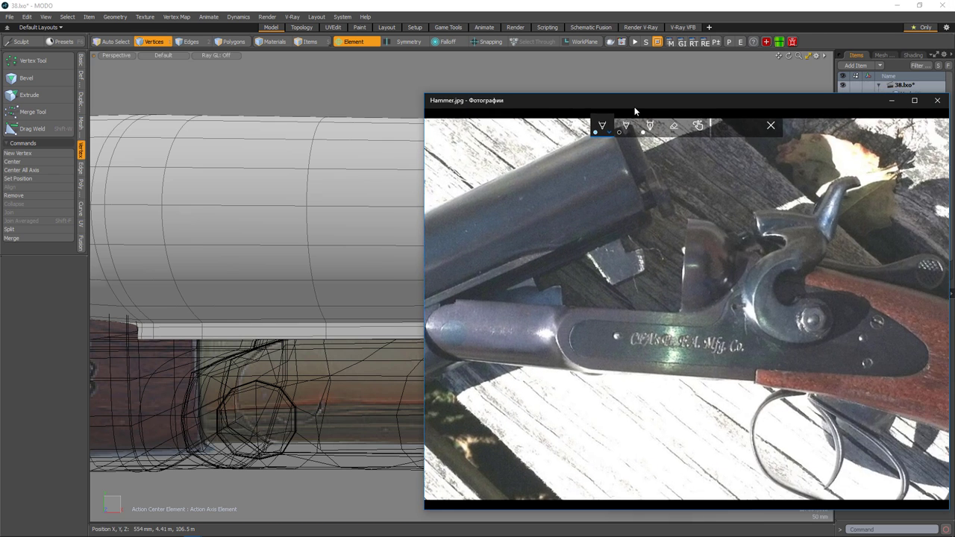
scroll(633, 109, up, 2)
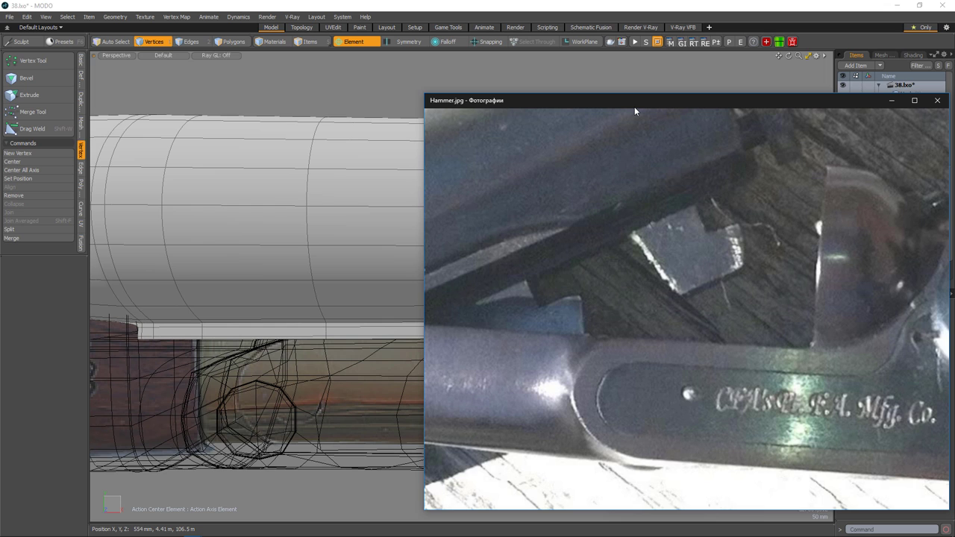
drag(627, 98, 954, 97)
key(alt+Tab)
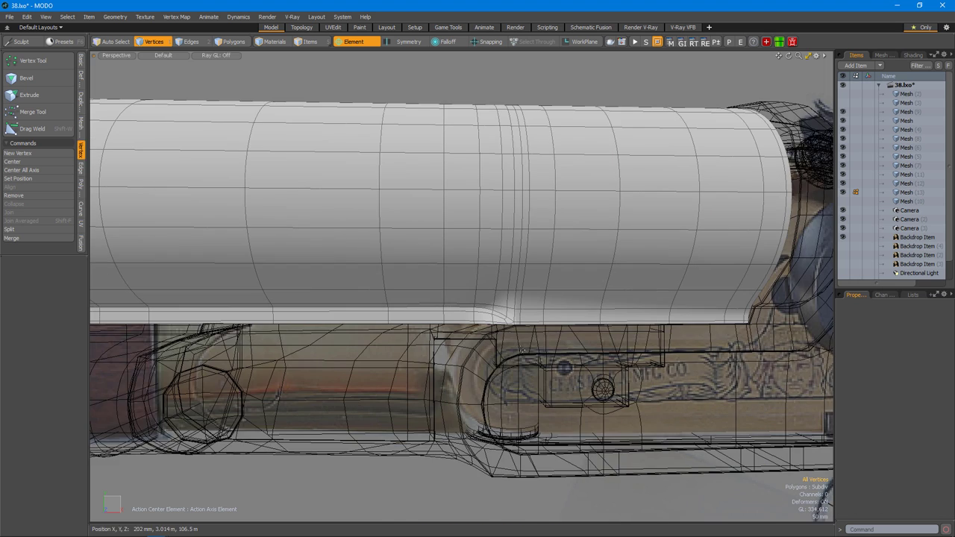
Slide the barrel's 20-vertex loop in front of the sloped step by 32.8% in the front view.
scroll(524, 349, up, 2)
key(ctrl+space)
click(518, 335)
right_drag(429, 153, 451, 276)
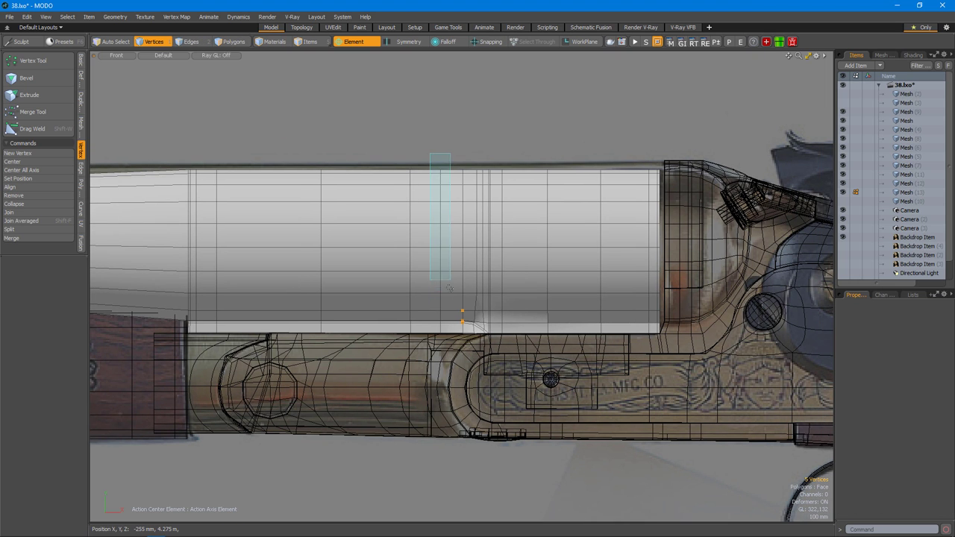
scroll(466, 327, up, 5)
key(alt+s)
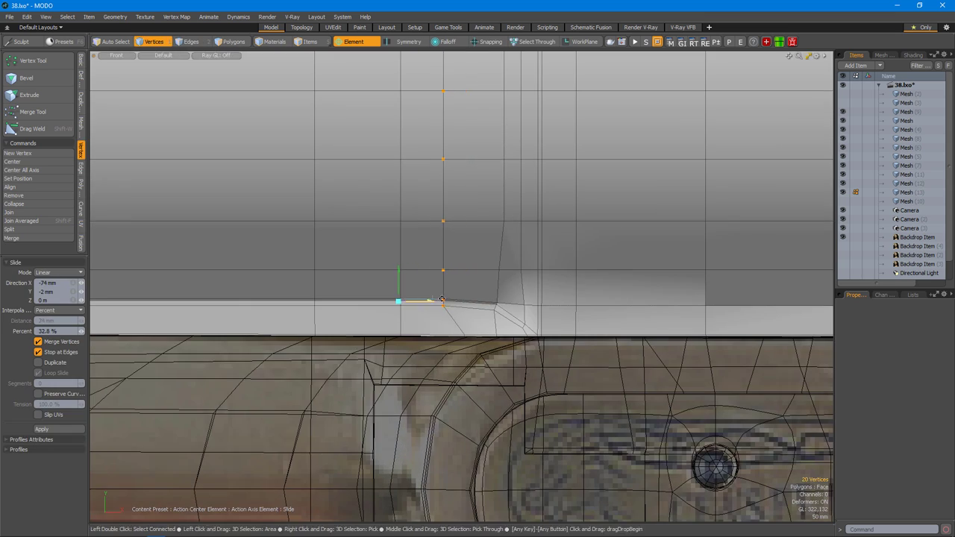
key(space)
Slide the neighbouring vertex loop along the barrel to even out the spacing near the sloped step.
scroll(425, 291, down, 3)
right_drag(416, 93, 441, 342)
key(alt+s)
drag(383, 304, 404, 309)
key(space)
scroll(432, 359, up, 4)
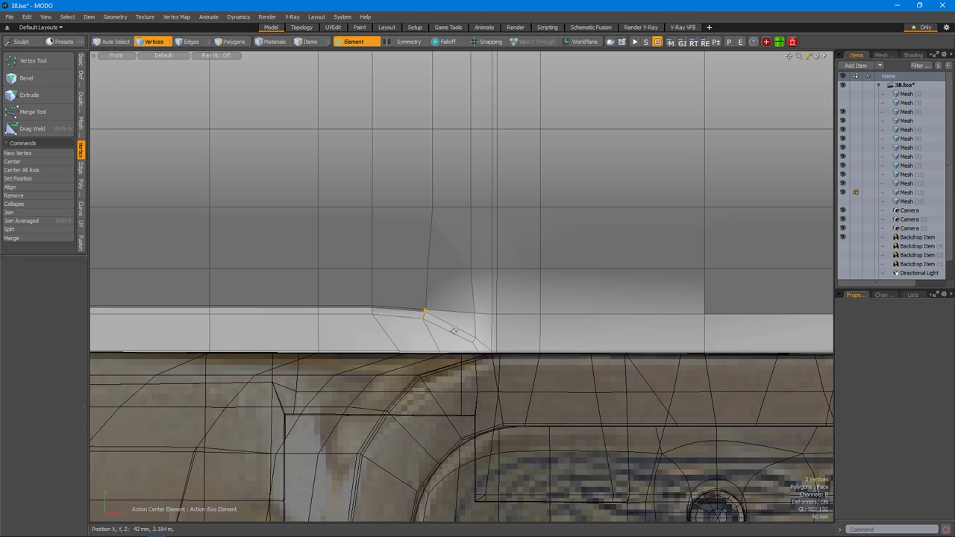
Slide the four vertices at the sloped step's corner by 1.1% and adjust the single seam vertex above it.
key(ctrl+space)
click(537, 311)
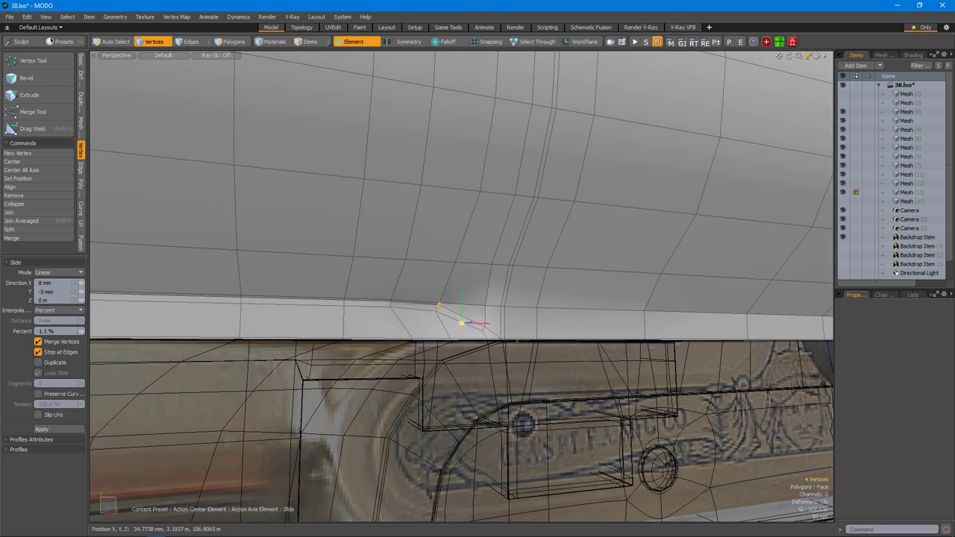
alt+drag(493, 370, 455, 331)
click(455, 331)
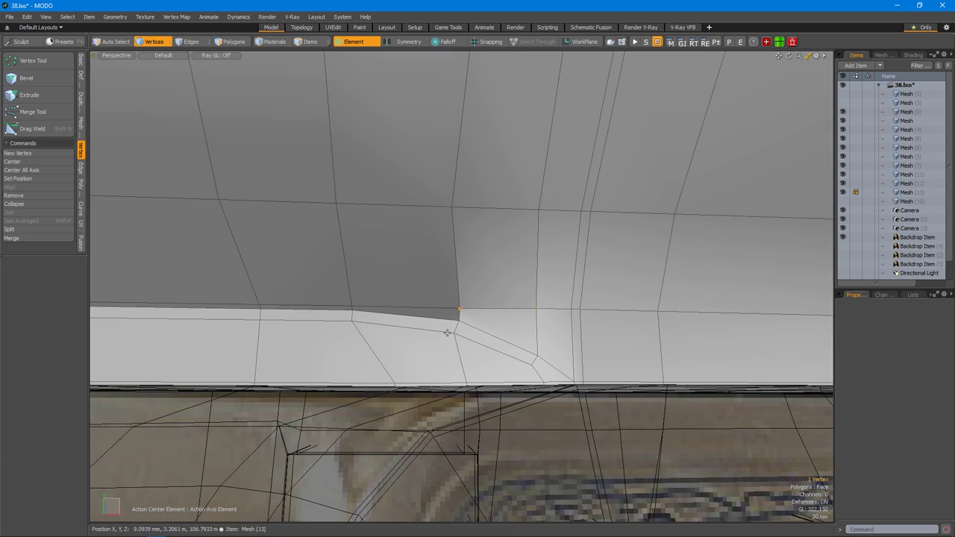
Slide the five bottom vertices under the sloped step by 18.2% and check the block from the perspective view.
key(ctrl+space)
click(515, 364)
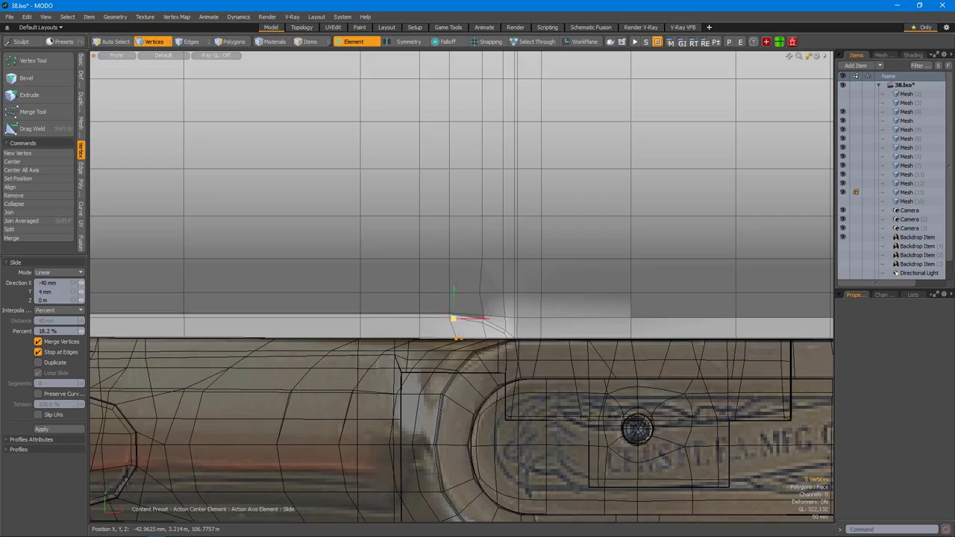
key(ctrl+space)
click(529, 346)
key(ctrl+space)
click(518, 337)
alt+drag(437, 298, 432, 267)
key(space)
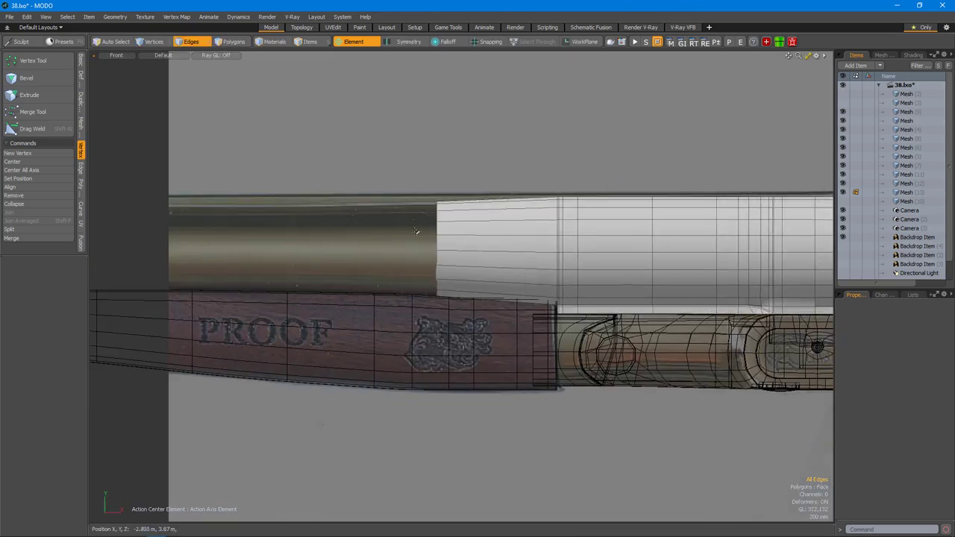
Edge extend the barrel's open front edge loop forward to the end of the backdrop image.
scroll(432, 267, down, 2)
key(z)
scroll(436, 282, up, 3)
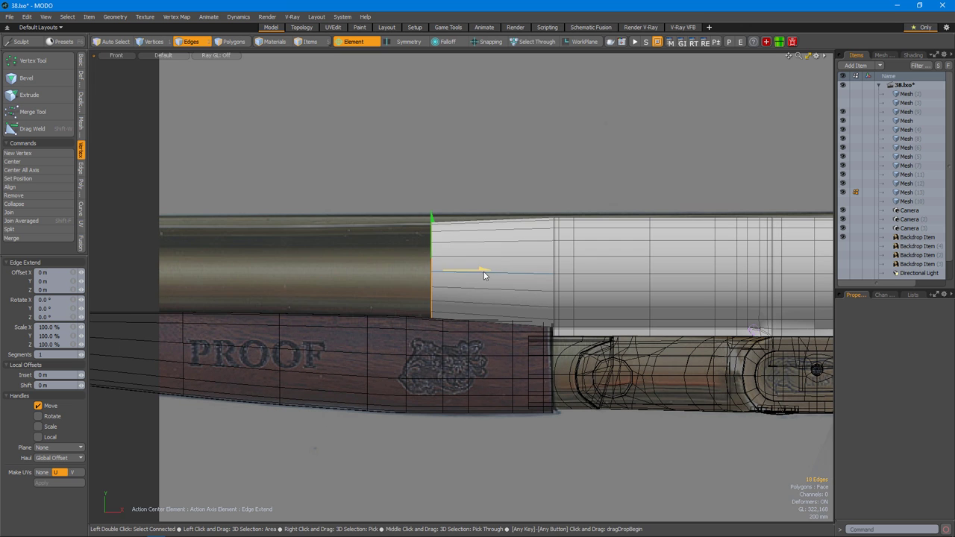
Scale the extended front edge loop to 87% about its own center using the Selection action center.
key(ctrl+space)
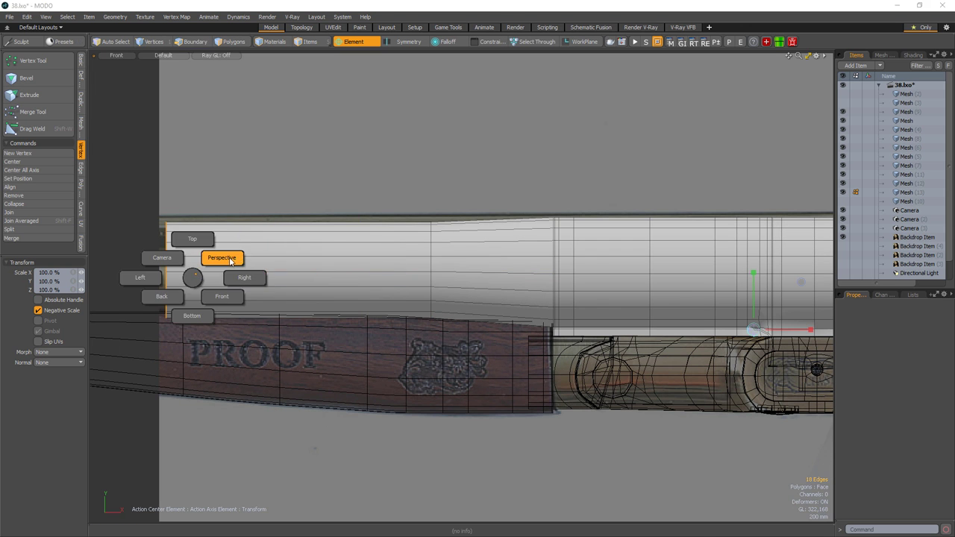
click(222, 258)
key(shift+a)
click(438, 279)
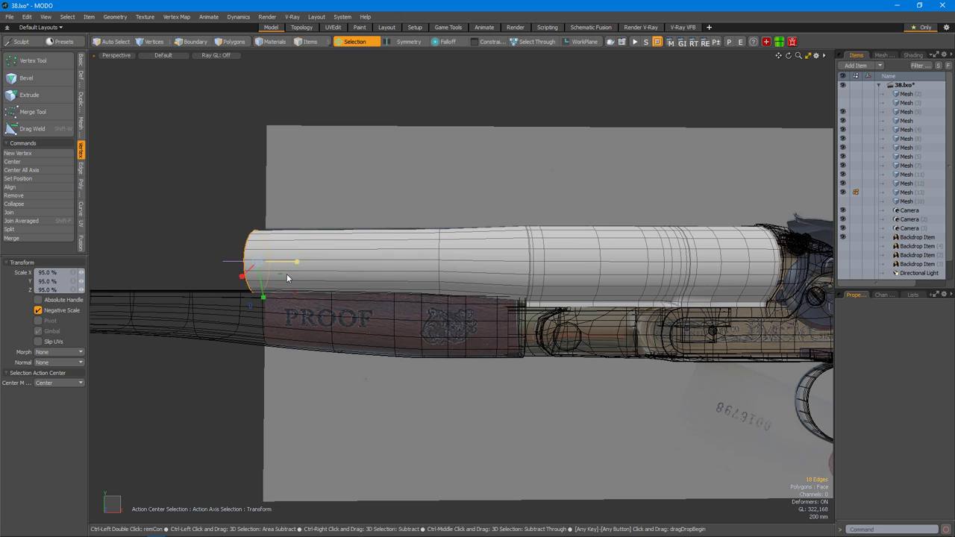
key(KP_1)
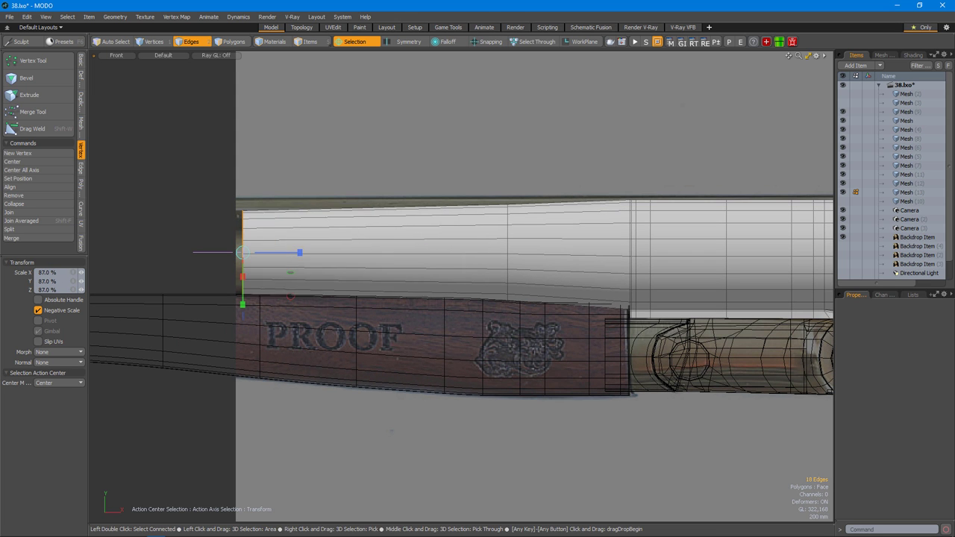
key(ctrl+space)
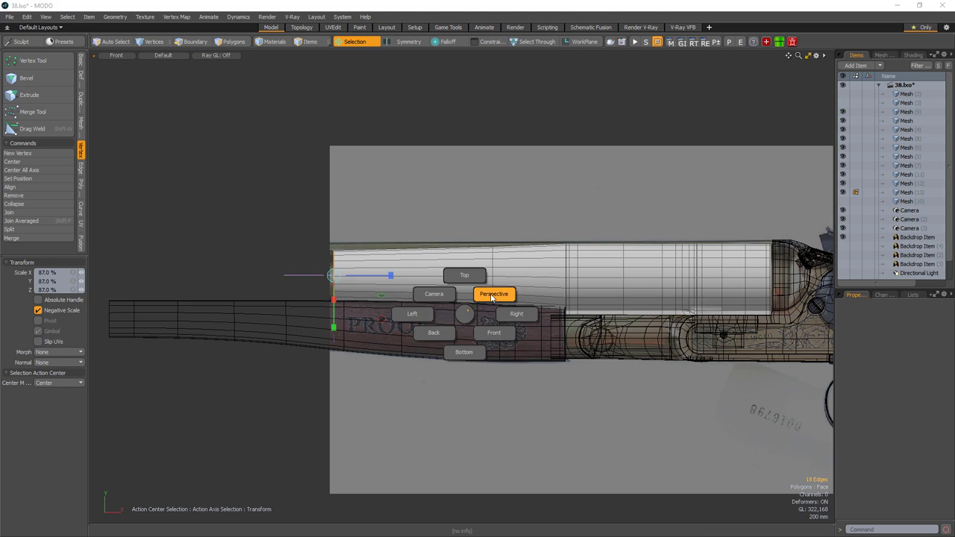
click(494, 294)
alt+drag(552, 341, 455, 284)
key(KP_1)
Move the front edge loop 40 mm along its local Z axis and check the whole barrel in subdivided display.
key(ctrl+space)
key(Escape)
alt+middle_drag(450, 277, 293, 245)
key(ctrl+space)
key(Escape)
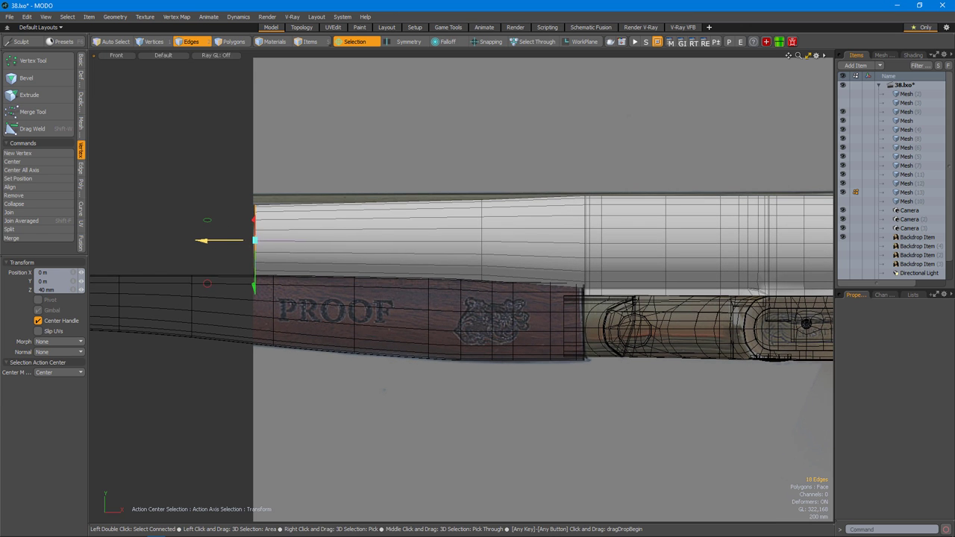
scroll(464, 305, down, 5)
key(space)
scroll(463, 305, up, 3)
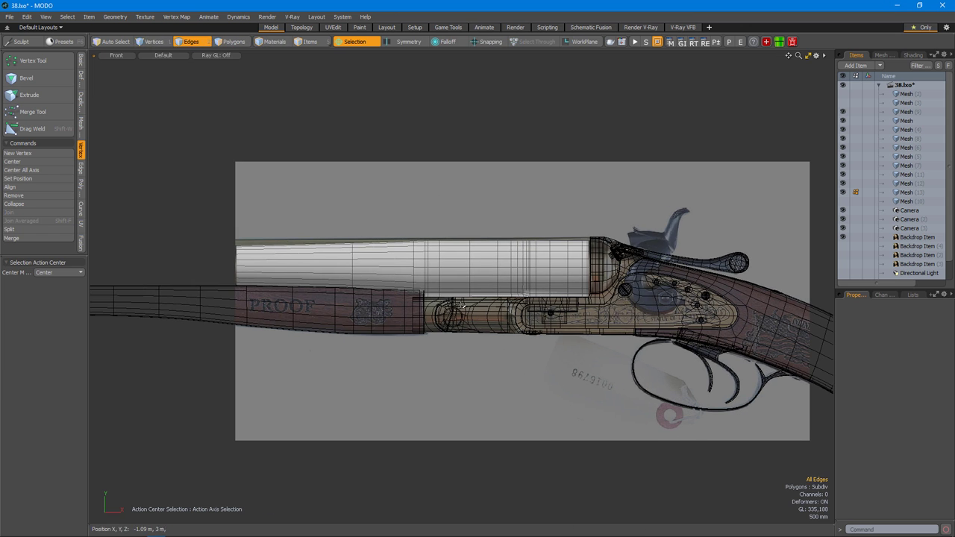
Hide the close-up Backdrop Item and show Backdrop Item (4) as the reference for the longer barrel.
scroll(462, 306, up, 8)
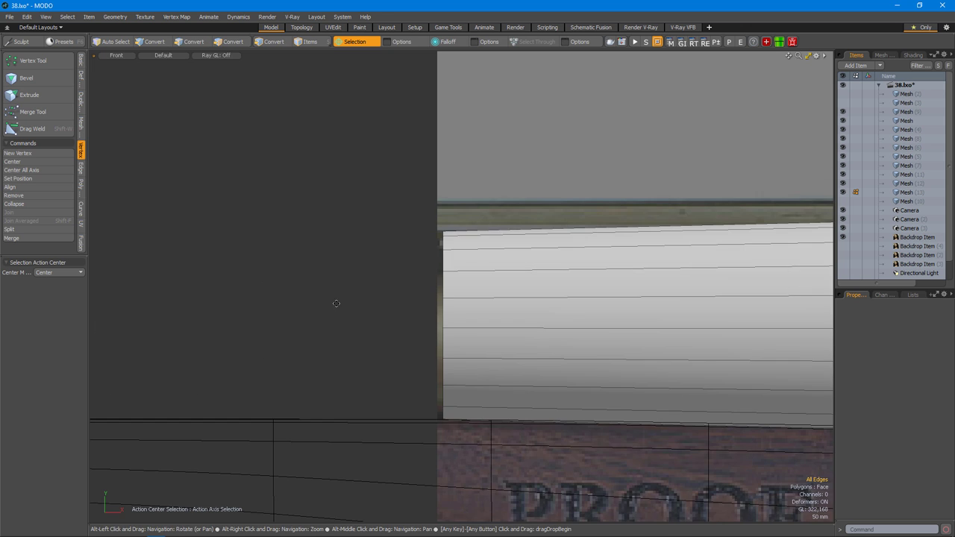
scroll(335, 303, down, 4)
click(843, 237)
click(843, 245)
scroll(813, 296, down, 3)
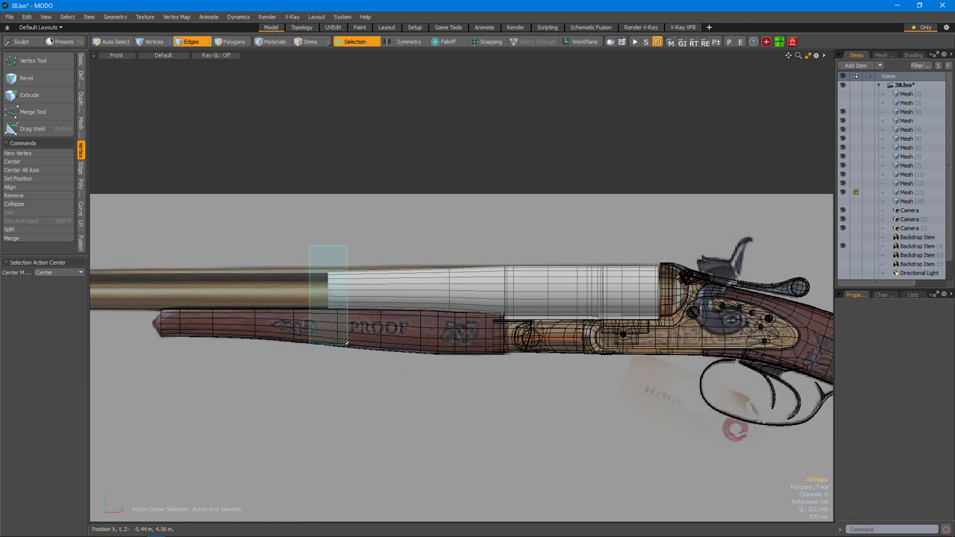
Move the barrel's front edge loop about 6.3 mm in X and -13.6 mm in Y to match the backdrop barrel.
scroll(812, 297, up, 5)
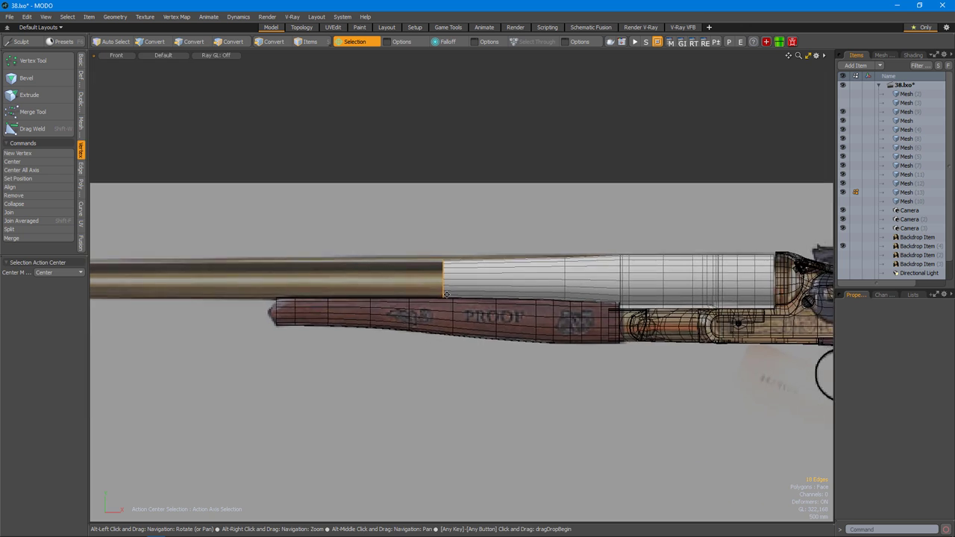
scroll(443, 332, up, 3)
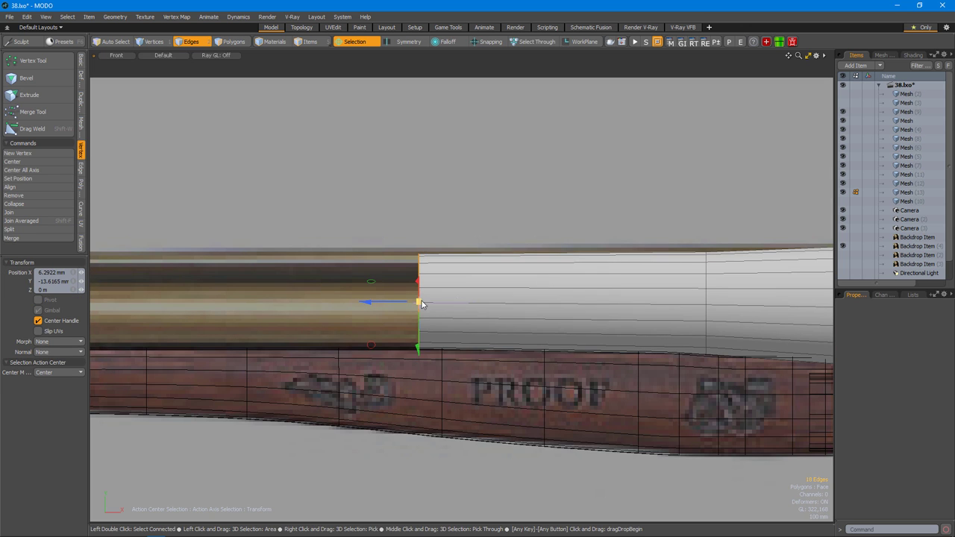
scroll(390, 298, down, 3)
key(space)
scroll(462, 298, up, 4)
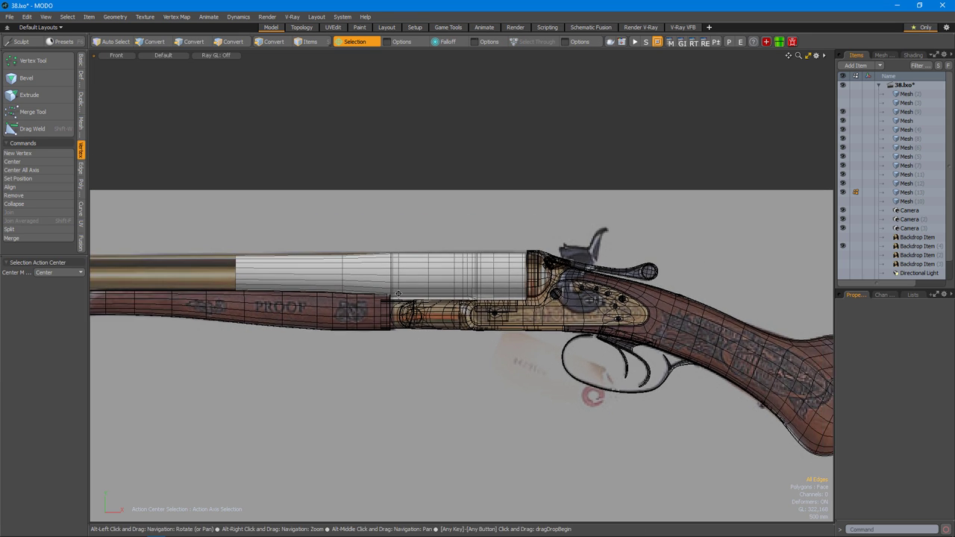
scroll(448, 293, down, 3)
scroll(605, 274, up, 3)
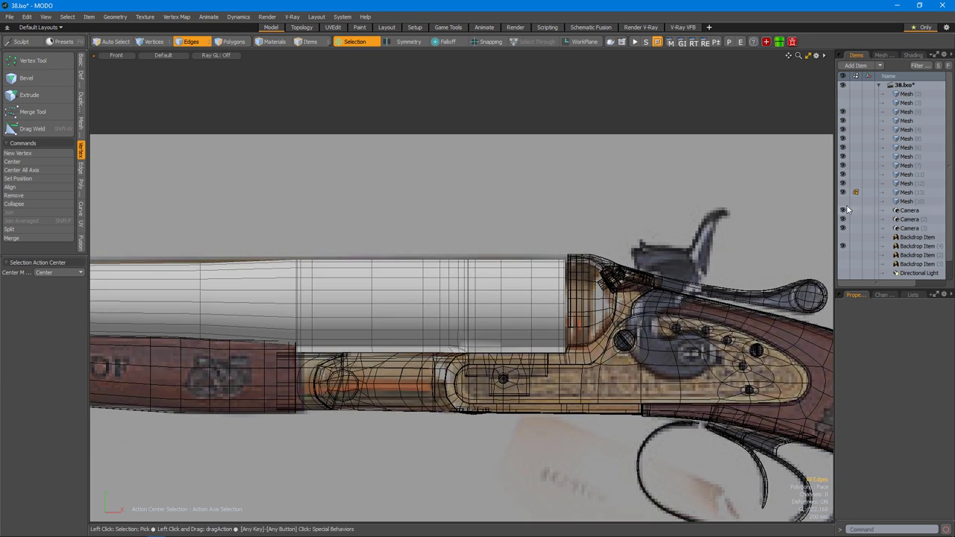
Hide Backdrop Item (4) and bring up the barrel mesh in perspective with polygon selection to reveal the open underside.
alt+drag(571, 273, 612, 286)
click(613, 287)
click(543, 298)
alt+drag(543, 298, 363, 299)
key(3)
alt+drag(618, 300, 478, 355)
click(637, 355)
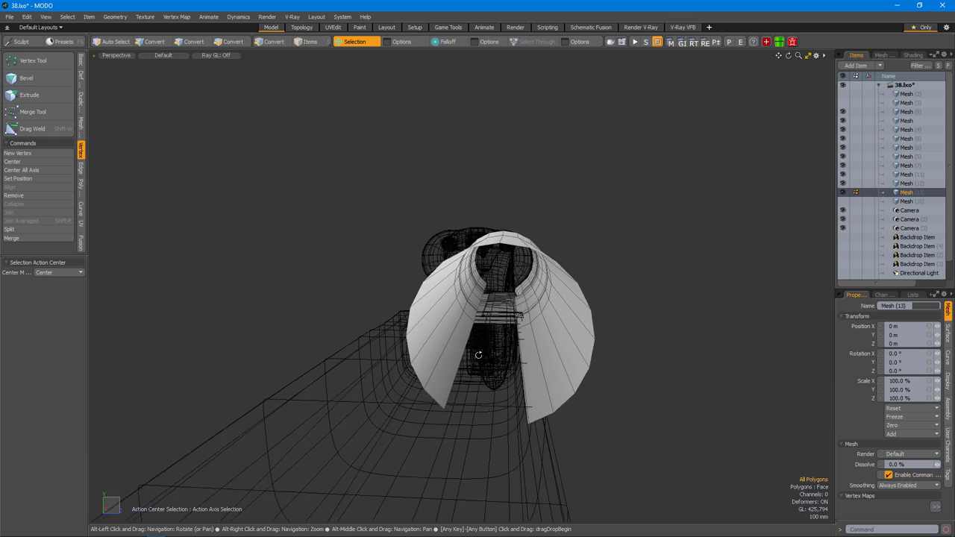
Isolate the two front polygon bands of the tapered barrel section and change to edge selection.
alt+drag(520, 315, 508, 372)
alt+drag(507, 372, 563, 338)
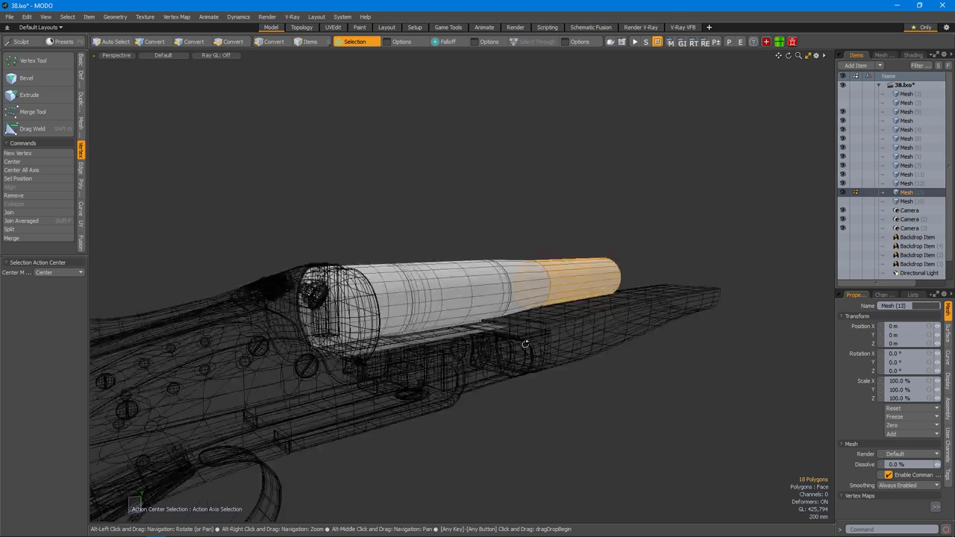
mouse_move(581, 344)
alt+mouse_down()
mouse_move(479, 340)
mouse_move(481, 358)
mouse_move(479, 348)
mouse_move(591, 349)
alt+mouse_up()
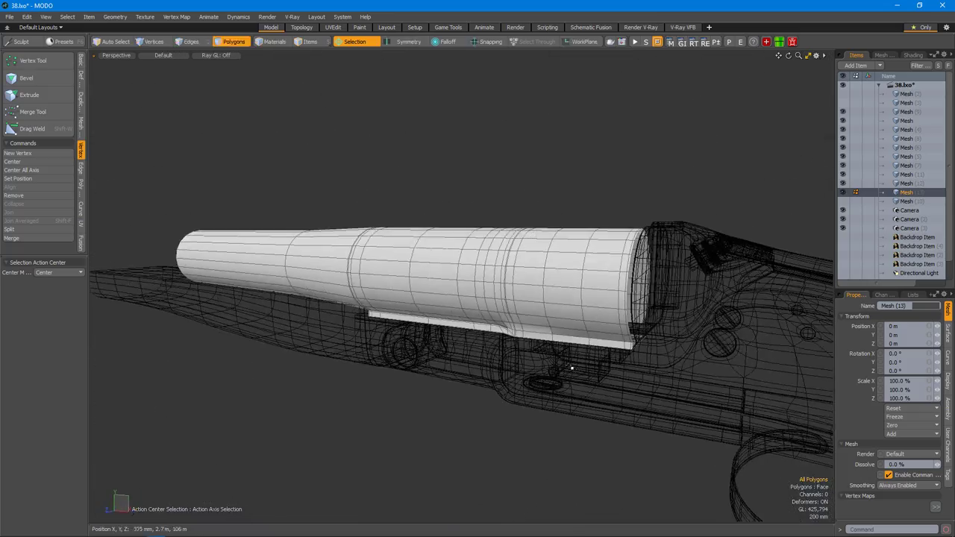
alt+drag(435, 358, 557, 353)
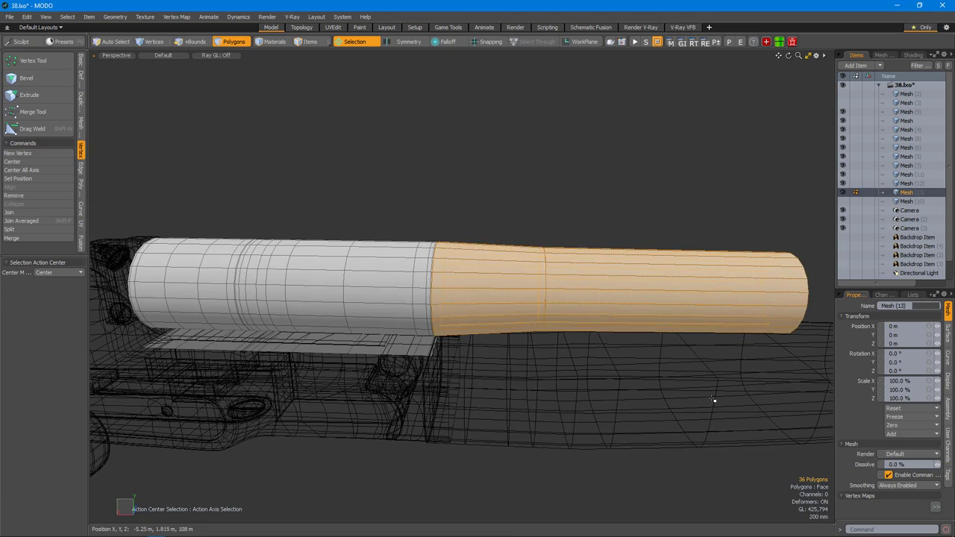
key(Delete)
alt+drag(393, 380, 494, 319)
key(ctrl+z)
key(2)
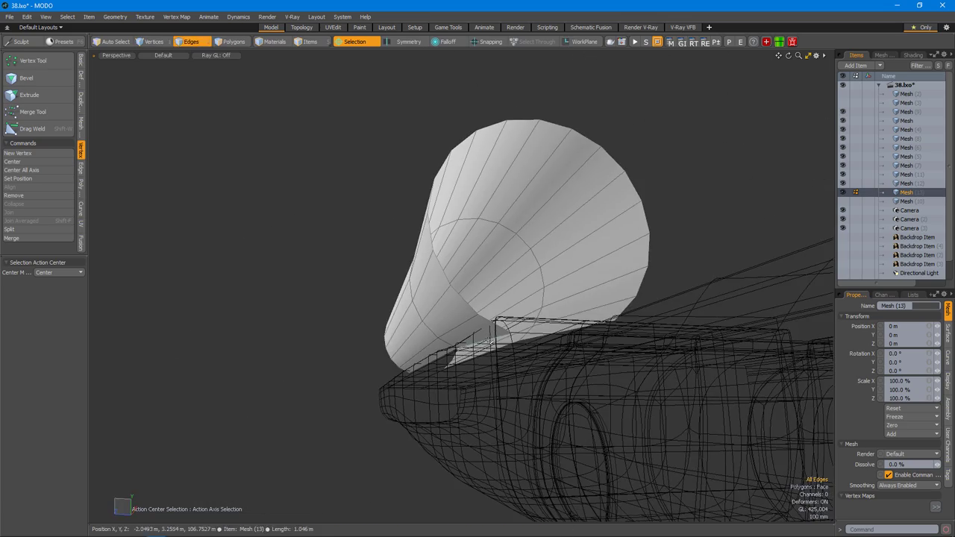
Close the gap along the isolated section's underside with polygons and round its three edge loops into full circles.
alt+drag(515, 373, 520, 337)
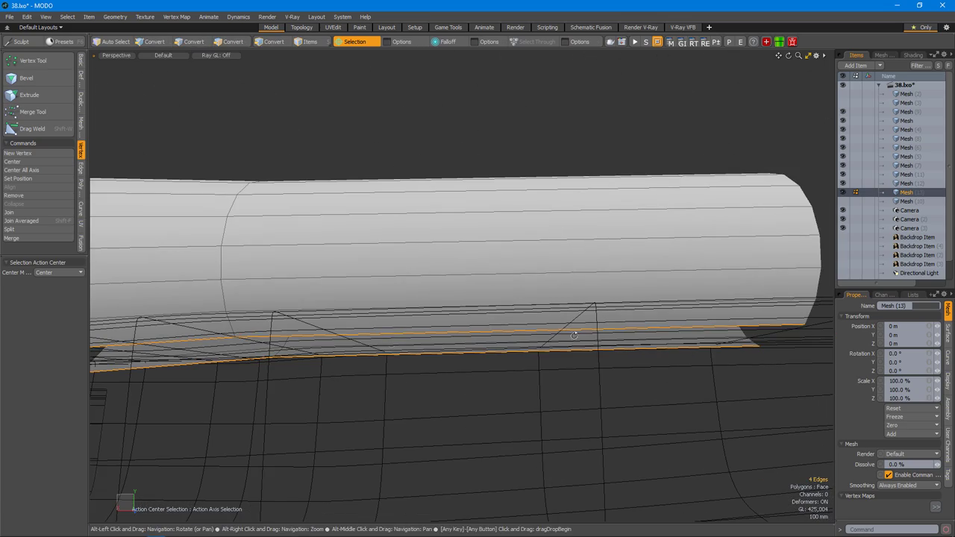
alt+drag(567, 382, 419, 241)
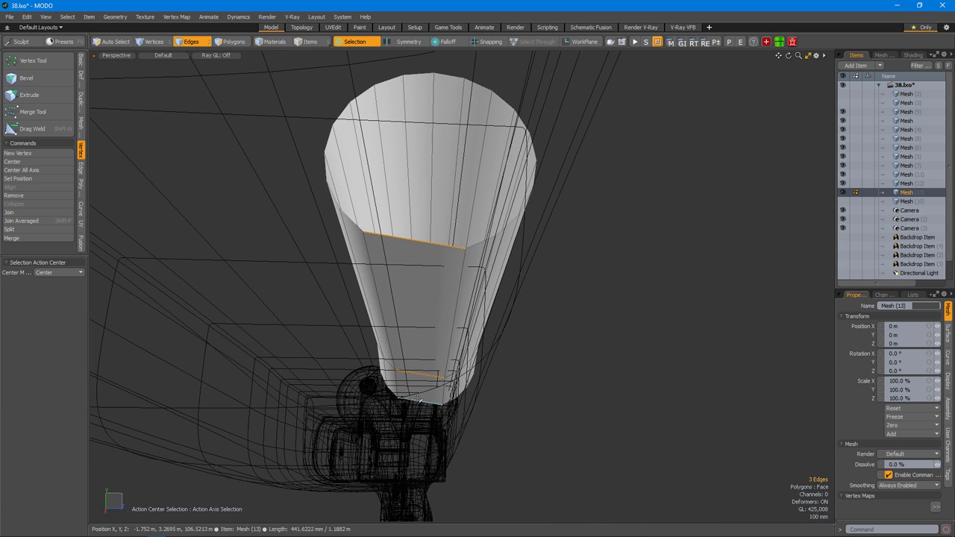
alt+drag(402, 358, 521, 296)
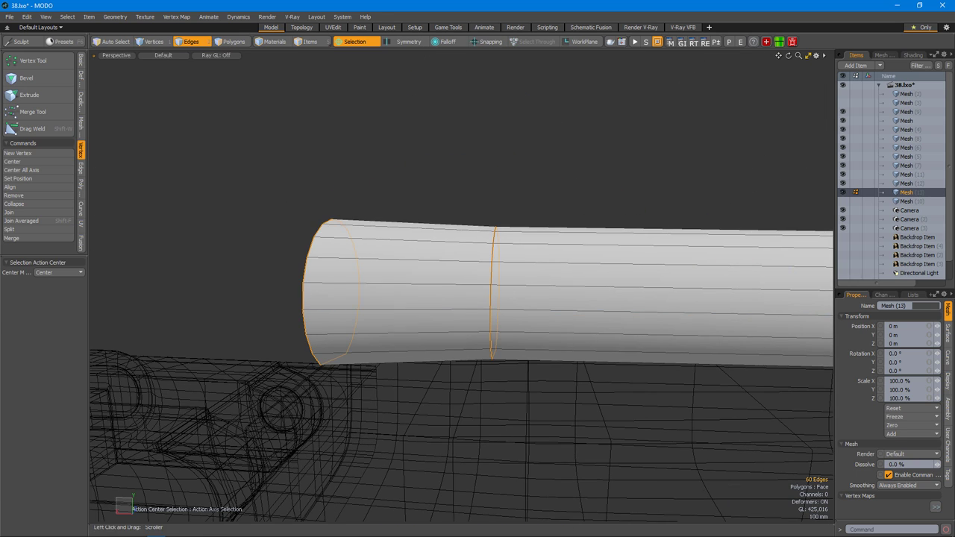
alt+drag(507, 364, 612, 360)
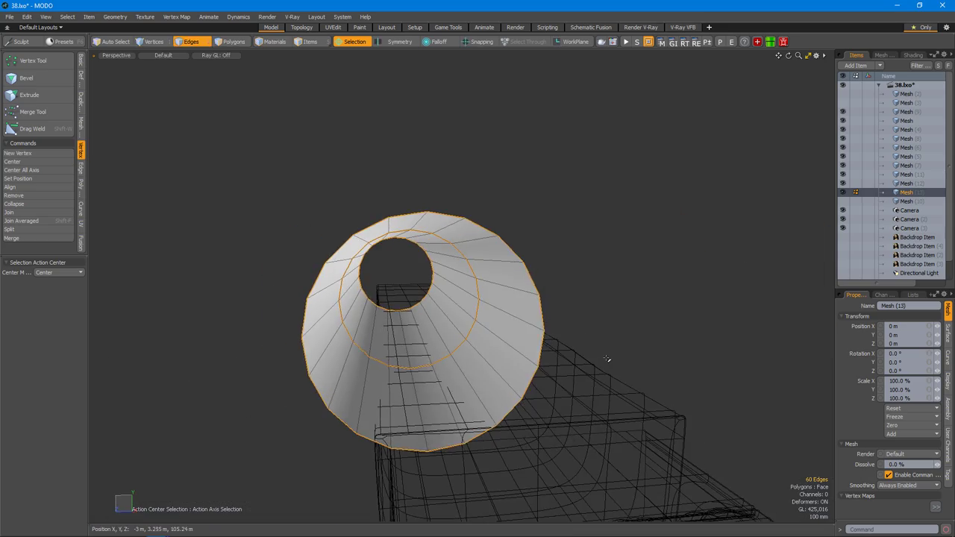
alt+drag(687, 381, 442, 362)
Bring back the rest of the barrel and merge the joint loop's overlapping vertices at a 1 mm distance.
double_click(474, 295)
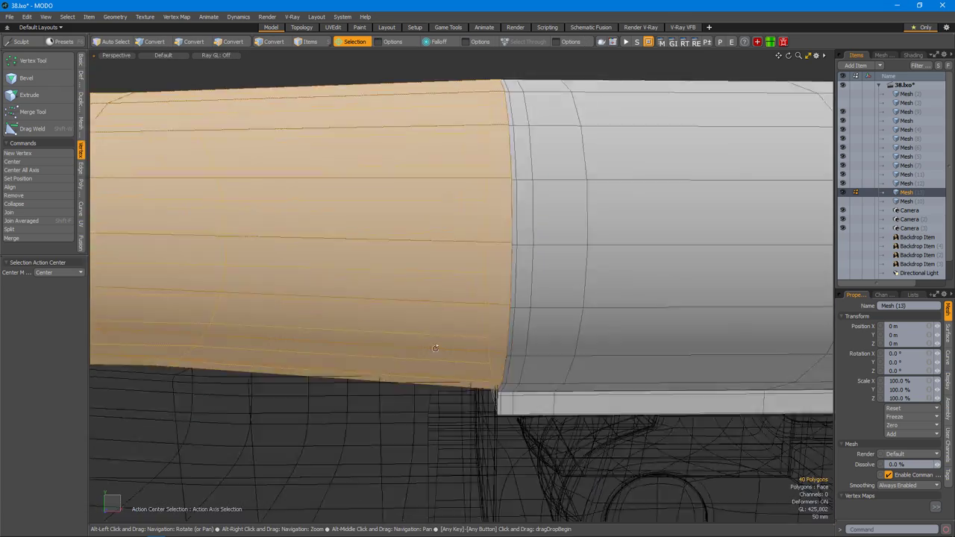
alt+drag(430, 329, 488, 406)
key(2)
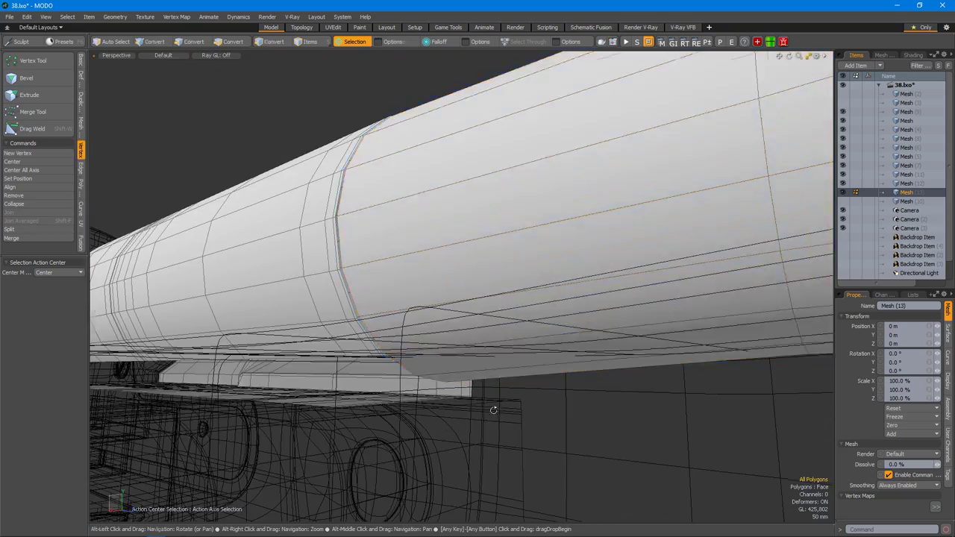
scroll(392, 366, up, 5)
click(395, 337)
alt+drag(397, 338, 459, 370)
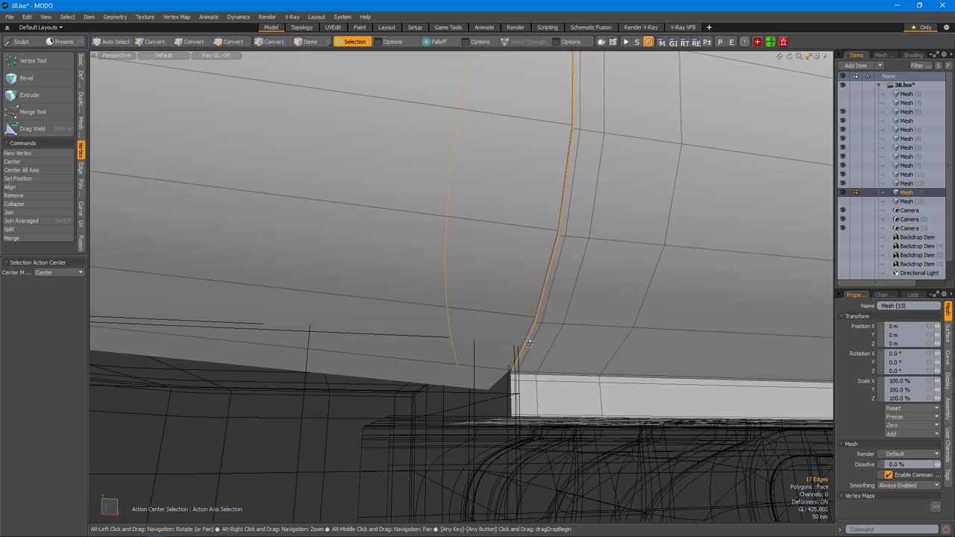
alt+drag(538, 308, 510, 428)
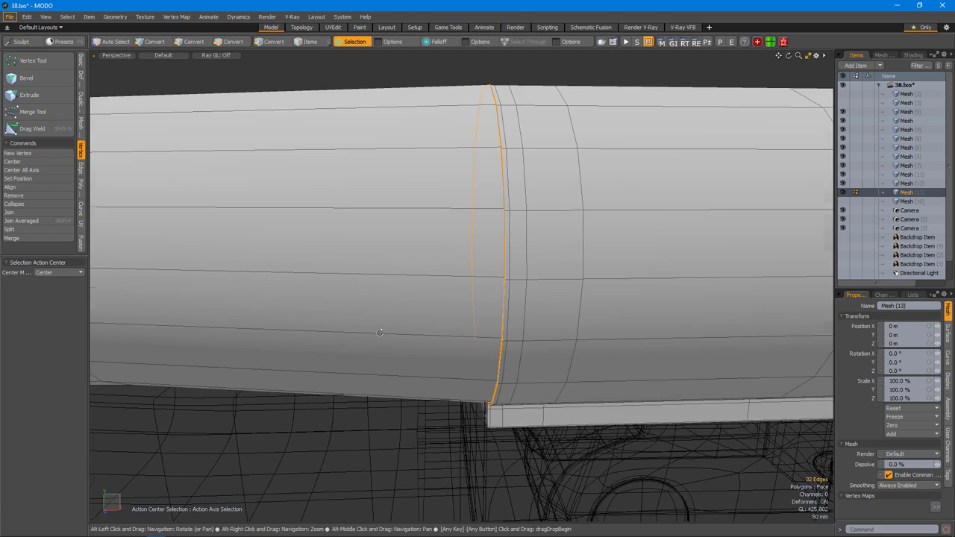
alt+drag(436, 371, 373, 317)
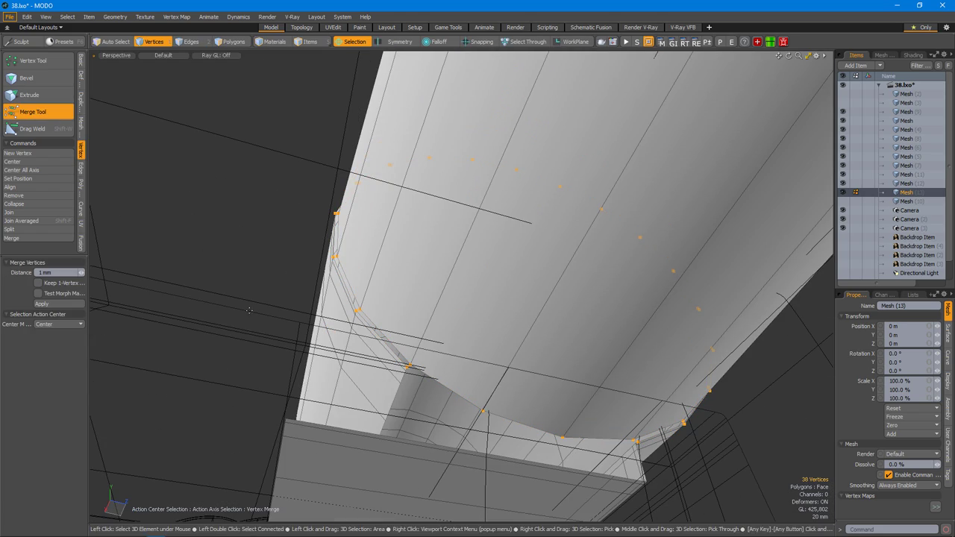
Edge extend the three open bottom edges at the joint with a 55 mm Y offset to form the block's front wall.
alt+drag(477, 358, 419, 280)
shift+click(422, 280)
alt+drag(610, 375, 484, 344)
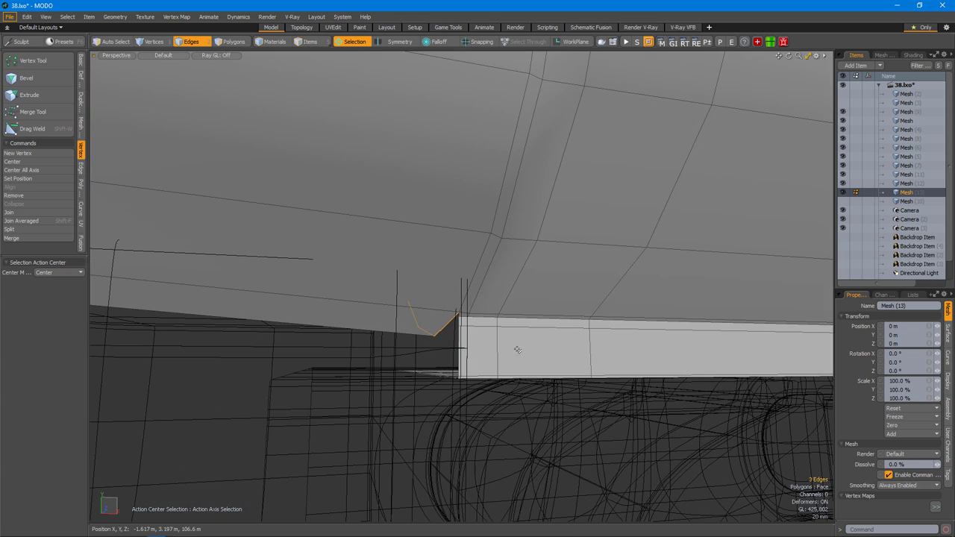
key(shift+x)
key(shift+a)
Flatten the extended edges using the Element action center and line them up with the underside of the block.
key(ctrl+alt+a)
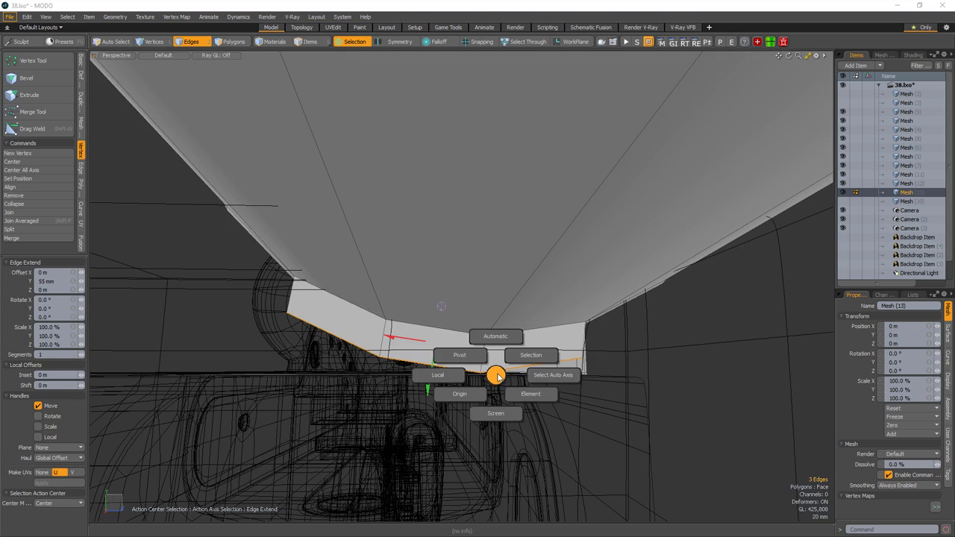
click(530, 395)
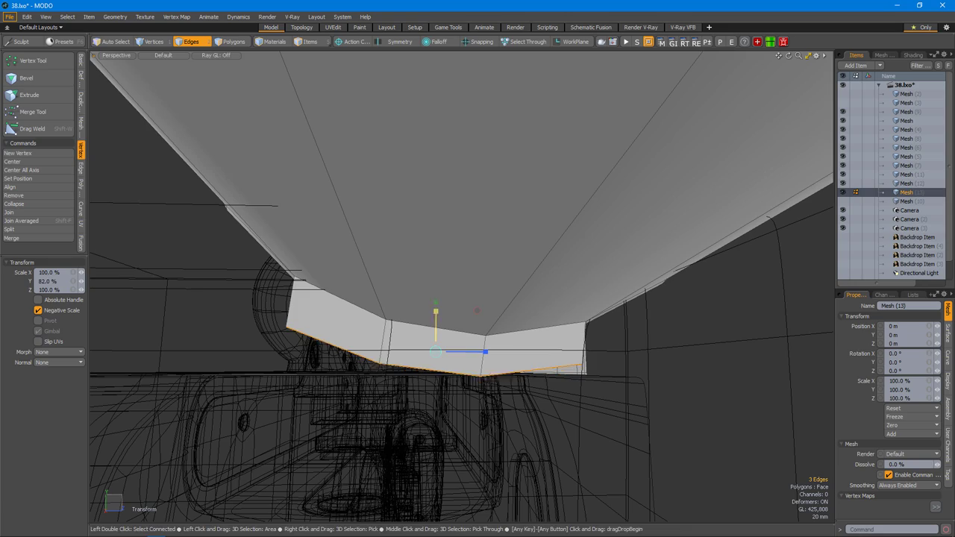
mouse_move(441, 351)
alt+mouse_down()
mouse_move(451, 375)
mouse_move(399, 343)
mouse_move(430, 366)
alt+mouse_up()
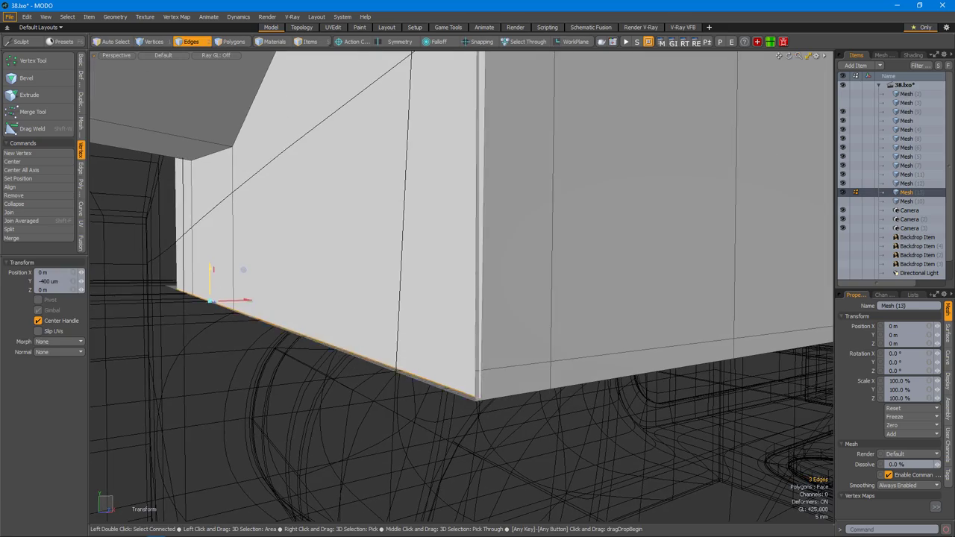
alt+drag(279, 329, 505, 291)
Join the new front wall's lower vertices to the block's underside with connecting edges.
key(1)
key(alt+c)
click(486, 227)
alt+drag(486, 228, 499, 313)
alt+drag(389, 309, 533, 246)
key(alt+c)
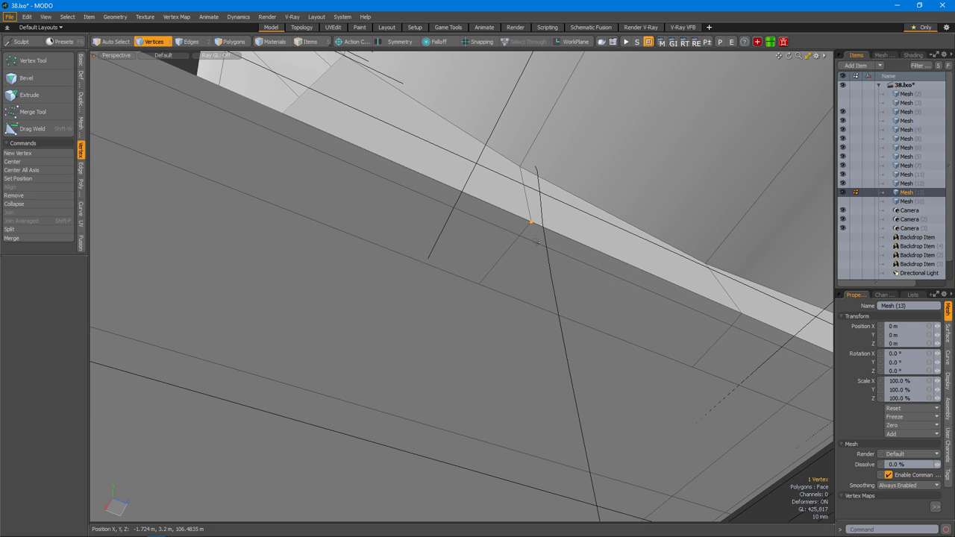
Finish the underside connections and slice a supporting edge loop through the front wall just below the barrel.
mouse_move(532, 254)
alt+mouse_down()
mouse_move(447, 238)
mouse_move(400, 248)
mouse_move(411, 288)
mouse_move(405, 313)
mouse_move(542, 254)
alt+mouse_up()
key(alt+c)
click(415, 272)
alt+drag(595, 320, 461, 314)
key(alt+c)
alt+drag(705, 301, 681, 327)
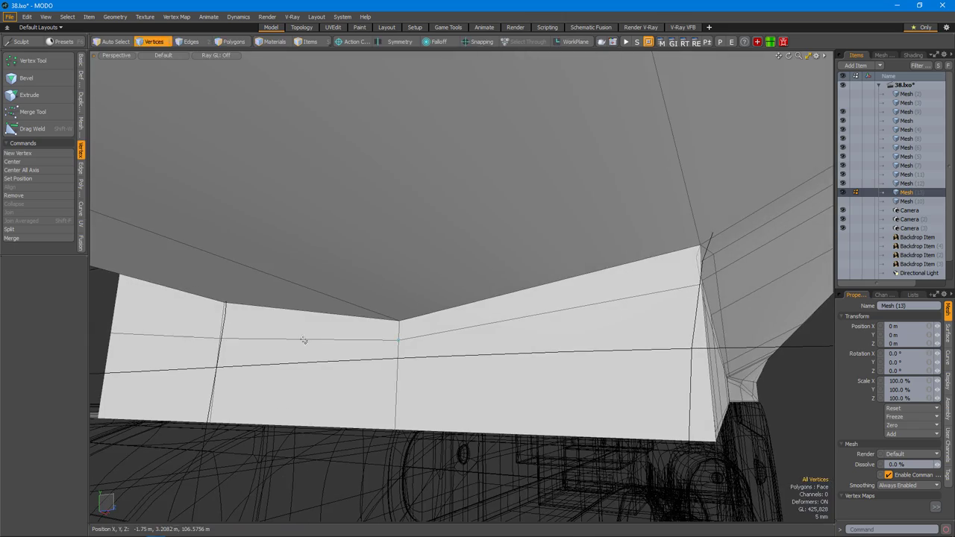
Loop slice the tapered polygon band ahead of the block joint with one cut at 10%.
alt+drag(357, 321, 418, 319)
alt+drag(562, 273, 520, 294)
alt+drag(611, 306, 514, 254)
key(3)
key(bracketright)
key(alt+c)
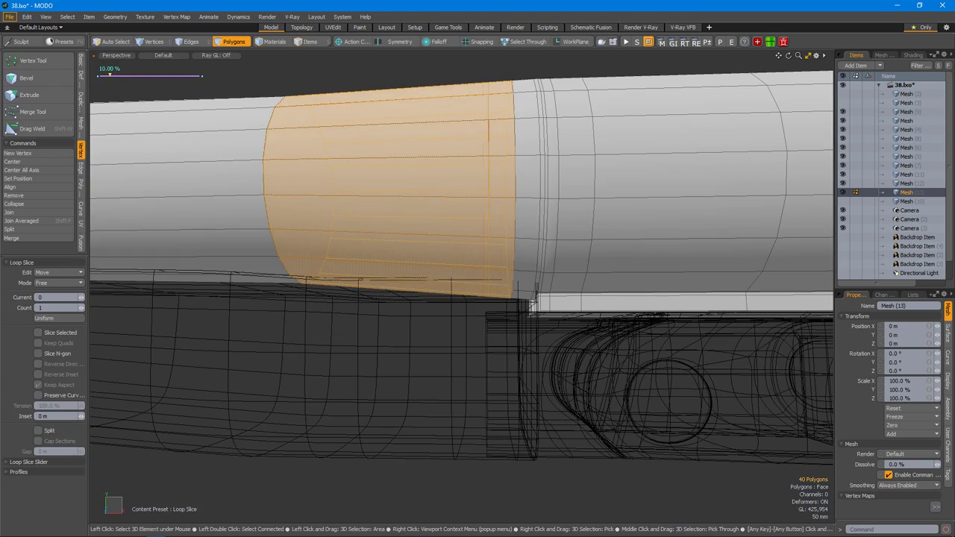
Loop slice the block's front wall close to its lower edge and check the resulting corner edges.
alt+drag(487, 348, 335, 299)
key(3)
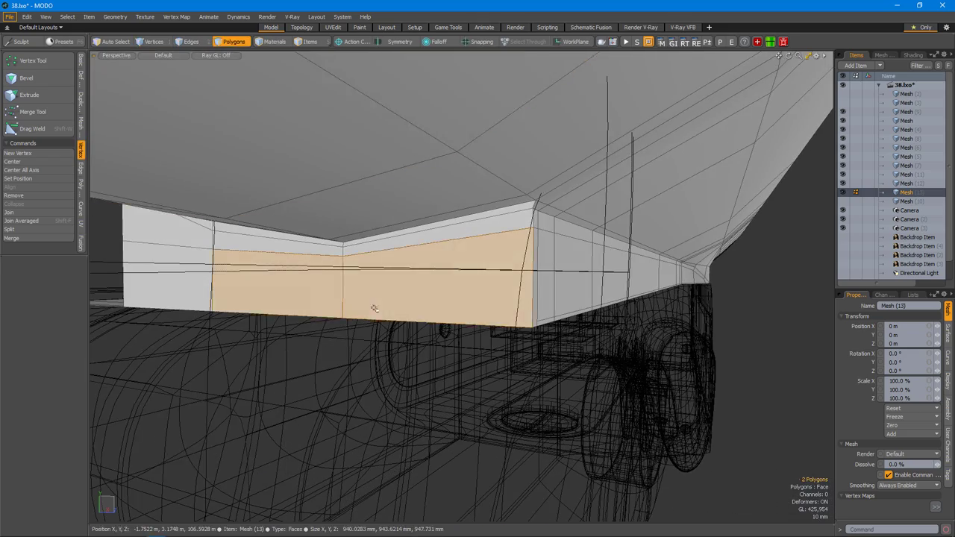
key(alt+c)
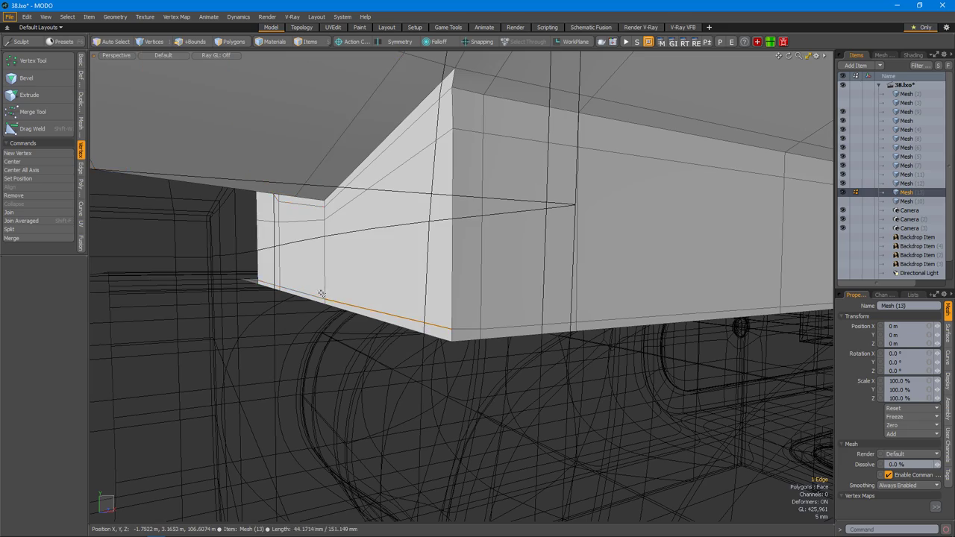
alt+drag(478, 336, 467, 307)
click(419, 340)
alt+drag(419, 339, 529, 312)
Hide the fore-end mesh, Mesh (12), and show the barrel in the Top view.
double_click(518, 256)
key(ctrl+space)
click(529, 271)
alt+drag(528, 271, 547, 259)
alt+right_drag(547, 259, 471, 277)
alt+drag(470, 276, 499, 256)
key(1)
scroll(499, 257, up, 2)
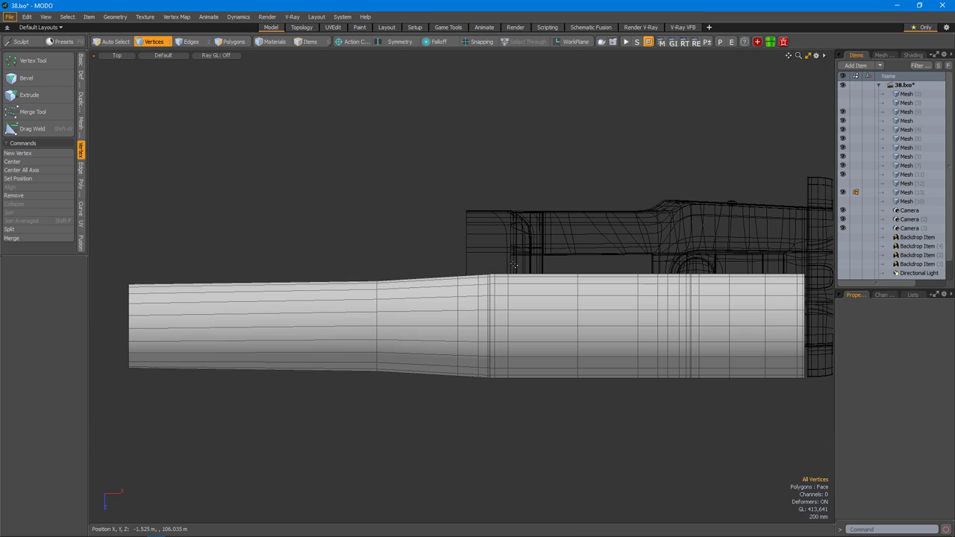
scroll(498, 266, up, 2)
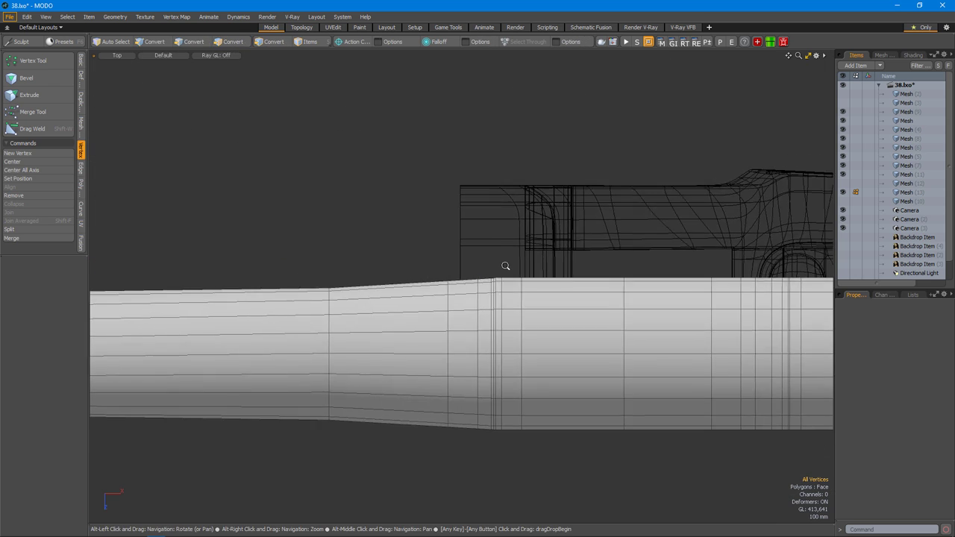
key(3)
scroll(505, 267, down, 3)
double_click(513, 282)
key(Delete)
key(ctrl+z)
Select all connected polygons of the barrel and convert the mesh to subdivision surfaces.
click(497, 256)
mouse_move(496, 256)
alt+shift+mouse_down()
mouse_move(533, 262)
mouse_move(482, 262)
alt+shift+mouse_up()
double_click(530, 303)
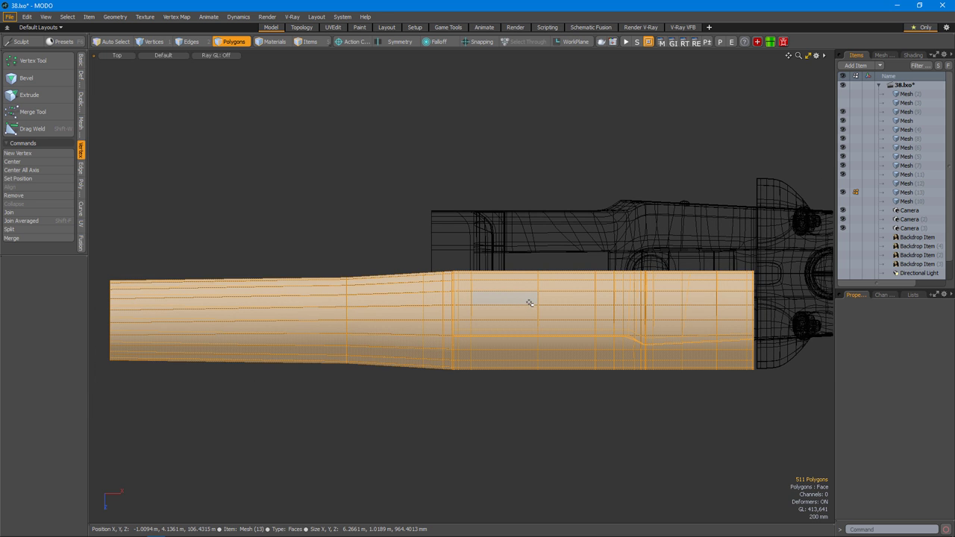
click(549, 287)
alt+drag(512, 234, 560, 315)
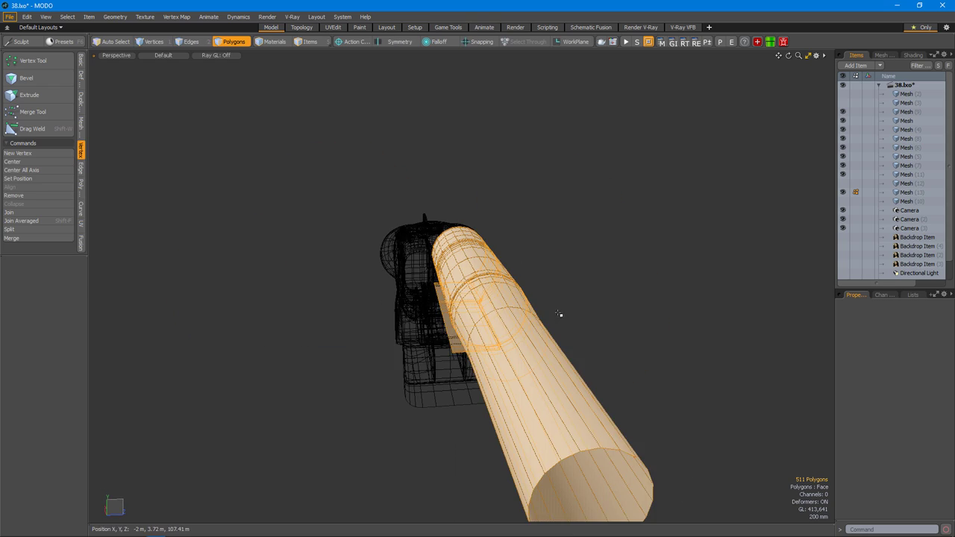
key(ctrl+shift+a)
alt+drag(425, 343, 433, 402)
click(493, 339)
key(ctrl+z)
Shift the edge loop at the narrow end of the taper toward the muzzle in the Top view.
double_click(468, 275)
key(y)
key(ctrl+space)
click(506, 280)
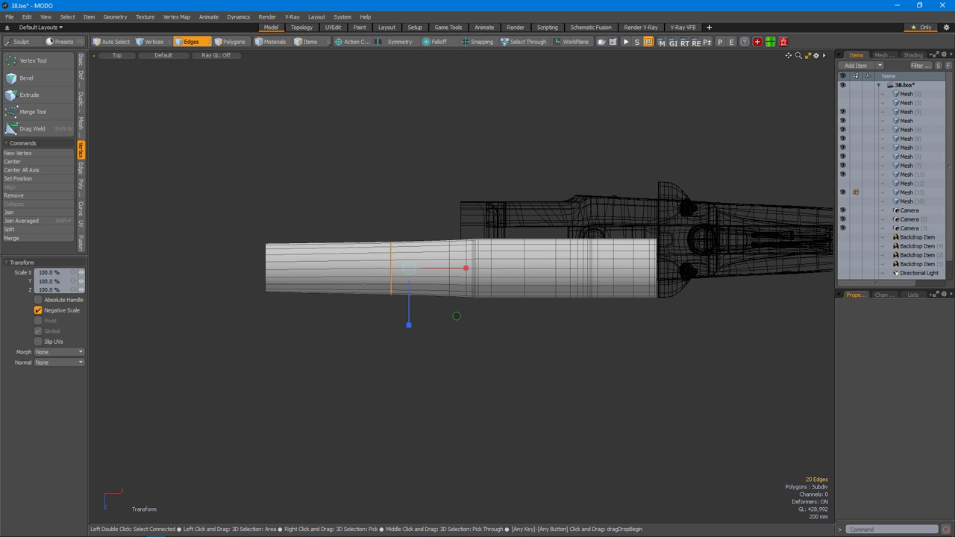
Return to the perspective view and set the action center to Element for edge editing.
key(ctrl+space)
click(603, 222)
alt+drag(603, 222, 531, 243)
key(2)
key(alt+a)
click(575, 291)
Examine the barrel, its underside block and its open rear end from several angles.
alt+drag(499, 290, 527, 330)
alt+drag(477, 355, 556, 305)
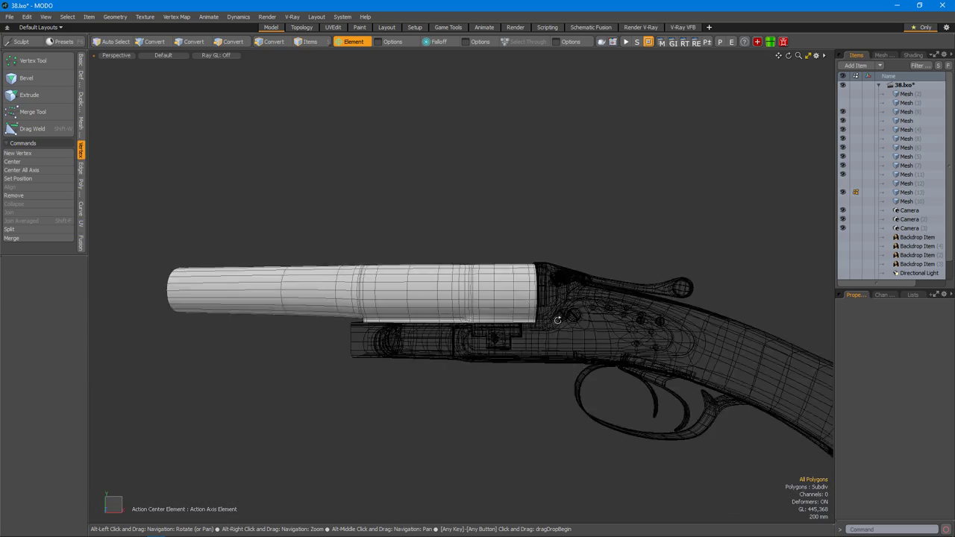
alt+drag(567, 344, 487, 354)
alt+drag(589, 310, 681, 304)
alt+drag(710, 274, 652, 348)
key(3)
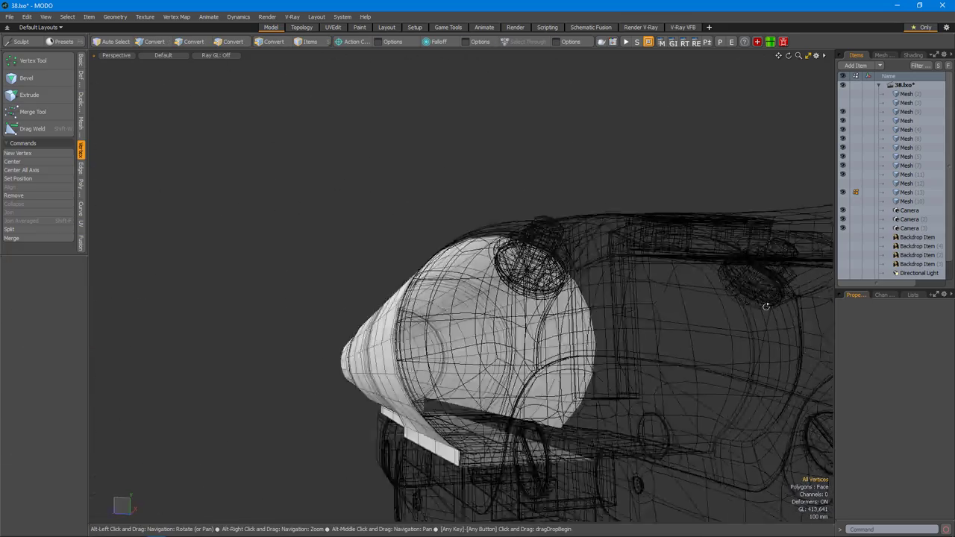
alt+drag(445, 344, 650, 349)
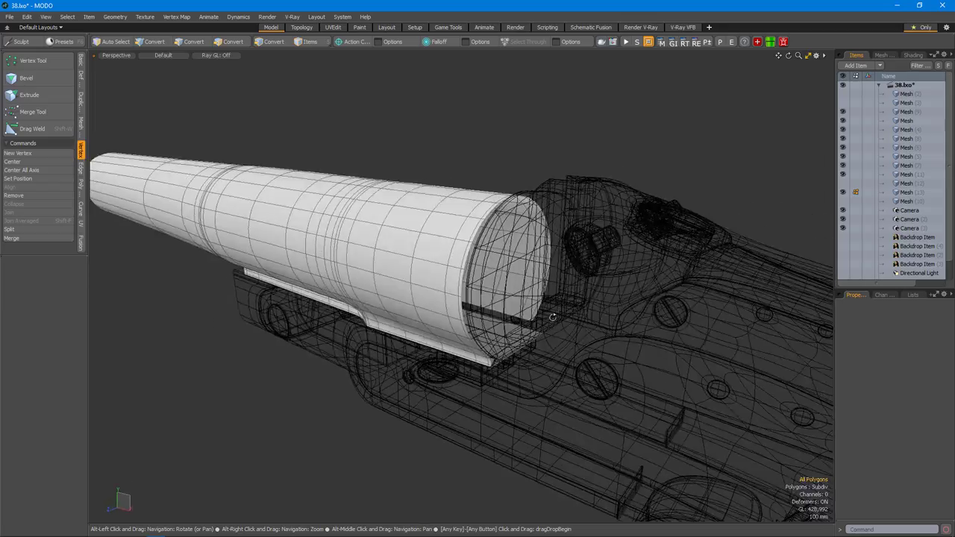
Extend the three rear edges of the barrel's underside block upward by 62 mm.
alt+drag(442, 295, 633, 318)
alt+drag(487, 323, 664, 291)
scroll(573, 310, up, 6)
key(2)
key(z)
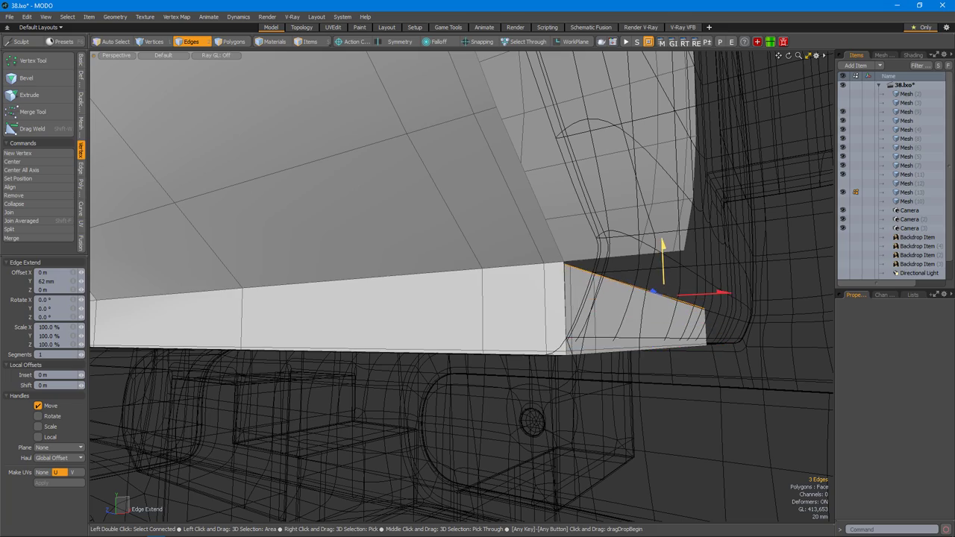
alt+drag(643, 251, 553, 305)
key(space)
alt+right_drag(561, 288, 556, 296)
alt+drag(556, 295, 549, 317)
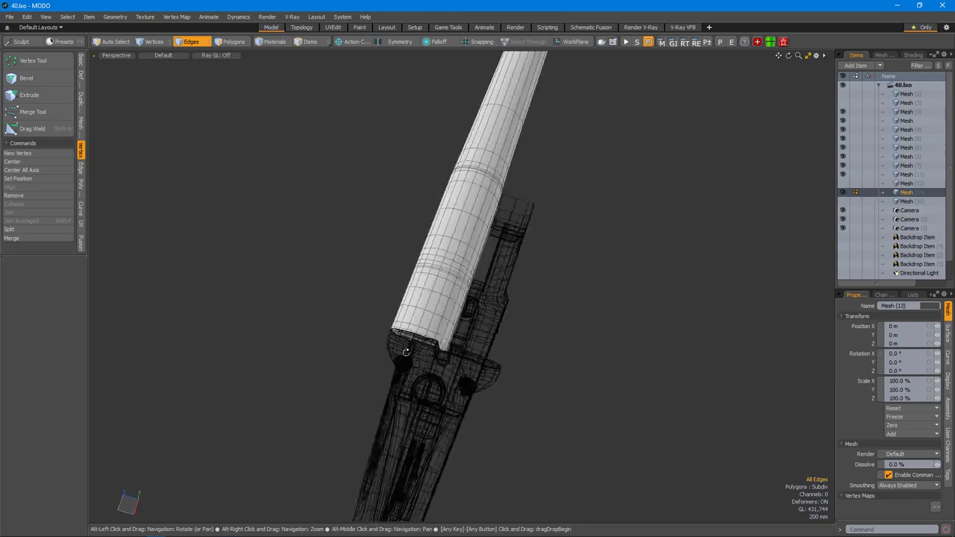
Add edge loops across the selected underside block polygons with Loop Slice, including cuts at 94% and 15.5%.
alt+drag(522, 269, 500, 350)
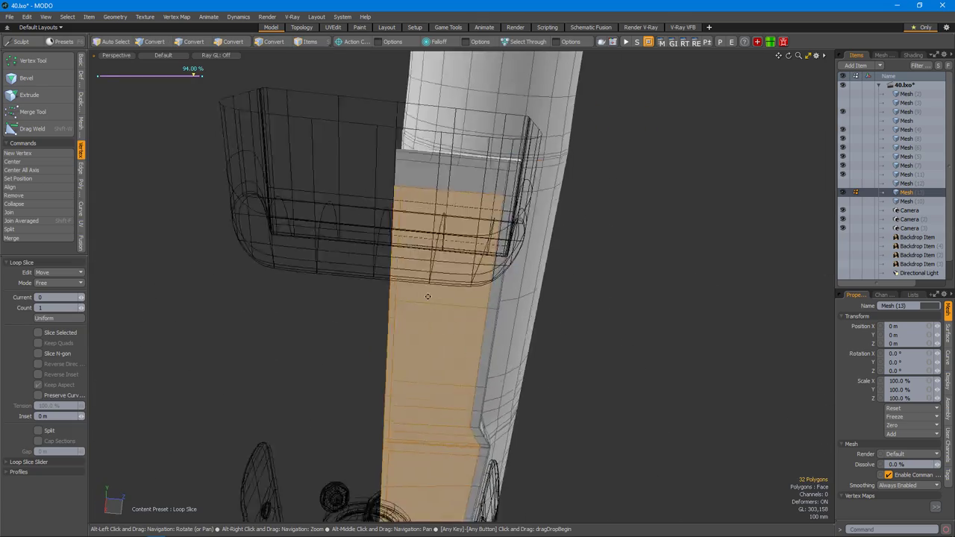
alt+drag(428, 296, 442, 246)
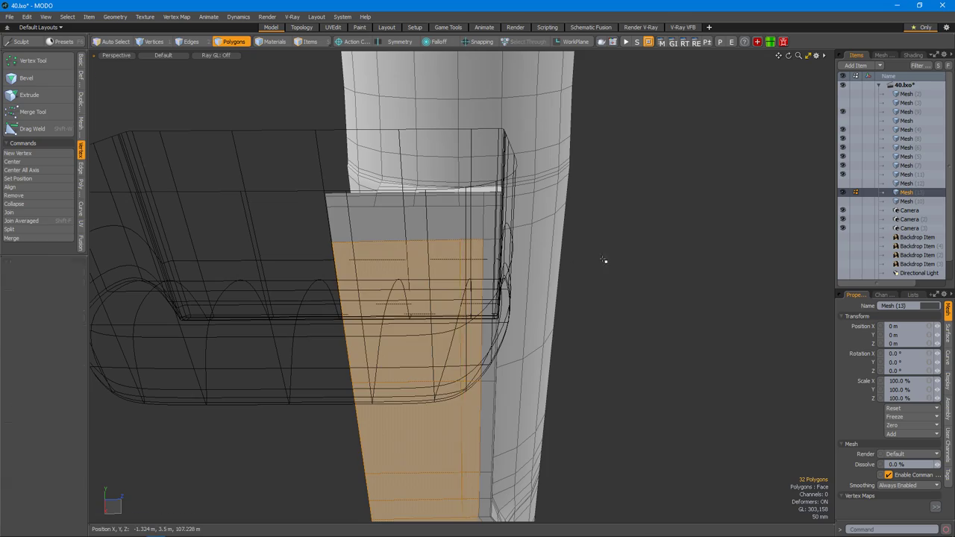
alt+drag(365, 221, 462, 315)
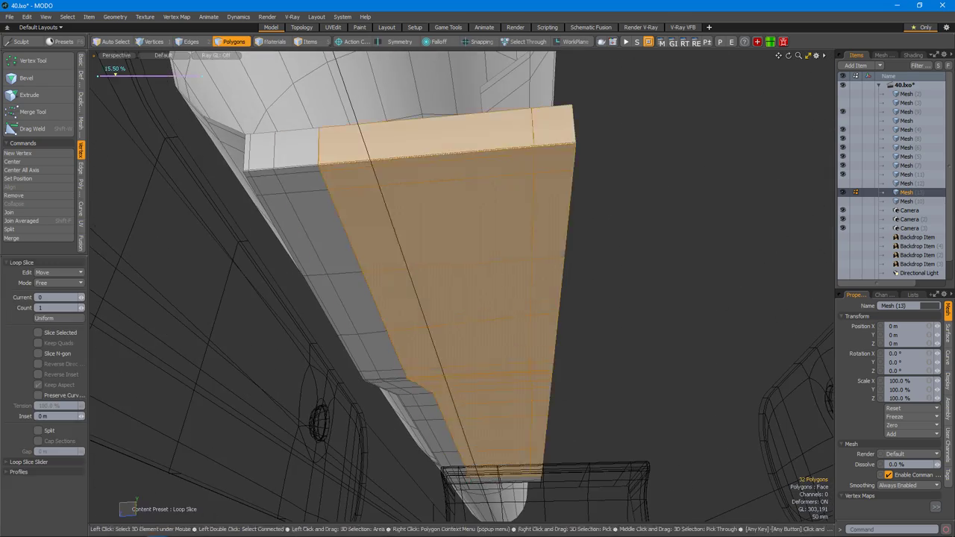
alt+drag(478, 284, 300, 335)
key(alt+c)
Raise the four vertices where the barrel wall meets the block's inner floor by 4 mm in Y.
key(2)
alt+drag(554, 332, 418, 352)
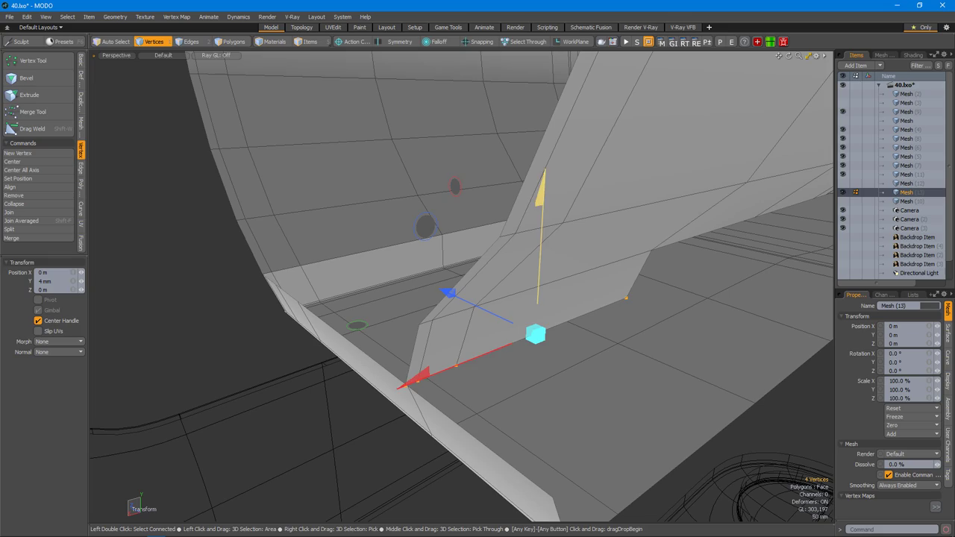
alt+drag(469, 344, 466, 281)
Cap the barrel's open rear end with a polygon and bevel it with a 45 mm inset.
key(p)
key(3)
key(b)
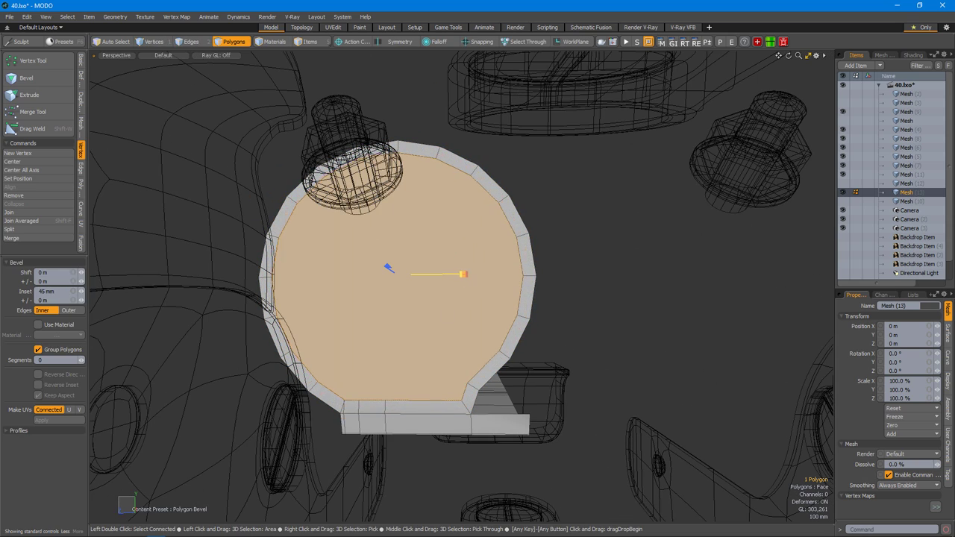
alt+drag(430, 324, 483, 288)
Loop slice the barrel near its rear end and select the polygon to edit there.
key(alt+c)
click(436, 310)
key(space)
key(3)
click(484, 288)
Select the edge loop around the bore's rear opening and transform it with the action center set to Selection.
key(2)
double_click(573, 296)
alt+drag(574, 296, 459, 297)
key(y)
key(w)
alt+drag(380, 339, 504, 361)
key(3)
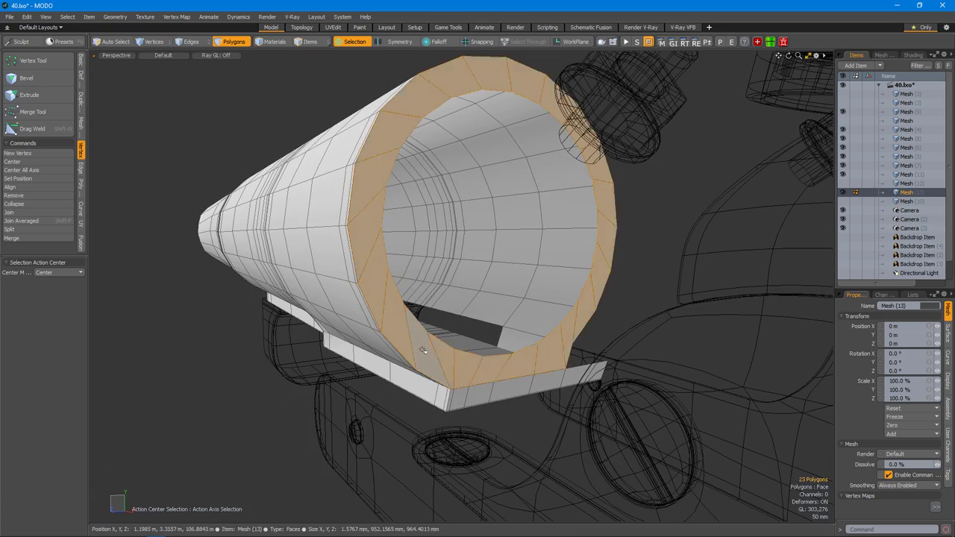
Mirror the barrel to form a second one alongside it and set the action center to Element.
alt+right_drag(419, 352, 505, 371)
alt+drag(396, 324, 409, 308)
click(545, 329)
key(ctrl+a)
key(ctrl+space)
click(614, 264)
key(ctrl+shift+a)
click(456, 321)
key(3)
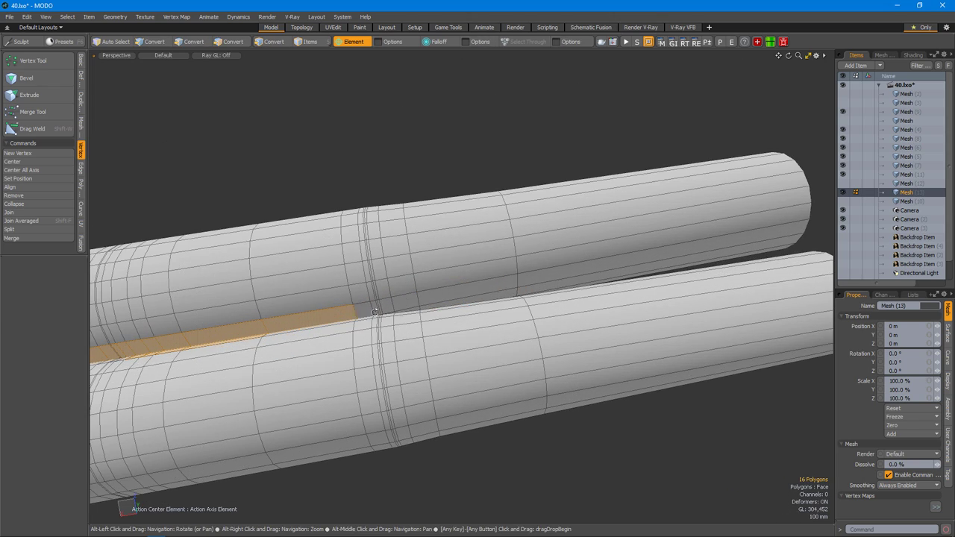
Select the facing polygons along the strip where the two barrels meet, inside and out, and delete them.
alt+drag(544, 308, 558, 292)
scroll(525, 281, up, 5)
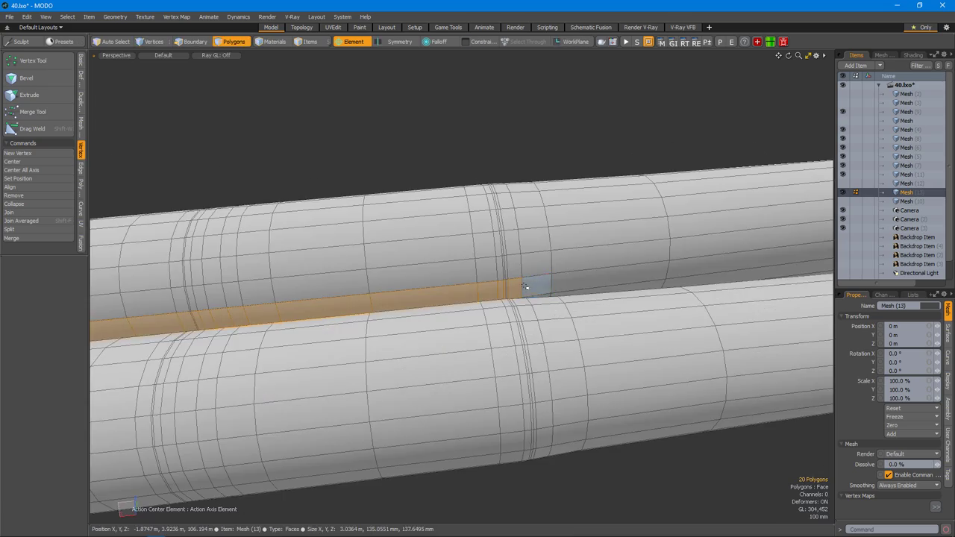
alt+drag(497, 311, 597, 344)
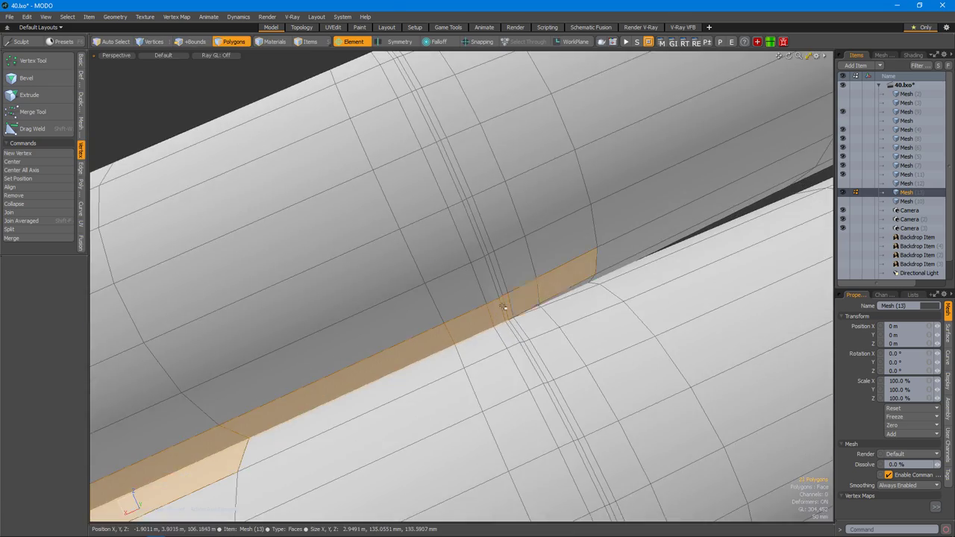
scroll(445, 284, down, 5)
alt+drag(445, 284, 373, 222)
scroll(640, 316, up, 5)
scroll(598, 318, down, 5)
scroll(552, 326, up, 8)
alt+drag(565, 237, 321, 264)
scroll(568, 291, down, 3)
alt+drag(478, 283, 547, 210)
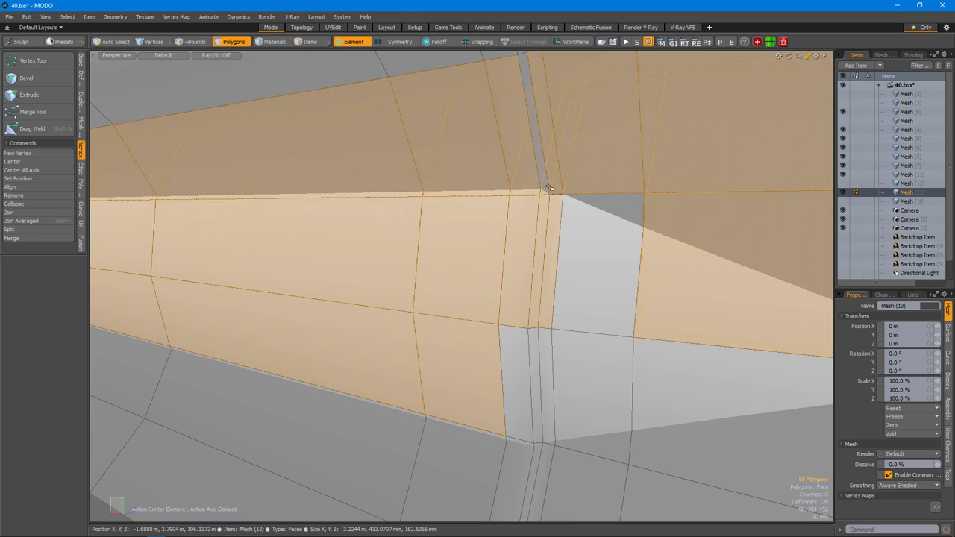
shift+click(581, 349)
alt+drag(581, 348, 603, 349)
alt+drag(561, 274, 379, 177)
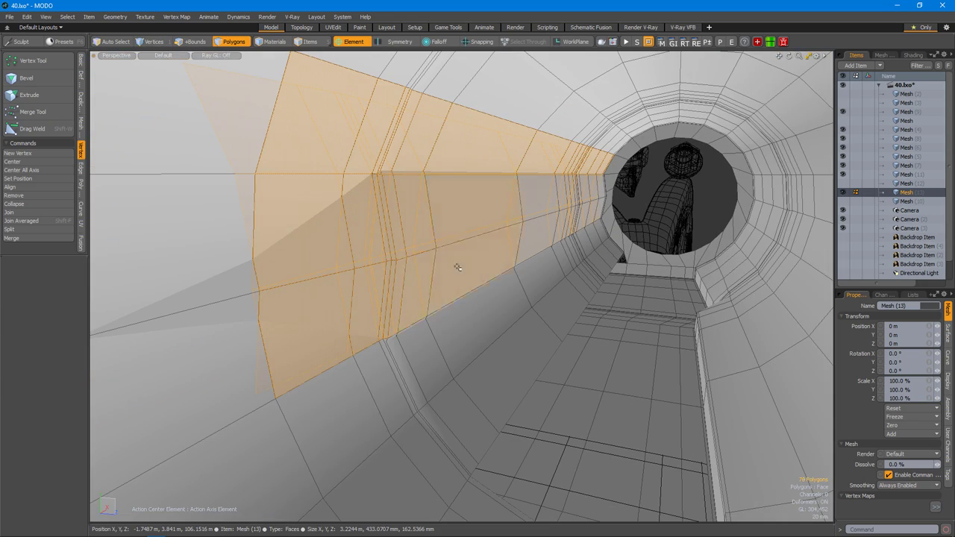
alt+drag(556, 195, 381, 212)
alt+drag(495, 209, 658, 210)
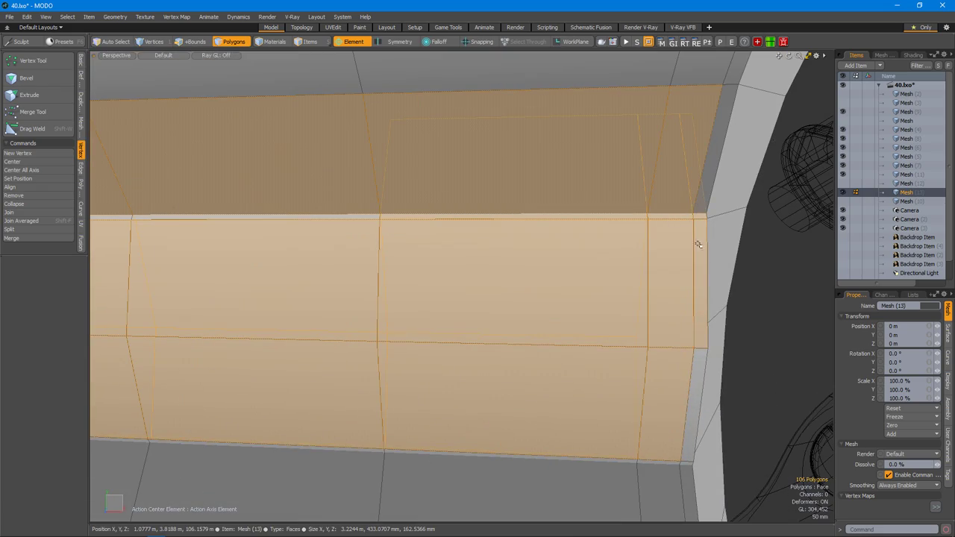
alt+drag(684, 361, 425, 339)
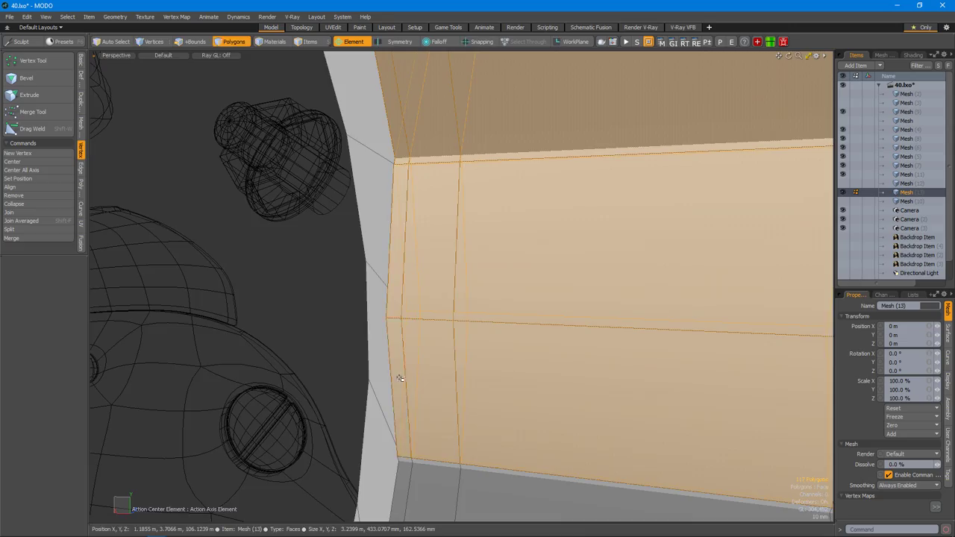
alt+drag(400, 379, 518, 367)
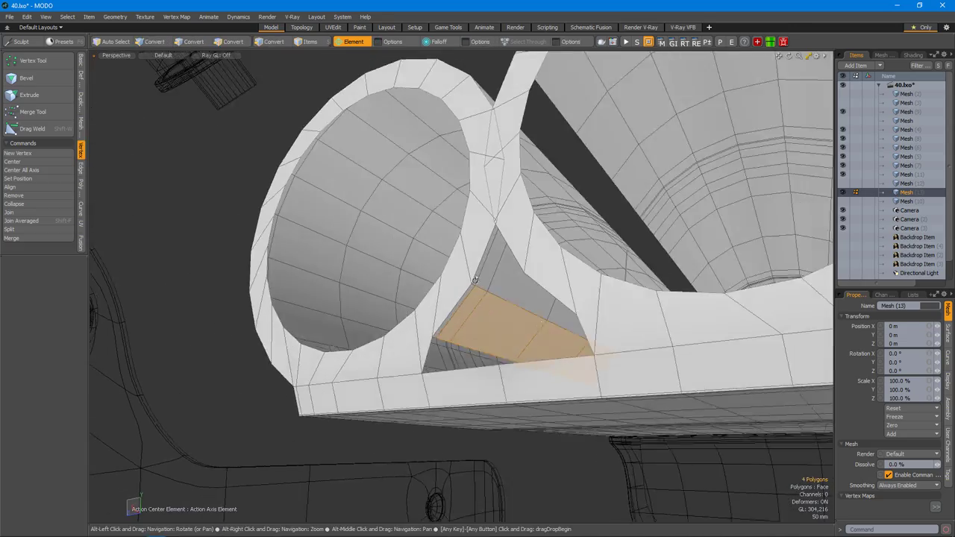
Select the barrel polygons lining the triangular channel between the two barrels above the block and delete them.
alt+right_drag(505, 301, 467, 299)
alt+drag(466, 299, 558, 306)
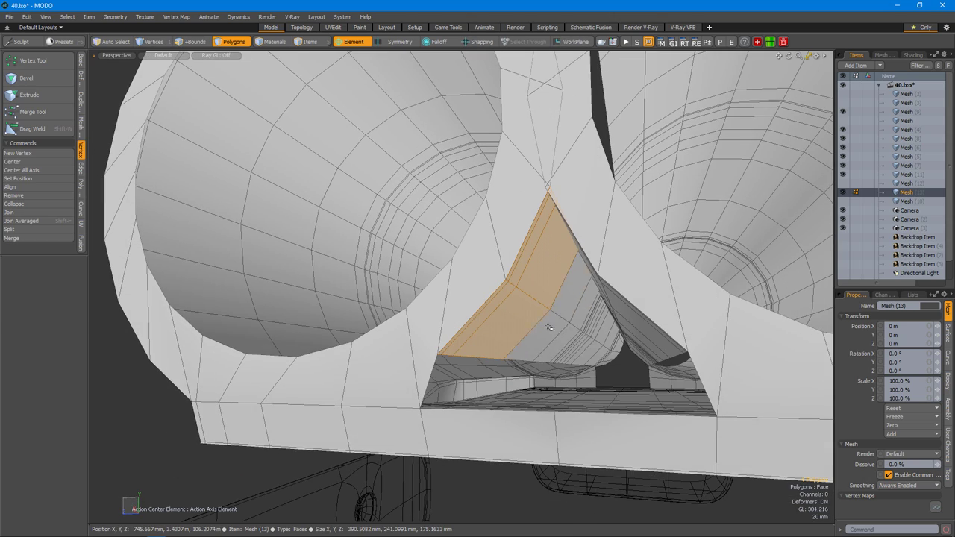
alt+drag(594, 337, 655, 324)
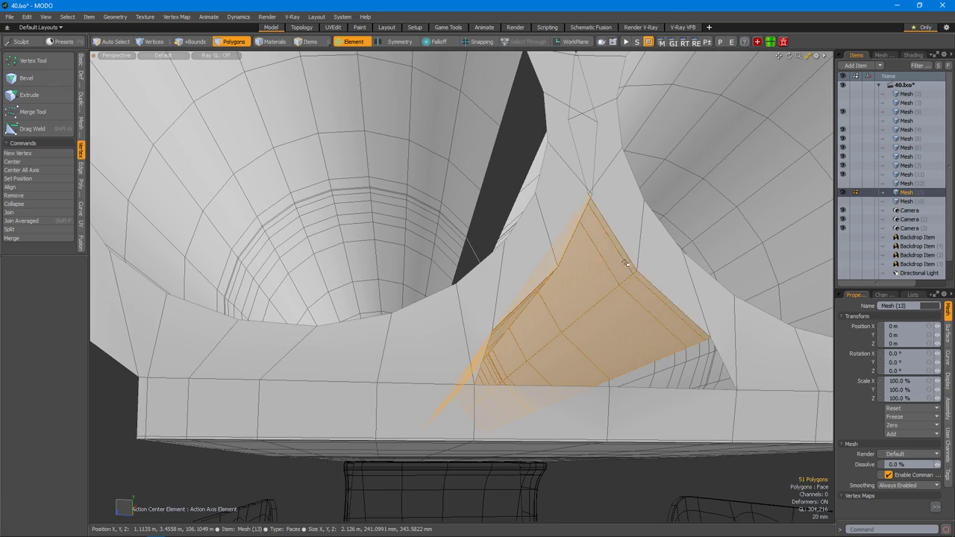
alt+drag(626, 262, 547, 302)
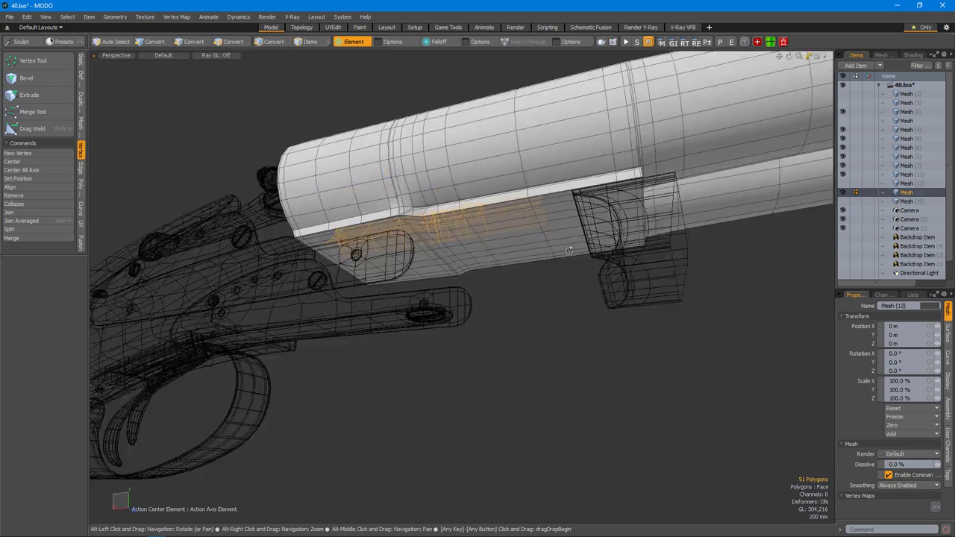
alt+drag(569, 251, 455, 305)
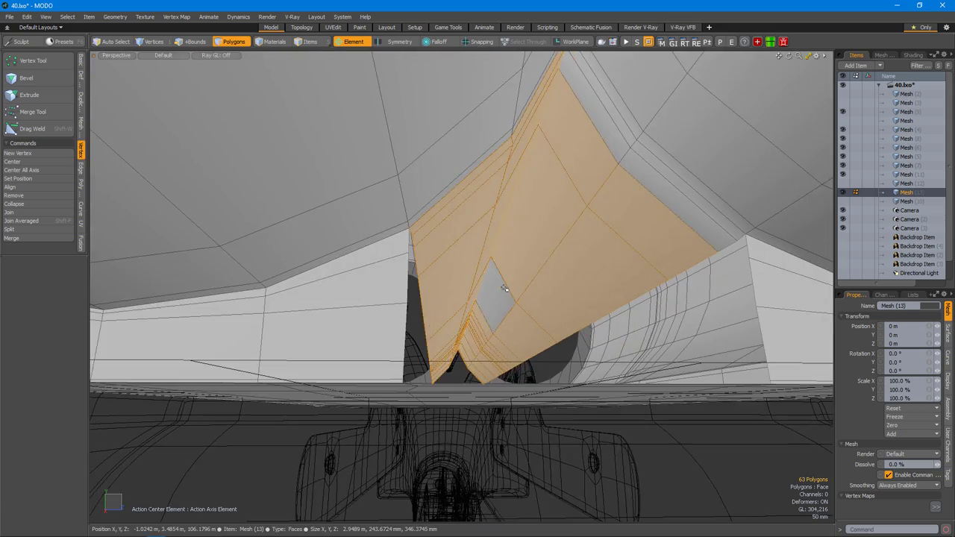
alt+drag(505, 289, 639, 270)
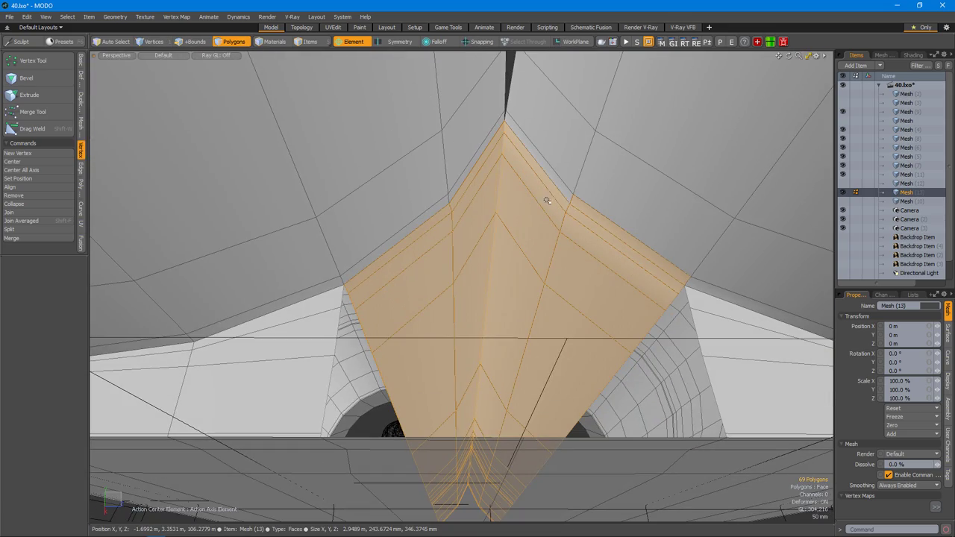
alt+drag(561, 188, 526, 288)
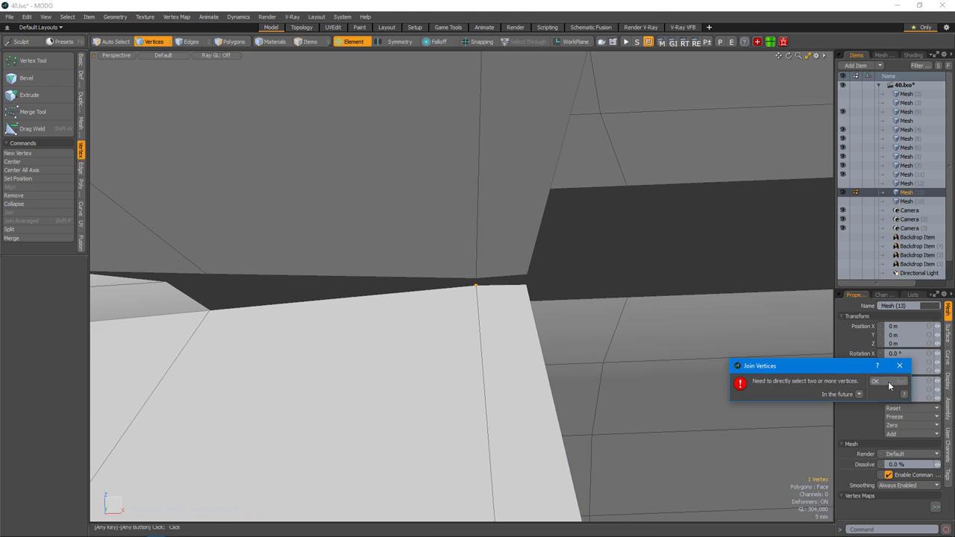
Join the facing vertices across the narrow gap between the barrel halves and scale the edges there.
click(887, 382)
key(2)
alt+drag(607, 267, 393, 289)
key(shift+grave)
click(532, 305)
key(r)
Bridge the facing inner edges at the end of the underside block and loop slice the new polygons near the middle.
alt+drag(394, 247, 414, 298)
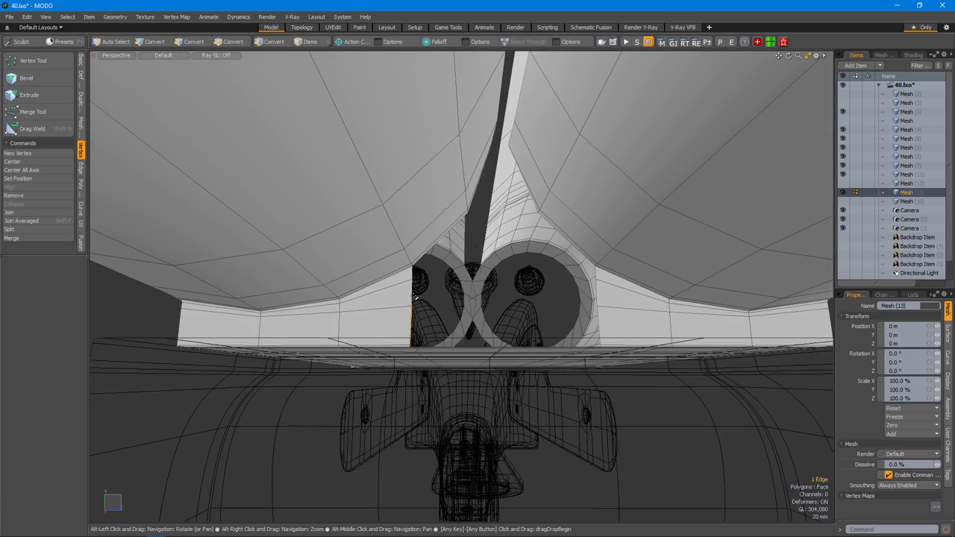
alt+drag(619, 296, 388, 331)
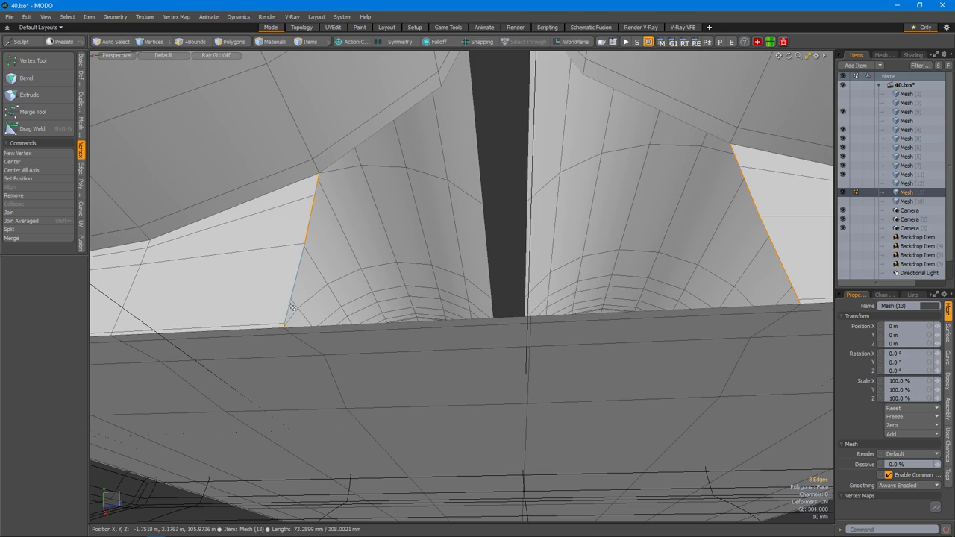
alt+drag(567, 299, 528, 224)
key(3)
alt+drag(544, 298, 570, 247)
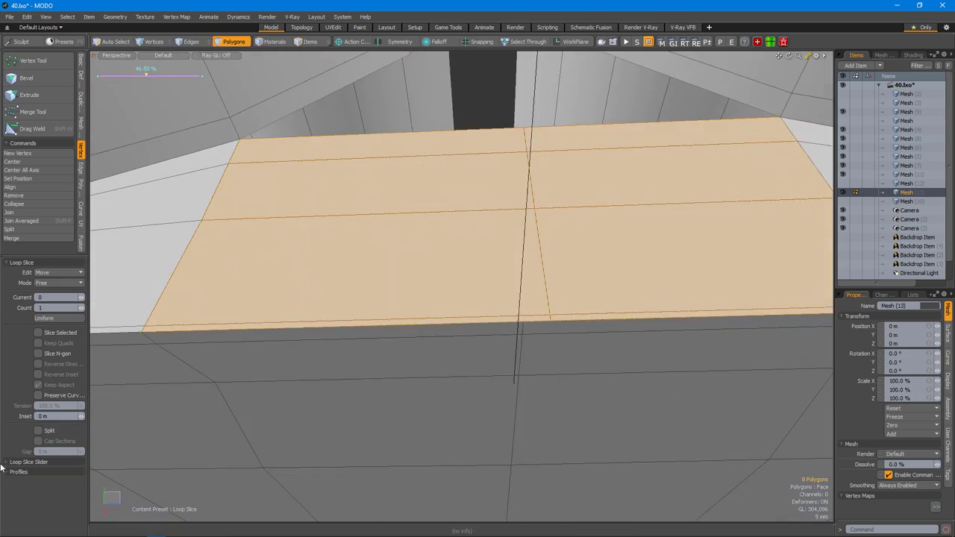
Select the five vertices of the bridge's middle slice and line them up with the adjoining block edge.
key(1)
scroll(522, 306, up, 4)
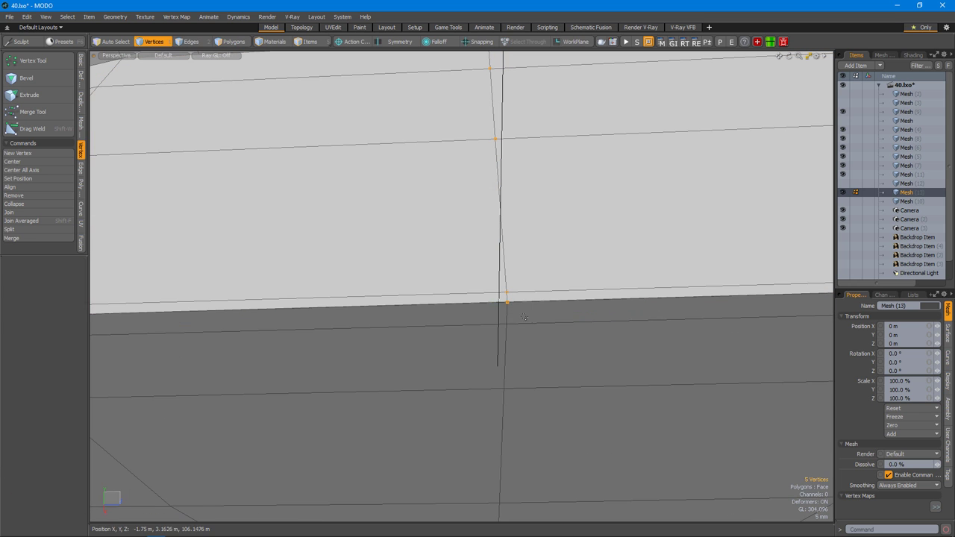
click(874, 381)
alt+drag(462, 343, 440, 357)
Select the matching edge chains of both barrels around the triangular opening above the bridged block.
scroll(358, 379, down, 5)
alt+drag(358, 379, 412, 332)
key(2)
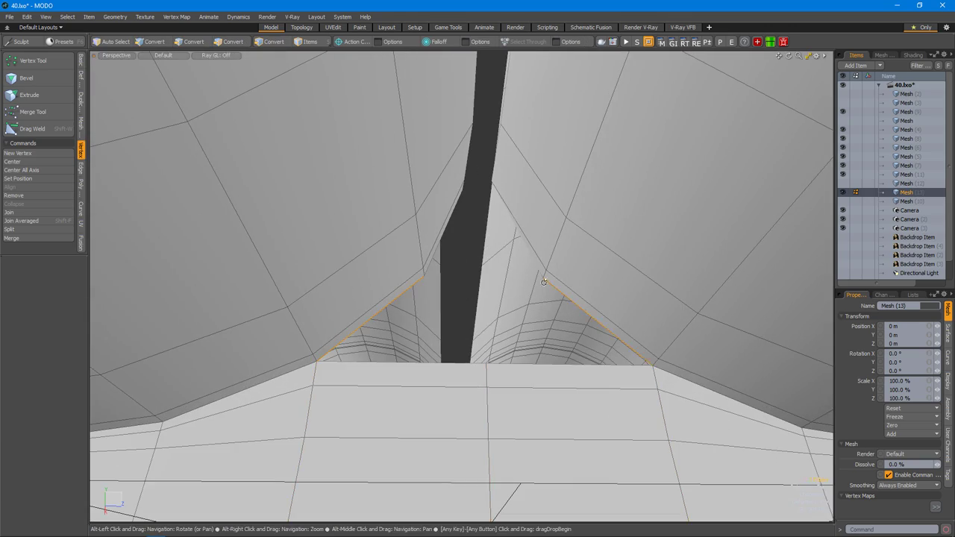
alt+drag(544, 275, 535, 253)
alt+drag(465, 279, 494, 270)
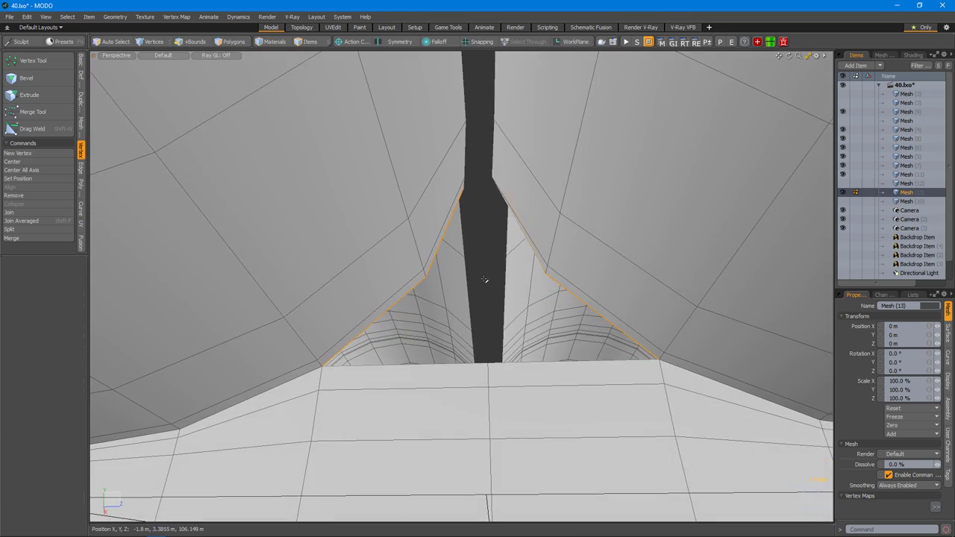
Bridge the selected edges across the open gap beneath the two barrels.
key(shift+b)
scroll(490, 305, up, 10)
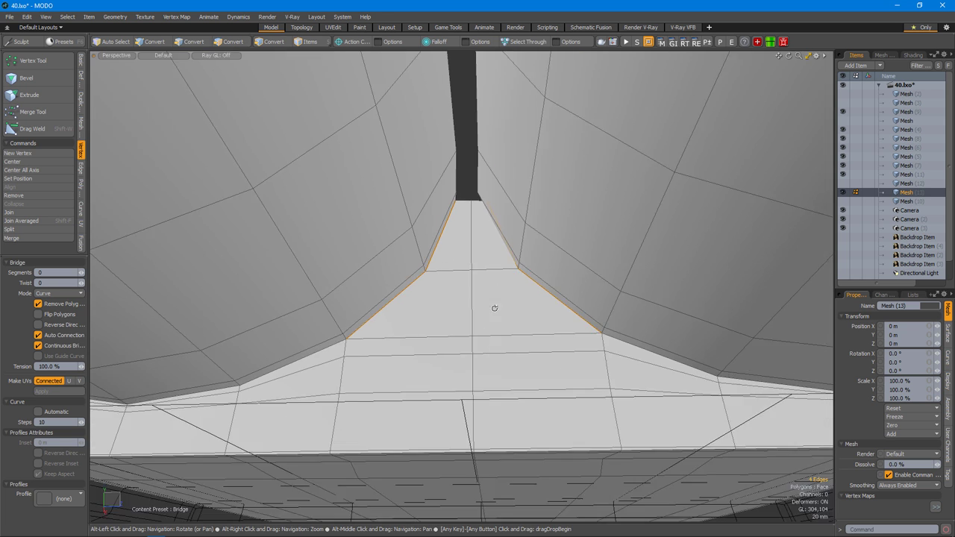
Show the reference backdrop and move the vertex at the end of the gap beneath the barrels.
key(1)
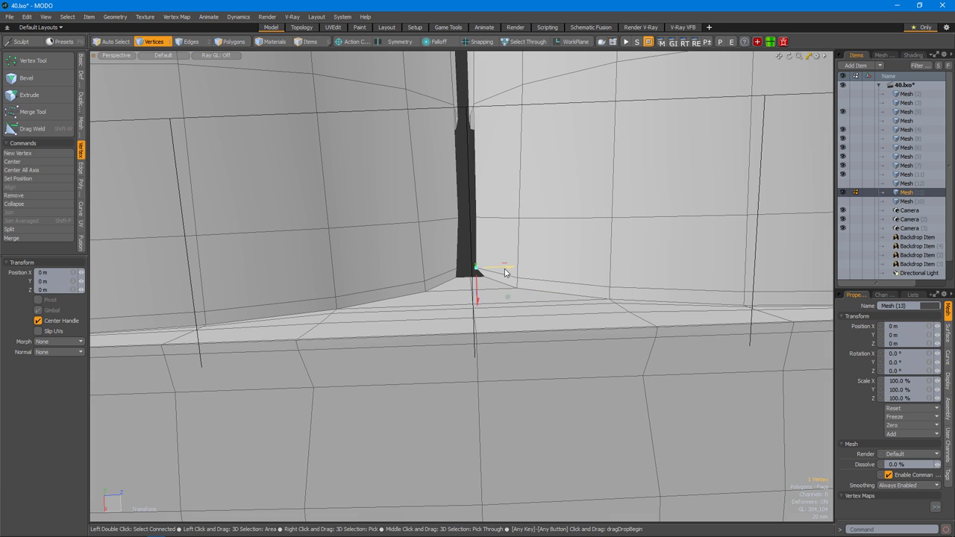
alt+drag(521, 291, 568, 340)
click(842, 237)
scroll(544, 218, up, 2)
key(w)
drag(478, 165, 480, 165)
ctrl+alt+drag(486, 118, 478, 246)
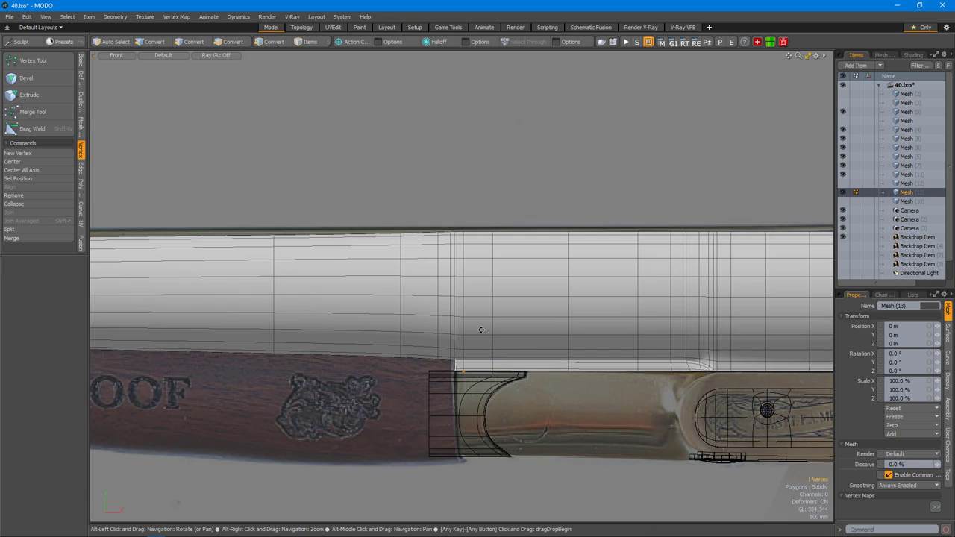
Examine the barrels and receiver from several angles against the reference image.
key(ctrl+space)
click(549, 298)
alt+drag(550, 298, 766, 191)
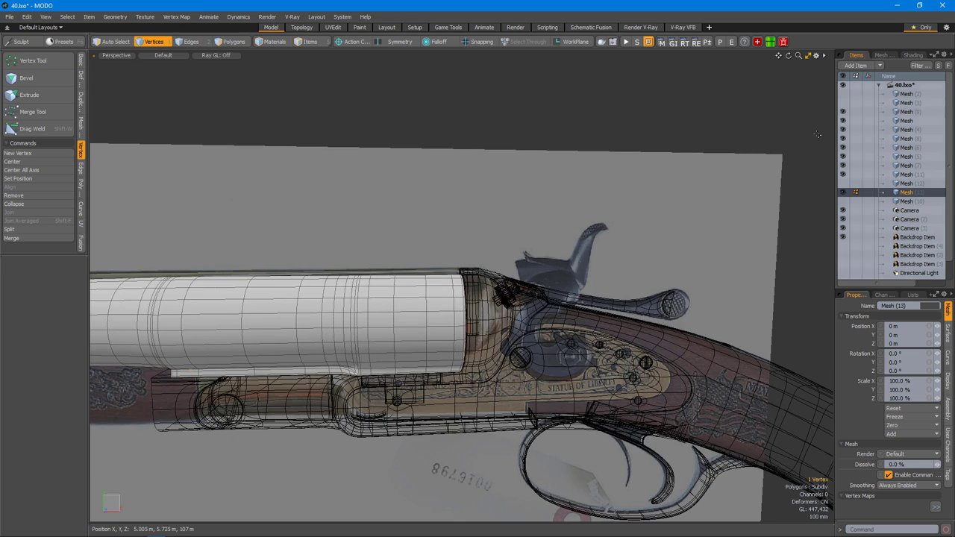
alt+drag(838, 126, 303, 58)
shift+click(557, 277)
alt+drag(558, 276, 501, 324)
Select a section of the barrel mesh's polygons in the front view and cut an edge loop through it.
key(ctrl+space)
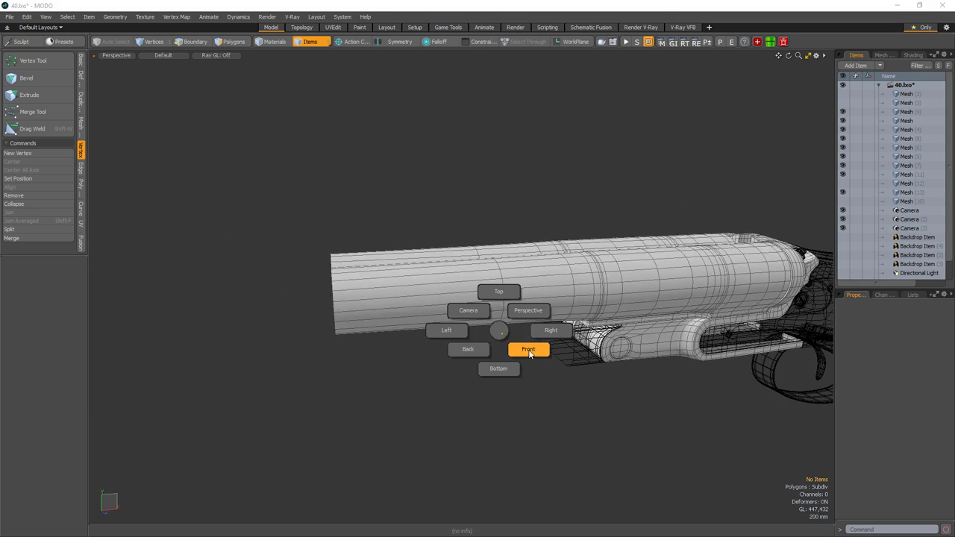
click(529, 348)
click(498, 305)
key(3)
drag(313, 276, 420, 316)
key(alt+c)
key(space)
Adjust the vertices of the web between the two bores on the barrels' rear face.
alt+shift+drag(478, 313, 552, 318)
scroll(513, 282, down, 3)
scroll(640, 318, up, 3)
alt+drag(640, 318, 559, 329)
scroll(597, 283, up, 5)
scroll(573, 321, up, 2)
key(1)
click(573, 321)
shift+click(560, 329)
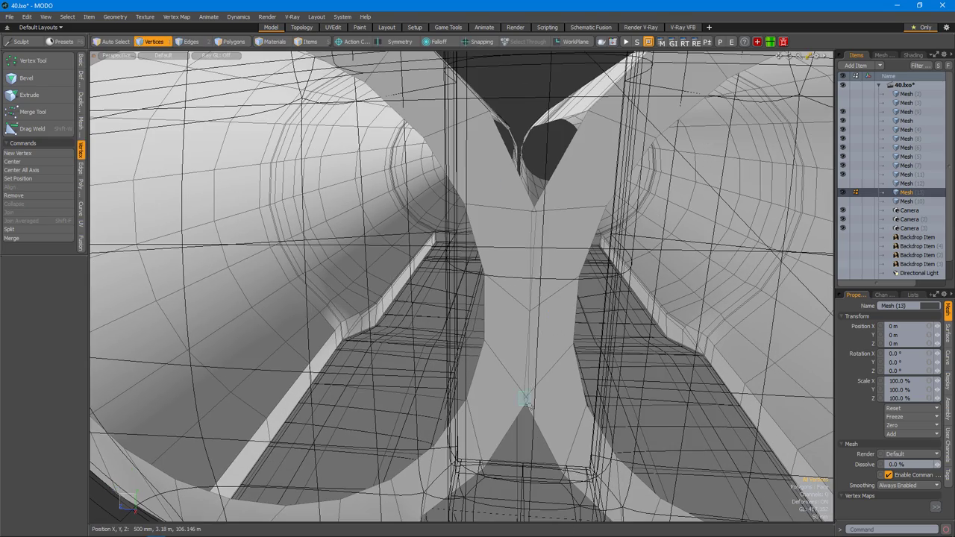
alt+drag(549, 381, 555, 324)
key(s)
key(space)
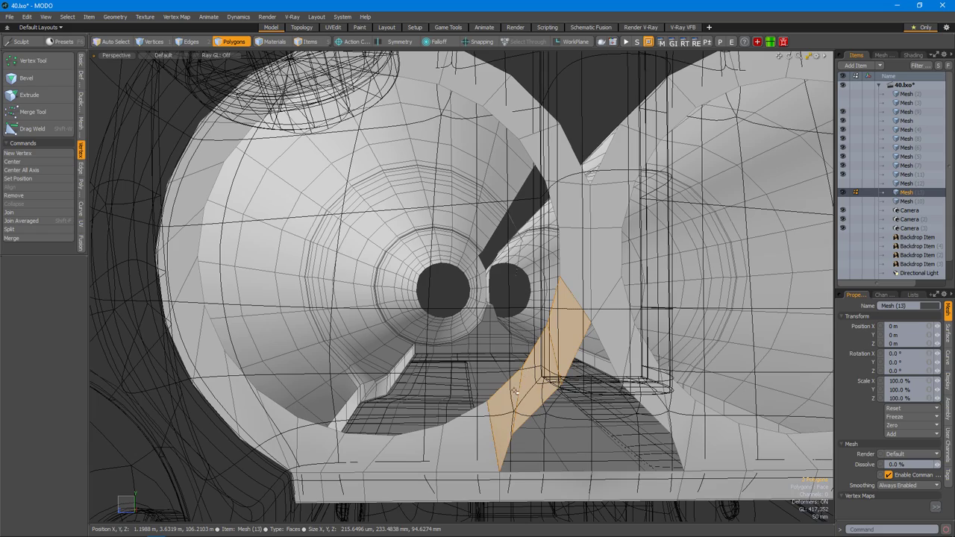
Apply Edge Extend to the edge loop around one bore's rear rim.
alt+drag(485, 368, 456, 309)
key(2)
key(x)
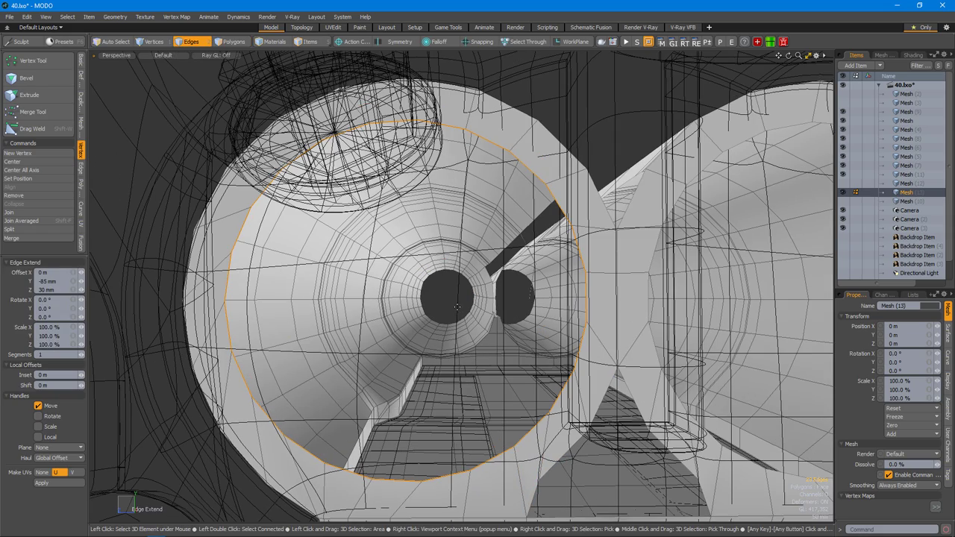
Cut new edges into the barrels' rear face around the bore with Edge Slice.
alt+drag(334, 278, 537, 232)
key(1)
key(ctrl+w)
key(2)
key(c)
key(space)
alt+drag(539, 331, 478, 299)
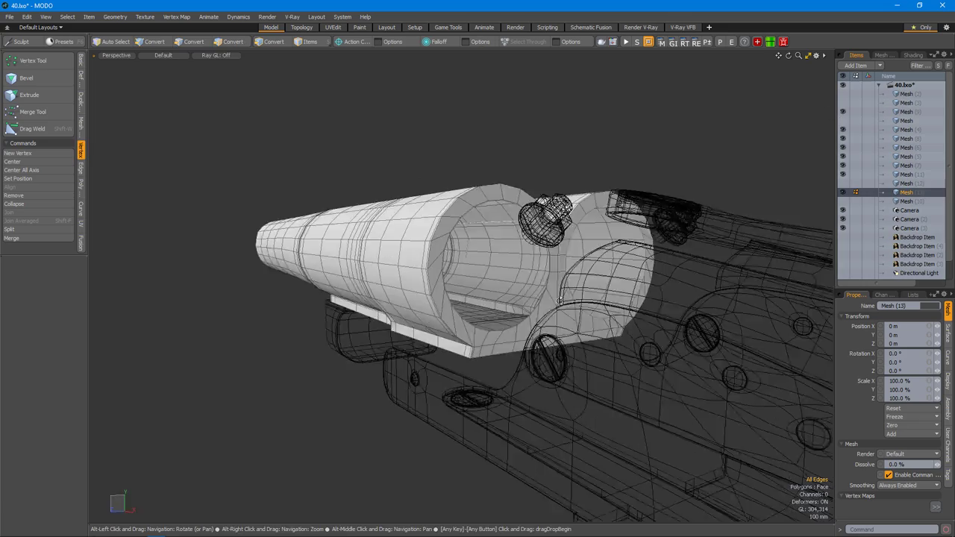
Slide the vertex under the web between the bores upward and slice an edge from it to both bore rims.
scroll(456, 299, up, 5)
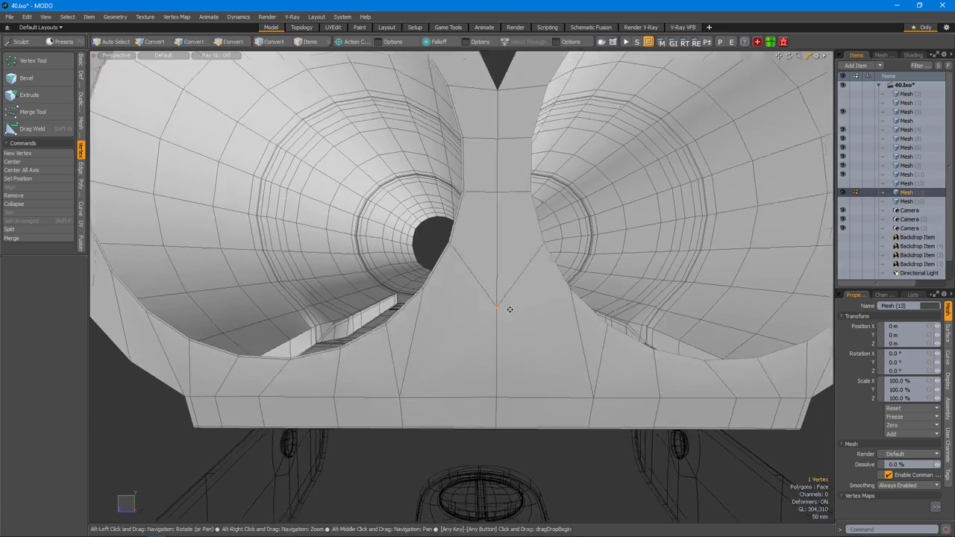
key(shift+s)
drag(509, 309, 499, 224)
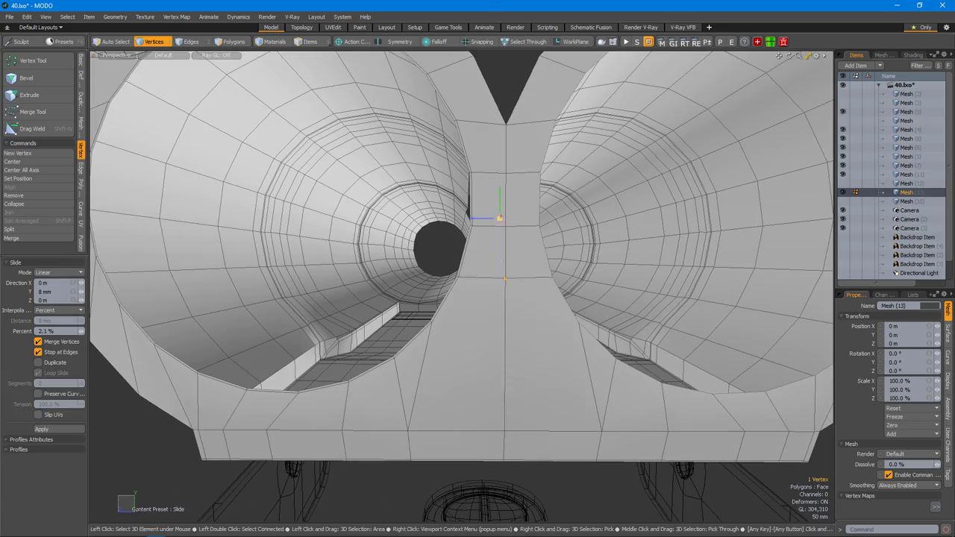
key(alt+c)
alt+drag(485, 310, 553, 291)
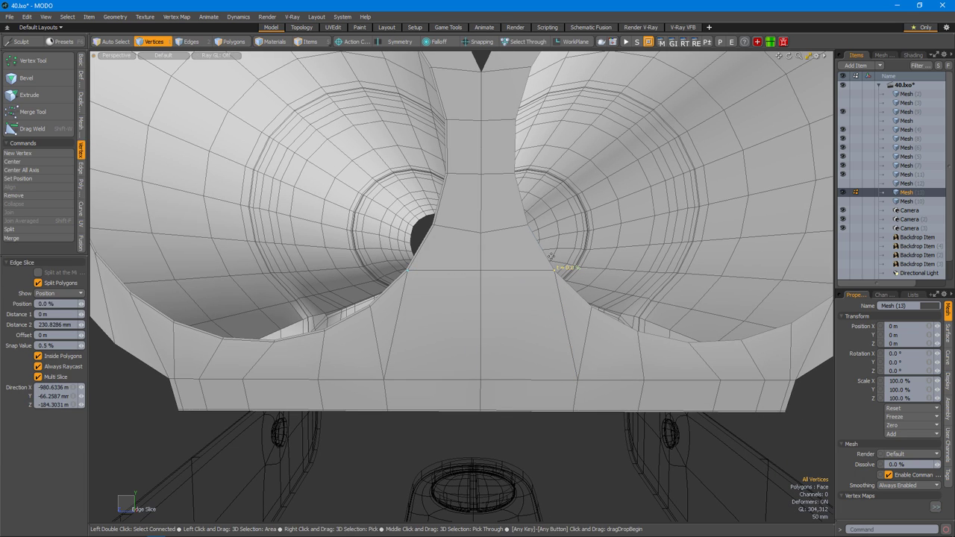
Slide the centre vertex of the new cut and refine the rear face below the web with Edge Slice.
click(482, 288)
key(shift+s)
alt+drag(482, 289, 473, 306)
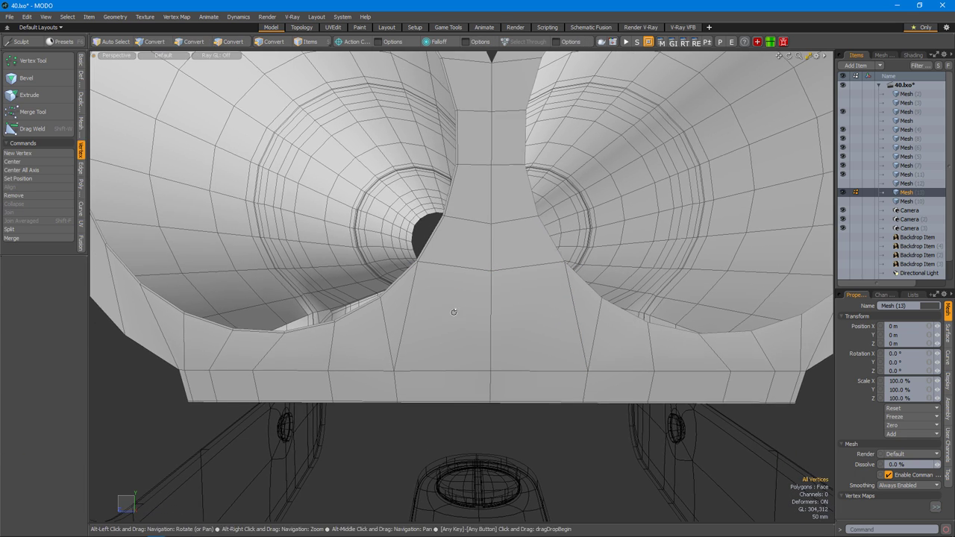
key(alt+c)
alt+drag(418, 330, 428, 304)
key(space)
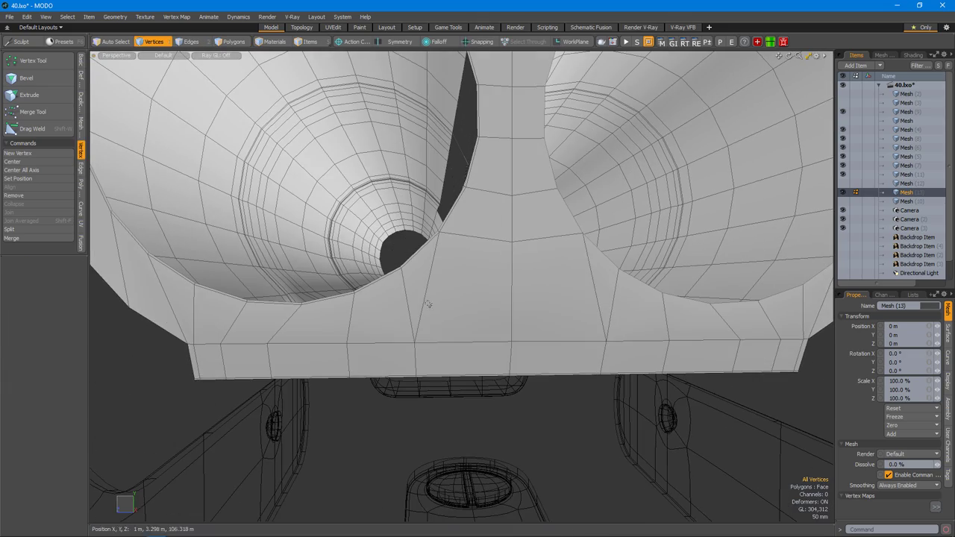
Select all polygons of the remaining barrel half and mirror them on the Z axis with merged vertices.
alt+drag(488, 273, 461, 283)
key(3)
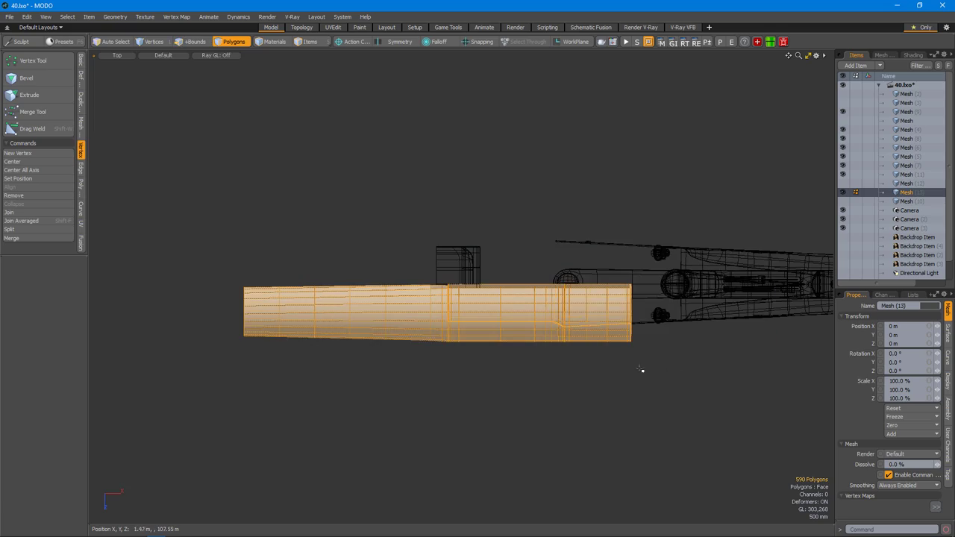
key(shift+v)
scroll(562, 288, up, 5)
key(ctrl+space)
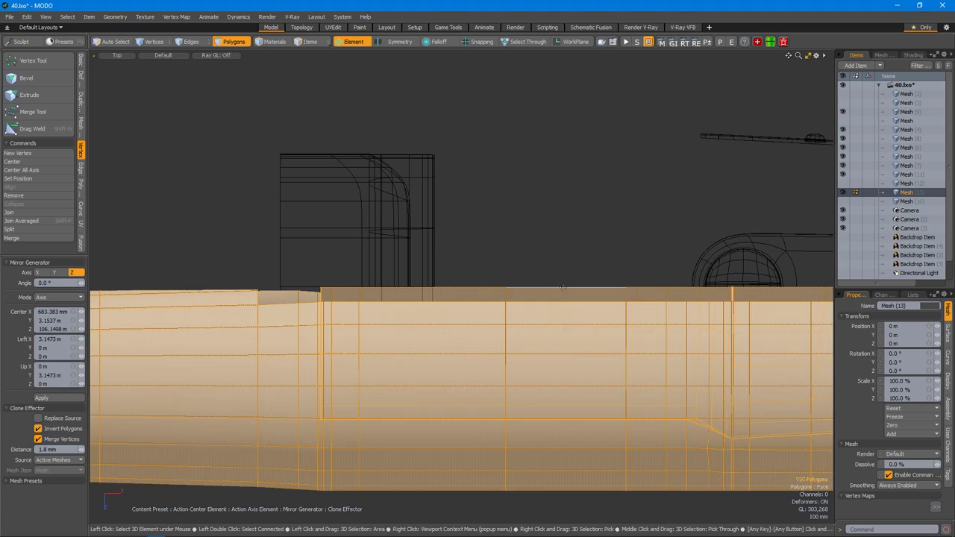
scroll(563, 287, down, 4)
Examine the seam between the mirrored barrels up close, with and without subdivision.
alt+drag(403, 277, 550, 277)
alt+scroll(550, 277, up, 10)
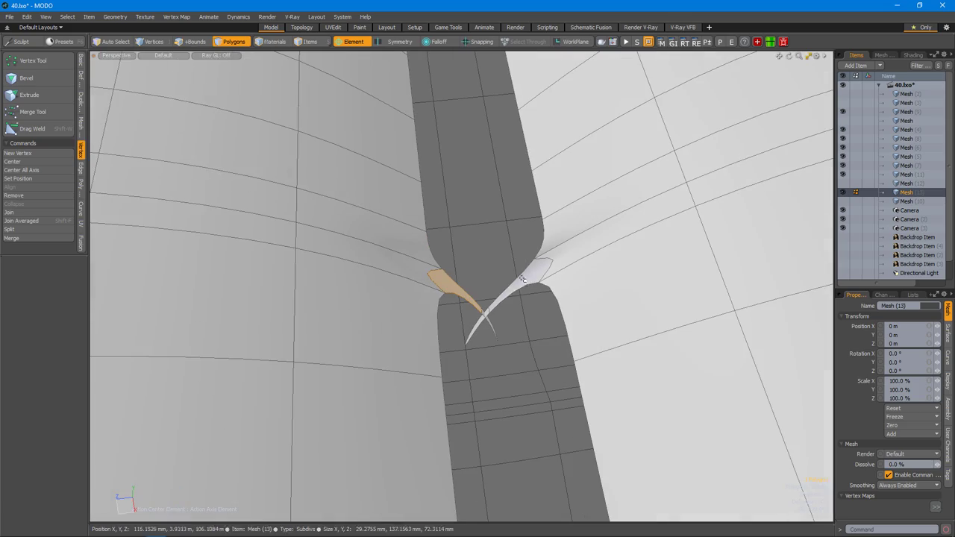
alt+scroll(476, 305, down, 10)
alt+drag(476, 304, 497, 307)
alt+scroll(510, 339, up, 10)
alt+drag(575, 358, 442, 299)
alt+scroll(594, 298, down, 5)
alt+scroll(547, 252, up, 3)
alt+scroll(546, 252, up, 2)
key(Tab)
alt+scroll(442, 299, down, 3)
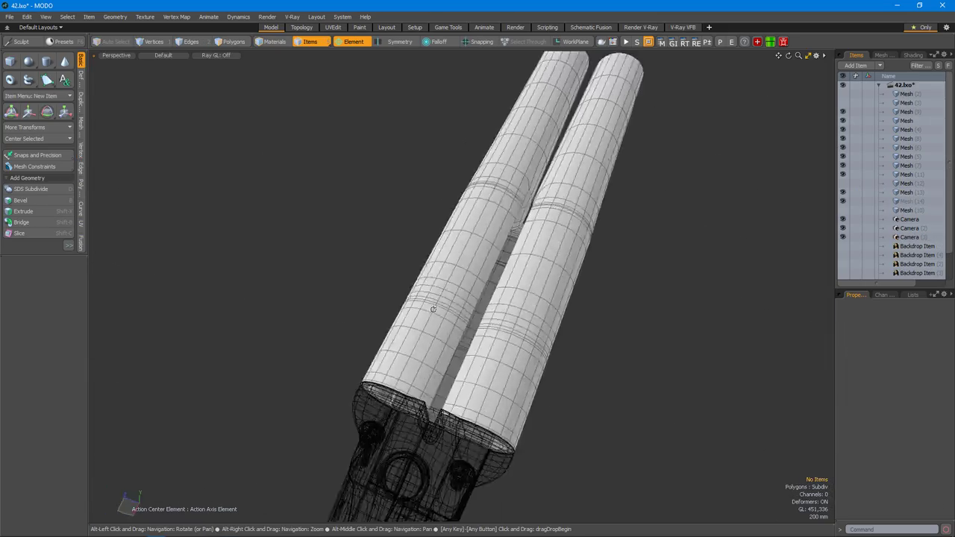
Select the inner wall and floor polygons of the receiver's front slot and copy them into Mesh (14).
alt+drag(433, 309, 323, 30)
alt+drag(355, 130, 417, 187)
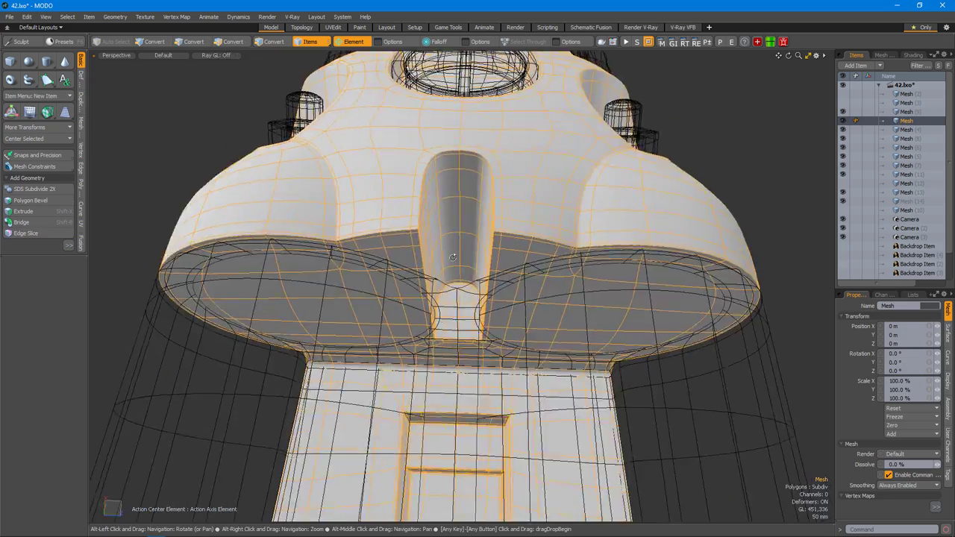
alt+drag(448, 224, 556, 261)
key(shift+a)
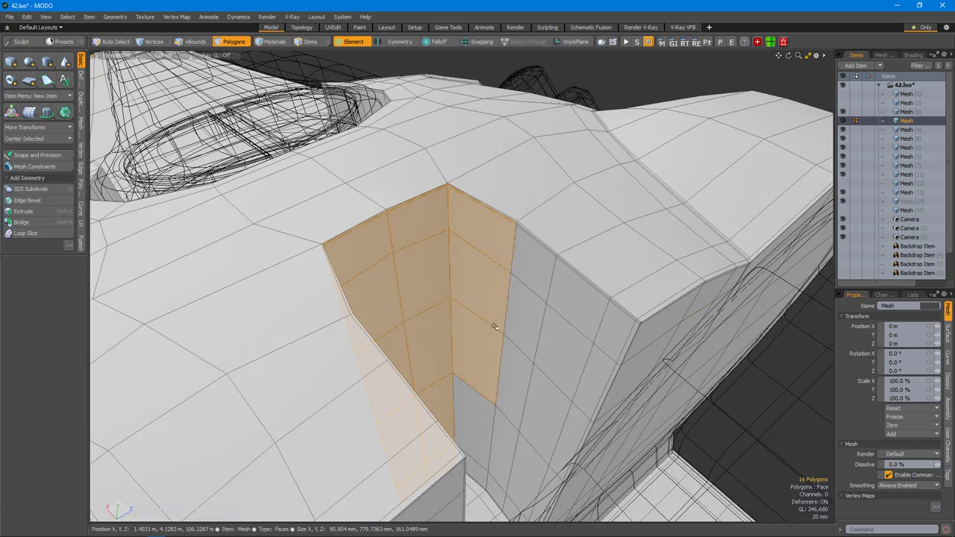
alt+drag(573, 418, 455, 283)
shift+click(466, 191)
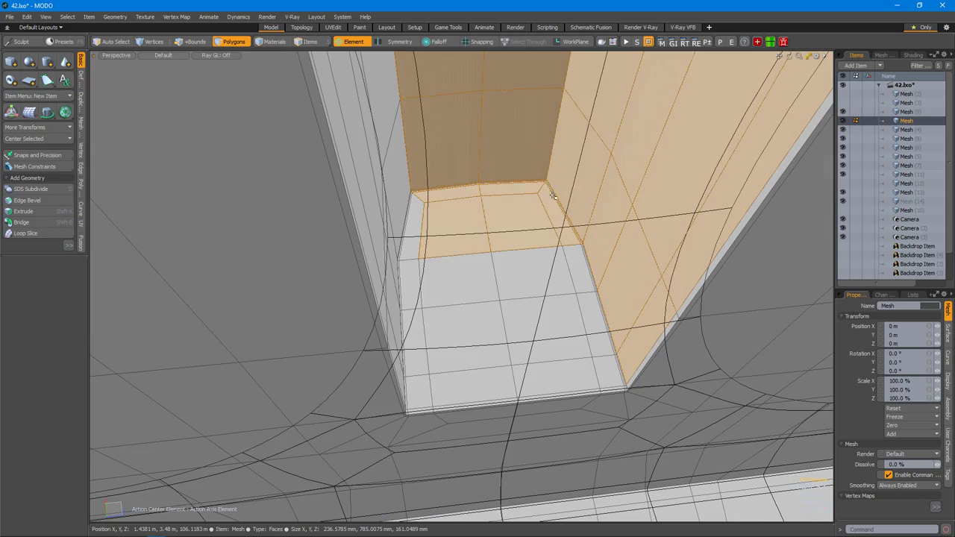
scroll(583, 345, up, 5)
alt+drag(565, 193, 530, 289)
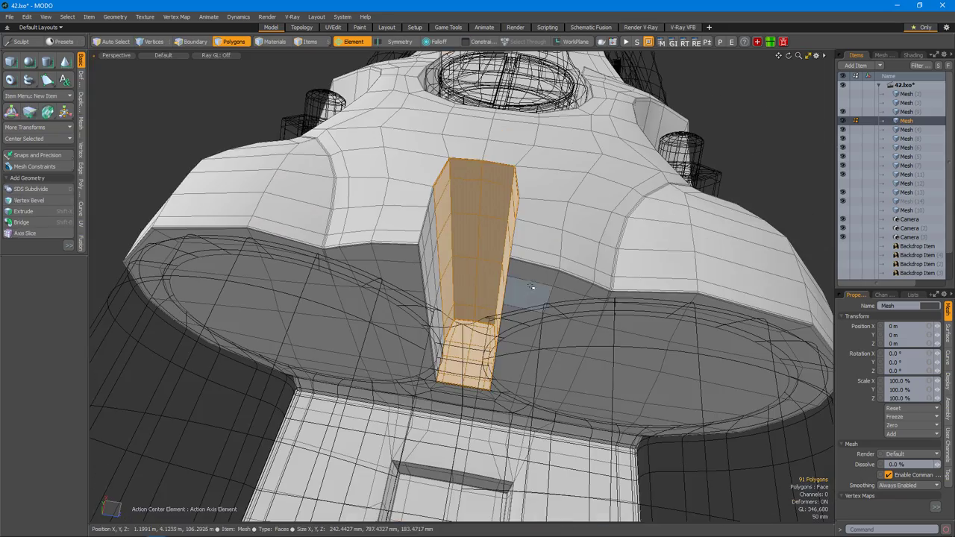
click(905, 201)
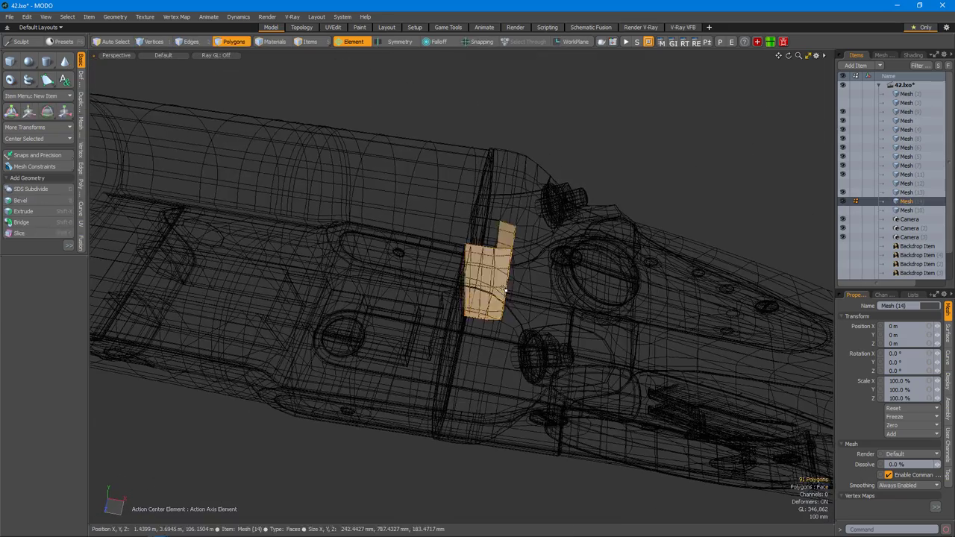
Delete one lengthwise half of the copied slot piece and mirror the remaining half across its centre line.
key(shift+a)
key(3)
ctrl+alt+drag(508, 309, 520, 240)
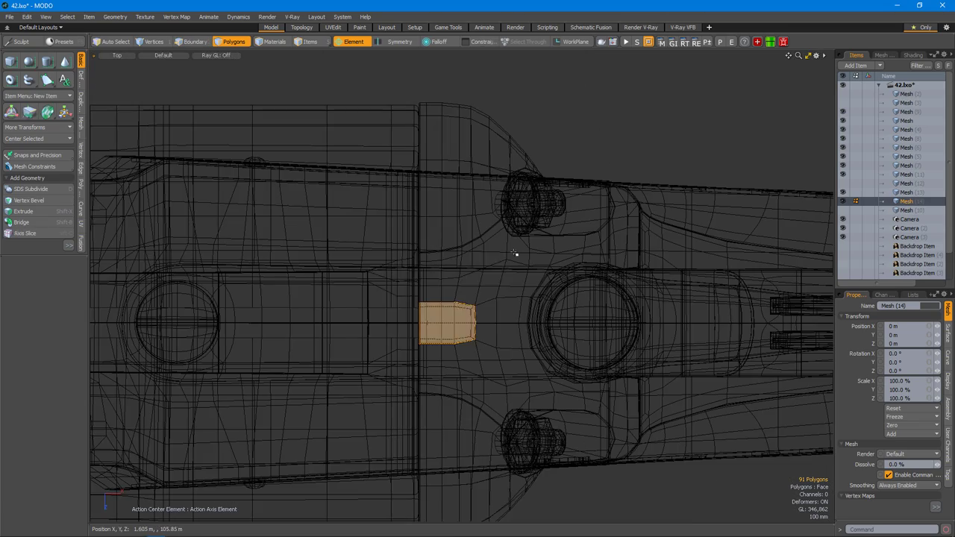
drag(347, 261, 567, 356)
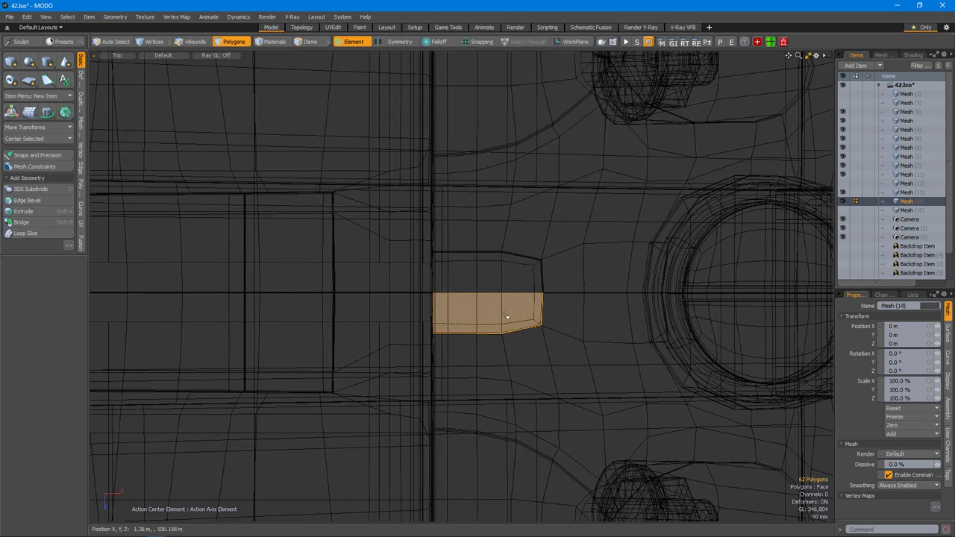
key(shift+a)
key(shift+v)
key(space)
Select the open edges along the slot piece's barrel-facing side and extend them toward the barrels.
scroll(501, 288, down, 5)
alt+drag(502, 288, 327, 284)
scroll(462, 193, up, 5)
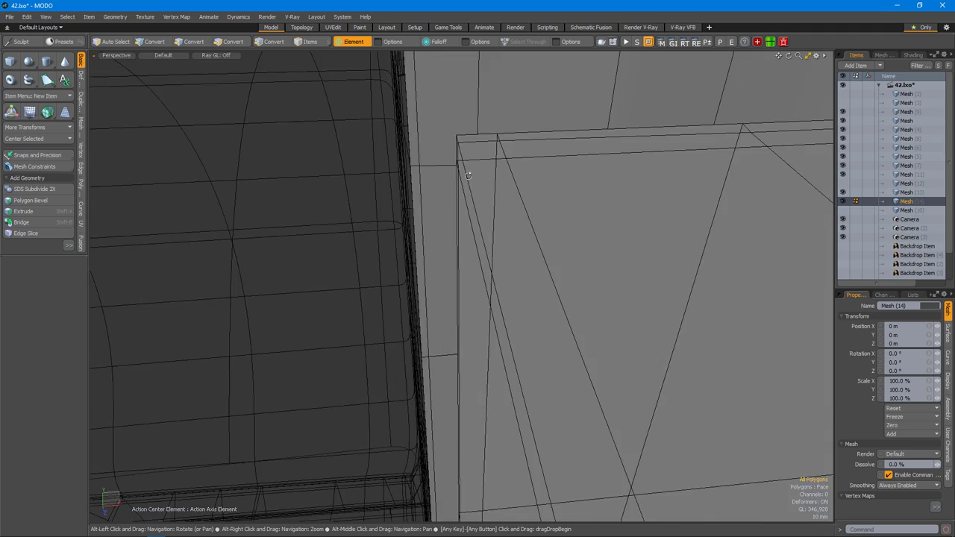
key(2)
scroll(459, 187, down, 5)
alt+drag(459, 187, 379, 236)
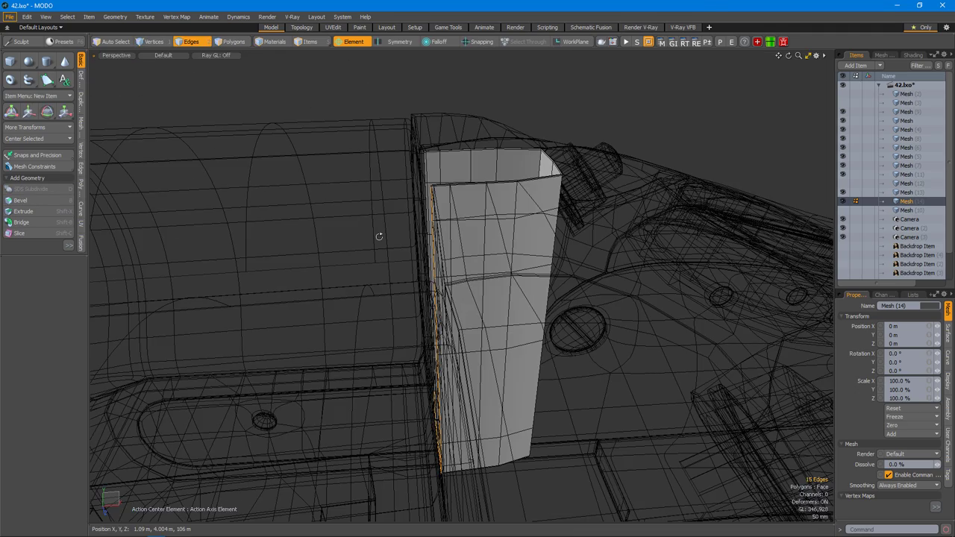
scroll(437, 183, up, 5)
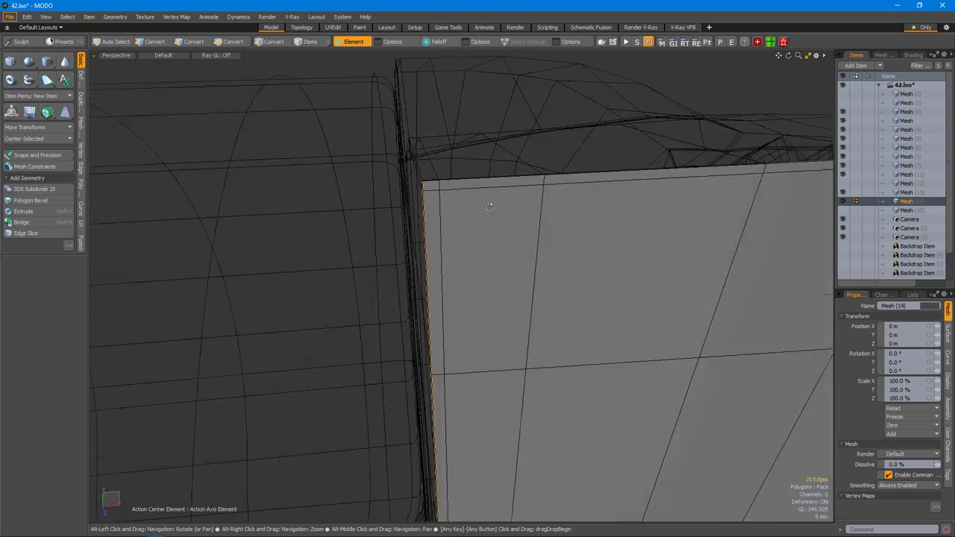
alt+drag(494, 201, 380, 214)
scroll(380, 213, down, 5)
alt+drag(473, 395, 486, 249)
alt+drag(511, 319, 638, 227)
key(space)
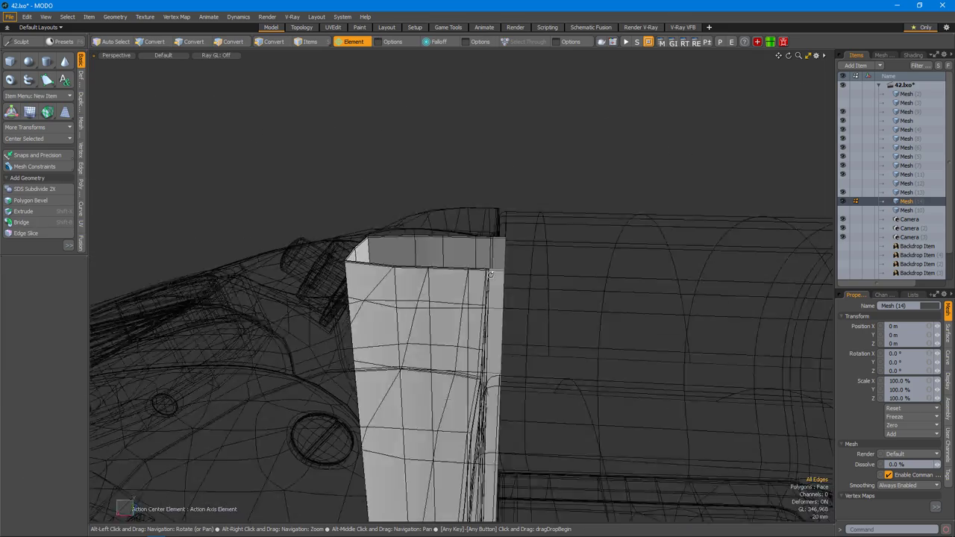
Clean up the polygons beside the slot piece's extended edge and check its shape in subdivision mode.
scroll(529, 275, up, 3)
key(3)
alt+drag(560, 255, 460, 279)
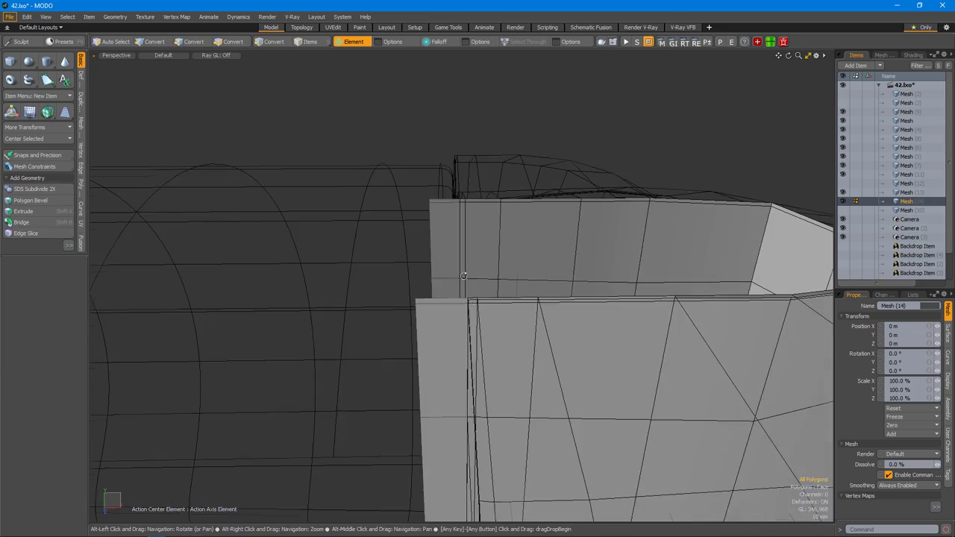
alt+drag(479, 333, 491, 317)
key(2)
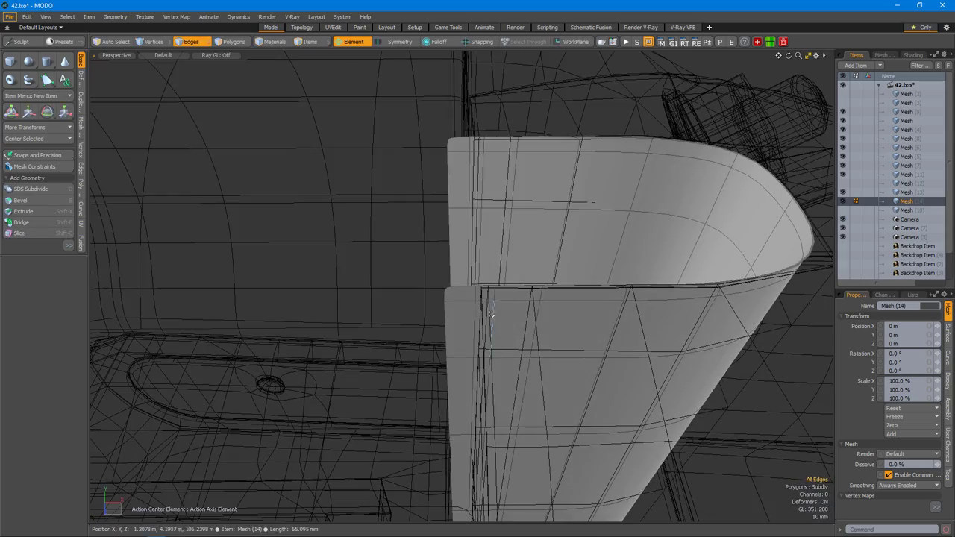
Select the slot piece's top rim edges and close the open top with a polygon cap.
scroll(532, 324, down, 5)
alt+drag(496, 279, 535, 326)
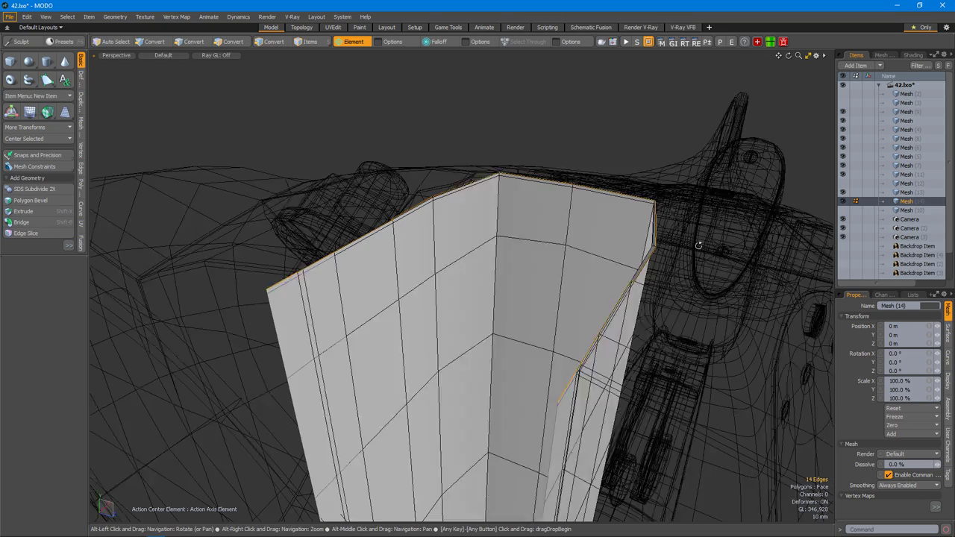
alt+drag(697, 245, 524, 170)
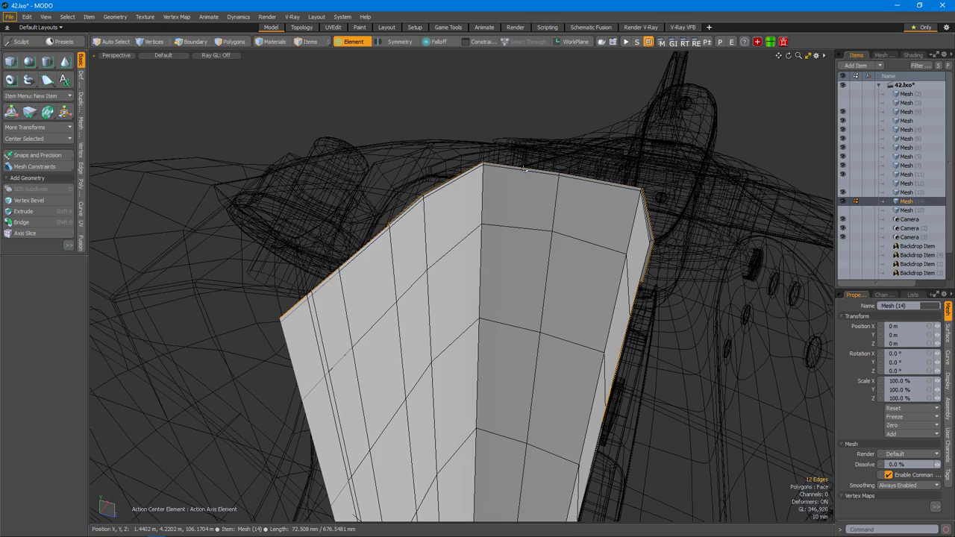
alt+drag(451, 278, 437, 318)
key(3)
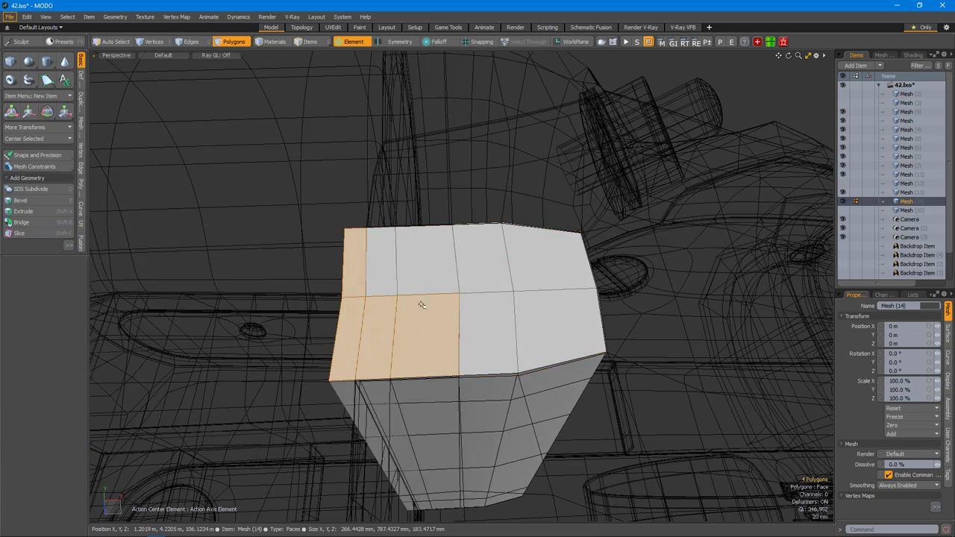
Set the action center to Selection for moving the vertices of the capped slot piece.
key(1)
alt+drag(501, 318, 697, 273)
key(w)
key(alt+a)
click(565, 294)
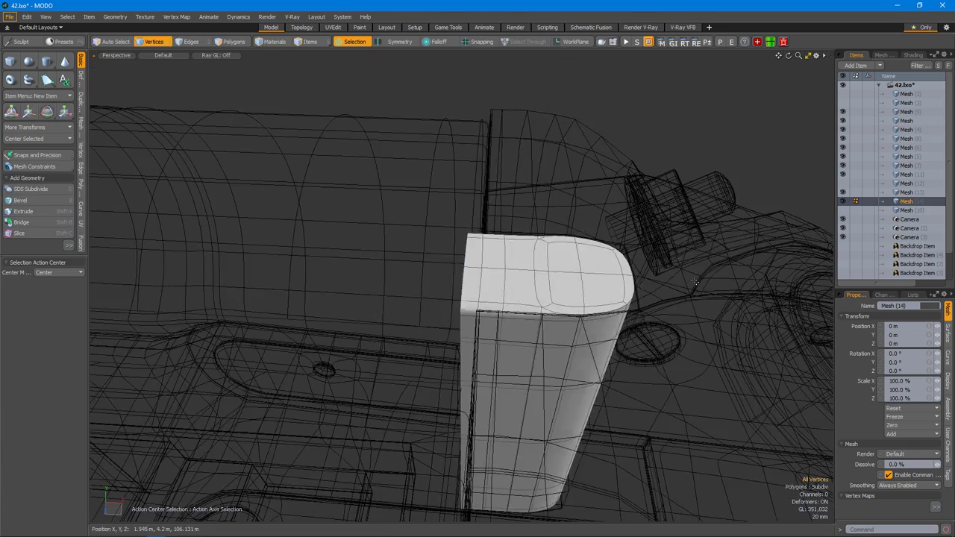
Select edges on the slot piece's side facing the barrels and switch the piece from subdivision to plain polygons.
alt+drag(546, 268, 488, 350)
scroll(456, 333, up, 5)
scroll(550, 311, up, 5)
scroll(550, 312, down, 5)
key(2)
mouse_move(493, 254)
mouse_down()
mouse_move(395, 286)
mouse_move(527, 295)
mouse_move(556, 239)
mouse_up()
alt+drag(556, 239, 518, 171)
click(424, 264)
alt+drag(424, 264, 534, 326)
alt+drag(606, 310, 475, 282)
key(Tab)
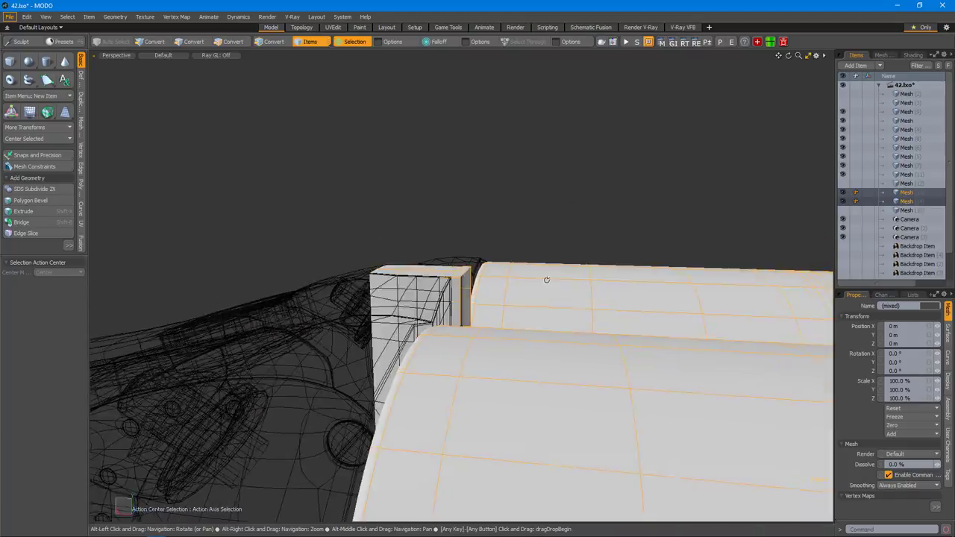
Select the edge loops around one barrel's bore opening and scale them to 89% in X and Y.
alt+drag(547, 280, 463, 297)
key(2)
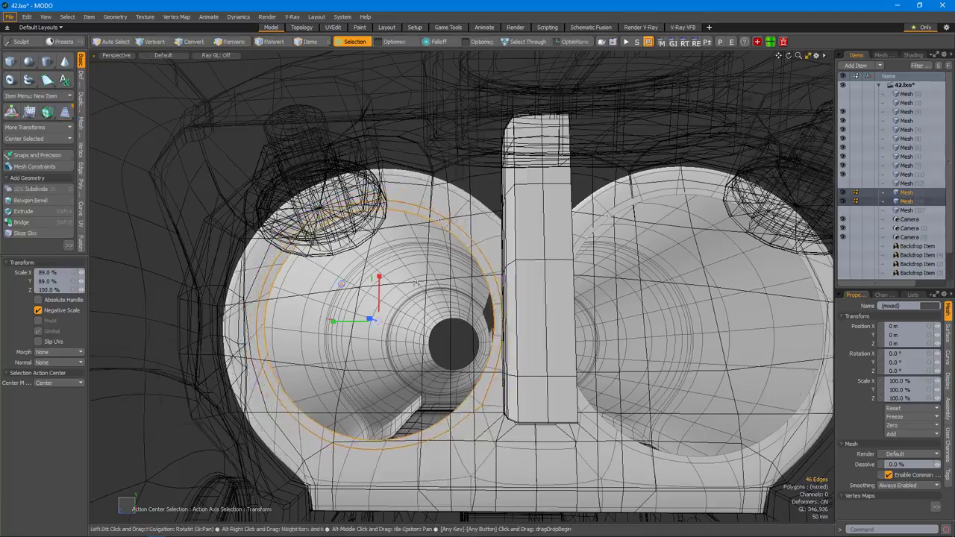
alt+right_drag(402, 282, 476, 316)
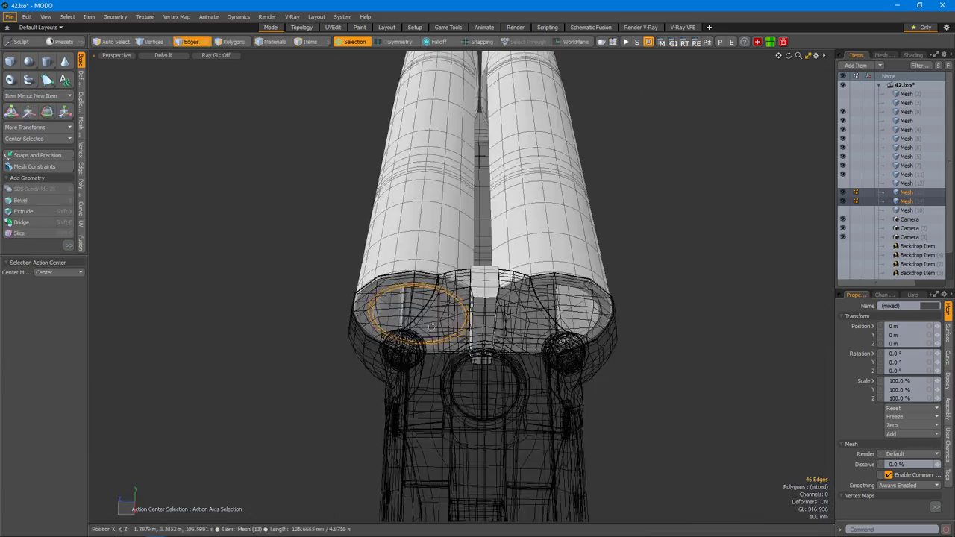
Remove the second barrel's half so that only one barrel remains for joining with the slot piece.
alt+drag(431, 326, 408, 334)
key(w)
alt+drag(309, 384, 534, 246)
scroll(537, 238, up, 6)
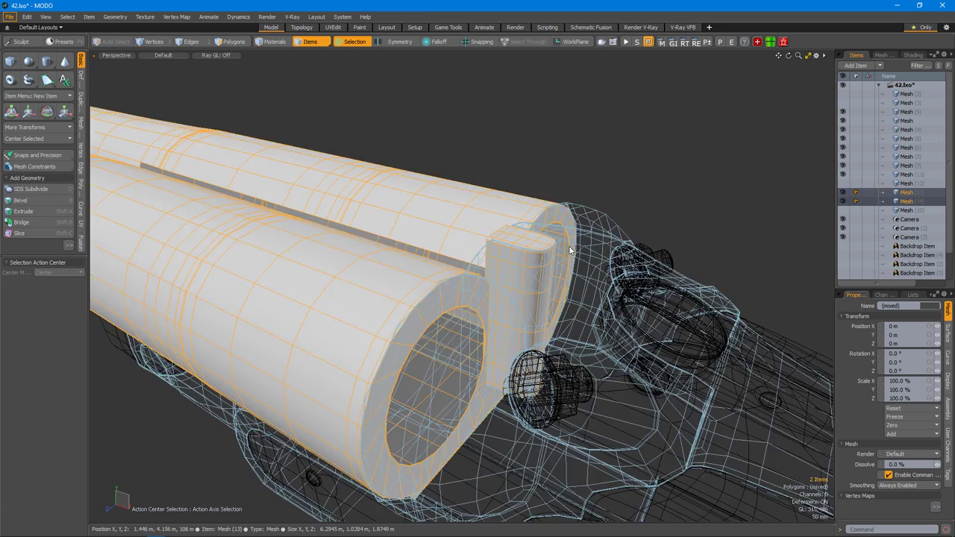
click(570, 256)
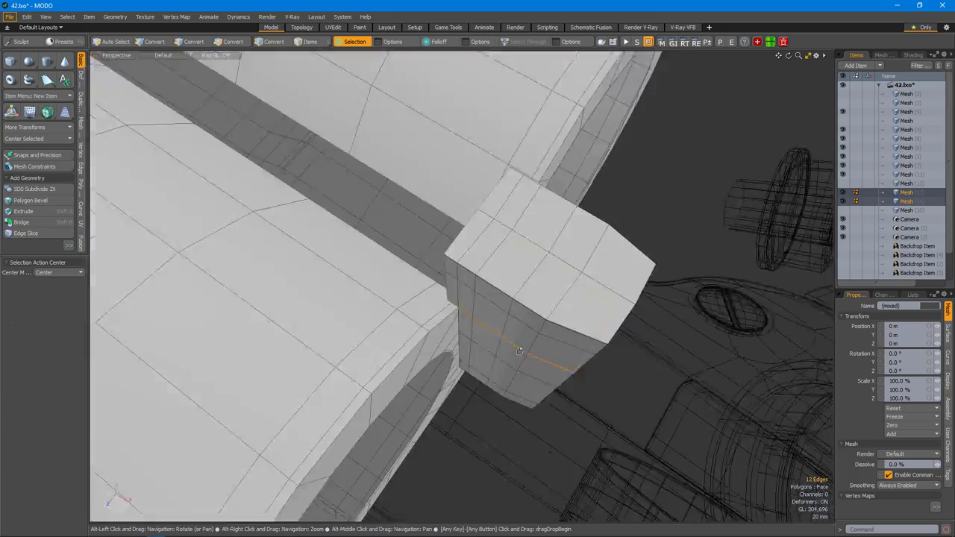
alt+drag(519, 351, 430, 253)
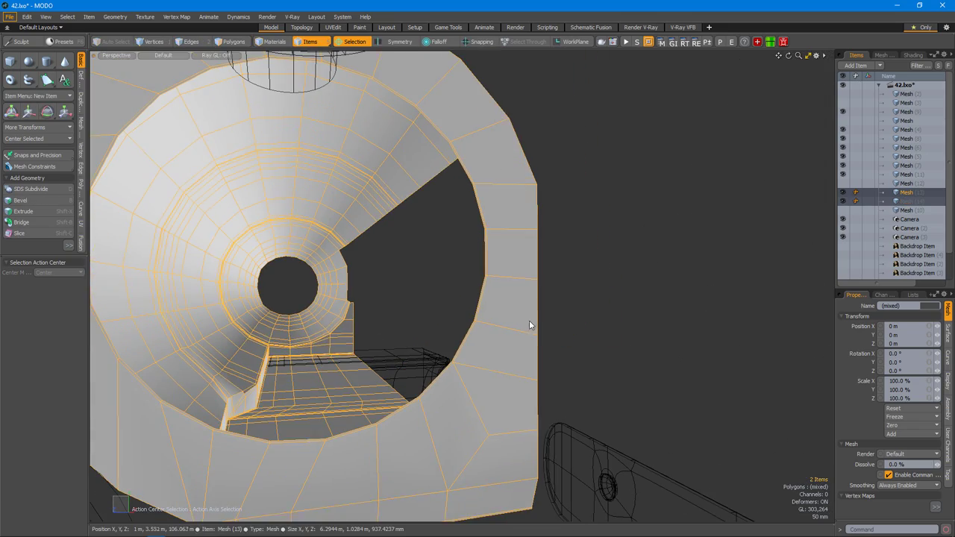
click(595, 303)
Edge-slice the barrel's rear face alongside the slot piece down to the piece's lower corner.
alt+drag(502, 276, 468, 312)
key(c)
scroll(522, 324, up, 2)
scroll(546, 337, up, 2)
scroll(467, 312, up, 1)
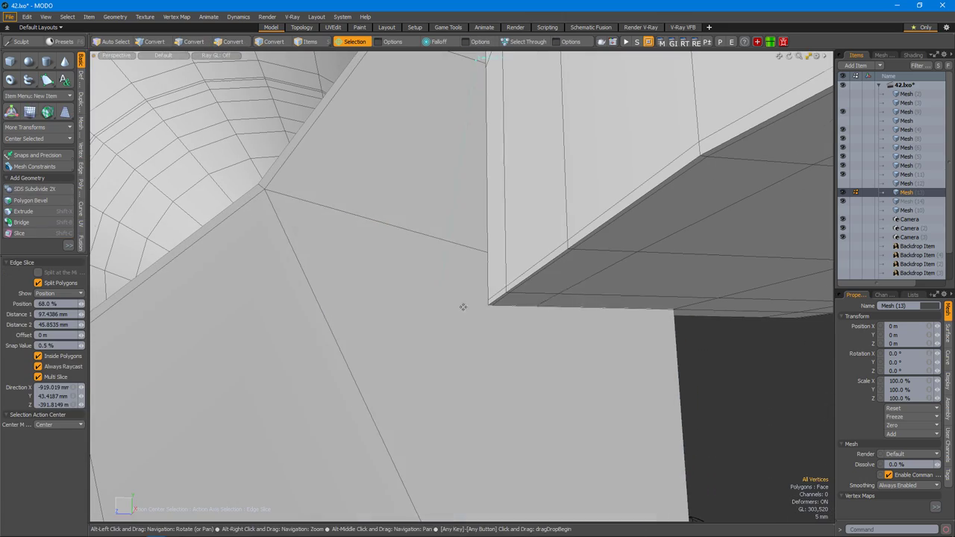
alt+drag(473, 247, 472, 261)
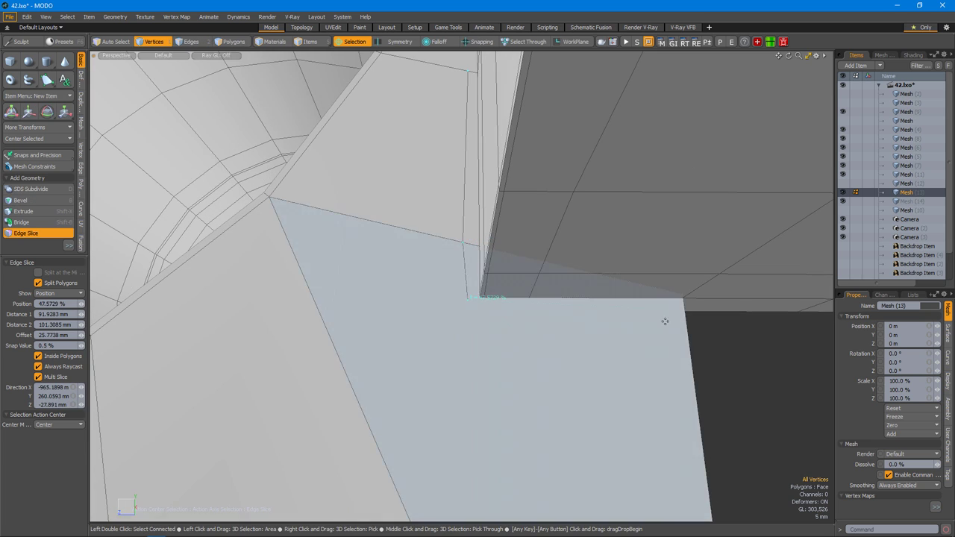
alt+drag(632, 323, 526, 373)
Complete the vertical cut beside the slot piece with Edge Slice and select its vertical run of edges.
key(1)
key(alt+c)
alt+drag(560, 327, 542, 292)
alt+drag(547, 236, 528, 288)
key(space)
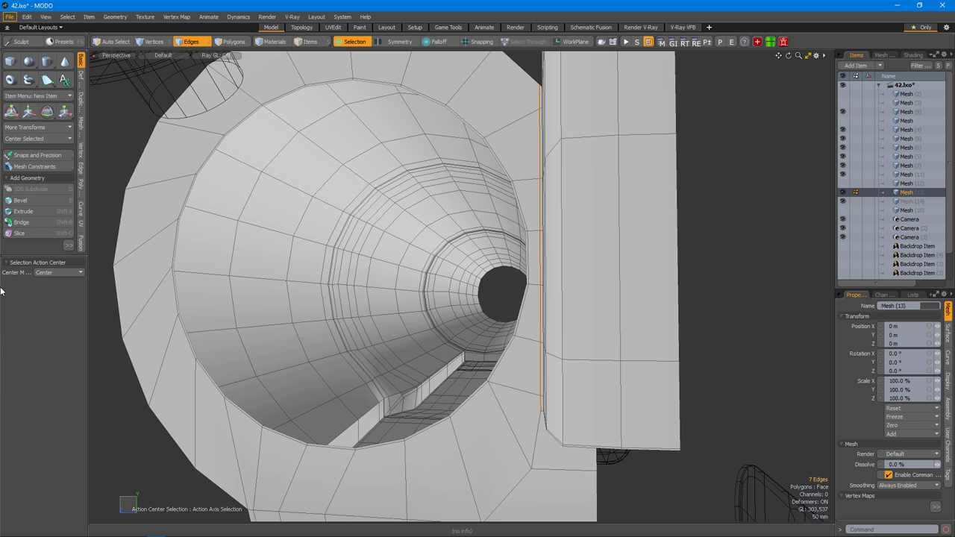
Set the action center to Element and move the selected vertical edges 4.8 mm in Y toward the slot piece.
scroll(623, 337, up, 5)
key(w)
key(alt+a)
click(658, 360)
alt+drag(659, 360, 537, 358)
alt+drag(694, 344, 660, 353)
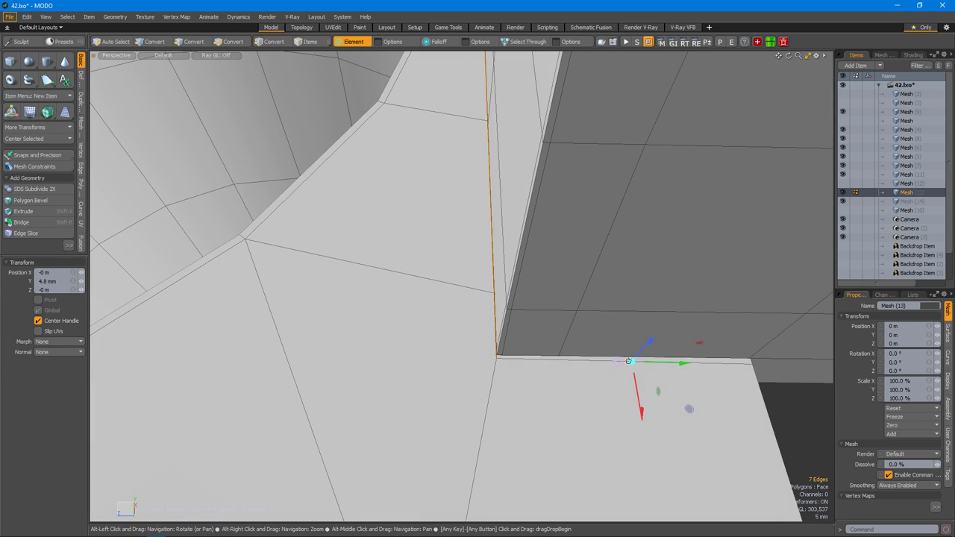
Edge-slice the rear-face polygon below the slot piece from the piece's lower edge down to the next edge.
alt+drag(591, 389, 555, 379)
key(alt+c)
click(567, 450)
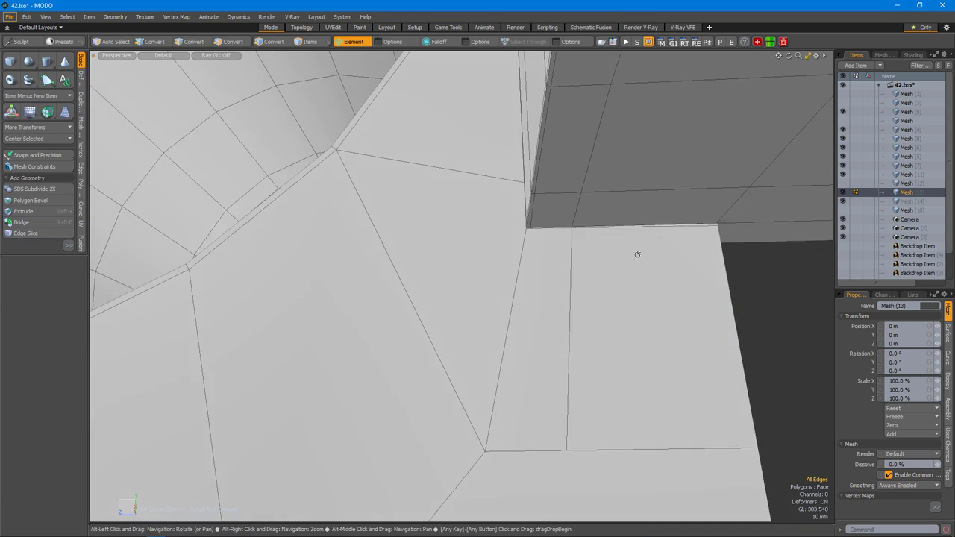
alt+right_drag(638, 275, 608, 260)
alt+drag(608, 260, 578, 244)
Clean up the barrel's side behind the slot piece with the piece out of the way, and restore the slot piece.
alt+drag(558, 399, 525, 230)
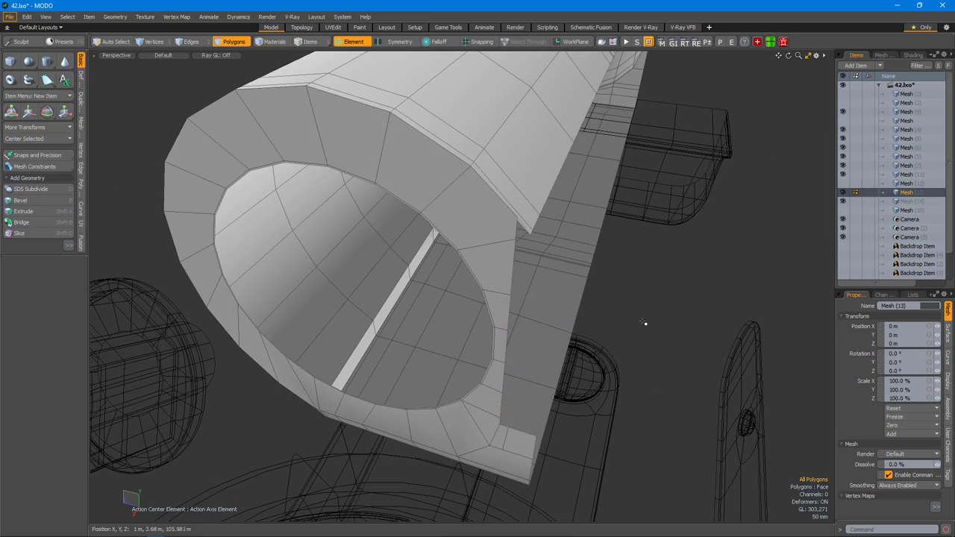
alt+drag(651, 319, 497, 207)
key(1)
key(alt+c)
scroll(507, 260, up, 5)
scroll(517, 237, down, 5)
click(518, 238)
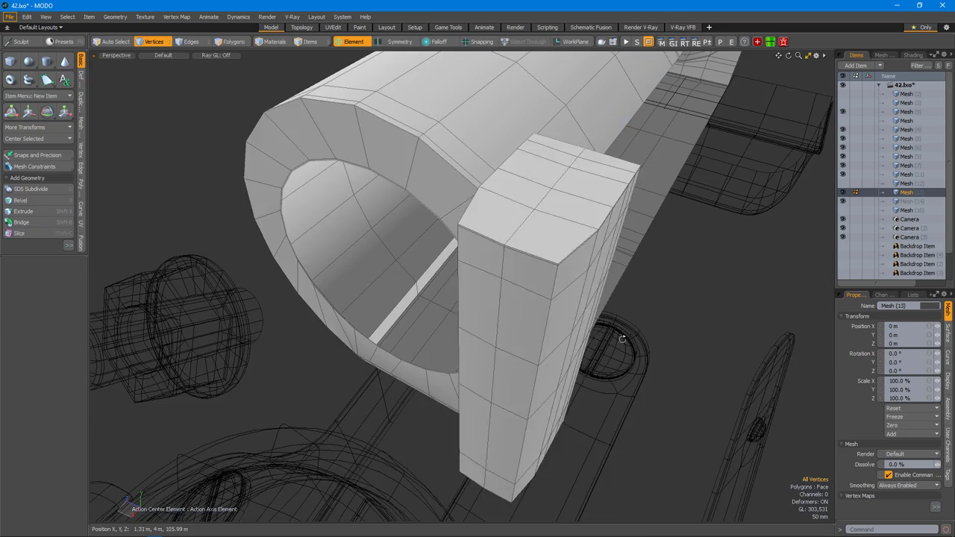
Add a horizontal loop slice around the middle band of the slot piece.
scroll(623, 338, up, 5)
key(2)
double_click(608, 226)
alt+drag(615, 261, 552, 288)
scroll(559, 240, up, 5)
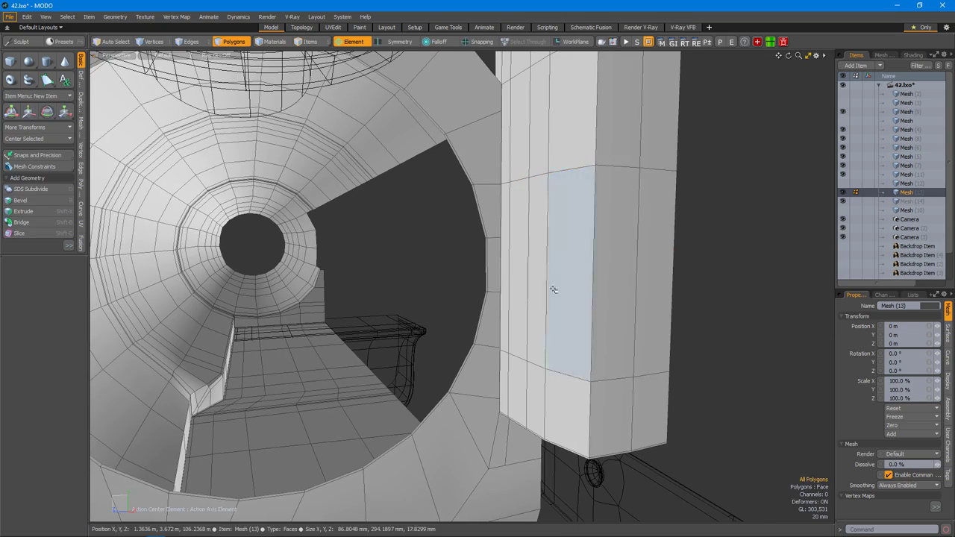
click(546, 312)
scroll(541, 306, up, 5)
scroll(533, 302, down, 4)
scroll(527, 296, up, 2)
alt+drag(527, 296, 427, 283)
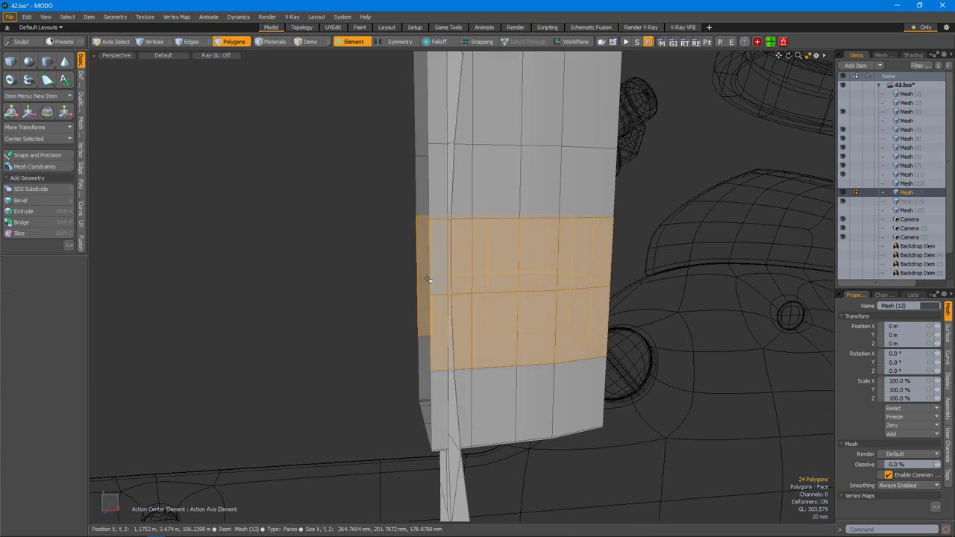
Loop-slice the slot piece's side band at about 33% to line up with the barrel's rear-face edge.
alt+drag(507, 336, 516, 288)
scroll(515, 293, up, 3)
key(1)
scroll(518, 302, down, 1)
alt+drag(546, 254, 526, 306)
key(3)
alt+drag(535, 266, 589, 340)
click(590, 340)
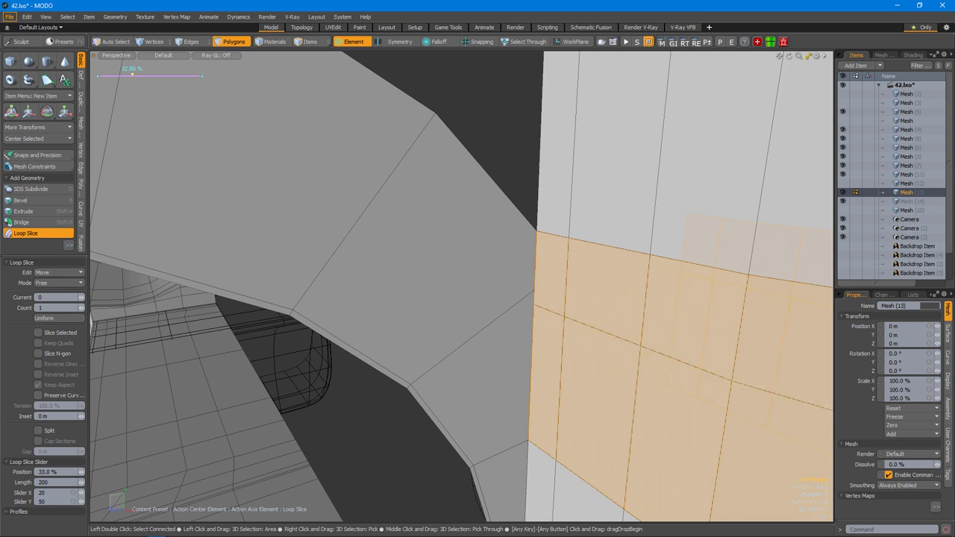
click(547, 327)
Loop-slice the slot piece's lower band at 29.5% to match the barrel's adjoining edge.
scroll(518, 379, down, 3)
alt+drag(518, 380, 503, 277)
scroll(494, 387, up, 2)
key(3)
click(523, 359)
key(l)
key(alt+c)
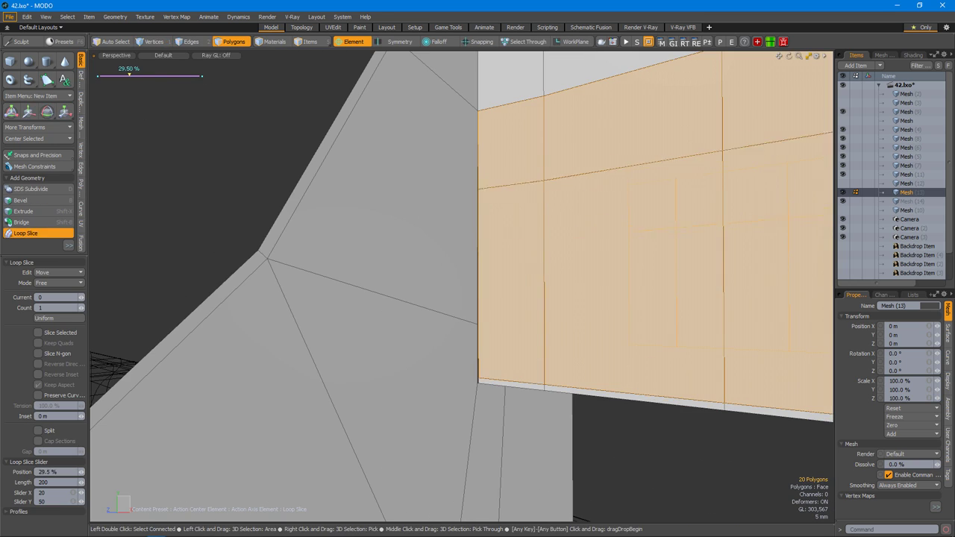
Edge-slice the barrel's rear face beside and below the slot piece's lower corner to meet the piece's edges.
alt+drag(502, 387, 460, 345)
scroll(461, 346, up, 5)
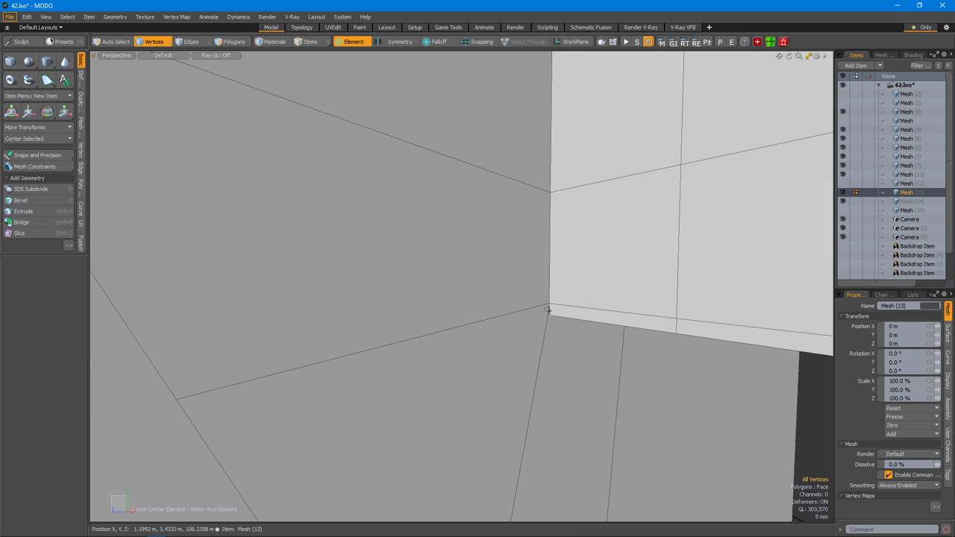
alt+drag(547, 310, 567, 214)
key(alt+c)
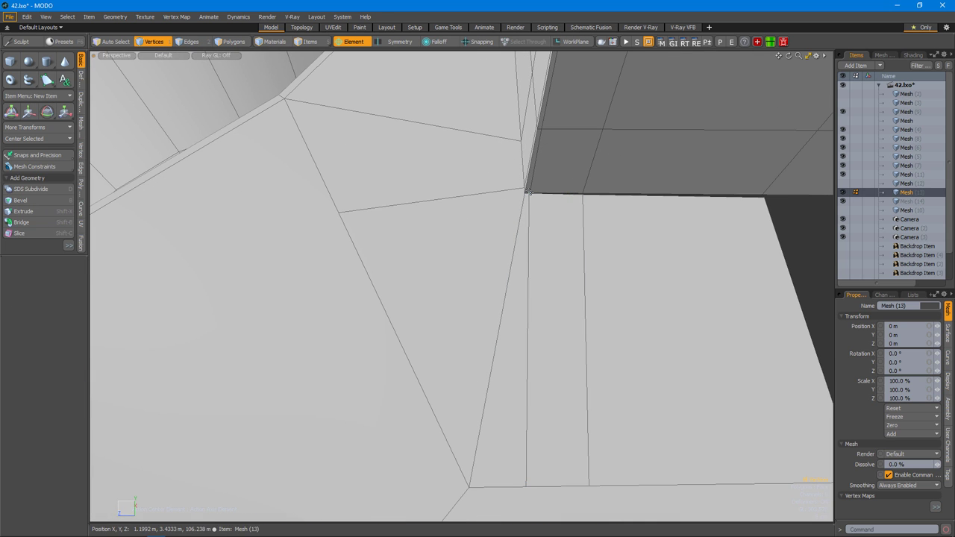
click(529, 193)
scroll(612, 213, down, 5)
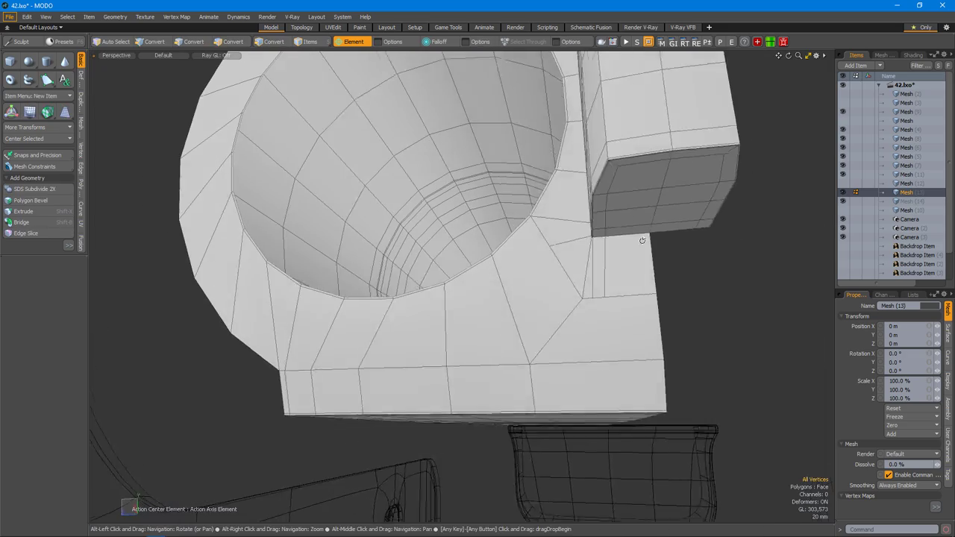
Create a long, narrow rectangular polygon near the barrel's rear section in the top view.
key(3)
alt+drag(627, 214, 552, 276)
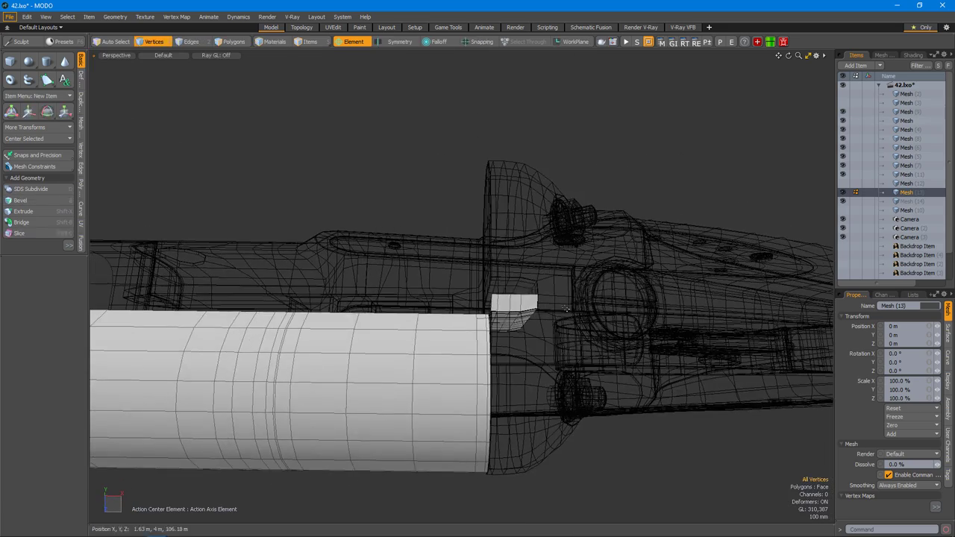
scroll(567, 270, up, 2)
scroll(566, 270, down, 2)
scroll(705, 304, down, 2)
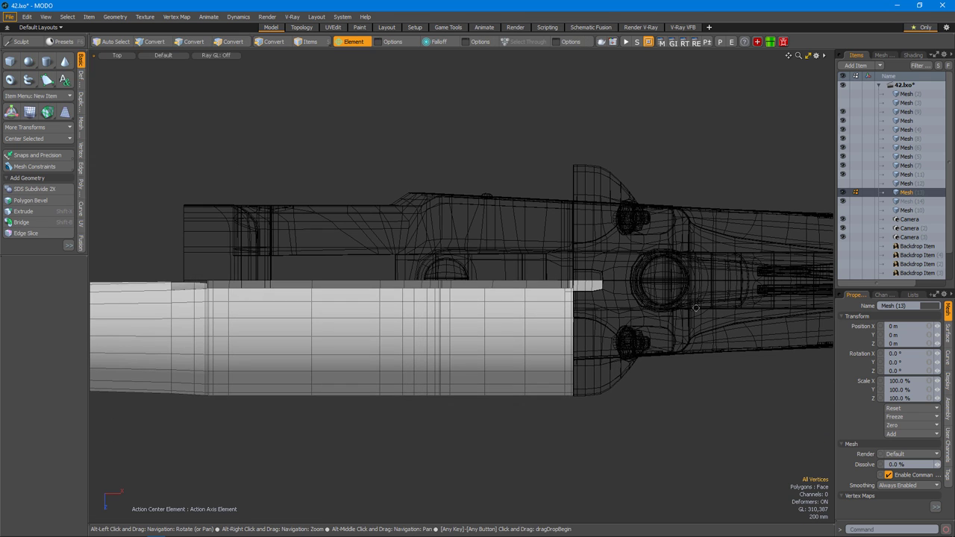
click(11, 62)
key(2)
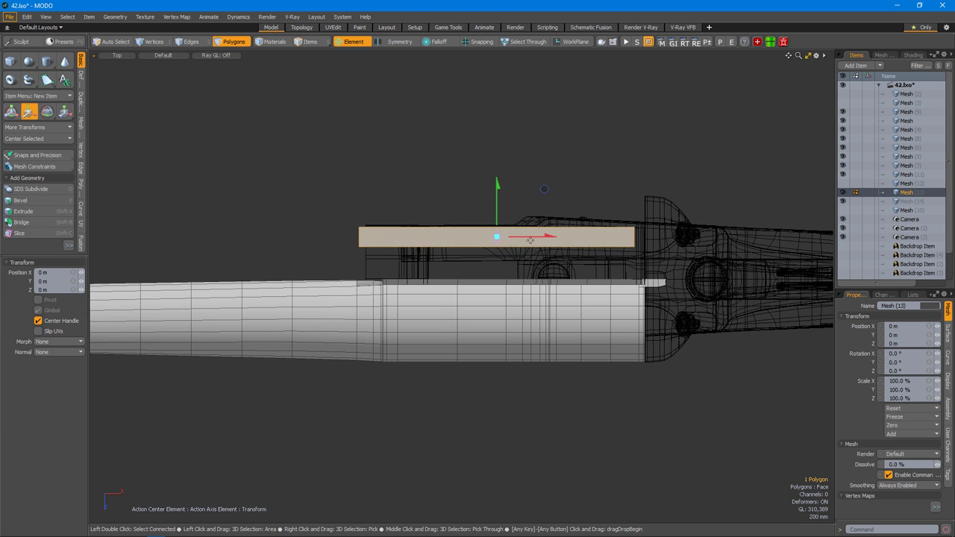
Move the rectangle about -31 mm in X and 42 mm in Y, aligning its end with the barrel's rear face.
scroll(511, 241, up, 10)
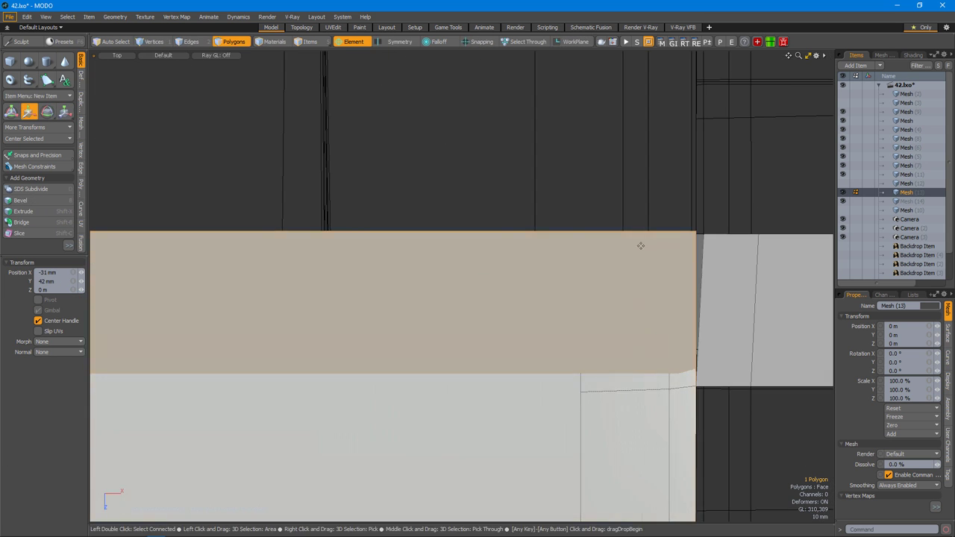
scroll(644, 241, down, 3)
key(0)
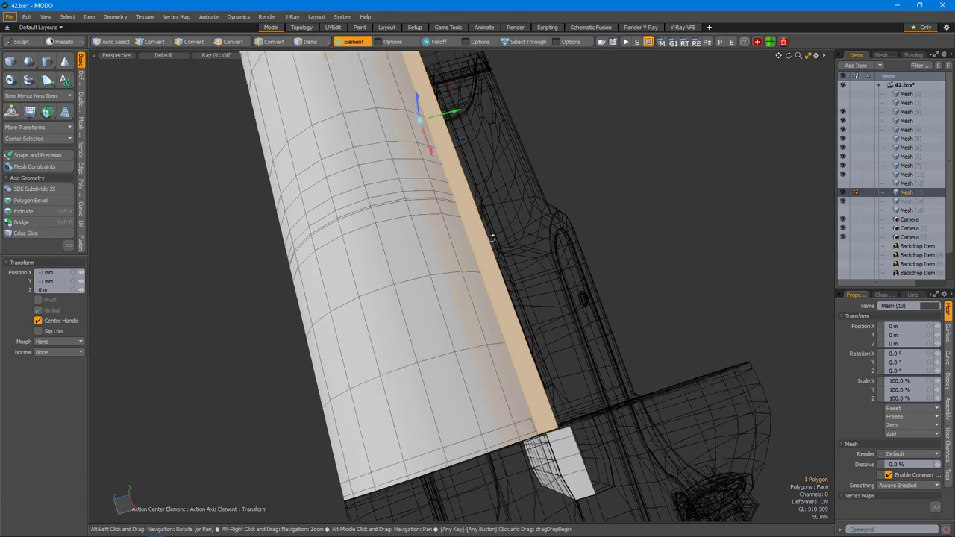
Extrude the rectangle into a bar along the barrel and shift its selected face 46 mm vertically.
alt+drag(589, 286, 464, 275)
key(space)
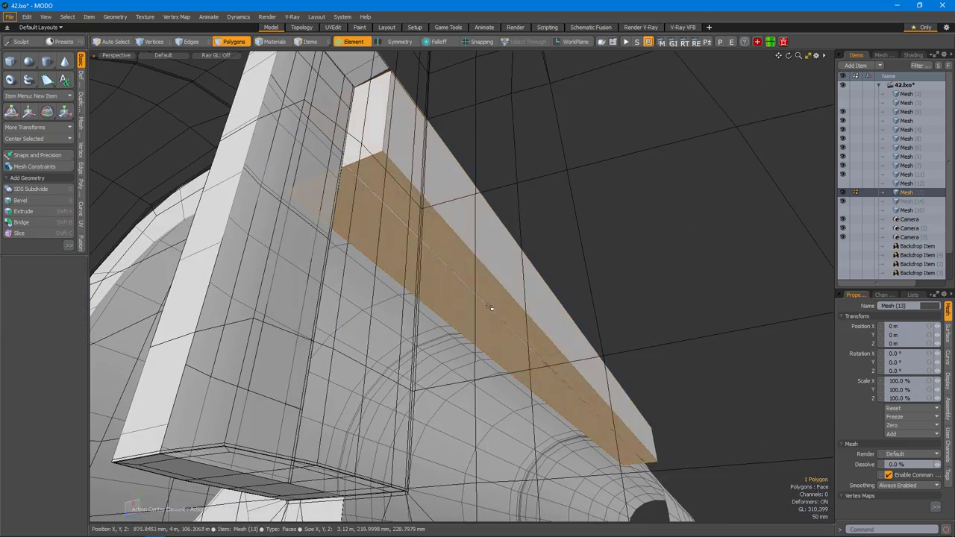
alt+drag(486, 220, 505, 250)
key(w)
alt+drag(186, 138, 461, 279)
alt+right_drag(461, 279, 464, 318)
alt+drag(462, 307, 540, 365)
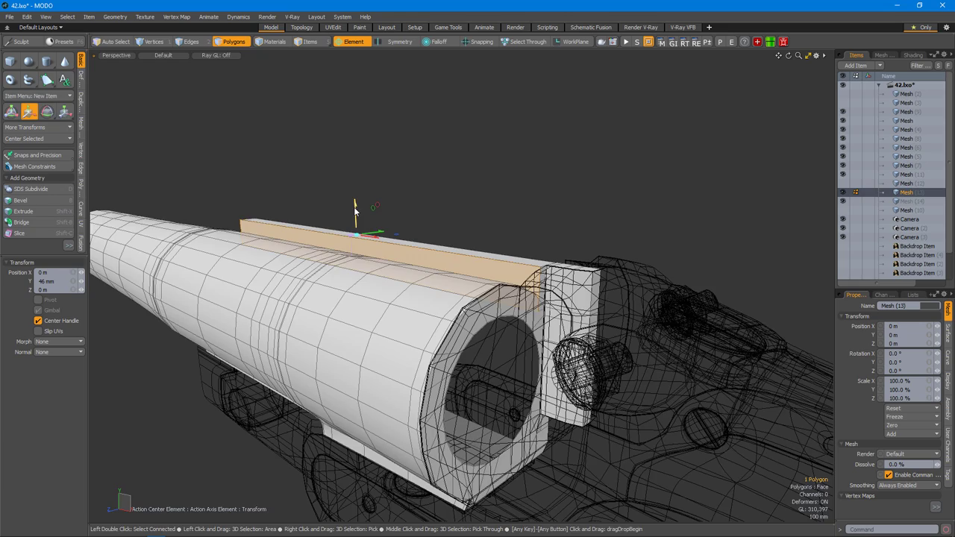
Adjust the height of the bar's top face to line up with the slot piece's top.
scroll(355, 211, up, 5)
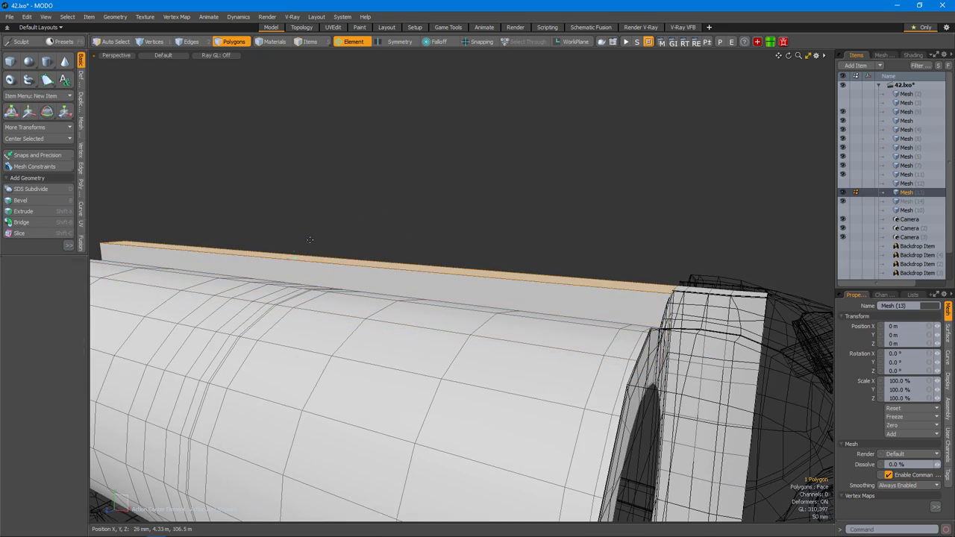
alt+drag(358, 239, 367, 220)
alt+drag(287, 248, 544, 317)
alt+drag(428, 321, 257, 276)
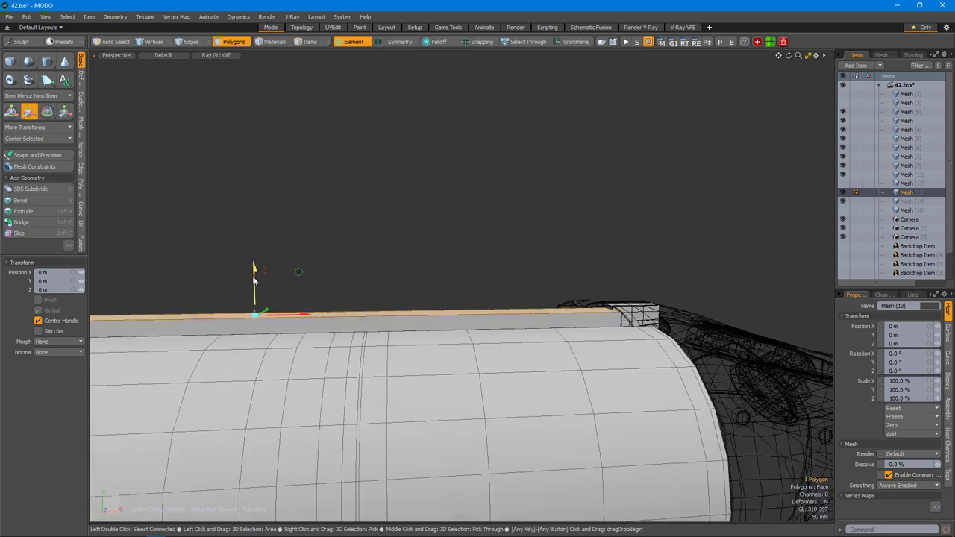
alt+drag(619, 280, 647, 293)
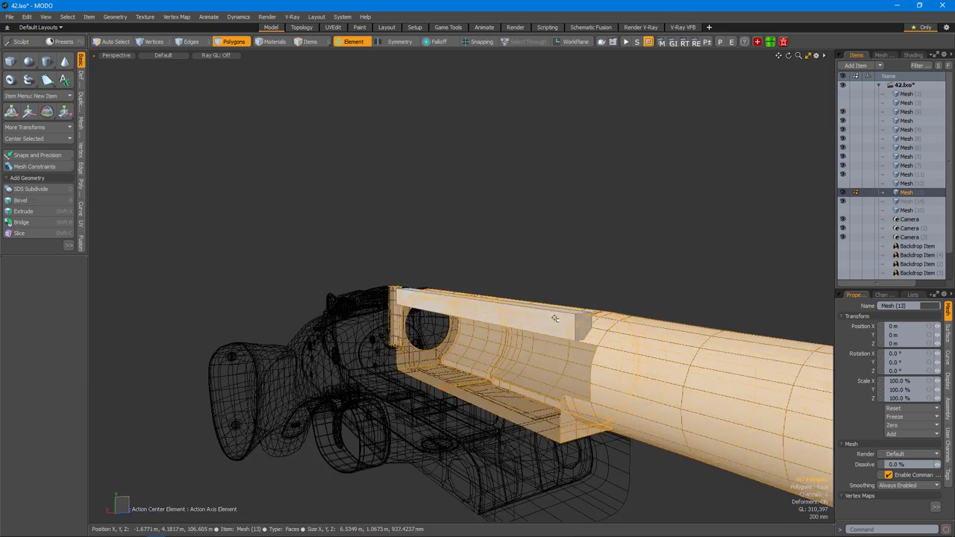
Extend the bar's front end face to the barrel's muzzle and delete that end face.
alt+drag(655, 257, 653, 282)
key(w)
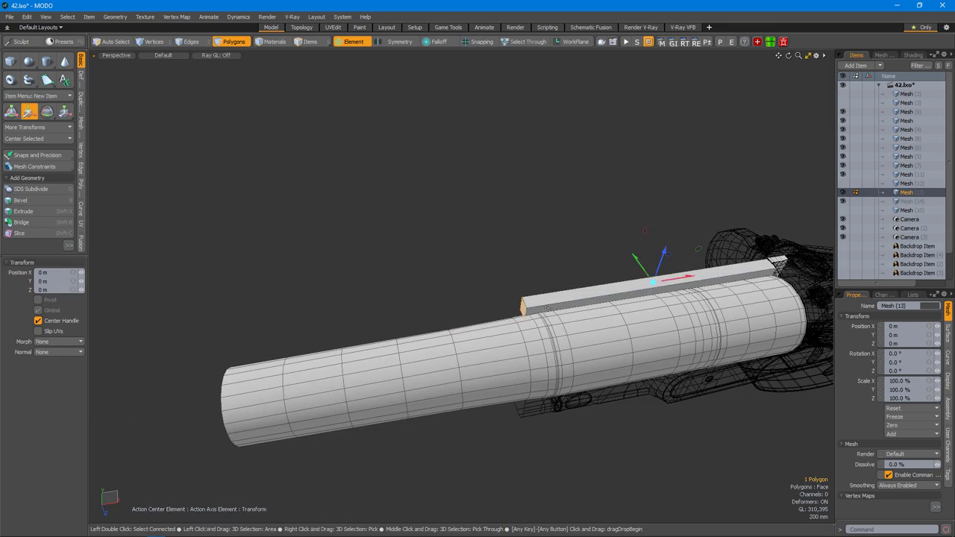
alt+drag(414, 388, 393, 328)
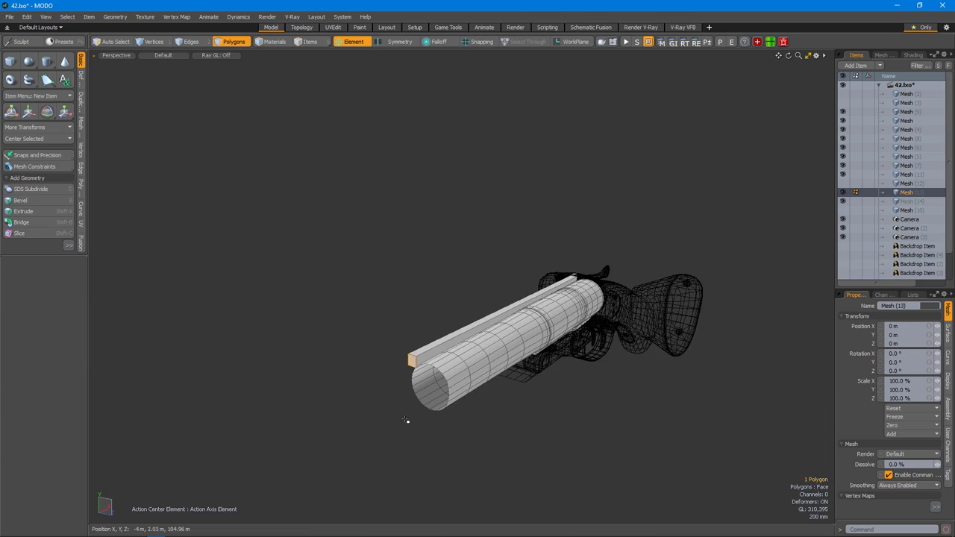
alt+drag(542, 320, 656, 379)
key(ctrl+space)
click(616, 366)
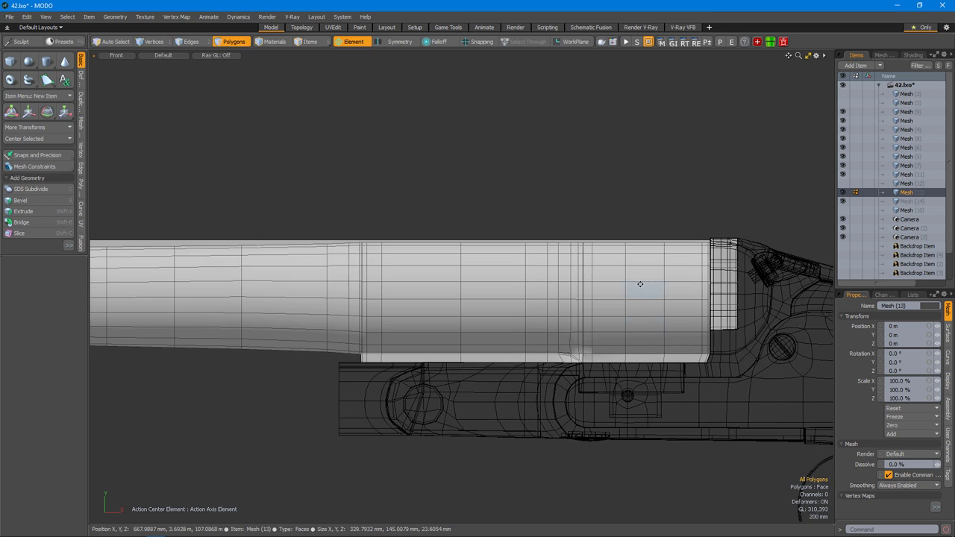
Select the bar's top face and adjust its height against the barrel's top in the front view.
key(ctrl+space)
click(705, 266)
click(695, 378)
key(w)
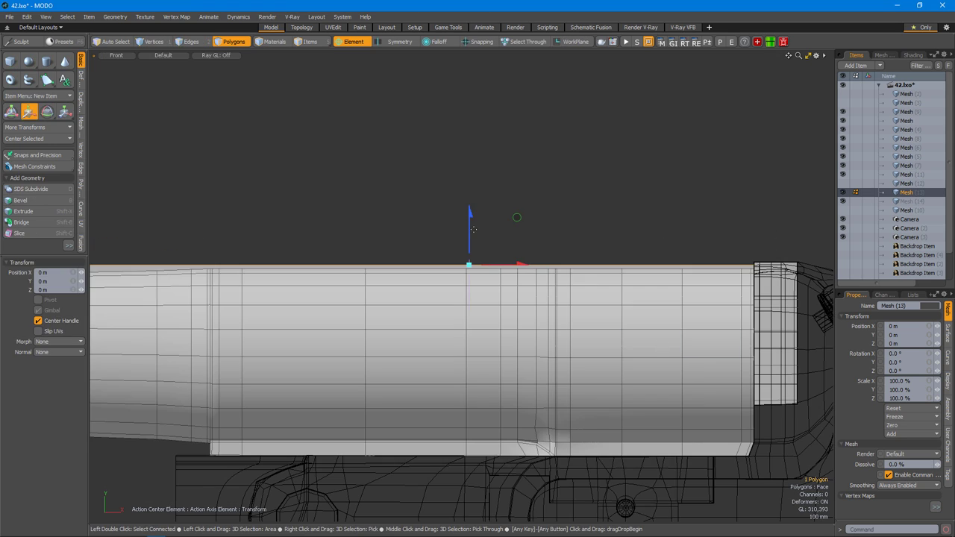
scroll(516, 215, down, 3)
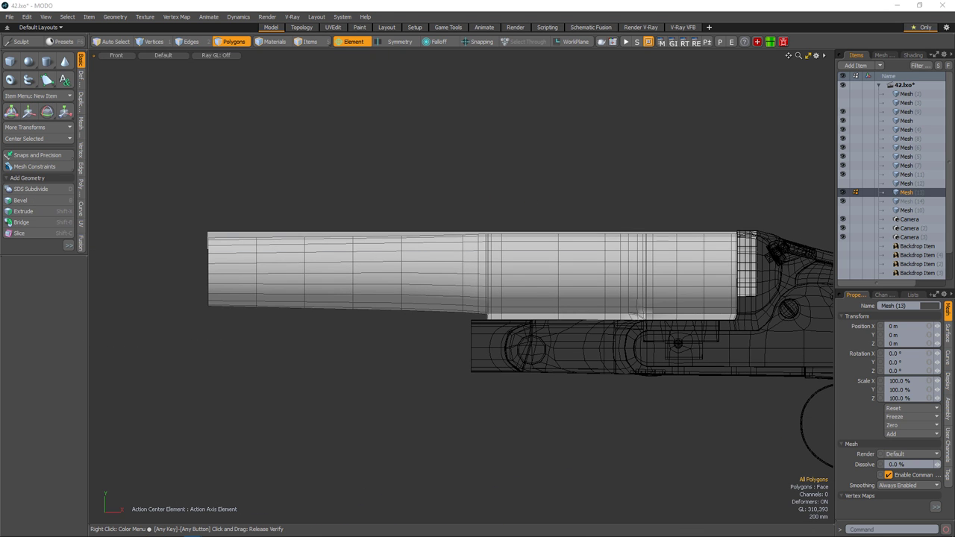
Examine the junction between the rib bar's rear end and the slot piece up close in the perspective view.
key(alt+Tab)
scroll(661, 102, up, 4)
mouse_move(455, 95)
mouse_down()
mouse_move(634, 79)
mouse_move(620, 36)
mouse_move(564, 47)
mouse_move(660, 38)
mouse_move(417, 103)
mouse_move(398, 382)
mouse_move(444, 102)
mouse_up()
click(573, 357)
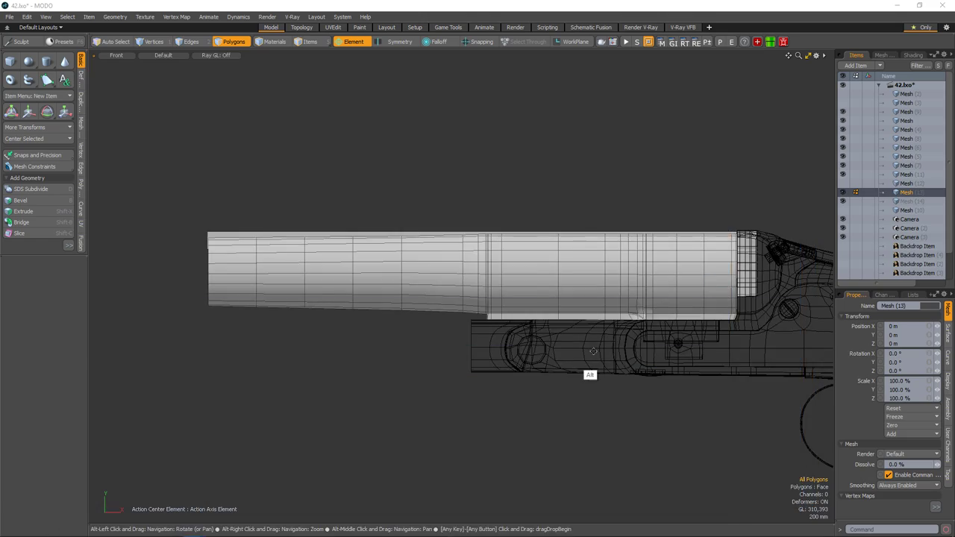
click(715, 263)
scroll(543, 322, up, 10)
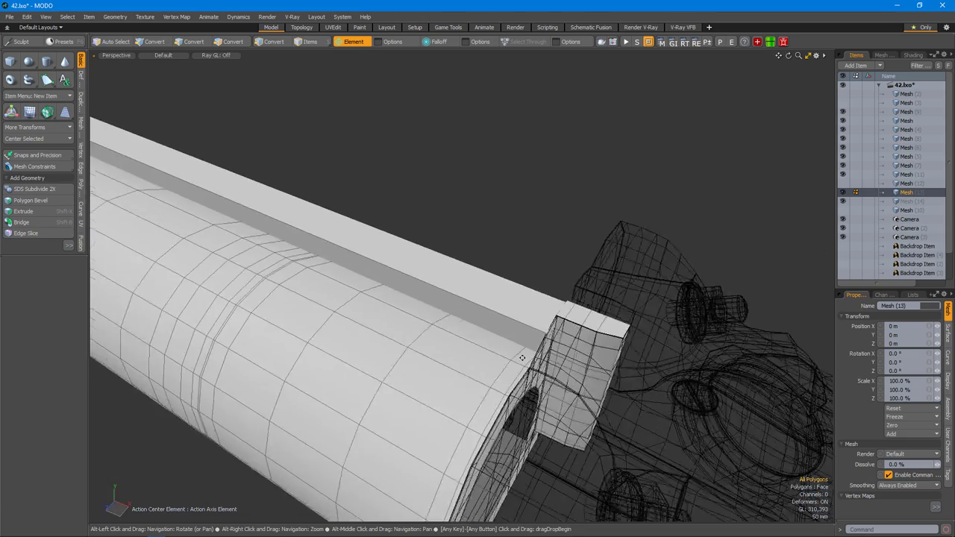
scroll(456, 305, up, 8)
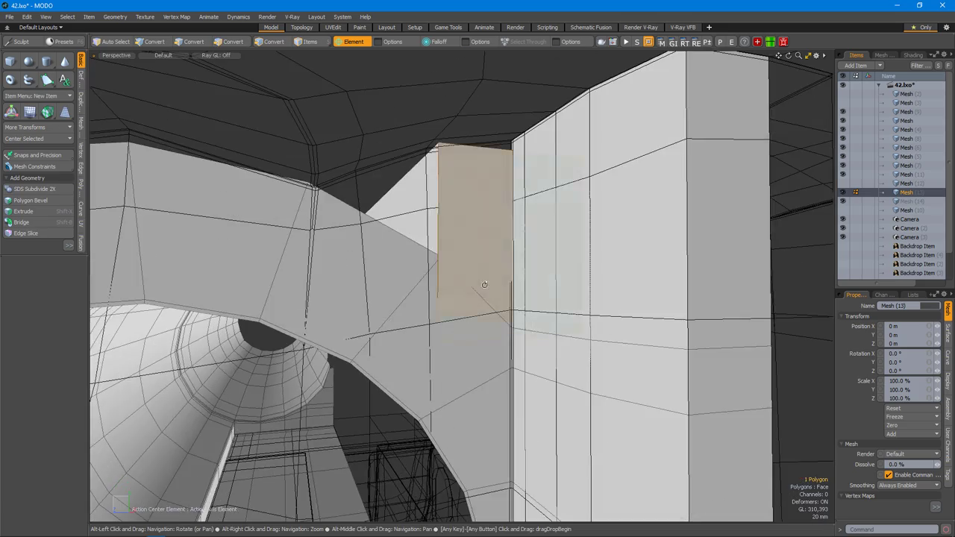
scroll(462, 353, down, 5)
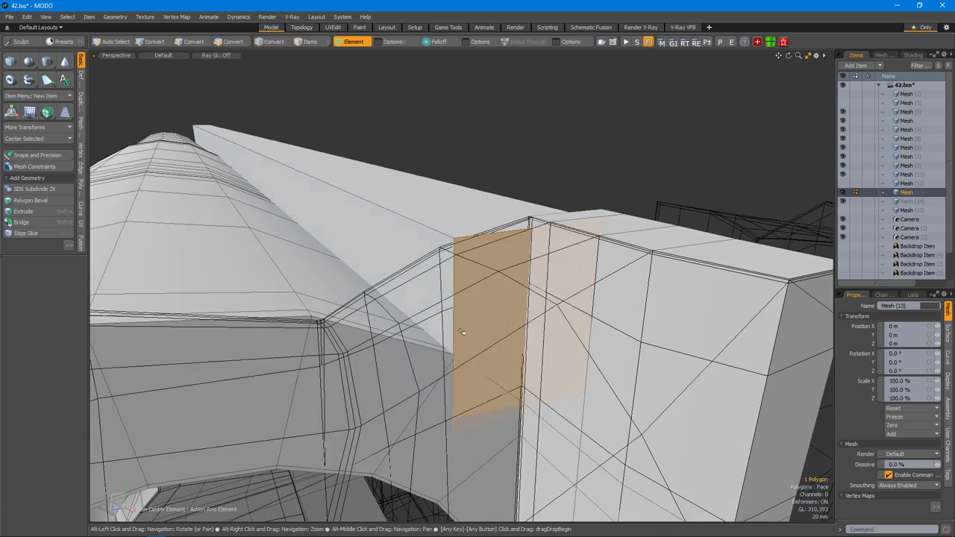
Move the rib bar's edge 91.5 mm in X and shift its side face -3.5 mm in Y toward the barrel's corner.
key(2)
alt+drag(445, 326, 485, 218)
key(w)
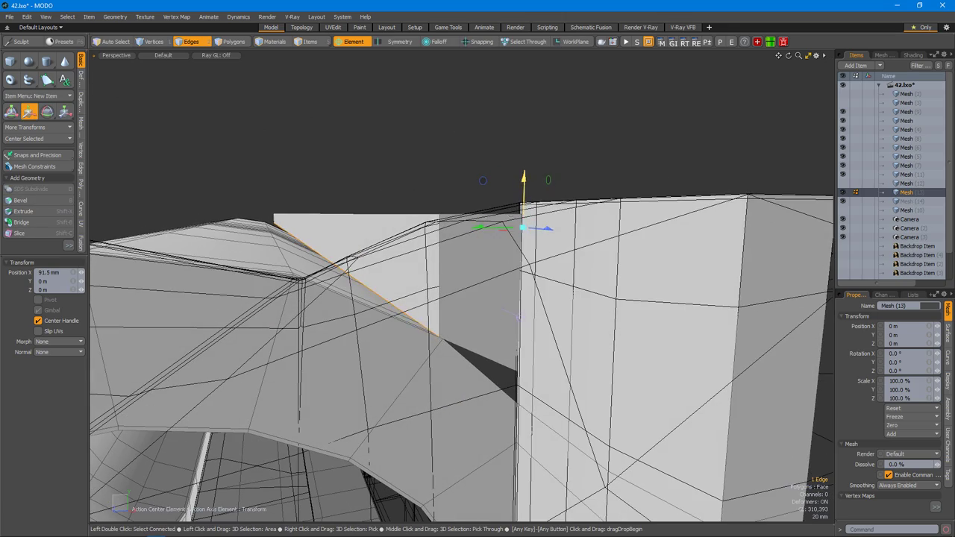
scroll(518, 317, up, 5)
alt+drag(518, 316, 482, 328)
key(3)
key(w)
scroll(493, 349, up, 5)
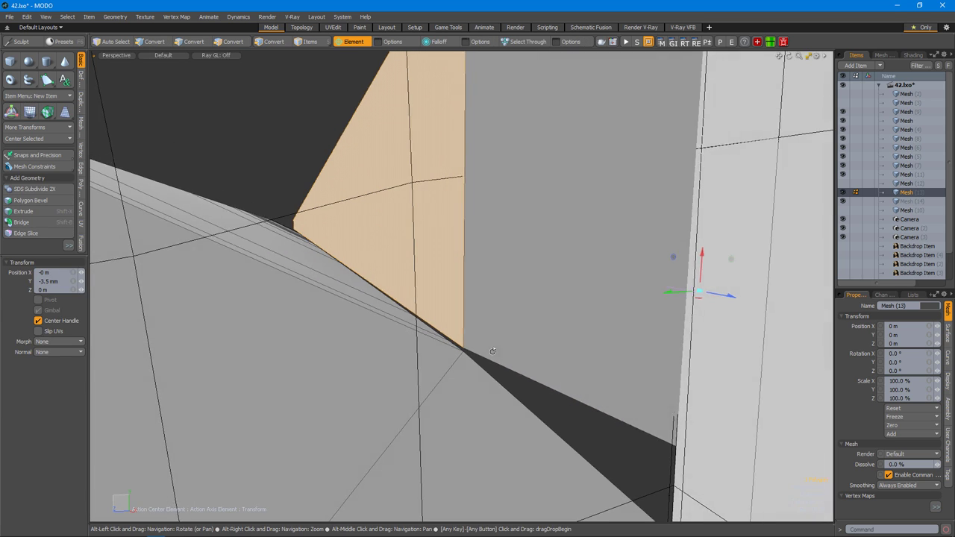
Reposition the rib bar's side face so its lower edge meets the corner of the barrel's rear face.
alt+drag(703, 259, 523, 345)
alt+drag(670, 259, 547, 232)
key(3)
key(w)
alt+drag(521, 360, 483, 294)
Extend two edges at the rib bar's rear end 87.8 mm in X and adjust them against the slot piece.
key(2)
alt+drag(409, 254, 483, 385)
key(shift+x)
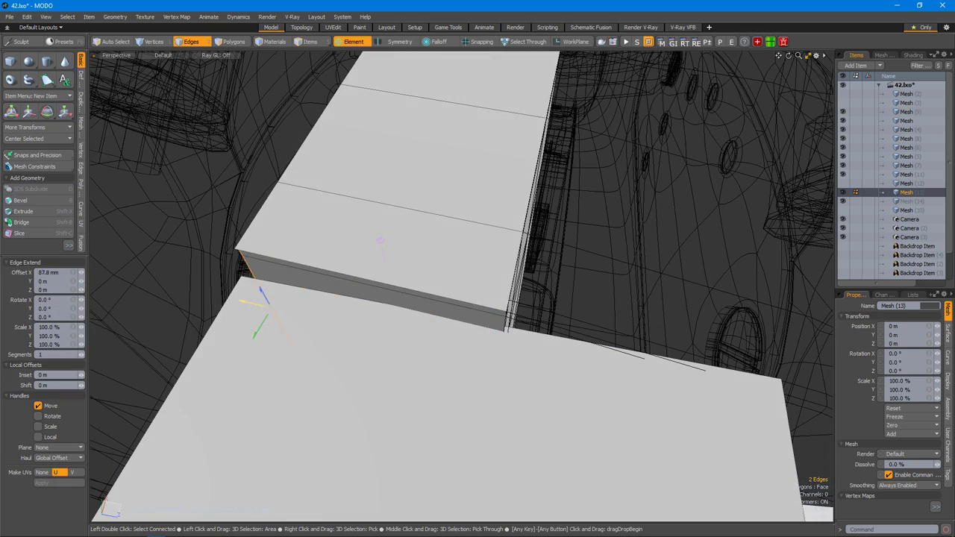
alt+drag(88, 313, 398, 314)
alt+drag(463, 351, 506, 229)
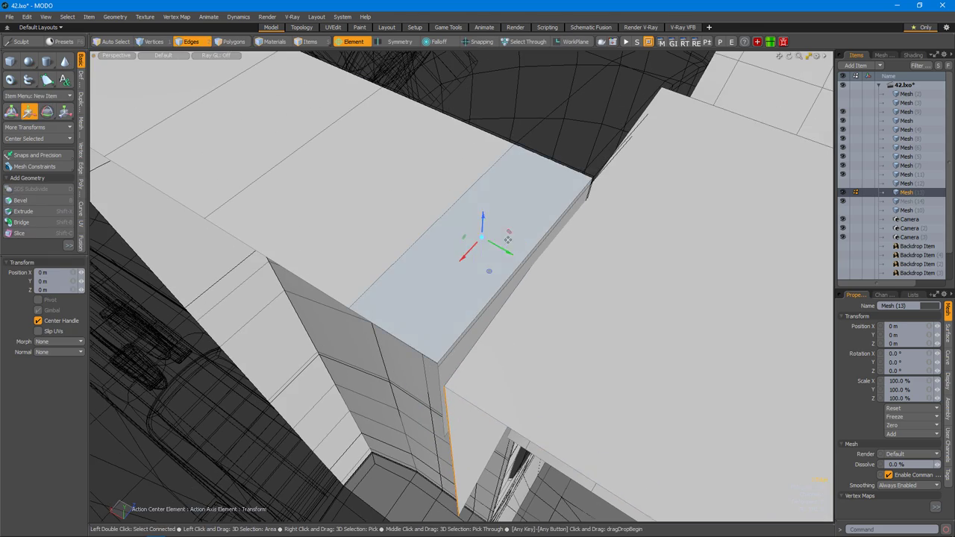
alt+drag(477, 299, 418, 313)
Loop-slice the bar near its rear end and add a support loop at 0.5 % beside the slot piece.
key(alt+c)
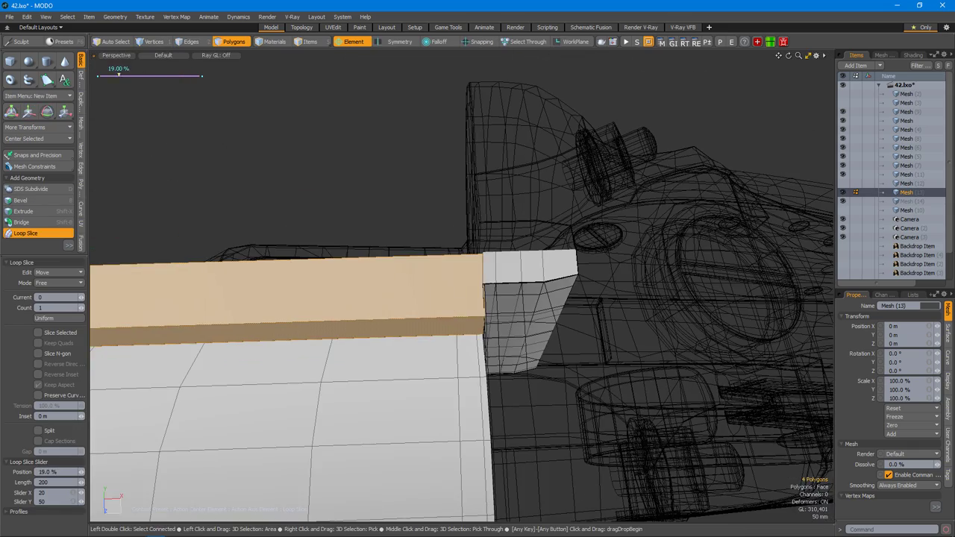
key(2)
key(w)
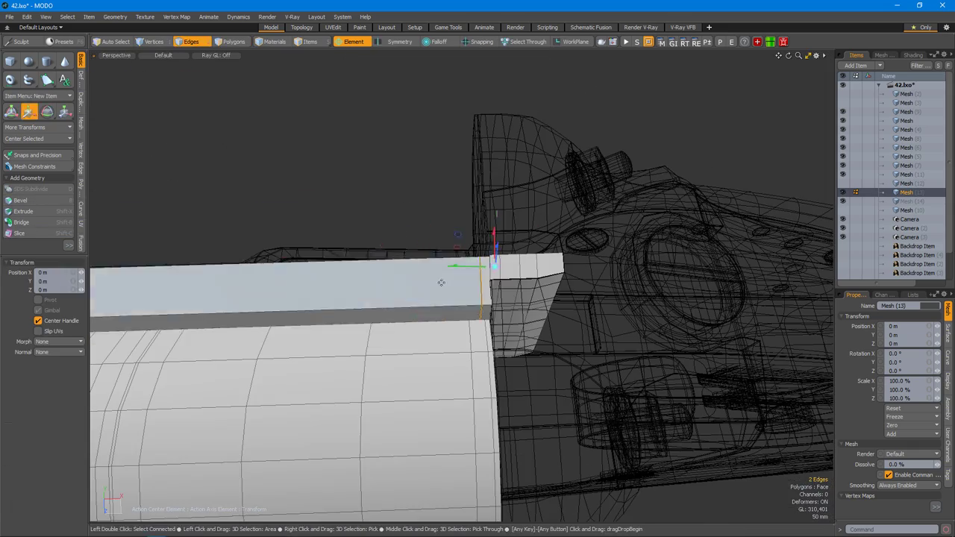
key(ctrl+z)
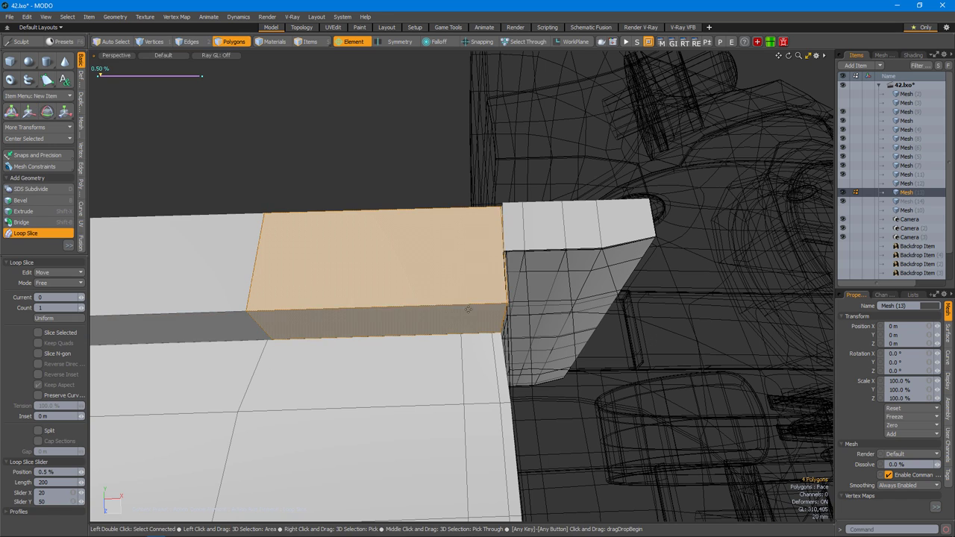
Refine the edges at the bar's rear end and edge-slice a vertical cut down its end face beside the slot piece.
alt+drag(448, 284, 395, 316)
key(2)
alt+drag(507, 311, 493, 271)
click(493, 298)
key(space)
alt+drag(507, 312, 463, 310)
key(2)
key(space)
click(475, 302)
alt+drag(478, 233, 403, 352)
key(alt+c)
alt+drag(439, 319, 462, 394)
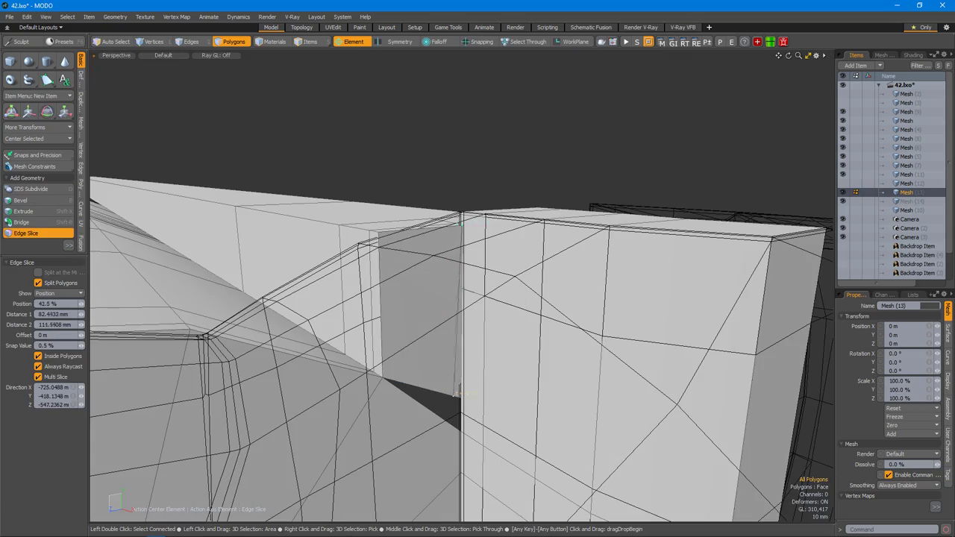
key(space)
Work on the narrow polygon beside the bar's rear end and adjust neighbouring geometry with the Element Move tool.
alt+drag(470, 305, 493, 240)
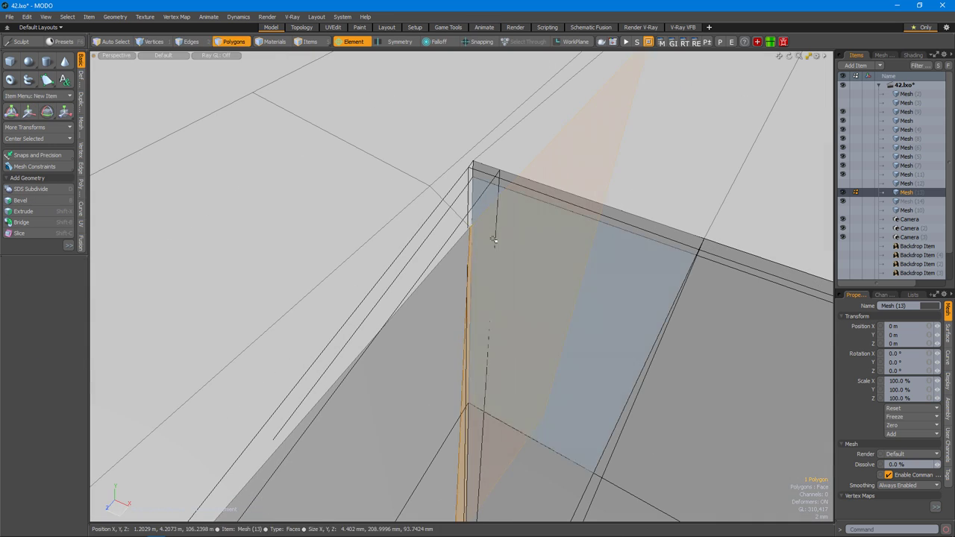
key(alt+c)
alt+drag(470, 207, 570, 270)
key(space)
alt+drag(633, 280, 338, 313)
key(t)
key(space)
key(3)
key(t)
key(1)
Edge-slice a horizontal cut along the side of the bar's rear section and across its end.
key(alt+c)
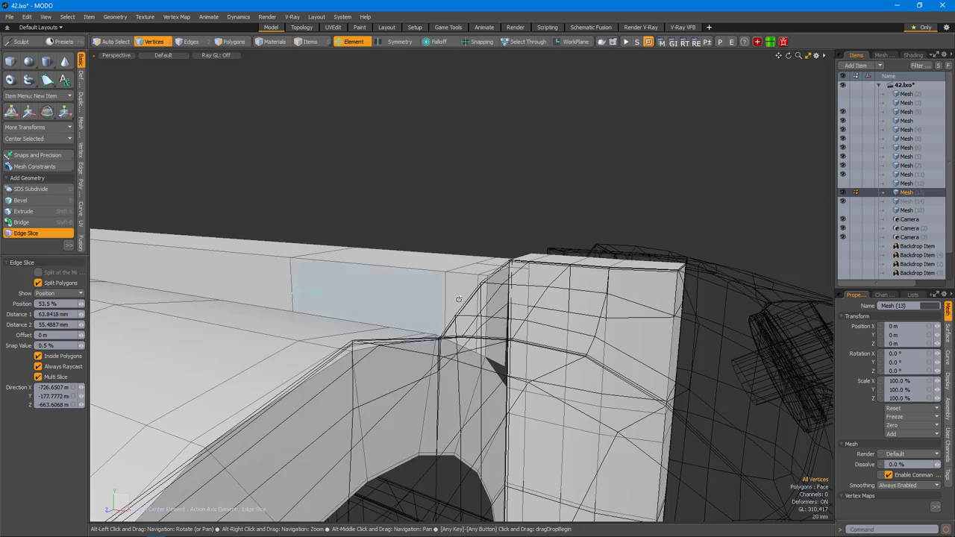
scroll(391, 302, up, 5)
alt+drag(391, 300, 552, 341)
key(space)
Loop-slice the slot piece's side polygons to line up with the bar's horizontal cut.
key(3)
click(572, 341)
key(alt+c)
scroll(572, 341, up, 3)
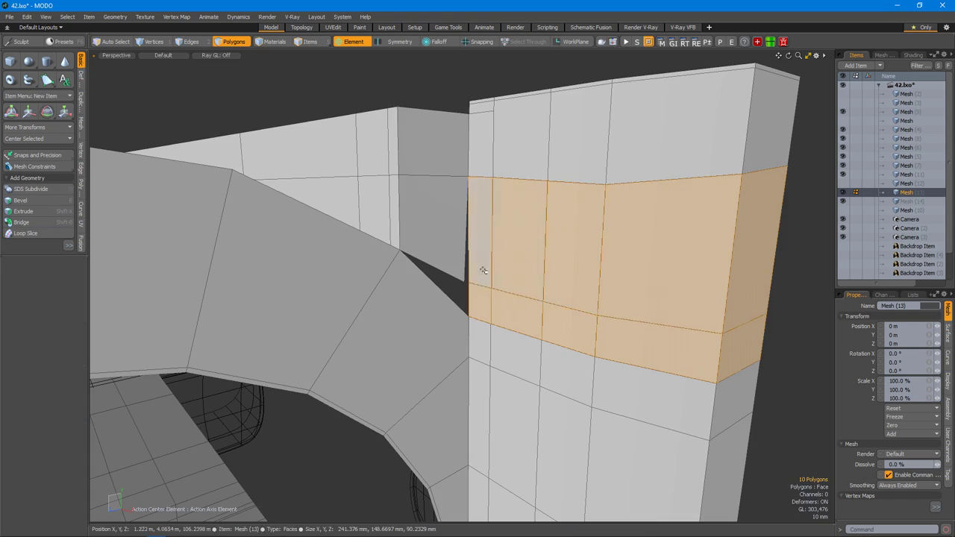
Align the slot piece's side vertices with the bar's edge flow using the Slide tool.
alt+drag(496, 264, 505, 314)
alt+drag(527, 279, 573, 356)
key(3)
key(1)
click(527, 358)
key(2)
double_click(518, 261)
key(space)
alt+drag(669, 365, 525, 335)
alt+drag(558, 303, 568, 269)
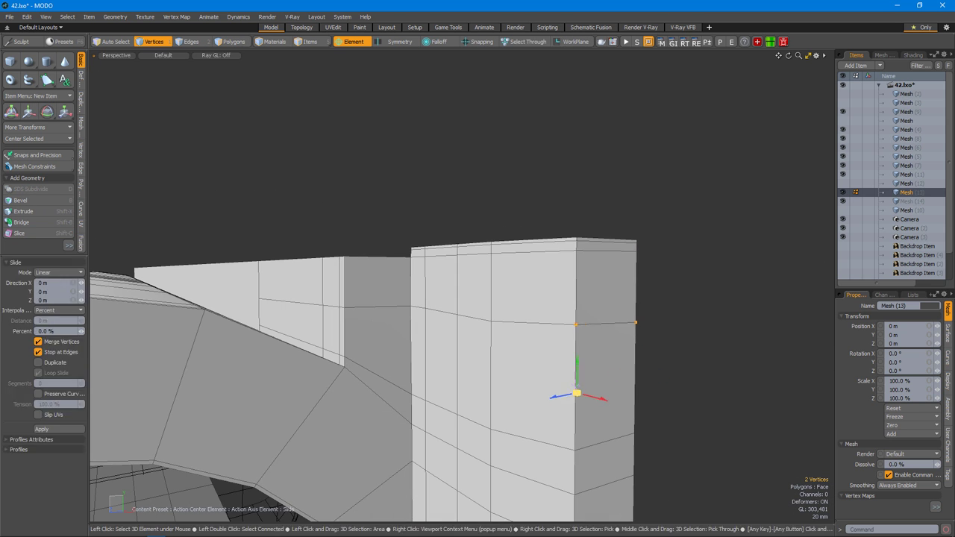
Adjust the slot piece's edges near its top and preview the joint with the bar in subdivision mode.
alt+drag(634, 358, 560, 373)
key(2)
click(488, 313)
alt+drag(529, 334, 486, 290)
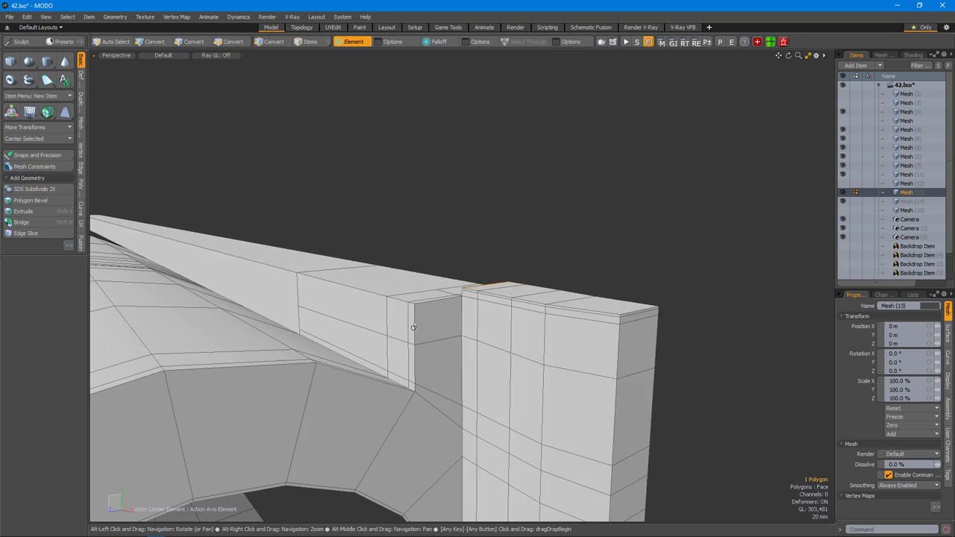
alt+drag(460, 278, 389, 307)
key(Tab)
key(1)
key(Tab)
key(Tab)
key(Tab)
Select the strip of polygons along the barrel's open inner side beneath the bar and delete it.
click(512, 348)
click(597, 362)
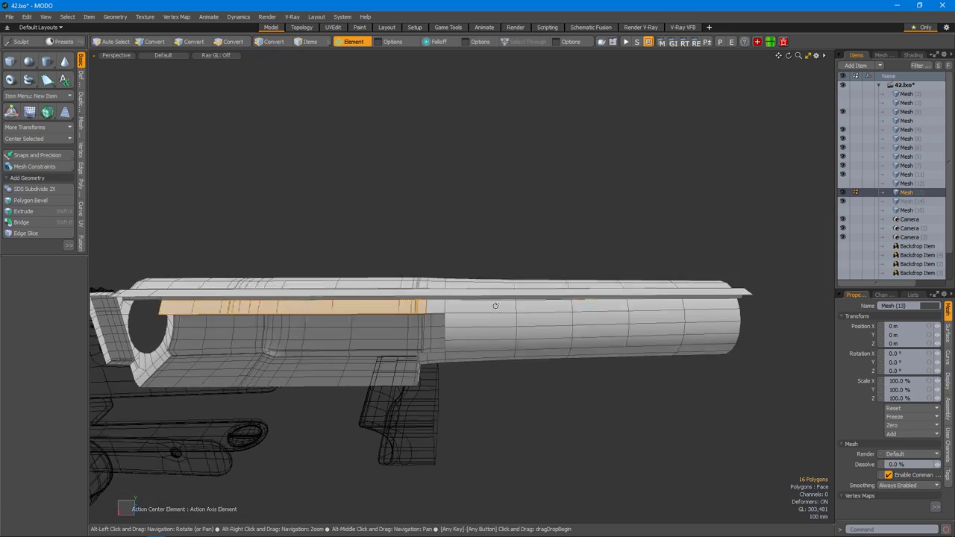
alt+drag(518, 391, 564, 339)
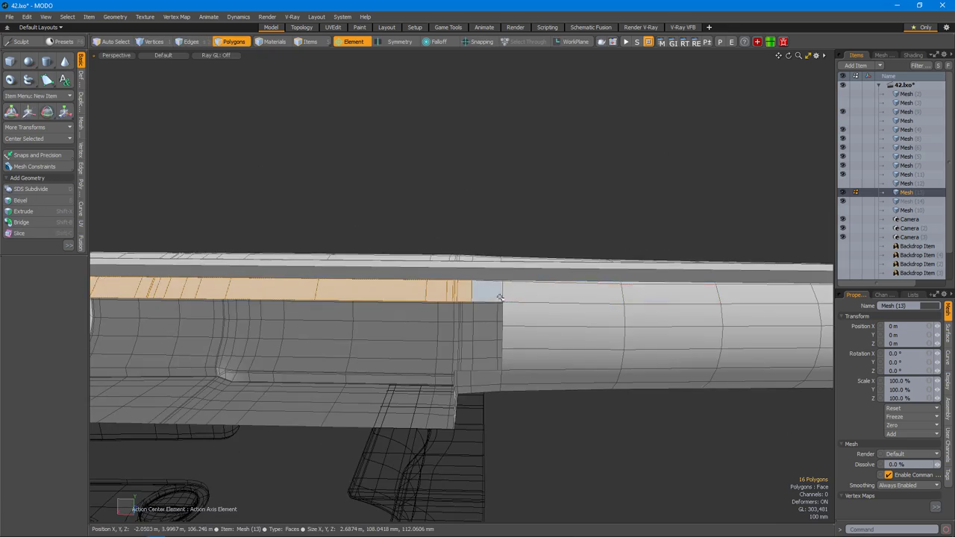
scroll(499, 298, down, 3)
alt+drag(499, 298, 485, 273)
Select all polygons of the barrel's rear face and inset them to form a narrow support border.
alt+drag(326, 459, 425, 301)
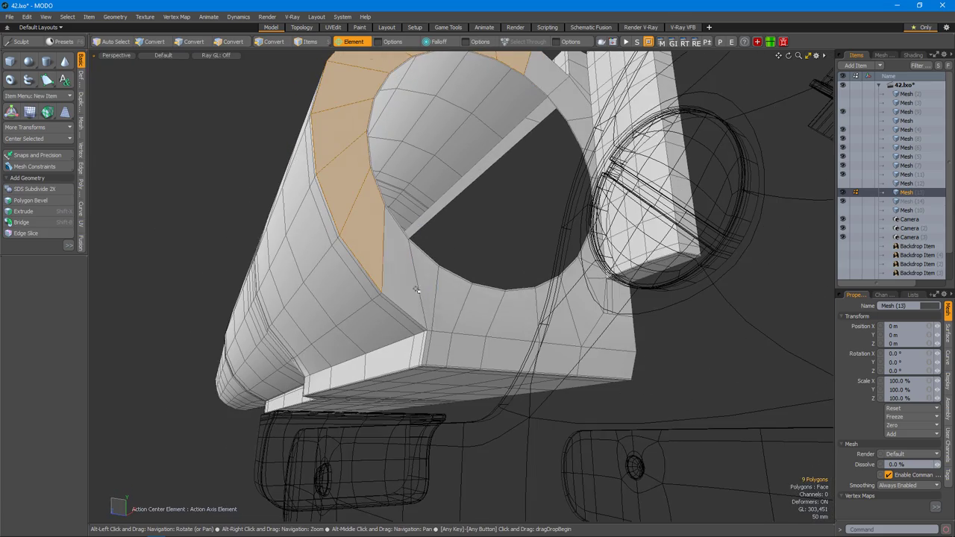
scroll(570, 321, up, 5)
shift+click(443, 341)
scroll(433, 345, up, 3)
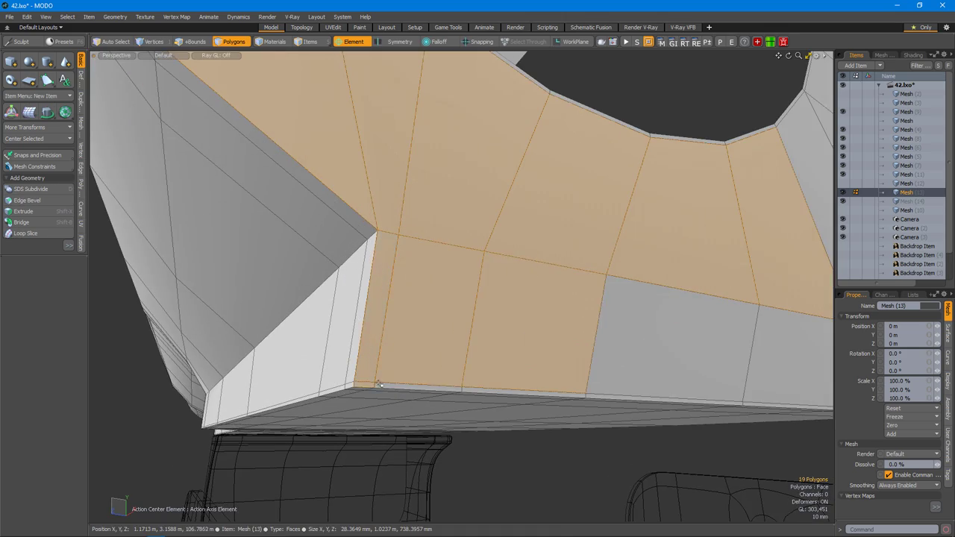
alt+drag(540, 369, 480, 311)
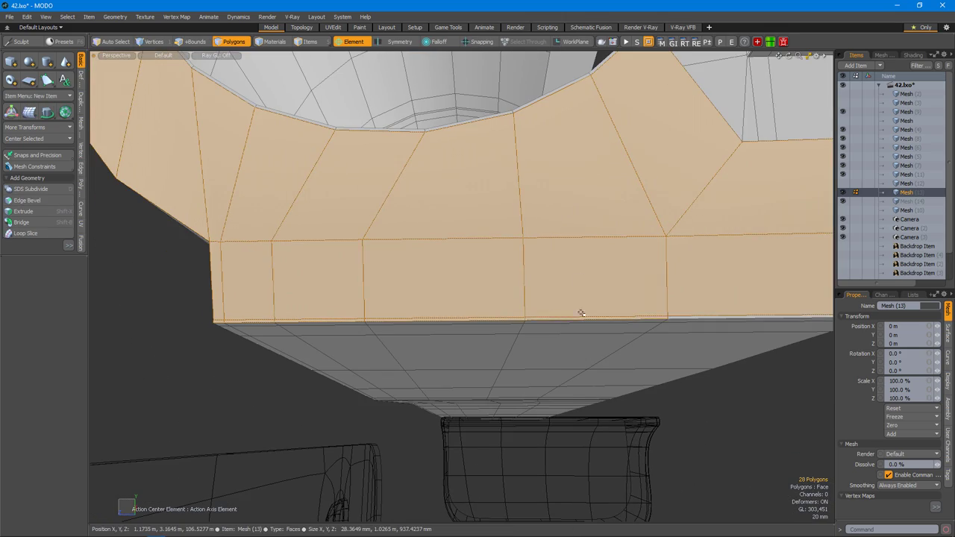
scroll(565, 317, down, 2)
shift+click(537, 321)
alt+drag(537, 321, 514, 230)
shift+click(524, 277)
scroll(501, 195, down, 5)
scroll(543, 245, up, 3)
alt+drag(753, 216, 420, 373)
scroll(587, 313, down, 4)
scroll(420, 335, up, 5)
alt+drag(420, 335, 558, 377)
Edge-slice through the lower corner of the support border on the barrel's rear face.
key(1)
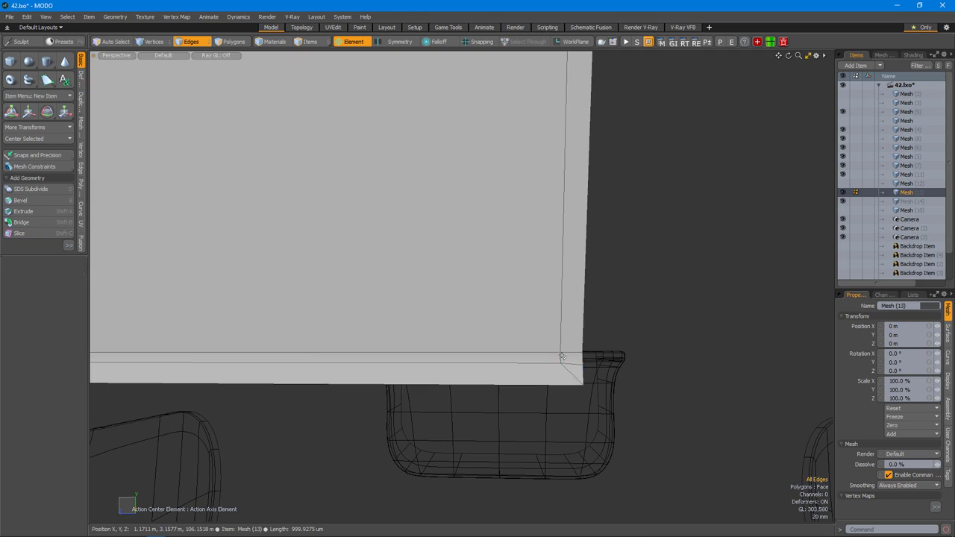
alt+drag(581, 373, 485, 295)
key(c)
click(655, 329)
key(space)
alt+drag(655, 329, 436, 348)
Adjust the vertices and edge where the bar's base meets the barrel and preview the joint in subdivision mode.
key(Tab)
key(Tab)
key(1)
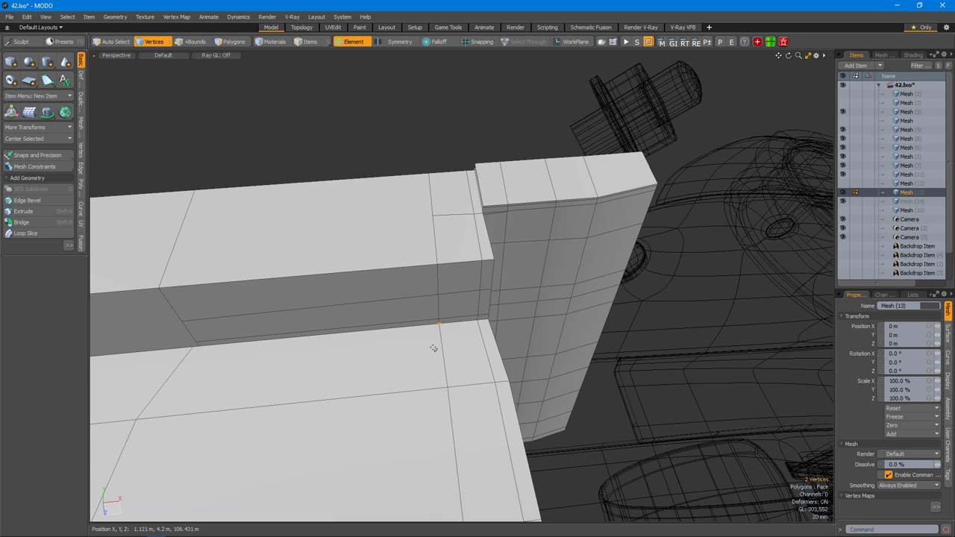
alt+drag(205, 345, 415, 252)
key(2)
key(w)
ctrl+alt+drag(419, 296, 454, 231)
ctrl+alt+drag(439, 340, 511, 332)
key(Tab)
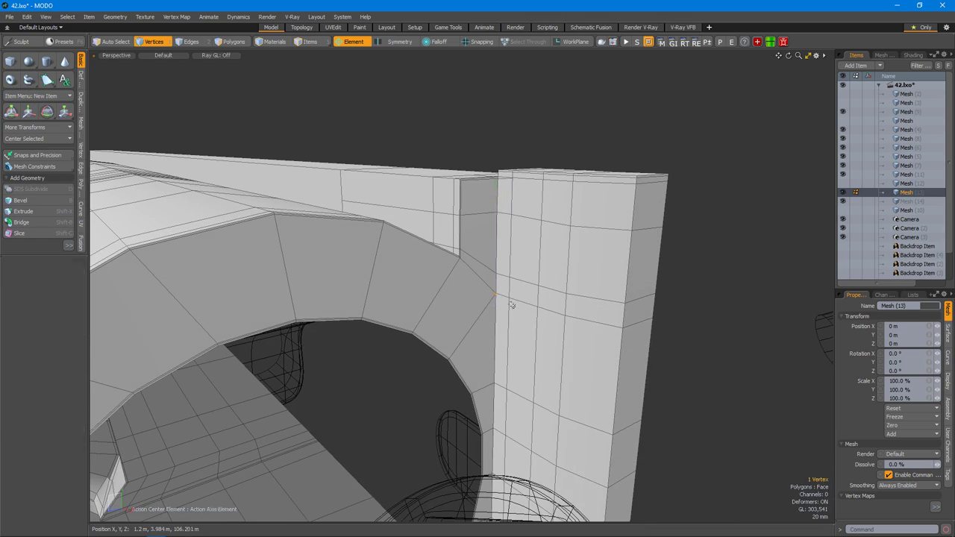
key(Tab)
alt+drag(548, 350, 526, 326)
Try to loop-slice the rib bar's top polygons at 0.5 %.
key(2)
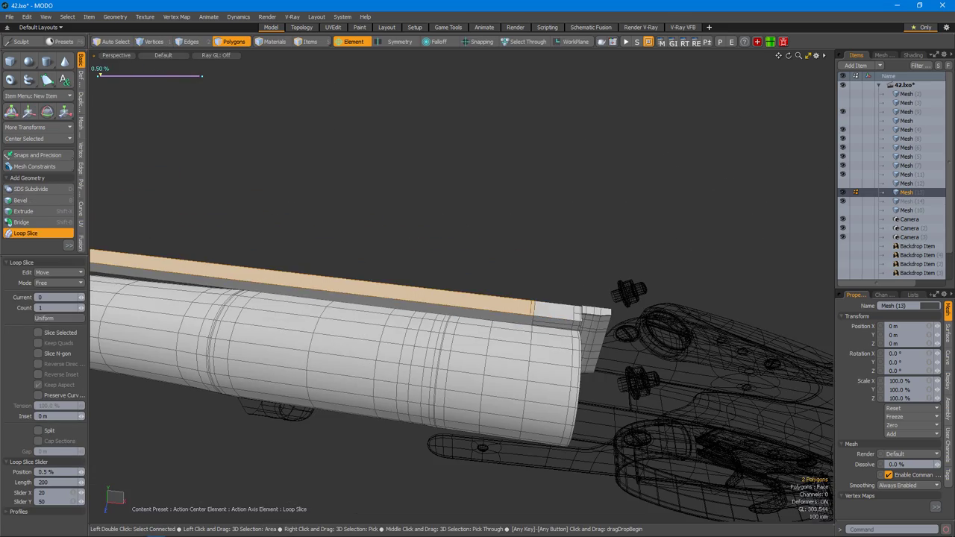
scroll(523, 348, up, 5)
drag(522, 348, 530, 384)
scroll(508, 326, down, 5)
key(space)
Edge-slice a narrow support edge at 97.5 % on the barrel's rear face beside the slot piece's lower inner corner.
scroll(515, 294, up, 5)
scroll(530, 383, up, 10)
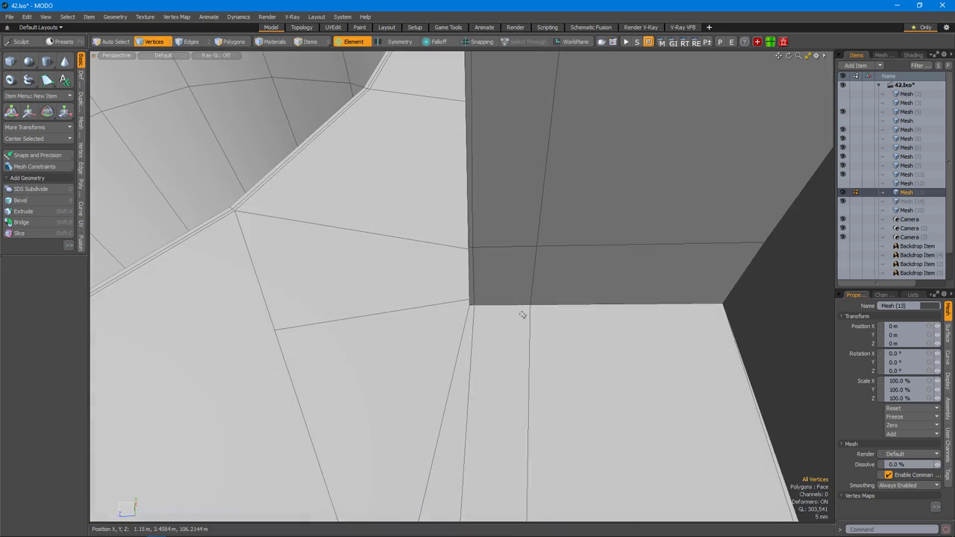
scroll(586, 320, down, 3)
alt+drag(585, 320, 591, 302)
key(2)
click(578, 300)
alt+drag(500, 324, 589, 294)
key(shift+c)
click(597, 289)
alt+drag(352, 270, 371, 307)
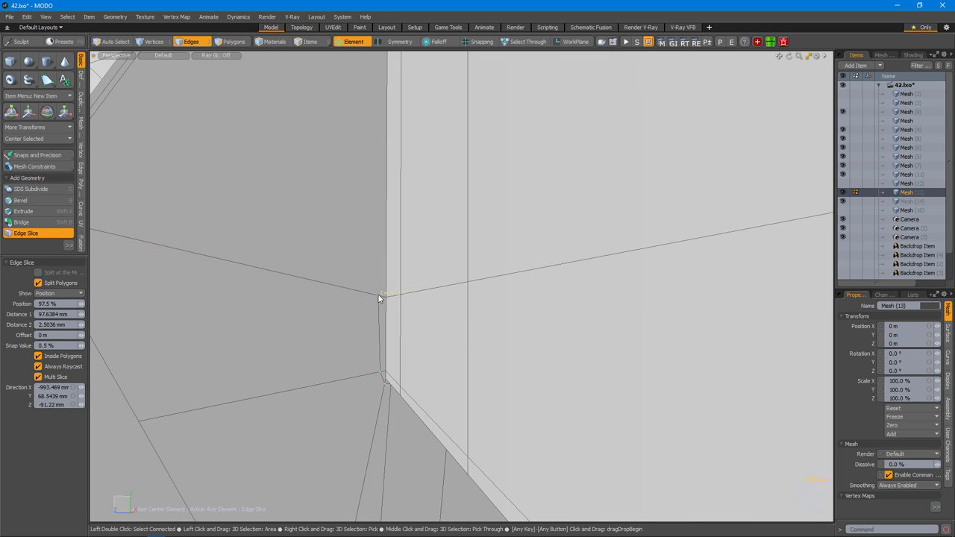
alt+drag(348, 276, 419, 326)
Tidy the vertices where the rear face meets the slot piece and loop-slice the adjoining polygon band at 74.5 %.
key(1)
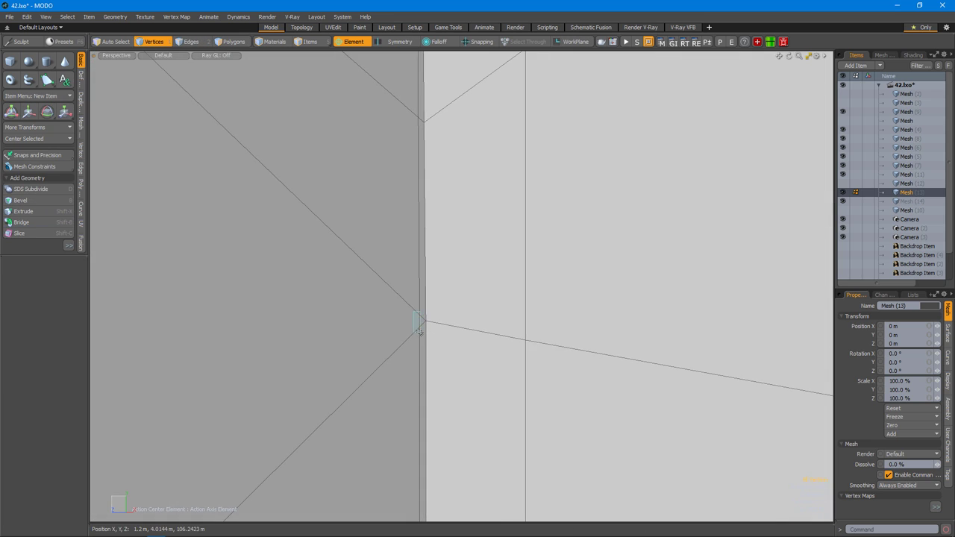
scroll(426, 356, down, 5)
alt+drag(380, 262, 388, 268)
scroll(448, 352, up, 6)
alt+drag(448, 351, 486, 366)
key(3)
scroll(486, 273, up, 3)
double_click(489, 336)
key(alt+c)
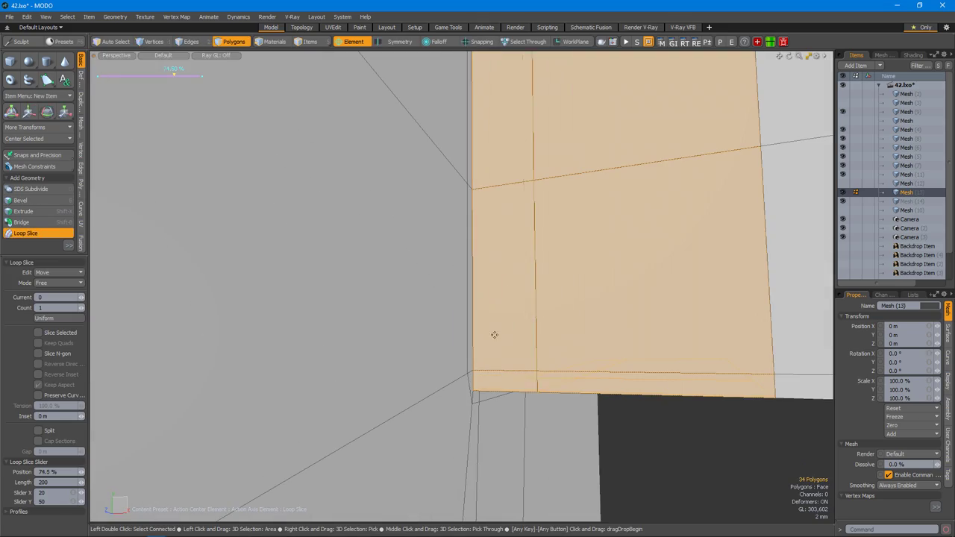
key(space)
Select the vertices along the slot piece's vertical edge next to the bar and preview the subdivided joint.
click(612, 379)
scroll(612, 380, down, 3)
alt+drag(612, 379, 444, 267)
key(Tab)
key(Tab)
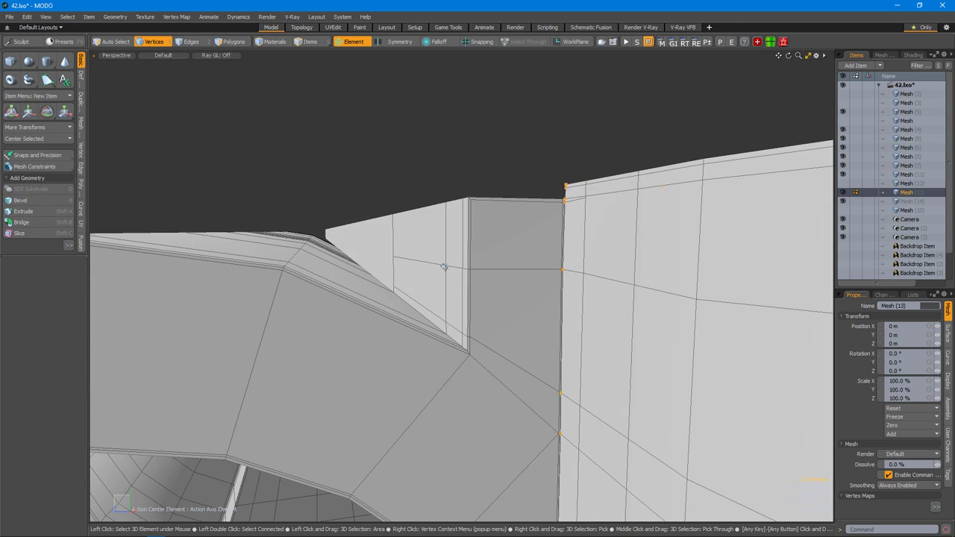
Edge-slice the rib bar across its top and side in line with an edge loop of the barrel.
key(Tab)
alt+drag(440, 355, 508, 349)
key(Tab)
key(c)
click(514, 348)
key(space)
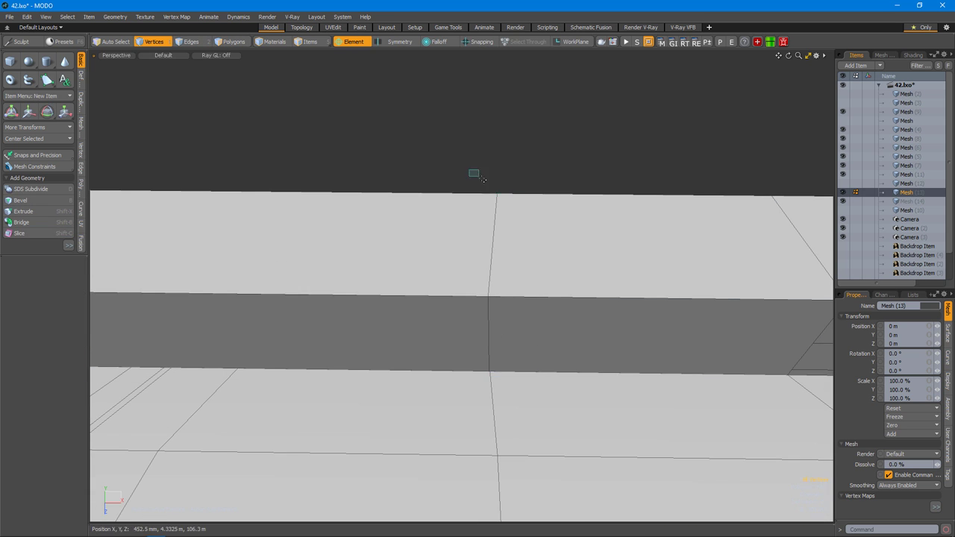
Edge-slice the rib bar across its top and side near the next barrel edge loop and activate Slide for the new edges.
key(Tab)
alt+drag(493, 395, 413, 296)
key(Tab)
key(c)
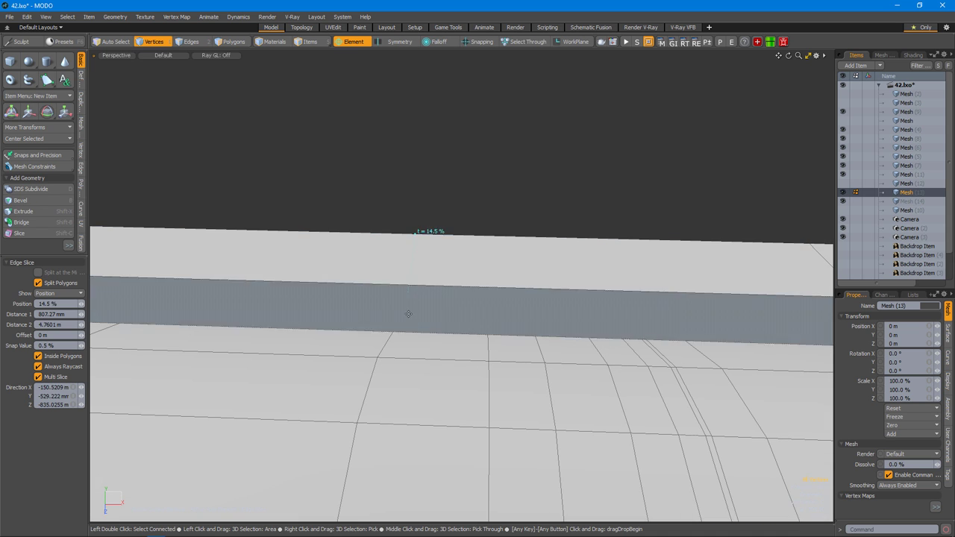
click(415, 328)
key(space)
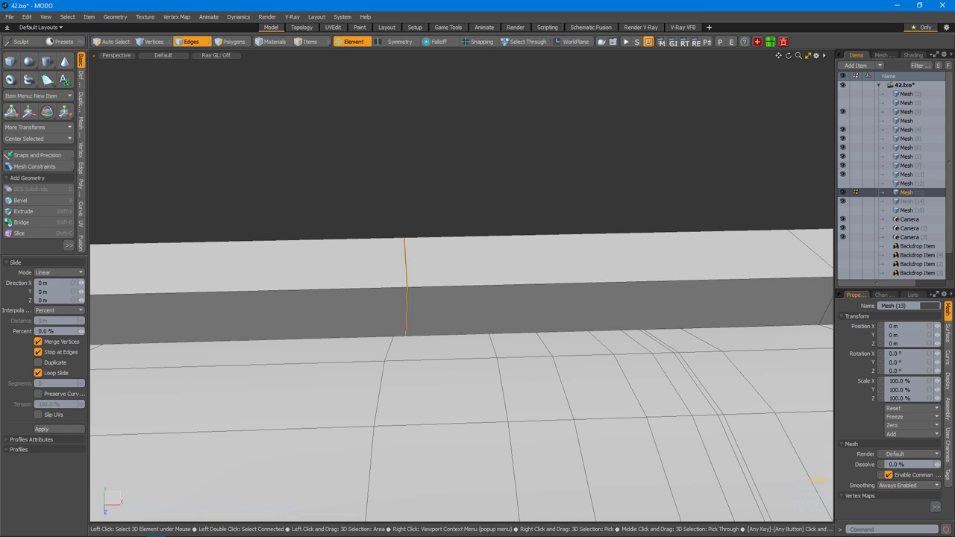
Loop-slice the rib bar segment beside the new cut, placing the slice in line with the next barrel edge loop.
key(3)
double_click(510, 323)
key(Tab)
key(alt+c)
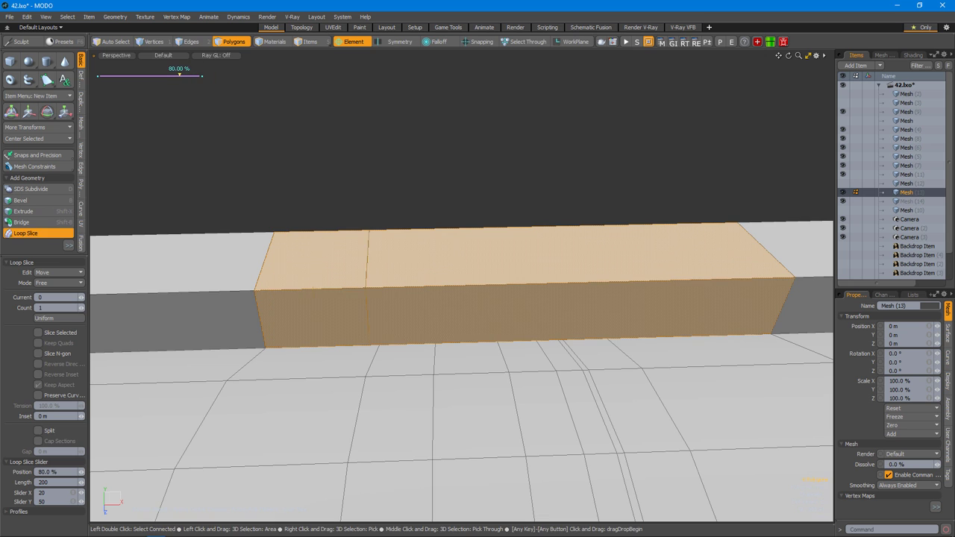
key(Tab)
drag(440, 273, 450, 273)
key(Tab)
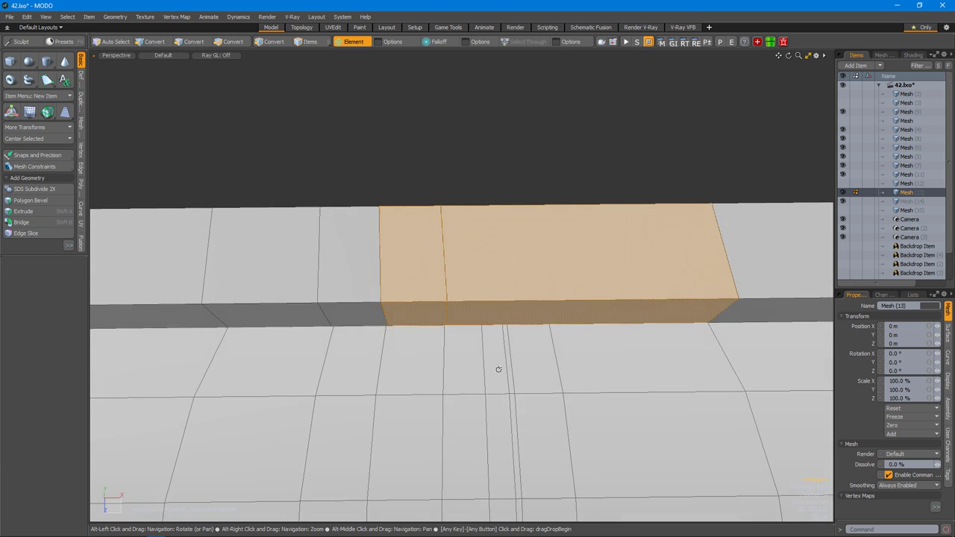
Loop-slice the next rib bar segment at 93 % to match the barrel's closely spaced edge loops.
key(1)
scroll(506, 237, down, 2)
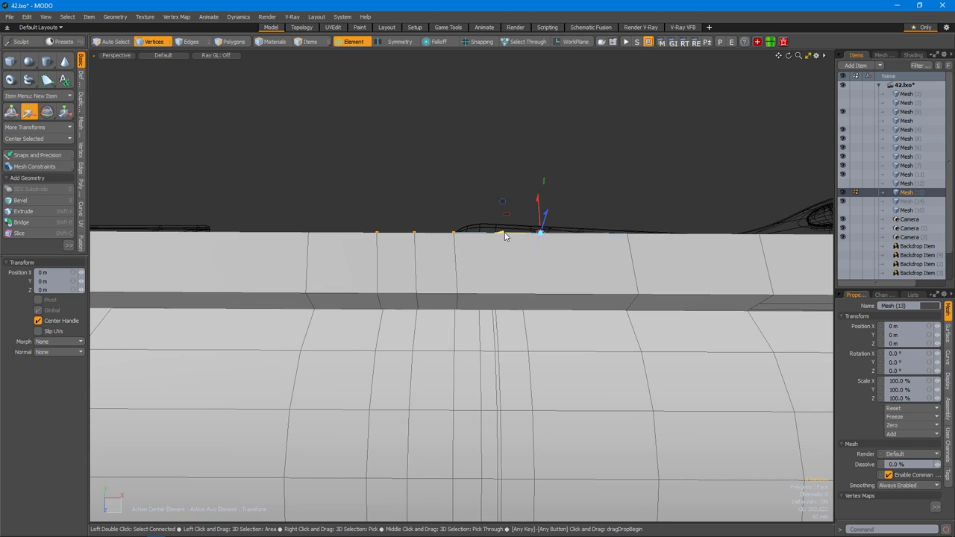
key(ctrl+z)
key(space)
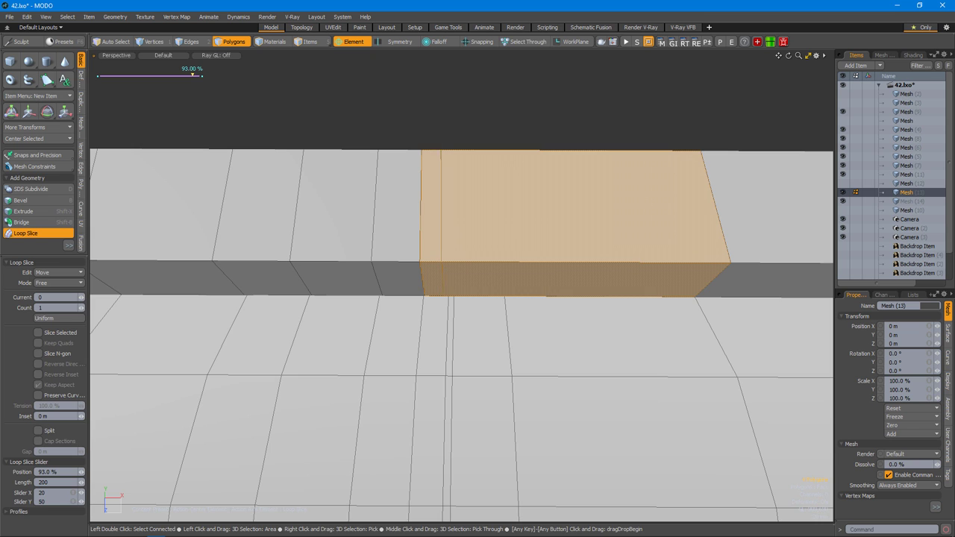
key(2)
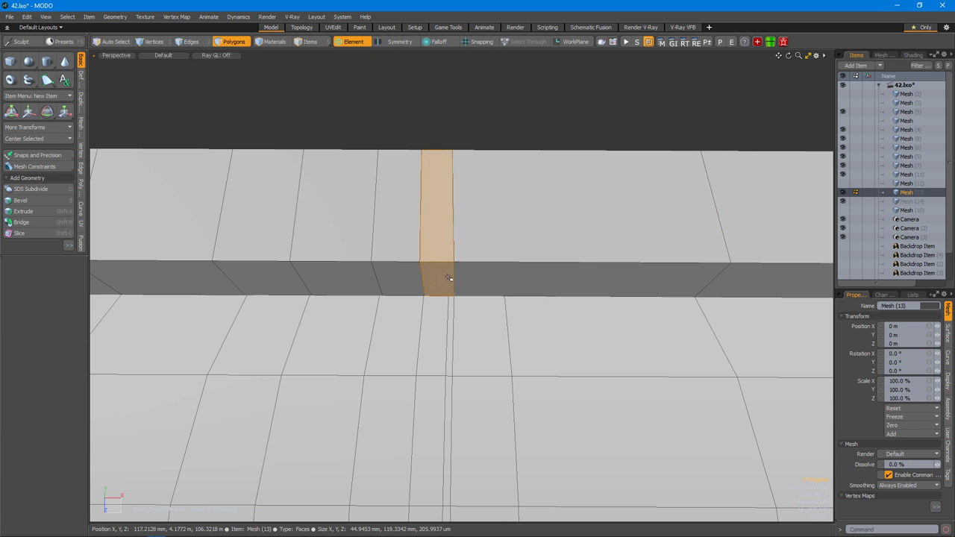
key(ctrl+z)
key(ctrl+z)
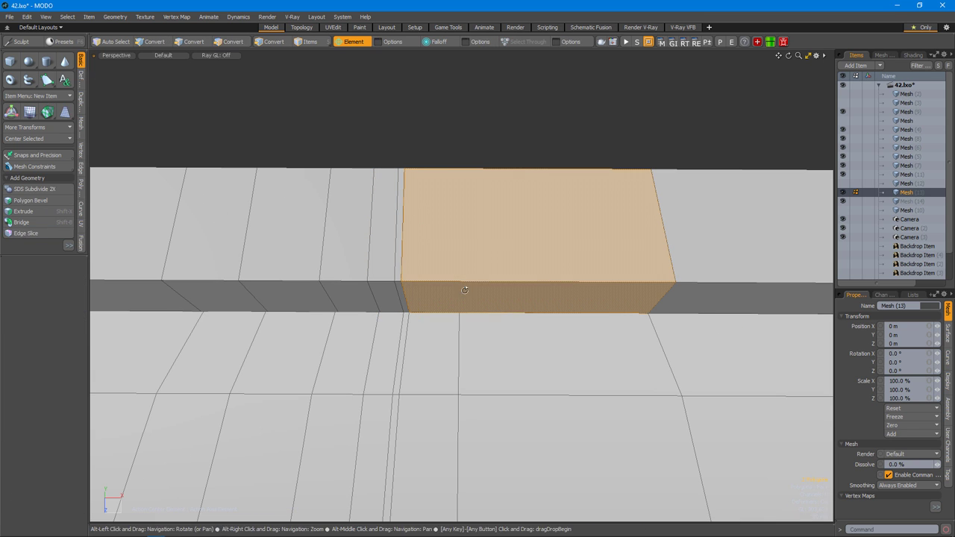
Loop-slice the remaining rib bar segment at 79 % and line the cut up with the barrel's edge loop.
alt+drag(447, 284, 465, 293)
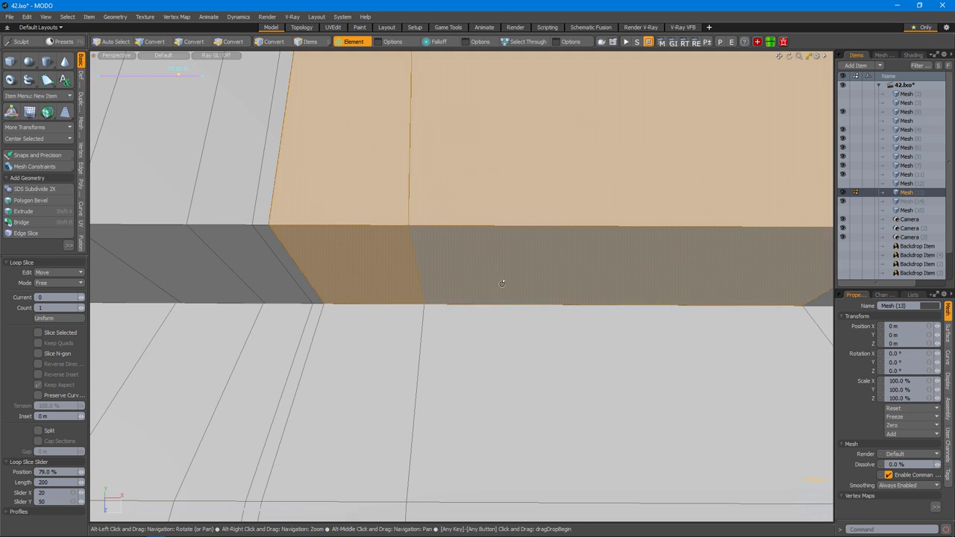
key(ctrl+z)
key(ctrl+z)
key(ctrl+z)
key(ctrl+z)
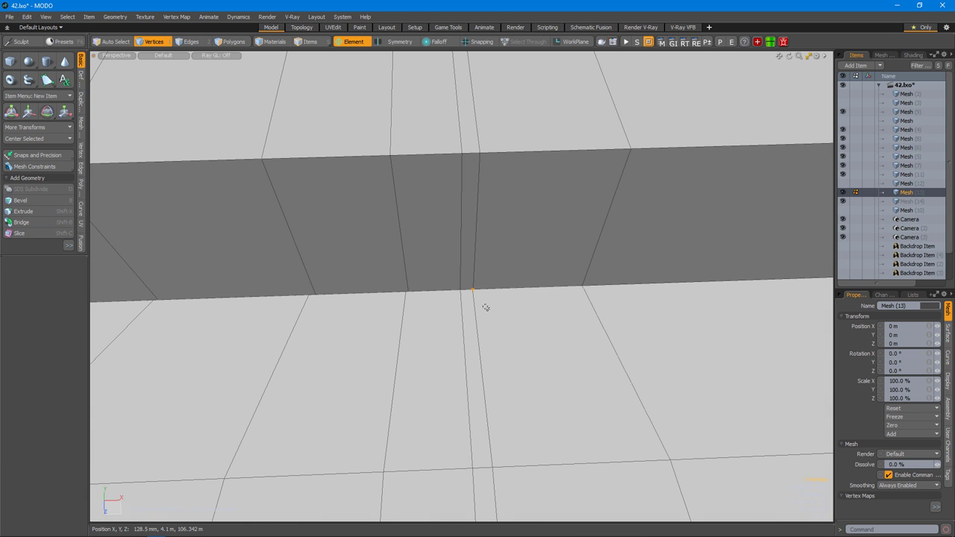
Check the subdivided joint and edge-slice the rib bar further along, in line with the next group of barrel edge loops.
key(ctrl+z)
key(ctrl+z)
key(ctrl+z)
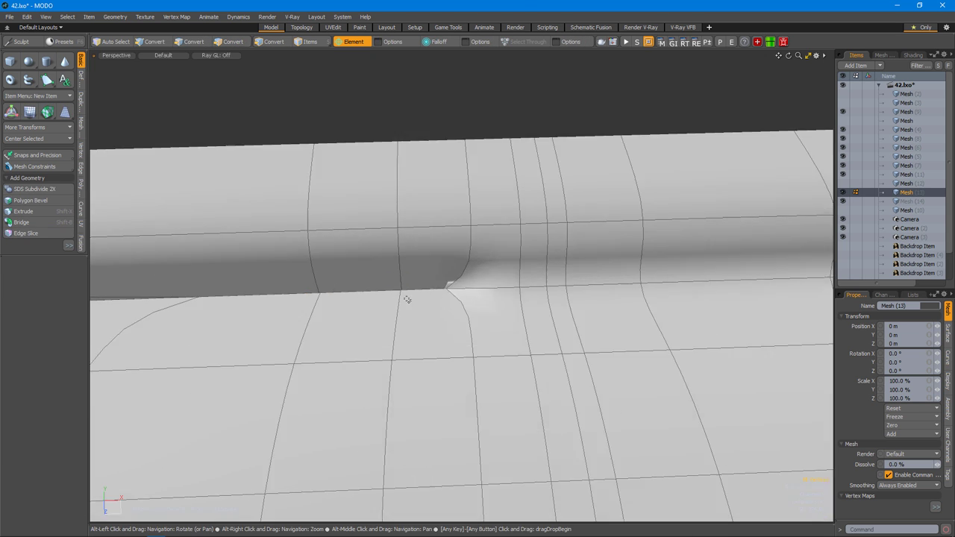
alt+drag(332, 303, 482, 258)
key(ctrl+z)
key(ctrl+z)
key(ctrl+z)
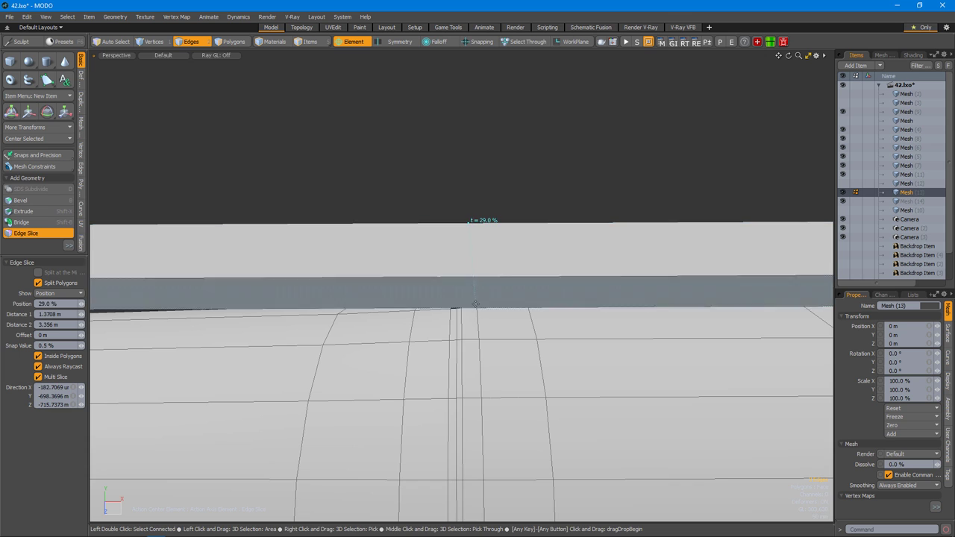
key(ctrl+z)
key(ctrl+z)
key(ctrl+z)
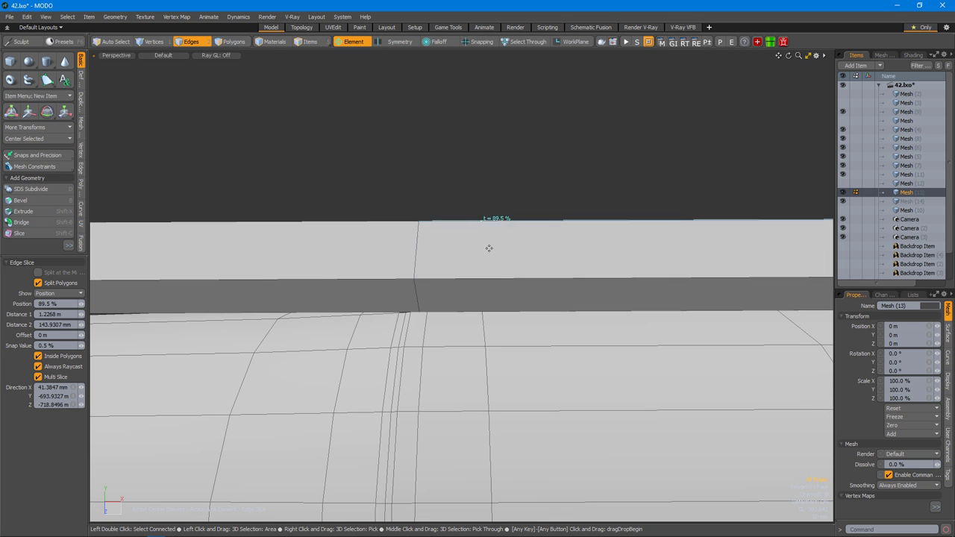
Shift the newly cut rib bar edges by -31.5 mm on Y and slide the neighbouring cut toward its barrel edge loop.
key(ctrl+z)
key(ctrl+z)
key(ctrl+z)
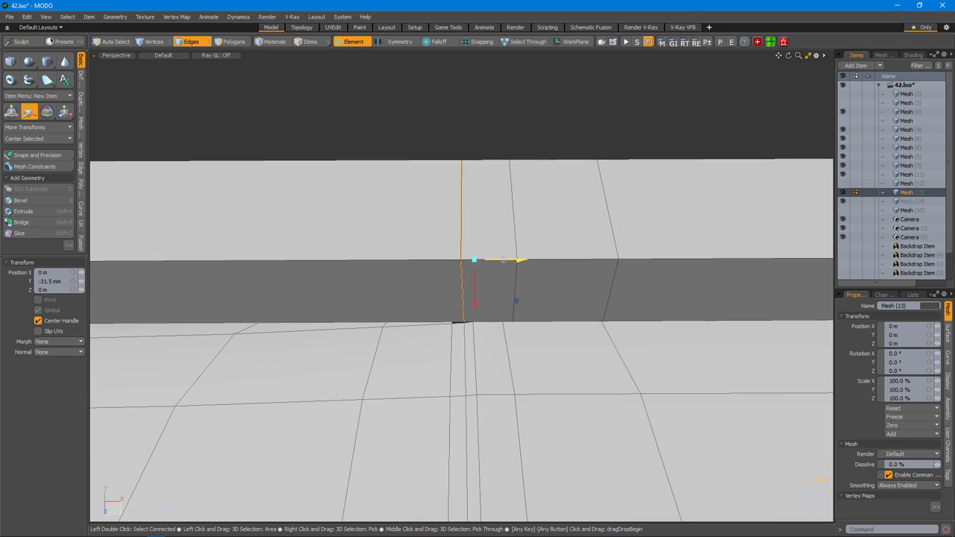
key(ctrl+z)
key(ctrl+z)
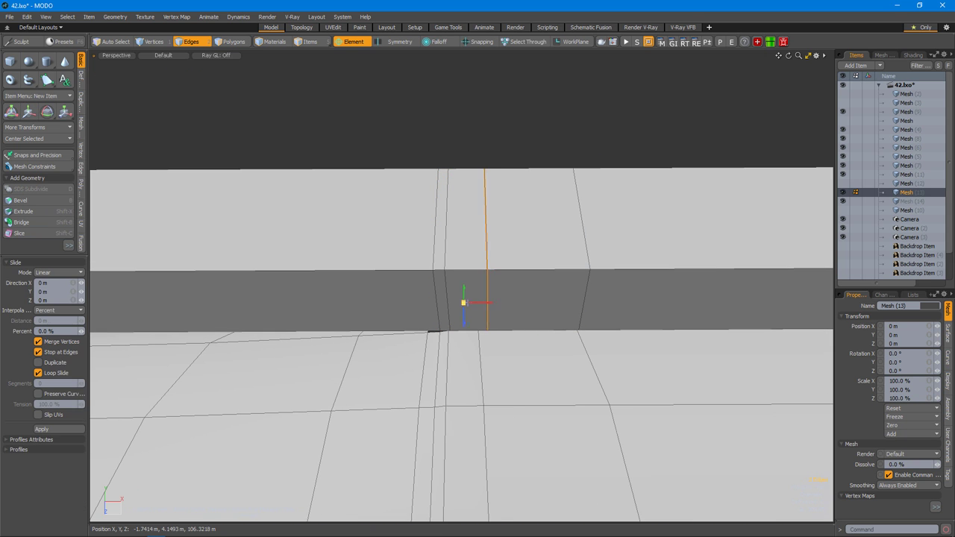
Loop-slice the next long segment of the rib bar and move the new edges in line with the barrel's edge loop.
alt+drag(483, 345, 394, 329)
scroll(418, 325, down, 5)
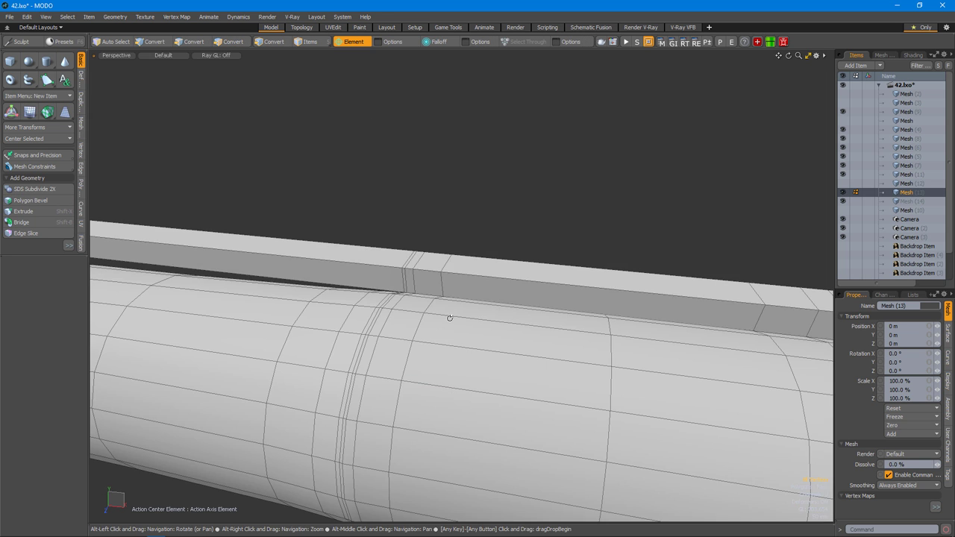
key(alt+c)
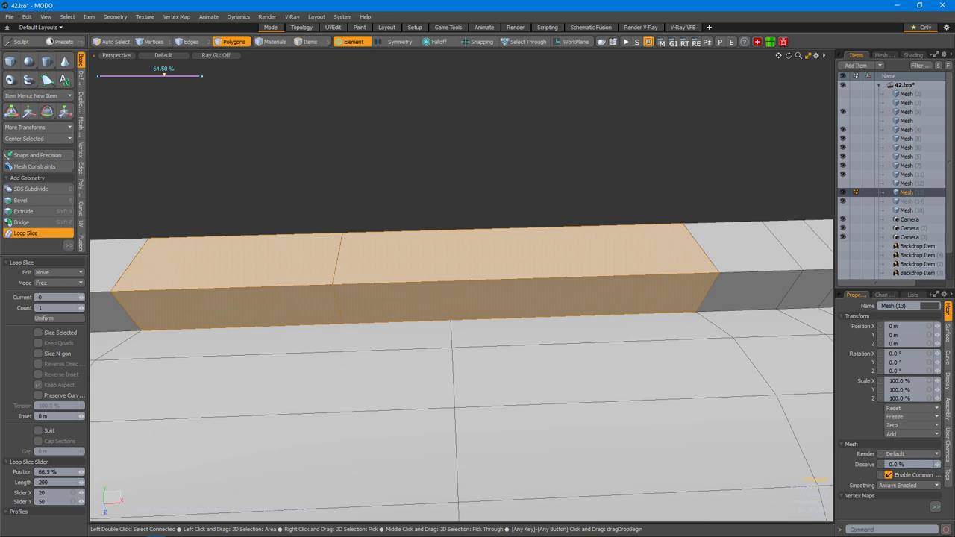
key(2)
scroll(448, 298, up, 4)
key(w)
drag(735, 300, 750, 300)
scroll(446, 315, down, 5)
alt+drag(445, 315, 510, 304)
key(Tab)
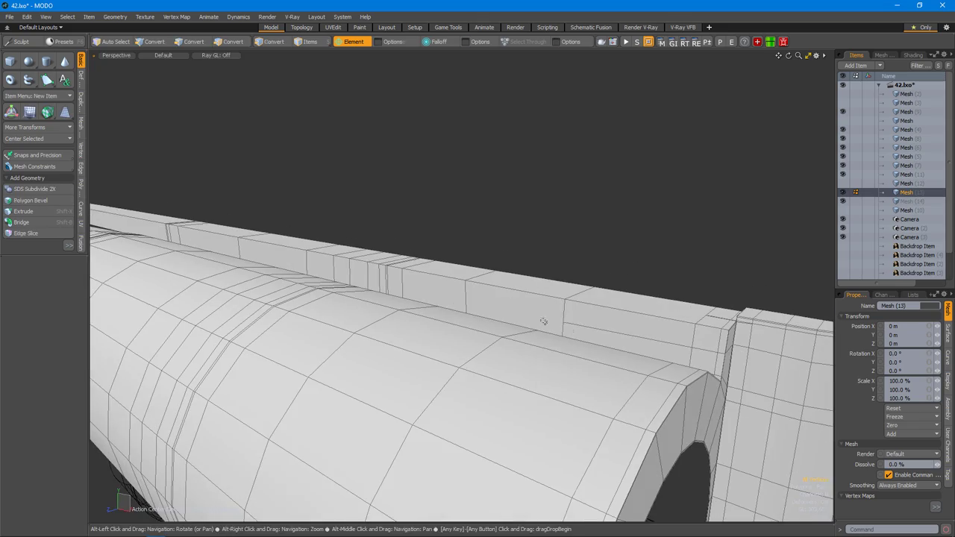
Select the front faces of the slot piece's step and bevel them forward over the narrow strip of the bar.
key(space)
alt+drag(567, 328, 532, 326)
alt+drag(479, 347, 501, 359)
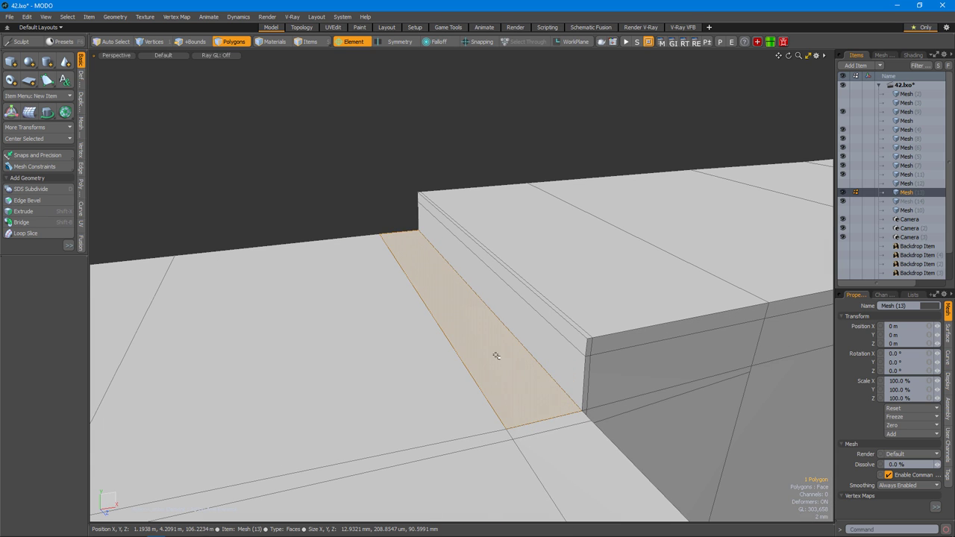
alt+drag(550, 323, 526, 343)
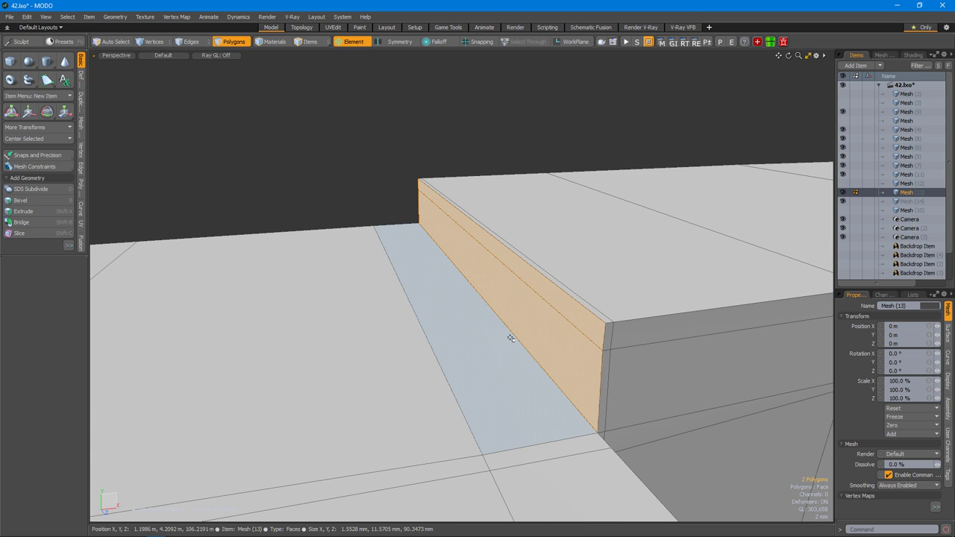
key(b)
alt+drag(554, 310, 459, 378)
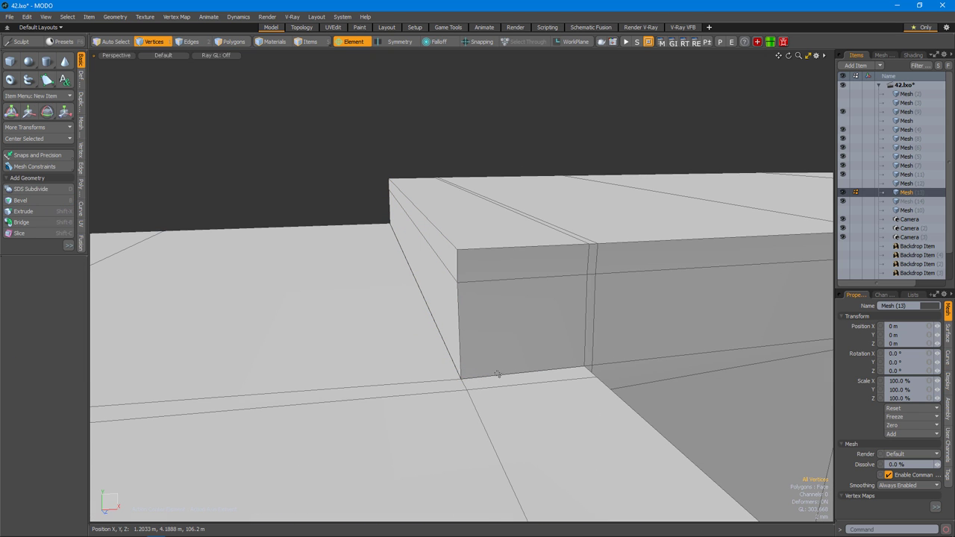
Select the narrow upper polygon on the front face of the slot step and adjust it with the Move tool.
alt+drag(552, 350, 505, 269)
key(3)
click(576, 373)
key(w)
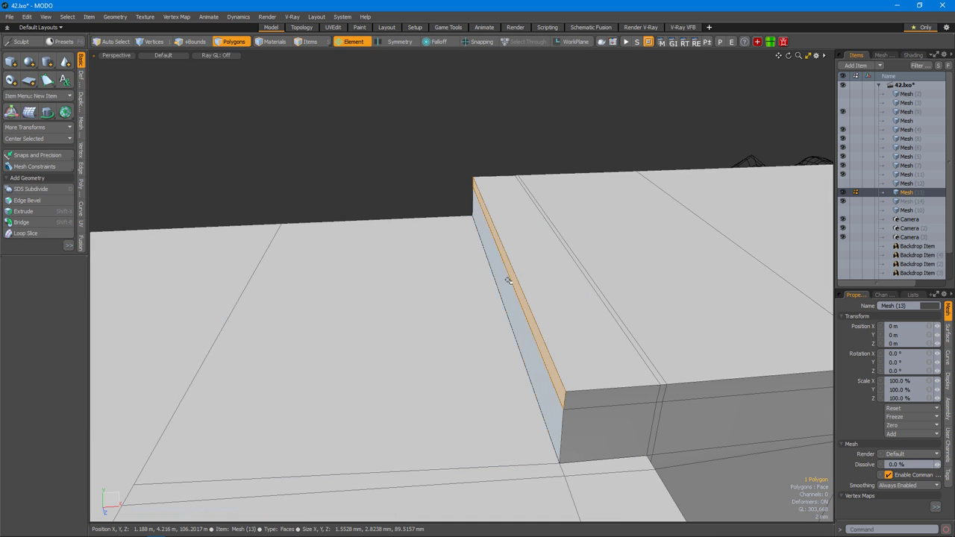
alt+drag(508, 247, 484, 253)
key(space)
Rework the support edges at the slot piece's front corner with edge slices and a loop slice.
key(c)
key(2)
click(435, 350)
key(1)
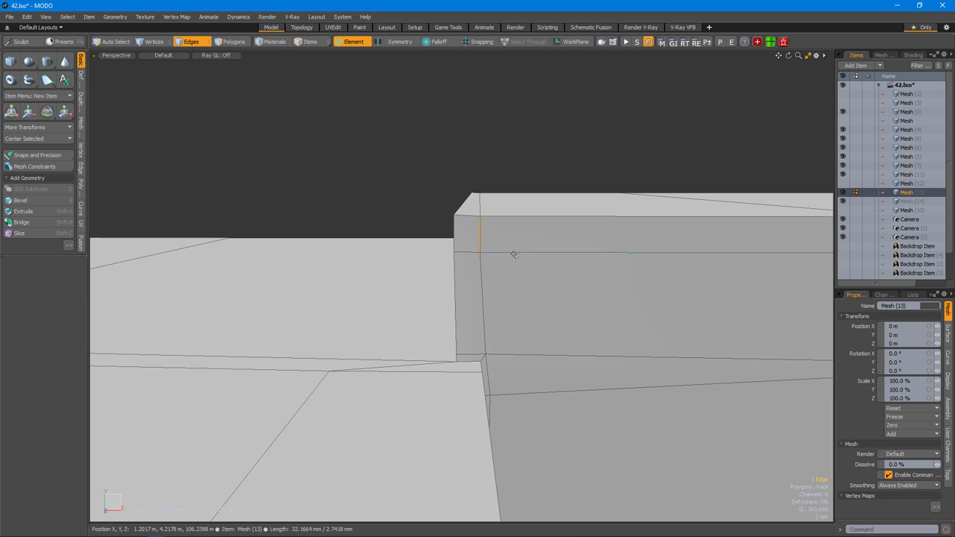
alt+drag(503, 217, 490, 252)
key(alt+c)
key(space)
key(c)
key(space)
key(space)
Select the slot piece's top faces and bevel them upward with an 11.7 mm shift.
key(3)
click(455, 273)
key(bracketleft)
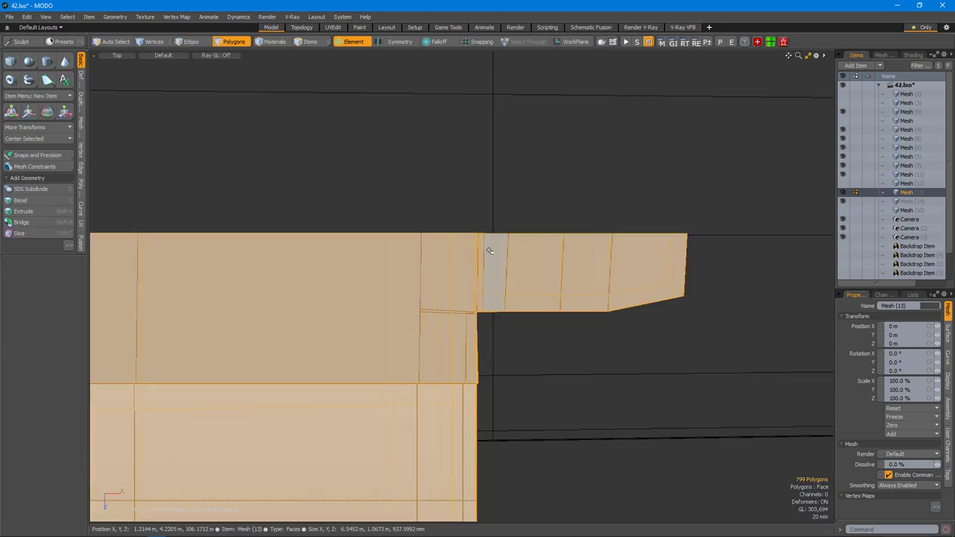
key(ctrl+space)
alt+drag(277, 230, 485, 327)
alt+drag(511, 270, 418, 279)
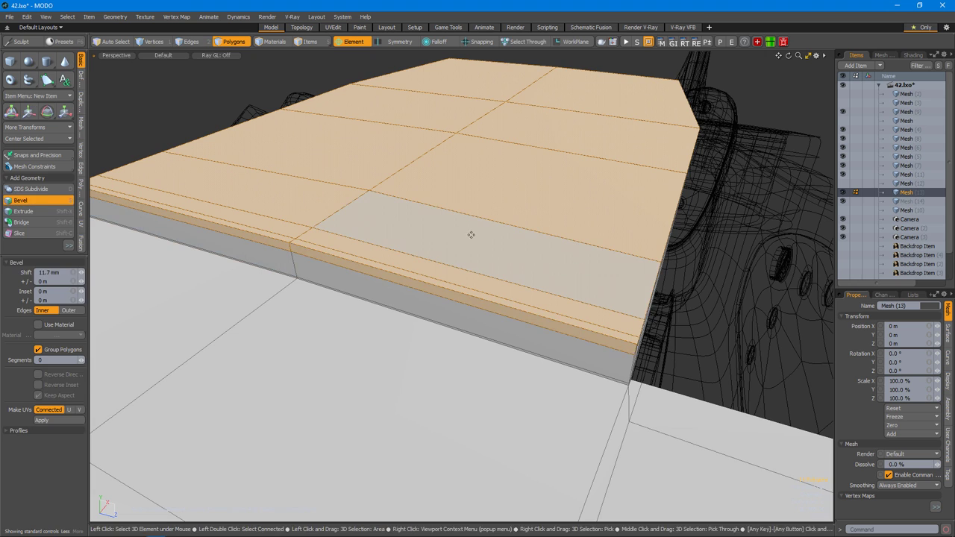
alt+drag(471, 234, 488, 168)
key(space)
Edge-slice a support edge across the slot piece's top close to its front step.
alt+drag(511, 249, 507, 352)
key(c)
key(space)
alt+drag(543, 314, 514, 324)
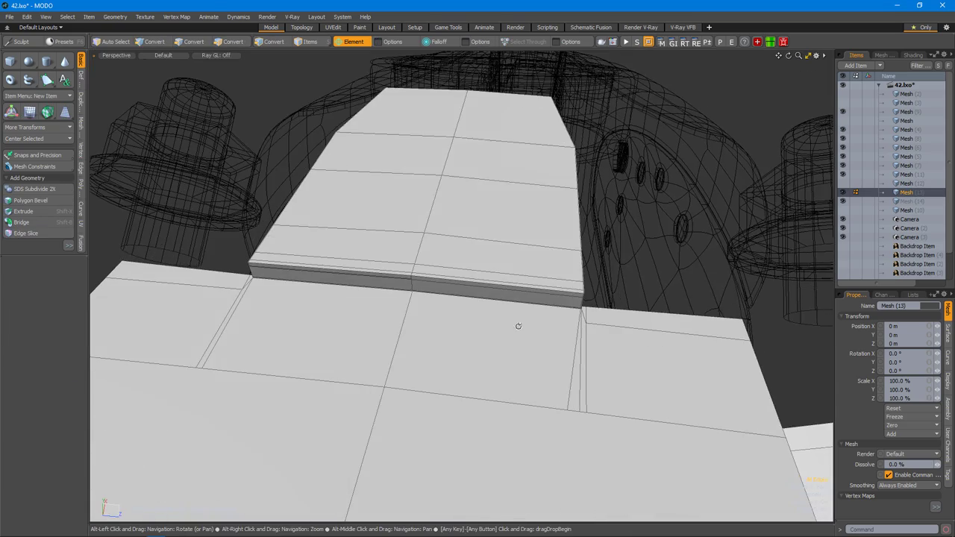
Select the slot piece's top, its front step and the adjoining bar faces, and apply a grouped polygon Bevel.
double_click(403, 315)
alt+drag(440, 284, 447, 296)
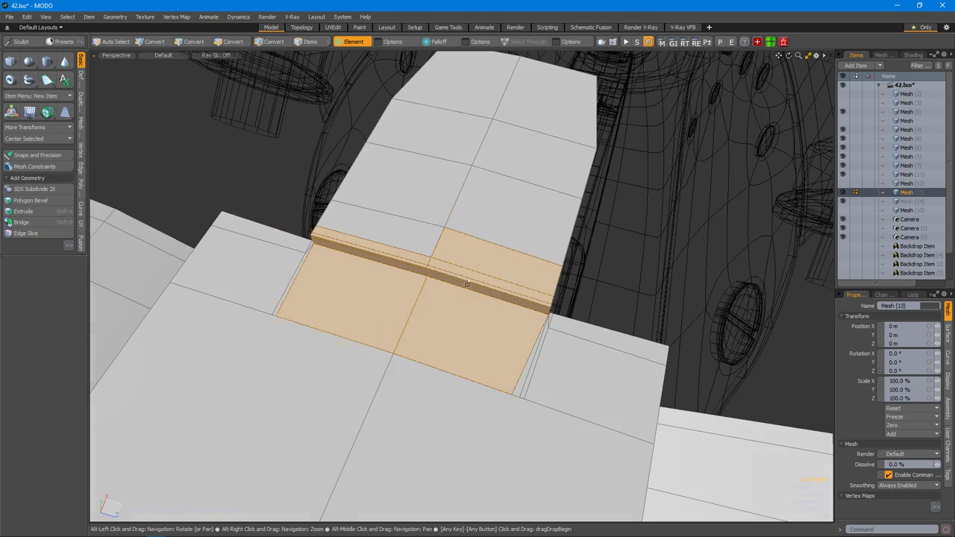
alt+drag(500, 95, 544, 291)
mouse_move(533, 258)
alt+mouse_down()
mouse_move(515, 283)
mouse_move(567, 328)
mouse_move(521, 254)
alt+mouse_up()
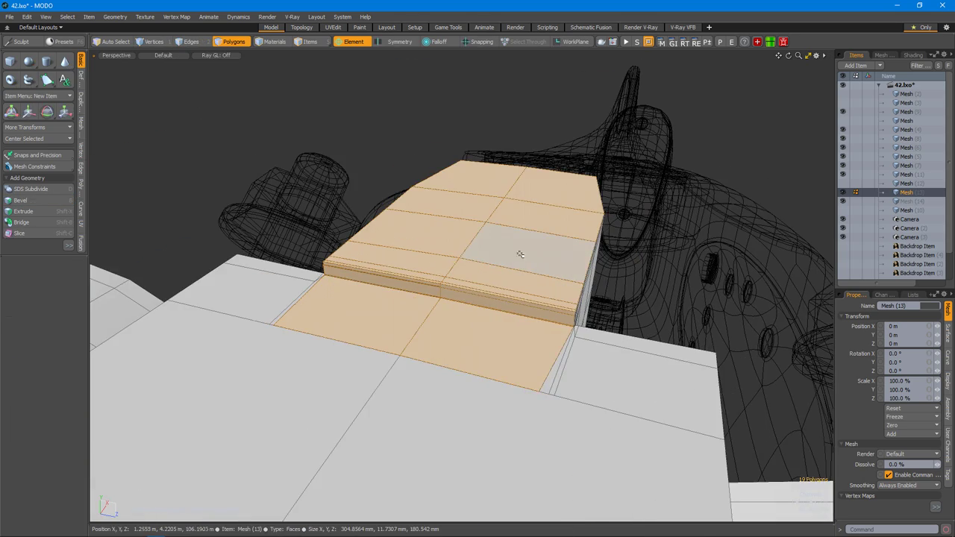
alt+drag(475, 319, 439, 300)
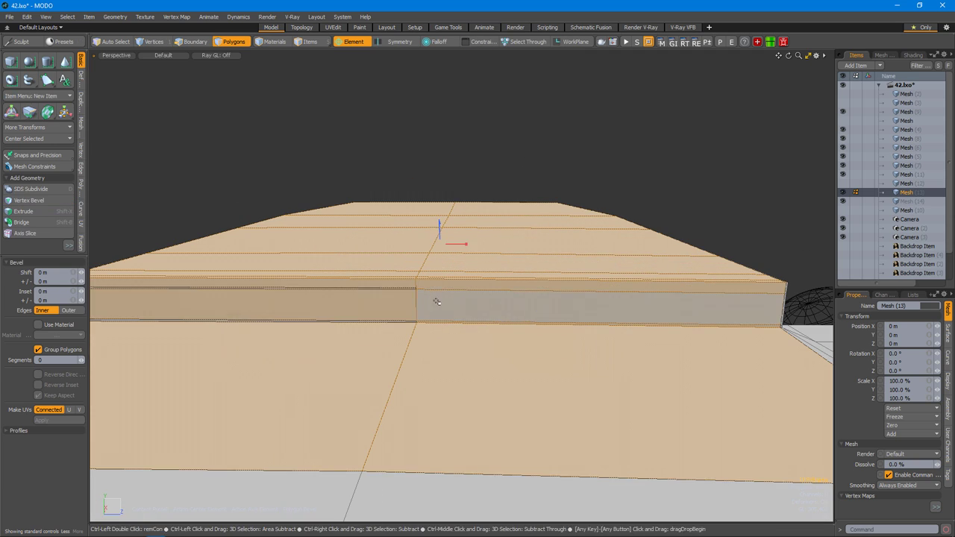
alt+drag(399, 275, 544, 174)
key(b)
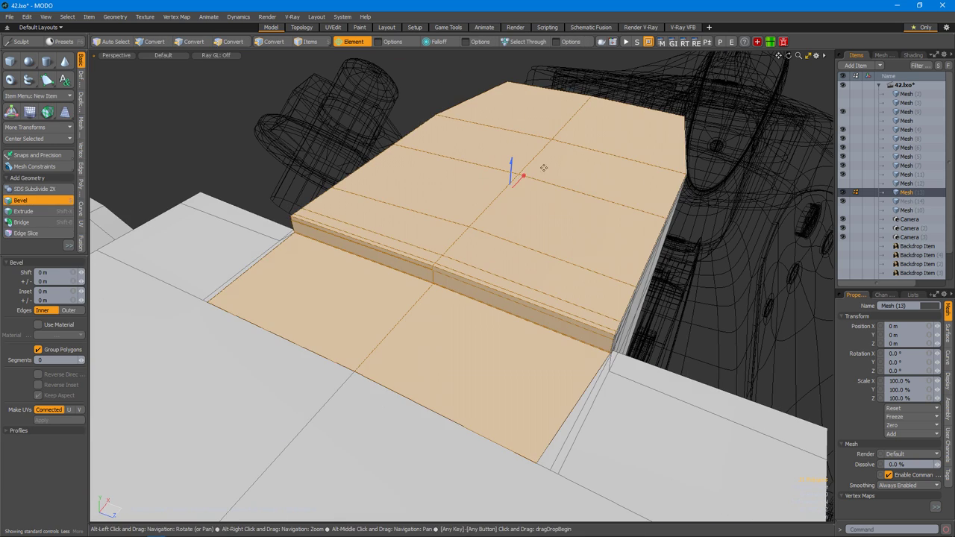
key(space)
Loop-slice the narrow polygon band running around the inner corner beside the slot piece at 80 %.
alt+drag(459, 262, 329, 200)
scroll(631, 270, up, 5)
alt+drag(631, 271, 482, 358)
key(shift+c)
key(space)
key(Tab)
alt+drag(524, 332, 458, 262)
key(alt+c)
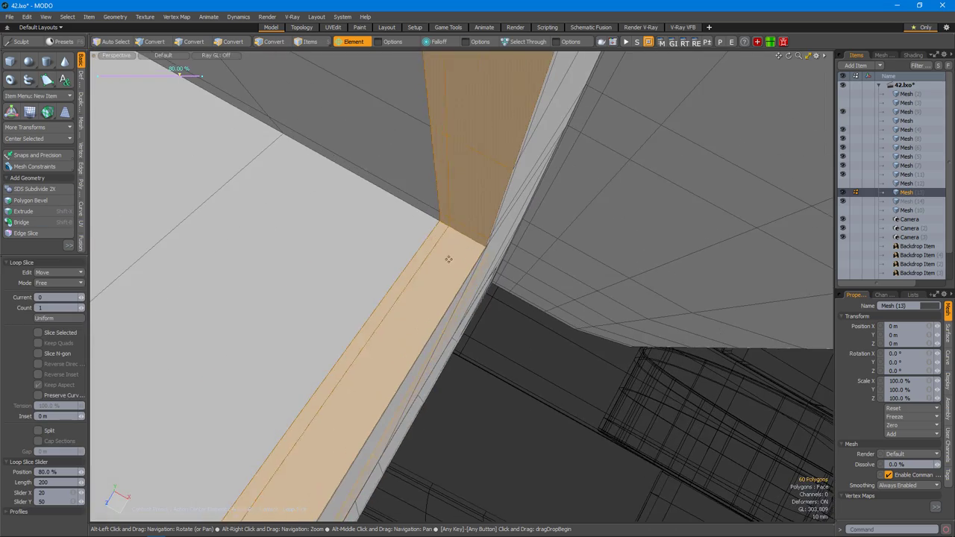
Tidy the edges at the corner beside the slot piece and preview the subdivided joint.
alt+drag(396, 291, 522, 284)
key(2)
click(466, 318)
mouse_move(466, 318)
alt+mouse_down()
mouse_move(473, 234)
mouse_move(511, 249)
mouse_move(375, 330)
mouse_move(490, 297)
mouse_move(480, 312)
mouse_move(490, 305)
mouse_move(448, 288)
mouse_move(524, 250)
mouse_move(500, 252)
mouse_move(493, 275)
mouse_move(527, 308)
mouse_move(494, 264)
mouse_move(544, 256)
mouse_move(473, 300)
mouse_move(525, 300)
mouse_move(493, 293)
mouse_move(454, 324)
mouse_move(455, 316)
alt+mouse_up()
click(481, 266)
scroll(493, 247, down, 2)
key(2)
key(Tab)
key(3)
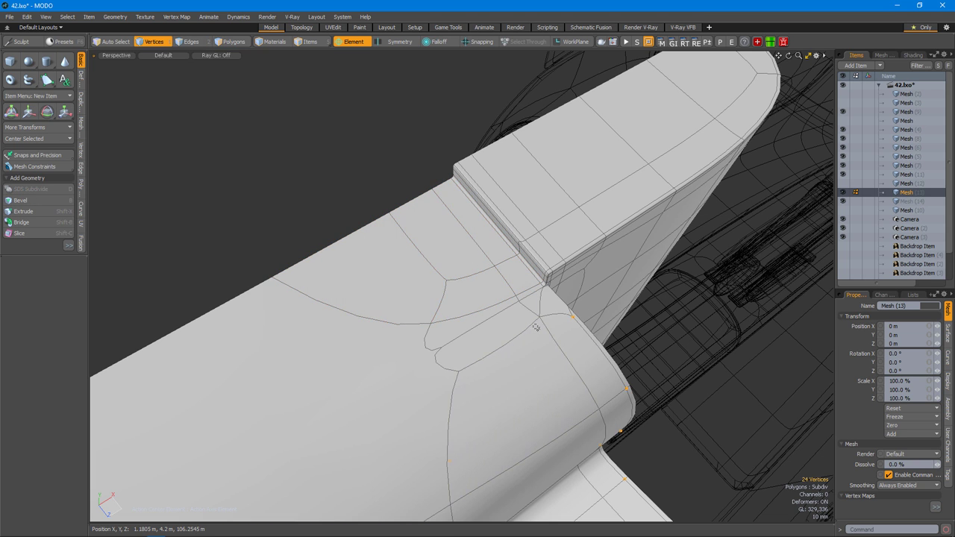
Select the inset bar faces directly in front of the slot step and scale them to 51.5 % on Z.
key(Tab)
key(2)
key(3)
alt+drag(533, 326, 300, 261)
key(r)
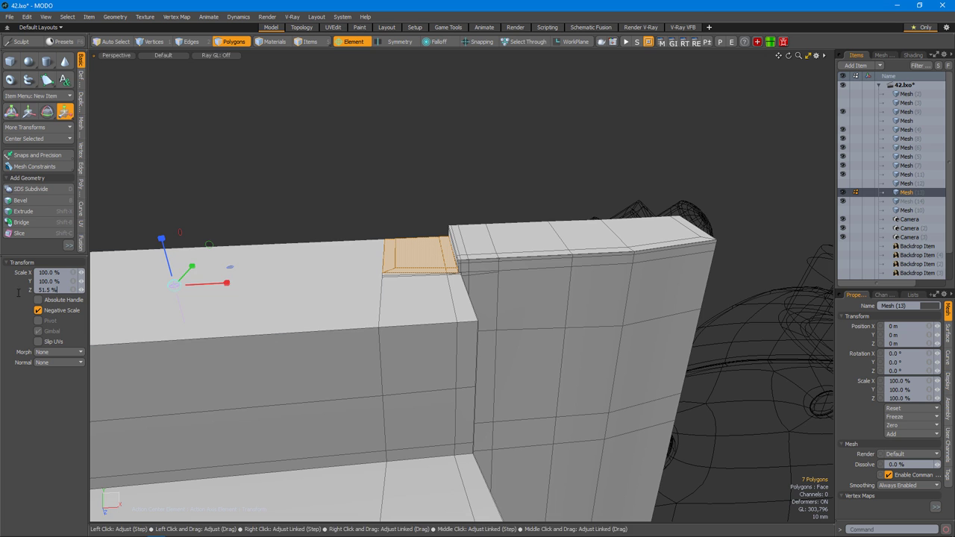
Preview the subdivided step, select the edges along its foot and adjust them with the Move tool.
key(1)
key(Tab)
alt+drag(428, 288, 366, 251)
key(2)
key(Tab)
key(w)
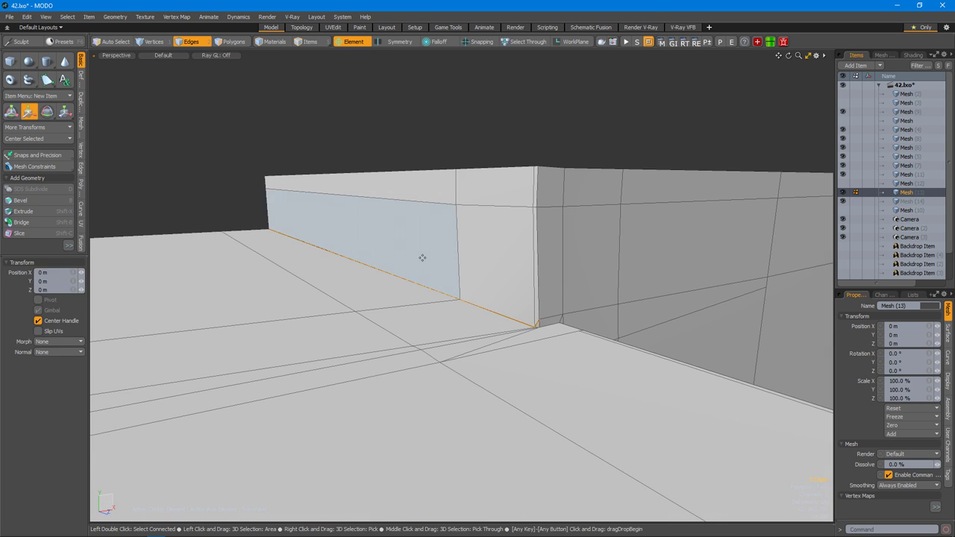
key(1)
alt+drag(452, 282, 677, 230)
alt+drag(636, 265, 513, 256)
Select the vertical faces of the slot step, including the narrow foot band, and scale them to 55 % on Z.
key(2)
click(483, 270)
key(3)
double_click(555, 289)
key(1)
key(shift+3)
alt+drag(456, 250, 565, 190)
alt+drag(558, 325, 526, 240)
key(r)
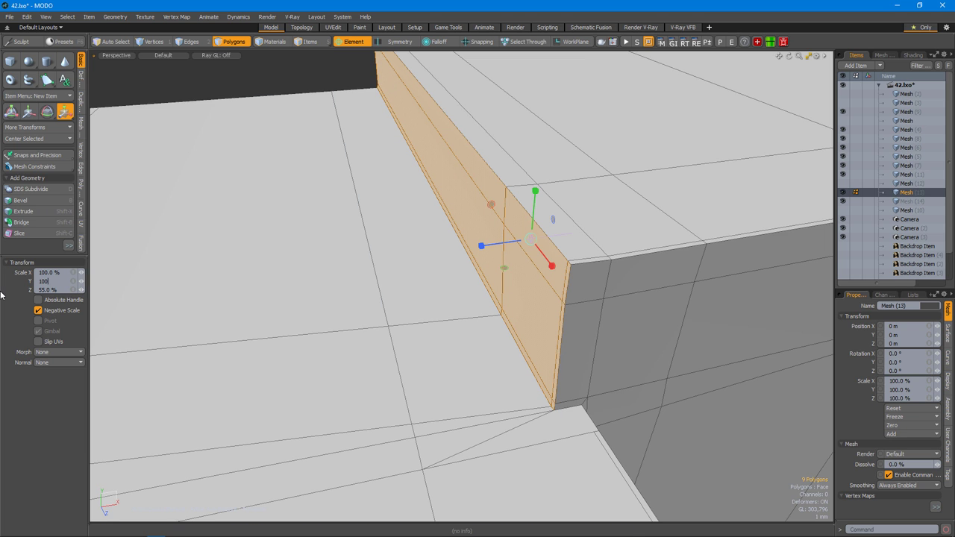
alt+drag(224, 313, 490, 316)
key(space)
Loop-slice the step wall and slot piece side horizontally and slide the edge loop by 31.4 %.
alt+drag(480, 392, 508, 245)
key(space)
alt+drag(535, 316, 526, 293)
key(alt+c)
key(space)
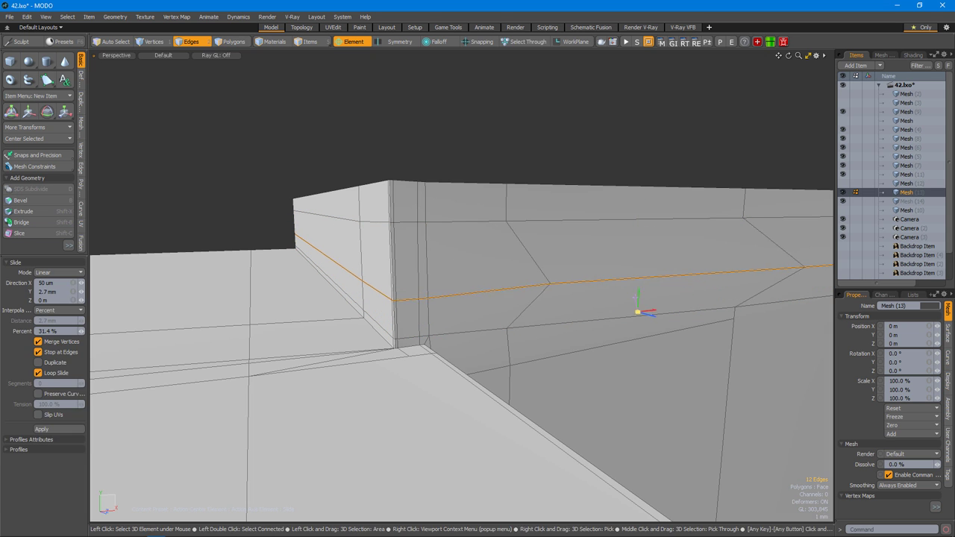
key(space)
Select the column of vertices crossing the bar end beside the slot piece and move it closer to the inner corner.
alt+drag(496, 309, 446, 309)
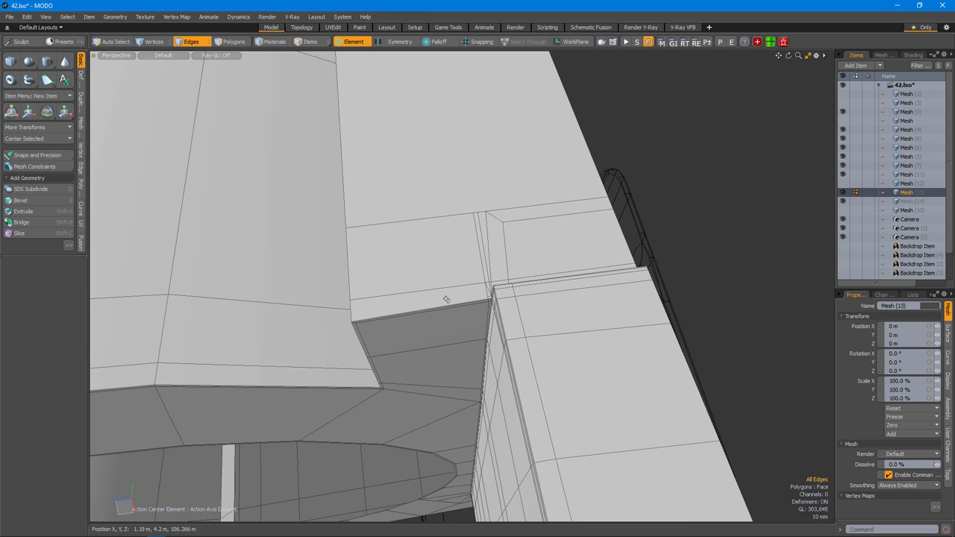
key(space)
key(1)
alt+drag(468, 359, 459, 378)
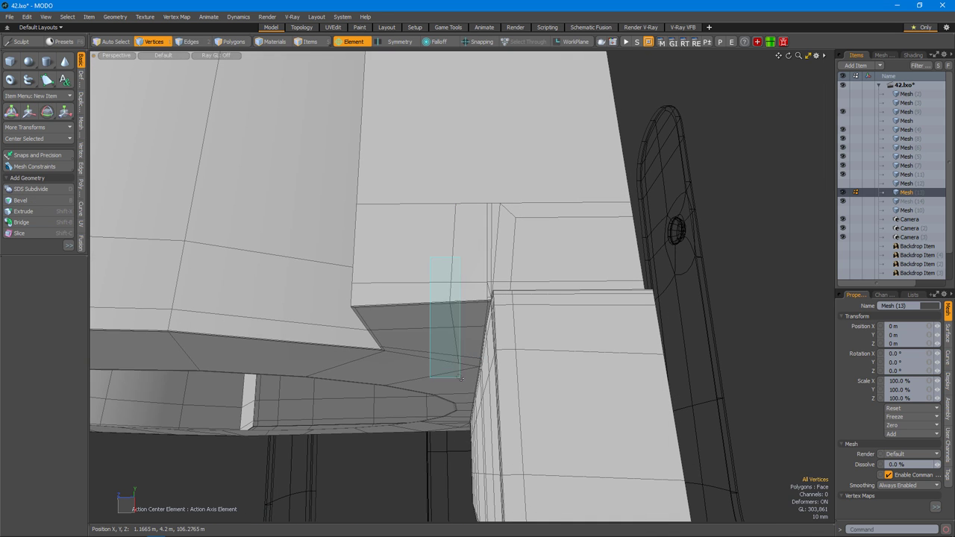
alt+drag(469, 317, 491, 331)
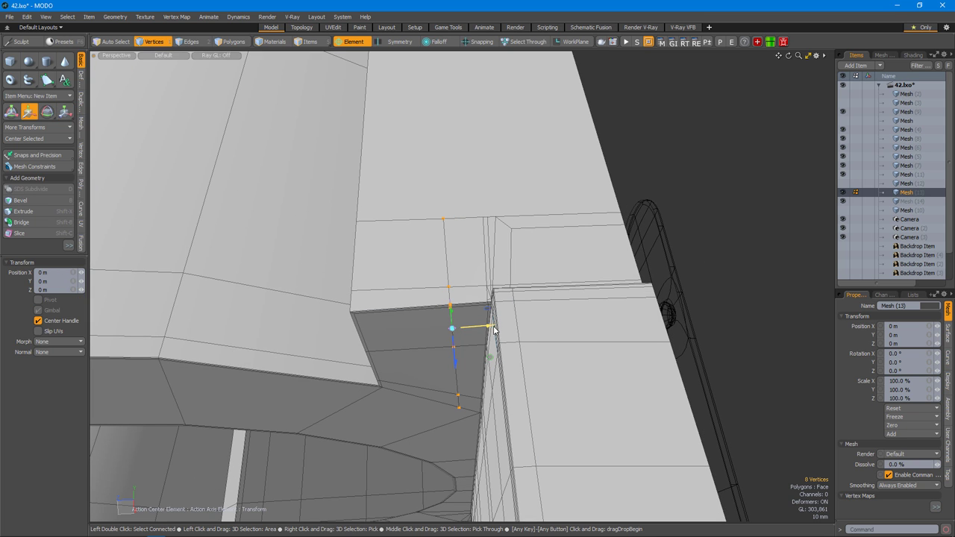
key(w)
alt+drag(552, 336, 479, 273)
Preview the subdivided joint and cut a connecting edge at the foot corner of the step with Edge Slice.
key(Tab)
key(Tab)
key(c)
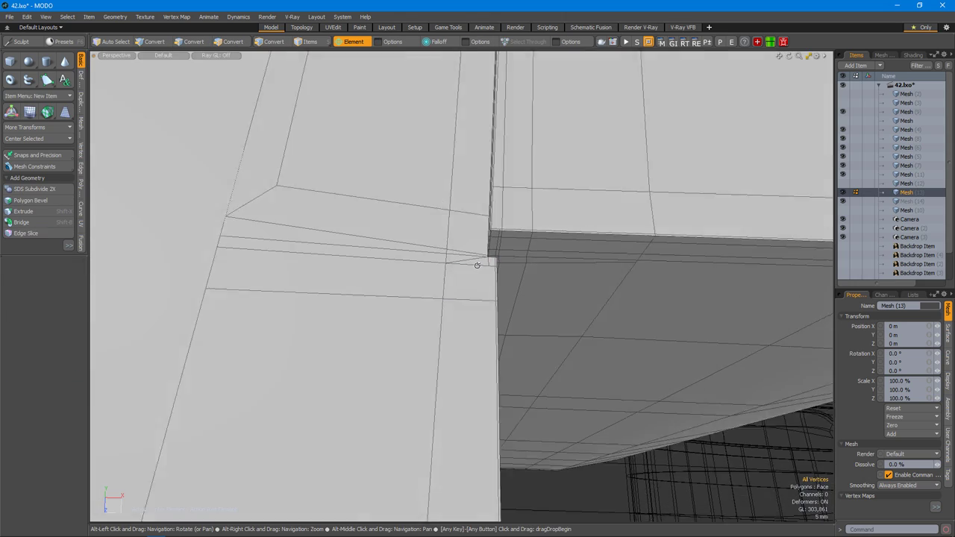
key(1)
click(483, 264)
key(space)
Preview the subdivided corner, try moving the edges at the step and undo the move.
alt+drag(431, 294, 572, 330)
key(Tab)
key(2)
key(w)
scroll(505, 285, up, 2)
key(ctrl+z)
key(Tab)
key(space)
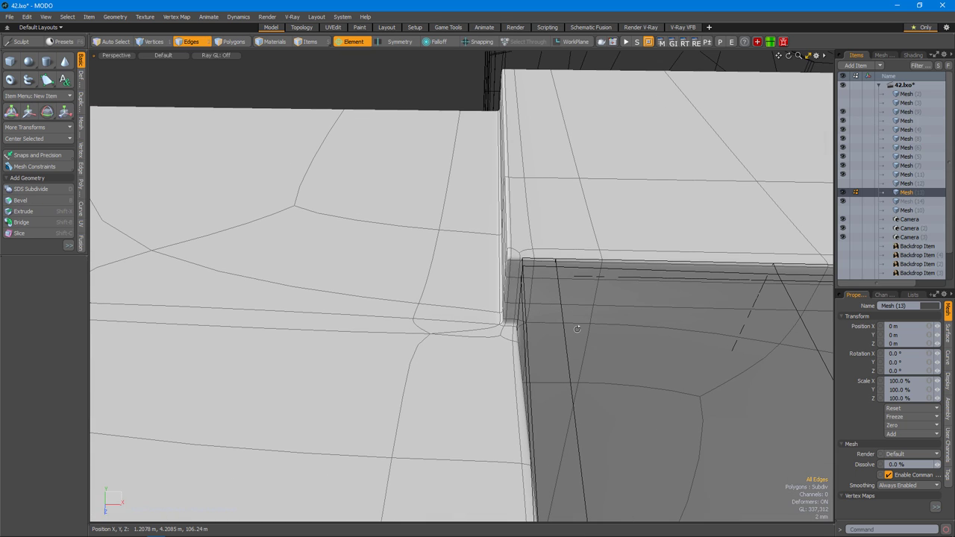
Select the edges along the step's upper rim and shape the rim into a sloped chamfer.
key(Tab)
alt+drag(593, 324, 540, 306)
click(526, 274)
key(Up)
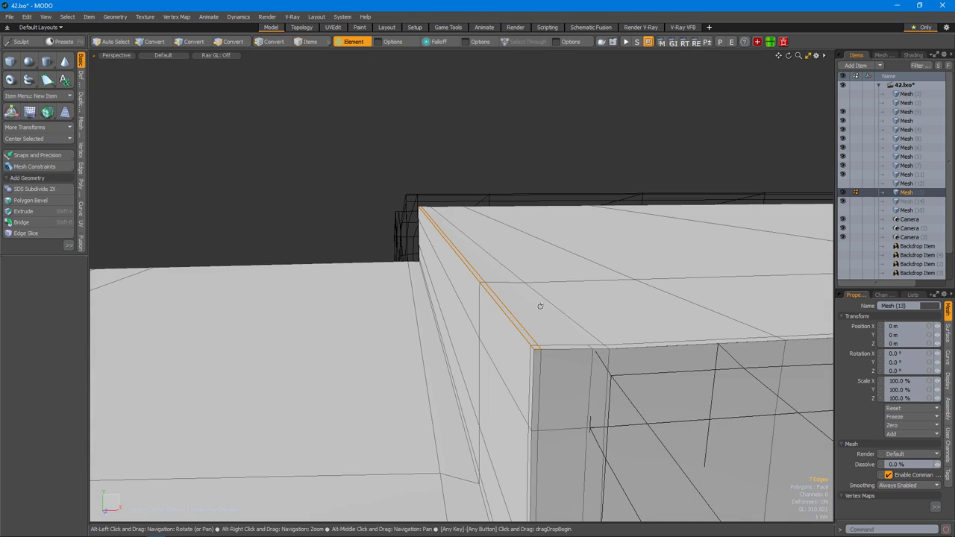
alt+drag(524, 358, 560, 429)
alt+drag(463, 450, 698, 398)
key(space)
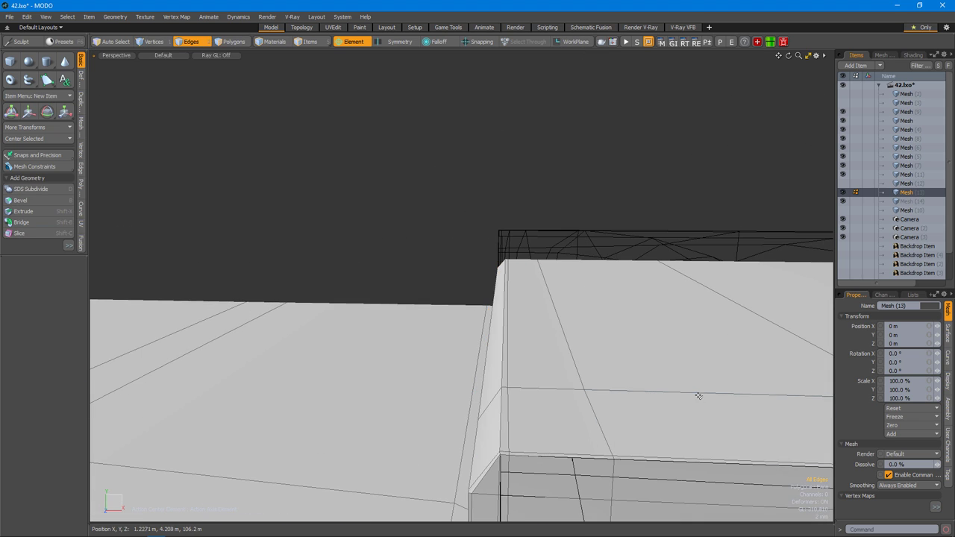
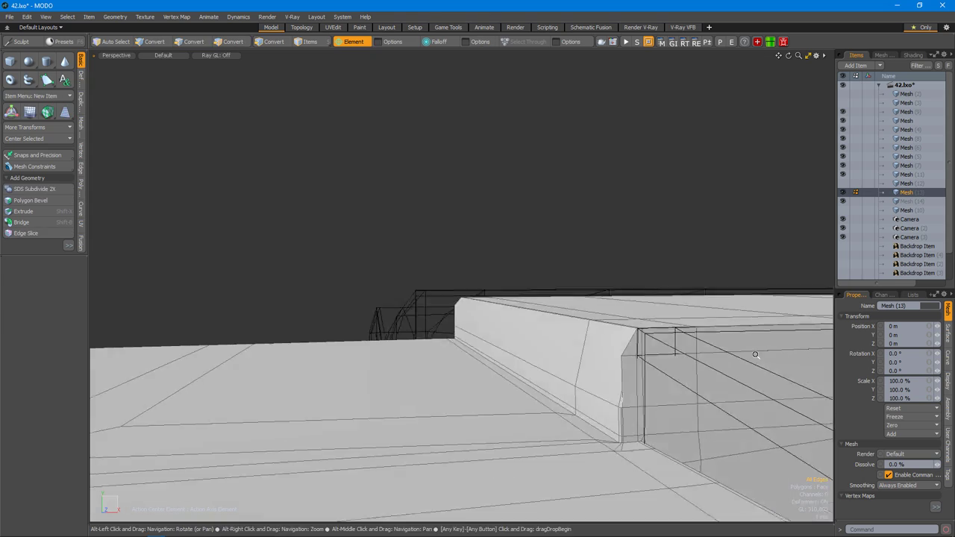
Adjust the chamfered step's geometry with the Move tool and check it in subdivision preview.
alt+drag(543, 373, 509, 363)
key(Tab)
key(Tab)
alt+drag(538, 418, 401, 314)
key(w)
key(Tab)
key(Tab)
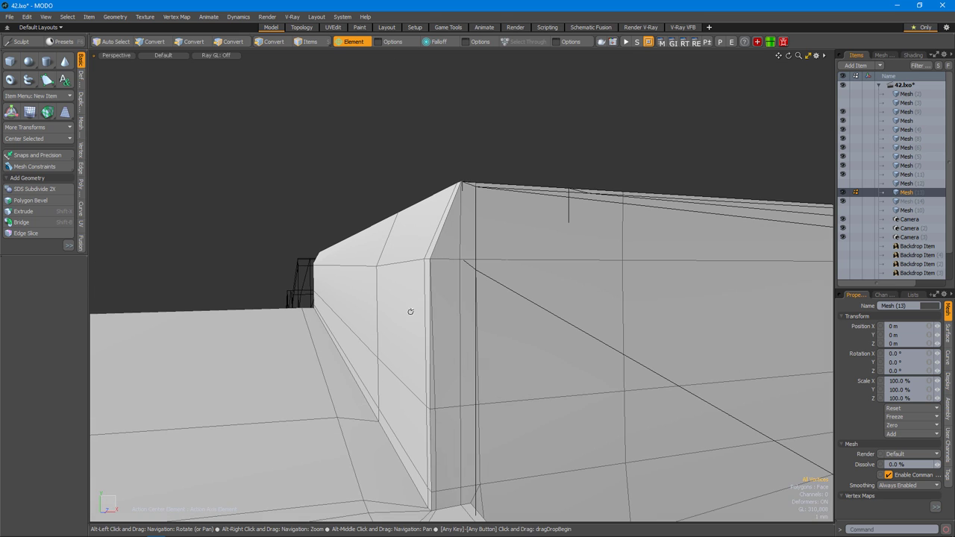
Loop-slice the slot piece's upper side band, connect the chamfer corner with Edge Slice and preview the subdivided result.
alt+drag(436, 261, 410, 318)
key(space)
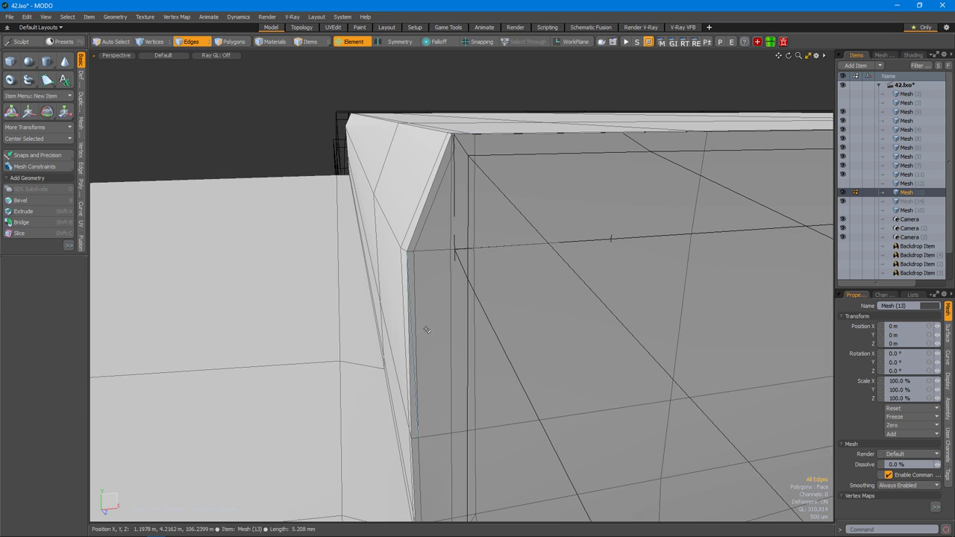
key(3)
alt+drag(511, 303, 542, 279)
key(alt+c)
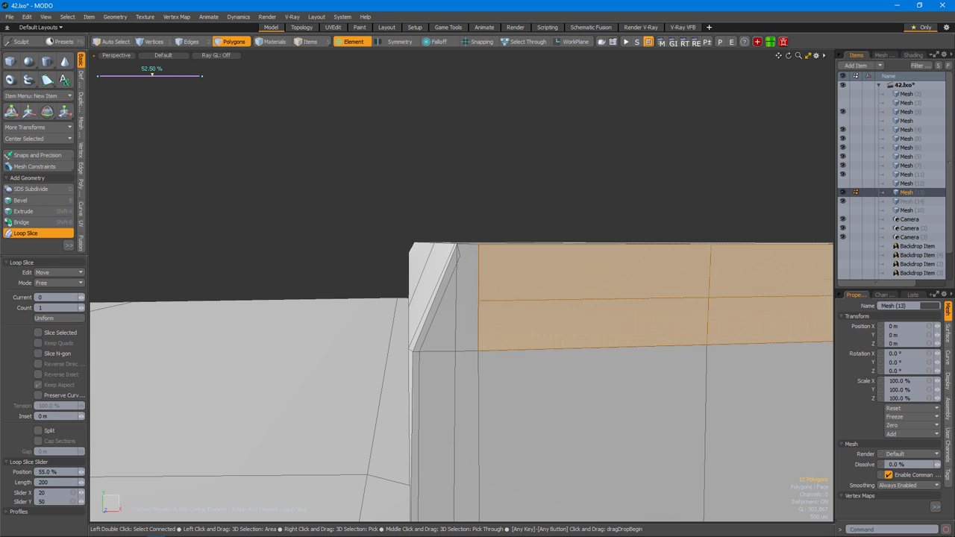
key(1)
key(c)
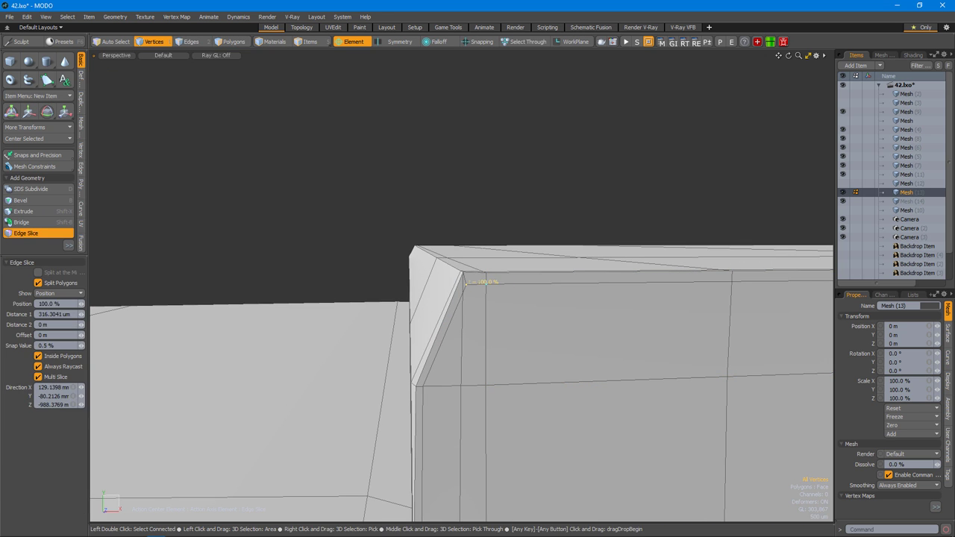
alt+drag(511, 309, 495, 343)
key(Tab)
key(Tab)
Select the bar's top faces directly in front of the step and flatten them by scaling to 0 % on Z.
click(490, 323)
key(w)
shift+click(500, 364)
shift+click(500, 364)
alt+drag(449, 371, 301, 289)
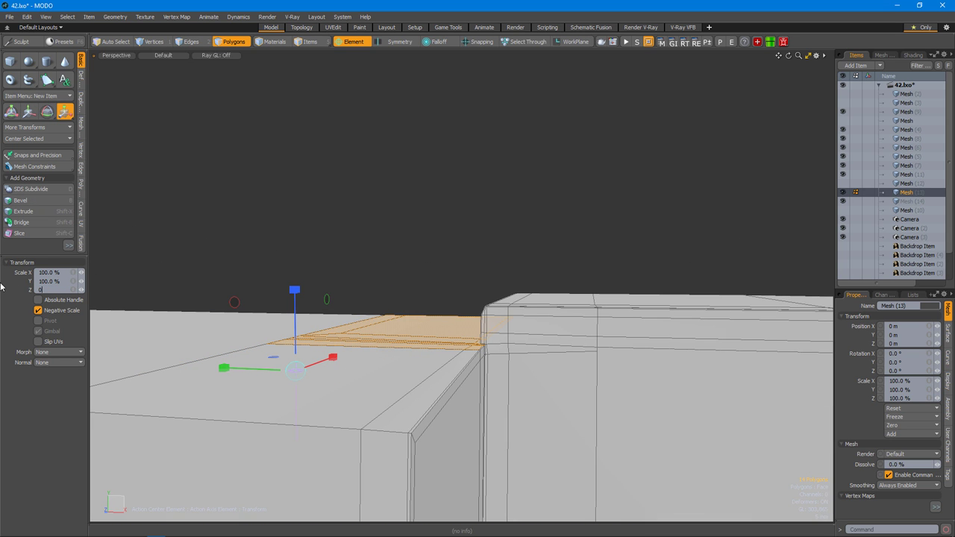
Select the vertices around the bar's end beside the inner corner and move them closer to the slot piece.
alt+drag(508, 337, 455, 291)
drag(455, 291, 504, 403)
alt+drag(504, 403, 524, 352)
key(w)
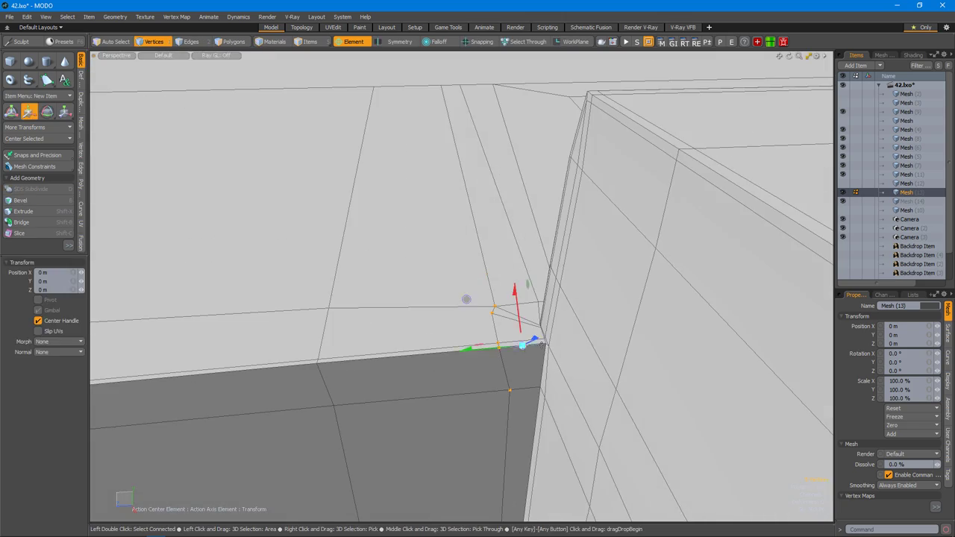
key(q)
alt+drag(495, 297, 518, 318)
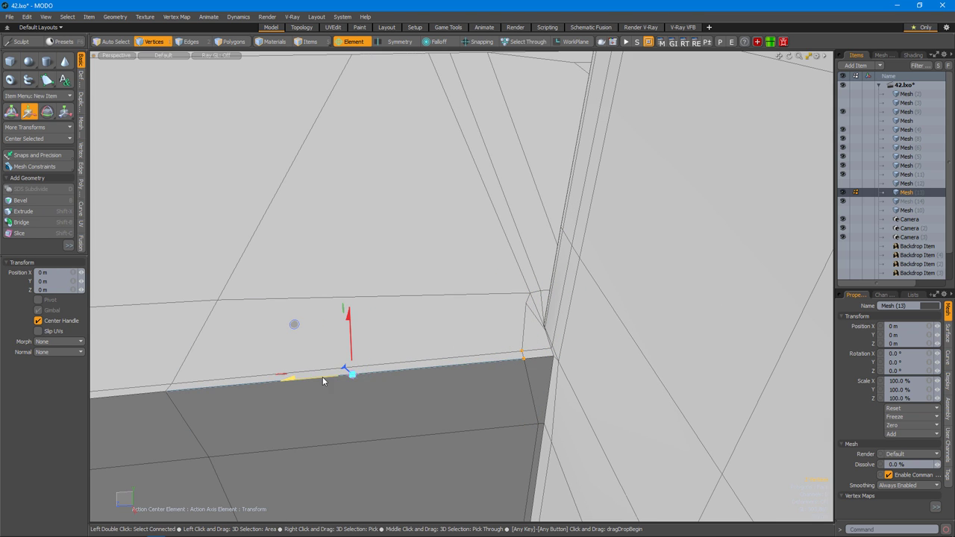
alt+drag(318, 322, 382, 189)
key(q)
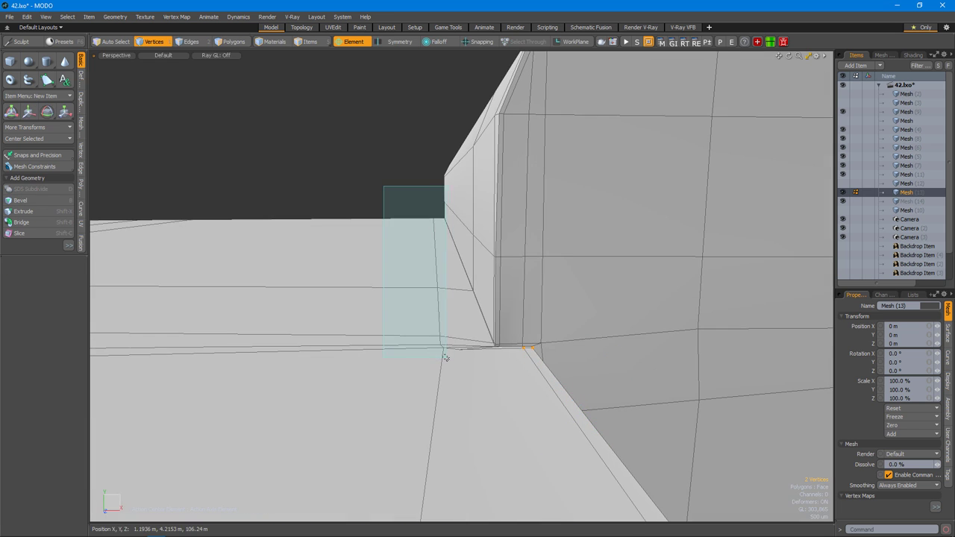
Select the row of five vertices in front of the step and move it, then reposition the single foot corner vertex.
right_drag(445, 358, 446, 357)
alt+drag(445, 357, 464, 202)
alt+drag(427, 290, 220, 288)
key(w)
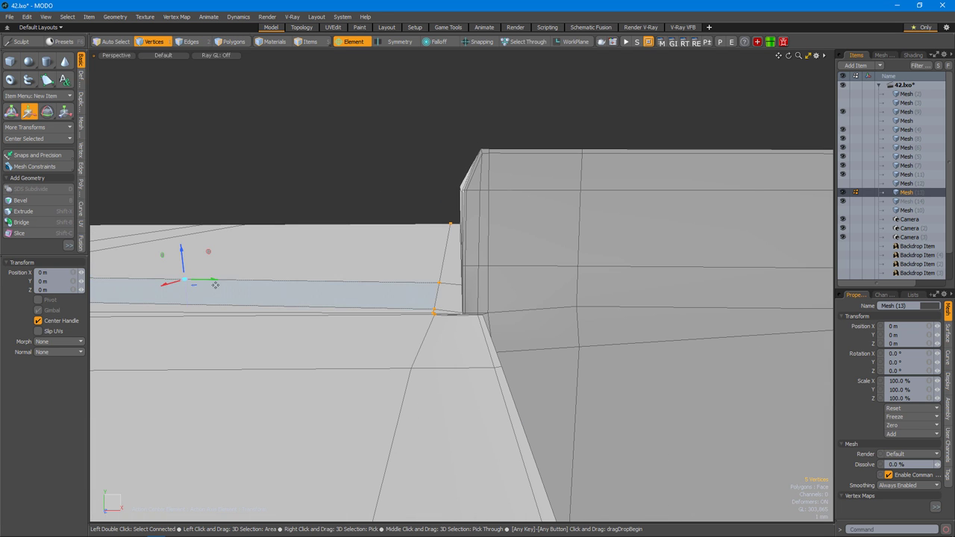
alt+drag(283, 298, 476, 286)
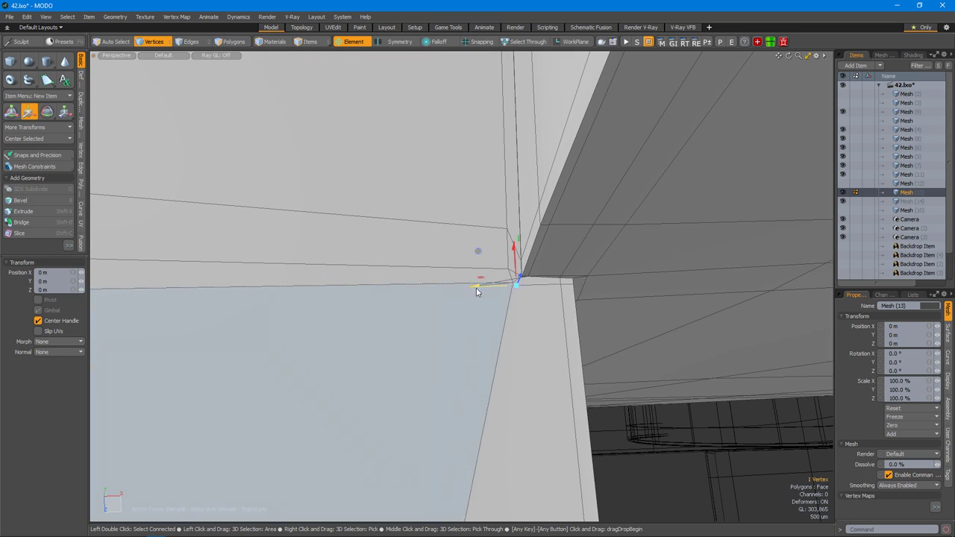
alt+drag(532, 314, 501, 452)
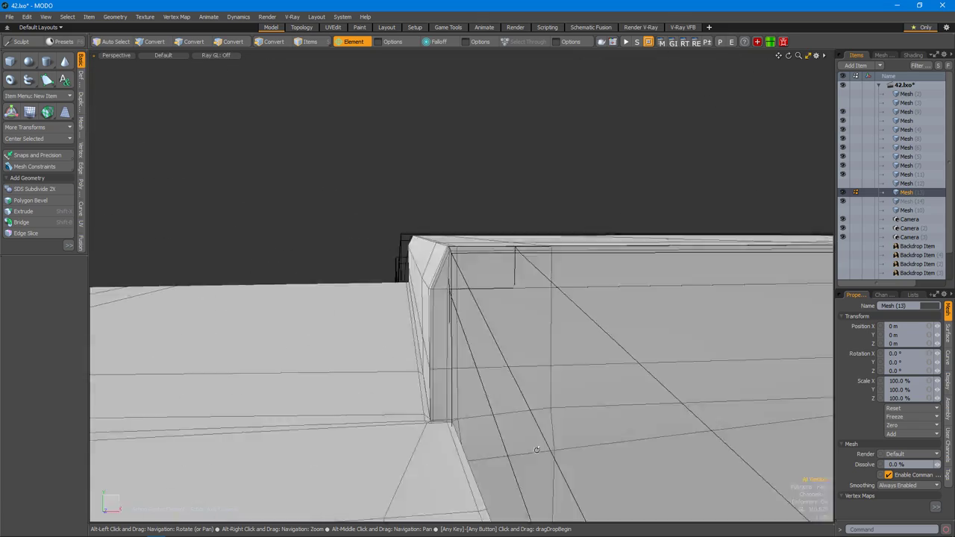
Select the vertices around the step's foot corner, adjust them with the Move tool and preview the subdivided joint.
alt+drag(520, 359, 476, 315)
key(1)
drag(476, 315, 554, 393)
alt+drag(442, 377, 506, 377)
key(w)
alt+drag(469, 333, 746, 188)
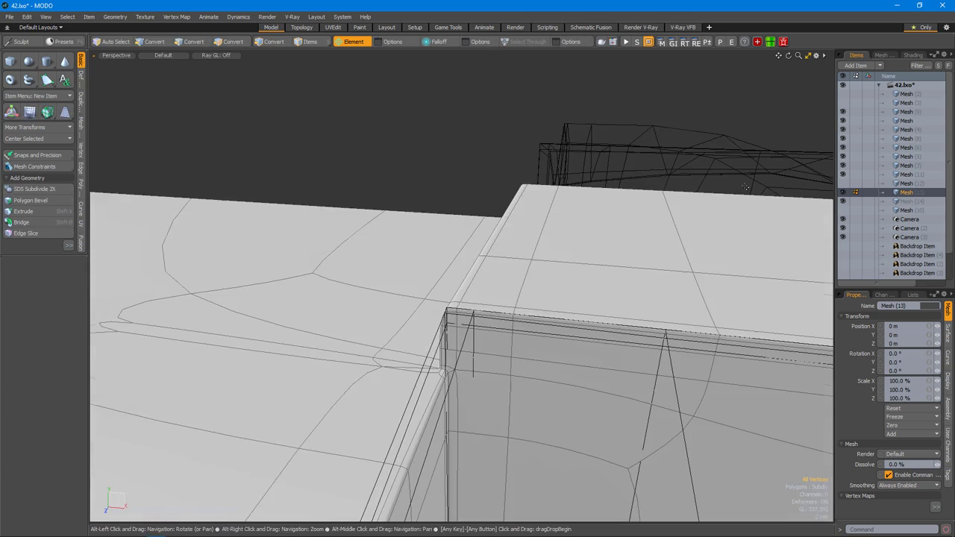
Hide the mesh overlapping the slot piece and reposition the vertex at the step's foot corner.
click(843, 121)
alt+drag(523, 314, 508, 359)
alt+drag(479, 330, 565, 330)
key(2)
alt+drag(522, 363, 462, 278)
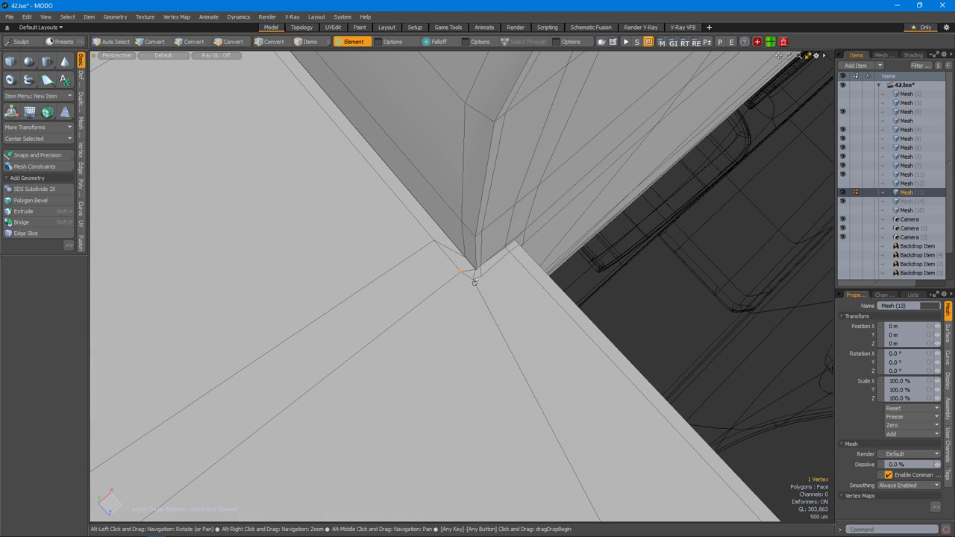
alt+drag(506, 315, 467, 307)
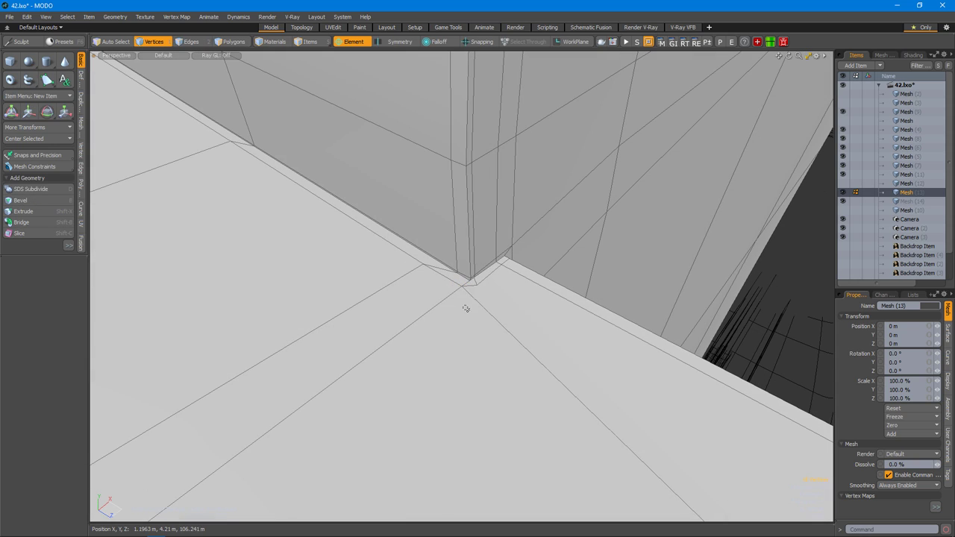
alt+drag(438, 279, 425, 365)
key(w)
key(space)
key(2)
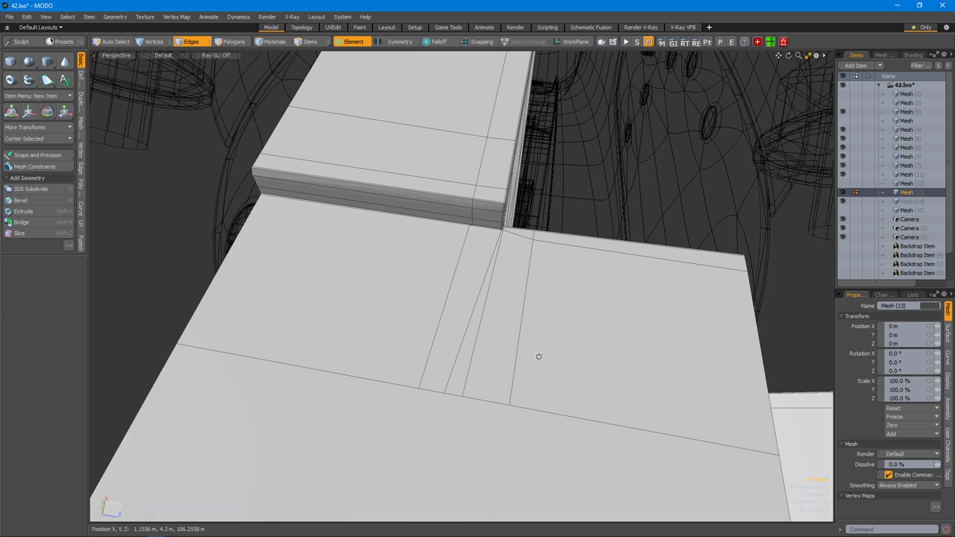
Select the edge loop running across the bar beside the slot piece and move it toward the inner corner.
alt+drag(528, 356, 437, 403)
key(1)
alt+drag(530, 413, 594, 311)
mouse_move(485, 296)
alt+mouse_down()
mouse_move(507, 367)
mouse_move(550, 320)
mouse_move(460, 375)
mouse_move(492, 321)
mouse_move(486, 300)
alt+mouse_up()
key(2)
key(w)
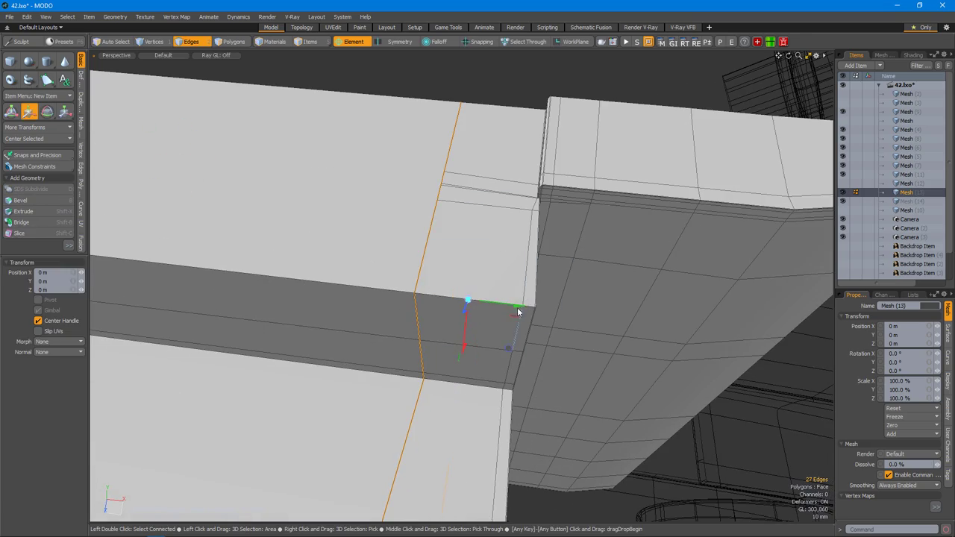
alt+drag(467, 300, 451, 221)
key(q)
Select the strip of faces along the bar's top, loop-slice it lengthwise and start extending the cut with Edge Slice.
key(2)
key(3)
click(478, 286)
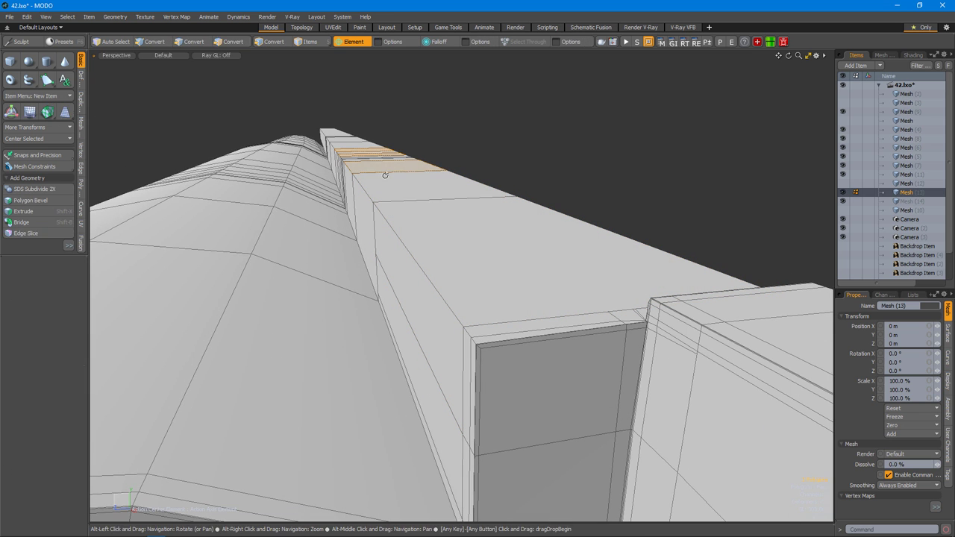
key(alt+c)
alt+drag(451, 220, 464, 197)
key(space)
key(1)
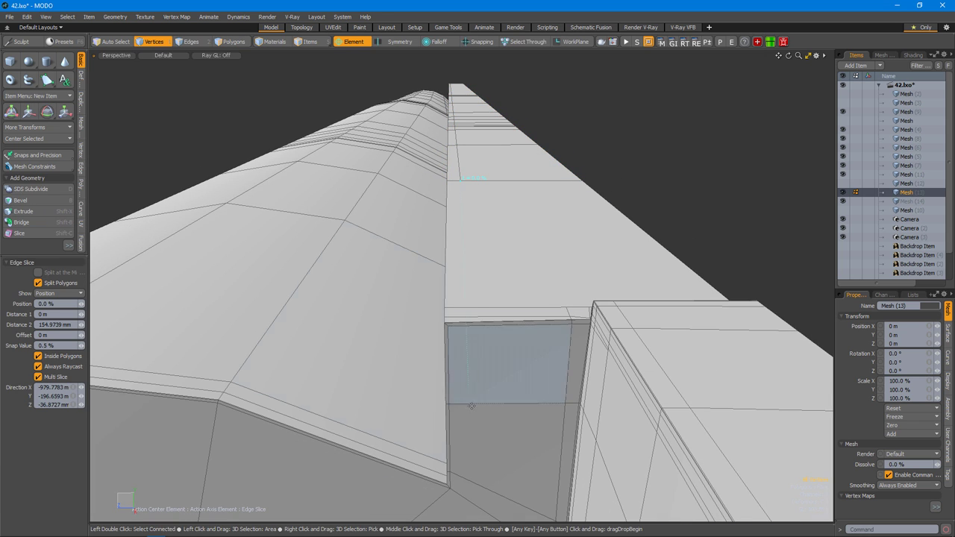
Extend the cut to the bar's end and loop-slice the side faces beside the end corner at 3.5 %.
alt+drag(471, 407, 467, 316)
key(space)
key(3)
click(462, 315)
key(alt+c)
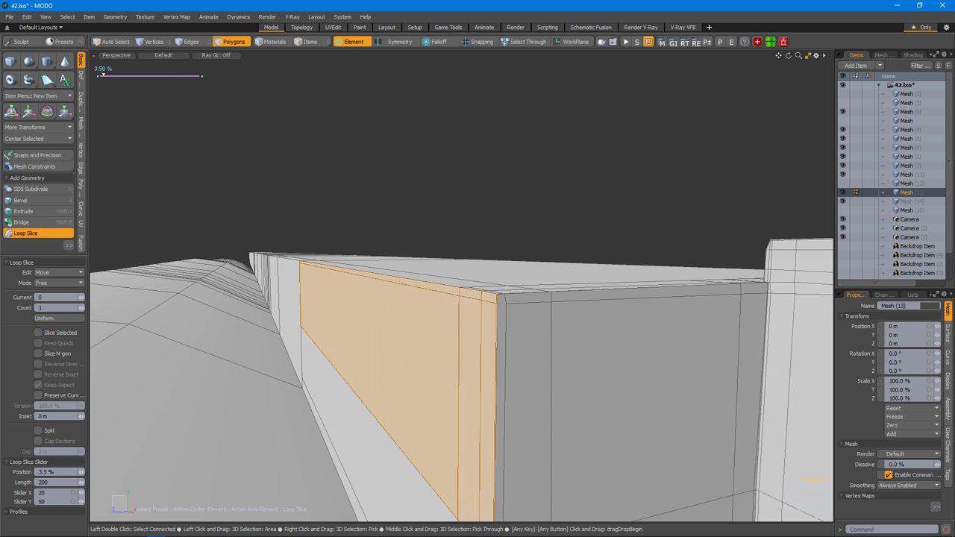
key(space)
key(space)
Loop-slice the narrow strip along the far part of the bar's top edge at 80 %.
alt+drag(526, 340, 450, 299)
key(space)
key(alt+c)
alt+drag(350, 113, 480, 191)
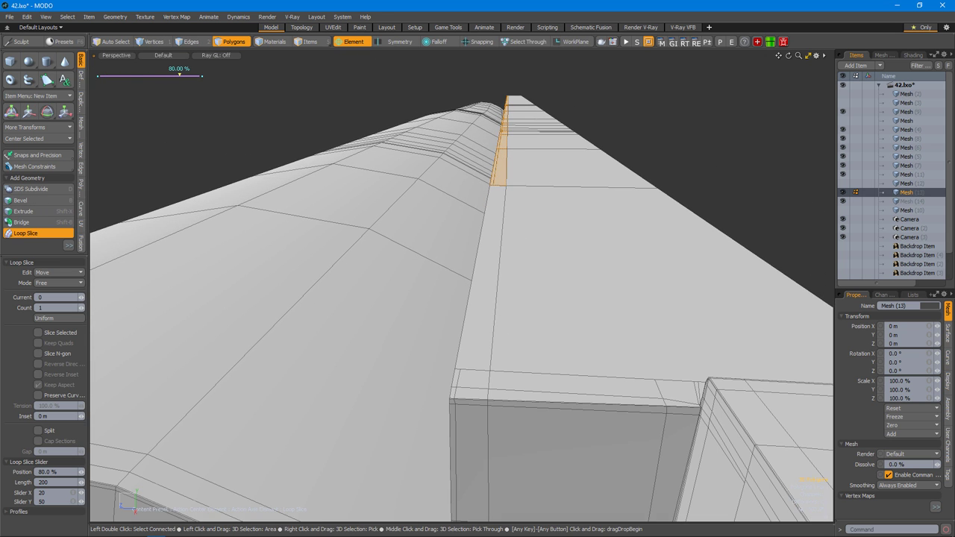
key(space)
Connect the lengthwise cuts along the bar's top edge with Edge Slice.
alt+drag(598, 176, 495, 198)
alt+drag(529, 392, 553, 369)
key(c)
click(561, 287)
key(space)
key(space)
Loop-slice the bar's far side faces at 50 % and join the remaining gaps along the side with Edge Slice.
alt+drag(533, 332, 325, 252)
key(alt+c)
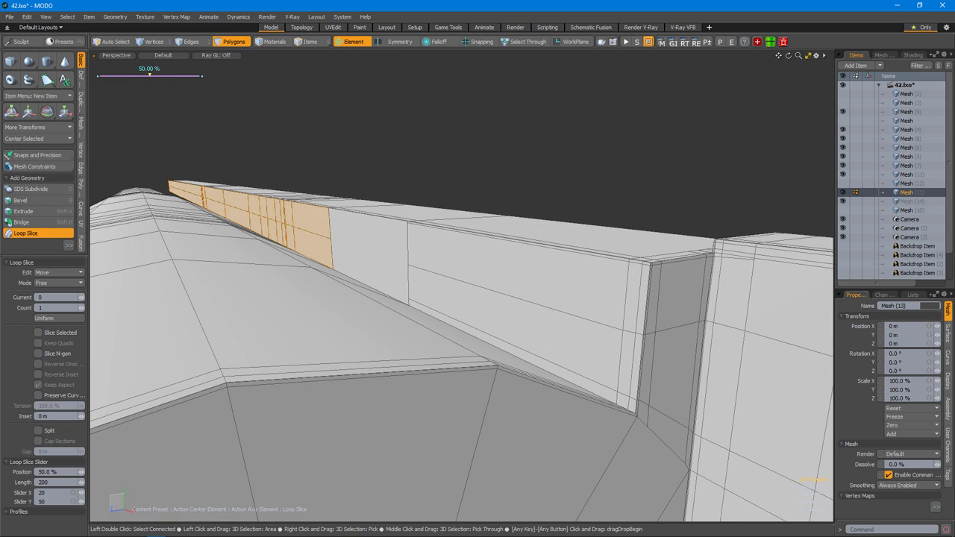
key(1)
key(shift+c)
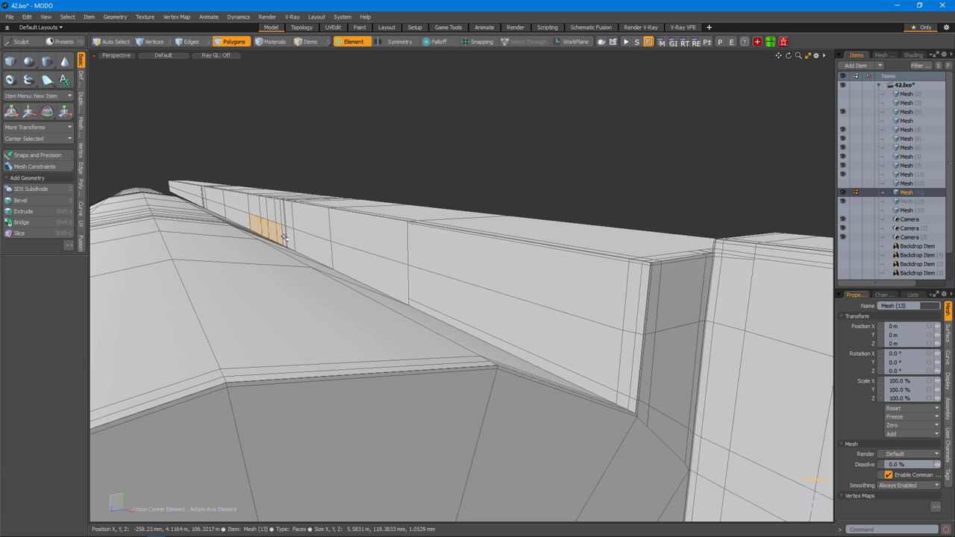
key(alt+c)
key(1)
key(shift+c)
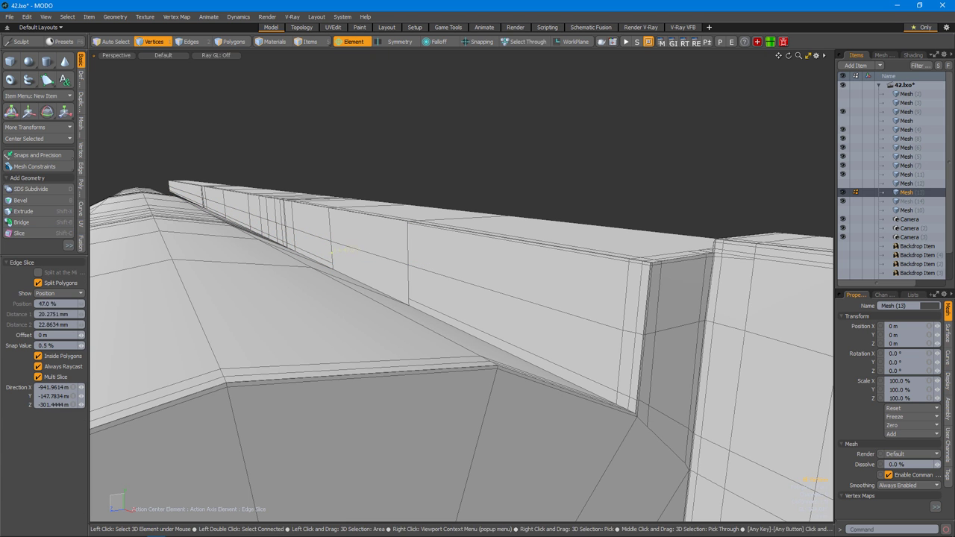
key(space)
alt+drag(409, 297, 335, 256)
Loop-slice the bar's side just below its upper rim and connect the open cuts with Edge Slice.
key(3)
key(alt+c)
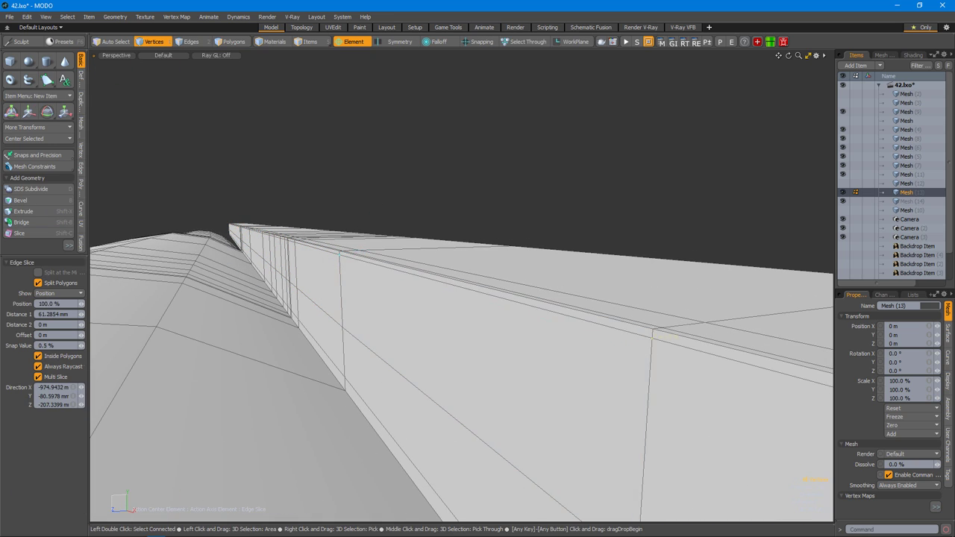
key(space)
alt+drag(579, 337, 526, 333)
key(space)
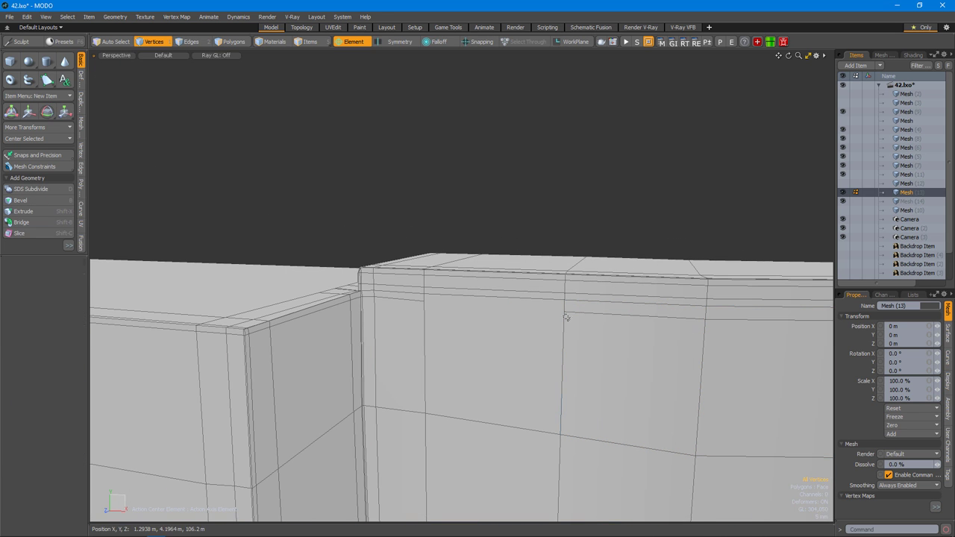
Loop-slice the far stretch of the rib bar's top faces lengthwise.
key(space)
alt+drag(497, 331, 412, 279)
click(331, 139)
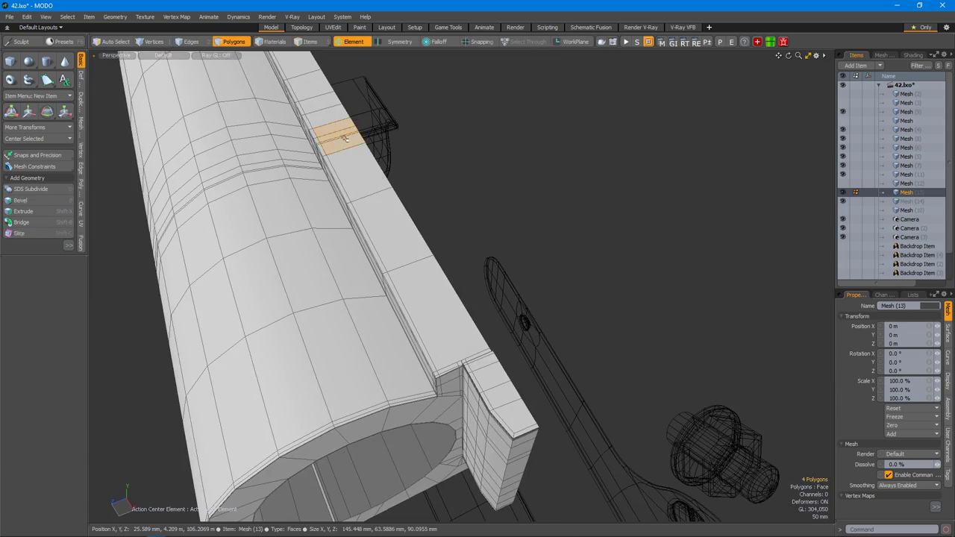
key(alt+c)
Move the vertices of the lengthwise cut beside the slot joint 3 mm along Y.
key(space)
alt+drag(452, 321, 473, 317)
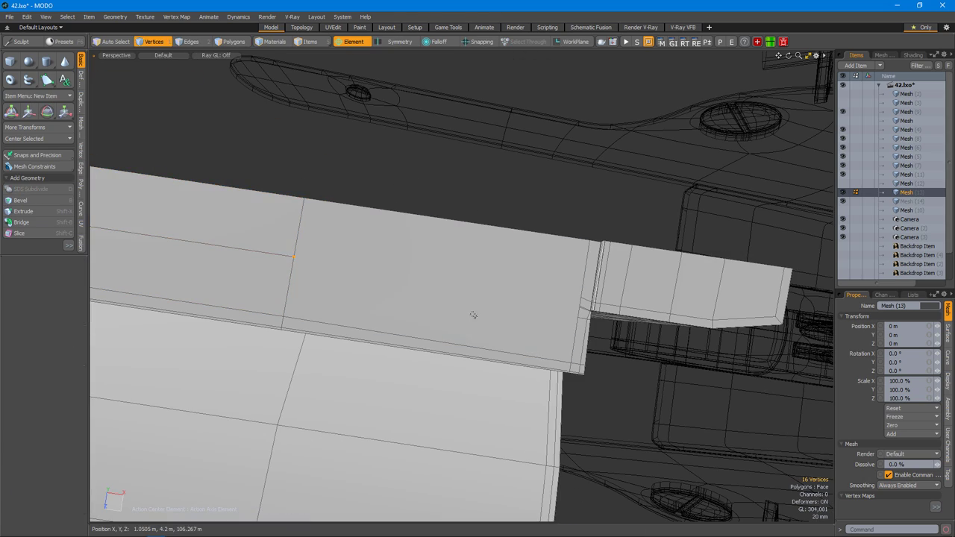
alt+drag(297, 246, 515, 339)
key(1)
click(515, 339)
key(w)
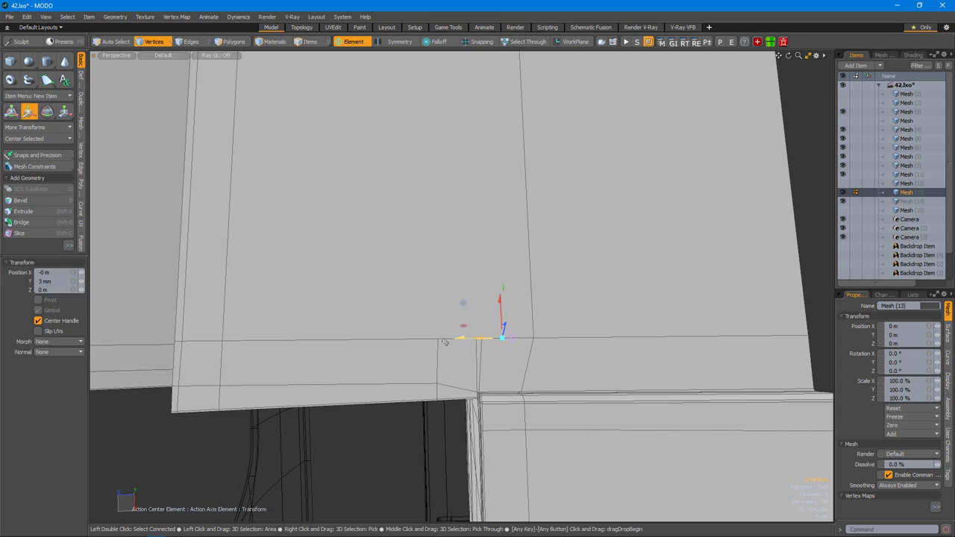
alt+drag(475, 389, 502, 305)
alt+drag(532, 352, 537, 300)
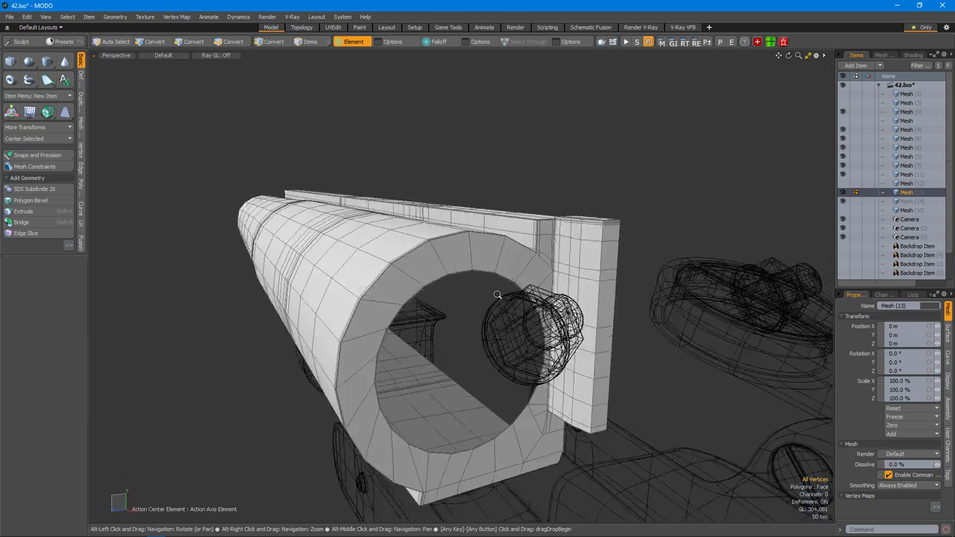
Connect the open cuts around the rib's end and slot joint with Edge Slice.
alt+drag(544, 355, 458, 371)
key(3)
key(1)
key(c)
alt+drag(522, 298, 602, 258)
key(space)
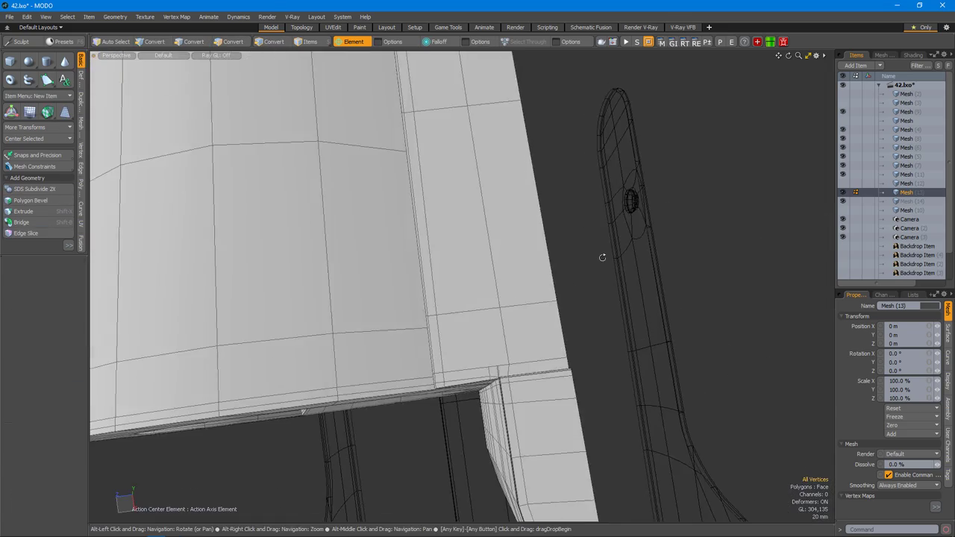
Check the rib and slot joint from several angles with subdivision smoothing toggled on and off.
alt+drag(590, 310, 524, 265)
key(2)
alt+drag(556, 341, 603, 309)
key(Tab)
key(Tab)
alt+drag(546, 316, 500, 379)
key(Tab)
key(Tab)
Edge-slice from the slot's inner corner to the rib's lengthwise edge and move the corner vertex 220 um along Y.
alt+drag(557, 230, 510, 291)
click(510, 291)
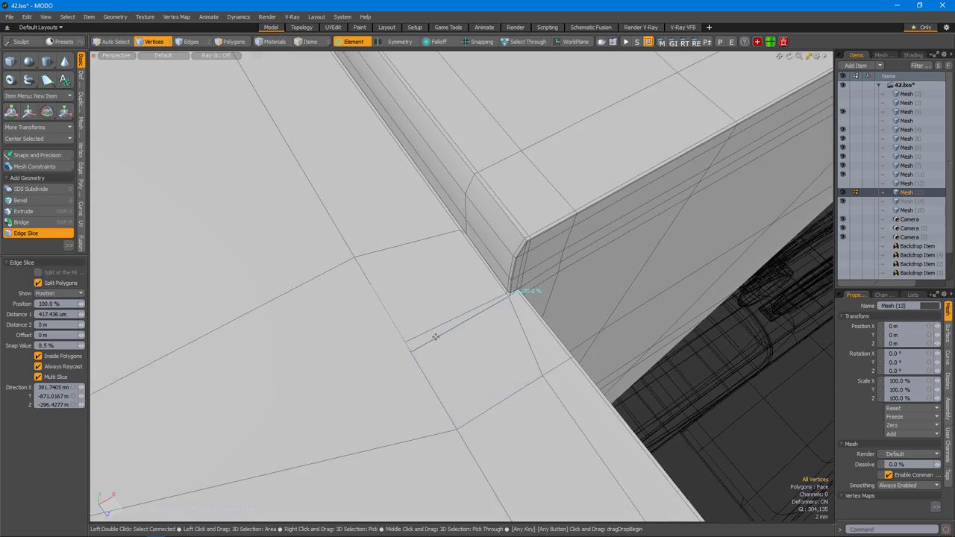
alt+drag(438, 330, 520, 344)
key(space)
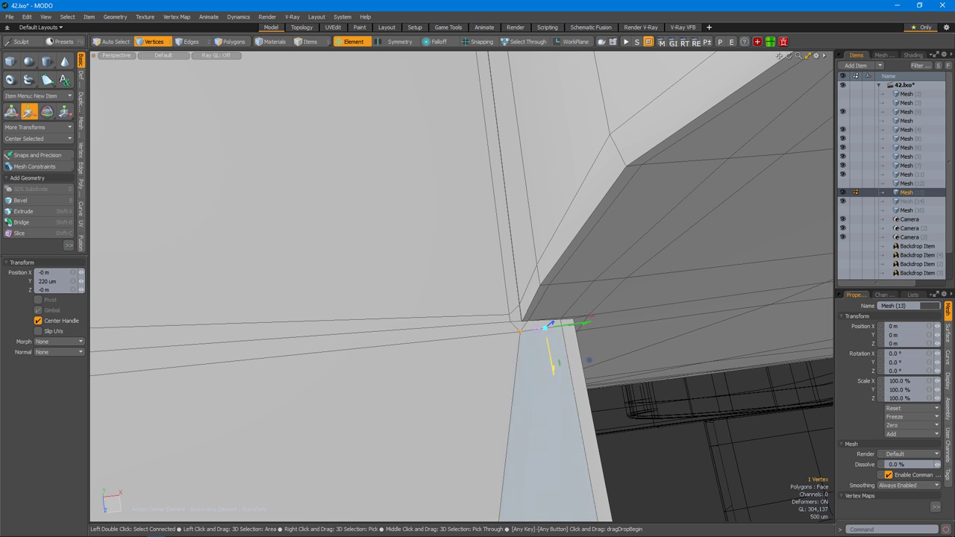
alt+drag(545, 348, 515, 366)
click(510, 370)
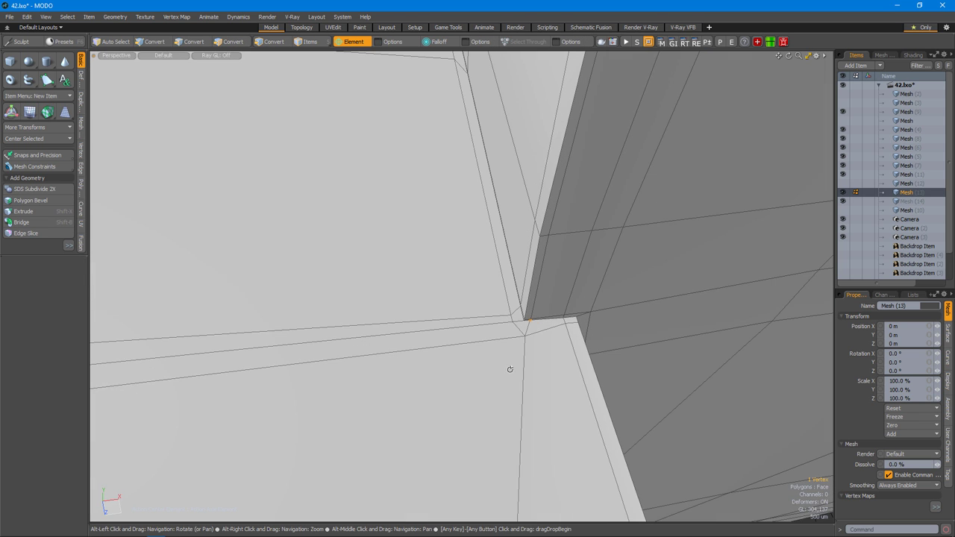
Reposition the edge and vertices where the three close cuts run across the rib to the slot's inner corner.
alt+drag(526, 332, 355, 303)
key(1)
key(2)
click(533, 316)
key(w)
key(1)
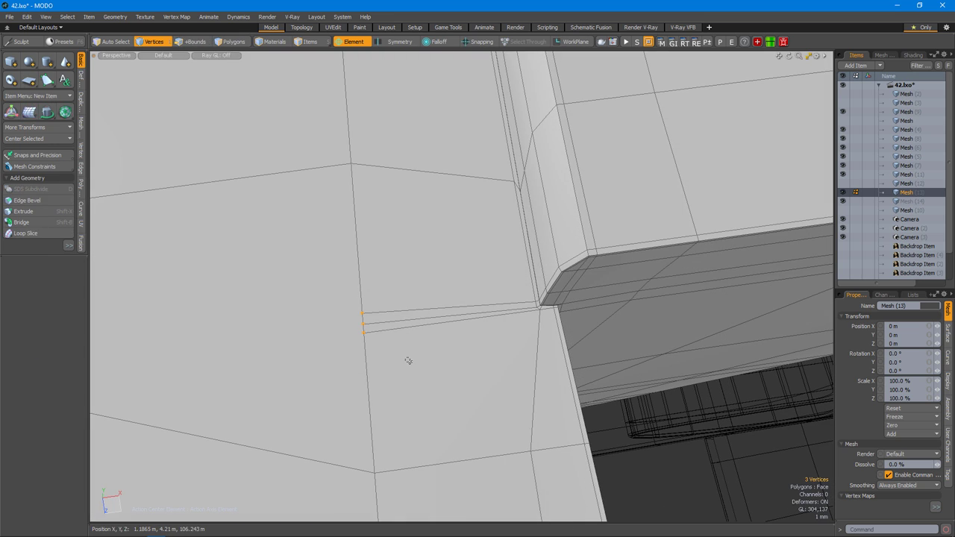
click(408, 360)
alt+drag(408, 361, 561, 319)
alt+drag(534, 359, 588, 313)
click(584, 303)
key(w)
alt+drag(470, 345, 524, 294)
Mirror the whole barrel half, including its rib and slot piece, to form the double barrel.
key(3)
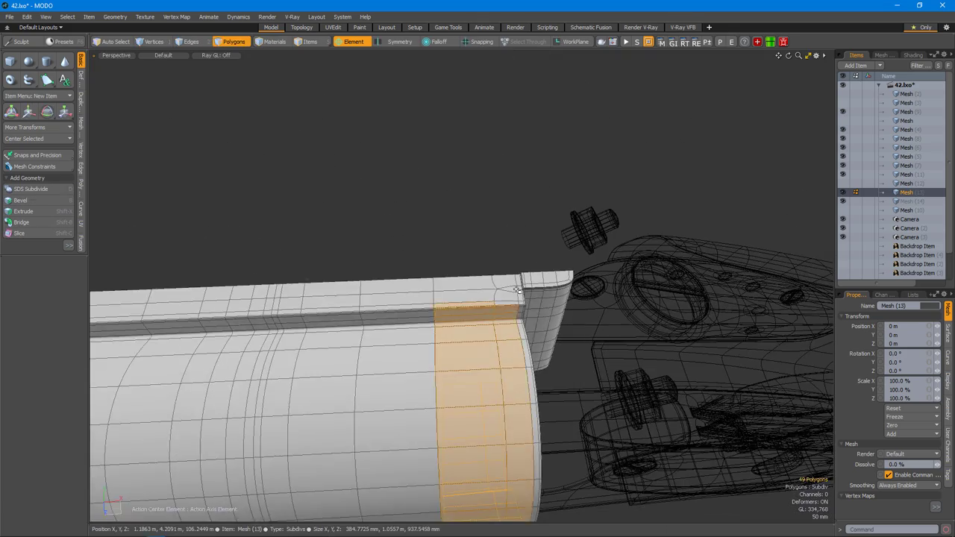
double_click(525, 295)
key(shift+v)
key(ctrl+space)
click(544, 271)
key(ctrl+space)
click(635, 258)
alt+drag(635, 259, 631, 310)
key(space)
Show the shader tree and preview the mirrored barrels in the Render layout.
click(695, 359)
alt+drag(783, 209, 739, 224)
click(913, 54)
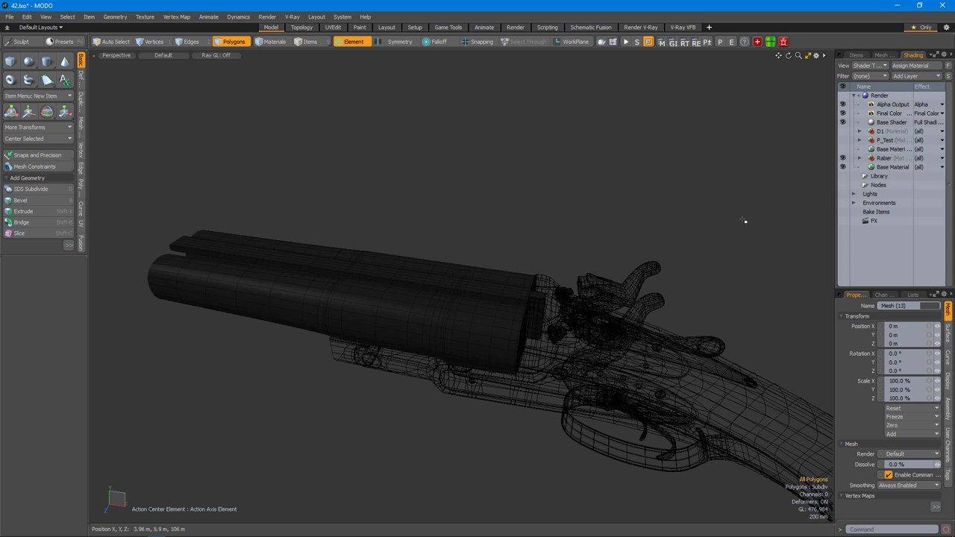
click(515, 27)
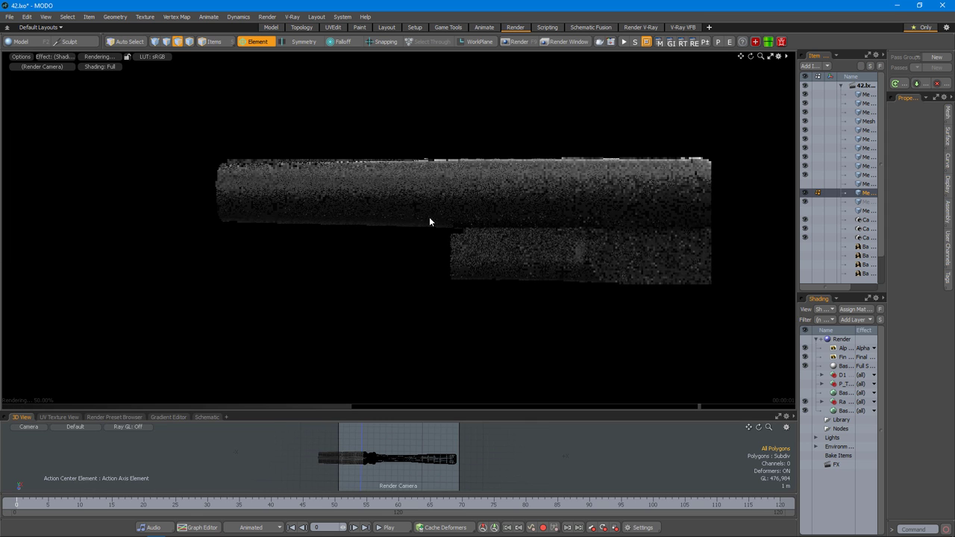
alt+drag(628, 228, 509, 203)
Switch the receiver mesh to subdivision surfaces and render-preview the gun from the side and from above.
key(ctrl+Tab)
click(580, 302)
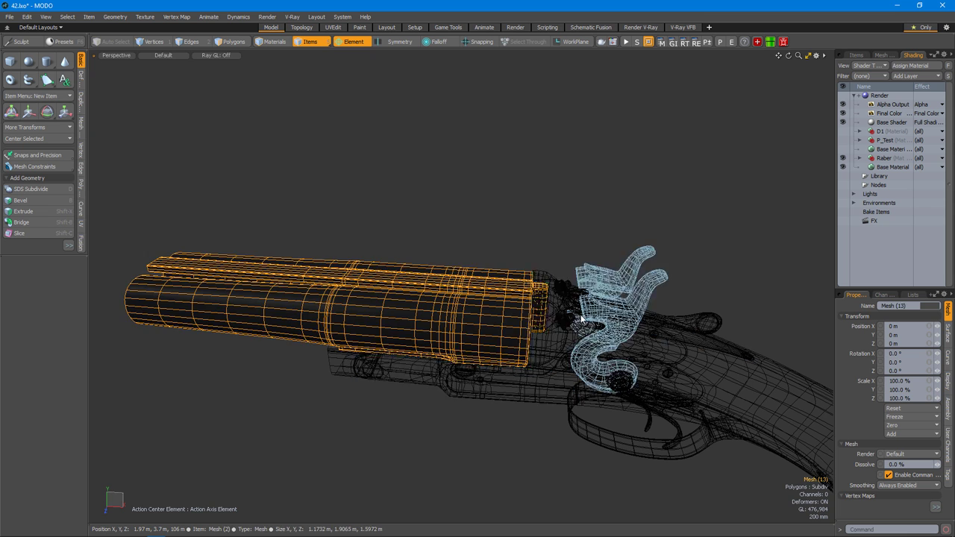
click(576, 320)
click(516, 27)
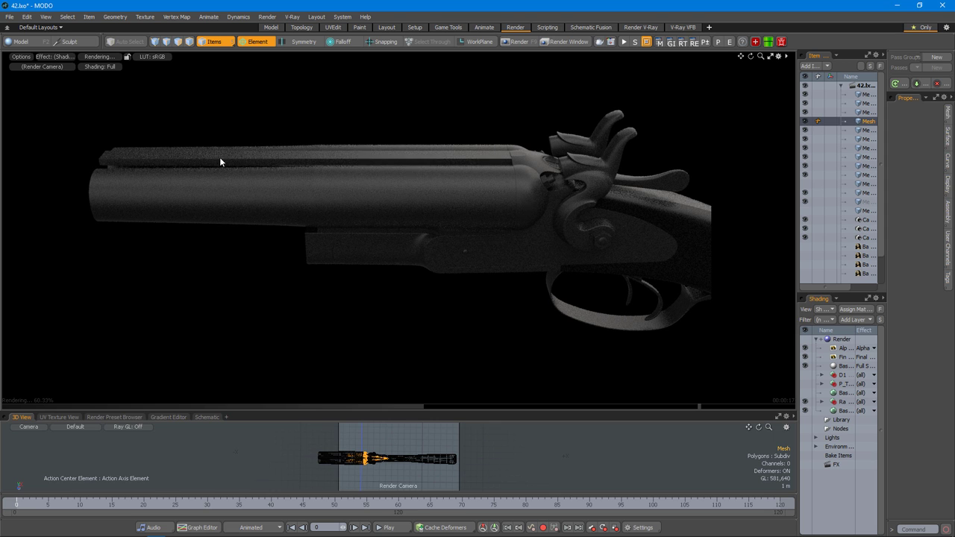
alt+drag(527, 179, 542, 245)
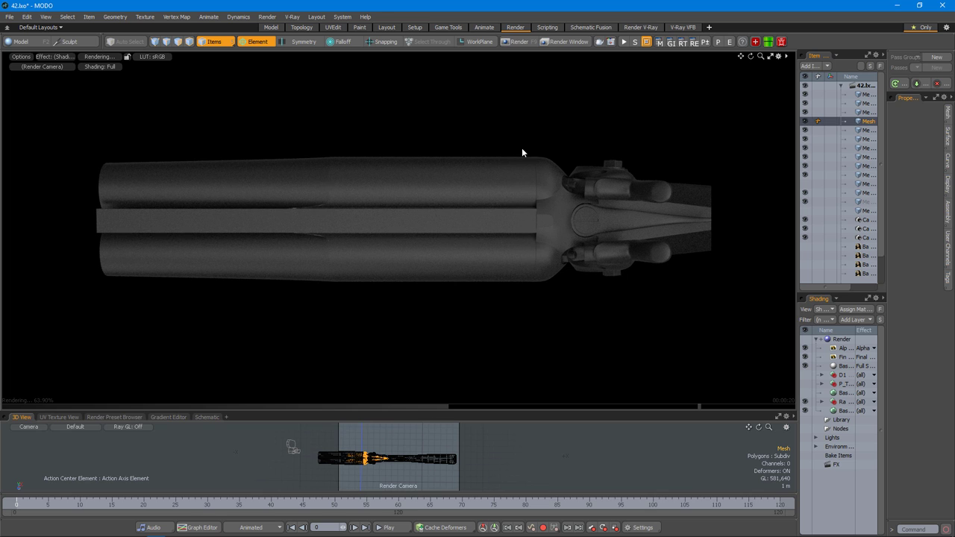
Compare the rib and receiver joint in the reference photo unnamed (2).jpg with the rendered top view and close the photo.
drag(954, 74, 282, 95)
drag(343, 87, 362, 61)
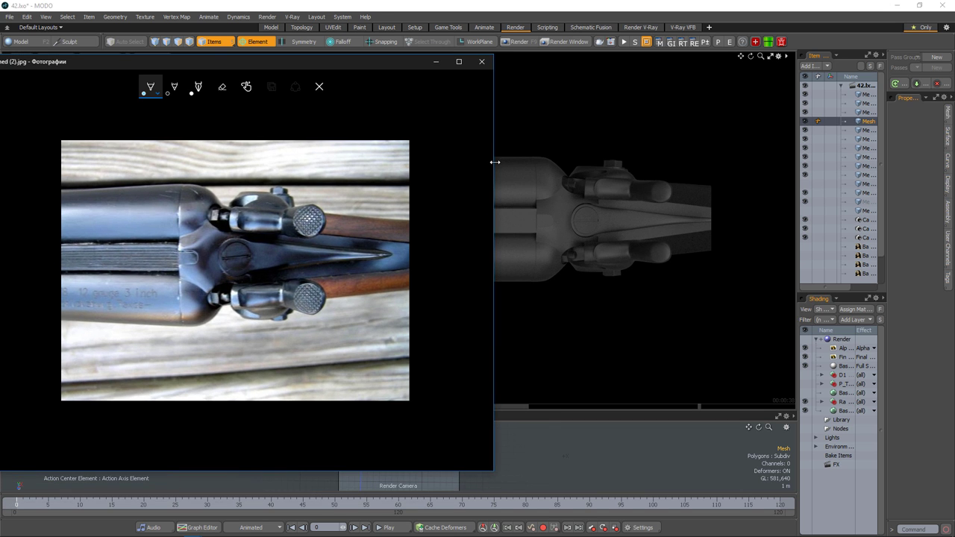
drag(496, 162, 368, 162)
drag(291, 64, 361, 63)
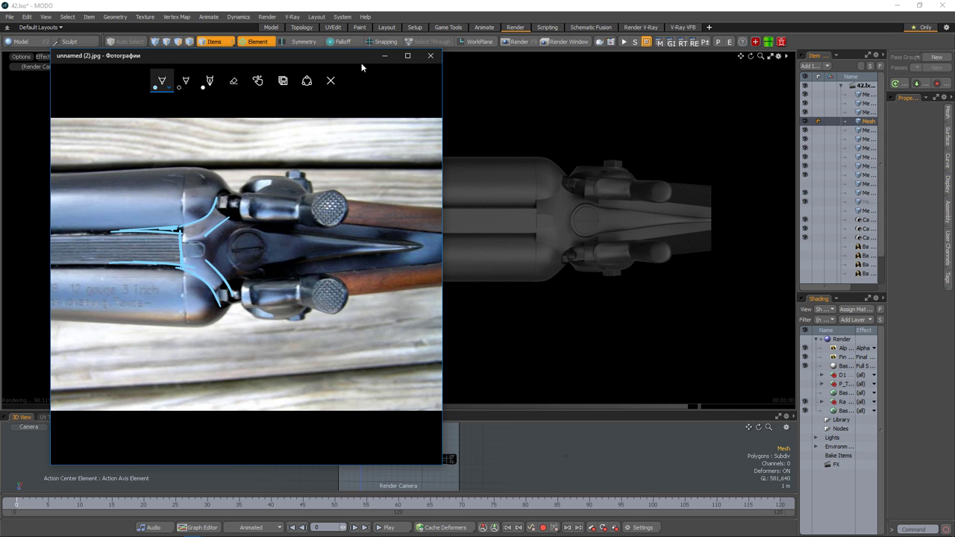
drag(277, 65, 353, 59)
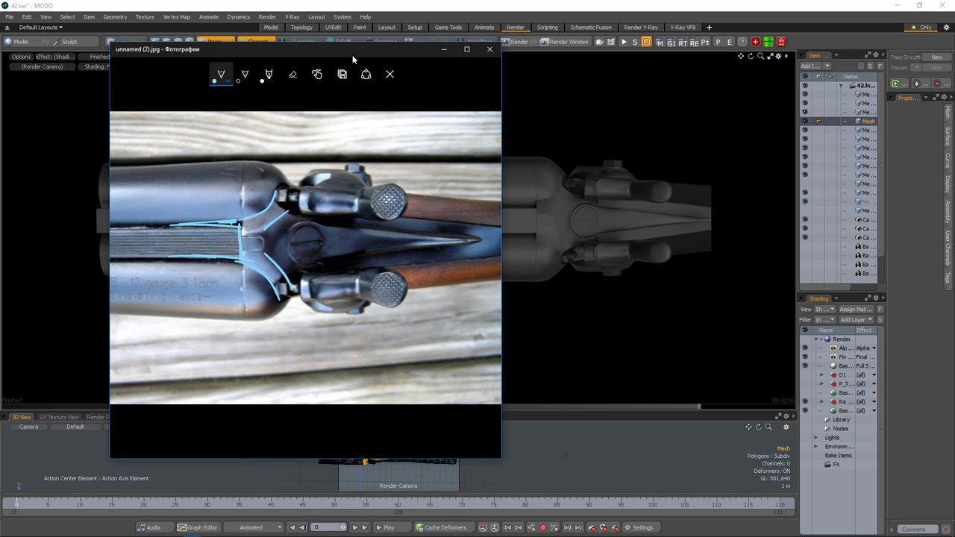
click(490, 49)
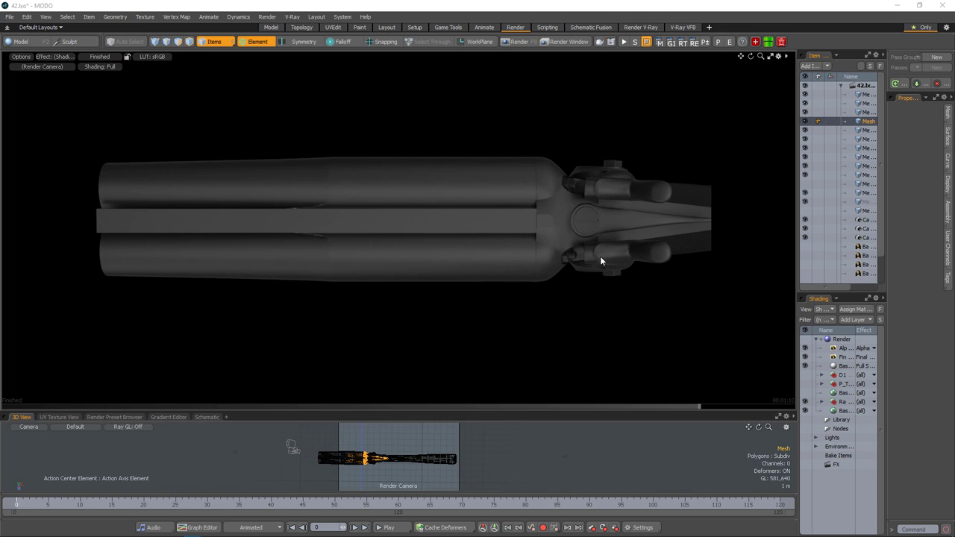
Compare the rendered gun from several angles with the rib and receiver in the reference photo 16_3_zpscbff5856.jpg.
alt+drag(614, 219, 547, 293)
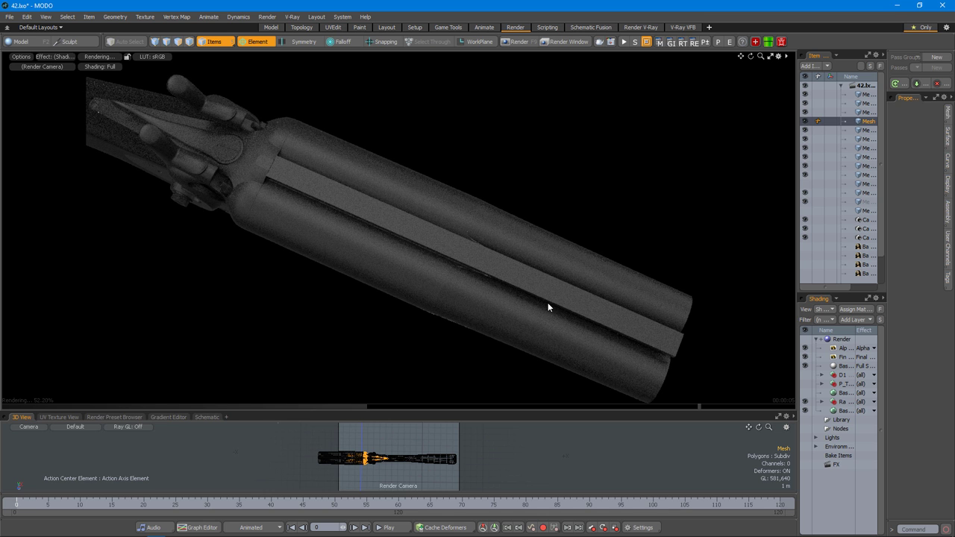
key(alt+Tab)
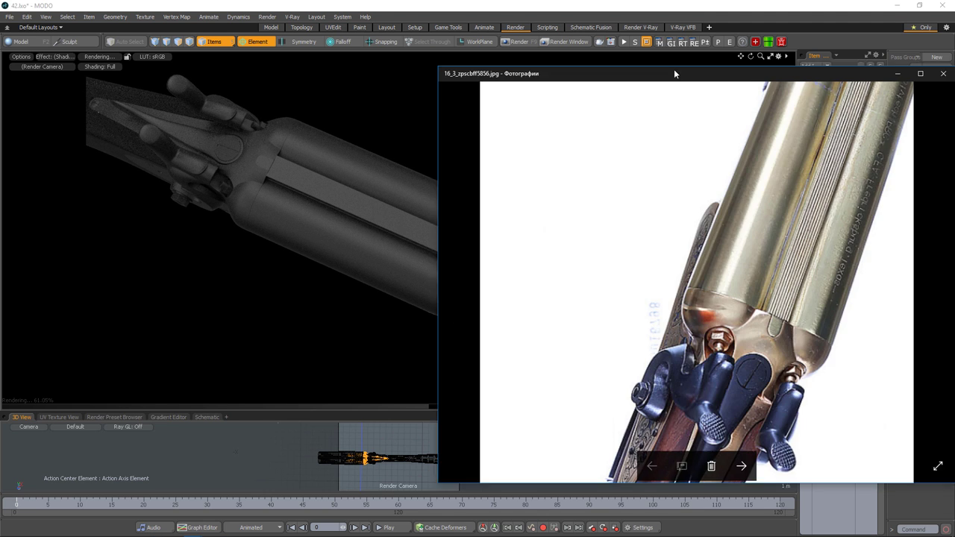
key(alt+Tab)
alt+drag(403, 320, 388, 199)
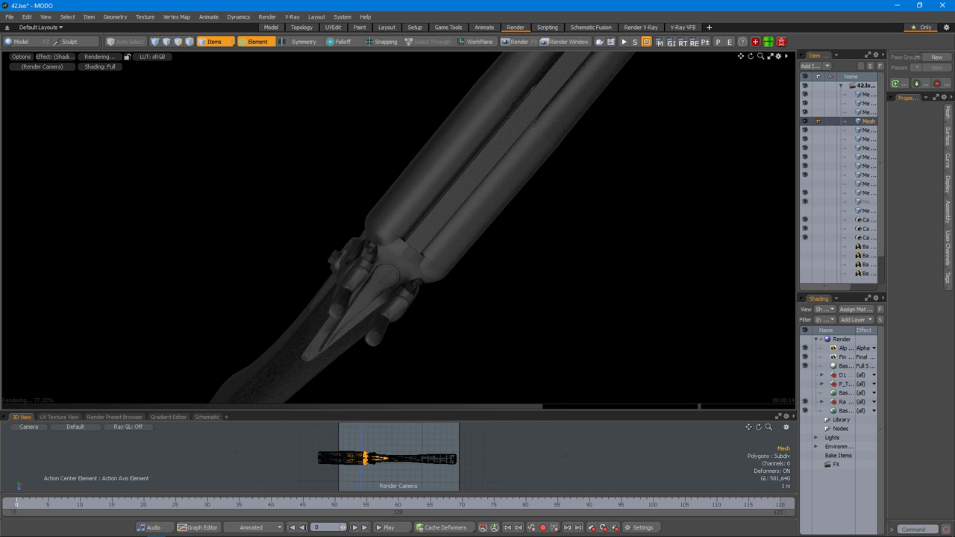
key(alt+Tab)
drag(341, 70, 302, 79)
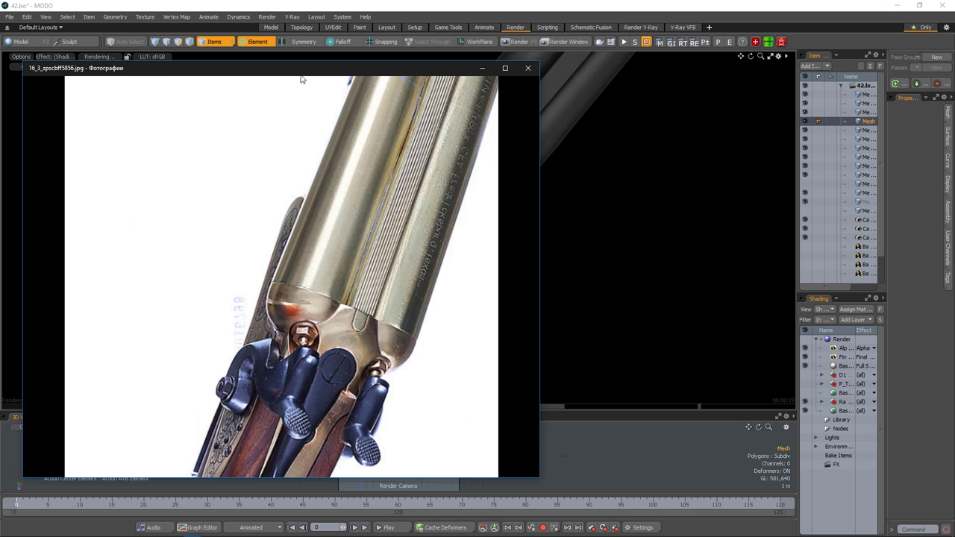
key(ctrl+plus)
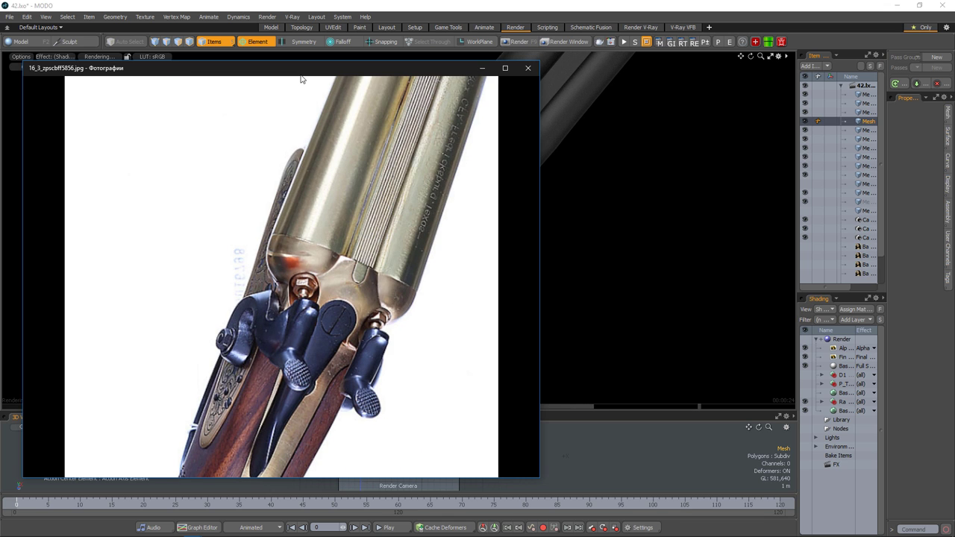
drag(445, 75, 764, 129)
key(alt+Tab)
alt+drag(513, 252, 480, 292)
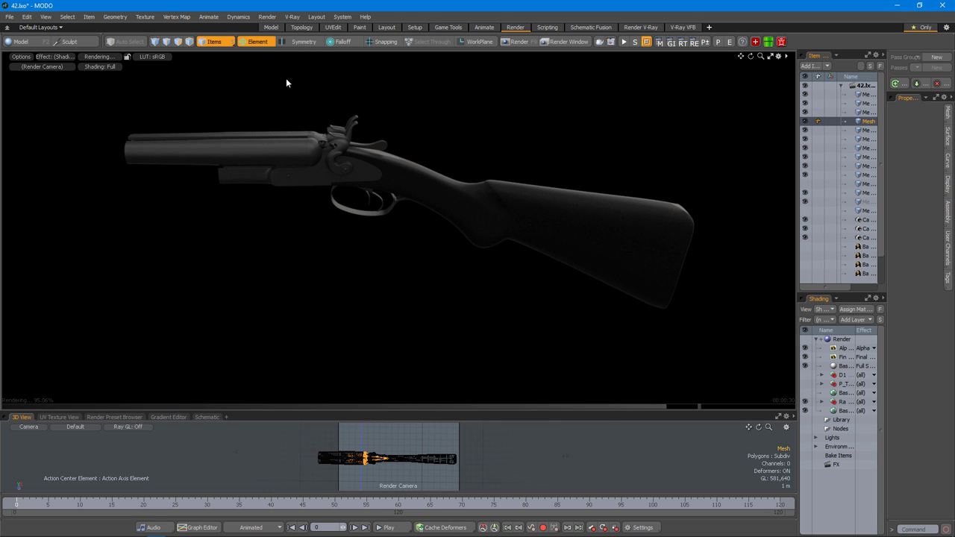
Return to the Model layout and show the barrels mesh over the side-view backdrop photo.
click(270, 27)
scroll(520, 322, up, 3)
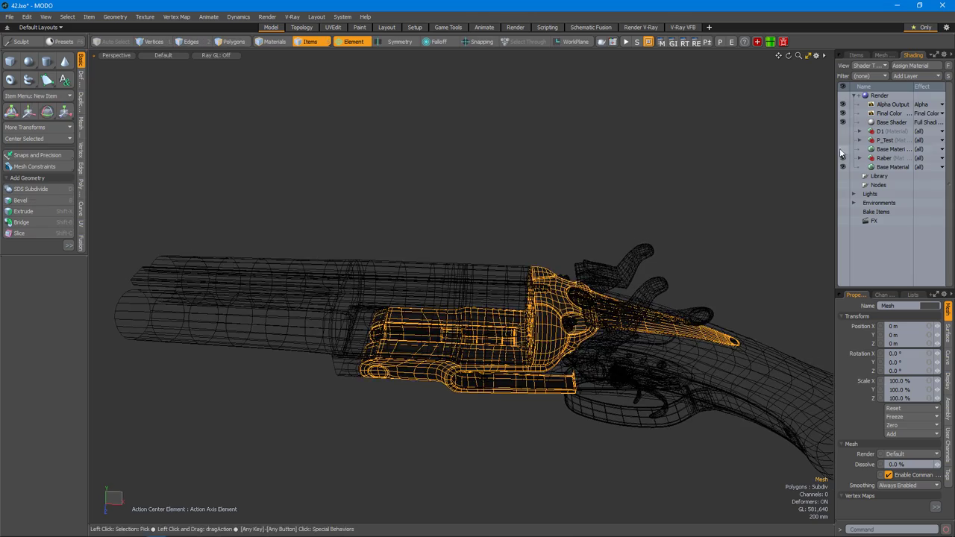
alt+drag(520, 322, 613, 407)
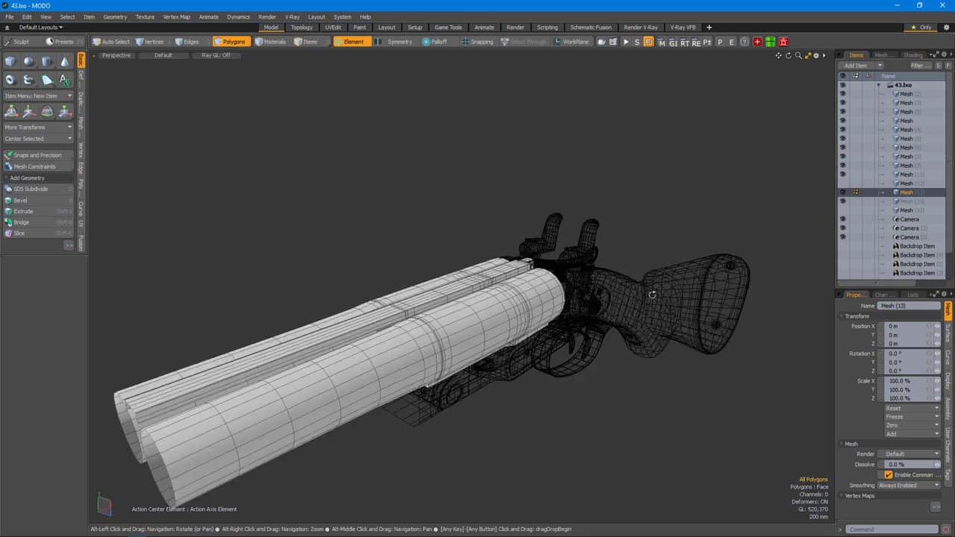
alt+drag(567, 313, 553, 297)
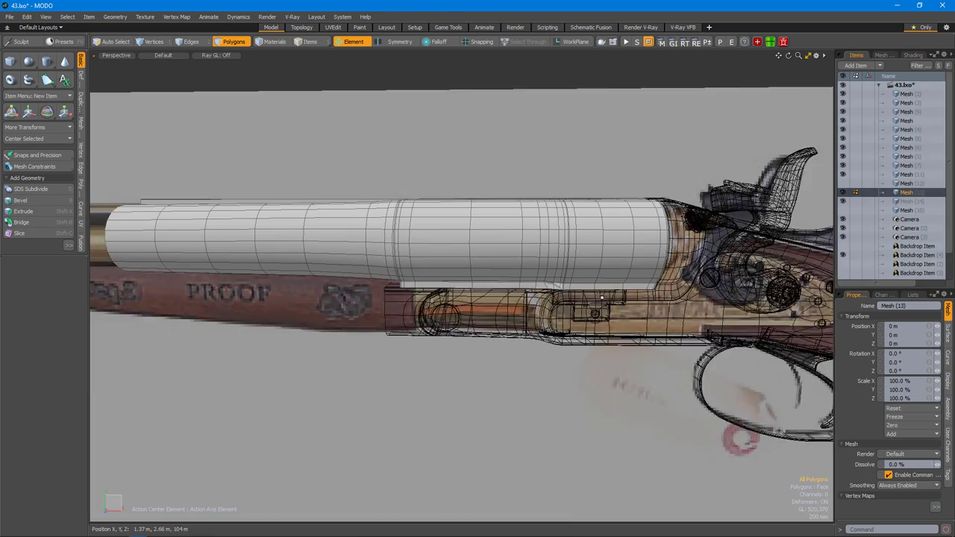
In the Front view, move the barrels' muzzle-end vertices by -10.48 m along Y to lengthen the barrels.
key(ctrl+space)
click(614, 324)
scroll(479, 171, up, 5)
scroll(480, 171, down, 5)
key(1)
key(w)
drag(503, 233, 507, 203)
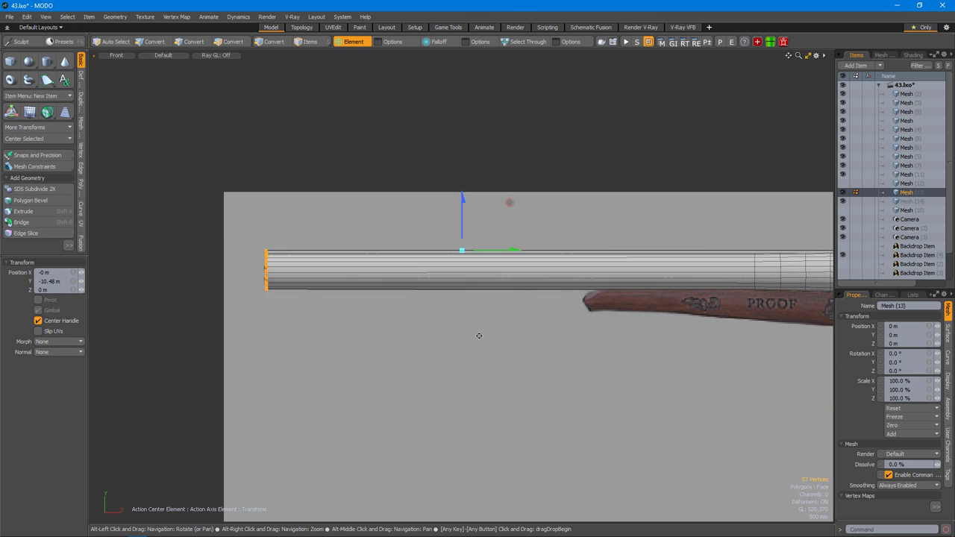
Scale and reposition the muzzle-end vertices to match the barrel outline on the backdrop.
key(r)
key(ctrl+a)
click(323, 277)
drag(336, 293, 316, 290)
scroll(316, 289, down, 3)
scroll(352, 264, up, 6)
key(w)
drag(264, 294, 443, 159)
Set the action center to Selection, cap one barrel's open muzzle loop and inset the cap 12 mm with Polygon Bevel.
scroll(291, 320, down, 3)
key(q)
click(597, 230)
scroll(485, 280, up, 5)
key(2)
double_click(485, 279)
scroll(485, 280, down, 3)
alt+drag(496, 269, 503, 292)
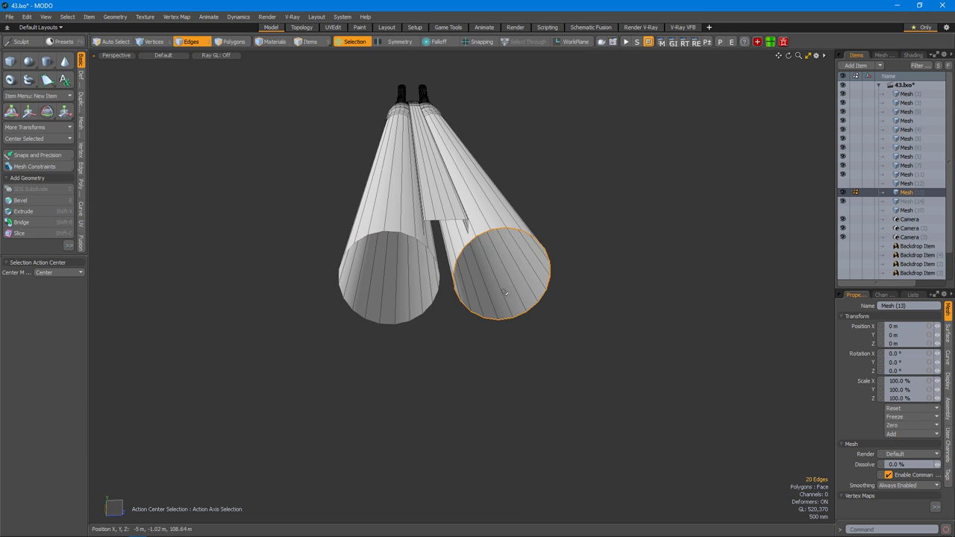
key(b)
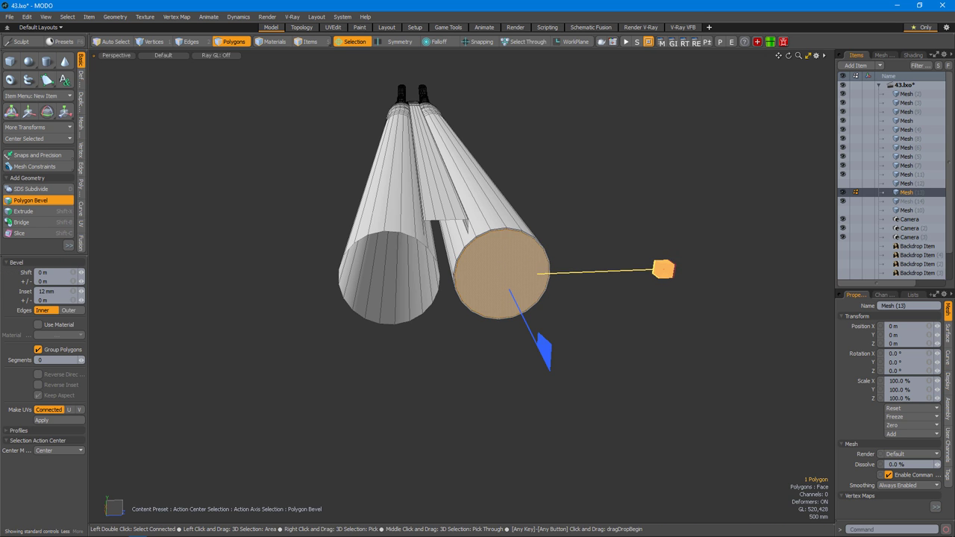
key(space)
Loop-slice across the rib's long undivided stretch at 20 %, in line with the barrel's cross loop.
alt+drag(618, 264, 477, 274)
alt+drag(583, 270, 499, 271)
scroll(526, 271, up, 5)
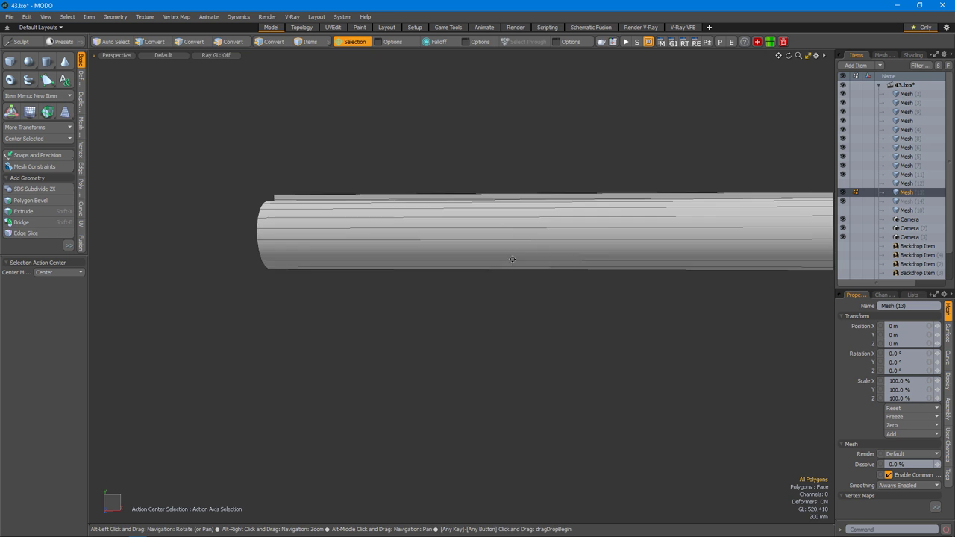
scroll(501, 273, up, 6)
alt+drag(558, 286, 455, 372)
key(2)
alt+right_drag(455, 371, 505, 294)
alt+right_drag(492, 261, 486, 276)
click(487, 276)
key(alt+c)
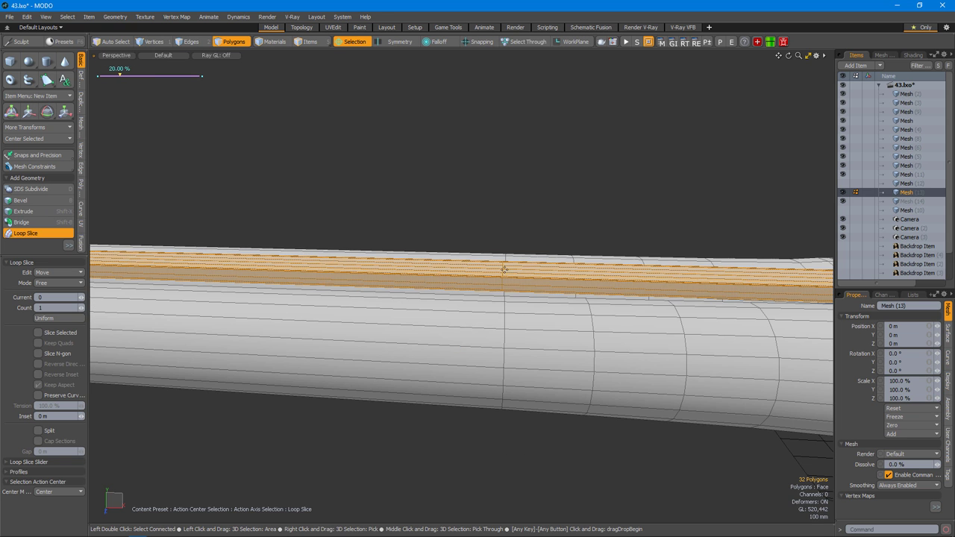
click(514, 273)
Loop-slice across the rib's receiver-side stretch at 78.5 % and 74.5 %, in line with the barrel's cross loops.
alt+drag(514, 273, 549, 270)
key(2)
key(3)
key(alt+c)
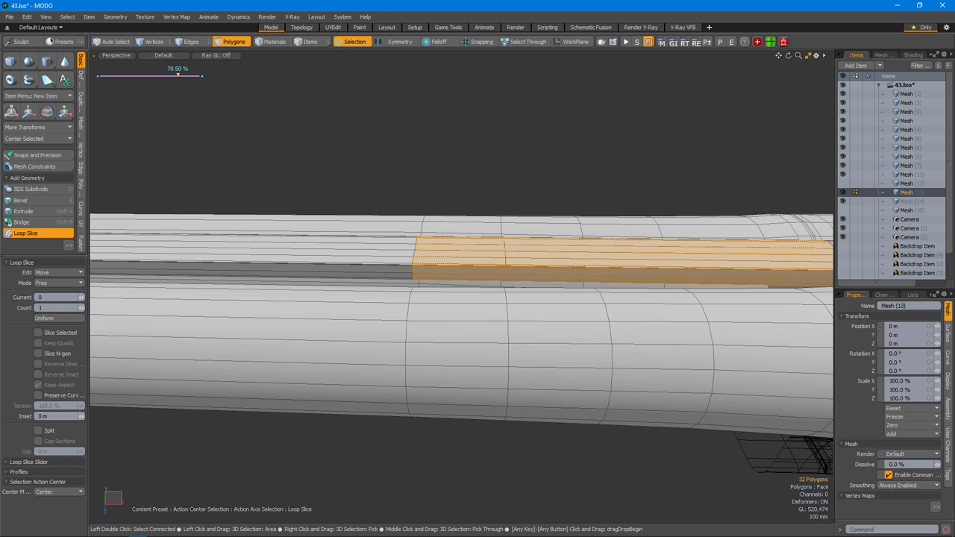
scroll(462, 299, up, 3)
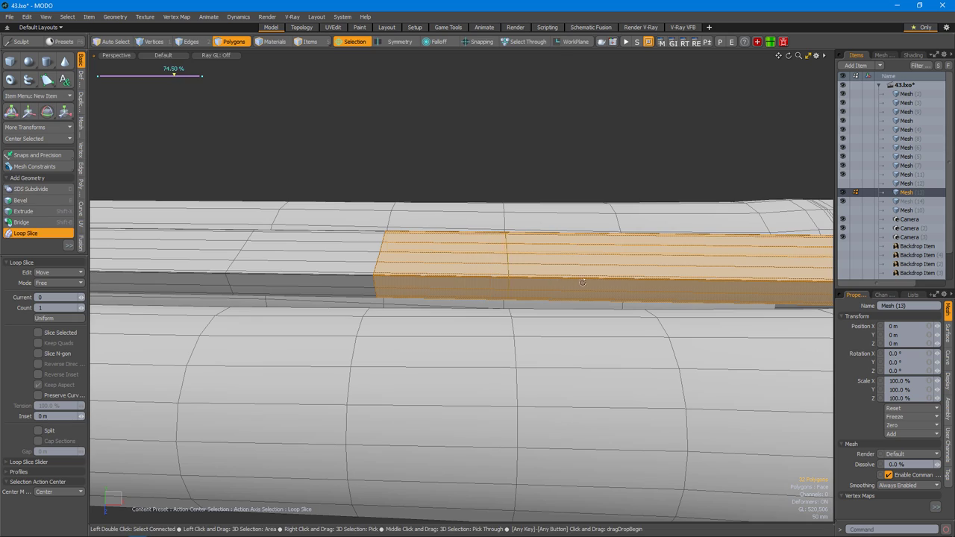
Select the rib's two new cross loops and adjust them to line up with the barrel's cross loops.
key(2)
alt+drag(569, 279, 543, 284)
click(444, 304)
scroll(535, 265, up, 2)
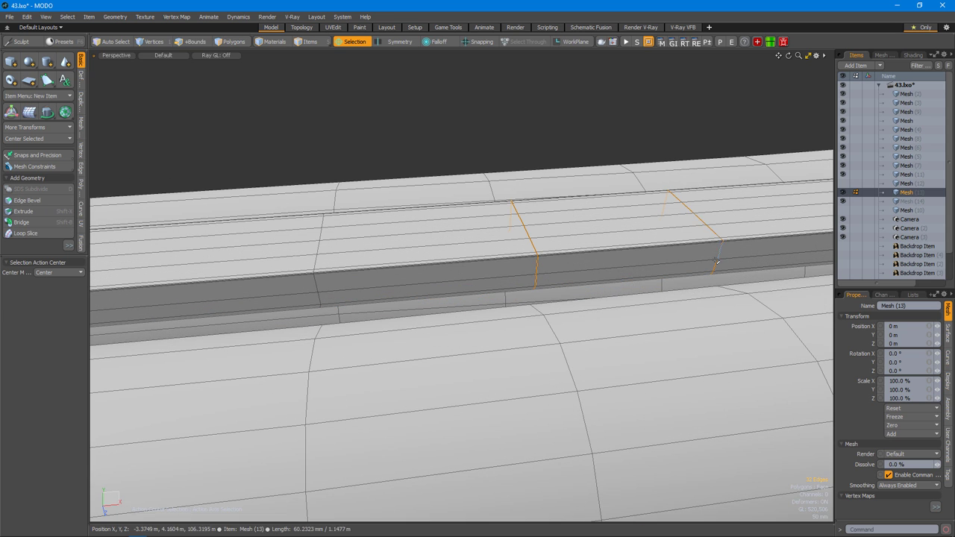
alt+drag(322, 309, 445, 298)
key(1)
key(w)
key(ctrl+shift+a)
click(473, 299)
click(405, 270)
Select the vertices at the rib's muzzle end and move them 10 mm in Y.
key(1)
click(376, 306)
mouse_move(375, 298)
alt+mouse_down()
mouse_move(400, 315)
mouse_move(486, 196)
mouse_move(492, 204)
mouse_move(470, 194)
alt+mouse_up()
key(w)
right_drag(331, 239, 526, 187)
alt+drag(526, 187, 500, 270)
key(w)
drag(480, 355, 460, 306)
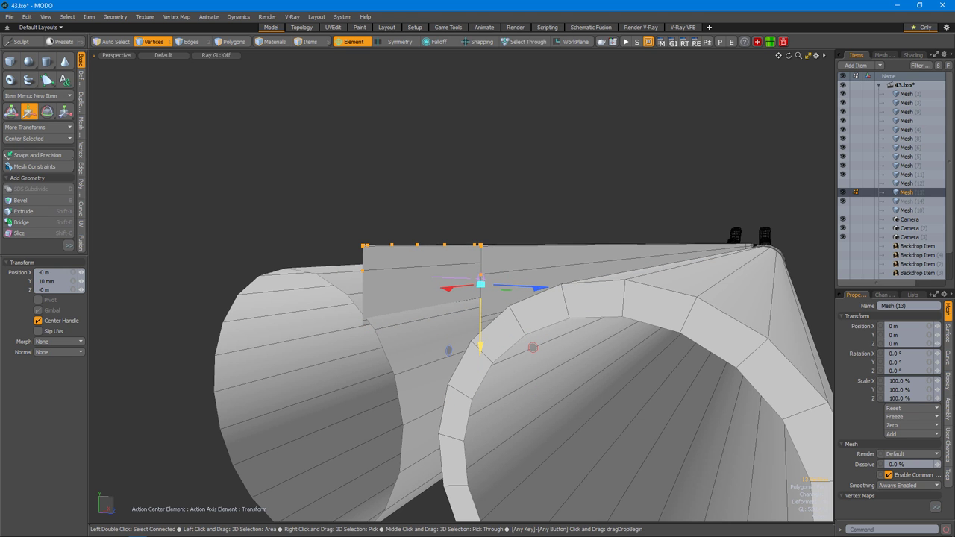
Examine the barrel and rib profile in Front view against the shotgun backdrop.
key(ctrl+space)
click(500, 337)
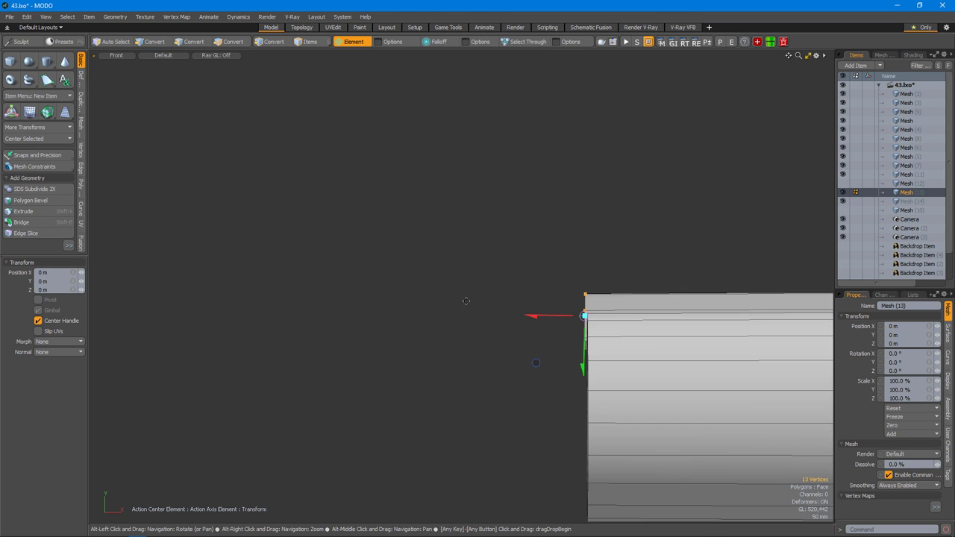
click(843, 254)
scroll(412, 297, down, 3)
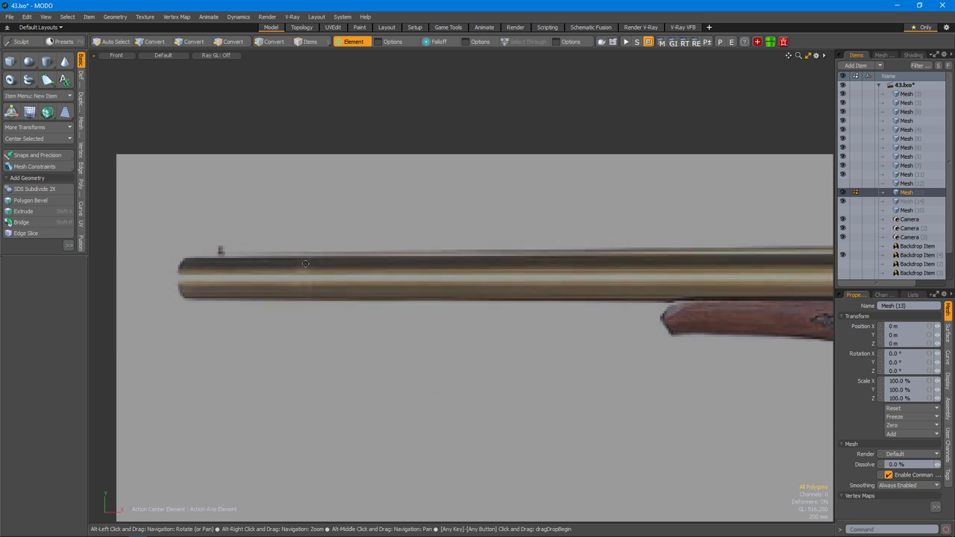
alt+right_drag(305, 263, 408, 279)
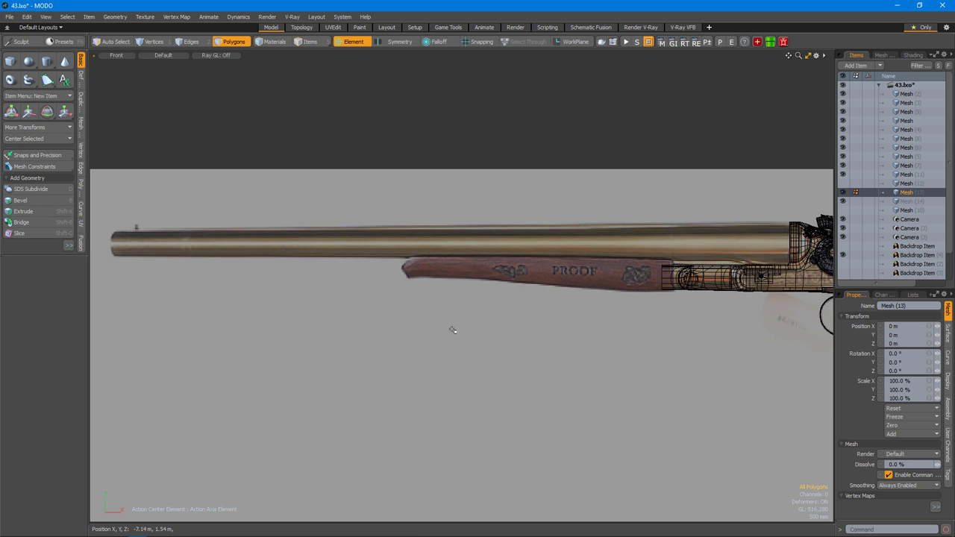
alt+drag(445, 324, 679, 354)
scroll(348, 270, up, 5)
scroll(335, 302, down, 4)
scroll(351, 269, down, 3)
scroll(465, 266, up, 4)
alt+drag(465, 266, 681, 251)
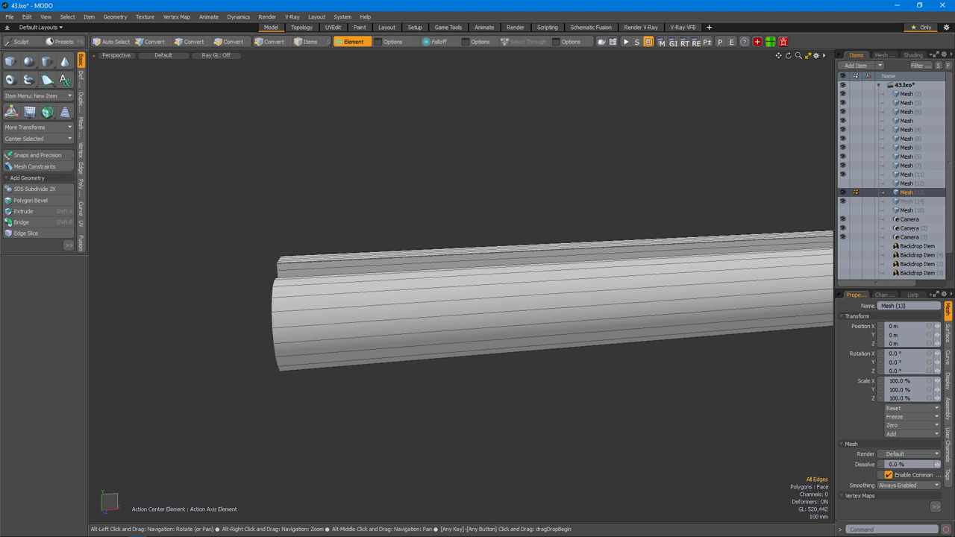
alt+drag(735, 470, 615, 349)
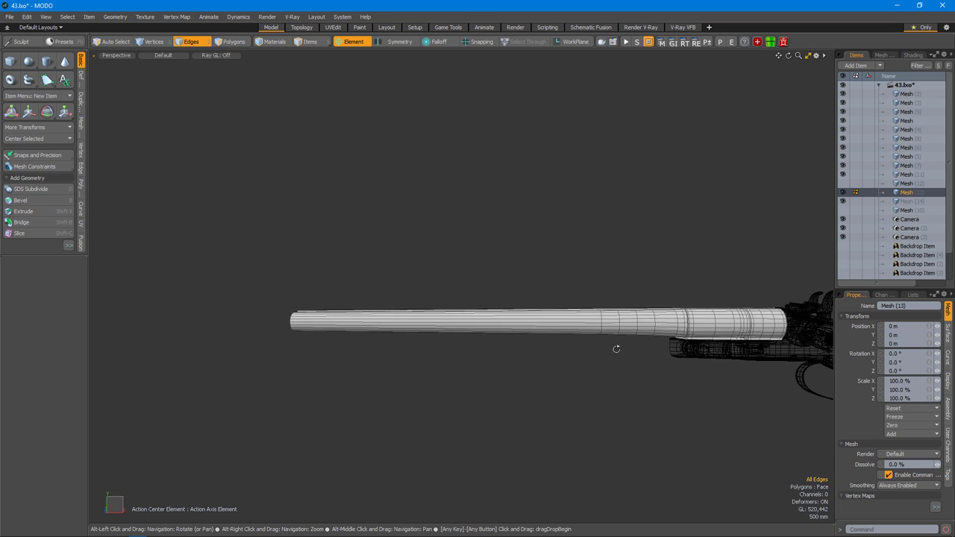
key(ctrl+space)
click(657, 411)
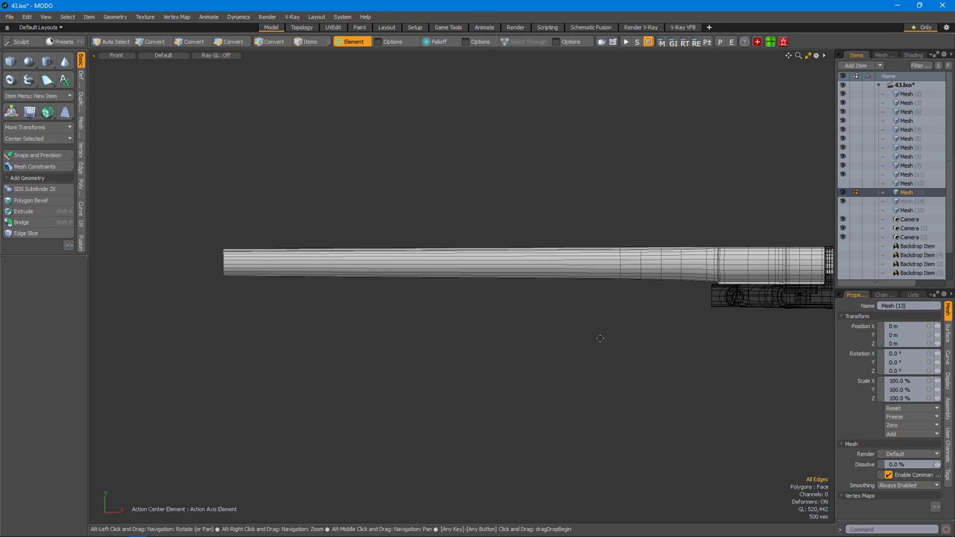
key(ctrl+space)
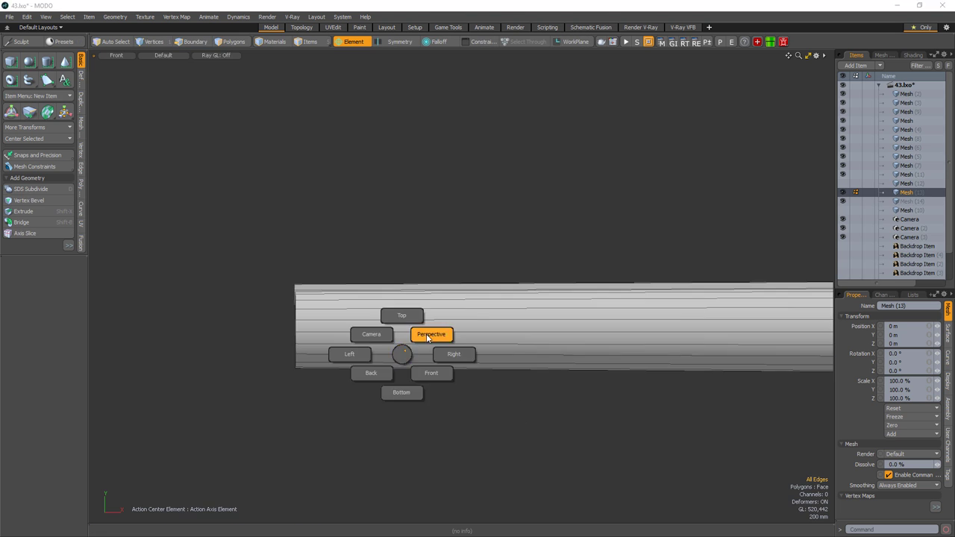
click(431, 335)
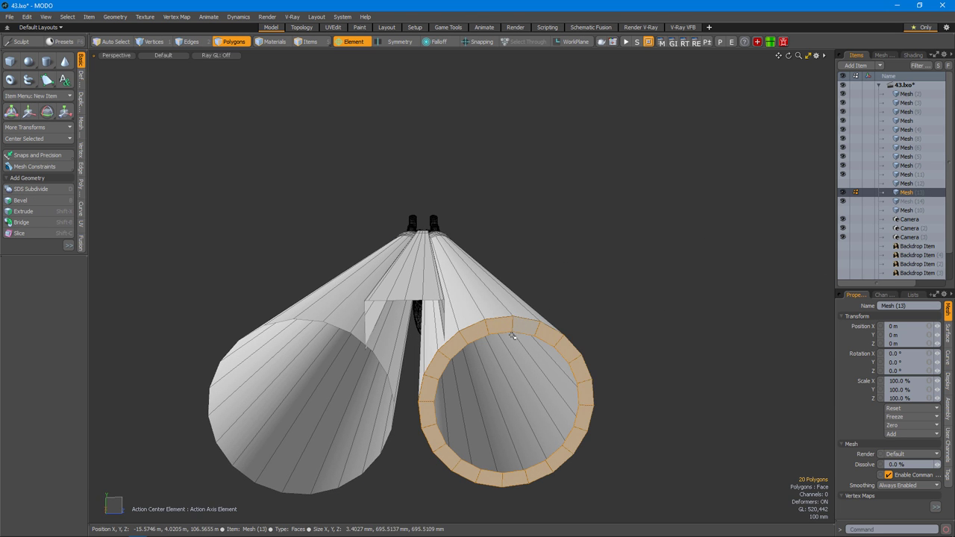
Select the rib's open edge loop at the muzzle and bring it flush with the barrel's muzzle face.
alt+drag(515, 352, 634, 306)
shift+click(604, 282)
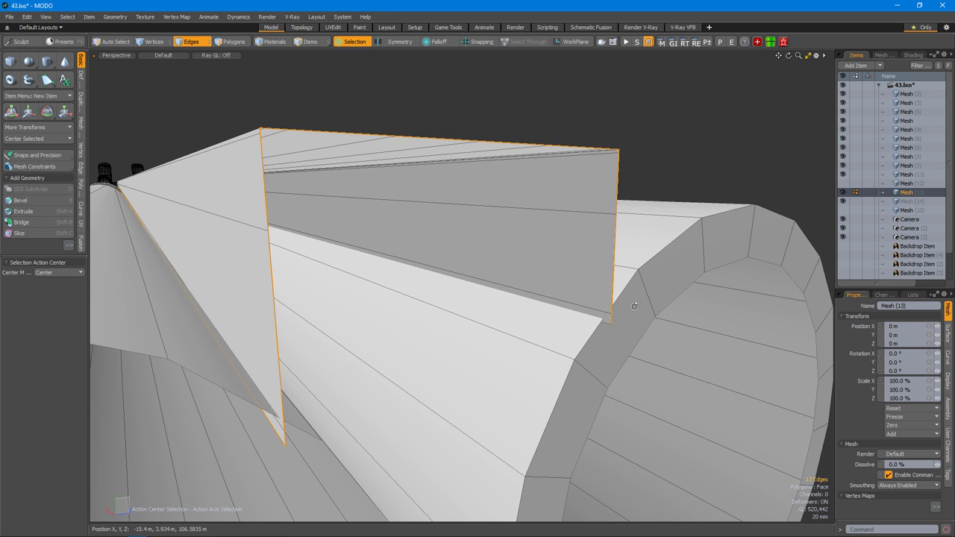
alt+drag(634, 306, 276, 356)
key(w)
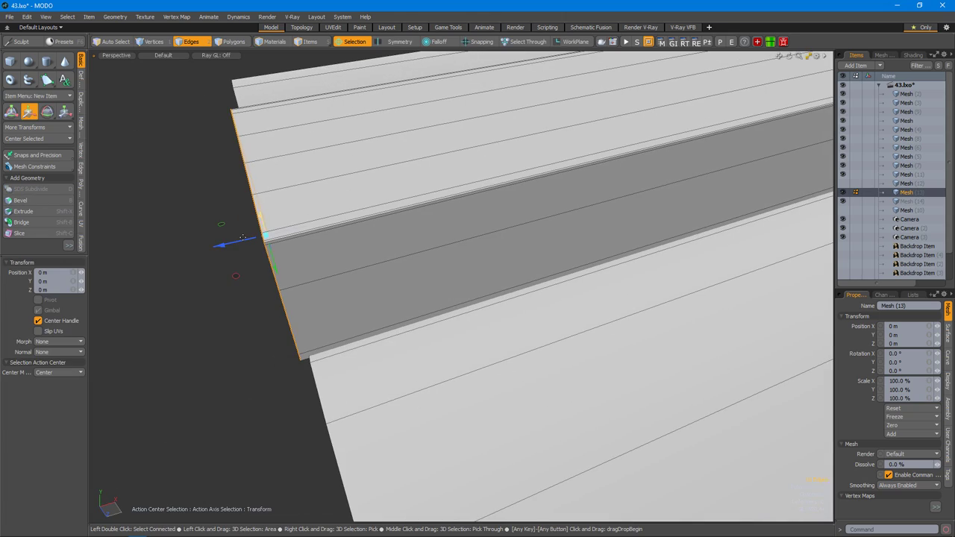
scroll(266, 236, down, 3)
key(space)
Bridge the two side edges of the rib's open muzzle end to close it with a divided end face.
alt+drag(267, 236, 550, 405)
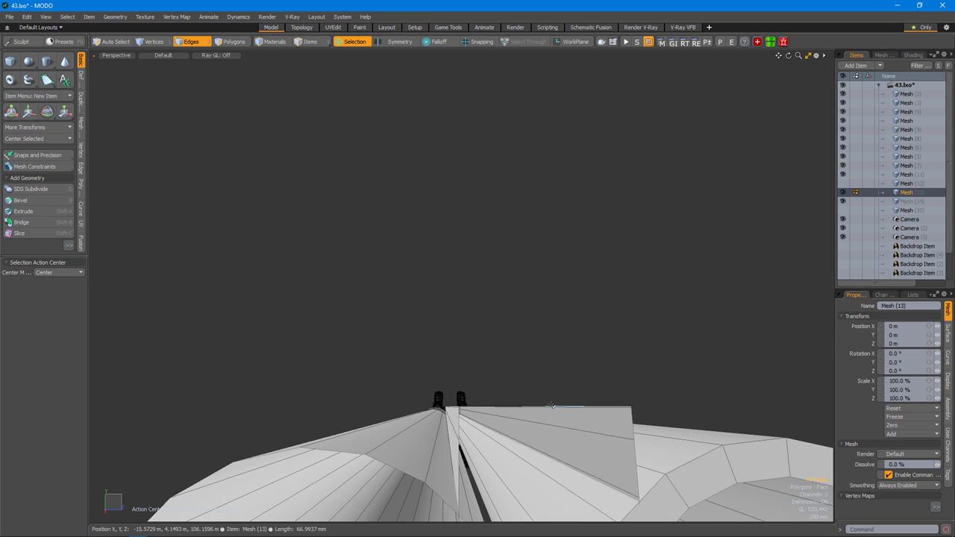
alt+drag(634, 452, 363, 267)
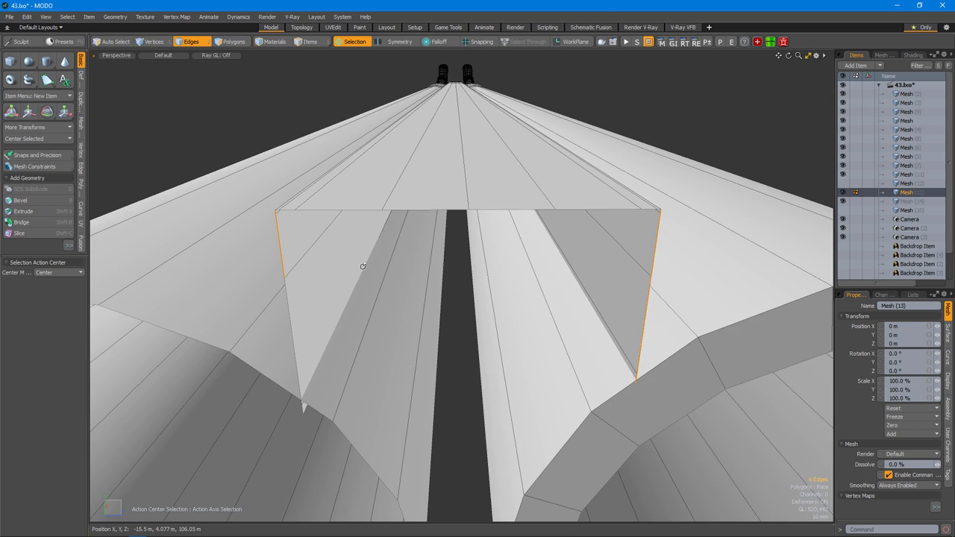
alt+drag(503, 358, 516, 247)
key(space)
alt+drag(533, 336, 467, 294)
key(a)
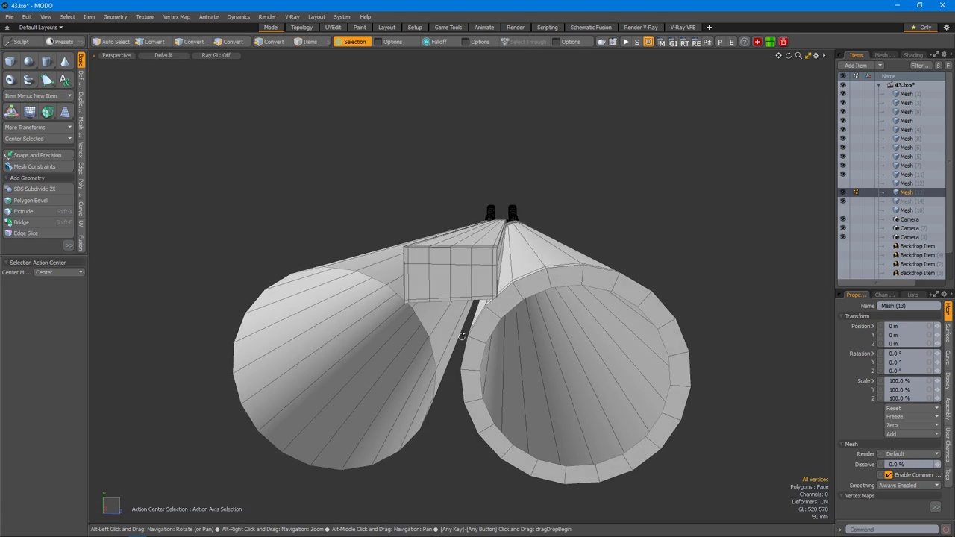
Delete the barrel's long polygon strips beneath the rib and undo the stray edge selection.
scroll(462, 337, up, 6)
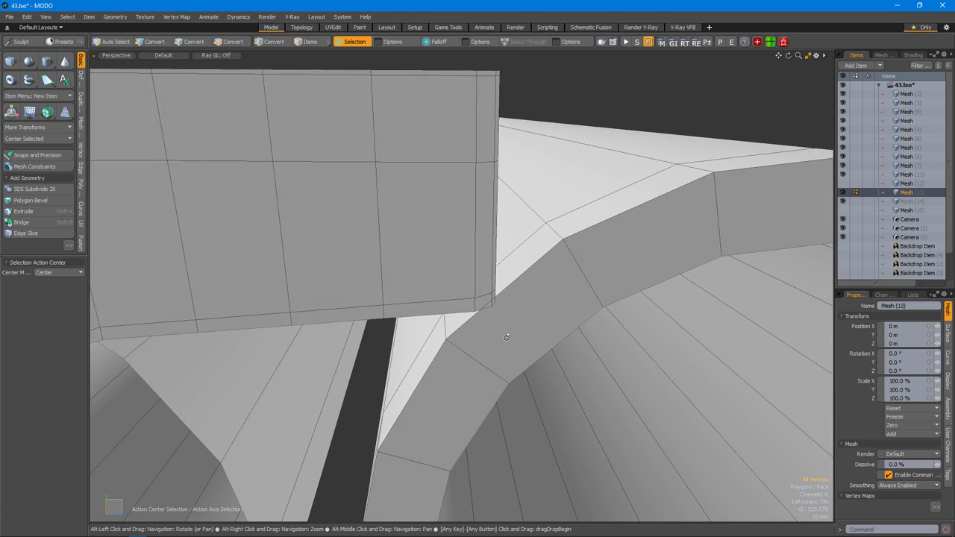
alt+drag(505, 335, 474, 292)
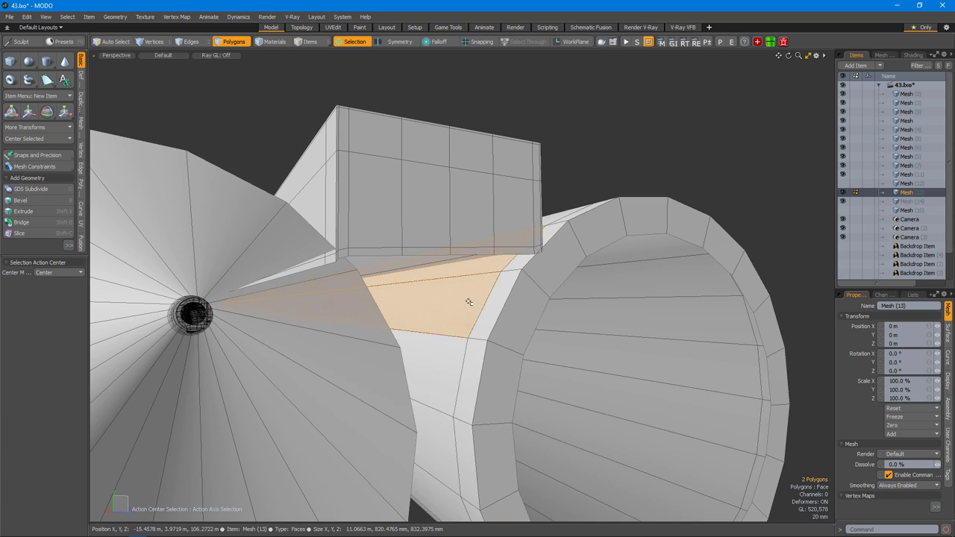
alt+drag(450, 391, 492, 358)
key(a)
alt+drag(461, 403, 495, 312)
key(2)
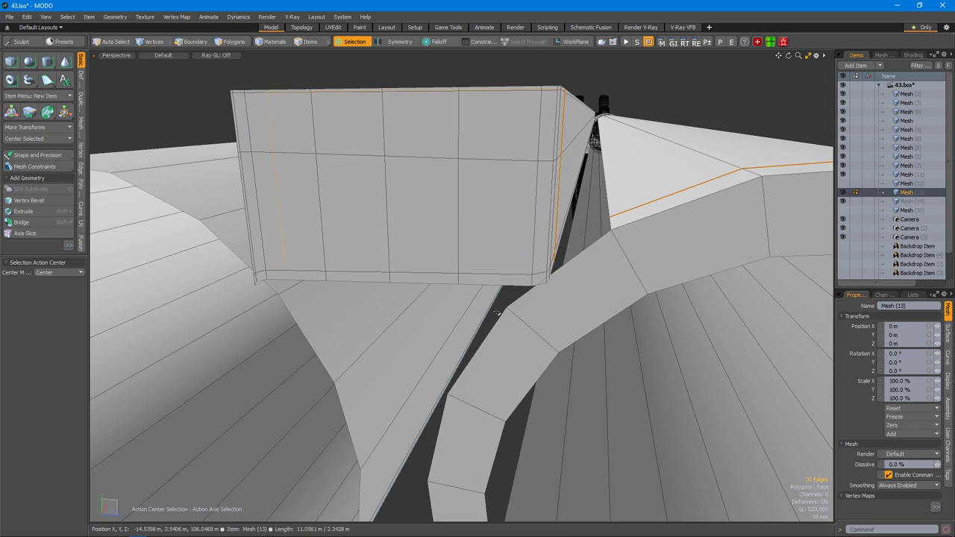
key(ctrl+z)
key(ctrl+z)
Extend the muzzle ring's four inner edges, flatten them with a Z scale of 0 and move them -15 mm in Z.
key(2)
alt+drag(579, 288, 597, 330)
key(shift+x)
key(space)
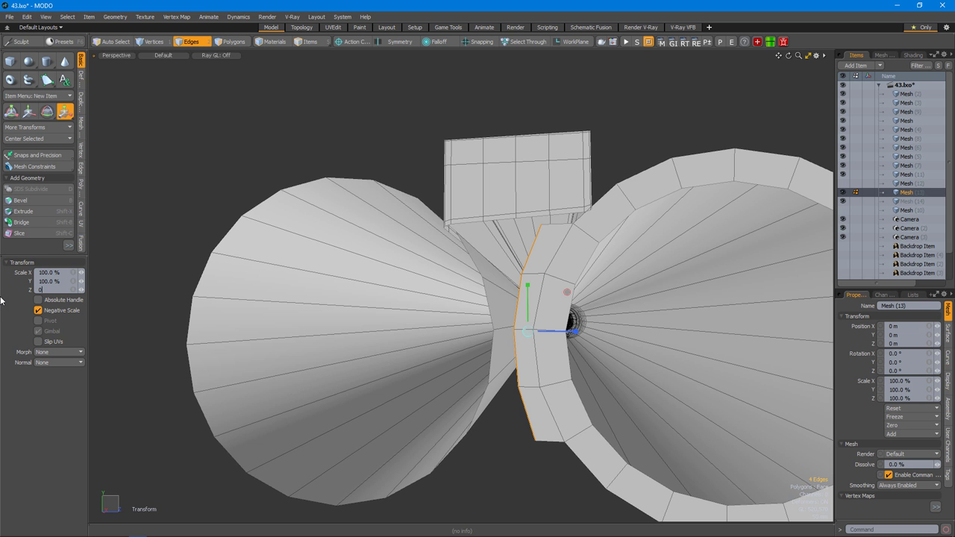
key(w)
scroll(523, 314, up, 5)
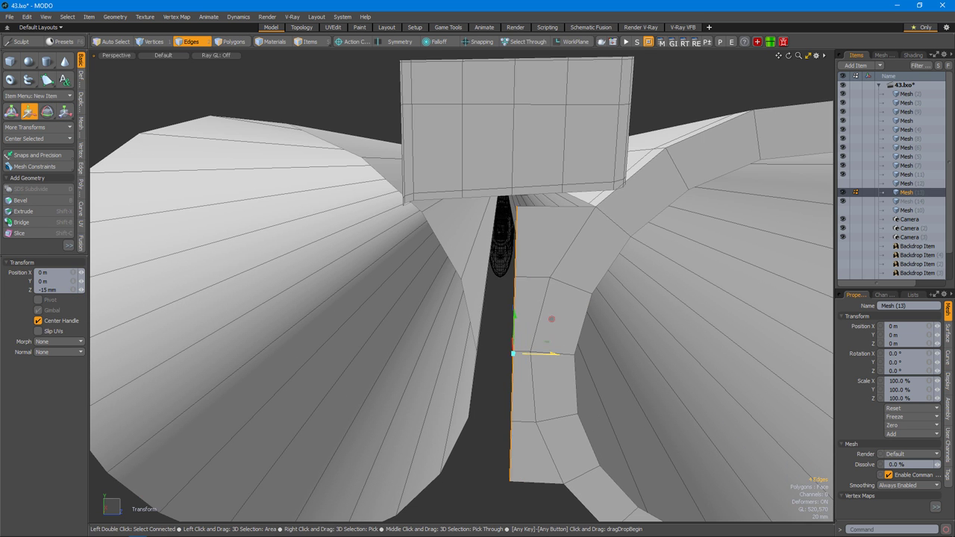
key(space)
Connect the extended muzzle edges to the underside of the rib's end face with new polygons.
alt+drag(537, 321, 634, 312)
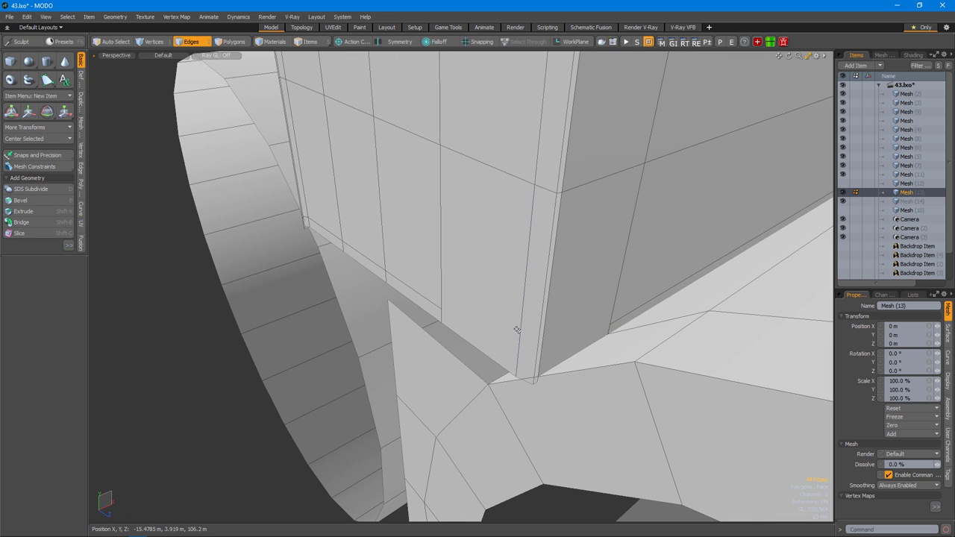
alt+drag(529, 328, 558, 266)
scroll(507, 306, down, 5)
alt+drag(488, 310, 529, 325)
key(alt+c)
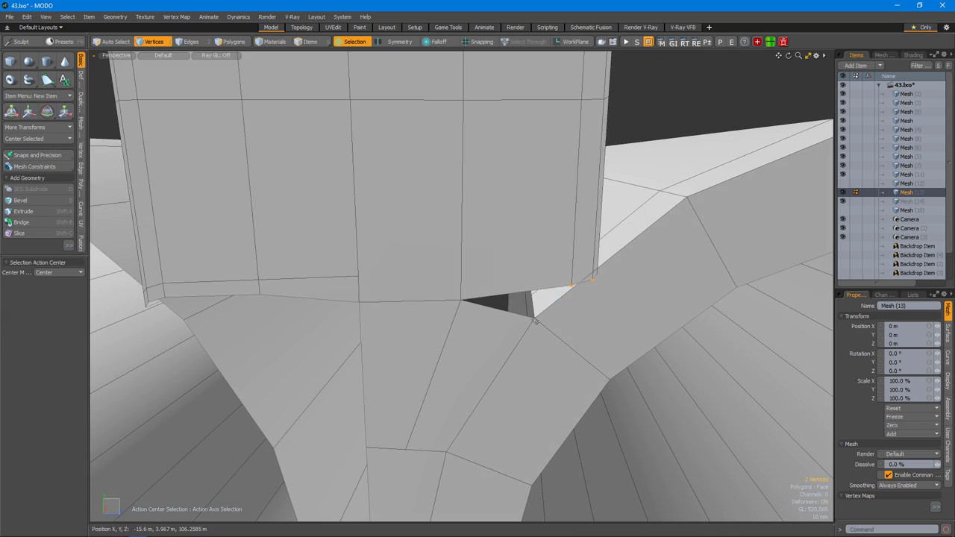
Move the lower corner vertices and edge of the rib's end face toward the barrel ring, using 24.5 mm in Y.
key(w)
alt+drag(594, 285, 563, 295)
key(w)
click(533, 415)
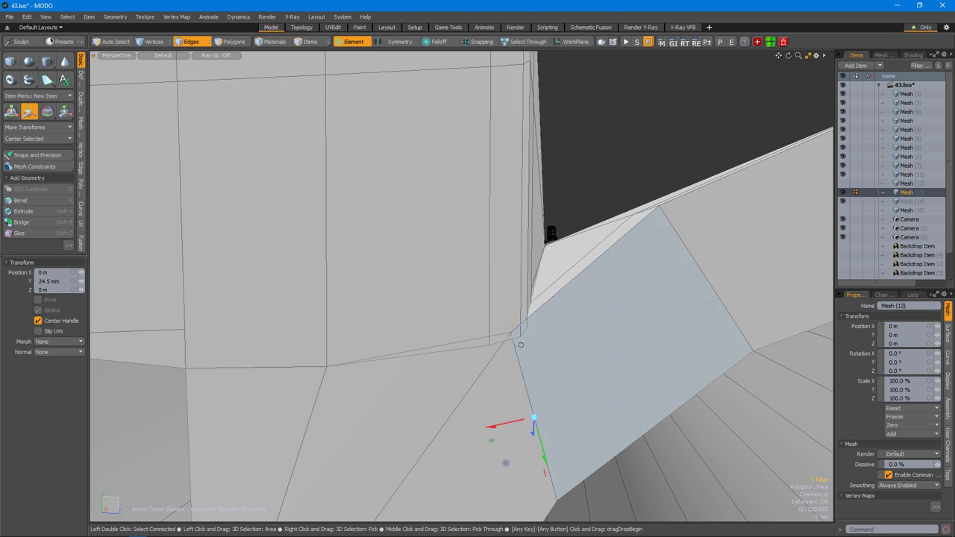
alt+drag(533, 416, 543, 392)
alt+drag(551, 234, 580, 302)
scroll(579, 301, up, 5)
scroll(582, 300, up, 8)
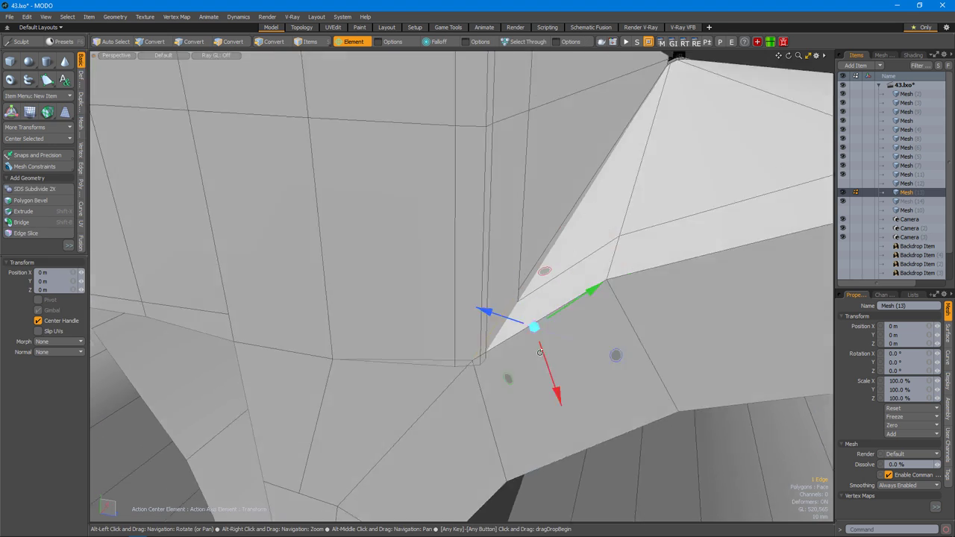
Clean up the redundant small edges at the corner where the rib's end face meets the barrel ring.
key(shift+s)
key(ctrl+z)
alt+drag(582, 301, 533, 311)
key(space)
key(w)
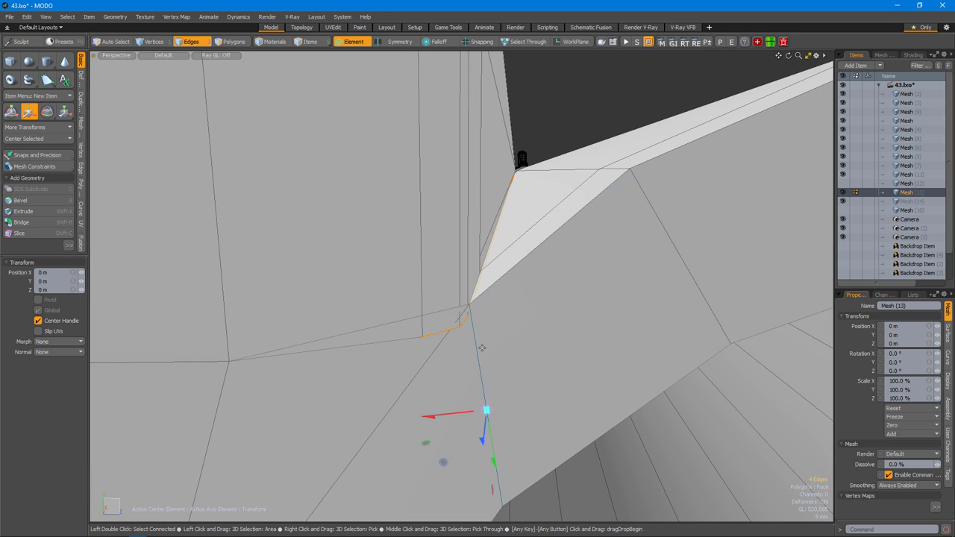
alt+drag(466, 358, 466, 295)
key(2)
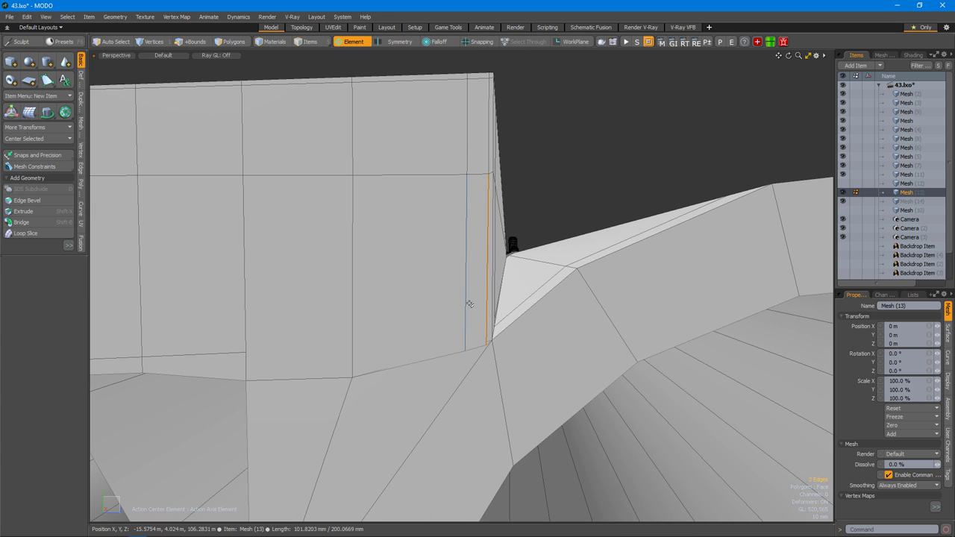
alt+drag(487, 328, 462, 307)
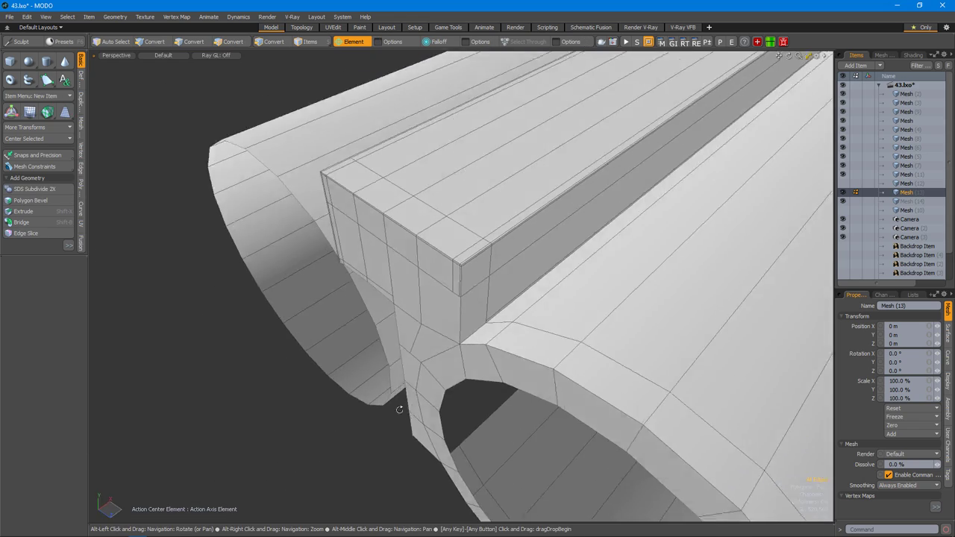
In Top view, select the polygons of the opposite barrel and rib half and delete them.
key(ctrl+space)
click(464, 266)
key(3)
right_drag(187, 187, 832, 269)
mouse_move(448, 313)
alt+right_down()
mouse_move(523, 321)
mouse_move(472, 321)
alt+right_up()
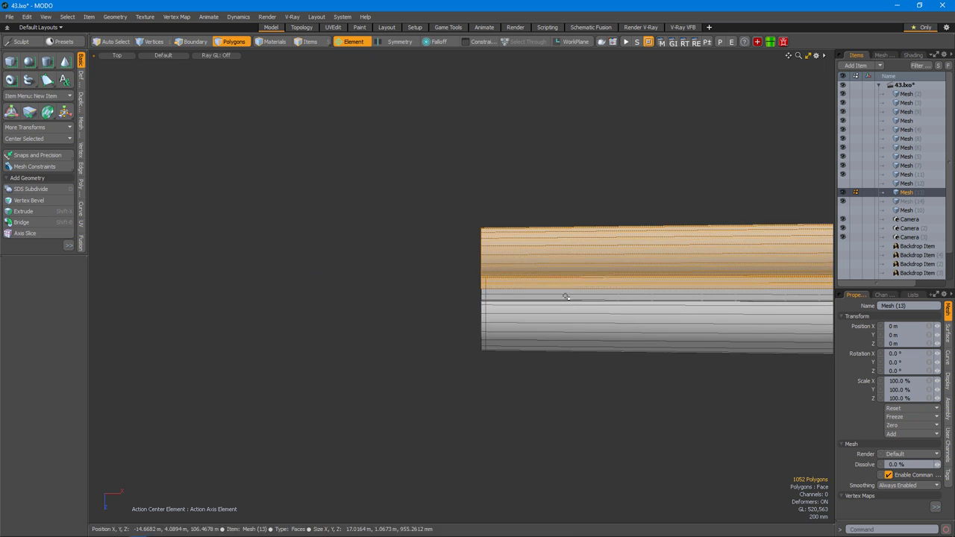
mouse_move(553, 341)
alt+mouse_down()
mouse_move(367, 382)
mouse_move(507, 336)
mouse_move(535, 345)
alt+mouse_up()
scroll(492, 354, up, 3)
Edge-slice the inner muzzle wall beside the bore, with the cut point at 38 %.
key(1)
key(alt+c)
scroll(535, 346, up, 3)
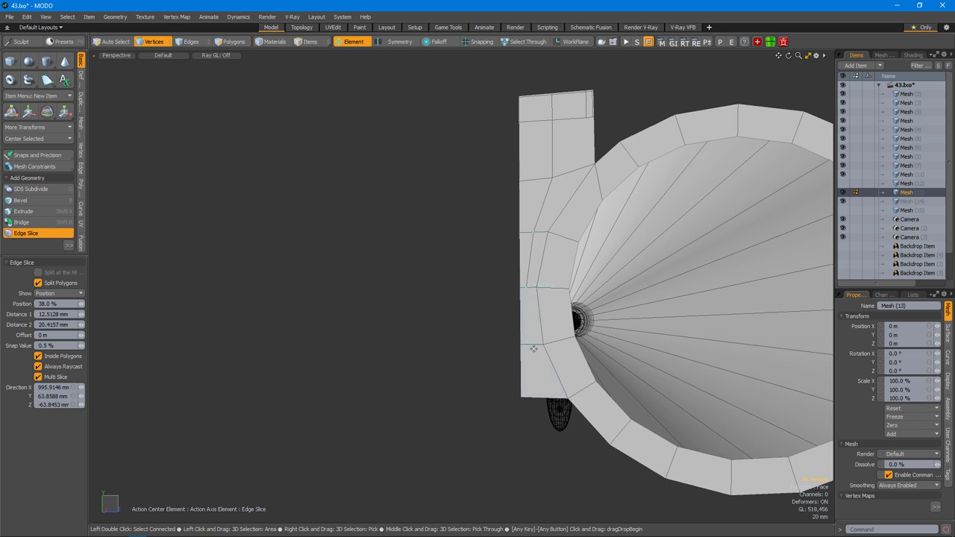
key(space)
Examine the remaining barrel half and its muzzle topology in Right and Perspective views.
key(ctrl+space)
click(571, 383)
key(ctrl+space)
click(514, 364)
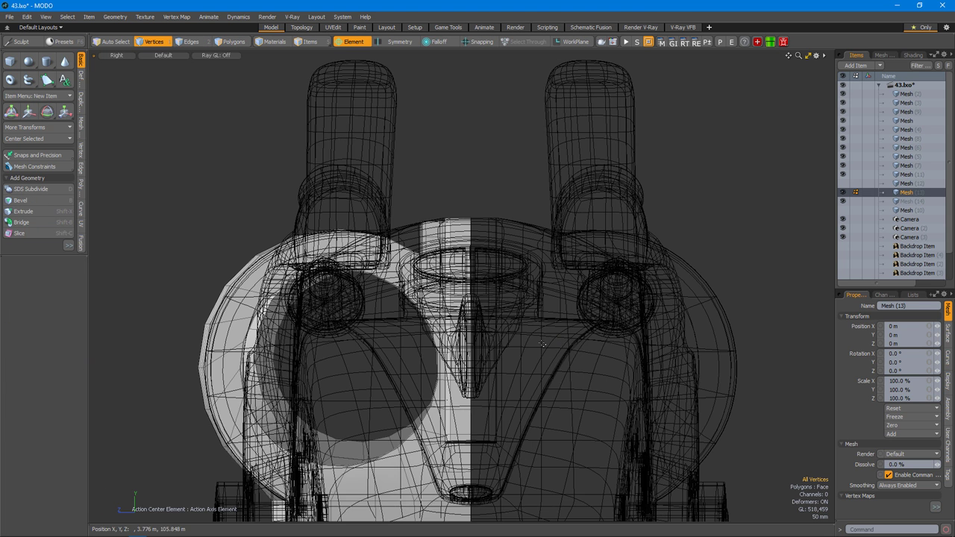
key(ctrl+space)
click(578, 293)
scroll(527, 351, up, 5)
alt+drag(528, 351, 478, 256)
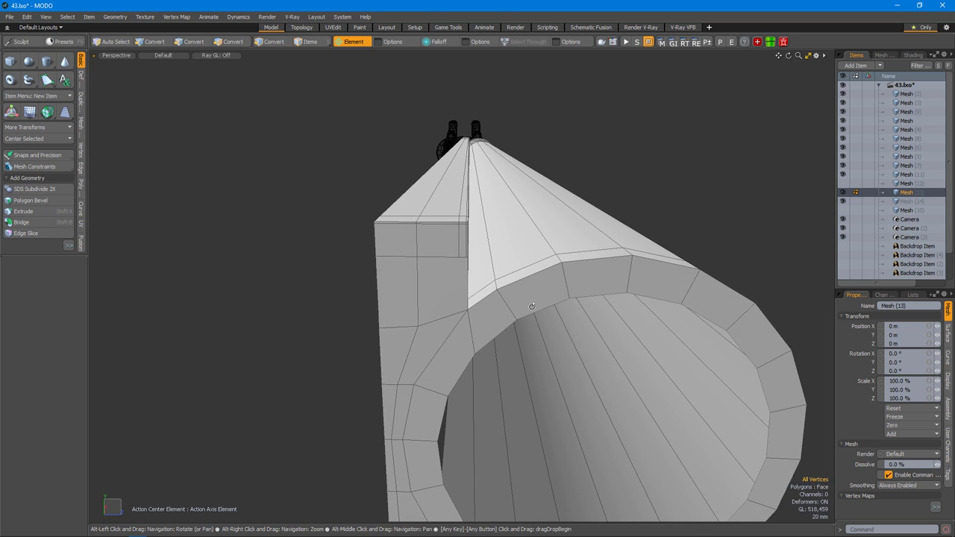
alt+drag(528, 306, 560, 277)
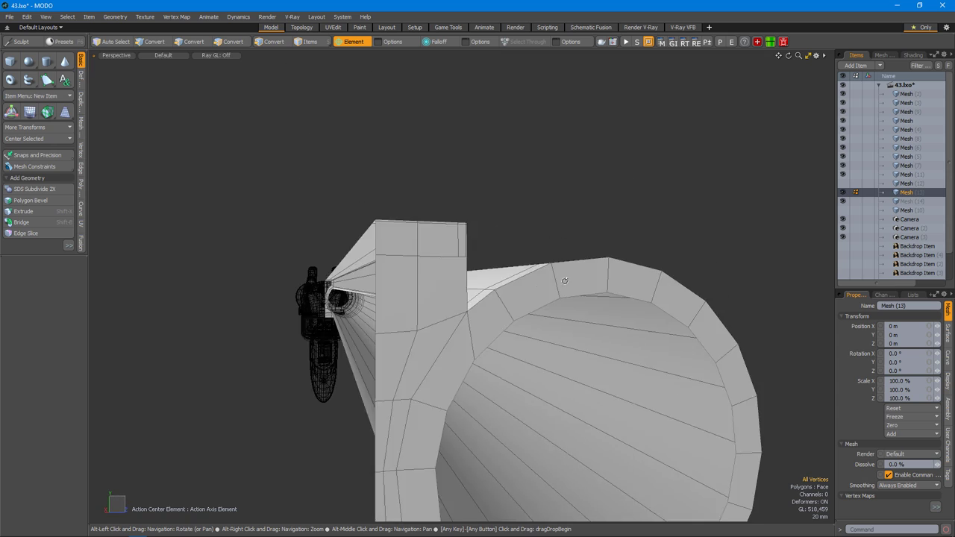
alt+drag(453, 289, 443, 360)
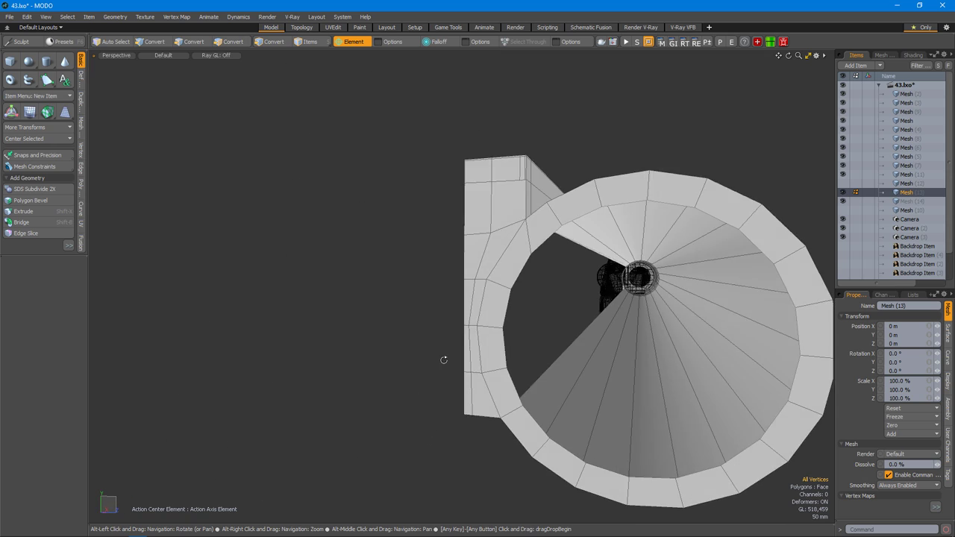
Edge-slice the narrow corner where the rib's muzzle face meets the barrel ring, with the cut point at 94 %.
scroll(443, 329, up, 5)
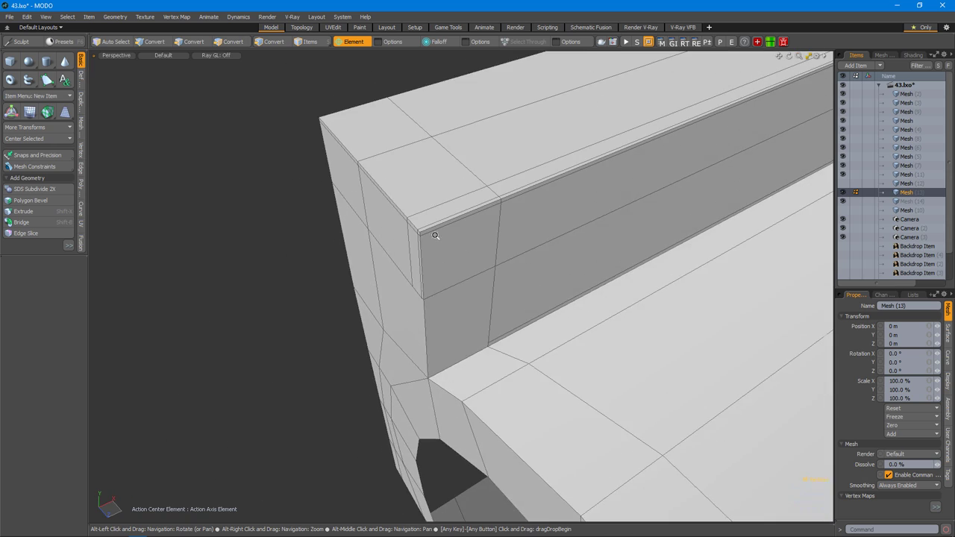
scroll(448, 336, up, 6)
key(1)
key(c)
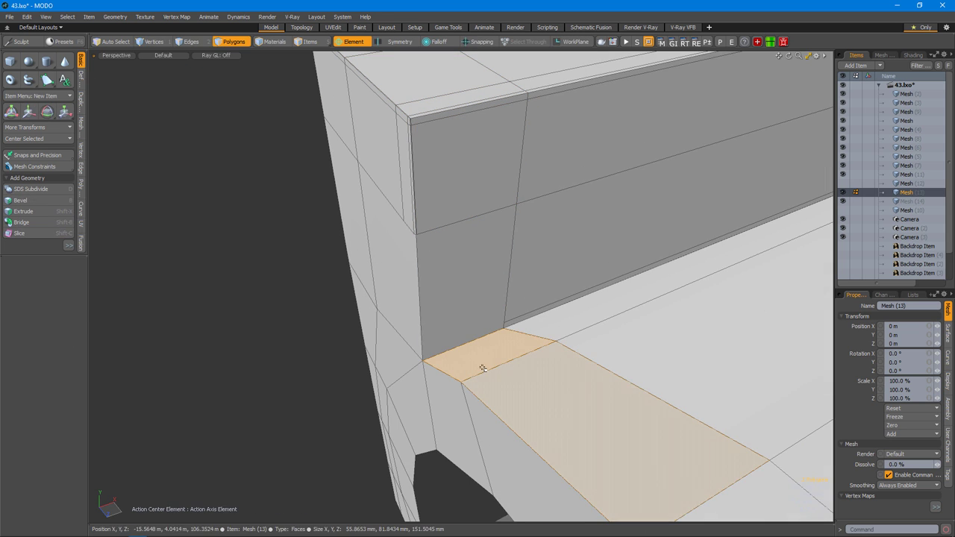
alt+drag(426, 373, 447, 293)
alt+drag(467, 254, 573, 257)
scroll(447, 315, down, 5)
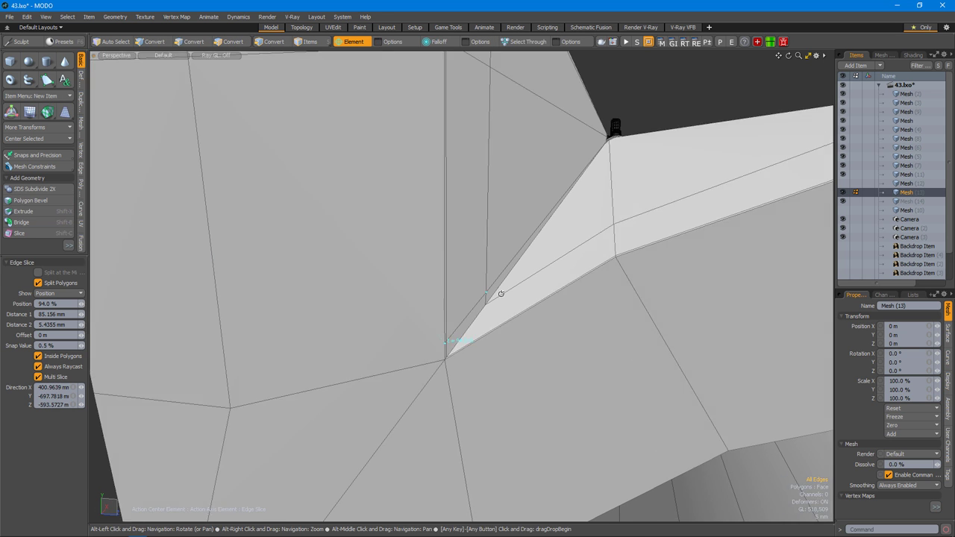
mouse_move(375, 369)
alt+mouse_down()
mouse_move(469, 315)
mouse_move(465, 234)
mouse_move(444, 248)
mouse_move(455, 336)
mouse_move(366, 335)
alt+mouse_up()
Tidy the vertices around the sliced muzzle corner and save the scene as the new version 44.lxo.
key(1)
right_drag(390, 321, 441, 354)
alt+drag(423, 313, 462, 314)
mouse_move(463, 313)
alt+right_down()
mouse_move(350, 305)
mouse_move(478, 306)
alt+right_up()
alt+drag(477, 305, 507, 365)
key(ctrl+alt+s)
Select the two bottom edges of the rib's muzzle face.
alt+drag(623, 399, 556, 214)
key(2)
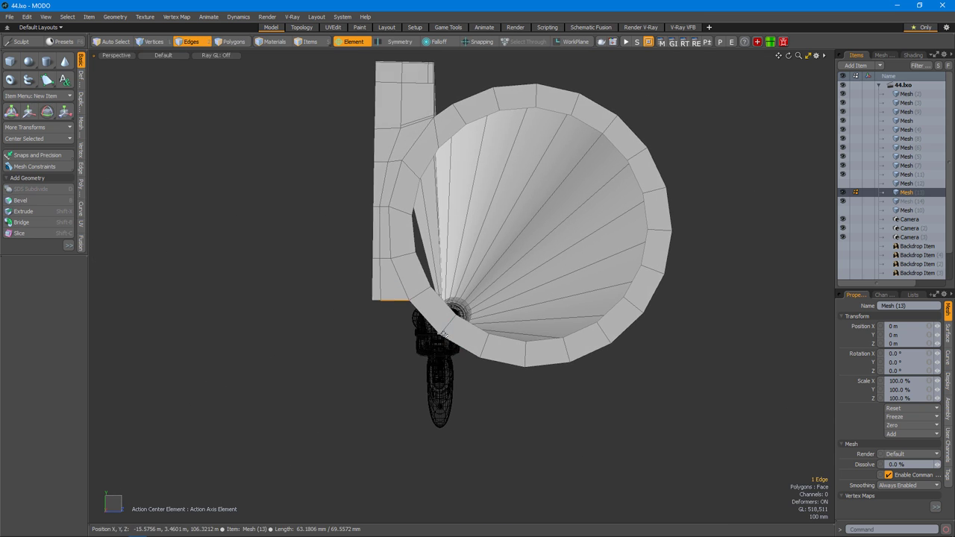
alt+drag(458, 310, 714, 310)
scroll(565, 251, up, 8)
scroll(548, 284, down, 10)
alt+drag(497, 306, 478, 321)
scroll(477, 321, up, 6)
click(446, 269)
scroll(429, 306, down, 8)
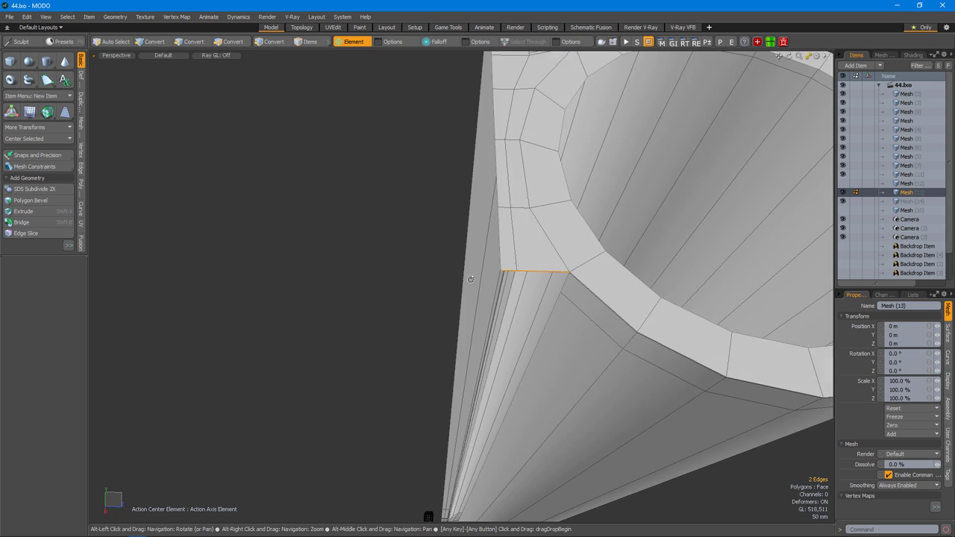
alt+drag(408, 315, 478, 291)
scroll(485, 261, up, 8)
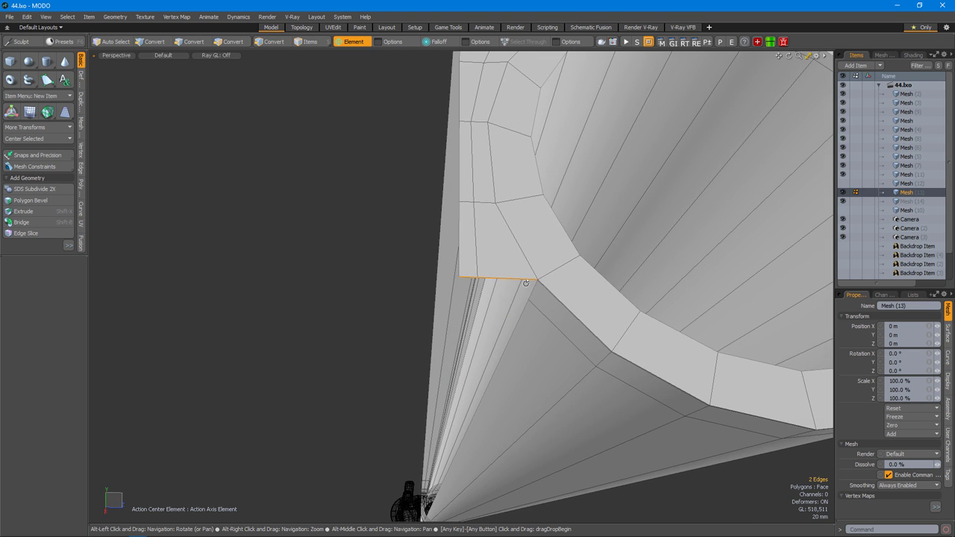
Extend the two bottom edges of the rib's muzzle face along the underside of the barrel.
alt+drag(492, 246, 539, 379)
key(1)
key(w)
scroll(457, 393, down, 6)
key(2)
key(shift+x)
alt+drag(637, 325, 506, 302)
key(space)
scroll(605, 286, up, 5)
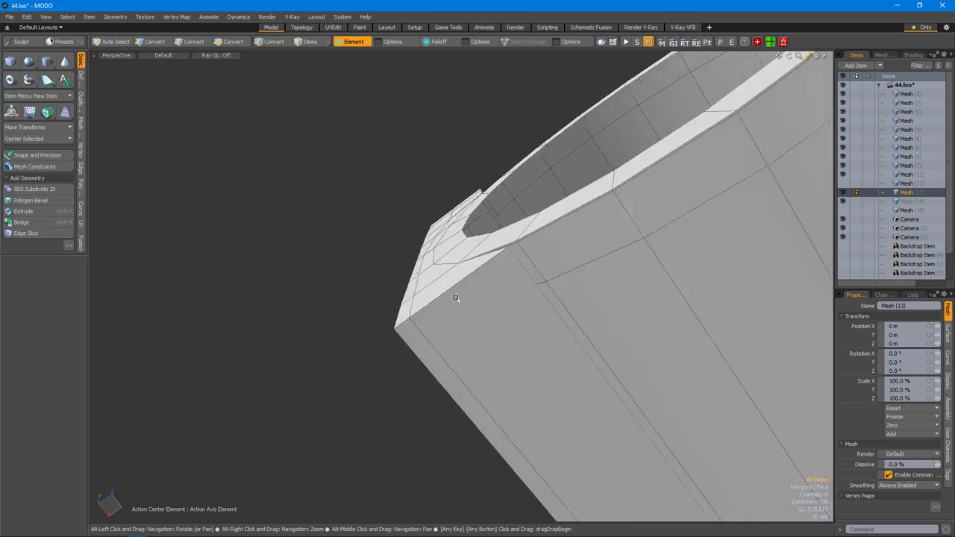
Select the lower rib edge at the breech block and position it in Back view with the Move tool.
scroll(506, 303, down, 5)
alt+drag(645, 327, 537, 342)
scroll(757, 261, up, 5)
alt+drag(757, 261, 523, 343)
scroll(474, 356, down, 4)
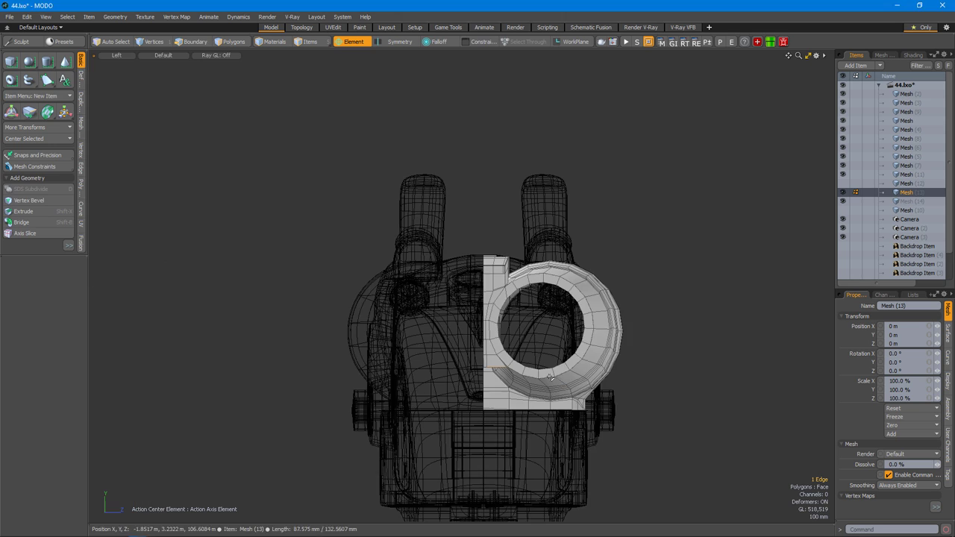
key(ctrl+space)
click(633, 388)
key(ctrl+space)
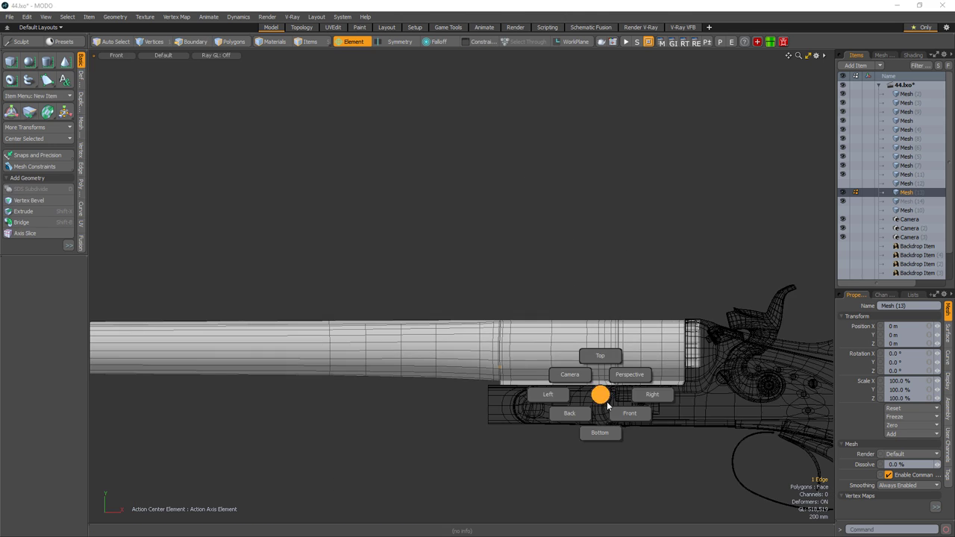
click(569, 413)
scroll(366, 345, up, 5)
scroll(445, 320, down, 5)
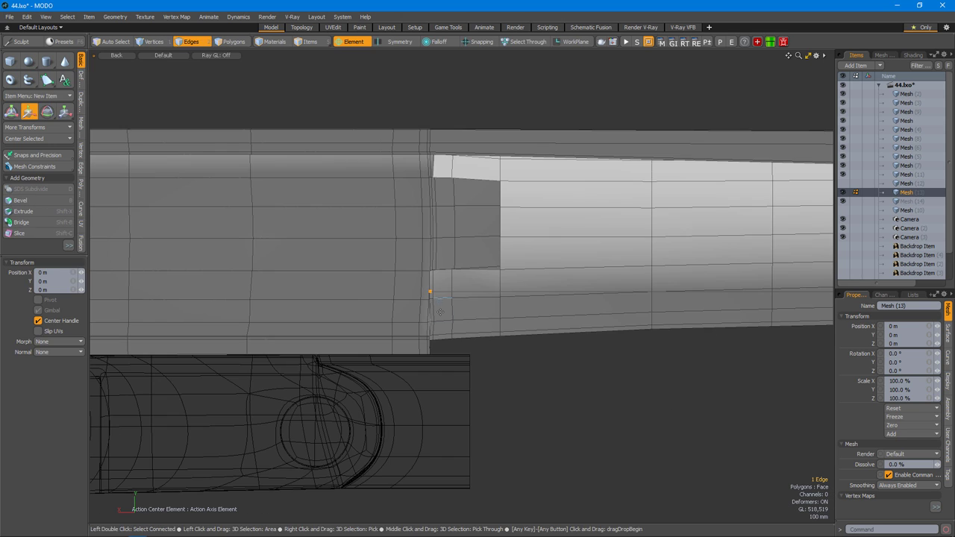
alt+drag(445, 320, 538, 324)
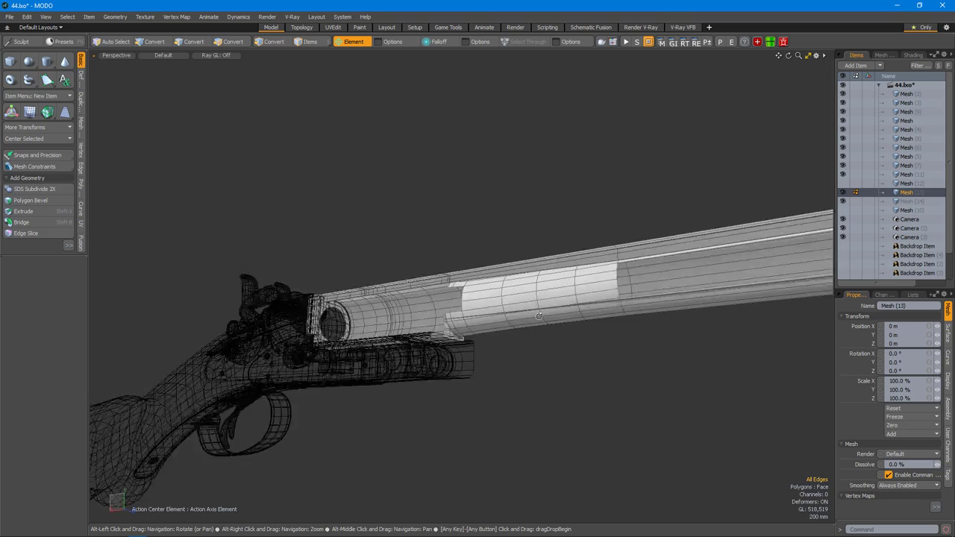
Select the hidden barrel polygons on the inner side, between the rib and its underside, for deletion.
alt+drag(591, 300, 615, 296)
click(615, 295)
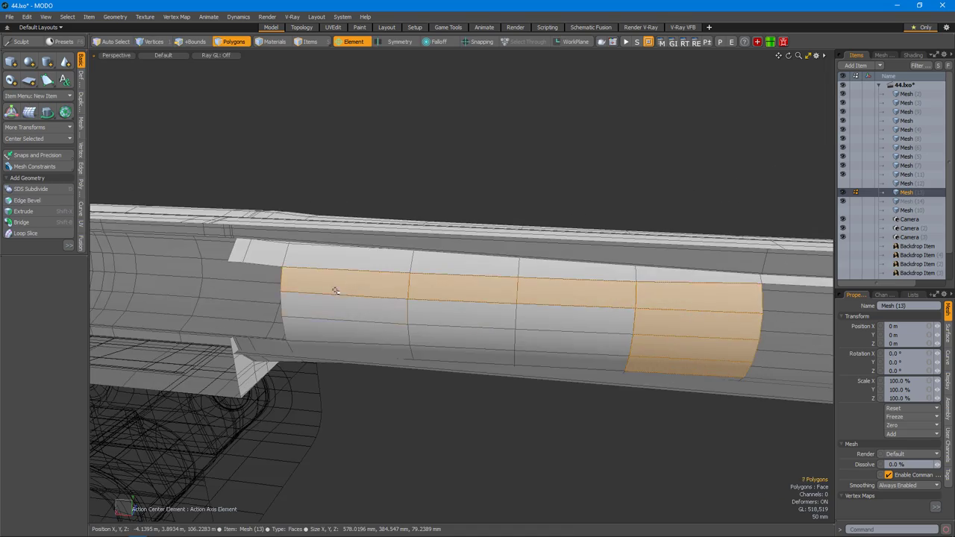
alt+drag(514, 341, 453, 357)
alt+drag(373, 358, 465, 367)
click(335, 410)
alt+drag(334, 410, 475, 372)
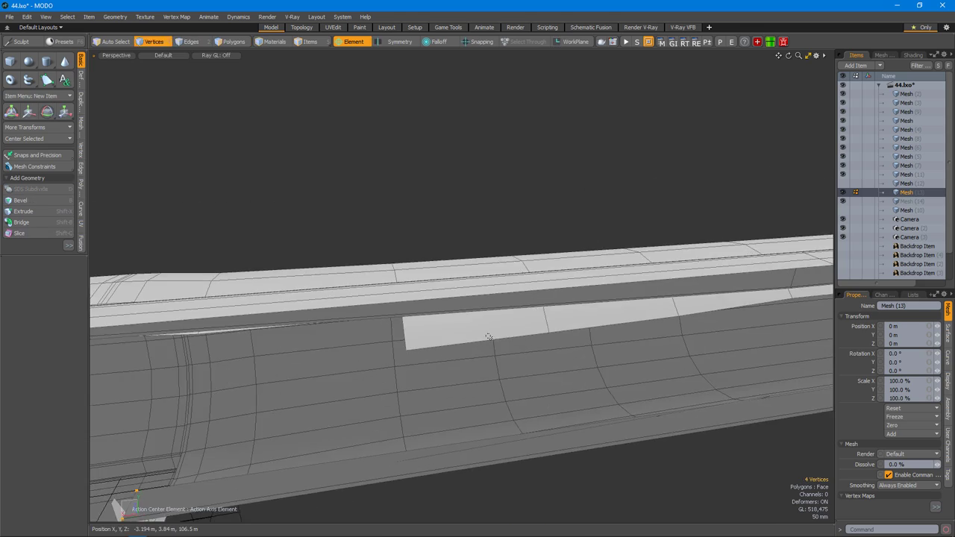
alt+drag(488, 337, 422, 330)
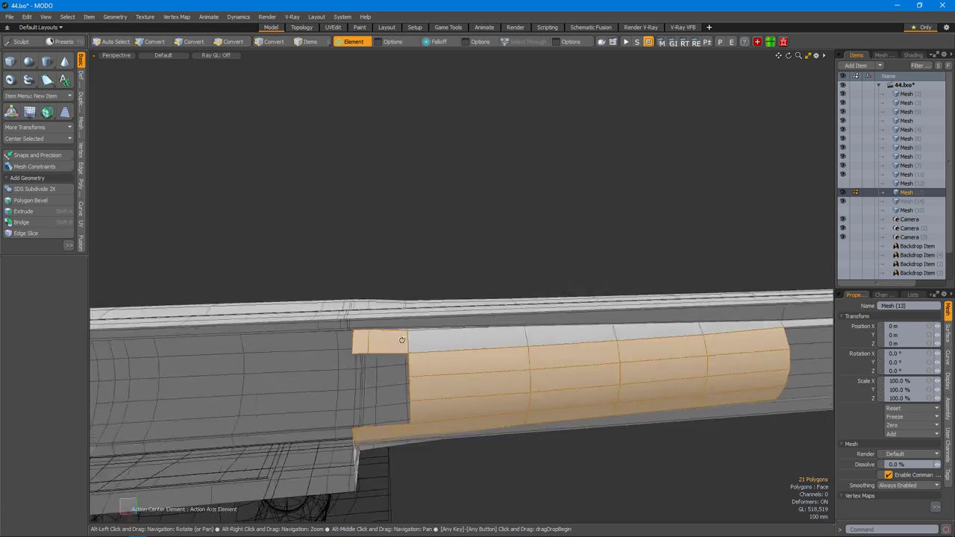
alt+drag(482, 373, 464, 351)
alt+drag(377, 345, 493, 371)
click(517, 384)
Loop-slice across the rib at 32 % in line with the barrel's cross edge, with snapping enabled.
alt+drag(639, 395, 352, 333)
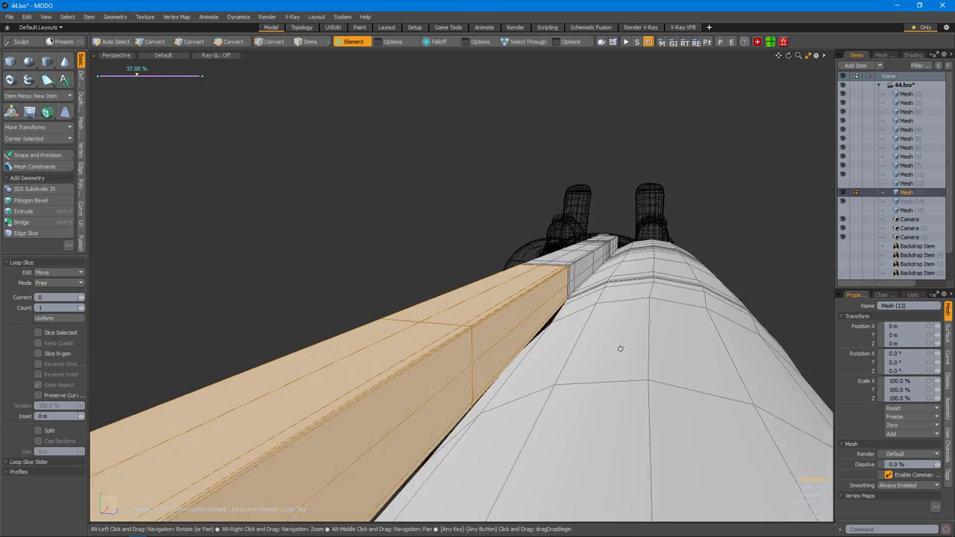
alt+drag(636, 323, 563, 367)
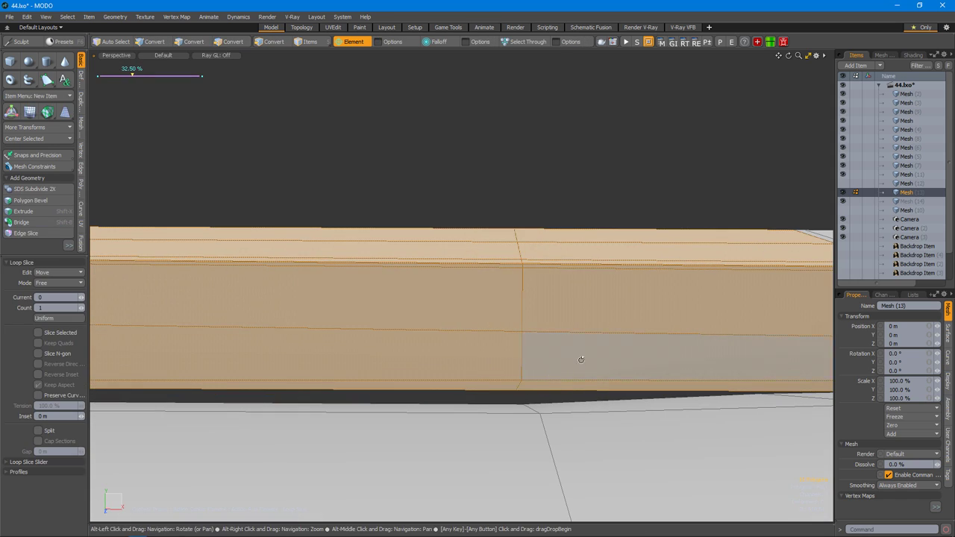
alt+drag(473, 380, 453, 360)
alt+drag(479, 389, 510, 361)
key(q)
key(3)
click(490, 369)
key(alt+c)
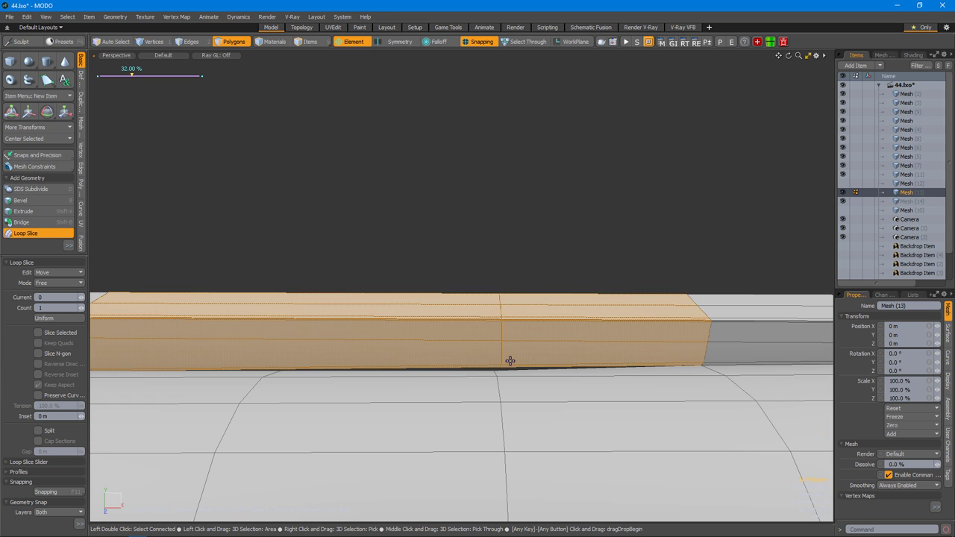
key(space)
Snap the barrel's upper edge vertices to the rib's lower edge at the matching cross loops, using Topology Pen and Move.
scroll(500, 388, up, 5)
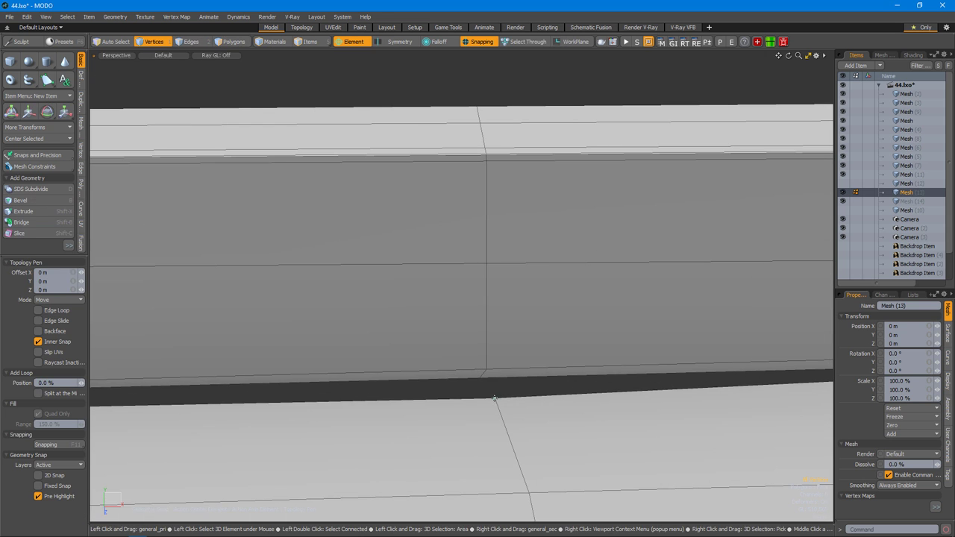
scroll(495, 398, down, 3)
alt+drag(464, 341, 531, 358)
key(3)
key(alt+c)
key(space)
key(space)
key(w)
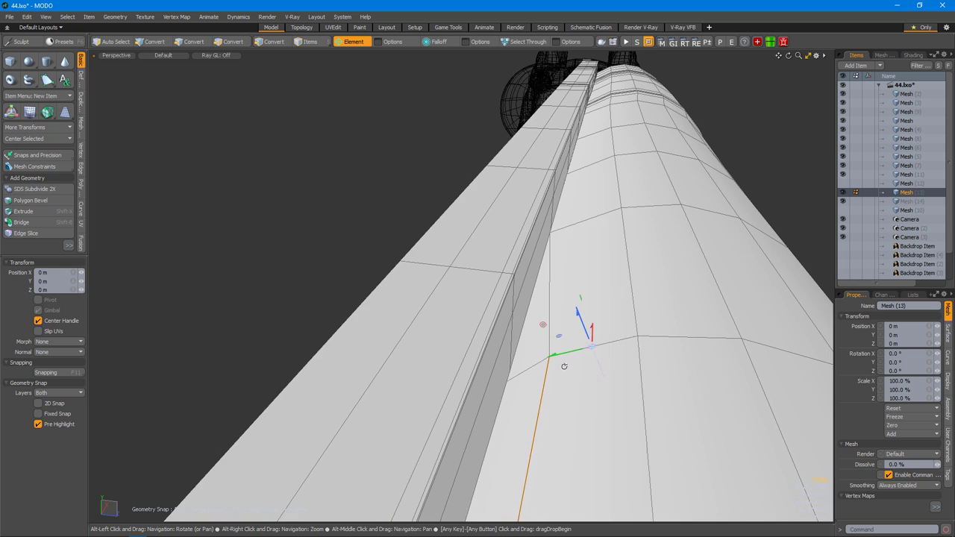
alt+drag(548, 321, 629, 375)
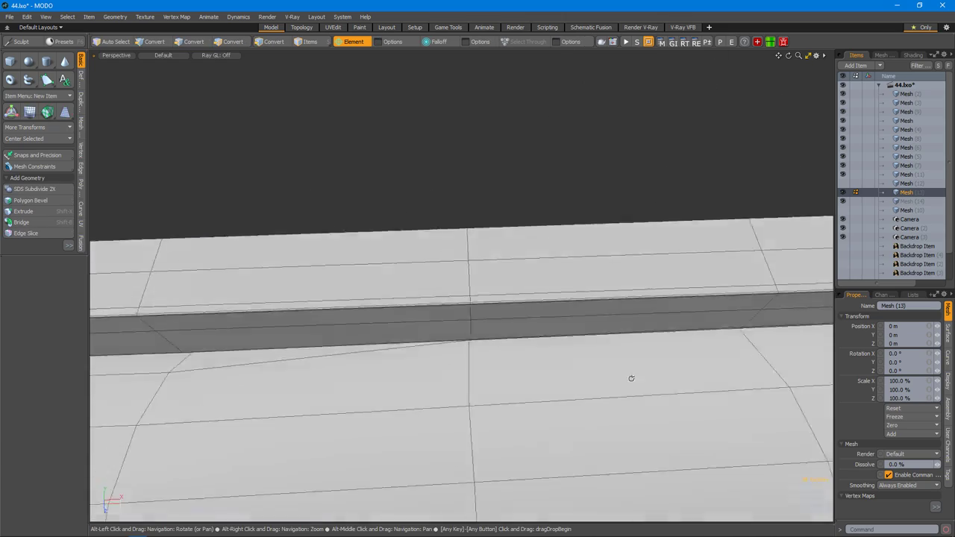
Edge-slice the barrel polygons alongside the rib to connect the barrel's loops with the rib's new cross edges.
alt+drag(549, 356, 471, 303)
key(3)
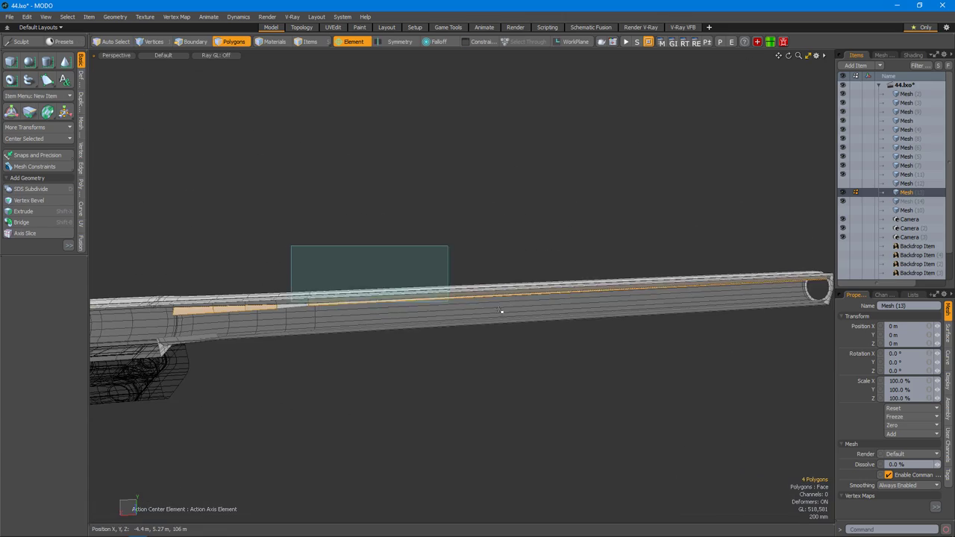
alt+drag(691, 326, 458, 338)
key(1)
key(c)
alt+drag(556, 357, 517, 345)
key(ctrl+t)
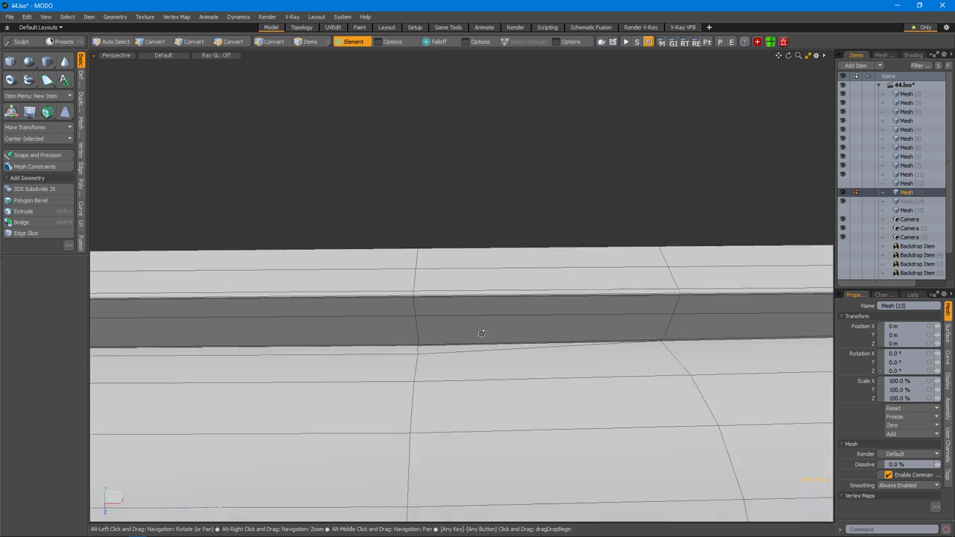
Select the leftover four-polygon strip under the rib on the barrel's inner side and delete it.
alt+drag(481, 333, 584, 341)
key(space)
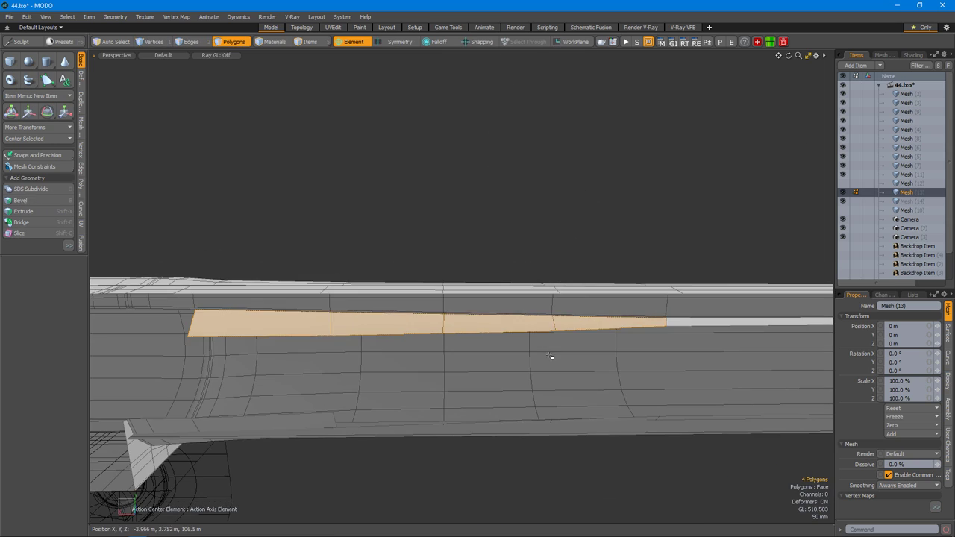
key(ctrl+t)
alt+drag(779, 288, 682, 342)
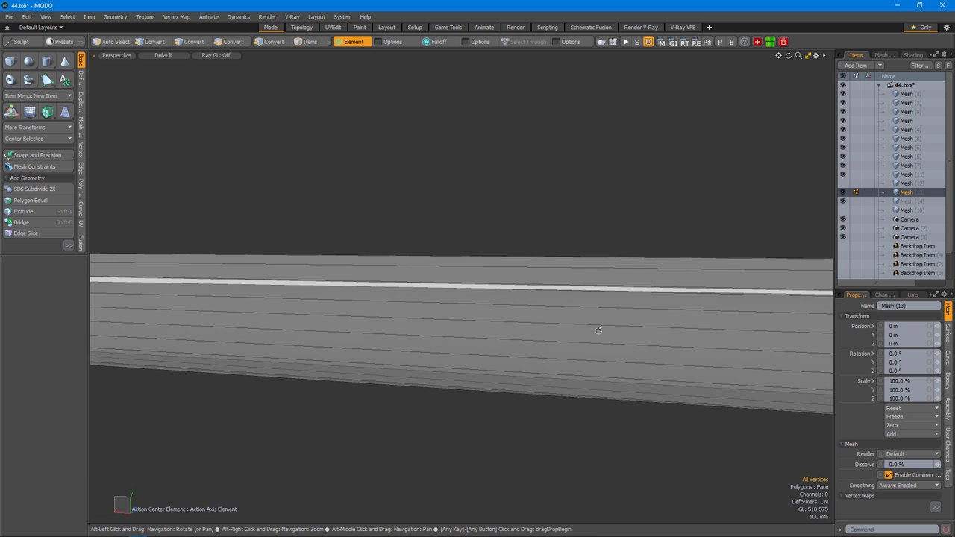
alt+drag(517, 336, 681, 296)
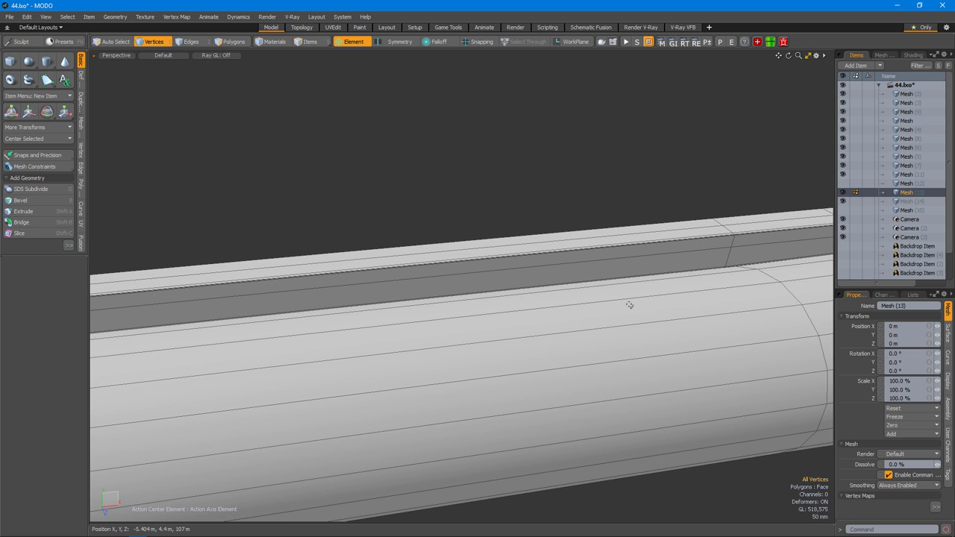
Edge-slice the barrel polygons beside the rib from the cross-loop vertices, with the cut point at 0 %.
alt+drag(611, 322, 193, 317)
click(644, 363)
key(c)
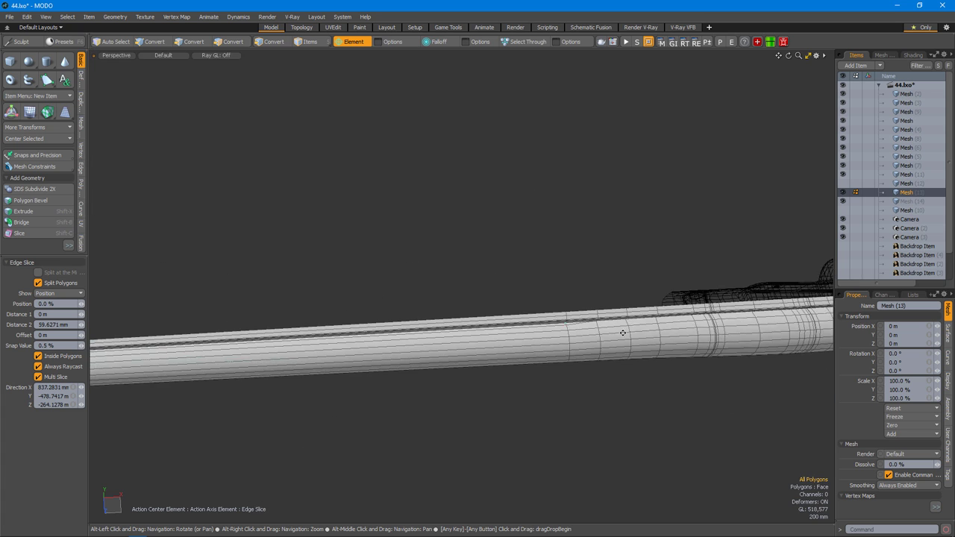
scroll(633, 326, up, 5)
alt+drag(640, 315, 497, 340)
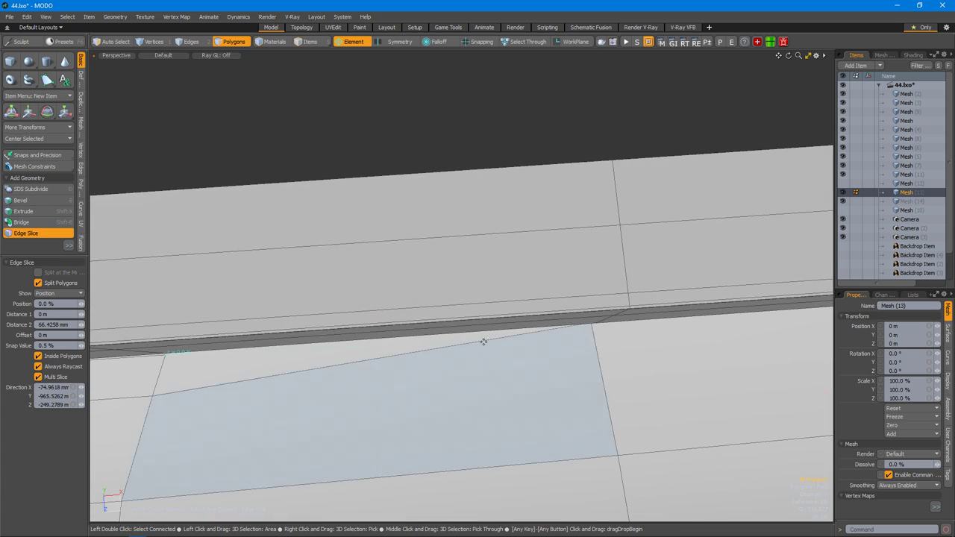
alt+drag(591, 320, 431, 343)
scroll(455, 418, up, 5)
alt+drag(520, 325, 432, 350)
scroll(470, 362, up, 5)
scroll(483, 356, down, 5)
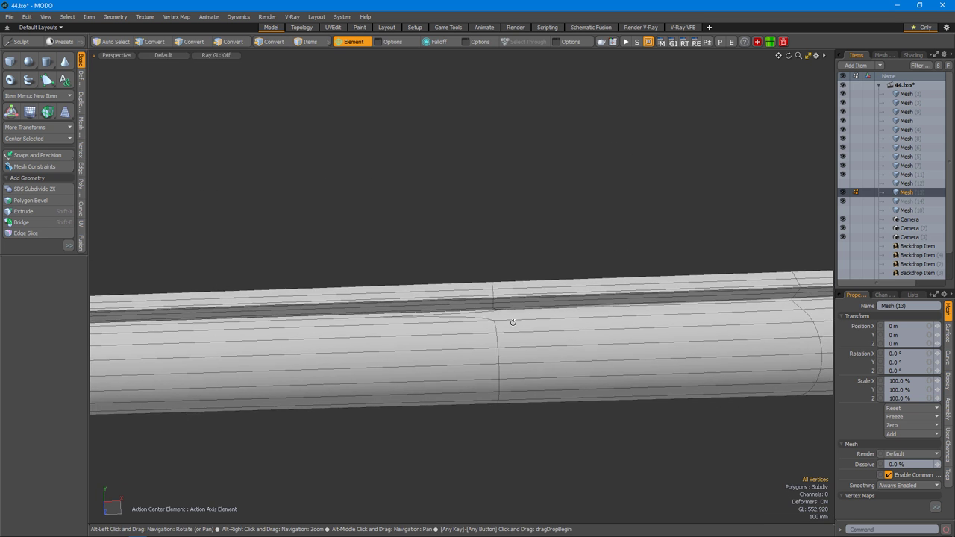
Select the long barrel edge running beside the rib from the muzzle.
scroll(556, 329, up, 4)
click(319, 349)
scroll(368, 391, down, 4)
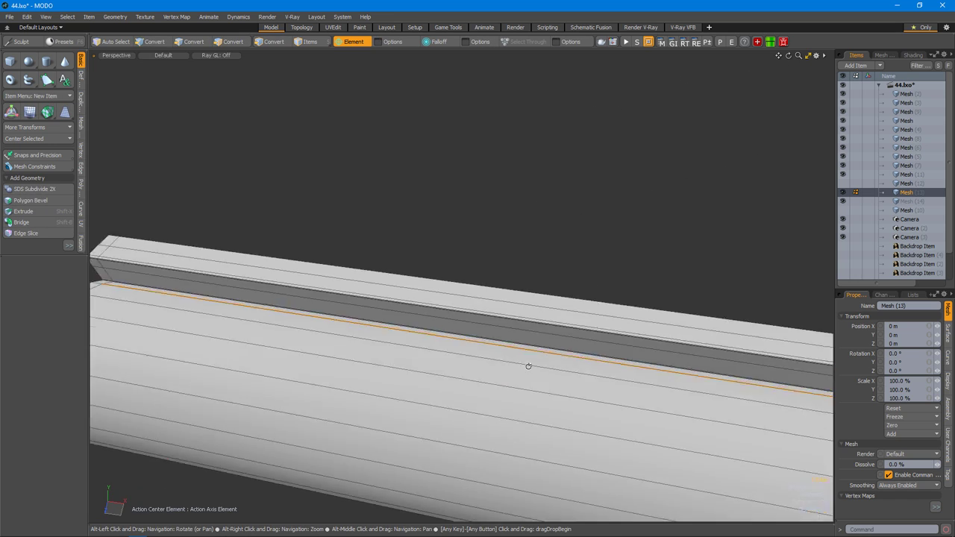
scroll(515, 351, up, 5)
key(2)
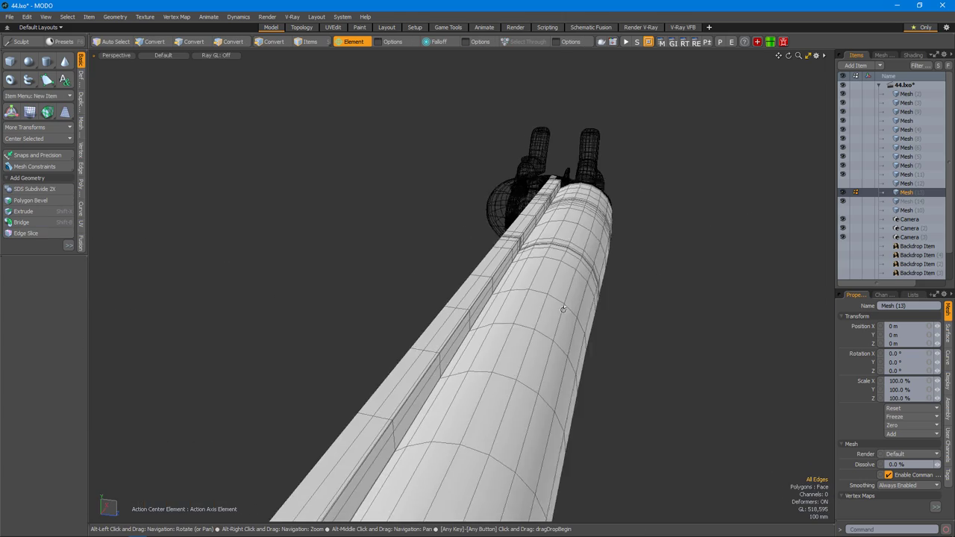
Join the misaligned vertices where the mid-barrel cross loop meets the rib, using the subdivision display as a check.
alt+drag(564, 309, 535, 332)
alt+drag(562, 369, 582, 347)
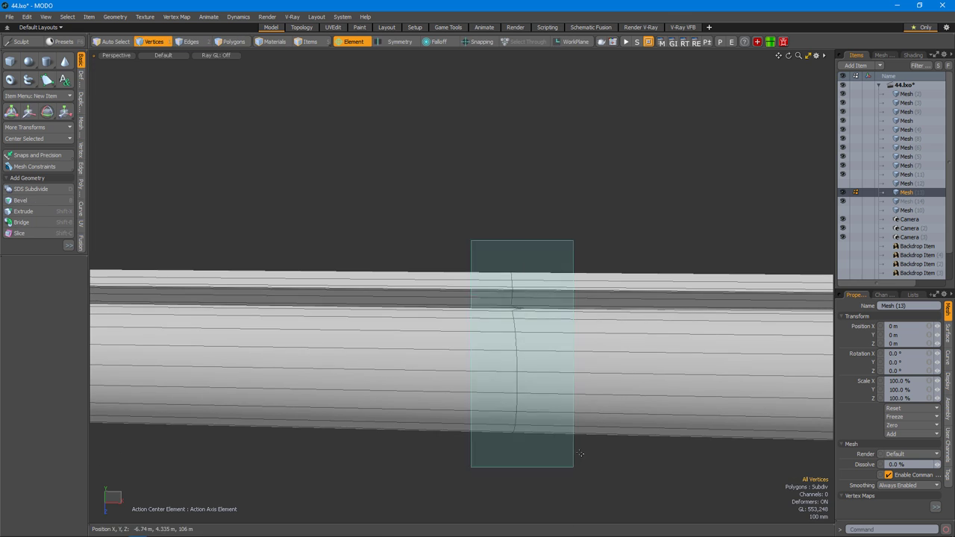
key(shift+a)
key(1)
alt+drag(518, 335, 552, 326)
key(ctrl+j)
alt+drag(529, 366, 506, 444)
alt+drag(515, 374, 542, 371)
Select the remaining strip polygon below the rib on the barrel's inner side and frame it.
key(3)
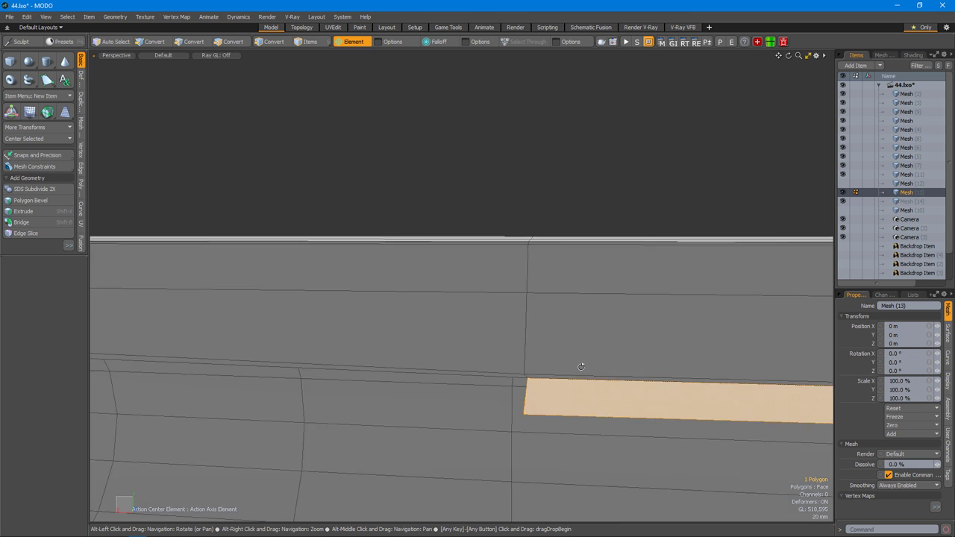
key(shift+a)
alt+drag(497, 344, 584, 349)
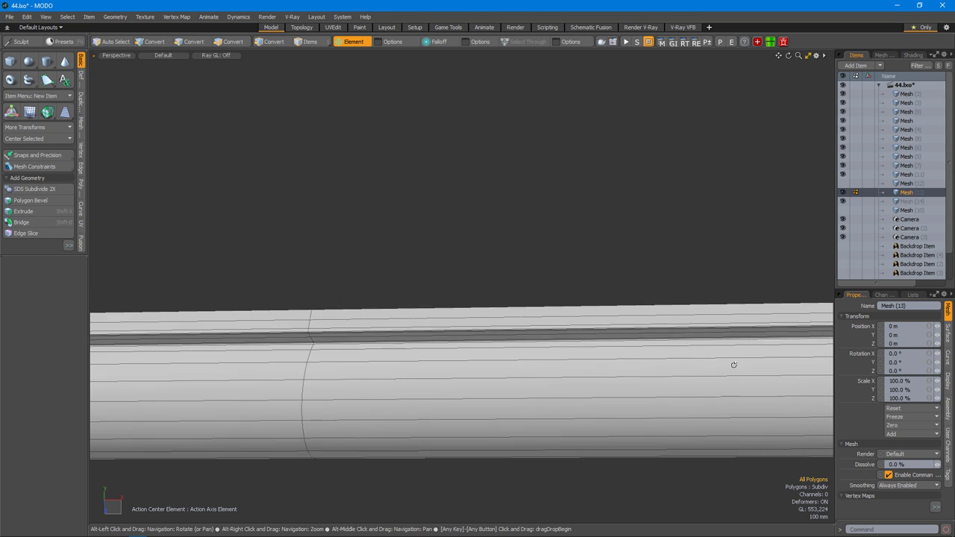
Loop-slice the polygon strip between barrel and rib lengthwise at 48.5 %, and select its edges at the breech.
alt+drag(512, 346, 520, 383)
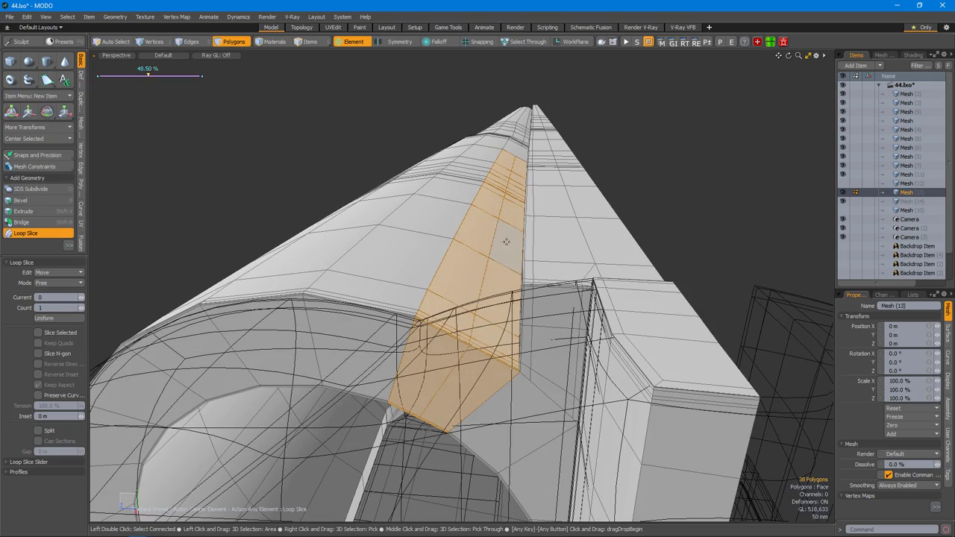
alt+drag(504, 263, 612, 352)
alt+drag(550, 313, 489, 322)
scroll(489, 322, up, 5)
key(2)
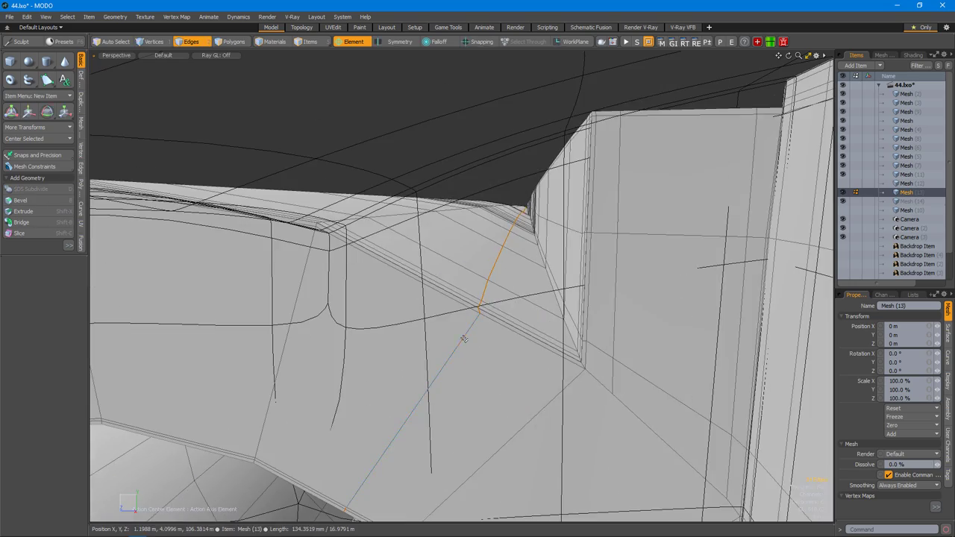
alt+drag(523, 285, 497, 225)
alt+drag(502, 323, 475, 338)
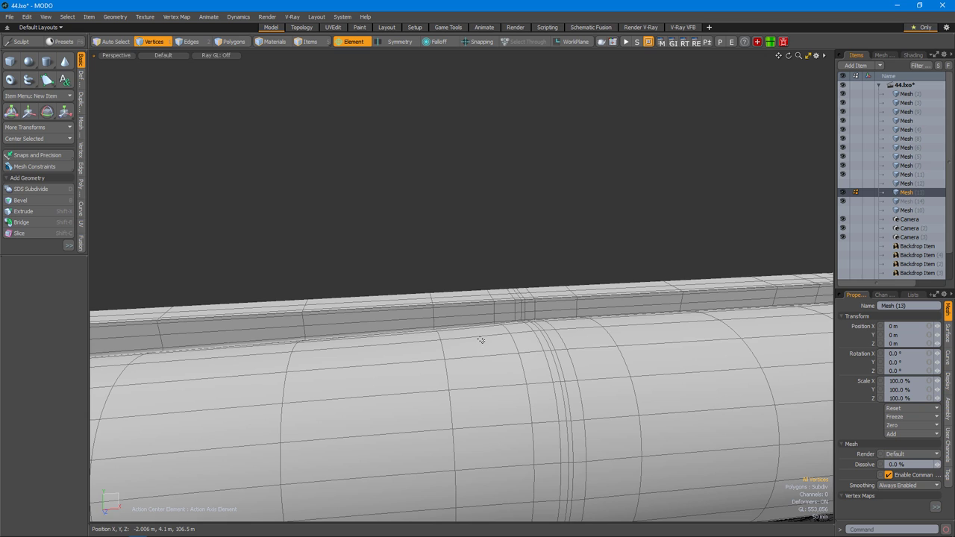
Loop-slice the long barrel polygons crosswise at 7.5 % near the muzzle, and check the shape in subdivision display.
alt+drag(614, 388, 594, 383)
alt+drag(454, 323, 544, 345)
key(3)
double_click(522, 347)
key(alt+c)
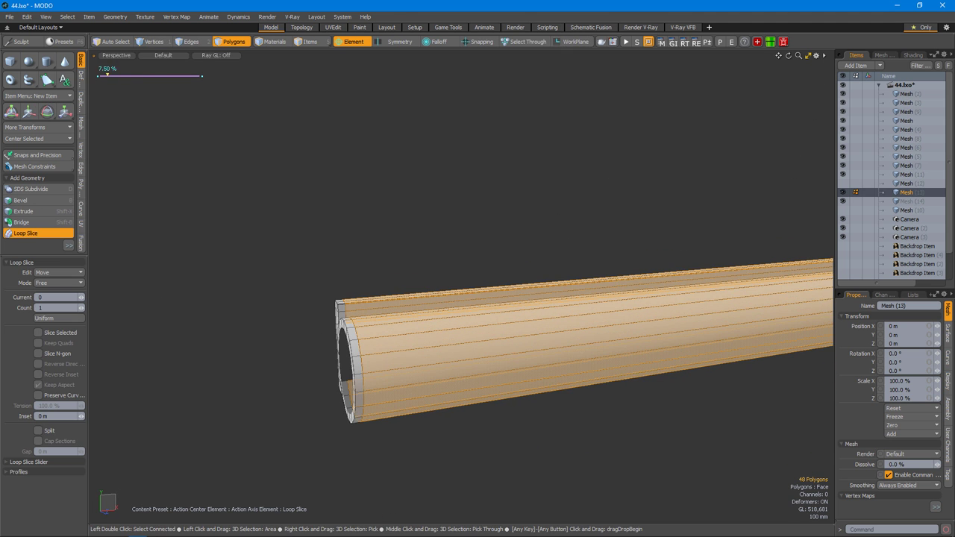
key(space)
click(636, 400)
alt+drag(636, 401, 793, 365)
alt+drag(697, 376, 674, 385)
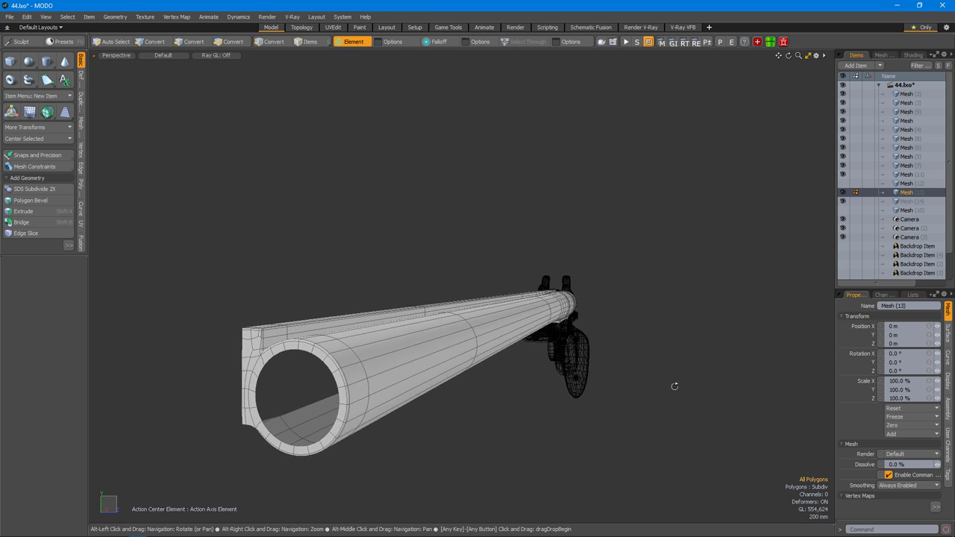
Loop-slice the long strip polygons beside the barrel crosswise at 11 %, close to the barrel's existing cross loop.
alt+drag(484, 312, 507, 323)
scroll(515, 326, up, 5)
click(455, 278)
key(alt+c)
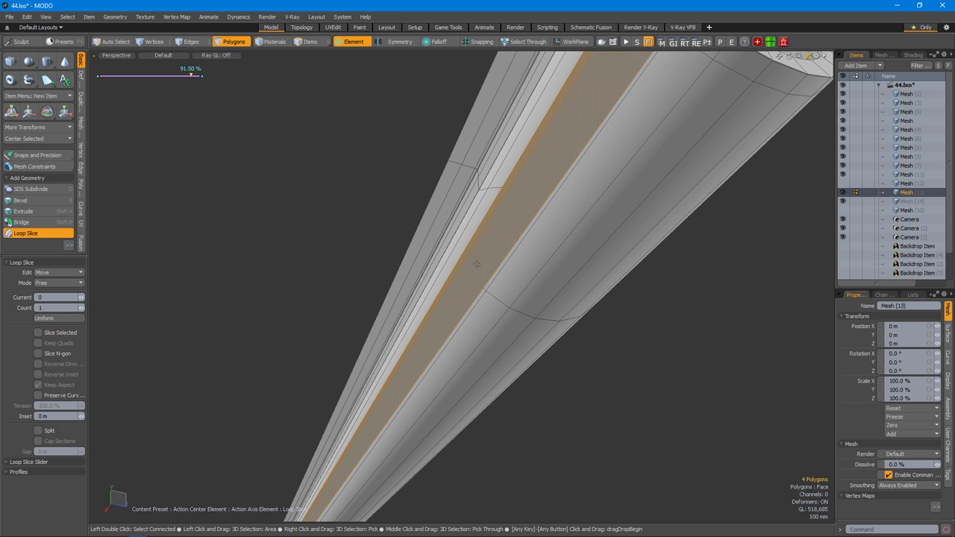
scroll(478, 298, down, 5)
scroll(507, 284, up, 5)
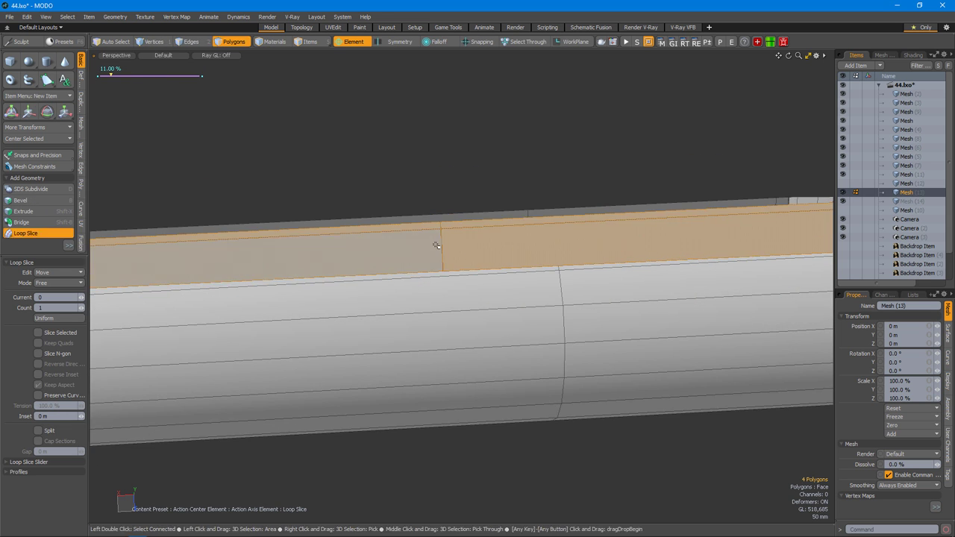
key(2)
key(ctrl+z)
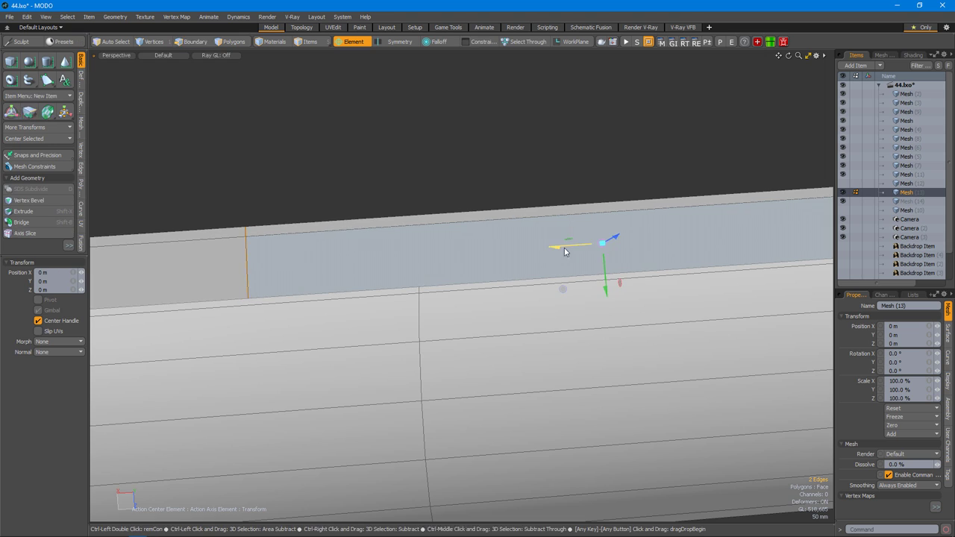
Move the strip's two new cross edges along the barrel to line up with the neighbouring cross loop.
alt+drag(612, 240, 448, 323)
key(2)
scroll(417, 322, up, 3)
click(552, 340)
alt+drag(552, 339, 644, 278)
key(2)
scroll(645, 278, up, 3)
Select the long strip polygons below the rib with the Move tool and examine where they end at the breech.
key(3)
alt+drag(471, 321, 485, 336)
scroll(621, 300, down, 5)
scroll(621, 300, up, 6)
key(w)
scroll(492, 351, up, 3)
scroll(500, 367, down, 2)
alt+drag(500, 367, 586, 333)
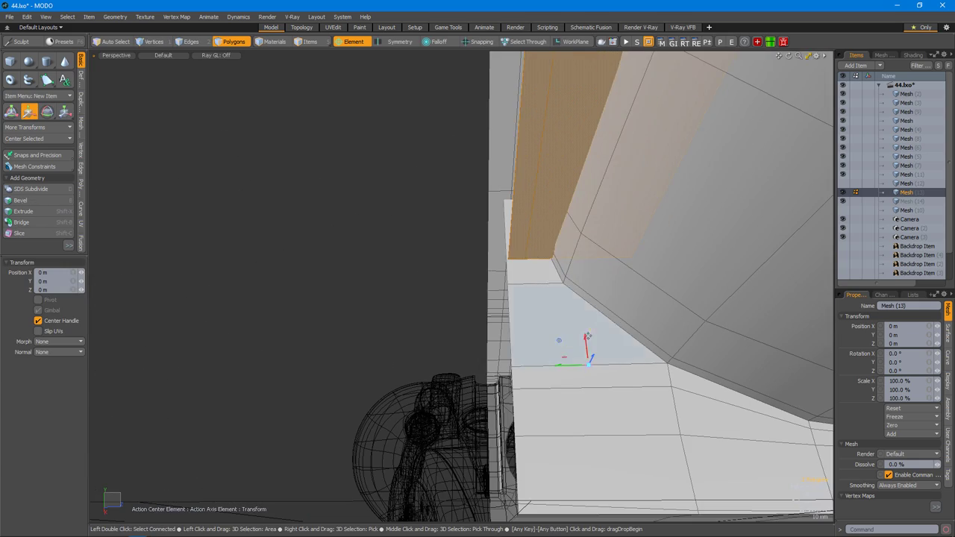
Close the gap at the muzzle by bringing the strip's loose corner vertex onto the barrel ring's outer vertex.
alt+drag(669, 398, 440, 287)
click(437, 281)
scroll(467, 326, down, 6)
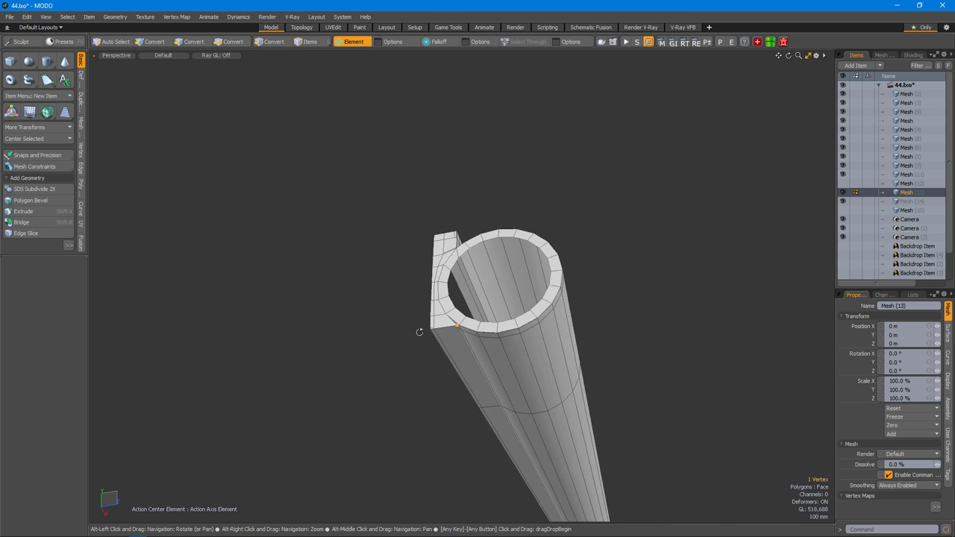
alt+drag(556, 335, 567, 333)
scroll(509, 307, up, 8)
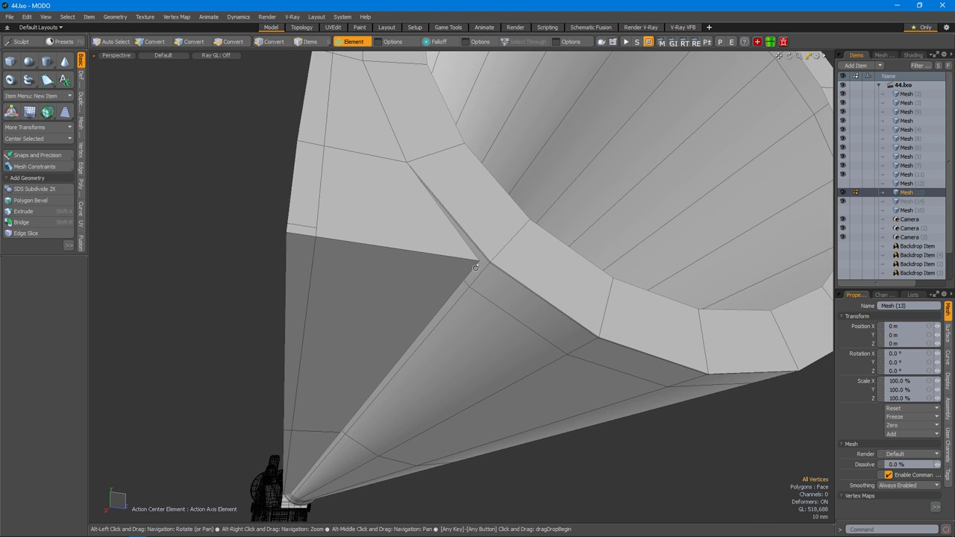
scroll(501, 273, up, 5)
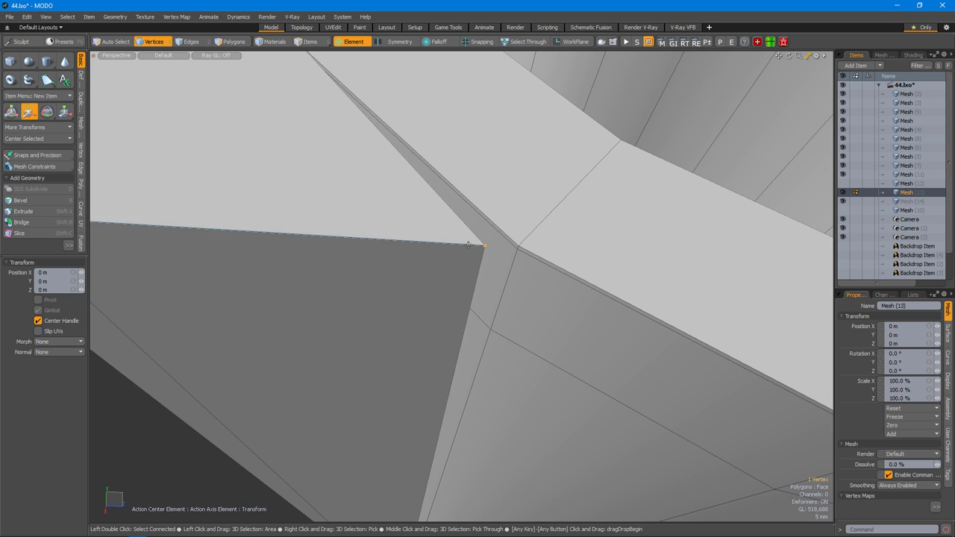
alt+drag(494, 270, 530, 351)
click(573, 323)
key(2)
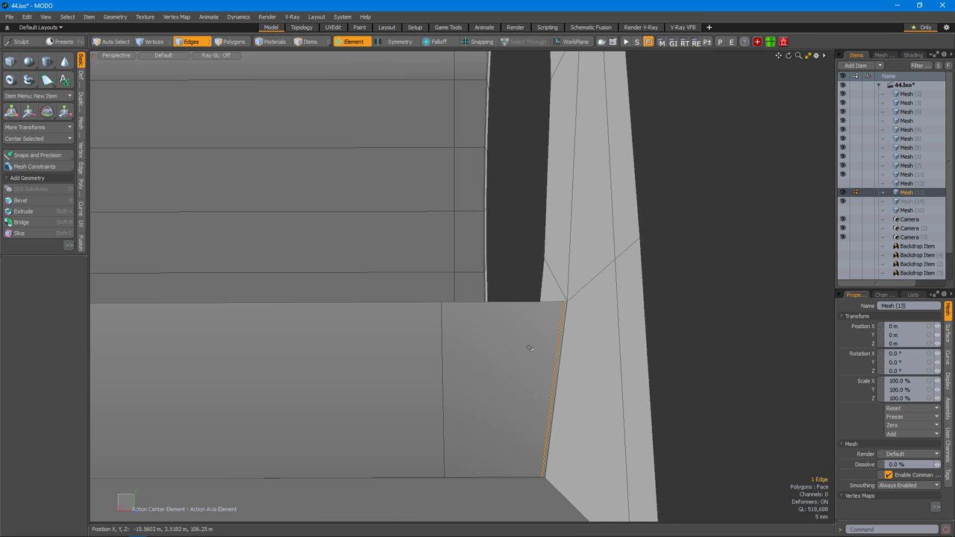
Edge-slice across the strip's side just behind the muzzle face, from the barrel edge to the outer edge.
alt+drag(514, 402, 490, 306)
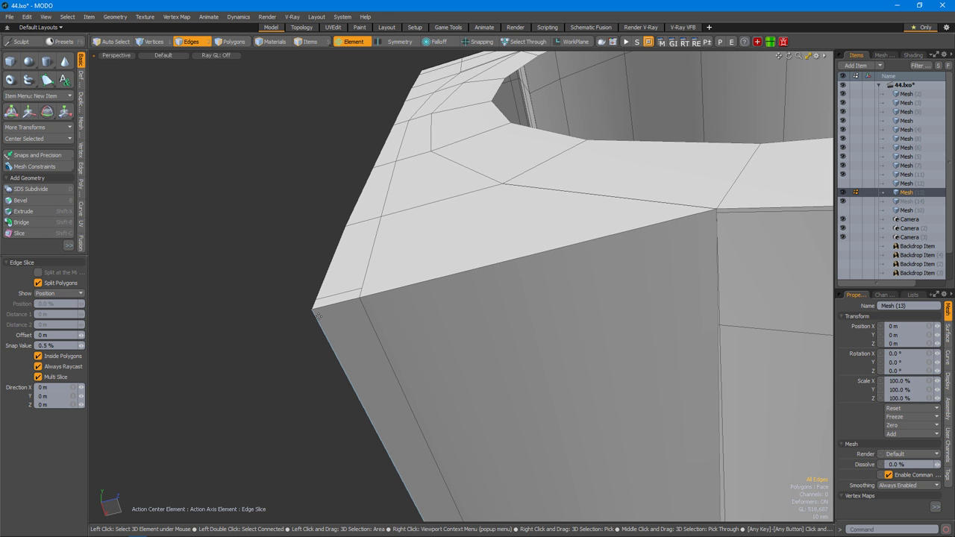
alt+drag(360, 300, 230, 277)
key(alt+c)
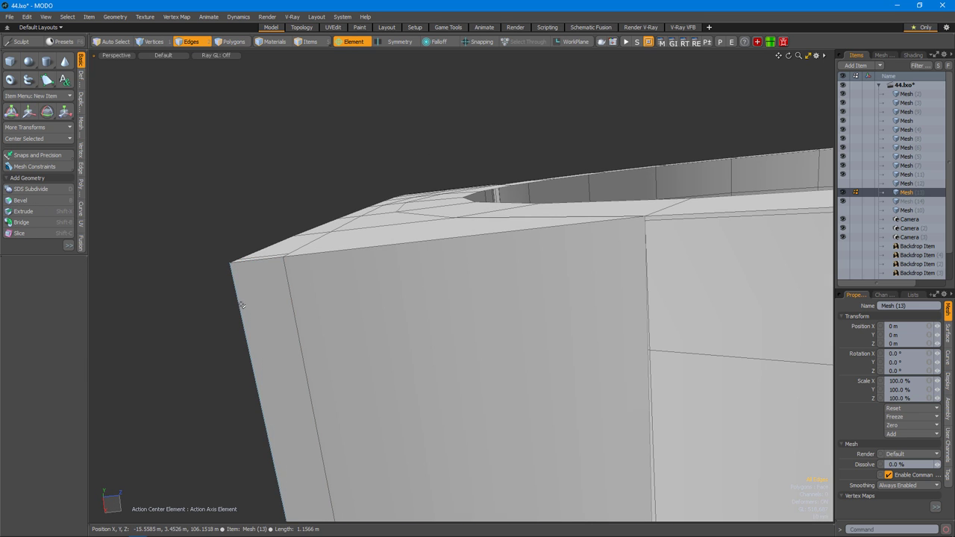
click(643, 254)
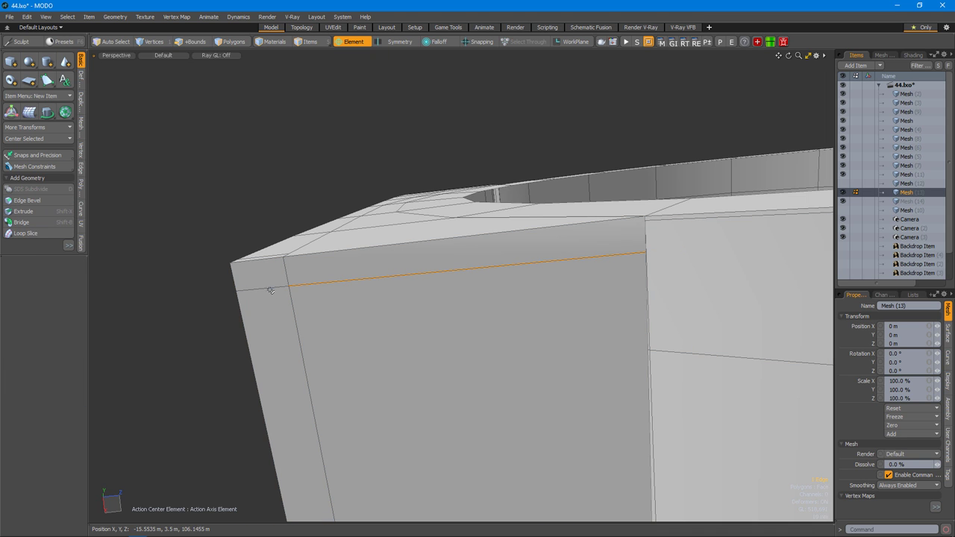
Move the two edges of the new muzzle cut 9.5 mm along Z.
alt+drag(400, 269, 531, 440)
key(w)
alt+drag(465, 260, 528, 232)
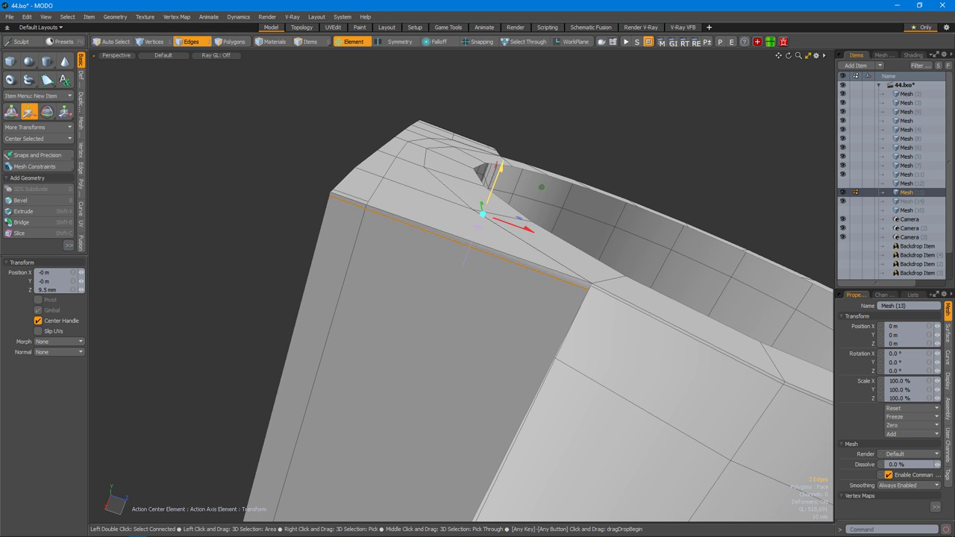
Join the cut's end vertex with the barrel's adjacent loop vertex and move it 900 um along Y.
alt+drag(591, 278, 584, 248)
key(1)
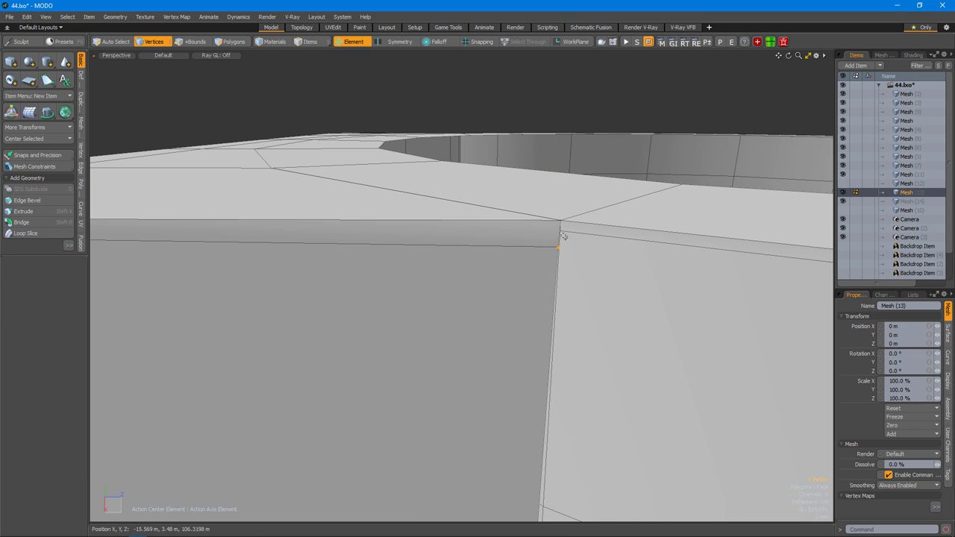
key(ctrl+j)
alt+drag(573, 245, 561, 223)
key(w)
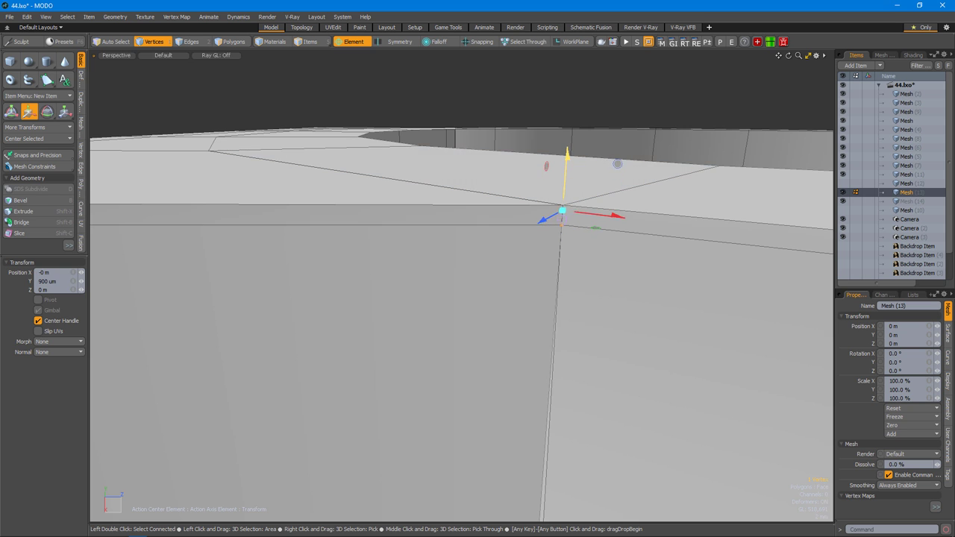
Reposition the mismatched cross-edge vertex between strip and barrel with the Topology Pen.
alt+drag(566, 186, 643, 414)
click(580, 392)
alt+drag(601, 387, 444, 239)
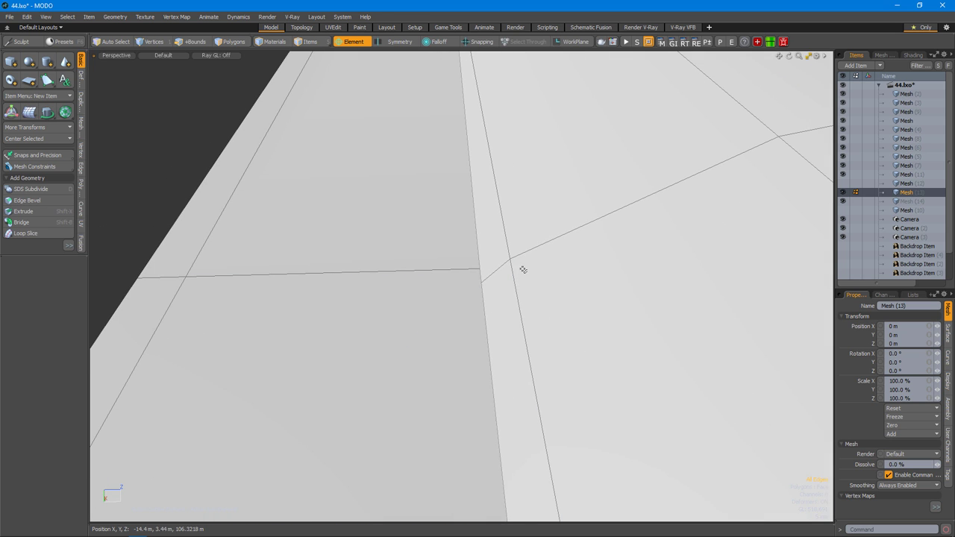
alt+drag(481, 268, 499, 312)
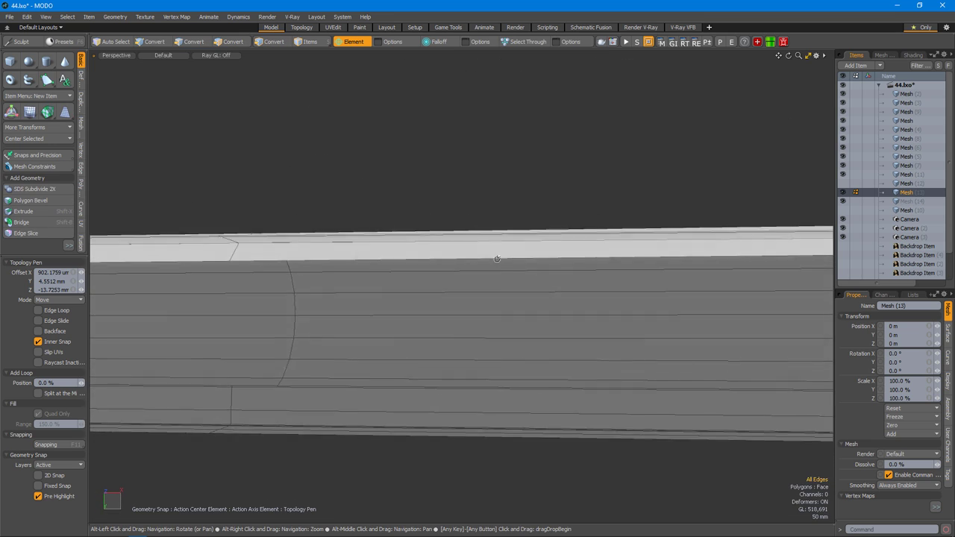
Select the long polygon running beside the barrel and examine where its cross edges stop.
click(619, 270)
alt+drag(514, 246, 520, 286)
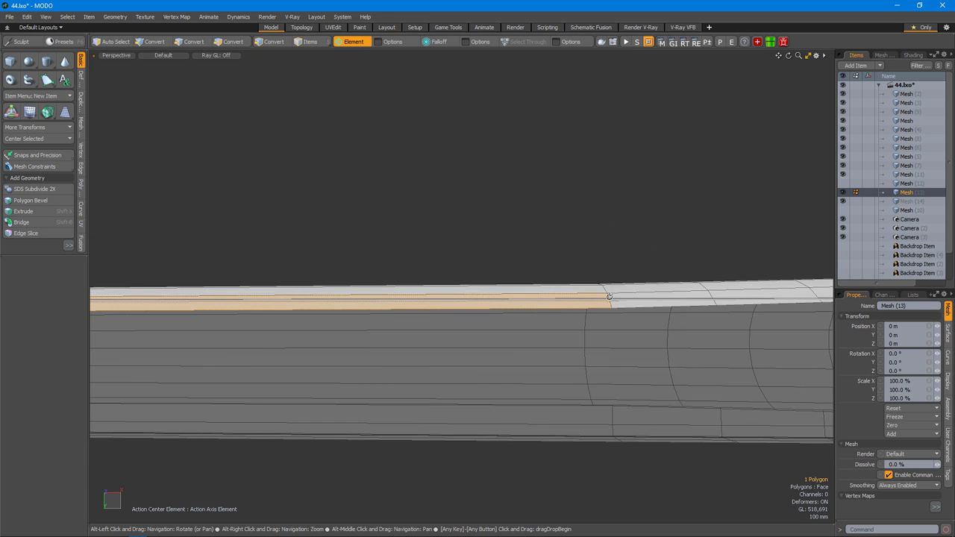
alt+drag(599, 302, 536, 281)
alt+drag(526, 332, 513, 318)
alt+right_drag(513, 317, 487, 423)
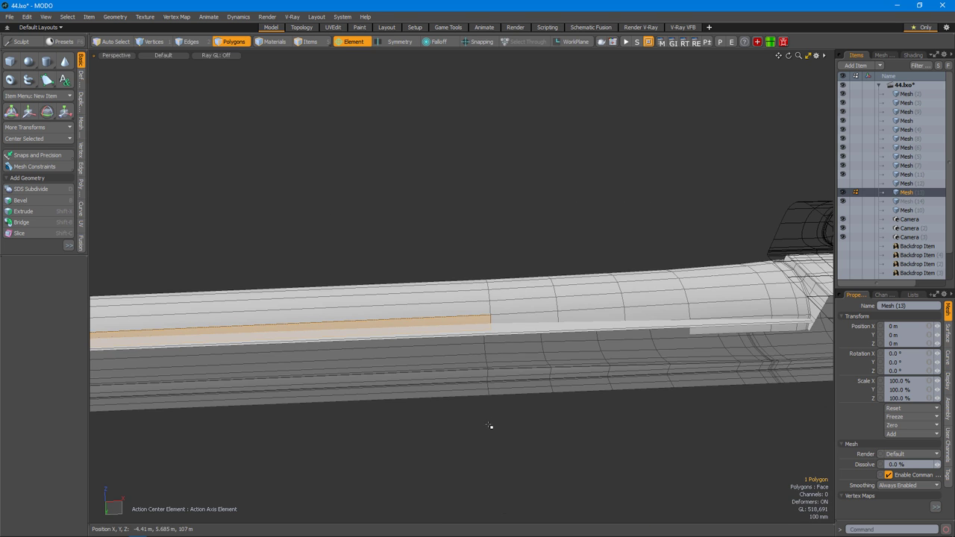
Delete the misaligned cross cut on the long strip beside the barrel near the muzzle.
alt+drag(430, 404, 487, 353)
alt+drag(394, 303, 593, 301)
alt+right_drag(473, 303, 570, 316)
alt+drag(570, 315, 591, 259)
click(522, 317)
alt+drag(522, 318, 475, 322)
alt+right_drag(476, 321, 405, 331)
alt+drag(439, 364, 342, 375)
key(Delete)
alt+drag(414, 379, 453, 344)
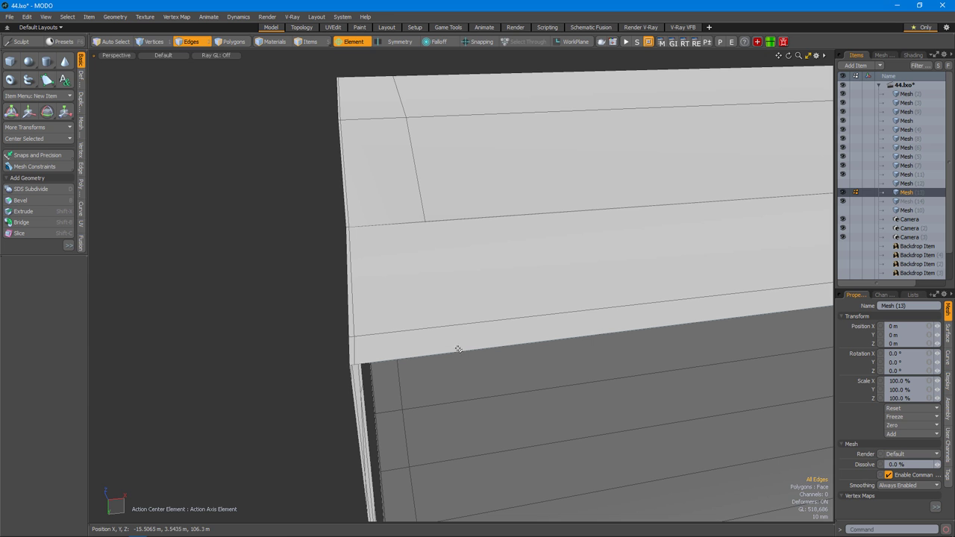
Edge-slice the strip near the muzzle, continuing the barrel's cross loop to the outer edge at 3.5 %.
key(alt+c)
alt+drag(490, 316, 435, 369)
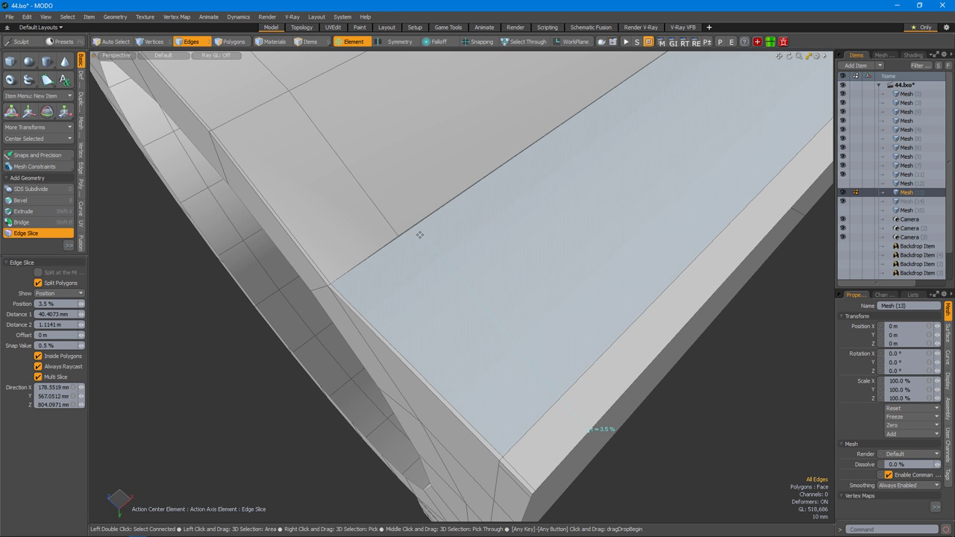
click(593, 424)
alt+drag(612, 398, 561, 351)
Slide the new cross edges along the strip into line with the barrel's muzzle loop.
key(2)
key(alt+shift+s)
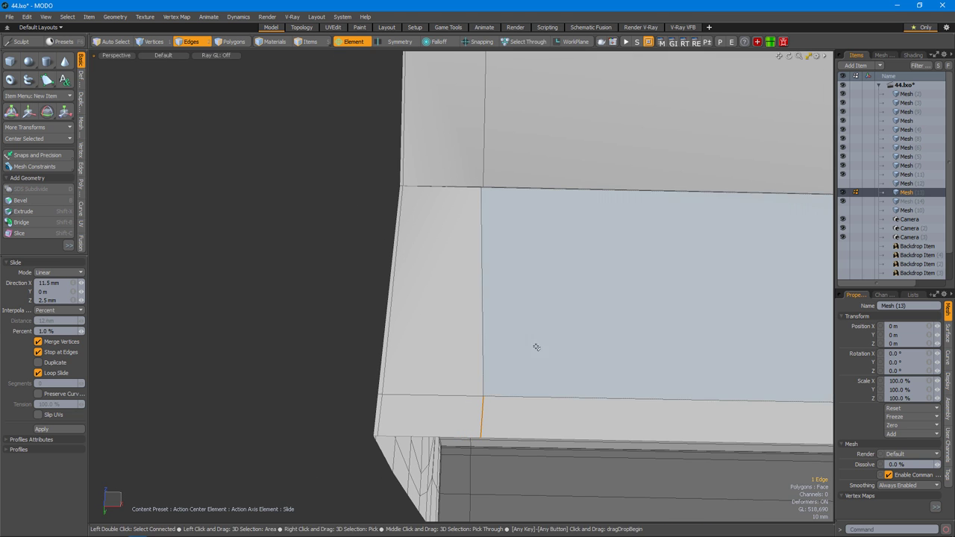
key(space)
key(alt+shift+s)
drag(549, 348, 554, 348)
key(space)
key(1)
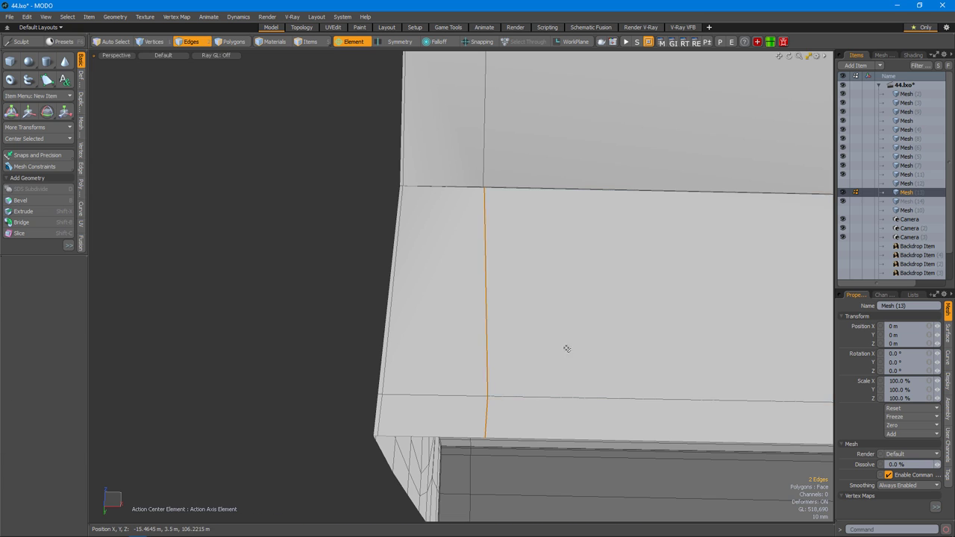
Slide the cut's middle vertex 4 % toward the muzzle to straighten the cross line.
key(w)
key(space)
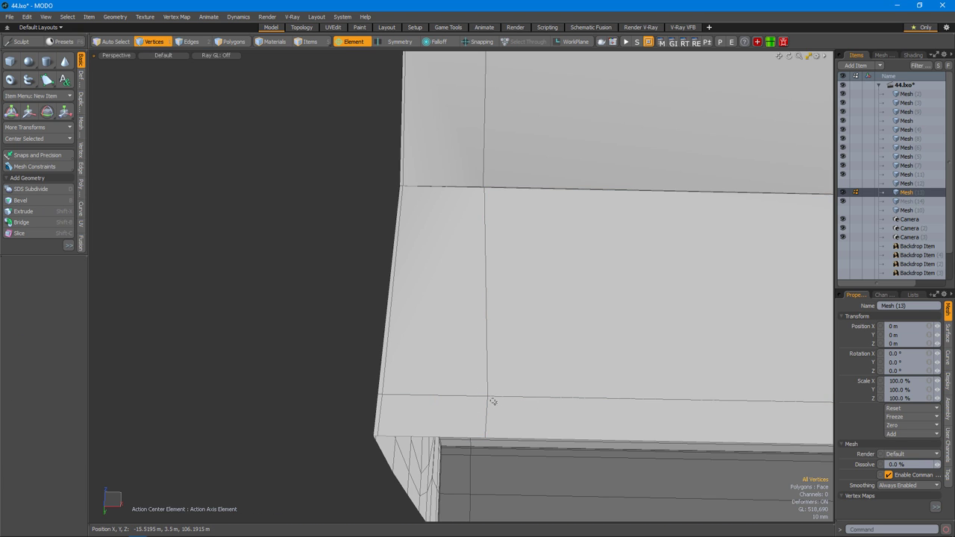
key(alt+shift+s)
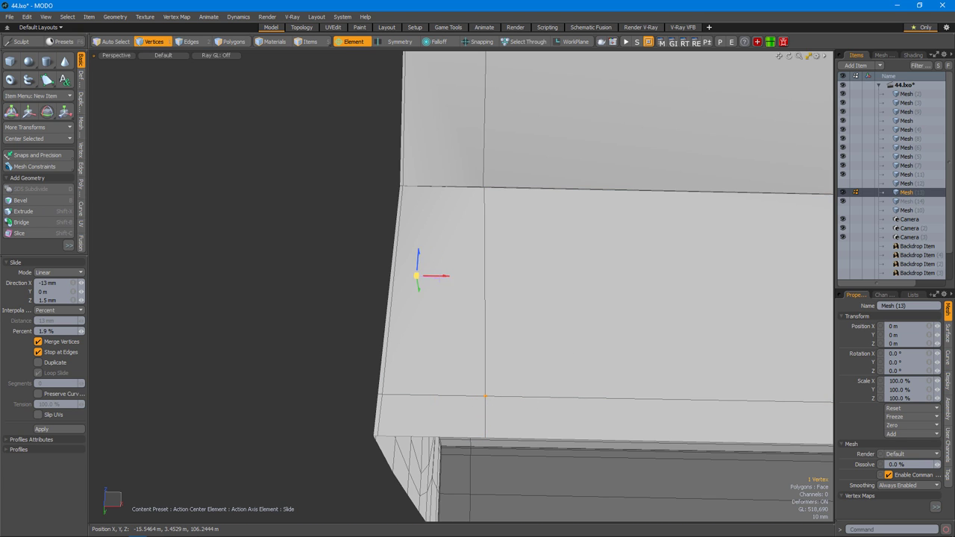
alt+drag(489, 394, 461, 412)
key(space)
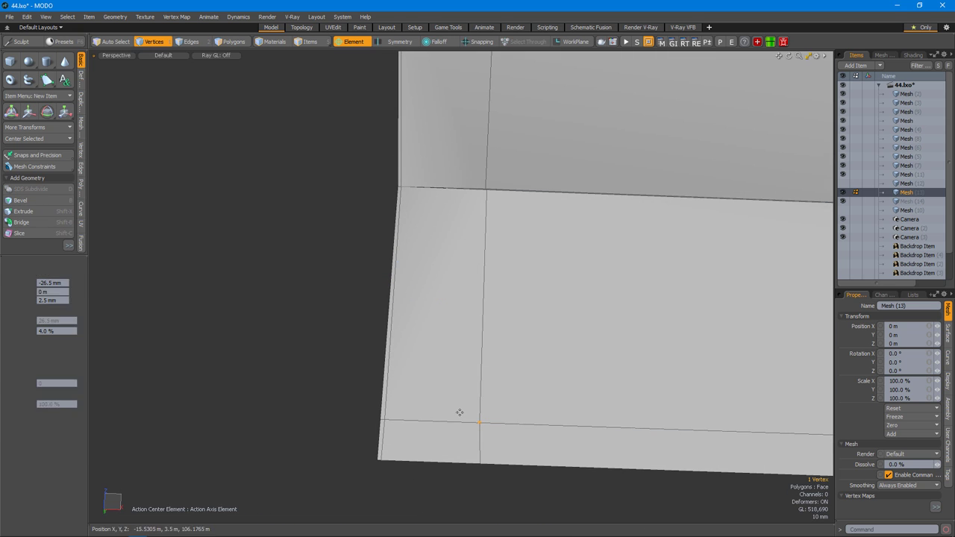
Slide the cut's outer-edge vertex 1.1 % toward the muzzle, and both outer vertices together 0.6 %.
click(478, 461)
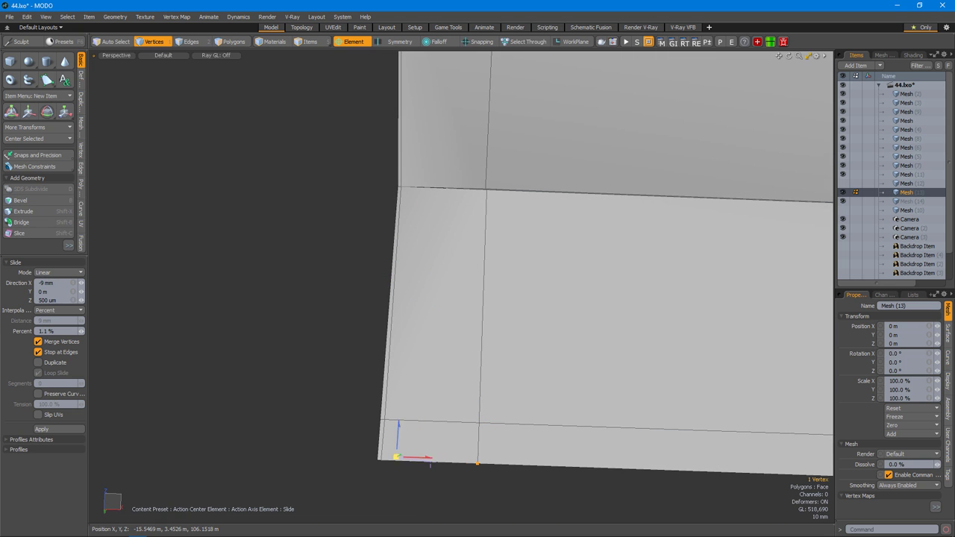
key(space)
key(space)
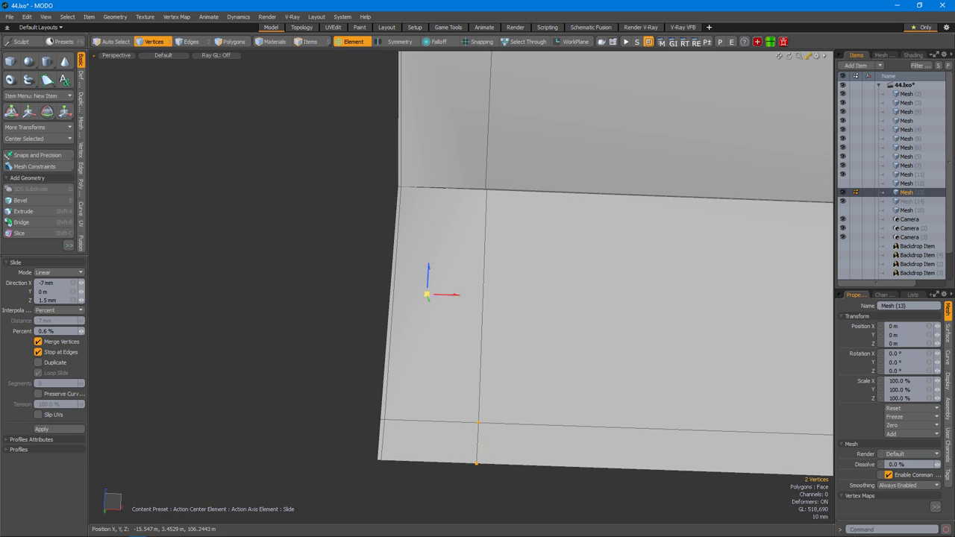
key(space)
Reposition the barrel's lower vertices beside the strip near the breech, first the four corner vertices, then single ones along its edge.
alt+drag(452, 393, 674, 287)
alt+drag(603, 314, 526, 316)
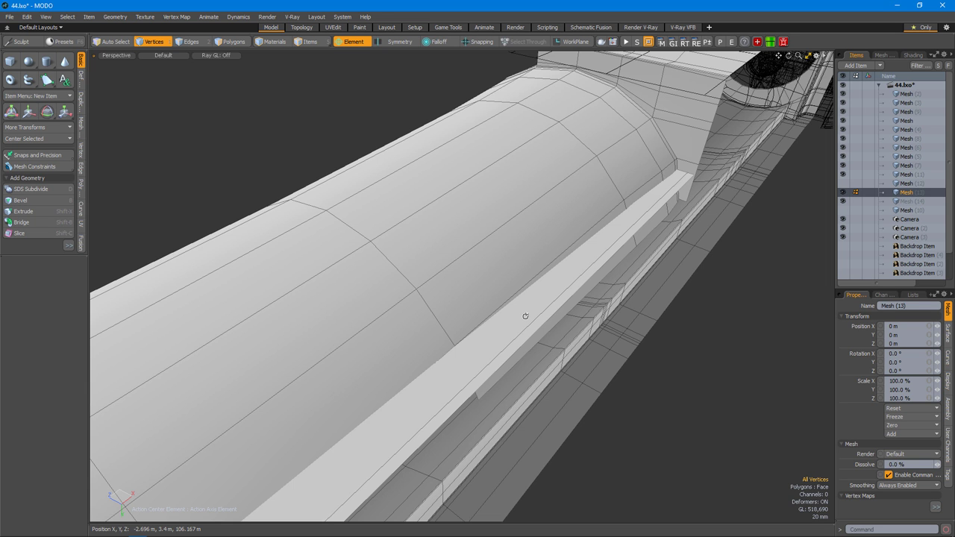
alt+drag(525, 316, 598, 235)
alt+drag(597, 276, 623, 247)
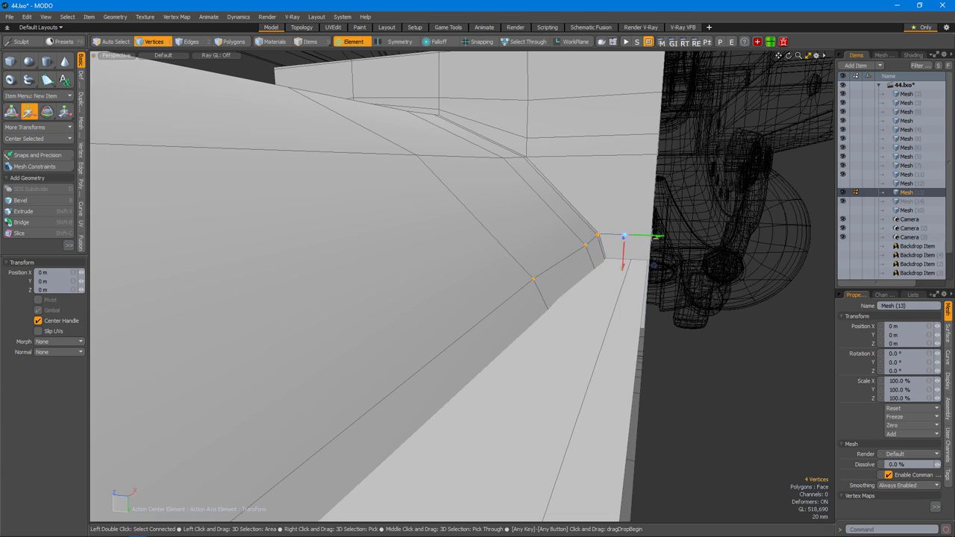
alt+drag(612, 246, 526, 291)
alt+right_drag(558, 245, 488, 320)
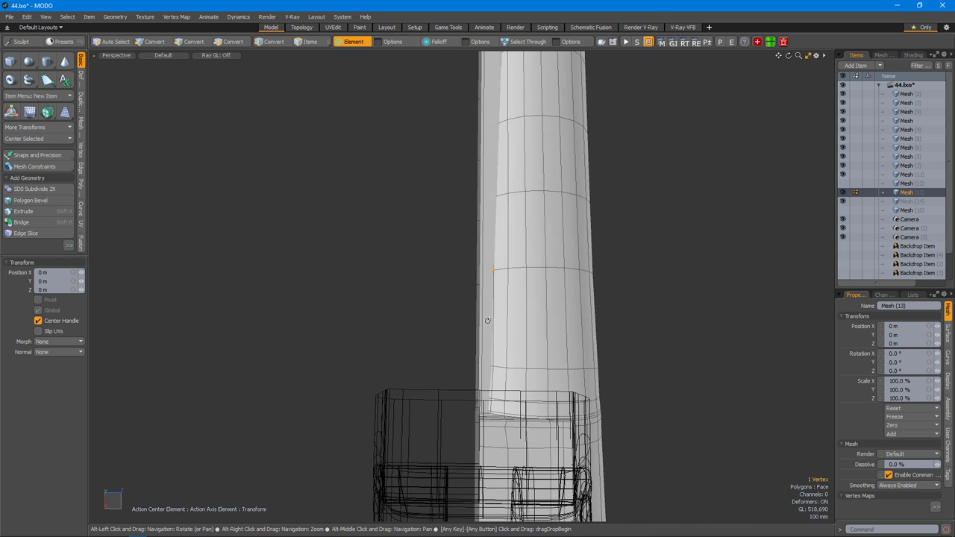
alt+right_drag(509, 285, 502, 290)
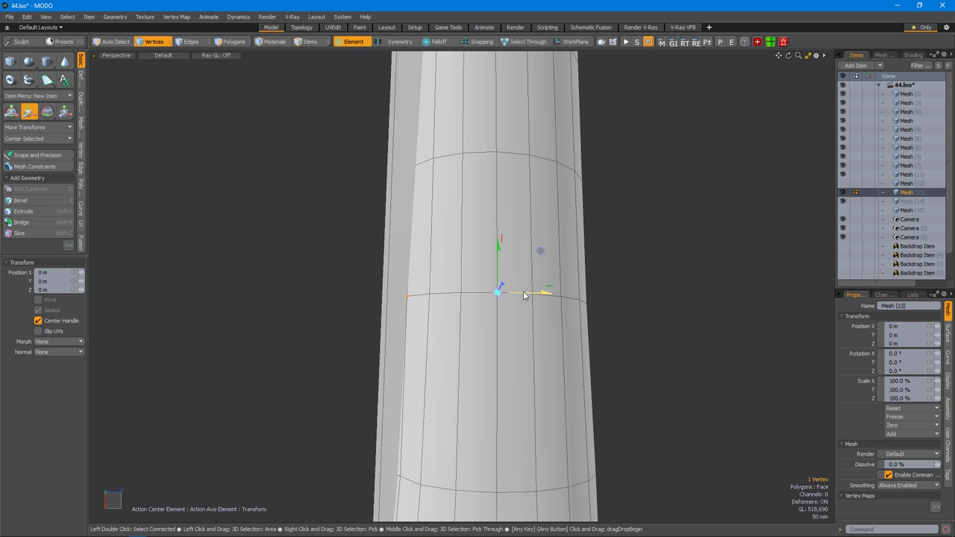
alt+drag(542, 251, 590, 295)
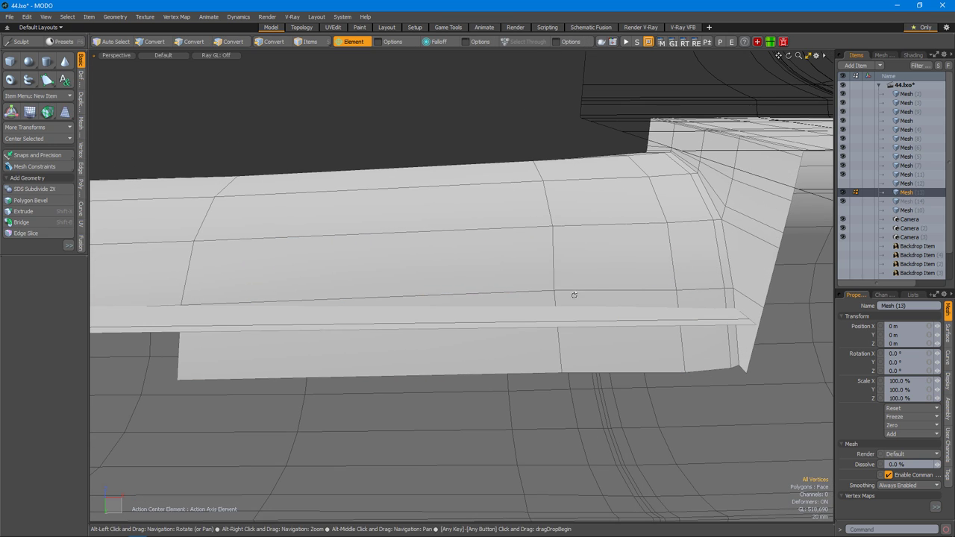
alt+drag(533, 299, 431, 302)
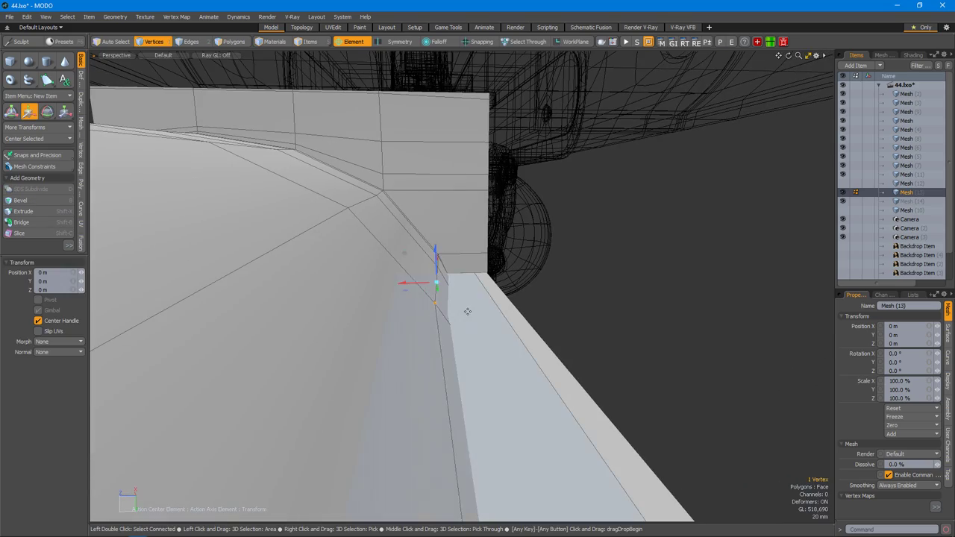
alt+drag(514, 302, 684, 286)
Edge-slice the barrel's lower faces near the breech along the line where the strip meets them.
key(shift+c)
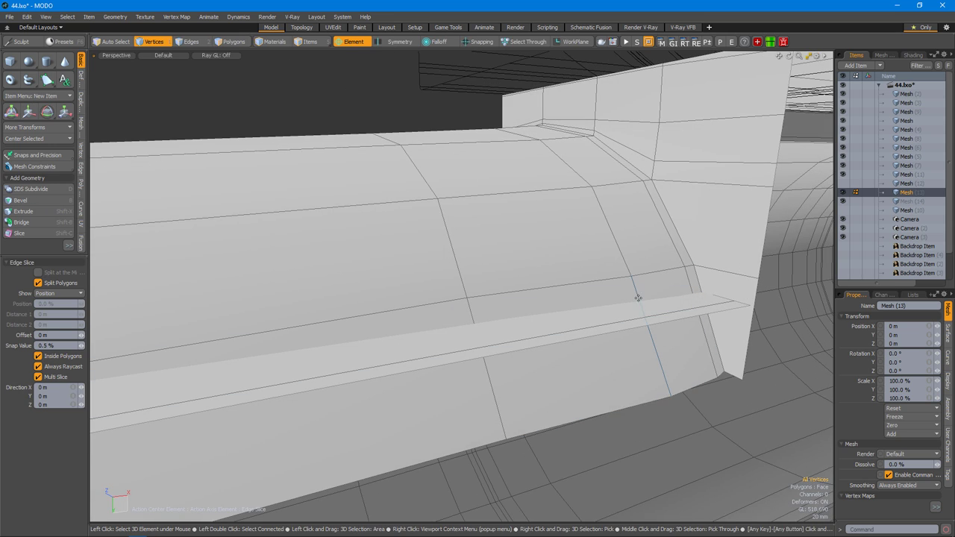
alt+drag(734, 306, 612, 278)
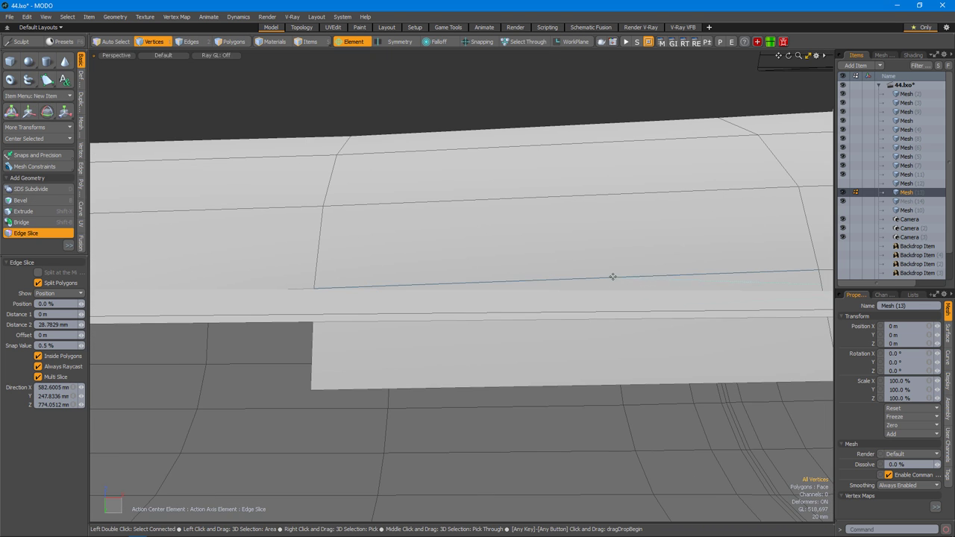
alt+drag(321, 287, 538, 303)
Delete the row of barrel polygons hanging below the strip near the breech.
key(3)
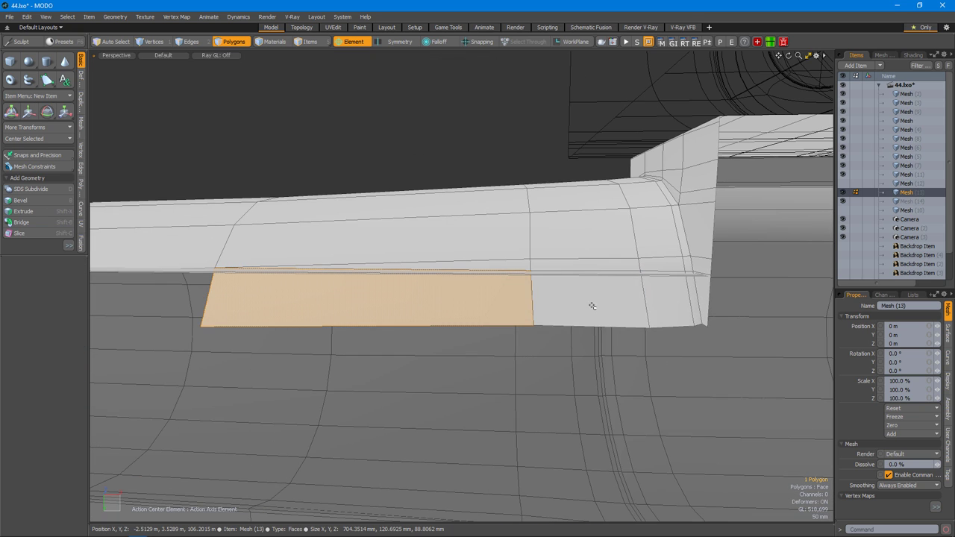
alt+drag(695, 289, 578, 305)
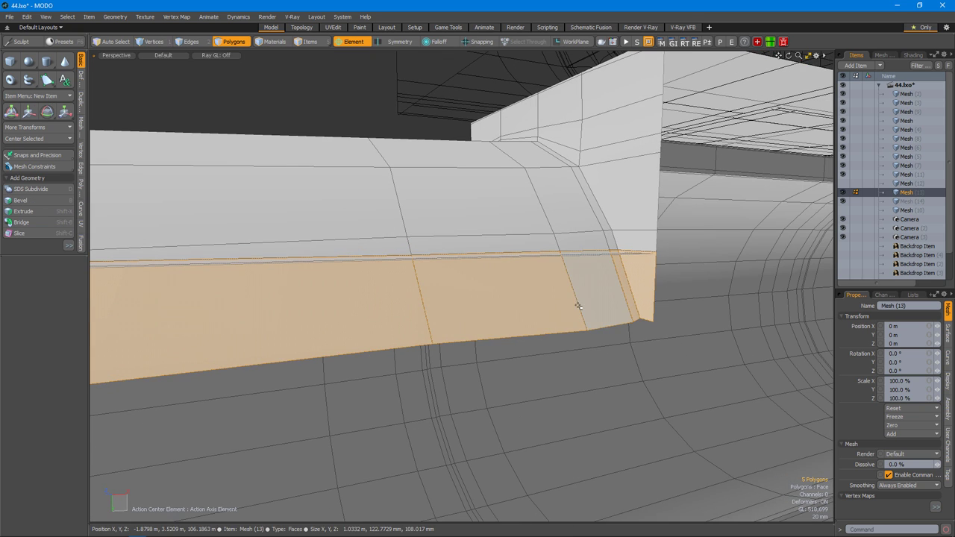
key(Escape)
Move the strip's two end edges toward the breech plate.
alt+drag(631, 273, 509, 311)
key(2)
click(563, 319)
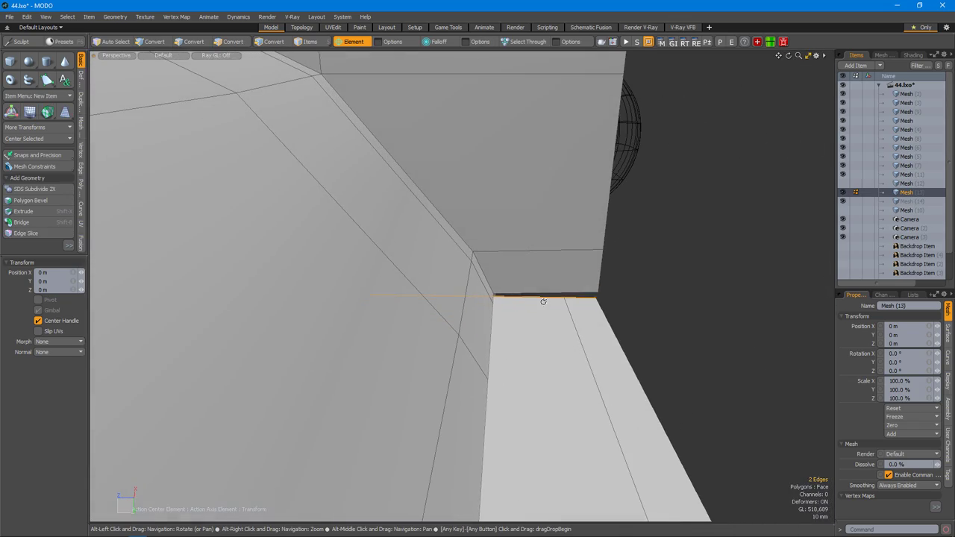
click(599, 306)
alt+drag(599, 306, 583, 348)
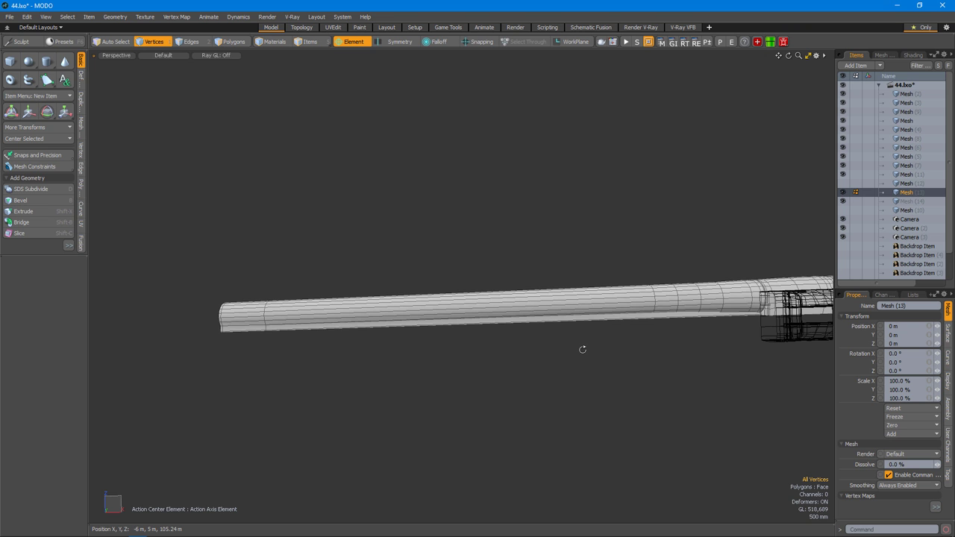
Edge-slice the barrel's lower faces along the strip across the next cross loops toward the muzzle.
alt+right_drag(582, 349, 625, 358)
alt+drag(624, 359, 611, 315)
scroll(611, 315, up, 3)
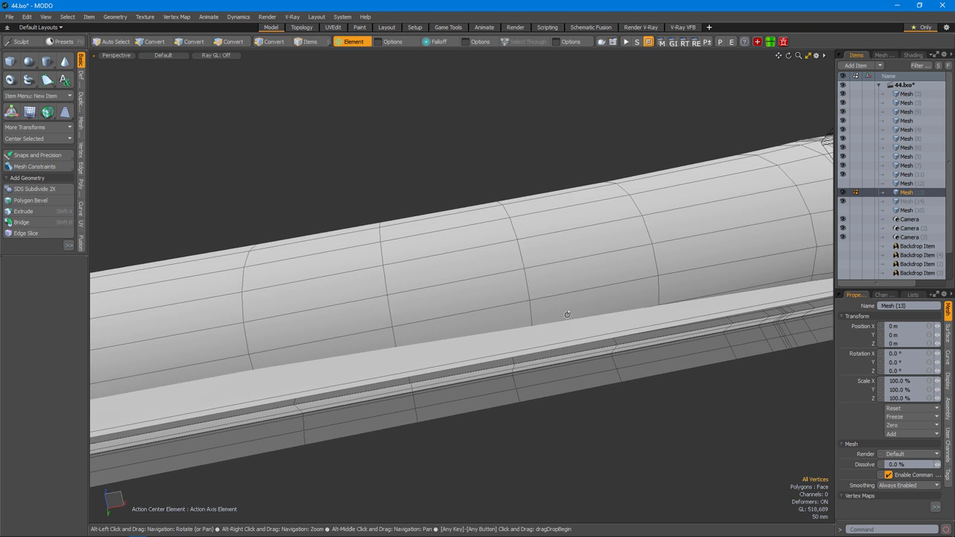
scroll(375, 341, up, 3)
key(1)
key(c)
alt+drag(373, 332, 548, 286)
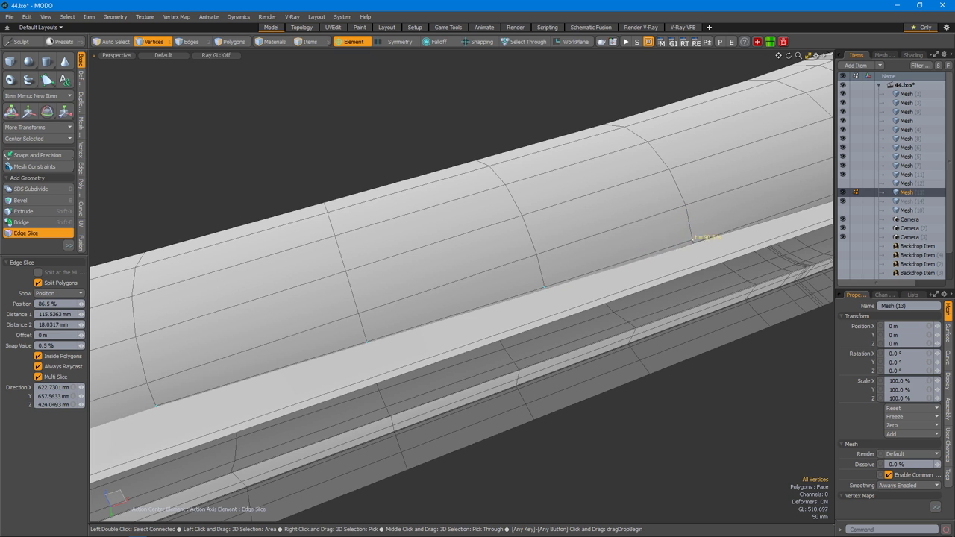
scroll(549, 286, up, 3)
key(space)
click(572, 287)
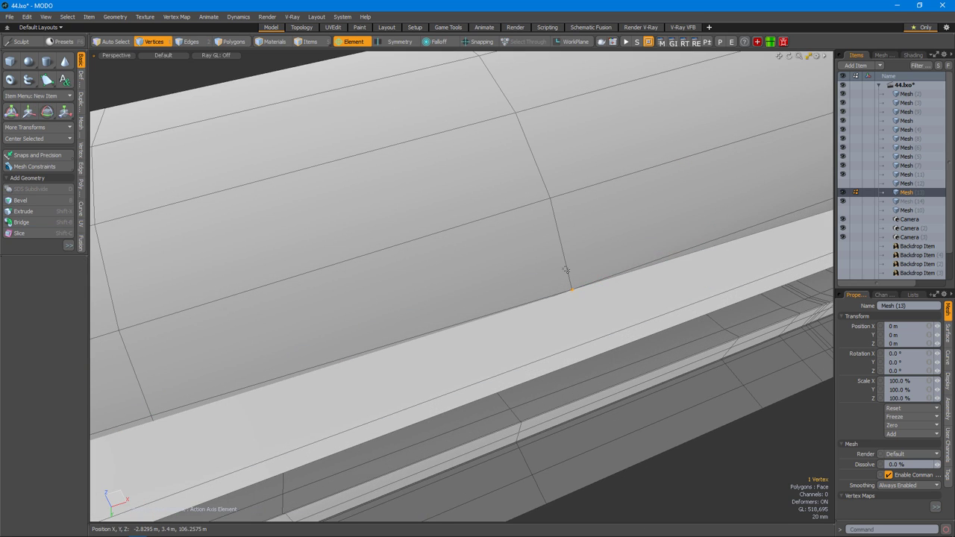
Delete the leftover barrel polygons behind the strip below the new slice.
key(space)
alt+drag(626, 321, 461, 272)
shift+click(441, 306)
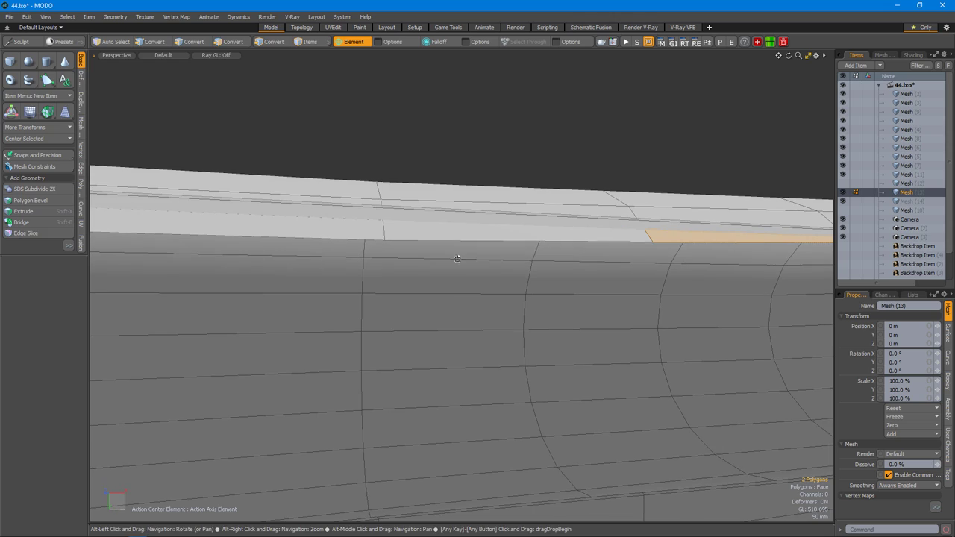
alt+drag(511, 238, 502, 335)
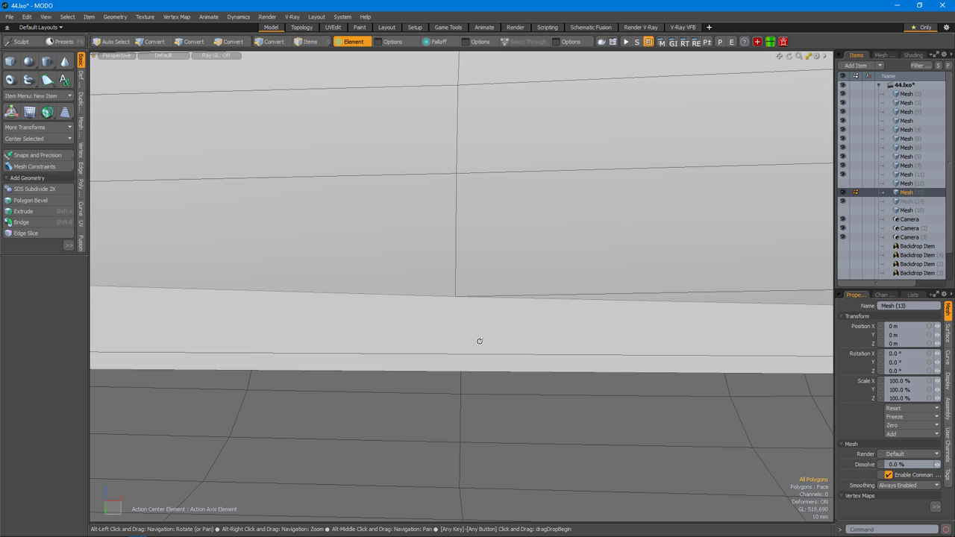
Edge-slice across the strip from its outer edge to the end of the barrel's cross loop.
key(alt+c)
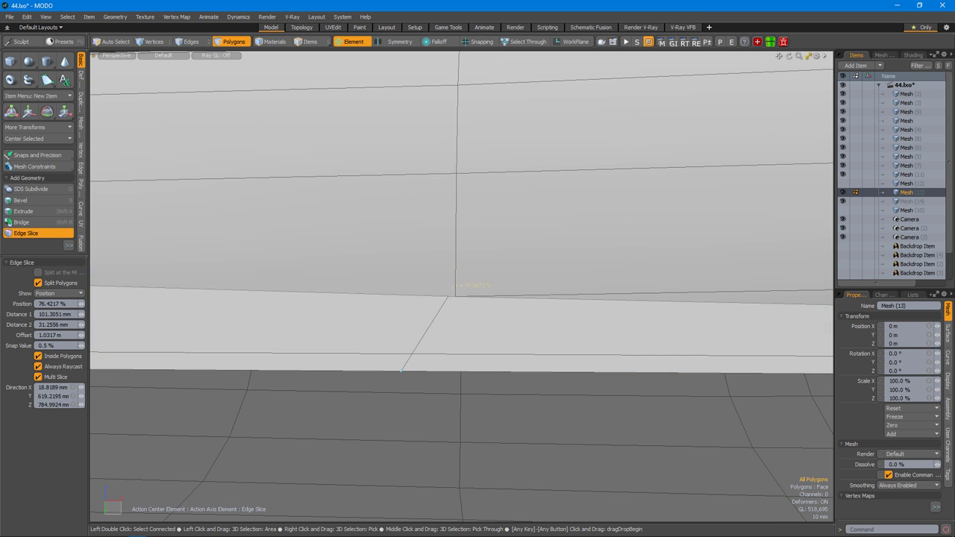
alt+drag(462, 302, 508, 337)
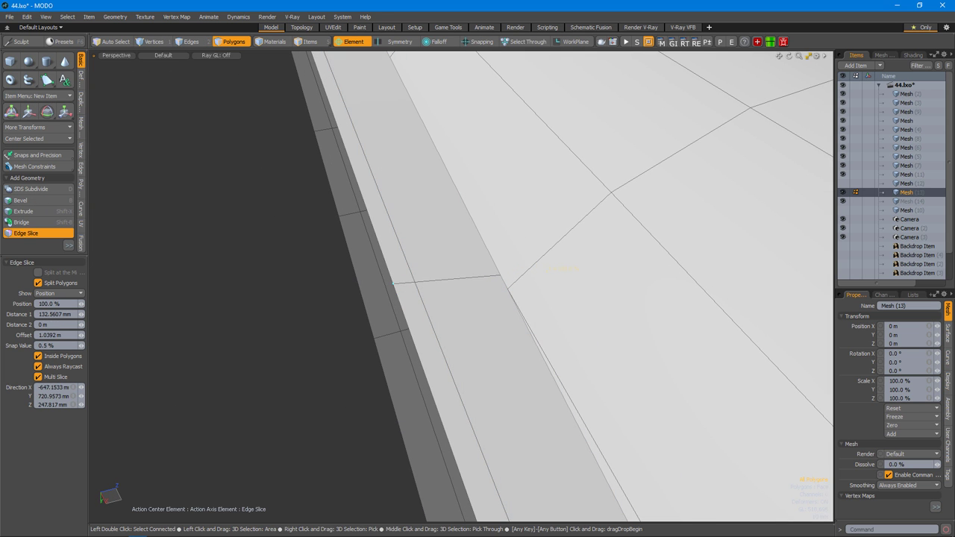
key(space)
Slide the cut's inner vertex 1.6 % along the strip and move it -44 mm in Y onto the barrel surface.
alt+drag(503, 290, 546, 304)
alt+drag(557, 351, 589, 299)
key(1)
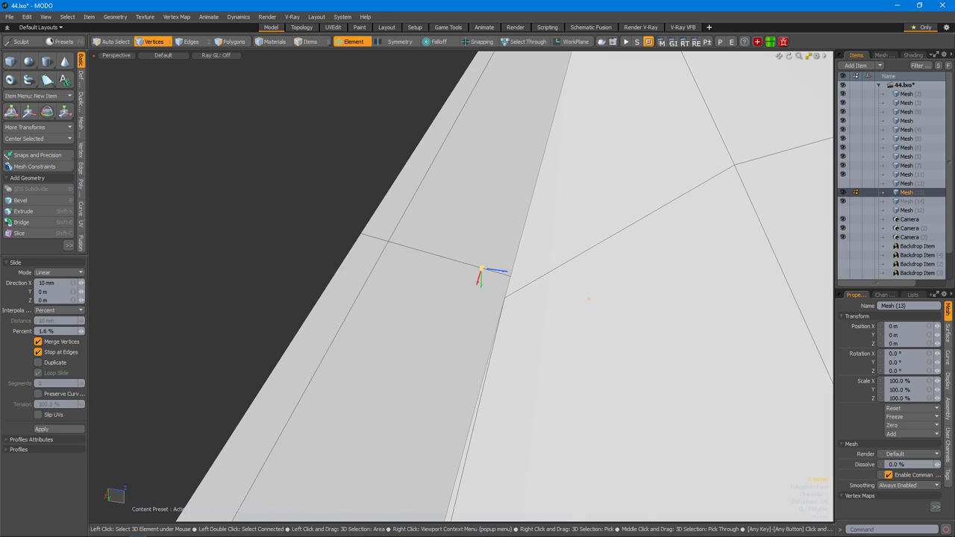
key(w)
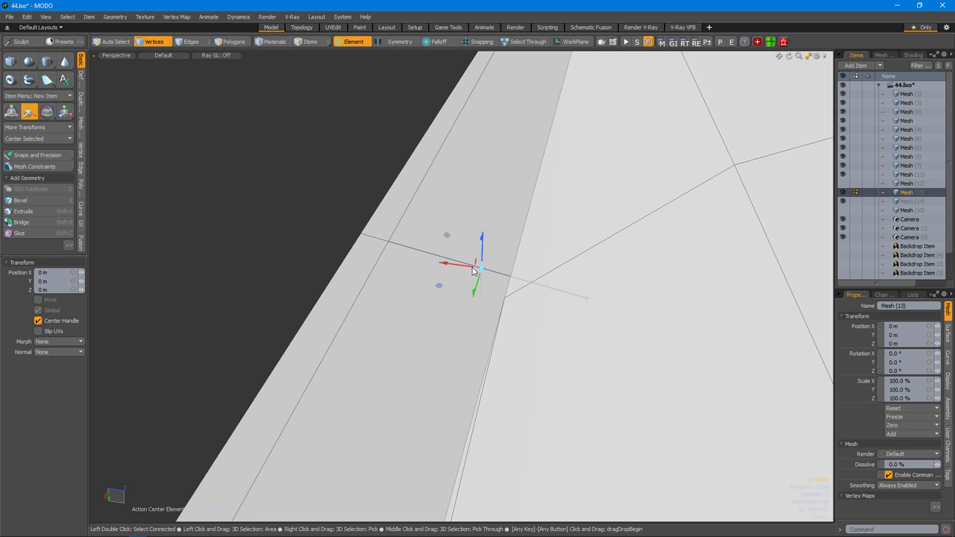
drag(504, 280, 429, 258)
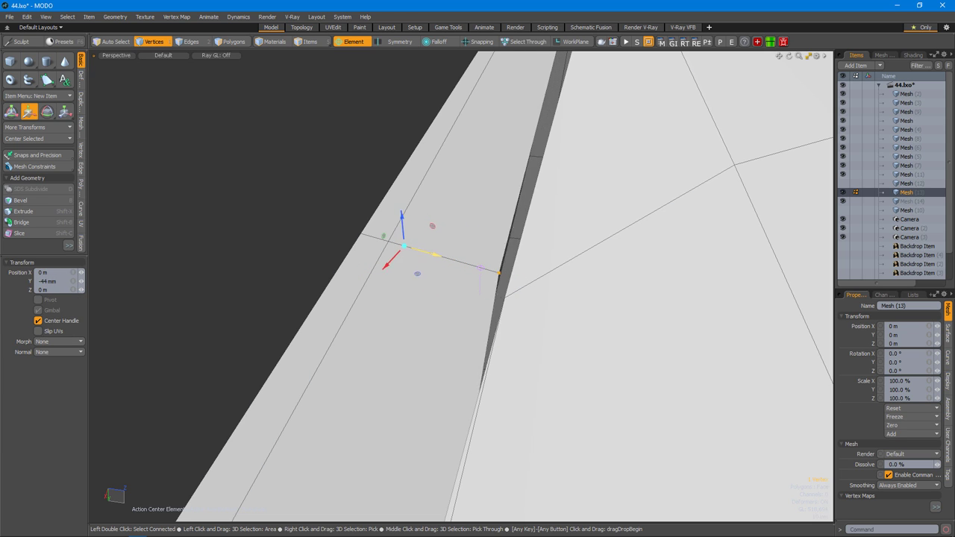
Join the strip cut's inner vertex with the end vertex of the barrel's cross loop.
mouse_move(511, 277)
alt+mouse_down()
mouse_move(496, 279)
mouse_move(518, 286)
mouse_move(510, 283)
alt+mouse_up()
key(space)
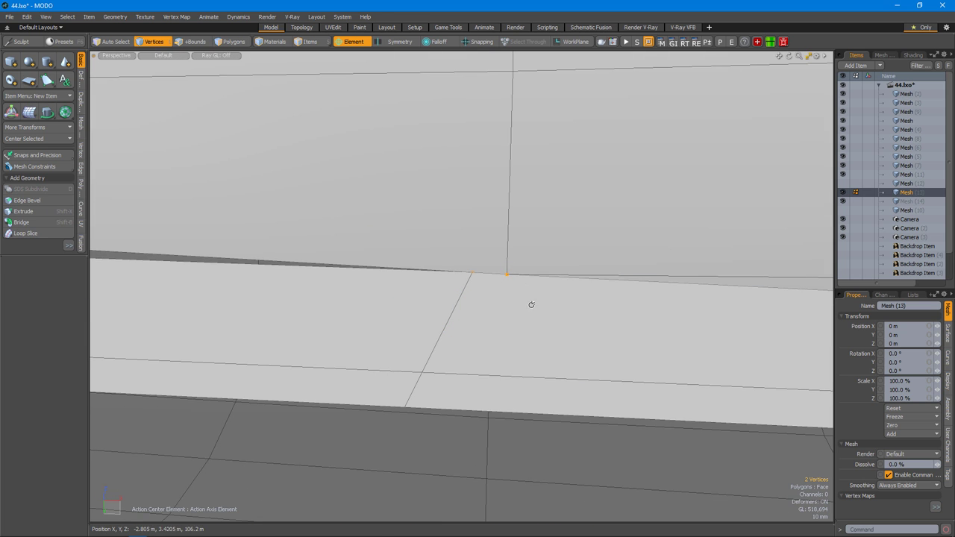
scroll(528, 297, down, 1)
alt+drag(527, 331, 453, 373)
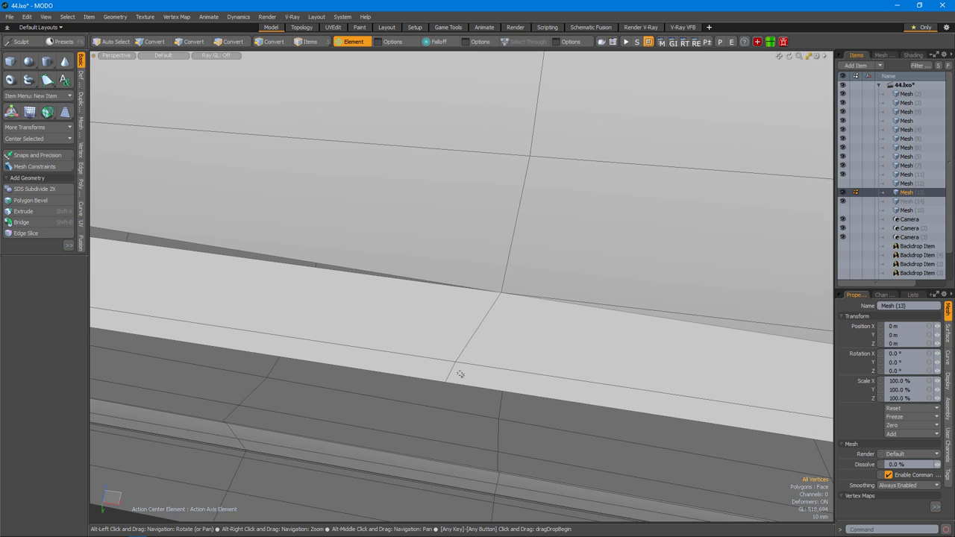
Slide the outer edge segment of the strip's cut about 9.5 mm toward the breech to straighten the cross line.
key(2)
click(452, 371)
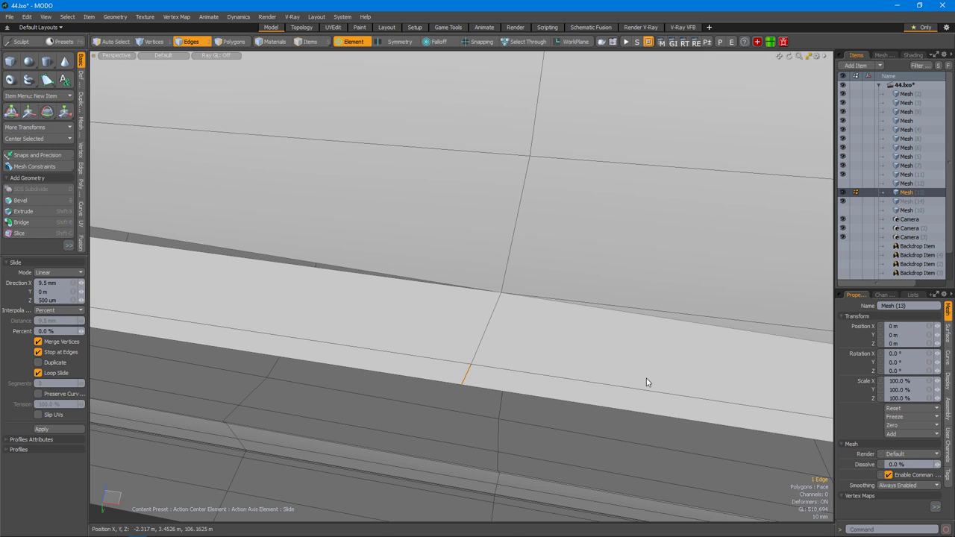
key(space)
Edge-slice across the strip at about 31.5 % in line with the barrel's next cross loop toward the breech.
scroll(529, 311, down, 3)
alt+drag(529, 311, 528, 376)
scroll(532, 351, up, 3)
key(alt+c)
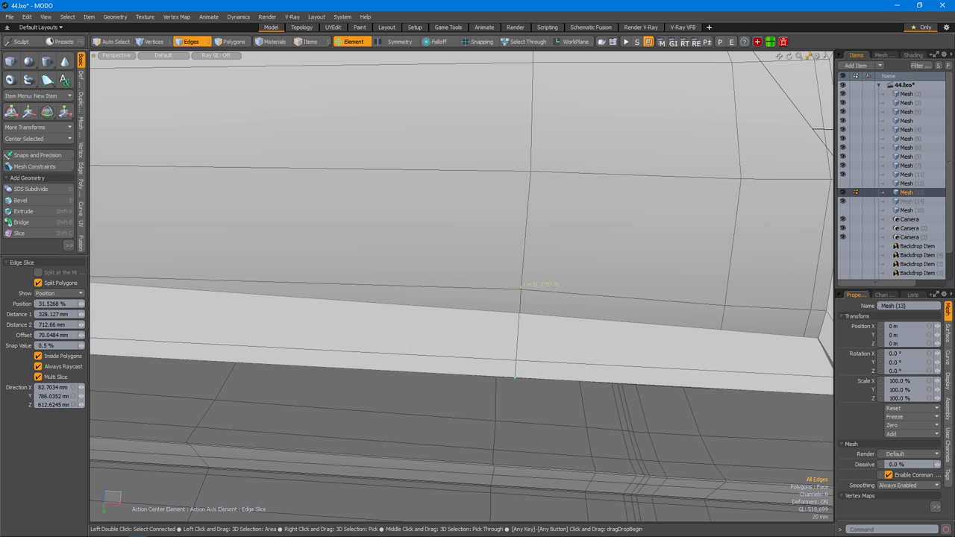
alt+drag(522, 278, 529, 316)
key(space)
Move the new cut's inner strip vertex up against the end of the barrel's cross loop.
scroll(456, 335, up, 3)
scroll(455, 335, down, 3)
key(1)
key(w)
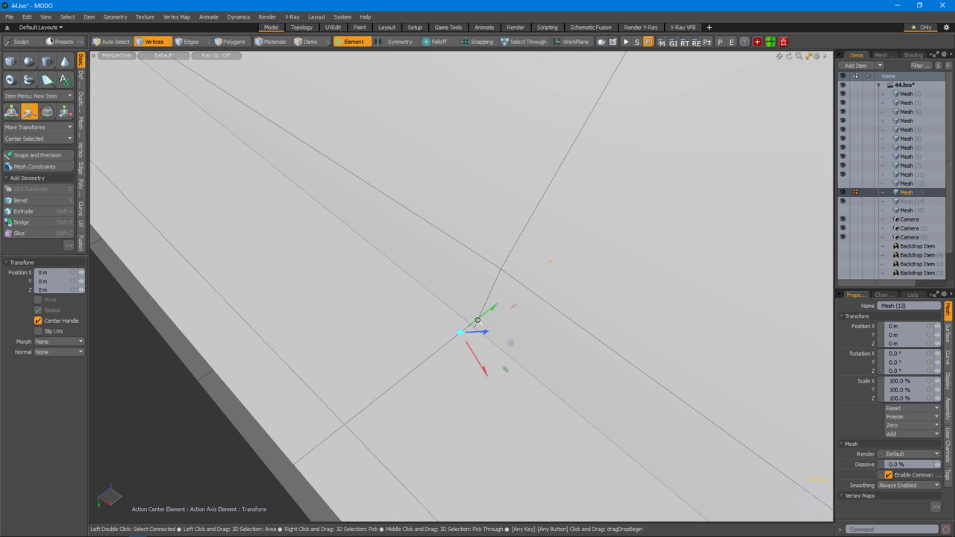
key(space)
alt+drag(457, 349, 542, 325)
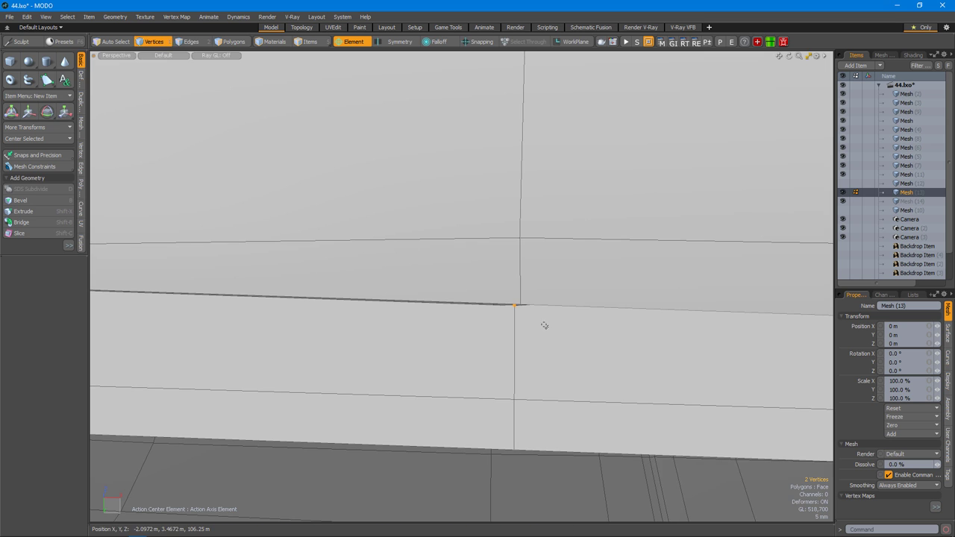
Snap the barrel loop's end vertex onto the strip vertex with the Topology Pen.
key(p)
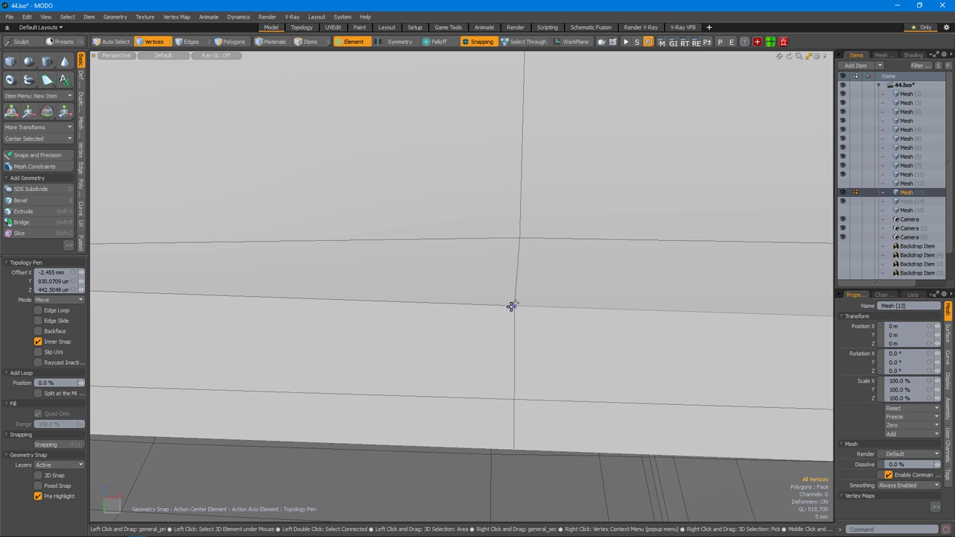
scroll(515, 304, down, 3)
alt+drag(525, 301, 596, 348)
key(space)
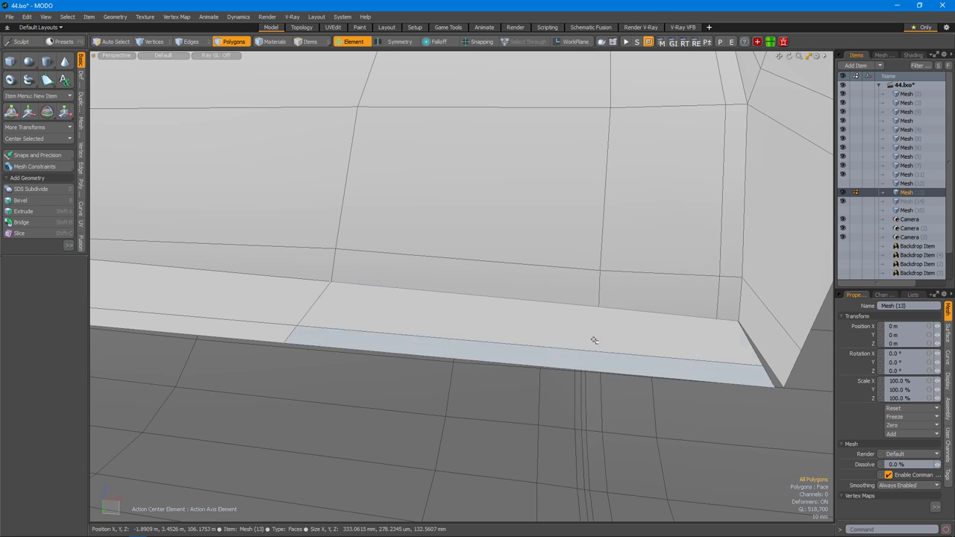
Loop Slice the ledge's narrow outer strip near the corner, and extend the cut across the wide ledge face with Edge Slice.
key(alt+c)
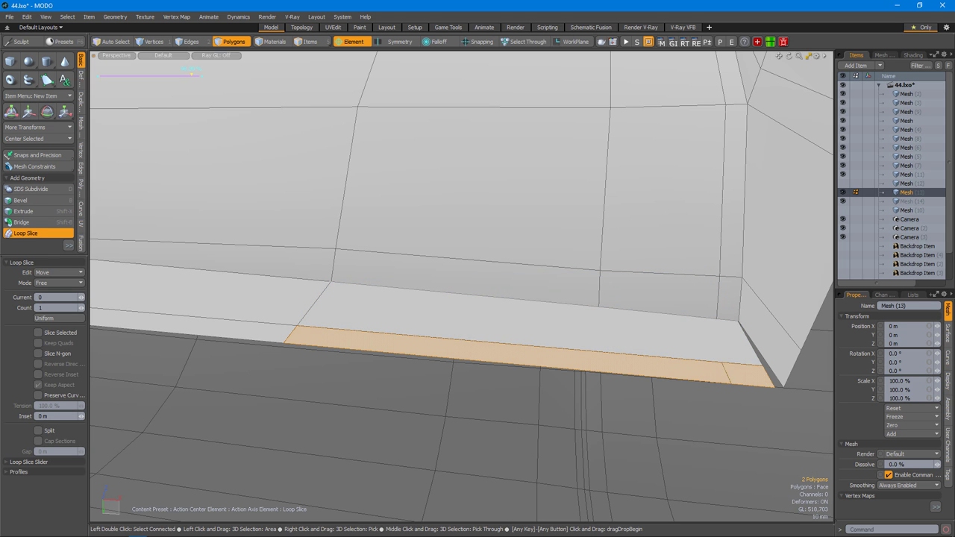
key(space)
alt+drag(629, 326, 589, 318)
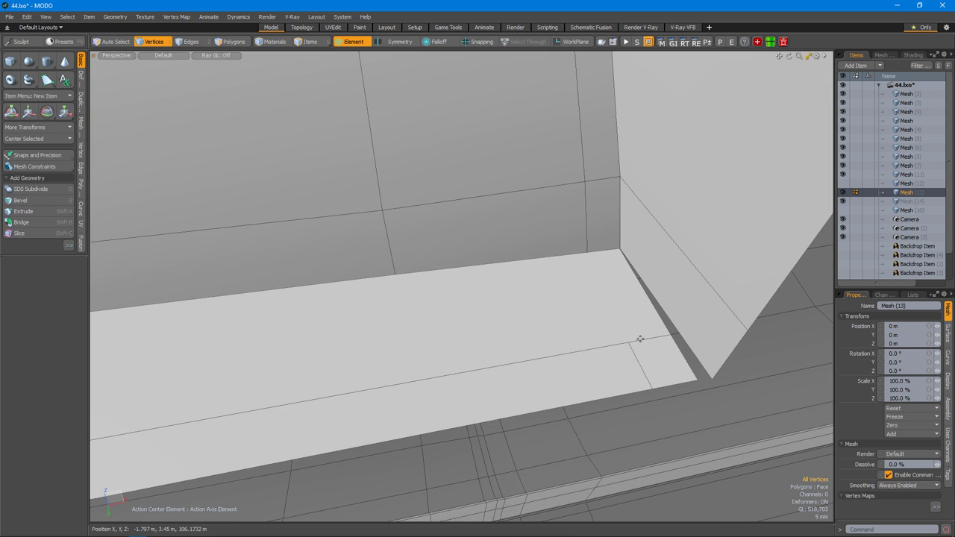
key(c)
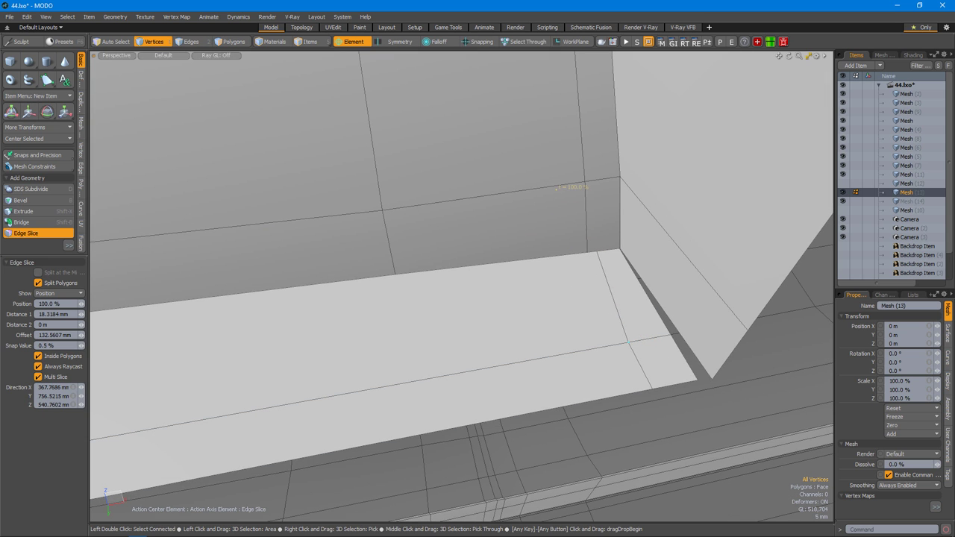
Slide the short edge at the ledge's corner end with the Slide tool.
alt+drag(505, 335, 417, 348)
alt+drag(478, 345, 605, 313)
key(shift+s)
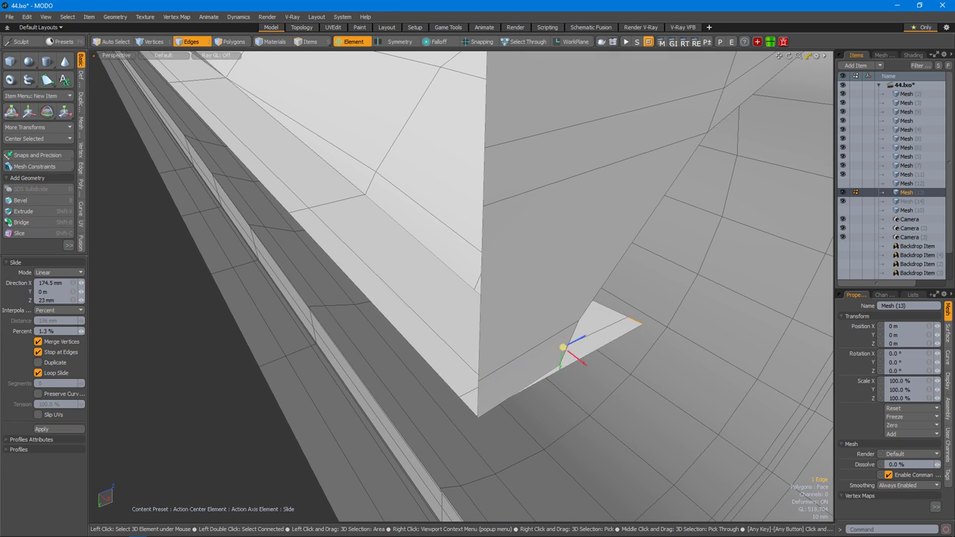
alt+drag(441, 356, 520, 331)
key(q)
Use the Topology Pen with snapping to join the ledge's corner vertices to the adjoining wall vertices.
scroll(616, 315, up, 2)
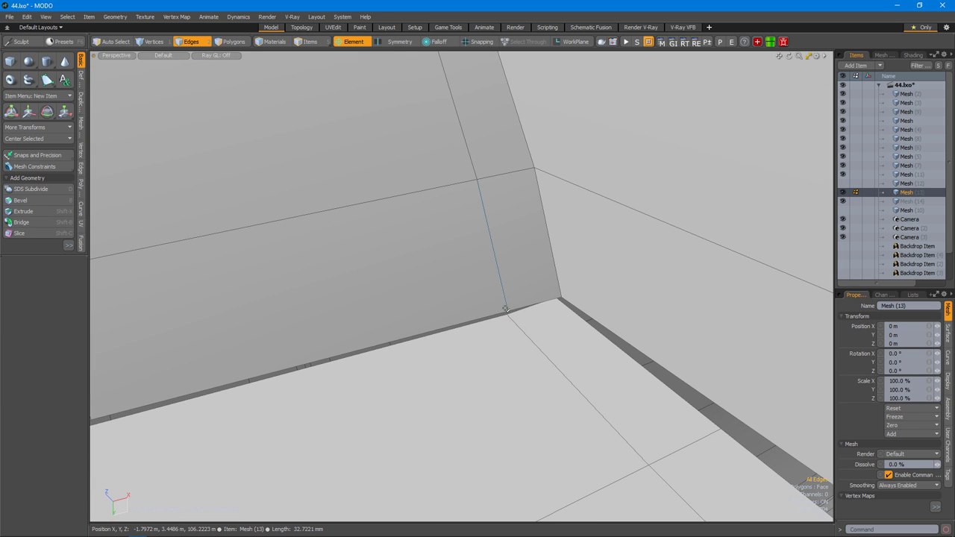
key(shift+t)
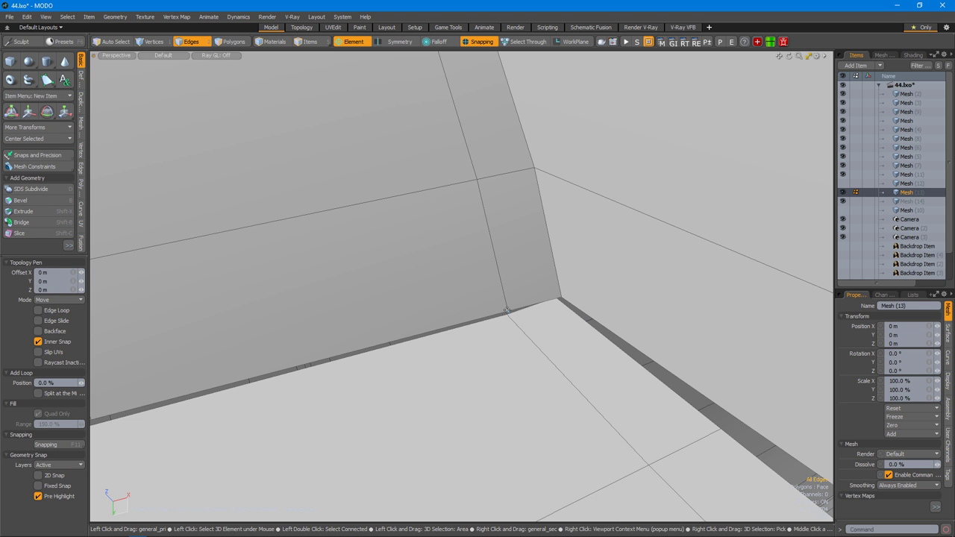
alt+drag(561, 301, 626, 319)
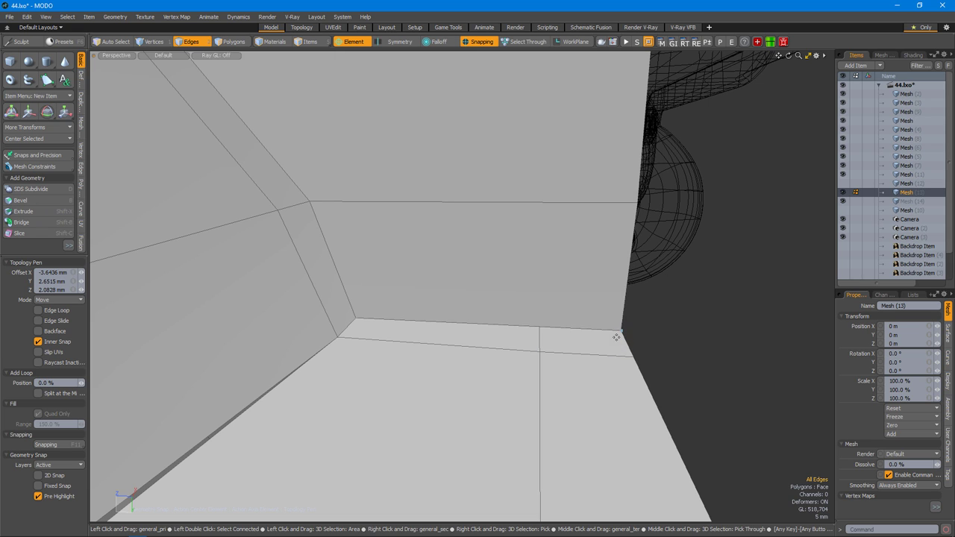
alt+drag(581, 324, 589, 346)
key(space)
Cut the end wall vertically with Loop Slice and Edge Slice, continuing the ledge's lengthwise edge upward.
key(alt+c)
drag(597, 292, 507, 384)
key(space)
key(alt+c)
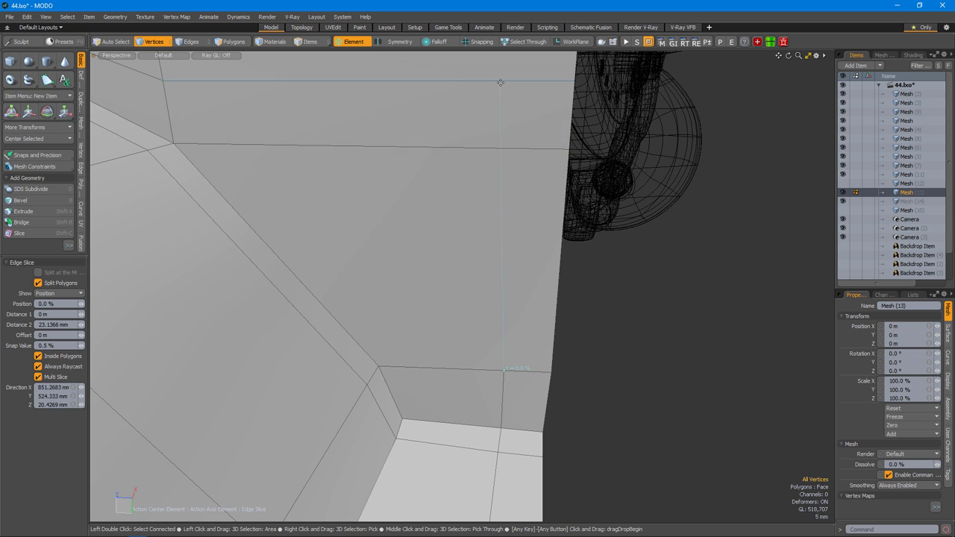
Loop Slice the narrow ledge strip farther from the corner, and carry the cut across the wide ledge face with Edge Slice.
alt+drag(503, 348, 682, 342)
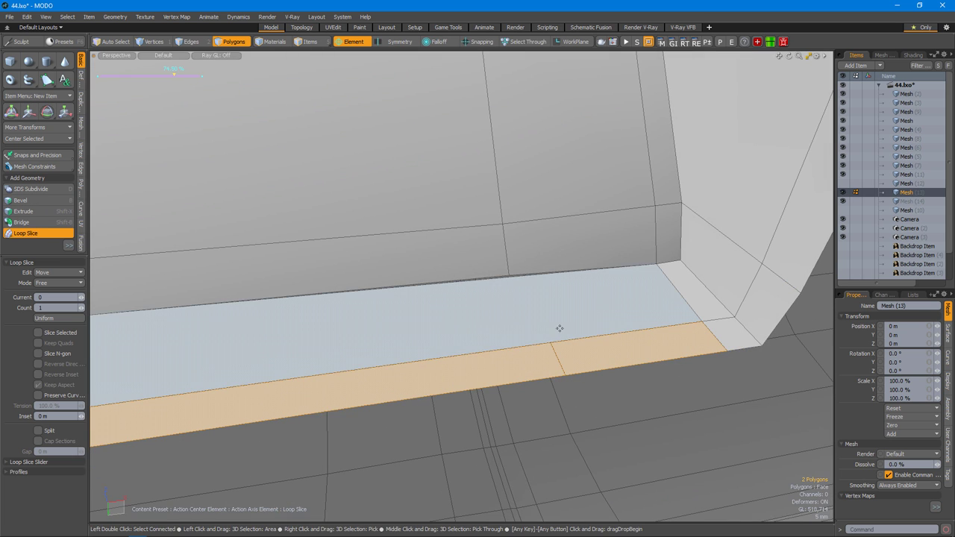
key(1)
key(c)
scroll(551, 273, up, 3)
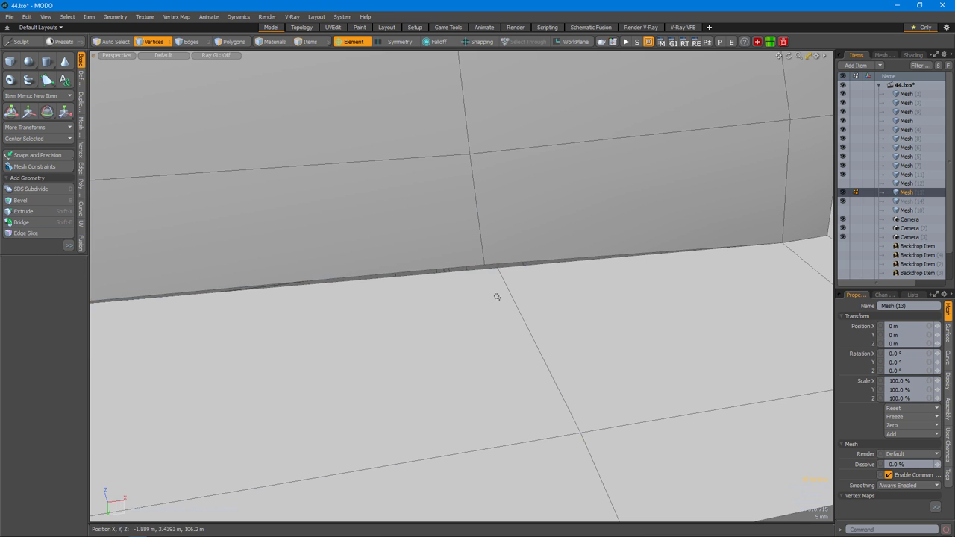
Line up the ledge's new cross edges with the nearest vertical edge of the wall above.
alt+drag(494, 296, 549, 330)
scroll(526, 326, down, 3)
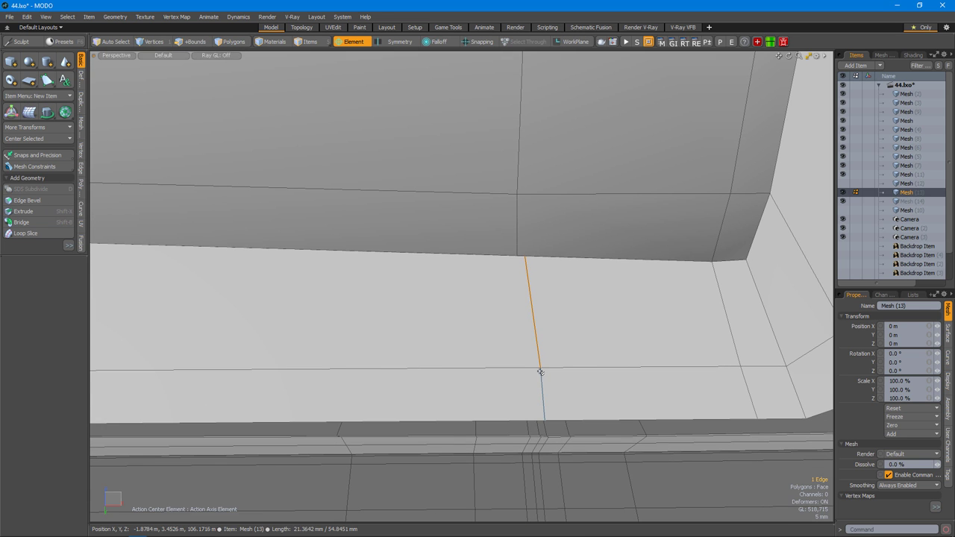
key(space)
alt+drag(573, 299, 655, 300)
Loop Slice the ledge's next long section to add cross edges near the wall's next vertical edge.
key(p)
key(3)
key(alt+c)
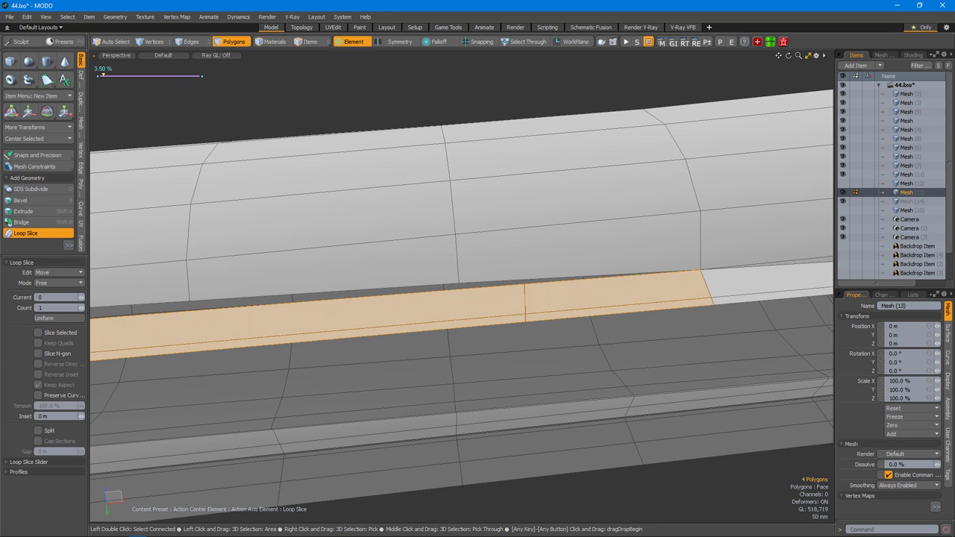
drag(470, 306, 554, 290)
Shift the new cross edges along X to line up with the wall's vertical edge, and adjust their outer end.
alt+right_drag(554, 290, 562, 315)
key(2)
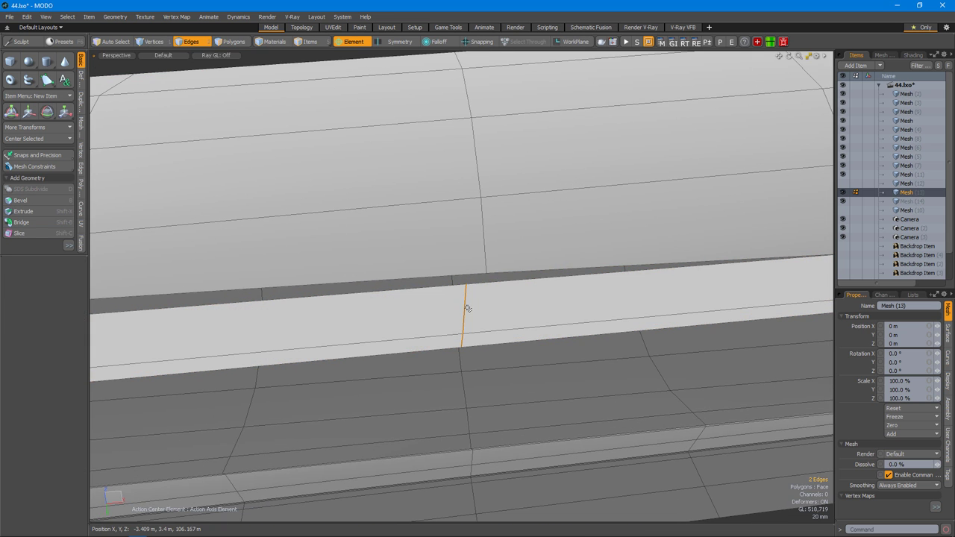
alt+drag(526, 306, 597, 298)
key(alt+s)
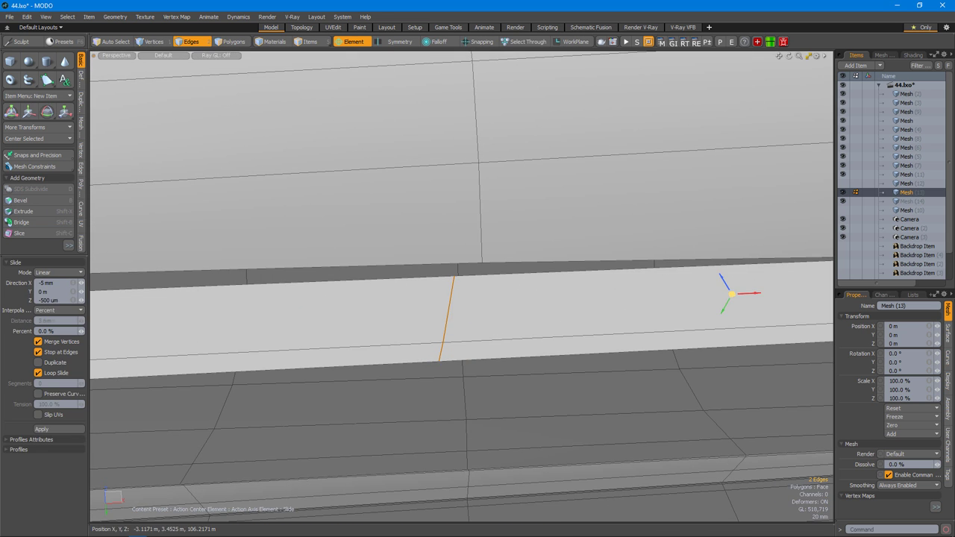
key(w)
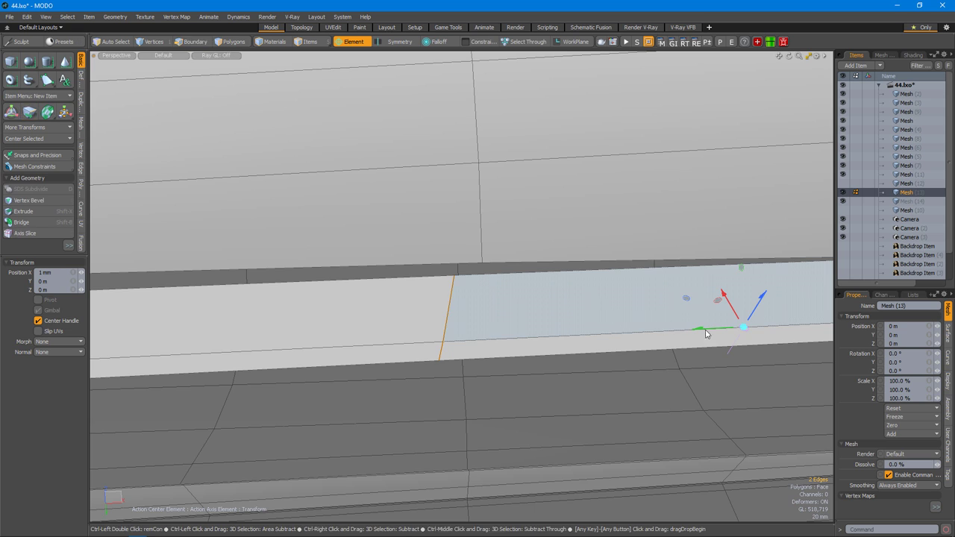
key(q)
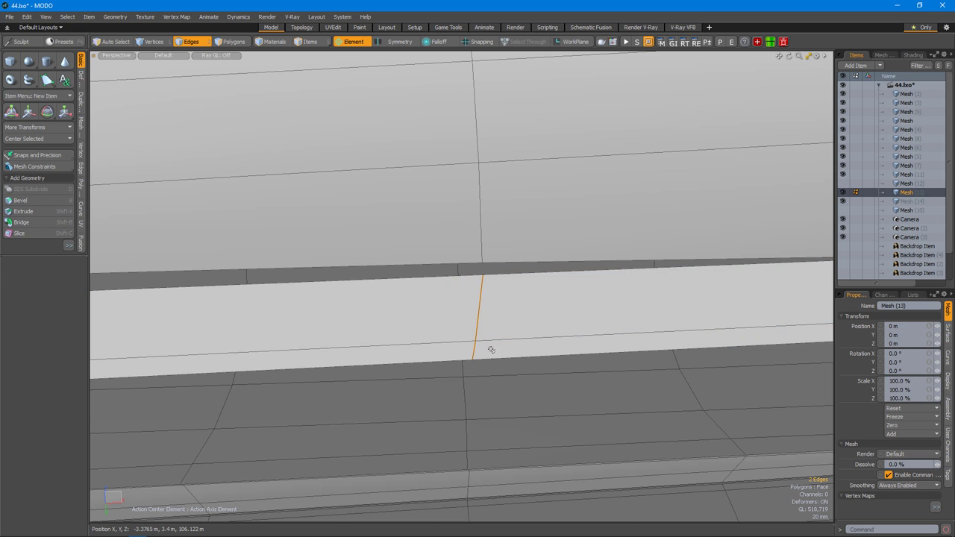
key(w)
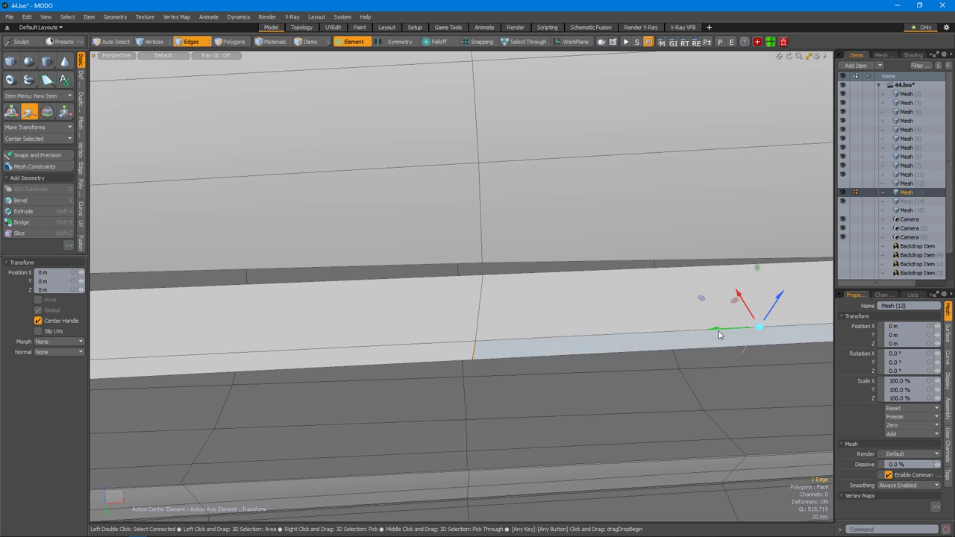
key(1)
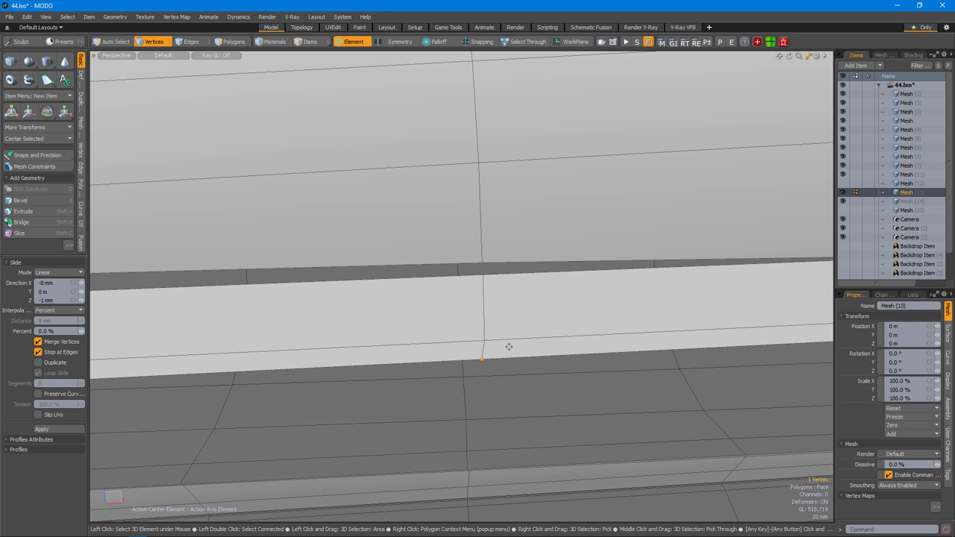
Join the wall's lower vertex to the ledge's cross-edge vertex to close the gap, and adjust the joined vertex's position.
mouse_move(524, 313)
alt+mouse_down()
mouse_move(471, 290)
mouse_move(542, 339)
mouse_move(525, 322)
alt+mouse_up()
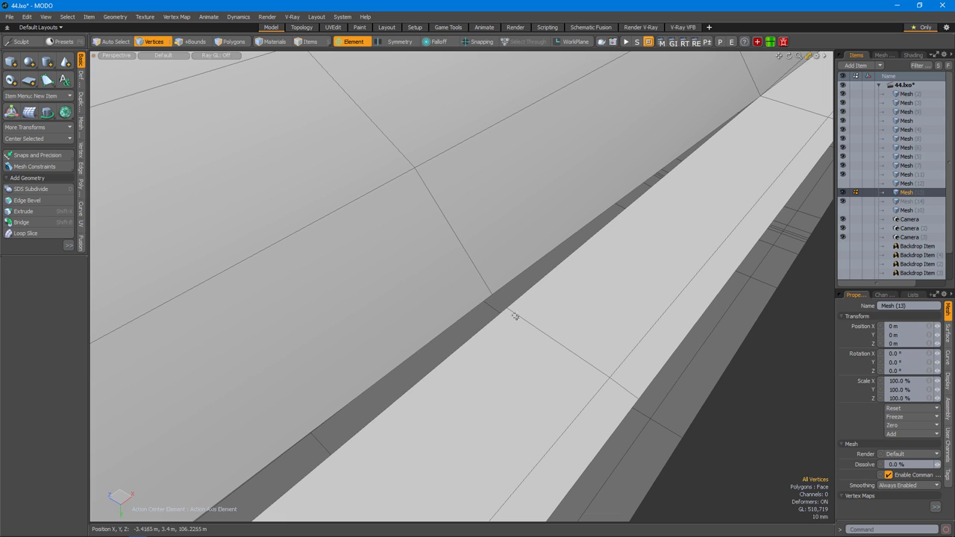
key(shift+g)
mouse_move(494, 295)
mouse_down()
mouse_move(541, 296)
mouse_move(505, 362)
mouse_move(550, 299)
mouse_move(495, 318)
mouse_move(507, 306)
mouse_up()
key(space)
click(490, 285)
key(w)
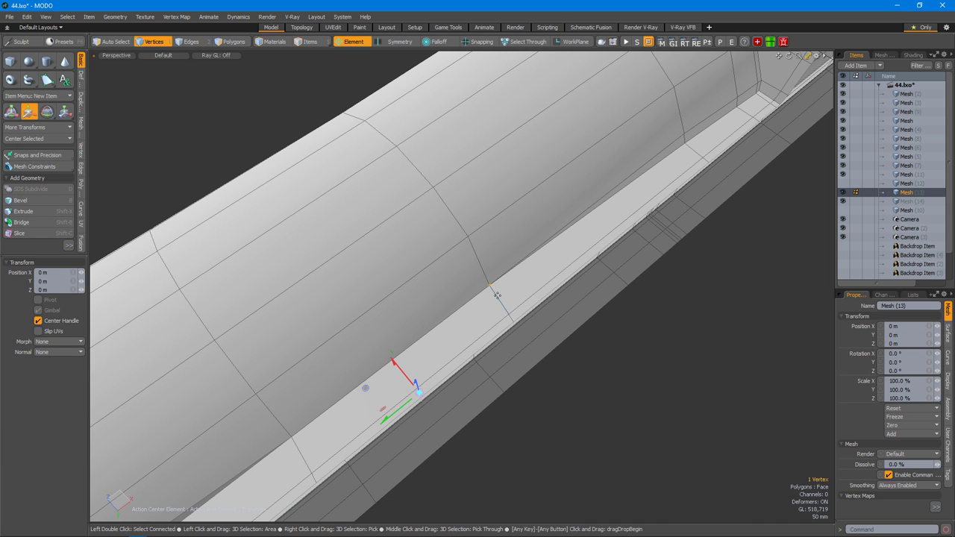
alt+drag(502, 298, 493, 254)
key(space)
Move six seam vertices near the corner about 5 mm along Y, and four of them about 2 mm along Y.
scroll(483, 200, up, 5)
key(1)
shift+click(479, 250)
key(w)
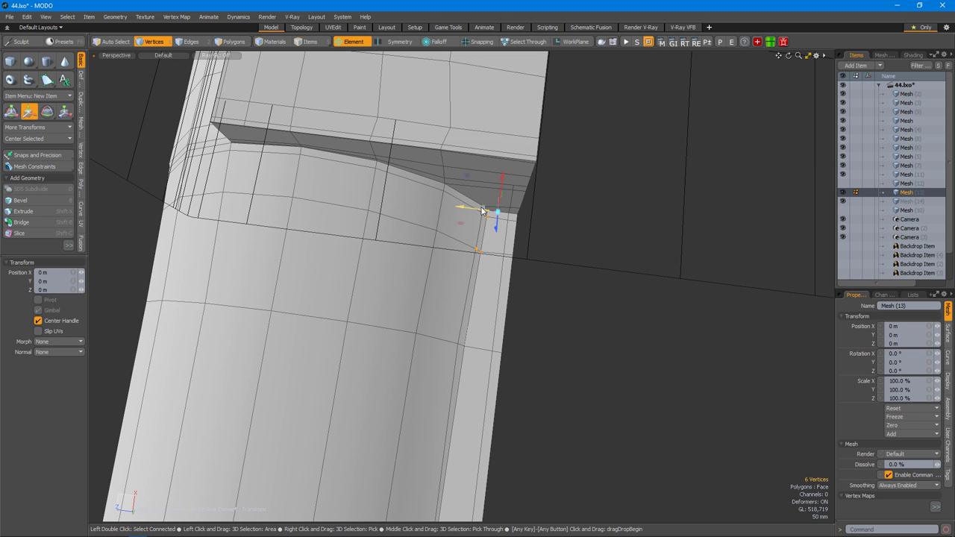
scroll(480, 211, up, 3)
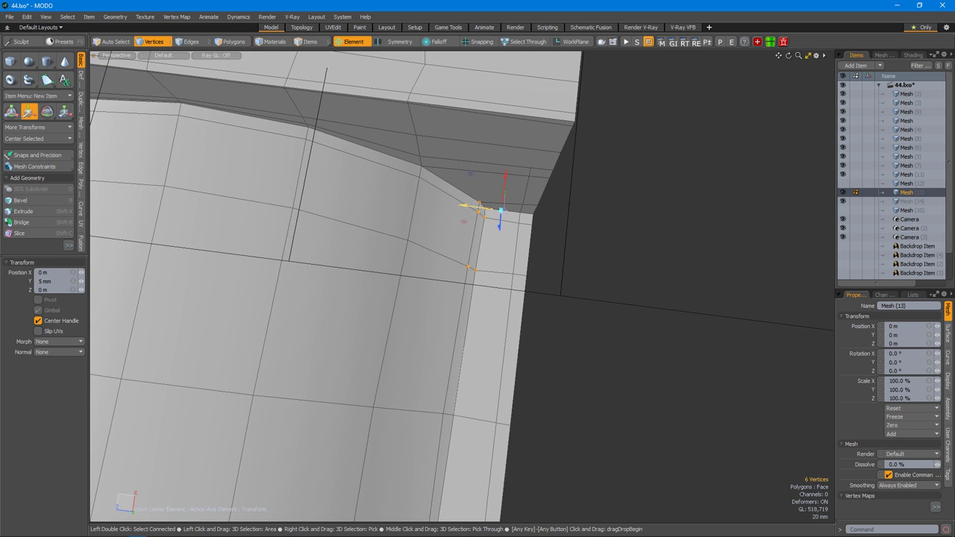
scroll(485, 214, down, 3)
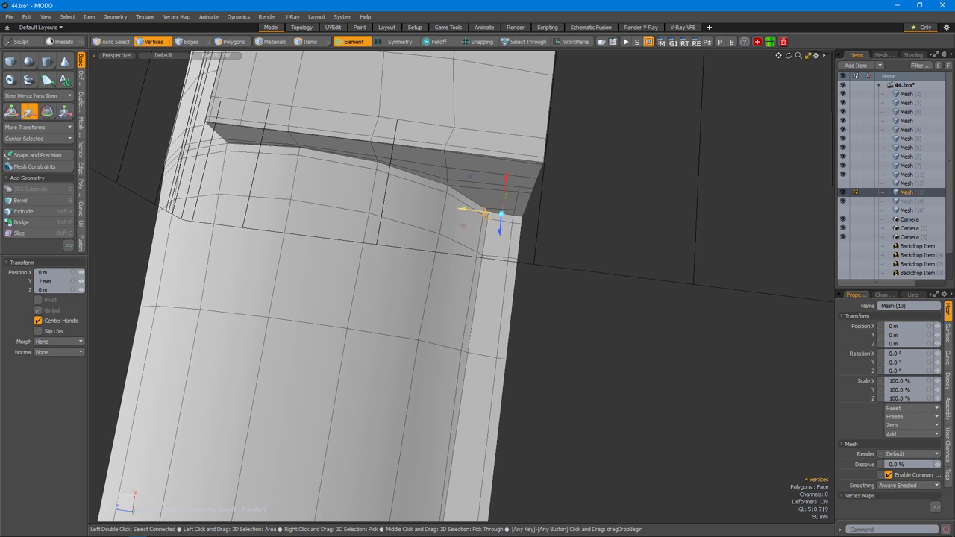
key(space)
Loop Slice the next ledge section and move the new cross edges about -24 mm in X to meet the wall's vertical edge.
alt+drag(509, 255, 442, 299)
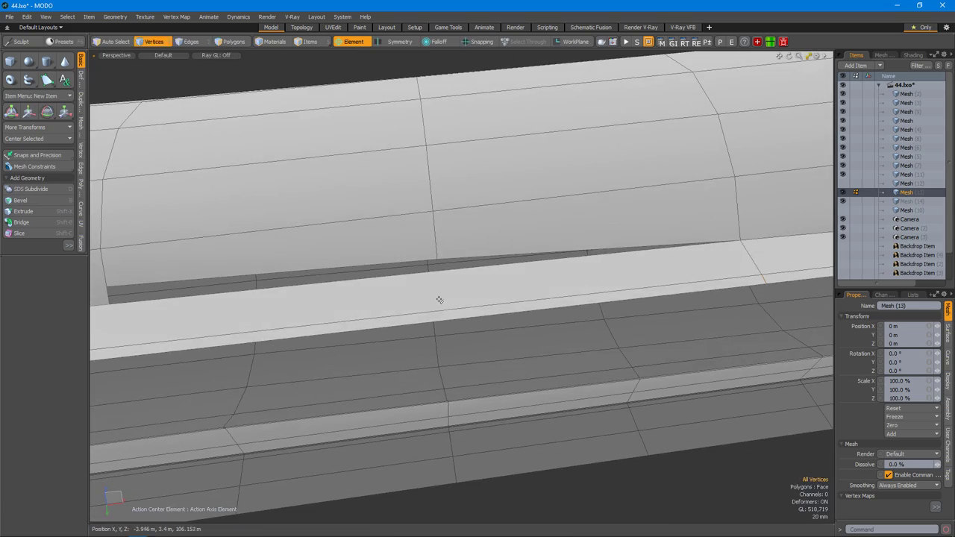
key(alt+c)
click(453, 296)
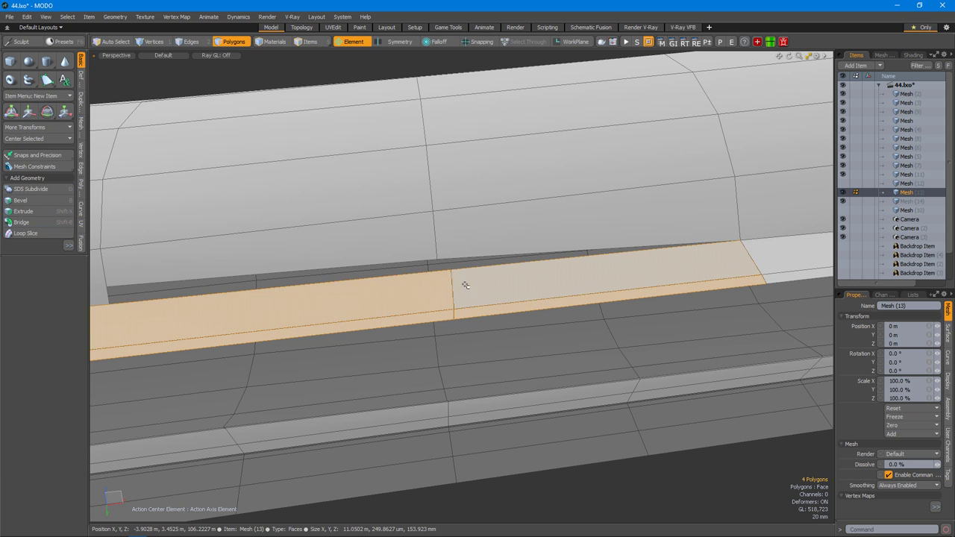
key(w)
alt+drag(438, 289, 645, 274)
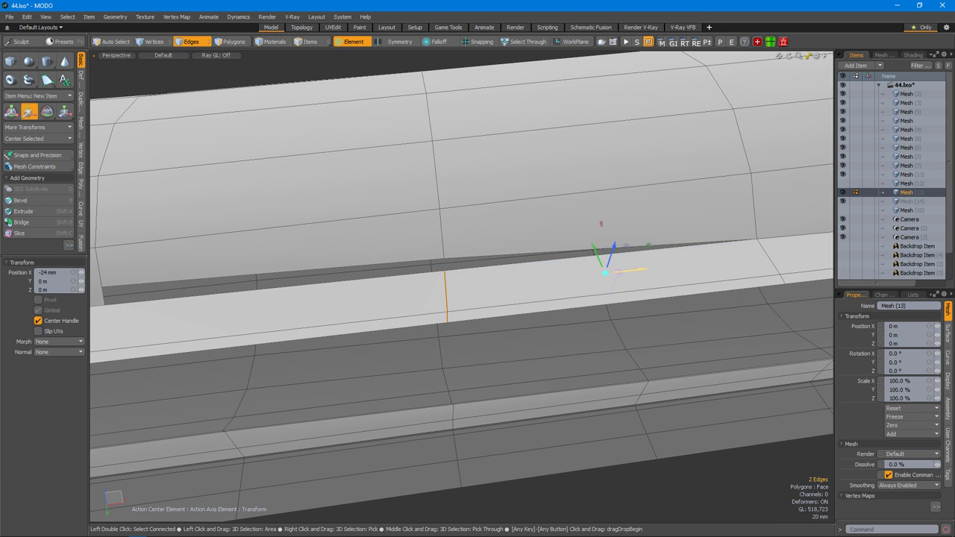
key(space)
Join the wall's lower vertex to the ledge's new cross edge and move the joined vertex about -8 mm in Y.
scroll(566, 281, up, 3)
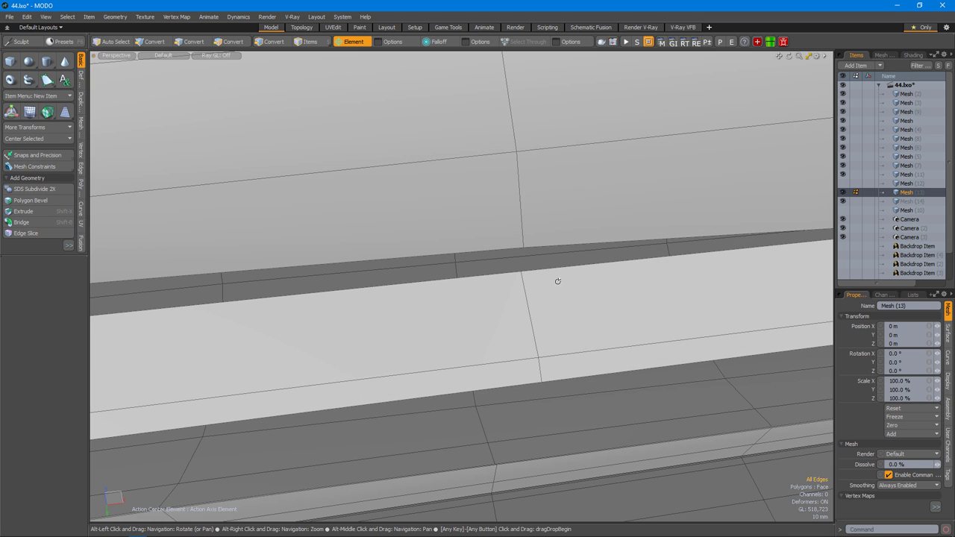
drag(541, 258, 481, 302)
key(space)
key(w)
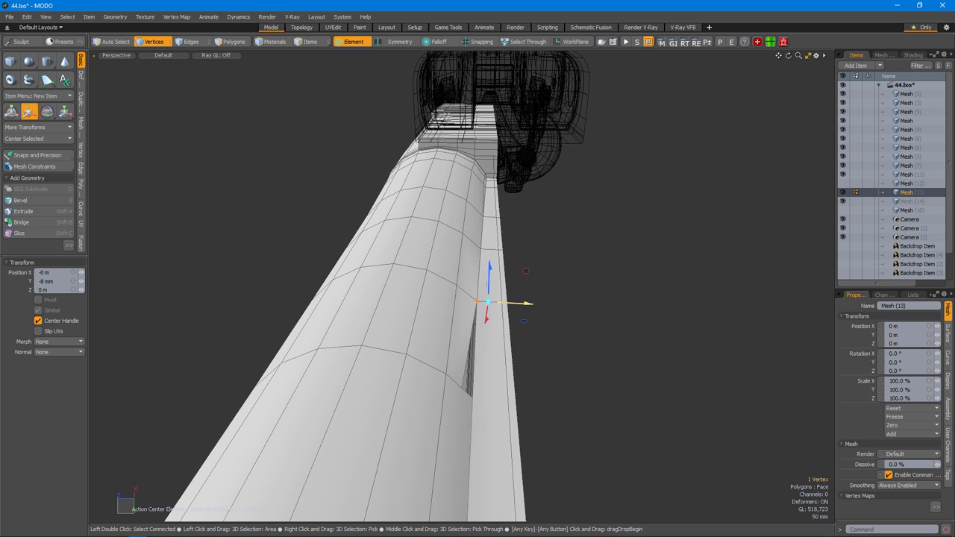
key(space)
Loop Slice the remaining long ledge section to add another pair of cross edges.
alt+drag(487, 332, 480, 371)
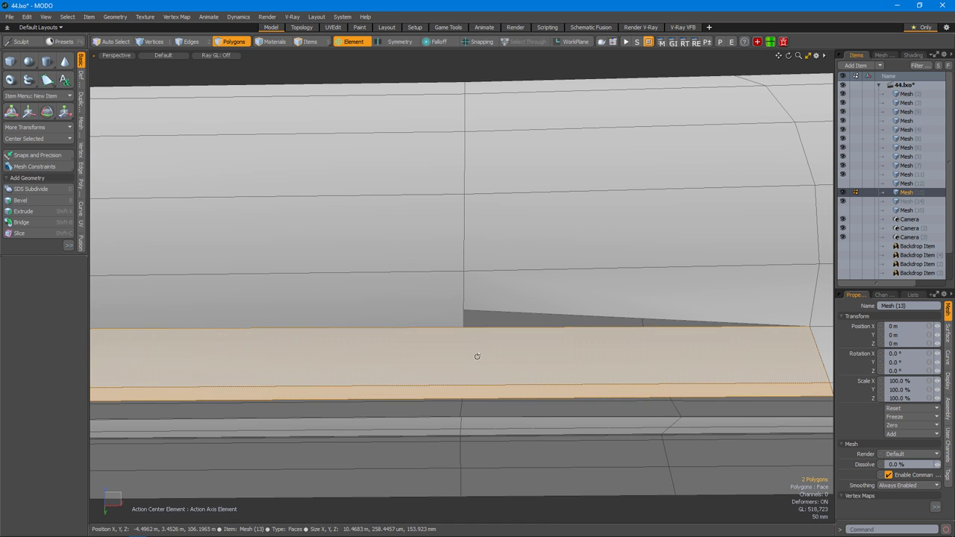
key(alt+c)
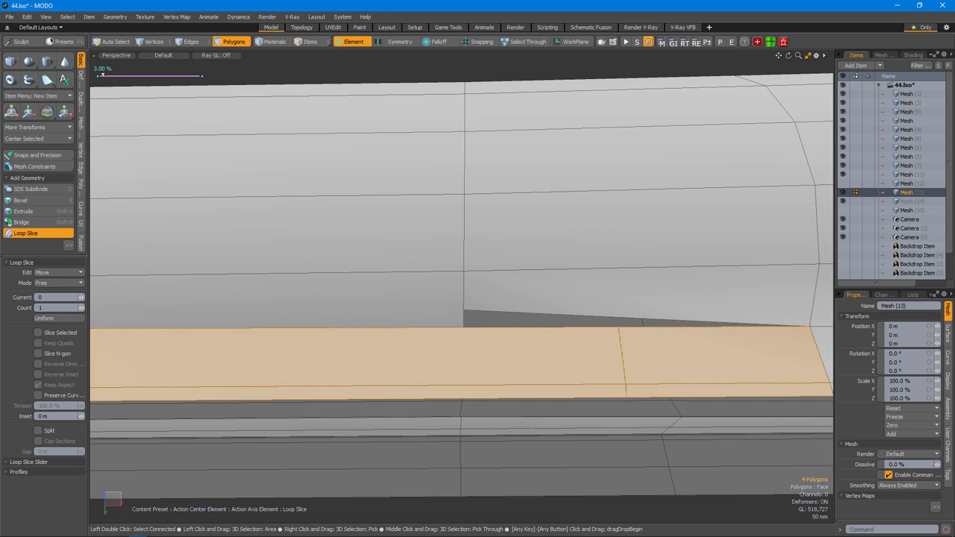
alt+drag(520, 341, 560, 348)
key(space)
Move the two new cross edges about 165.5 mm along X to line up with the wall's next vertical edge.
key(2)
click(459, 341)
alt+drag(459, 341, 459, 319)
alt+right_drag(458, 319, 480, 326)
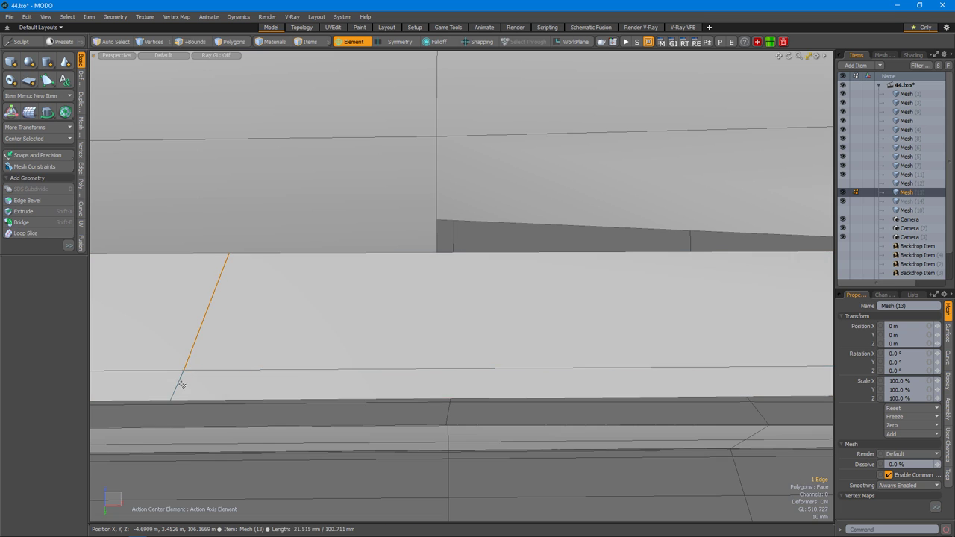
key(w)
scroll(663, 302, down, 2)
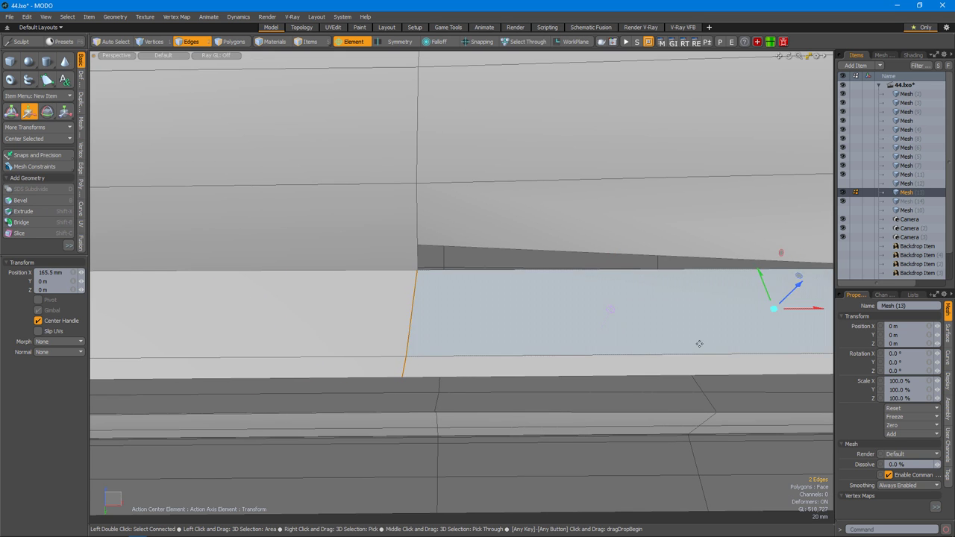
key(space)
Close the remaining gap by pulling the wall's lower vertex onto the matching ledge vertex with the Topology Pen.
alt+drag(477, 314, 454, 331)
click(452, 336)
mouse_move(460, 363)
alt+mouse_down()
mouse_move(511, 379)
mouse_move(467, 316)
mouse_move(494, 329)
mouse_move(493, 239)
mouse_move(455, 304)
mouse_move(471, 350)
alt+mouse_up()
shift+click(455, 304)
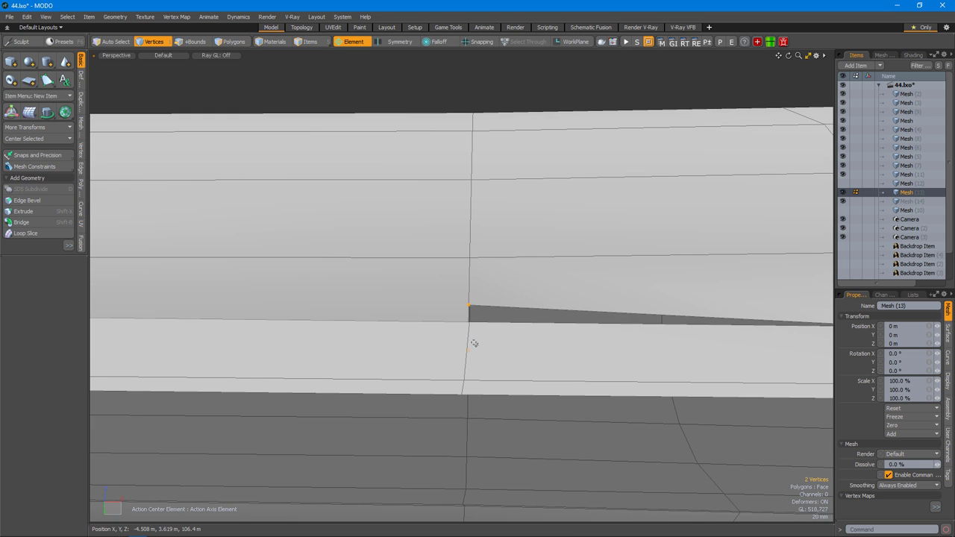
alt+drag(496, 295, 513, 306)
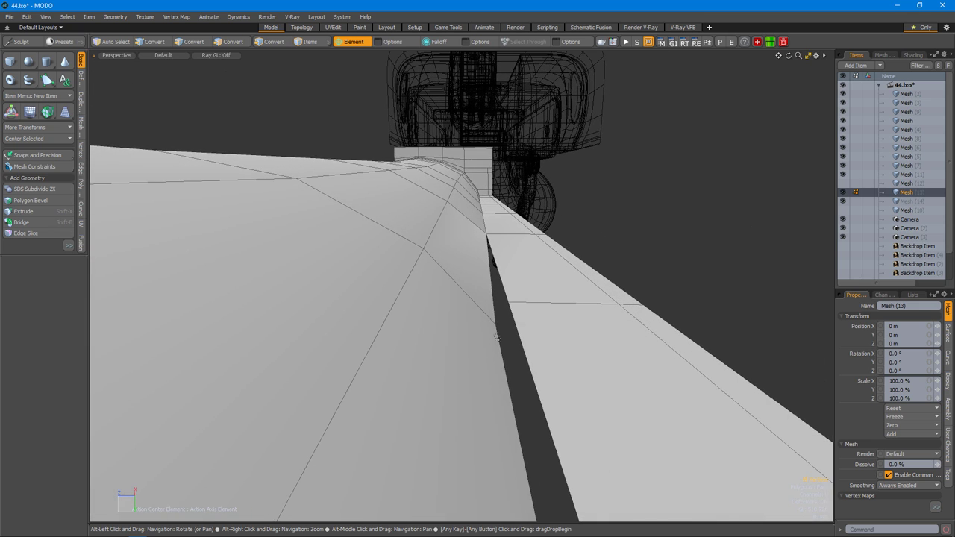
key(shift+p)
alt+drag(508, 302, 538, 348)
scroll(529, 348, down, 3)
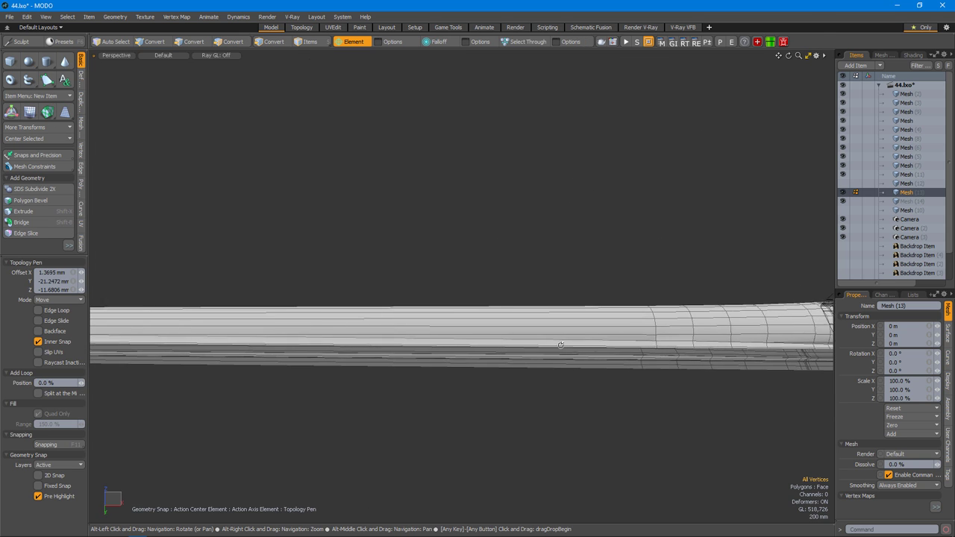
Try to Edge Slice the long, narrow wall polygon lengthwise from the cross edges near the block to the far end section.
scroll(513, 351, up, 5)
alt+drag(448, 348, 312, 304)
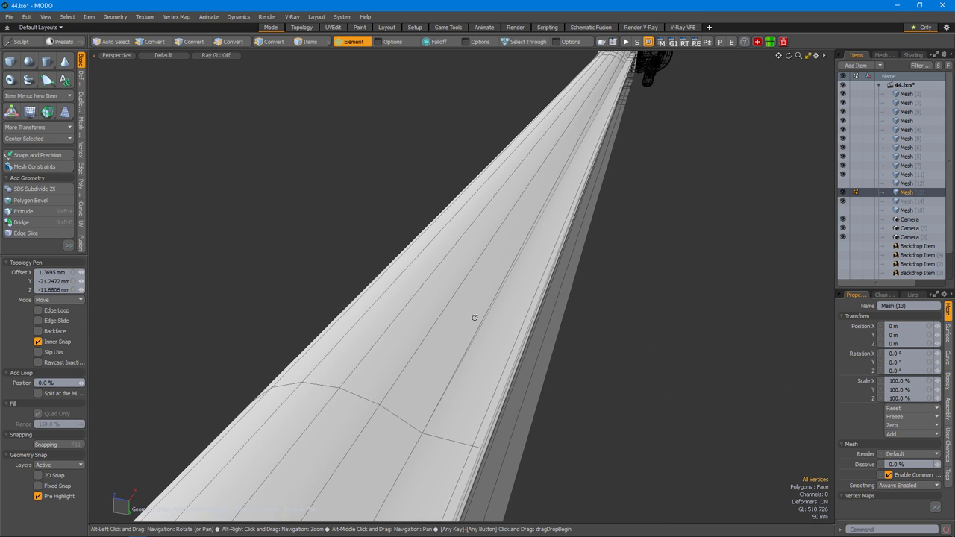
key(q)
alt+drag(486, 364, 658, 416)
scroll(682, 335, down, 6)
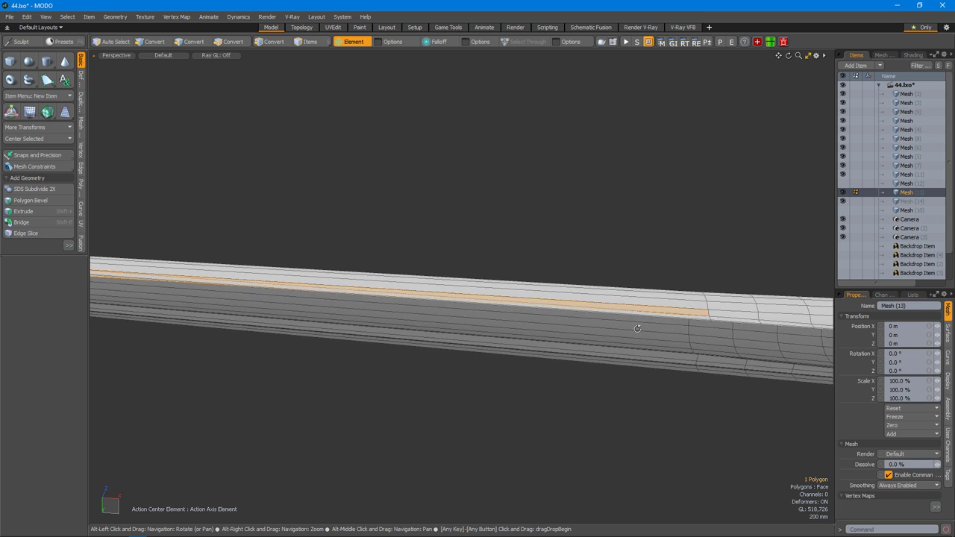
alt+drag(642, 327, 652, 367)
scroll(682, 381, up, 5)
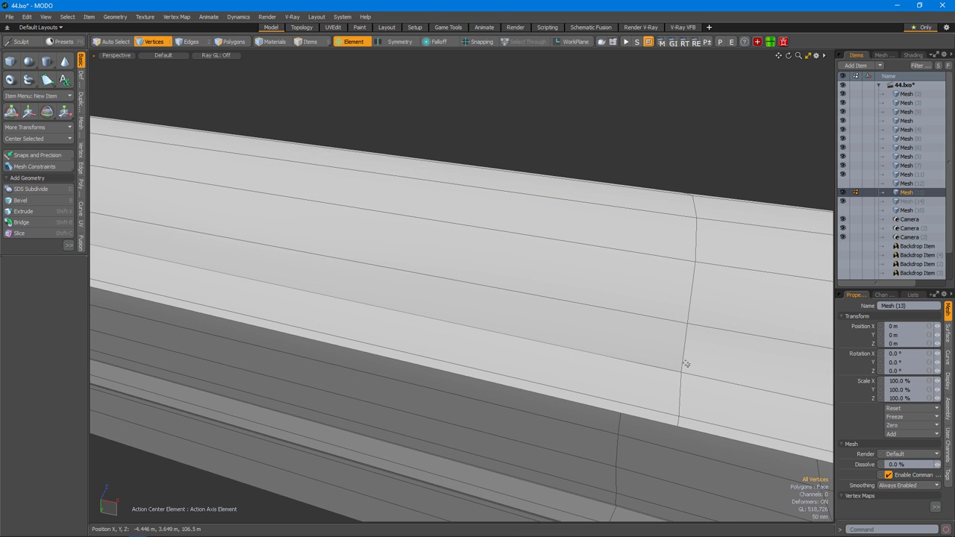
key(alt+c)
scroll(693, 373, down, 10)
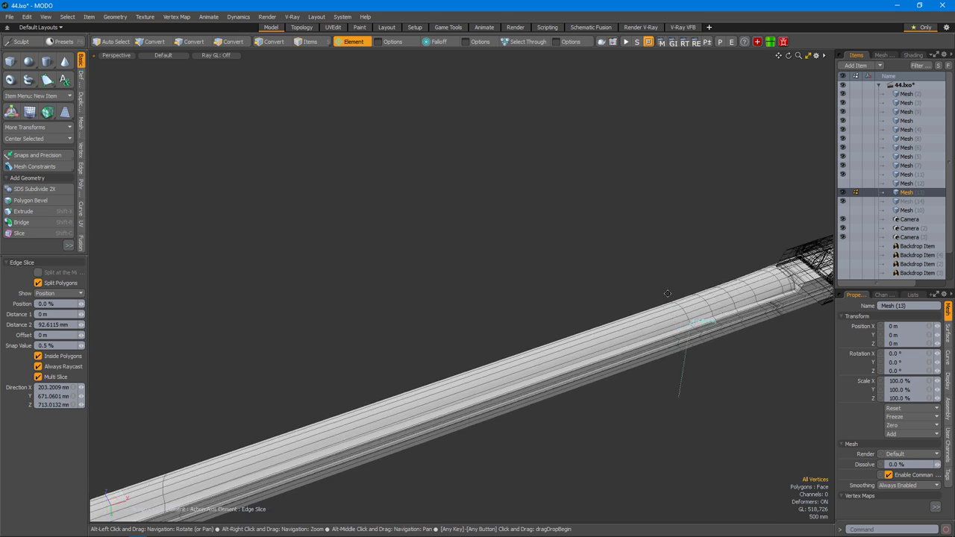
scroll(553, 350, up, 6)
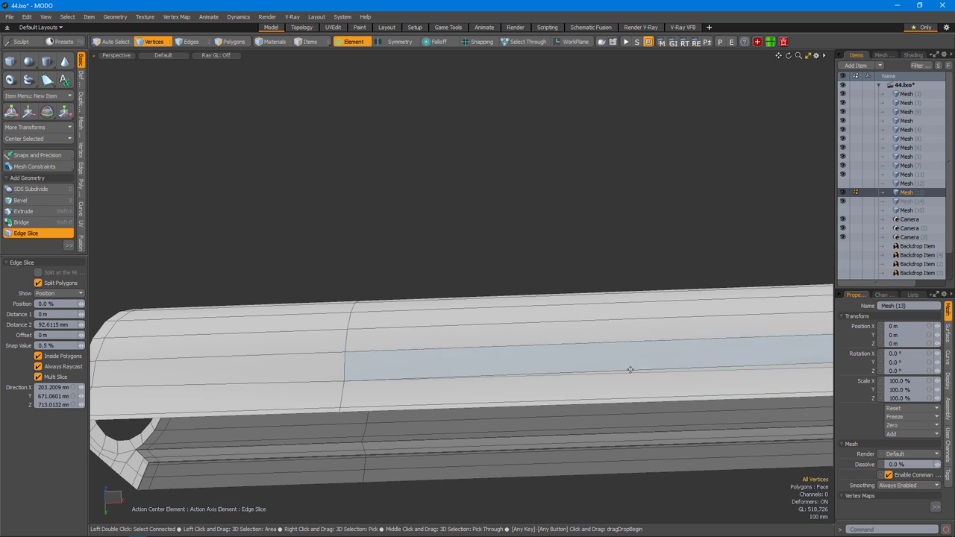
scroll(522, 351, down, 2)
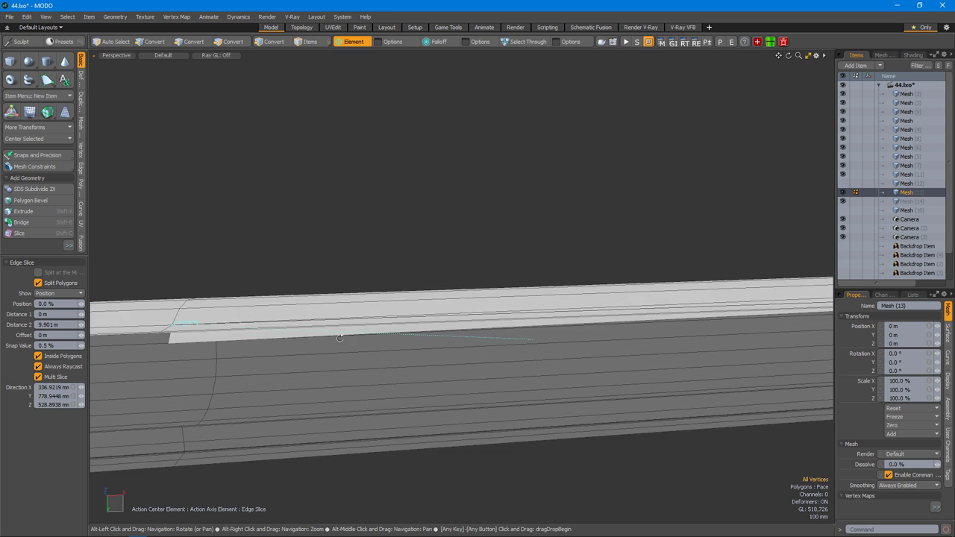
key(space)
Delete the stray long, narrow polygon lying along the seam between the rounded wall and the ledge.
scroll(384, 320, up, 1)
click(401, 320)
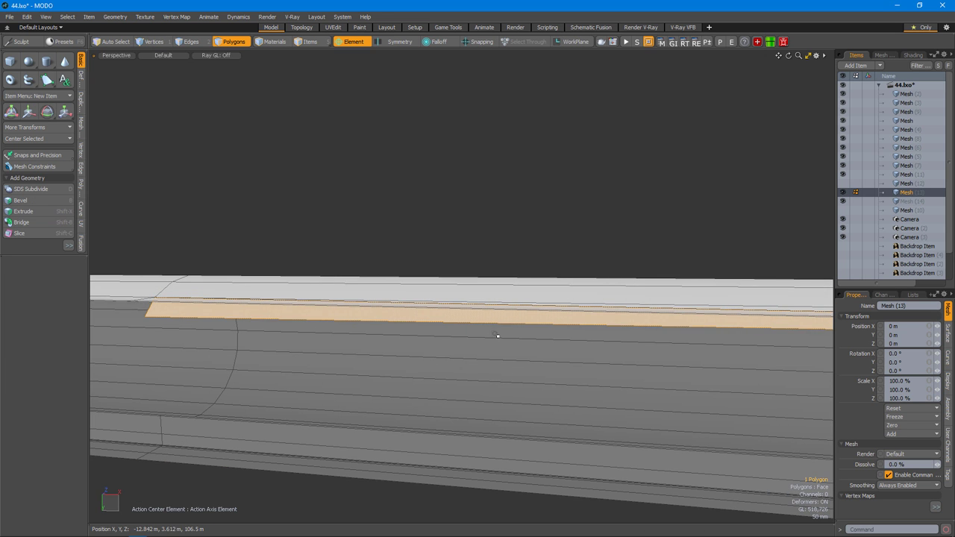
alt+drag(507, 329, 564, 321)
scroll(641, 311, up, 2)
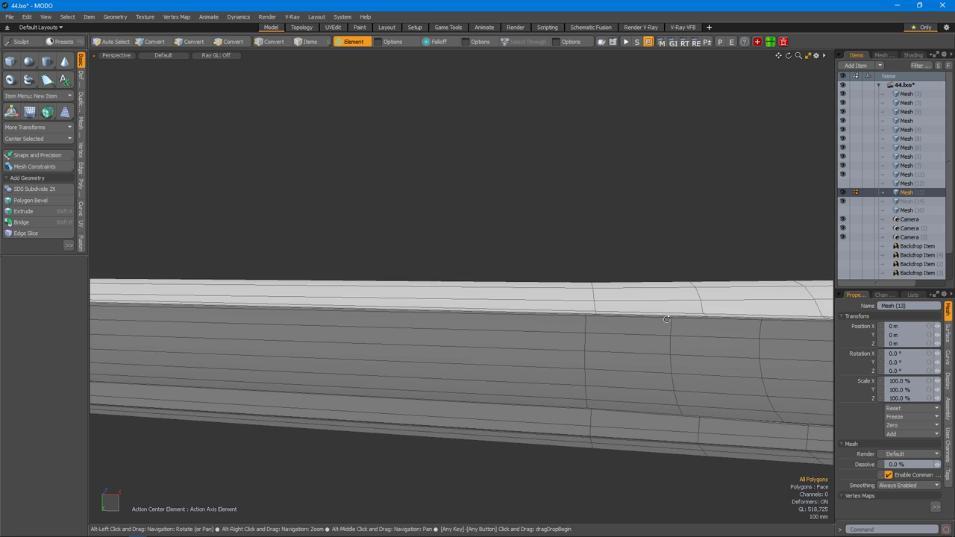
Select the vertices and the two short adjoining edges at the inner corner where the rounded wall meets the block.
alt+drag(649, 290, 644, 380)
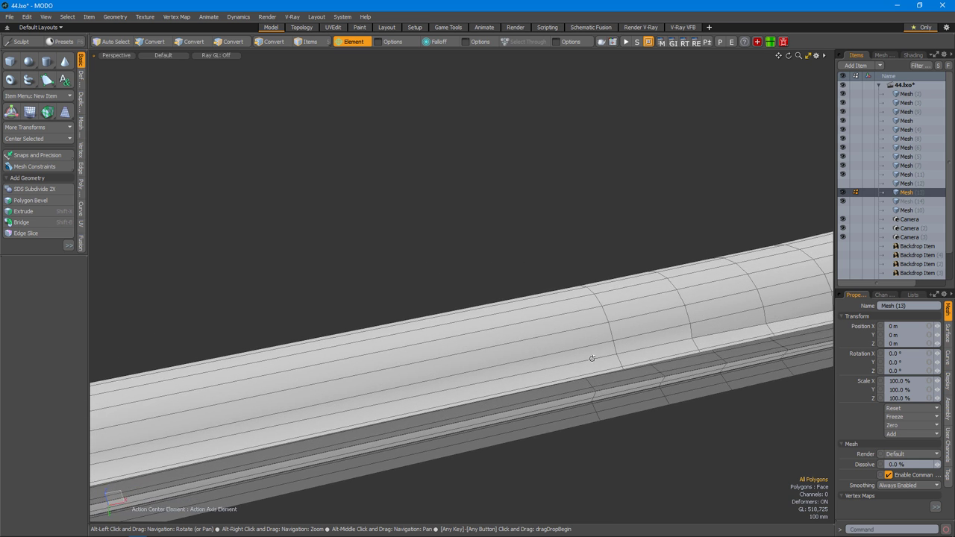
scroll(671, 350, up, 2)
alt+drag(628, 337, 648, 406)
alt+drag(678, 344, 609, 331)
key(1)
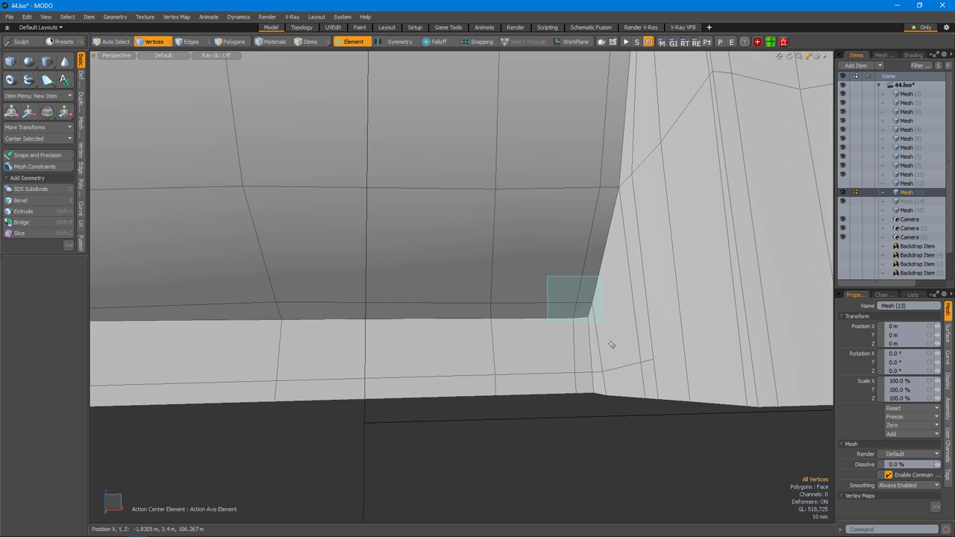
alt+drag(503, 314, 580, 274)
alt+drag(544, 233, 475, 243)
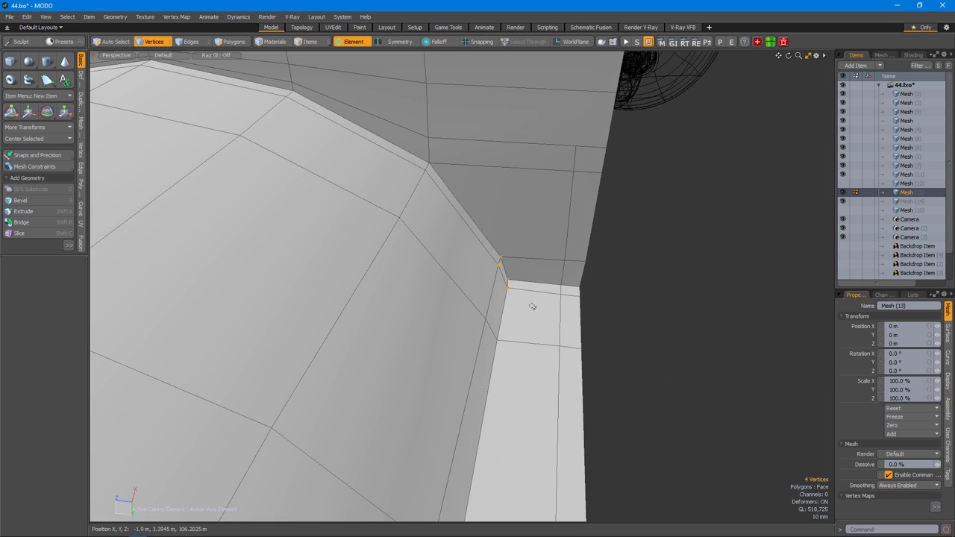
alt+drag(517, 300, 509, 327)
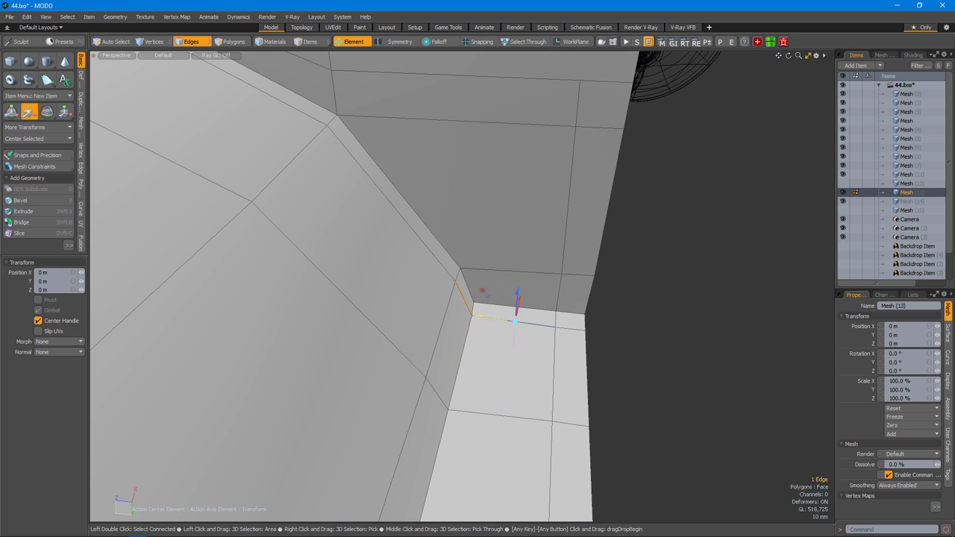
mouse_move(495, 328)
alt+mouse_down()
mouse_move(594, 330)
mouse_move(527, 315)
mouse_move(524, 238)
mouse_move(545, 301)
mouse_move(518, 335)
mouse_move(504, 328)
alt+mouse_up()
key(w)
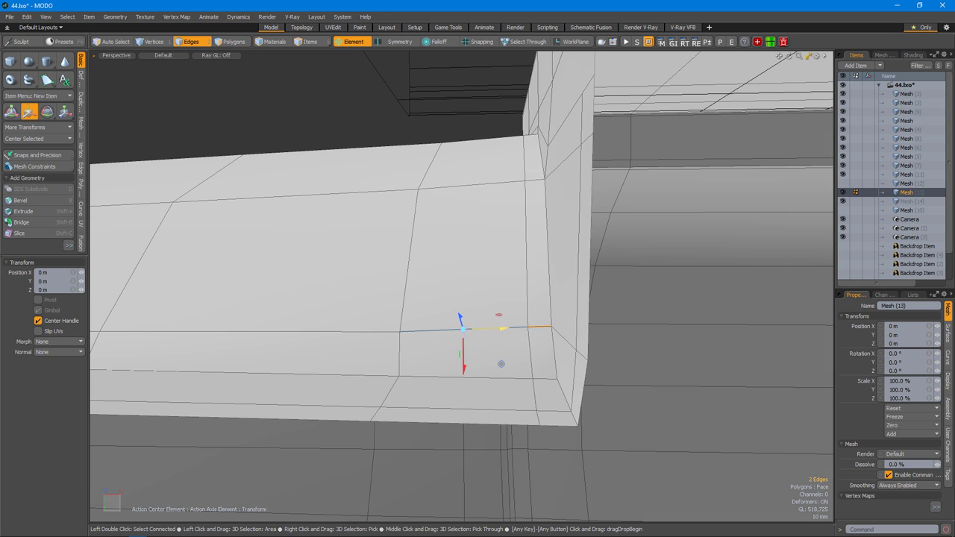
Slide the vertex beside the inner corner about 27.5 mm in X and 1.5 mm in Z.
key(ctrl+shift+s)
click(400, 331)
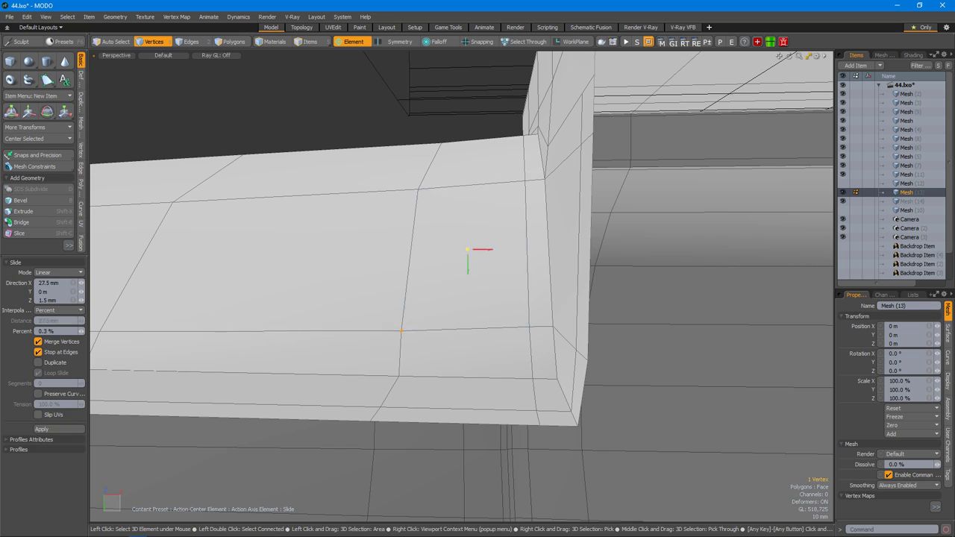
key(q)
Edge Slice the wall's lowest strip lengthwise, extending the support edge from the block side towards the open end.
alt+drag(461, 309, 668, 250)
key(2)
scroll(648, 241, up, 3)
key(c)
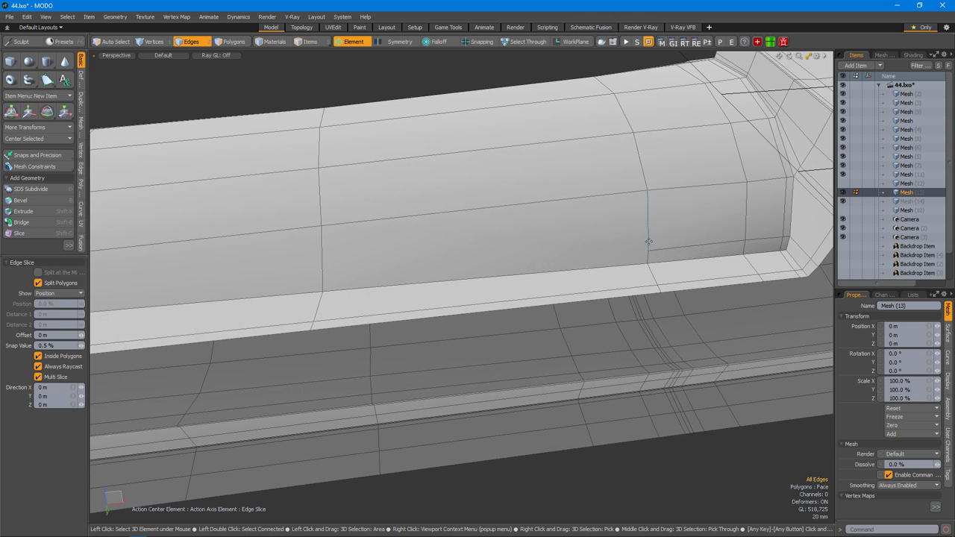
alt+drag(653, 287, 596, 307)
key(space)
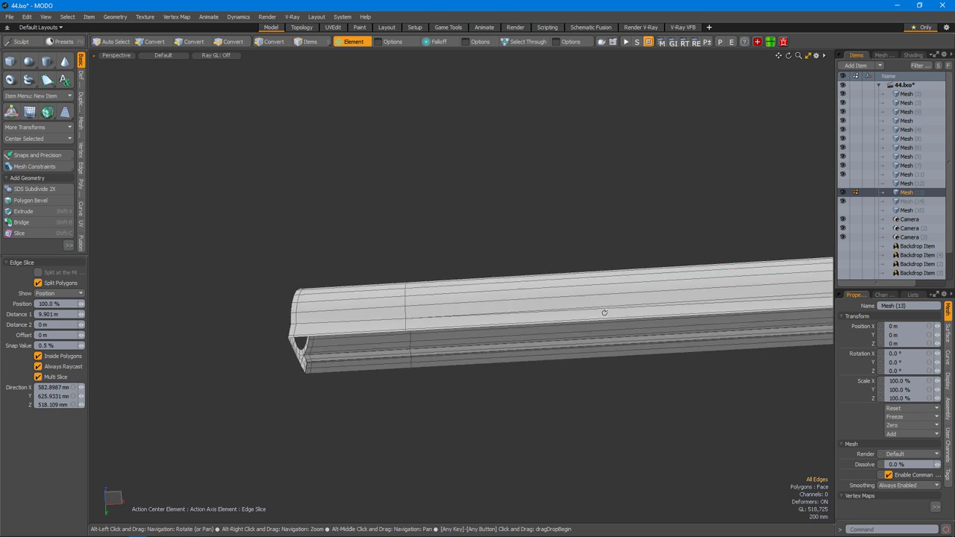
Continue the Edge Slice through the wall's end section up to the cross edge beside the open rim.
key(shift+a)
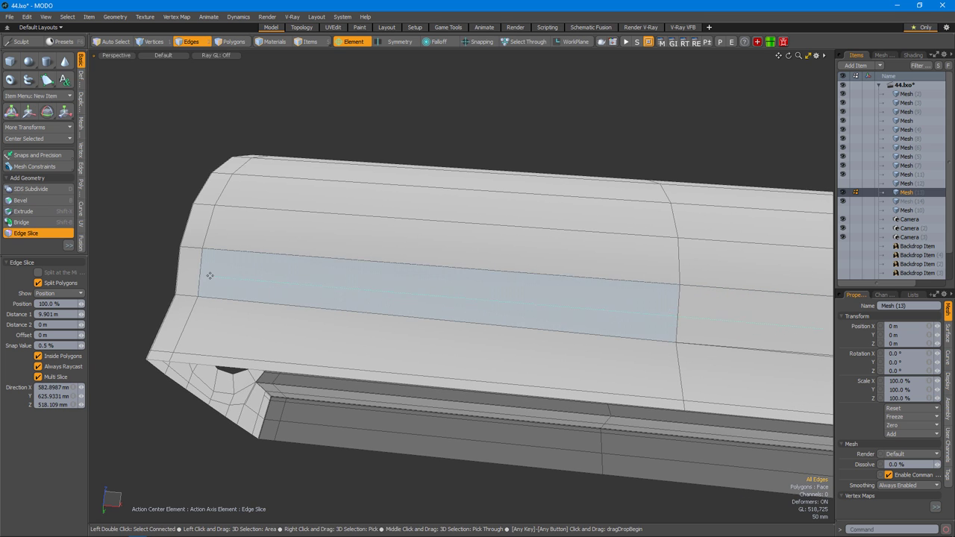
alt+drag(517, 290, 536, 346)
key(space)
scroll(536, 345, up, 3)
key(alt+c)
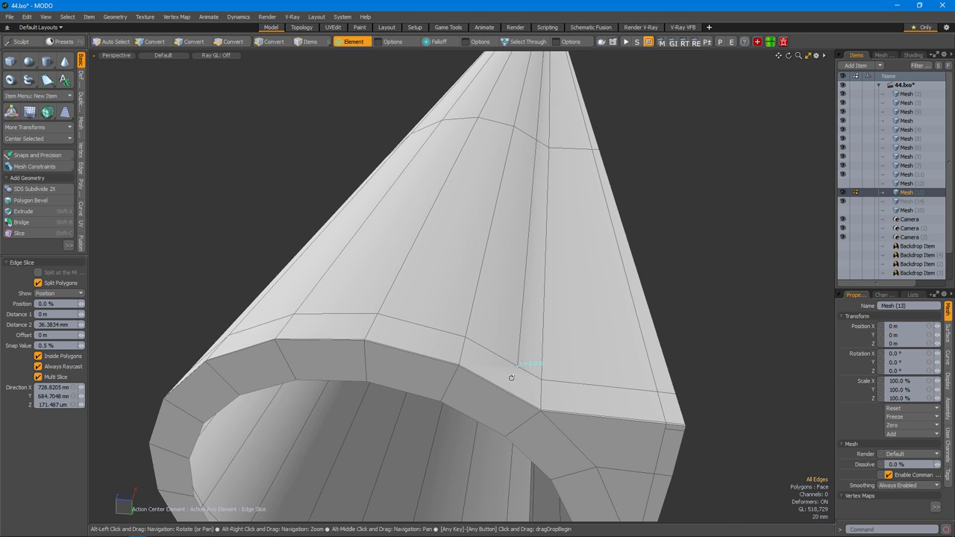
scroll(549, 410, up, 4)
alt+drag(548, 410, 452, 320)
key(space)
Check the mesh with subdivision and slide the new vertex near the open end -1 mm in X and 3 mm in Z.
alt+drag(539, 348, 471, 374)
key(Tab)
key(Tab)
key(shift+s)
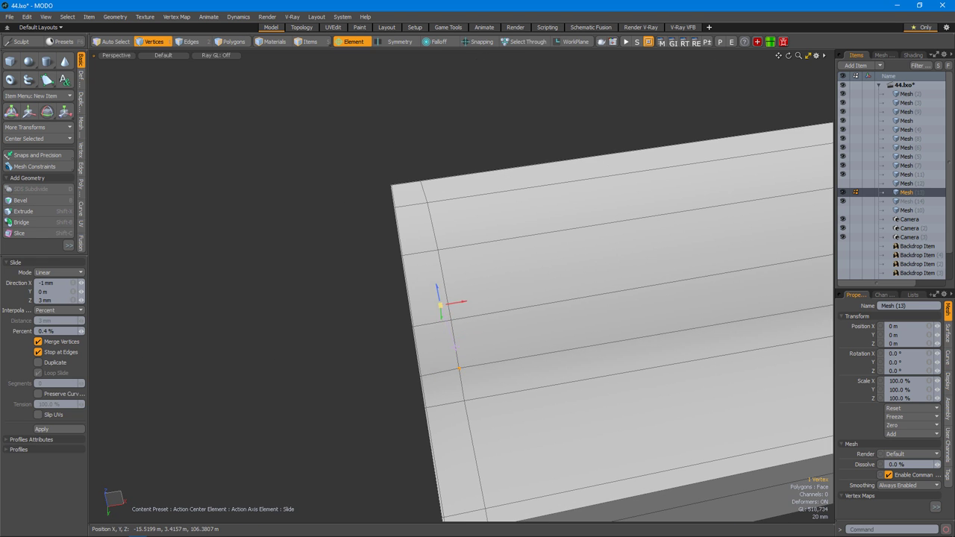
key(space)
Loop Slice the wall's lowest strip of polygons lengthwise with one cut at 7%.
alt+right_drag(478, 328, 227, 395)
alt+right_drag(582, 328, 667, 340)
alt+drag(667, 339, 473, 317)
key(3)
click(415, 305)
key(alt+c)
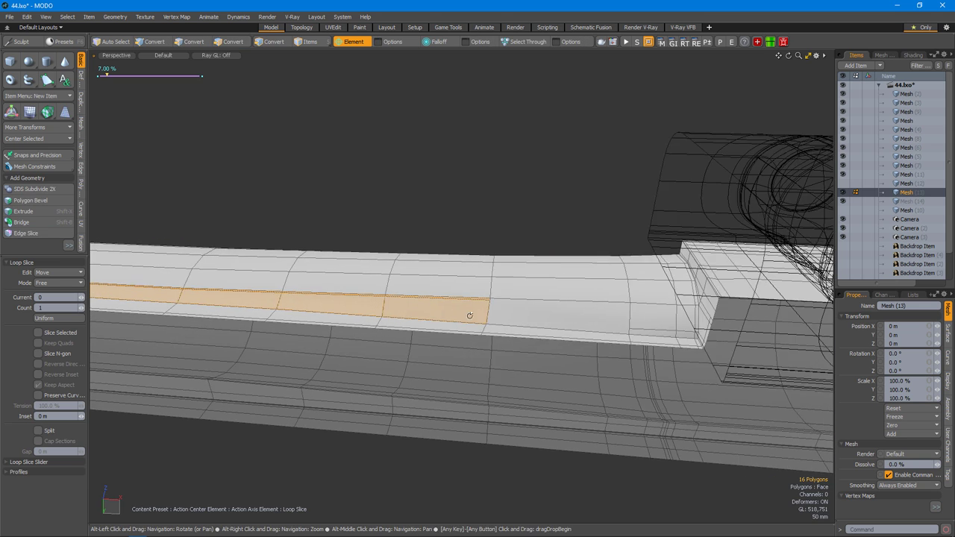
alt+right_drag(473, 314, 522, 314)
key(space)
Edge Slice the small polygons at the open end to carry the support edge to the rim's corner.
alt+drag(614, 262, 494, 323)
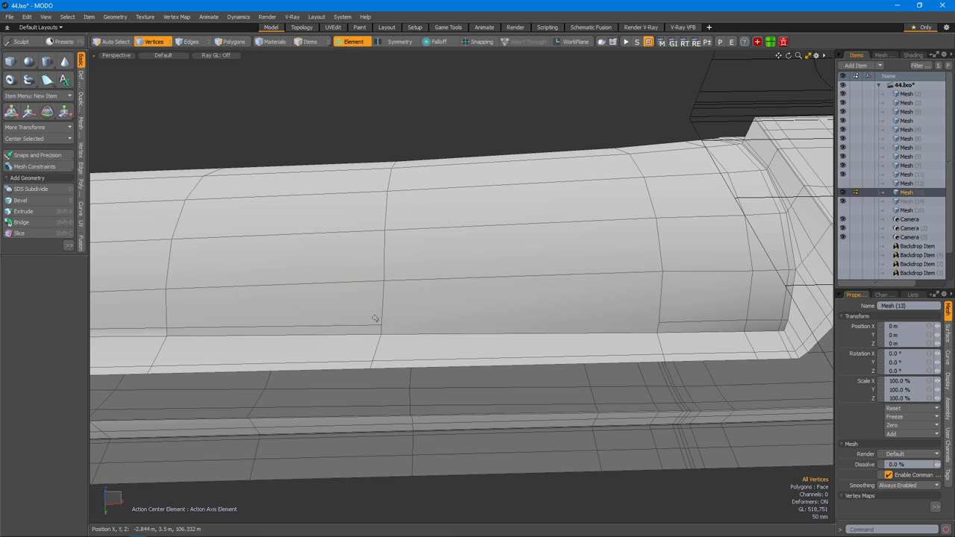
alt+drag(661, 321, 585, 341)
scroll(504, 351, up, 10)
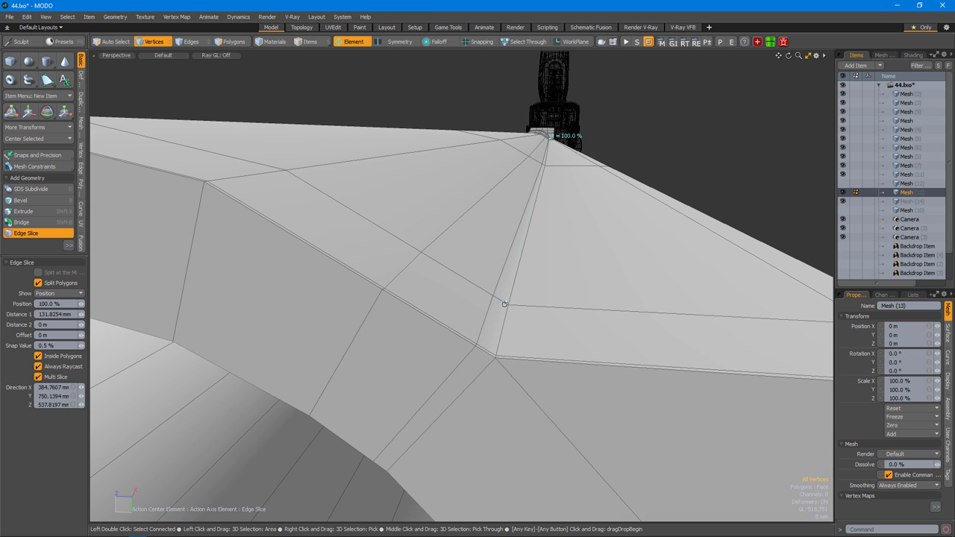
alt+drag(536, 260, 474, 333)
key(space)
Examine the subdivided mesh's edge flow along the wall and block in top and perspective views.
alt+right_drag(474, 333, 437, 288)
alt+drag(437, 288, 580, 337)
key(ctrl+space)
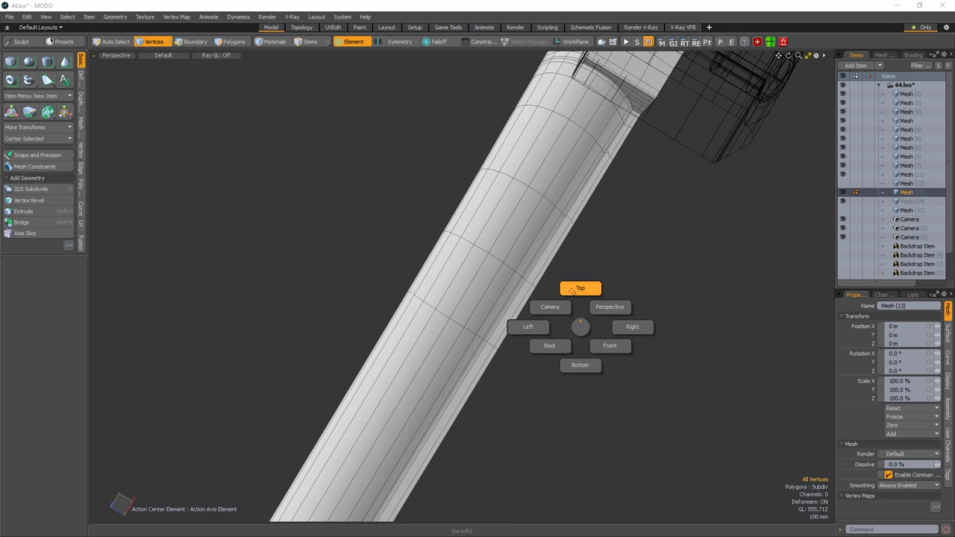
click(579, 286)
key(1)
key(ctrl+space)
click(627, 378)
key(ctrl+space)
click(636, 322)
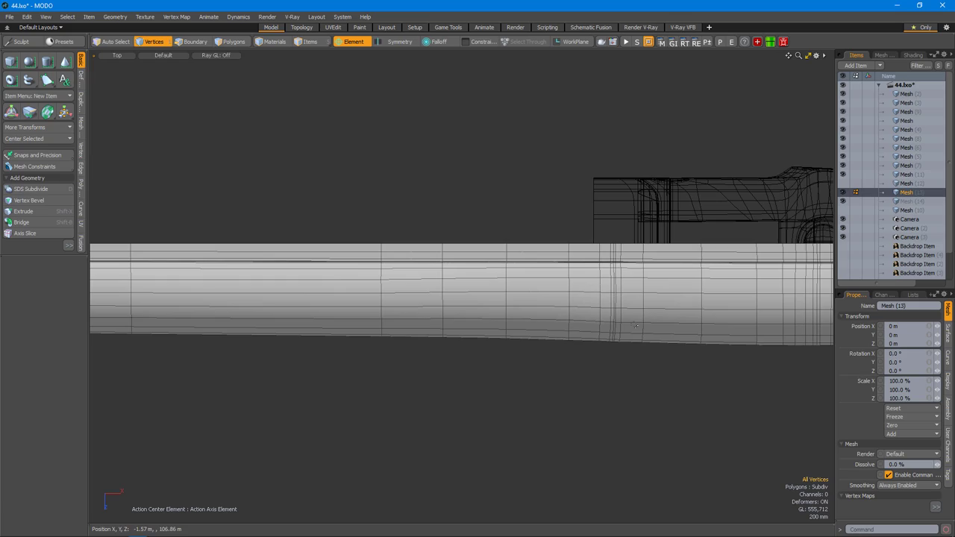
scroll(624, 298, up, 5)
key(ctrl+space)
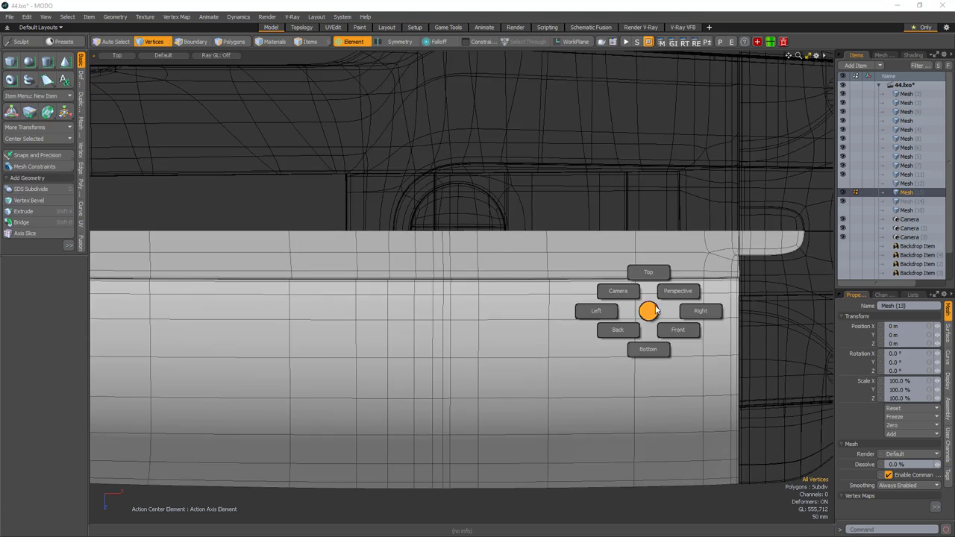
alt+drag(652, 307, 522, 303)
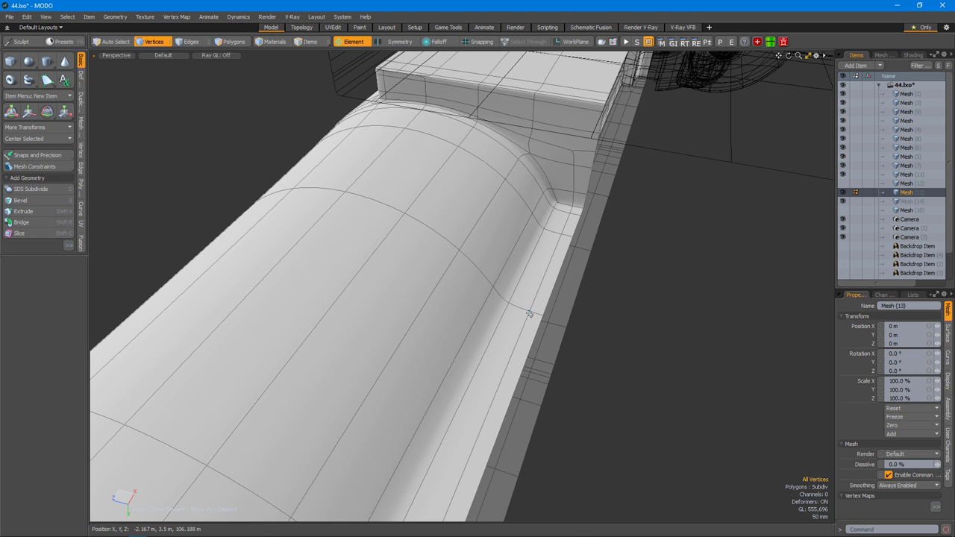
Hide the other mesh items, from Mesh (2) down to Mesh (11), keeping Mesh (13) visible.
alt+drag(568, 156, 526, 306)
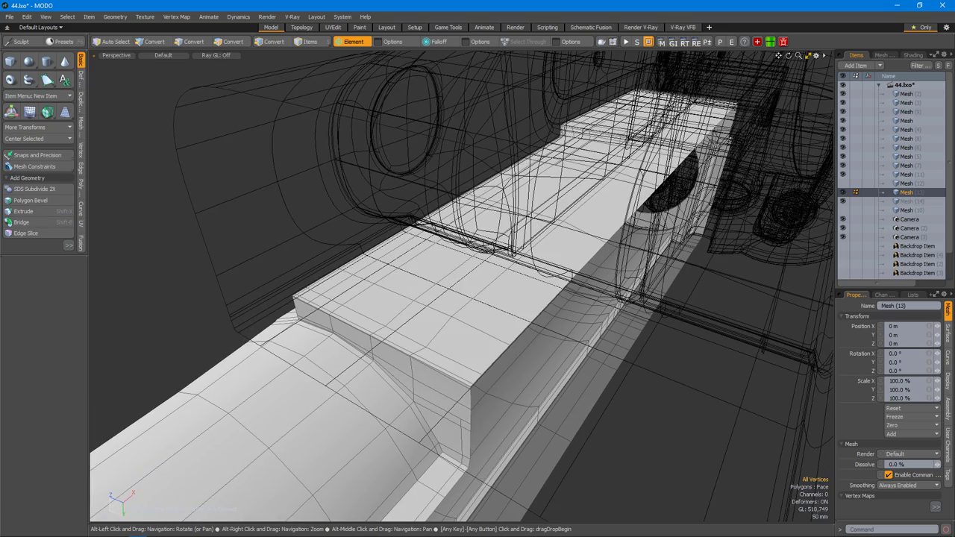
click(843, 124)
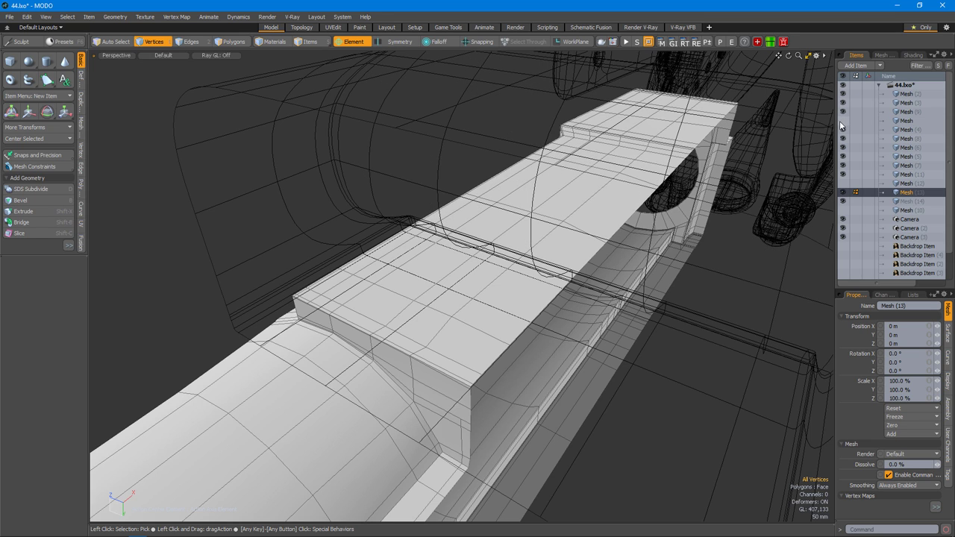
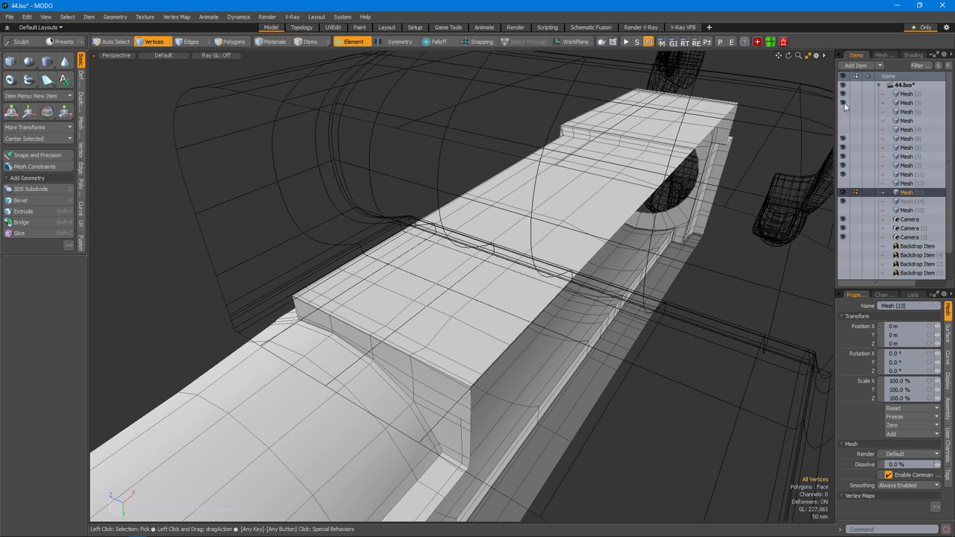
click(844, 103)
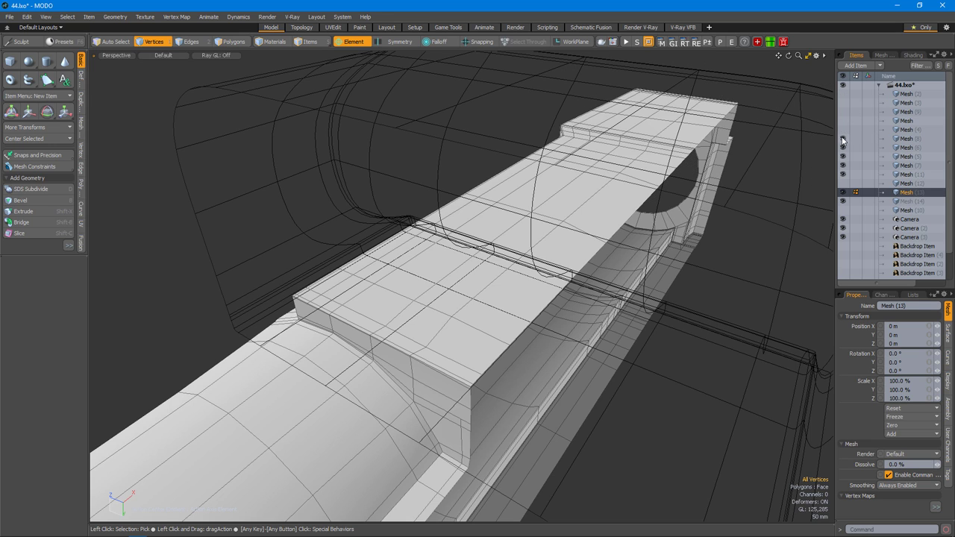
click(844, 175)
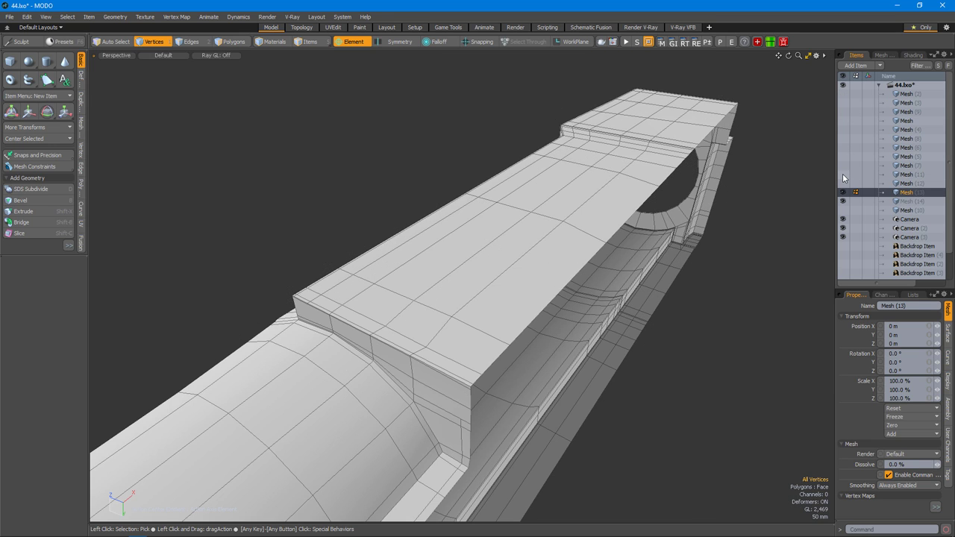
Select the long edge chain across the flat face opposite the rounded wall and straighten it by scaling to 0% in X.
alt+drag(505, 341, 590, 303)
alt+drag(532, 309, 639, 330)
alt+right_drag(640, 331, 458, 366)
alt+drag(458, 366, 373, 343)
shift+click(519, 307)
alt+drag(428, 341, 386, 297)
alt+drag(567, 320, 482, 320)
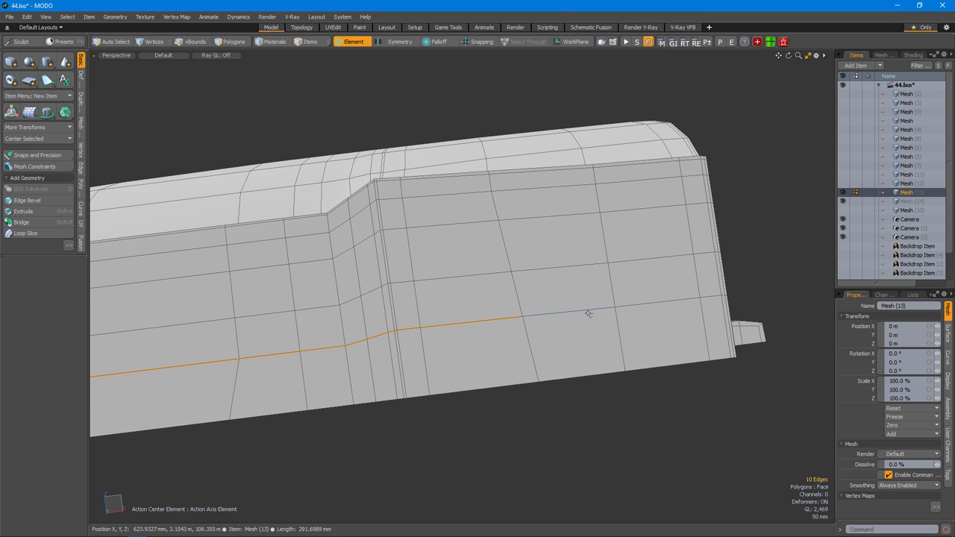
shift+click(672, 302)
alt+drag(672, 302, 457, 255)
alt+drag(452, 341, 472, 260)
alt+drag(467, 334, 495, 346)
scroll(495, 346, up, 5)
alt+drag(584, 331, 82, 301)
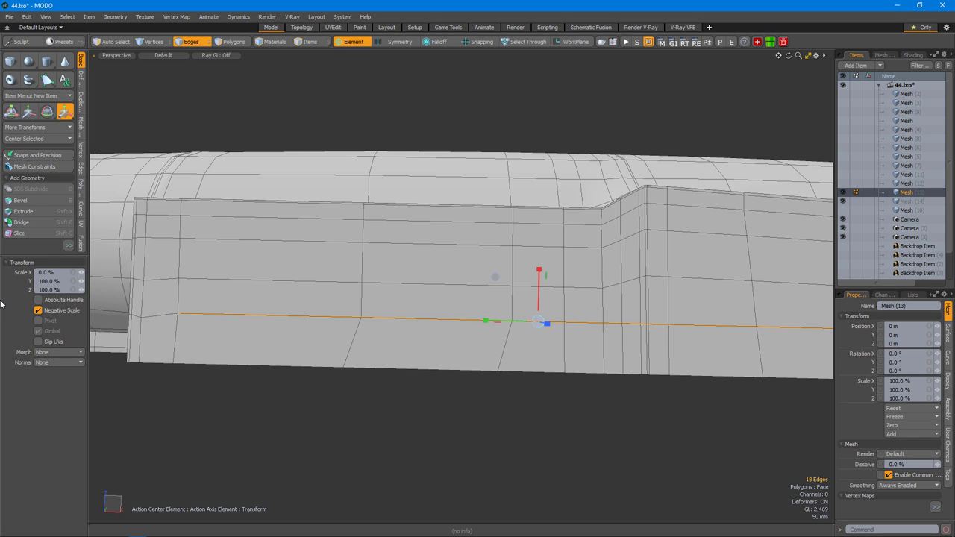
alt+drag(349, 274, 494, 316)
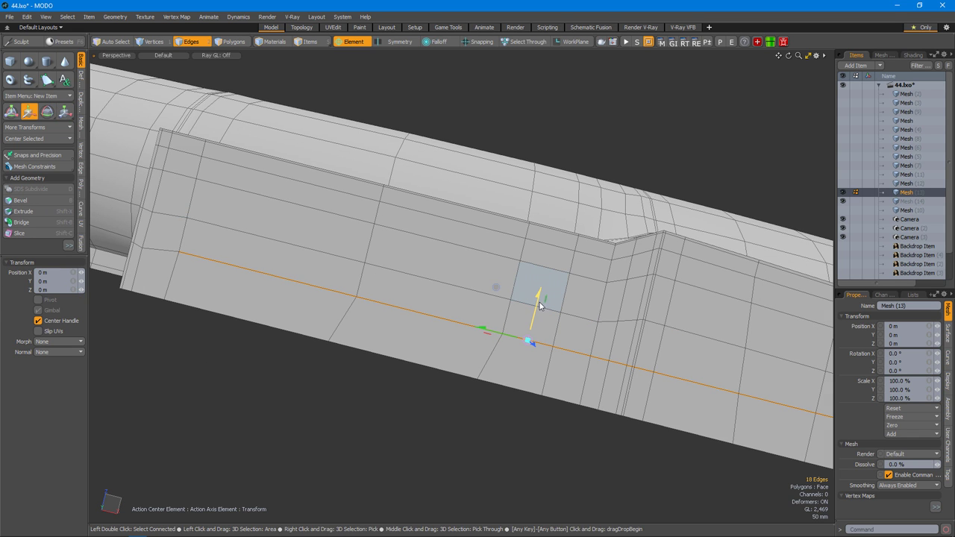
Slide the two inner vertices of the first row at the flat face's end to straighten the lengthwise edges.
alt+drag(459, 331, 448, 209)
click(452, 212)
key(alt+s)
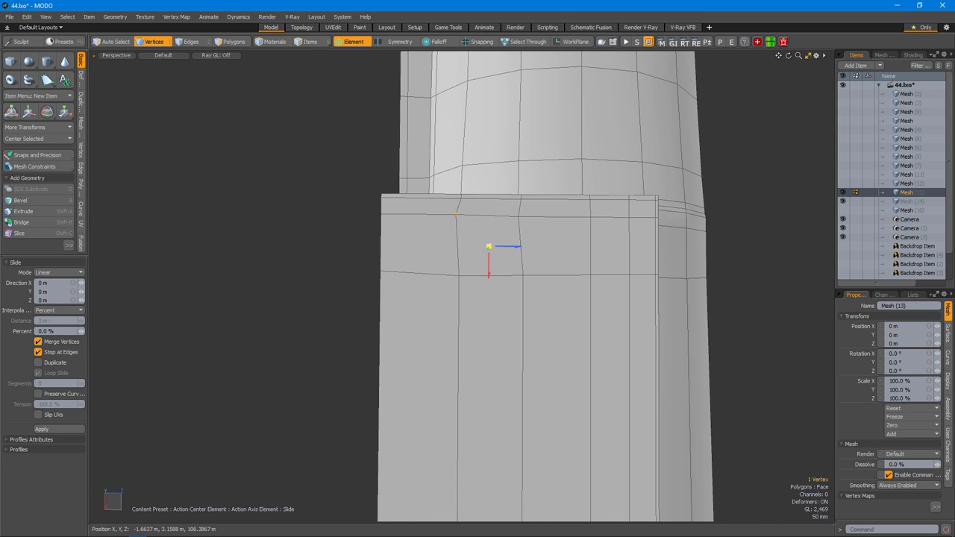
click(544, 226)
key(alt+s)
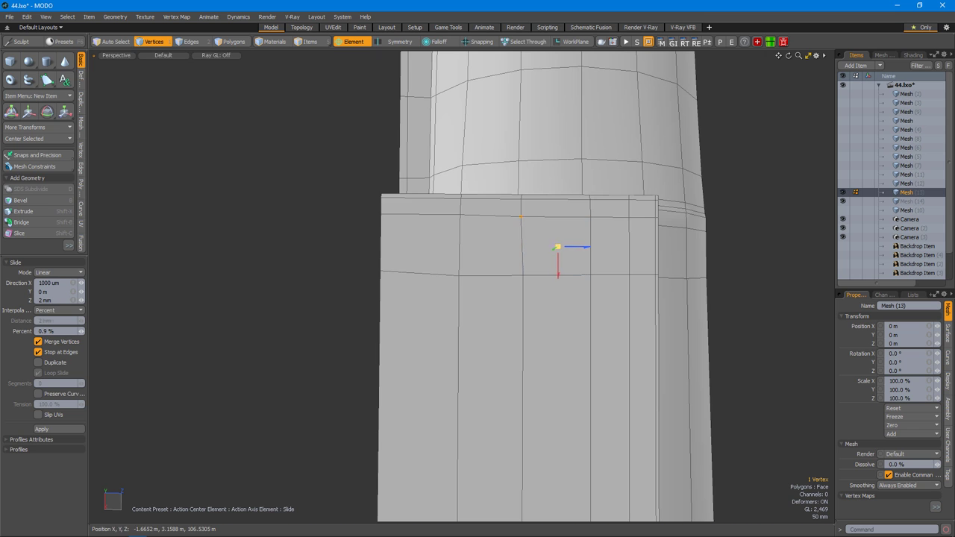
key(ctrl+z)
Slide the outer vertex of the second row on the flat face to level its cross edge.
alt+drag(514, 230, 332, 337)
key(alt+s)
alt+drag(373, 310, 421, 275)
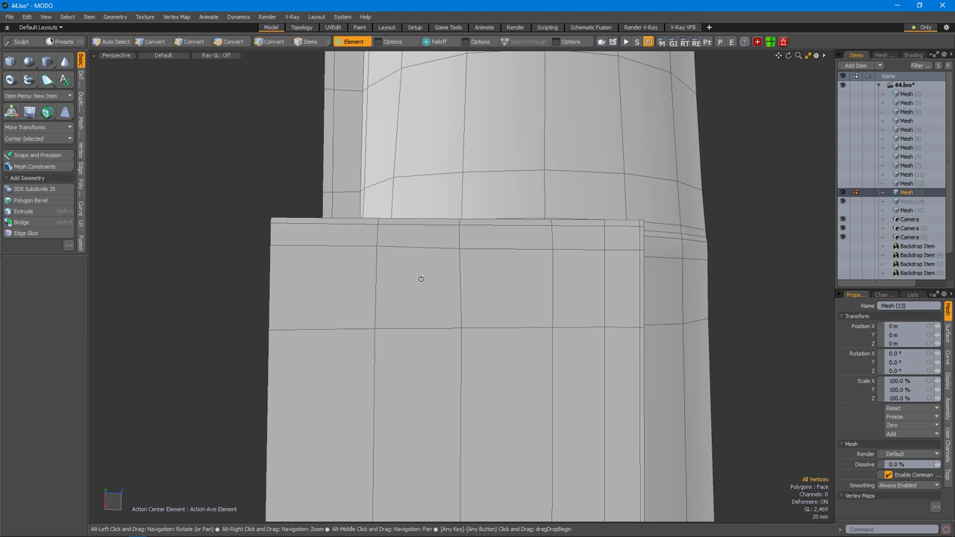
click(273, 322)
key(alt+s)
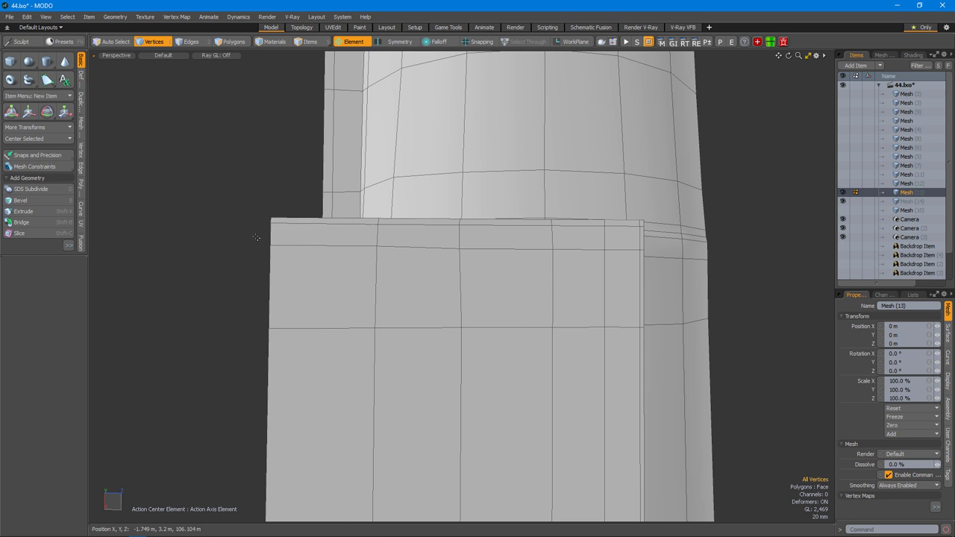
Slide the end face's outer corner vertex by 54.7% so the support edge follows the face's border.
key(alt+s)
alt+drag(319, 287, 338, 275)
alt+drag(422, 317, 286, 407)
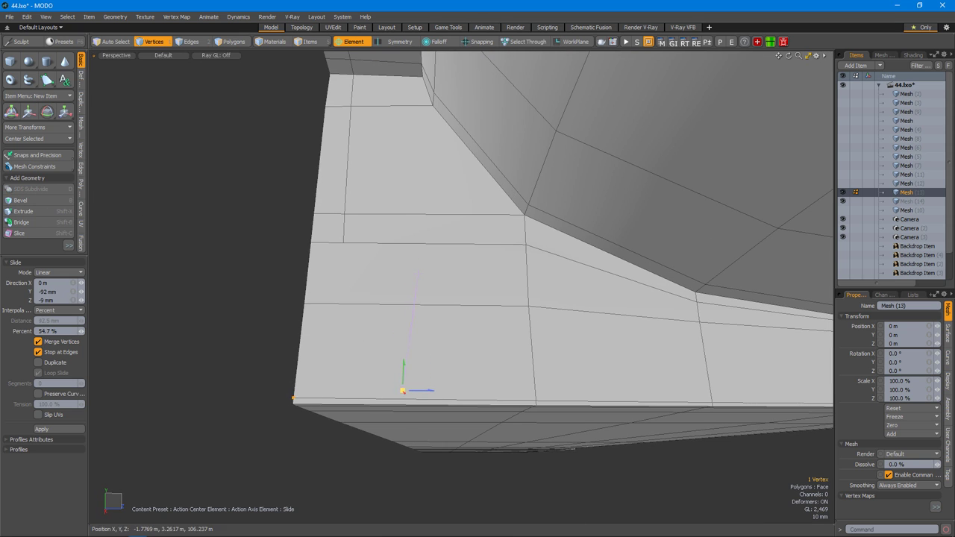
alt+drag(333, 366, 443, 358)
key(ctrl+z)
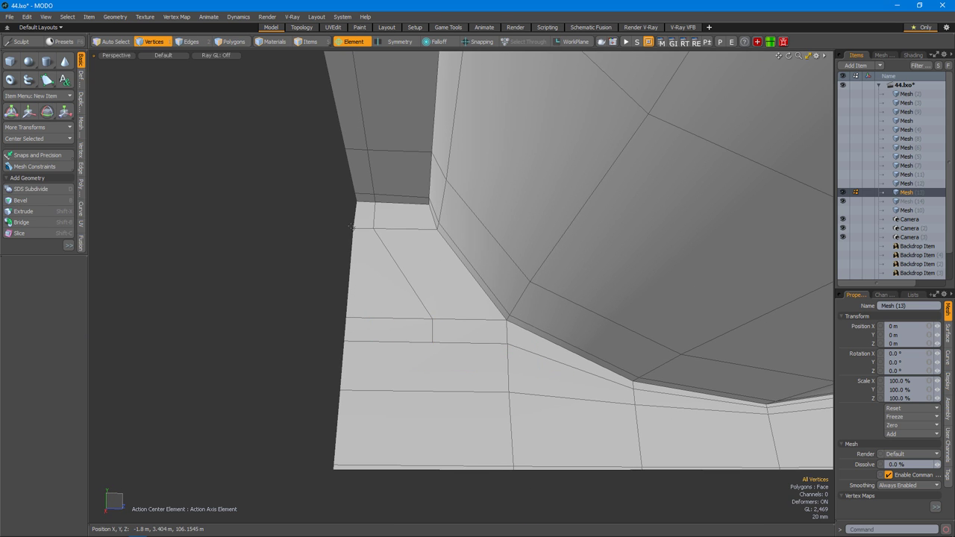
Merge the loose support-edge vertices on the ledge's end face into the neighbouring vertices beside the rounded wall.
mouse_move(403, 259)
alt+mouse_down()
mouse_move(380, 229)
mouse_move(362, 234)
mouse_move(388, 260)
alt+mouse_up()
key(ctrl+z)
key(ctrl+z)
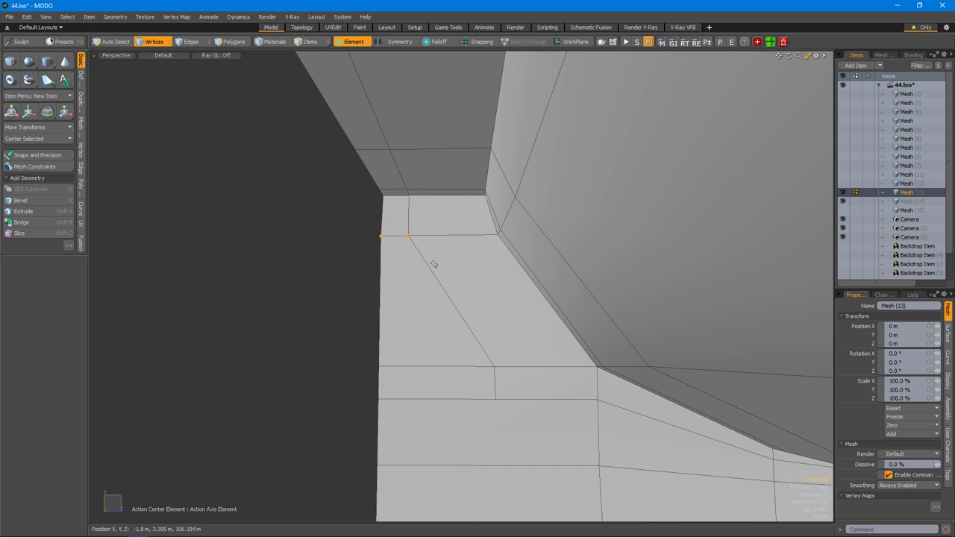
alt+drag(465, 277, 470, 326)
key(ctrl+shift+z)
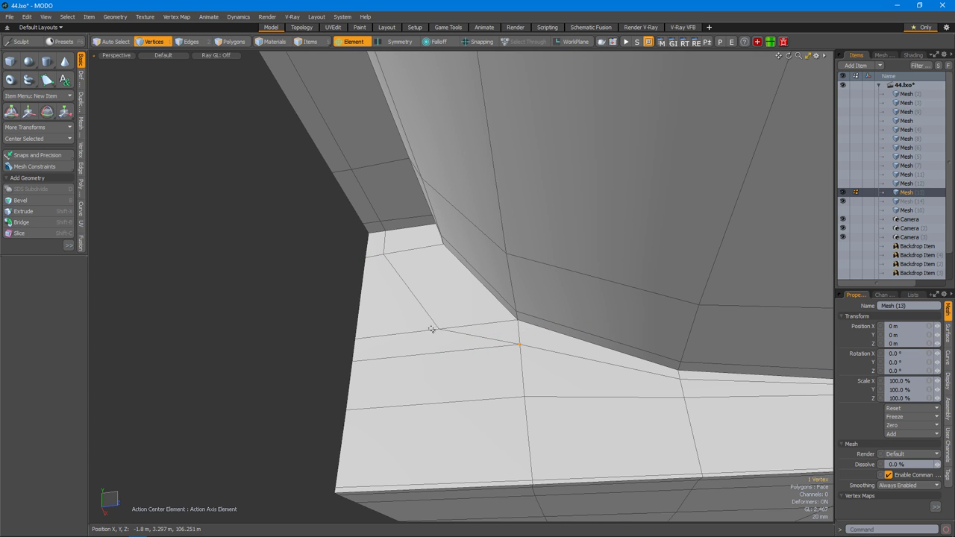
mouse_move(501, 337)
alt+mouse_down()
mouse_move(501, 359)
mouse_move(516, 333)
mouse_move(576, 340)
mouse_move(526, 336)
mouse_move(522, 360)
mouse_move(512, 351)
alt+mouse_up()
click(458, 301)
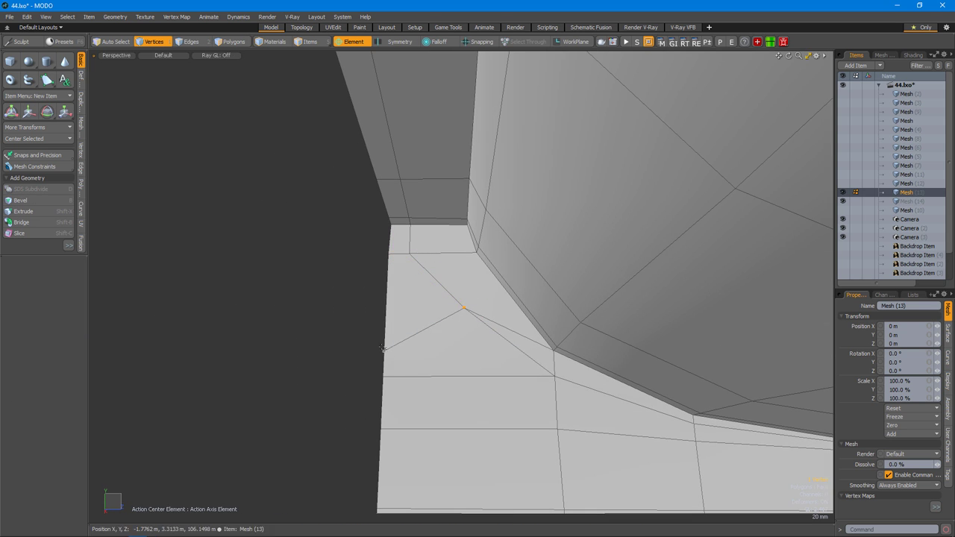
key(space)
alt+drag(390, 271, 488, 330)
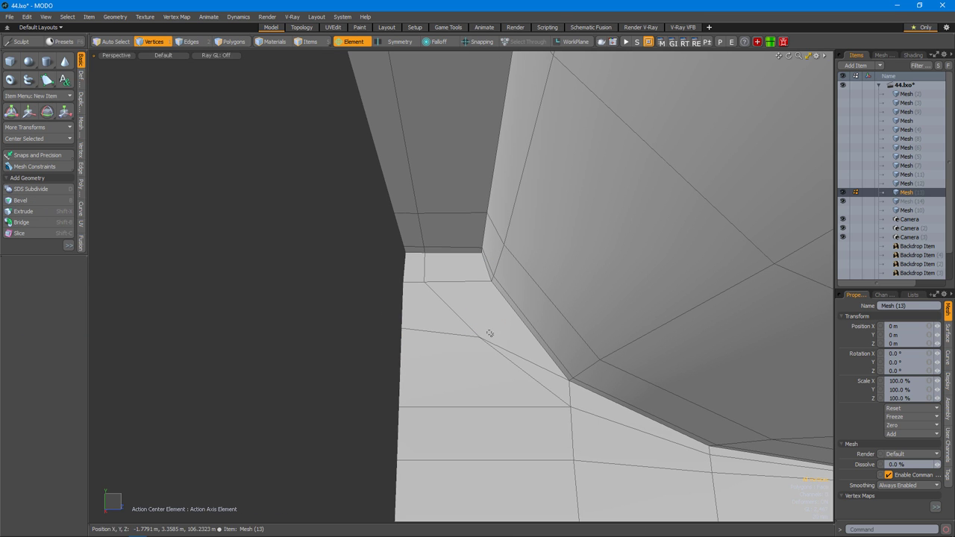
Try to Edge Slice from the end face's inner vertex to the wall corner vertex and slide the inner vertex.
key(alt+c)
alt+drag(485, 296, 468, 277)
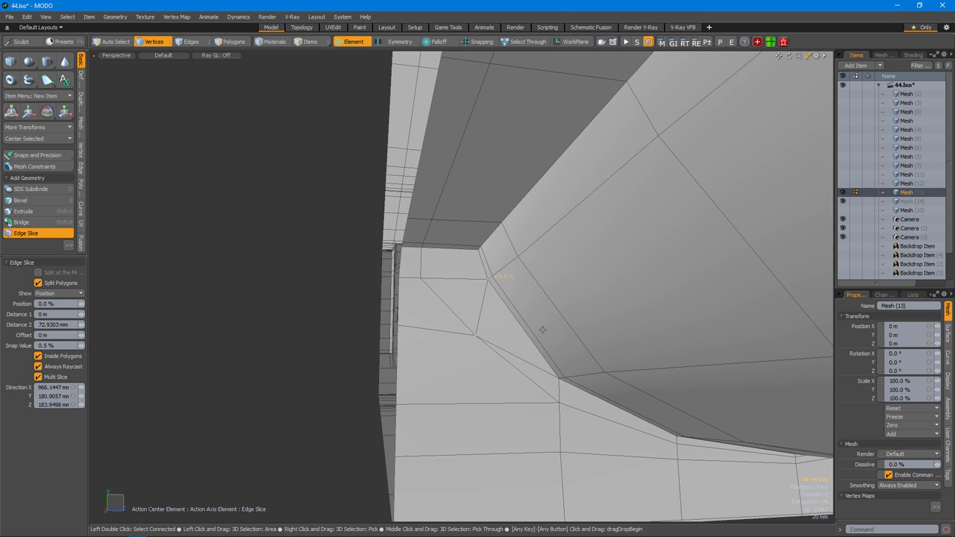
key(space)
alt+drag(507, 344, 470, 331)
key(1)
key(alt+s)
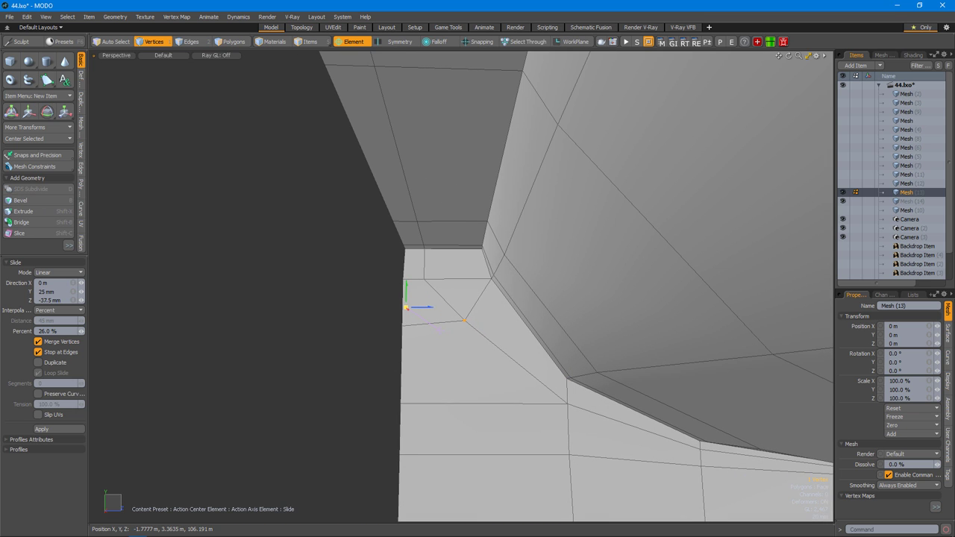
key(space)
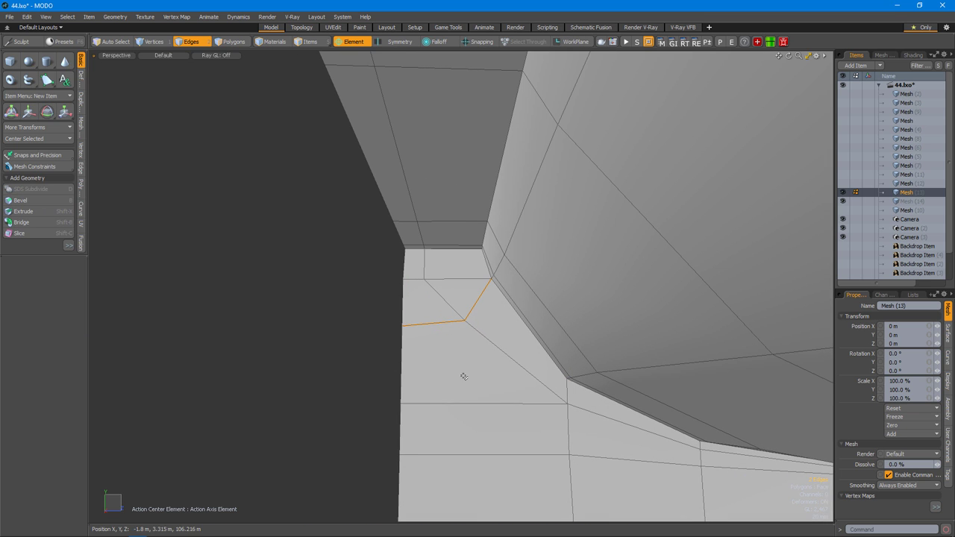
Remove the two edges meeting at the end face's inner vertex and slide the vertex beside the wall away from the seam.
alt+drag(467, 372, 444, 282)
alt+drag(458, 326, 462, 348)
alt+right_drag(478, 365, 546, 371)
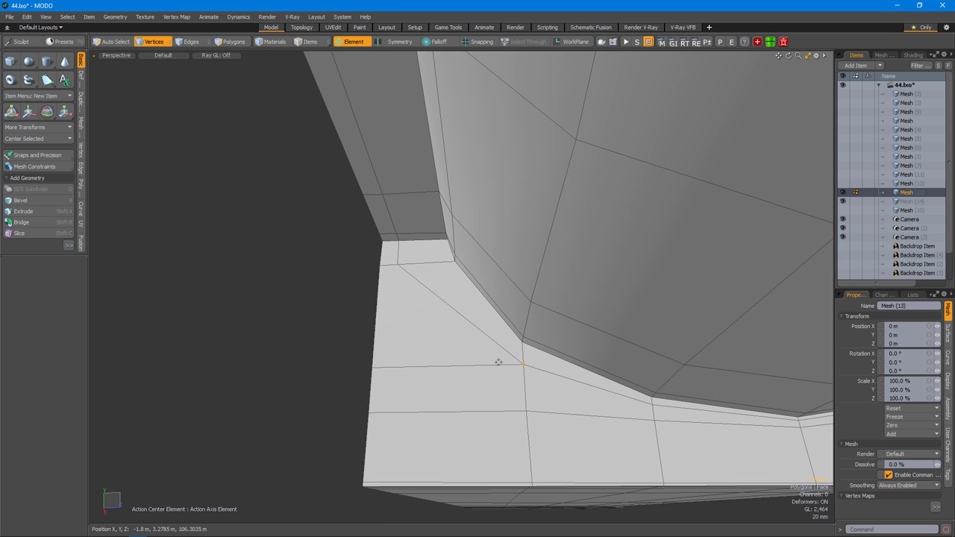
key(alt+s)
drag(504, 366, 489, 355)
key(space)
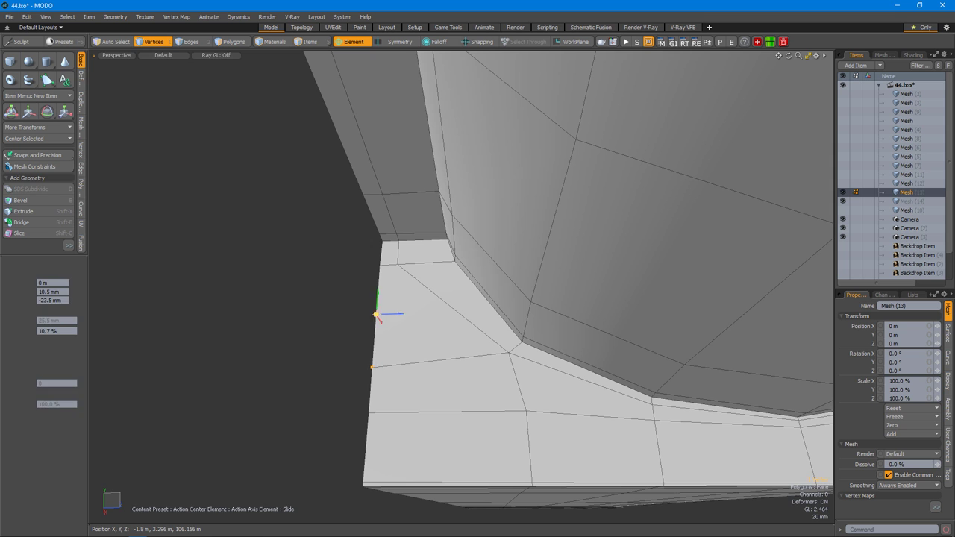
key(space)
Select the lengthwise vertex chain from the end face along the flat face and slide it 21.6%.
alt+right_drag(448, 350, 418, 343)
alt+drag(417, 343, 566, 278)
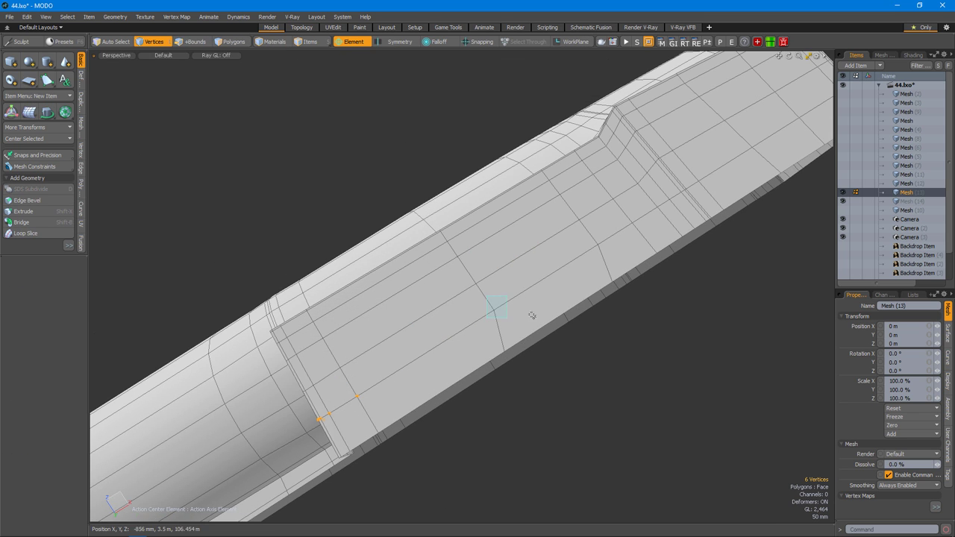
alt+right_drag(710, 202, 499, 333)
alt+drag(528, 308, 482, 314)
alt+drag(668, 293, 476, 196)
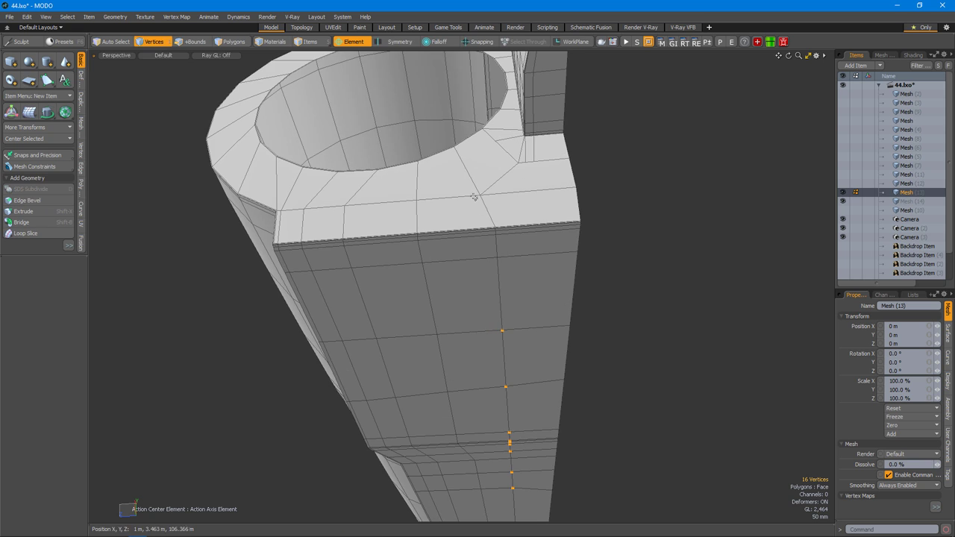
alt+drag(517, 309, 518, 281)
alt+drag(486, 226, 495, 321)
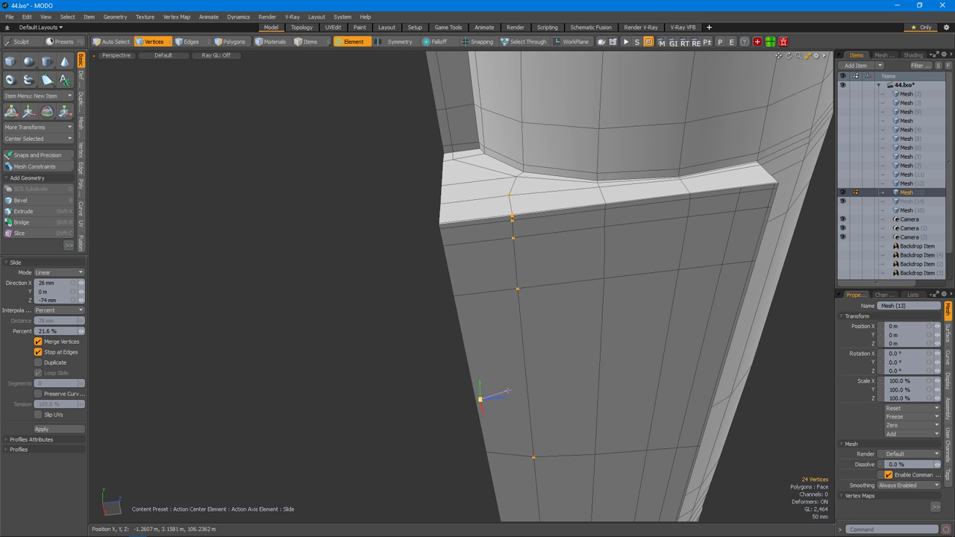
key(q)
Examine the tube's far end, its rim and the block corner with subdivision on and off.
key(Tab)
alt+drag(571, 277, 544, 353)
alt+drag(509, 288, 462, 342)
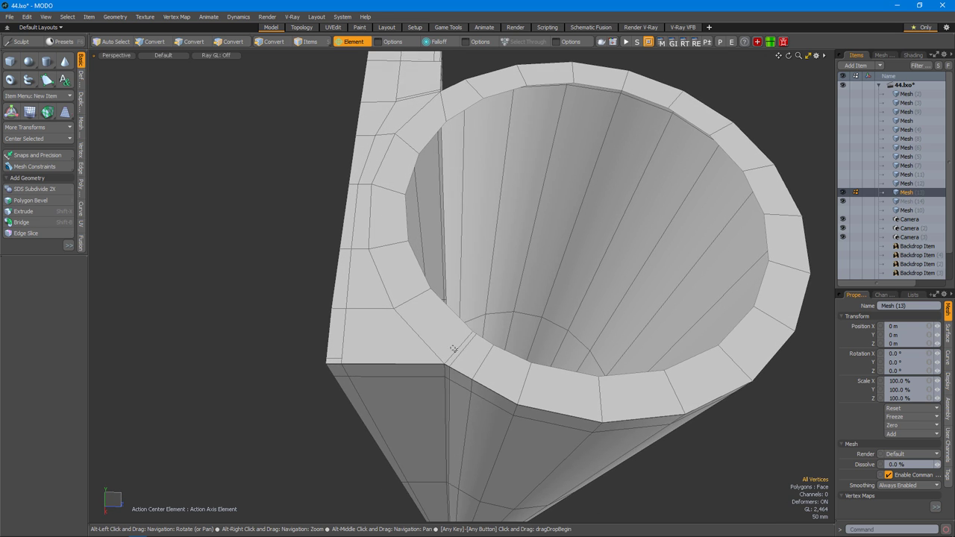
click(462, 341)
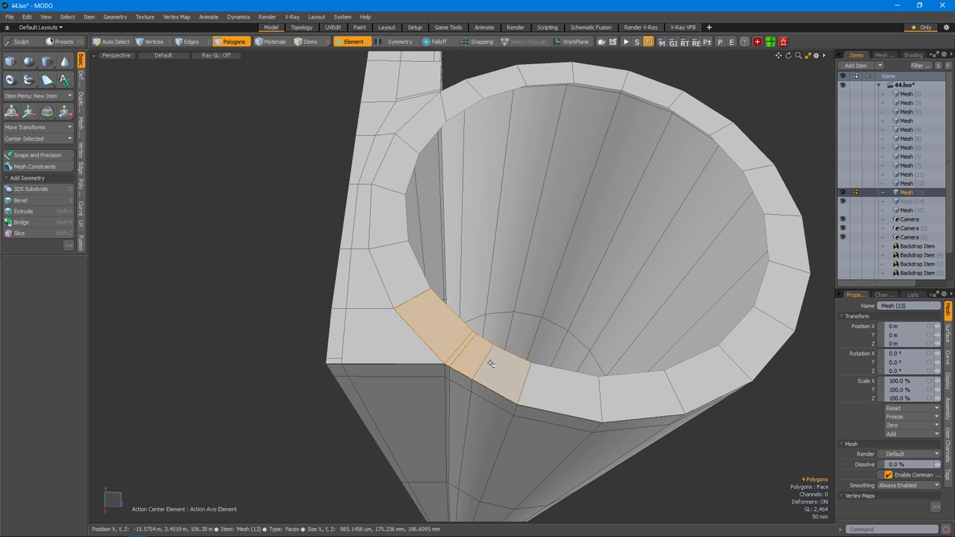
alt+drag(486, 362, 511, 399)
scroll(500, 435, up, 3)
scroll(528, 481, down, 4)
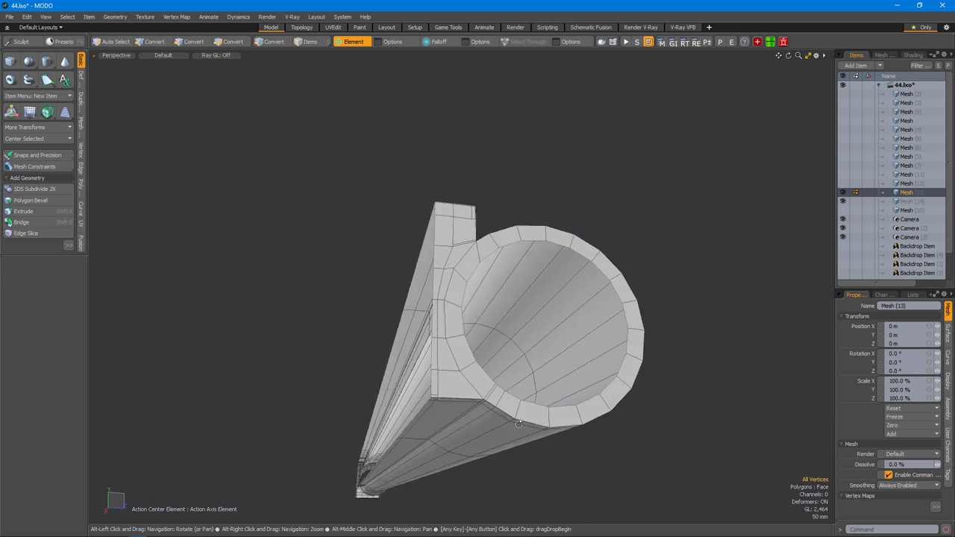
key(Tab)
scroll(541, 438, up, 3)
alt+drag(542, 439, 469, 395)
scroll(470, 403, down, 3)
scroll(477, 366, up, 5)
alt+drag(479, 356, 432, 350)
key(Tab)
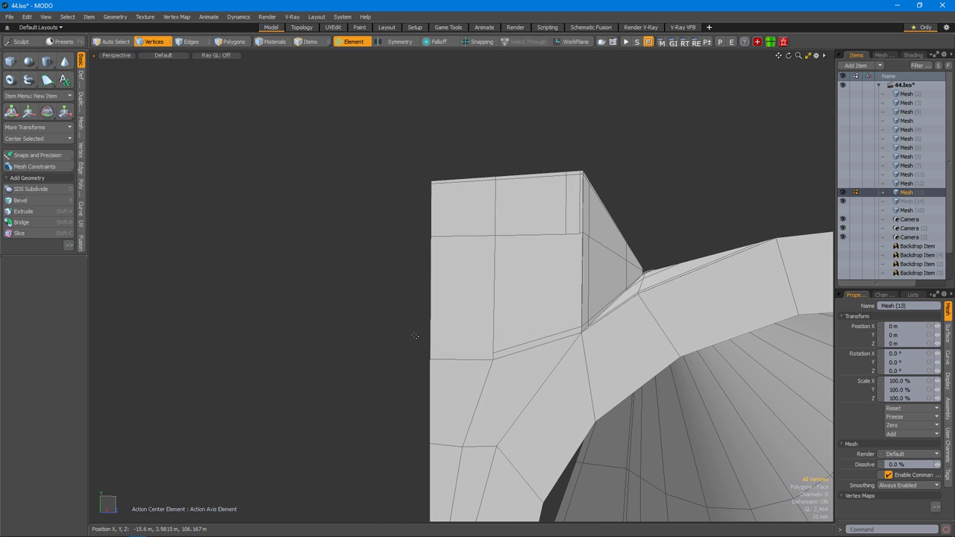
alt+drag(511, 374, 418, 351)
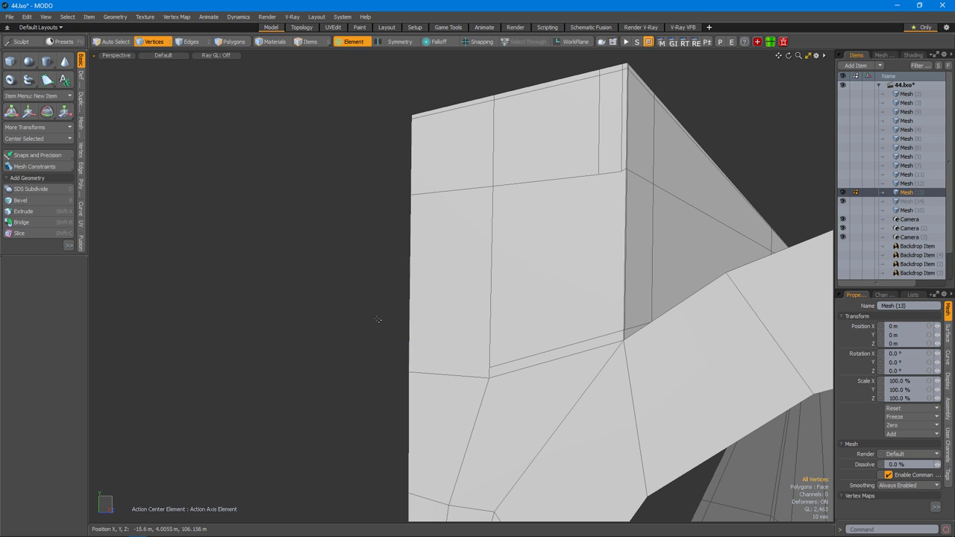
alt+drag(504, 316, 612, 281)
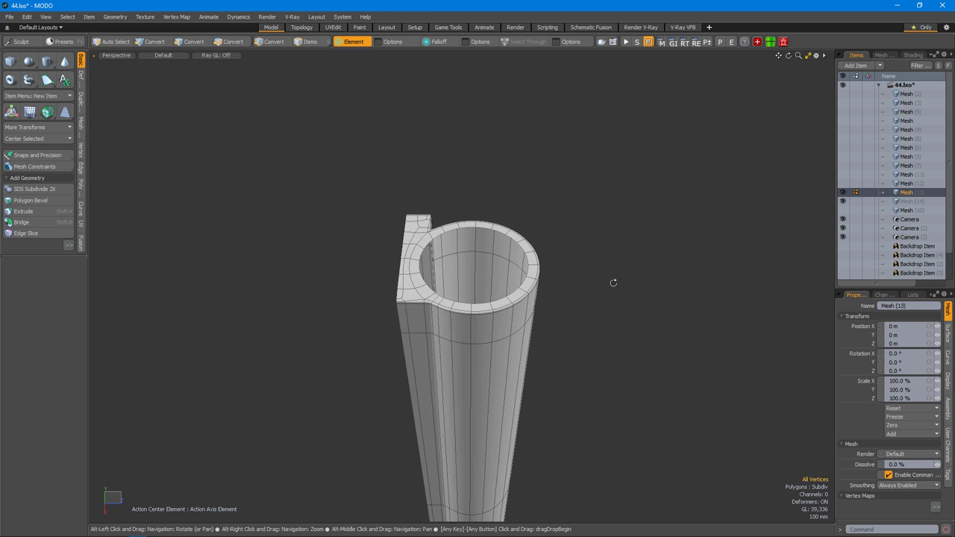
alt+drag(523, 329, 531, 413)
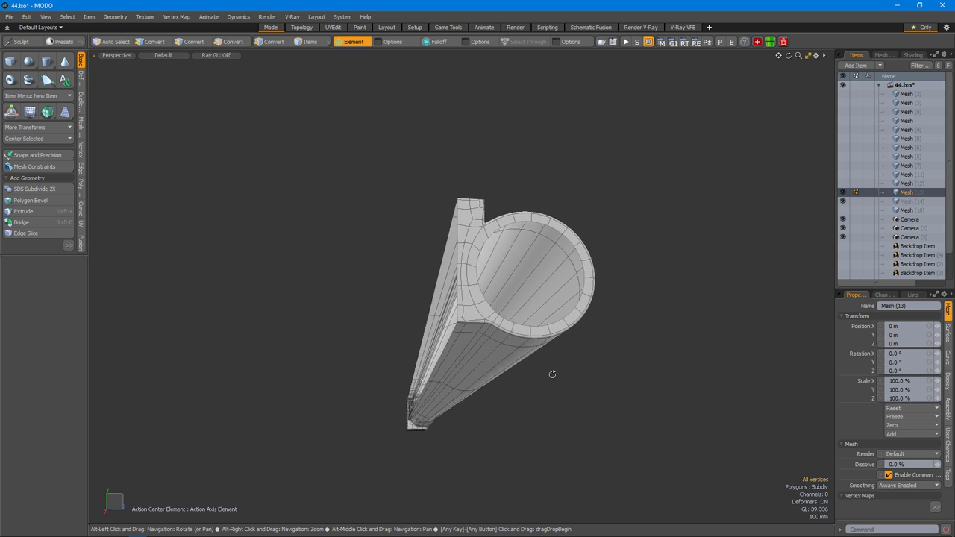
scroll(550, 367, up, 10)
alt+drag(530, 352, 475, 367)
Select all connected polygons of the mesh and check its edge layout in the top view and in perspective.
key(3)
double_click(475, 368)
key(ctrl+space)
click(484, 345)
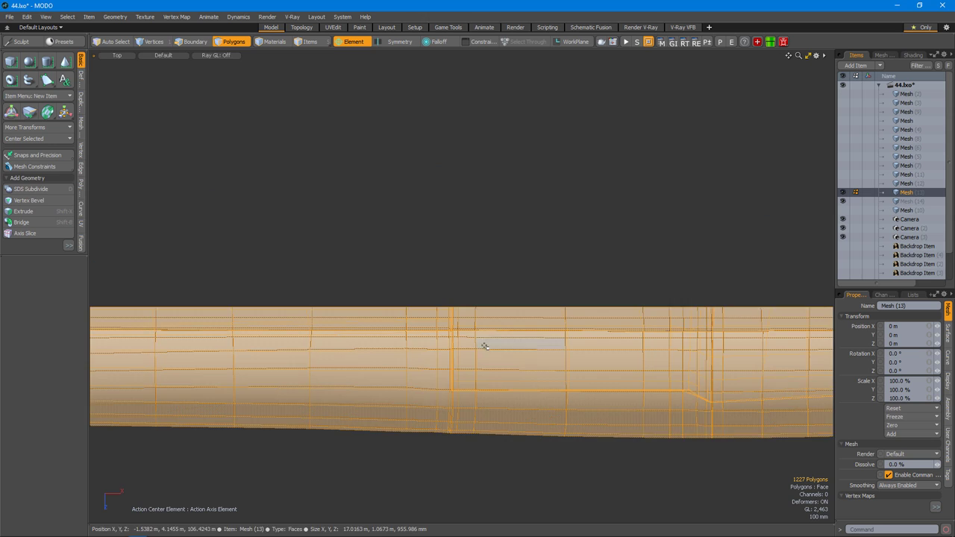
key(ctrl+space)
click(575, 320)
alt+drag(576, 321, 512, 277)
scroll(453, 331, down, 3)
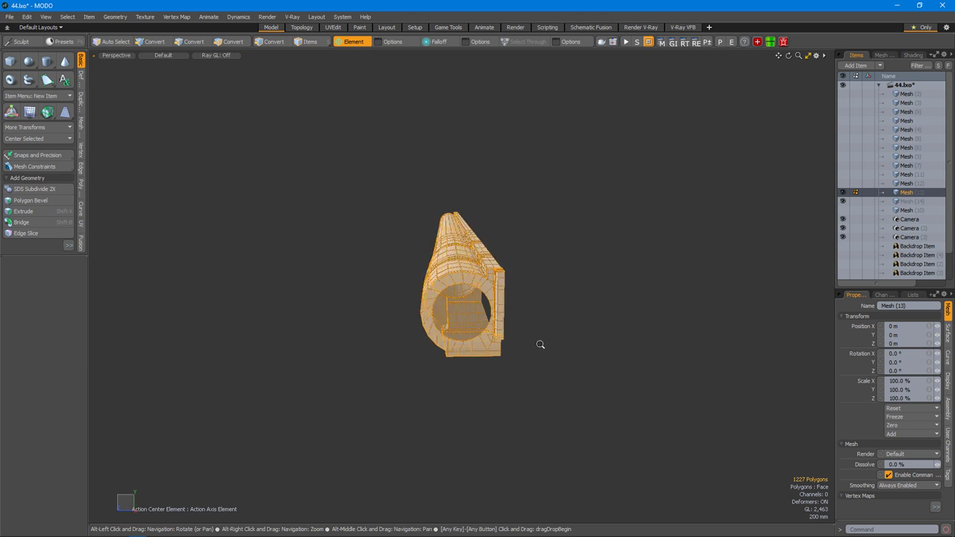
Slide the support-edge vertex on the cross edge of the opposite ledge's end face.
scroll(520, 335, up, 5)
alt+drag(520, 334, 544, 363)
click(579, 326)
alt+drag(580, 326, 506, 353)
scroll(497, 341, up, 5)
key(1)
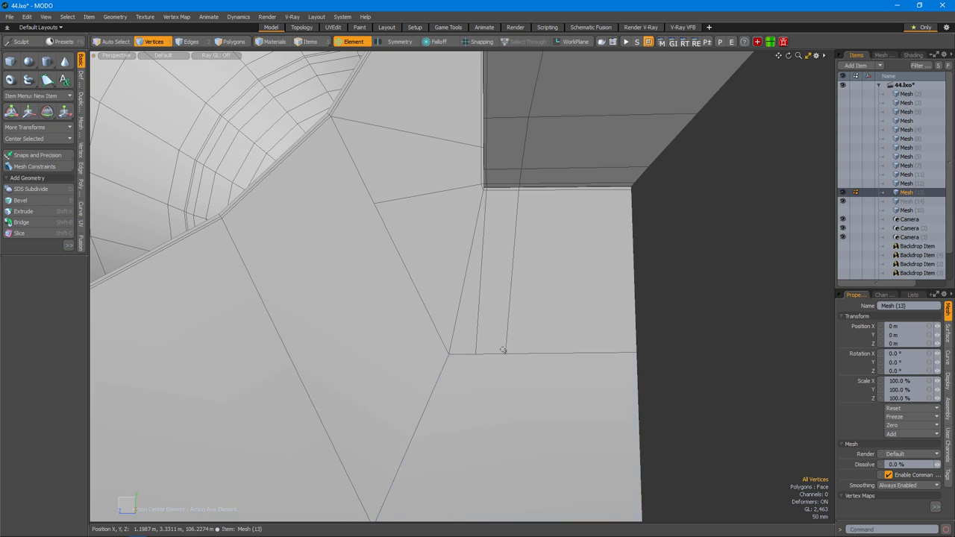
key(alt+s)
key(space)
Slide the kinked vertex at the foot of the slanted step by 20% to align its lengthwise edge.
scroll(567, 362, down, 10)
alt+drag(567, 361, 515, 284)
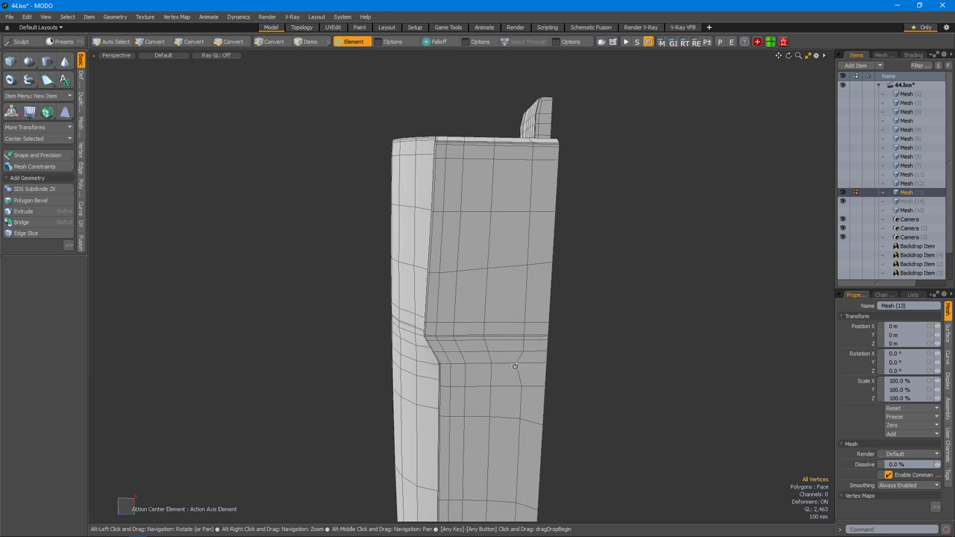
scroll(506, 300, up, 5)
click(471, 247)
key(alt+s)
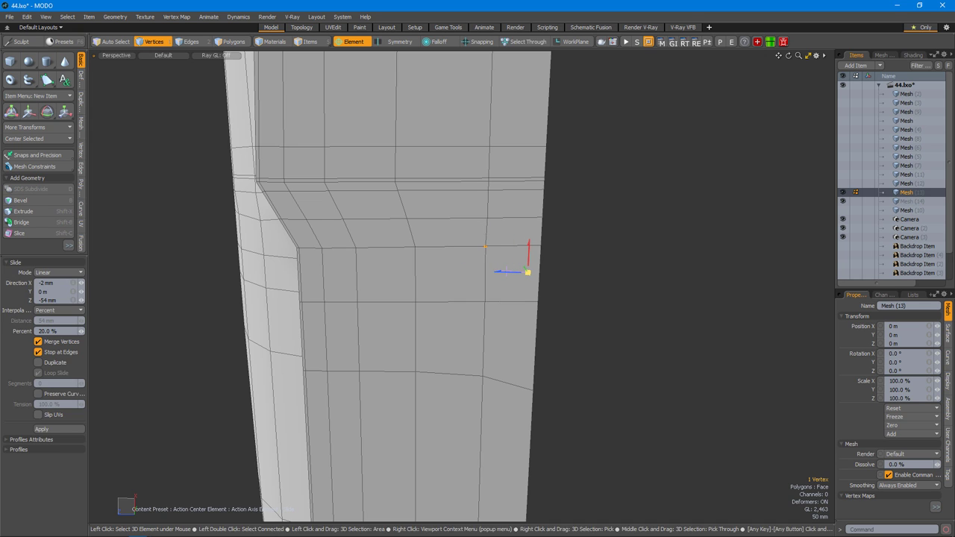
key(space)
Slide the outer vertex and its neighbour on the cross edge below the slanted step to level that edge.
click(535, 383)
key(alt+s)
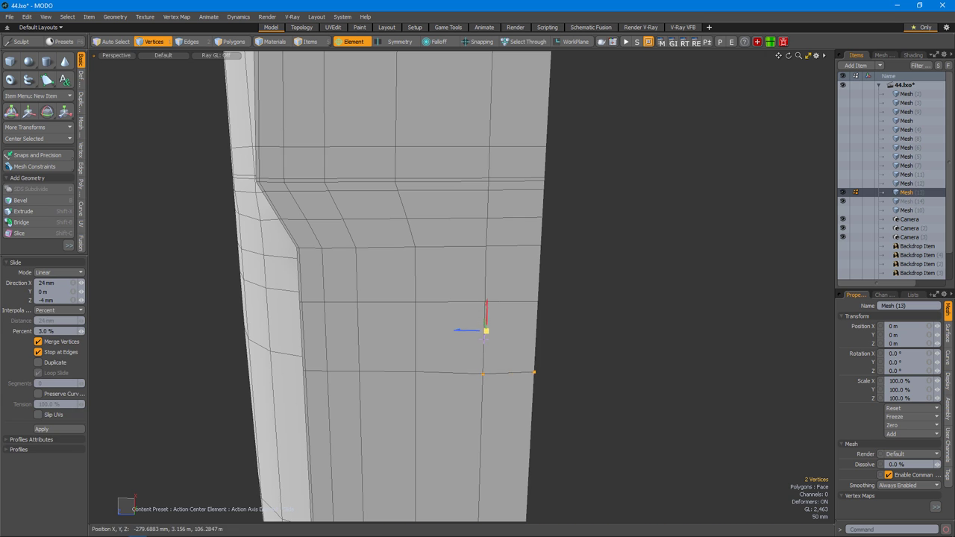
alt+drag(445, 329, 468, 357)
key(space)
key(space)
key(w)
key(space)
Edge Slice a support edge down the ledge's end face beside its outer corner, ending at the face's border.
mouse_move(354, 324)
alt+mouse_down()
mouse_move(514, 376)
mouse_move(604, 341)
mouse_move(490, 366)
mouse_move(524, 432)
mouse_move(514, 348)
mouse_move(533, 315)
mouse_move(557, 361)
mouse_move(503, 347)
mouse_move(507, 375)
mouse_move(511, 307)
mouse_move(575, 299)
mouse_move(610, 311)
mouse_move(535, 320)
mouse_move(534, 254)
alt+mouse_up()
key(w)
key(Tab)
key(Tab)
key(alt+c)
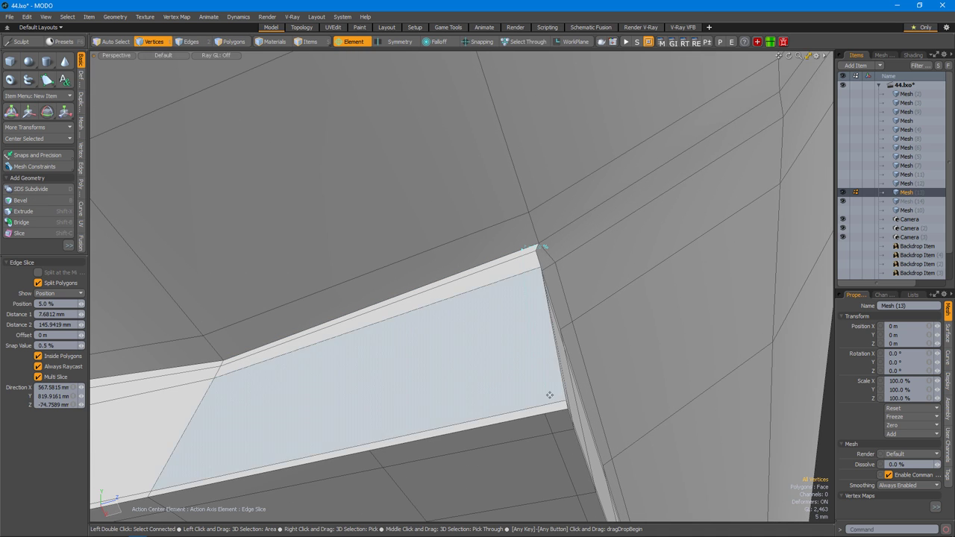
middle_drag(522, 249, 538, 315)
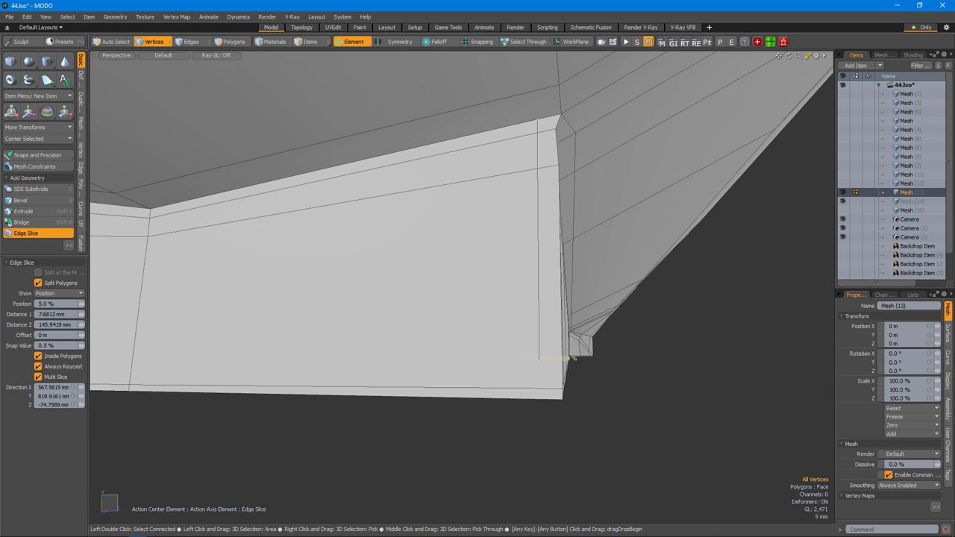
ctrl+middle_drag(541, 434, 560, 377)
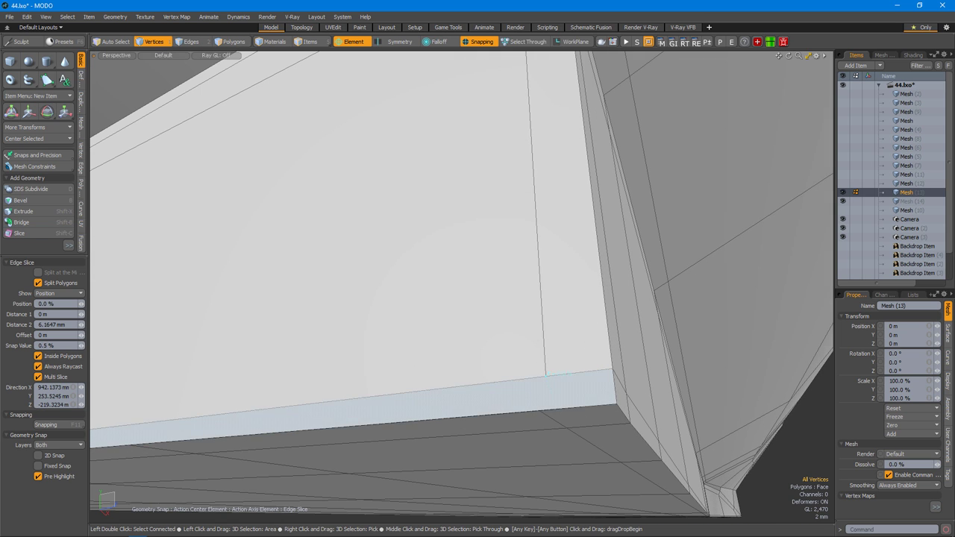
key(space)
mouse_move(552, 390)
middle_down()
mouse_move(544, 427)
mouse_move(548, 388)
mouse_move(594, 380)
mouse_move(559, 382)
middle_up()
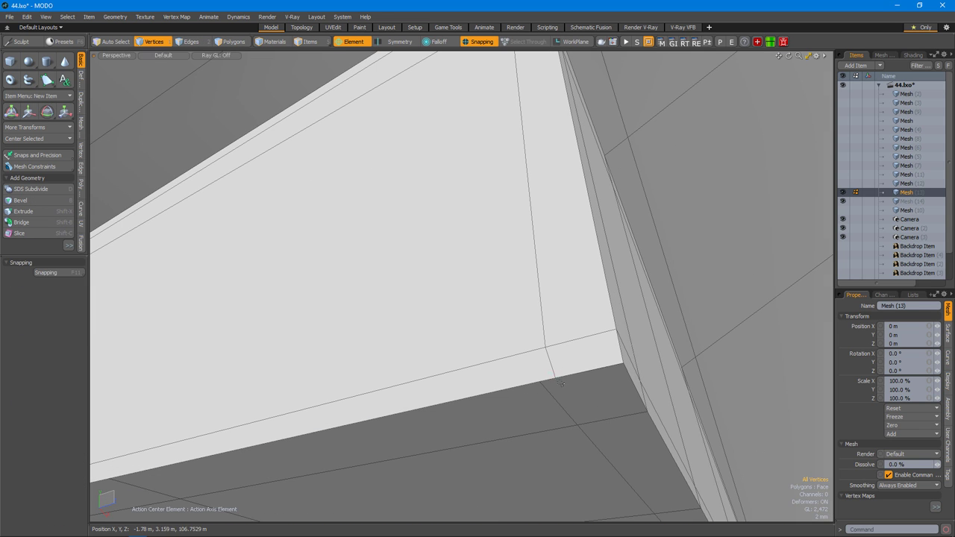
Adjust the support edge's end vertex at the end face's border with the Topology Pen and check the subdivided shape.
key(space)
alt+drag(566, 383, 520, 442)
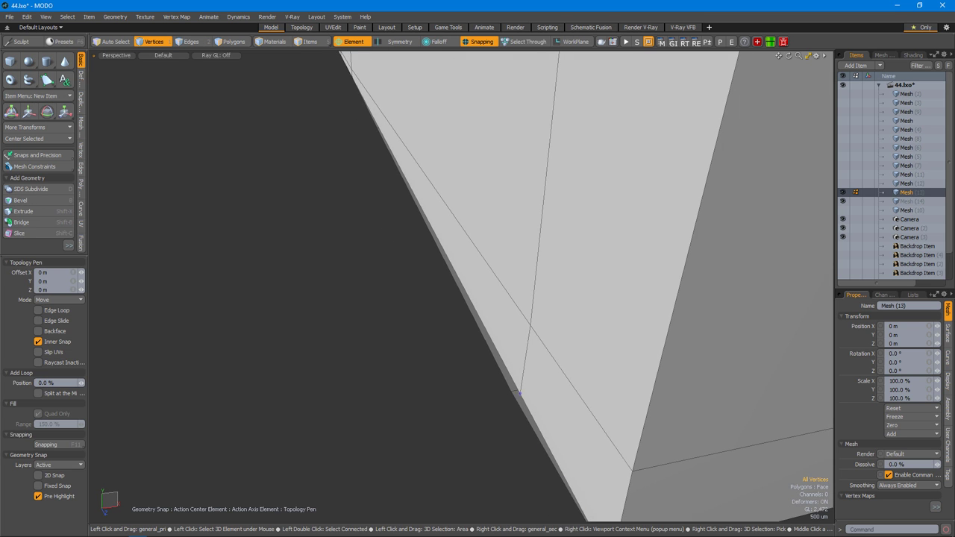
alt+drag(519, 394, 499, 376)
key(space)
key(Tab)
key(Tab)
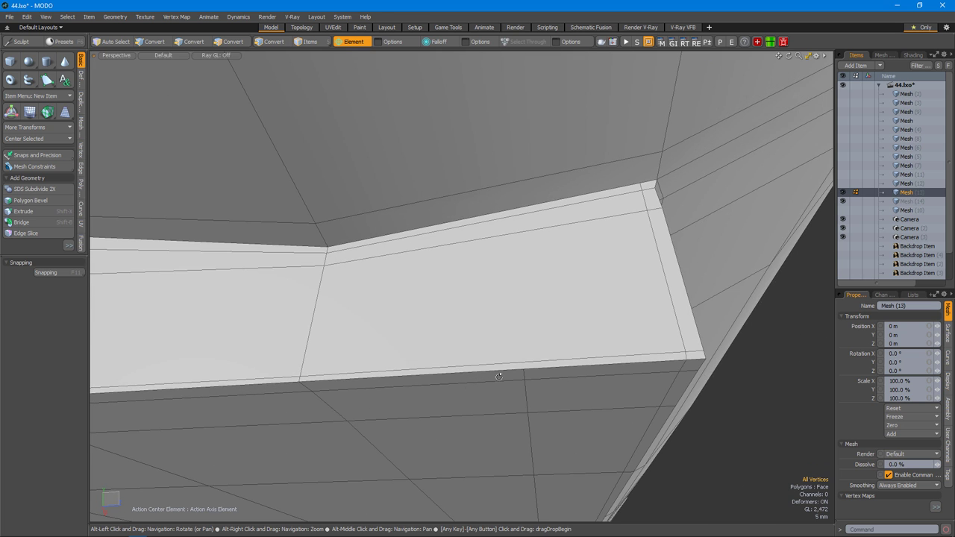
Edge Slice a cross edge down the ledge's end face, between the corner support edge and the next cross edge.
click(520, 207)
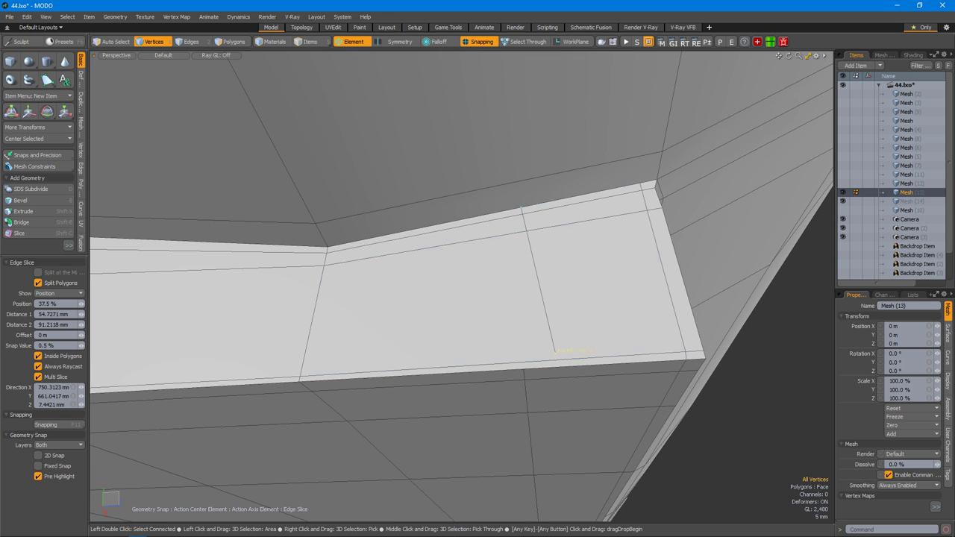
alt+drag(544, 405, 362, 429)
alt+right_drag(362, 429, 531, 282)
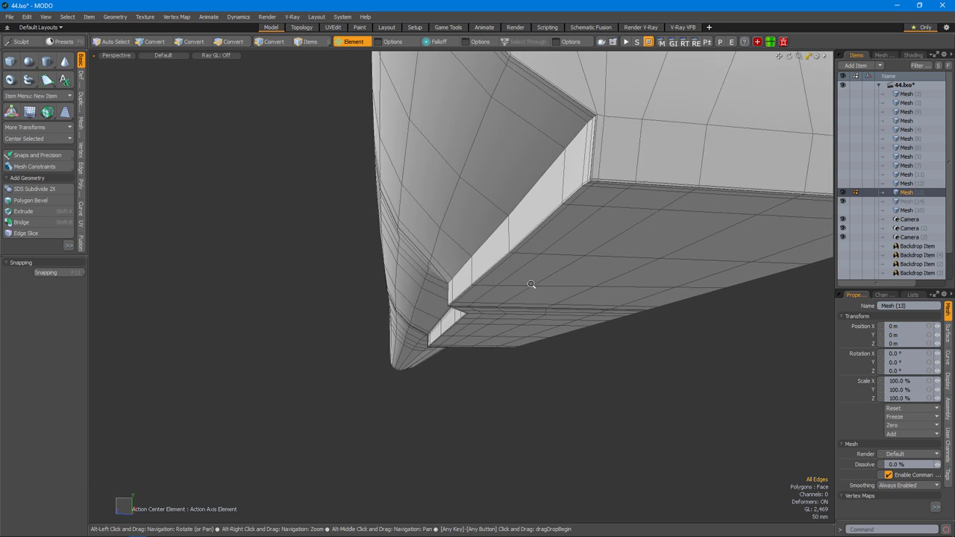
Slide the support edge beside the end face's outer corner by 13% and save the scene as 45.lxo.
alt+drag(441, 378, 502, 304)
key(Tab)
key(Tab)
key(2)
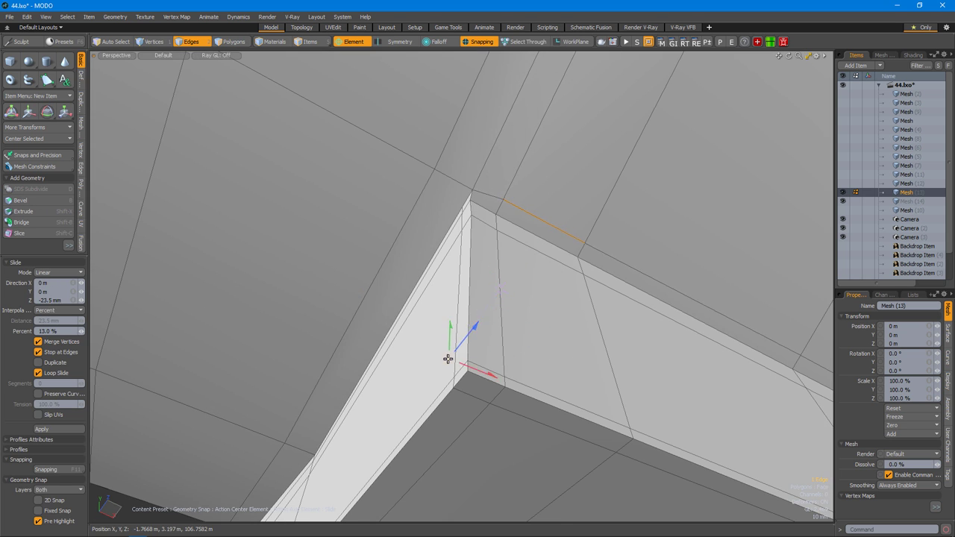
alt+drag(514, 336, 521, 361)
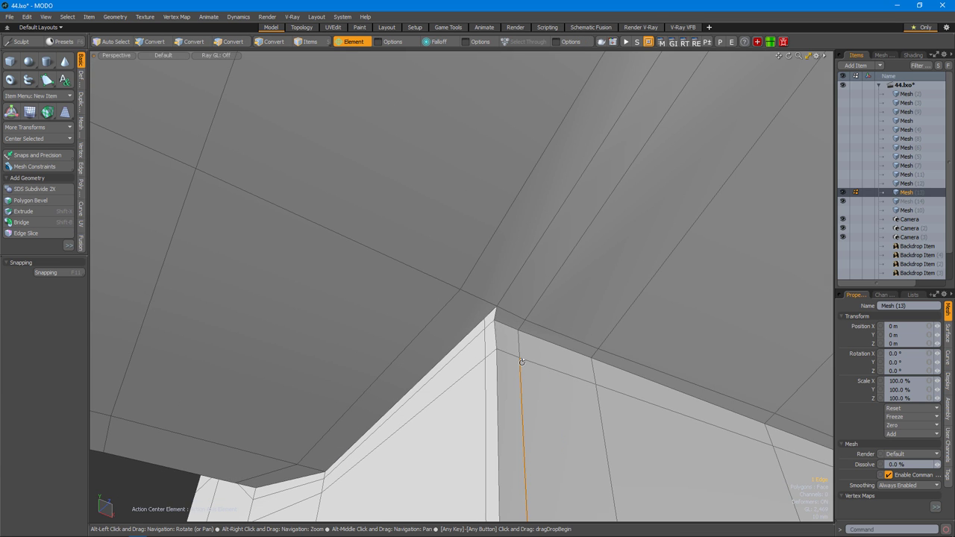
alt+drag(508, 329, 575, 349)
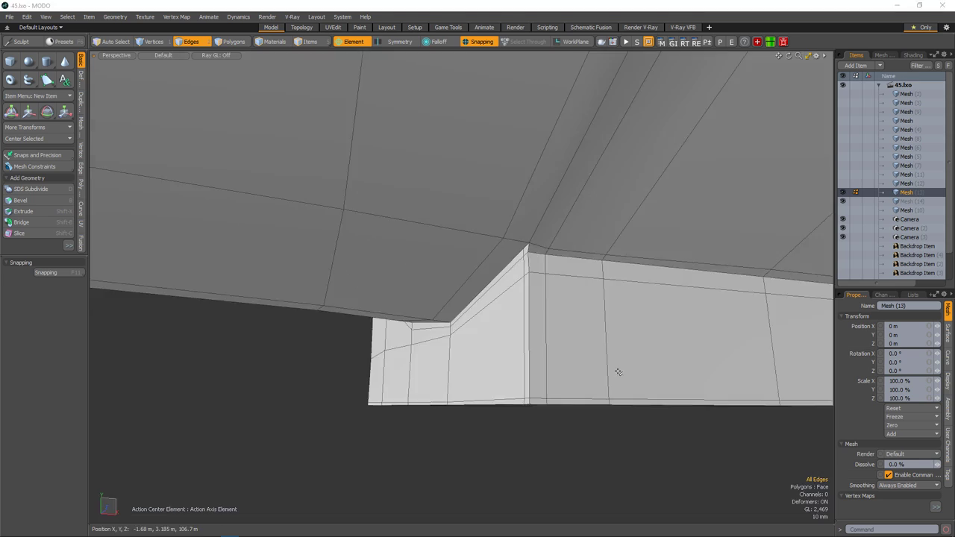
Bevel the edge loop that runs around the body at the ledge's corner.
alt+drag(618, 373, 268, 317)
click(561, 227)
double_click(576, 243)
alt+drag(598, 316, 626, 244)
alt+drag(629, 308, 511, 307)
key(b)
key(space)
Loop Slice the lengthwise polygon band on the rounded body directly above the ledge.
key(Tab)
key(Tab)
key(3)
double_click(469, 264)
key(alt+c)
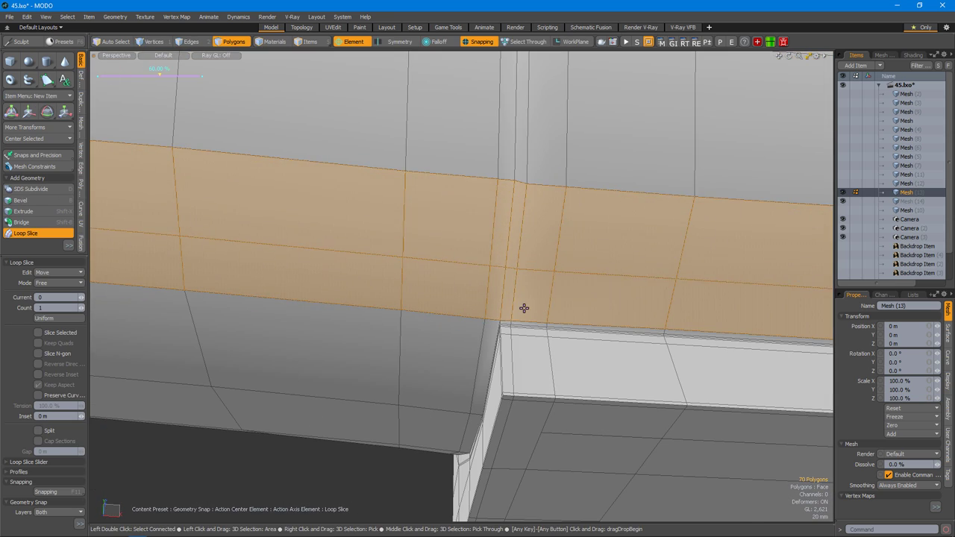
key(space)
Loop Slice the polygon band on the surface next to the ledge's corner.
alt+drag(598, 288, 418, 300)
key(1)
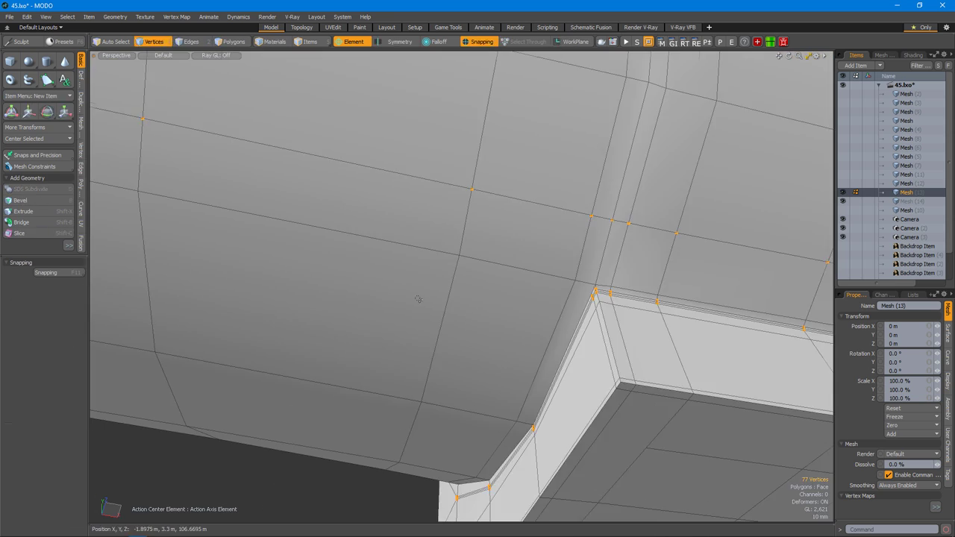
key(alt+c)
alt+drag(205, 296, 508, 330)
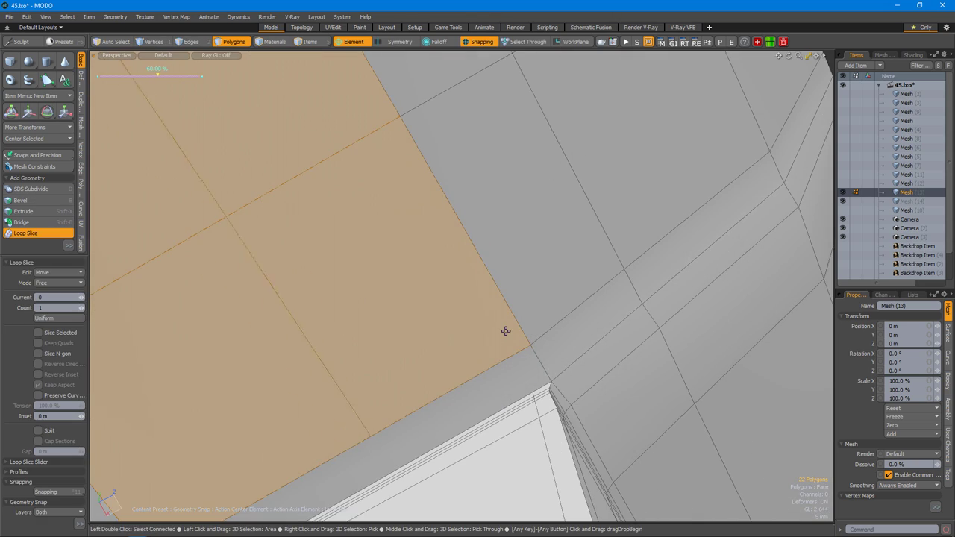
key(alt+c)
alt+drag(441, 412, 553, 395)
key(space)
Move the border edges where the ledge's end face meets the body by -2 mm in Z.
alt+drag(642, 351, 453, 244)
key(2)
click(613, 290)
alt+drag(556, 290, 485, 273)
key(w)
alt+drag(573, 336, 600, 370)
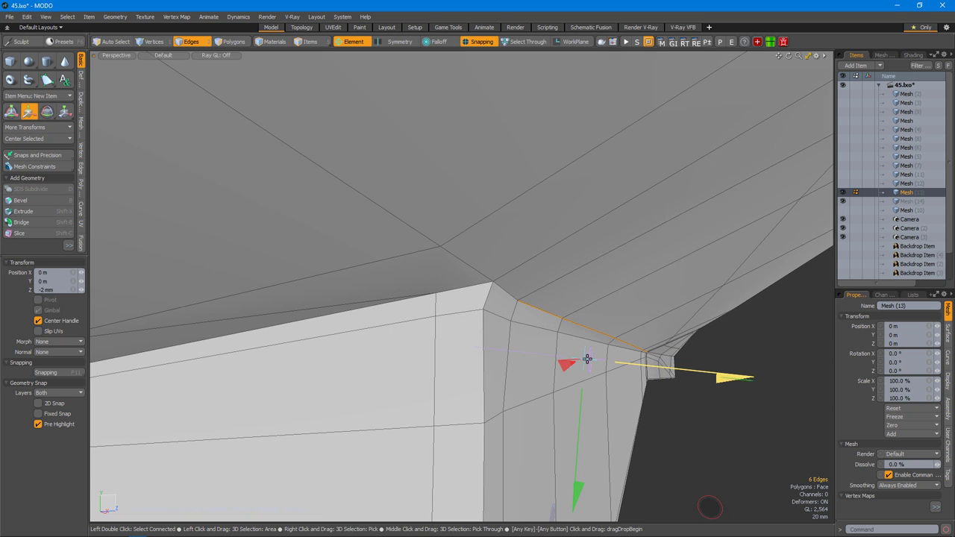
alt+drag(499, 308, 429, 267)
alt+drag(251, 333, 509, 286)
Move the neighbouring edges around the ledge's corner to even out their flow.
key(space)
key(w)
click(510, 286)
alt+drag(506, 251, 445, 313)
click(537, 274)
alt+drag(511, 289, 508, 363)
key(space)
Select the cross-loop vertices around the ledge's end face, start Transform on them and turn snapping off.
key(1)
alt+drag(350, 414, 560, 371)
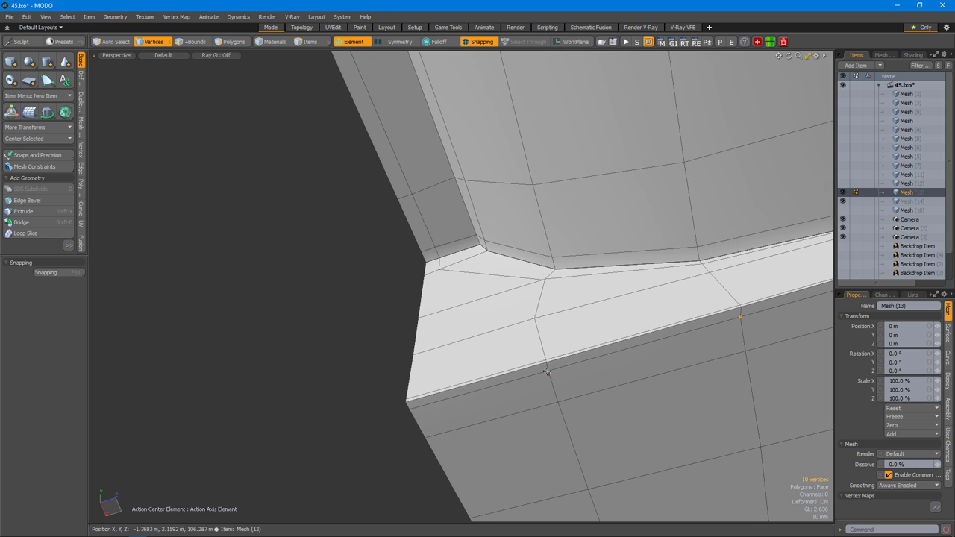
alt+drag(409, 409, 590, 362)
key(y)
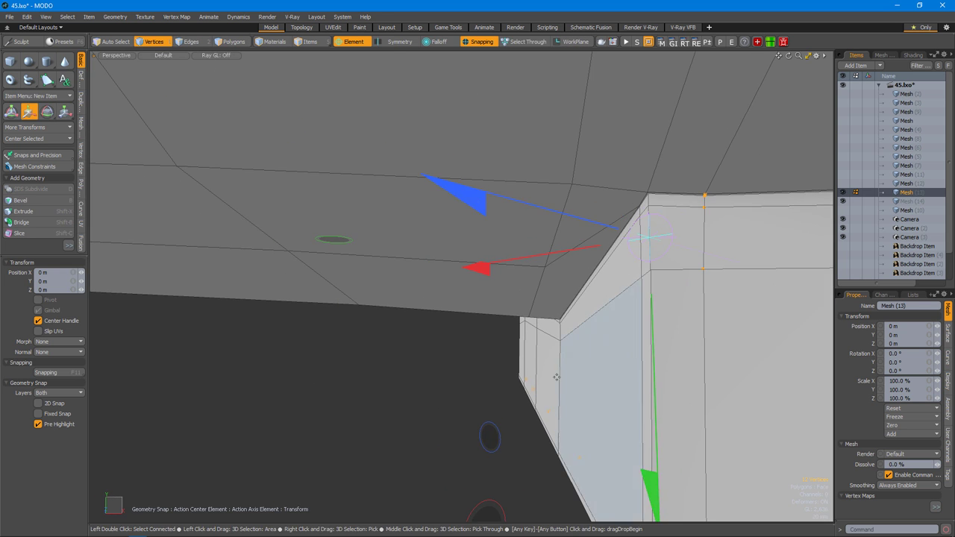
click(471, 41)
alt+drag(448, 336, 403, 358)
Slide and move the cross loop beside the ledge's corner to even out its spacing.
key(alt+s)
key(space)
double_click(537, 368)
key(w)
key(shift+v)
alt+drag(282, 374, 550, 311)
Slide the cross-loop vertex on the rounded body above the ledge's corner by 41.1%.
key(space)
alt+drag(486, 329, 476, 287)
key(space)
alt+drag(322, 283, 565, 232)
scroll(505, 289, down, 5)
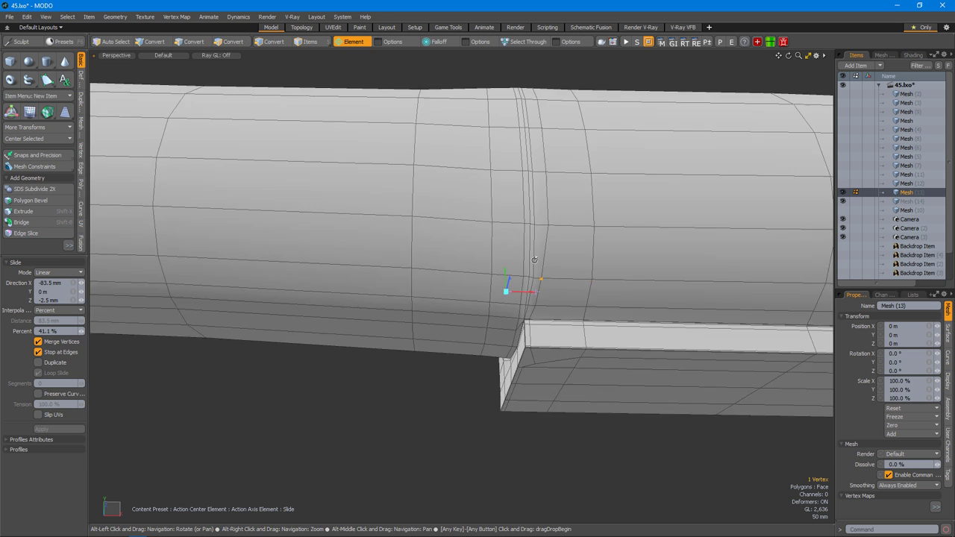
alt+drag(506, 289, 492, 295)
Select the cross-loop edges on the rounded body above the ledge's corner and slide them.
key(space)
key(2)
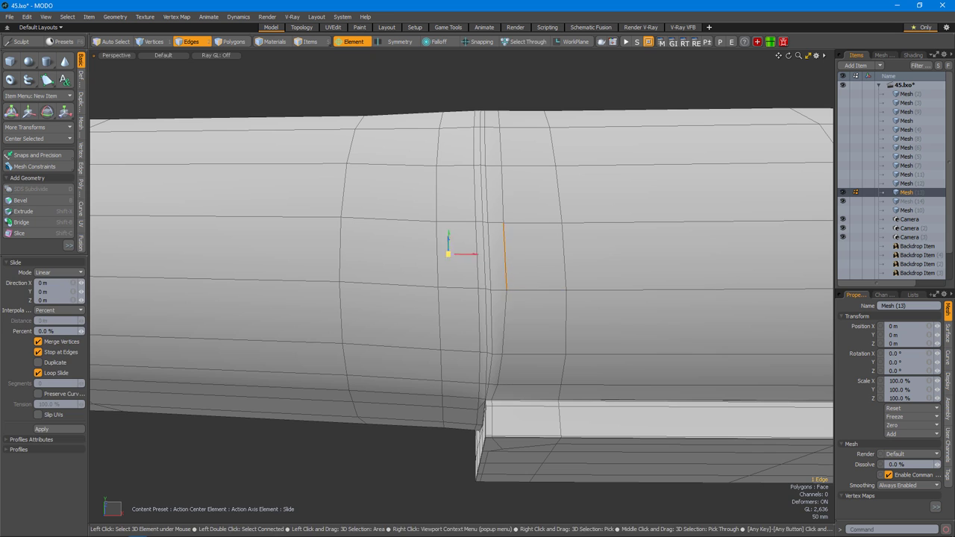
key(space)
alt+drag(476, 256, 625, 315)
key(Up)
key(alt+s)
Move the vertices of two neighbouring lengthwise rows around the body's tight cross loops by 4 mm in Y.
key(1)
key(w)
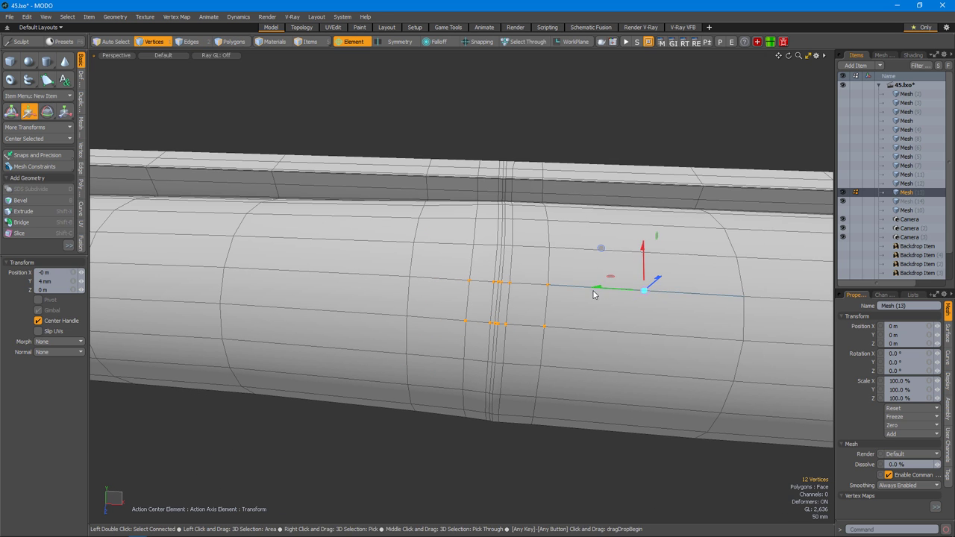
key(w)
alt+drag(464, 284, 501, 326)
click(542, 289)
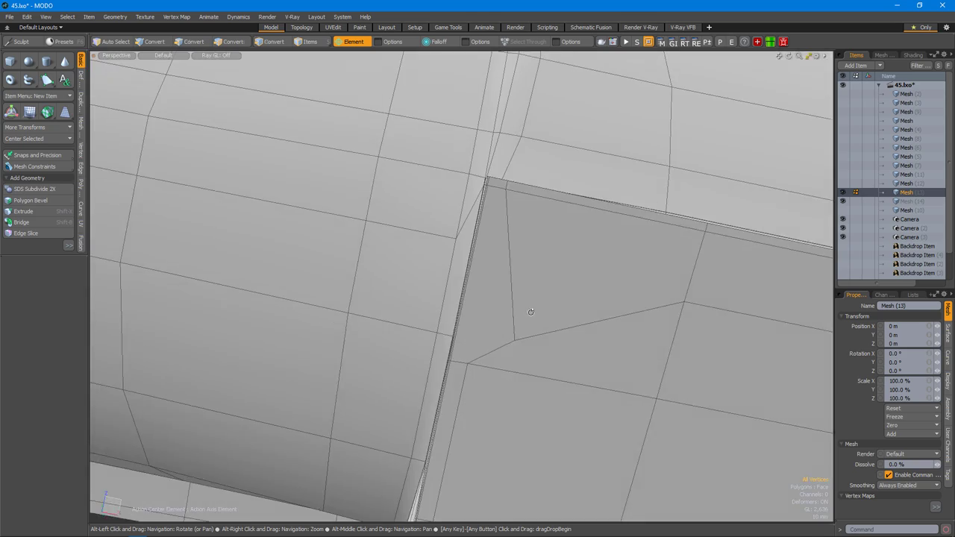
Remove the surplus edge loop that runs down the flat face and kinks at the step.
key(alt+s)
alt+drag(584, 327, 757, 418)
alt+drag(600, 340, 528, 374)
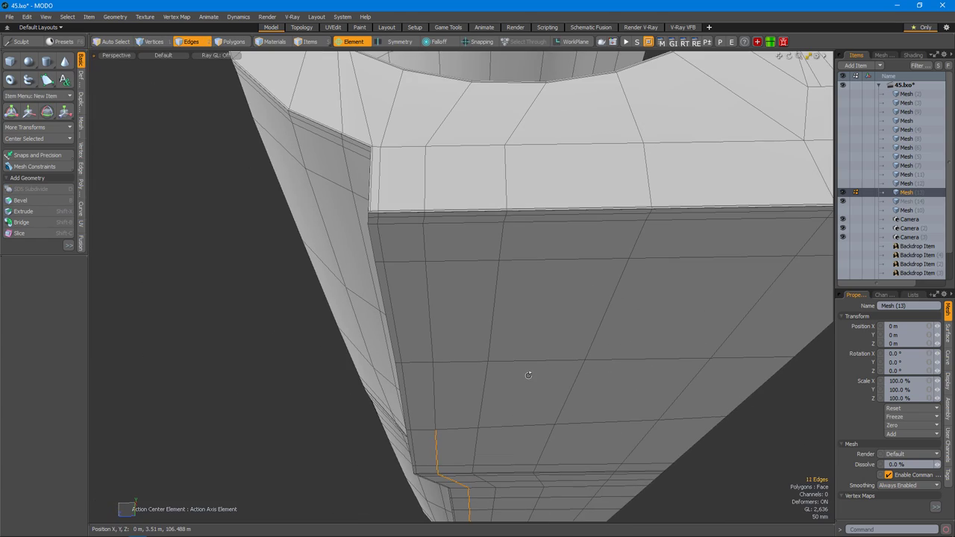
key(shift+a)
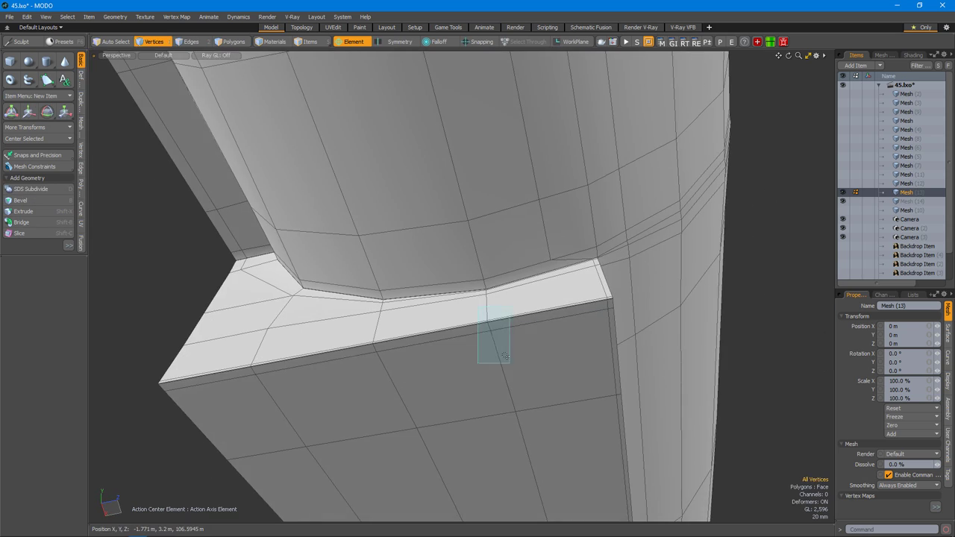
Select the lengthwise row of vertices just inside the flat face's border for realignment.
key(1)
alt+drag(613, 260, 510, 325)
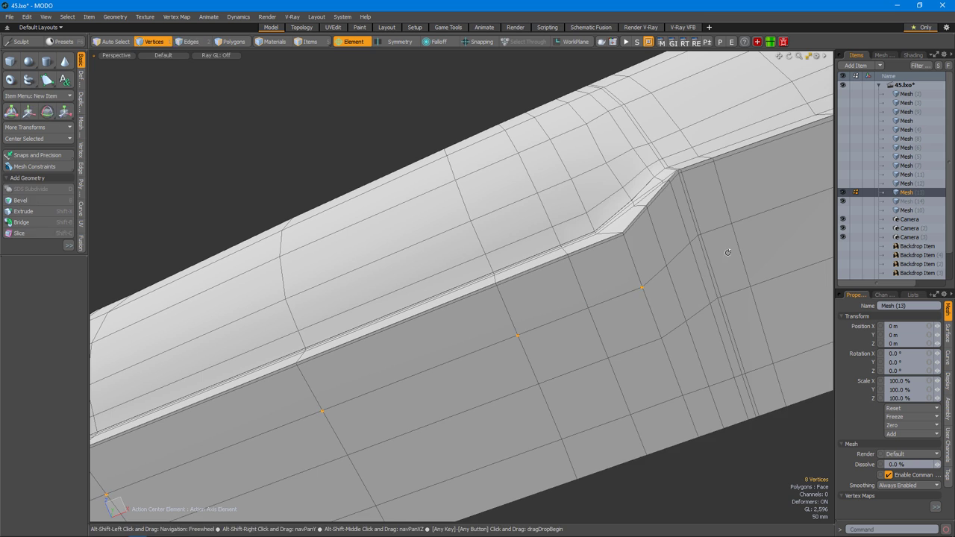
alt+drag(693, 286, 545, 297)
alt+drag(605, 292, 426, 344)
key(alt+c)
key(space)
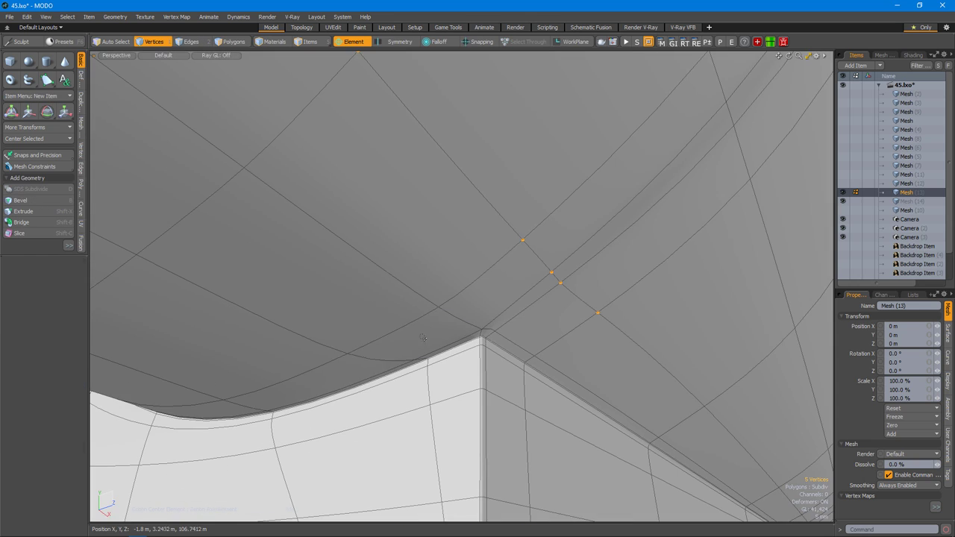
Move the cross-loop edges on the body beside the ledge's corner by -2.5 mm in Y and 1.5 mm in Z.
shift+click(601, 314)
alt+drag(494, 305, 451, 304)
key(2)
alt+drag(588, 320, 652, 390)
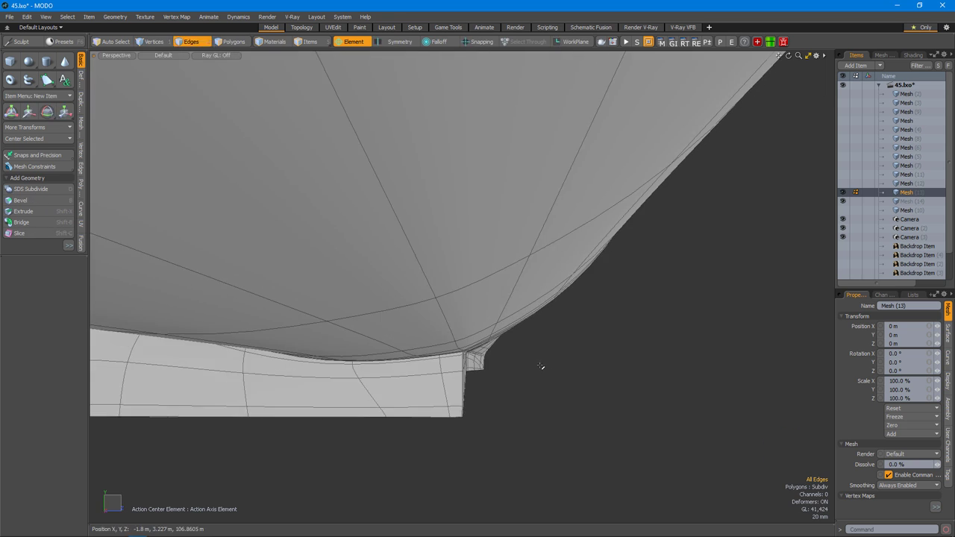
alt+drag(539, 358, 514, 324)
alt+drag(599, 326, 577, 369)
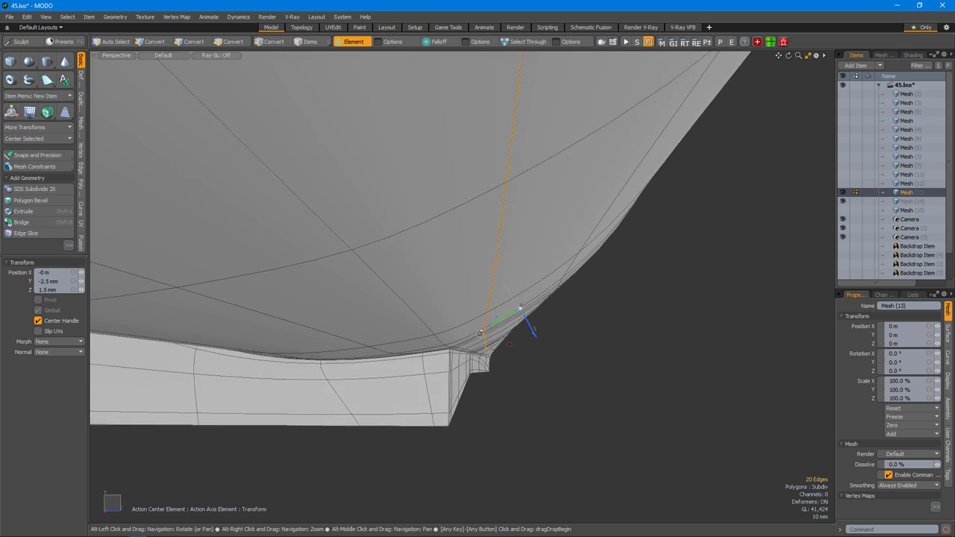
alt+drag(545, 368, 655, 310)
Move the cluster of vertices at the ledge's corner by -2 mm in Y.
key(1)
alt+drag(722, 321, 471, 390)
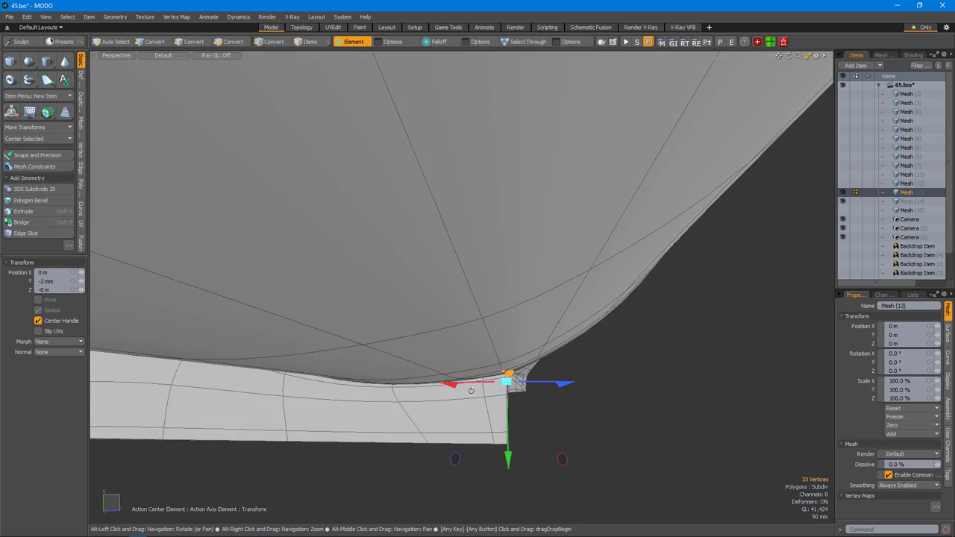
alt+drag(496, 346, 523, 377)
alt+drag(559, 330, 609, 424)
mouse_move(548, 389)
alt+mouse_down()
mouse_move(478, 347)
mouse_move(420, 343)
mouse_move(450, 380)
mouse_move(341, 409)
mouse_move(509, 388)
mouse_move(679, 214)
mouse_move(261, 448)
mouse_move(571, 253)
mouse_move(211, 399)
mouse_move(538, 313)
mouse_move(531, 391)
alt+mouse_up()
scroll(472, 375, up, 2)
Switch to the Front view, turn subdivision off and select two lengthwise vertex rows around the body's tight cross loops.
key(Tab)
key(ctrl+space)
click(611, 404)
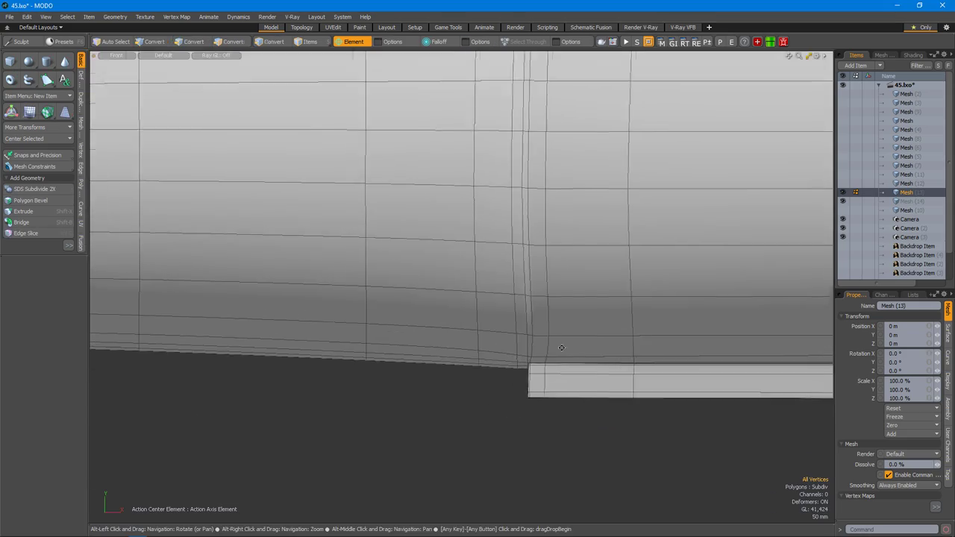
scroll(552, 321, down, 2)
key(1)
key(Tab)
scroll(516, 358, up, 2)
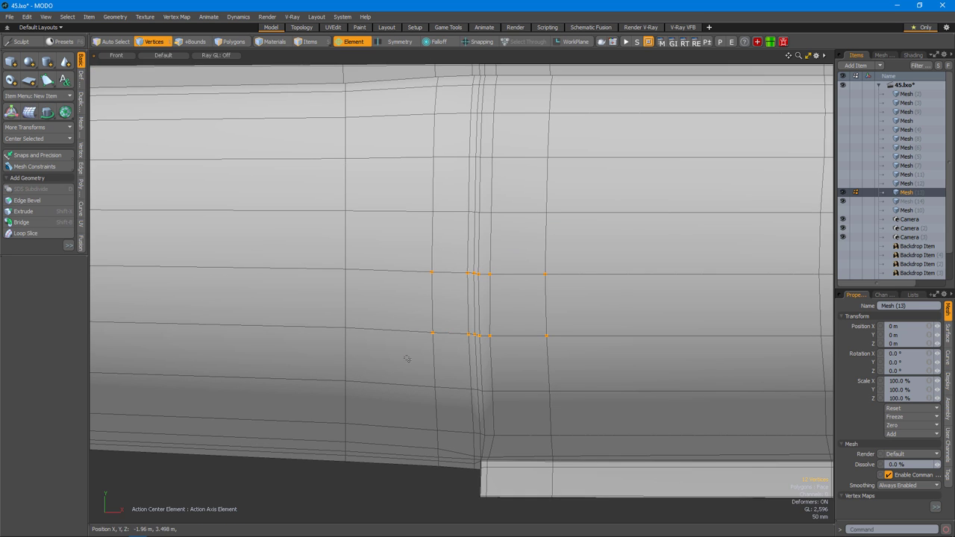
Move the upper of the two selected lengthwise vertex rows by -4 mm in Y.
key(w)
scroll(492, 302, up, 2)
key(space)
scroll(494, 314, down, 2)
right_drag(393, 314, 574, 354)
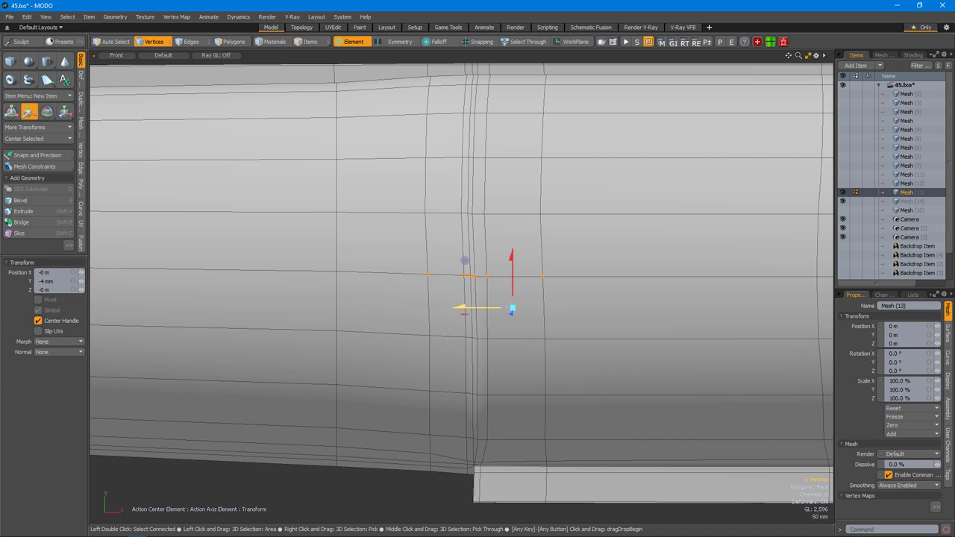
Move the lengthwise vertex row near the body's upper edge and select the rows at the edge itself.
scroll(493, 249, down, 1)
key(w)
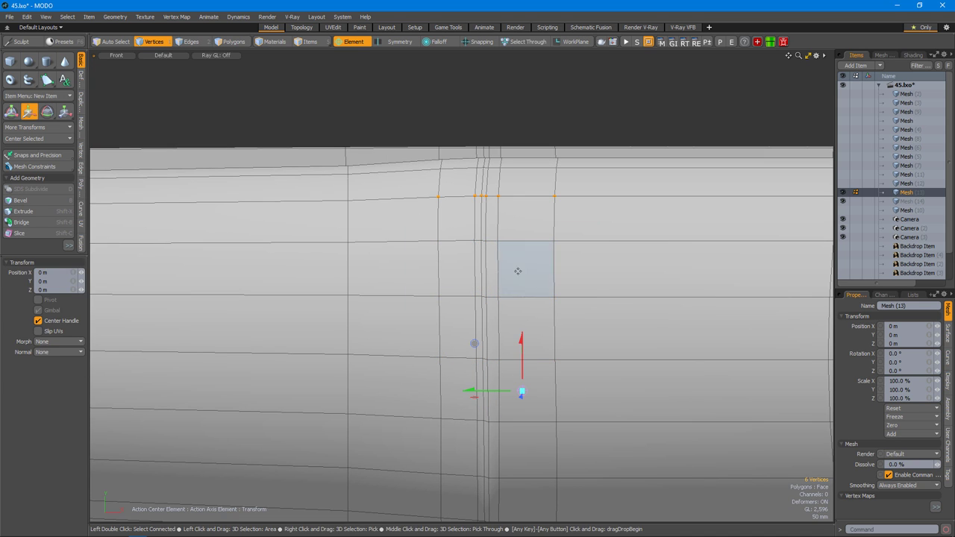
key(space)
scroll(587, 321, down, 2)
scroll(567, 296, up, 3)
key(ctrl+space)
key(Escape)
key(1)
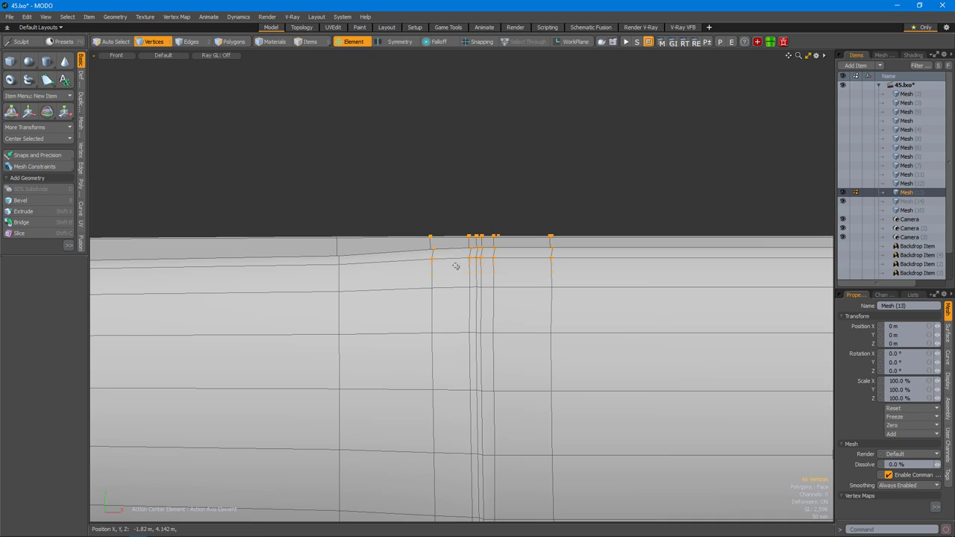
Return to the perspective view and turn subdivision on to examine the edge flow around the ledge's corner.
alt+drag(593, 261, 522, 369)
key(Up)
scroll(498, 387, up, 2)
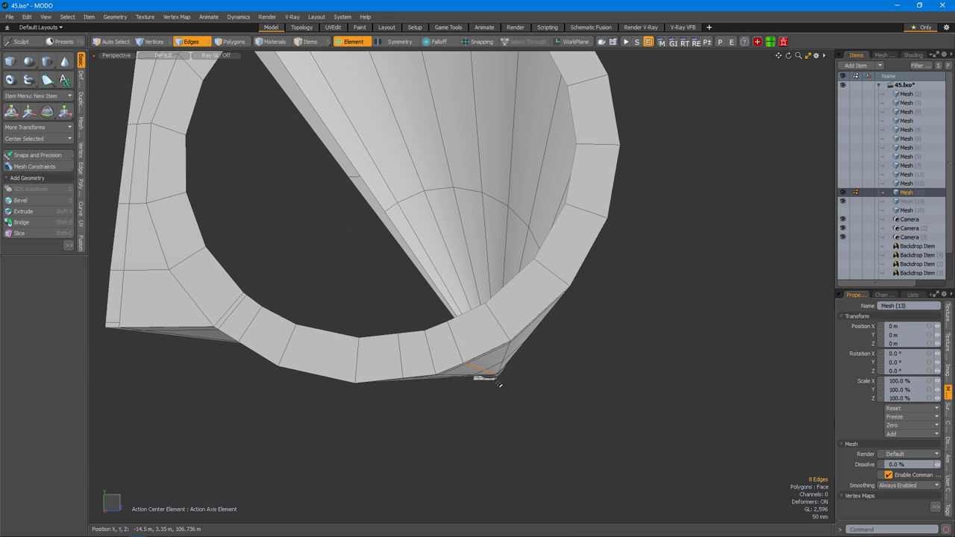
key(ctrl+space)
key(ctrl+space)
key(ctrl+space)
click(592, 391)
key(Tab)
alt+drag(478, 334, 561, 240)
key(space)
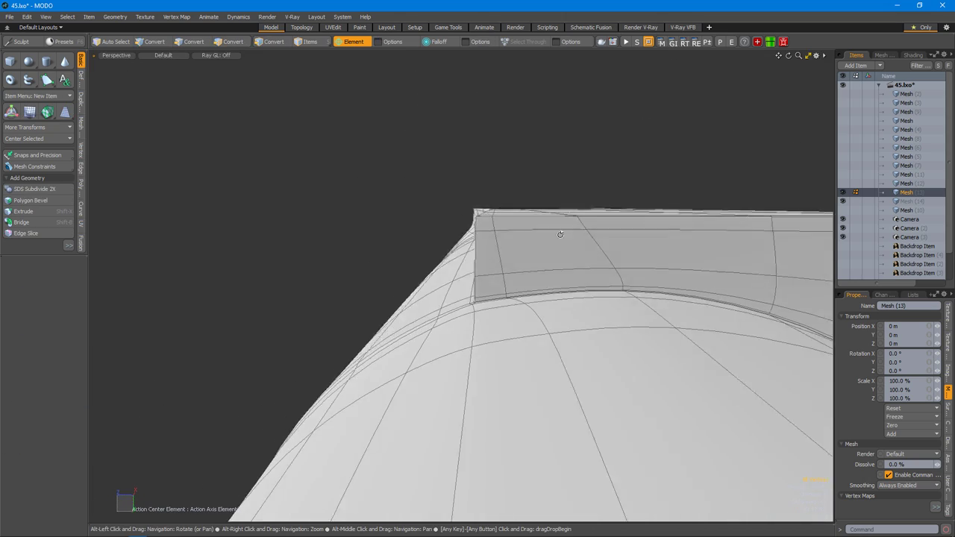
Move the vertices of the lengthwise row that crosses from the rounded body onto the ledge's end face.
drag(515, 296, 516, 297)
alt+drag(516, 297, 406, 304)
alt+drag(549, 327, 532, 297)
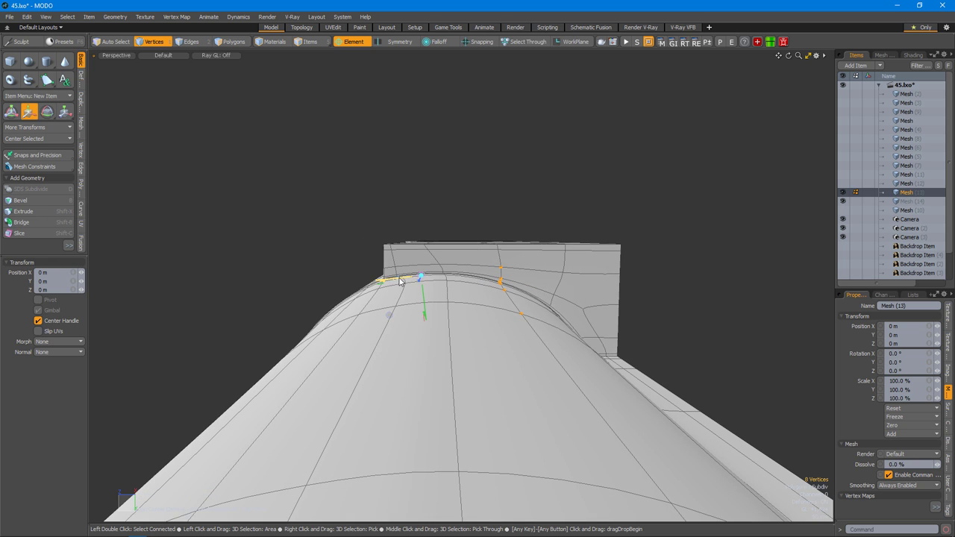
alt+drag(411, 283, 517, 315)
alt+drag(404, 248, 476, 344)
alt+drag(514, 291, 522, 314)
Slide the body vertex just above the ledge's corner and its neighbour in the same lengthwise row, and check the opposite step.
click(443, 312)
key(alt+s)
key(space)
shift+click(548, 305)
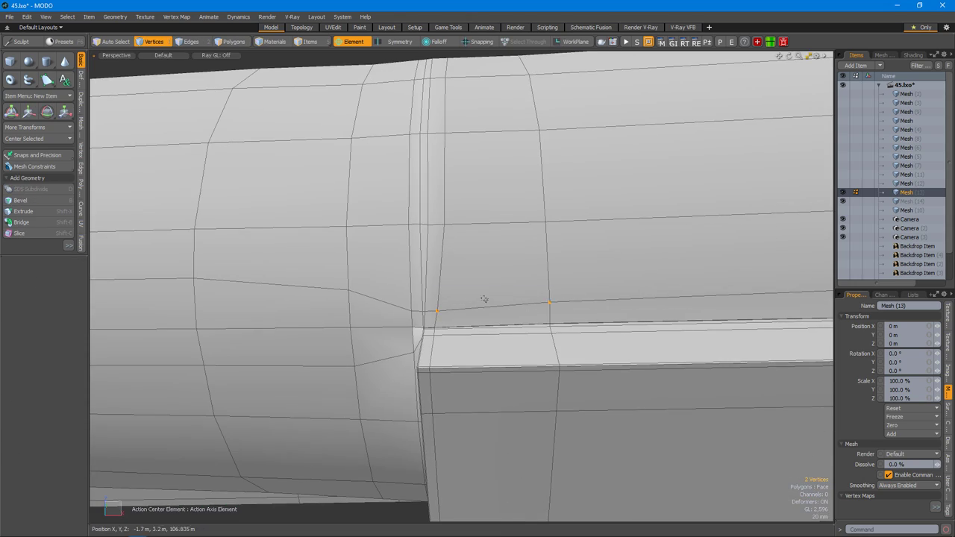
key(a)
scroll(552, 328, up, 10)
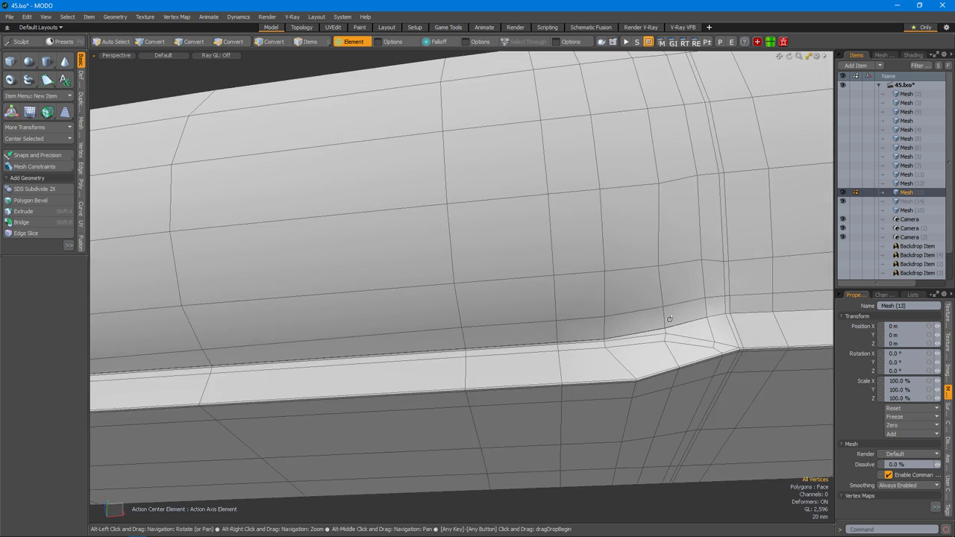
alt+drag(551, 335, 493, 335)
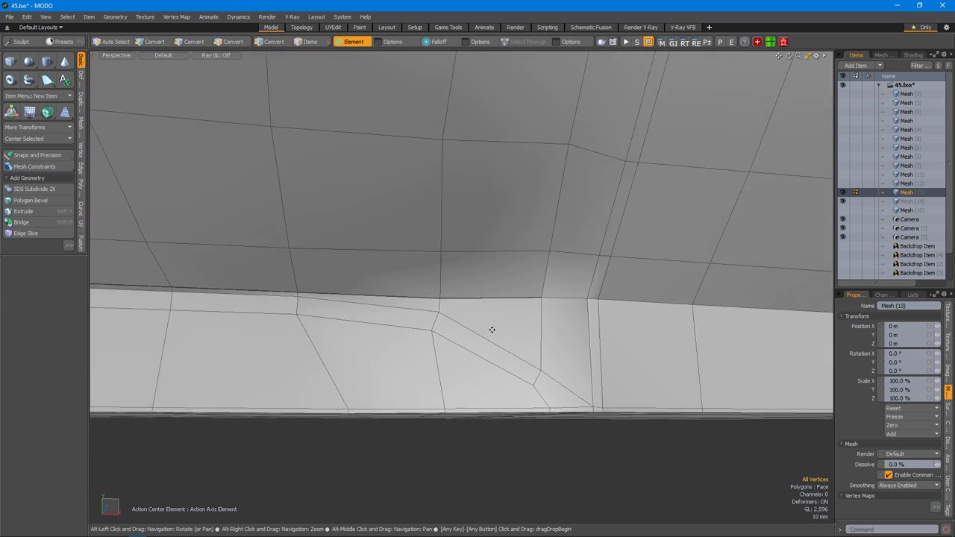
Move the three vertices at the bend of the ledge's end face down 6.9 mm.
scroll(449, 324, up, 8)
key(w)
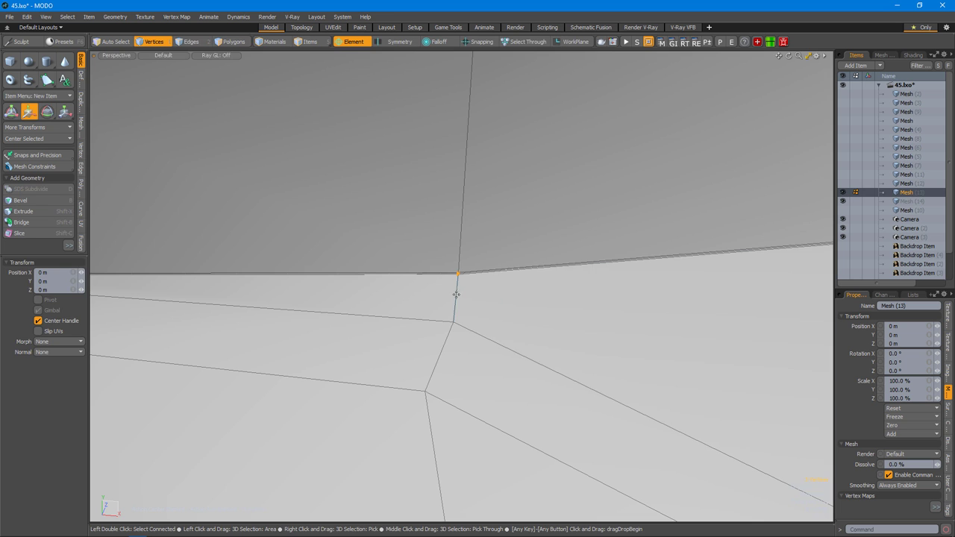
scroll(481, 295, down, 3)
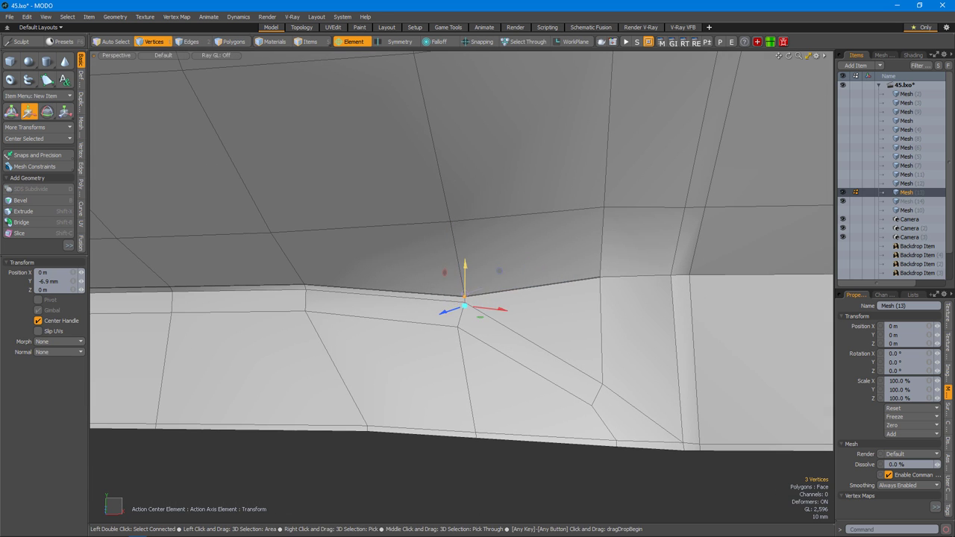
scroll(481, 296, up, 3)
Slice a support edge along the diagonal edge where the ledge's end face meets the rounded body.
alt+drag(619, 305, 347, 340)
key(2)
key(alt+c)
click(348, 349)
scroll(349, 348, down, 5)
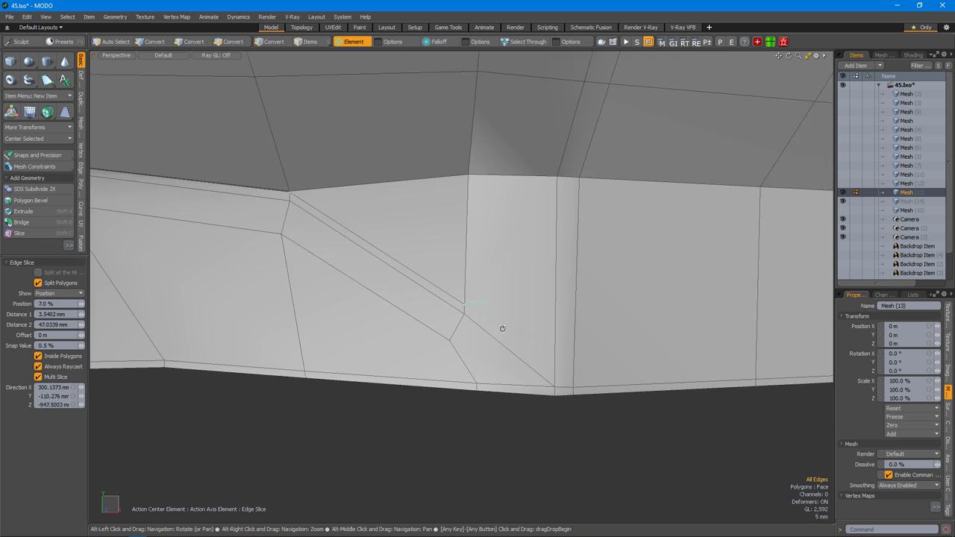
scroll(562, 355, up, 5)
alt+drag(562, 373, 489, 322)
key(space)
scroll(489, 322, up, 5)
alt+drag(516, 283, 465, 285)
alt+drag(398, 252, 507, 281)
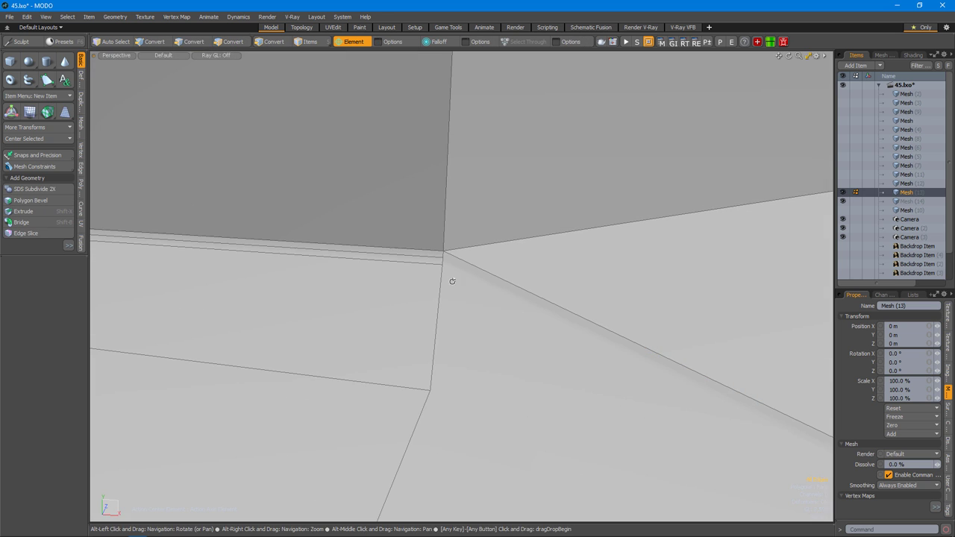
Slice support edges beside the end face's diagonal edge, continuing around its outer corner onto the adjoining face, and toggle subdivision.
alt+drag(447, 197, 622, 302)
alt+drag(616, 356, 574, 335)
alt+drag(564, 374, 571, 327)
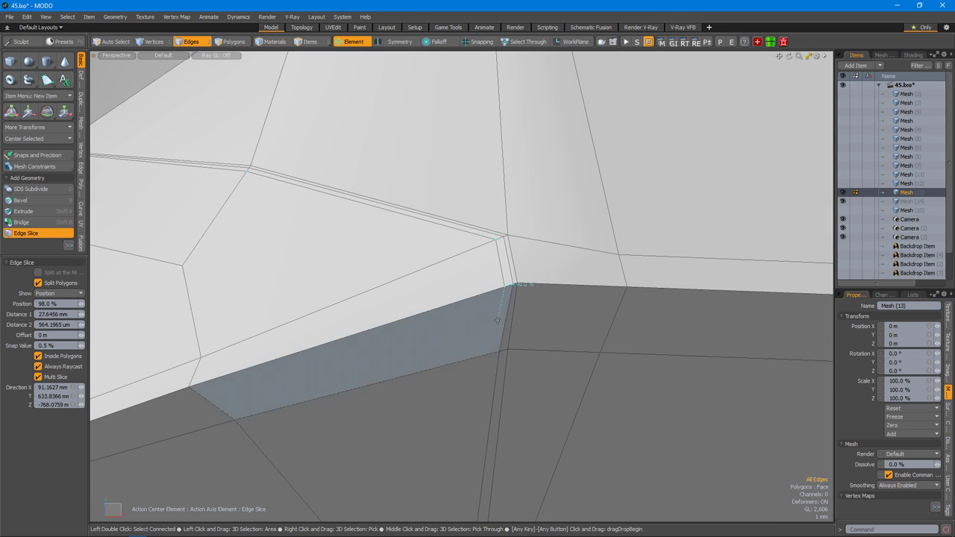
alt+drag(492, 353, 410, 287)
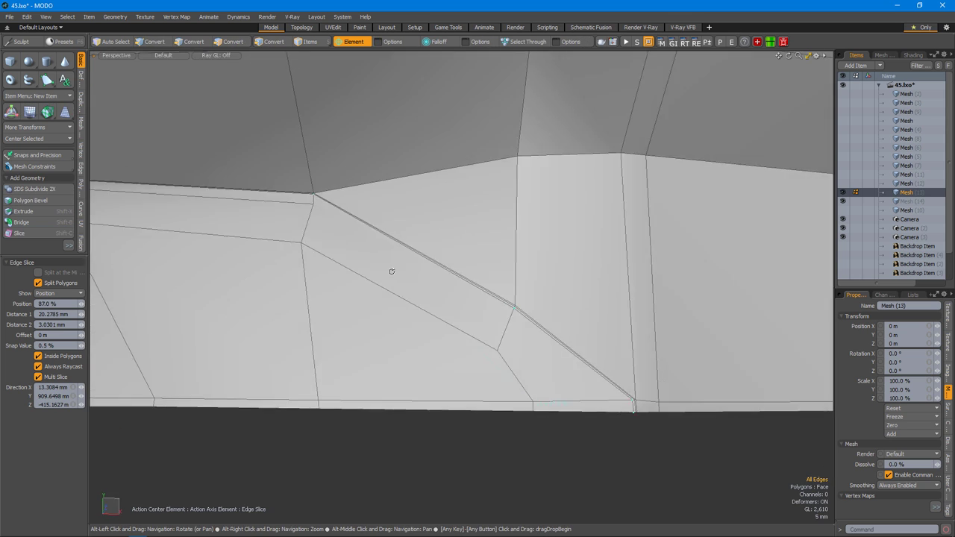
alt+drag(522, 323, 483, 271)
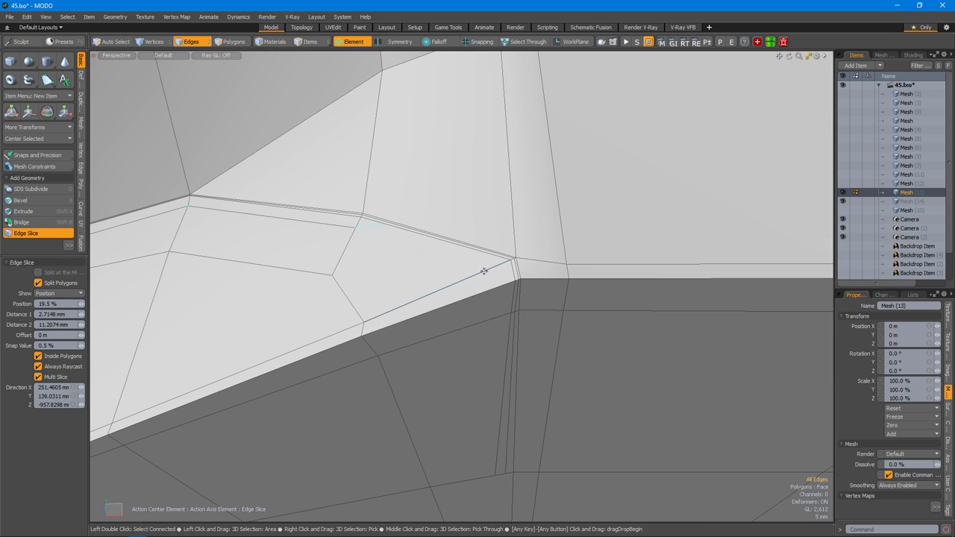
alt+drag(508, 327, 590, 341)
key(space)
key(Tab)
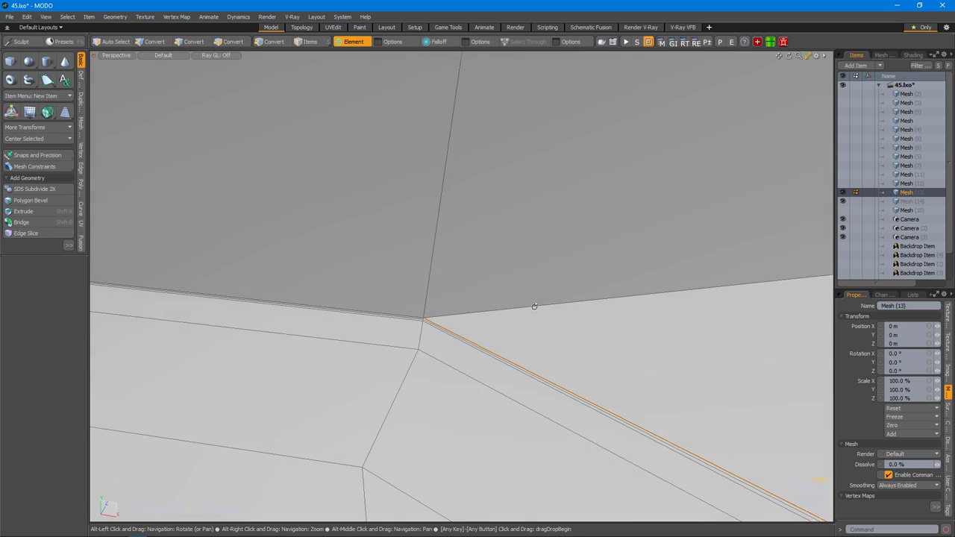
Remove the surplus edges along the end face's diagonal and slide the loop vertex on the adjoining ledge face.
alt+drag(538, 316, 622, 343)
click(597, 324)
key(Tab)
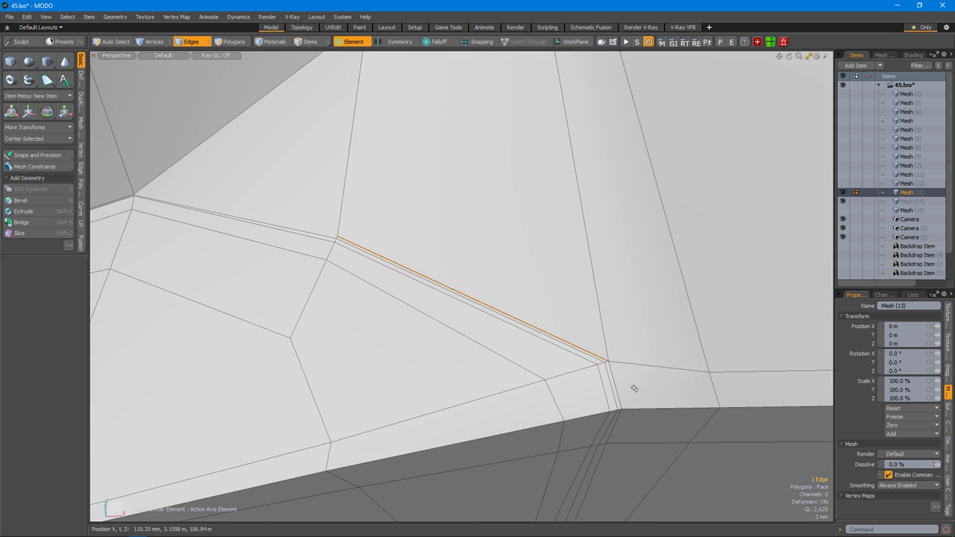
key(2)
alt+drag(564, 398, 516, 323)
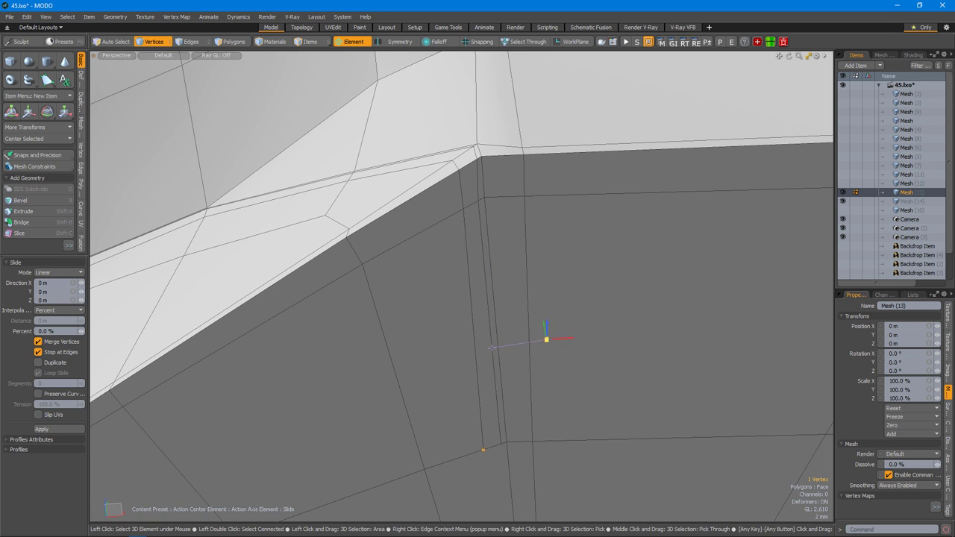
alt+drag(625, 362, 546, 391)
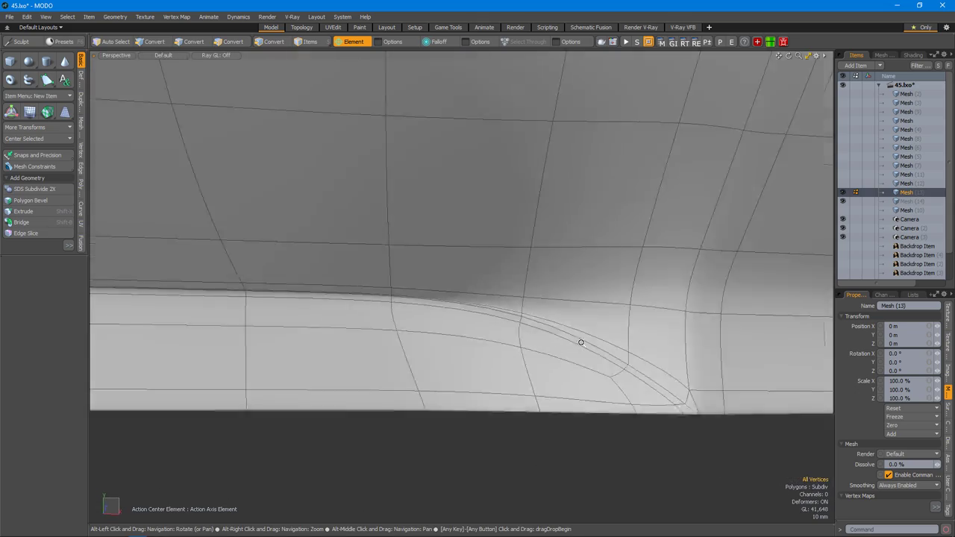
Examine the ledge's corner and the opposite step for uneven edge flow.
alt+drag(581, 343, 617, 339)
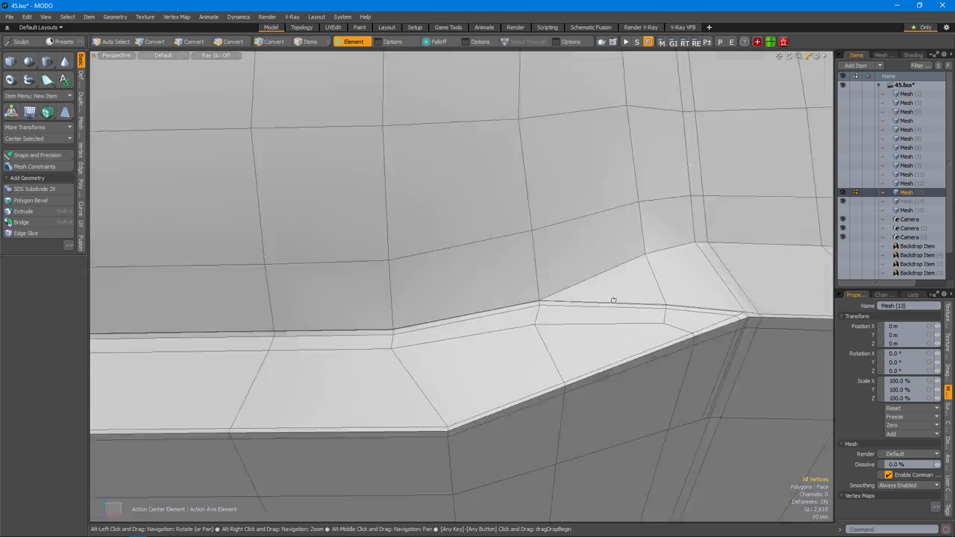
alt+drag(613, 300, 527, 437)
alt+drag(622, 431, 526, 281)
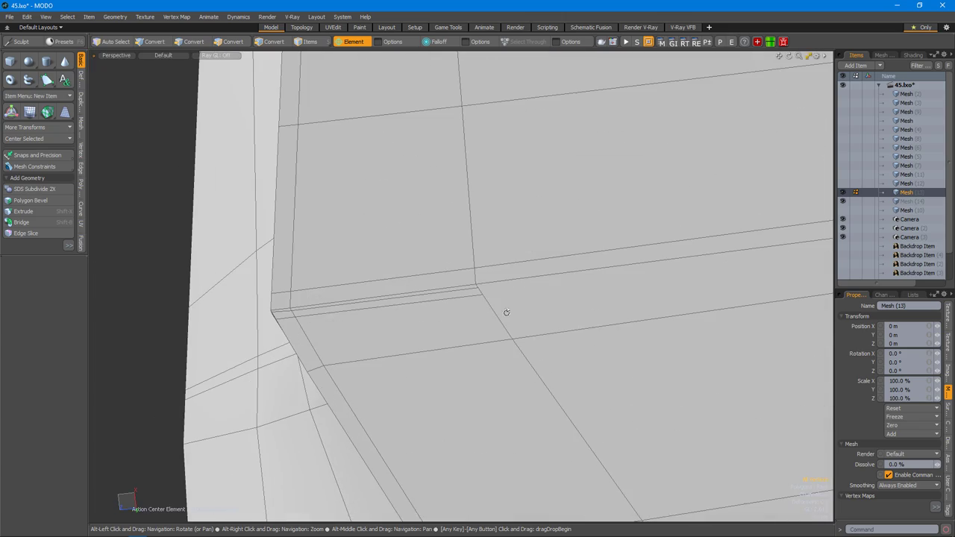
key(2)
scroll(418, 311, up, 3)
alt+drag(379, 375, 668, 295)
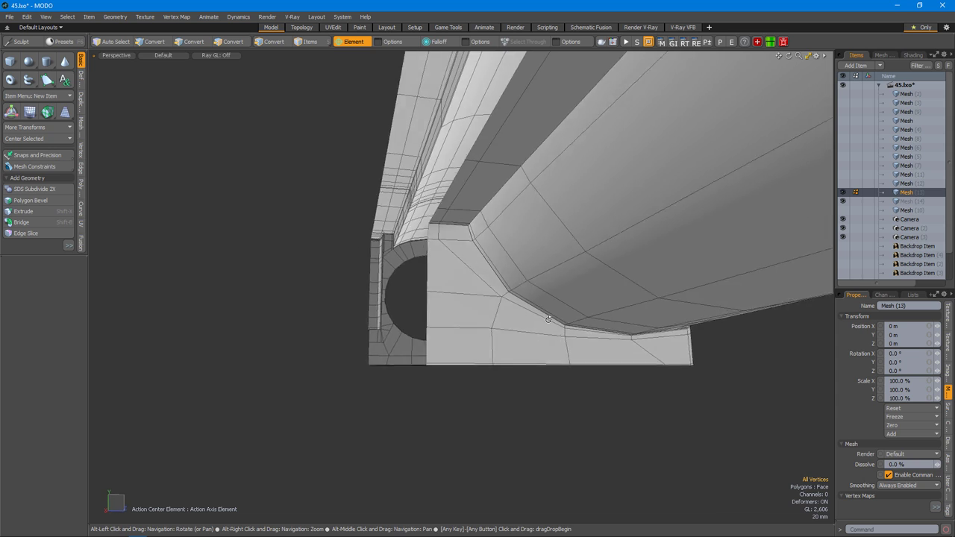
Adjust the opposite end face's vertex beside the body's curved edge and toggle subdivision to check it.
scroll(540, 274, up, 5)
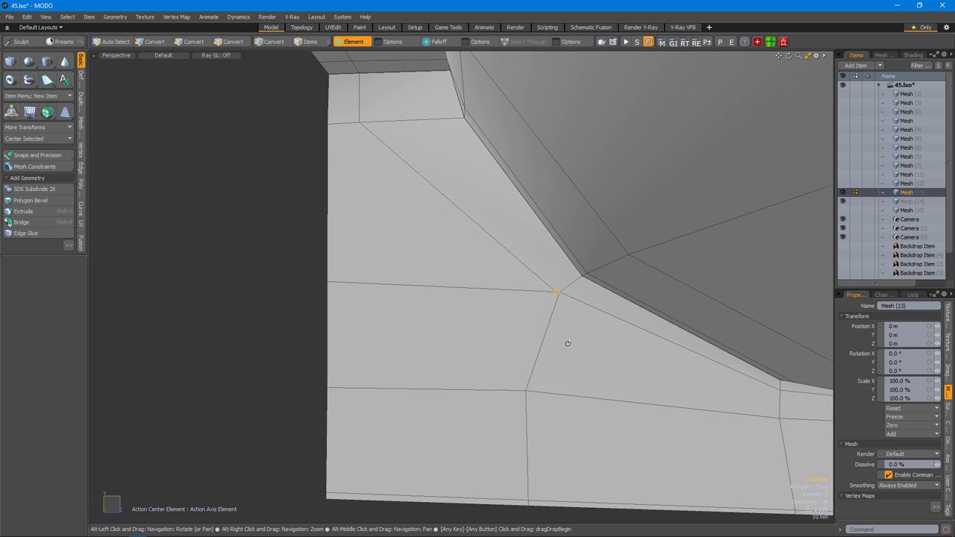
scroll(569, 337, down, 3)
key(Tab)
alt+drag(536, 286, 650, 371)
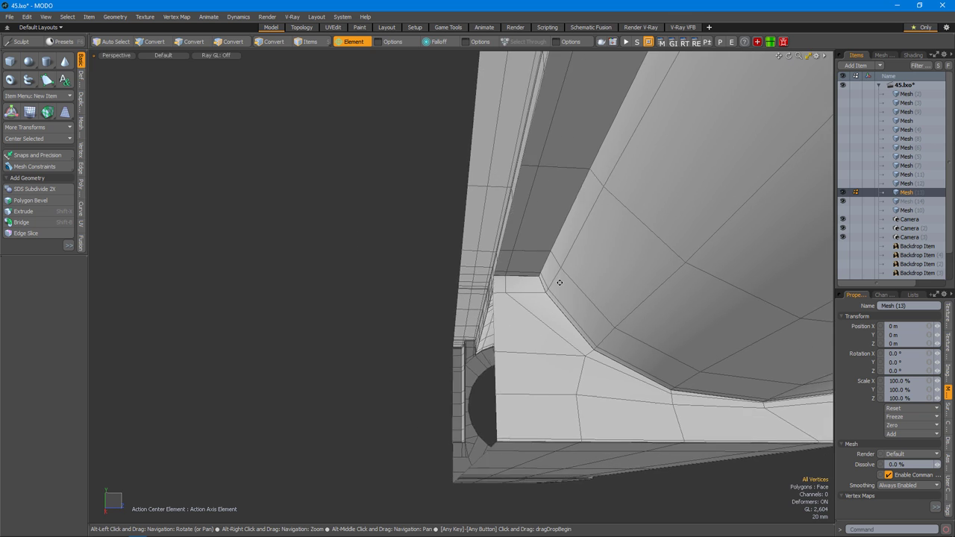
Examine the edge loops along the body's lower edge and the ring's inner rim, and check the subdivided ledge corner.
scroll(570, 283, up, 10)
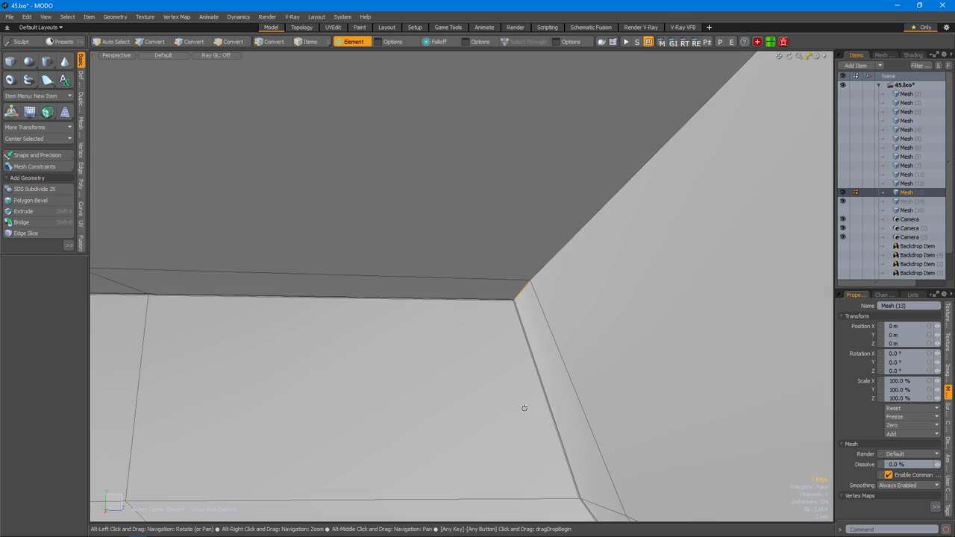
alt+drag(525, 408, 561, 368)
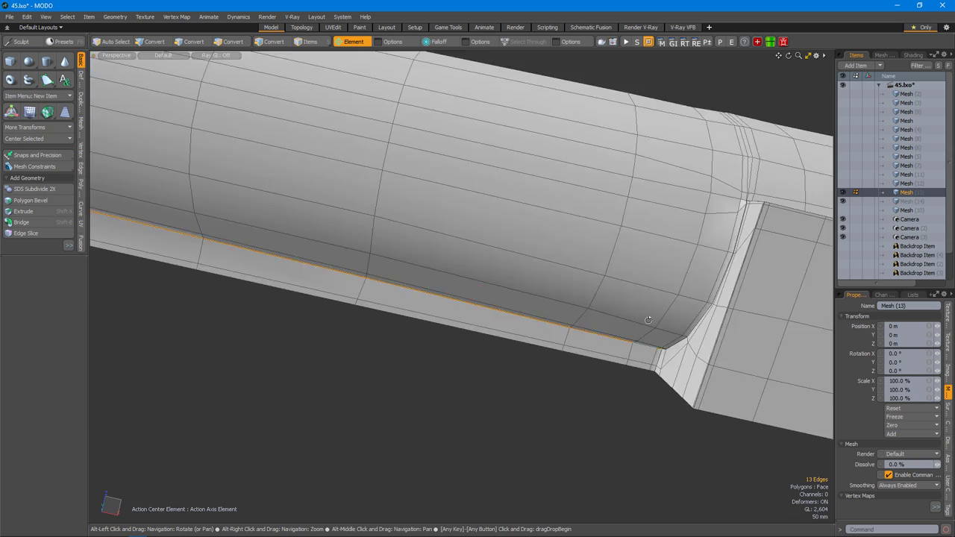
scroll(559, 297, down, 5)
scroll(448, 291, up, 10)
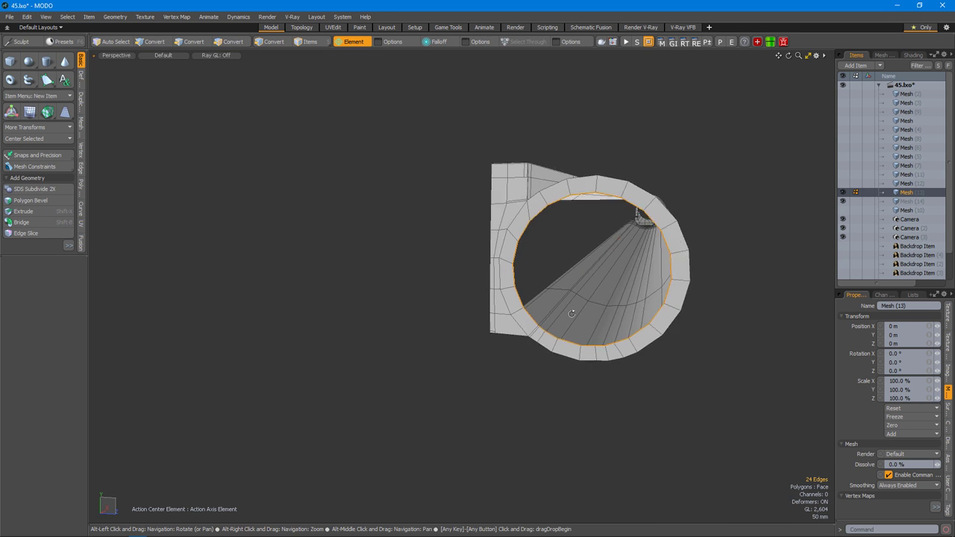
scroll(618, 337, up, 5)
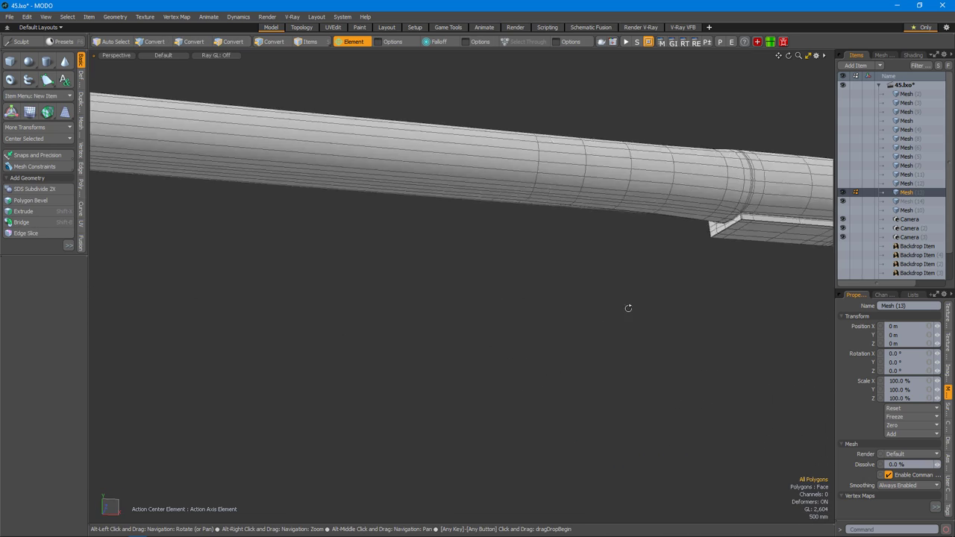
scroll(629, 309, up, 10)
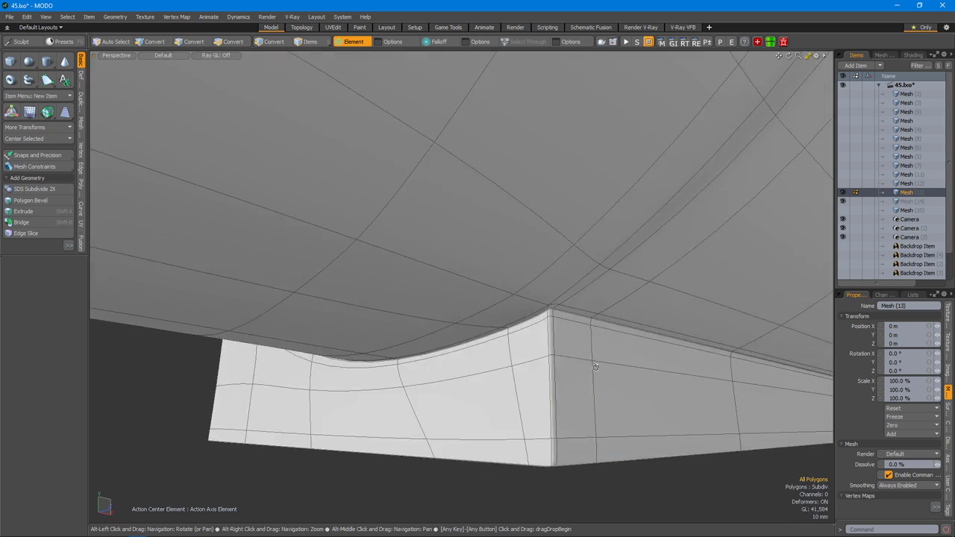
scroll(592, 368, up, 5)
Move the lengthwise edge row at the underside of the open ring and check it with subdivision.
alt+drag(607, 273, 451, 350)
key(w)
key(Tab)
alt+drag(451, 388, 469, 423)
key(space)
key(Tab)
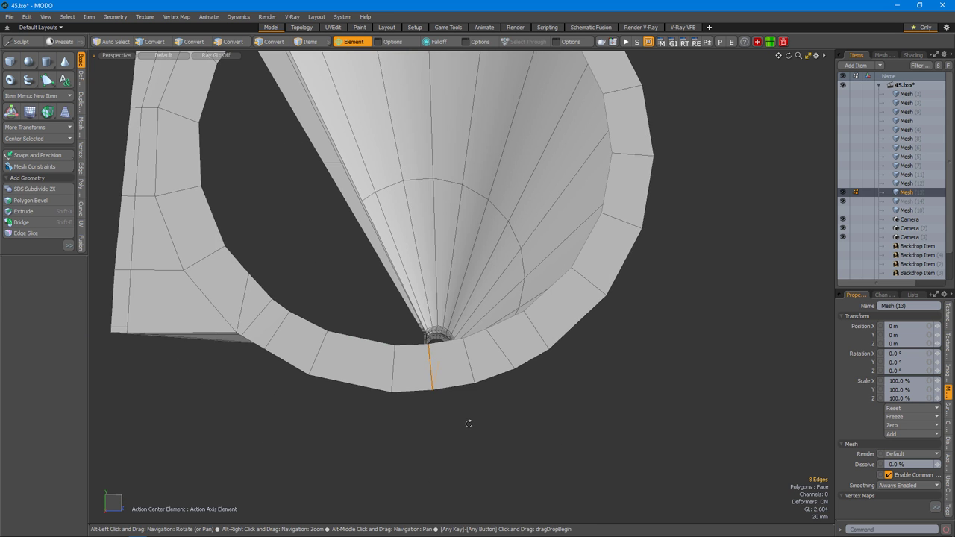
Change the viewport, move the body's lengthwise edges further to even out the ring's spacing, and check the subdivided shape.
key(a)
key(ctrl+space)
click(427, 421)
alt+drag(702, 360, 462, 357)
key(Tab)
alt+drag(462, 447, 508, 359)
key(w)
key(Tab)
key(space)
key(1)
key(Tab)
alt+drag(578, 343, 505, 350)
Select the nine-edge lengthwise row on the rounded body, slide it 5.4%, and turn subdivision on.
key(2)
shift+click(505, 350)
alt+right_drag(505, 350, 622, 313)
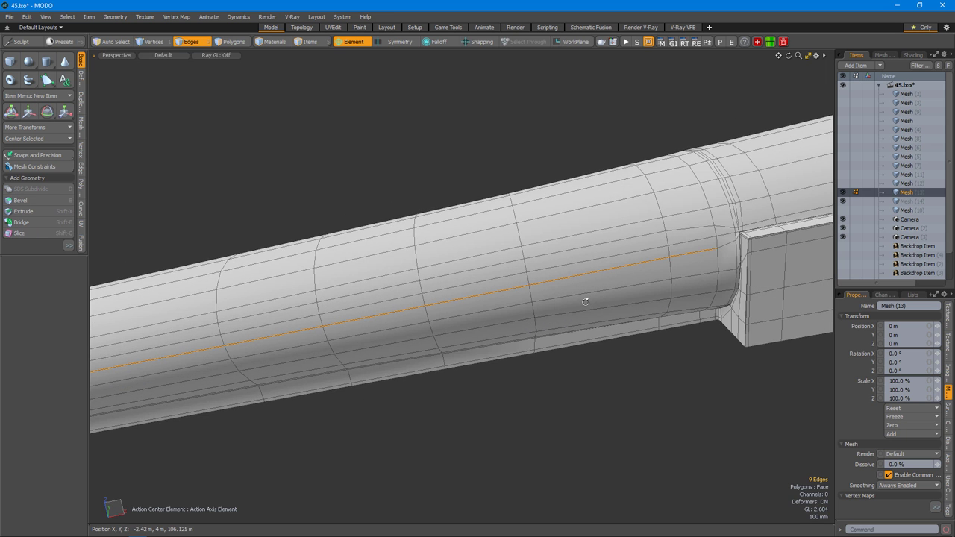
key(alt+s)
alt+drag(589, 271, 515, 299)
alt+drag(515, 299, 551, 375)
scroll(551, 375, up, 10)
scroll(550, 375, down, 10)
key(Tab)
scroll(564, 386, up, 3)
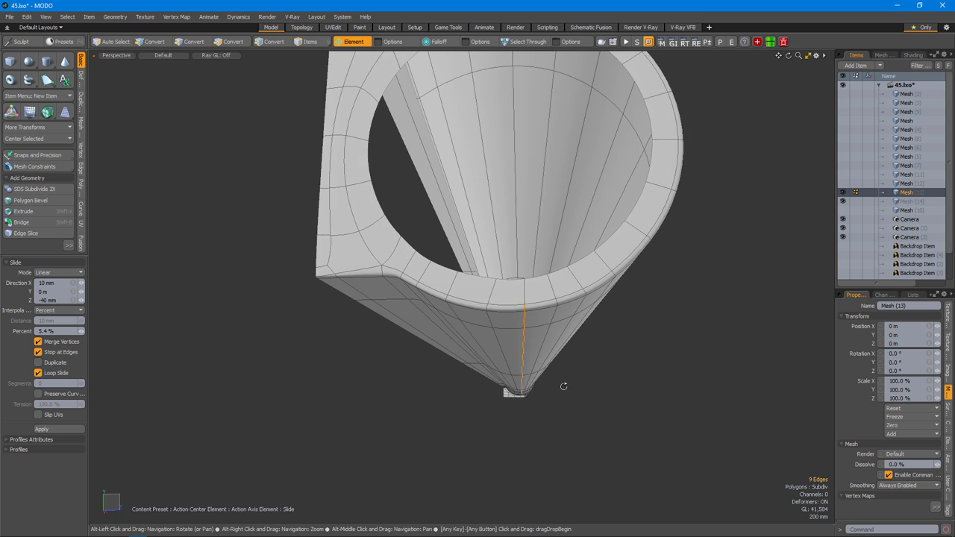
Move the selected lengthwise edge row 3 mm in X and -1 mm in Y in the Left view.
alt+drag(524, 299, 480, 330)
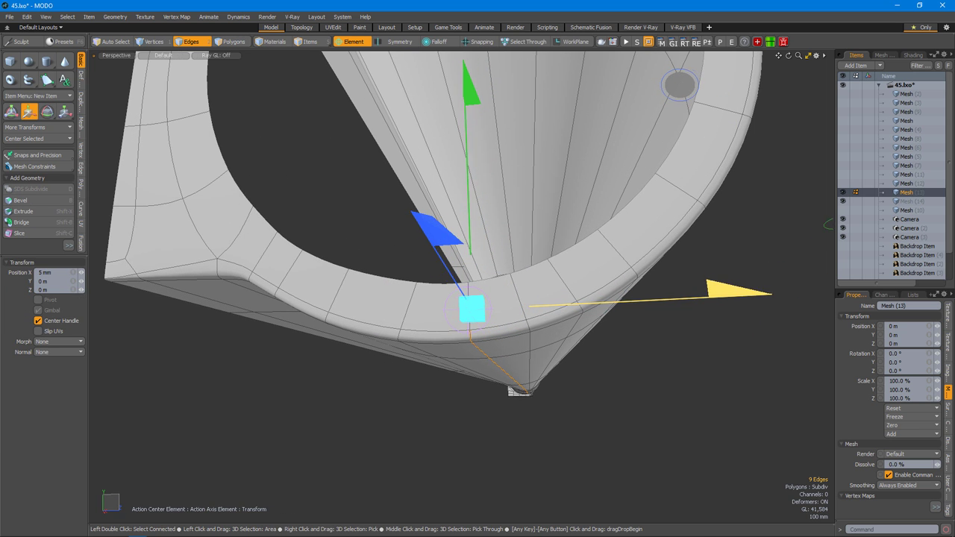
alt+drag(513, 321, 517, 337)
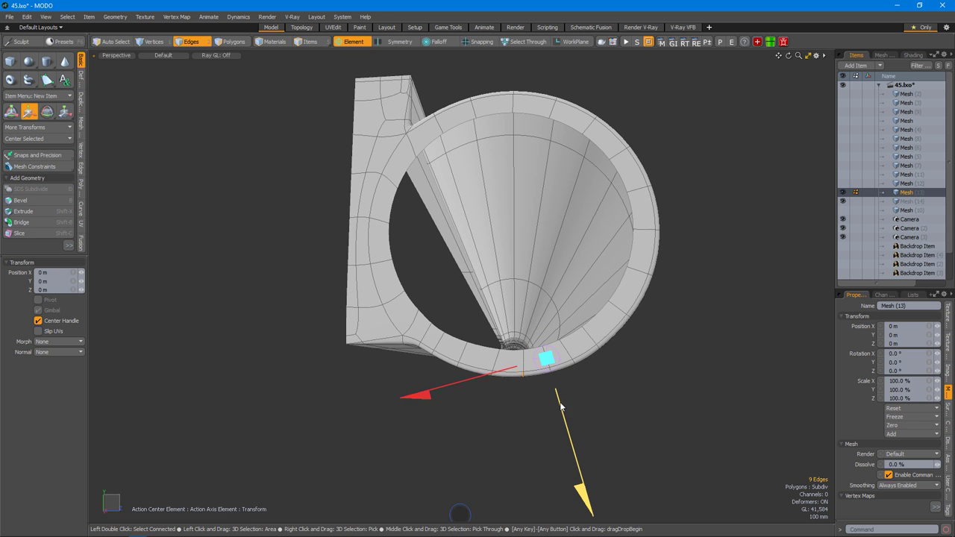
key(ctrl+space)
click(508, 408)
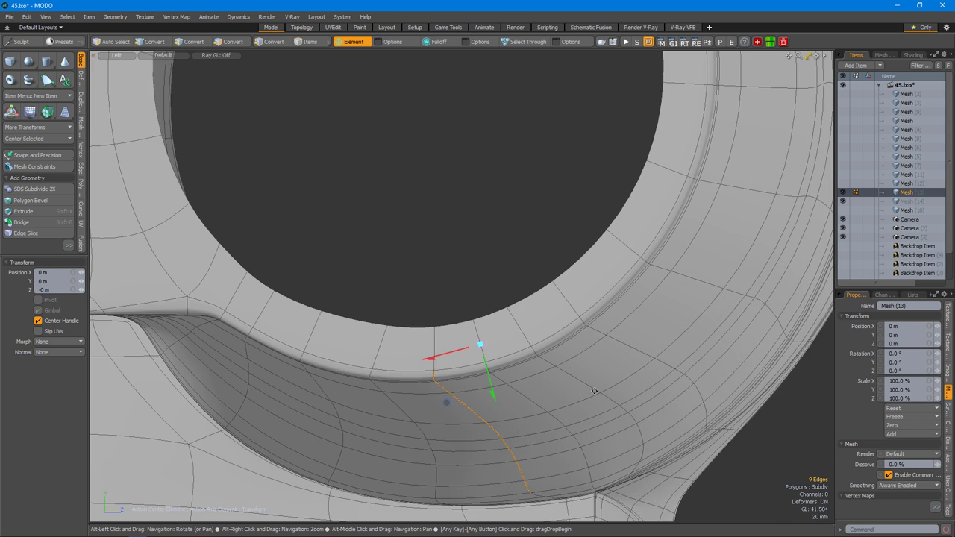
alt+drag(477, 351, 484, 348)
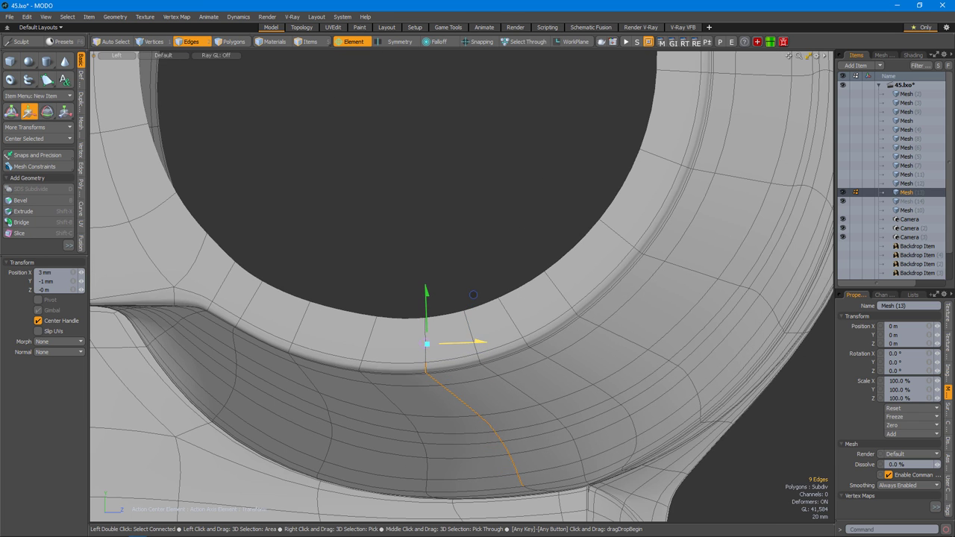
scroll(478, 294, down, 5)
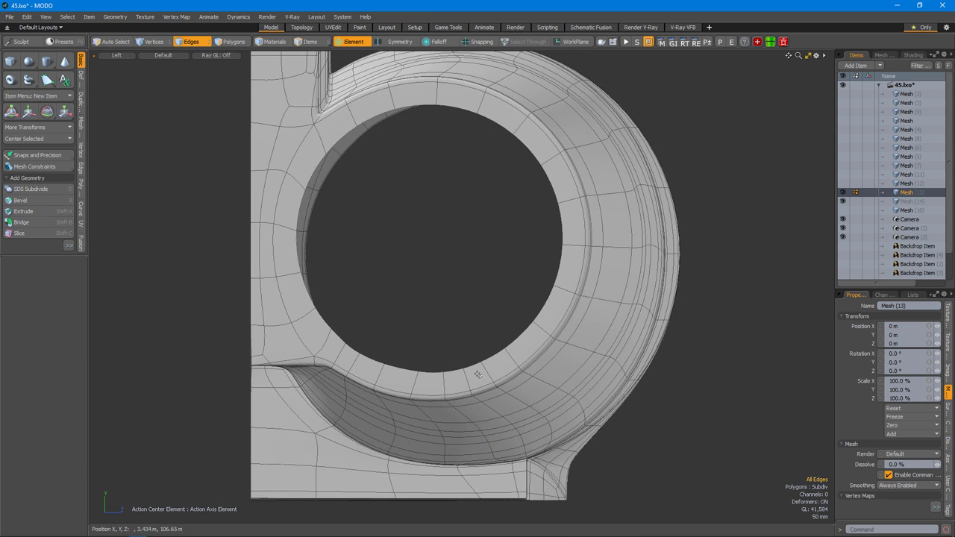
Return to the perspective view and examine the rounded body around the ledge's end.
key(ctrl+space)
click(531, 339)
scroll(447, 320, down, 6)
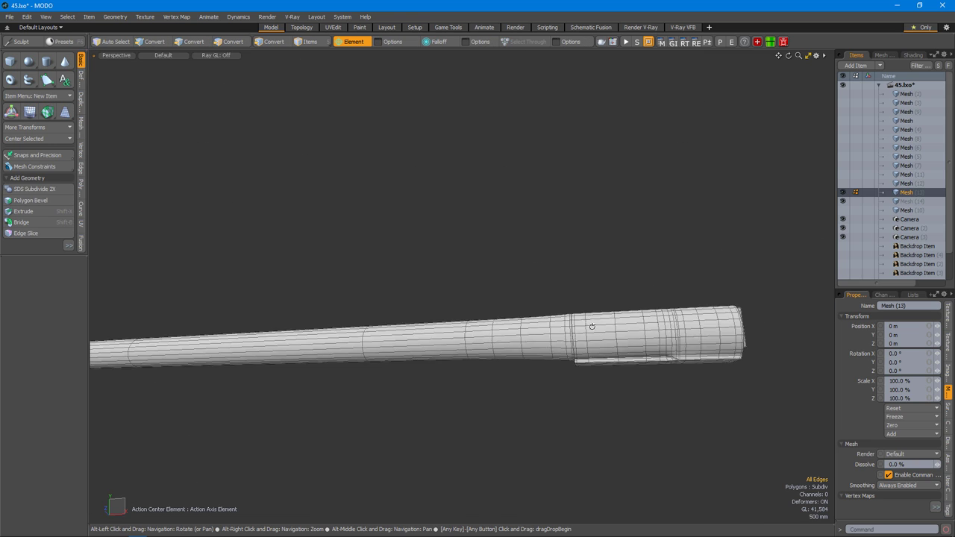
scroll(629, 277, up, 6)
scroll(629, 277, up, 2)
Adjust the body vertices just above the ledge's end face and clear the selection.
click(558, 310)
key(1)
mouse_move(567, 329)
middle_down()
mouse_move(530, 336)
mouse_move(569, 341)
middle_up()
scroll(569, 341, up, 5)
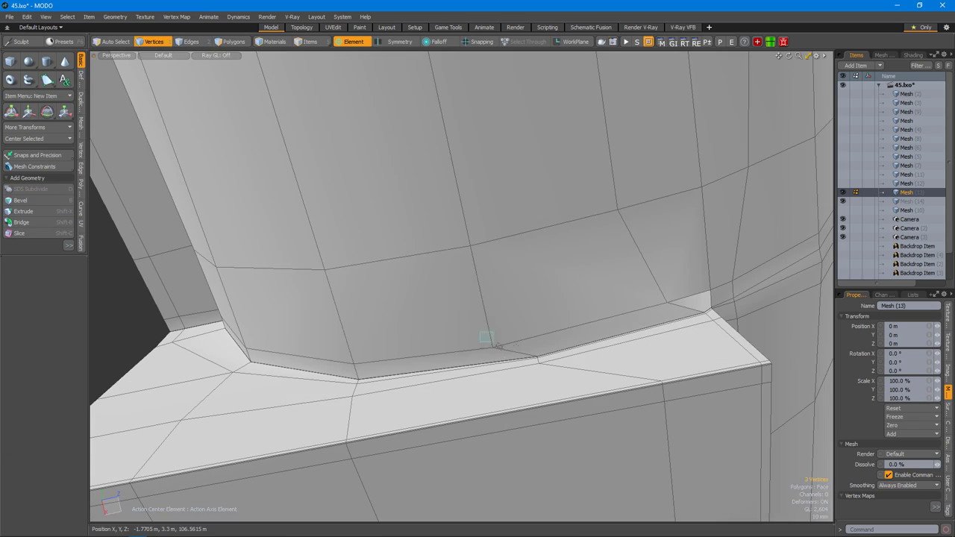
key(space)
scroll(557, 383, down, 3)
scroll(560, 354, up, 3)
scroll(539, 327, down, 3)
middle_drag(539, 326, 494, 389)
key(space)
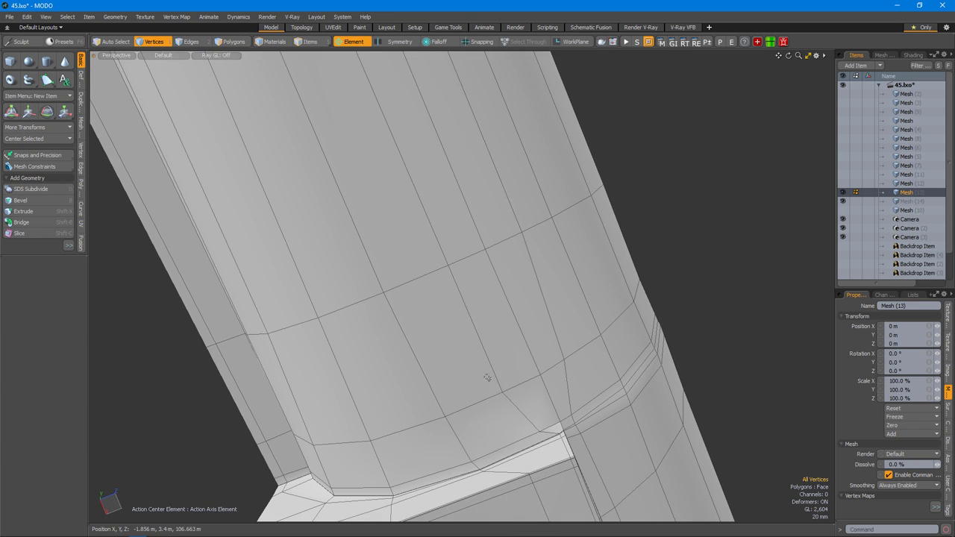
Slide six vertices of the lengthwise row above the ledge's upper corner by 6.6%.
key(space)
middle_drag(537, 329, 504, 356)
key(space)
middle_drag(569, 317, 482, 312)
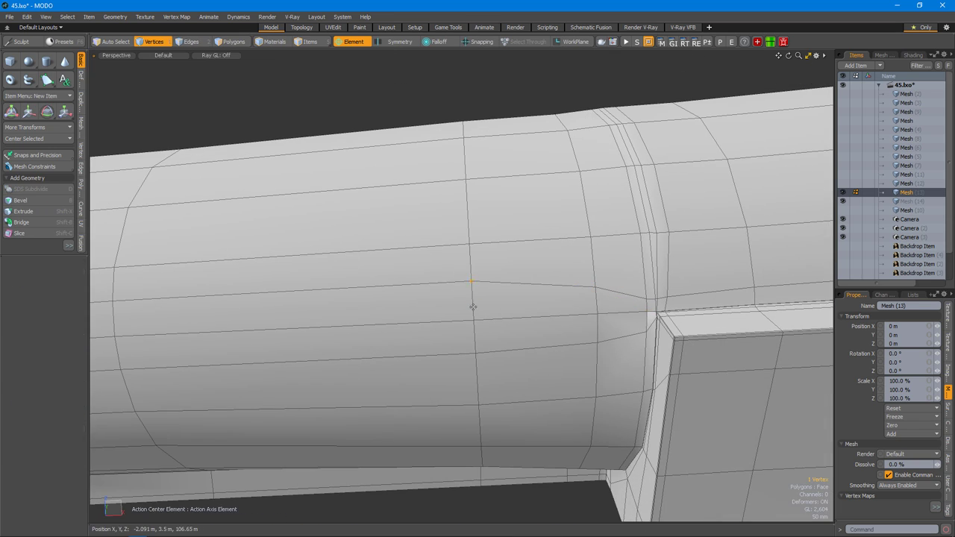
key(1)
middle_drag(577, 287, 437, 298)
right_drag(437, 298, 512, 341)
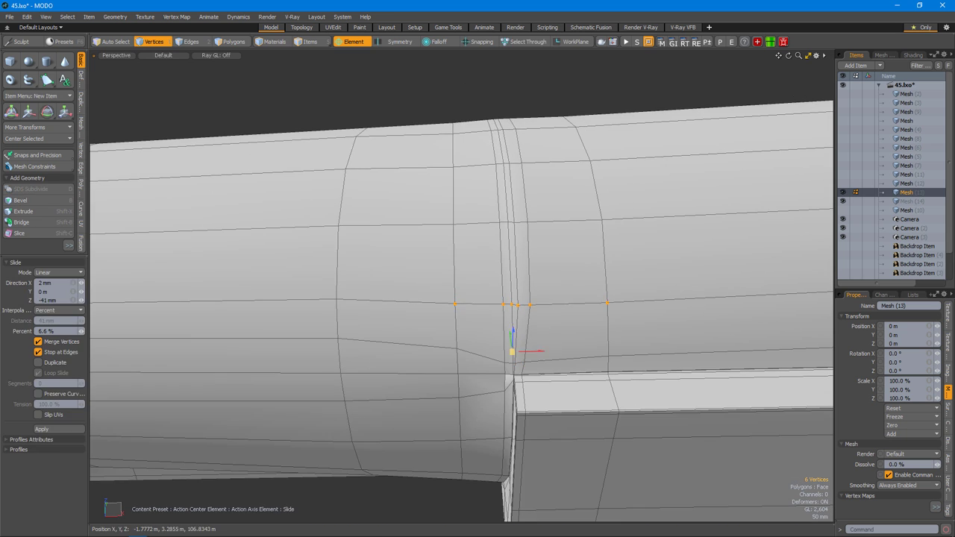
key(space)
Slide the group of body vertices just above the ledge's end corner to even out their row.
middle_drag(511, 341, 433, 267)
scroll(419, 317, down, 3)
click(419, 317)
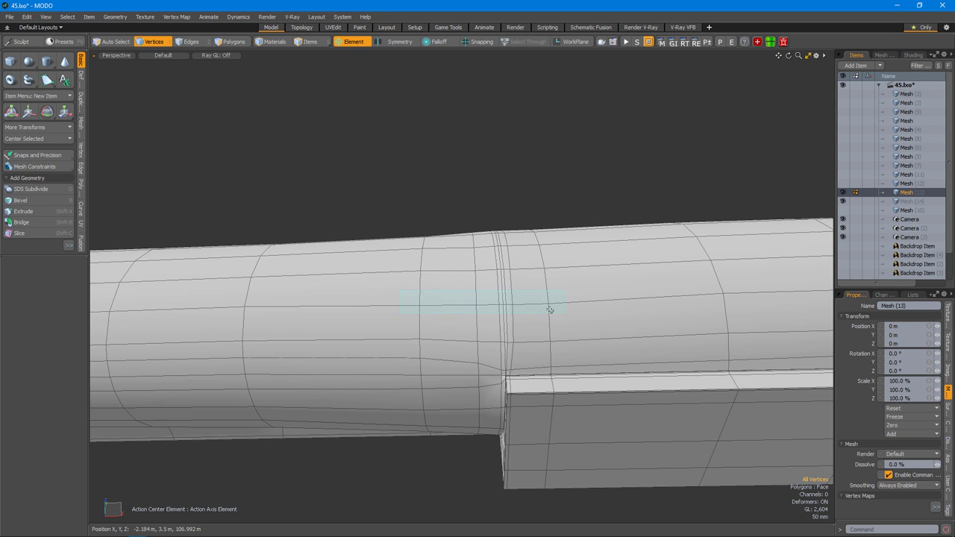
drag(584, 347, 586, 347)
middle_drag(586, 347, 498, 335)
key(alt+s)
key(space)
Select the row of six vertices along the corner where the ledge meets the rounded body for moving.
click(572, 322)
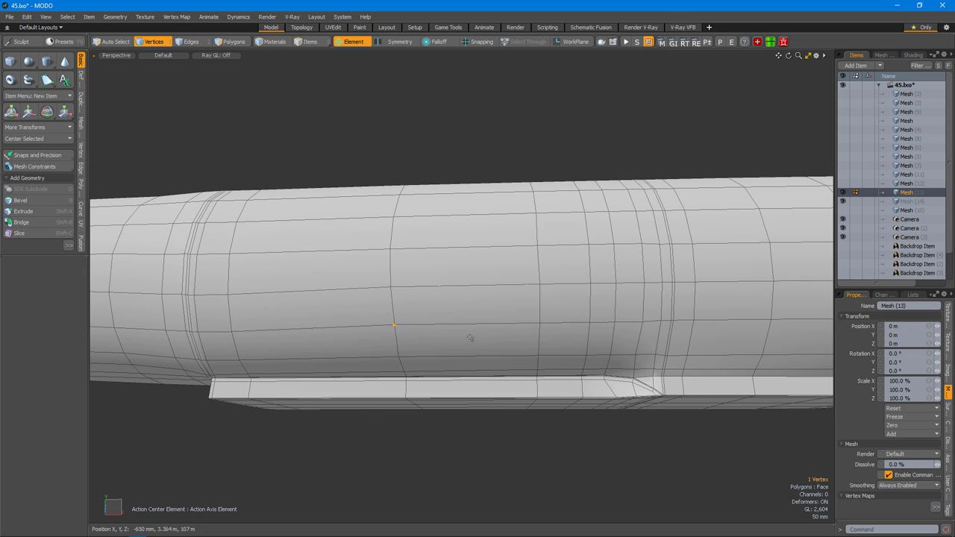
key(space)
alt+drag(522, 328, 565, 288)
key(Tab)
key(1)
key(l)
key(w)
key(space)
key(space)
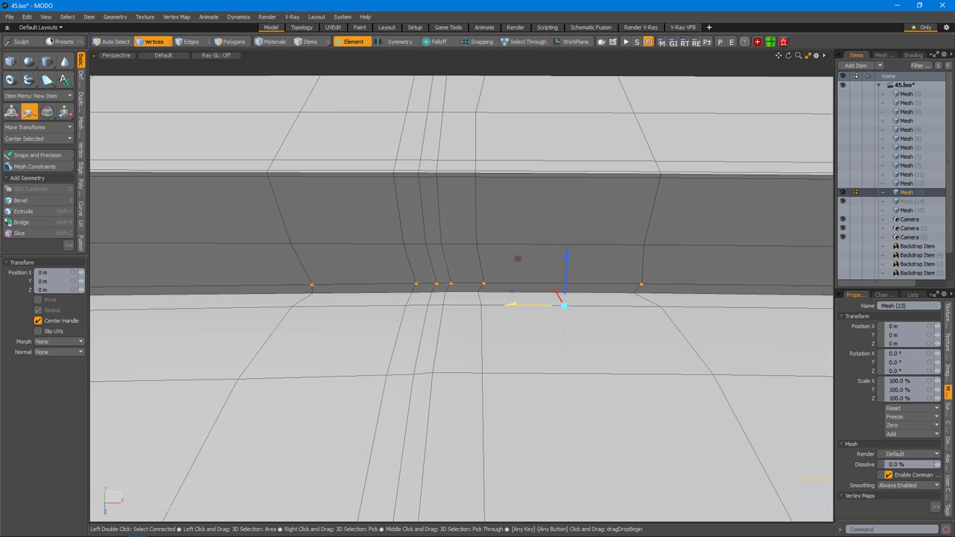
key(space)
Examine the ledge's end corner and its tapered transition, previewing the mesh as a subdivision surface.
alt+drag(510, 259, 563, 264)
key(space)
alt+drag(475, 192, 533, 250)
alt+drag(543, 288, 471, 256)
alt+drag(497, 295, 550, 298)
key(1)
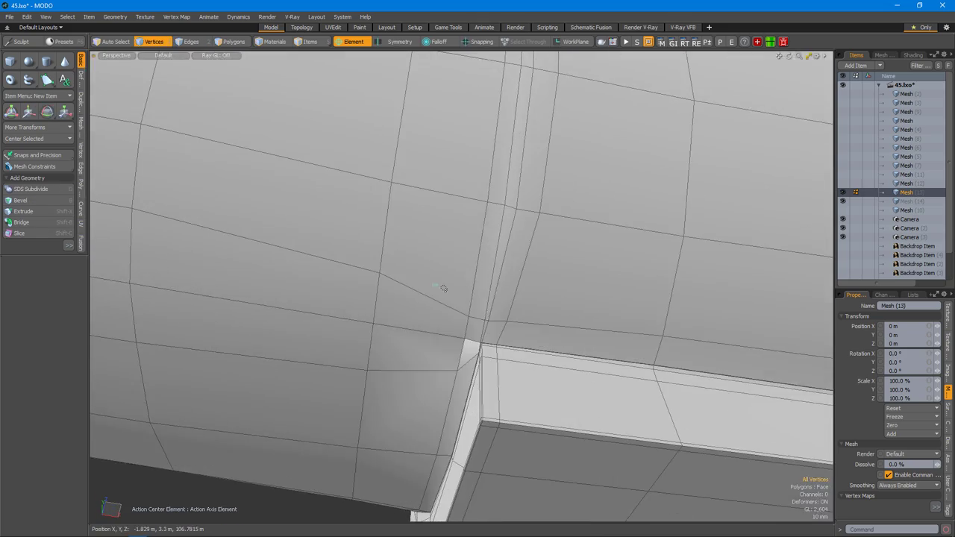
click(482, 311)
alt+drag(482, 311, 437, 278)
key(space)
key(space)
alt+drag(501, 253, 535, 358)
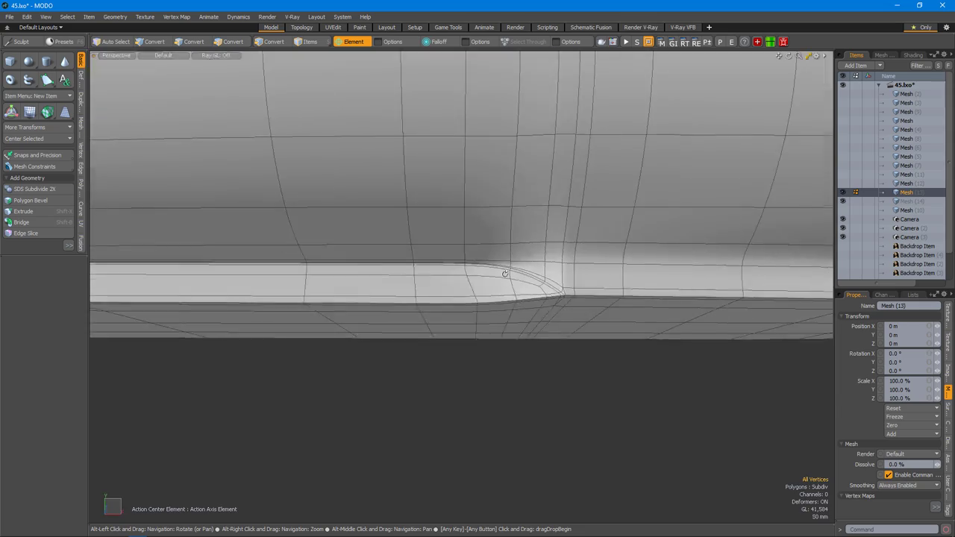
alt+drag(505, 274, 423, 268)
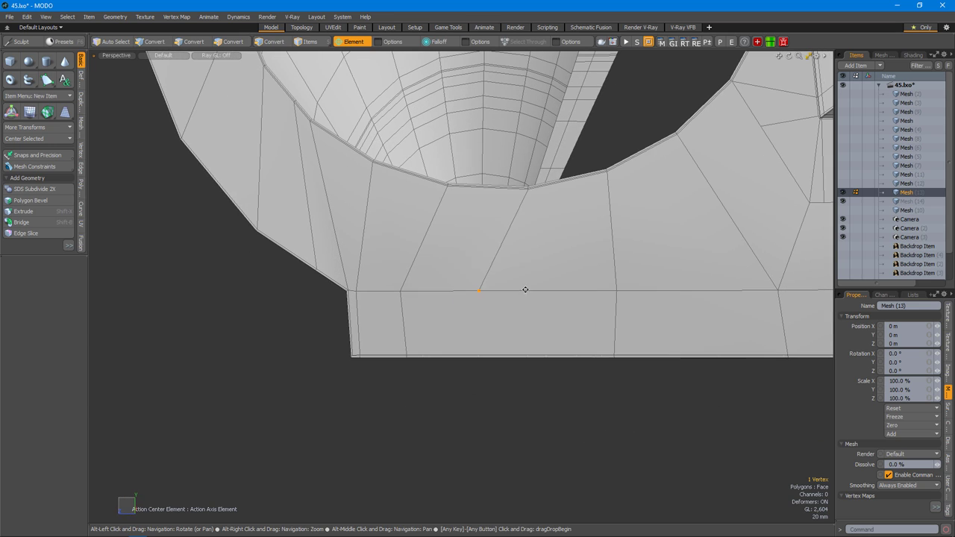
Slide the row of 24 vertices running across the ledge's end and along its face by 1.3%.
alt+drag(587, 302, 423, 237)
alt+drag(688, 211, 476, 222)
shift+click(445, 213)
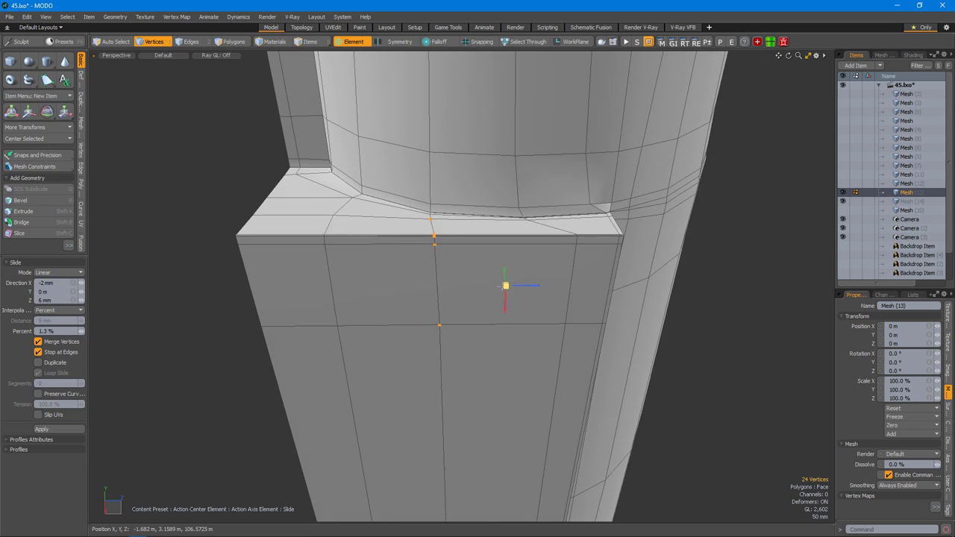
alt+drag(445, 212, 478, 269)
scroll(477, 269, up, 3)
scroll(494, 321, down, 2)
key(alt+s)
alt+drag(495, 321, 481, 338)
key(space)
key(space)
key(space)
Use Edge Slice between existing vertices on the end face near the narrow strip beside the inner corner.
scroll(503, 273, up, 4)
key(c)
click(457, 265)
key(space)
key(1)
key(space)
scroll(580, 238, down, 5)
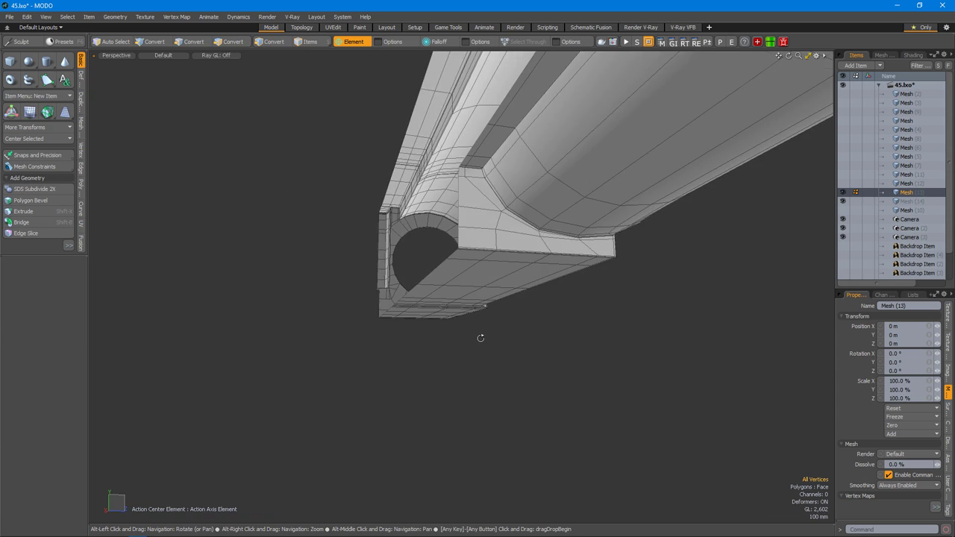
scroll(471, 271, up, 6)
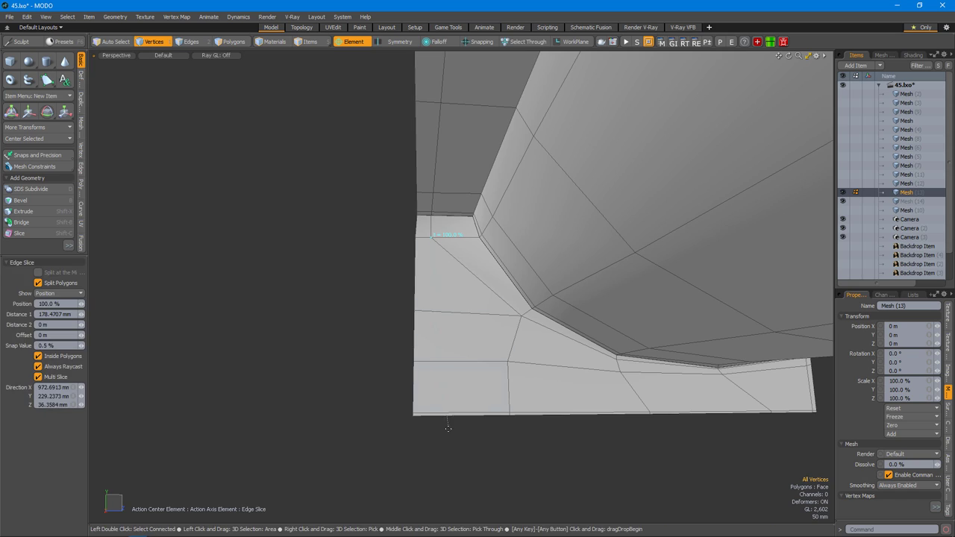
Add one loop slice at 59.5% through the selected band of polygons along the body's outer strip.
alt+drag(478, 385, 448, 303)
key(3)
key(alt+c)
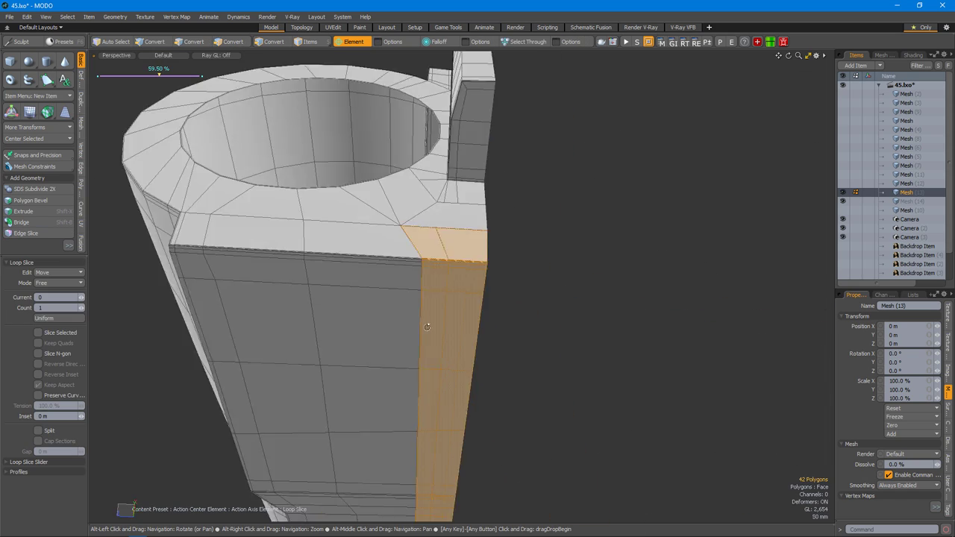
Slice an edge across the end face from the vertex where the new loop meets it, snapped at 100%.
scroll(448, 302, up, 5)
scroll(447, 302, up, 4)
key(c)
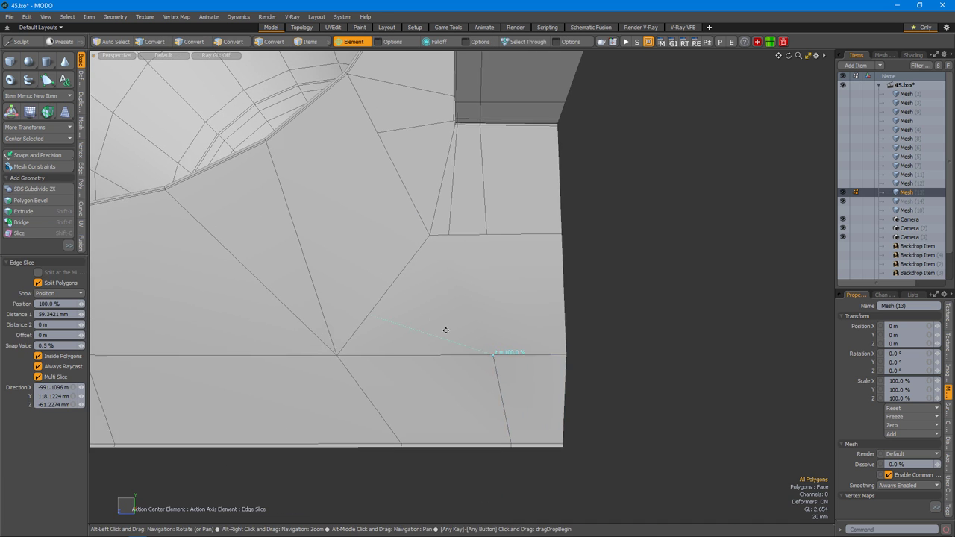
alt+drag(490, 417, 492, 403)
drag(480, 288, 445, 353)
key(alt+s)
alt+drag(556, 351, 471, 361)
Cut another edge on the end face and slide the vertex between the bore and the inner corner by 2.5%.
key(2)
key(c)
click(516, 392)
alt+drag(516, 392, 511, 227)
key(1)
drag(521, 280, 476, 298)
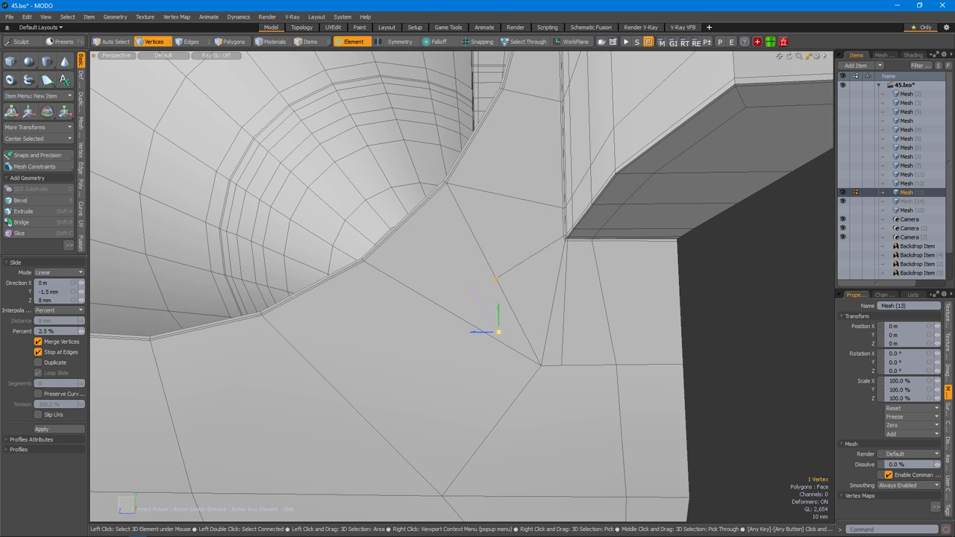
Rework the doubled edges below the end face's inner corner, recutting between existing vertices with Edge Slice.
key(2)
alt+drag(624, 386, 568, 279)
alt+drag(574, 244, 590, 290)
key(Tab)
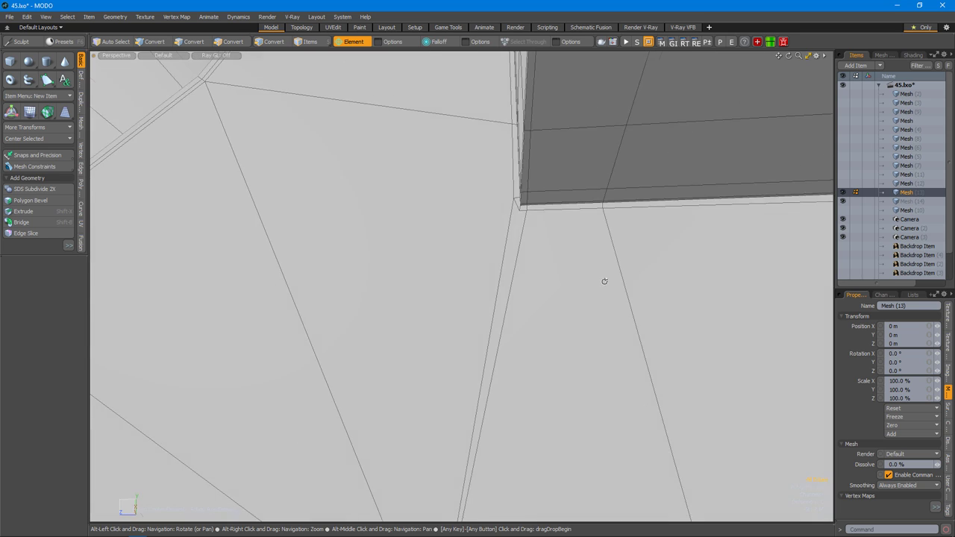
click(580, 241)
alt+drag(580, 241, 529, 279)
key(1)
click(492, 285)
key(alt+c)
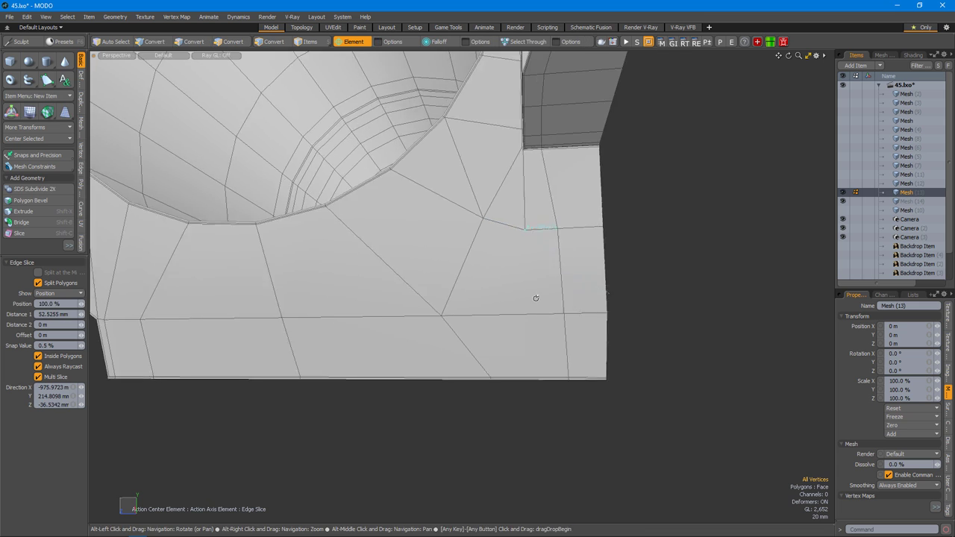
scroll(487, 294, up, 5)
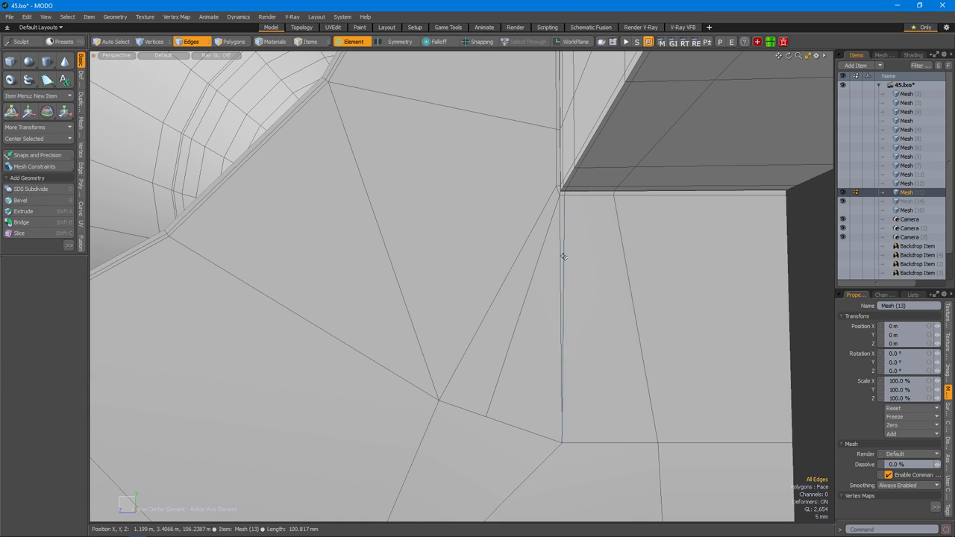
Slide the end-face vertex on the row above the base edge by 13.6% and clear the selection.
key(1)
scroll(531, 372, down, 3)
alt+drag(553, 312, 512, 303)
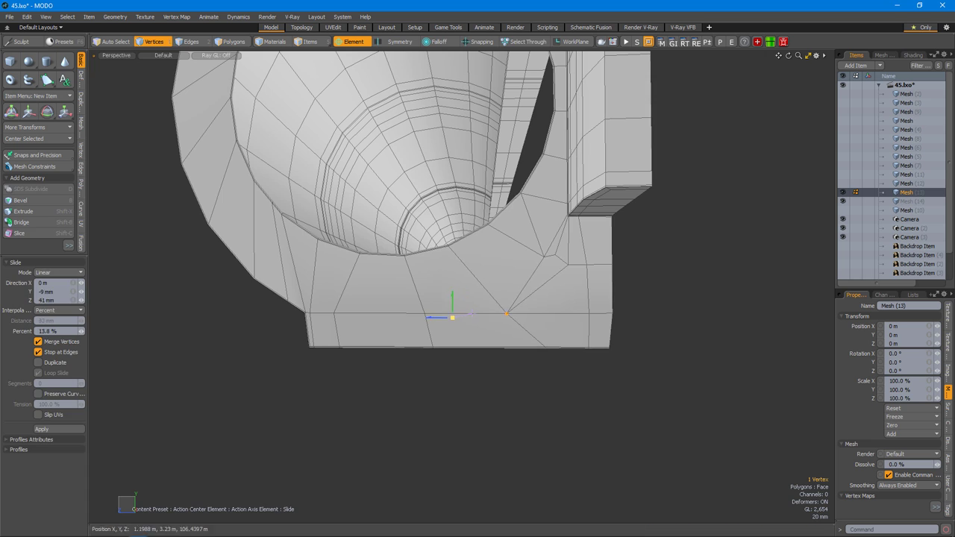
key(space)
scroll(550, 341, down, 3)
alt+drag(550, 341, 529, 330)
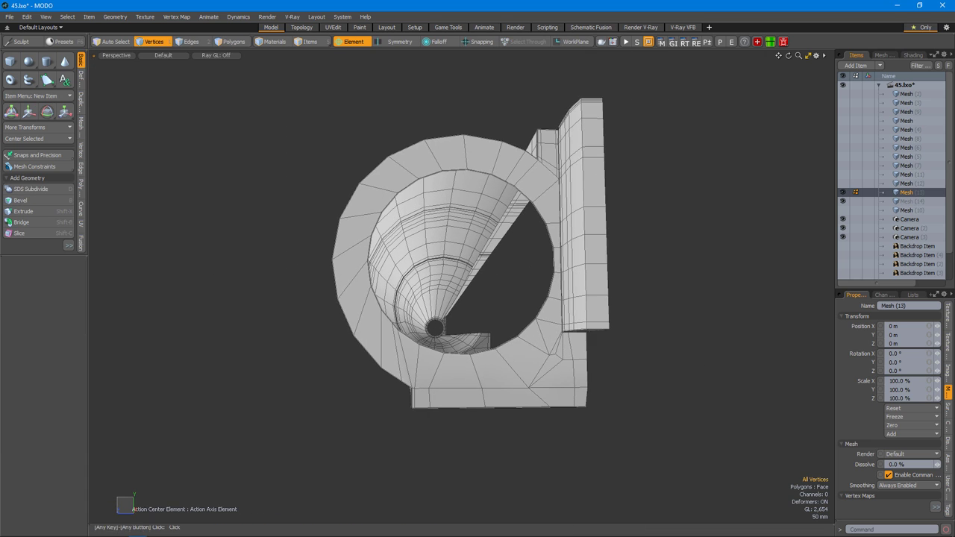
Try to scale and move the bore's rim edge loop with the action center set to Selection.
alt+drag(631, 362, 653, 372)
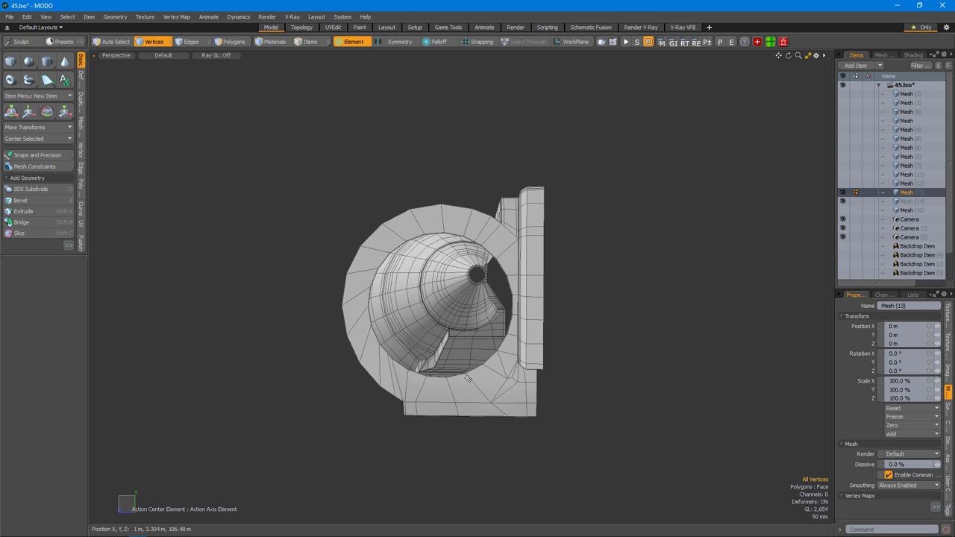
alt+drag(515, 393, 491, 394)
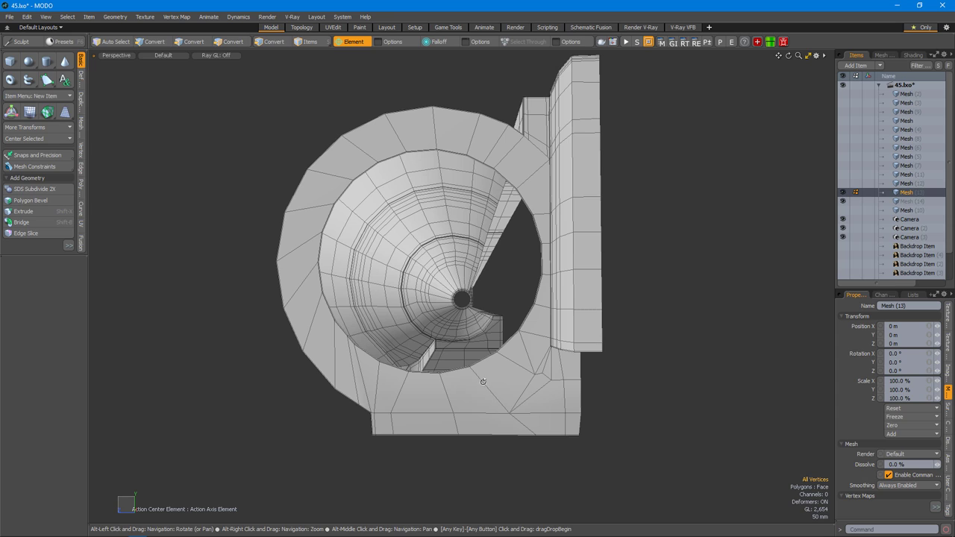
double_click(523, 365)
scroll(500, 383, up, 6)
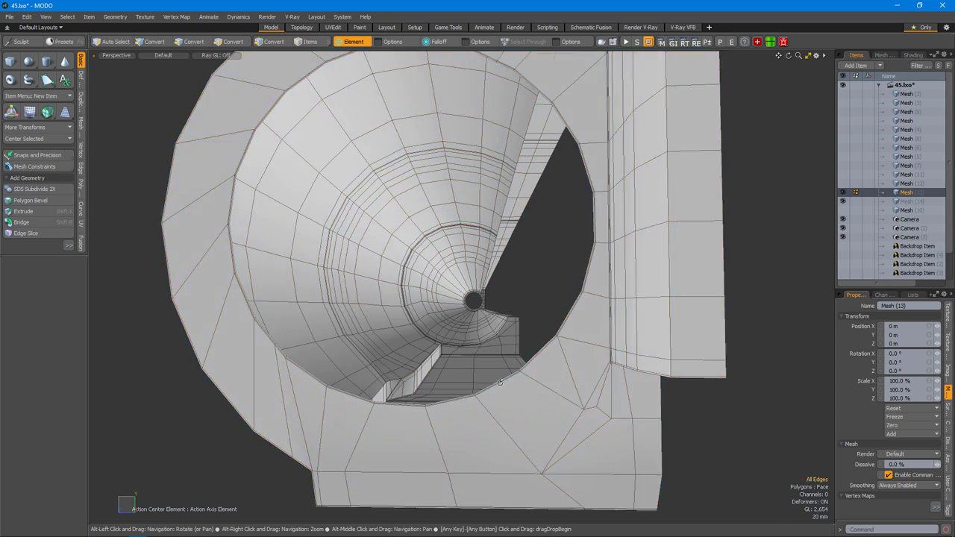
scroll(539, 363, down, 6)
key(r)
key(shift+alt+a)
click(565, 299)
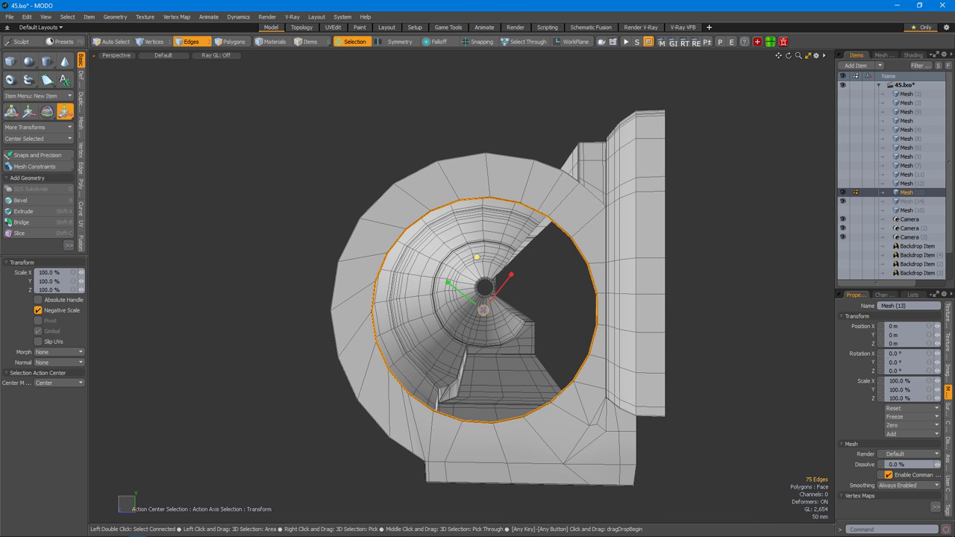
scroll(504, 293, up, 3)
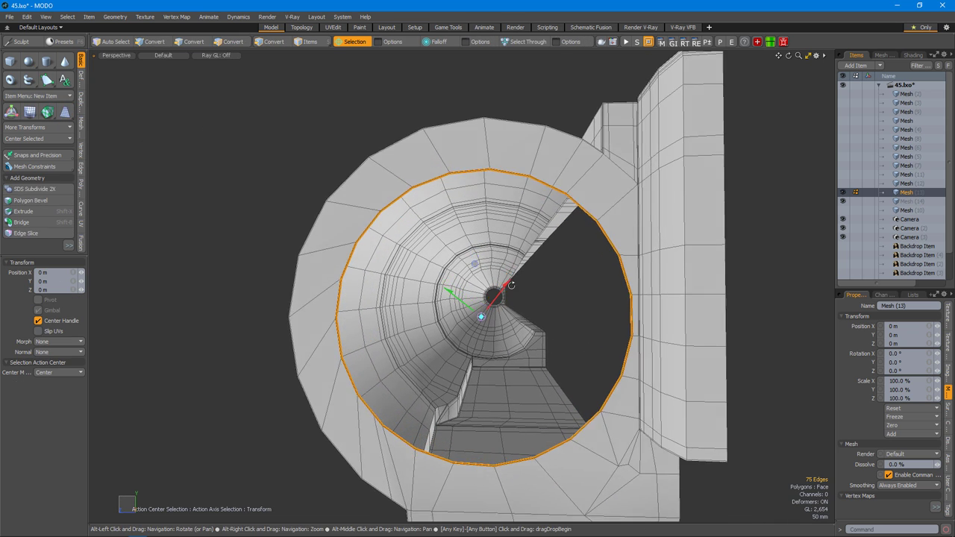
scroll(507, 287, down, 2)
mouse_move(493, 295)
alt+mouse_down()
mouse_move(477, 294)
mouse_move(496, 289)
alt+mouse_up()
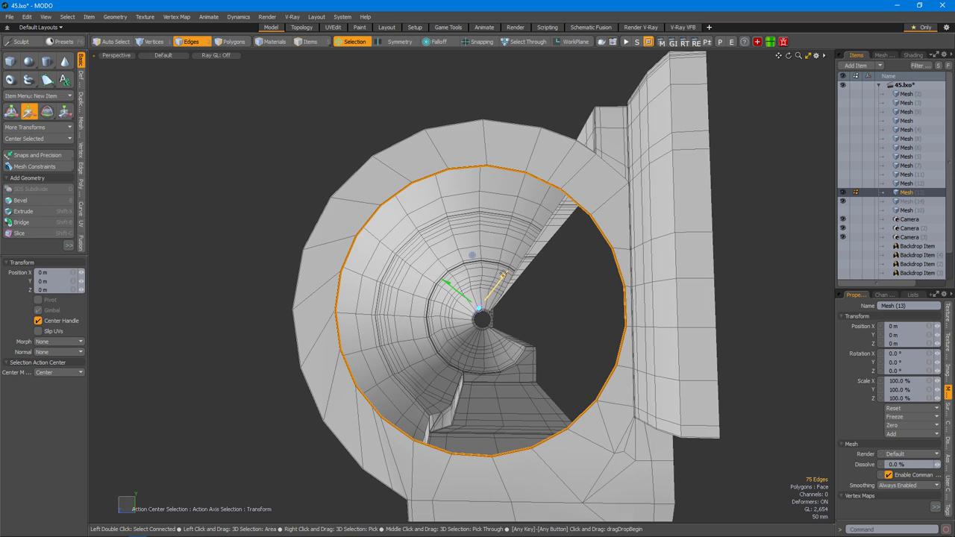
alt+drag(523, 300, 510, 260)
key(Tab)
Examine the end face's upper corner where the ring meets the upright wall.
alt+scroll(510, 261, up, 10)
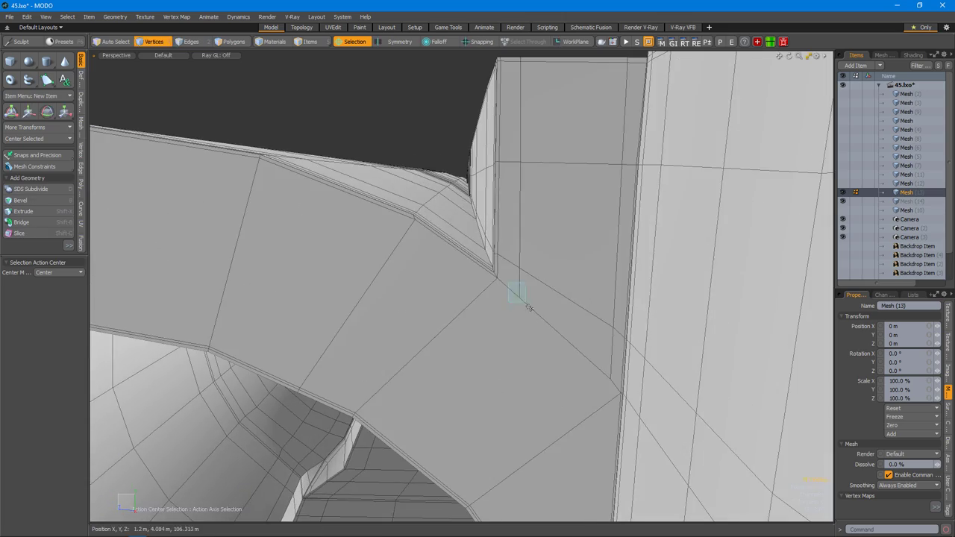
scroll(504, 317, down, 8)
scroll(505, 283, up, 8)
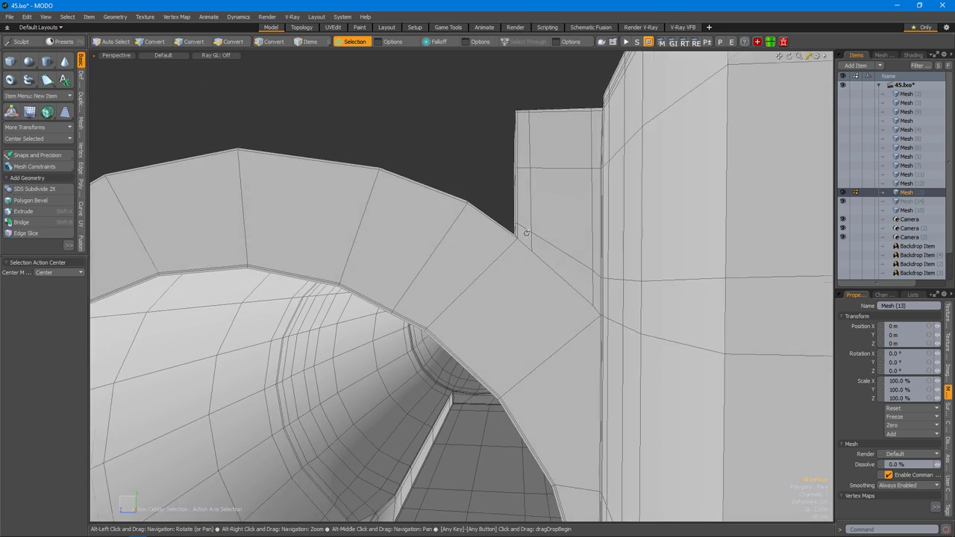
scroll(498, 319, down, 6)
scroll(635, 317, up, 10)
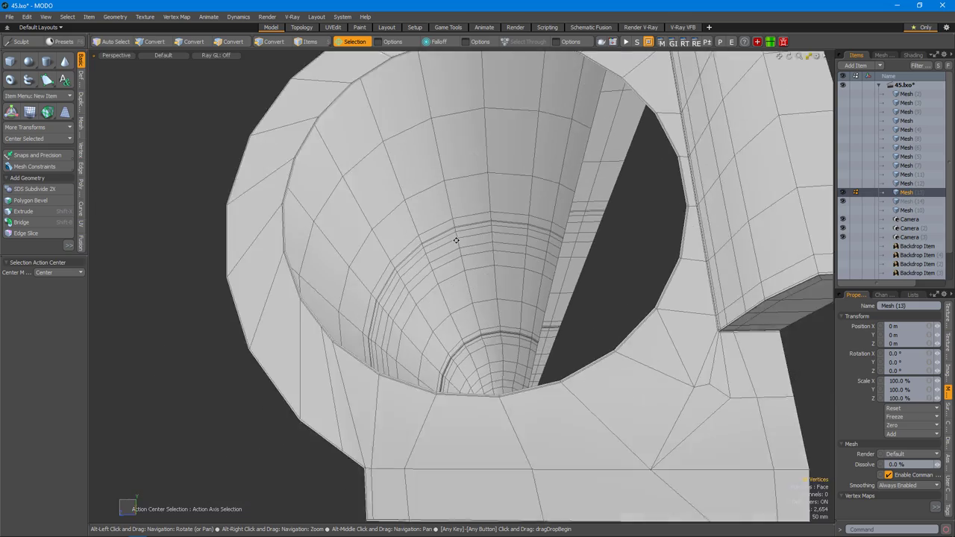
Remove the extra lengthwise edge loop from the narrow outer strip beside the end face's inner corner.
alt+drag(635, 316, 621, 363)
scroll(629, 345, up, 3)
scroll(629, 344, down, 3)
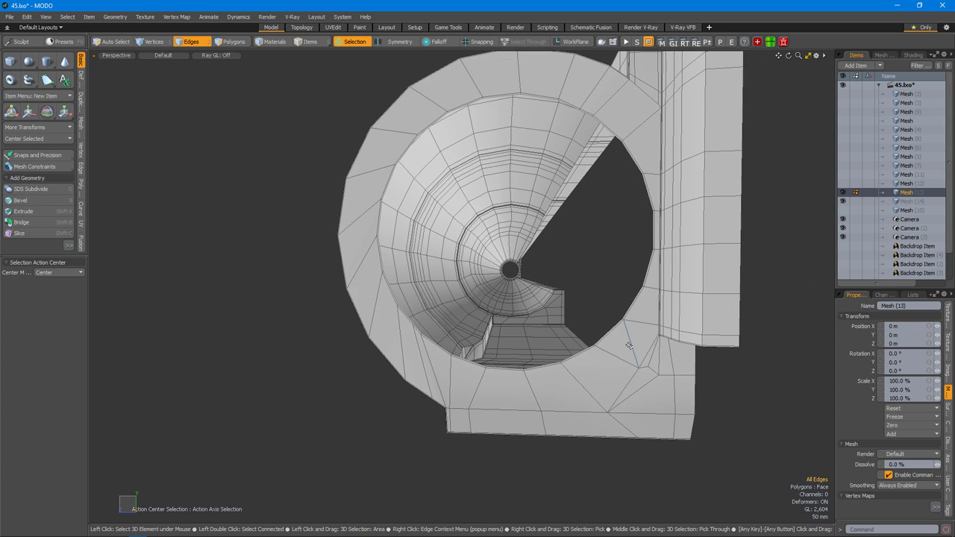
scroll(629, 345, down, 3)
scroll(629, 344, up, 5)
Mirror all polygons of the mesh across the Z axis in the Top view, merging vertices within 1.8 mm.
alt+drag(629, 344, 440, 366)
scroll(537, 370, down, 3)
scroll(584, 395, down, 3)
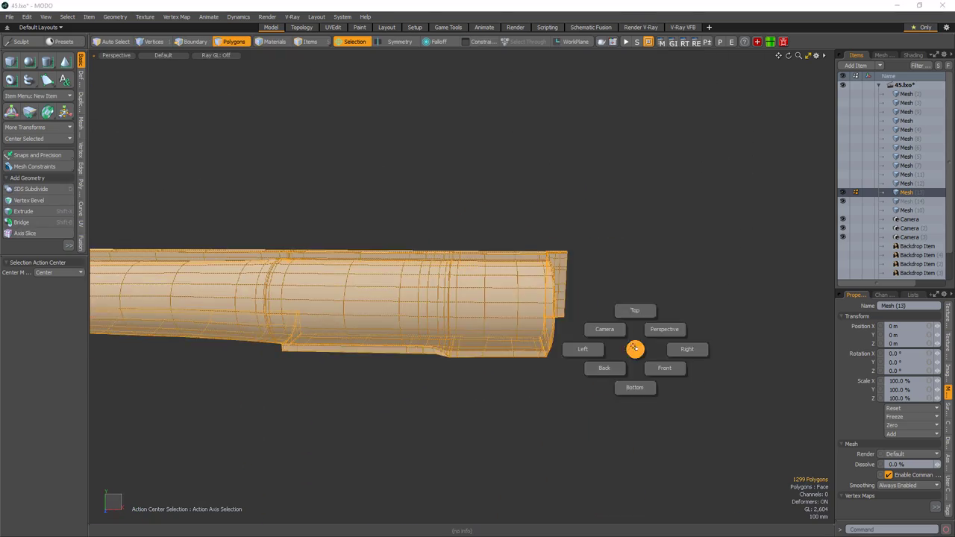
scroll(448, 265, up, 3)
key(ctrl+space)
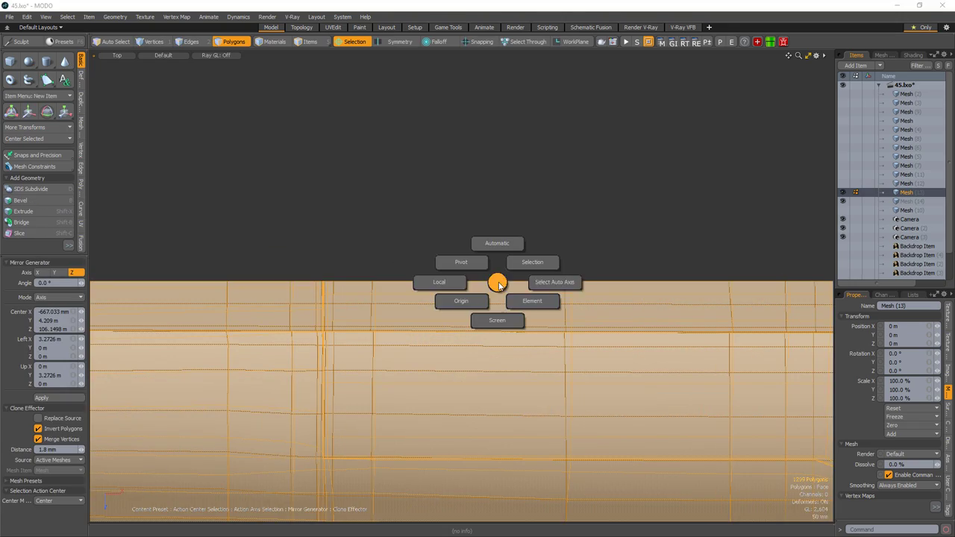
click(478, 278)
scroll(478, 278, down, 3)
drag(478, 279, 828, 53)
scroll(619, 337, up, 3)
Use Edge Slice on the mirrored body's end face between the bore rim and the upright wall's corner.
alt+drag(619, 337, 465, 287)
scroll(465, 288, up, 10)
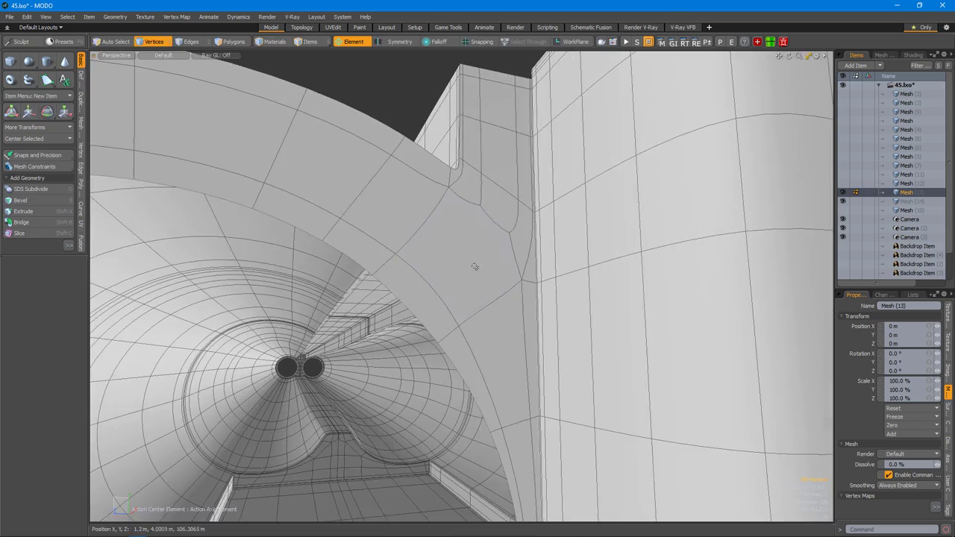
scroll(488, 296, down, 5)
scroll(507, 276, up, 2)
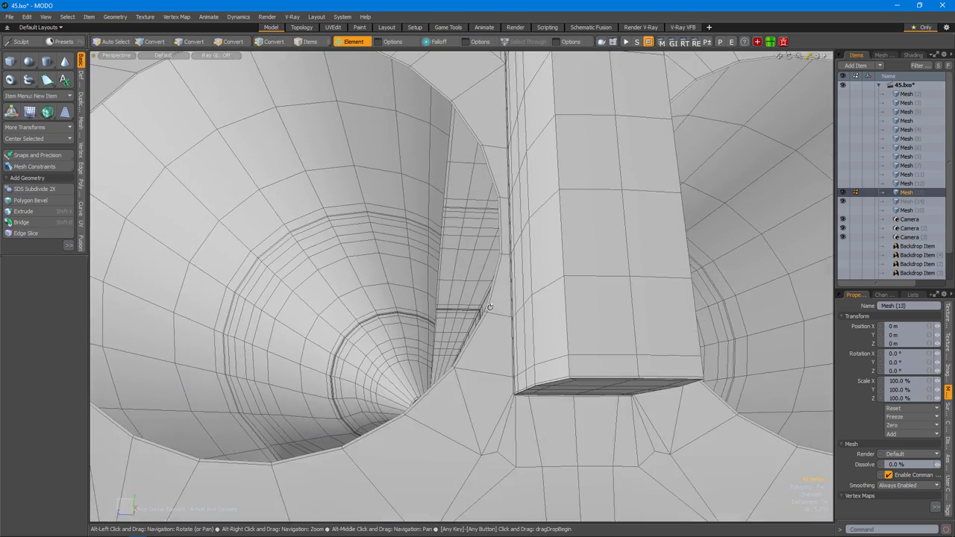
scroll(522, 261, down, 2)
scroll(539, 250, up, 6)
key(c)
scroll(533, 224, down, 3)
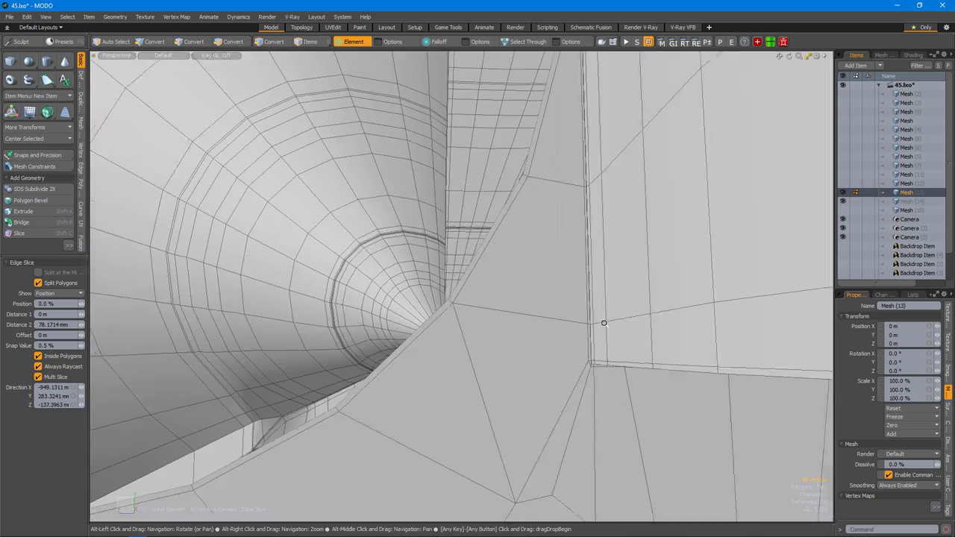
scroll(560, 341, up, 4)
scroll(592, 368, down, 4)
scroll(580, 221, up, 5)
key(space)
Slice the end face from 61% along the bore's rim edge to the vertex at the upper wall corner.
scroll(552, 257, down, 3)
key(c)
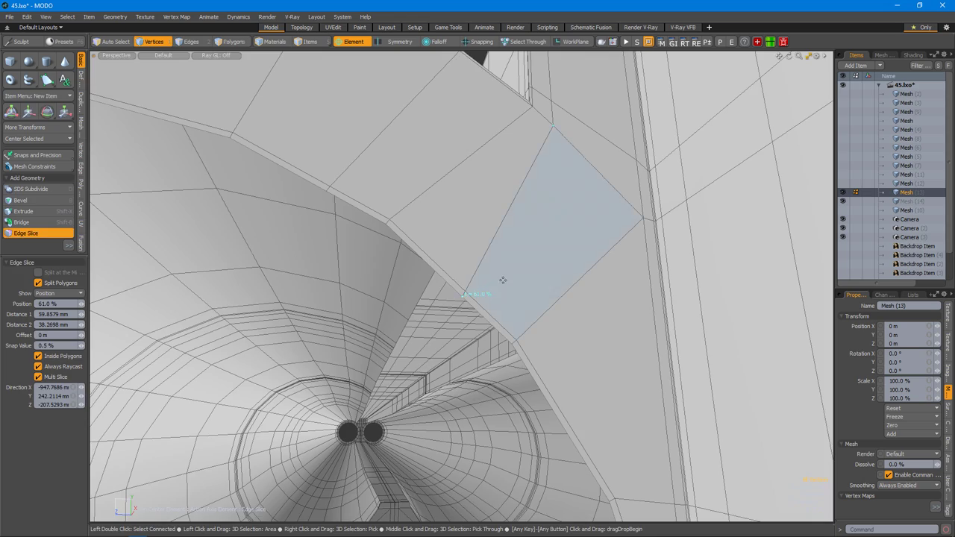
scroll(497, 288, down, 3)
key(w)
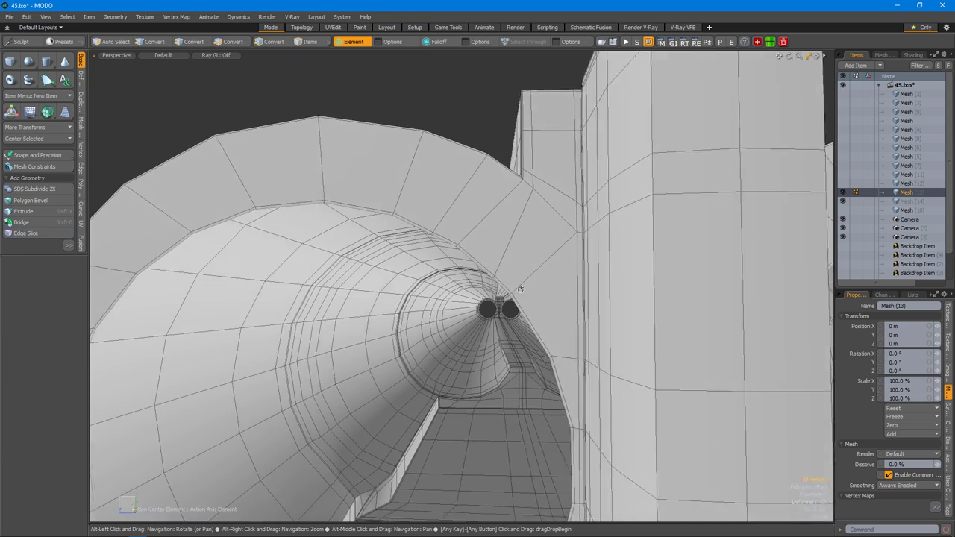
scroll(550, 272, down, 2)
click(575, 273)
scroll(514, 245, up, 3)
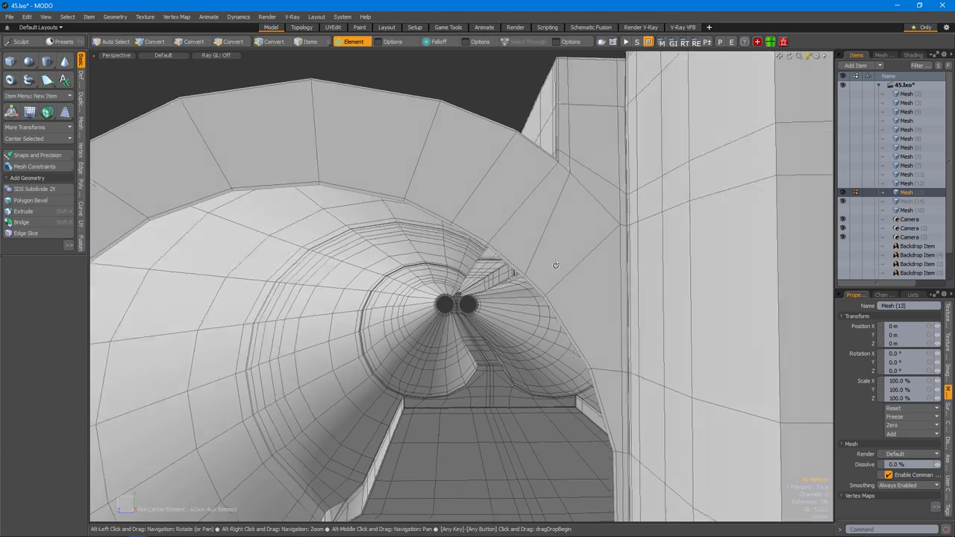
Delete one lengthwise half of the mesh in the Top view and mirror the remaining half across the Z axis.
alt+drag(555, 265, 586, 317)
key(alt+c)
key(ctrl+space)
click(586, 314)
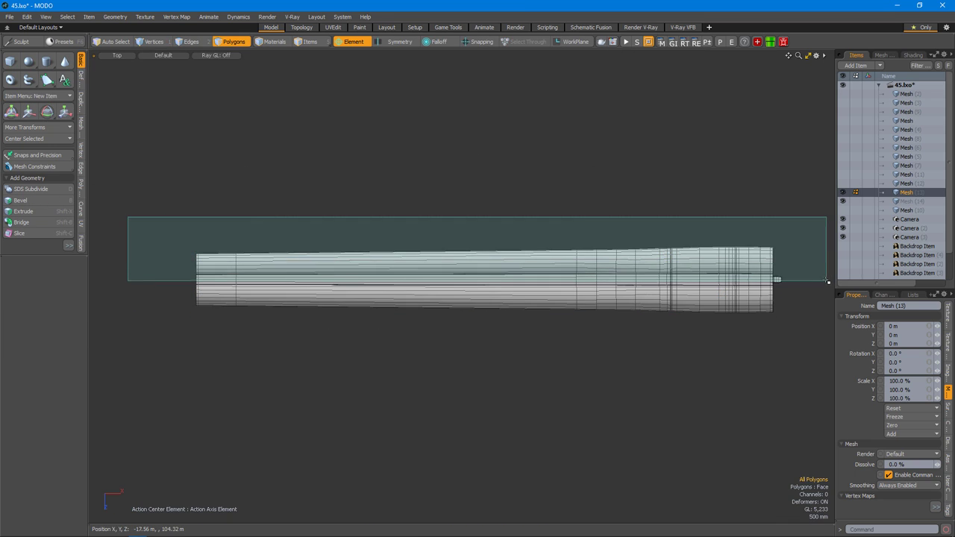
alt+right_drag(734, 290, 672, 311)
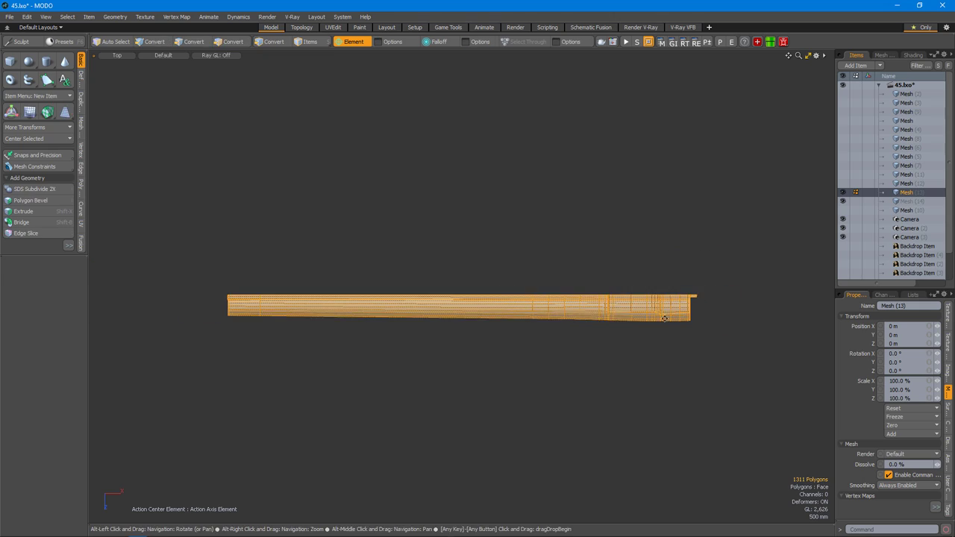
alt+drag(605, 273, 653, 323)
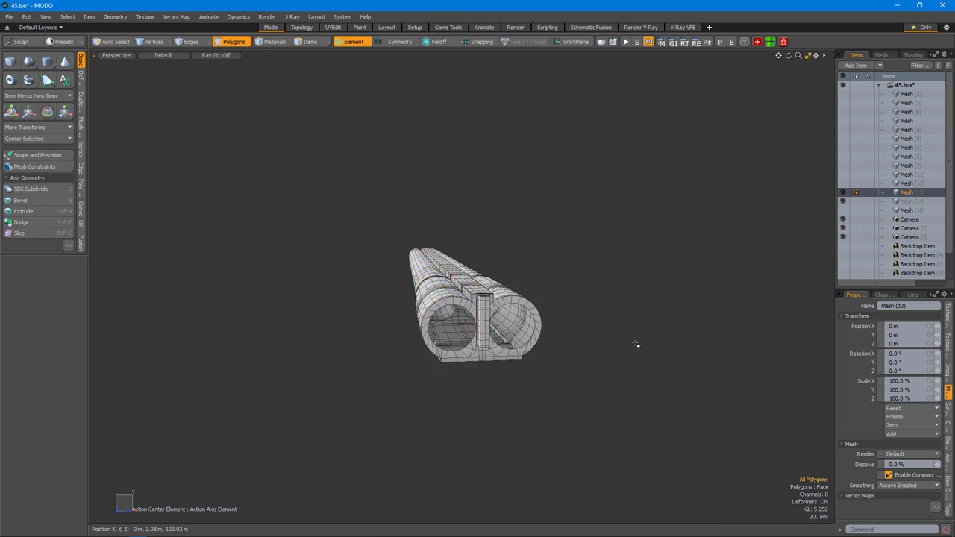
Select the vertex pairs along the open centre seam between the mirrored halves and merge them with the Merge Tool.
alt+drag(515, 351, 564, 342)
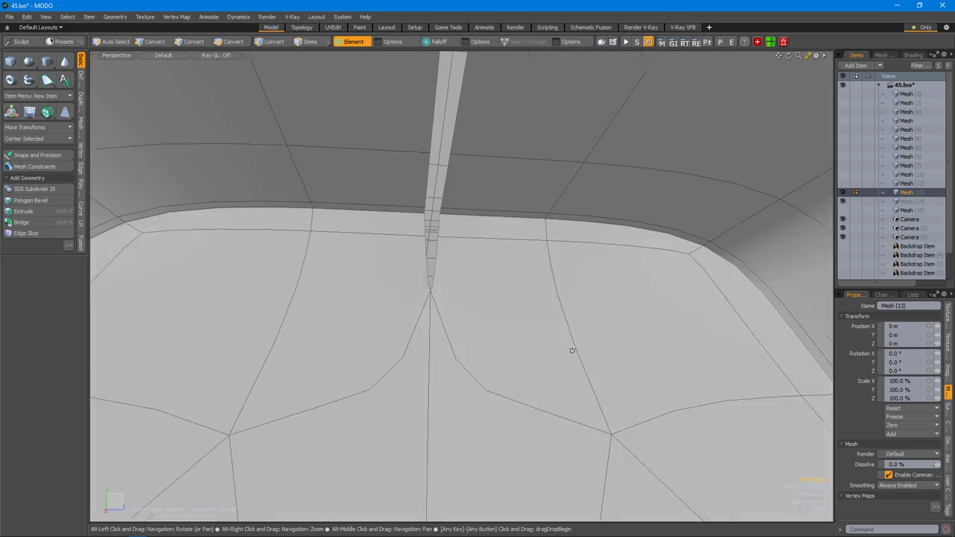
alt+drag(521, 303, 452, 301)
drag(452, 302, 411, 297)
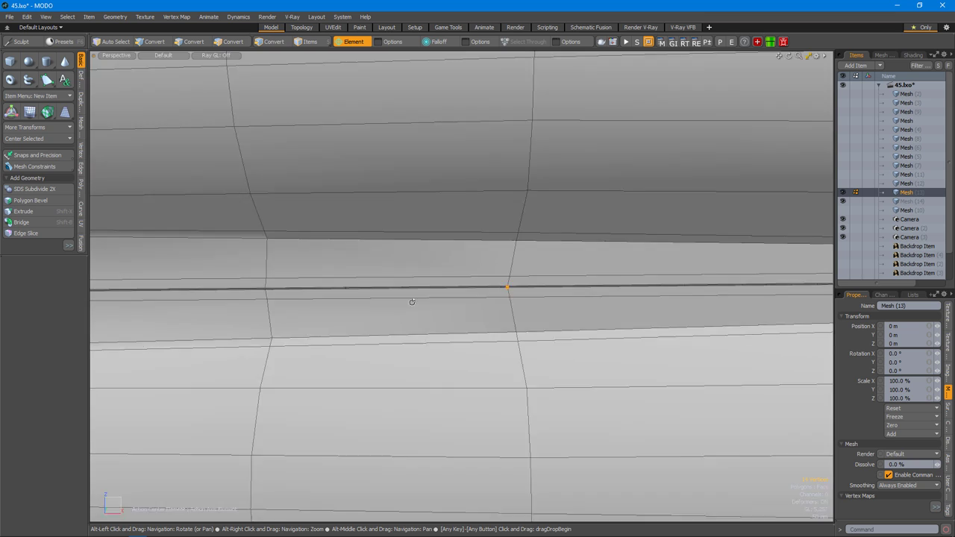
alt+drag(473, 301, 409, 321)
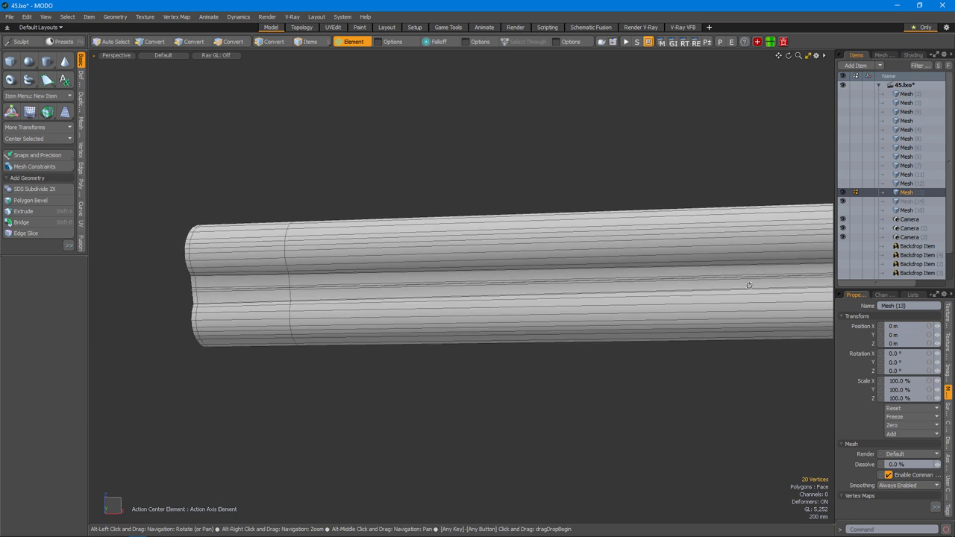
alt+right_drag(749, 285, 563, 269)
alt+drag(563, 270, 524, 261)
key(1)
scroll(580, 225, down, 5)
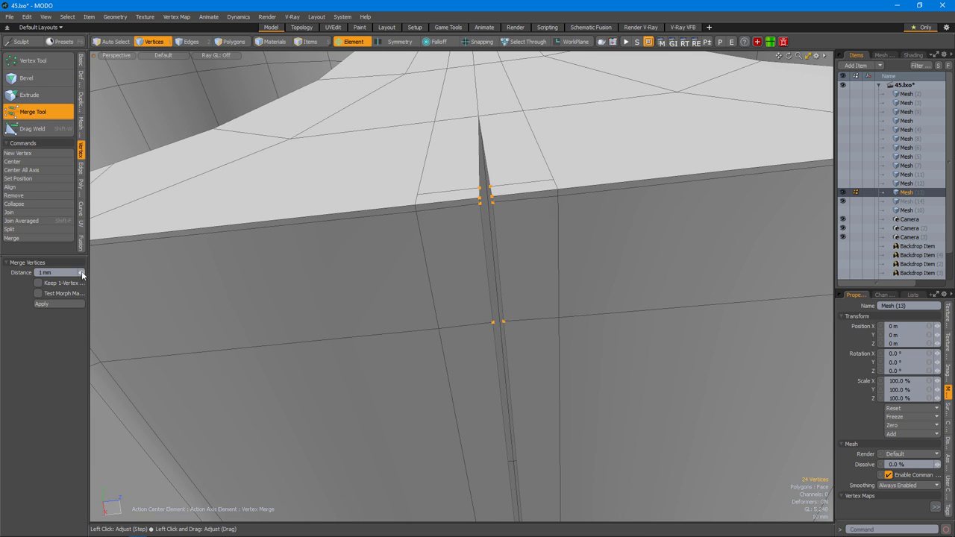
Flatten the two small polygons at the centre of the end-face rim by scaling them to 0% along Z.
alt+drag(348, 260, 485, 248)
key(c)
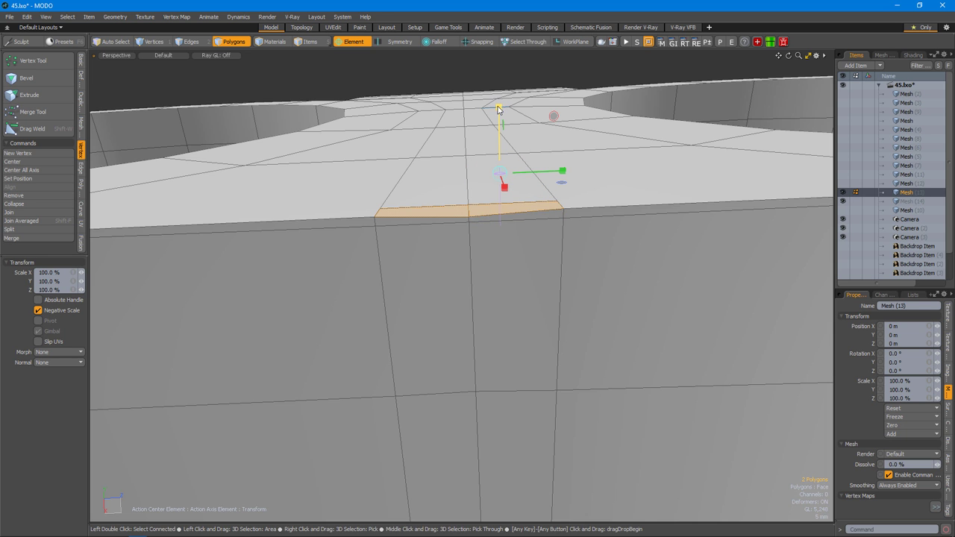
key(shift+a)
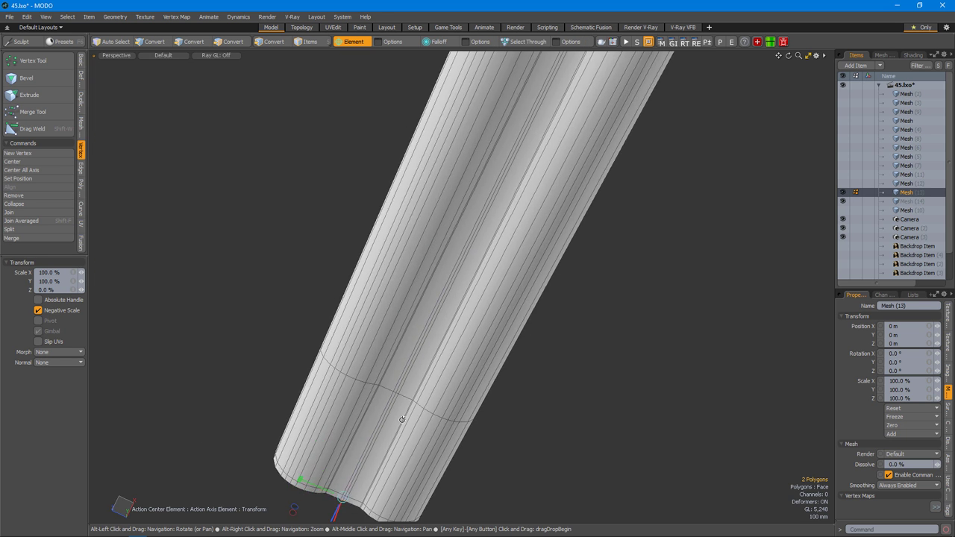
Use Edge Slice at 0% position to split the polygons between vertices along the end-face rim.
scroll(509, 227, up, 10)
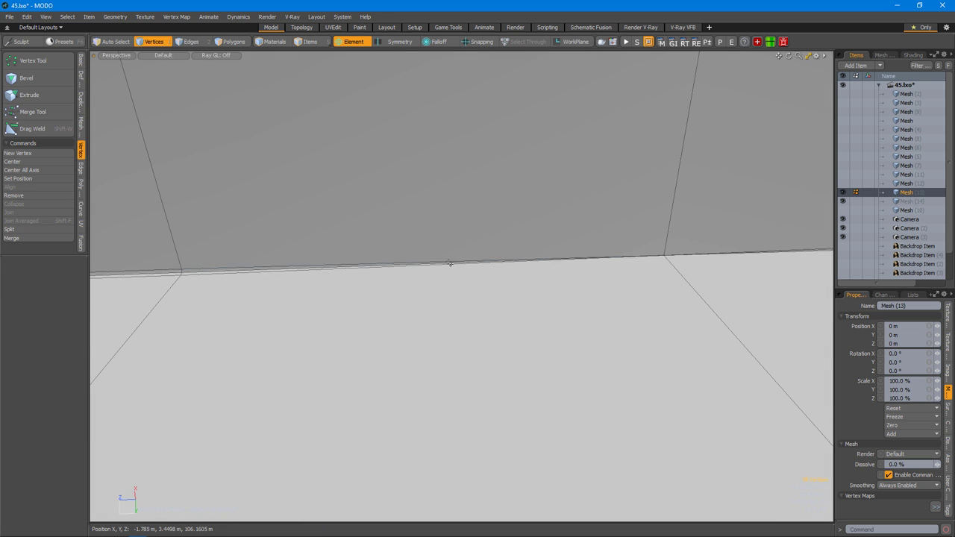
alt+drag(574, 253, 702, 273)
alt+right_drag(664, 252, 614, 303)
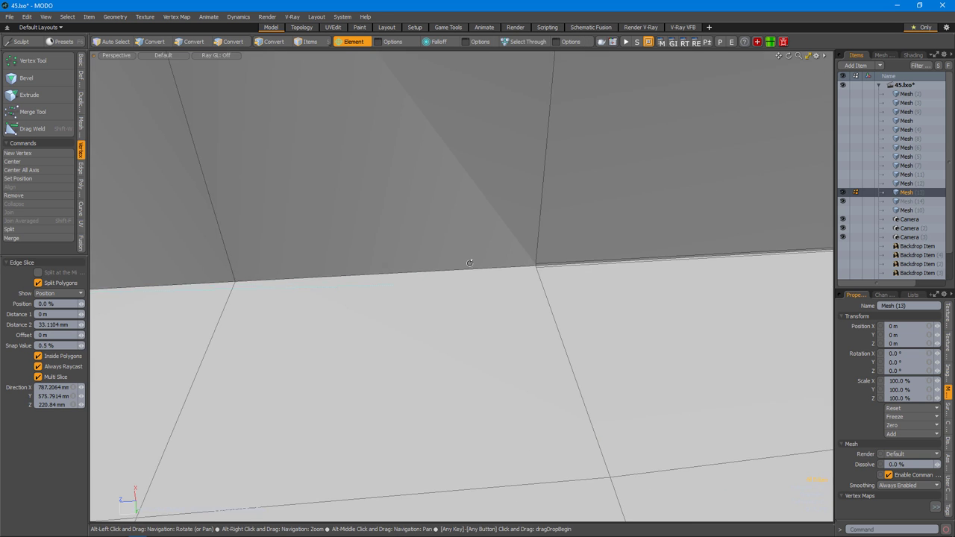
alt+drag(617, 280, 565, 314)
click(634, 277)
alt+right_drag(634, 277, 714, 315)
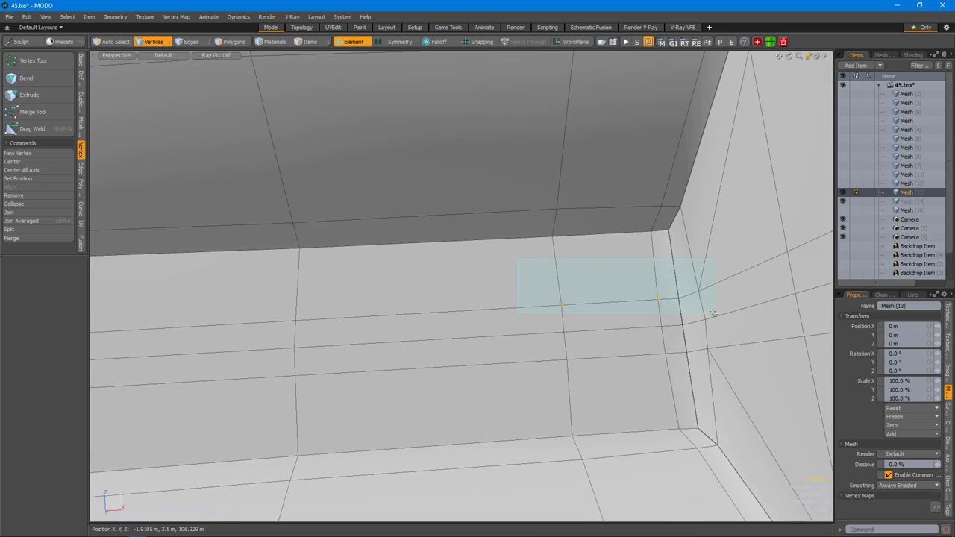
Select the 12 vertices of the lengthwise line between the two tubes and slide them 11.6% sideways.
alt+right_drag(577, 313, 648, 294)
alt+right_drag(297, 298, 421, 313)
drag(422, 313, 422, 205)
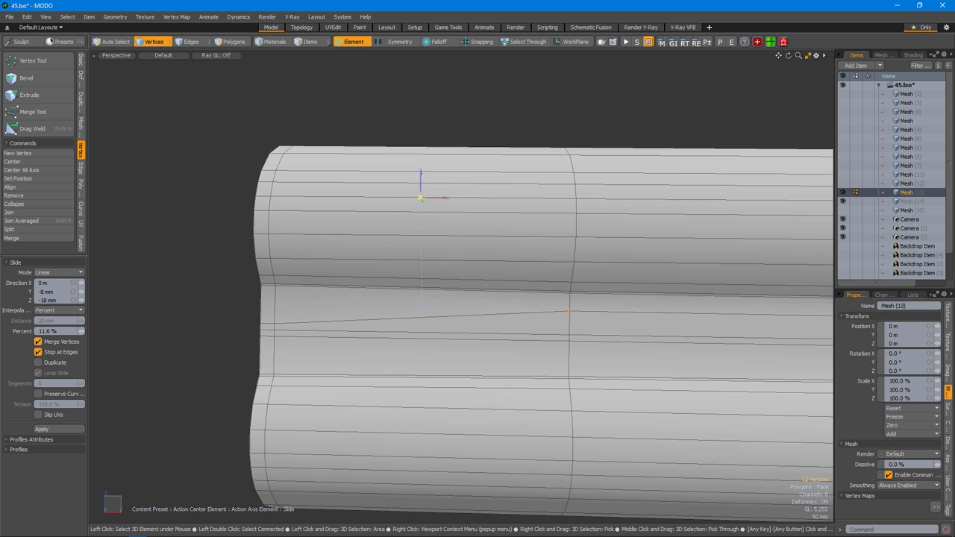
alt+right_drag(423, 306, 458, 351)
alt+drag(458, 351, 418, 298)
key(space)
alt+right_drag(417, 299, 372, 237)
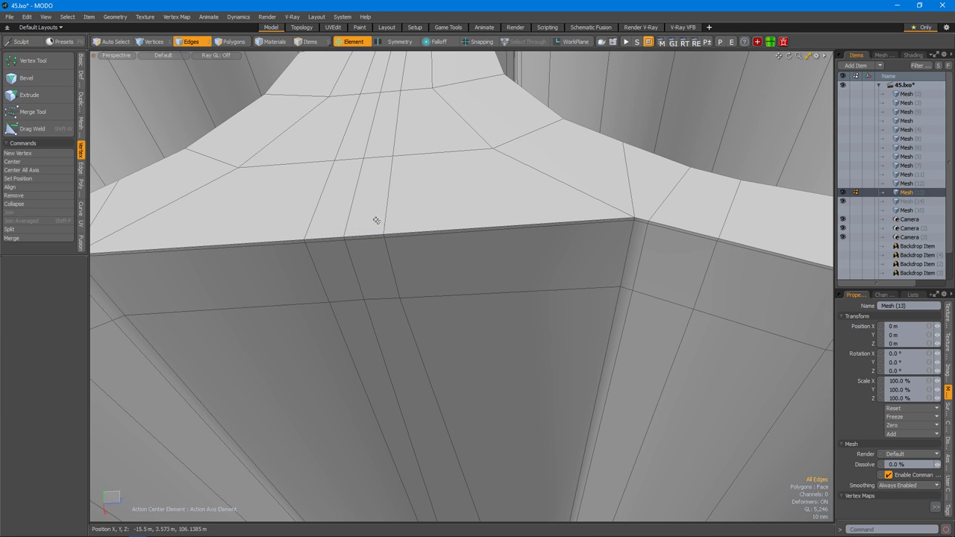
Examine the edge flow where the lengthwise edges between the tubes meet the end-face rim.
click(380, 230)
alt+drag(381, 229, 464, 288)
key(1)
alt+drag(593, 311, 523, 284)
key(space)
scroll(485, 291, down, 2)
scroll(441, 260, up, 4)
key(2)
key(1)
key(space)
Select the negative-Z half of the mesh in the Top view and delete it.
key(ctrl+space)
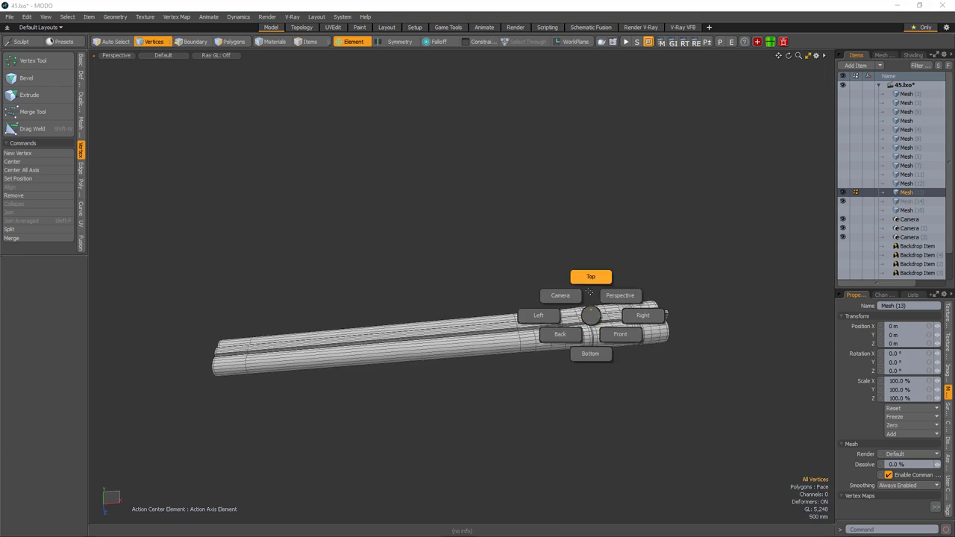
drag(813, 325, 814, 325)
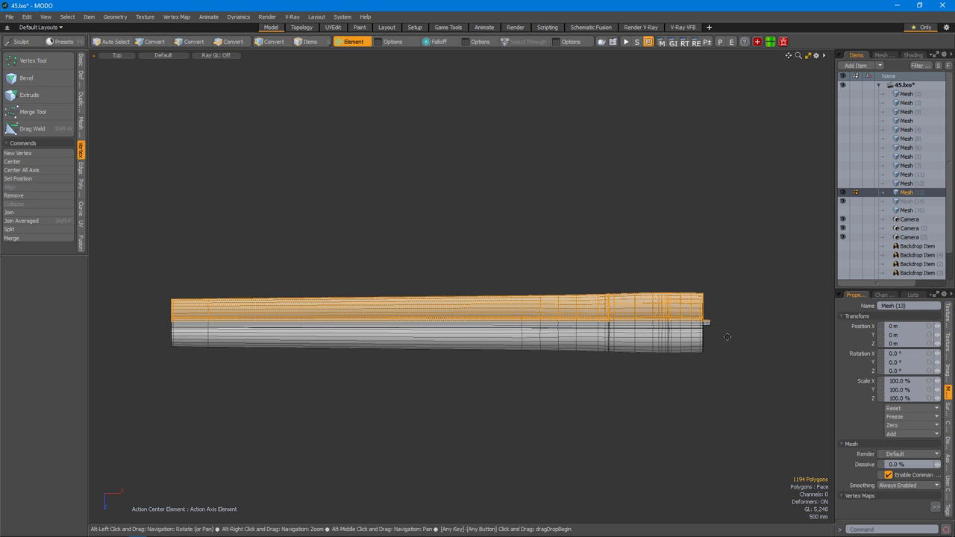
right_drag(282, 273, 829, 323)
key(a)
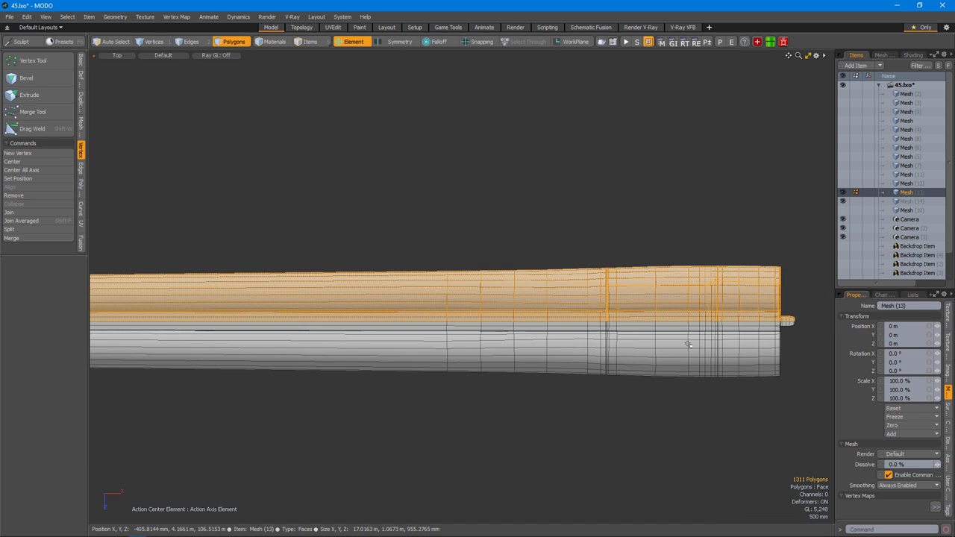
key(Delete)
Select the whole remaining half and mirror it across the Z axis.
scroll(670, 353, up, 10)
double_click(575, 301)
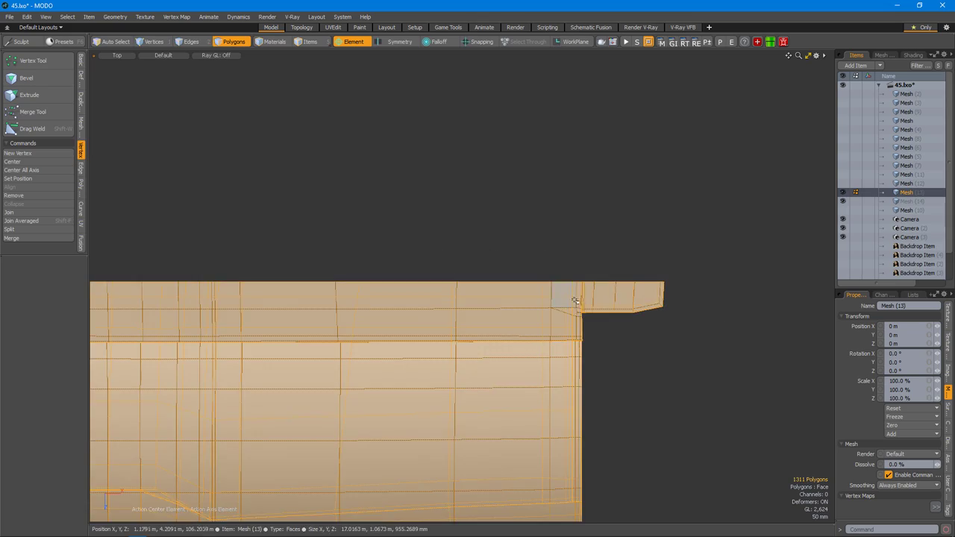
click(528, 277)
Select the lengthwise edge loop between the tubes together with its end-face edge and move it -6 mm along Z.
alt+drag(528, 277, 652, 320)
alt+drag(532, 281, 499, 325)
key(2)
alt+right_drag(499, 324, 612, 351)
alt+drag(653, 334, 475, 367)
alt+right_drag(475, 366, 497, 407)
alt+right_drag(560, 346, 488, 358)
key(w)
alt+drag(488, 358, 595, 328)
alt+right_drag(595, 328, 540, 268)
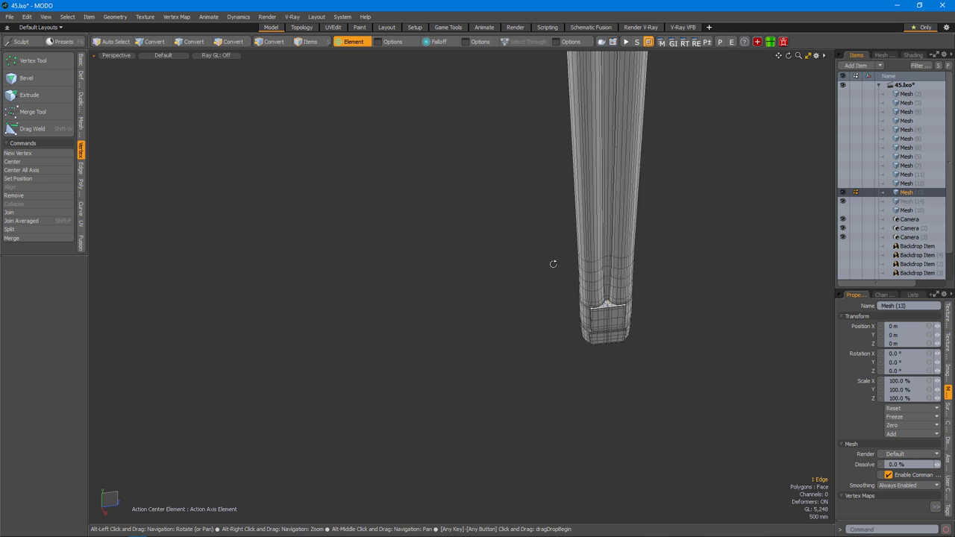
scroll(537, 186, up, 5)
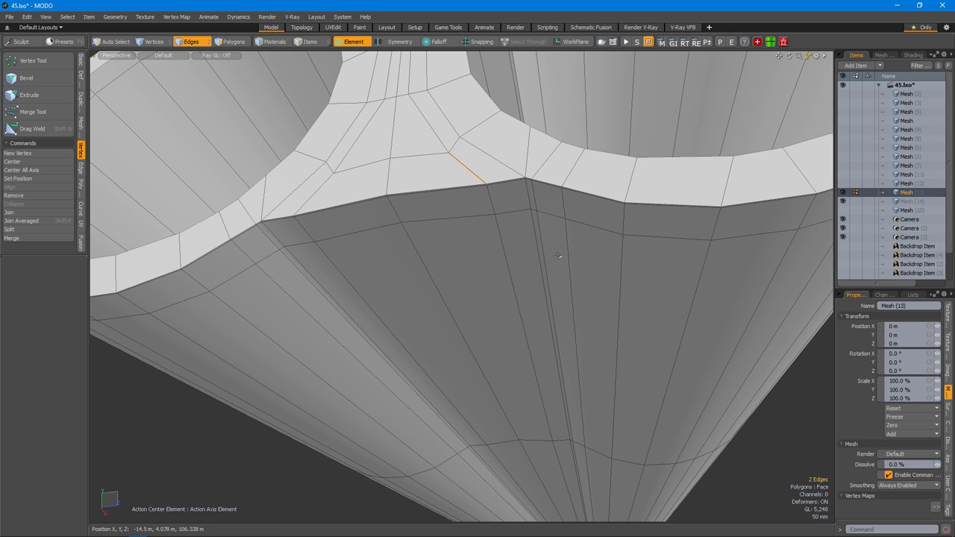
key(w)
key(2)
alt+drag(481, 181, 635, 392)
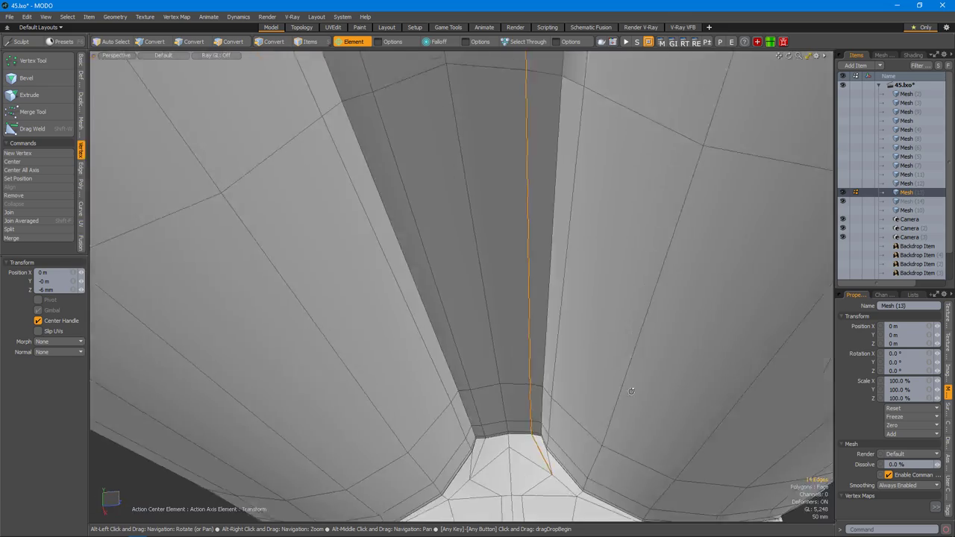
Select the mesh's negative-Z half by area in the Top view and delete it.
key(a)
alt+drag(555, 371, 524, 334)
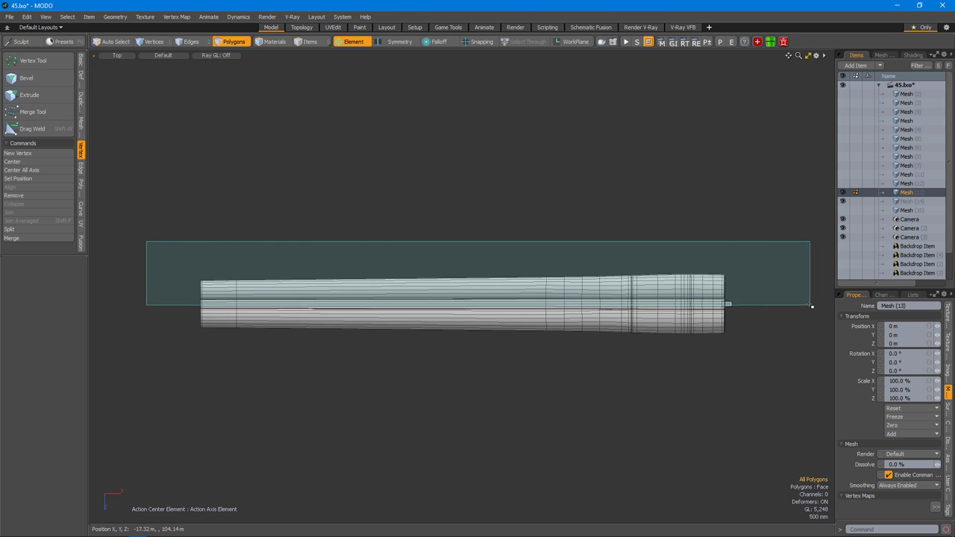
drag(809, 306, 809, 306)
scroll(523, 291, up, 5)
scroll(523, 291, down, 4)
scroll(482, 293, up, 8)
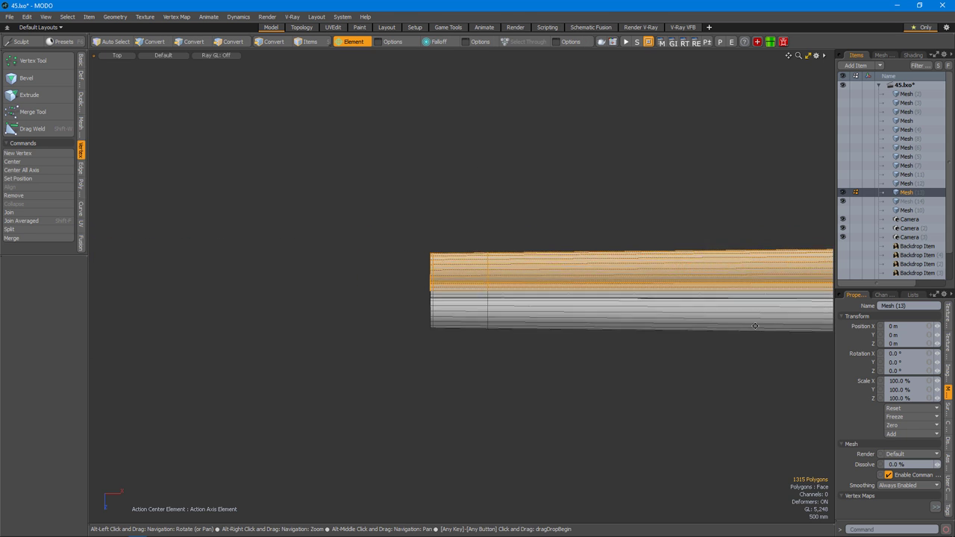
key(Delete)
Mirror all remaining polygons across the Z axis at the centre line, merging vertices within 1.8 mm.
double_click(470, 292)
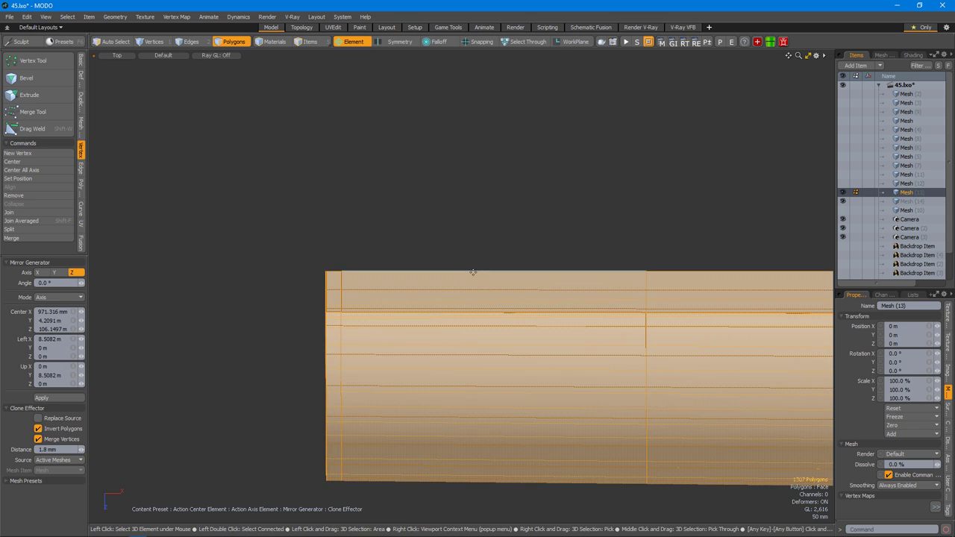
click(472, 273)
scroll(473, 273, down, 5)
alt+drag(473, 273, 567, 370)
key(space)
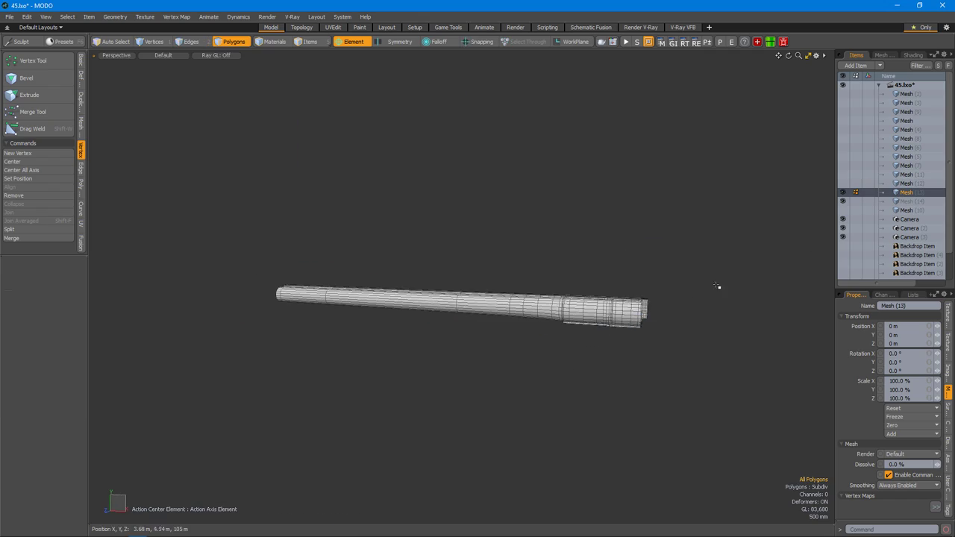
Select the 10 border edges of the opening in the end face between the bores and bridge them with 1 segment.
scroll(618, 273, up, 5)
alt+drag(618, 273, 570, 271)
scroll(510, 291, up, 4)
key(b)
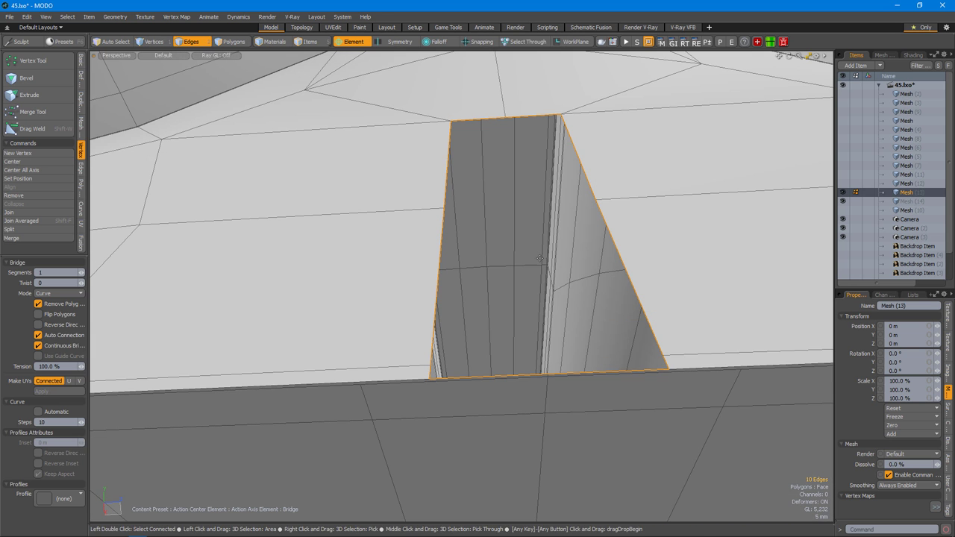
key(space)
alt+drag(572, 373, 639, 317)
alt+drag(606, 265, 581, 304)
Add an edge across the narrow end-face polygon beside the centre line and slide its outer vertex 64%.
key(space)
click(510, 302)
key(space)
key(space)
key(space)
key(space)
alt+drag(619, 273, 657, 300)
alt+drag(692, 356, 479, 232)
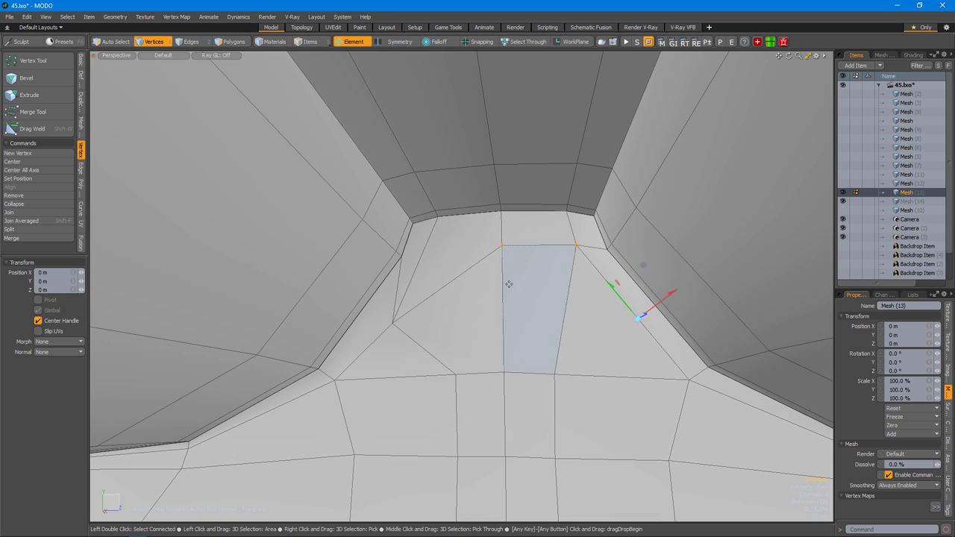
drag(501, 336, 495, 295)
key(2)
key(alt+c)
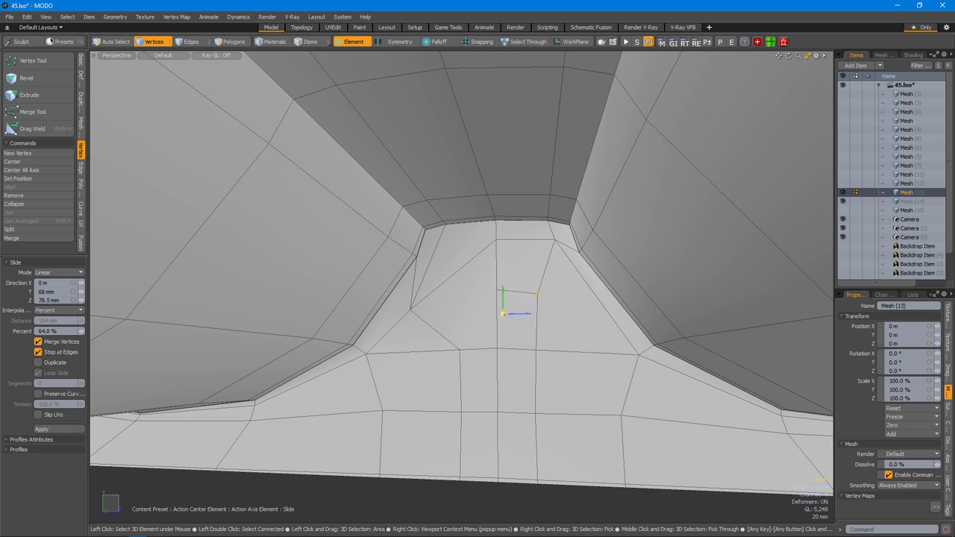
Select the 23 vertices of the lengthwise loop beside the centre line and slide them outward by 24.9%.
alt+drag(548, 315, 493, 251)
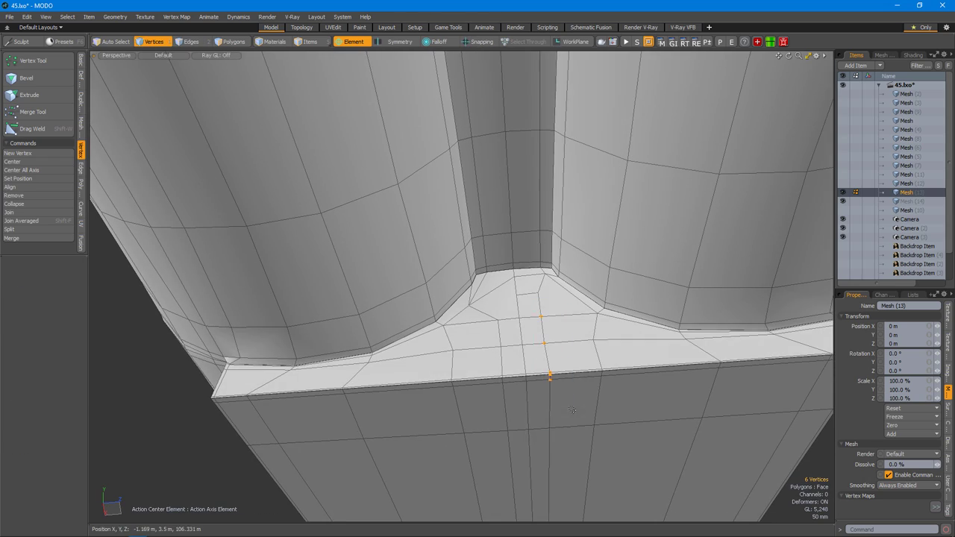
right_drag(570, 424, 570, 424)
alt+drag(570, 425, 498, 239)
right_drag(498, 238, 529, 250)
alt+drag(529, 250, 478, 285)
alt+drag(696, 253, 485, 285)
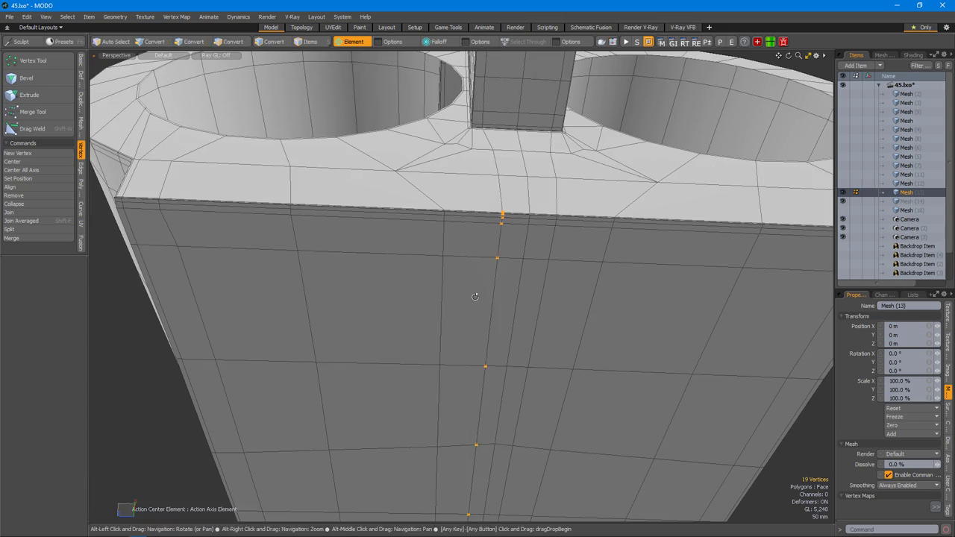
mouse_move(467, 317)
alt+mouse_down()
mouse_move(418, 350)
mouse_move(461, 276)
mouse_move(479, 304)
mouse_move(420, 316)
mouse_move(468, 341)
mouse_move(348, 341)
mouse_move(399, 314)
mouse_move(810, 328)
mouse_move(530, 343)
mouse_move(474, 323)
alt+mouse_up()
key(space)
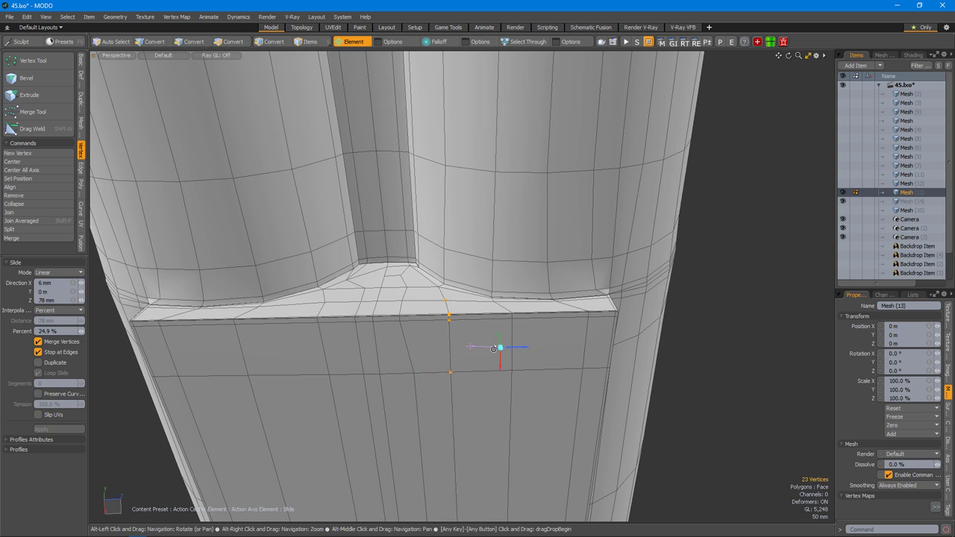
key(space)
Split the mesh along its centre line in the Top view, leaving only the positive-Z half for vertex editing.
scroll(520, 311, up, 5)
scroll(572, 292, down, 5)
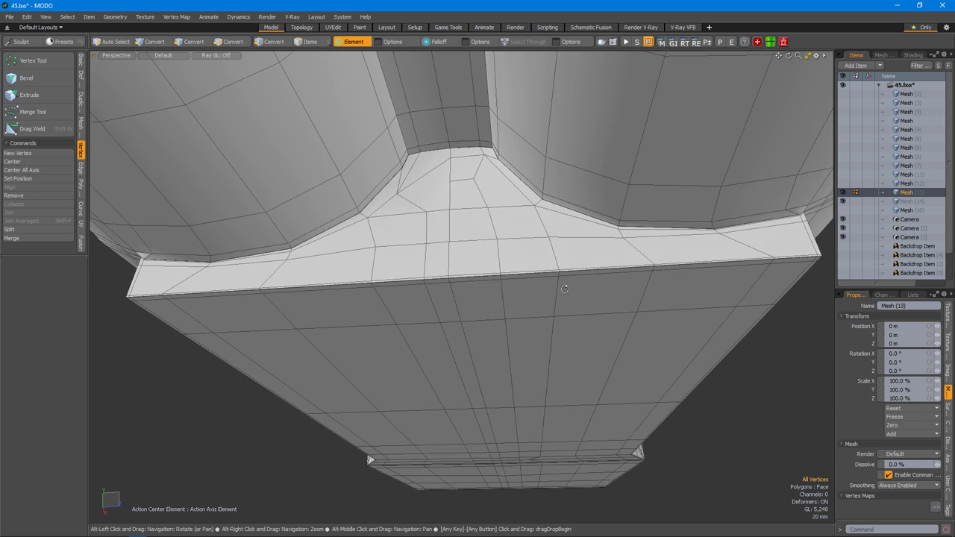
key(ctrl+space)
click(529, 241)
key(3)
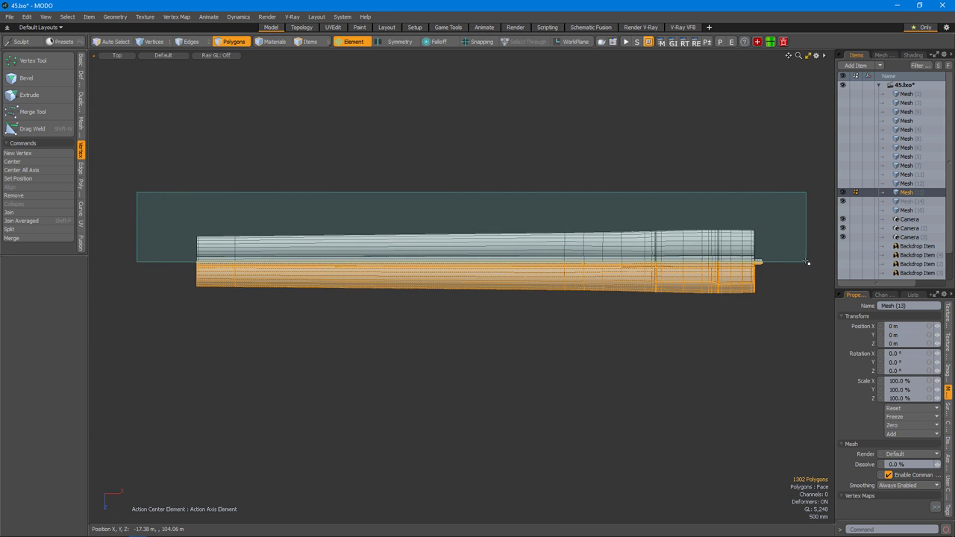
scroll(709, 279, up, 5)
key(ctrl+space)
click(735, 260)
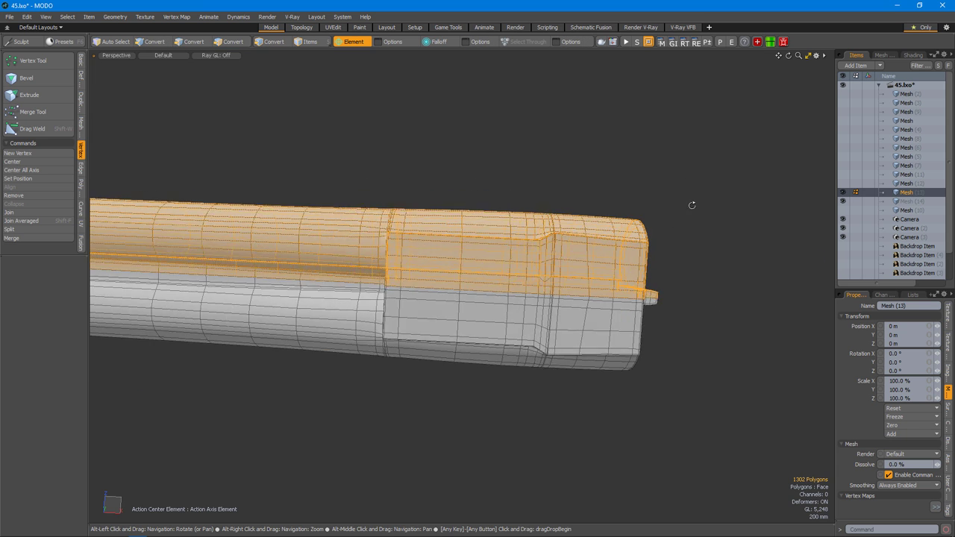
alt+drag(716, 186, 652, 268)
key(1)
scroll(614, 292, up, 5)
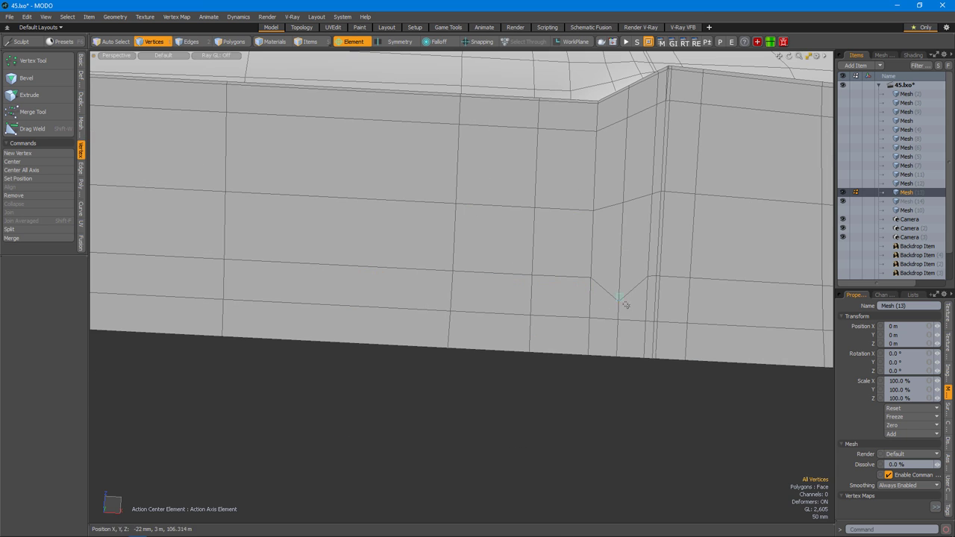
Select all polygons of the remaining half in the Top view and mirror them across Z into a full mesh.
key(space)
scroll(649, 254, down, 5)
key(3)
key(ctrl+space)
click(649, 254)
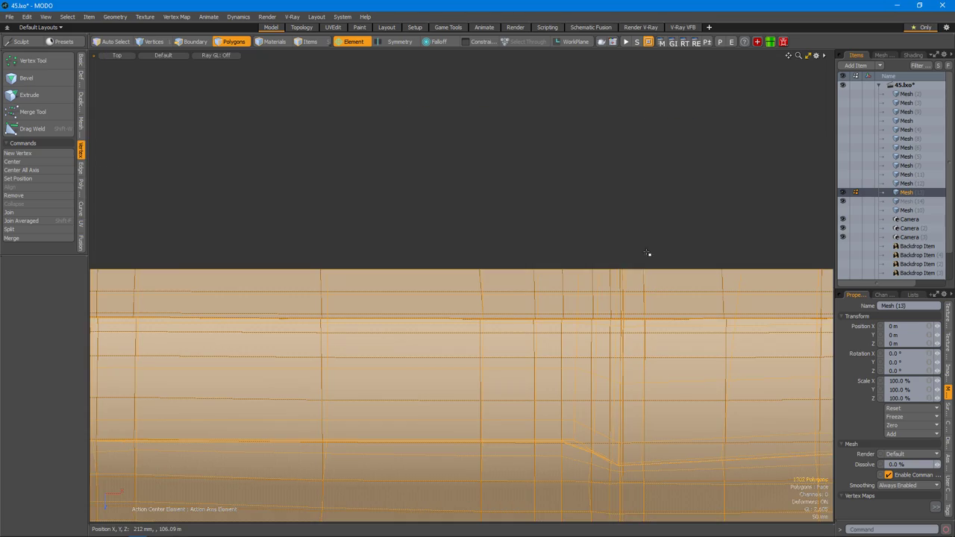
alt+drag(442, 289, 641, 231)
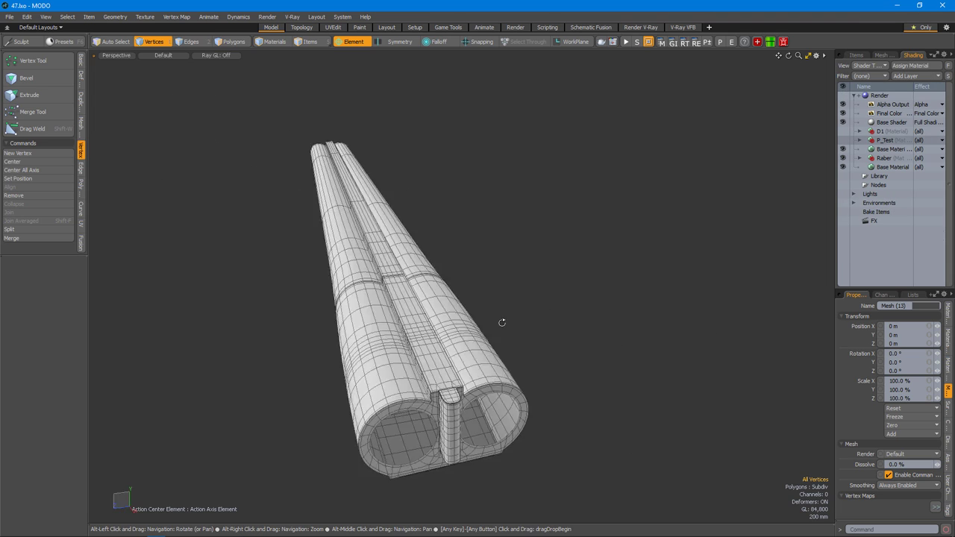
Loop slice the bore's 48 lengthwise inner-wall polygons once at 99.5%, placing a ring near the end face.
mouse_move(501, 324)
alt+mouse_down()
mouse_move(605, 317)
mouse_move(603, 326)
mouse_move(444, 298)
mouse_move(507, 291)
mouse_move(539, 273)
mouse_move(502, 326)
alt+mouse_up()
scroll(605, 316, up, 3)
scroll(443, 299, up, 5)
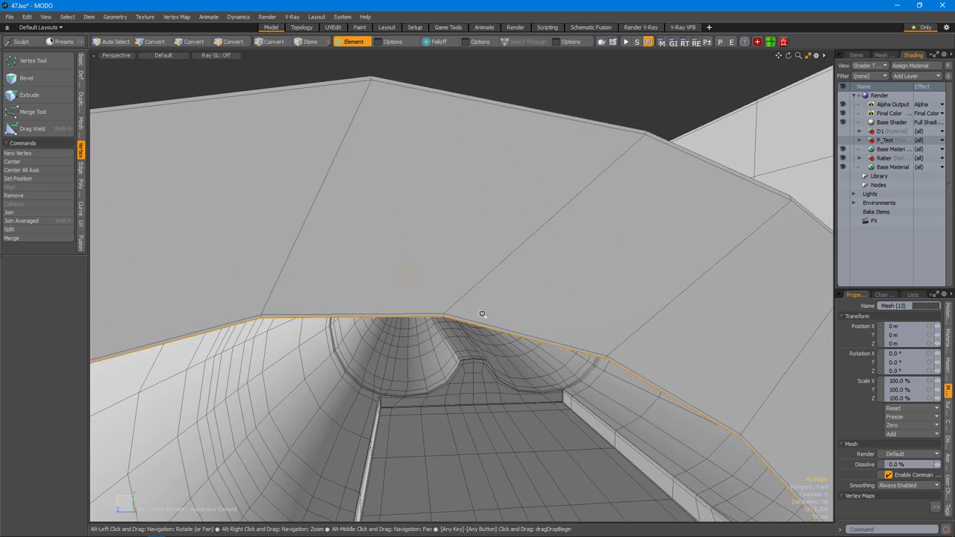
scroll(511, 322, down, 5)
alt+drag(518, 365, 678, 397)
scroll(603, 386, up, 4)
key(3)
double_click(519, 334)
key(alt+c)
click(516, 347)
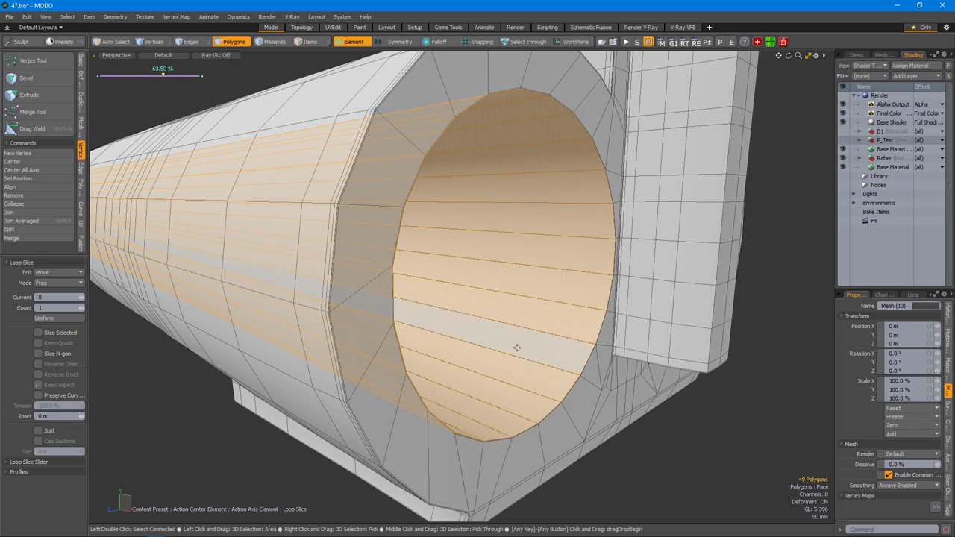
alt+drag(463, 350, 522, 369)
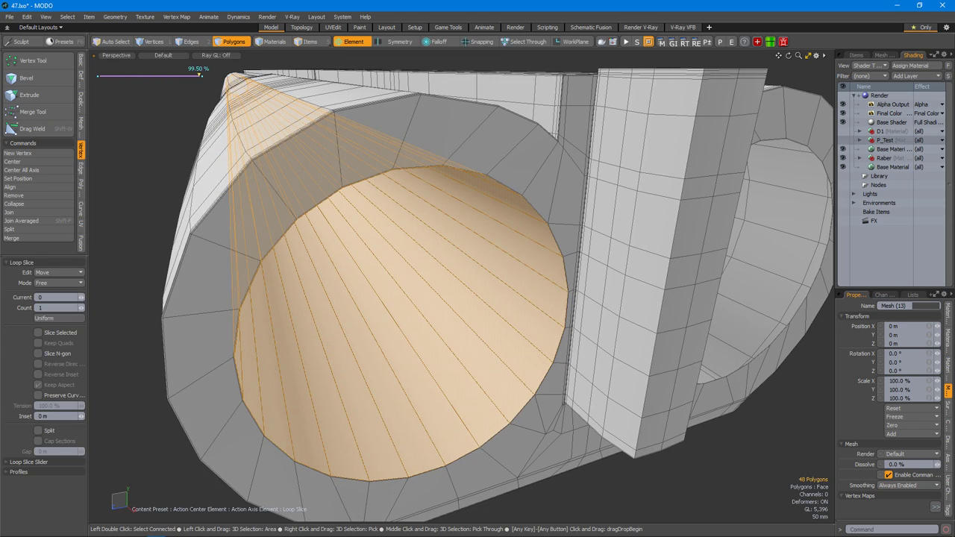
key(ctrl+1)
Select the 1325 polygons of the negative-Z half in the Top view and delete them.
key(space)
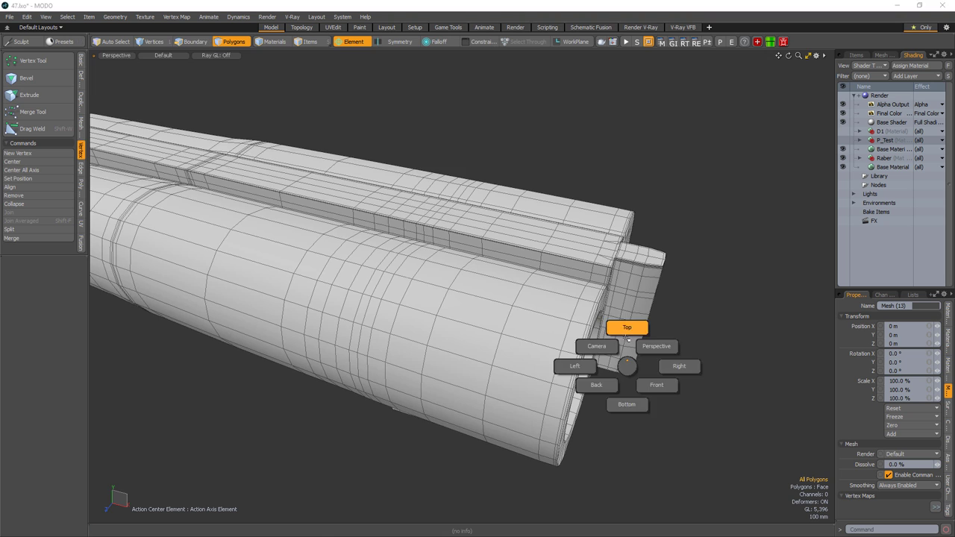
drag(834, 297, 828, 300)
scroll(727, 309, up, 4)
scroll(678, 284, down, 2)
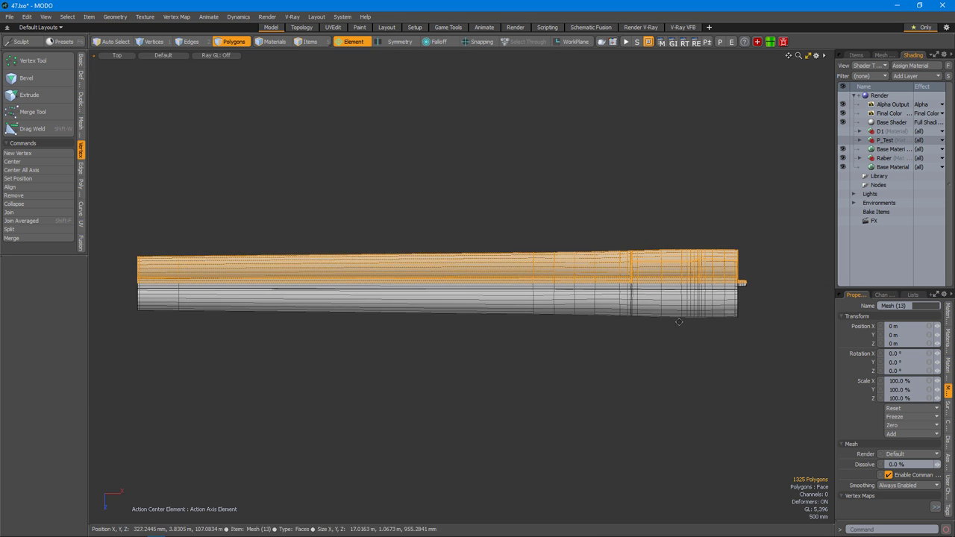
alt+drag(569, 310, 551, 341)
scroll(508, 358, up, 5)
click(606, 337)
scroll(537, 328, up, 6)
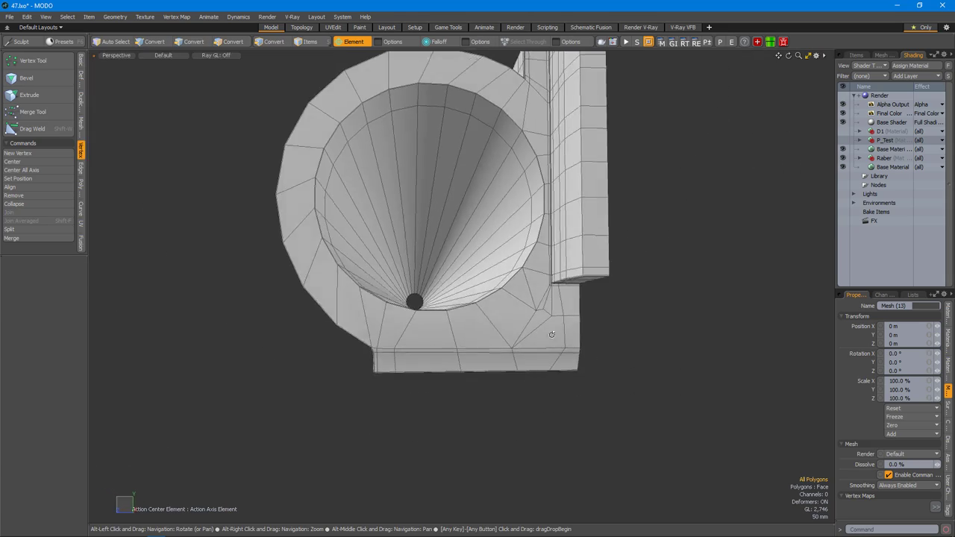
Slide the end-face vertex below the bore along the edge leading to the bore rim.
scroll(506, 339, up, 5)
key(1)
click(522, 294)
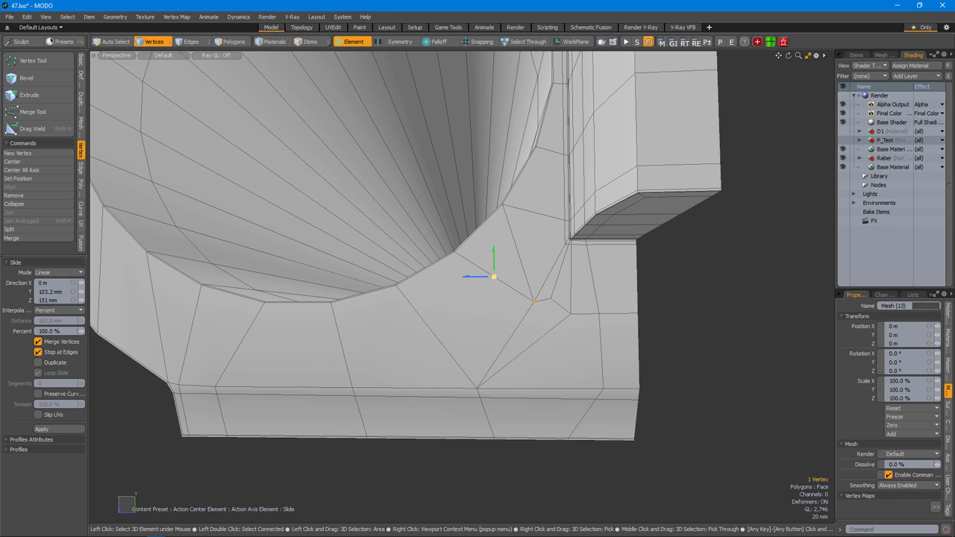
key(2)
Select the 58 vertices at the central rib's lower end and move them up, away from the base.
scroll(525, 321, down, 2)
alt+drag(524, 321, 586, 353)
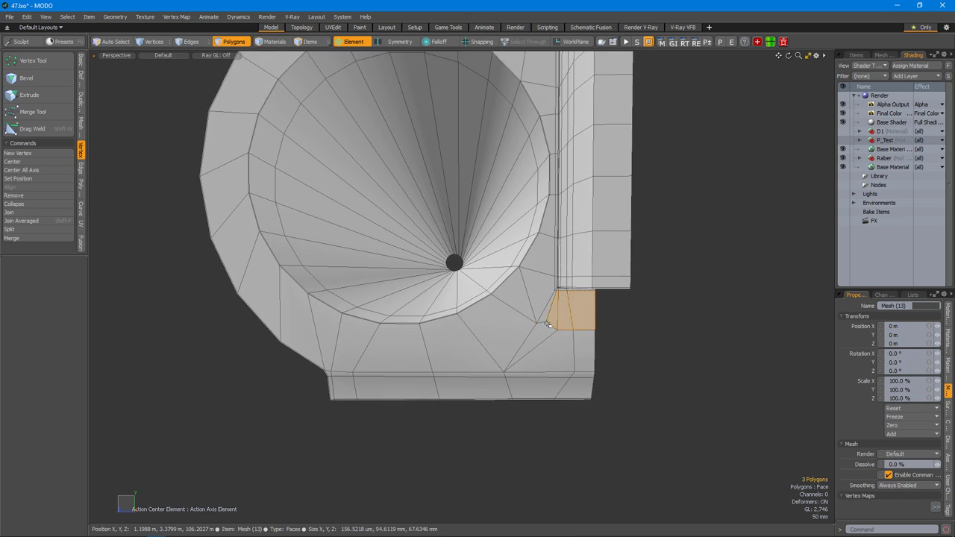
scroll(544, 326, up, 2)
alt+drag(565, 356, 578, 307)
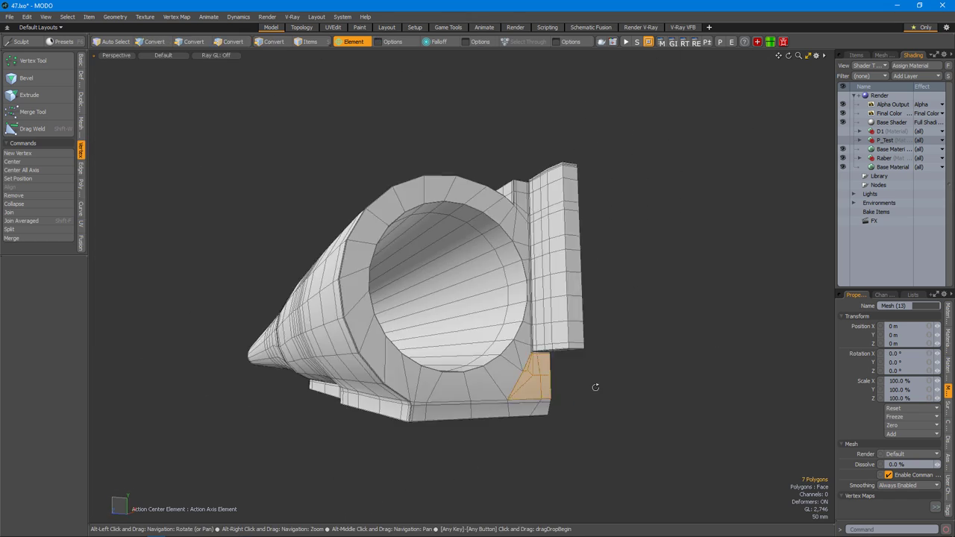
alt+drag(599, 367, 565, 370)
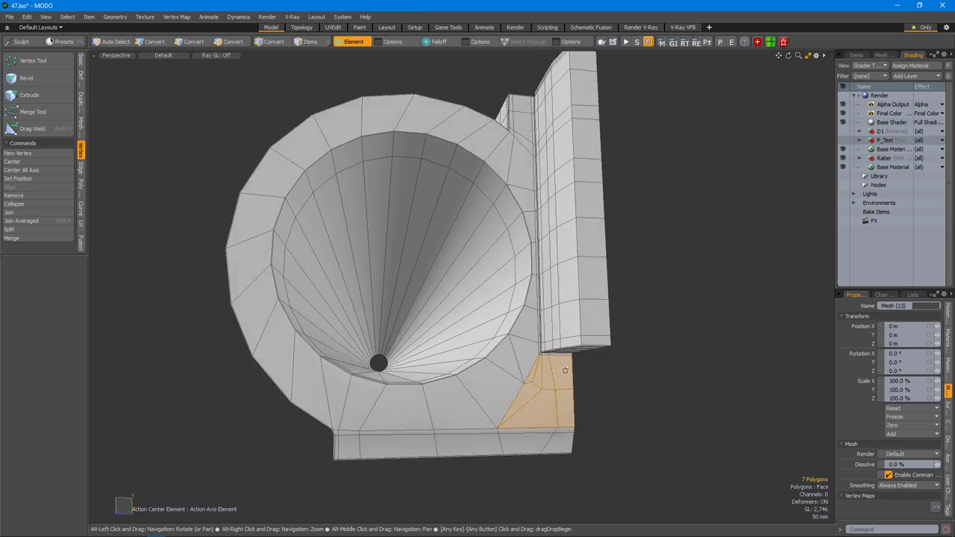
alt+drag(618, 358, 582, 373)
scroll(577, 376, up, 5)
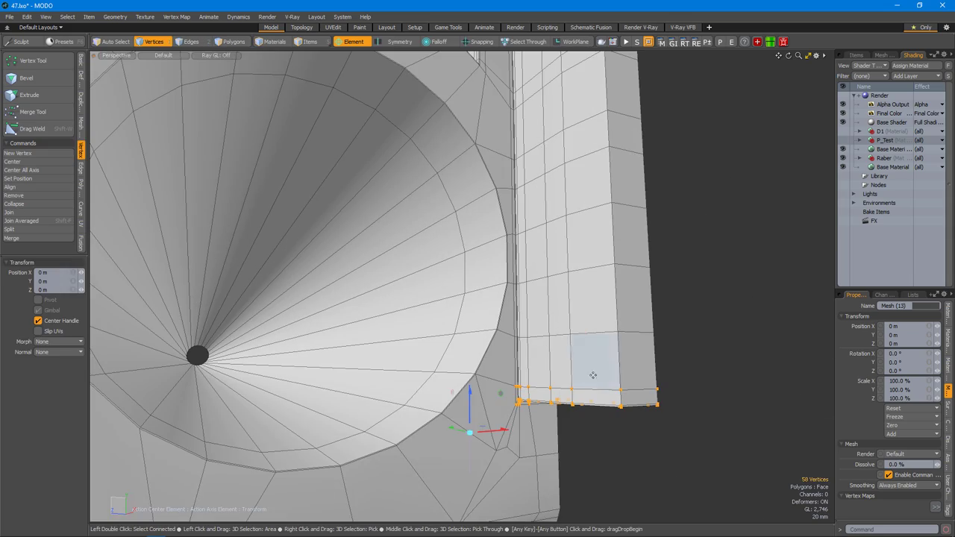
scroll(648, 359, down, 5)
alt+drag(648, 358, 565, 340)
key(w)
Select the 68 vertices of the central rib's lower end and raise them by another 42 mm.
key(3)
click(565, 339)
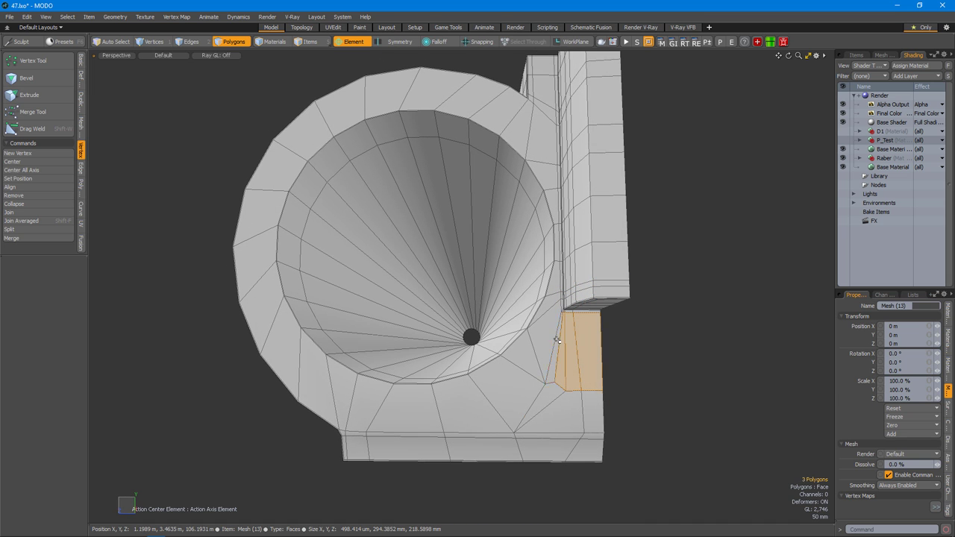
alt+drag(581, 391, 627, 381)
alt+scroll(573, 376, down, 3)
scroll(566, 323, up, 3)
key(1)
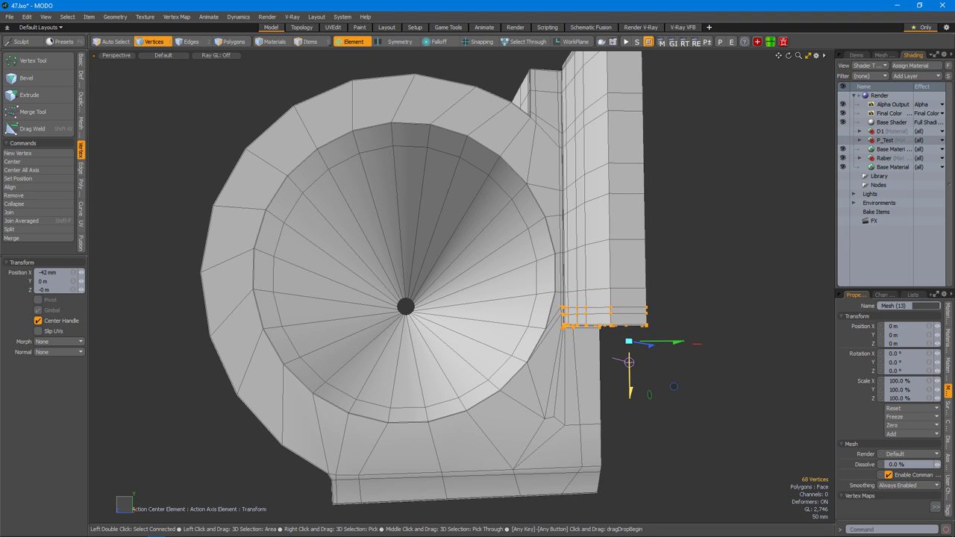
Remove the extra edge loop at the rib's lower end and slice an edge from the rib corner to the bore rim.
key(2)
scroll(494, 293, up, 5)
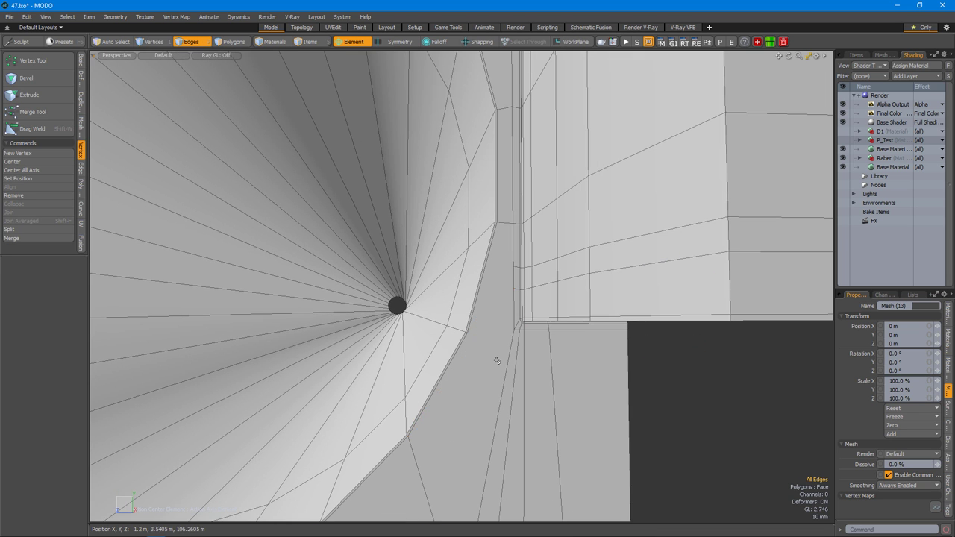
scroll(497, 367, down, 2)
key(alt+c)
alt+drag(579, 378, 530, 348)
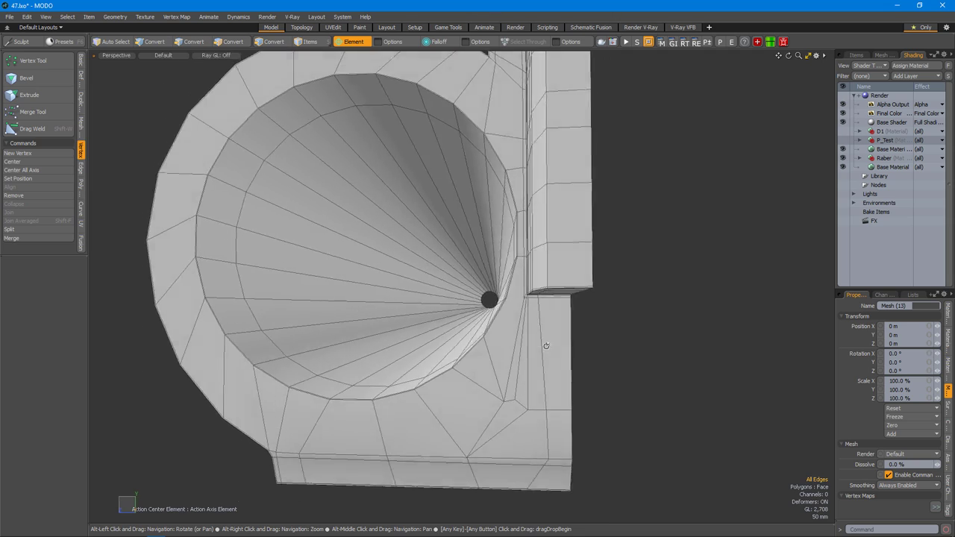
Examine the nine end-face polygons in the corner between the bore, rib and base by selecting them.
scroll(522, 294, up, 4)
alt+drag(471, 297, 522, 307)
key(1)
scroll(522, 306, down, 3)
key(space)
key(3)
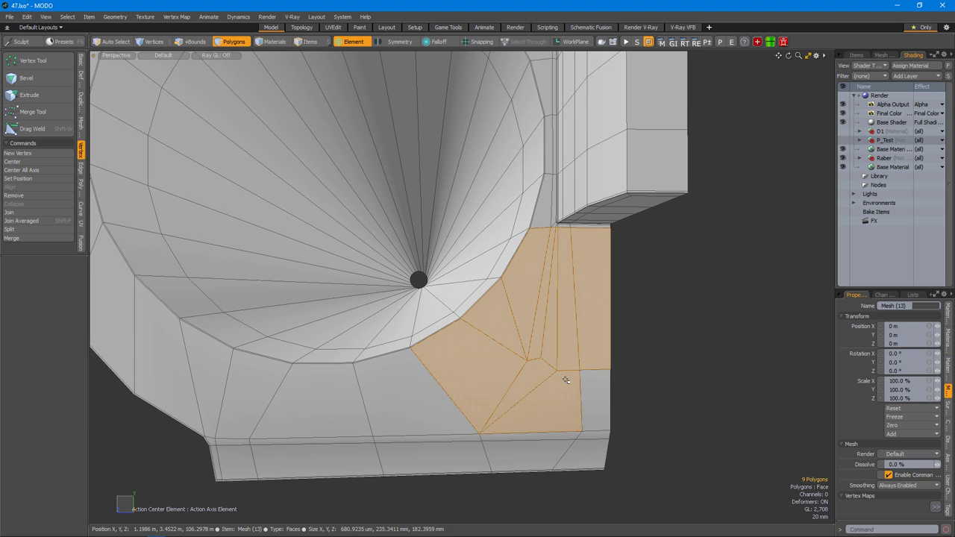
scroll(558, 385, down, 2)
scroll(390, 330, down, 5)
Select the 16 end-face polygons below the bore, from the rib's lower end along the base.
alt+drag(390, 330, 483, 274)
scroll(504, 339, up, 5)
scroll(505, 315, up, 2)
scroll(481, 338, up, 2)
key(1)
scroll(477, 328, up, 2)
key(space)
alt+drag(547, 280, 484, 337)
scroll(546, 281, down, 5)
scroll(483, 352, up, 2)
key(2)
click(483, 352)
key(3)
alt+drag(679, 333, 637, 341)
scroll(587, 315, up, 6)
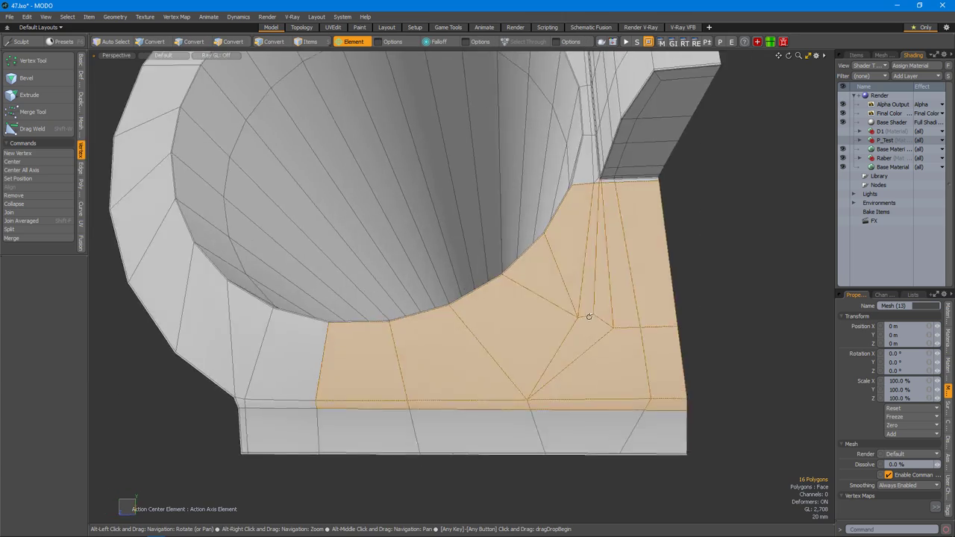
Select the polygons of the bore's front ring that border the lower end-face area and delete them.
alt+drag(562, 359, 377, 385)
shift+click(377, 386)
alt+drag(502, 330, 453, 350)
ctrl+click(495, 321)
key(2)
key(3)
click(447, 404)
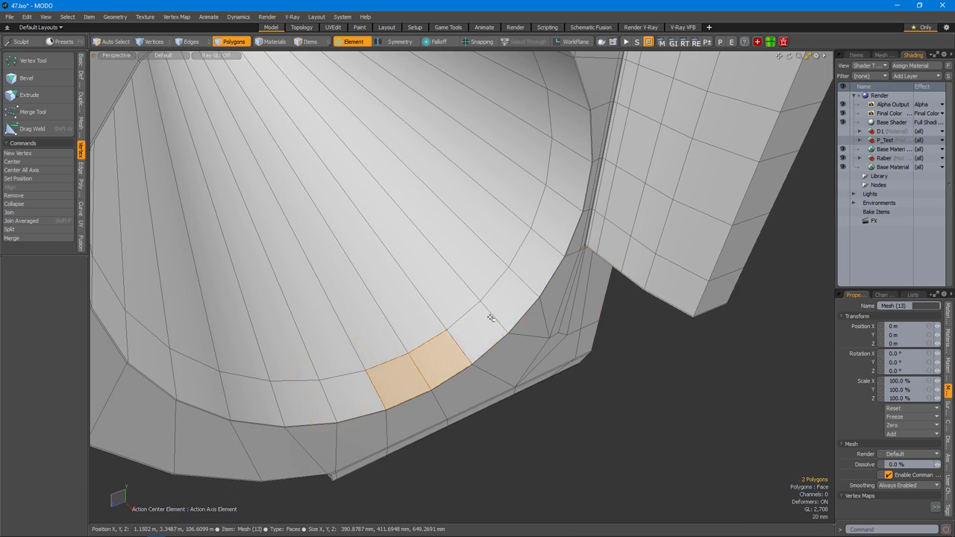
key(Delete)
Extrude the lower end-face area inward to form a recess level with the bore's open inner edge.
alt+drag(515, 321, 586, 232)
alt+drag(611, 281, 457, 291)
scroll(457, 291, up, 5)
alt+drag(692, 237, 497, 260)
scroll(632, 286, down, 3)
key(shift+x)
key(space)
drag(396, 320, 519, 324)
click(530, 273)
alt+drag(530, 273, 273, 277)
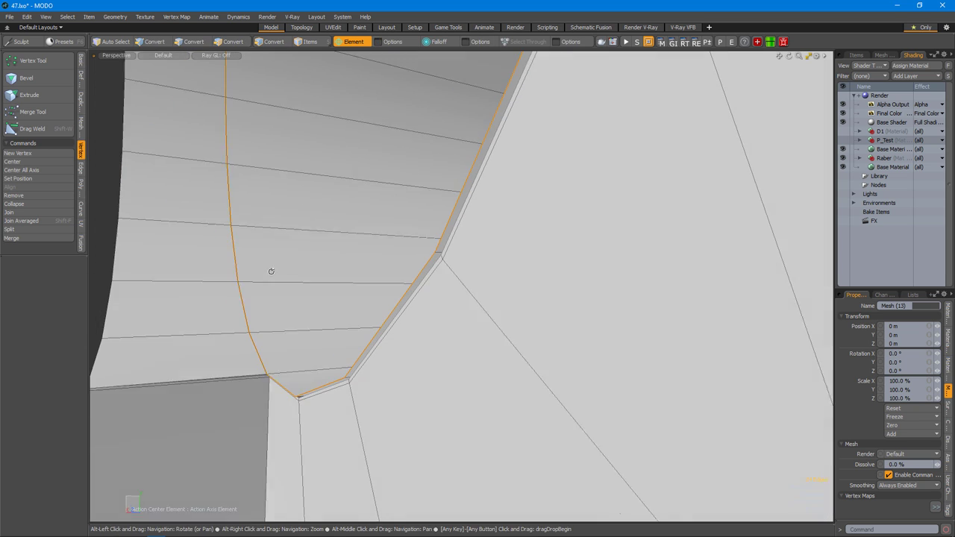
Weld the recessed face's rim vertices onto the open edge of the bore with Drag Weld.
alt+drag(304, 340, 327, 261)
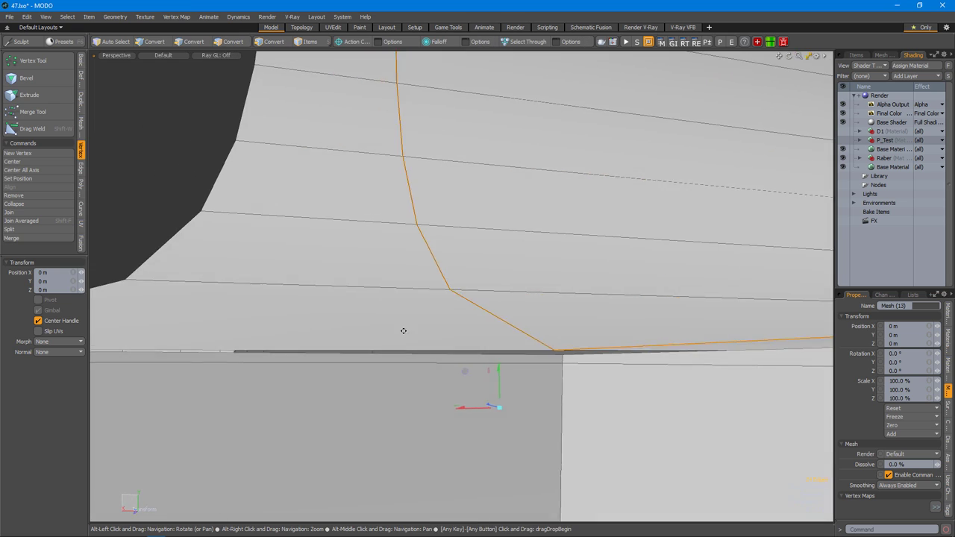
alt+drag(446, 374, 470, 362)
mouse_move(452, 323)
alt+mouse_down()
mouse_move(597, 333)
mouse_move(447, 341)
alt+mouse_up()
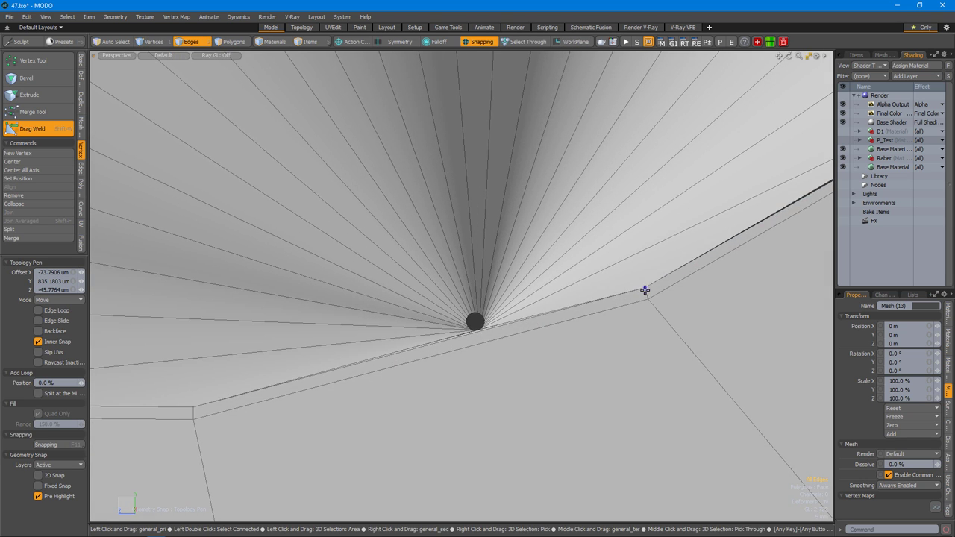
alt+drag(608, 278, 614, 335)
alt+drag(516, 309, 590, 320)
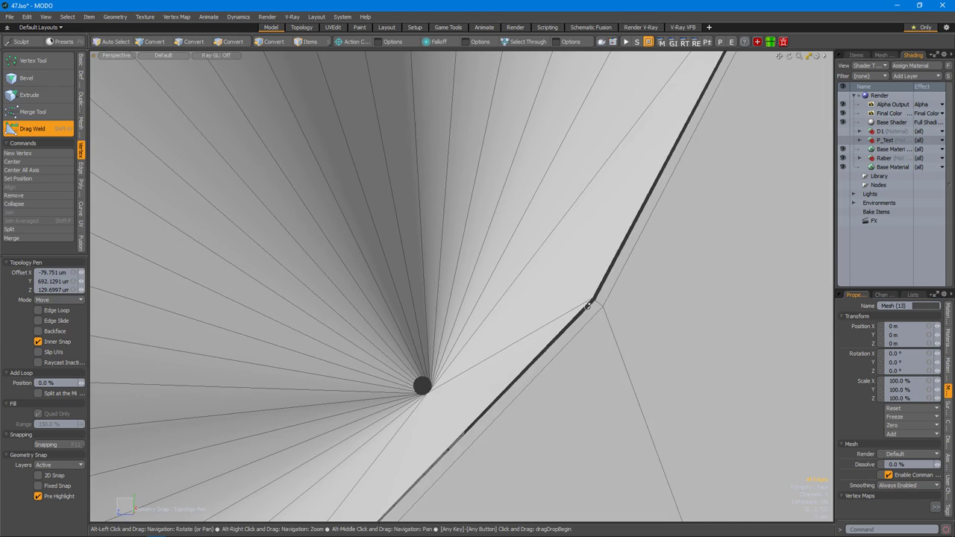
alt+drag(517, 329, 557, 285)
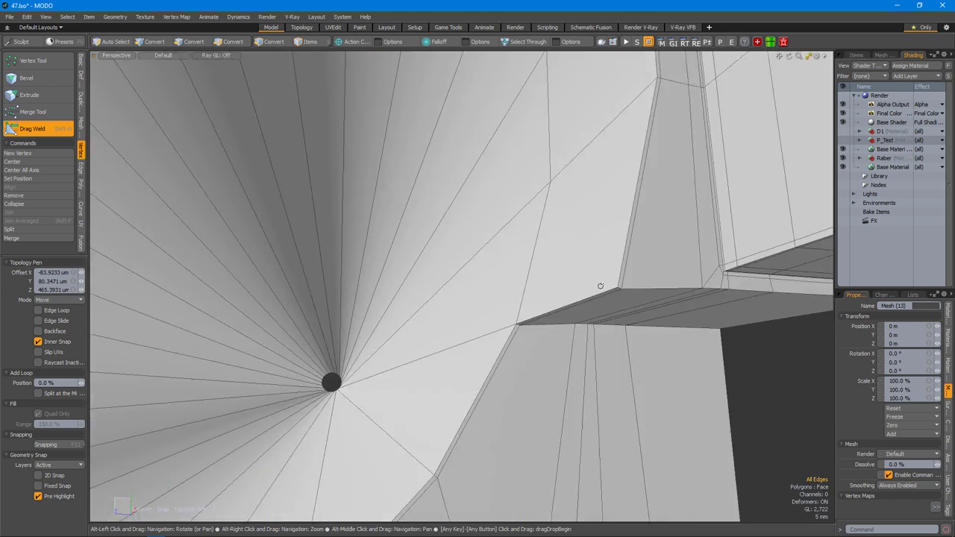
scroll(557, 285, down, 5)
Slice a horizontal edge across the recessed face from the bore-rim vertex below the rib to the centre-line edge.
key(space)
alt+drag(656, 317, 581, 320)
key(Tab)
scroll(650, 316, up, 5)
key(Tab)
key(alt+c)
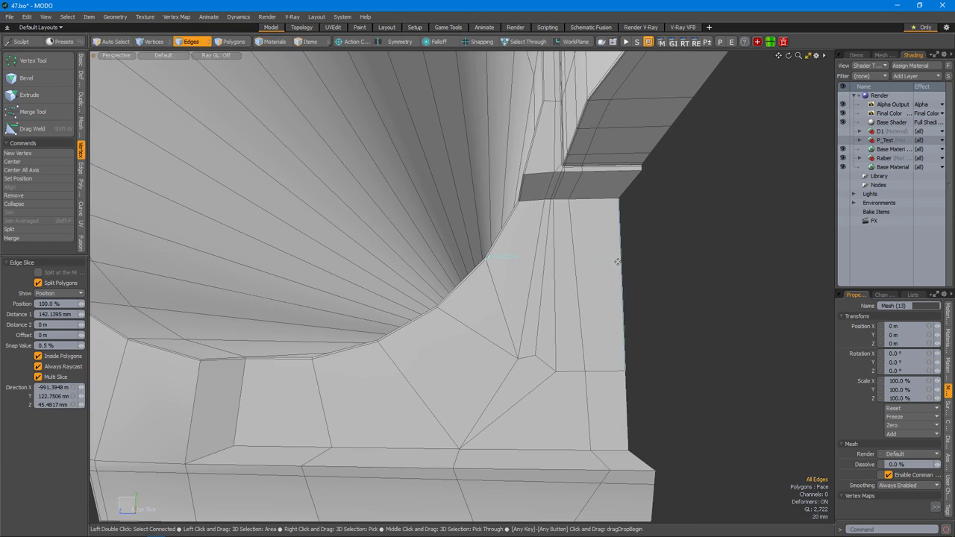
key(space)
scroll(565, 287, up, 2)
click(496, 325)
scroll(507, 322, down, 3)
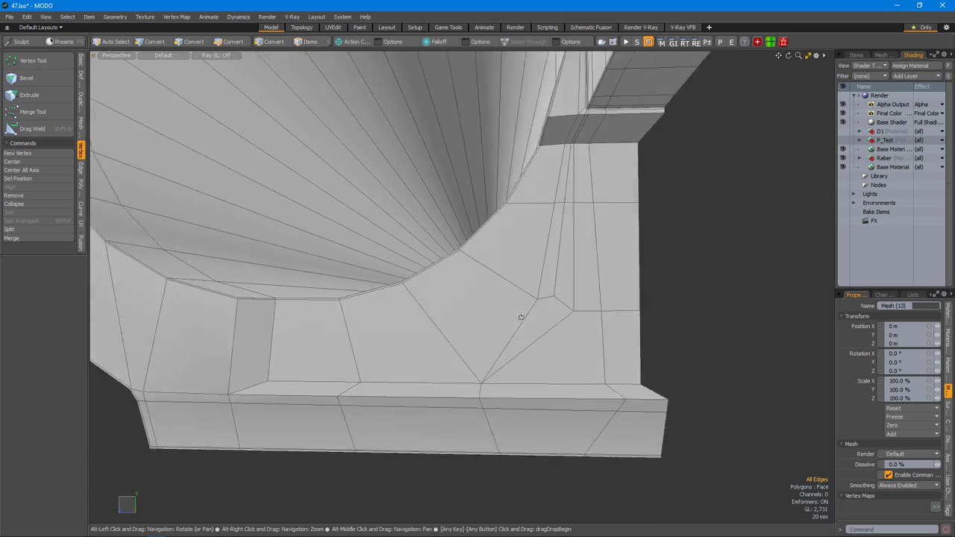
Loop slice the end-face polygons surrounding the bore at 10% to add a support ring beside the rim.
alt+drag(524, 318, 460, 341)
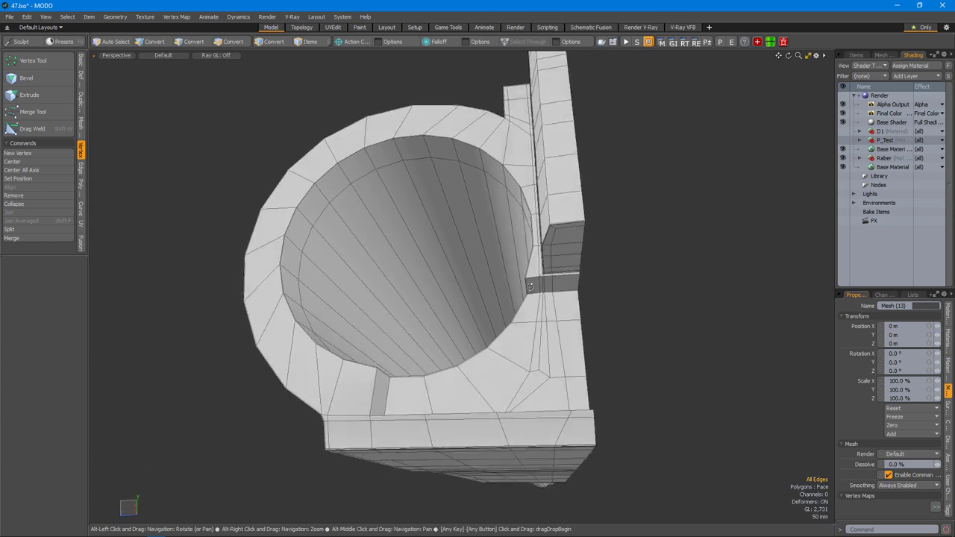
scroll(530, 292, up, 4)
scroll(498, 265, down, 5)
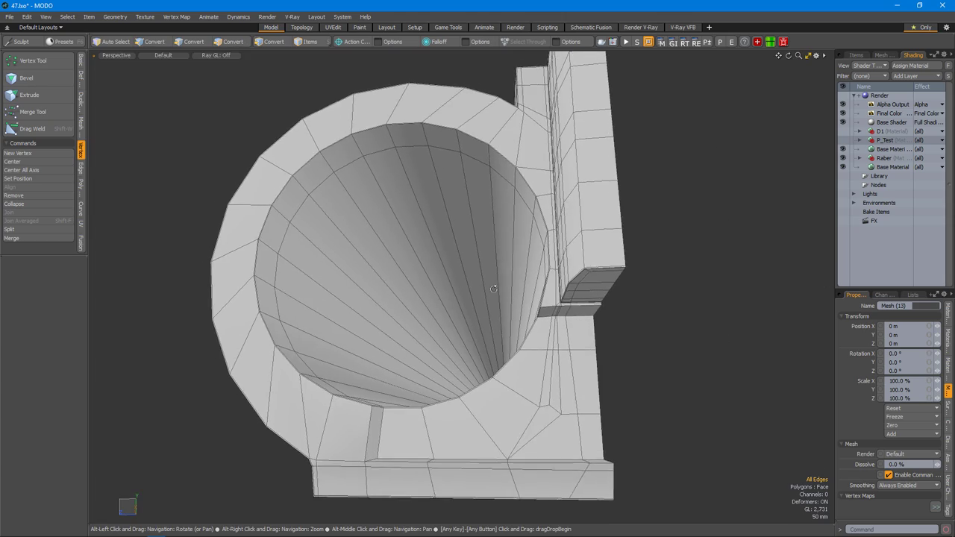
alt+drag(515, 341, 327, 365)
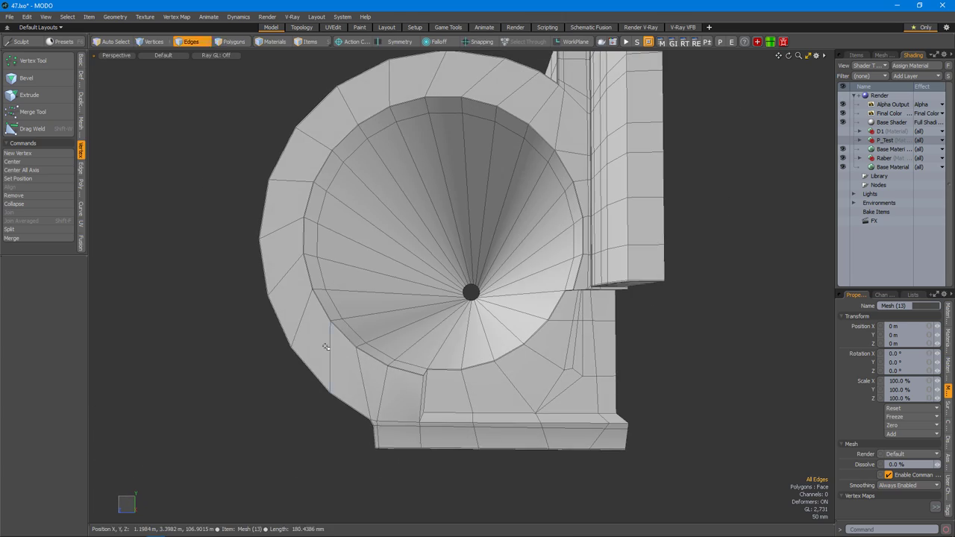
scroll(403, 377, up, 5)
scroll(452, 390, up, 1)
scroll(450, 396, down, 3)
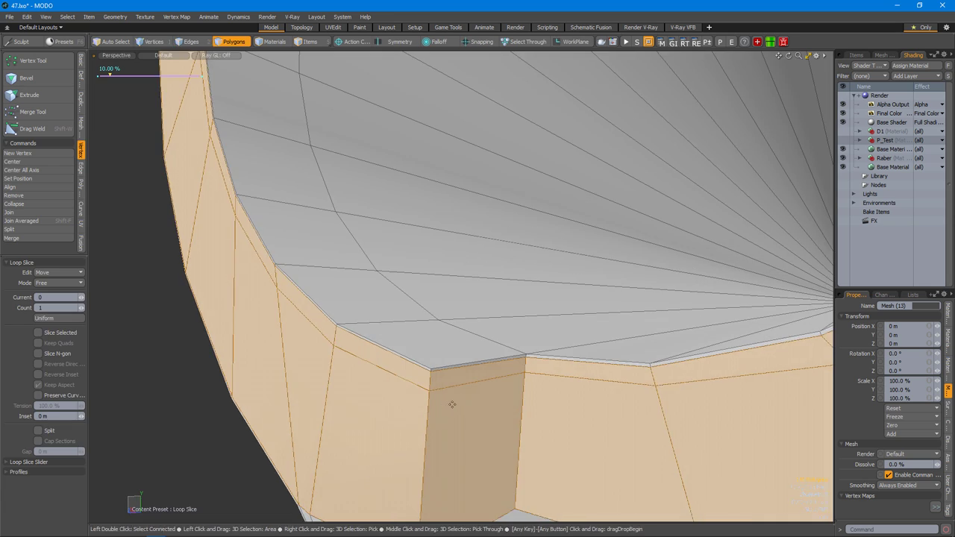
key(space)
Remove the stray loop edges running from the new bore ring up the upper ledge and across the rib.
scroll(448, 402, down, 5)
scroll(523, 340, up, 2)
scroll(514, 373, down, 2)
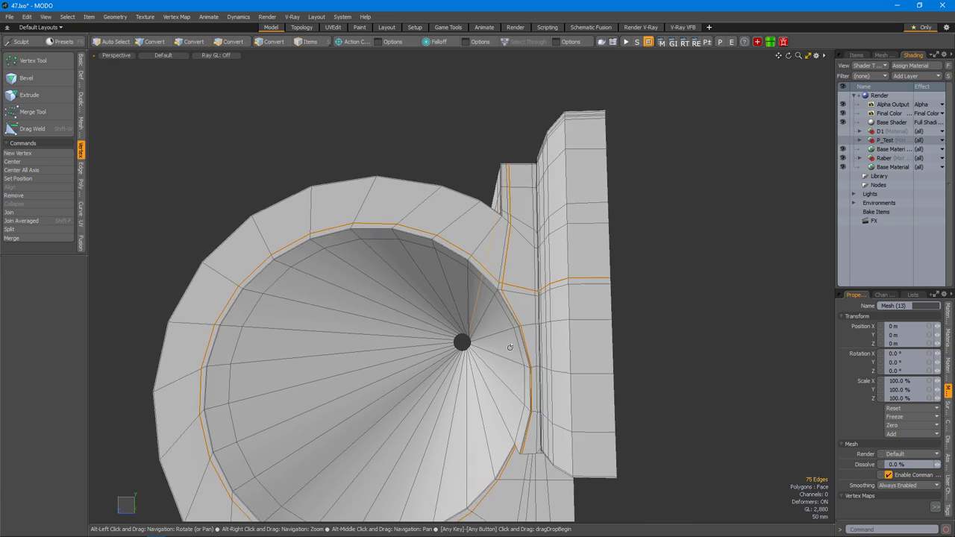
key(2)
scroll(500, 323, up, 5)
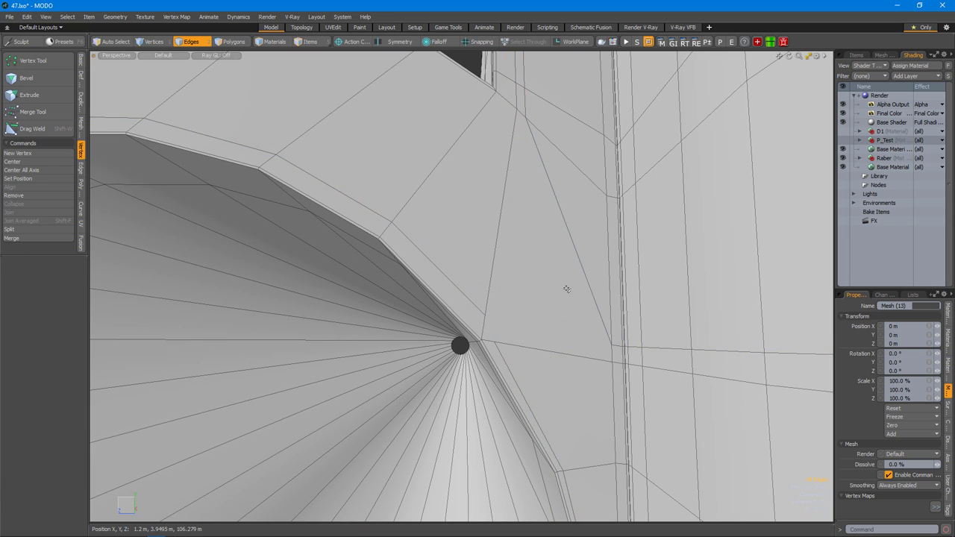
alt+drag(598, 294, 527, 255)
scroll(545, 297, down, 3)
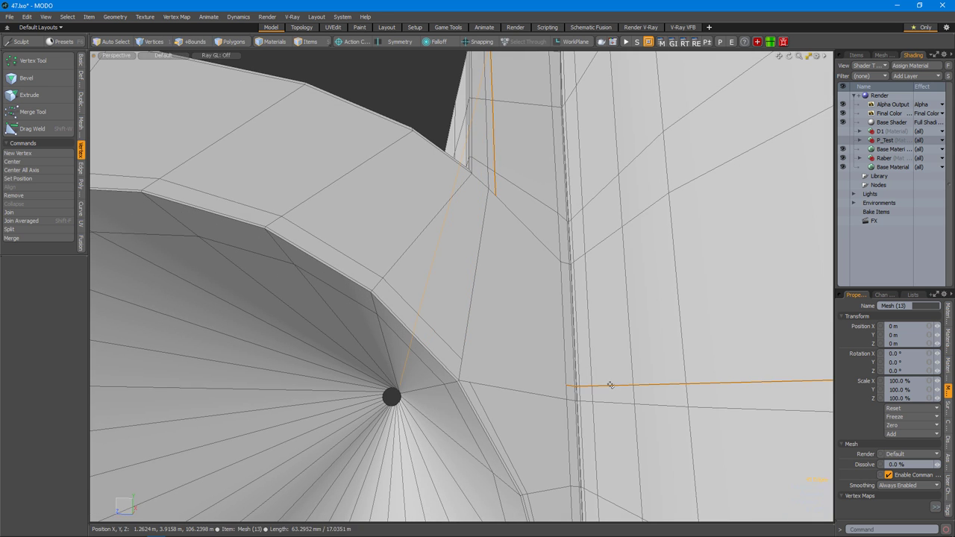
scroll(559, 358, down, 3)
alt+drag(505, 366, 546, 350)
scroll(545, 350, up, 4)
key(alt+c)
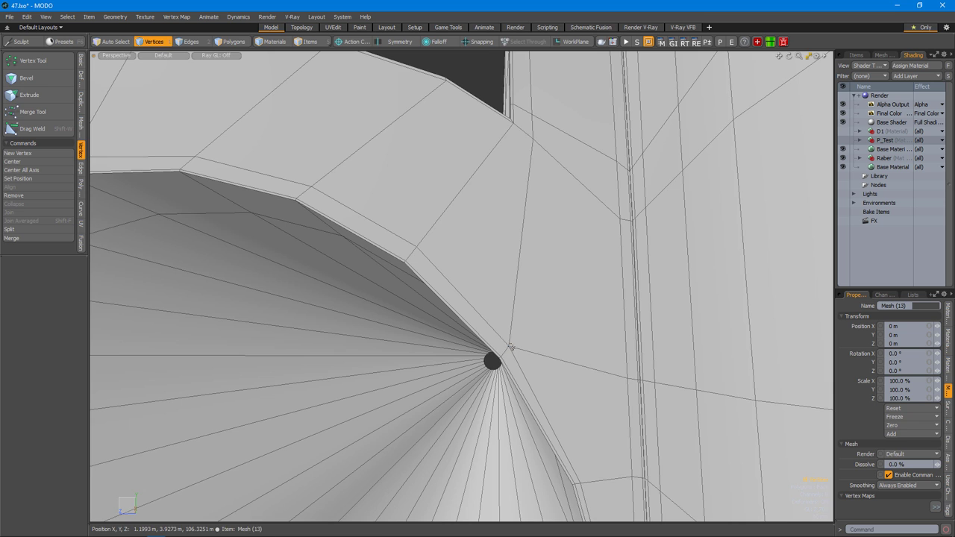
Slide the support-ring vertex beside the bore rim near the rib, with the action center set to Element.
click(510, 346)
alt+drag(511, 347, 525, 338)
key(shift+a)
click(572, 320)
key(shift+a)
click(555, 321)
key(shift+a)
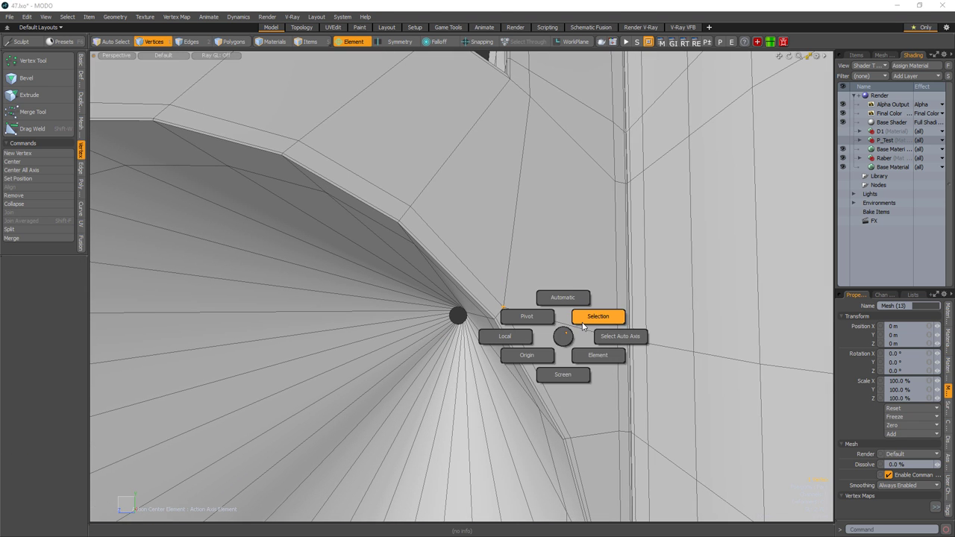
click(549, 311)
key(w)
key(shift+a)
alt+drag(532, 312, 546, 329)
click(539, 311)
Slide the adjoining support-ring edge beside the bore rim by 8.7% with Loop Slide enabled.
key(2)
click(550, 326)
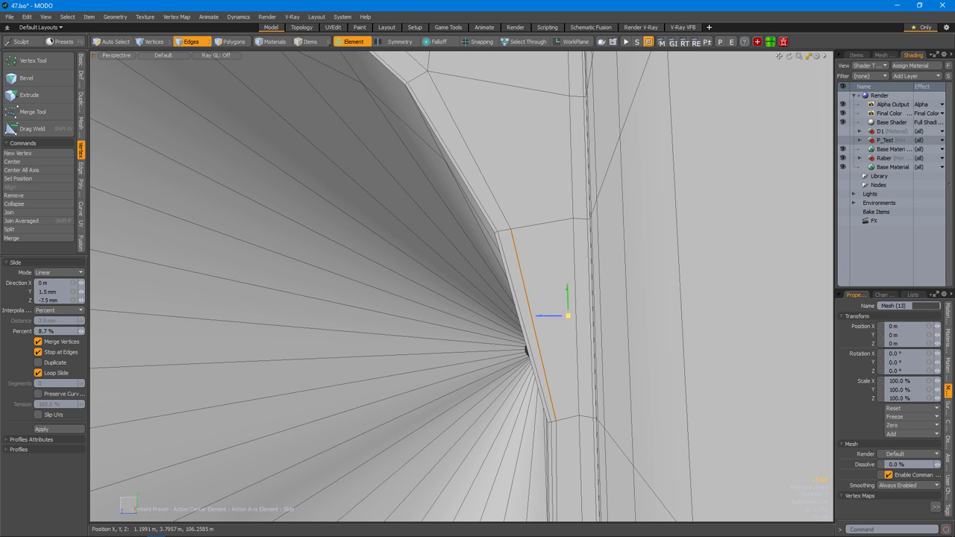
alt+drag(547, 379, 564, 347)
key(space)
key(space)
scroll(563, 348, up, 5)
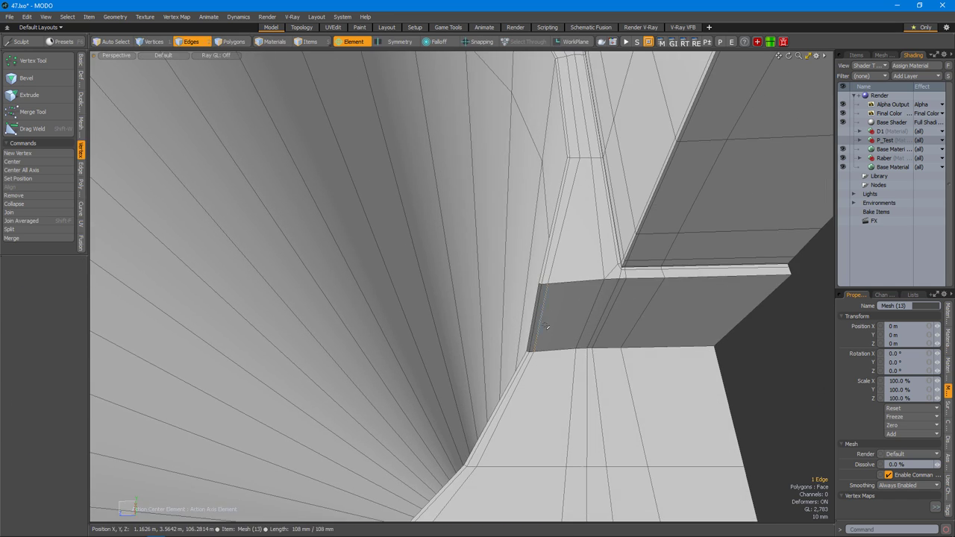
Adjust the support-ring vertex and edge below the rib's ledge so their spacing follows the bore rim.
scroll(533, 358, down, 3)
key(1)
scroll(528, 375, up, 2)
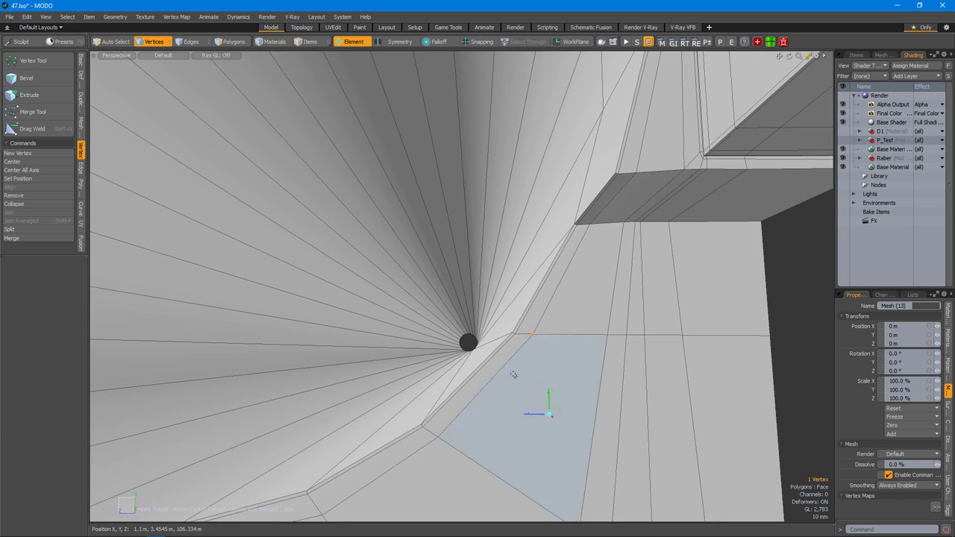
scroll(533, 366, down, 3)
scroll(543, 358, up, 3)
key(2)
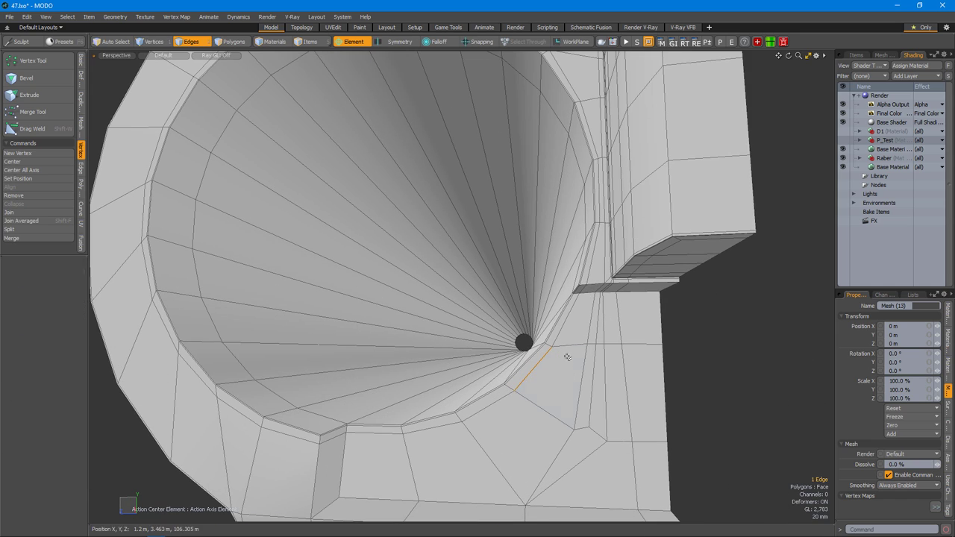
Loop slice the polygon strip running around the outer rim and down the notch at 0.5%.
scroll(553, 364, down, 6)
alt+drag(527, 320, 546, 269)
scroll(541, 298, up, 4)
alt+drag(537, 335, 450, 299)
scroll(472, 300, down, 4)
scroll(450, 299, up, 4)
key(3)
scroll(450, 300, up, 4)
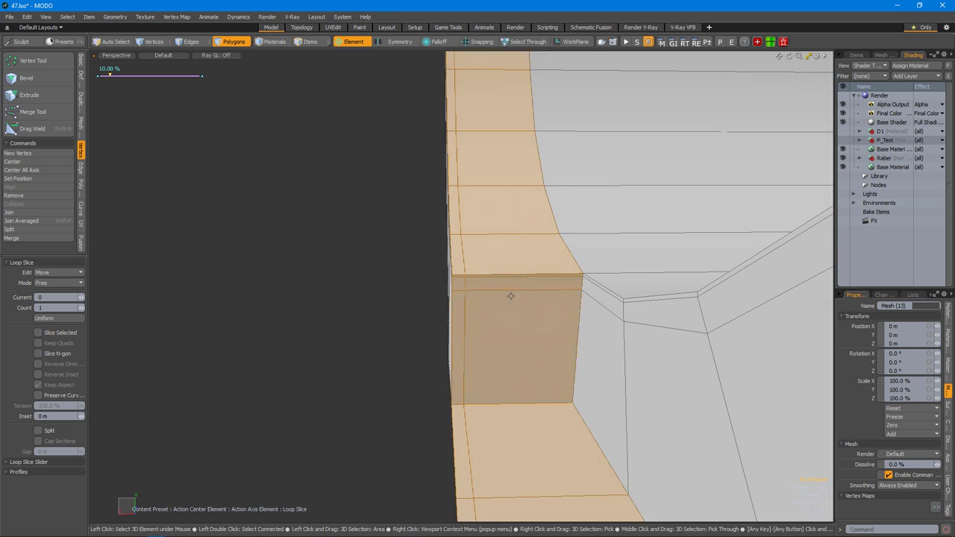
click(511, 296)
scroll(510, 296, up, 3)
alt+drag(510, 296, 498, 333)
scroll(498, 332, up, 2)
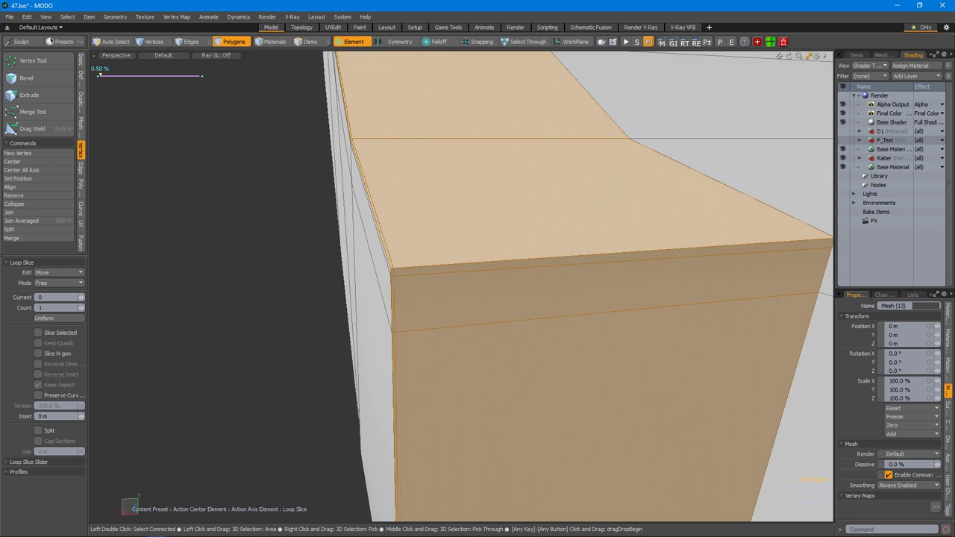
Loop slice the rim strip and notch end face at 1.5% to add a support edge beside the bore.
scroll(450, 267, down, 3)
alt+drag(449, 267, 481, 339)
scroll(481, 339, down, 3)
scroll(482, 339, up, 4)
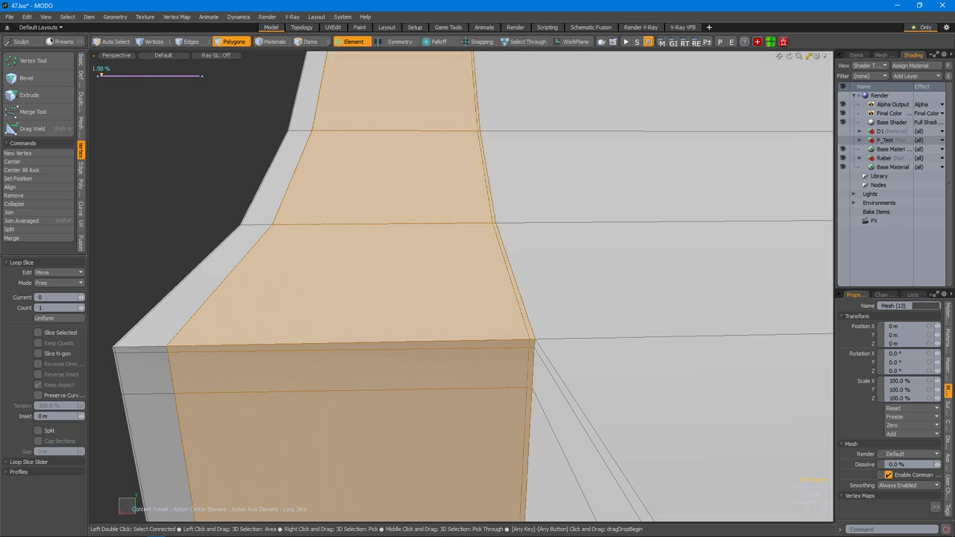
alt+drag(440, 358, 448, 363)
Loop slice the inner bore wall at 99.5% and add a matching support loop to the rim strip at the other end.
key(Escape)
scroll(490, 369, up, 4)
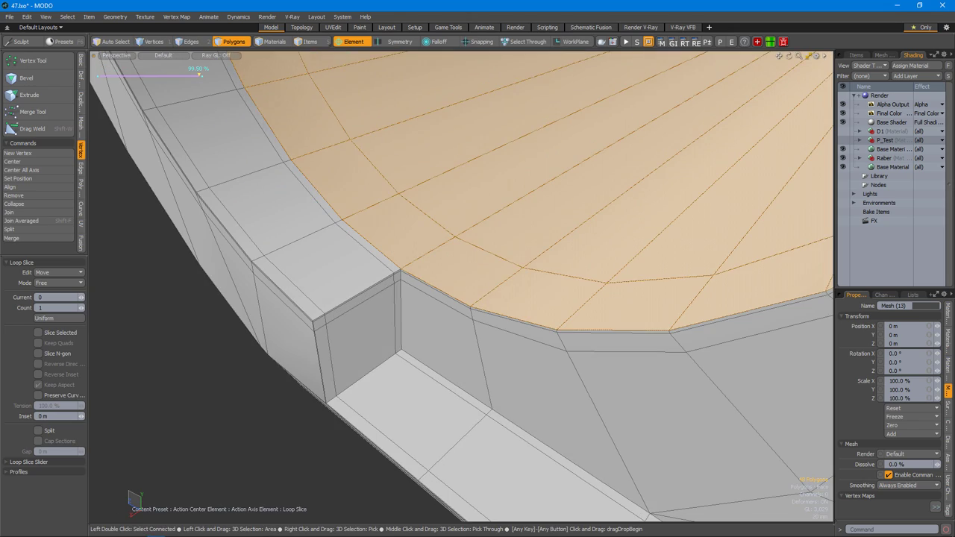
alt+drag(395, 245, 629, 281)
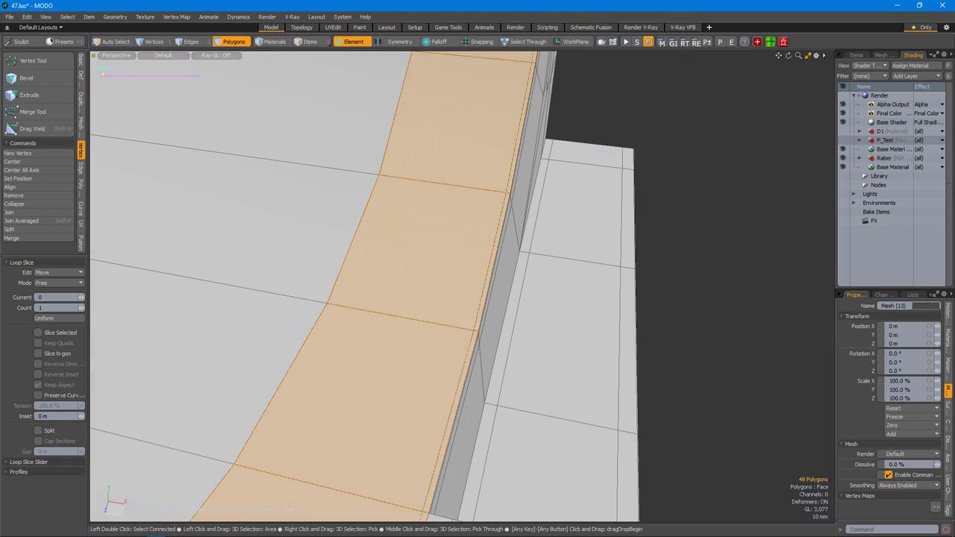
alt+drag(463, 284, 438, 313)
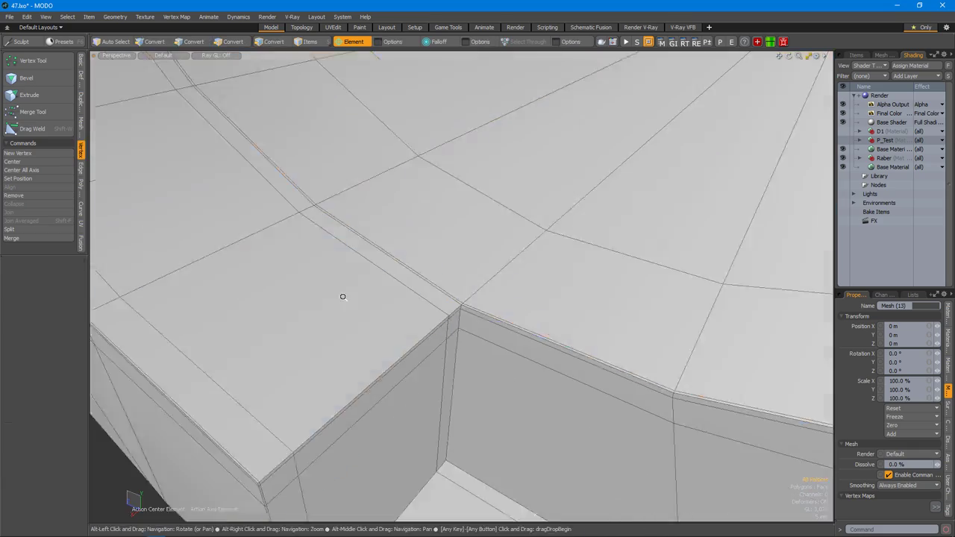
alt+drag(341, 296, 303, 338)
Examine the subdivided mesh around the bore, the lower notch and the rib's end.
key(Tab)
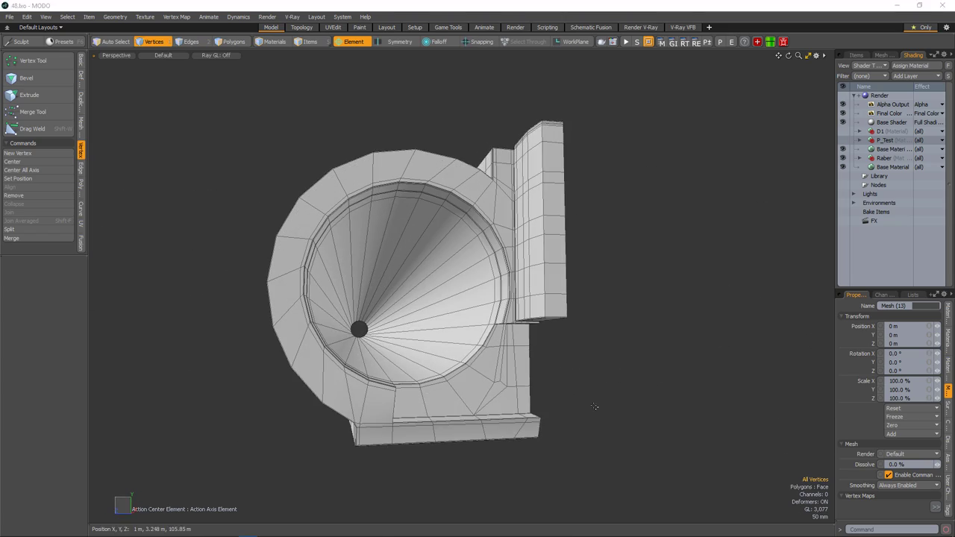
alt+drag(595, 405, 373, 341)
key(Tab)
click(373, 341)
key(alt+c)
alt+right_drag(373, 341, 458, 326)
alt+drag(458, 326, 522, 340)
alt+right_drag(522, 341, 520, 312)
alt+drag(520, 312, 388, 340)
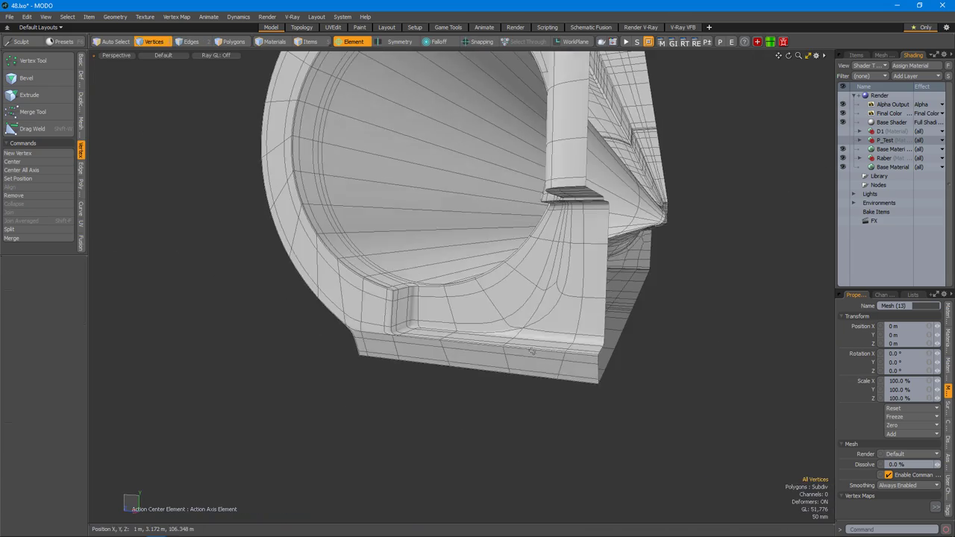
Edge slice the notch's inner corner, splitting the wall polygons beside the vertical corner edge.
key(Tab)
alt+drag(531, 352, 479, 330)
alt+right_drag(479, 330, 502, 382)
key(Tab)
key(Tab)
alt+drag(481, 376, 426, 375)
key(alt+c)
key(1)
key(2)
key(alt+c)
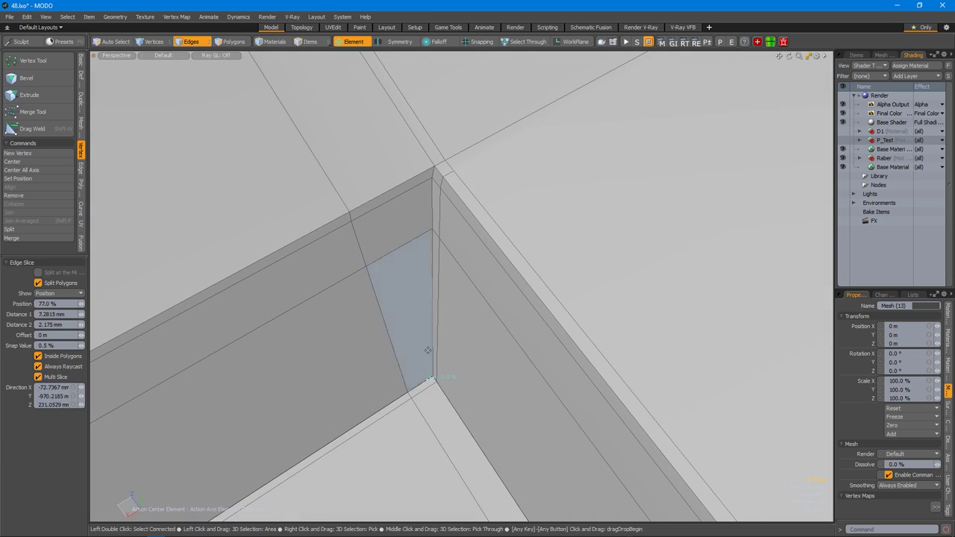
Edge slice around the notch's upper corner to connect its support loops to the rim edges.
alt+drag(418, 175, 467, 333)
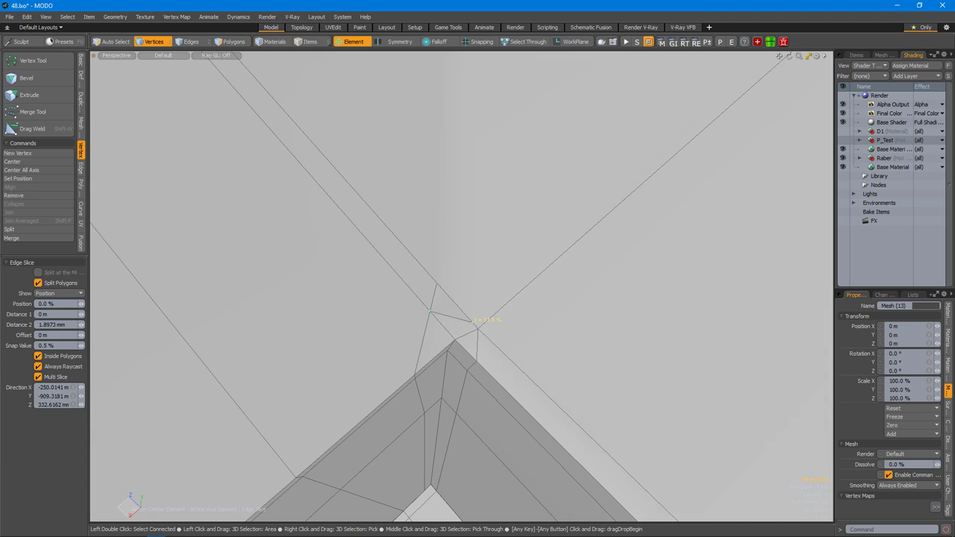
alt+drag(495, 365, 439, 118)
click(432, 338)
key(y)
Loop slice the narrow polygon strip running away from the notch's corner.
key(alt+c)
key(space)
key(3)
alt+drag(485, 359, 465, 339)
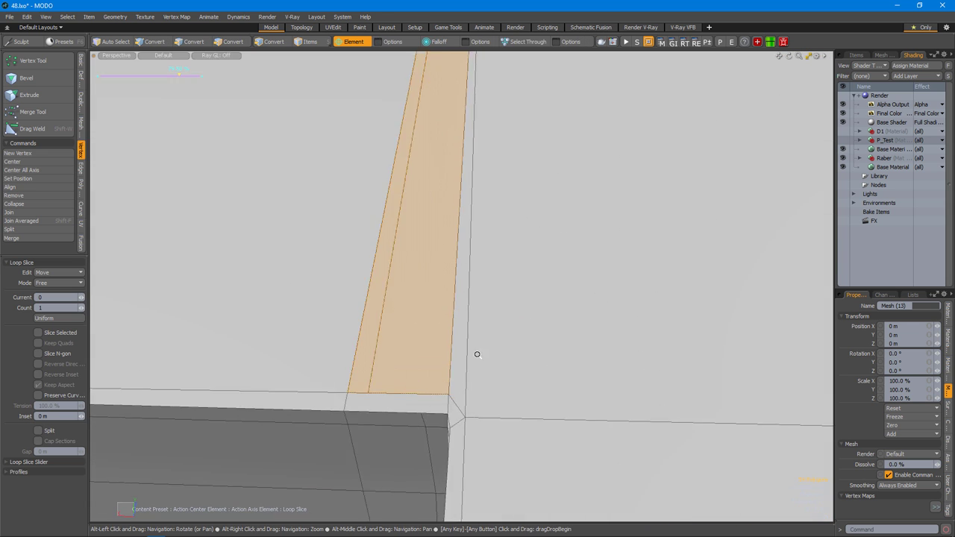
alt+drag(462, 414, 483, 246)
key(space)
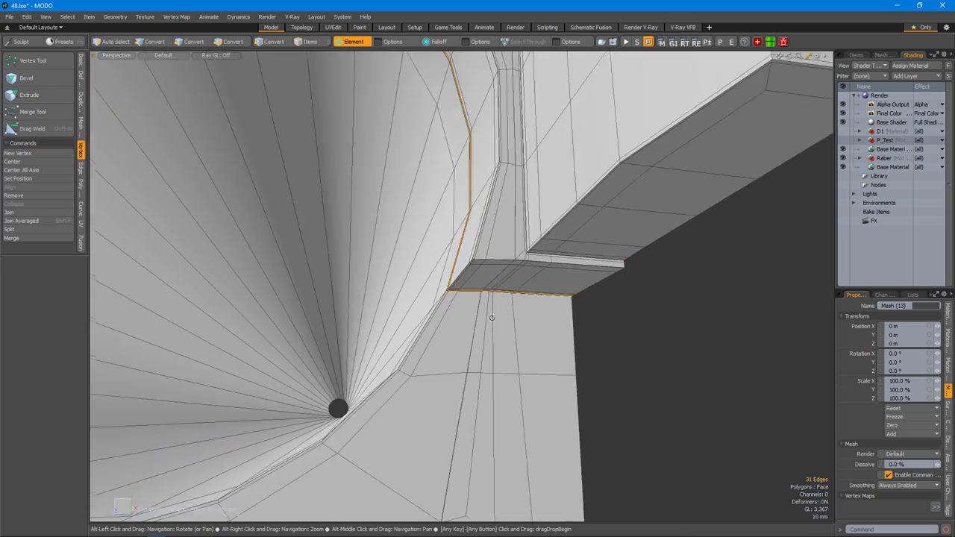
Edge slice the notch's floor corner to join the wall support edges with the floor edges.
alt+drag(492, 318, 595, 299)
alt+drag(548, 389, 419, 270)
key(alt+c)
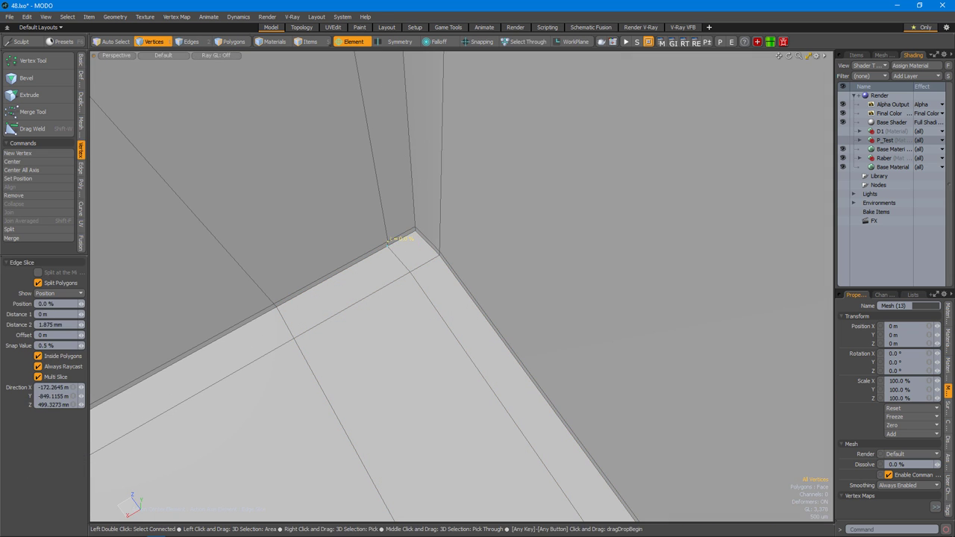
alt+drag(388, 241, 412, 316)
alt+drag(433, 371, 567, 334)
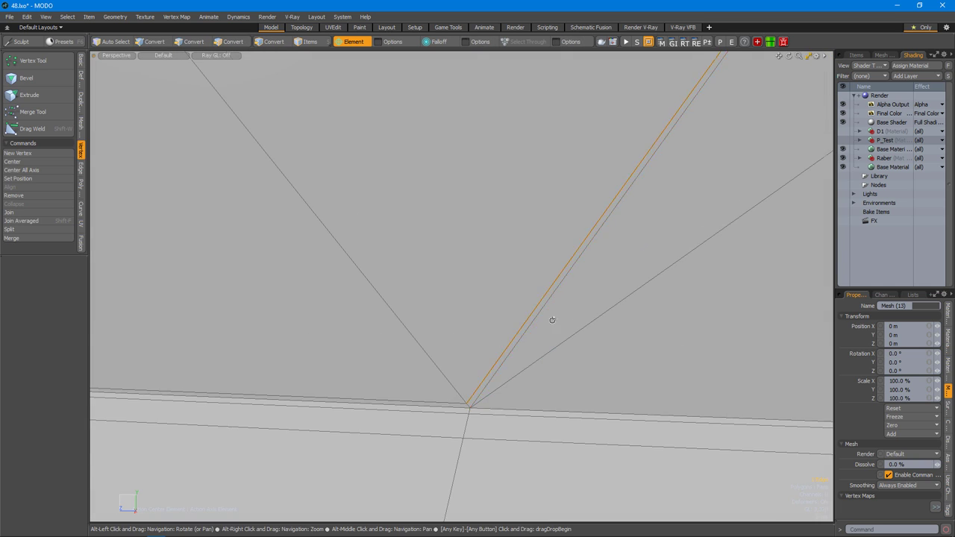
Remove the doubled diagonal edge rising from the lower step across the recessed face and check the subdivided corners.
alt+drag(576, 271, 584, 224)
alt+drag(588, 274, 465, 269)
alt+drag(608, 287, 659, 305)
click(750, 290)
alt+drag(751, 290, 589, 325)
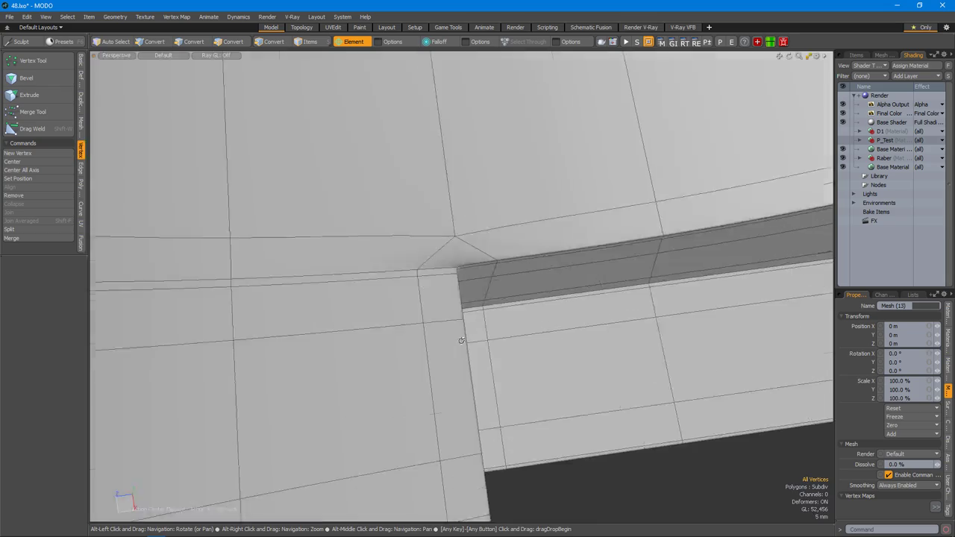
alt+drag(462, 340, 568, 301)
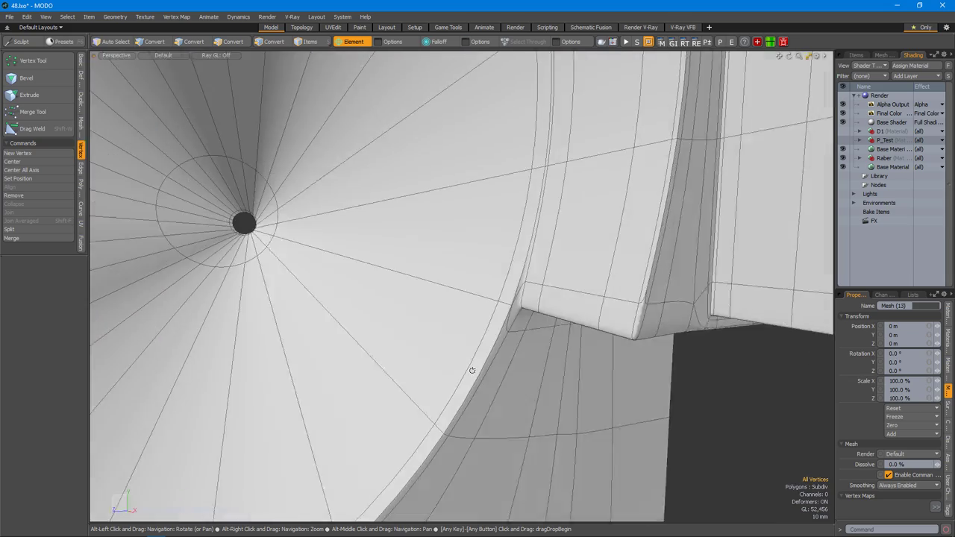
Loop slice just above the rib's lower end and clean up the stray edges in the bore and at the ledge corner.
alt+drag(471, 370, 552, 370)
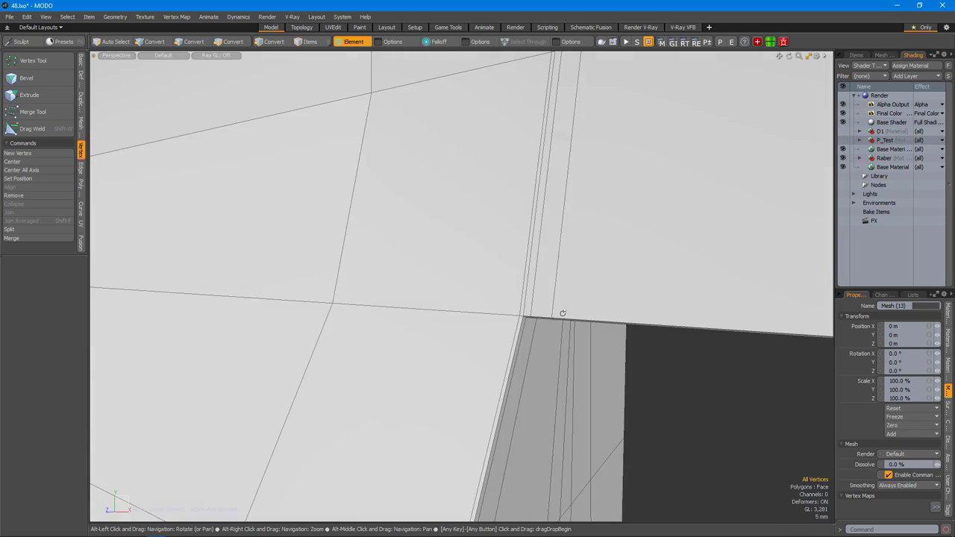
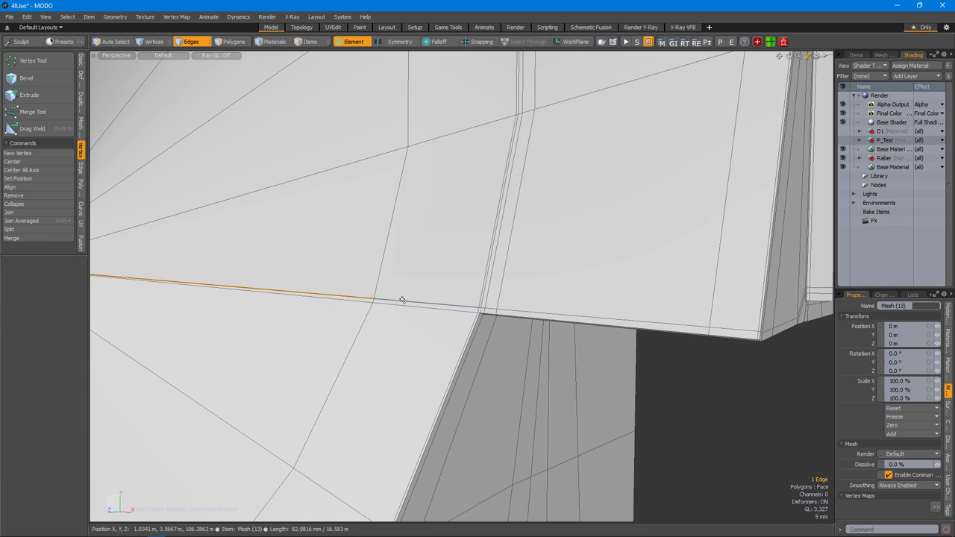
alt+drag(656, 309, 579, 315)
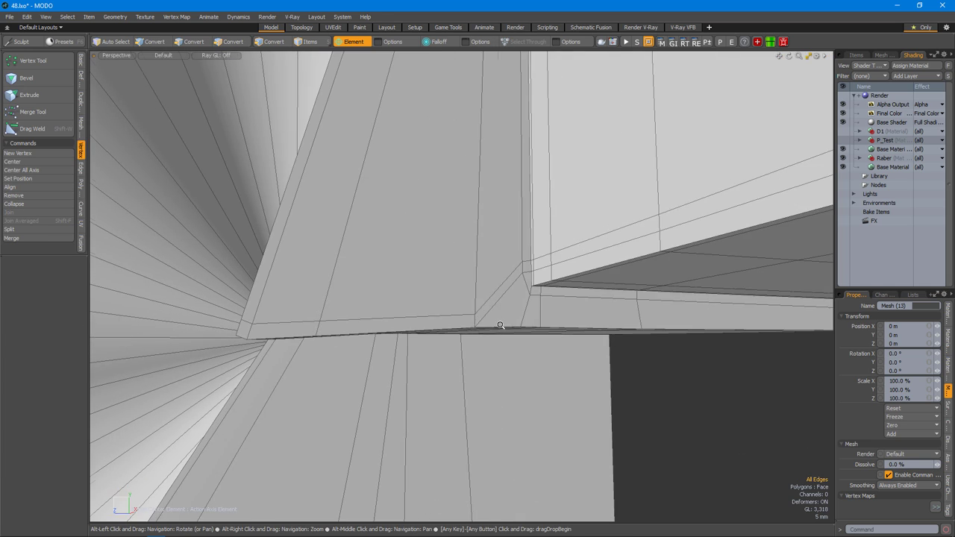
alt+drag(475, 313, 450, 305)
alt+drag(608, 301, 485, 310)
key(1)
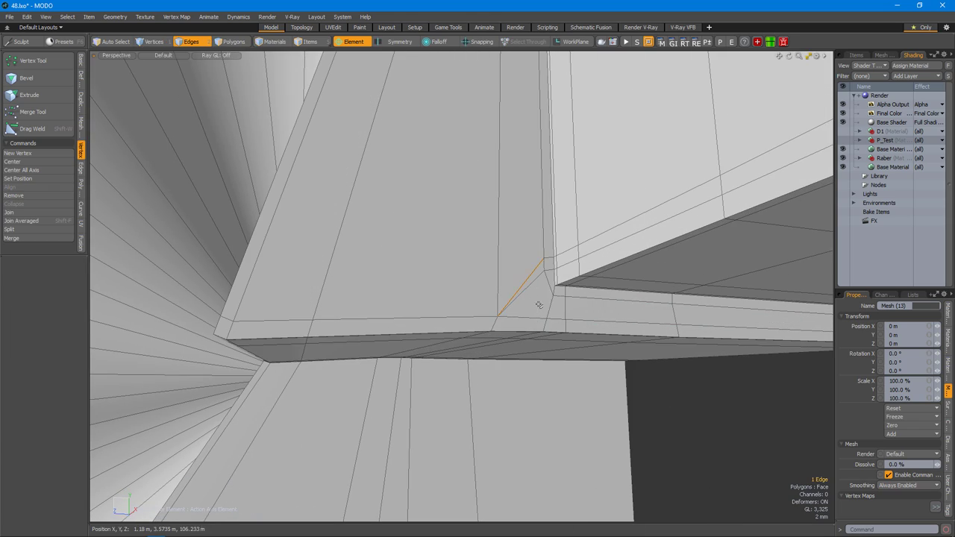
Edge slice from the bore-rim vertex at the rib's lower corner to tie in the new support loop.
key(Tab)
alt+drag(567, 325, 500, 303)
click(500, 303)
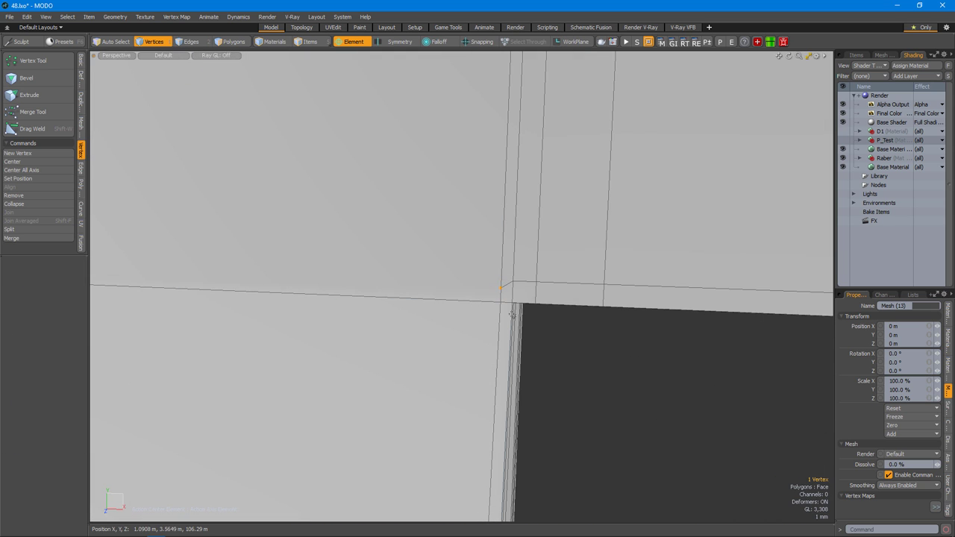
alt+drag(522, 334, 502, 301)
key(alt+c)
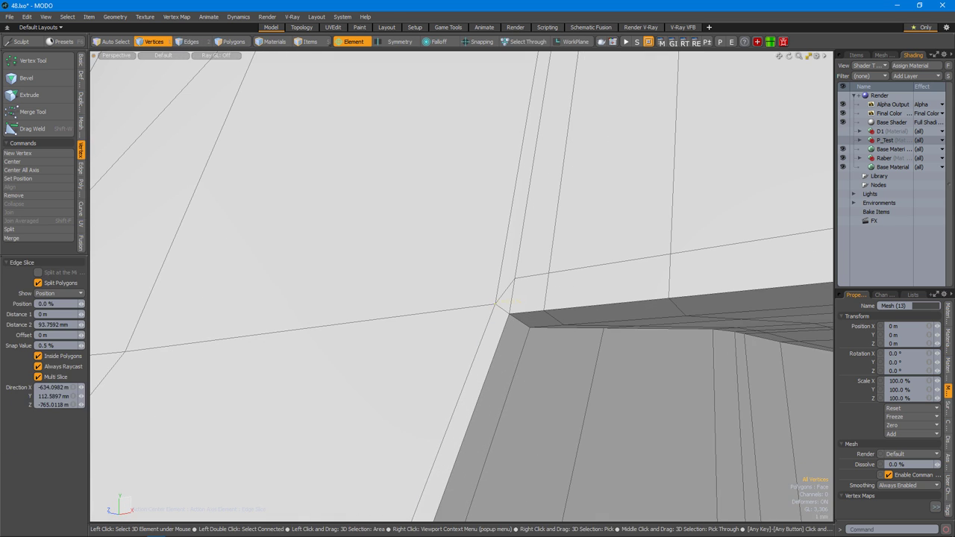
Select the corner vertices along the ledge's underside and recessed face for adjustment with the Slide tool.
alt+drag(533, 352, 450, 285)
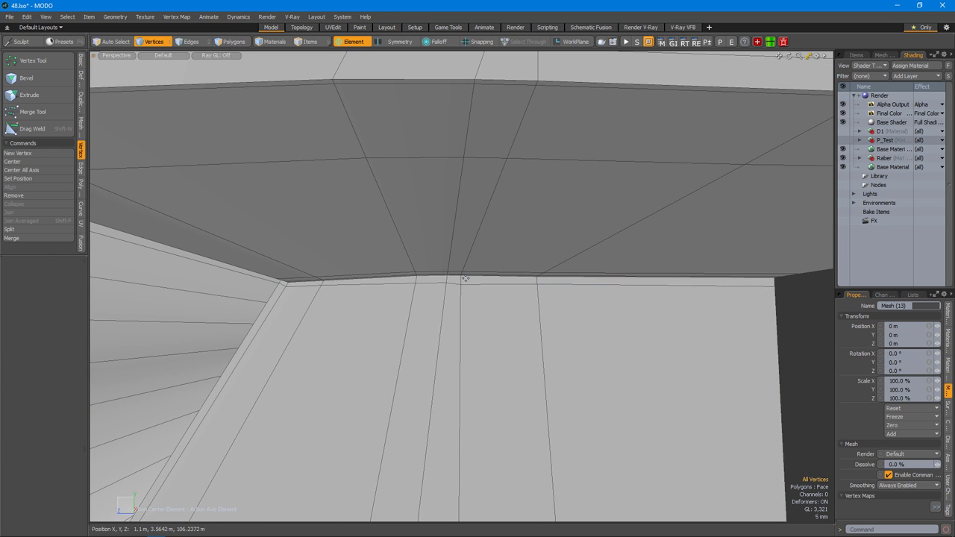
key(1)
alt+drag(498, 274, 448, 284)
click(482, 224)
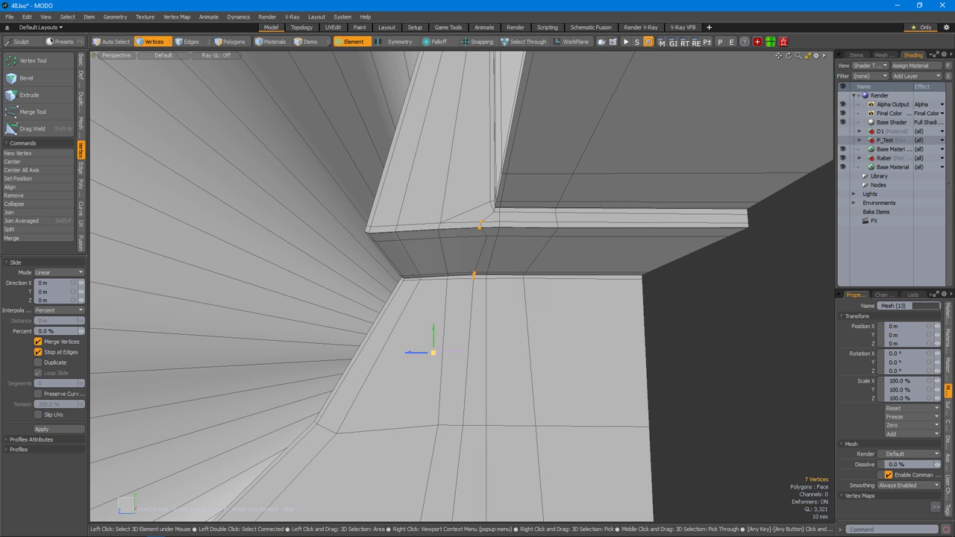
Slide the vertices along the recessed face's horizontal edge to even out the spacing, one of them by 12%.
alt+drag(510, 282, 412, 373)
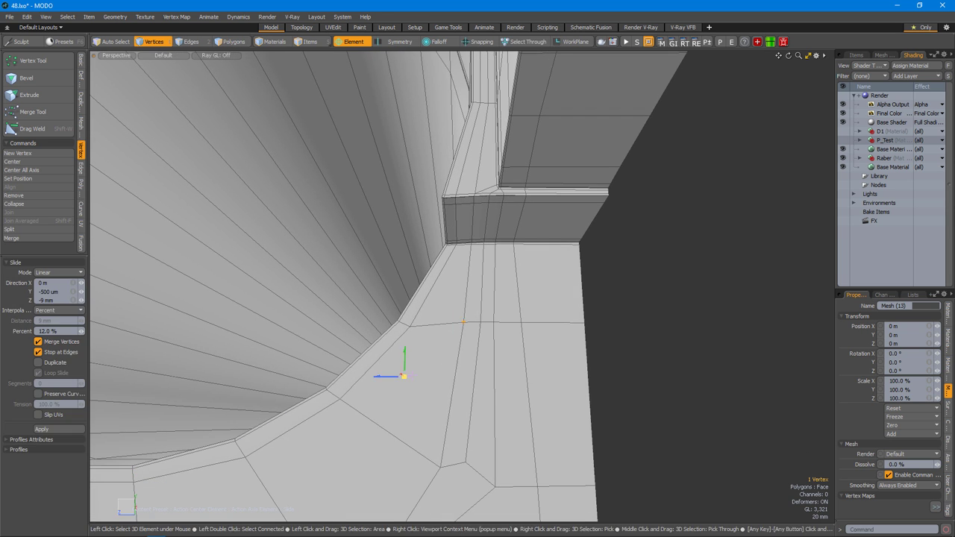
alt+drag(454, 330, 420, 372)
drag(420, 371, 453, 364)
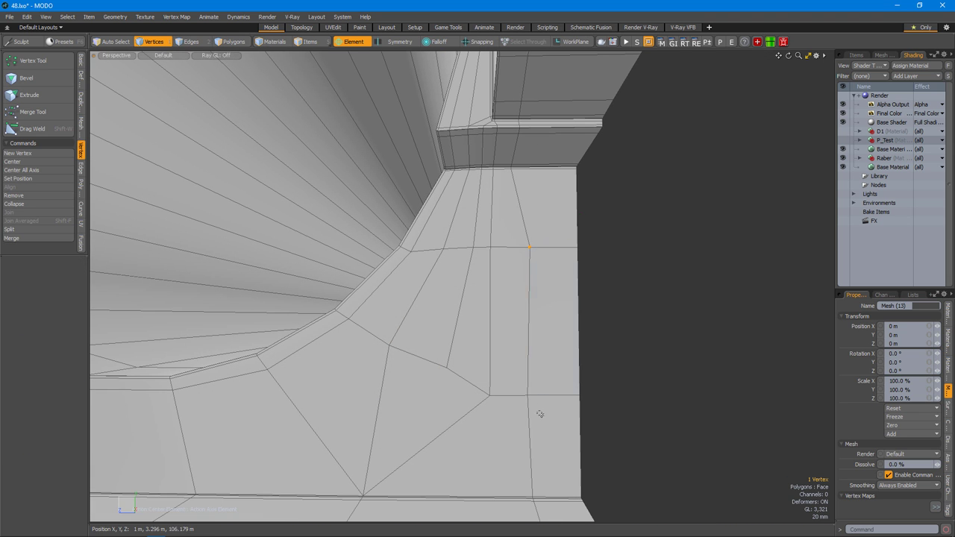
alt+drag(527, 325, 386, 322)
Try to loop slice the polygon strip at the rib's lower end at 97.5%.
click(386, 322)
key(alt+c)
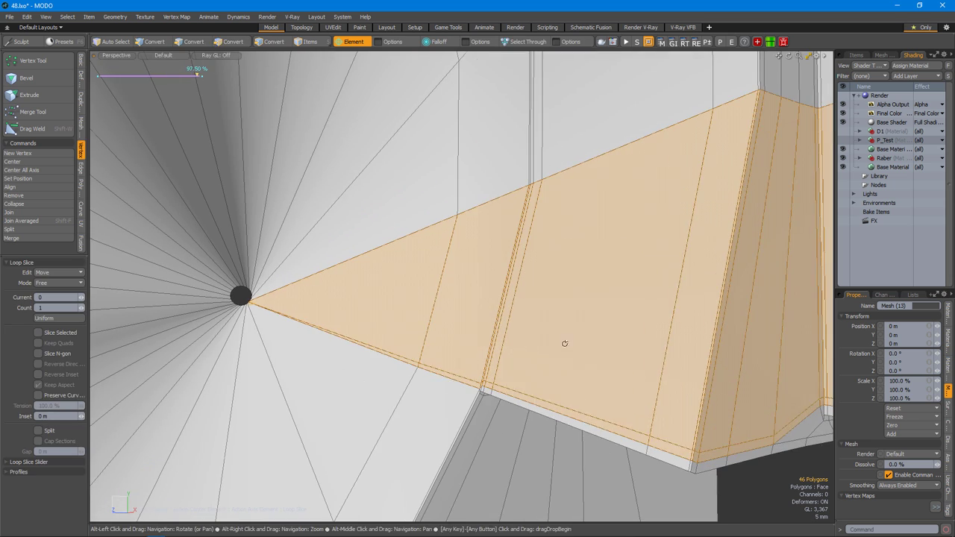
alt+drag(550, 330, 440, 342)
key(Tab)
alt+drag(641, 404, 597, 353)
key(ctrl+y)
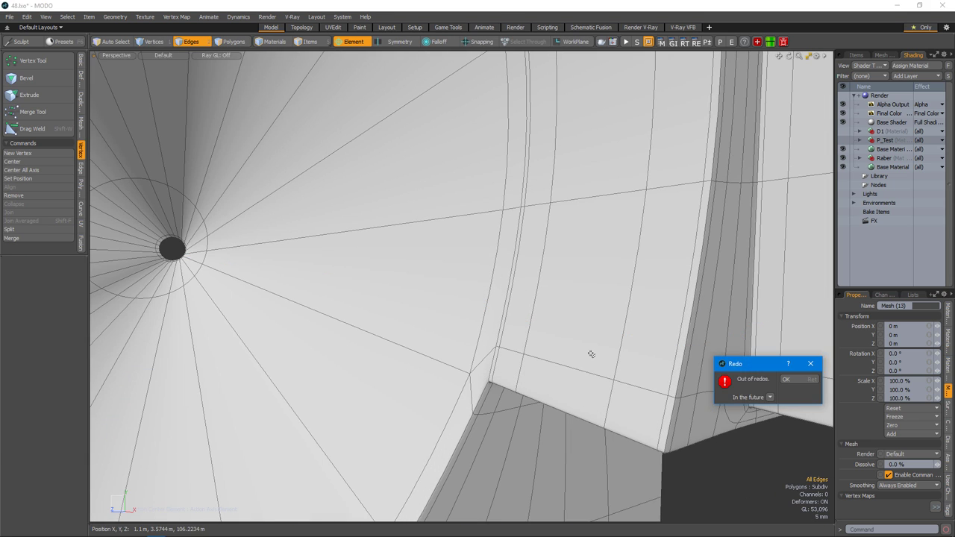
click(796, 383)
key(Tab)
Loop slice the polygon strip across the bore wall and rib beside the rib's lower end.
key(3)
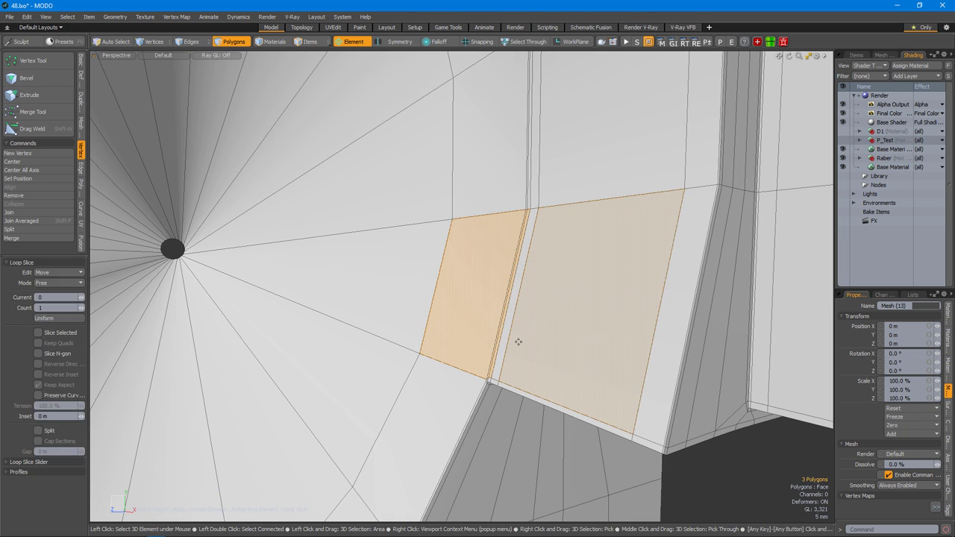
key(2)
alt+drag(516, 345, 565, 328)
alt+drag(735, 349, 554, 337)
Select the ten-edge loop running through the bore beside the rib's lower corner and ready it for transformation.
key(ctrl+space)
click(538, 384)
scroll(492, 324, up, 5)
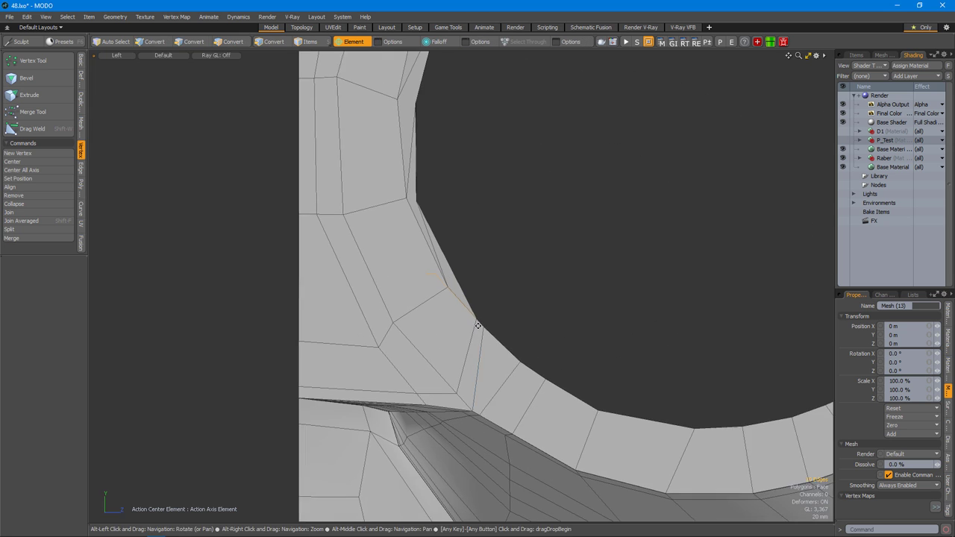
key(y)
key(ctrl+space)
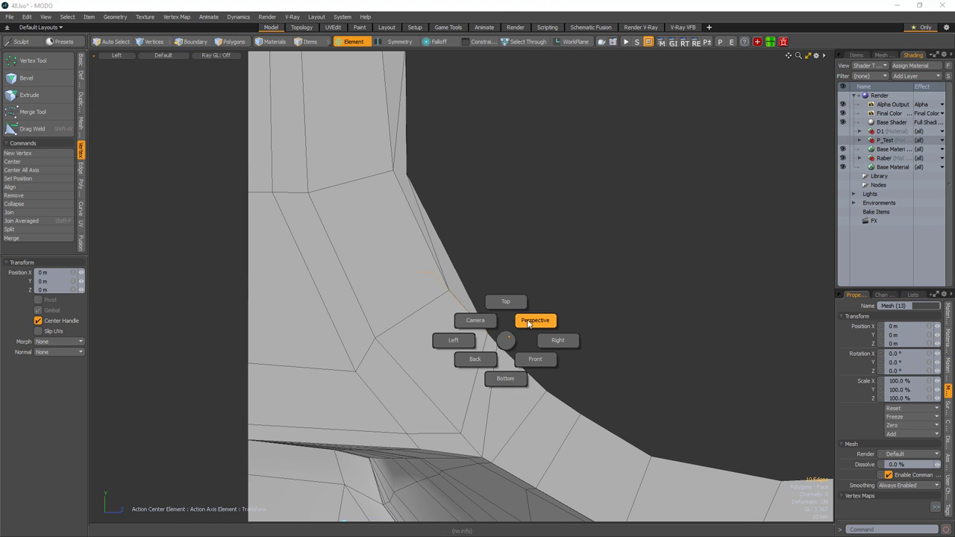
click(527, 323)
alt+drag(547, 341, 452, 358)
scroll(463, 362, down, 6)
scroll(564, 382, up, 4)
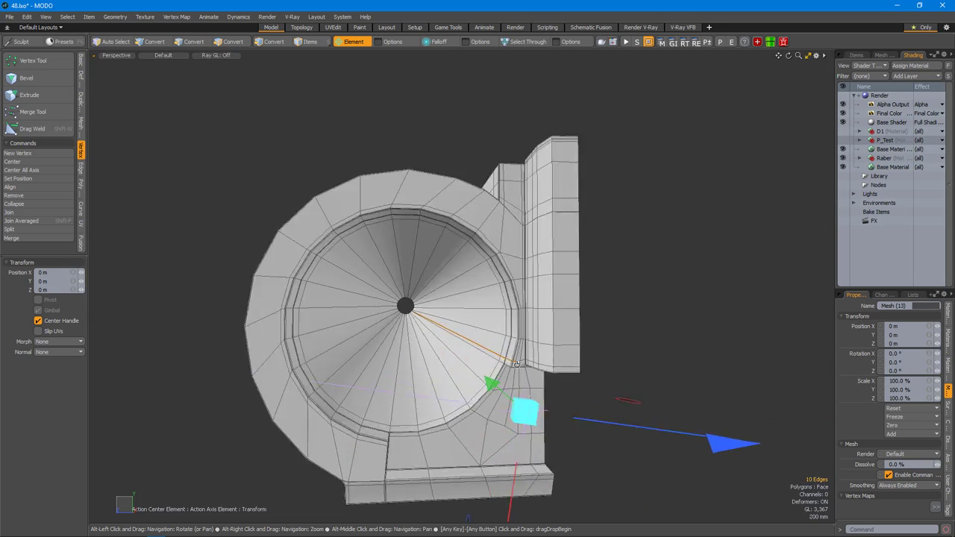
Move the selected bore edge loop by -1 mm in Z and slide it by 10.4%.
scroll(564, 382, up, 6)
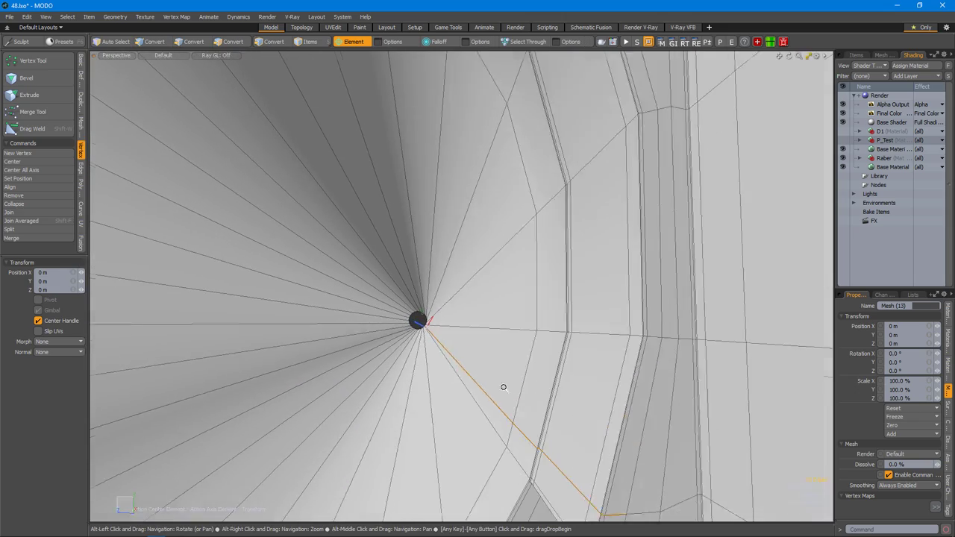
alt+drag(492, 379, 471, 339)
scroll(495, 350, down, 8)
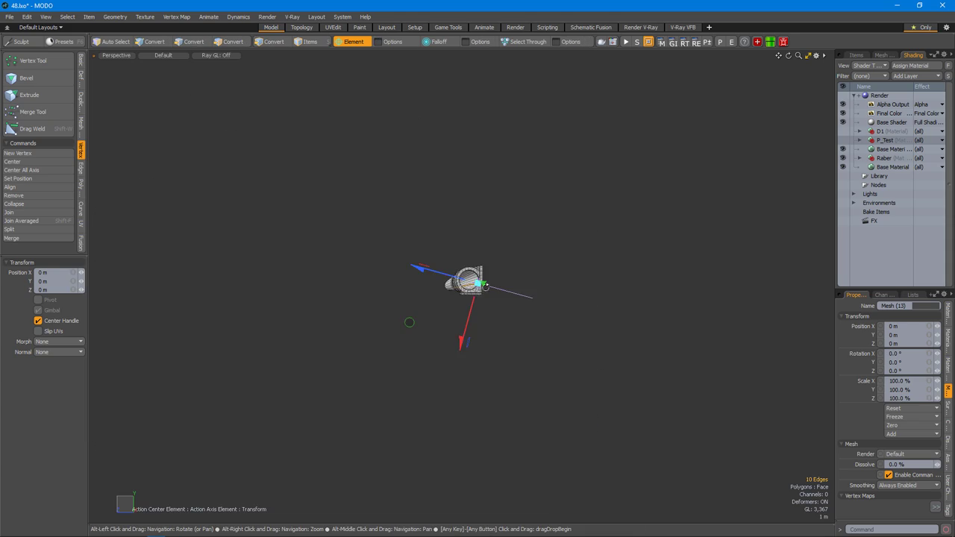
scroll(496, 369, up, 8)
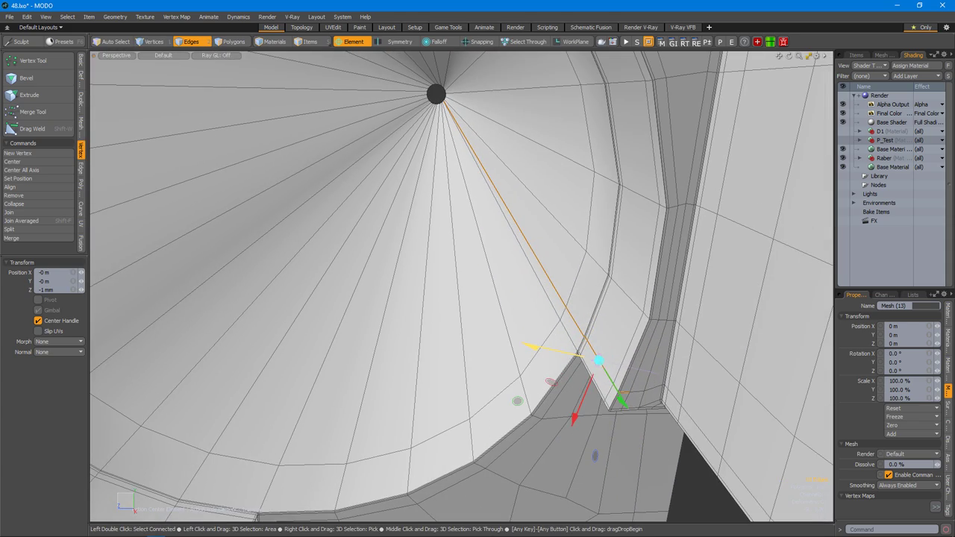
alt+drag(496, 369, 540, 333)
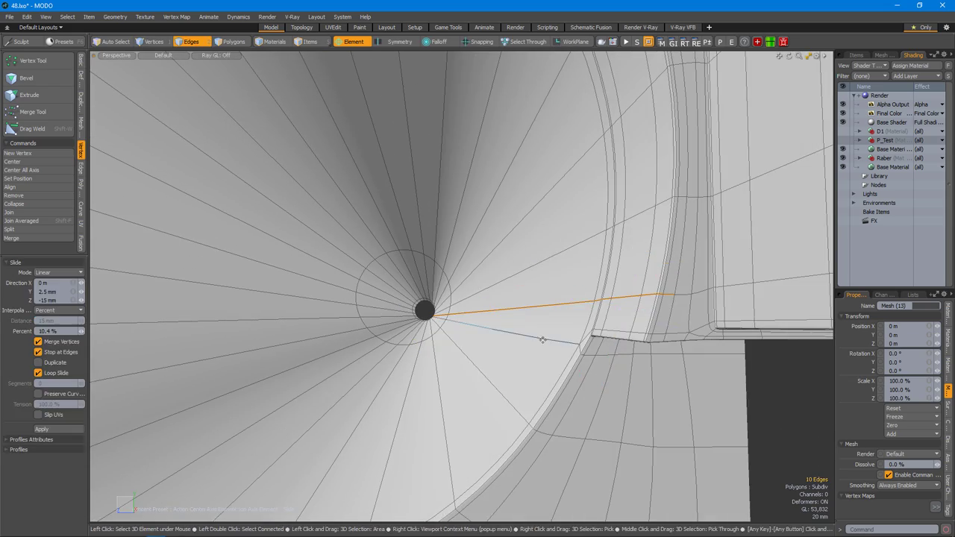
alt+drag(482, 330, 544, 372)
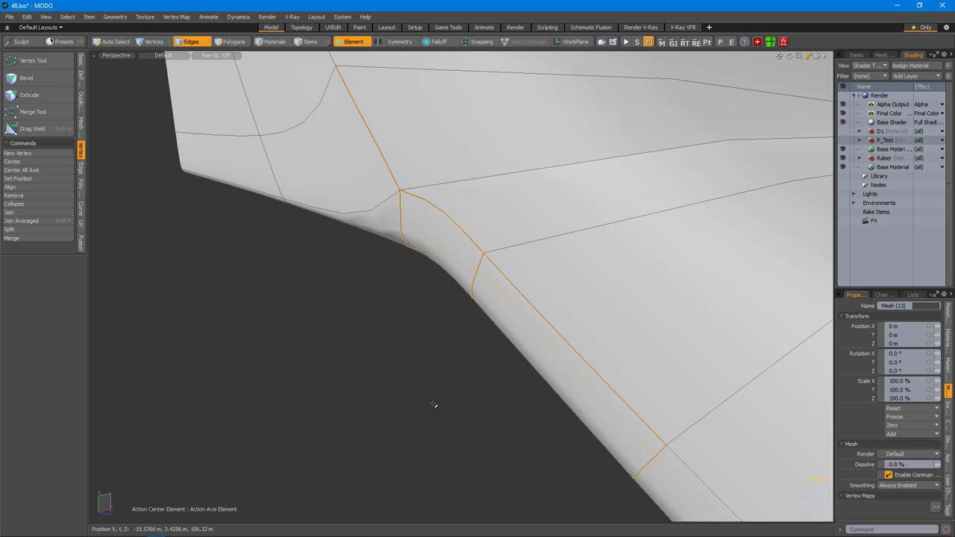
Adjust the vertices along the bore rim on the tube's end face, moving one by 15 mm in Y.
alt+drag(433, 404, 453, 356)
key(1)
key(w)
scroll(521, 304, down, 5)
key(3)
double_click(411, 324)
key(alt+c)
key(space)
key(1)
scroll(463, 382, up, 3)
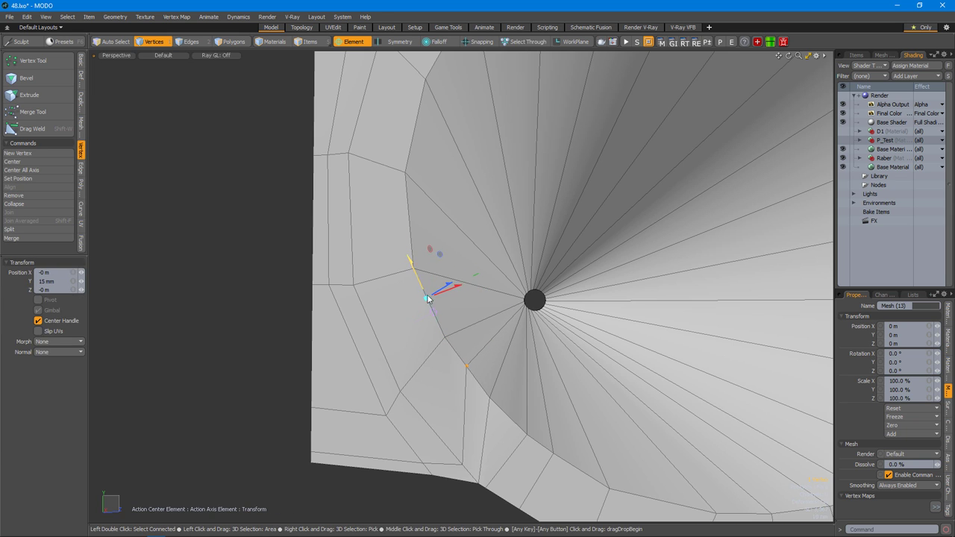
Select the full ring of 25 polygons on the tube's end face around the bore.
key(space)
scroll(490, 400, down, 5)
alt+drag(493, 269, 464, 220)
key(3)
click(464, 220)
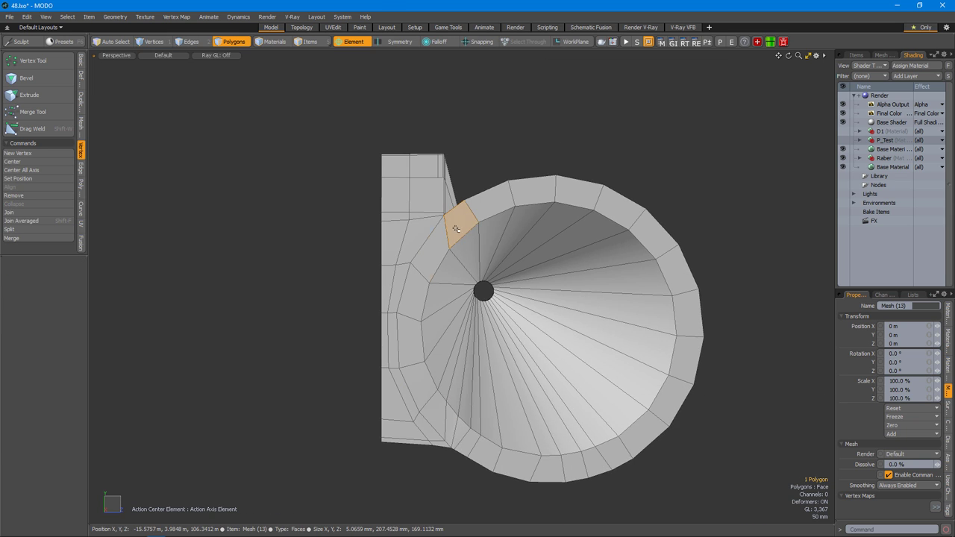
key(l)
alt+drag(642, 350, 660, 357)
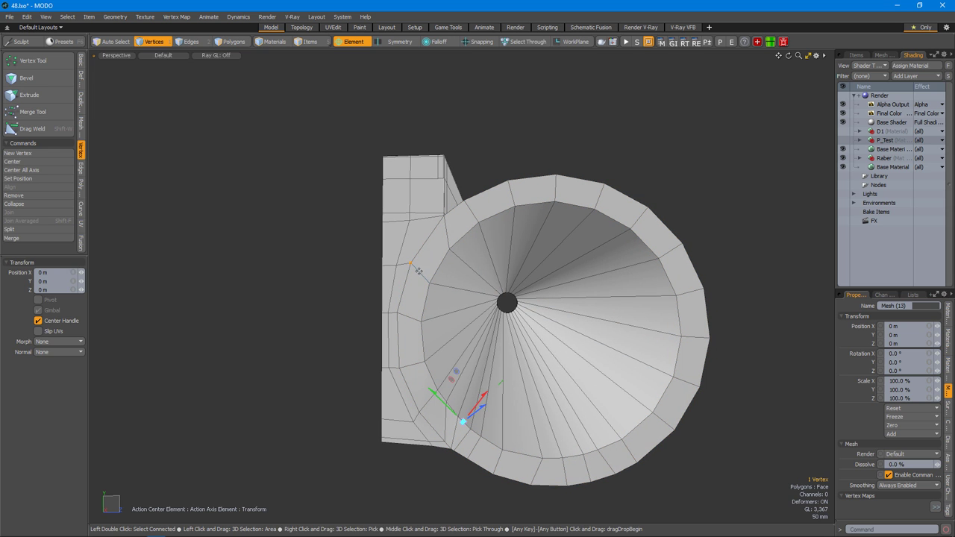
key(3)
key(l)
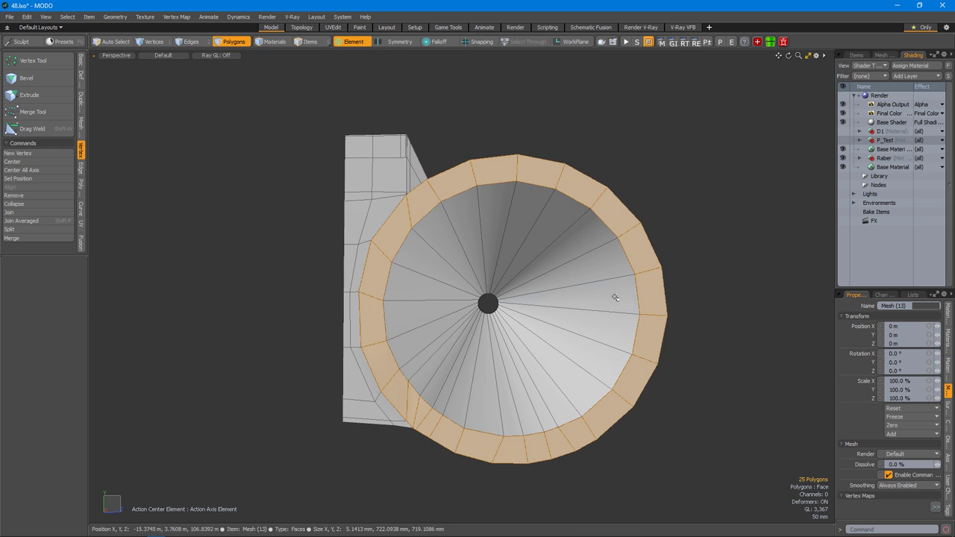
Bevel the tube's end ring with a 7 mm shift and loop slice the narrow strip around its outer side.
key(b)
alt+drag(647, 282, 634, 340)
drag(634, 340, 641, 330)
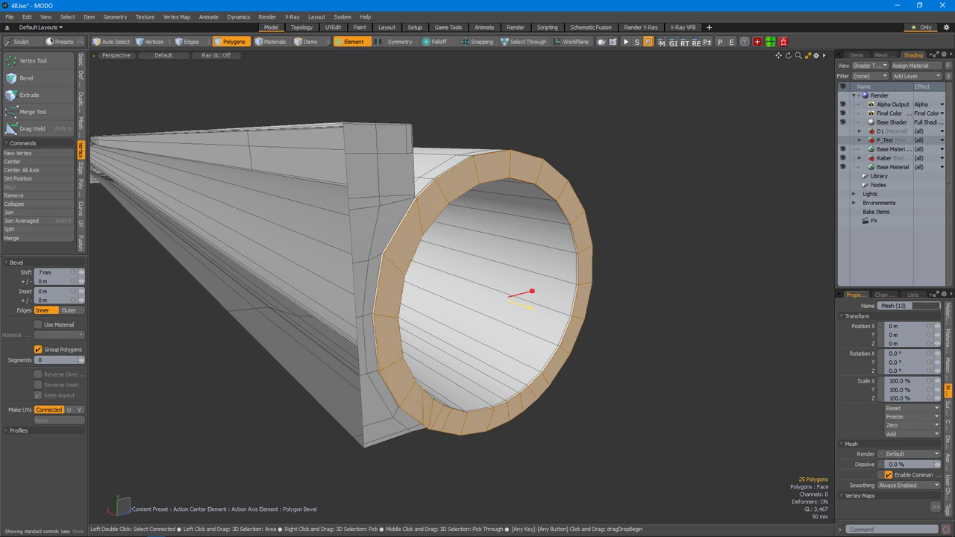
ctrl+alt+drag(602, 305, 525, 205)
key(space)
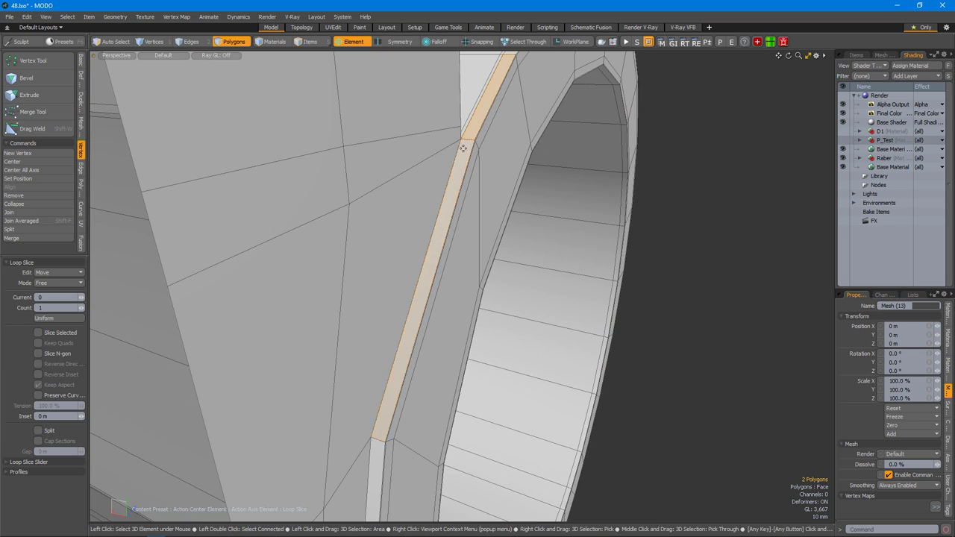
alt+drag(464, 149, 516, 187)
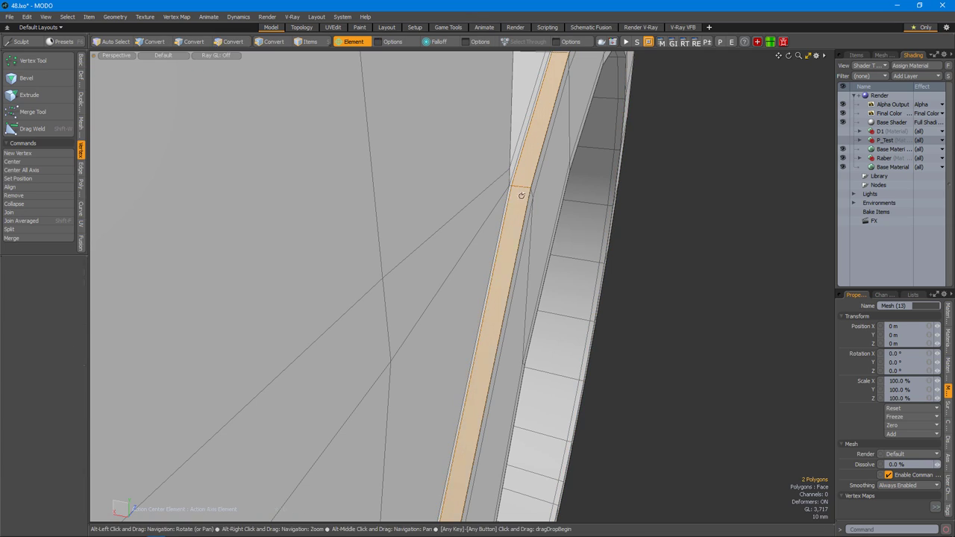
alt+drag(702, 310, 603, 213)
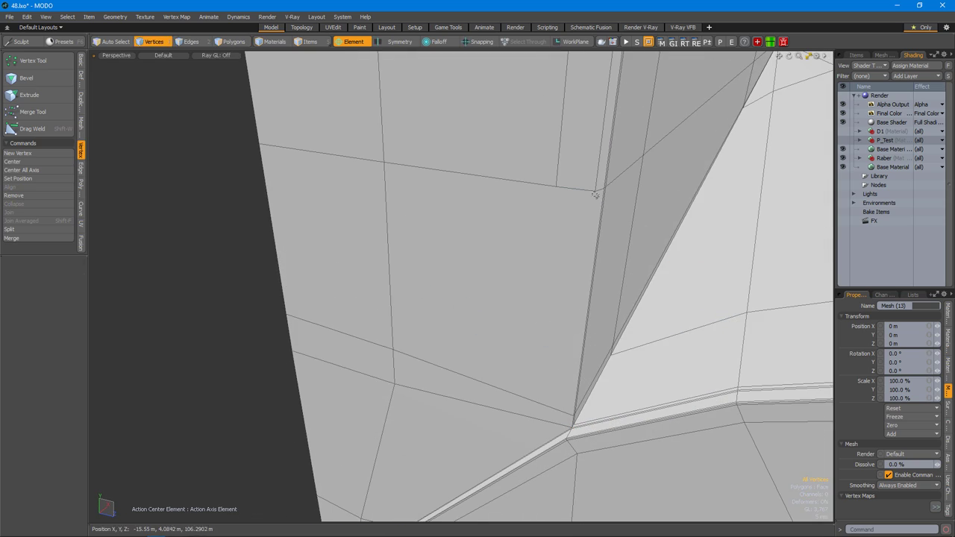
Check the subdivision smoothing where the rib's end meets the tube's raised end ring.
alt+drag(576, 386, 602, 444)
key(space)
key(Tab)
key(Tab)
alt+right_drag(602, 444, 514, 305)
key(space)
key(Tab)
Loop slice the polygon strips beside the junction of the rib and end ring, one of them at 60%.
alt+drag(583, 359, 510, 295)
key(alt+c)
alt+drag(536, 359, 569, 280)
key(space)
key(Tab)
key(Tab)
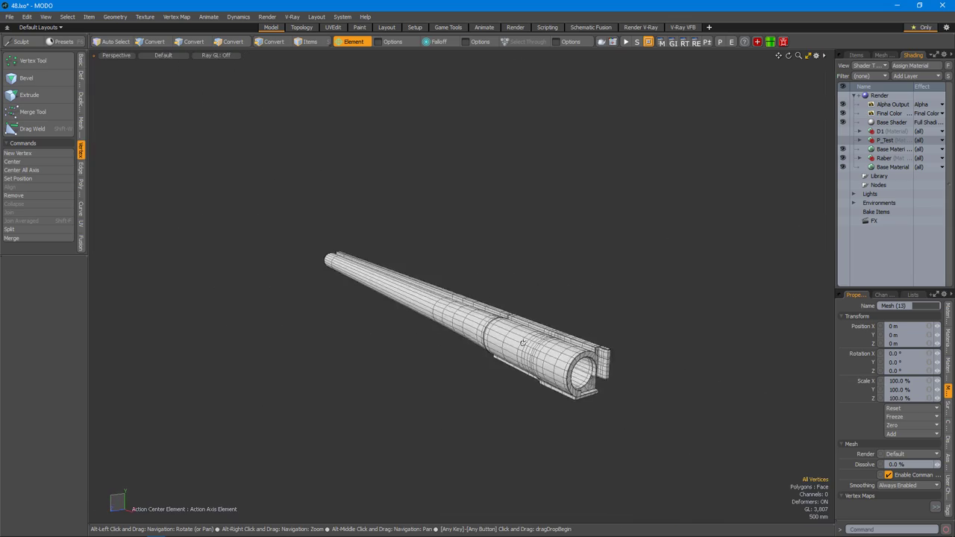
alt+drag(516, 331, 534, 348)
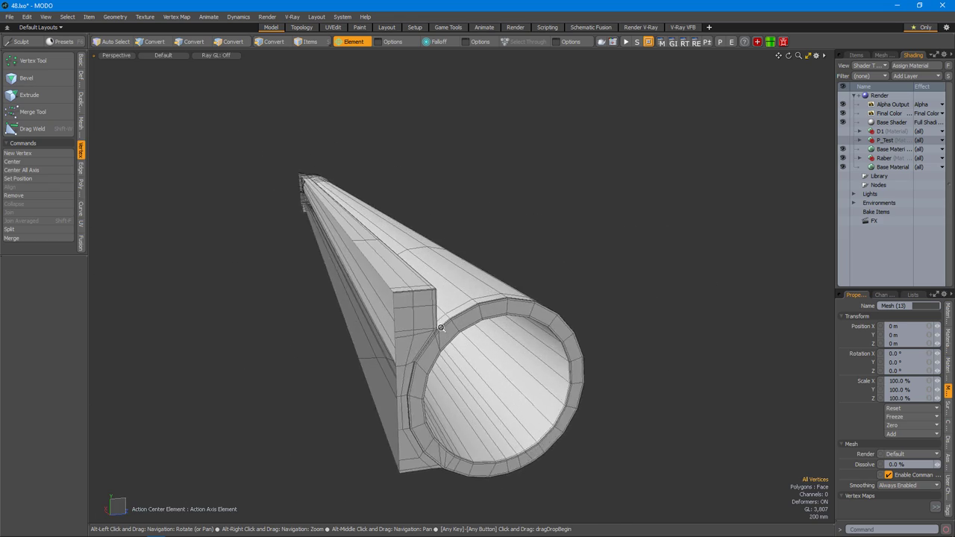
alt+drag(457, 342, 520, 354)
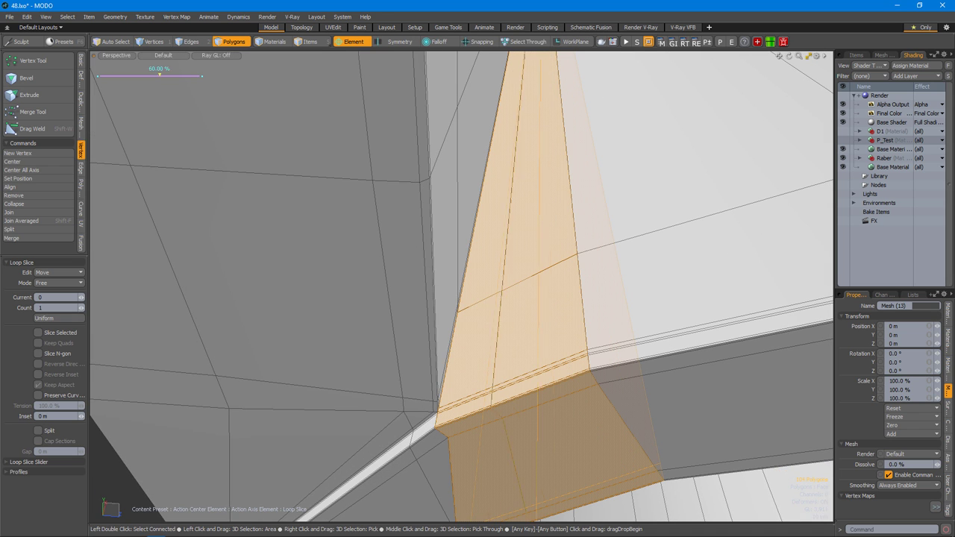
Slide the vertices along the end ring's outer edge below the rib corner by 26.7% with subdivision shown.
key(1)
alt+drag(518, 335, 494, 352)
key(Tab)
key(w)
drag(494, 352, 502, 364)
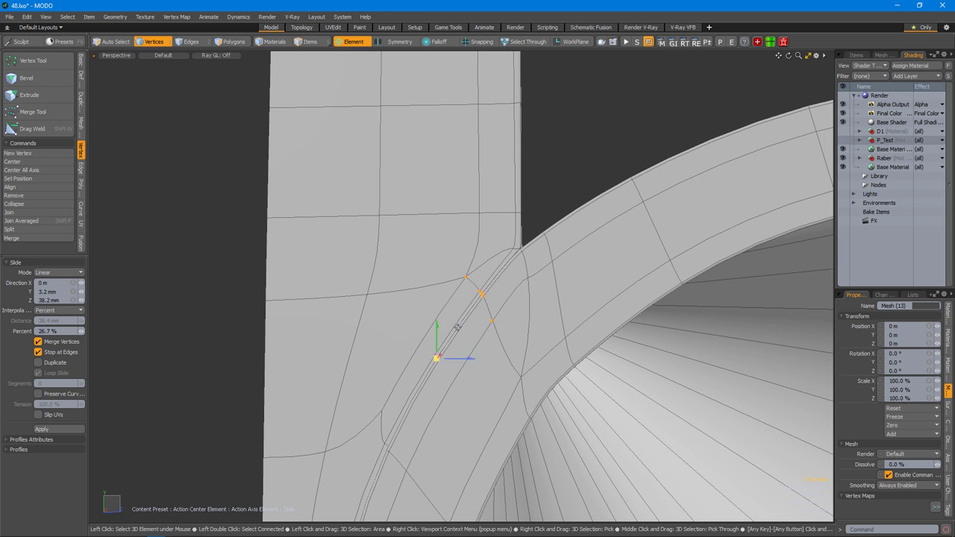
Move the vertices at the inner corner between the rib and end ring by 2 mm in Y.
alt+drag(431, 363, 528, 290)
key(w)
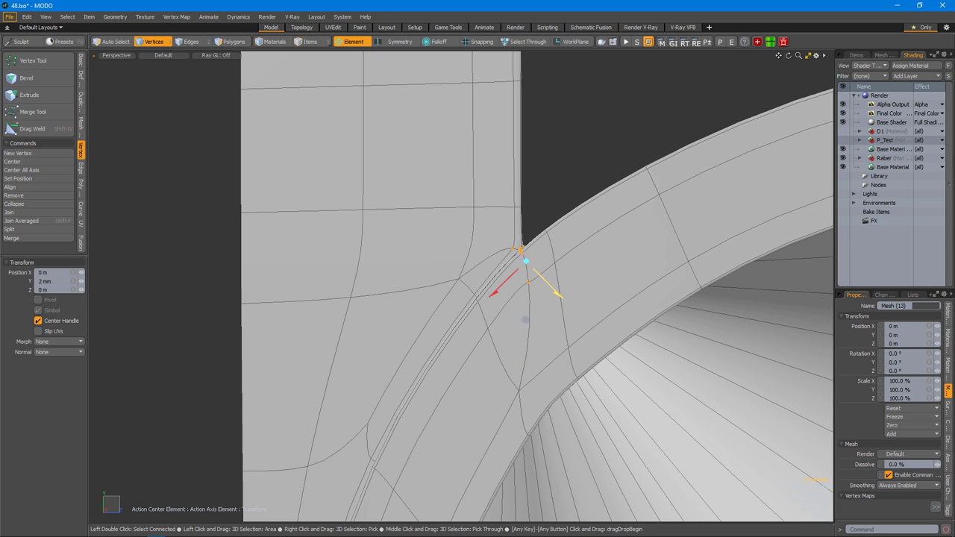
alt+drag(541, 269, 416, 291)
key(space)
Select the edge loop that crosses the end ring at the rib's inner corner.
scroll(497, 277, up, 6)
click(495, 301)
double_click(521, 336)
scroll(493, 341, up, 5)
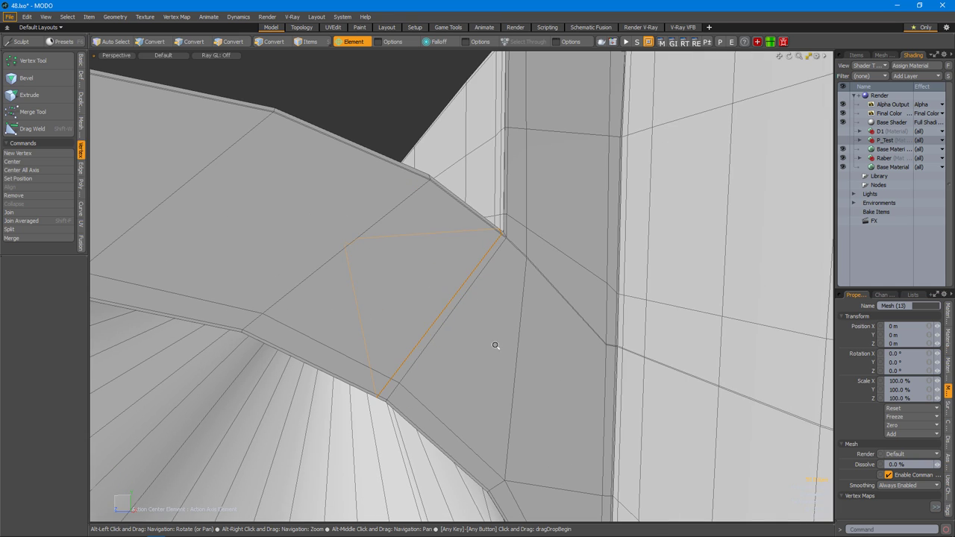
alt+drag(449, 371, 547, 279)
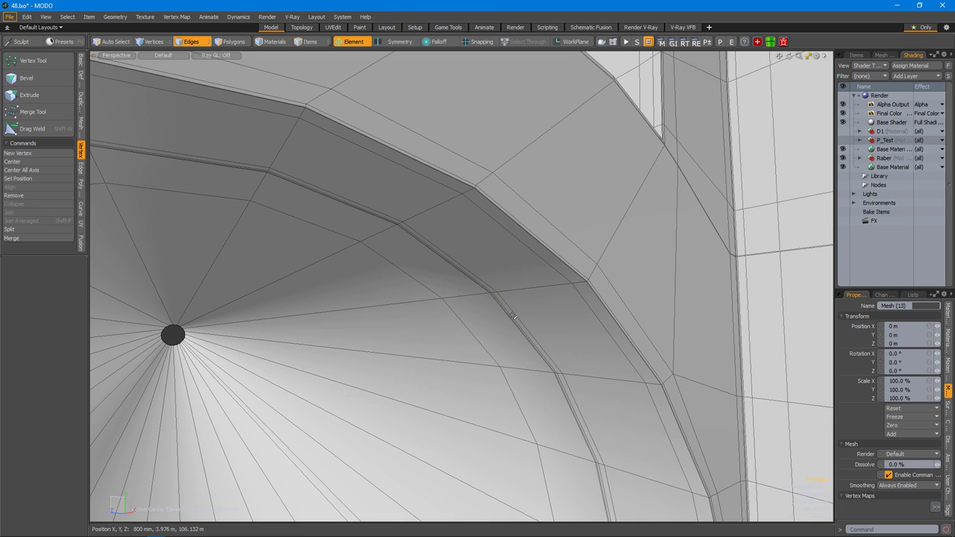
Move the selected vertices on the ring edge near the block's inner corner by -800 um in Y.
key(1)
scroll(489, 317, down, 5)
alt+drag(489, 317, 520, 217)
scroll(416, 355, up, 5)
key(w)
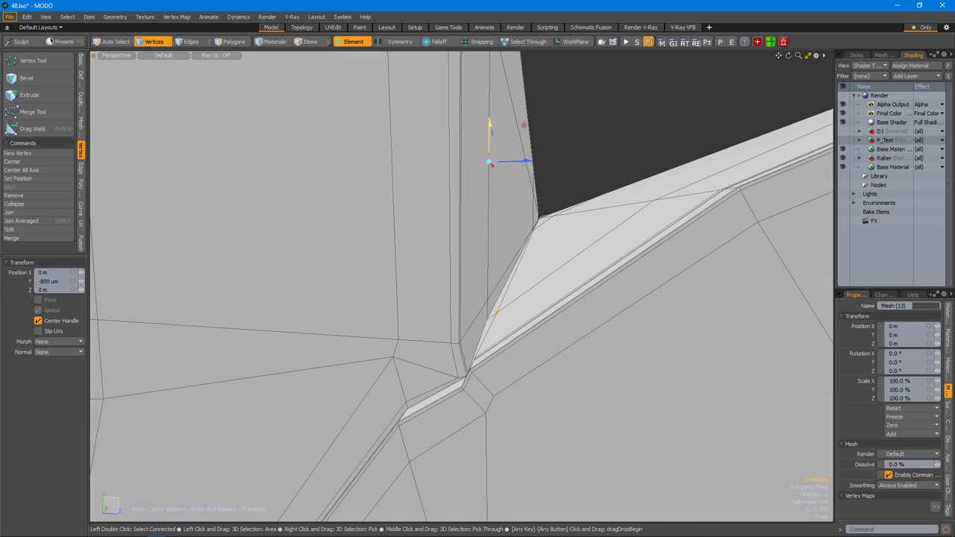
alt+drag(486, 170, 535, 244)
scroll(535, 244, up, 5)
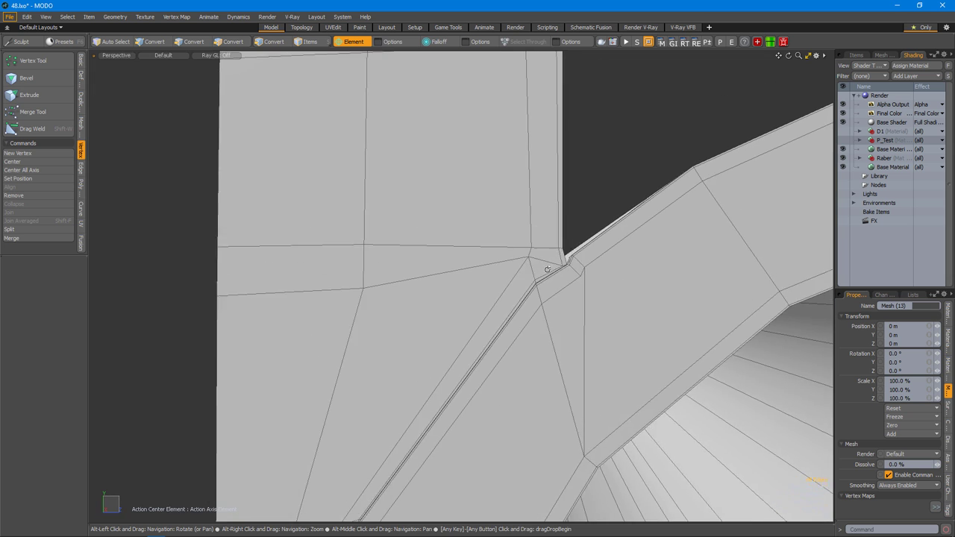
Slice a new edge across the narrow strip of the block face, starting at 50% of its outer edge and running toward the ring corner.
click(520, 256)
key(alt+c)
alt+drag(520, 255, 668, 263)
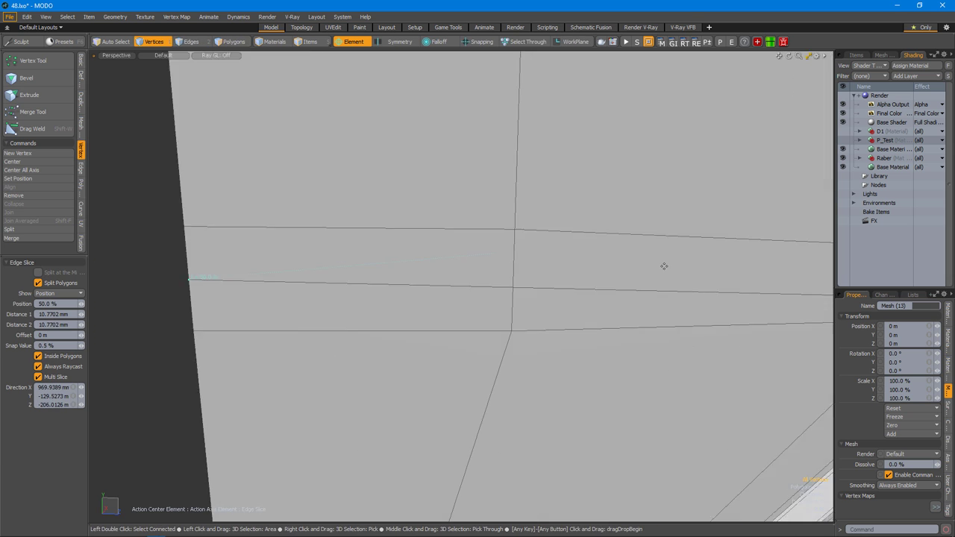
key(space)
alt+right_drag(668, 263, 611, 258)
key(space)
Reposition the vertices at the inner corner where the block meets the ring and check the smoothed shape.
alt+drag(641, 311, 569, 257)
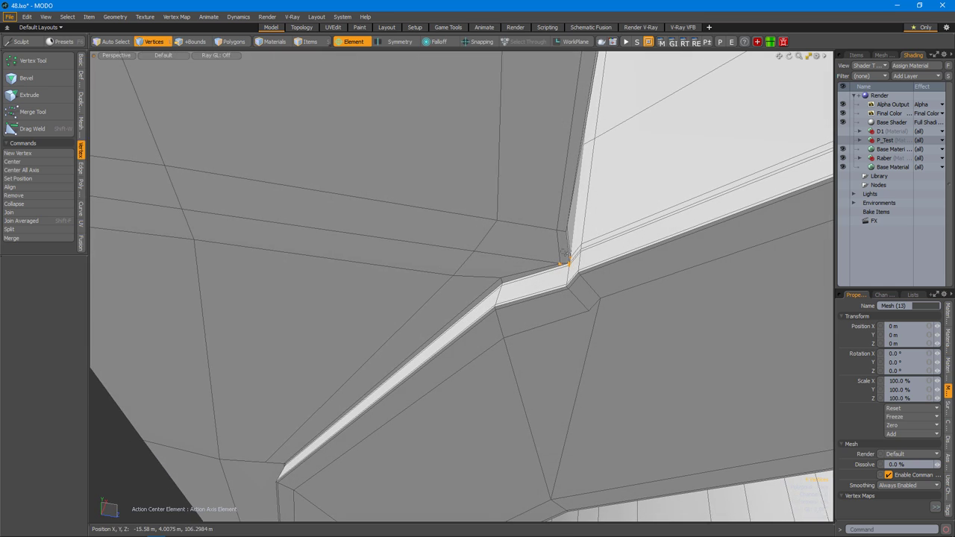
mouse_move(570, 300)
alt+mouse_down()
mouse_move(589, 260)
mouse_move(536, 264)
mouse_move(567, 261)
mouse_move(567, 282)
alt+mouse_up()
key(w)
drag(515, 259, 512, 260)
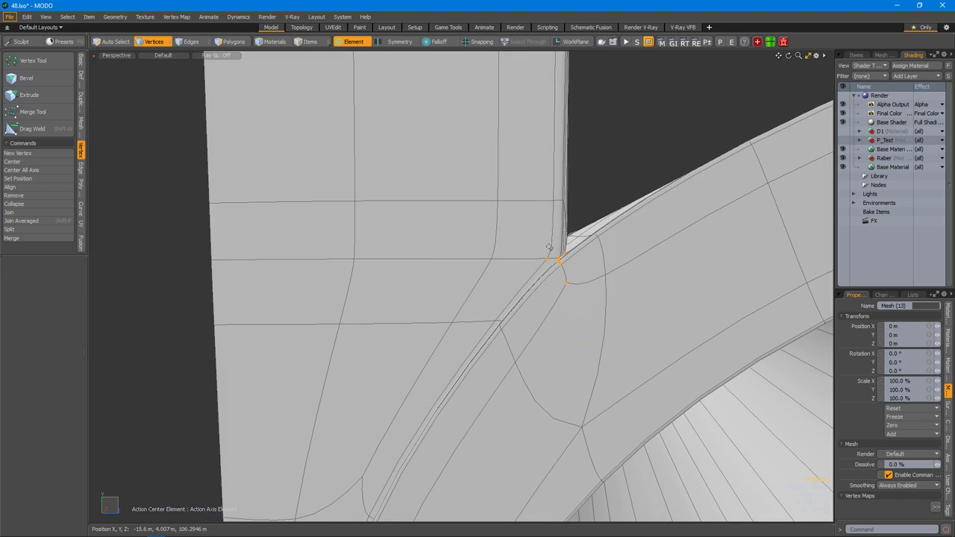
alt+drag(599, 247, 559, 269)
scroll(533, 273, up, 3)
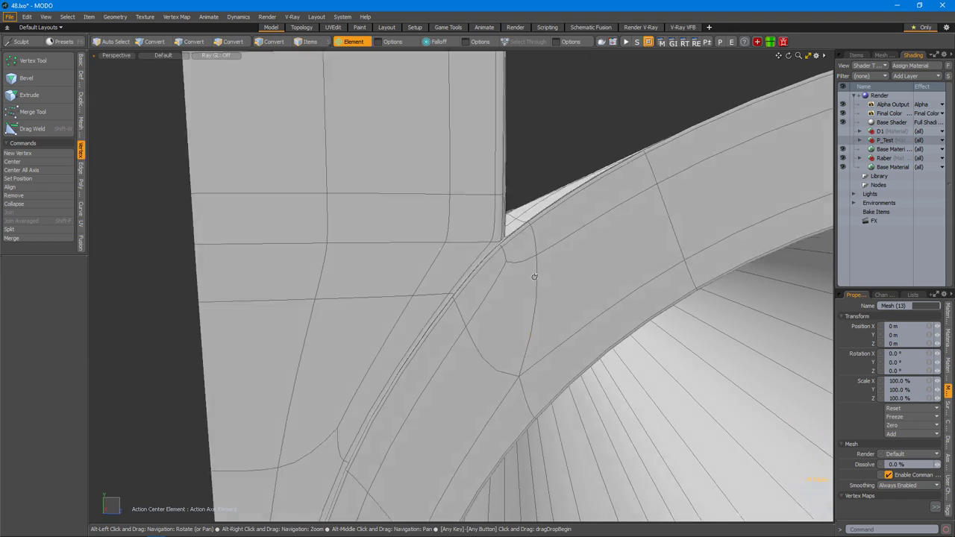
Move the vertices at the groove bend just below the block's inner corner by -1000 um in X.
key(Tab)
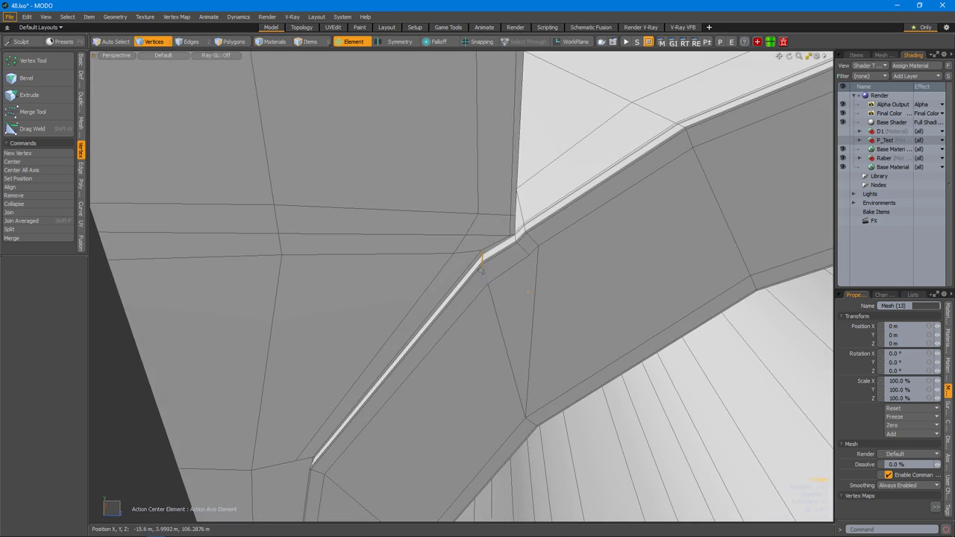
key(Tab)
key(w)
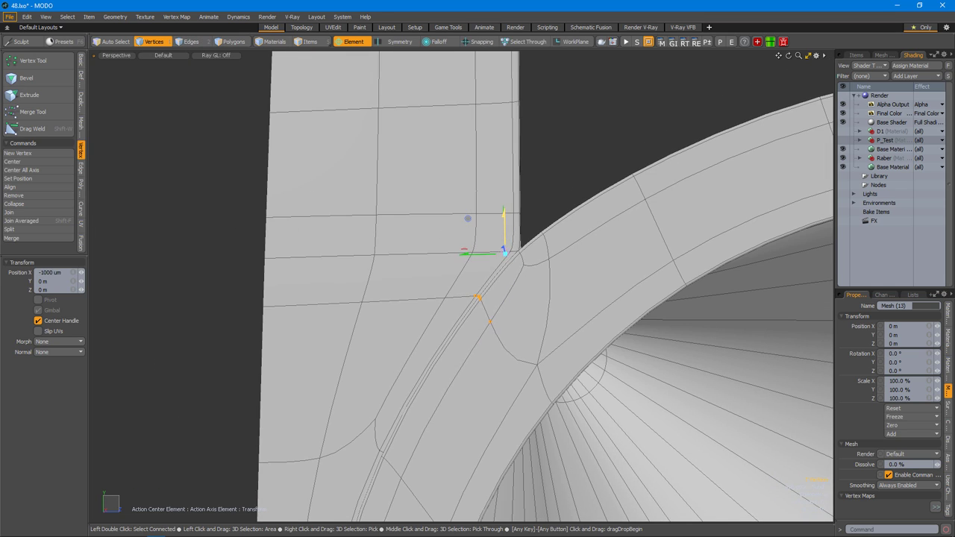
key(space)
Move the ring-edge vertices beside the block's inner corner by 1000 um in X and -1.4 mm in Y.
alt+drag(505, 239, 588, 265)
key(Tab)
key(Tab)
key(w)
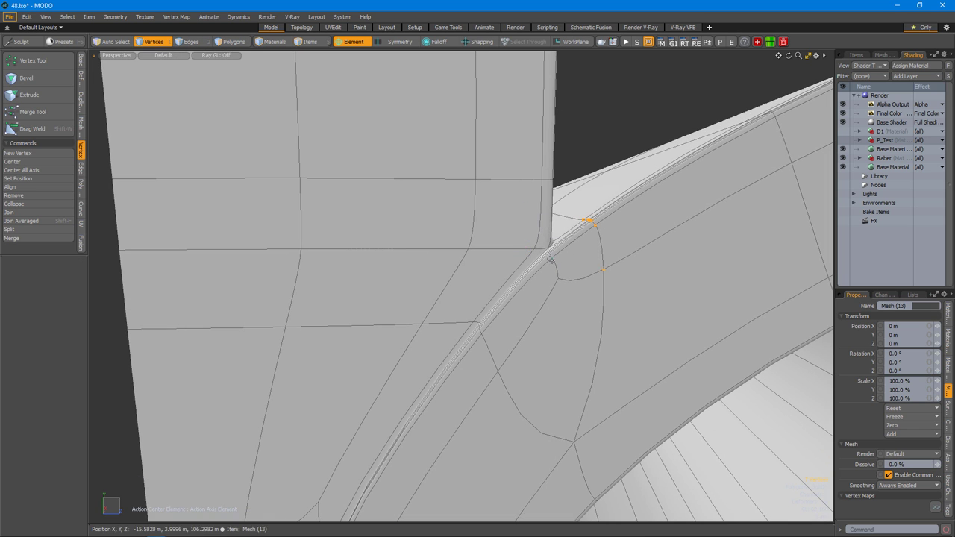
key(Tab)
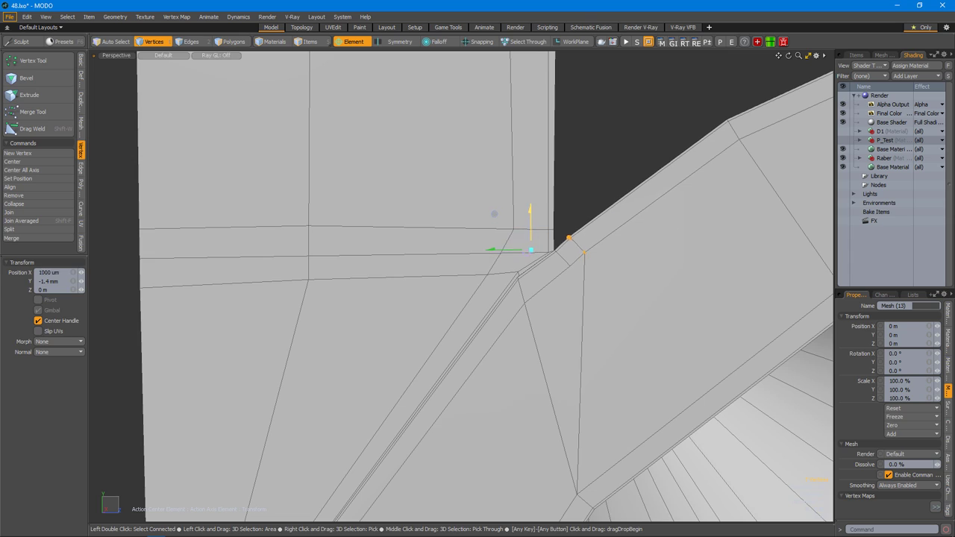
key(space)
Slide the edge loop running along the block's inner corner by 47.4%.
alt+drag(608, 223, 396, 325)
key(Tab)
double_click(467, 282)
key(alt+s)
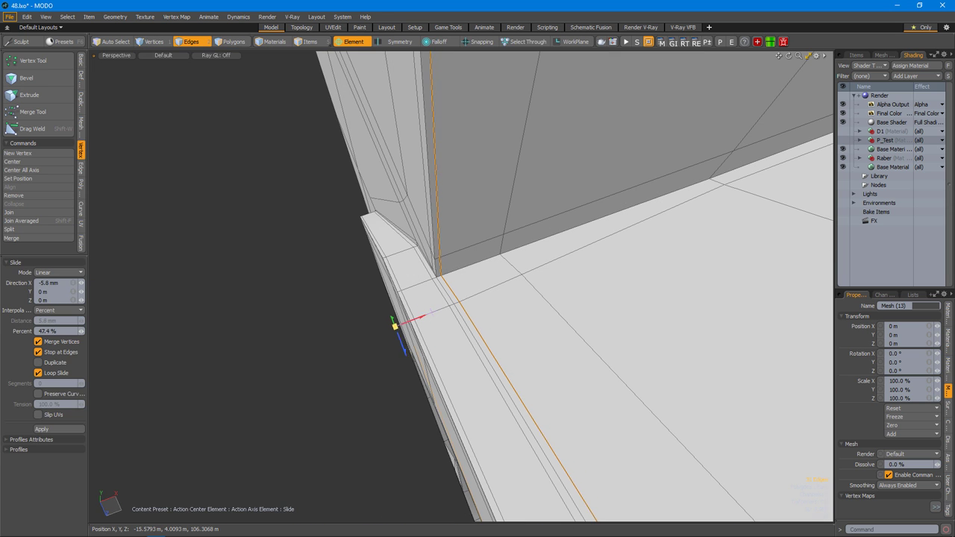
alt+drag(528, 284, 506, 312)
key(Tab)
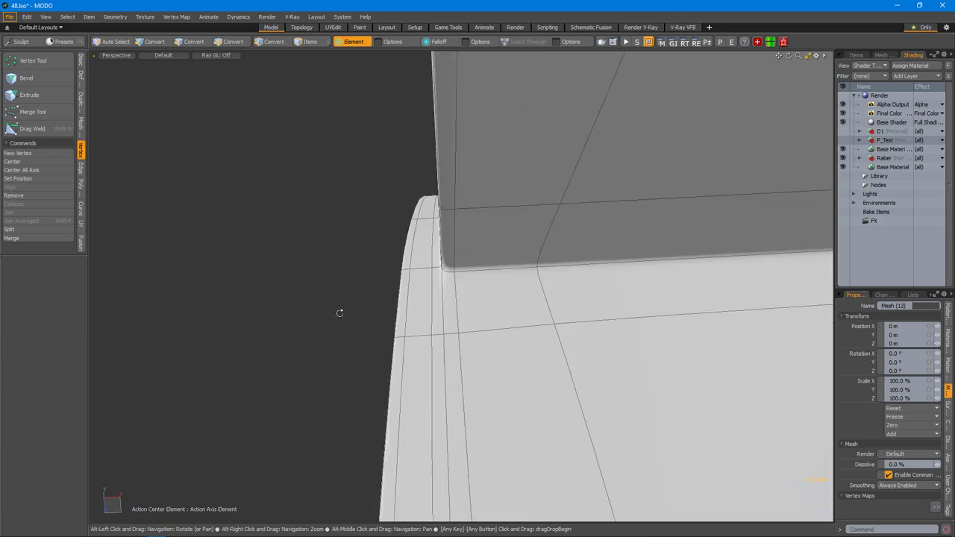
Examine the smoothed junction between the block and the ring in the viewport and in the render preview.
scroll(510, 245, up, 5)
alt+drag(510, 245, 575, 207)
key(Tab)
alt+drag(522, 253, 477, 224)
key(Tab)
scroll(507, 269, down, 5)
click(516, 27)
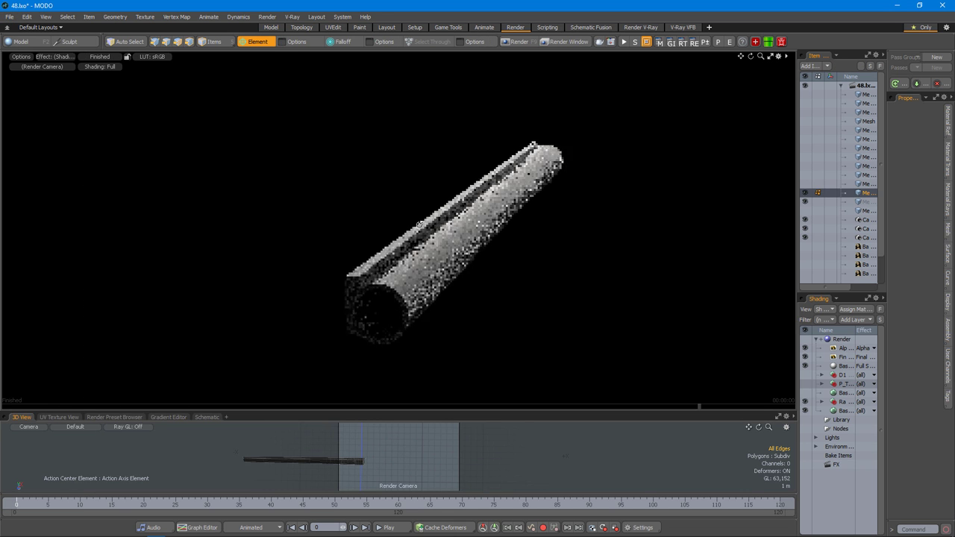
click(271, 27)
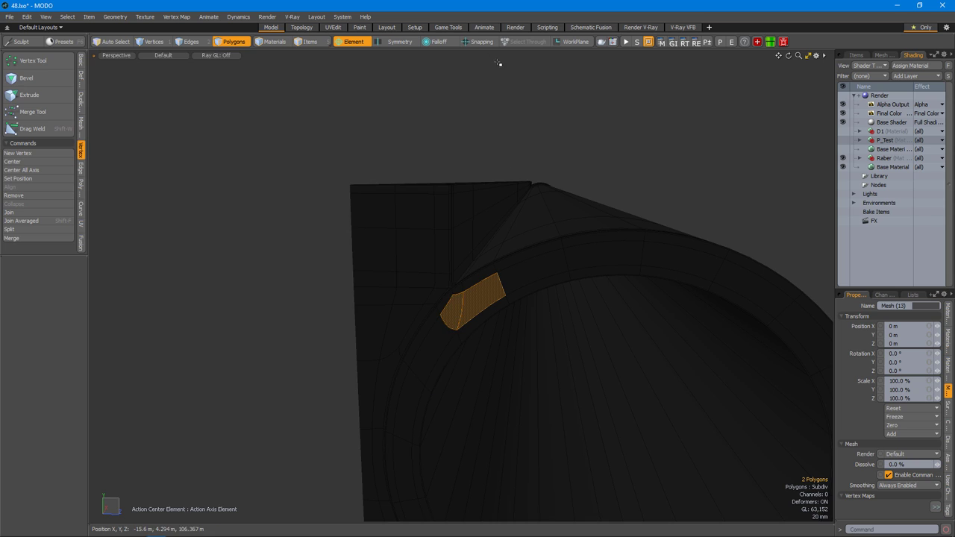
click(515, 26)
scroll(449, 224, up, 10)
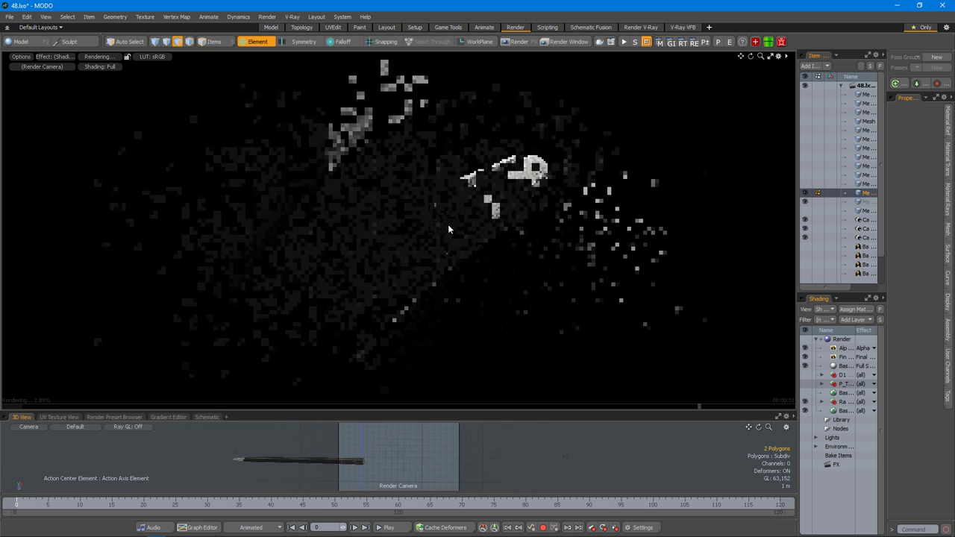
scroll(512, 257, up, 3)
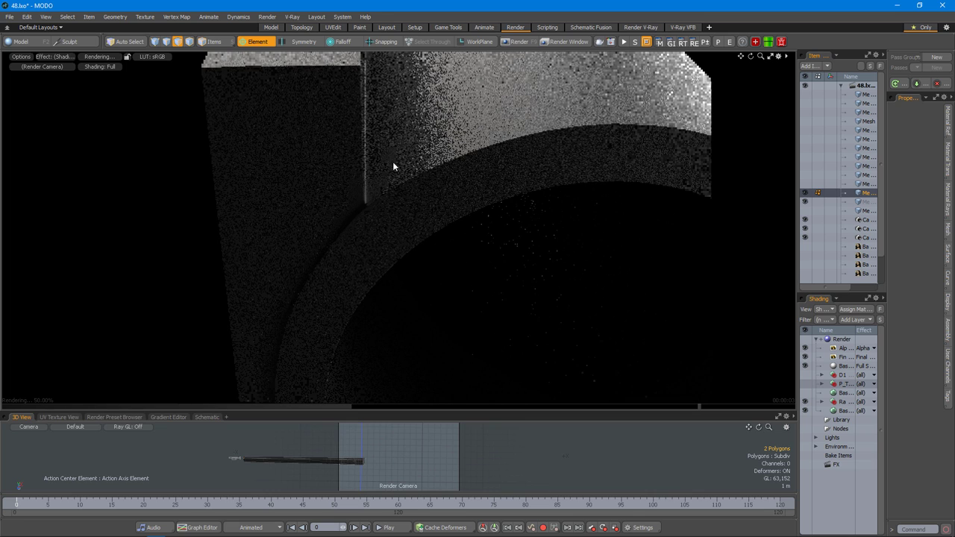
scroll(354, 264, up, 1)
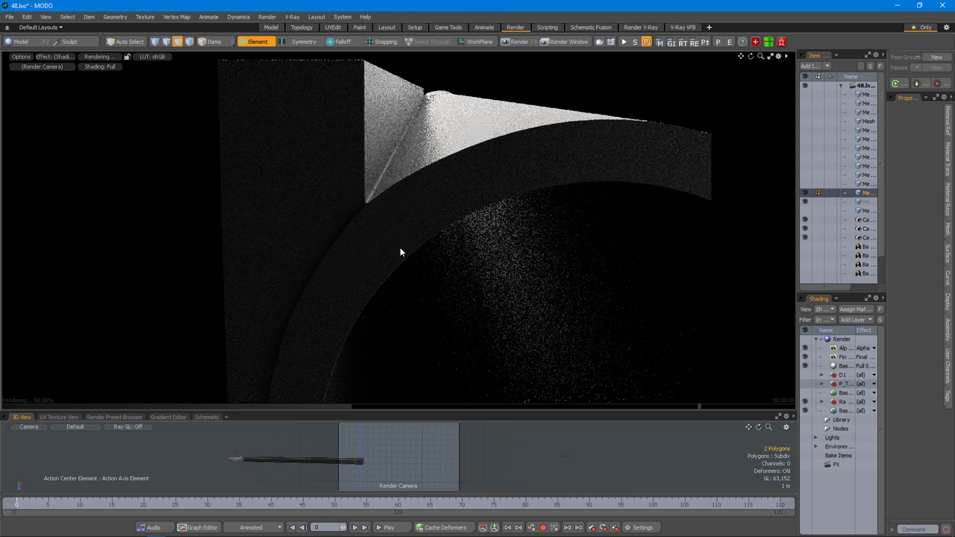
click(271, 27)
scroll(540, 272, up, 2)
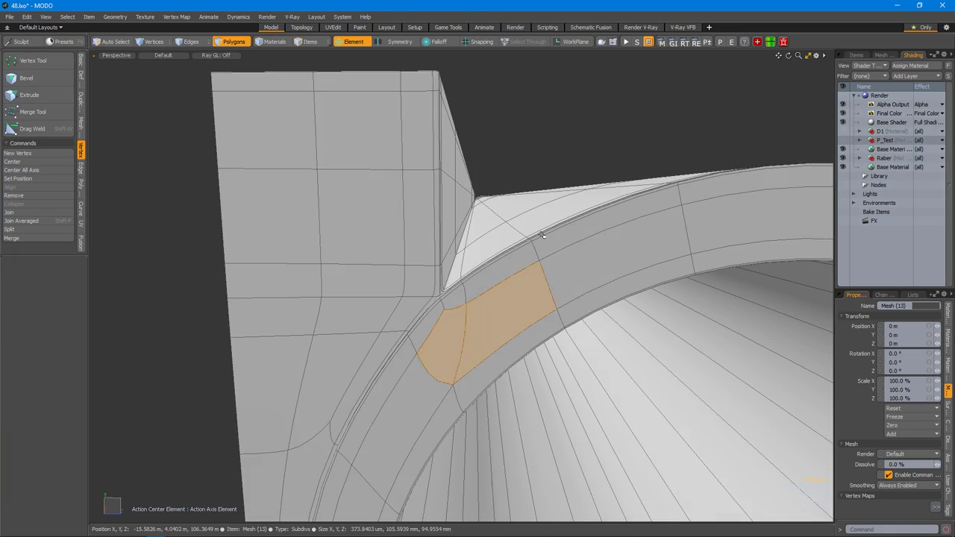
Move the cluster of vertices at the block-to-ring corner by -400 um in X.
key(1)
scroll(540, 272, up, 2)
scroll(465, 335, down, 2)
scroll(399, 307, up, 2)
click(472, 326)
alt+drag(472, 326, 535, 283)
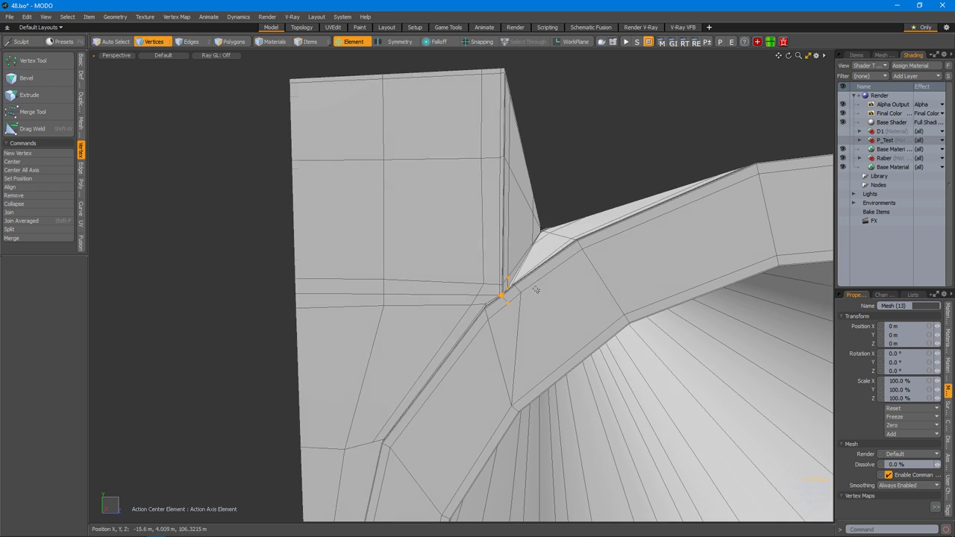
alt+drag(493, 231, 450, 267)
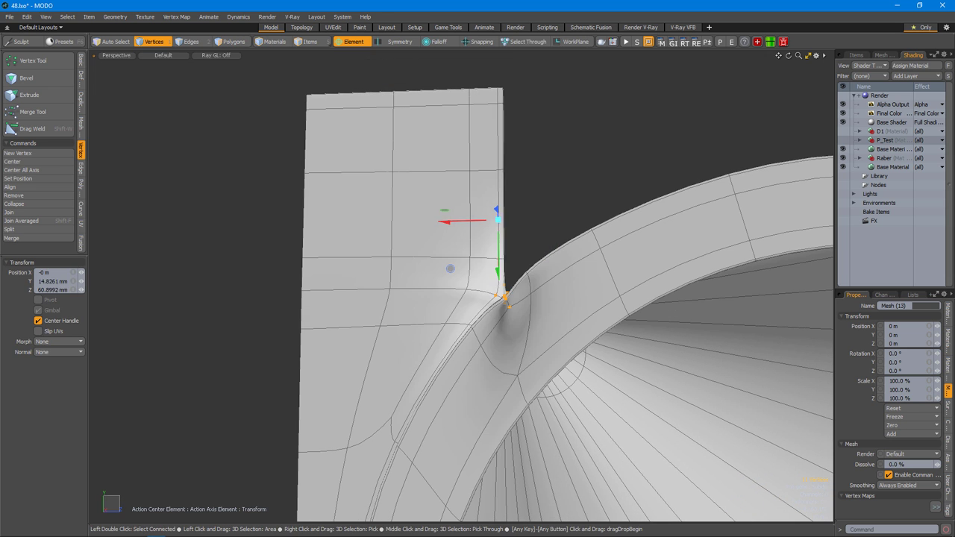
alt+drag(496, 196, 506, 273)
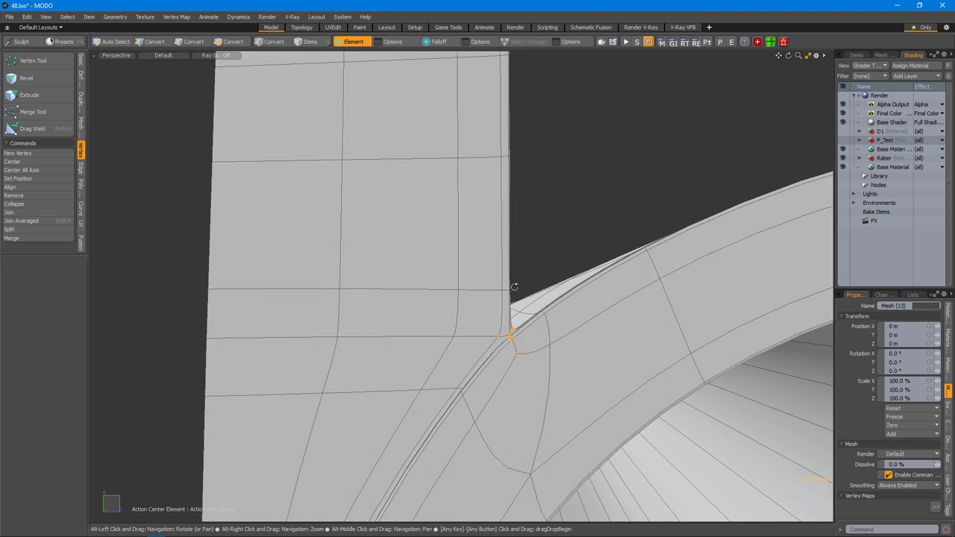
alt+drag(488, 210, 499, 311)
alt+drag(524, 250, 514, 264)
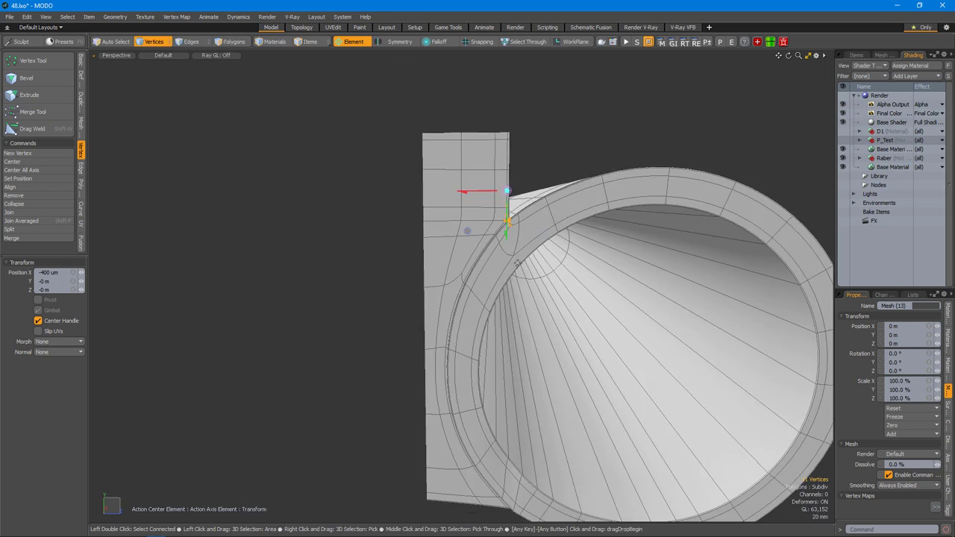
Adjust the vertices along the ring groove and around the block's upper inner corner.
click(423, 280)
alt+drag(423, 279, 463, 244)
key(alt+s)
key(space)
alt+drag(495, 342, 482, 283)
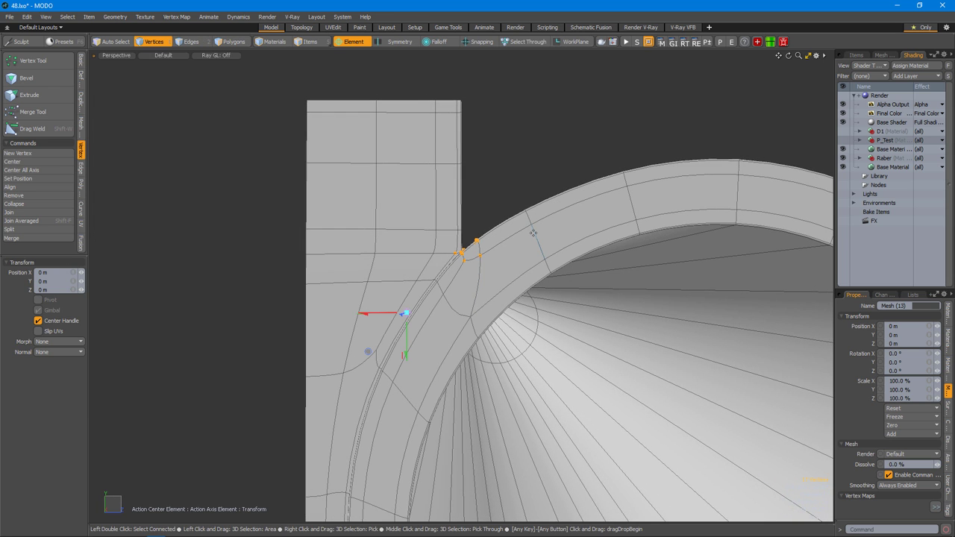
Move the three vertices on the ring's front face beside the upper corner by 2 mm in Y.
alt+drag(461, 257, 515, 267)
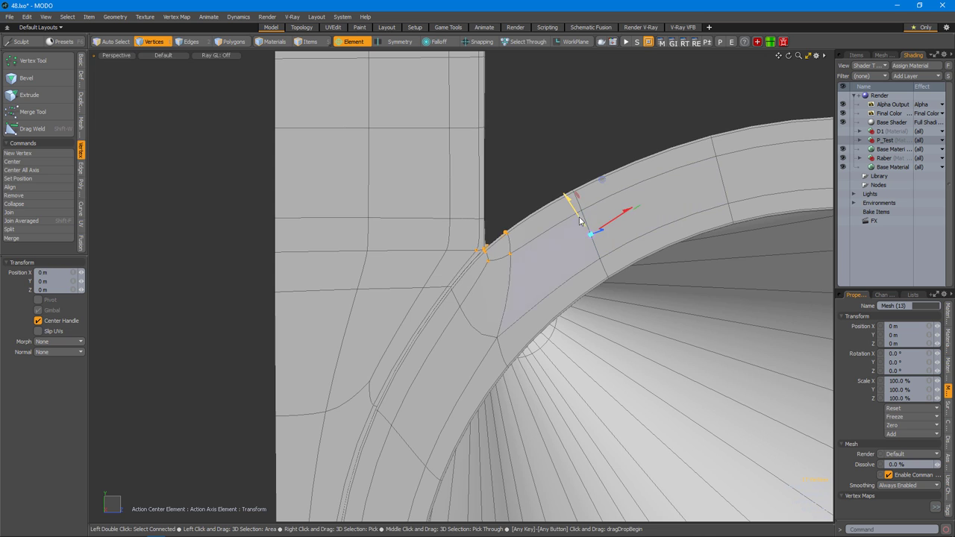
scroll(547, 236, down, 5)
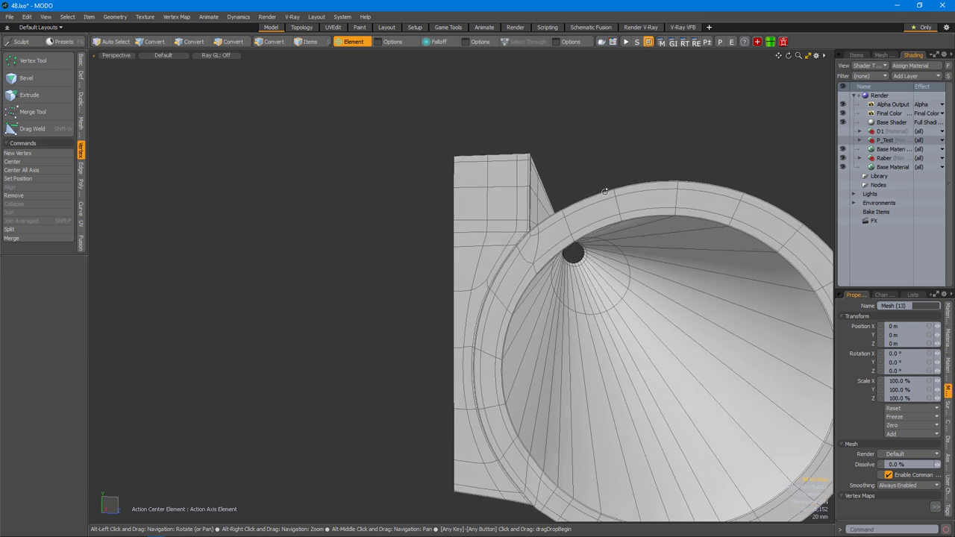
alt+drag(517, 270, 535, 250)
key(w)
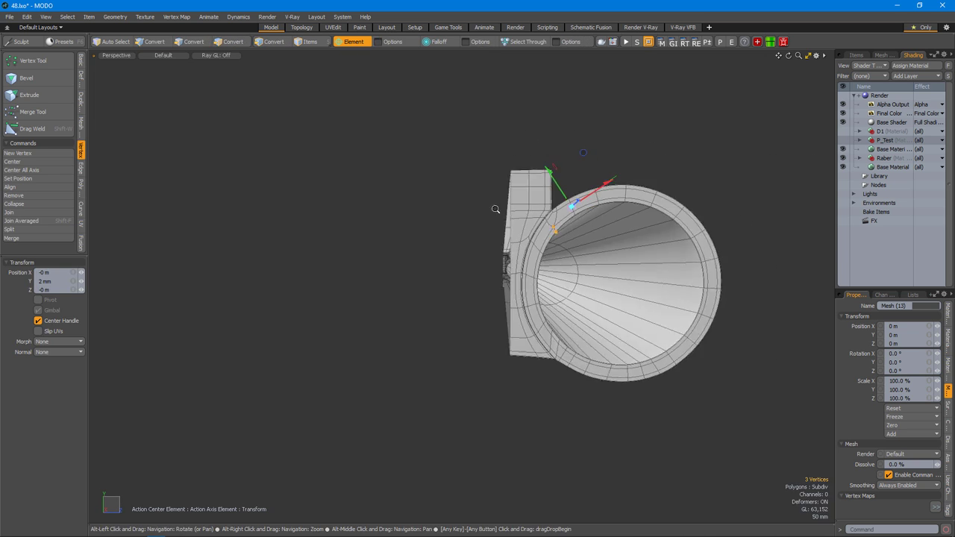
Adjust the vertices on the ring's front face along the side facing the block.
alt+drag(567, 244, 556, 244)
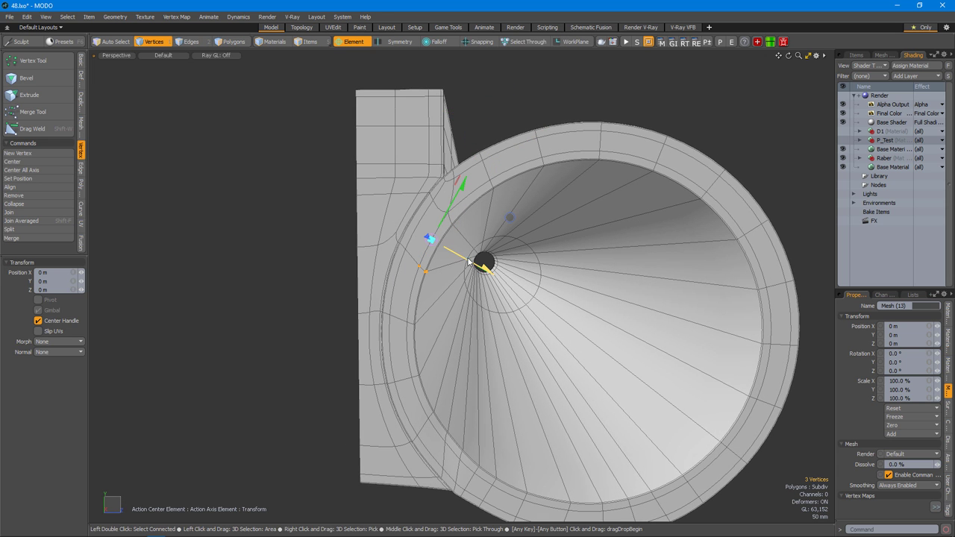
mouse_move(437, 223)
alt+mouse_down()
mouse_move(455, 221)
mouse_move(439, 215)
alt+mouse_up()
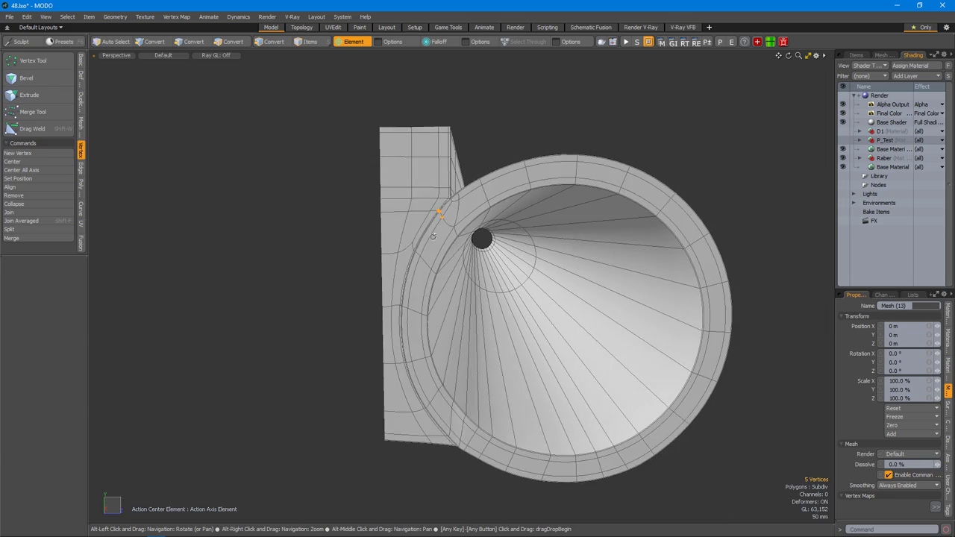
key(shift+s)
Move the vertices at the lower corner where the block meets the ring by 500 um in X and -2.5 mm in Y.
alt+right_drag(459, 221, 488, 218)
alt+drag(497, 213, 439, 356)
key(Tab)
key(Tab)
key(w)
mouse_move(532, 357)
alt+mouse_down()
mouse_move(522, 352)
mouse_move(545, 350)
alt+mouse_up()
alt+drag(543, 395, 495, 373)
key(w)
alt+drag(501, 337, 520, 280)
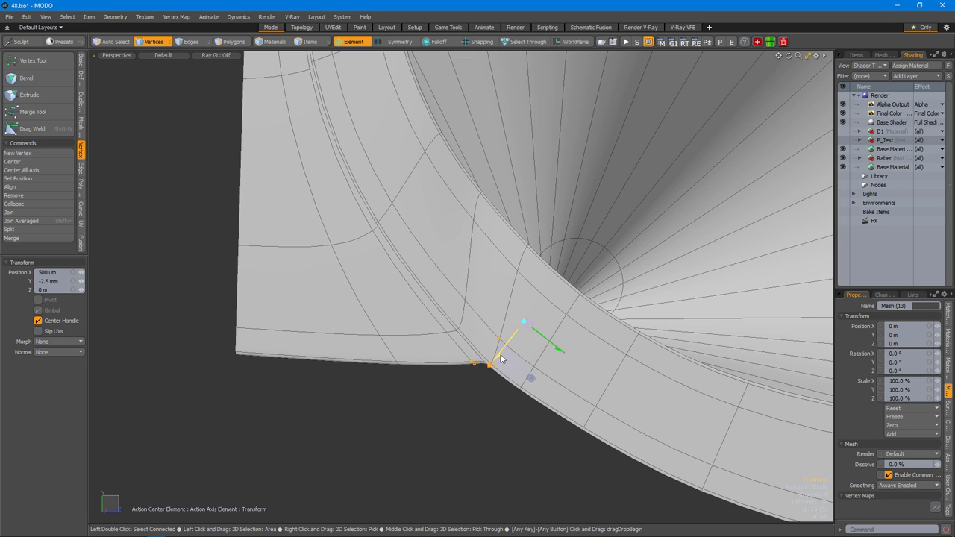
Move the vertices at the lower groove bend beside the corner by 3.5 mm in X and -5 mm in Y.
alt+drag(498, 356, 508, 332)
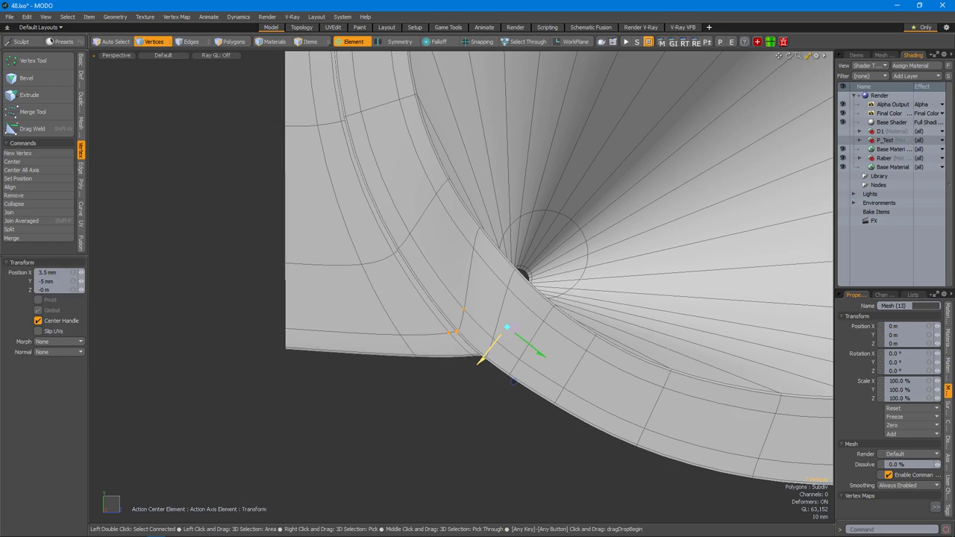
alt+drag(513, 338, 448, 367)
key(w)
click(515, 349)
key(space)
Reposition the eight vertices on the ring's outer edge just past the lower block corner.
alt+drag(512, 383, 487, 370)
alt+drag(486, 370, 497, 349)
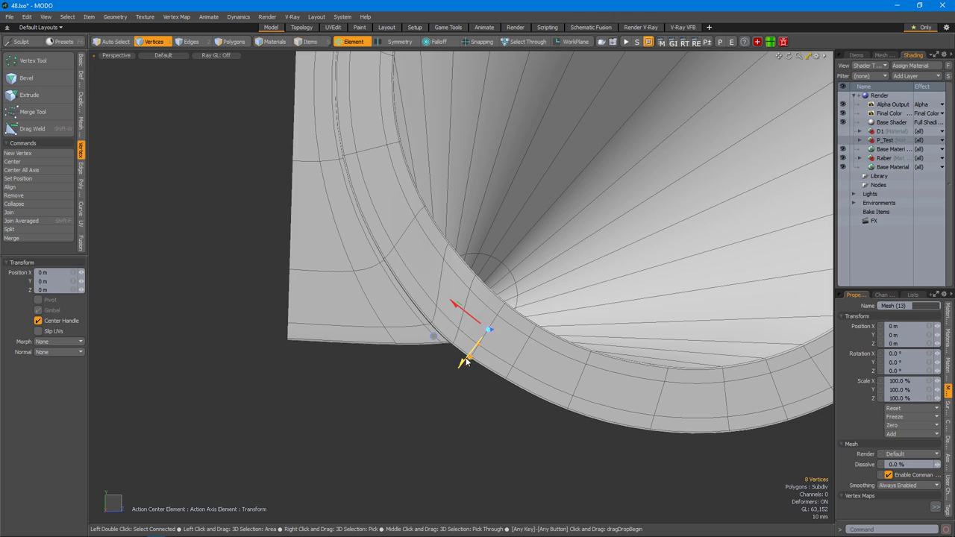
alt+drag(524, 394, 527, 363)
key(w)
click(461, 389)
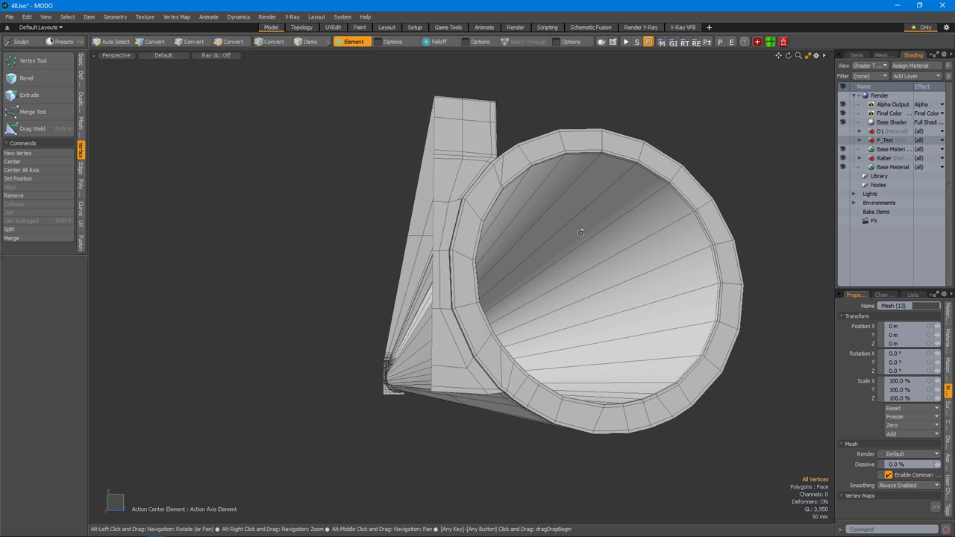
Slice an edge from the lower ring-to-block corner along the adjoining side strip, starting at 21.5% of the edge.
key(alt+c)
scroll(575, 224, up, 5)
scroll(527, 399, down, 2)
alt+drag(529, 401, 547, 354)
alt+drag(598, 379, 523, 335)
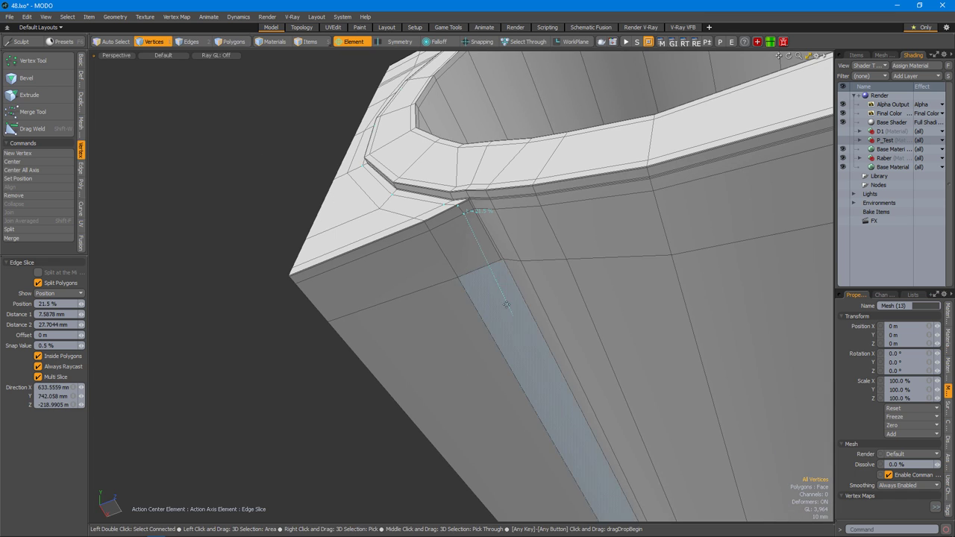
alt+drag(488, 280, 644, 408)
Slice another edge at the far inner corner of the mesh, placing the cut point at 4.0%.
key(space)
key(alt+c)
alt+drag(617, 439, 656, 405)
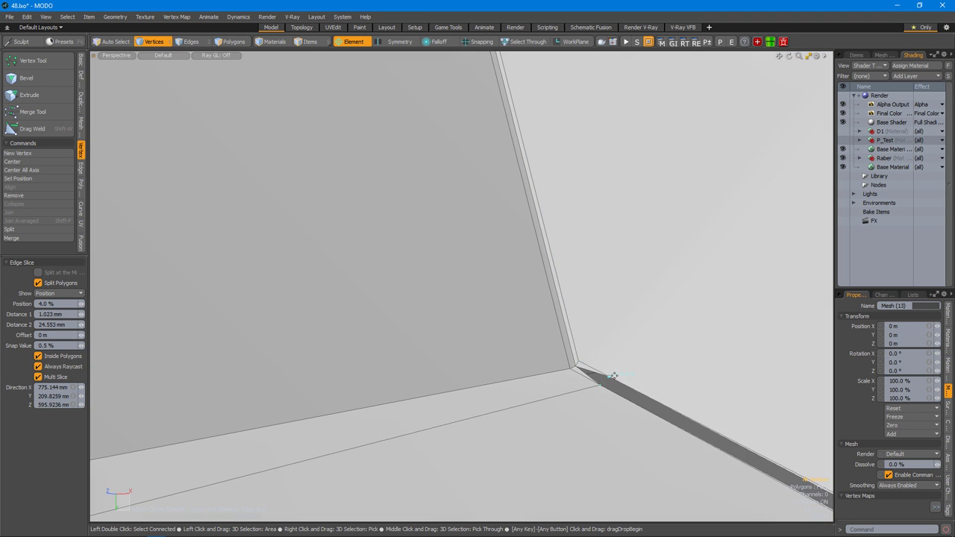
Slice an edge across the ring's face beside the inner block corner, placing the cut point at 87.0%.
alt+drag(611, 375, 572, 291)
alt+drag(489, 254, 454, 380)
key(3)
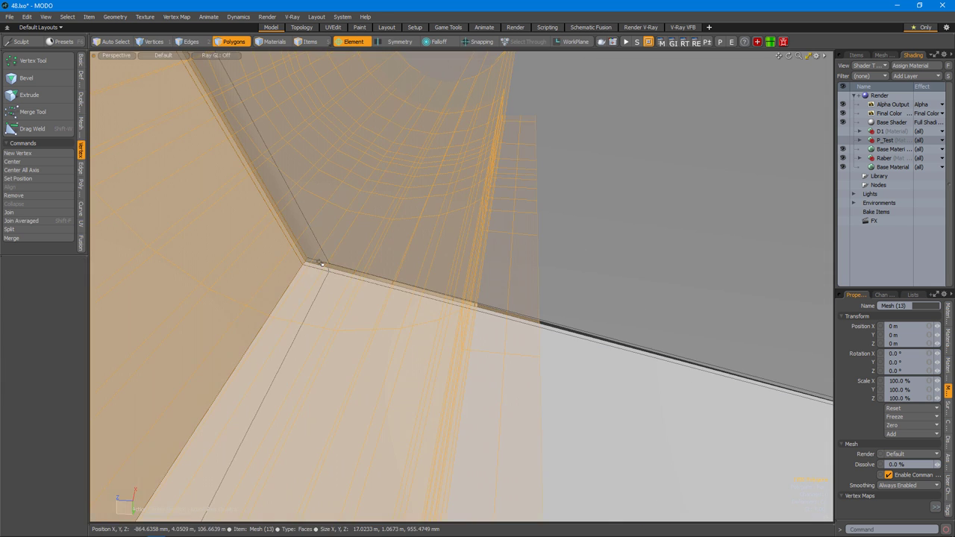
key(1)
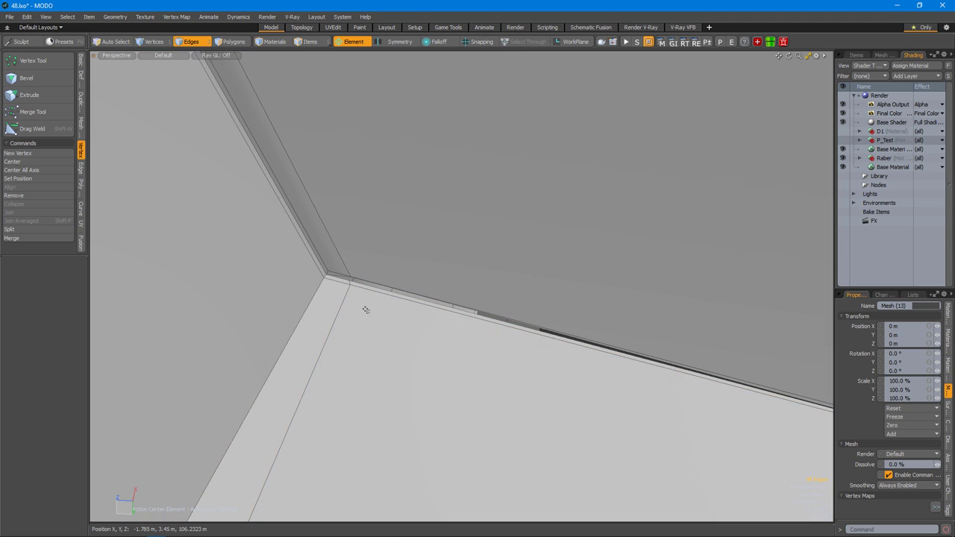
key(alt+c)
alt+drag(376, 311, 496, 304)
scroll(490, 299, down, 3)
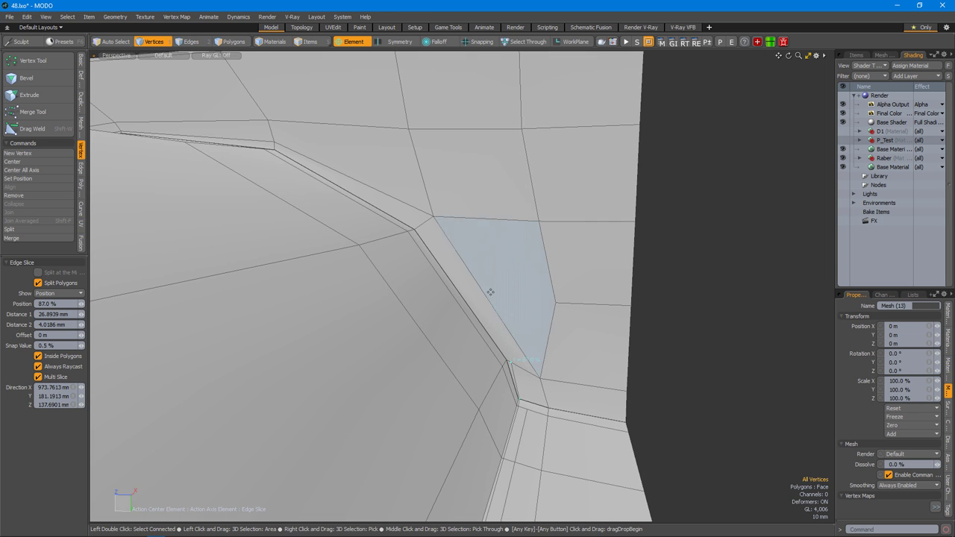
Continue the slice along the ring's rim strip and remove the redundant edges just outside it.
alt+drag(509, 361, 512, 314)
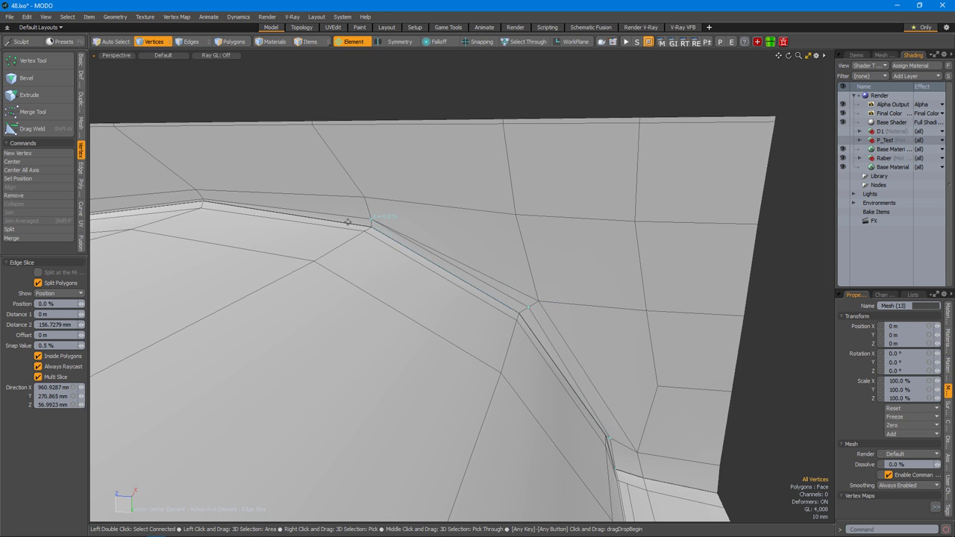
key(space)
alt+drag(248, 189, 459, 271)
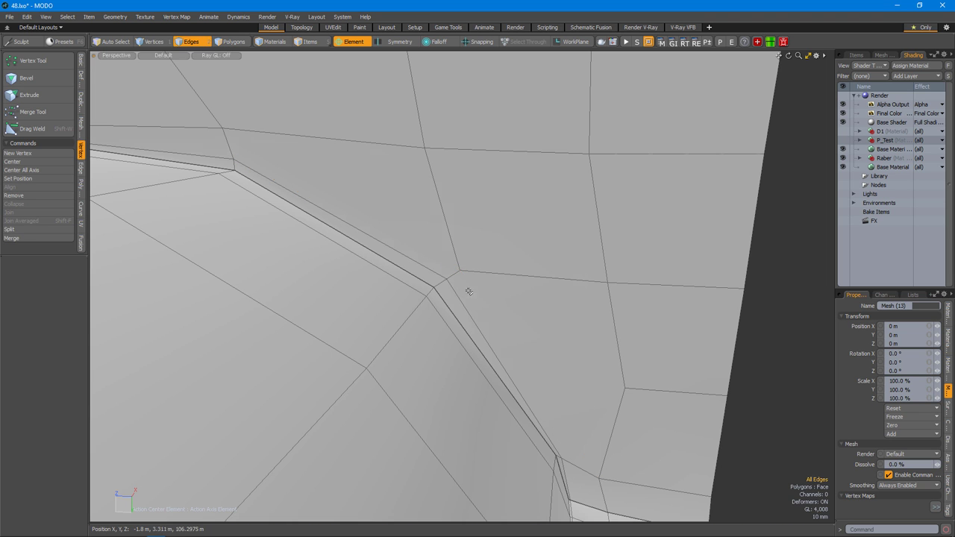
alt+drag(512, 326, 416, 288)
key(2)
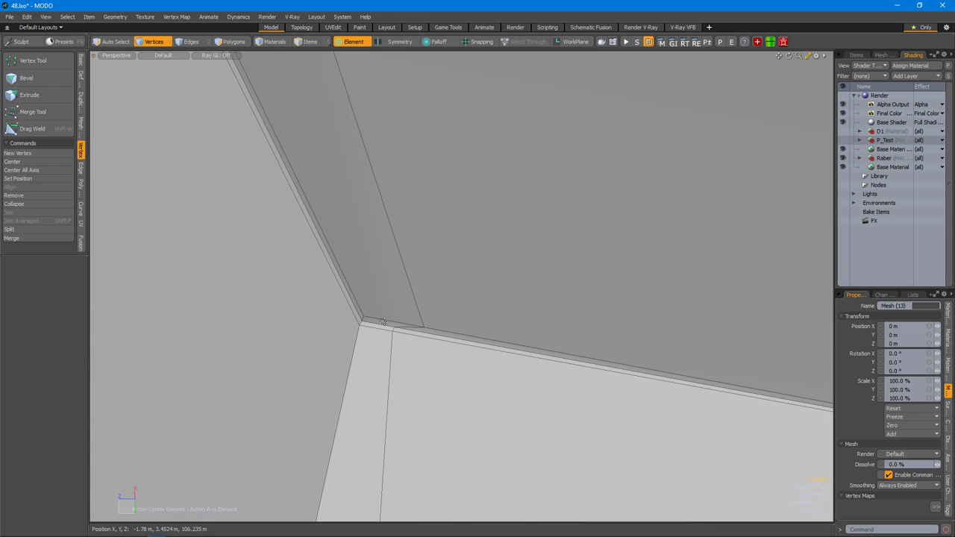
Slice an edge across the thin groove strip near the inner corner, placing the cut point at 64.5%.
key(shift+s)
alt+drag(427, 335, 569, 264)
key(alt+c)
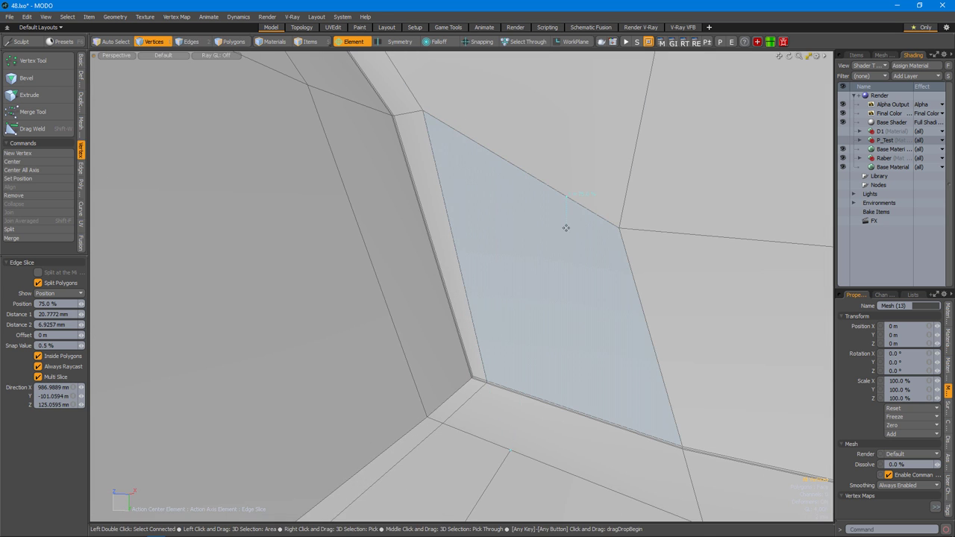
alt+drag(537, 412, 536, 335)
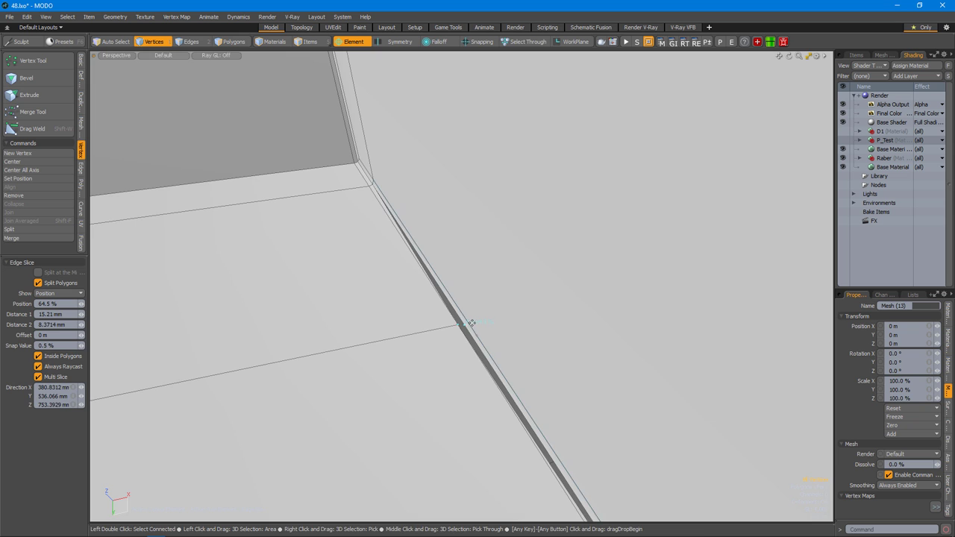
alt+drag(464, 332, 472, 332)
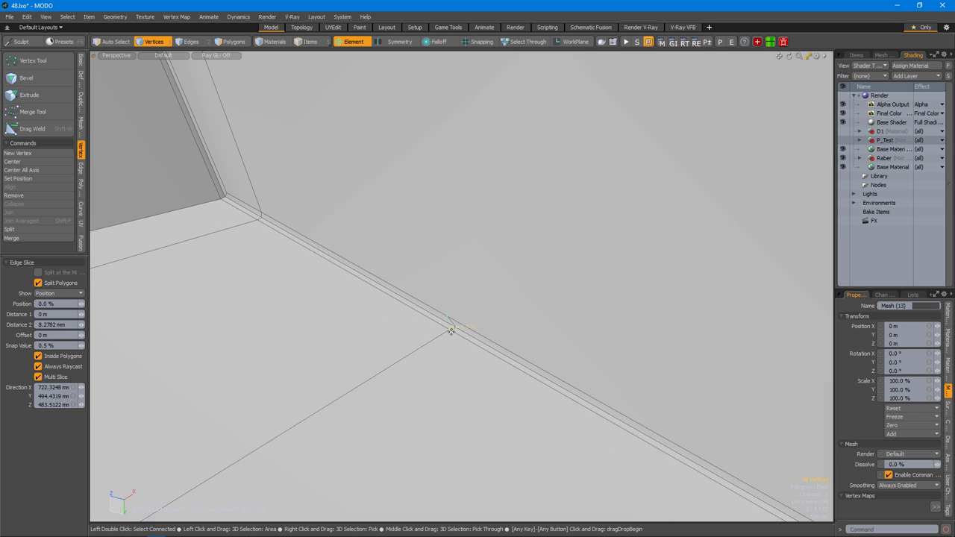
Join the stray vertex at the end of the new cut to its neighbour on the groove strip.
key(ctrl+j)
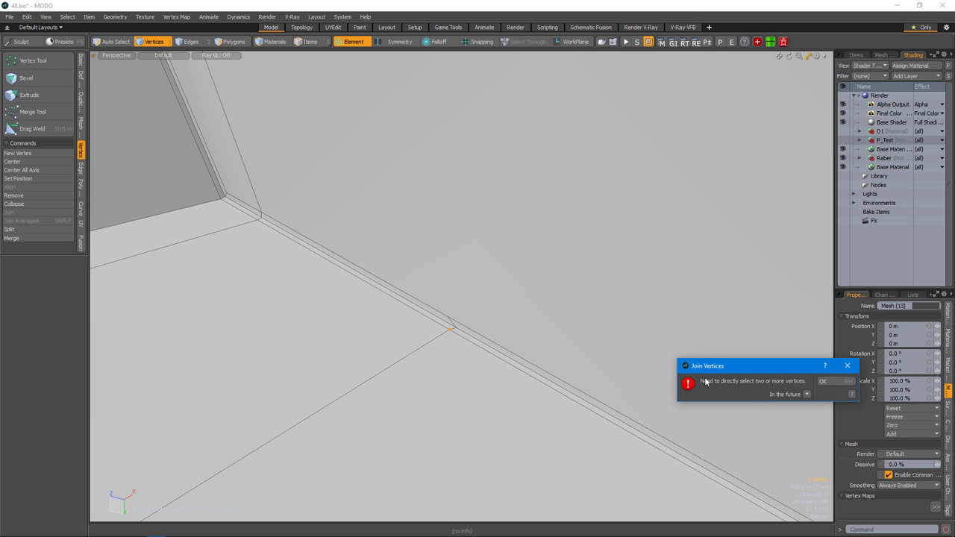
key(Return)
alt+drag(667, 392, 449, 326)
Slice an edge from the ring's rim corner to the nearby vertex on the flat end face.
key(alt+c)
alt+drag(463, 290, 507, 305)
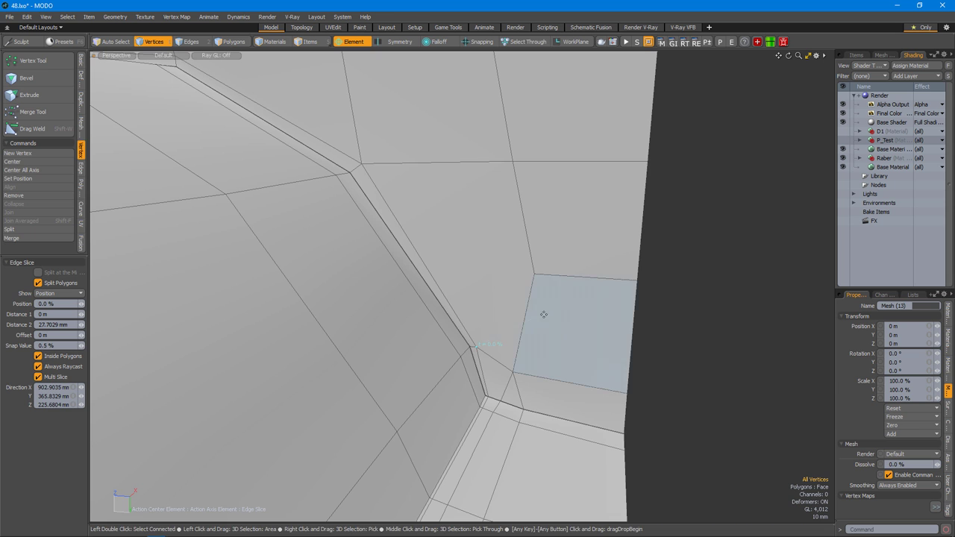
click(536, 273)
alt+drag(535, 272, 465, 378)
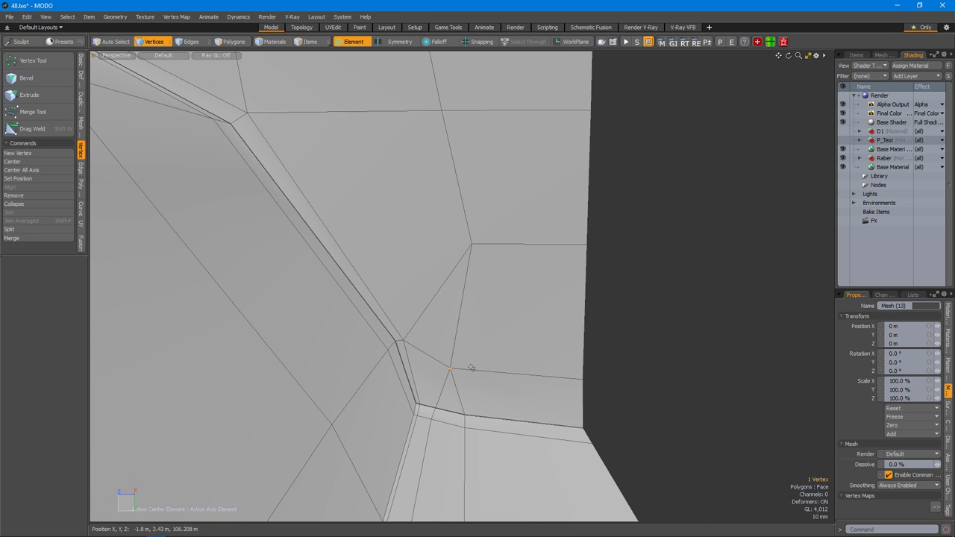
Slide the end-face vertex beside the rim corner along its connected edge.
alt+drag(504, 353, 466, 363)
key(alt+s)
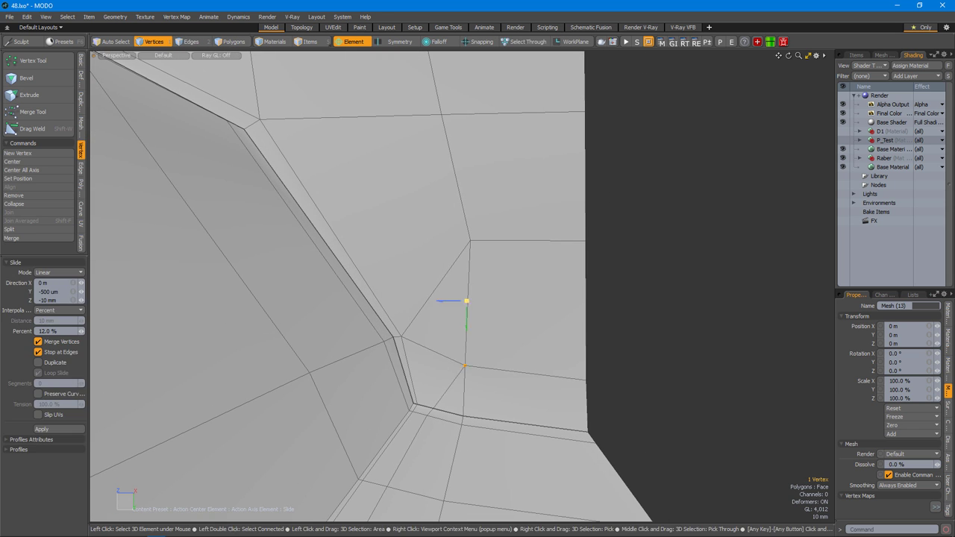
drag(533, 284, 486, 354)
Adjust the neighbouring vertices around the rim corner and preview the whole part as a subdivision surface.
key(2)
key(1)
key(alt+s)
key(w)
alt+drag(444, 331, 437, 261)
key(w)
click(473, 305)
alt+drag(473, 305, 495, 371)
scroll(471, 361, up, 3)
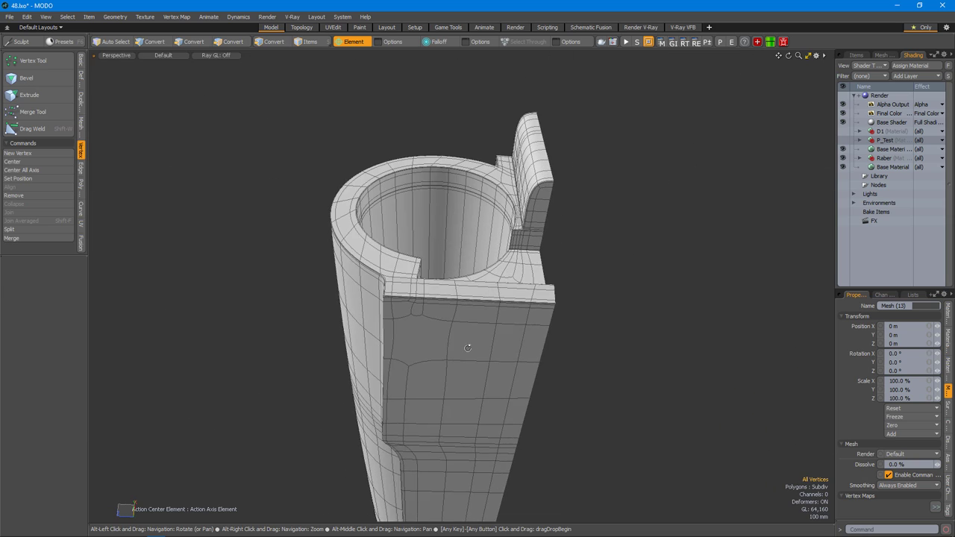
Compare the cage and the smoothed surface at the opposite block-to-ring corner.
mouse_move(434, 321)
alt+right_down()
mouse_move(437, 348)
mouse_move(431, 321)
alt+right_up()
key(alt+c)
alt+drag(431, 321, 614, 313)
key(space)
scroll(425, 282, up, 5)
key(Tab)
key(Tab)
scroll(441, 327, up, 3)
Adjust the vertex rows where the block wall meets the ring at this corner, checking the subdivided result.
key(s)
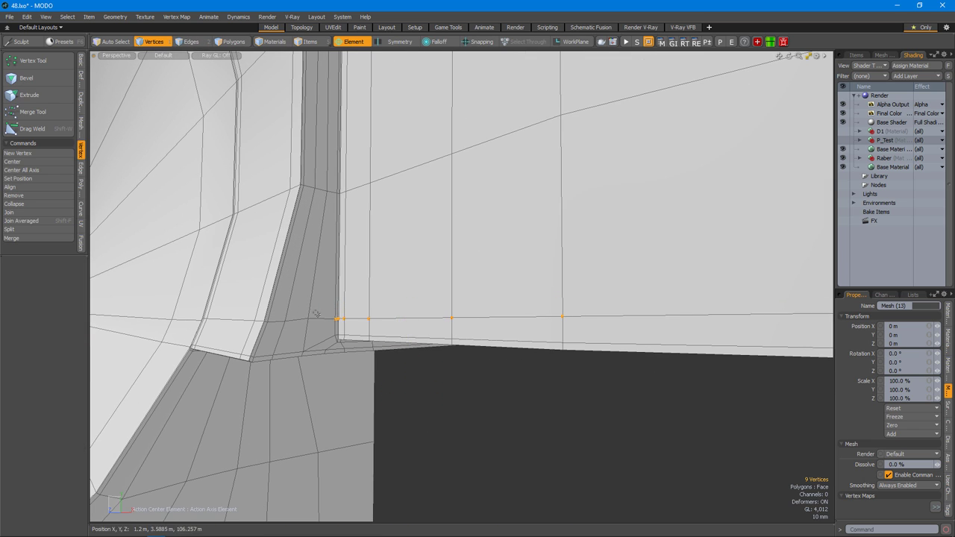
key(Tab)
alt+drag(331, 317, 445, 253)
key(Tab)
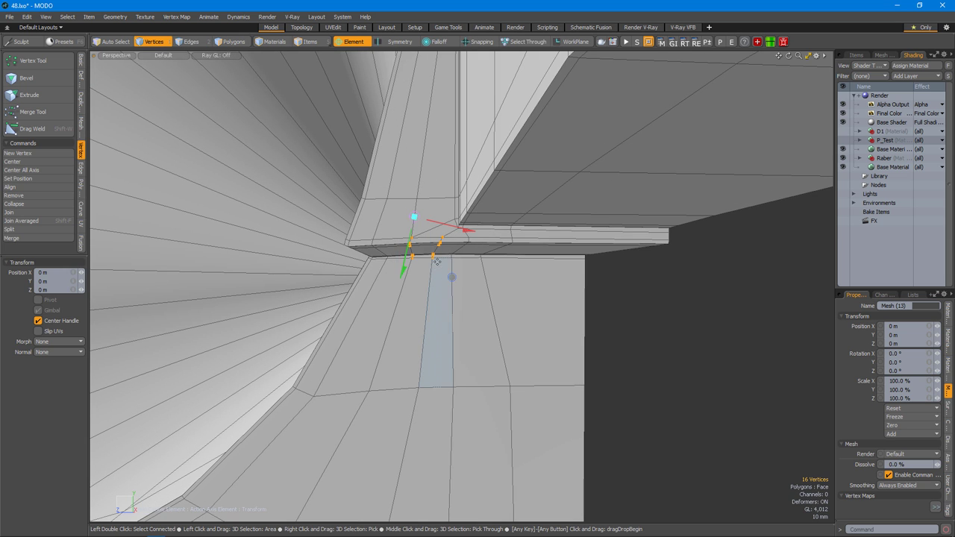
Select all polygons of the face below the block's ledge and move them 1.5 mm in Z.
key(3)
alt+drag(445, 252, 487, 224)
click(488, 224)
alt+drag(385, 217, 369, 314)
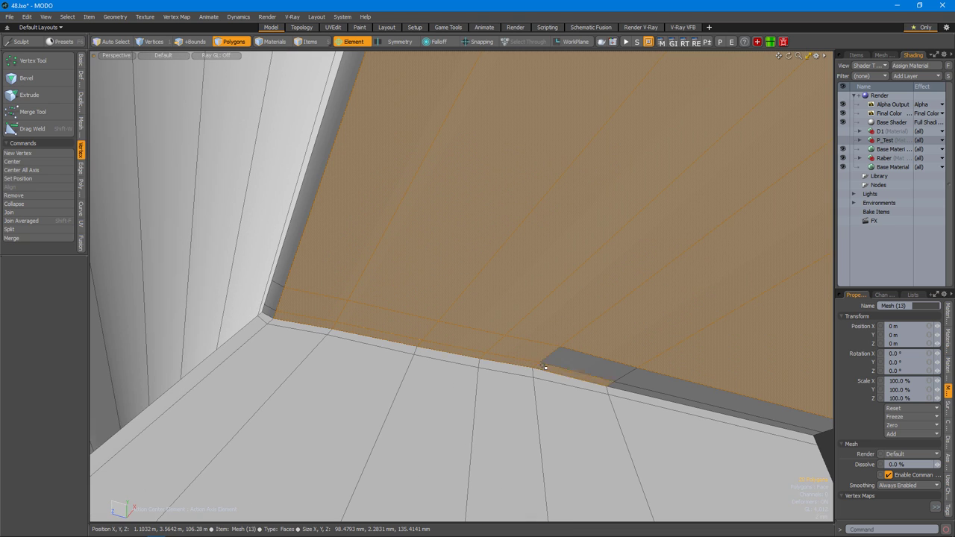
alt+drag(653, 370, 326, 301)
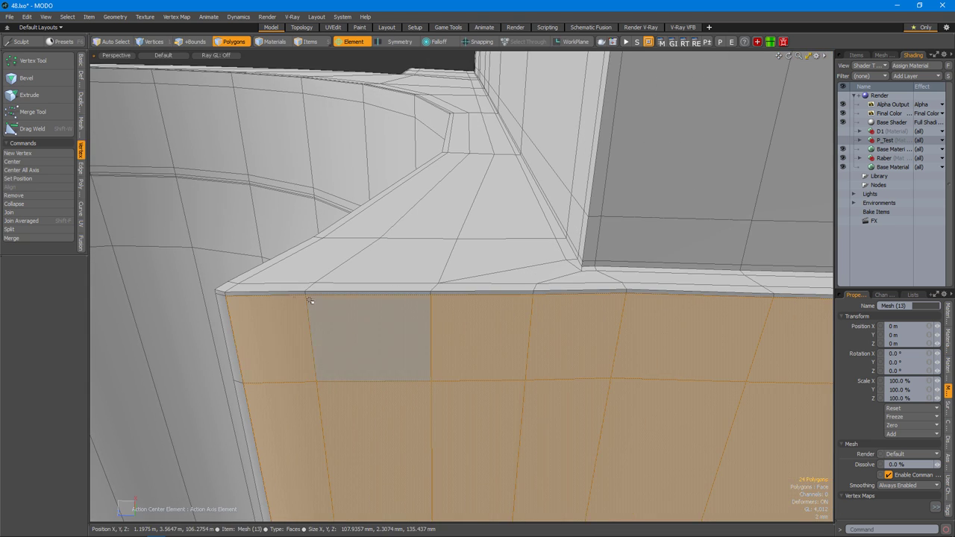
alt+drag(533, 296, 541, 326)
key(r)
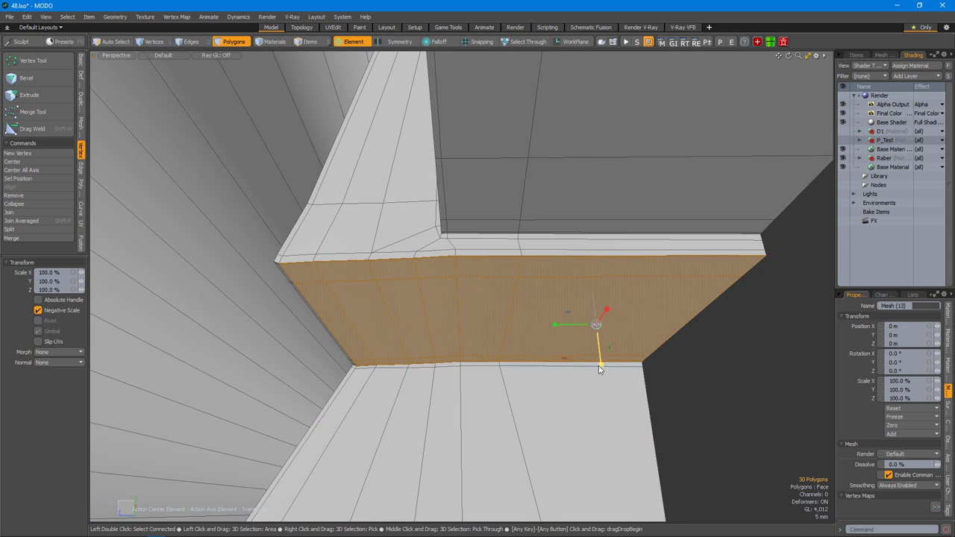
alt+drag(314, 321, 476, 337)
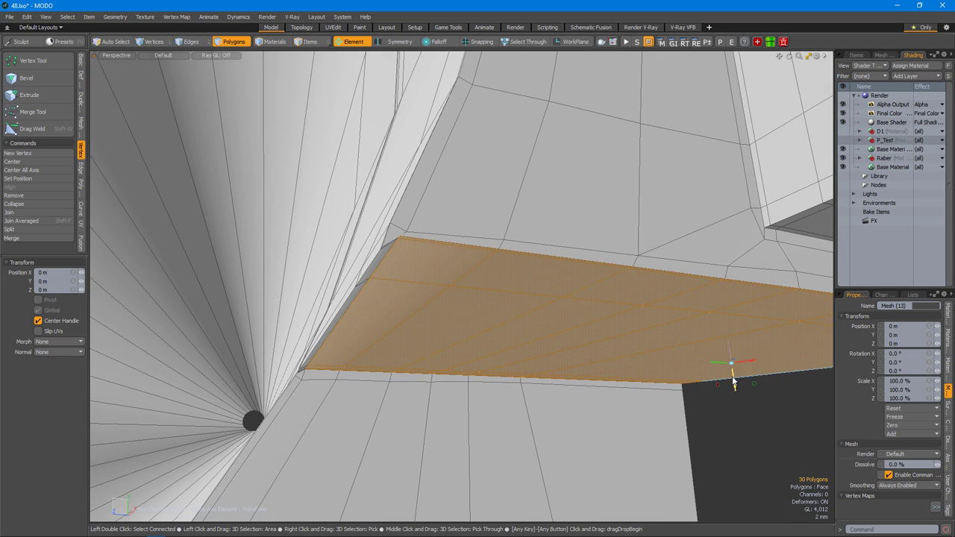
alt+drag(734, 392, 769, 366)
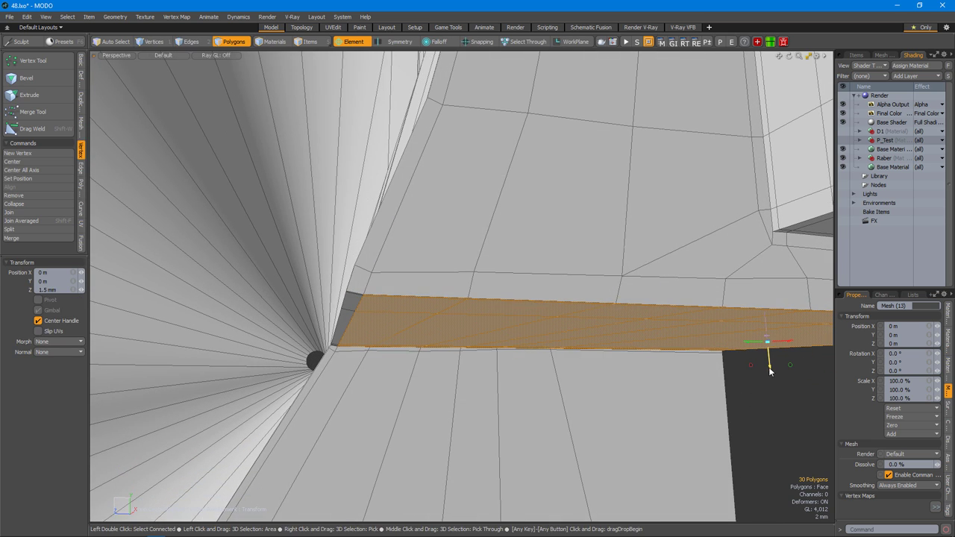
key(1)
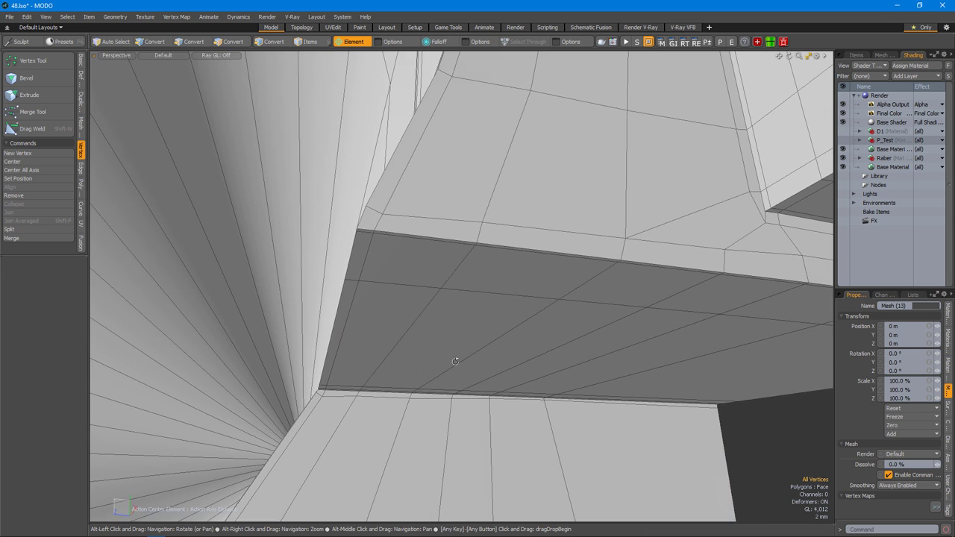
Remove the short surplus edge where the narrow edge strip converges on the block's side wall.
scroll(335, 349, up, 5)
click(342, 348)
alt+drag(348, 334, 441, 316)
scroll(470, 309, down, 5)
key(2)
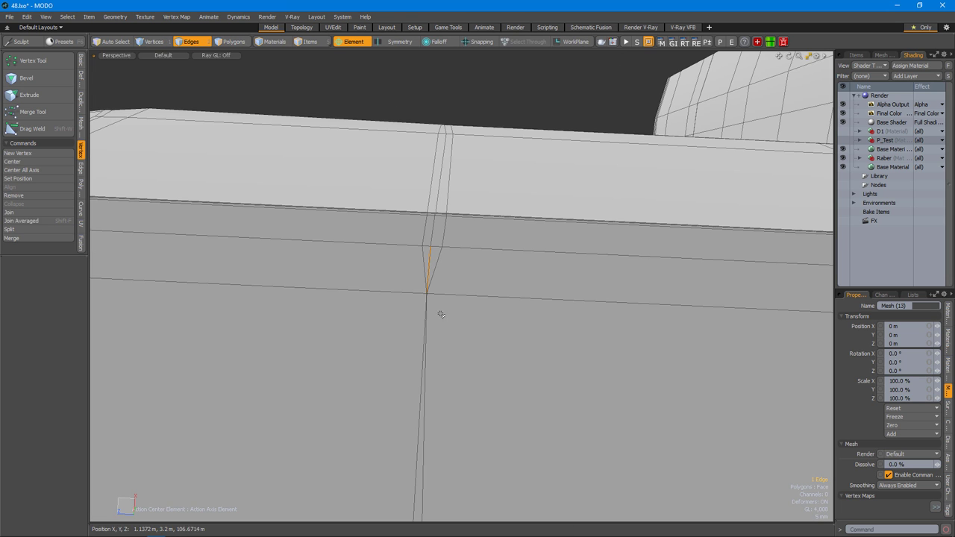
alt+drag(455, 226, 479, 395)
Move the vertices of the narrow strip along the block's rim by 43.5 mm in Y.
key(1)
key(ctrl+space)
alt+drag(527, 300, 423, 259)
key(alt+c)
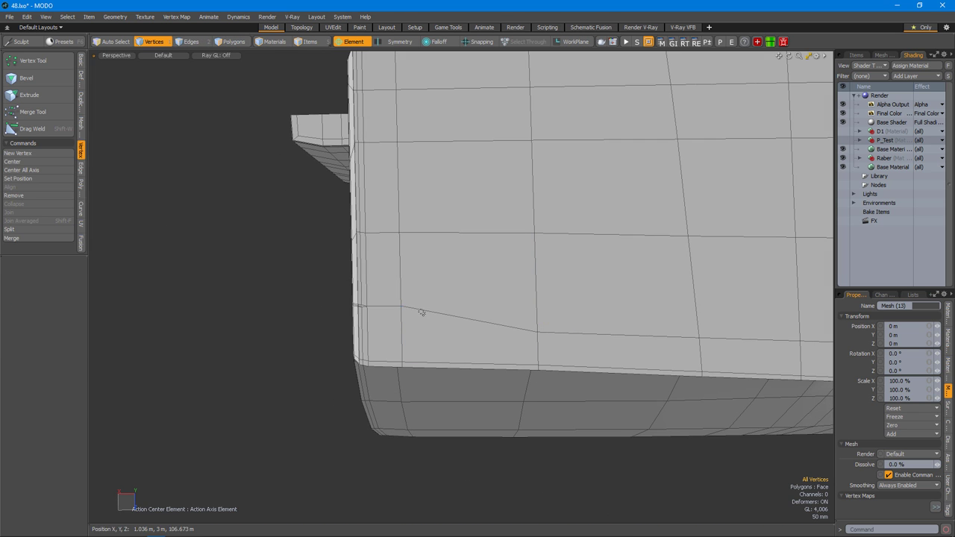
alt+drag(395, 366, 460, 280)
key(w)
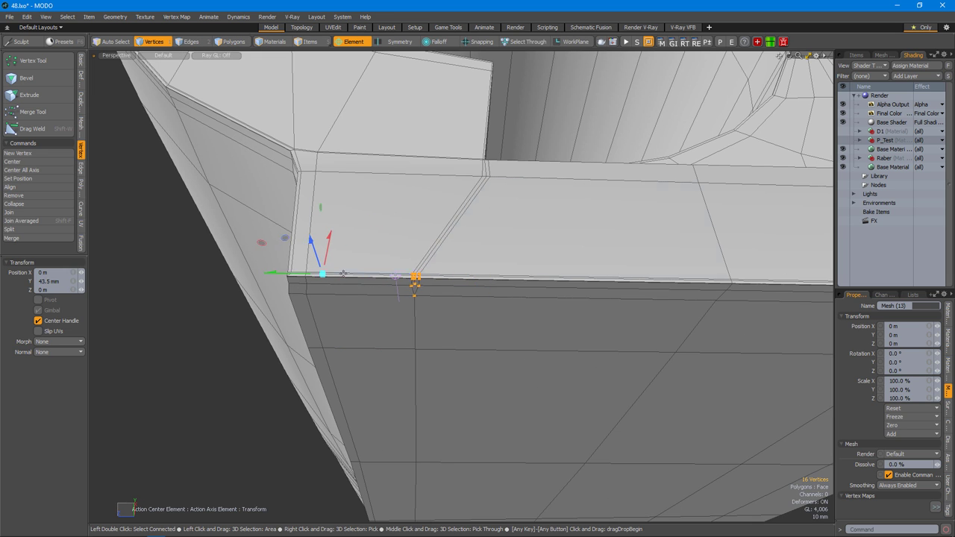
key(space)
Slice edges from the narrow strip toward the next vertex on the flat face, ending at 100.0% of the edge.
alt+drag(300, 279, 497, 215)
key(space)
alt+drag(385, 203, 381, 293)
key(c)
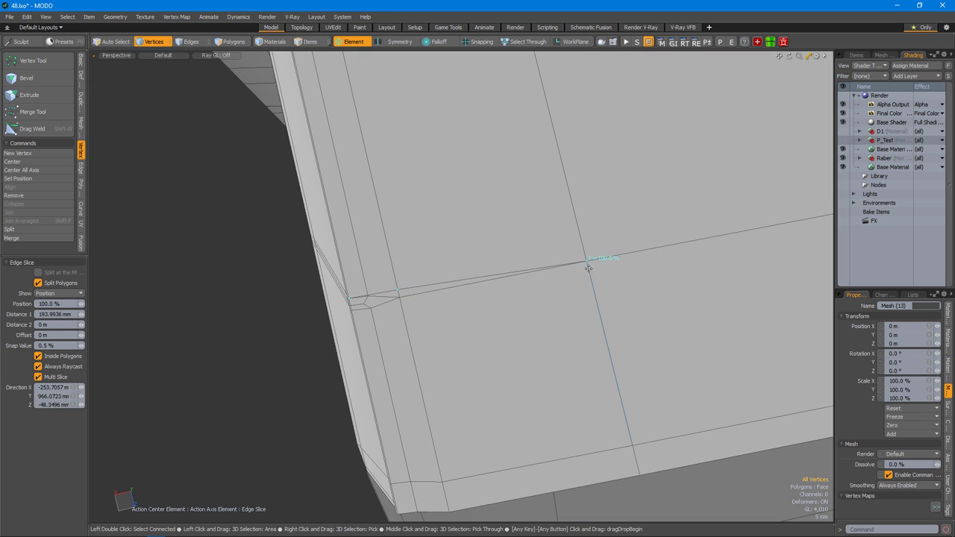
scroll(361, 297, up, 4)
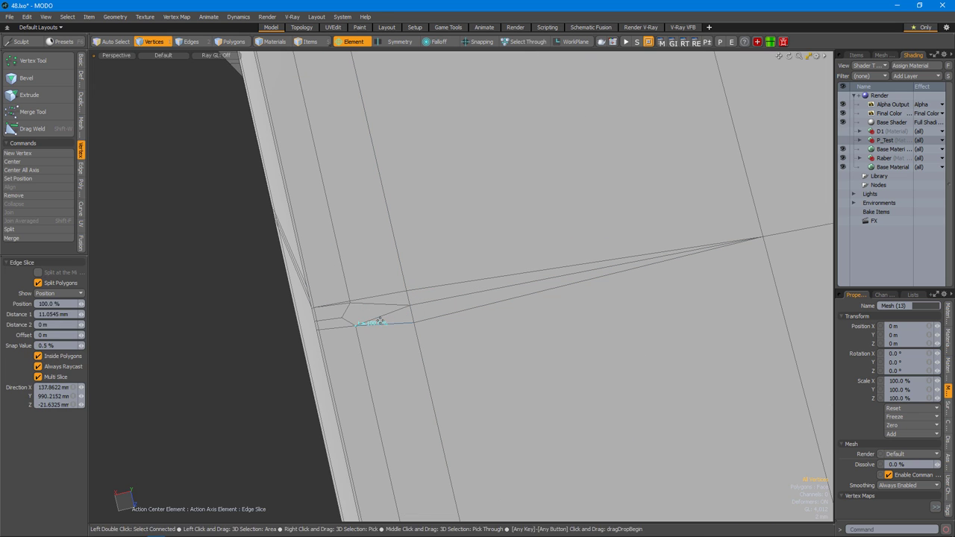
Remove the crossing edges where the narrow strip fans out and tidy the vertices beside the face border.
key(2)
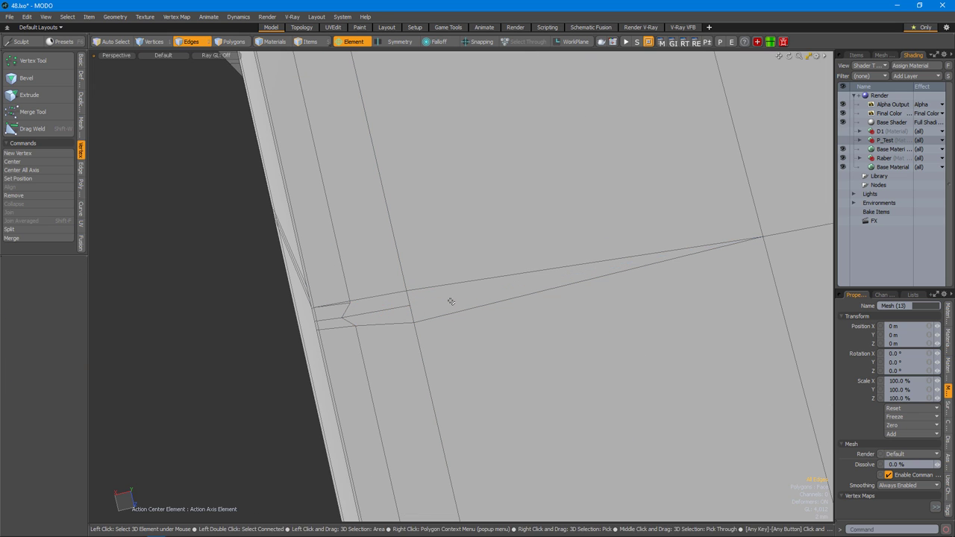
alt+drag(403, 321, 376, 373)
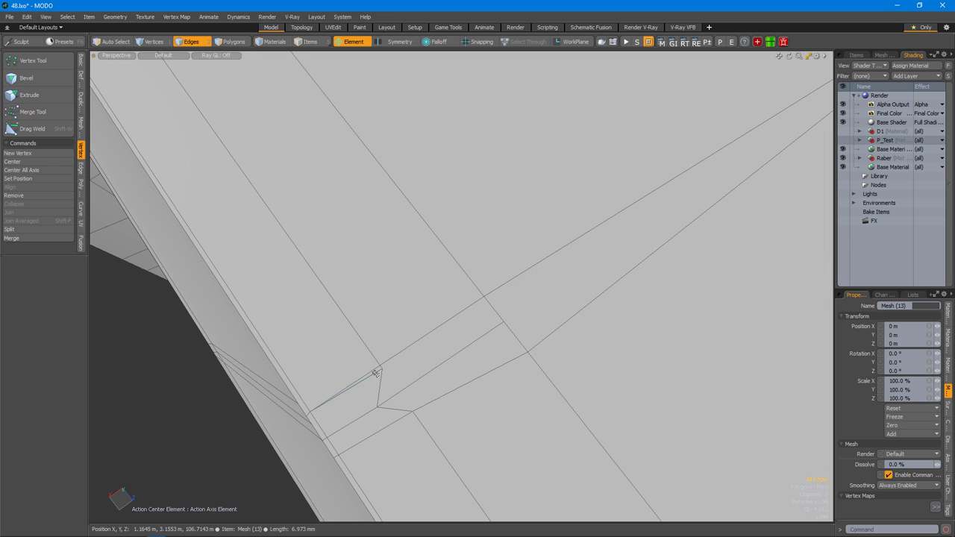
alt+drag(443, 338, 384, 336)
key(1)
click(440, 328)
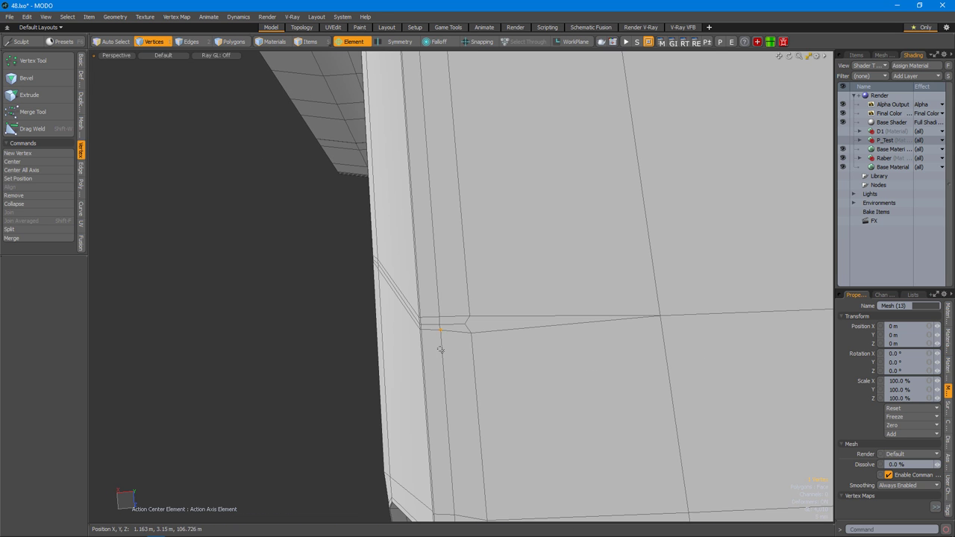
scroll(446, 348, down, 3)
mouse_move(488, 343)
alt+mouse_down()
mouse_move(478, 335)
mouse_move(508, 298)
mouse_move(311, 319)
mouse_move(442, 343)
mouse_move(420, 334)
mouse_move(426, 303)
mouse_move(471, 262)
mouse_move(395, 249)
mouse_move(463, 366)
mouse_move(471, 351)
alt+mouse_up()
Refine the vertices and cut on the end face beside the far rim corner.
scroll(420, 334, up, 3)
key(c)
alt+drag(456, 398, 505, 228)
key(2)
key(1)
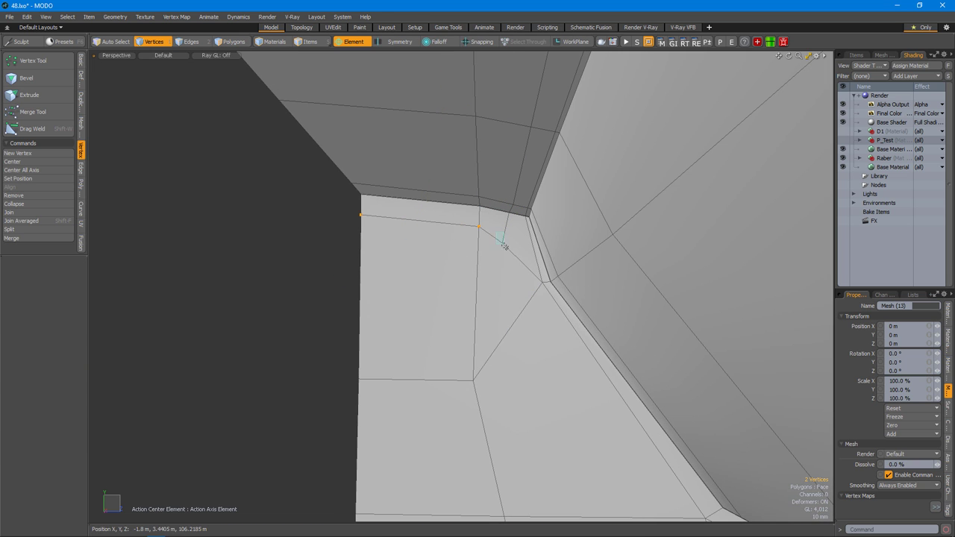
alt+drag(522, 200, 581, 335)
click(503, 294)
alt+right_drag(581, 335, 359, 296)
Select the entire half mesh and mirror it across the Z axis with inverted polygons and merged vertices.
alt+drag(360, 296, 402, 283)
alt+right_drag(403, 284, 417, 321)
alt+drag(418, 321, 484, 299)
key(ctrl+space)
click(485, 261)
key(3)
double_click(550, 299)
key(shift+v)
click(549, 265)
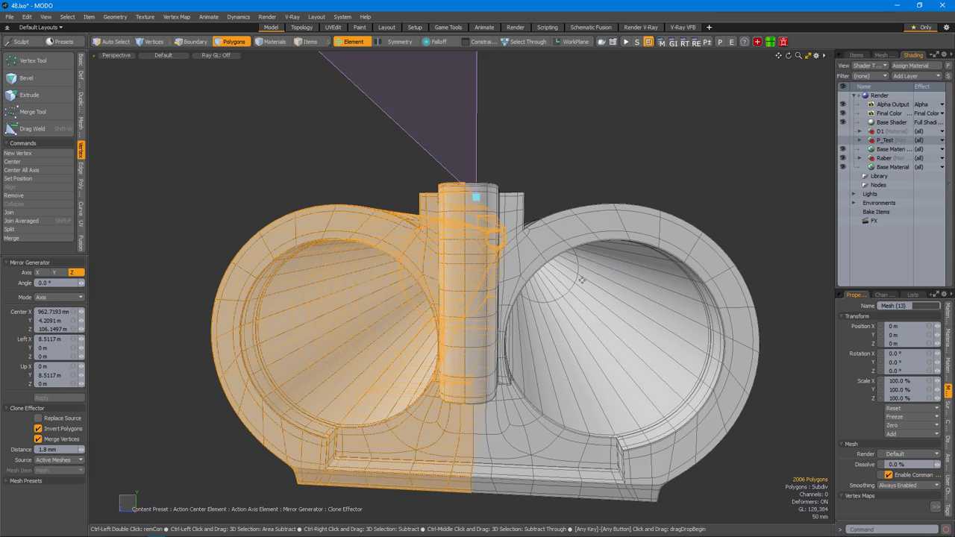
key(space)
Select the edge loop of the round hole between the two tubes and scale it to 66.5% in X and Z.
alt+drag(478, 224, 522, 269)
key(1)
alt+right_drag(523, 269, 494, 306)
key(3)
drag(440, 299, 524, 284)
alt+right_drag(525, 284, 535, 296)
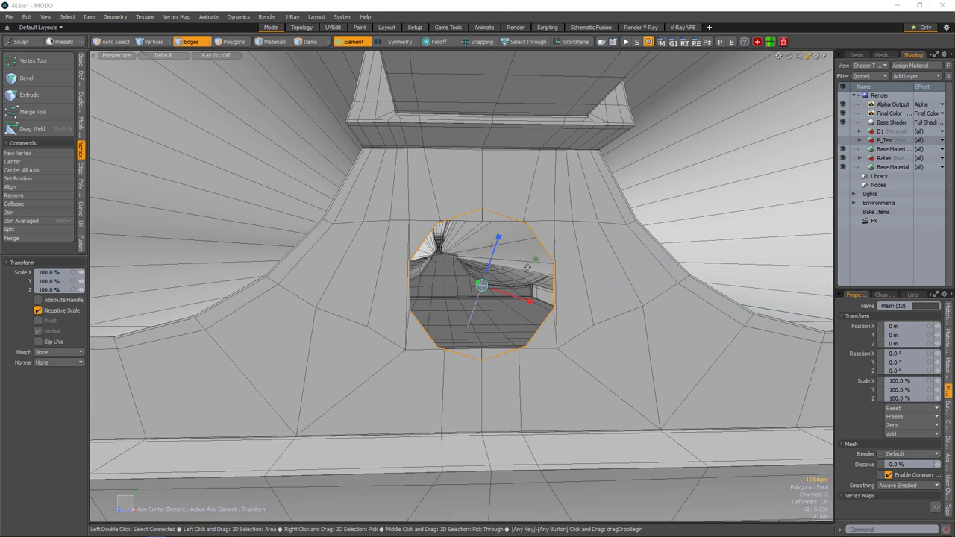
drag(526, 267, 536, 259)
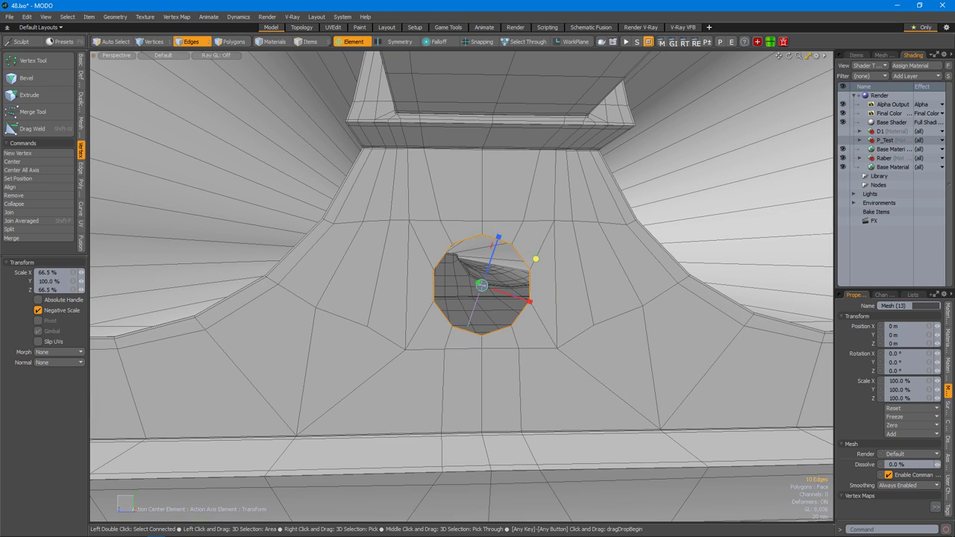
alt+right_drag(535, 259, 529, 253)
drag(529, 253, 529, 255)
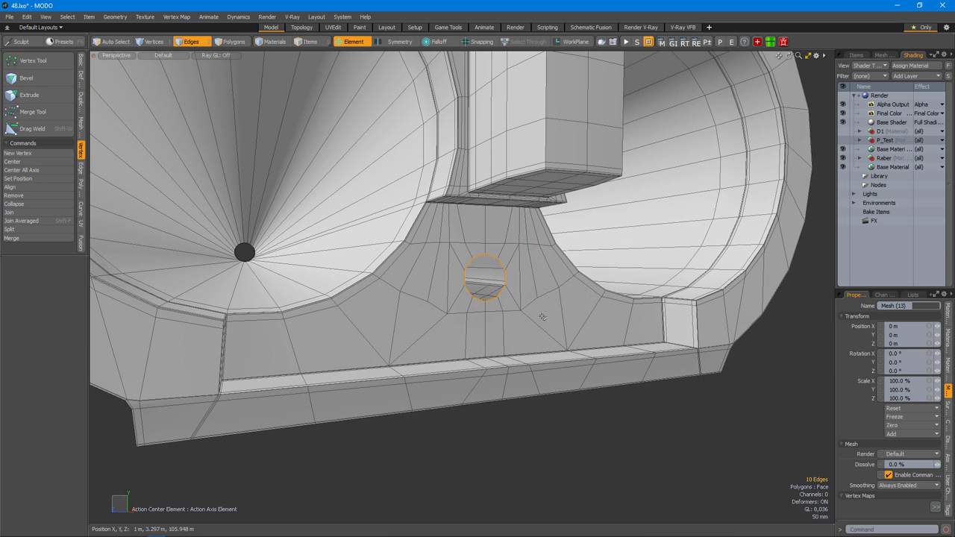
Slide the vertices below the central hole along their edges with vertex merging and clean up the edges there.
alt+drag(547, 310, 477, 328)
click(475, 311)
key(alt+s)
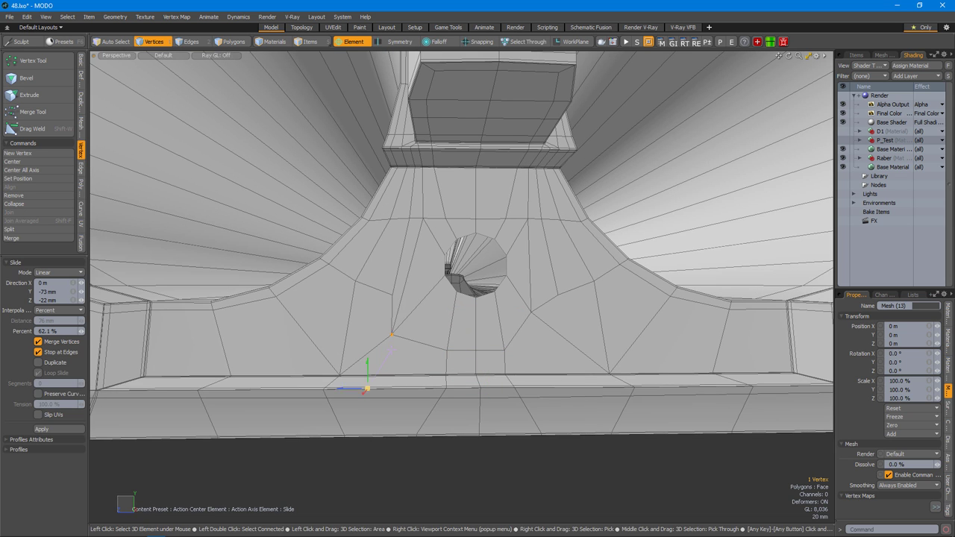
alt+drag(370, 293, 403, 313)
key(alt+s)
click(420, 328)
alt+drag(445, 340, 464, 279)
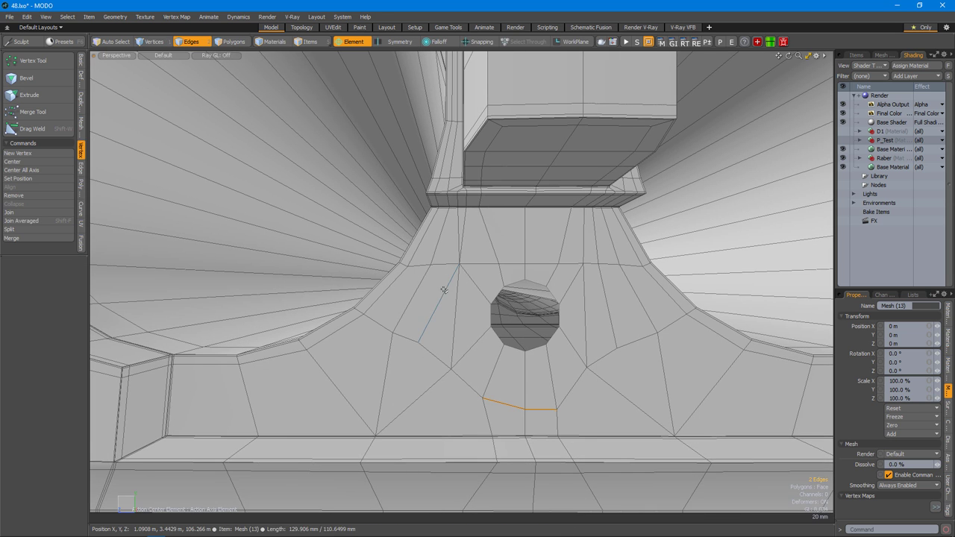
Slice new edges from the horizontal edge above the central hole down to the hole's rim.
alt+drag(480, 239, 440, 209)
key(alt+c)
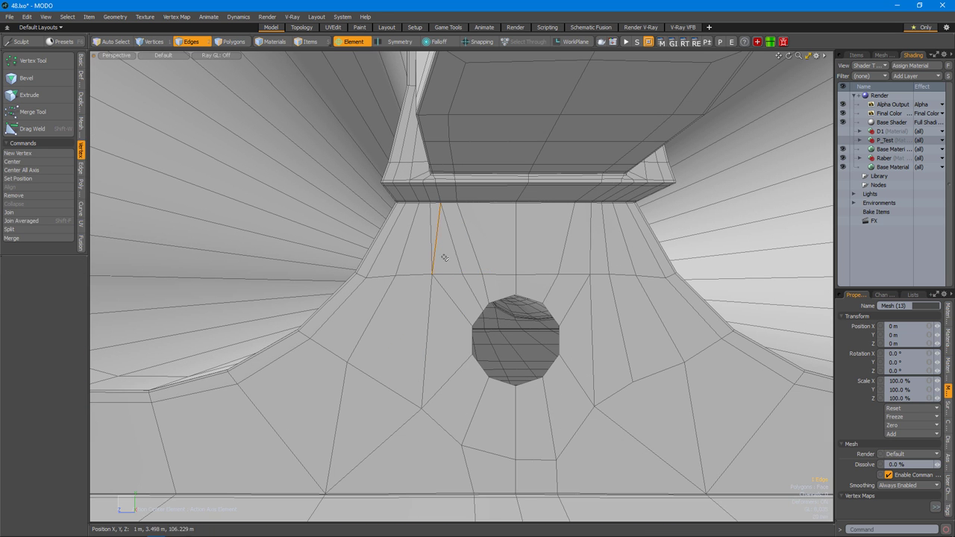
alt+drag(446, 339, 551, 277)
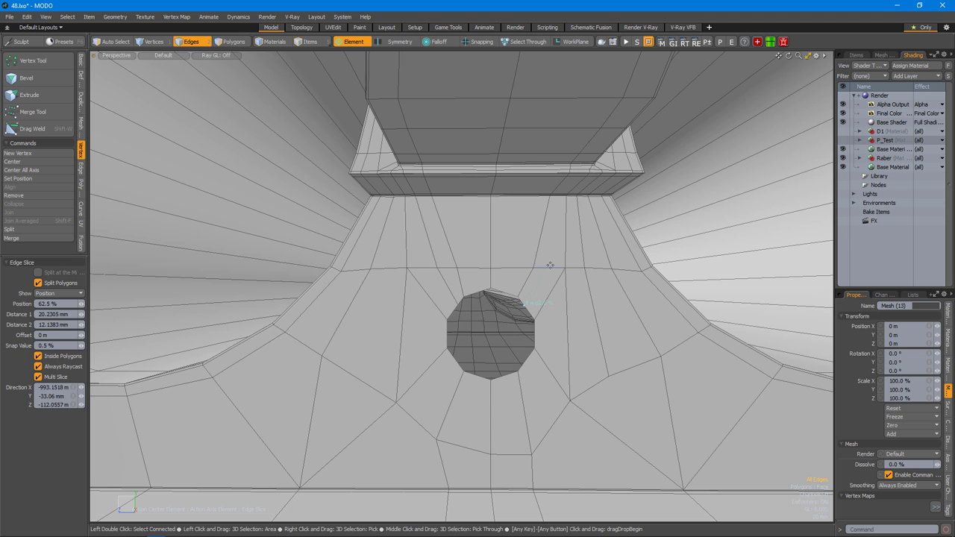
alt+drag(530, 309, 584, 309)
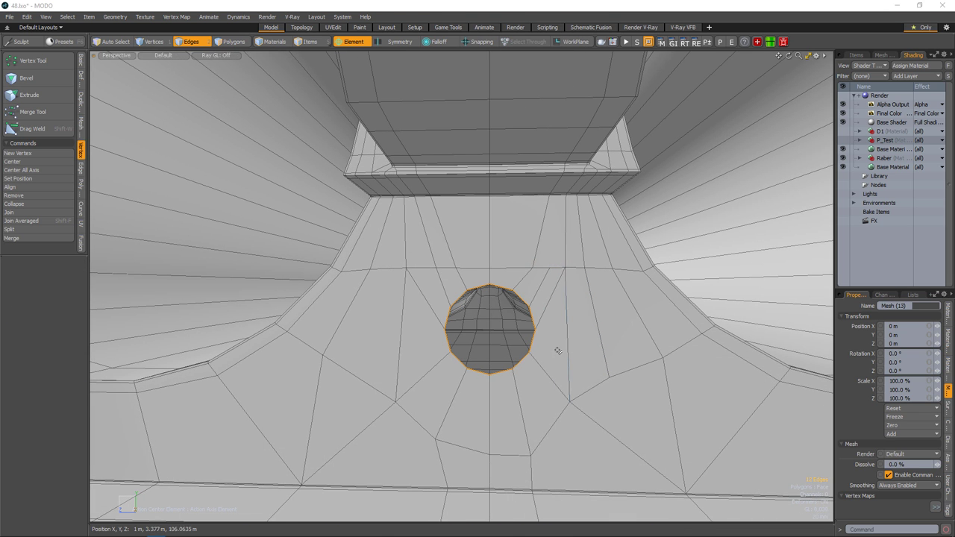
Slide the vertices around the hole's rim and pick out the surplus diagonal edge at its lower side for removal.
alt+drag(529, 196, 418, 358)
key(1)
key(alt+s)
alt+drag(512, 390, 483, 341)
key(2)
click(482, 341)
alt+drag(574, 289, 463, 320)
key(1)
click(521, 352)
alt+drag(521, 353, 588, 318)
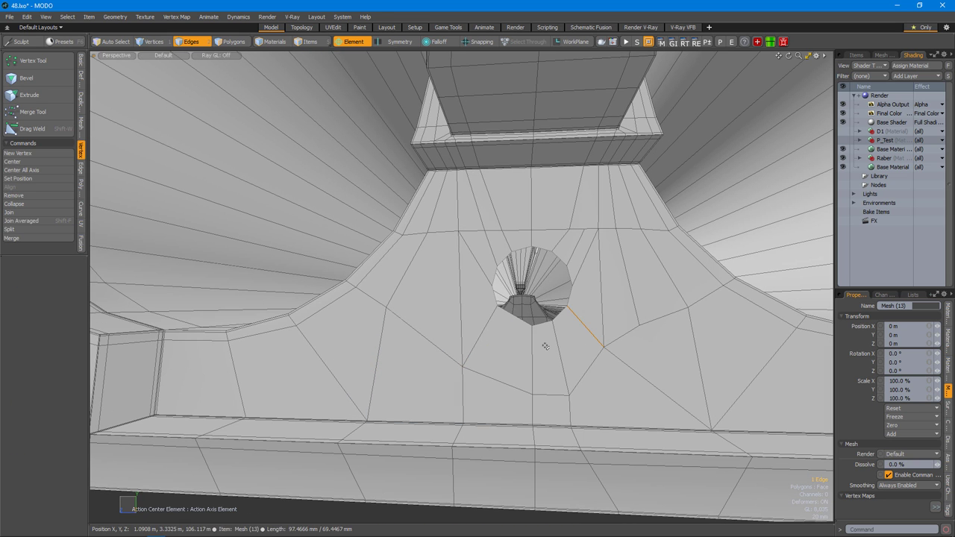
Reroute the edges beside the hole and reposition the vertex where they meet.
alt+drag(592, 303, 549, 297)
key(shift+a)
click(585, 326)
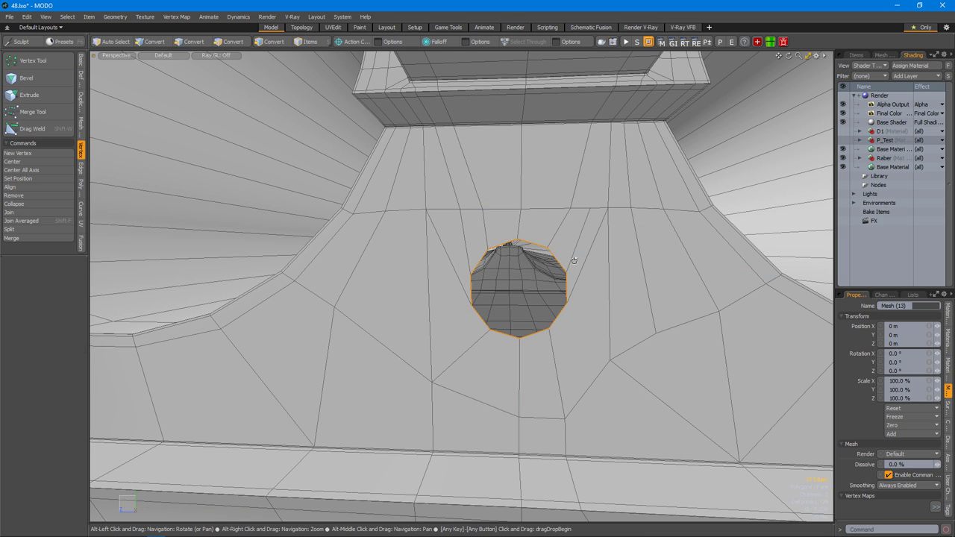
alt+drag(573, 259, 564, 260)
click(536, 225)
alt+drag(536, 225, 406, 213)
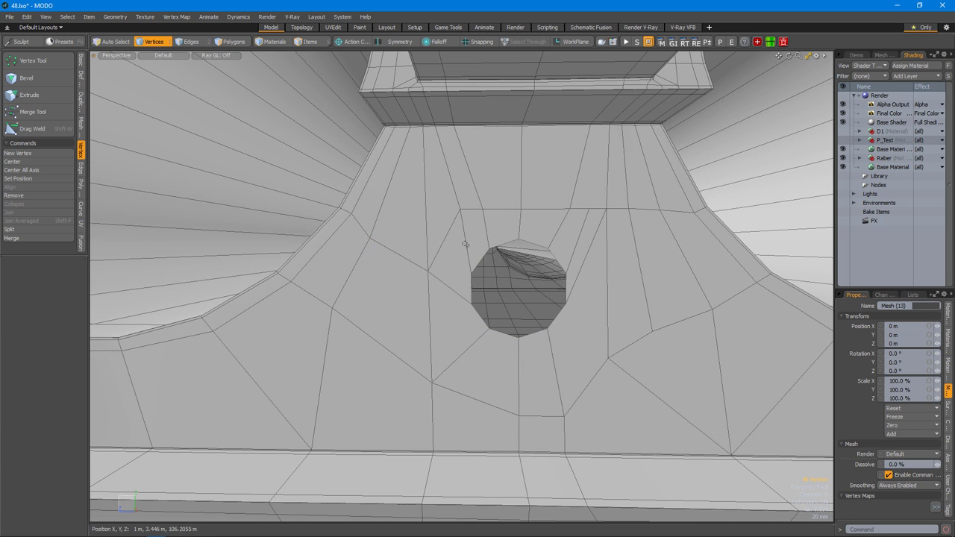
alt+drag(468, 250, 441, 277)
click(436, 282)
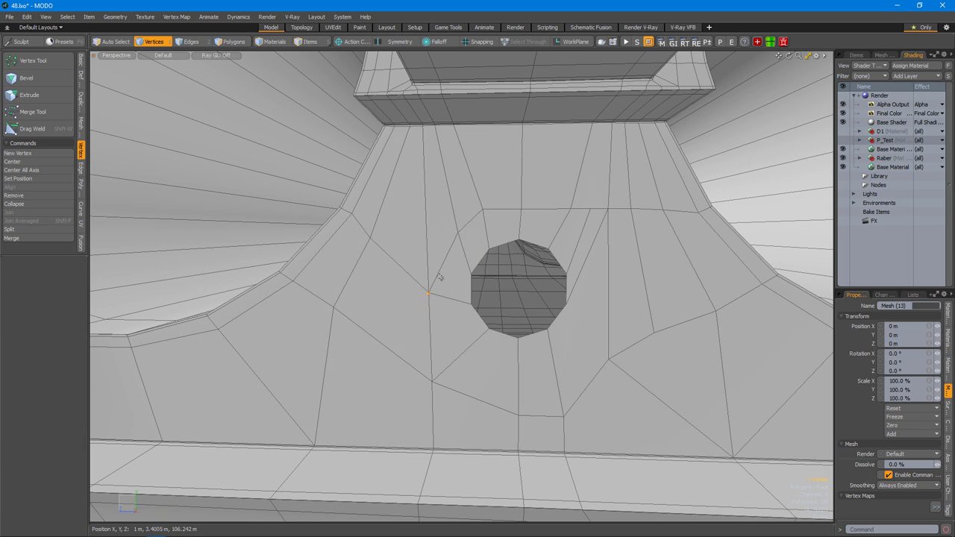
Check the subdivided surface and remove the surplus edges running from the rounded corner and the hole's rim to the vertex beside it.
alt+drag(508, 205, 398, 256)
key(Tab)
alt+drag(466, 233, 419, 300)
key(Tab)
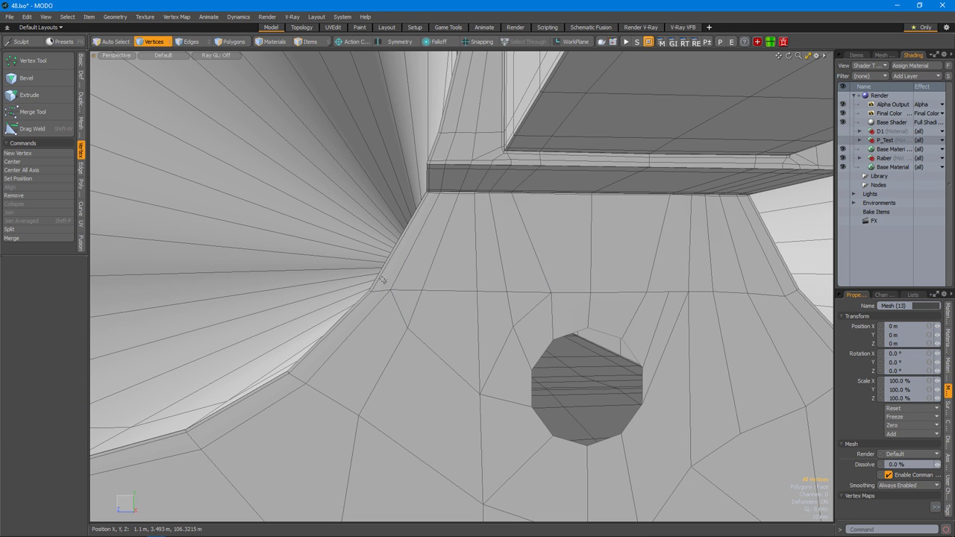
alt+drag(438, 285, 436, 243)
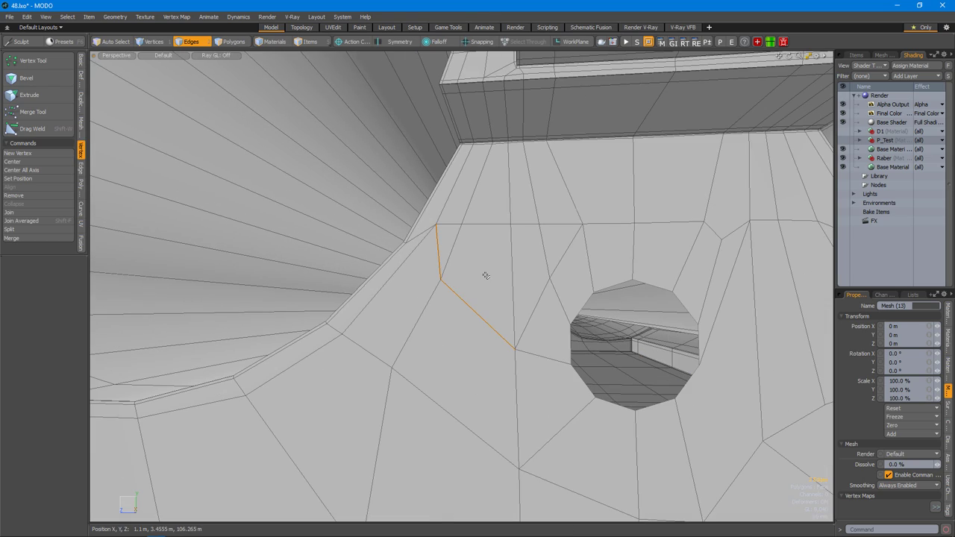
alt+drag(485, 275, 471, 341)
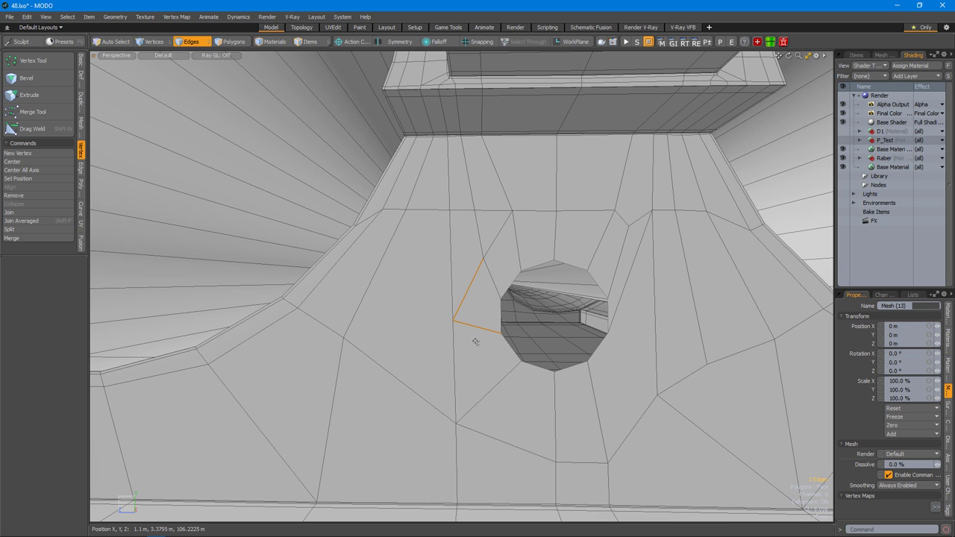
alt+drag(504, 277, 533, 309)
key(1)
key(space)
Select all polygons of the half opposite the newly cleaned one and delete them.
key(ctrl+space)
click(529, 279)
key(3)
drag(175, 162, 791, 248)
drag(205, 183, 823, 246)
key(shift+a)
key(ctrl+space)
click(622, 224)
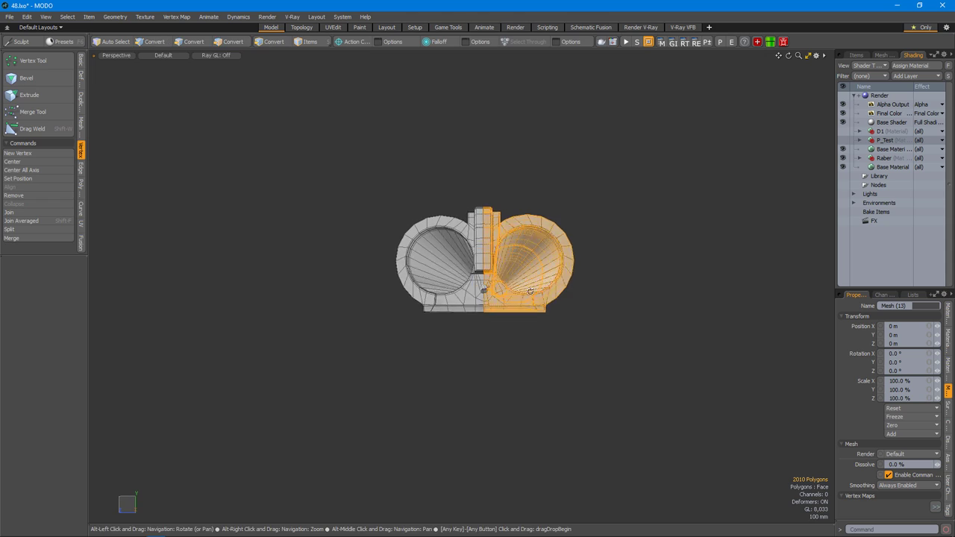
key(h)
key(shift+a)
alt+drag(458, 309, 509, 284)
key(u)
Mirror the remaining cleaned half across the centre seam and merge the vertices above the central hole.
key(2)
key(3)
key(ctrl+space)
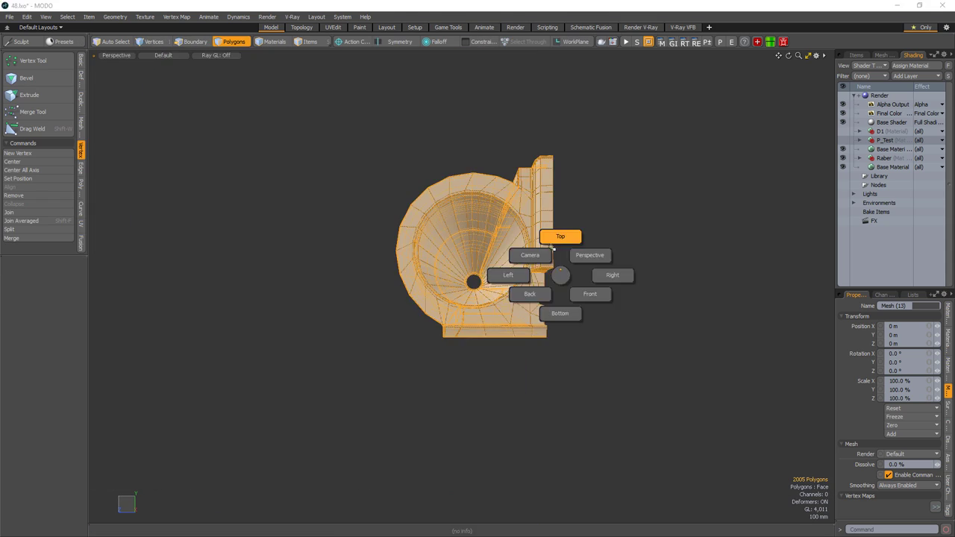
click(559, 237)
key(shift+v)
key(space)
scroll(514, 206, up, 5)
scroll(515, 209, down, 2)
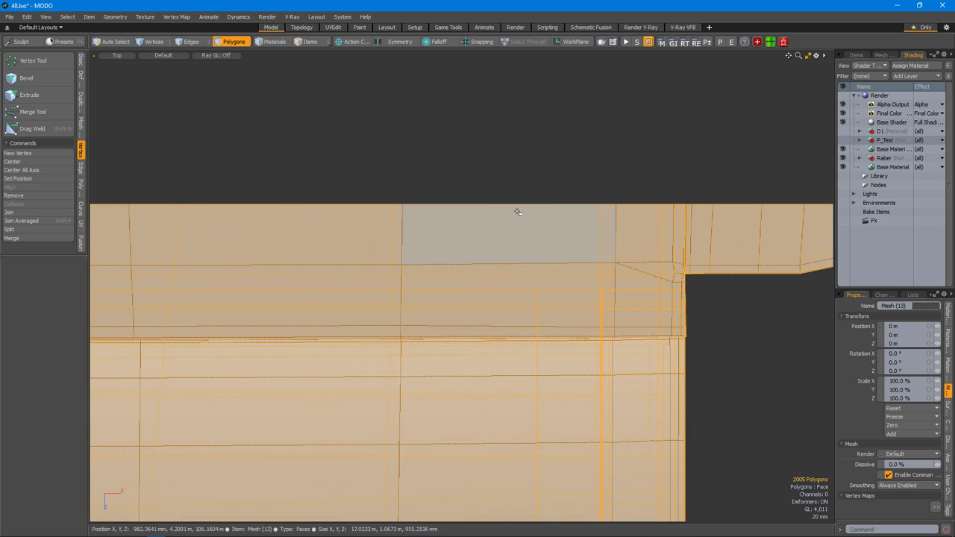
alt+drag(535, 214, 505, 277)
scroll(511, 207, down, 5)
scroll(506, 277, up, 5)
alt+drag(486, 322, 480, 266)
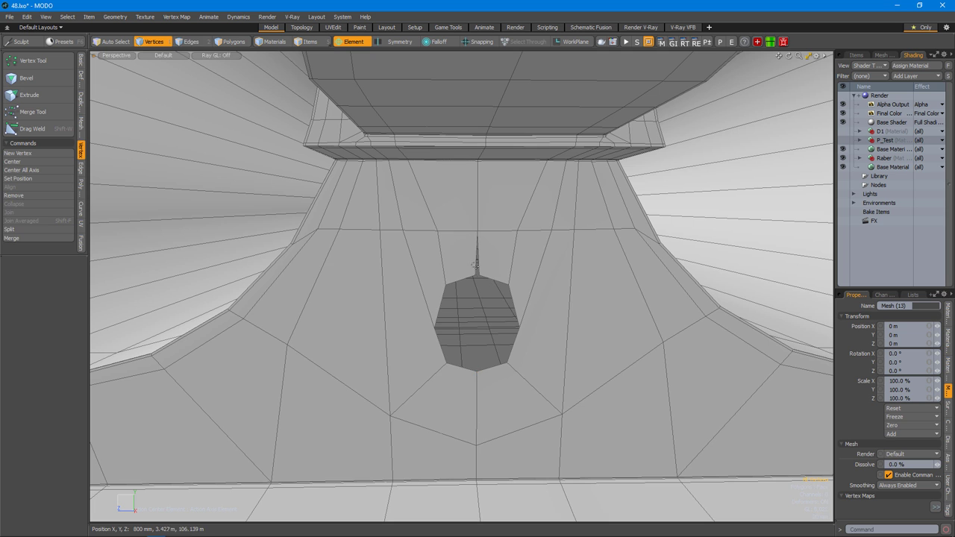
Select the central hole's rim loop, cap it with a polygon and rotate the cap slightly.
alt+drag(534, 358, 553, 303)
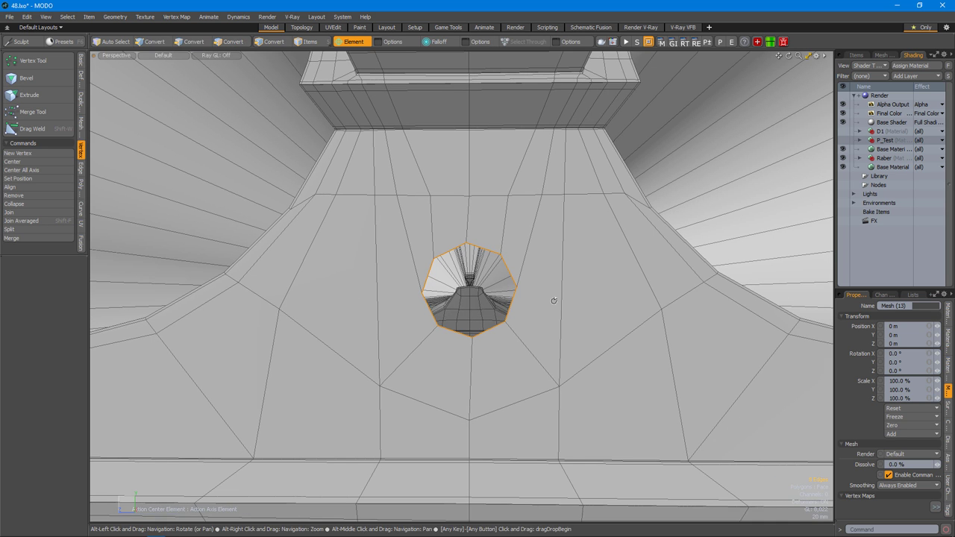
alt+drag(409, 310, 481, 287)
key(p)
key(ctrl+space)
click(532, 351)
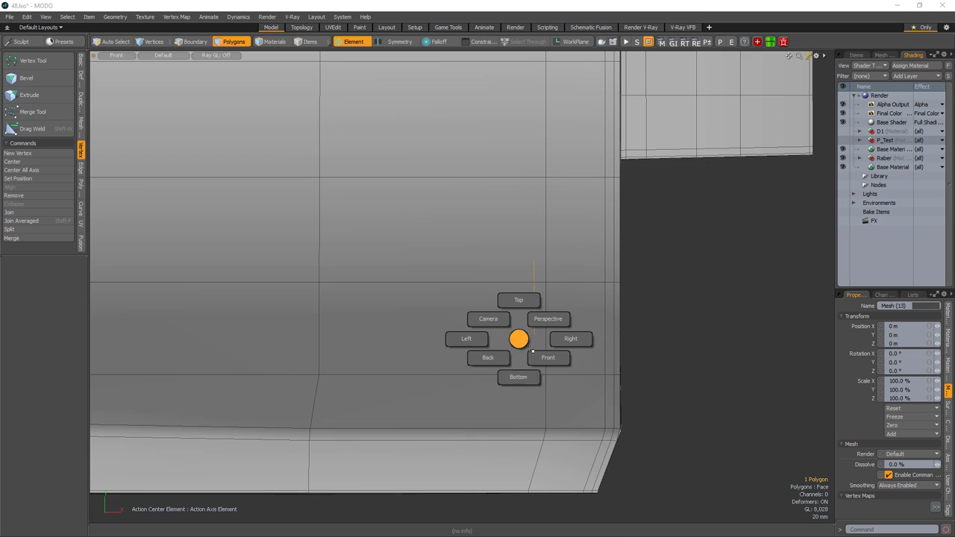
click(570, 339)
scroll(529, 299, down, 2)
key(y)
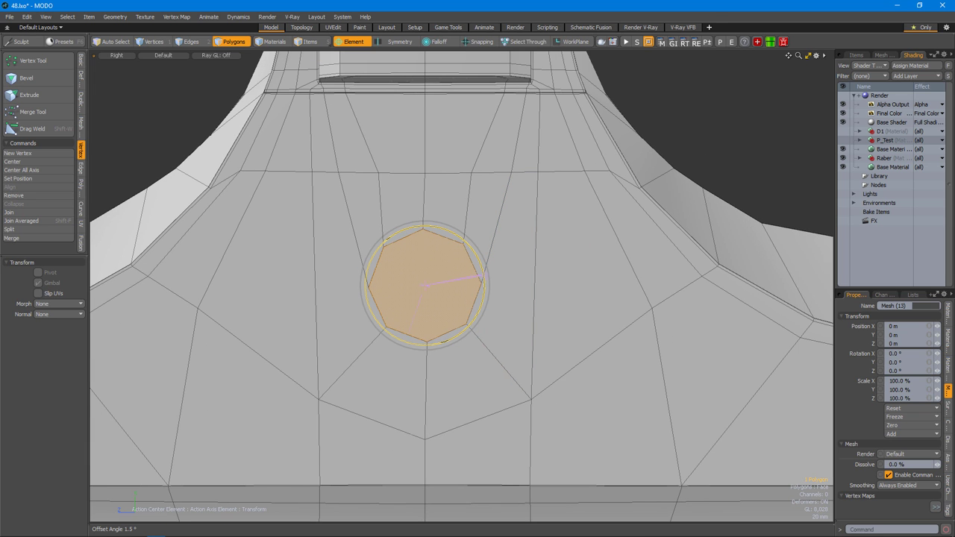
Bevel the cap polygon inward to deepen the central hole and display the mesh as a subdivision surface.
mouse_move(481, 278)
alt+mouse_down()
mouse_move(477, 296)
mouse_move(460, 281)
mouse_move(481, 270)
mouse_move(511, 273)
mouse_move(495, 270)
mouse_move(497, 282)
alt+mouse_up()
key(b)
scroll(463, 291, up, 2)
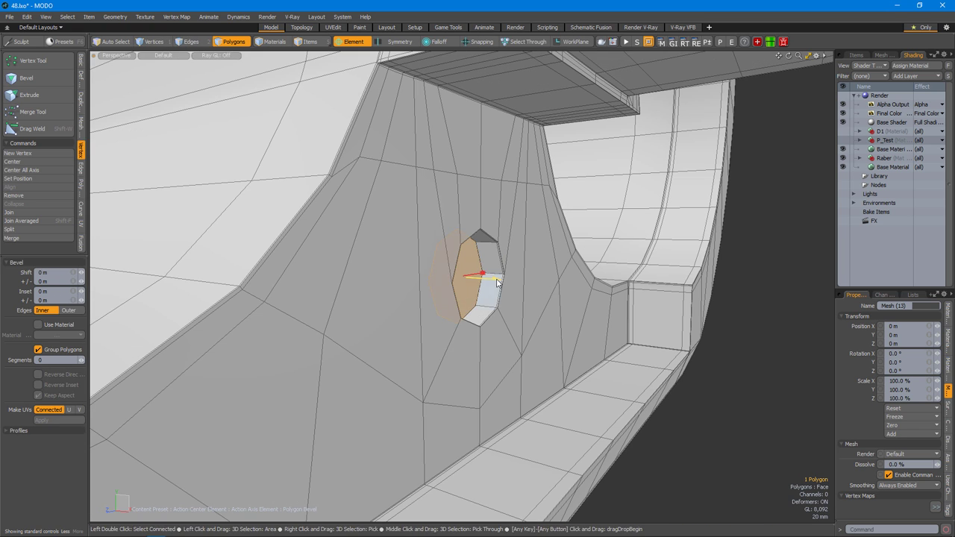
key(space)
alt+drag(428, 276, 567, 321)
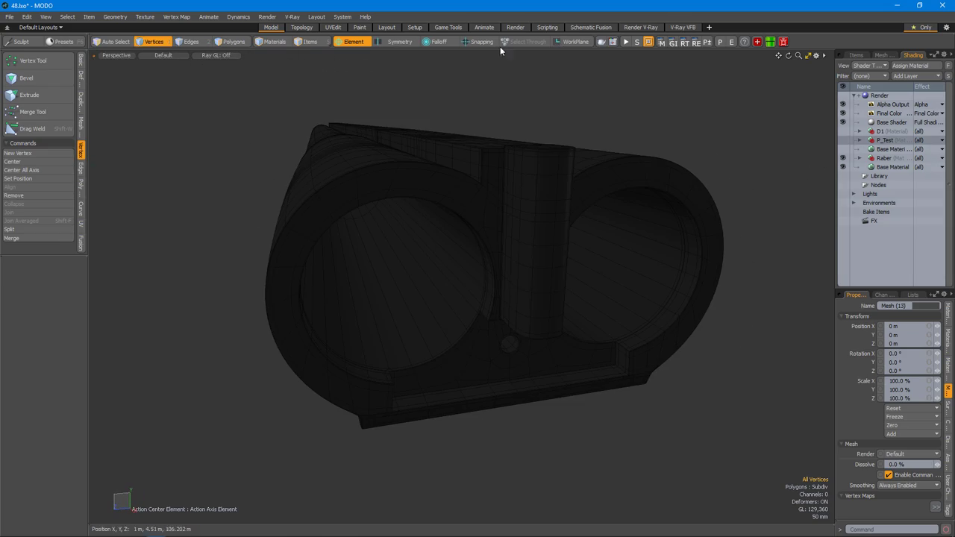
Render a preview of the block end and compare it with the coach gun reference photo.
click(514, 27)
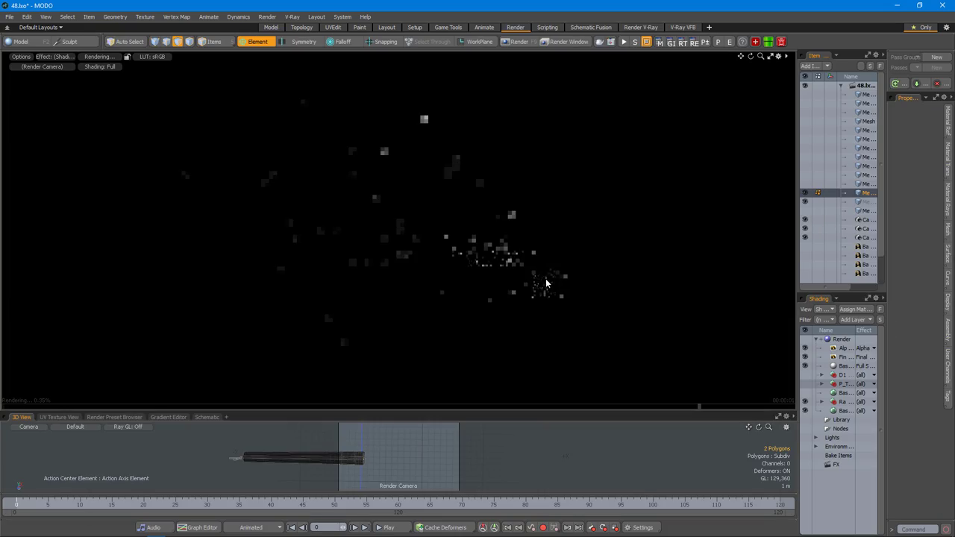
ctrl+alt+drag(447, 257, 550, 278)
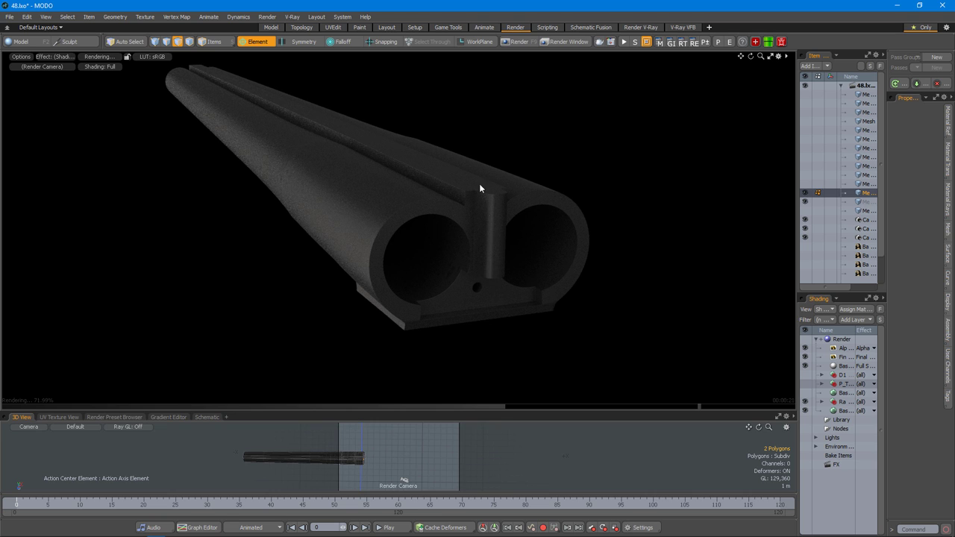
alt+drag(485, 195, 447, 273)
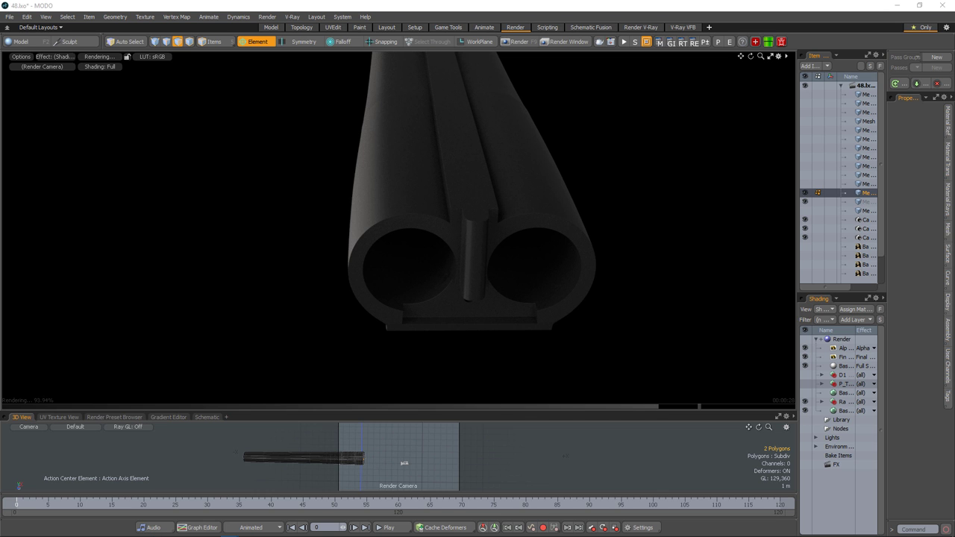
drag(954, 77, 216, 77)
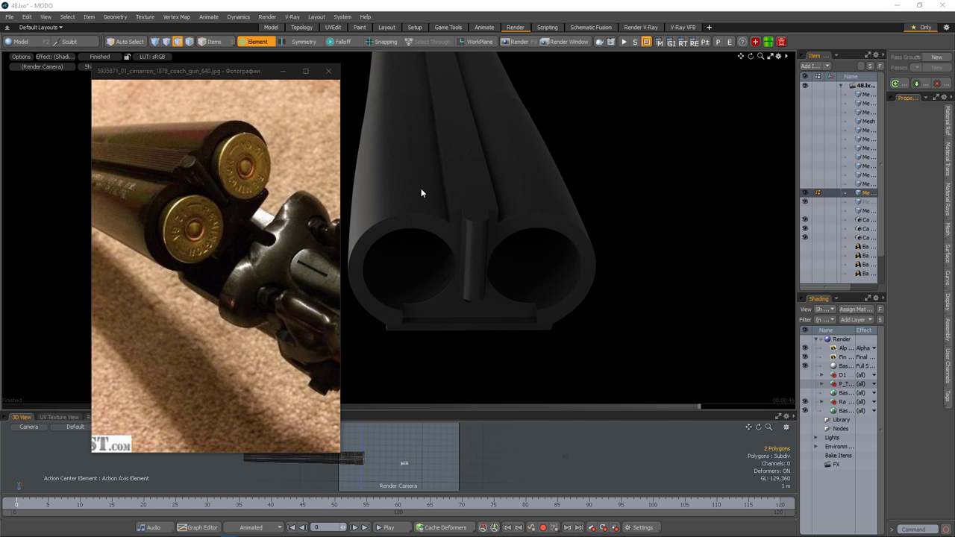
click(647, 320)
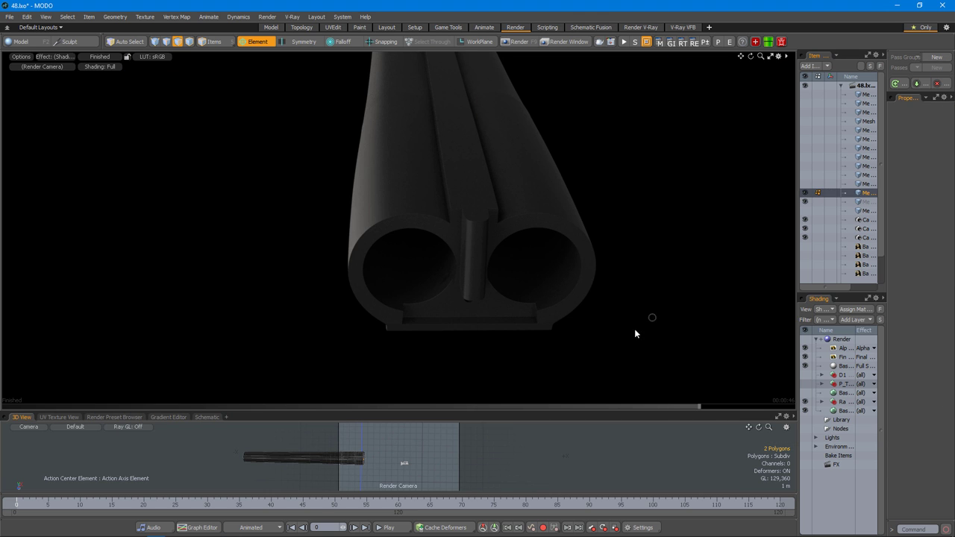
Expand the environment layers in the shader tree and examine the render of the barrels' muzzle end.
mouse_move(617, 336)
alt+mouse_down()
mouse_move(572, 365)
mouse_move(515, 277)
mouse_move(441, 486)
mouse_move(647, 269)
mouse_move(644, 294)
mouse_move(665, 294)
mouse_move(671, 312)
mouse_move(611, 328)
mouse_move(661, 307)
mouse_move(629, 279)
mouse_move(605, 288)
mouse_move(649, 313)
alt+mouse_up()
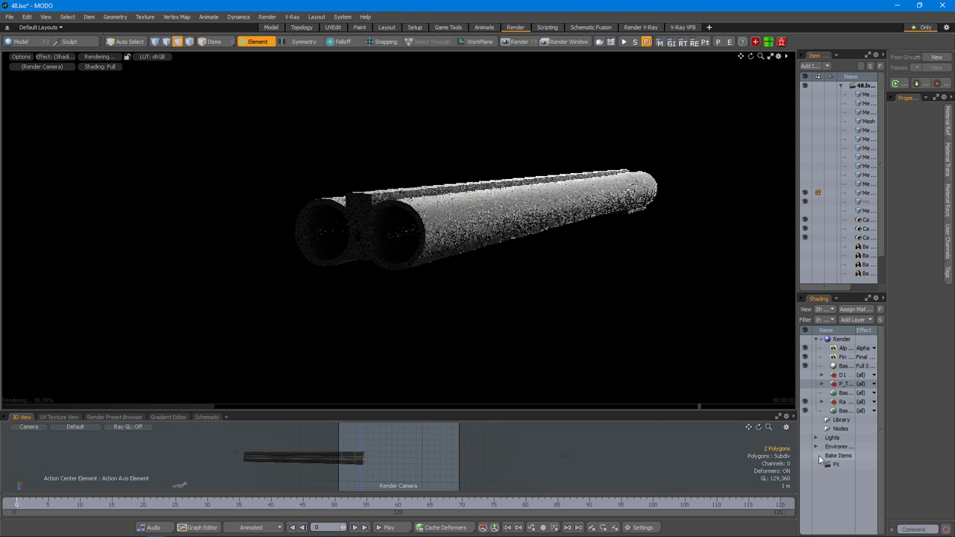
click(812, 448)
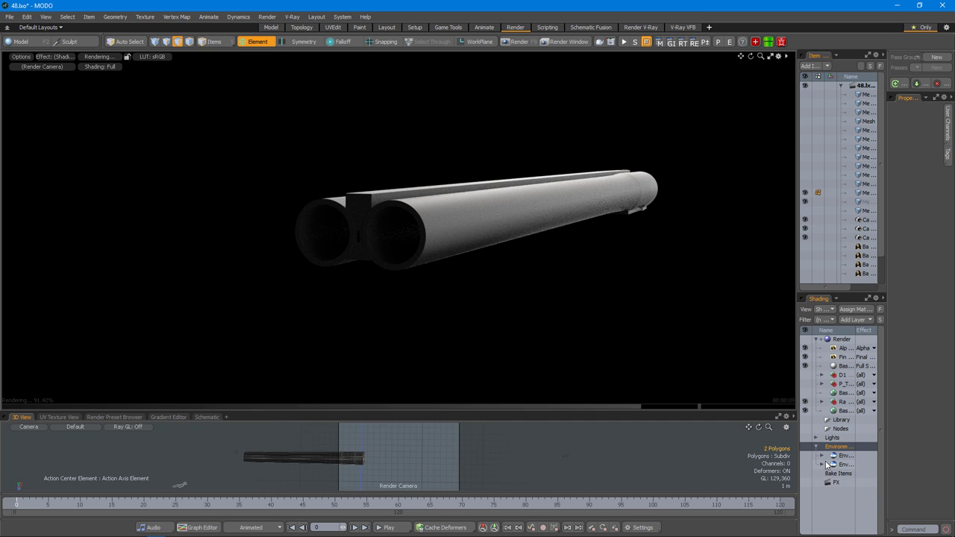
click(821, 464)
click(821, 455)
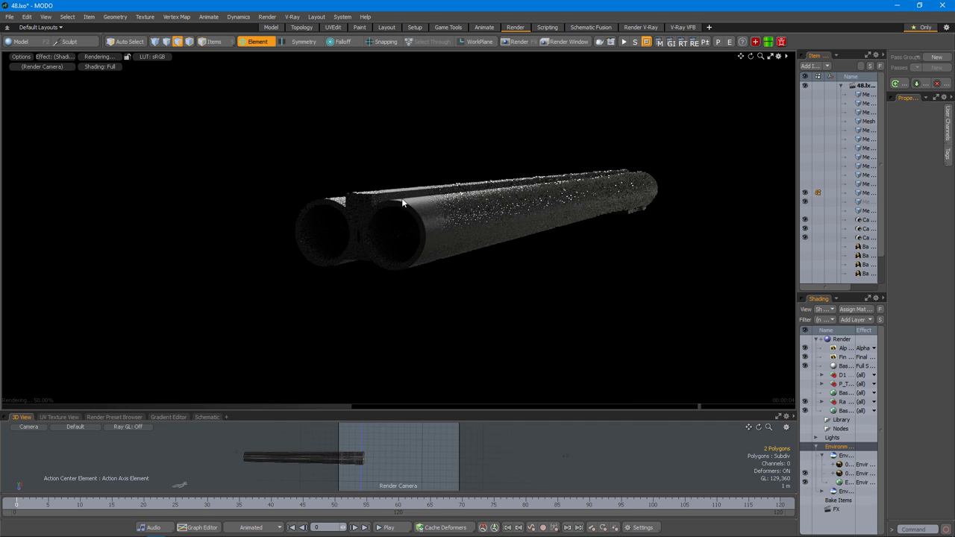
alt+drag(463, 245, 450, 316)
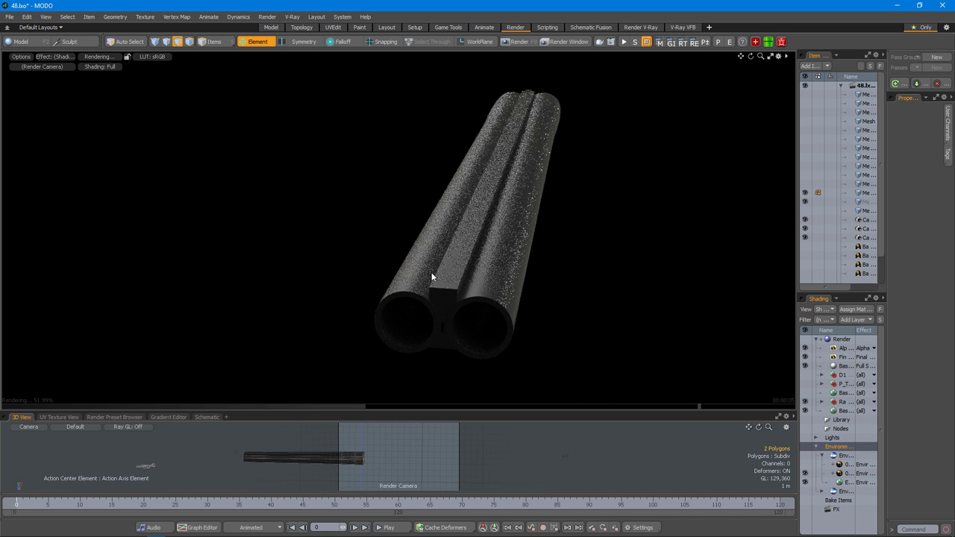
Bridge the two vertical edges of the narrow opening between the barrels at the muzzle end.
click(271, 27)
alt+drag(571, 328, 503, 306)
scroll(515, 313, up, 5)
key(2)
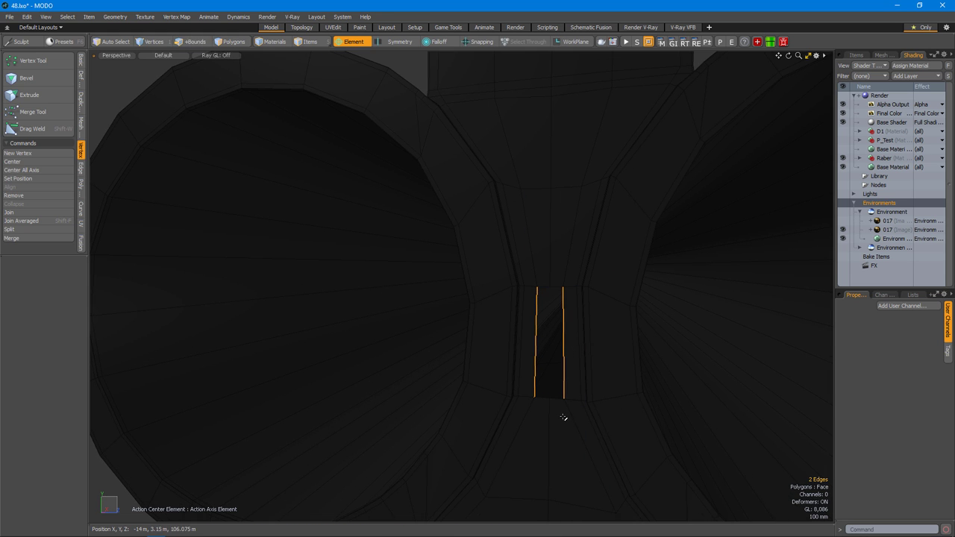
key(b)
key(a)
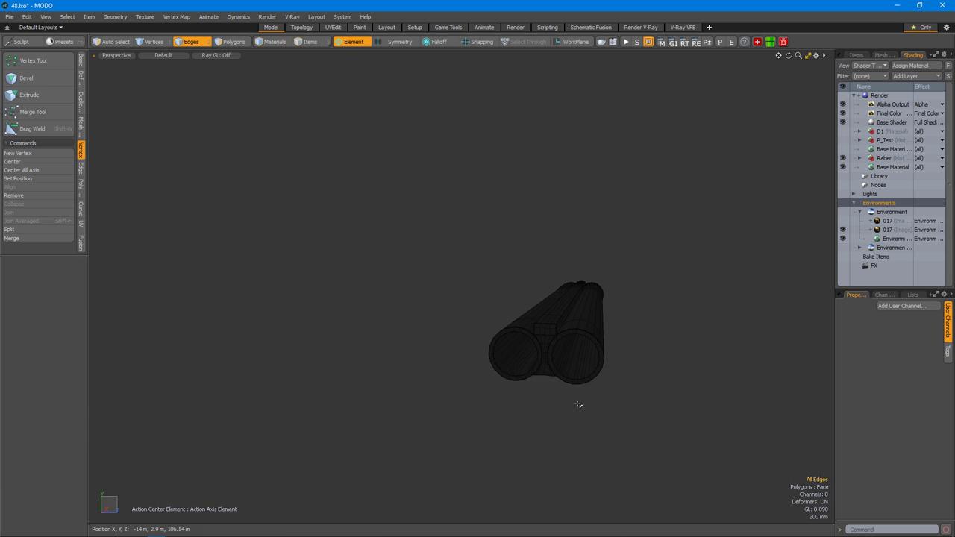
Render the barrels again and examine the closed muzzle end from several angles.
click(515, 27)
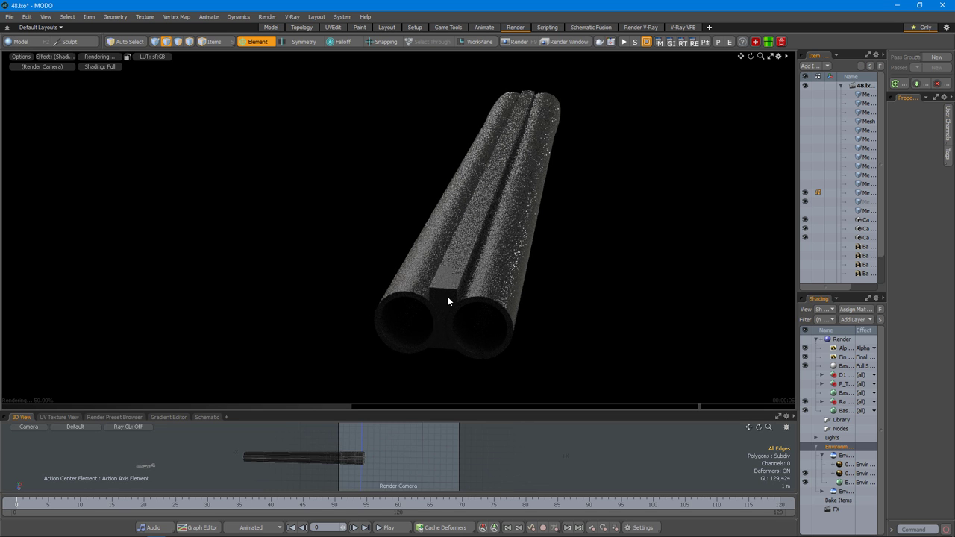
middle_drag(455, 282, 521, 294)
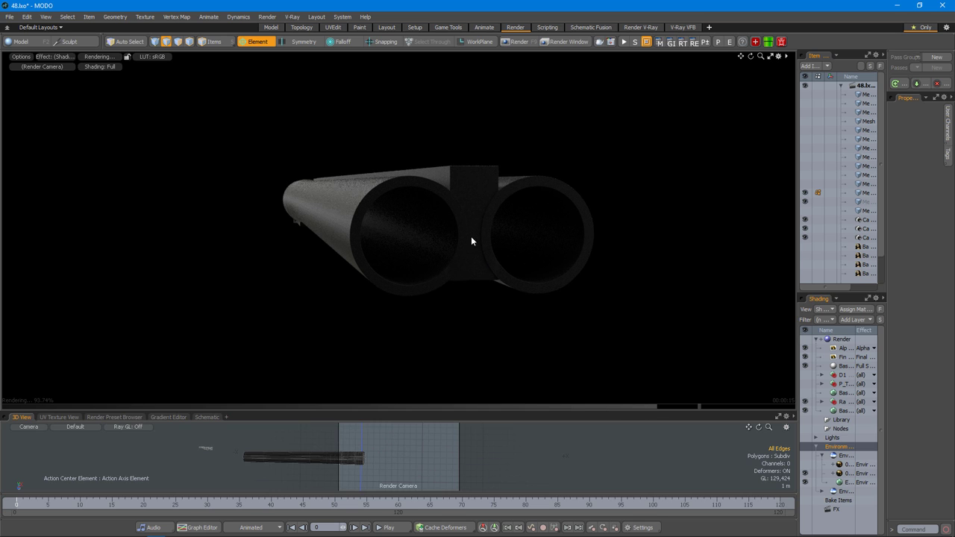
alt+drag(462, 236, 412, 231)
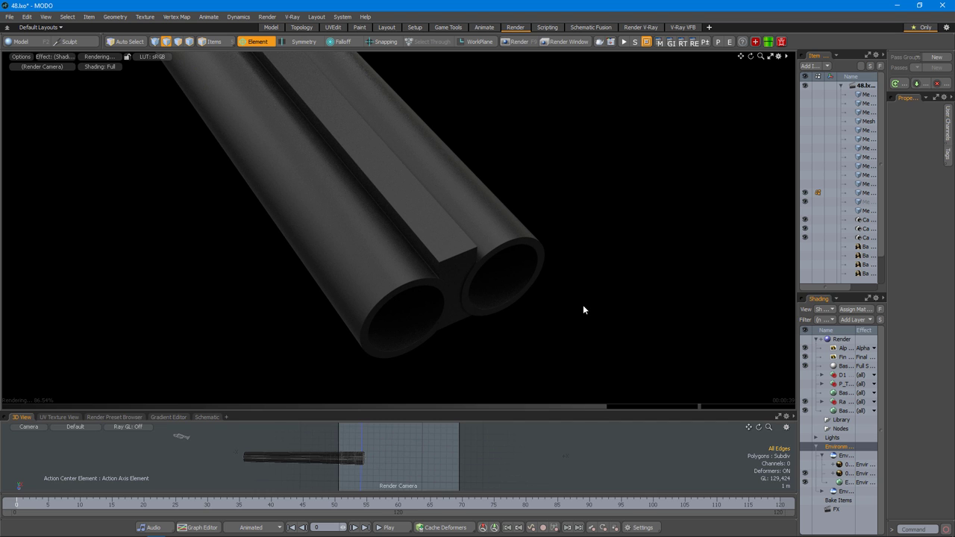
Return to the Model layout and slice a replacement edge just off the rib's lower corner on the barrel's block-end face.
click(272, 28)
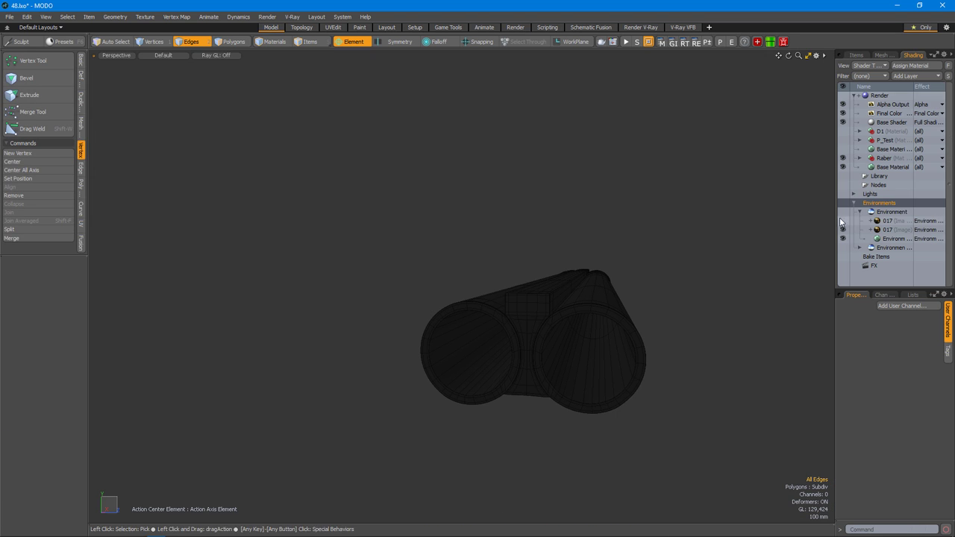
alt+drag(567, 335, 461, 365)
key(3)
scroll(461, 365, up, 10)
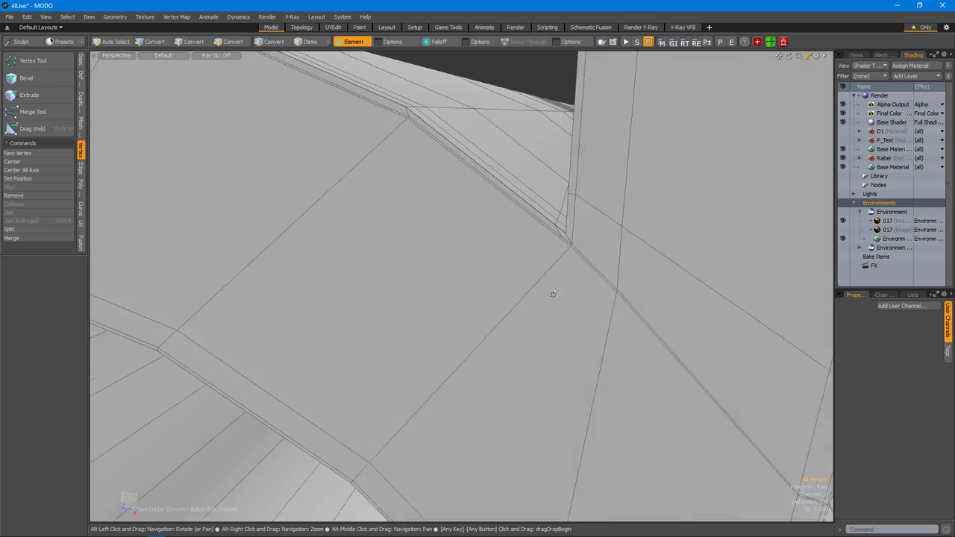
key(c)
alt+drag(553, 294, 546, 265)
key(2)
scroll(523, 234, up, 5)
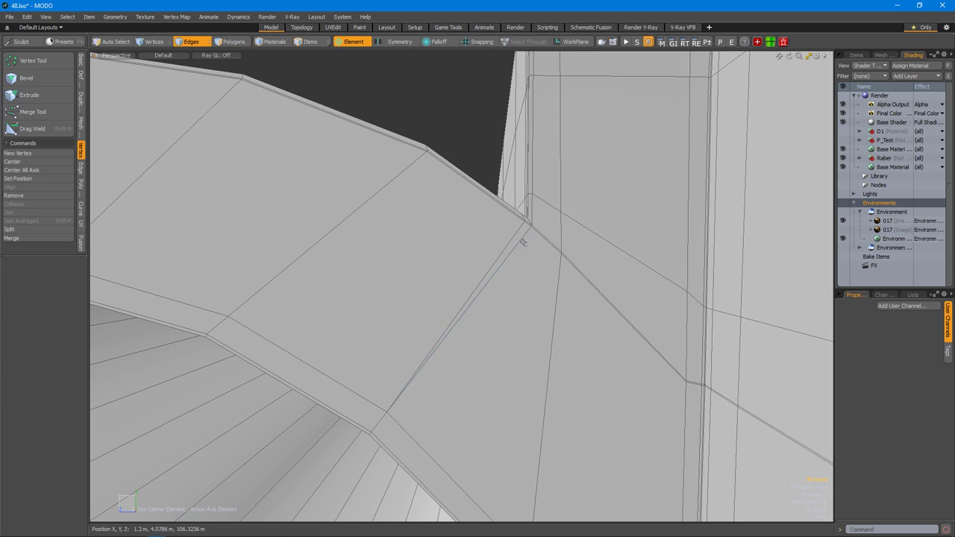
Slice a vertical edge from the rib's lower corner down the end face to the bore rim.
scroll(545, 279, down, 3)
scroll(522, 268, up, 3)
key(c)
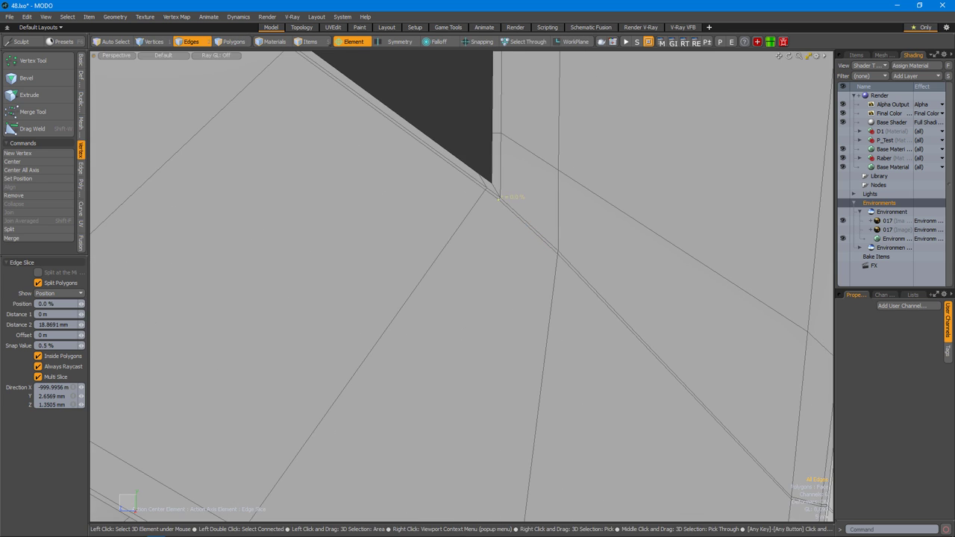
scroll(490, 330, down, 3)
alt+drag(502, 341, 512, 245)
key(space)
scroll(553, 264, up, 3)
scroll(499, 264, down, 5)
scroll(522, 241, up, 5)
scroll(535, 275, down, 3)
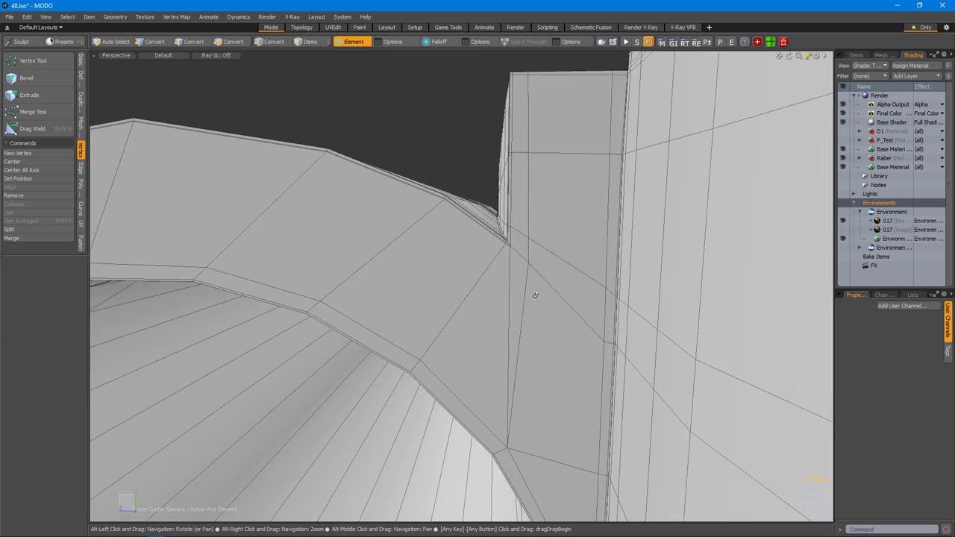
Slide the vertex beneath the rib corner along its vertical edge, closer to the corner.
scroll(561, 273, up, 3)
drag(552, 299, 549, 349)
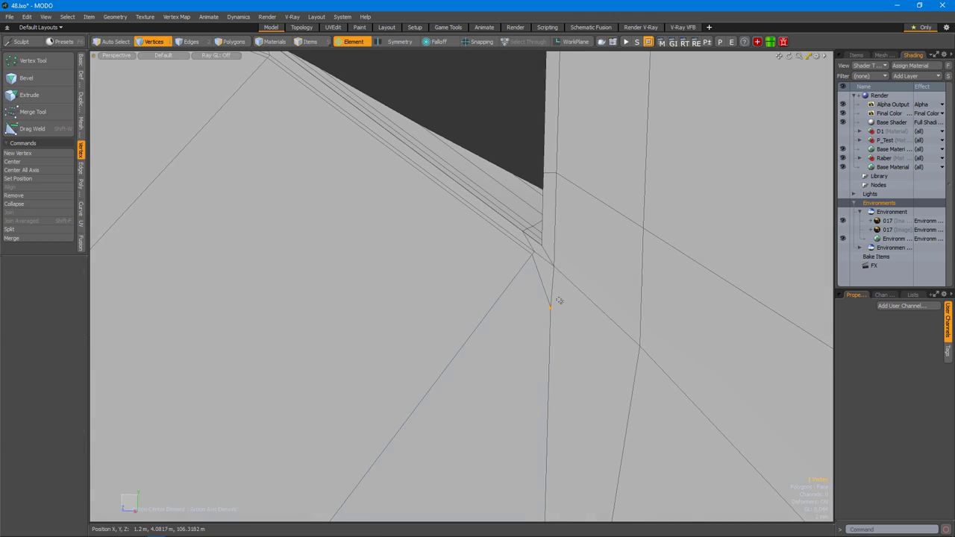
key(space)
scroll(522, 283, down, 6)
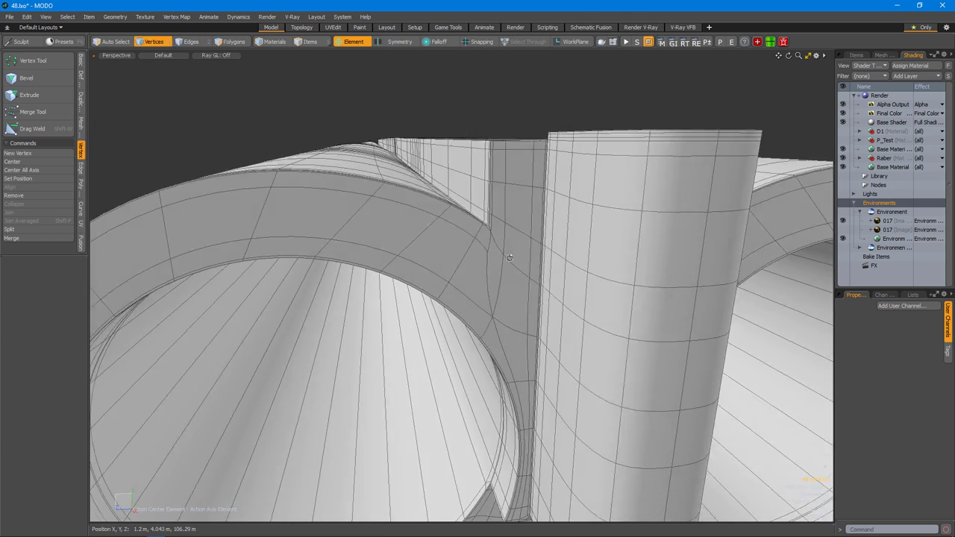
alt+scroll(517, 258, up, 8)
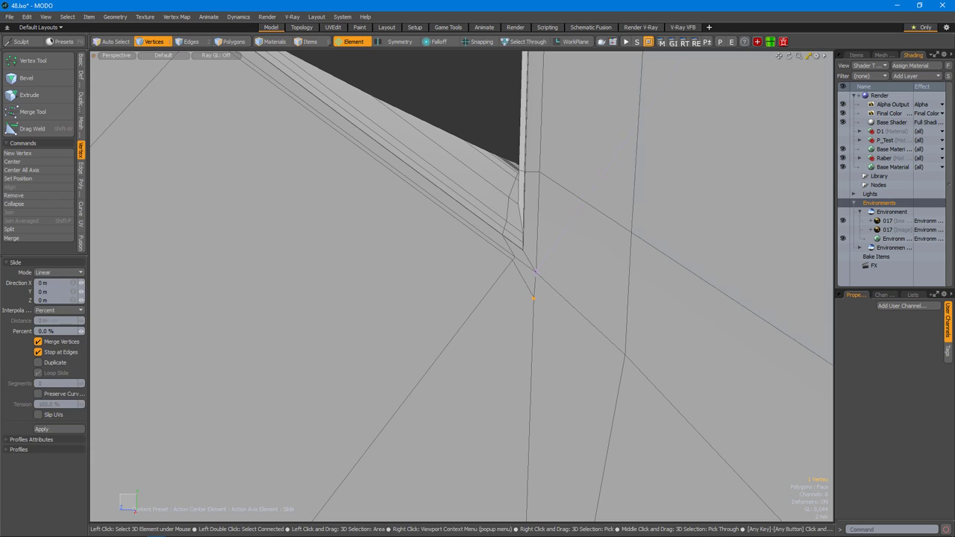
key(ctrl+z)
alt+drag(531, 288, 514, 270)
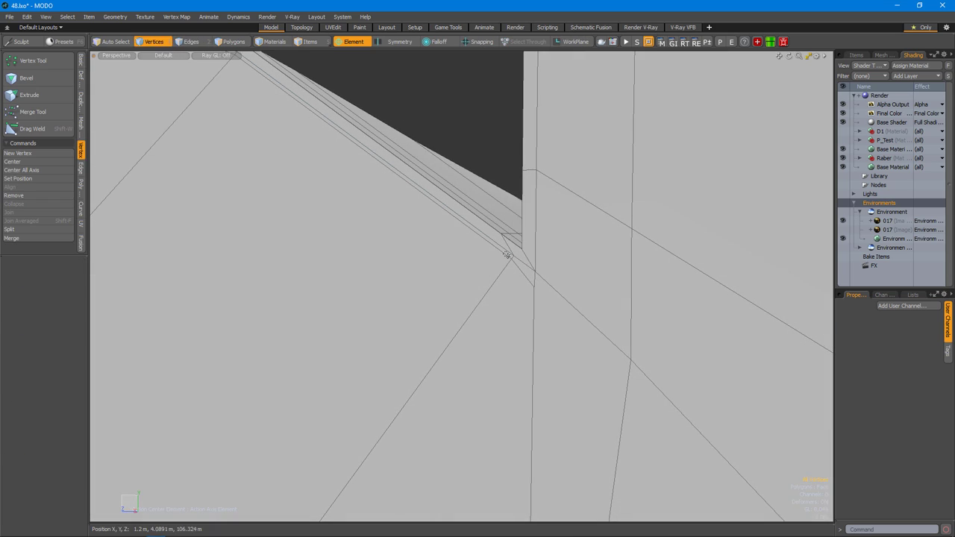
Select the edges that follow the barrel's outer rim into the rib's lower corner.
alt+scroll(452, 247, down, 8)
alt+scroll(517, 368, up, 6)
alt+scroll(516, 369, up, 5)
alt+drag(543, 306, 517, 366)
alt+scroll(481, 374, down, 6)
alt+scroll(548, 265, up, 5)
alt+scroll(547, 265, up, 6)
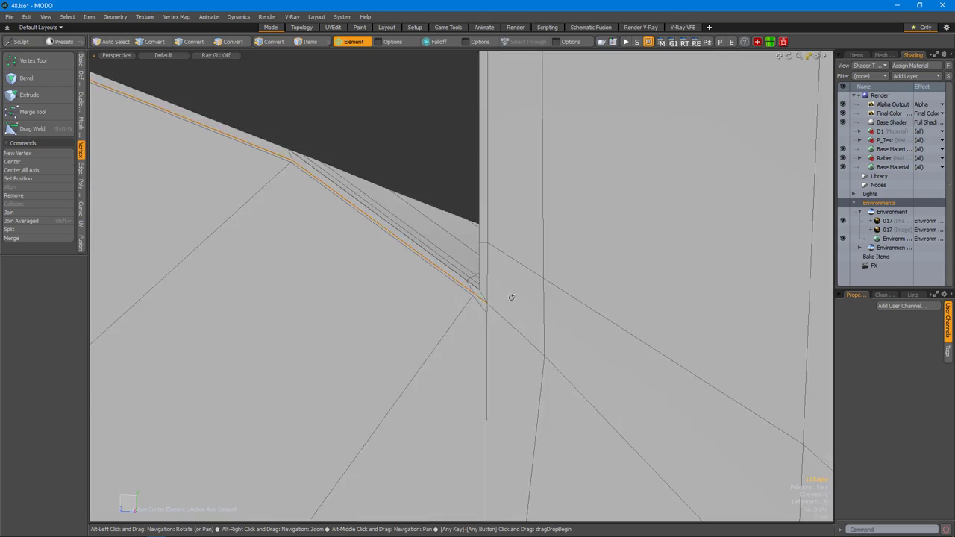
alt+scroll(514, 303, down, 3)
mouse_move(549, 305)
alt+mouse_down()
mouse_move(573, 357)
mouse_move(592, 324)
mouse_move(565, 292)
mouse_move(469, 364)
mouse_move(433, 365)
mouse_move(484, 320)
mouse_move(497, 391)
alt+mouse_up()
Edge-slice a short vertical cut near the upper corner of the rib's end face to turn the supporting edge there.
key(alt+c)
alt+drag(509, 171, 527, 330)
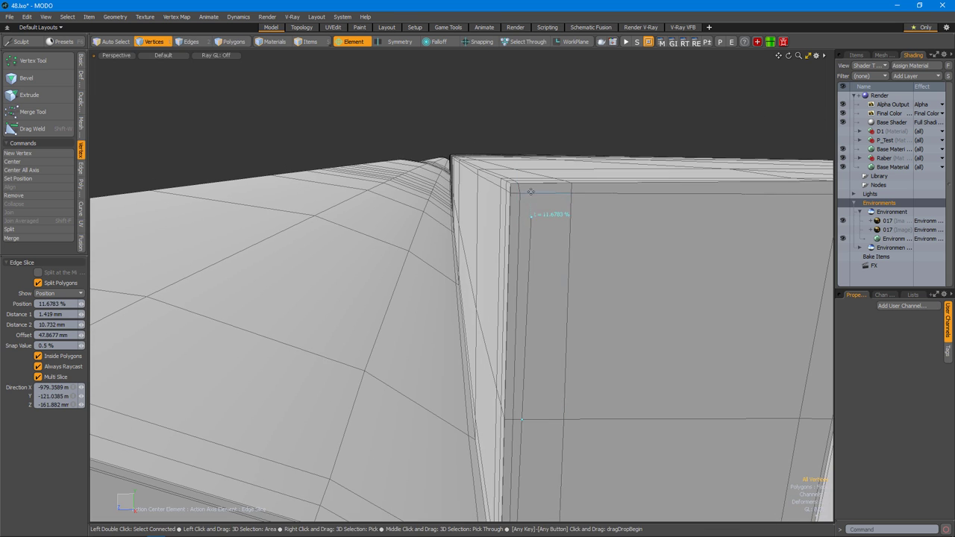
alt+drag(571, 214, 533, 236)
click(533, 237)
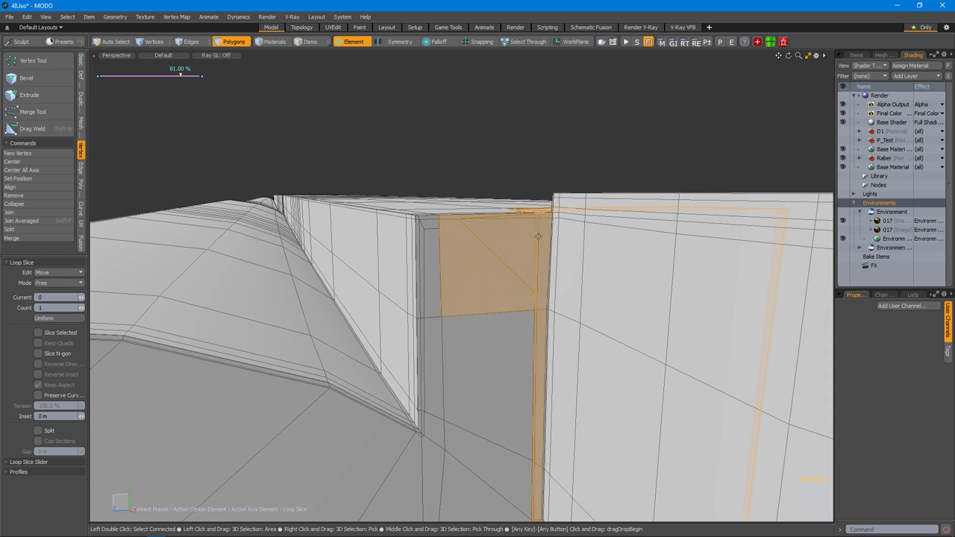
Try a loop slice at 81% through the upper polygon band around the rib and block.
key(alt+c)
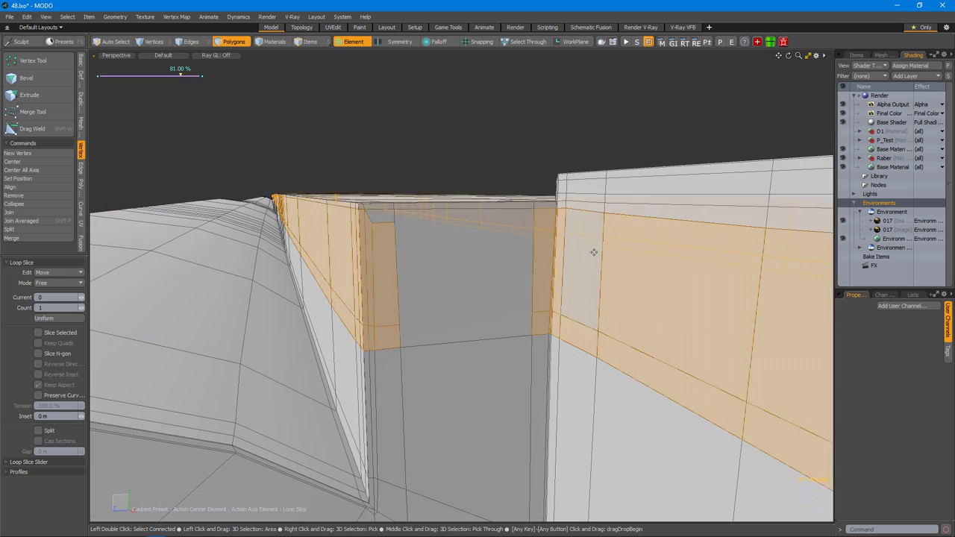
alt+drag(522, 313, 571, 269)
key(space)
Select all polygons on one side of the mesh's centre line in the top view and delete them.
click(571, 269)
key(KP_7)
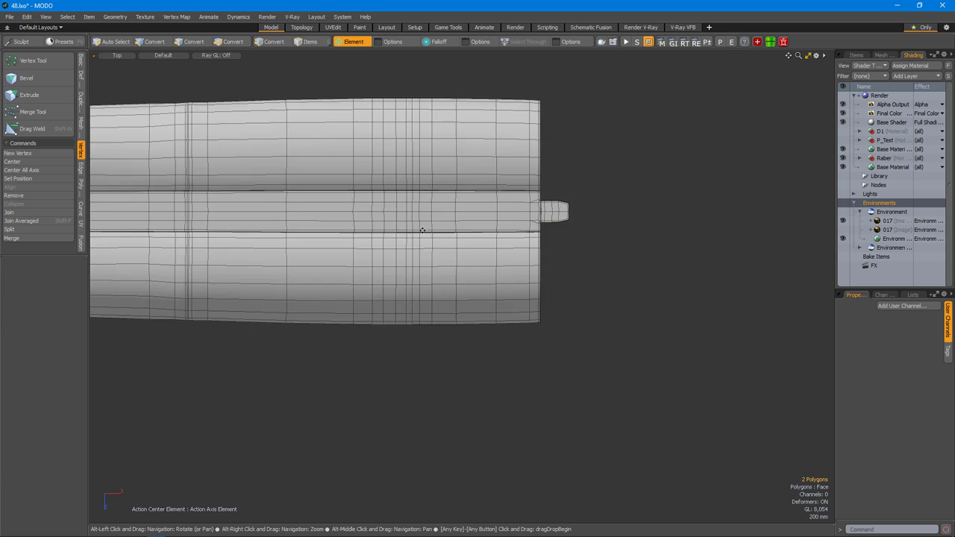
alt+right_drag(625, 187, 625, 231)
mouse_move(158, 176)
right_down()
mouse_move(769, 219)
mouse_move(157, 221)
right_up()
right_drag(92, 188, 789, 239)
mouse_move(789, 238)
alt+mouse_down()
mouse_move(635, 249)
mouse_move(710, 282)
alt+mouse_up()
alt+right_drag(709, 282, 409, 318)
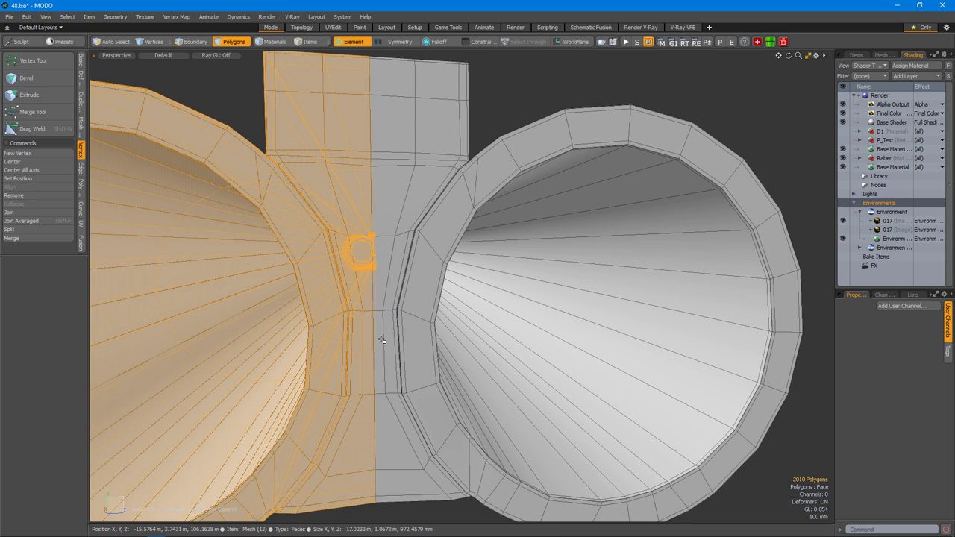
alt+drag(382, 340, 388, 326)
key(Delete)
Loop-slice the polygons around the rib end and block near their upper edge, level with the corner cut.
alt+right_drag(388, 327, 644, 341)
alt+drag(644, 341, 597, 328)
click(565, 351)
alt+right_drag(597, 328, 560, 316)
alt+drag(561, 315, 567, 328)
key(l)
key(alt+c)
alt+right_drag(575, 341, 597, 343)
drag(597, 343, 567, 343)
key(1)
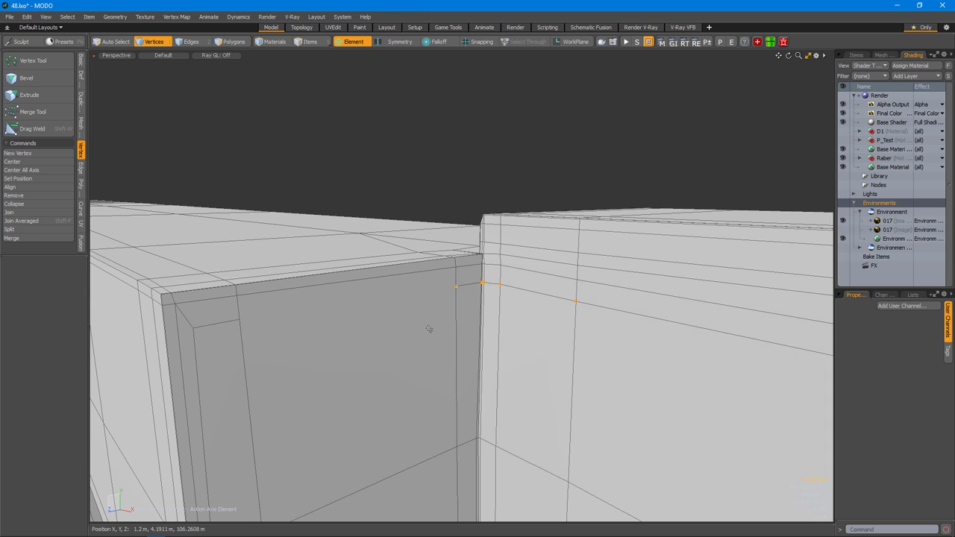
Slice a new edge up the end face beside the rib's lower corner and adjust the vertex beneath it.
key(c)
alt+drag(457, 284, 477, 299)
alt+right_drag(477, 298, 497, 315)
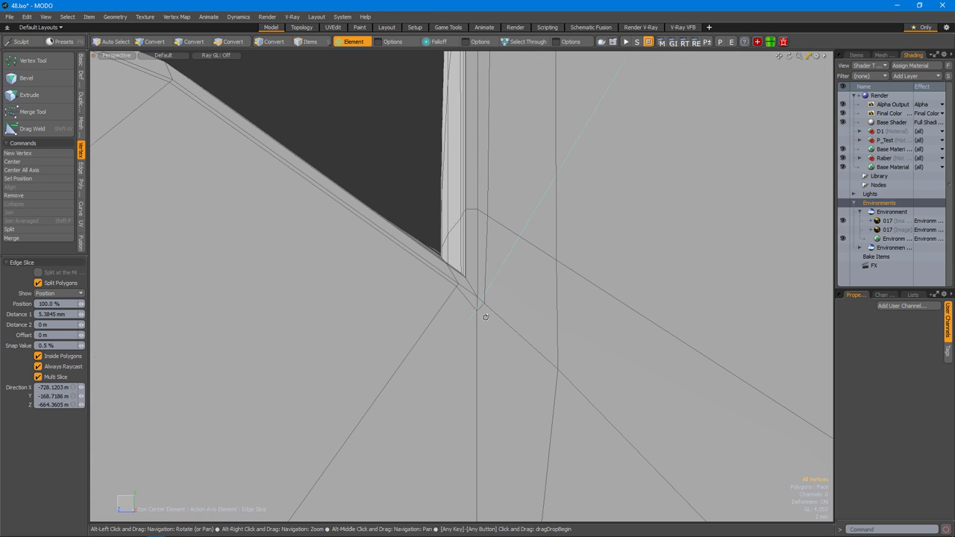
key(space)
alt+drag(500, 318, 529, 336)
click(525, 338)
key(w)
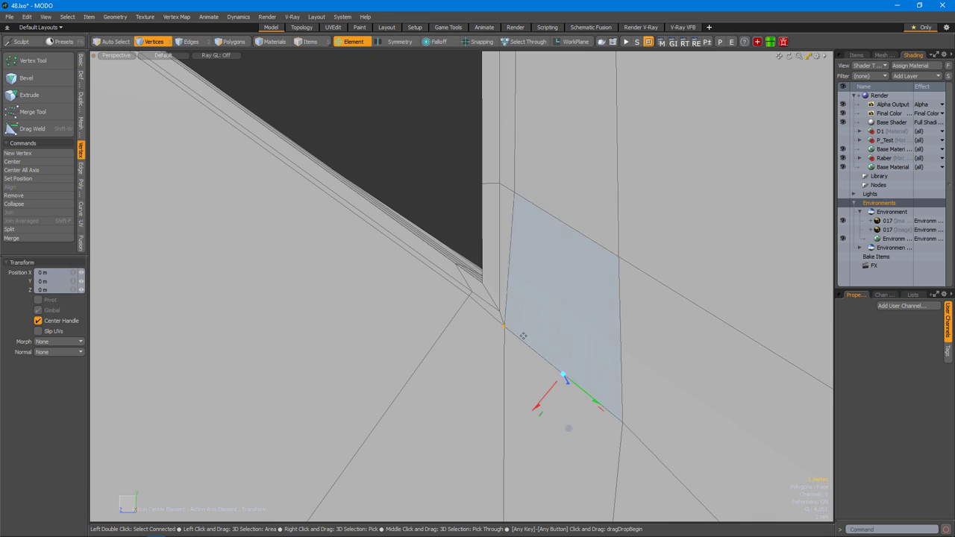
key(space)
alt+drag(564, 373, 516, 239)
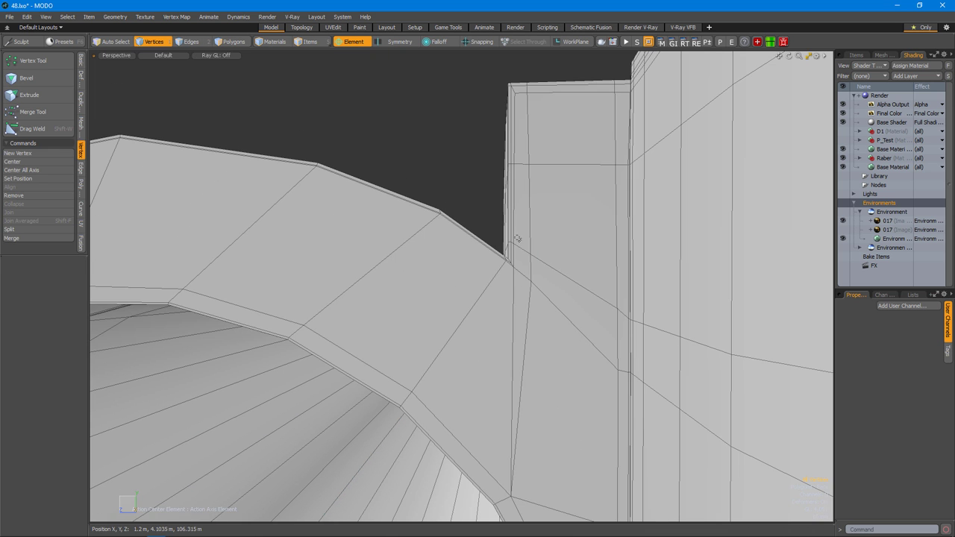
Slice a straighter vertical edge below the rib corner and remove the old slanted edge beside it.
alt+shift+drag(560, 307, 497, 228)
key(alt+c)
key(space)
key(2)
click(494, 308)
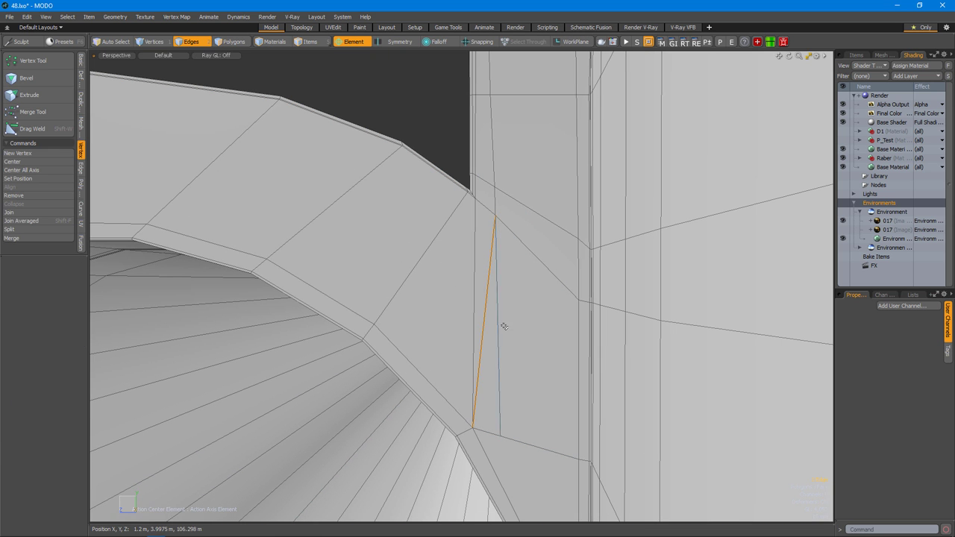
key(w)
key(space)
Extend the vertical cut down the narrow strip between the bore rim and the block with Edge Slice.
scroll(527, 329, down, 5)
alt+drag(526, 328, 448, 180)
key(c)
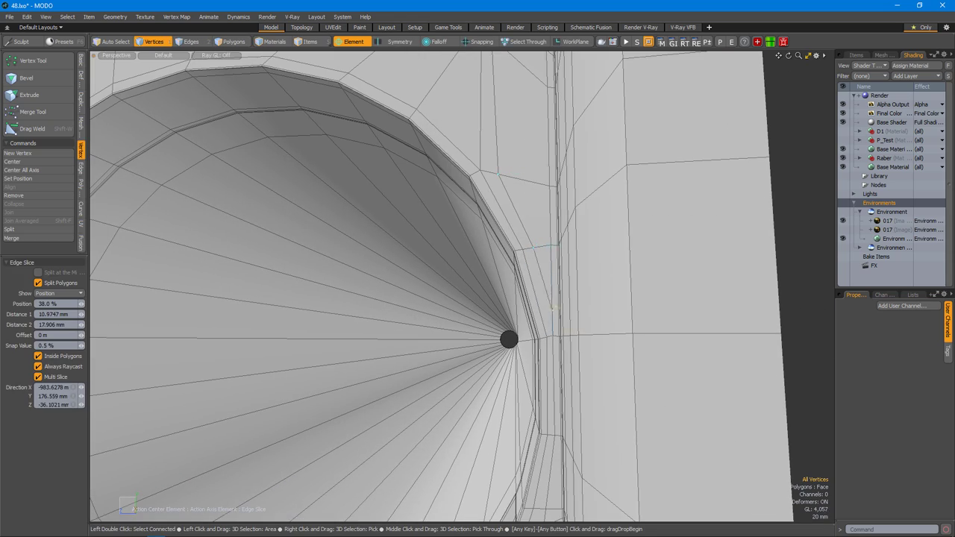
key(space)
Slice connecting edges around the corner where the strip beside the bore meets the ledge under the block.
alt+drag(533, 216, 619, 319)
click(524, 175)
key(alt+s)
key(q)
key(alt+c)
alt+drag(700, 319, 502, 331)
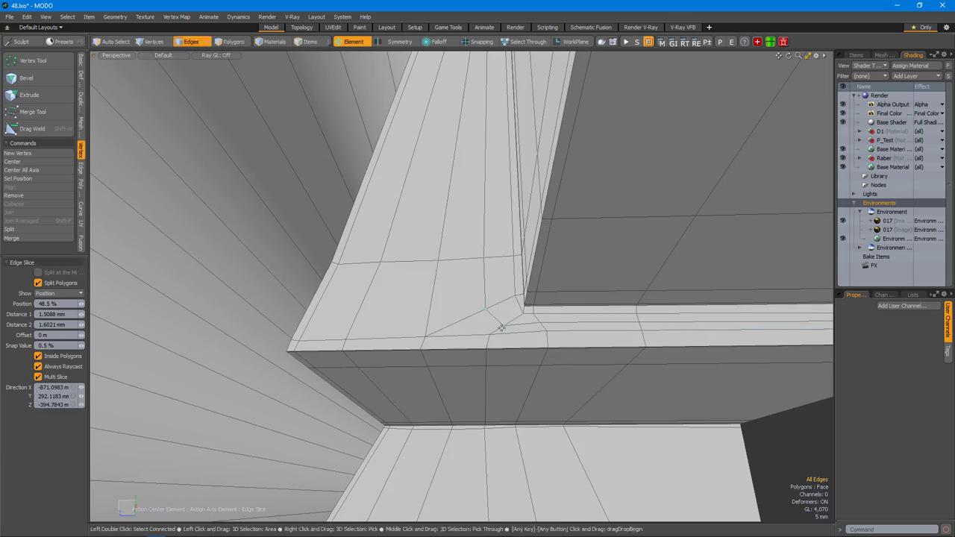
Check the corner with subdivision toggled and remove the surplus edges running down the strip beside the bore.
key(1)
click(426, 330)
alt+drag(426, 330, 489, 351)
key(Tab)
mouse_move(460, 274)
alt+mouse_down()
mouse_move(460, 370)
mouse_move(468, 265)
alt+mouse_up()
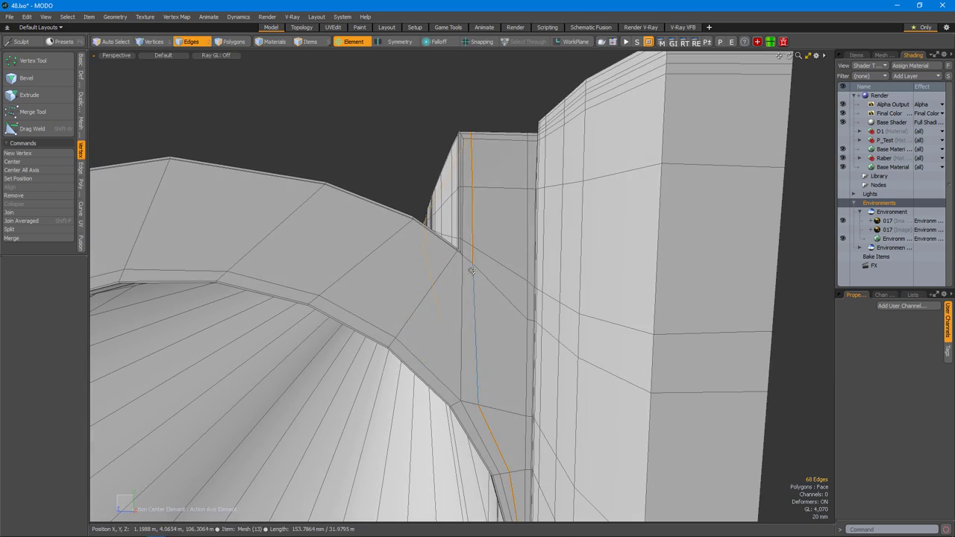
double_click(495, 427)
alt+drag(494, 428, 543, 345)
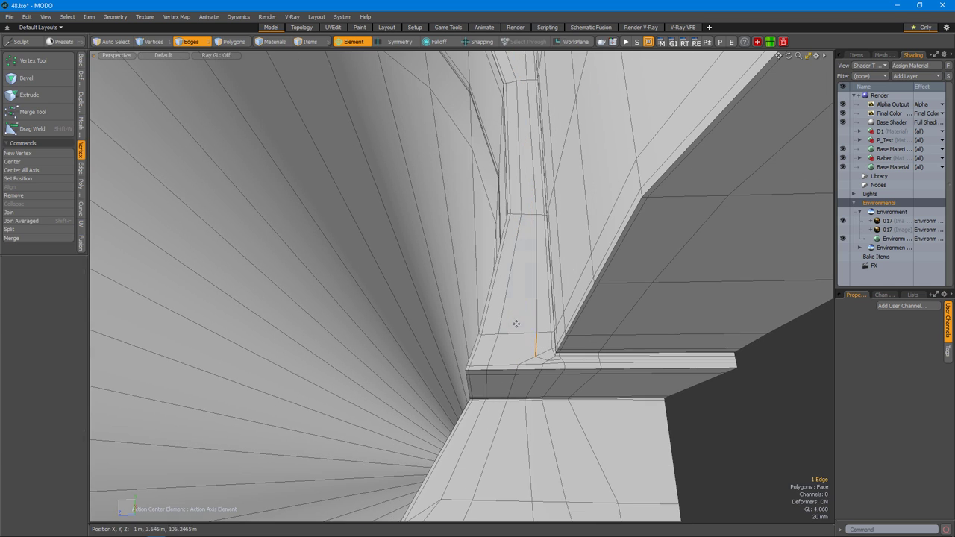
Remove the redundant edge run along the ledge beneath the block and reposition its corner vertex.
key(space)
alt+drag(522, 272, 532, 356)
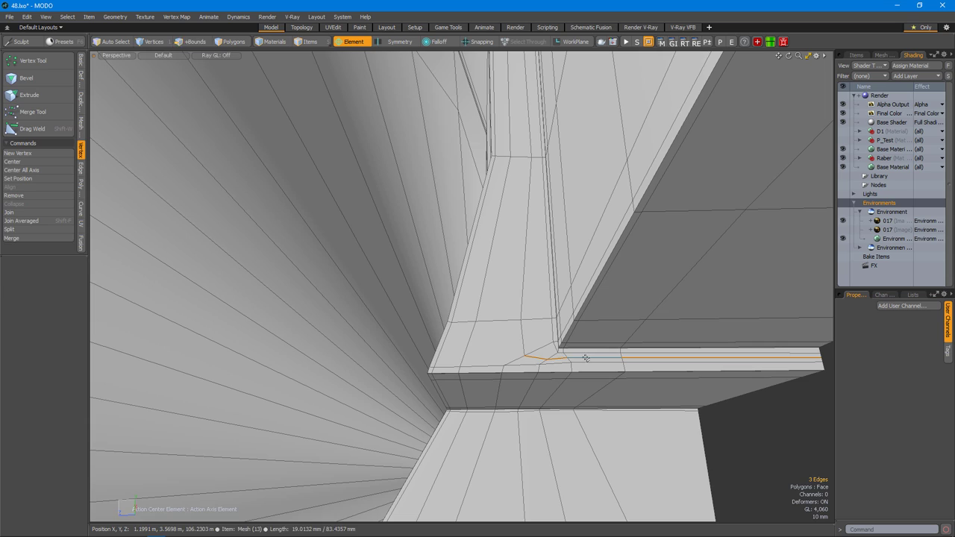
key(1)
click(542, 362)
drag(470, 403, 510, 372)
key(space)
alt+drag(510, 368, 515, 316)
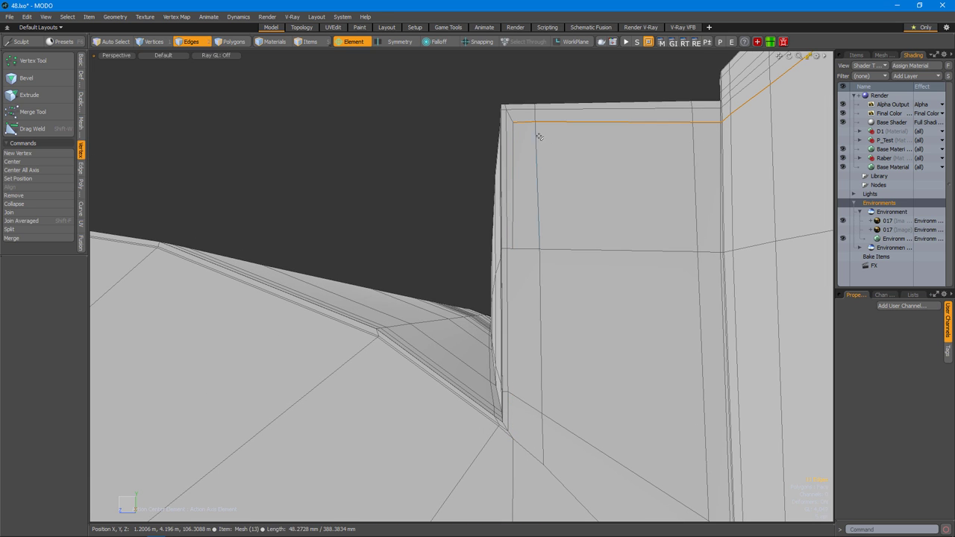
Slide the vertex on the lower bore rim, above the web face, by 2% in linear mode.
alt+drag(592, 354, 506, 363)
key(a)
alt+drag(507, 323, 536, 357)
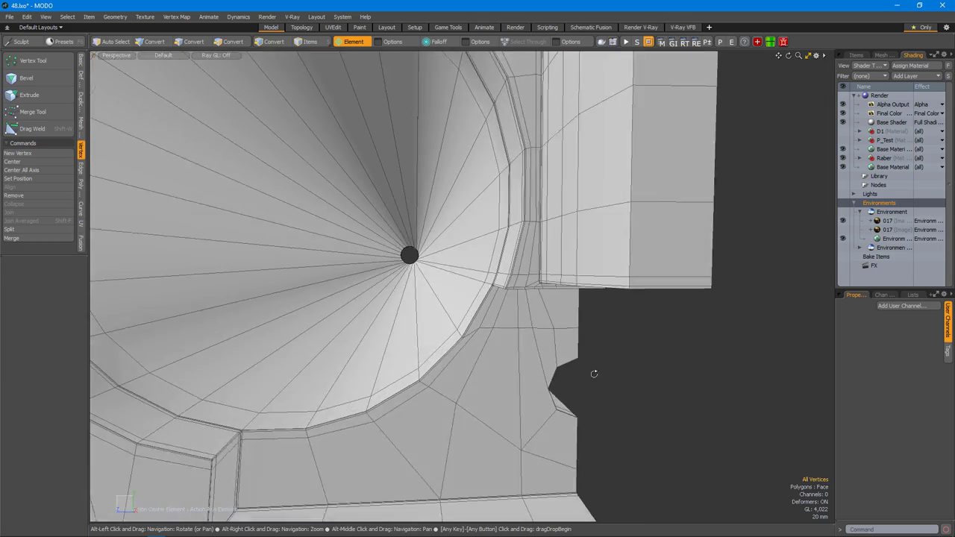
alt+drag(594, 373, 515, 320)
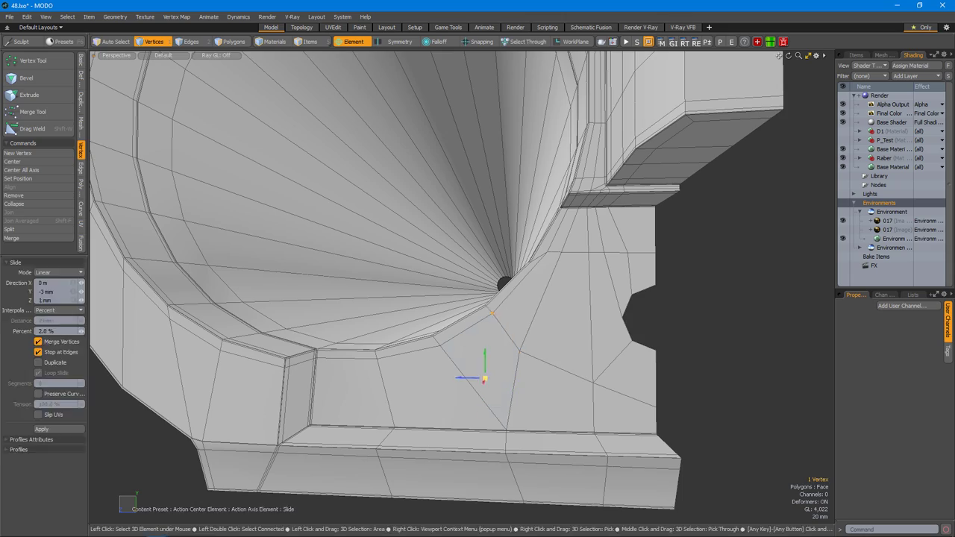
alt+drag(492, 351, 506, 386)
key(a)
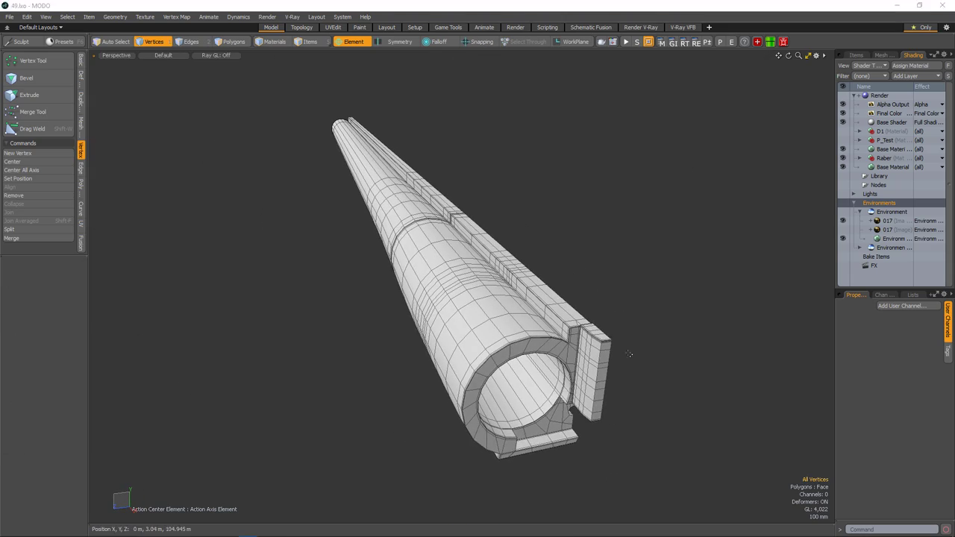
Select the polygons of the flat web face between the bore and the lower flange and hide all other geometry.
mouse_move(513, 271)
alt+mouse_down()
mouse_move(597, 277)
mouse_move(510, 271)
mouse_move(446, 234)
mouse_move(406, 241)
mouse_move(411, 321)
mouse_move(475, 269)
mouse_move(478, 314)
mouse_move(322, 323)
mouse_move(241, 393)
mouse_move(384, 335)
mouse_move(358, 368)
mouse_move(386, 355)
mouse_move(368, 324)
mouse_move(599, 271)
mouse_move(542, 303)
mouse_move(410, 329)
mouse_move(464, 316)
mouse_move(520, 335)
alt+mouse_up()
key(3)
key(3)
key(shift+h)
scroll(520, 335, up, 3)
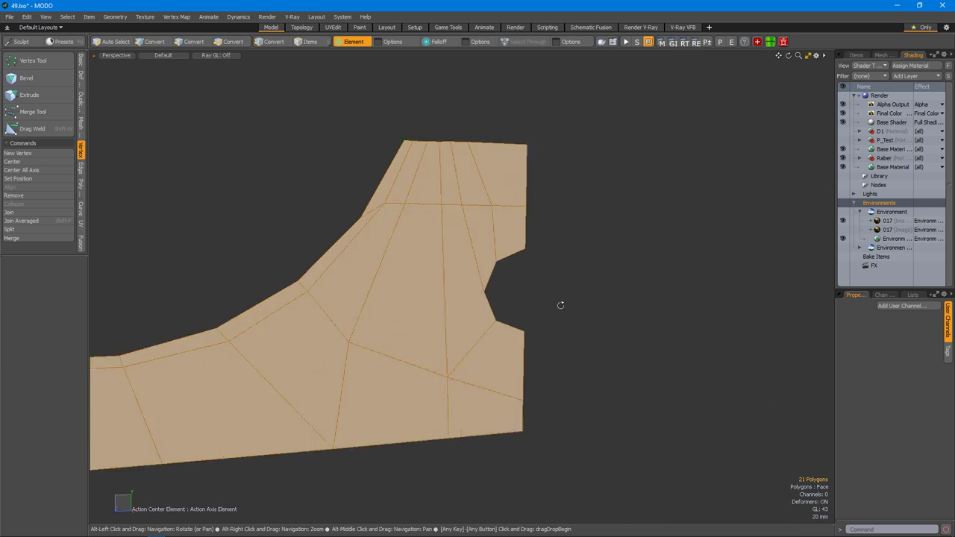
Select the vertices along the web's notched inner edge and scale them flat into a straight line.
key(1)
alt+drag(575, 301, 488, 331)
right_drag(469, 240, 503, 338)
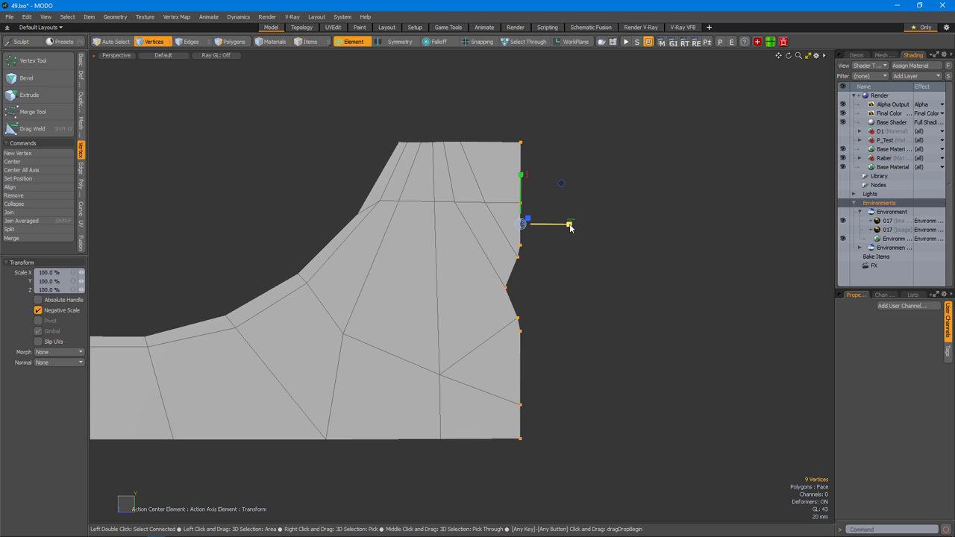
Select all polygons of the isolated web face and extrude them into a thin slab.
key(3)
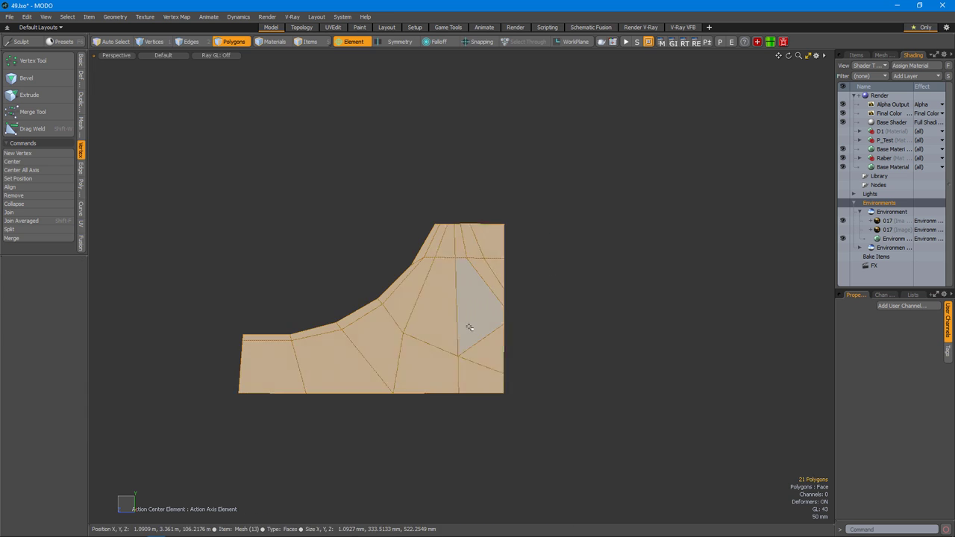
alt+drag(454, 341, 546, 313)
key(space)
right_drag(549, 451, 549, 452)
Show the rest of the barrel again and move the selected web face along its normal.
alt+drag(548, 451, 592, 365)
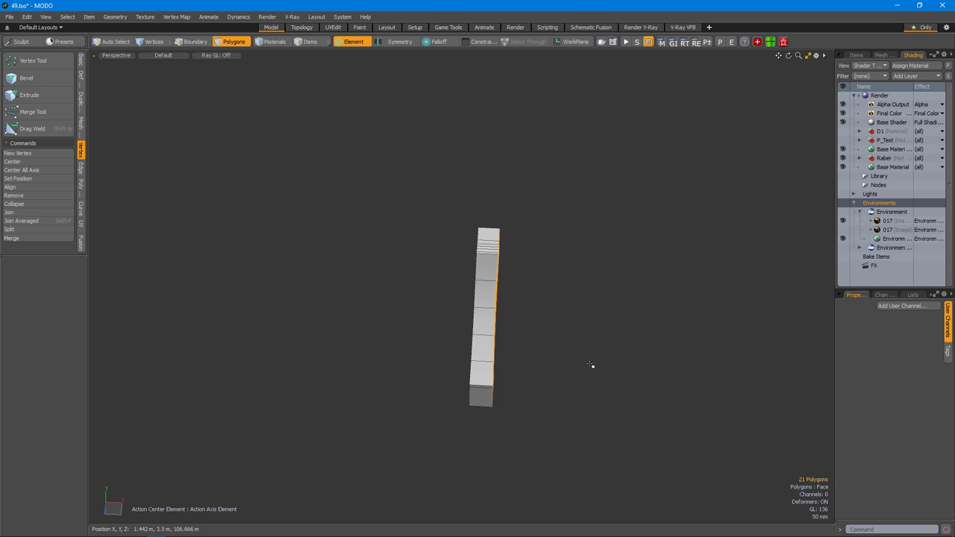
key(shift+a)
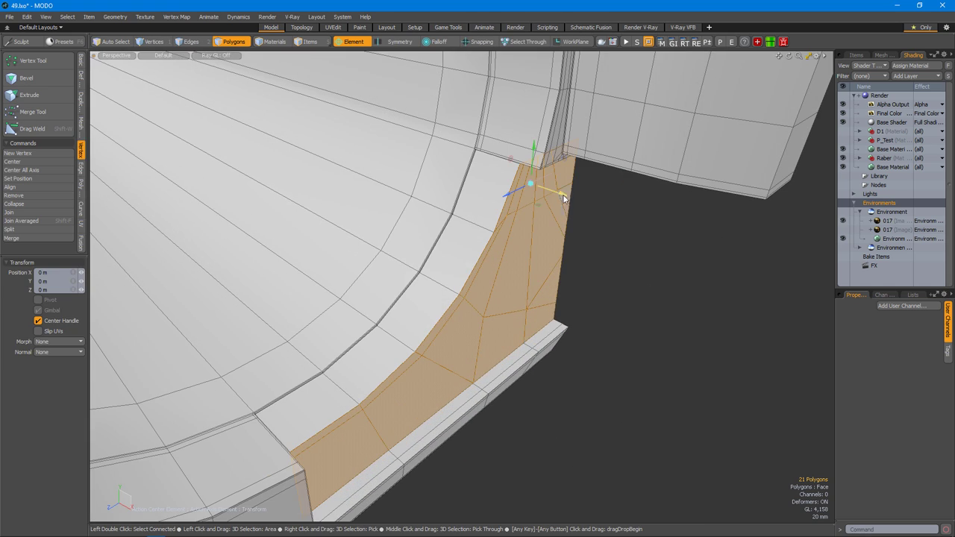
alt+drag(567, 224, 532, 284)
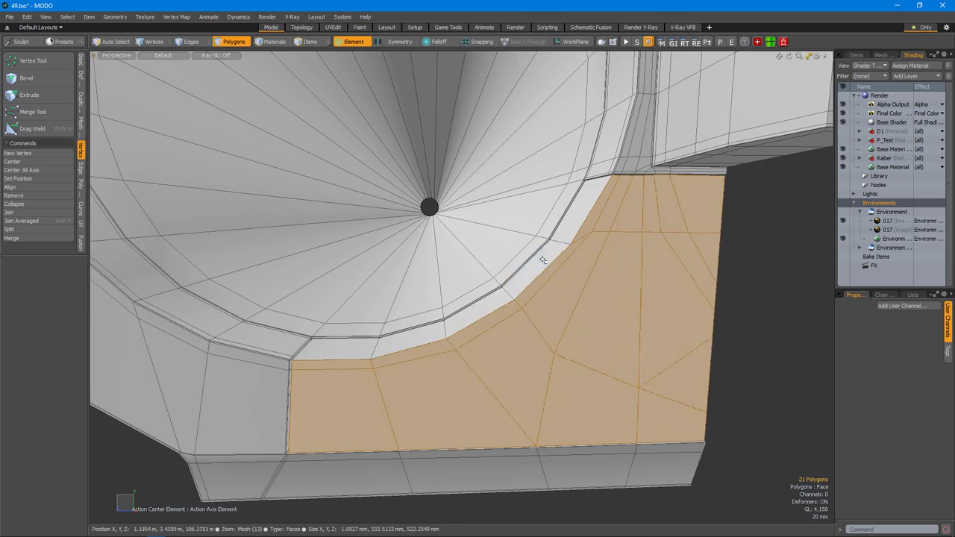
Isolate the lower web piece and select the vertices of the polygon strip along its curved inner edge.
alt+drag(583, 224, 541, 301)
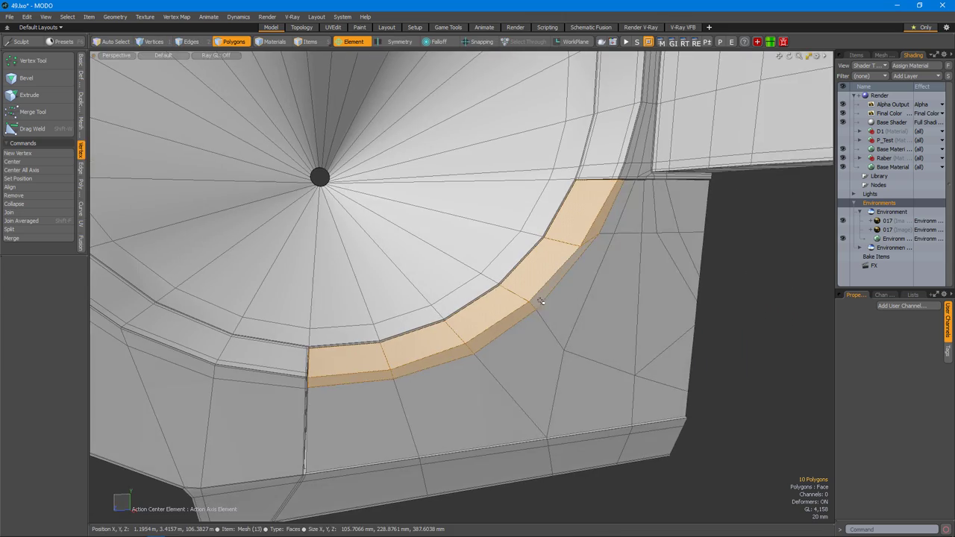
key(shift+h)
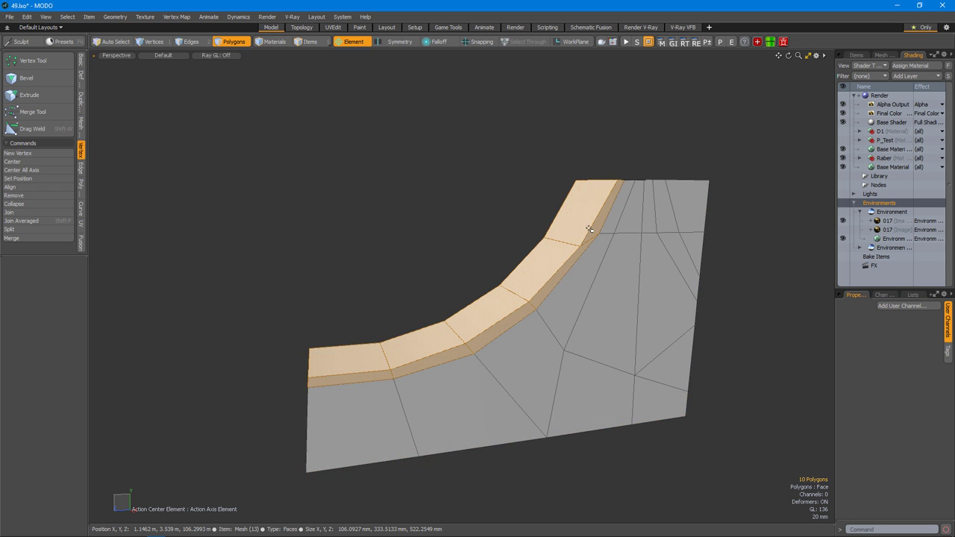
alt+drag(587, 237, 400, 240)
alt+drag(553, 356, 512, 384)
key(ctrl+space)
scroll(516, 366, up, 5)
key(ctrl+space)
click(585, 320)
alt+drag(585, 320, 497, 306)
key(w)
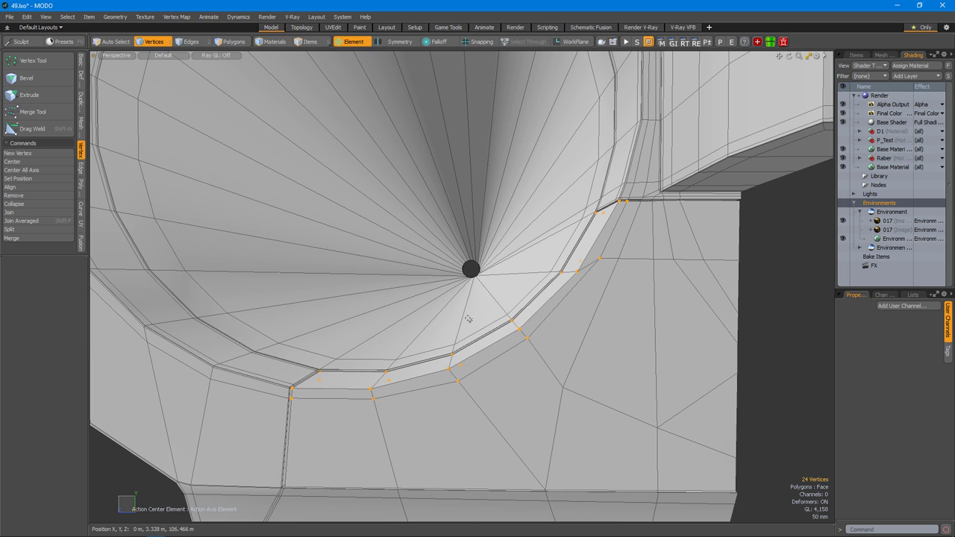
Move the selected strip vertices away from the bore rim, working in the right view.
alt+drag(519, 218, 522, 341)
key(ctrl+space)
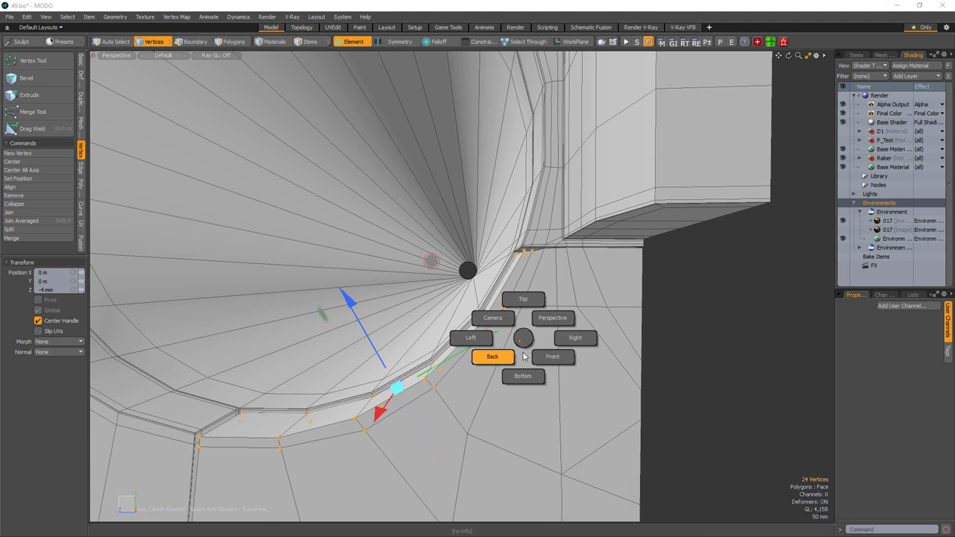
click(488, 358)
scroll(550, 282, up, 5)
alt+drag(549, 282, 481, 303)
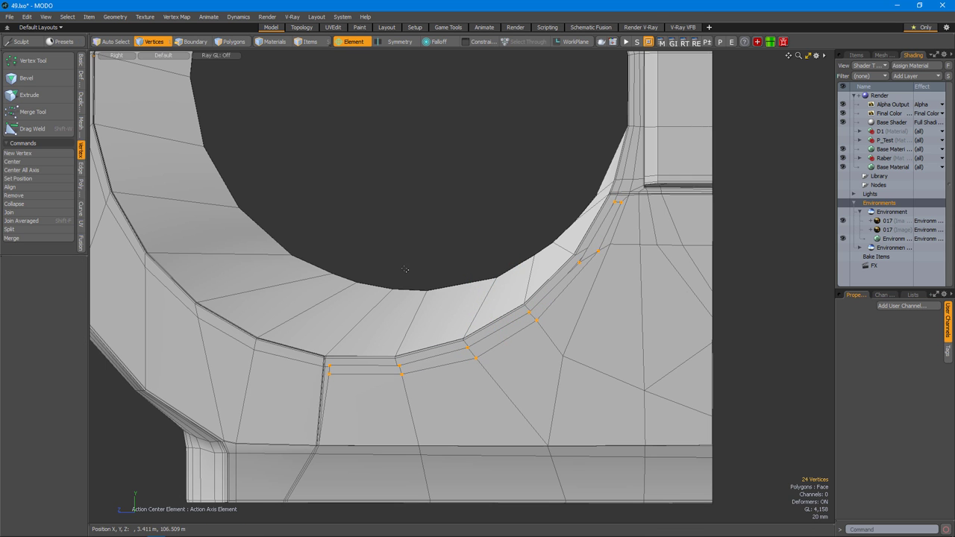
scroll(418, 390, up, 3)
scroll(514, 336, down, 3)
Select the four vertices at the strip's lower end and move them towards the adjoining seam.
scroll(497, 316, up, 6)
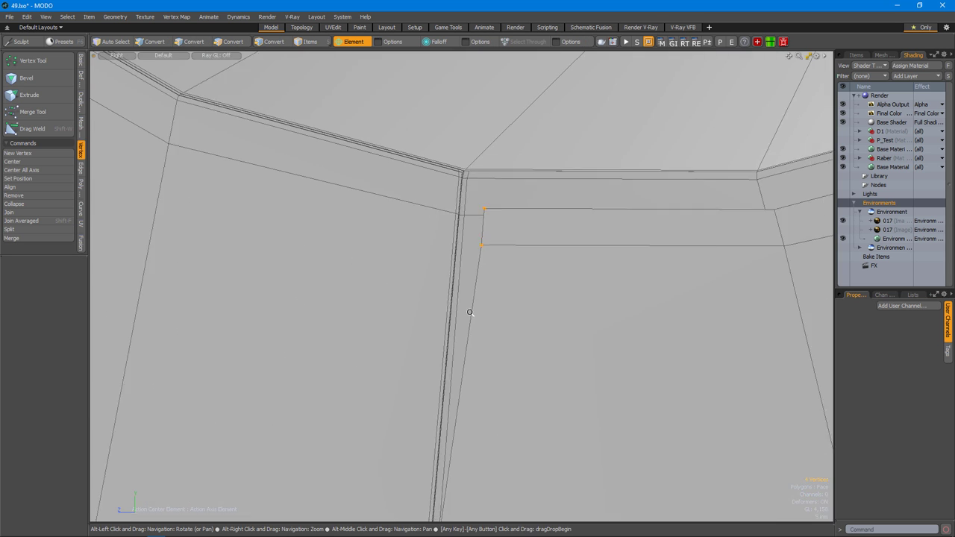
key(w)
alt+drag(632, 310, 541, 224)
alt+drag(512, 255, 514, 281)
Select the two small polygons at the strip's upper end and shift them in line with the neighbouring rim.
key(2)
key(3)
key(w)
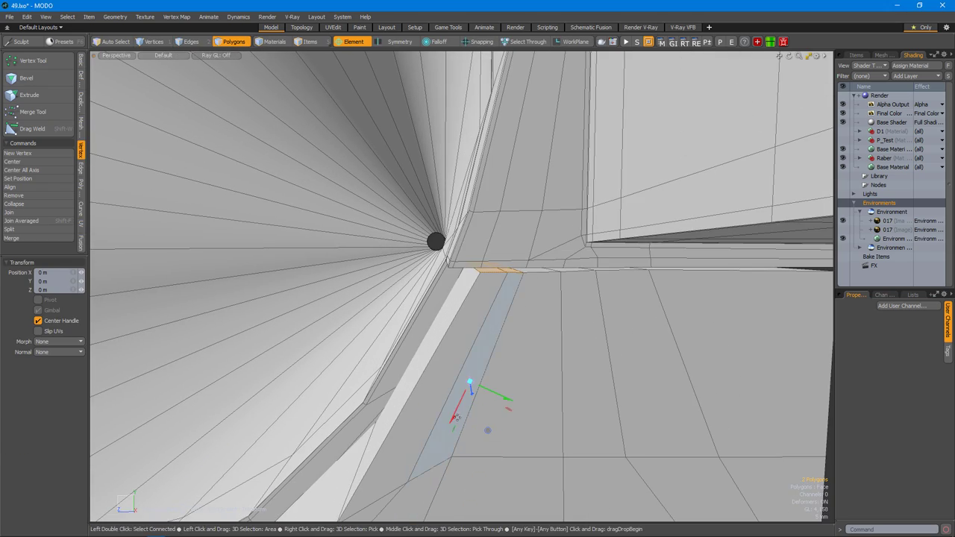
alt+drag(558, 304, 461, 423)
key(space)
key(space)
Select all polygons of the lower web slab, hide the rest of the barrel and frame the slab.
alt+drag(522, 335, 583, 320)
key(space)
key(space)
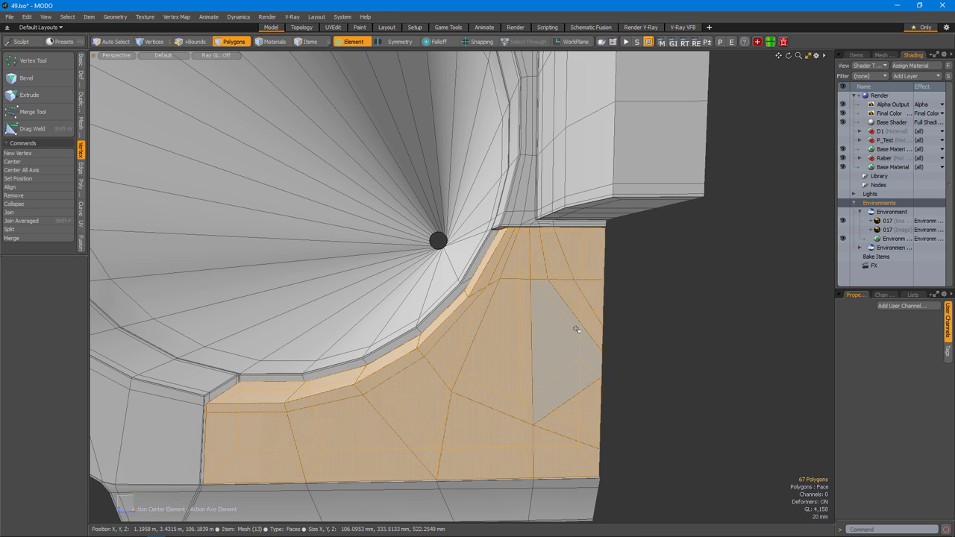
key(shift+h)
key(a)
Remove the surplus diagonal edge loops that run across the slab to its outer vertical side.
key(2)
scroll(506, 292, up, 2)
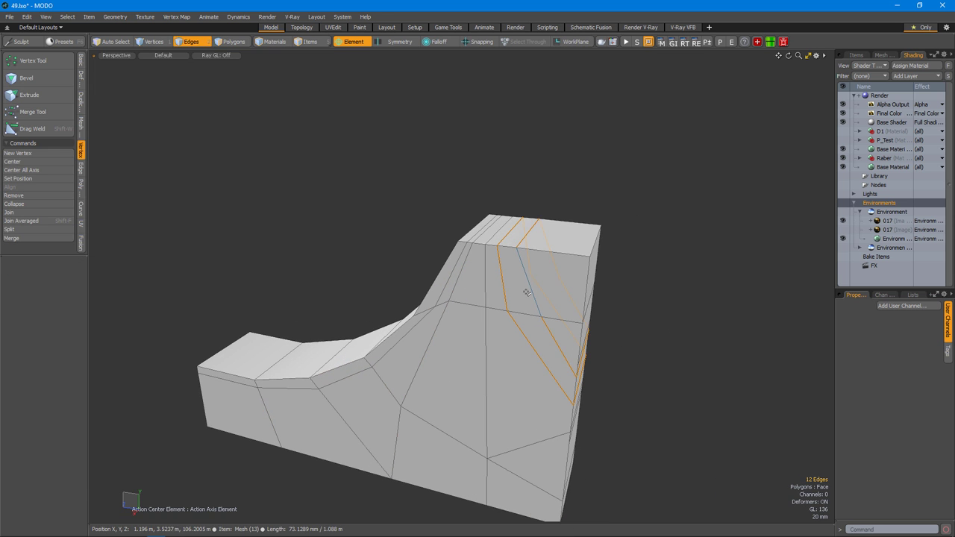
alt+drag(527, 361, 419, 357)
double_click(426, 366)
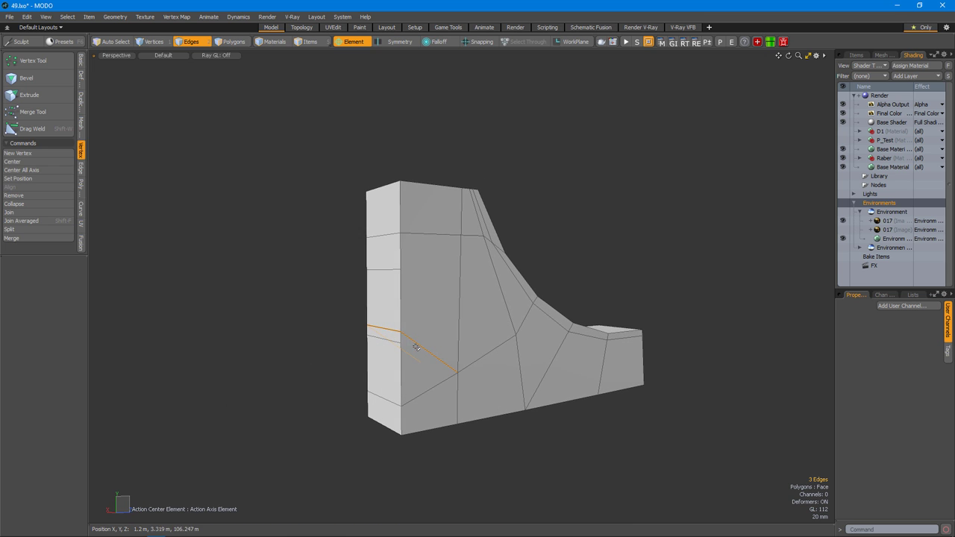
alt+drag(380, 420, 550, 383)
click(560, 305)
Slide the vertices where the lower cross edge meets the vertical edge upward to straighten the cross edge.
alt+drag(559, 304, 522, 313)
key(1)
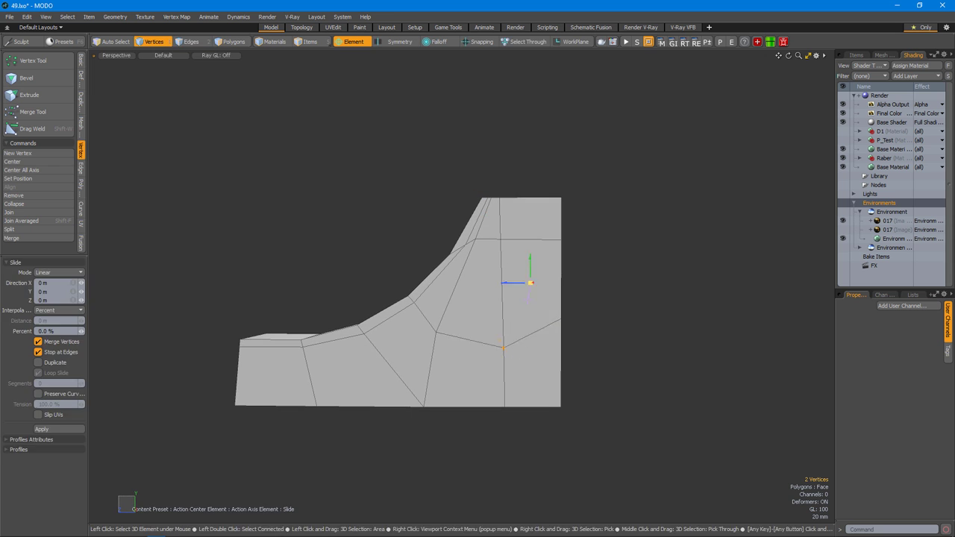
key(space)
click(493, 376)
alt+drag(492, 375, 558, 319)
Edge-slice the slab face from the central junction to its short end, placing the last point at 63.5%.
key(2)
key(alt+c)
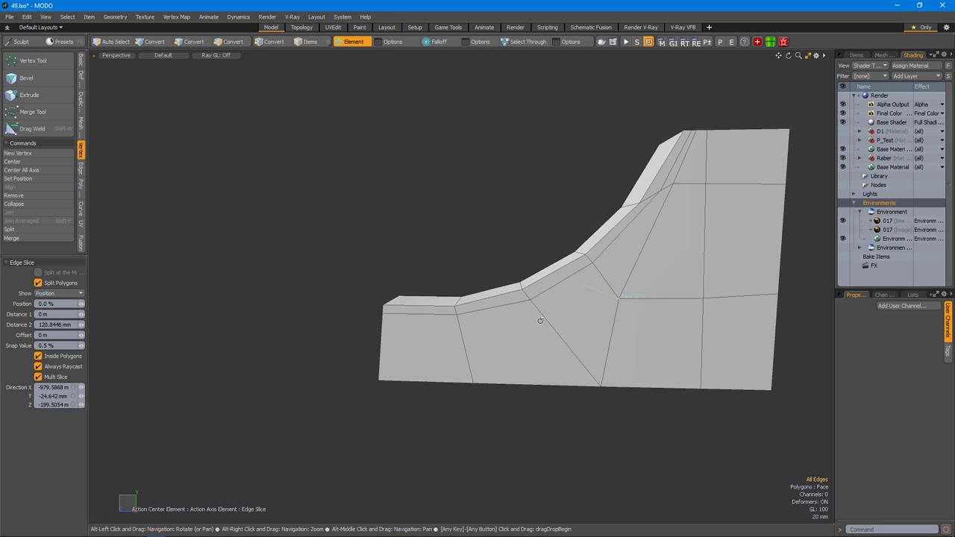
alt+drag(515, 342, 556, 311)
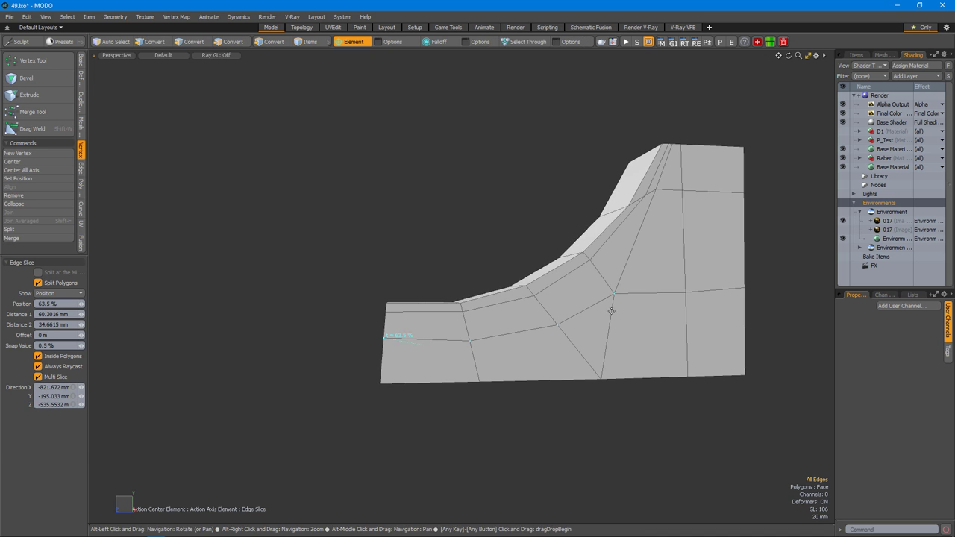
Slide a single vertex on the slab face by about 12.5% to even out the new cut.
key(1)
key(ctrl+space)
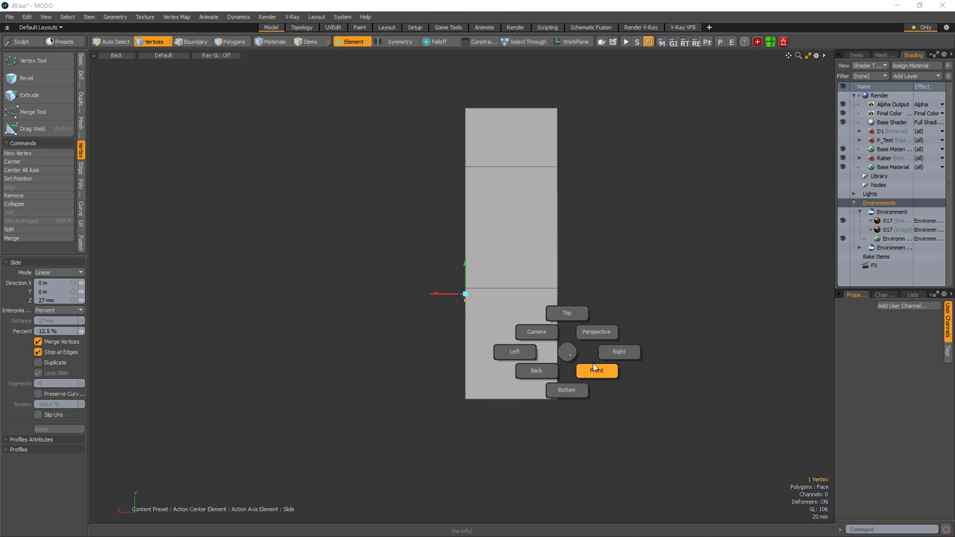
click(592, 369)
alt+drag(545, 340, 486, 348)
key(ctrl+space)
click(603, 299)
Slice further edges so the curved band's dividing edges run down to separate points on the slab's lower border.
key(2)
key(alt+c)
key(1)
key(alt+c)
alt+drag(420, 335, 384, 361)
alt+drag(518, 363, 523, 339)
key(alt+c)
key(space)
key(3)
click(586, 308)
key(1)
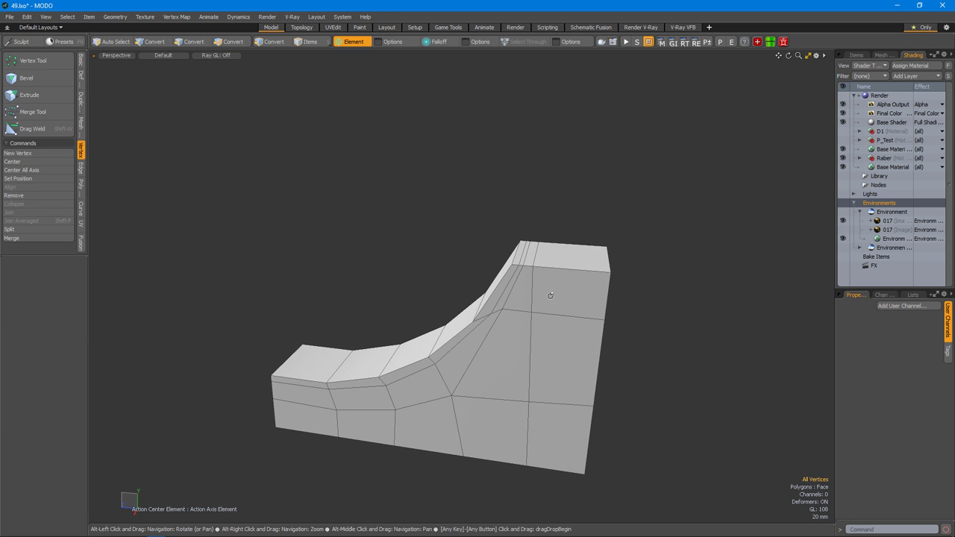
Select the vertical edge loop and slide it about 40% towards the slab's outer side.
key(y)
alt+drag(548, 297, 465, 328)
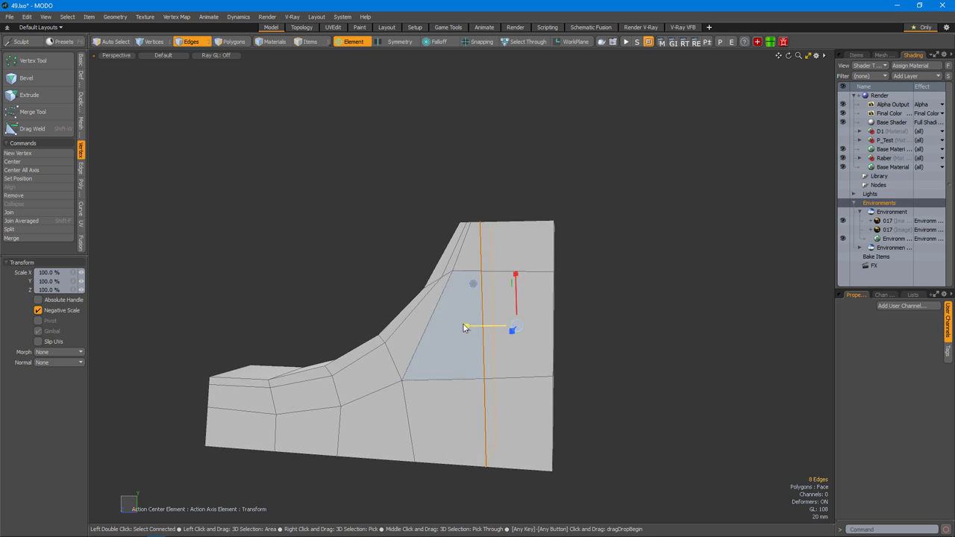
key(ctrl+space)
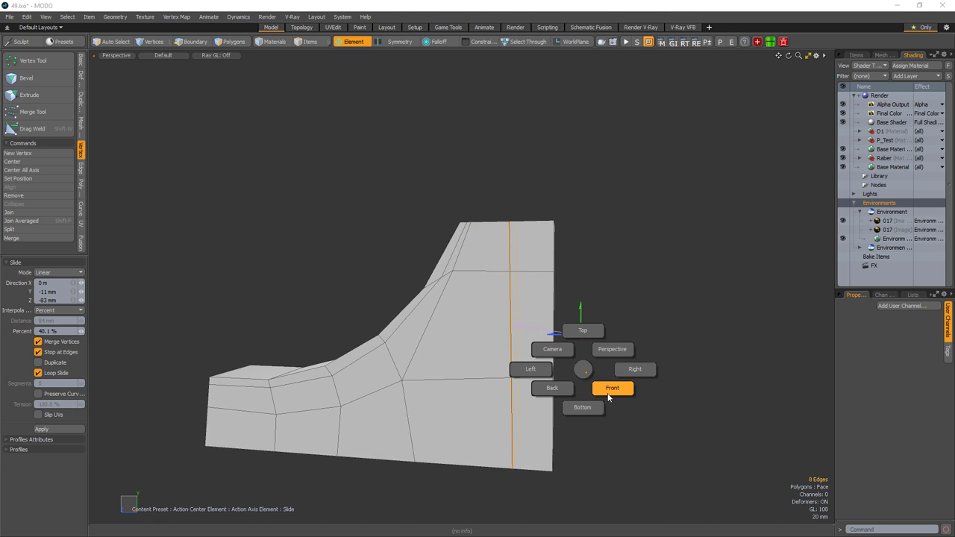
click(616, 347)
Select the vertices of the lower cross edge near the slab's outer side and lower them.
key(1)
drag(477, 309, 593, 388)
scroll(584, 372, down, 3)
key(space)
alt+drag(539, 337, 550, 300)
key(1)
Slide the four vertices where the upper cross edge meets the curved band by about 5.2%.
key(ctrl+space)
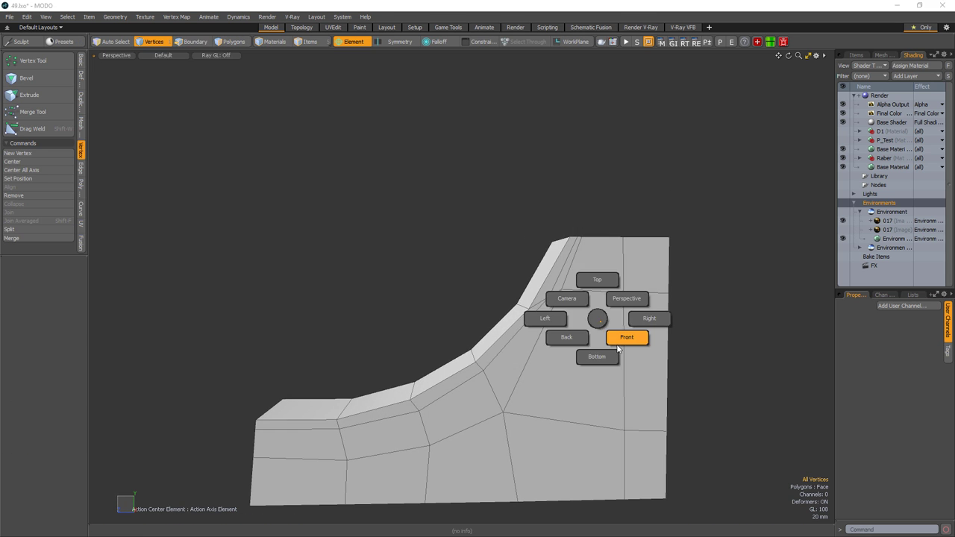
click(625, 336)
key(ctrl+space)
click(664, 349)
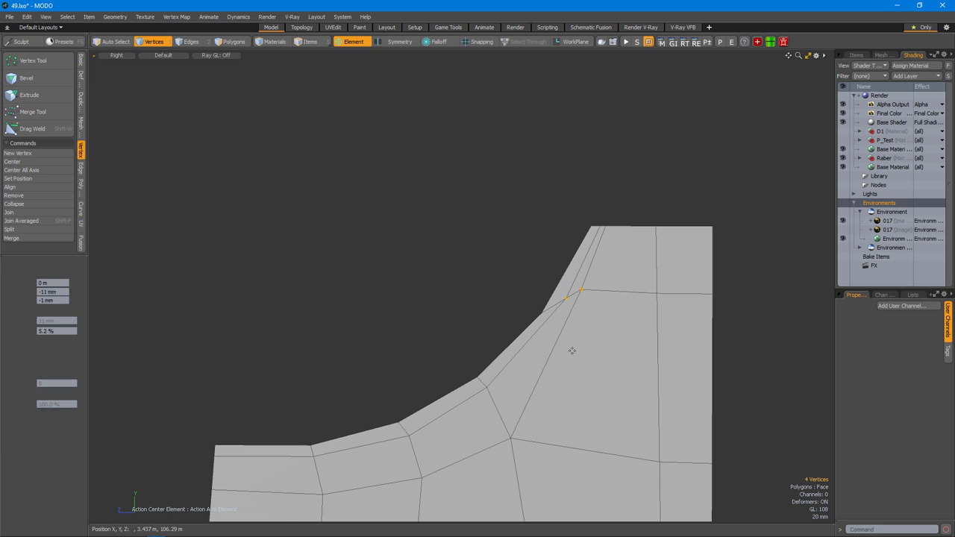
Slide the central junction vertices about 36.9% towards the curved inner edge.
scroll(582, 298, down, 3)
key(1)
drag(437, 326, 582, 288)
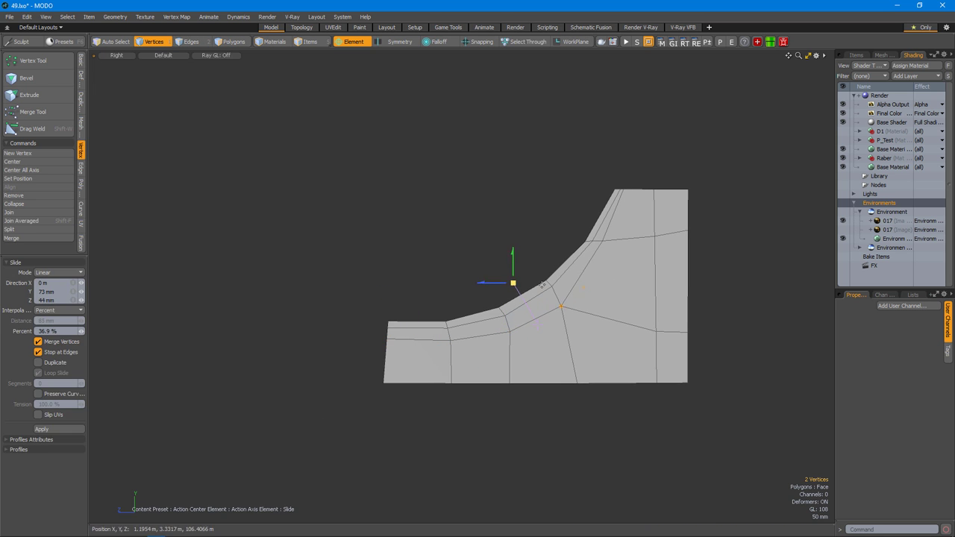
Delete the slab's side walls and one of its two large faces, leaving a single flat face.
key(3)
key(ctrl+space)
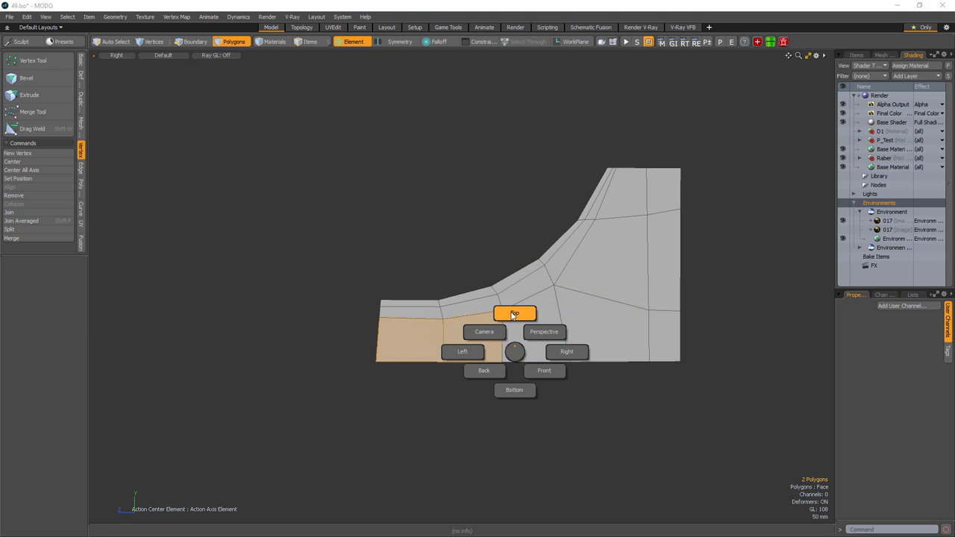
click(514, 314)
alt+drag(432, 329, 412, 394)
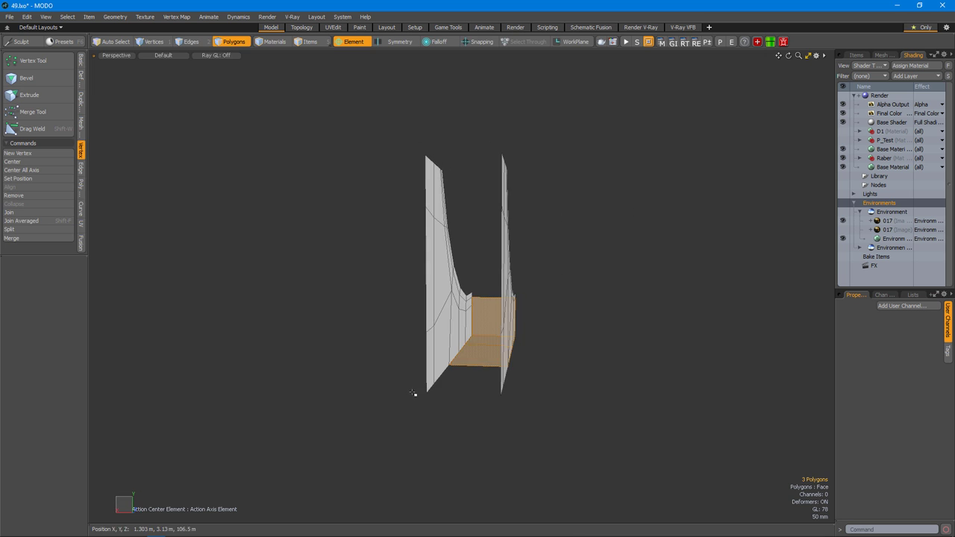
alt+drag(442, 361, 506, 337)
key(ctrl+space)
click(511, 356)
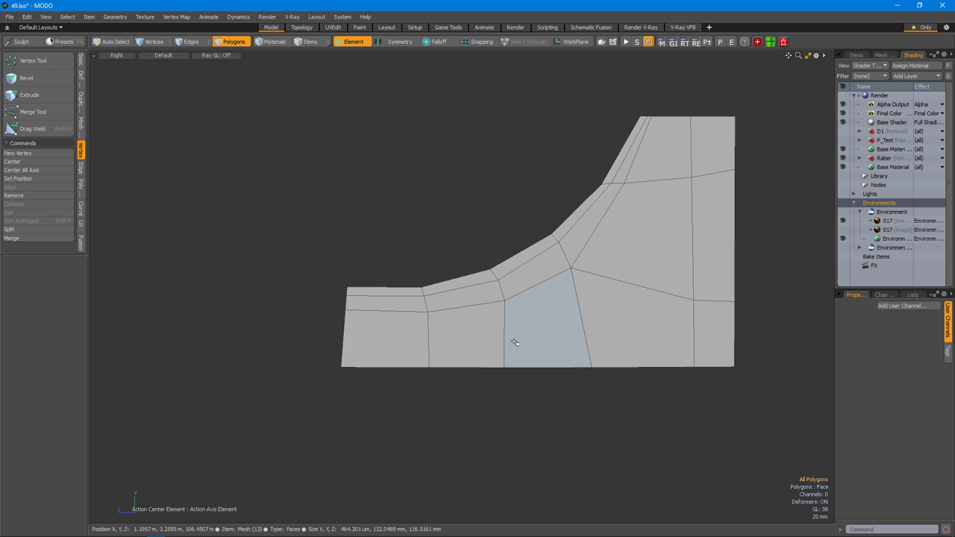
Select the whole flat face and slice a straight horizontal line just above its lower border.
double_click(495, 321)
key(shift+c)
key(ctrl+z)
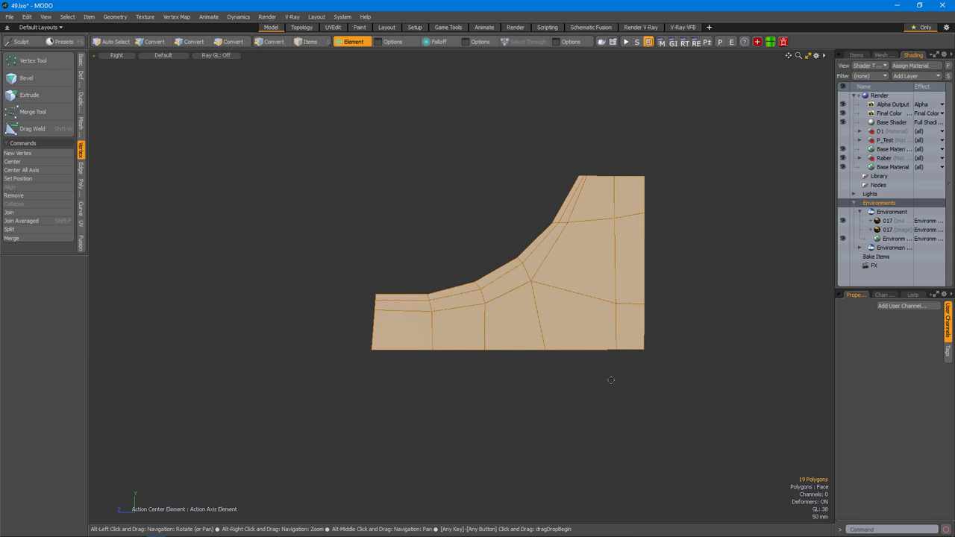
key(shift+c)
alt+drag(612, 291, 515, 319)
click(511, 394)
scroll(586, 342, up, 4)
click(503, 365)
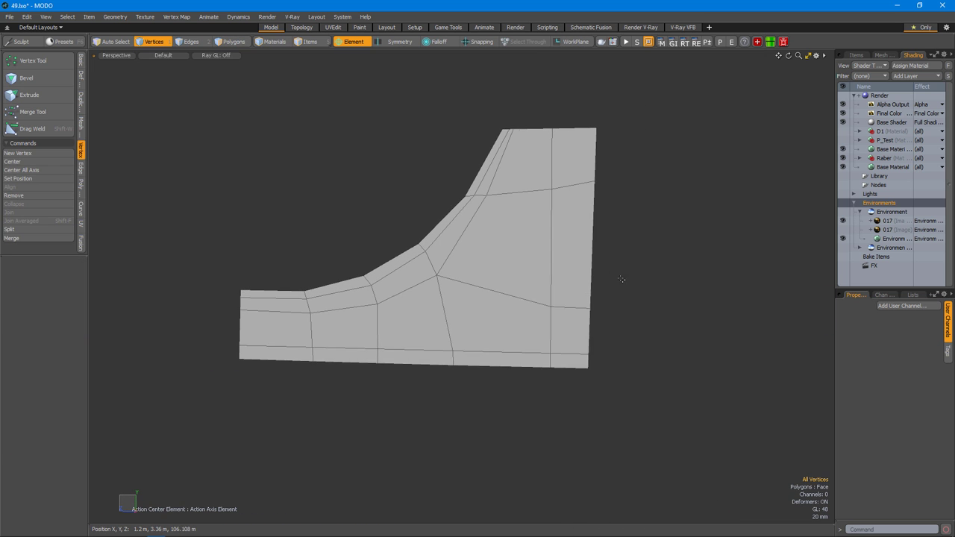
Add a loop slice at 10% beside the face's outer vertical border.
key(ctrl+space)
click(599, 303)
key(2)
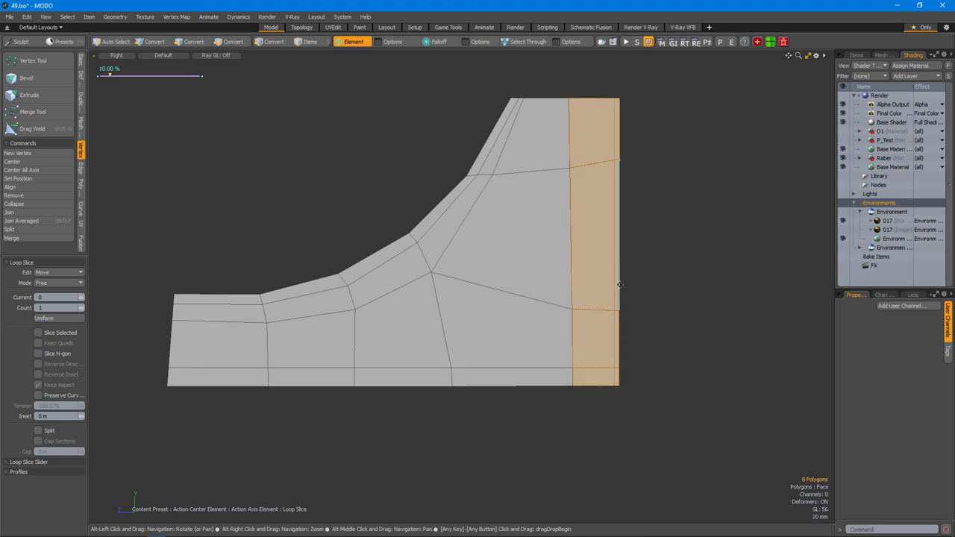
key(3)
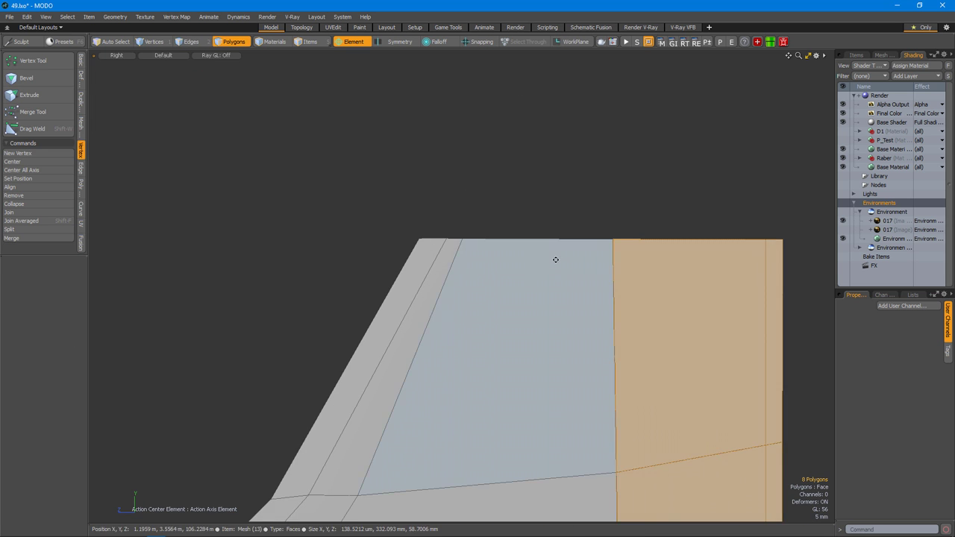
Select the polygons of the flat face and slice a support line close to its upper border.
key(ctrl+space)
click(570, 256)
scroll(537, 282, up, 5)
alt+drag(602, 207, 484, 256)
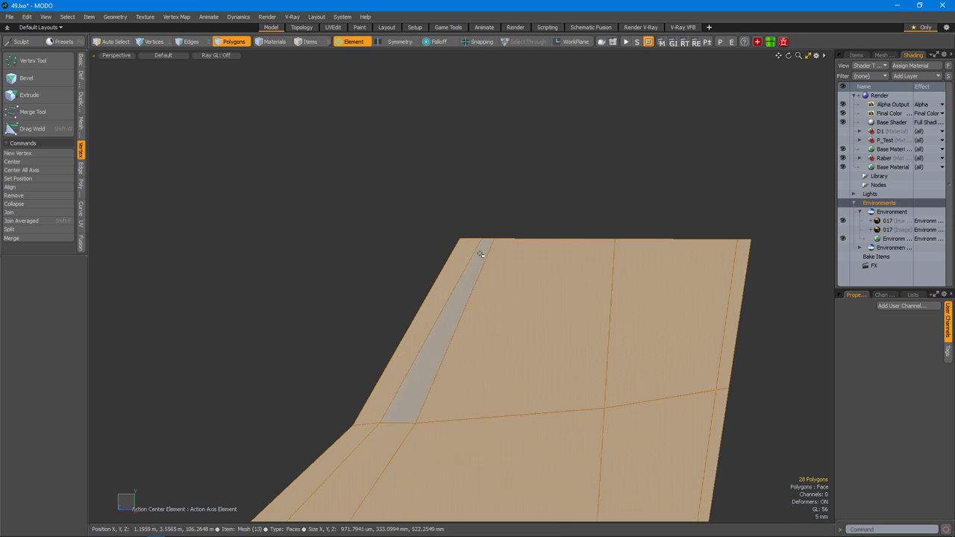
key(alt+c)
click(545, 265)
Add support loops beside the face's lower border at 96% and beside its short end at 99.5%.
alt+drag(544, 265, 380, 341)
click(394, 339)
scroll(393, 340, up, 3)
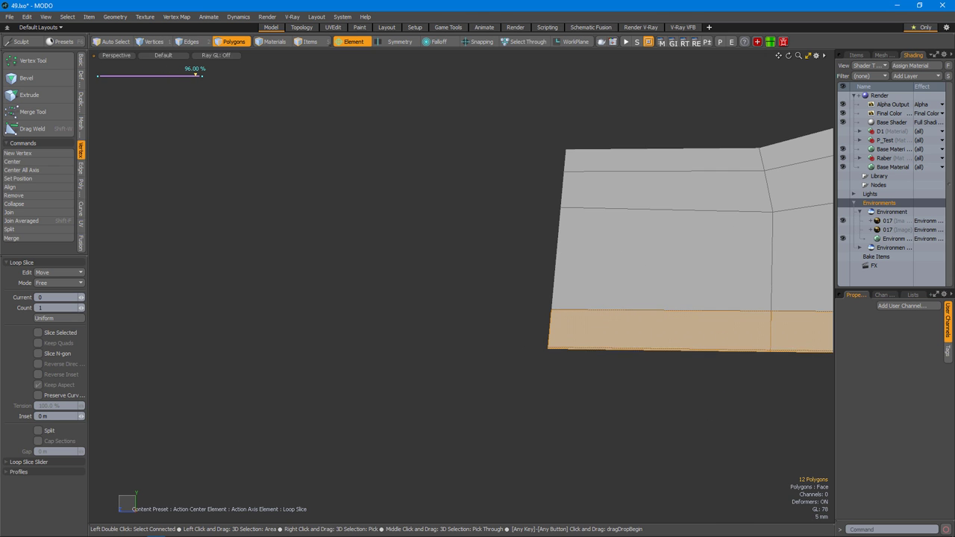
scroll(571, 315, up, 2)
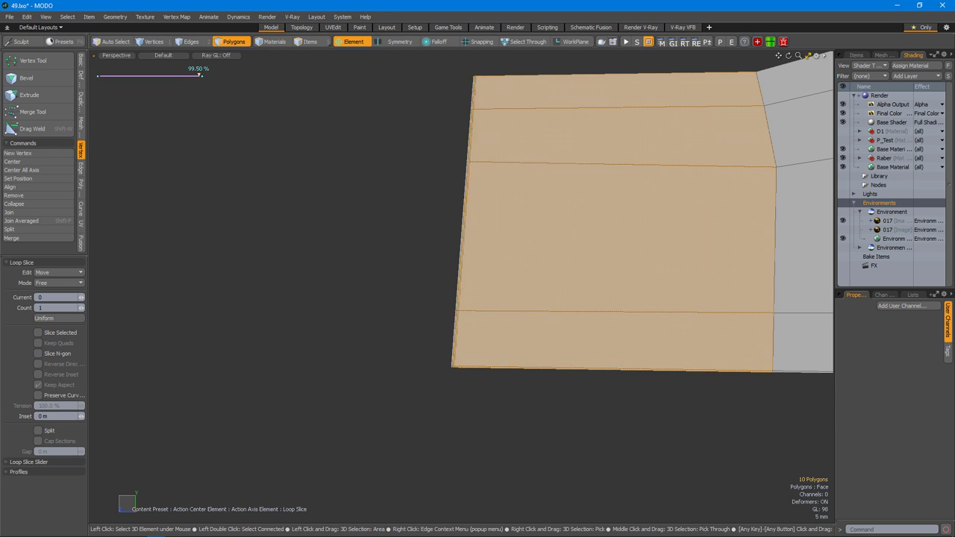
Preview the face as a subdivision surface and add a support loop at 99.5% beside its curved inner edge.
scroll(554, 284, down, 4)
alt+drag(405, 277, 552, 264)
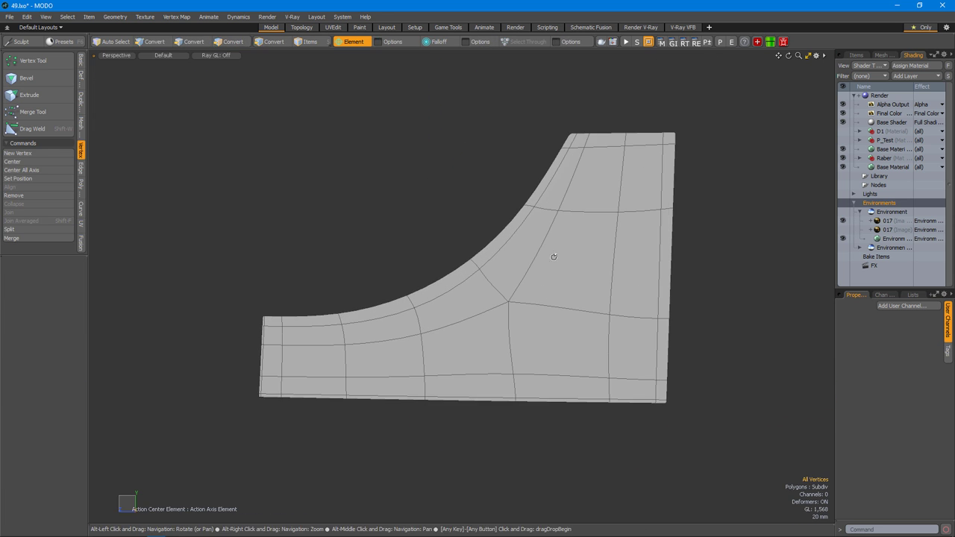
scroll(590, 220, up, 5)
key(ctrl+z)
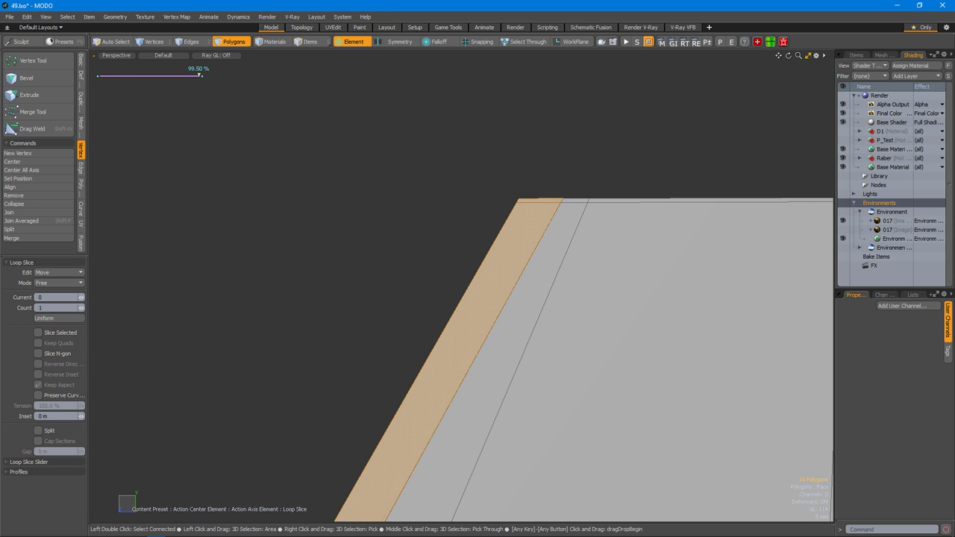
scroll(604, 247, down, 5)
key(ctrl+z)
Remove the support loop beside the face's outer vertical border and show the hidden barrel geometry again.
mouse_move(603, 247)
alt+mouse_down()
mouse_move(554, 277)
mouse_move(578, 322)
mouse_move(617, 239)
alt+mouse_up()
key(2)
scroll(614, 207, up, 8)
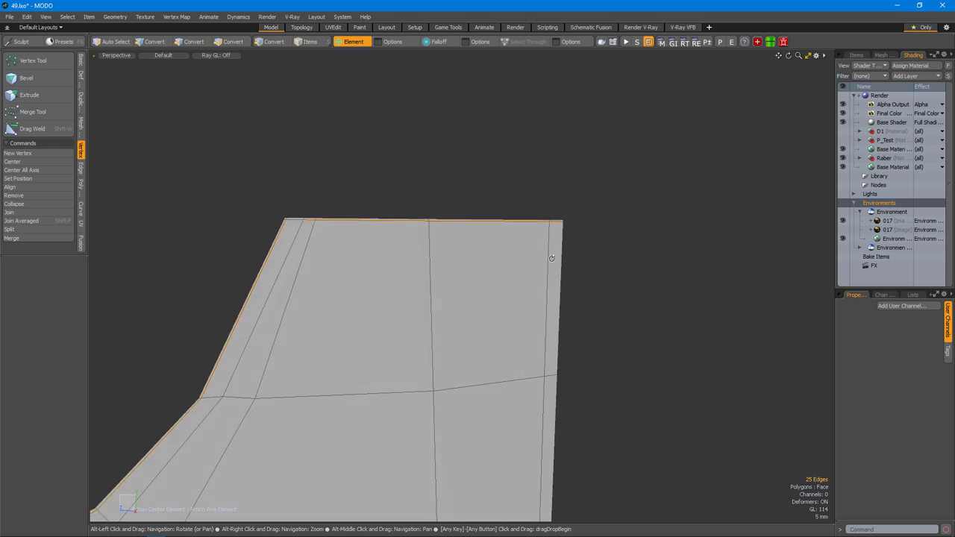
scroll(549, 232, down, 5)
click(590, 383)
key(Tab)
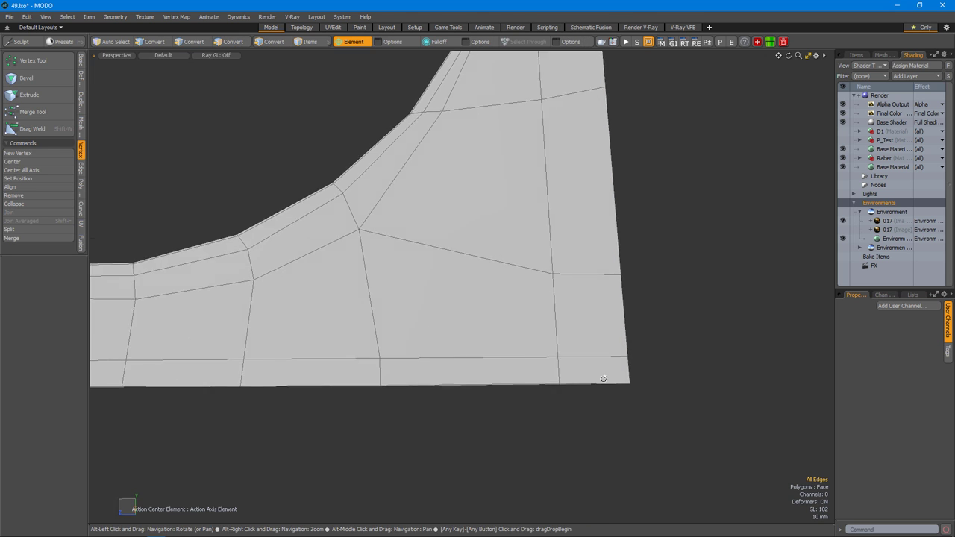
scroll(645, 392, up, 5)
scroll(585, 331, down, 5)
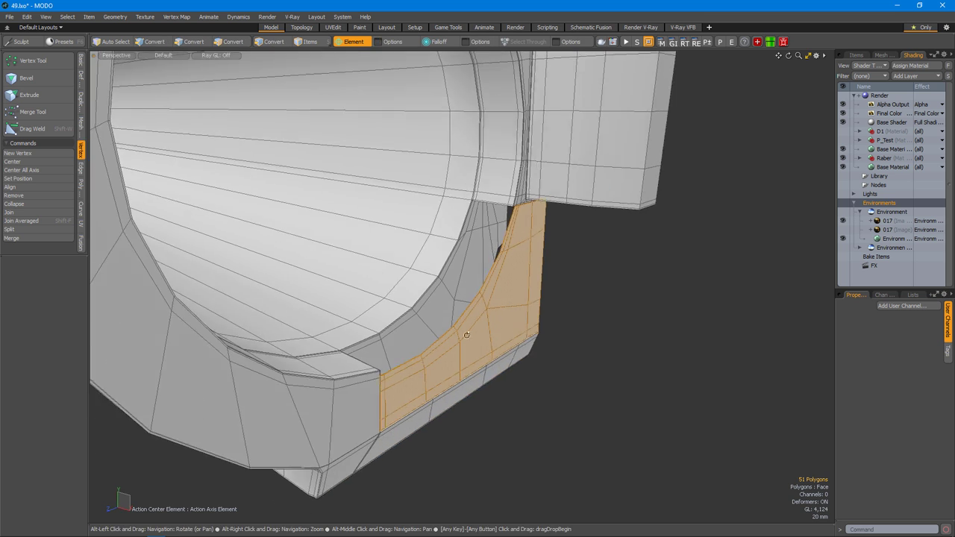
Isolate the block behind the rebuilt flat face and delete the polygons closing its outer vertical end.
key(shift+x)
alt+drag(523, 300, 537, 222)
scroll(526, 287, up, 3)
scroll(537, 221, down, 5)
scroll(470, 243, up, 4)
key(shift+h)
alt+drag(478, 306, 481, 257)
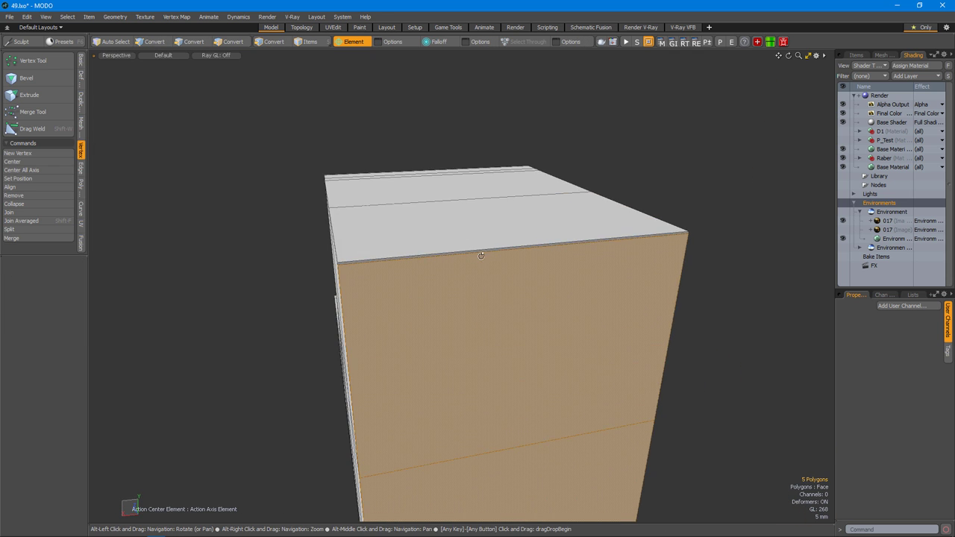
key(Escape)
key(u)
Mirror all polygons of the block across its open outer end with merged vertices.
key(ctrl+space)
alt+drag(483, 311, 552, 305)
click(600, 365)
scroll(571, 362, up, 4)
key(3)
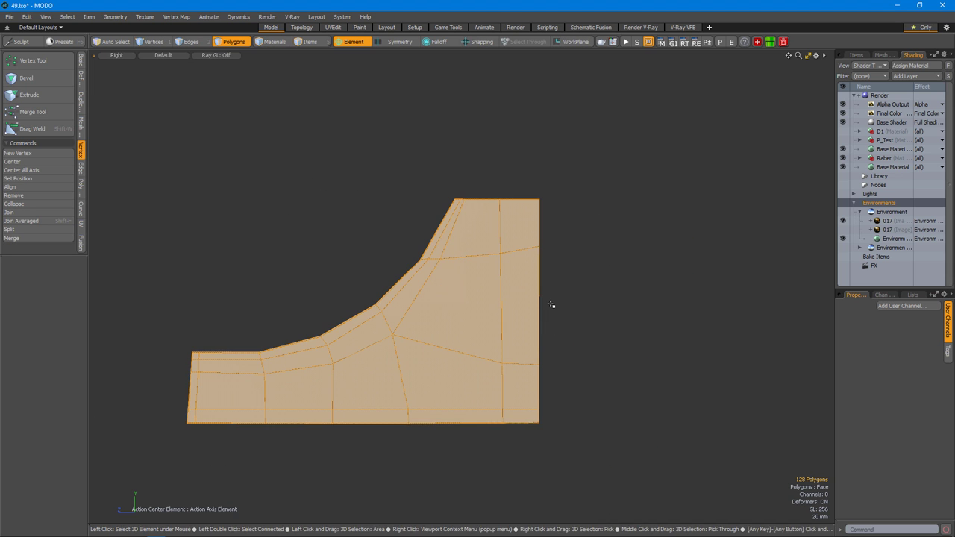
key(shift+v)
click(539, 316)
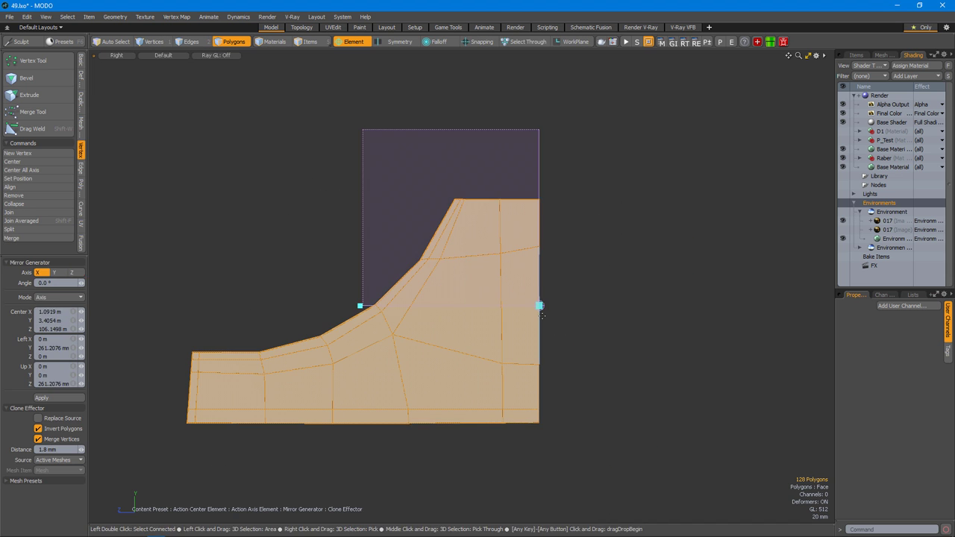
click(55, 272)
alt+drag(523, 358, 595, 361)
key(space)
Add support loops close to the borders of the mirrored block.
key(3)
scroll(595, 360, up, 5)
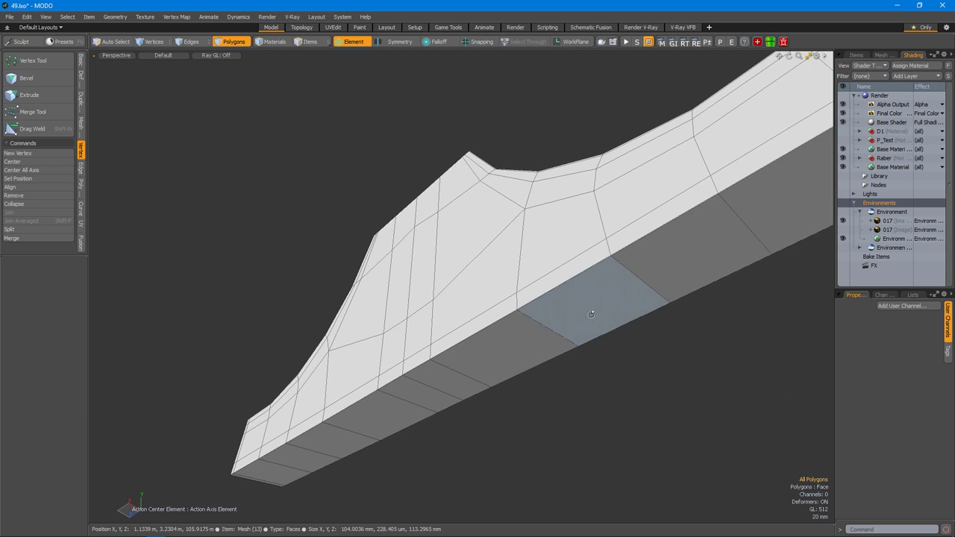
alt+drag(588, 316, 447, 336)
scroll(411, 273, up, 3)
double_click(411, 273)
key(alt+c)
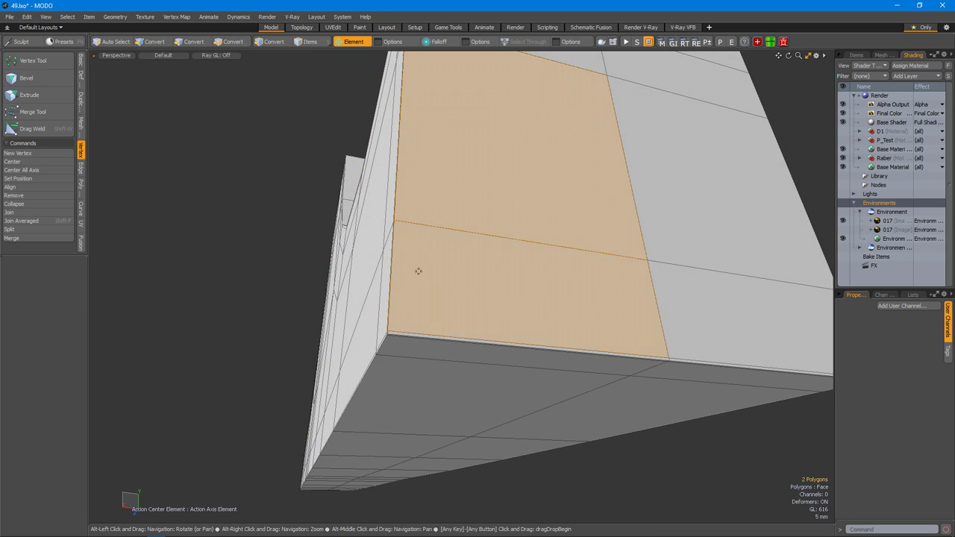
alt+drag(418, 269, 586, 339)
key(space)
Preview the block as a subdivision surface and slide the two central vertices of its upper horizontal loop by 17%.
key(Tab)
key(ctrl+space)
click(632, 338)
key(1)
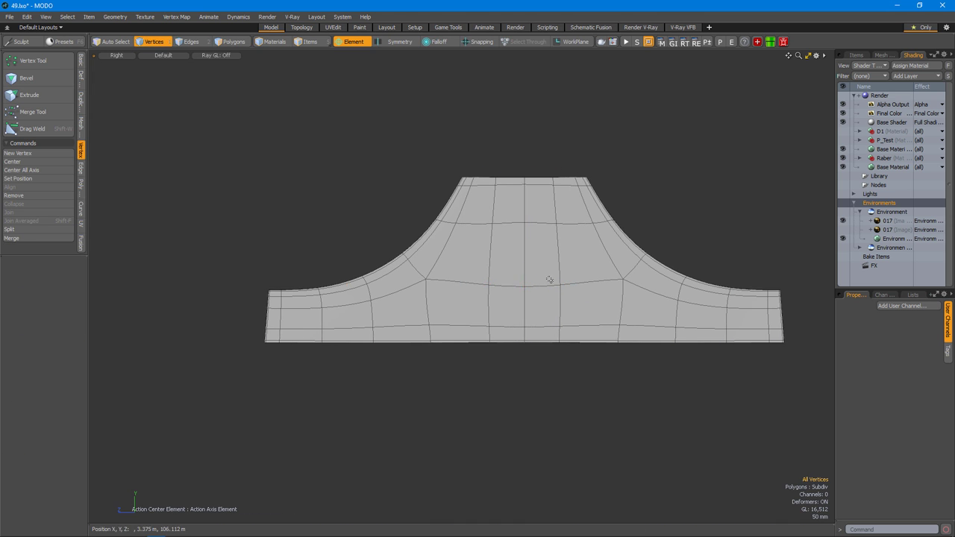
key(Tab)
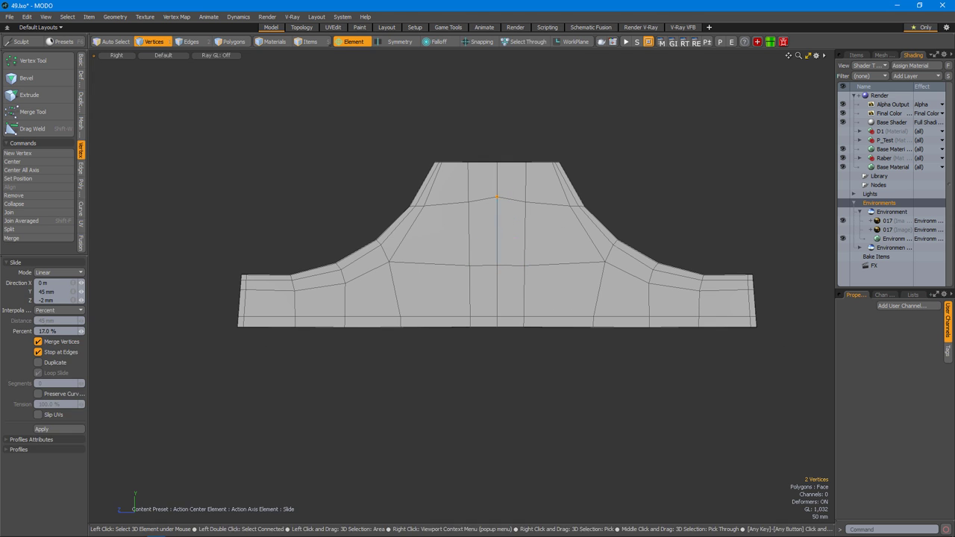
key(space)
key(Tab)
scroll(537, 245, up, 3)
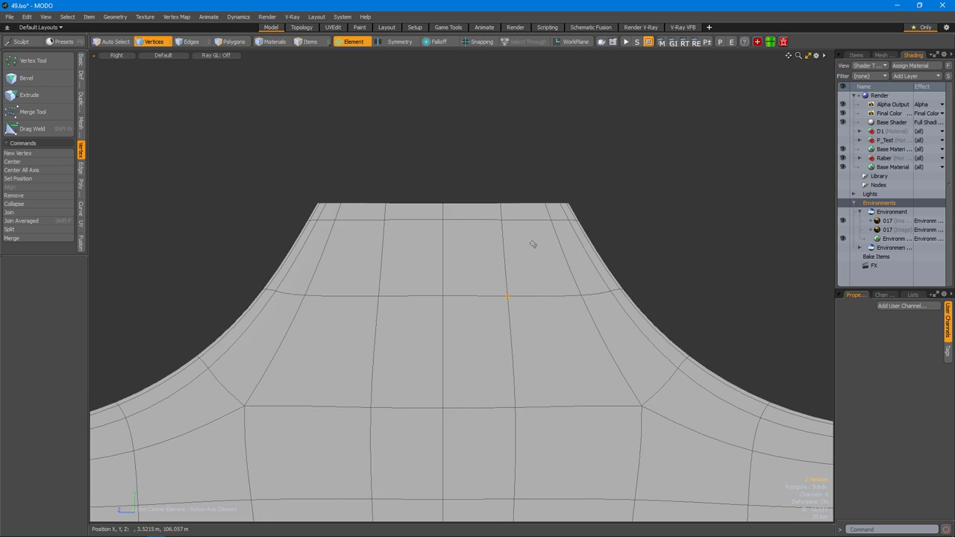
scroll(549, 218, down, 4)
alt+drag(564, 353, 564, 321)
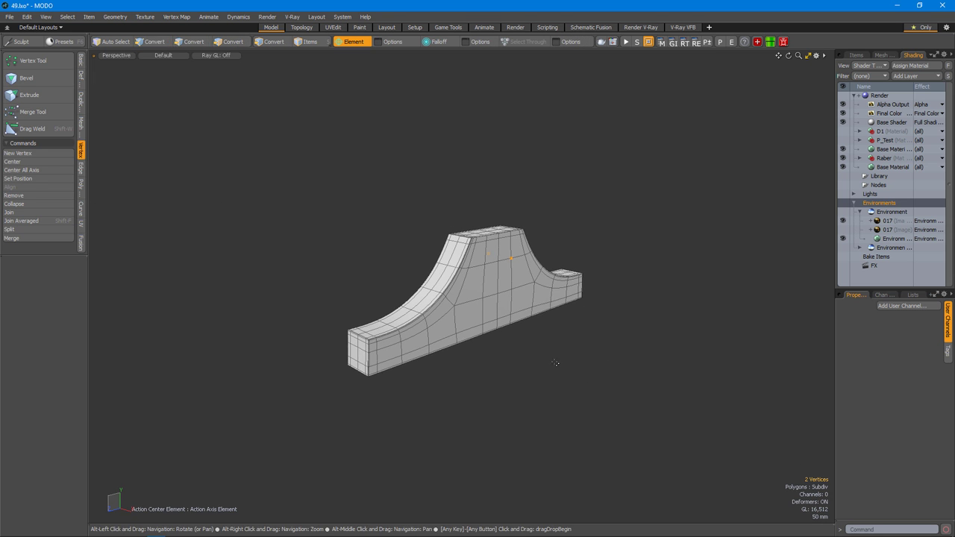
Show the hidden barrel geometry again and select all polygons of the mirrored block.
key(u)
key(3)
scroll(537, 358, down, 3)
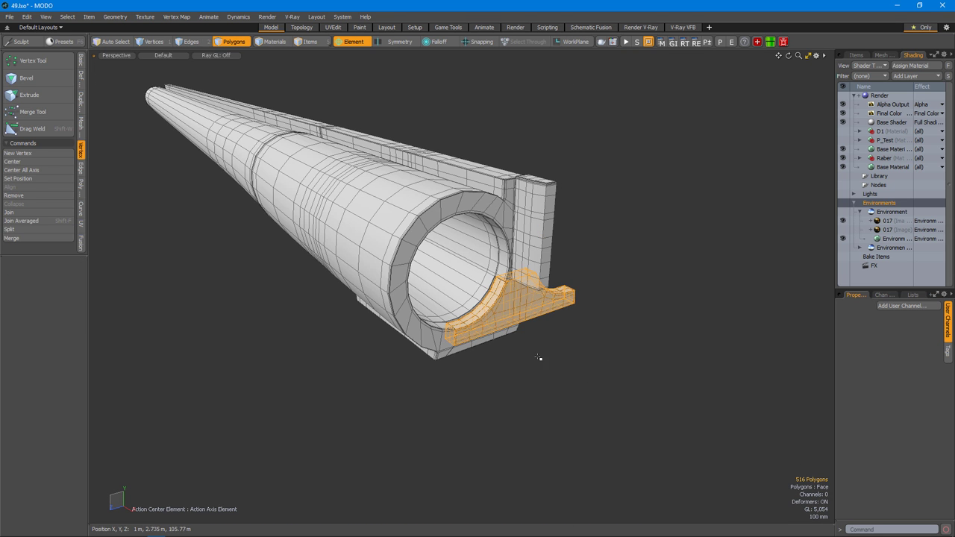
scroll(556, 347, up, 5)
alt+drag(555, 346, 547, 317)
key(w)
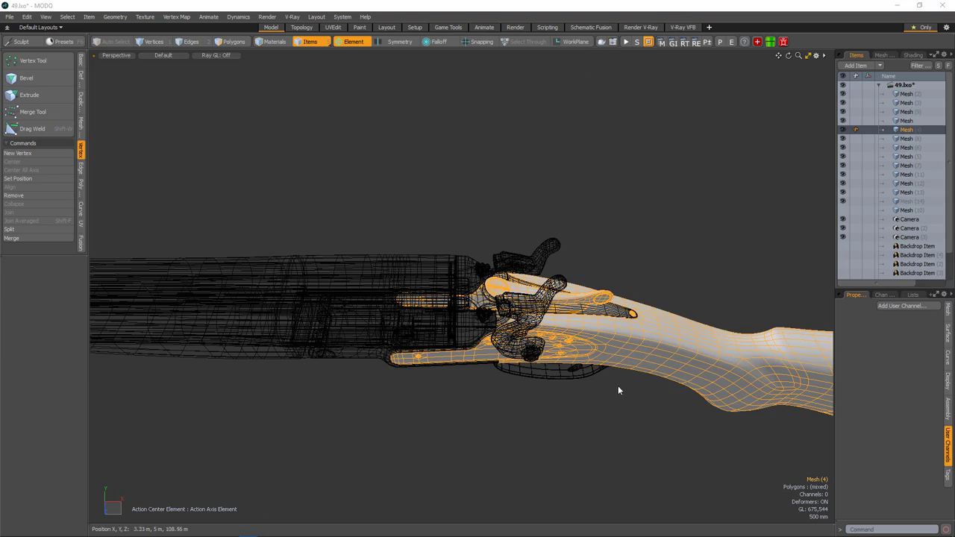
Select the screws and pins on one side plate of the stock mesh and delete them.
alt+drag(618, 388, 522, 373)
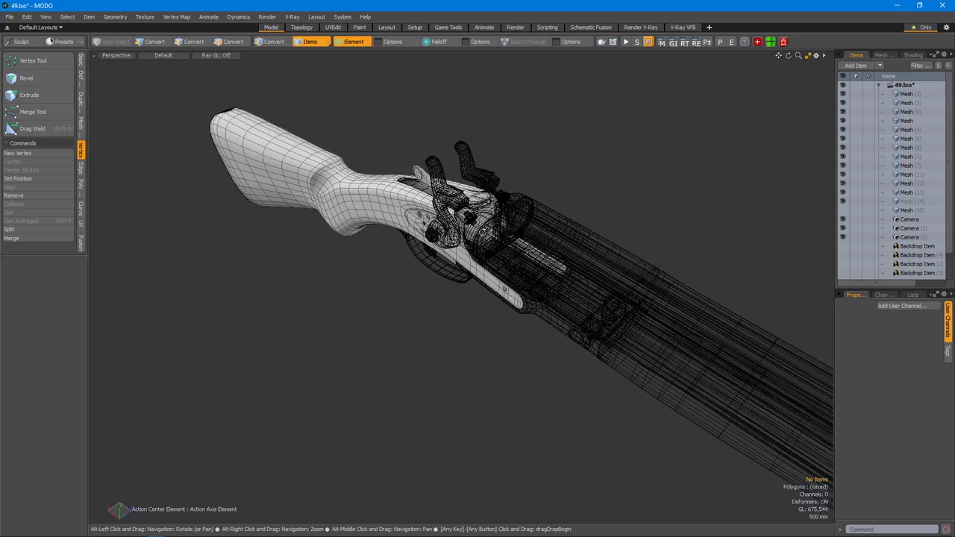
scroll(492, 304, up, 5)
key(3)
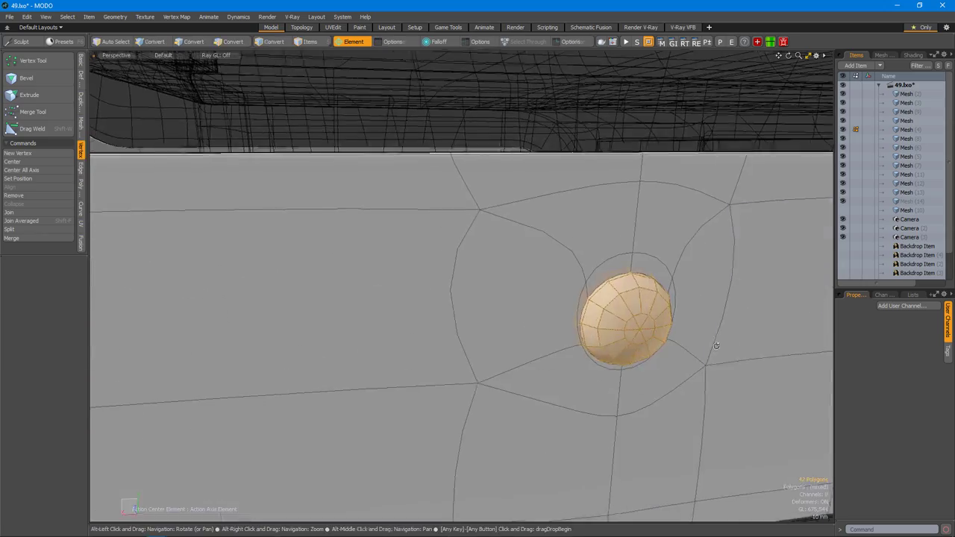
click(443, 271)
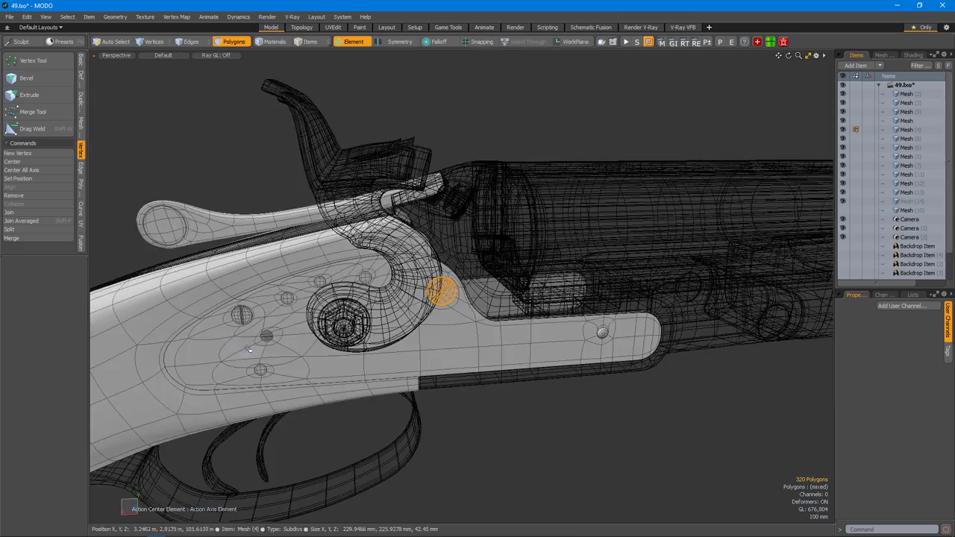
scroll(249, 350, up, 5)
click(241, 314)
scroll(415, 308, down, 2)
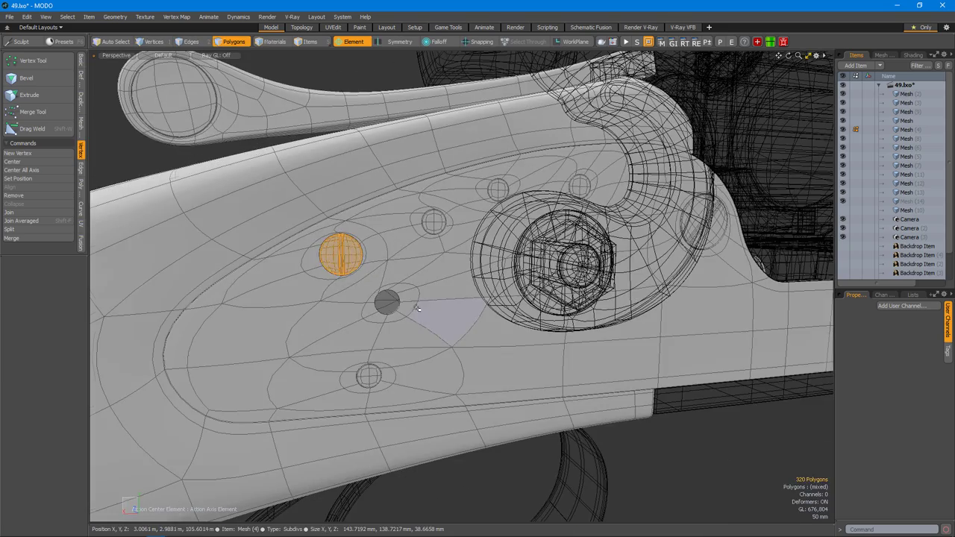
scroll(415, 306, up, 2)
scroll(415, 307, down, 5)
shift+click(423, 252)
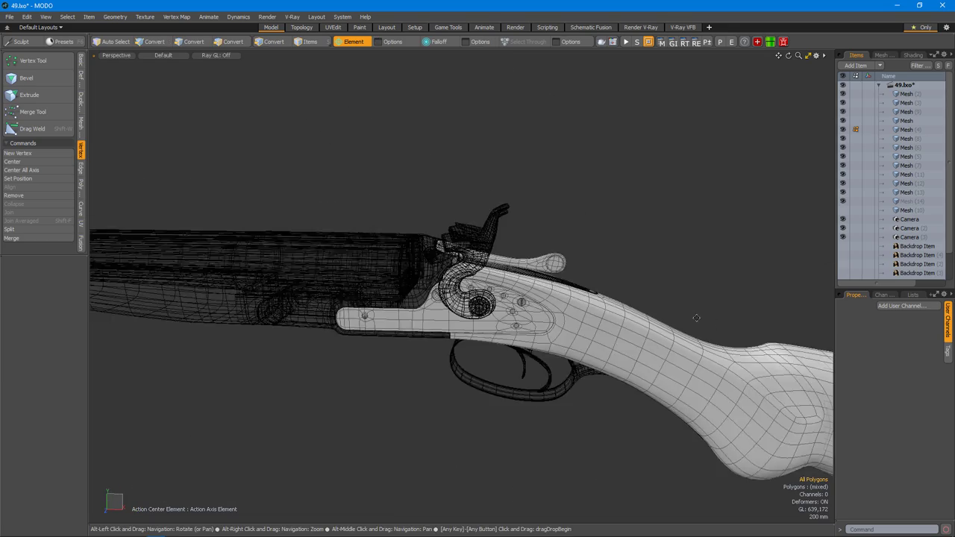
Select the pin and screws on the opposite side plate and mirror them across the stock.
double_click(478, 291)
scroll(476, 291, up, 5)
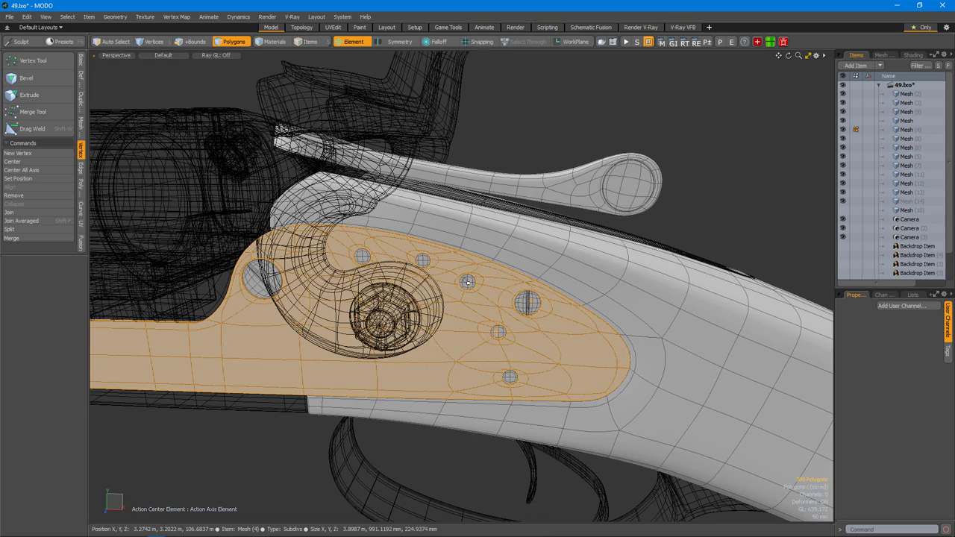
scroll(257, 282, down, 3)
alt+drag(257, 282, 314, 298)
scroll(373, 336, up, 5)
double_click(373, 328)
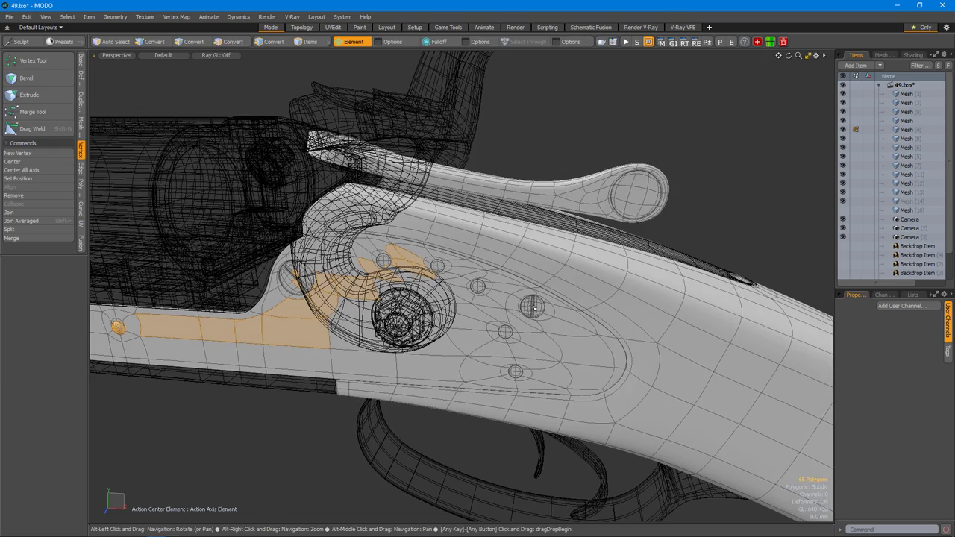
alt+drag(632, 344, 567, 336)
key(shift+v)
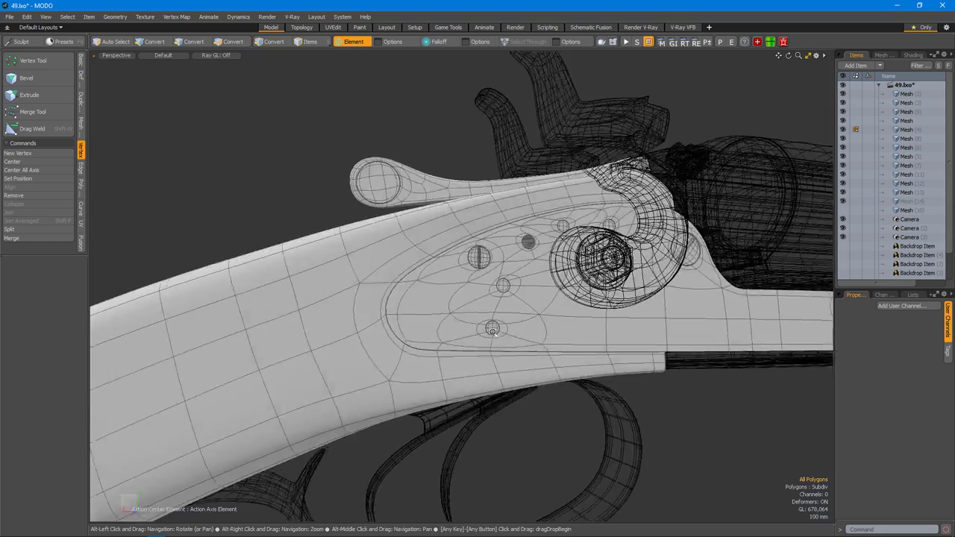
scroll(512, 340, up, 3)
scroll(511, 341, down, 4)
scroll(512, 340, down, 3)
alt+drag(511, 340, 579, 341)
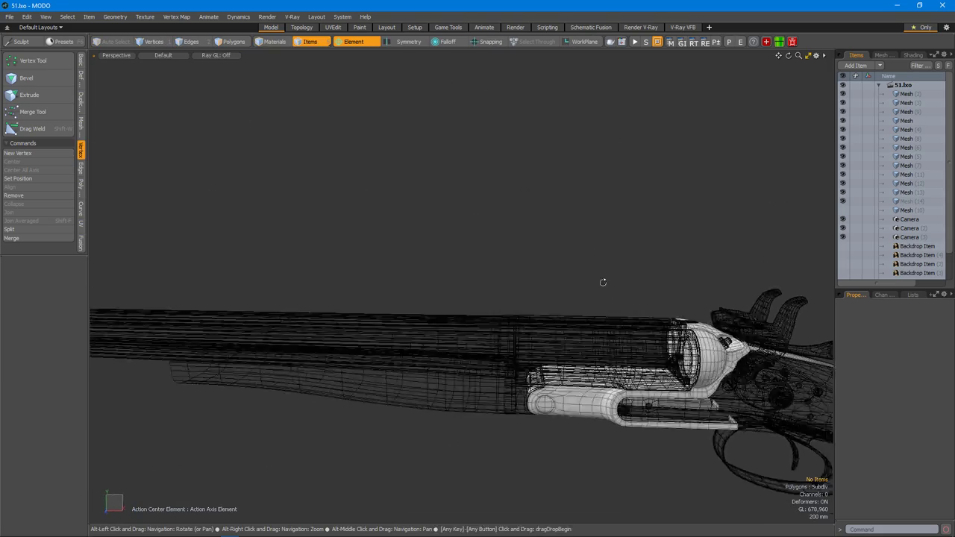
Show the side reference image, Backdrop Item (4), in the front view and select the fore-end mesh beneath the barrels.
scroll(590, 276, down, 3)
scroll(600, 319, up, 3)
click(844, 256)
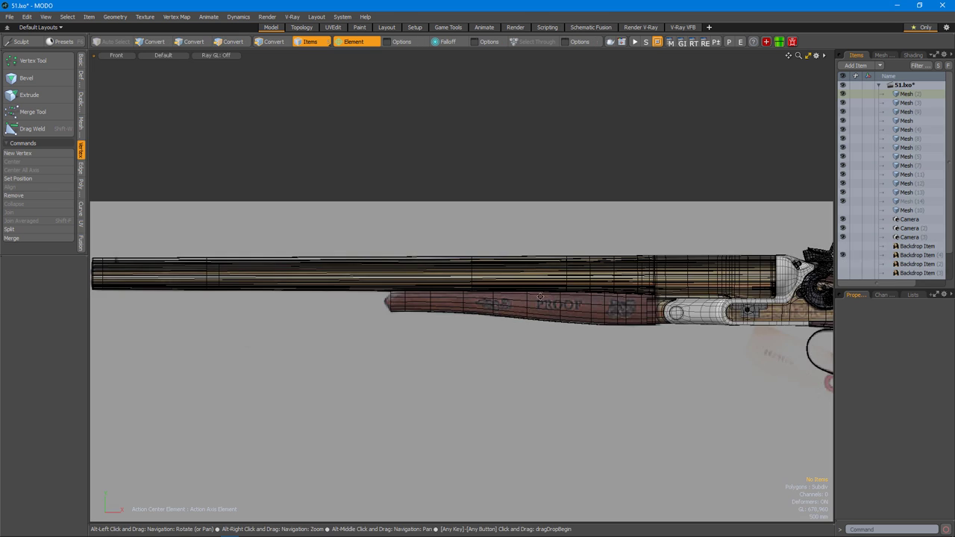
scroll(405, 246, up, 5)
click(455, 302)
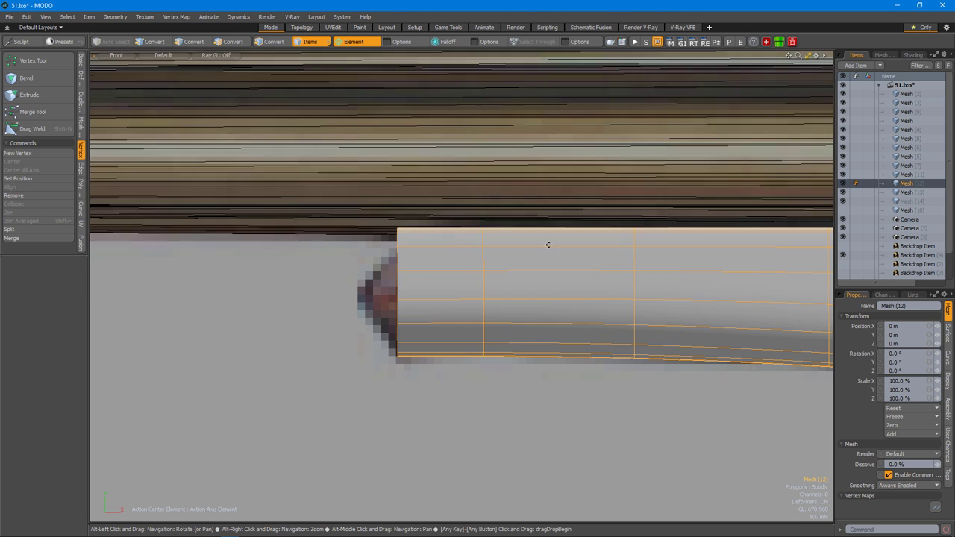
Assign the P_Test material to all polygons of the fore-end.
click(913, 55)
scroll(586, 277, down, 5)
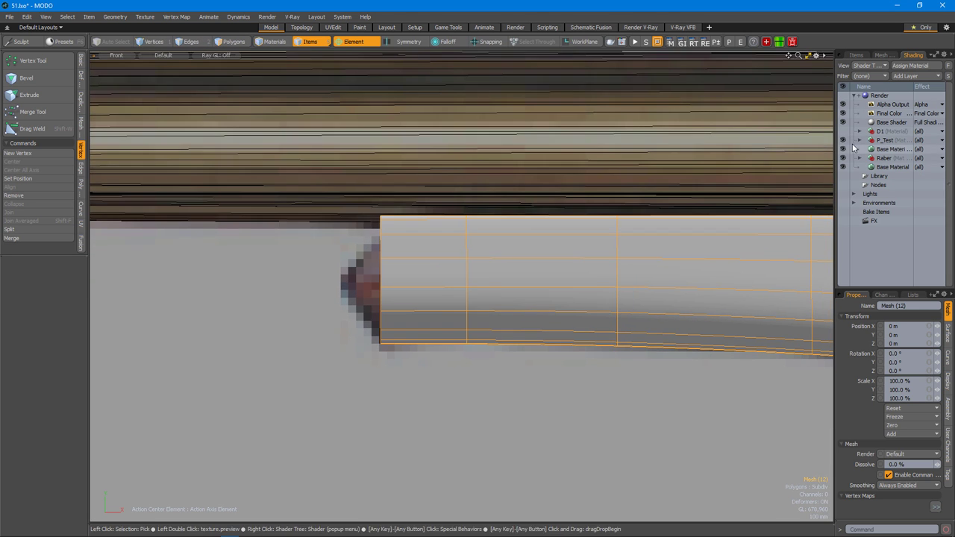
key(3)
double_click(535, 270)
key(m)
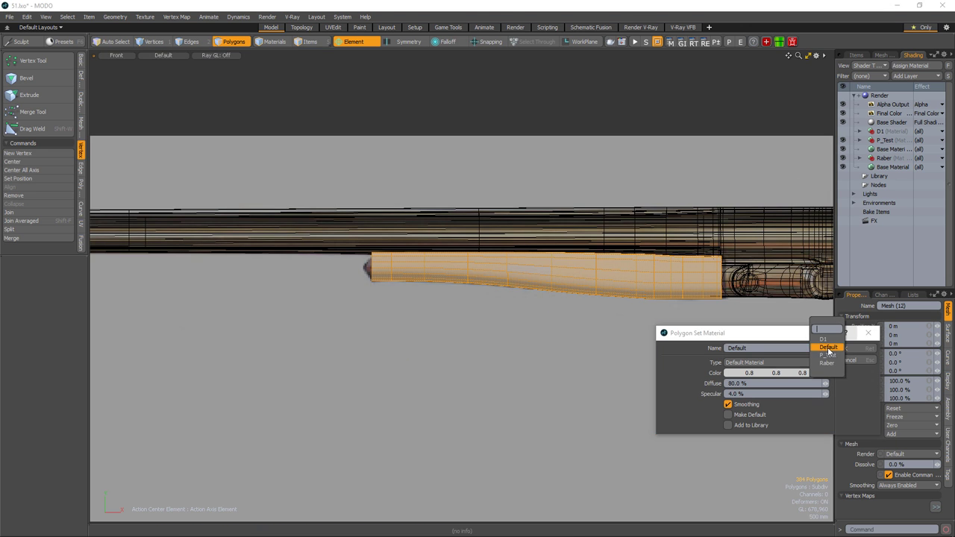
click(829, 357)
key(Return)
Slide the vertices of the fore-end's front end back along its length by about 36.8%.
key(1)
scroll(497, 329, up, 5)
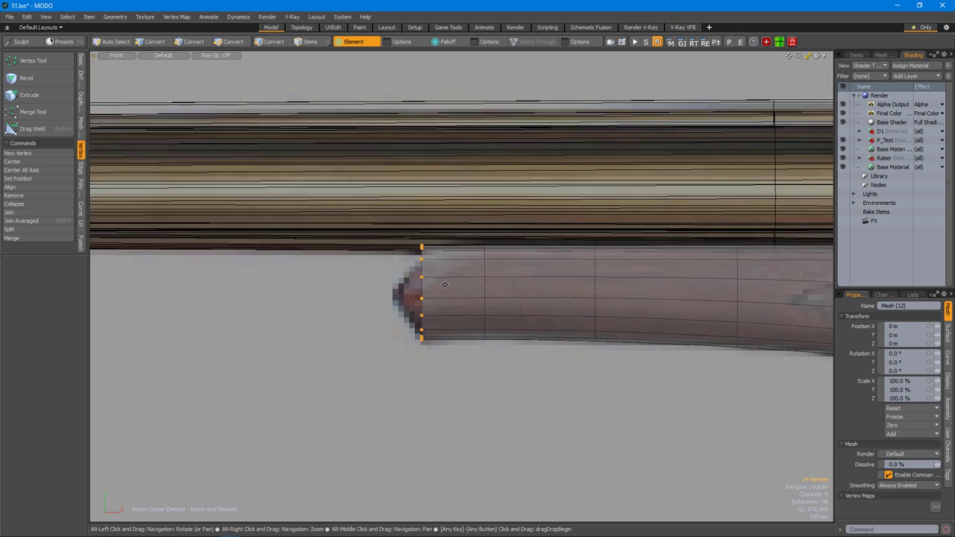
key(alt+l)
drag(444, 284, 463, 284)
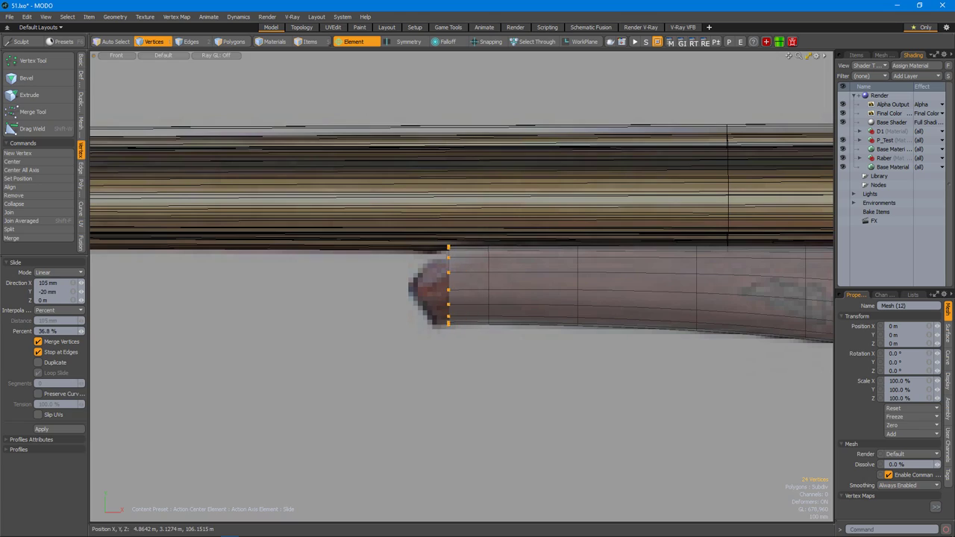
scroll(448, 295, up, 1)
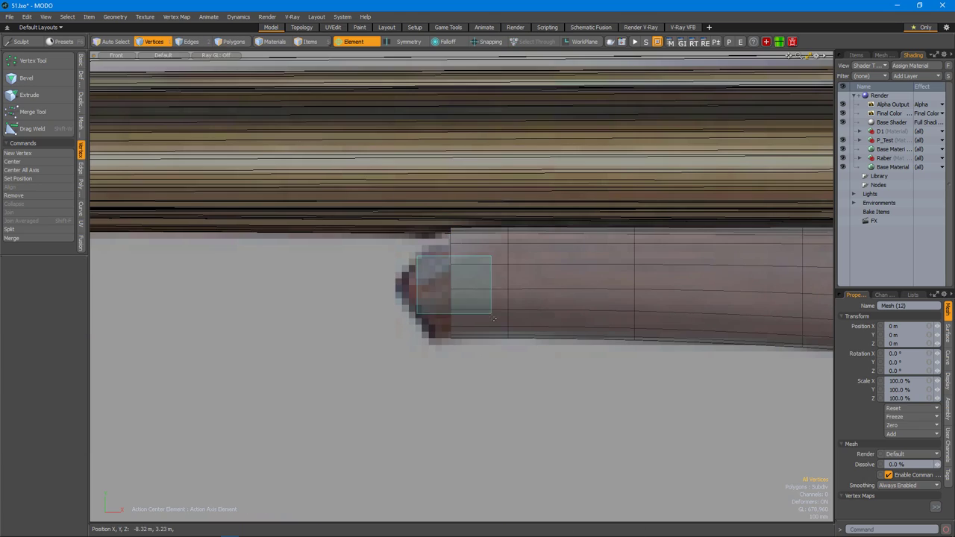
Move the two middle edges of the fore-end's front end about 230 mm forward to the tip in the reference image.
key(ctrl+space)
click(516, 299)
alt+drag(572, 298, 492, 305)
key(2)
click(499, 293)
alt+drag(647, 309, 506, 336)
key(ctrl+space)
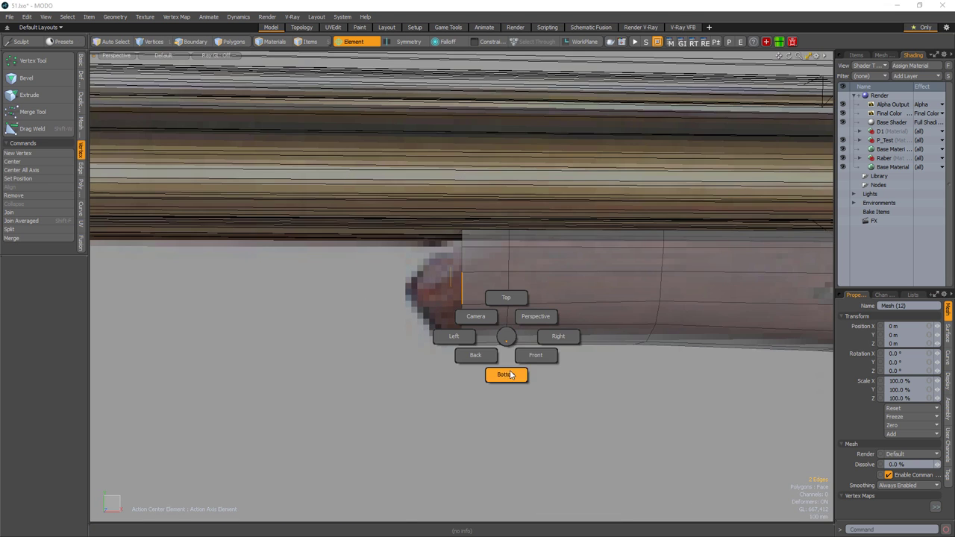
click(535, 357)
key(w)
key(shift+a)
click(571, 305)
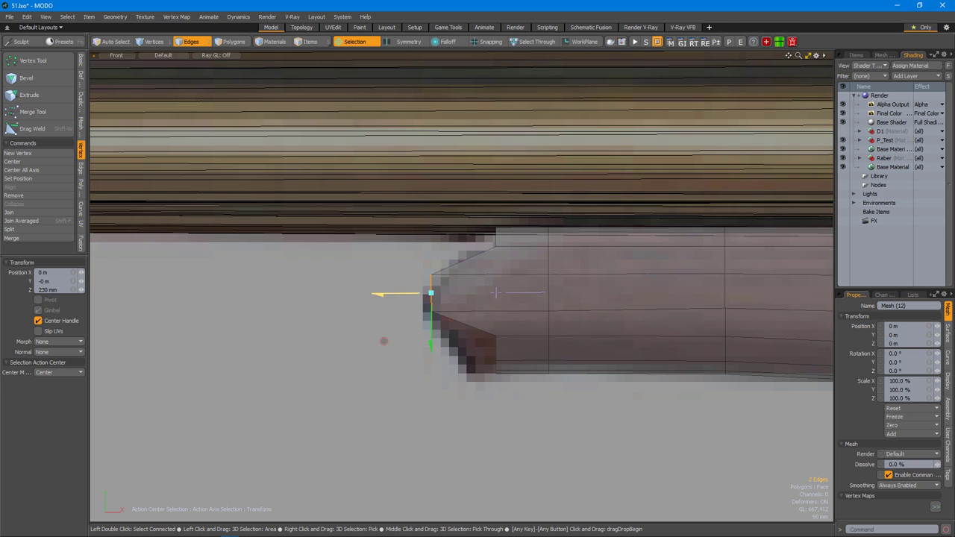
Scale the edges at the fore-end's tip and fit the neighbouring vertices to the reference outline.
key(r)
alt+shift+drag(536, 346, 496, 318)
key(1)
key(space)
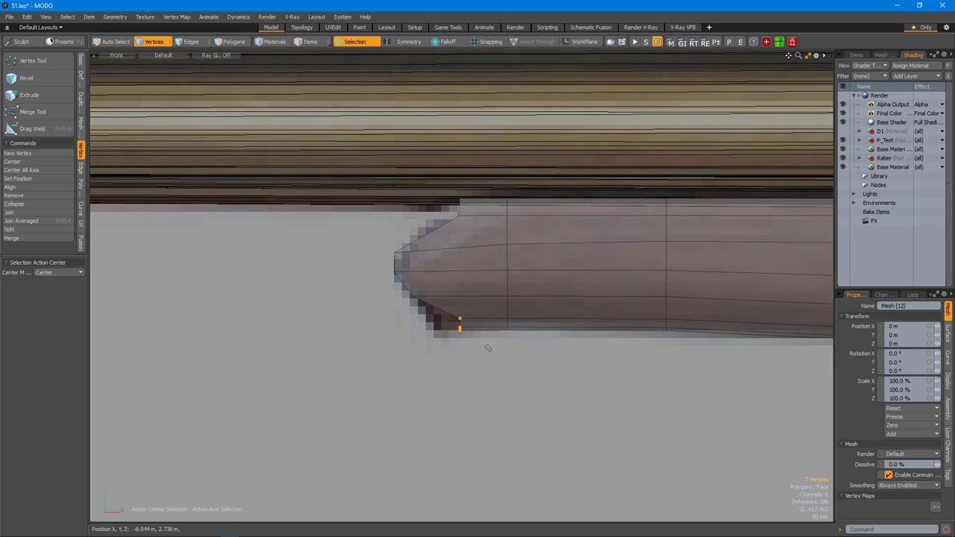
Shift the fore-end's lower front corner vertices by 2 mm and 10 mm and fit its upper front vertices to the reference outline.
scroll(482, 331, up, 3)
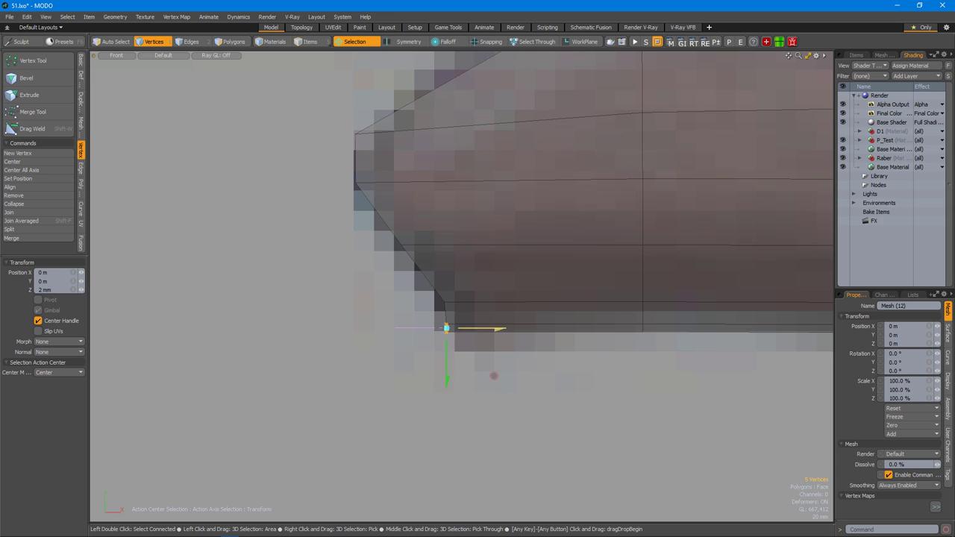
scroll(458, 327, up, 3)
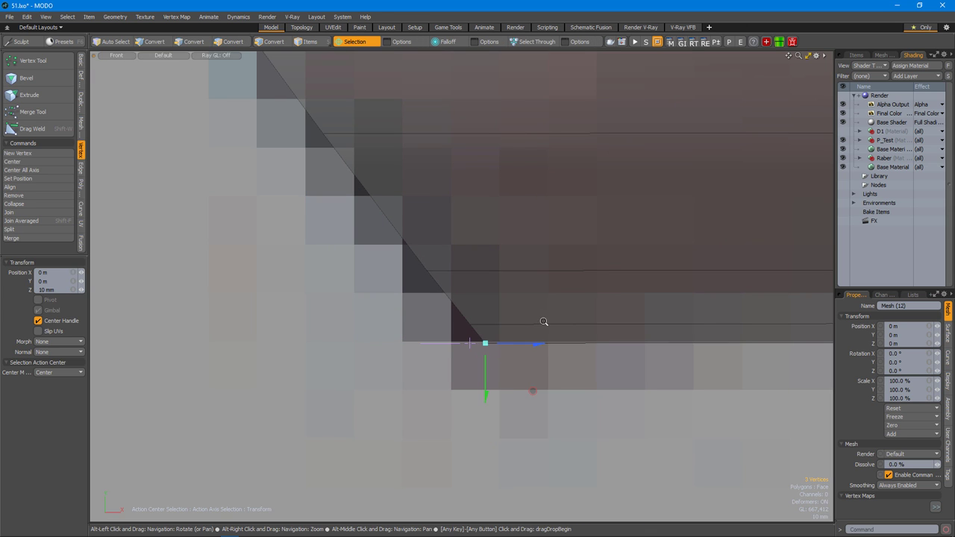
scroll(548, 322, down, 3)
alt+drag(556, 287, 488, 295)
scroll(499, 297, down, 2)
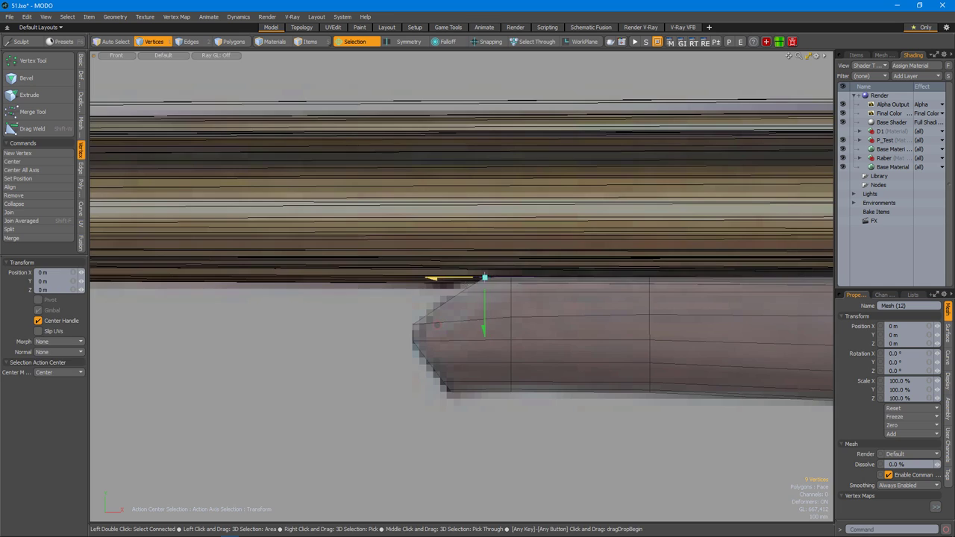
Slide the upper side edge near the fore-end's tip by about 2.6%.
key(2)
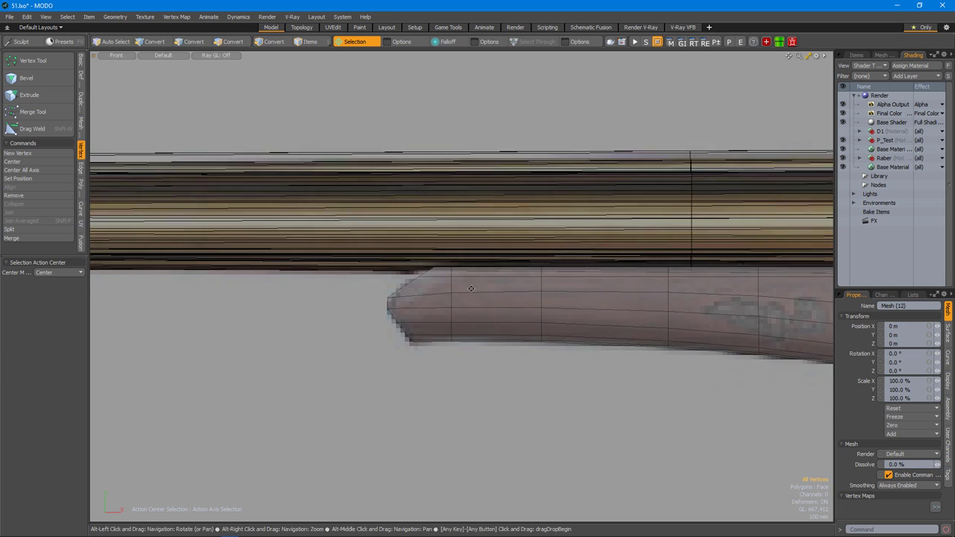
click(478, 290)
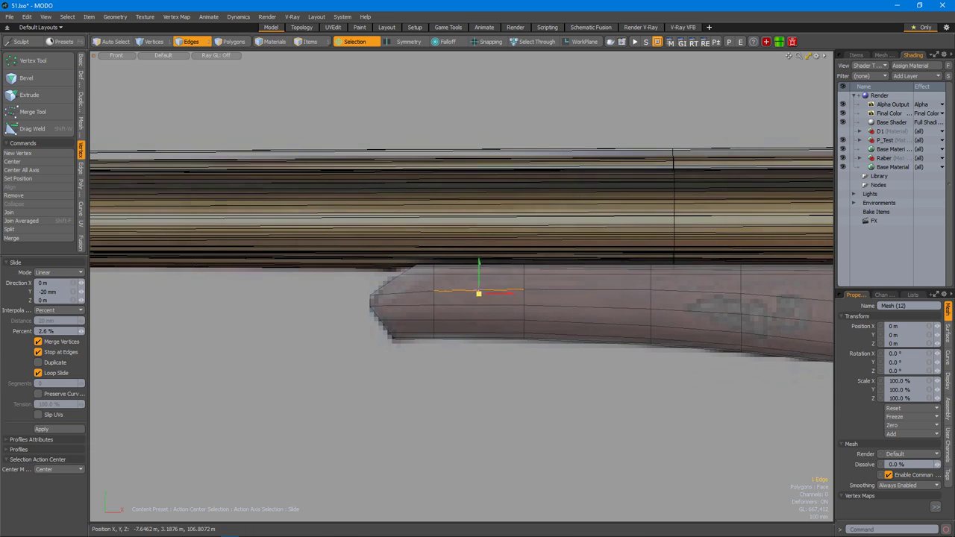
key(1)
alt+shift+drag(489, 282, 619, 231)
scroll(514, 305, down, 2)
Hide the reference backdrop and bridge the opposite border edges across the fore-end's open front end.
key(ctrl+Tab)
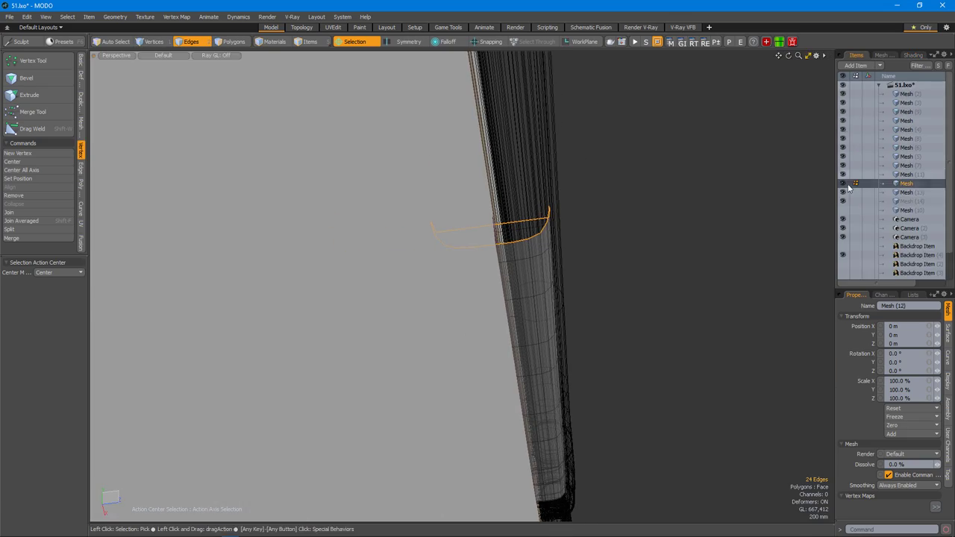
alt+drag(567, 320, 589, 360)
alt+drag(476, 354, 600, 310)
key(shift+b)
key(ctrl+z)
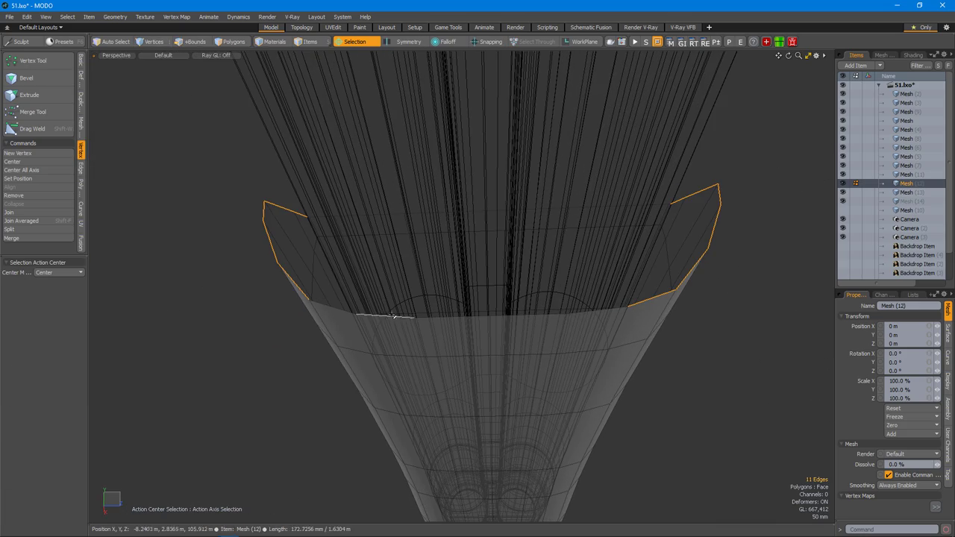
key(shift+b)
key(3)
alt+drag(477, 313, 432, 343)
Loop slice the new front-face polygons of the fore-end at 50%.
key(alt+c)
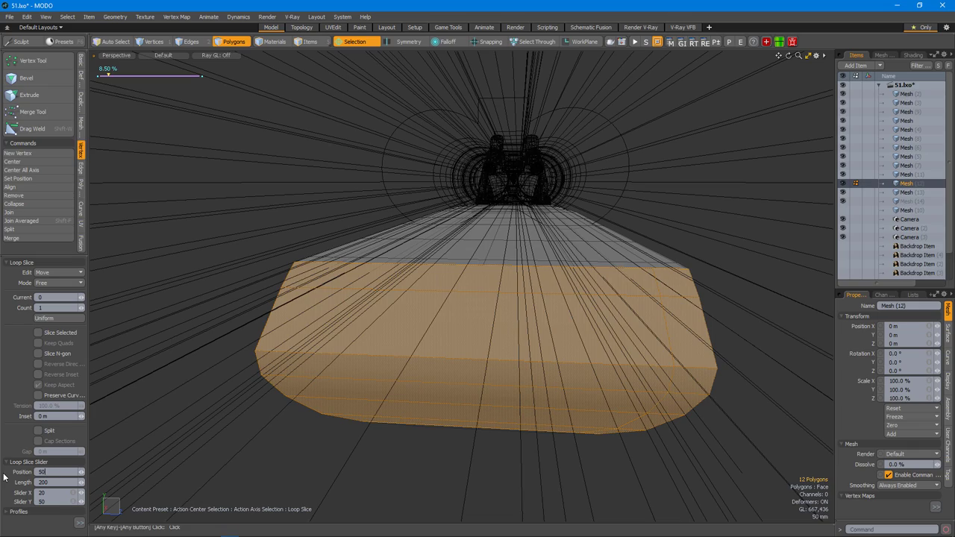
alt+drag(522, 321, 449, 320)
key(space)
key(1)
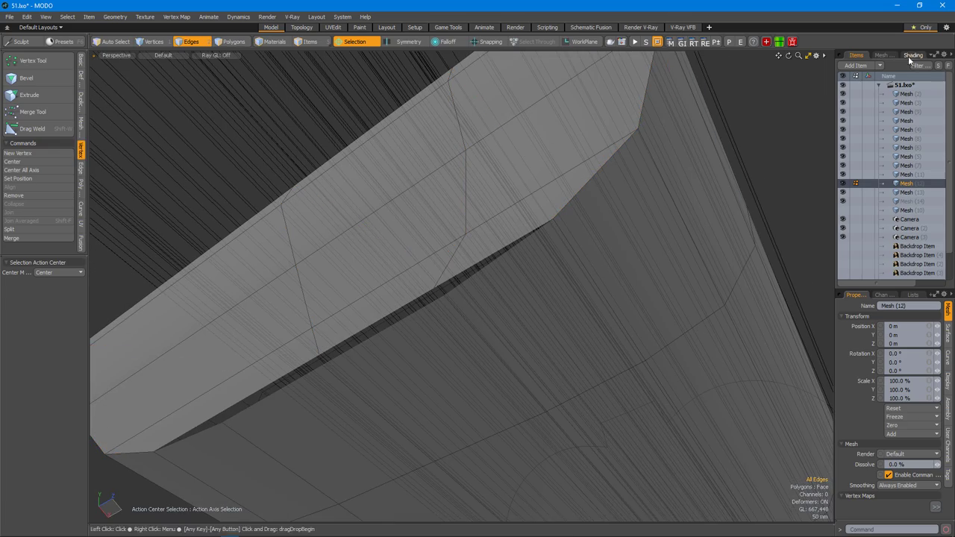
Select the whole connected fore-end mesh and hide the barrel mesh covering it.
click(911, 55)
alt+drag(384, 325, 771, 172)
key(shift+w)
key(space)
double_click(493, 313)
scroll(512, 288, down, 5)
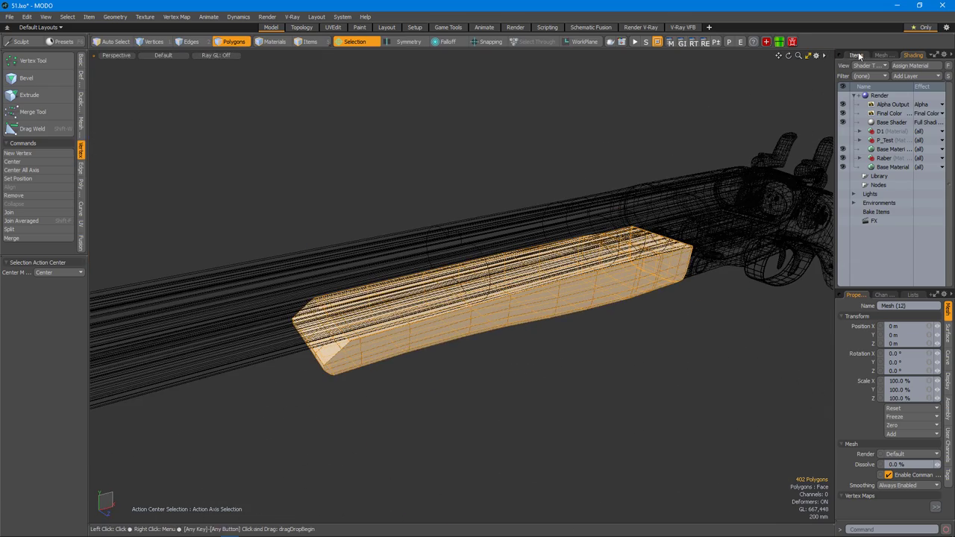
key(space)
scroll(473, 335, up, 8)
alt+drag(473, 321, 473, 274)
scroll(472, 274, down, 5)
Loop slice the outer strip of polygons on the fore-end's front face.
key(3)
click(486, 331)
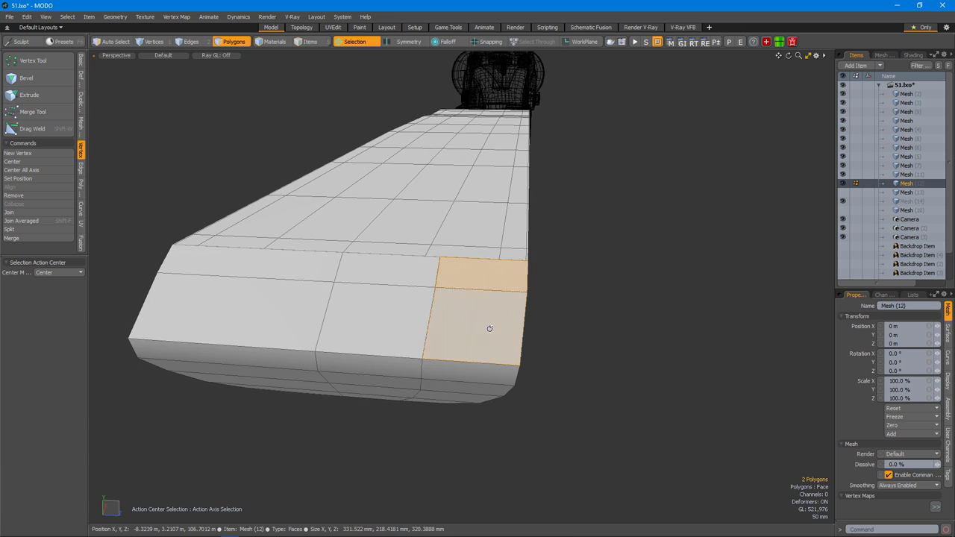
key(alt+c)
key(space)
alt+drag(497, 335, 425, 356)
key(2)
Adjust the vertices around the lower corner of the fore-end's front face.
key(1)
scroll(436, 350, down, 3)
scroll(510, 330, up, 5)
alt+drag(510, 330, 433, 298)
click(460, 330)
click(460, 325)
scroll(466, 345, down, 5)
scroll(432, 370, up, 2)
key(s)
drag(432, 370, 465, 283)
scroll(465, 283, up, 3)
Edge slice a support line along the lower corner rim of the front face and check it with subdivision smoothing.
key(alt+c)
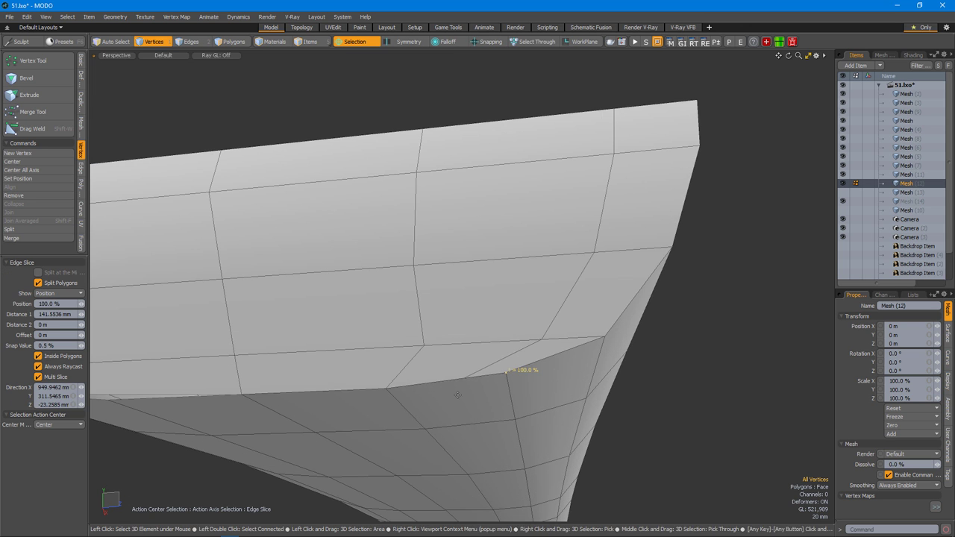
scroll(389, 361, down, 2)
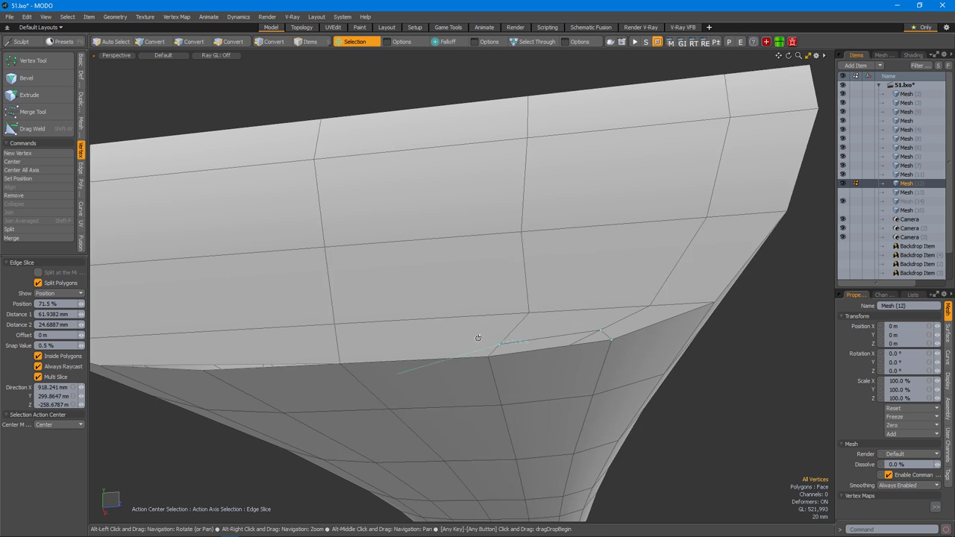
scroll(403, 324, up, 3)
key(2)
scroll(471, 310, down, 3)
key(1)
key(Tab)
alt+drag(486, 313, 540, 301)
scroll(541, 301, up, 5)
key(Tab)
Edge slice a support line along the side rim of the front face, placing cuts at about 89% and 92%.
alt+drag(473, 305, 455, 441)
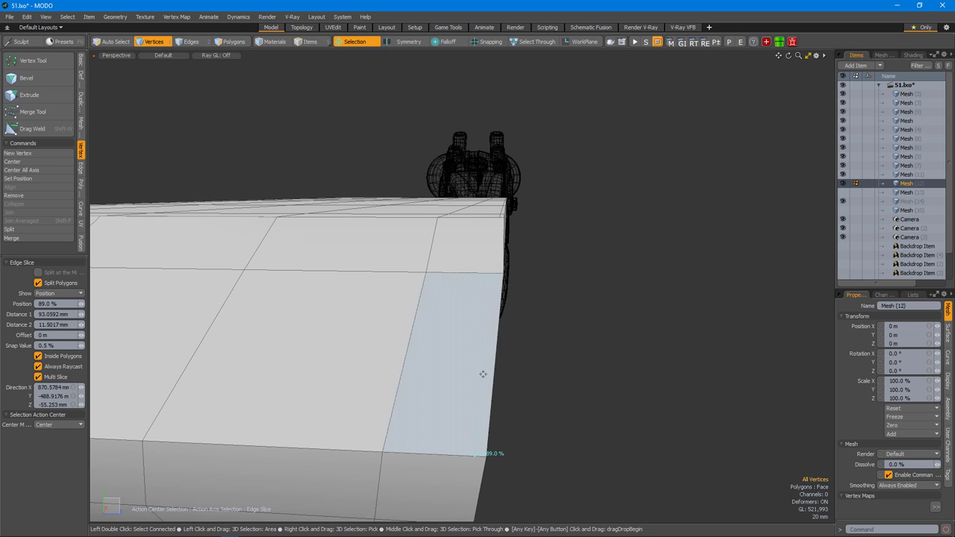
scroll(492, 273, up, 4)
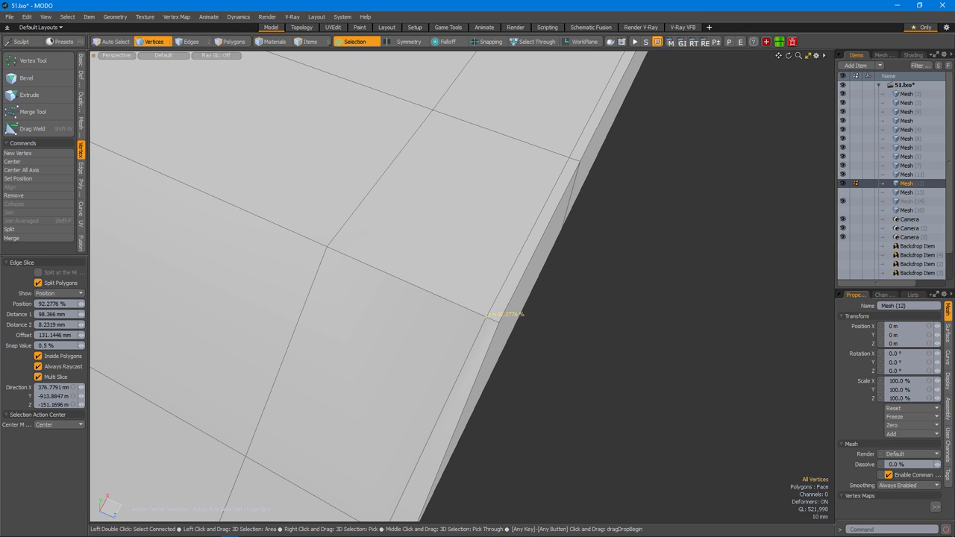
scroll(492, 325, down, 4)
alt+drag(490, 324, 489, 299)
Slide the support-line vertex at the front face's side rim by about 30.2%.
key(space)
key(1)
click(489, 299)
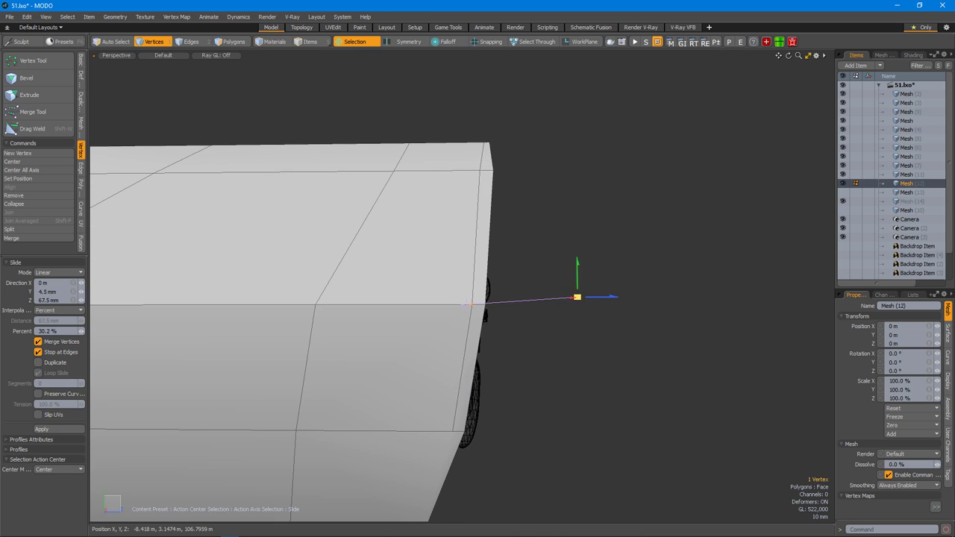
scroll(516, 202, up, 3)
key(space)
Edge slice the support line onward around the corner and along the front face's lower rim.
alt+drag(503, 106, 465, 276)
key(alt+c)
scroll(498, 337, up, 4)
alt+drag(498, 337, 538, 322)
scroll(462, 337, down, 3)
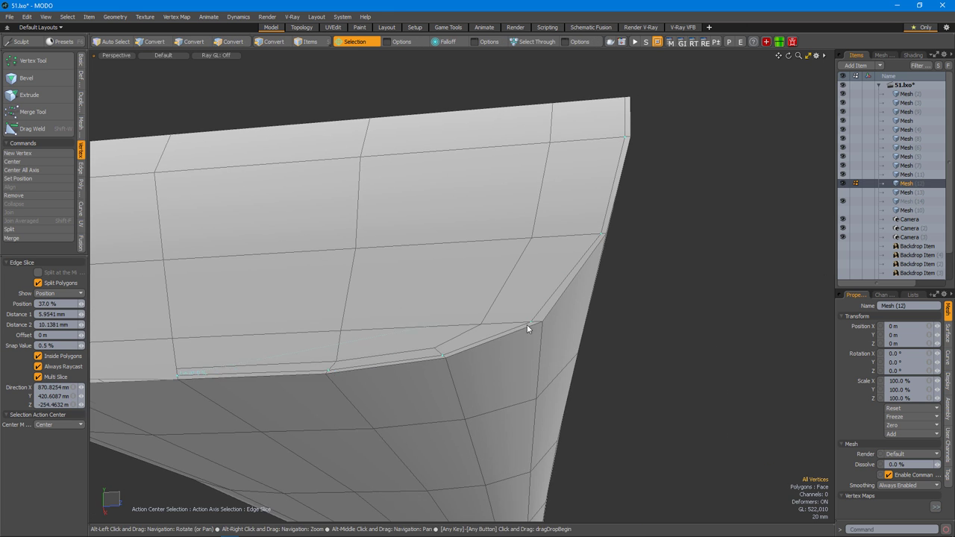
Slide the support-line vertex at the front face's lower corner by about 7.6% to even its spacing from the rim.
key(space)
click(539, 321)
scroll(552, 325, up, 2)
key(space)
click(555, 337)
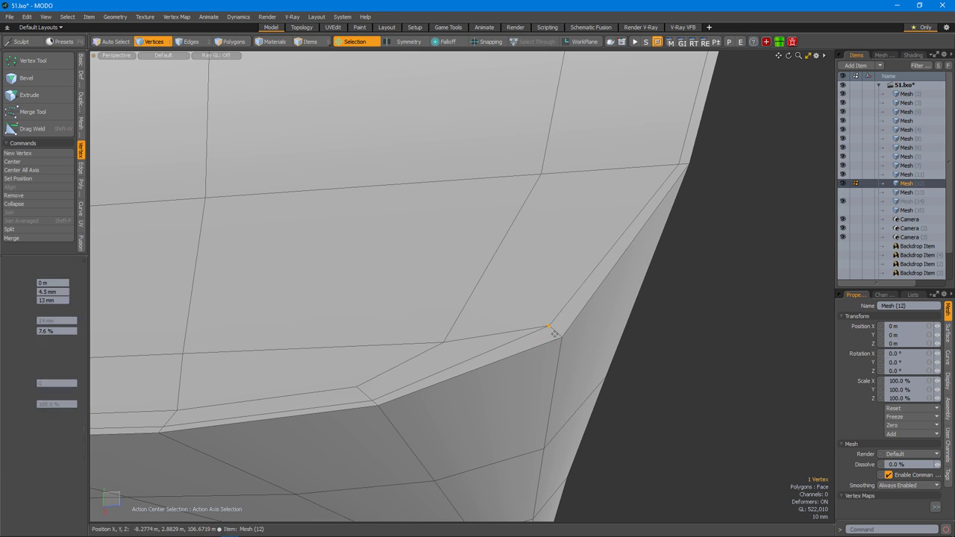
Slide the horizontal edge just above the front face's lower rim by about 35.8%.
scroll(524, 312, down, 3)
key(2)
click(421, 321)
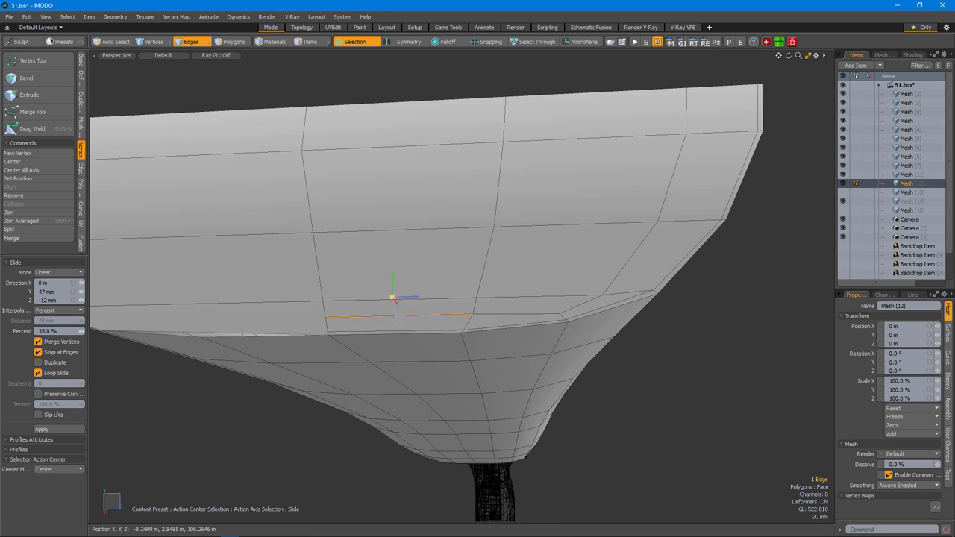
scroll(556, 315, up, 2)
scroll(590, 301, down, 4)
key(2)
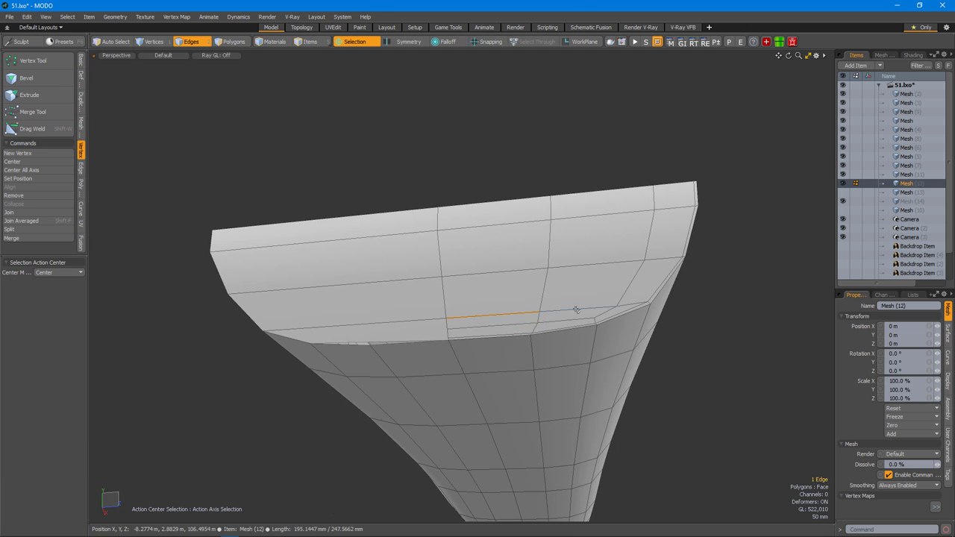
key(space)
Select the polygons of the fore-end half without the support cuts, up to the centre line, and delete them.
alt+drag(526, 321, 493, 296)
scroll(493, 296, up, 6)
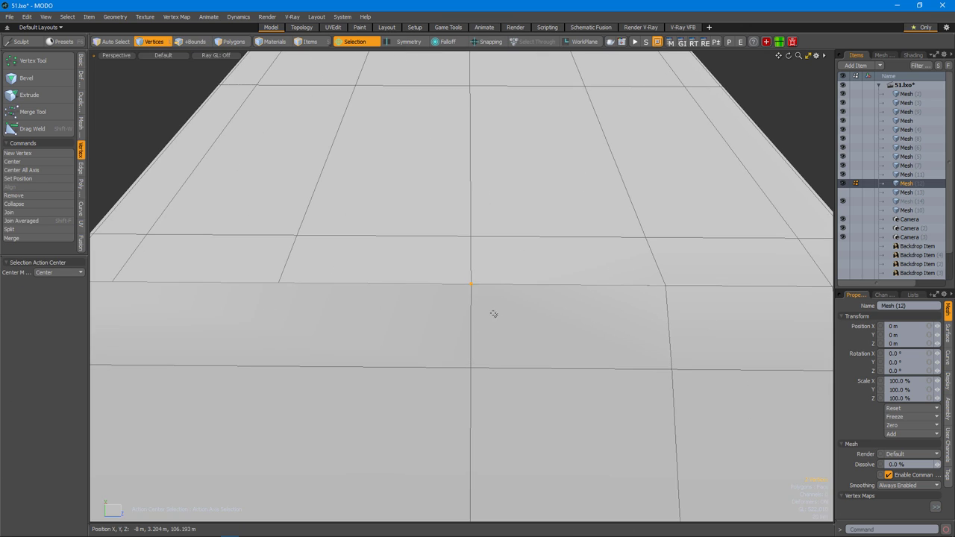
scroll(494, 312, down, 5)
key(ctrl+space)
click(527, 311)
key(3)
right_drag(287, 223, 658, 311)
key(ctrl+space)
click(675, 283)
Try to mirror the remaining fore-end half across the Z axis.
alt+drag(675, 283, 505, 321)
scroll(478, 258, up, 5)
key(Tab)
key(Tab)
key(3)
key(ctrl+space)
click(497, 282)
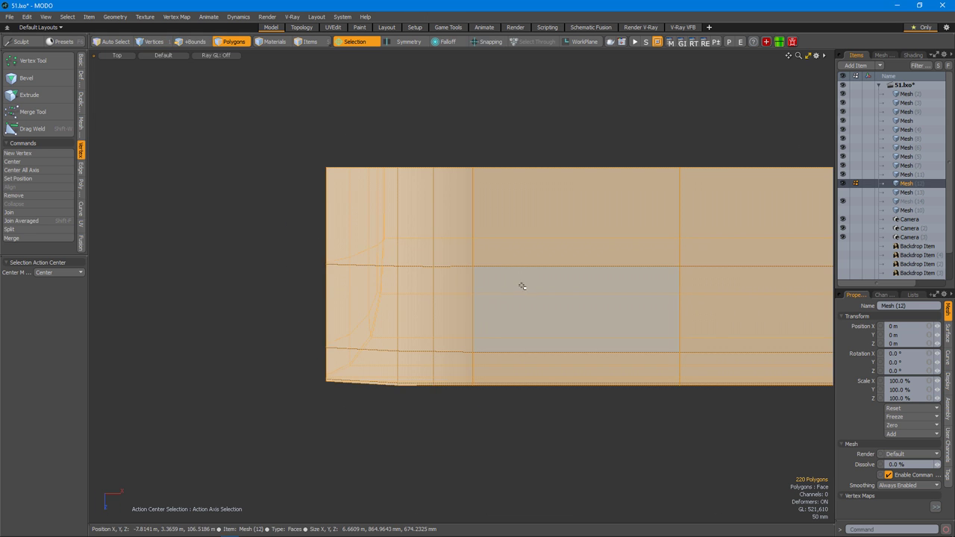
key(shift+v)
alt+drag(582, 168, 497, 286)
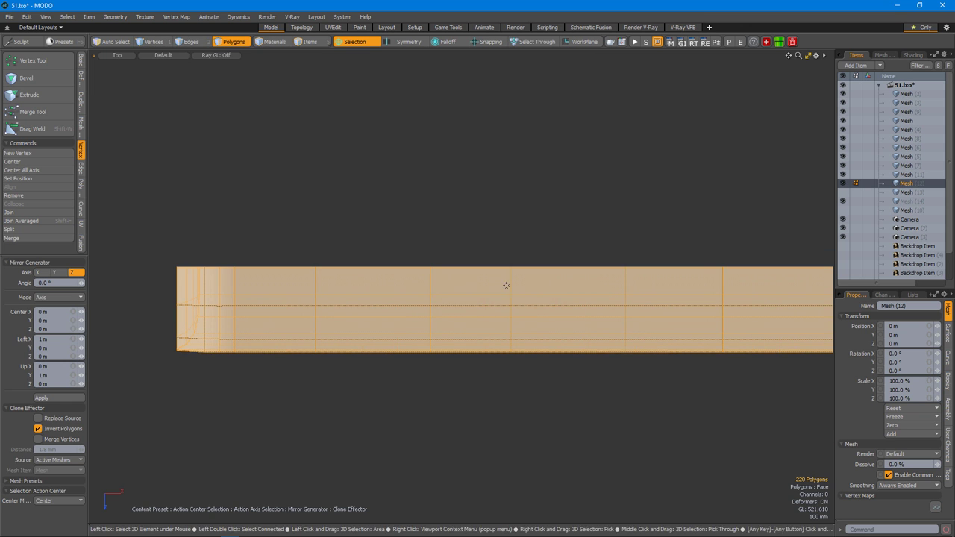
click(461, 288)
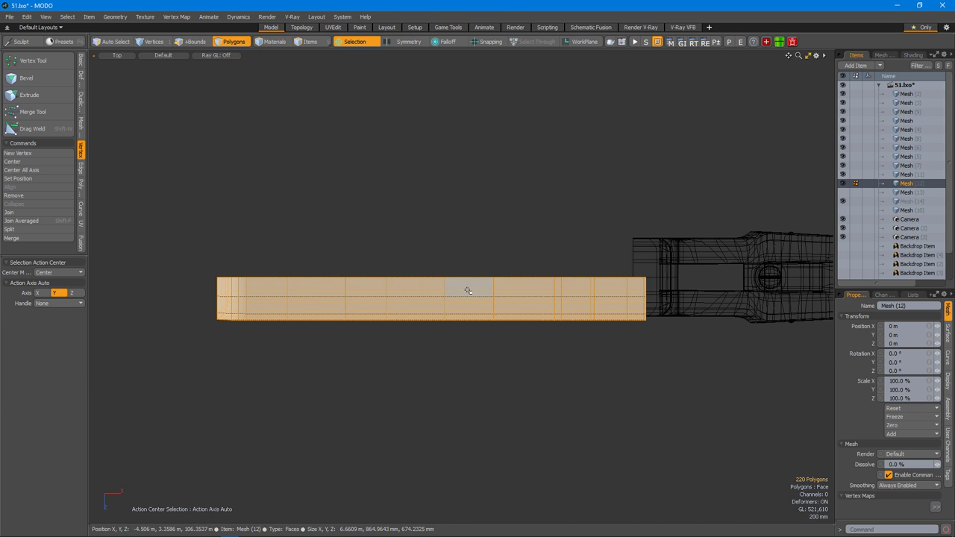
Set the action centre to Element and mirror the fore-end half across Z about its inner centre edge.
key(t)
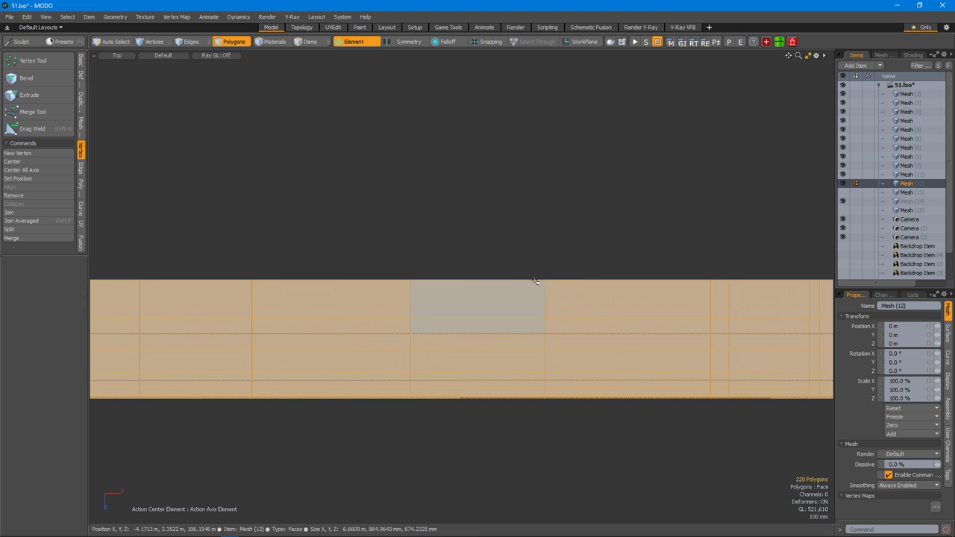
scroll(508, 279, up, 2)
key(2)
click(585, 309)
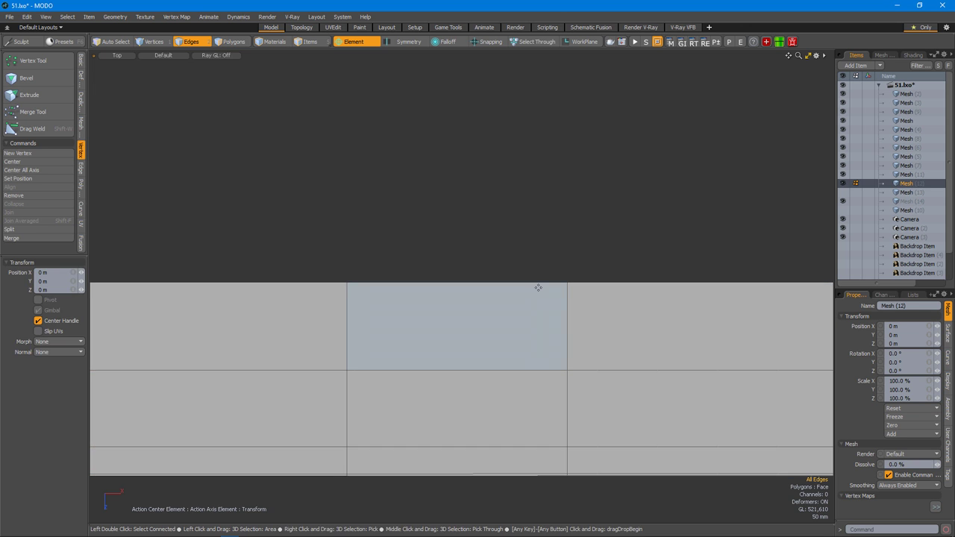
key(3)
scroll(544, 300, down, 2)
alt+drag(482, 309, 433, 309)
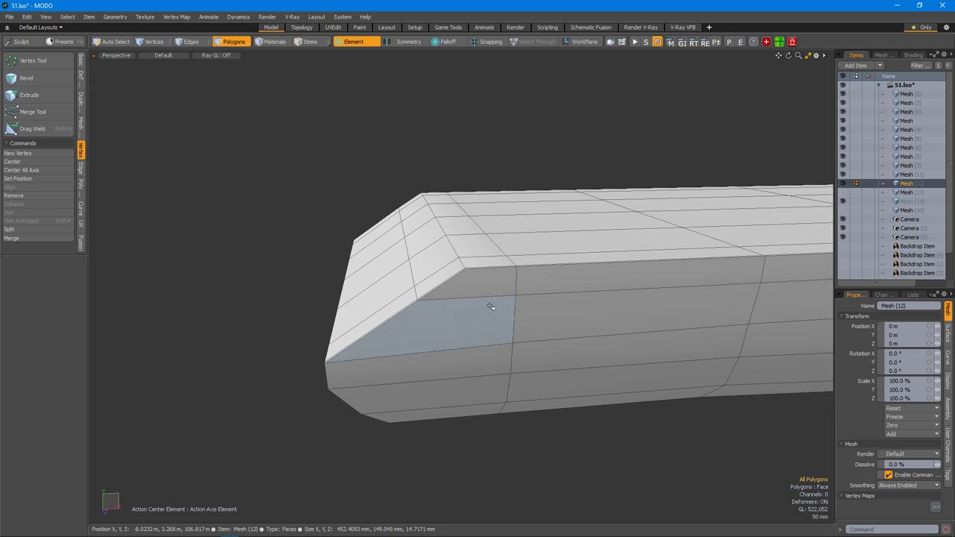
Loop slice one half of the fore-end close behind its front end.
key(Tab)
alt+drag(500, 290, 478, 298)
mouse_move(448, 291)
mouse_down()
mouse_move(470, 317)
mouse_move(478, 298)
mouse_move(603, 228)
mouse_up()
key(alt+c)
key(space)
click(583, 236)
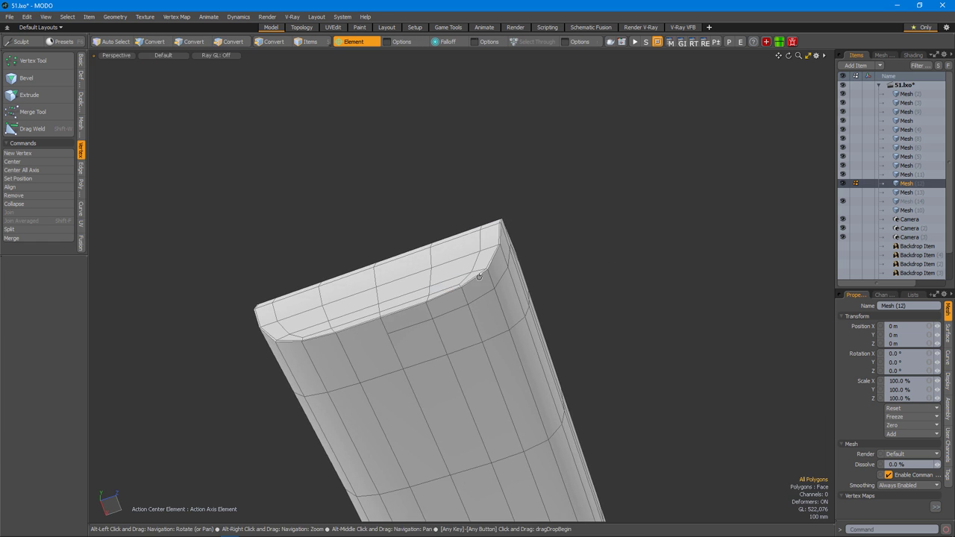
Replace the unsliced half with a Z-axis mirror of the sliced half, merging vertices within 1.8 mm.
key(ctrl+space)
click(488, 258)
key(shift+v)
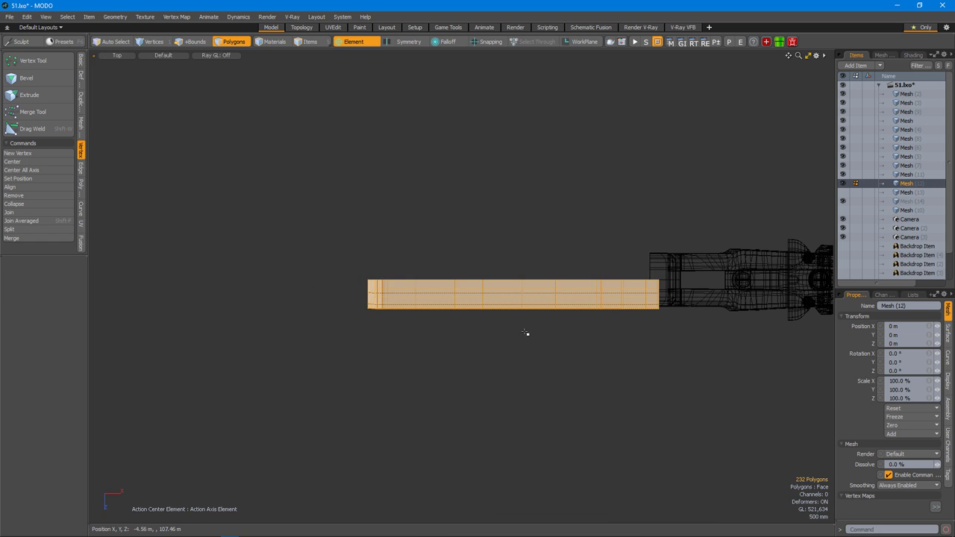
scroll(545, 341, up, 5)
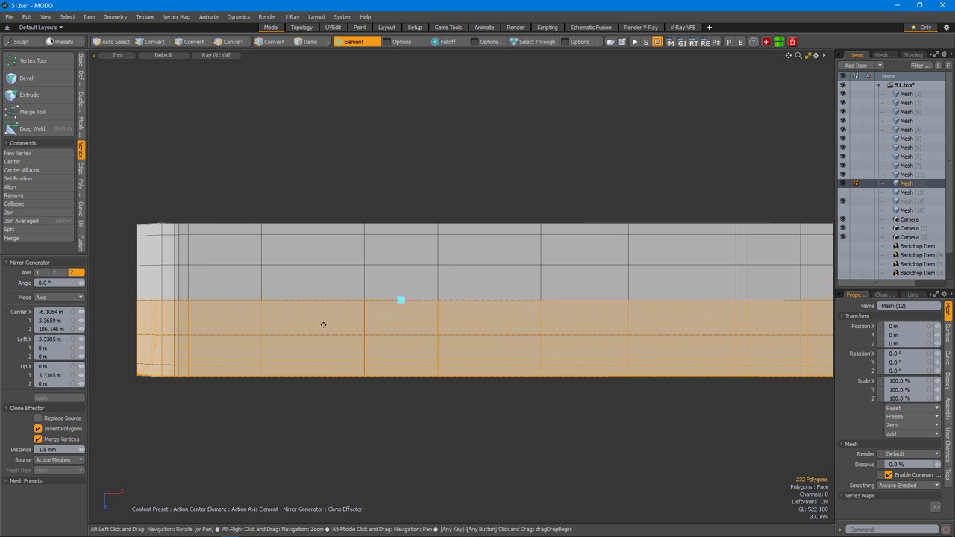
key(space)
alt+drag(323, 325, 471, 324)
Select all polygons of the fore-end's front face, including the rim strips, and scale them slightly.
click(454, 405)
double_click(571, 294)
scroll(467, 420, up, 4)
scroll(410, 365, down, 5)
key(shift+Up)
alt+drag(413, 324, 382, 309)
scroll(445, 274, up, 6)
scroll(357, 344, down, 5)
shift+double_click(413, 275)
scroll(413, 275, up, 2)
scroll(414, 275, up, 3)
shift+double_click(236, 264)
alt+drag(283, 329, 420, 396)
shift+double_click(419, 396)
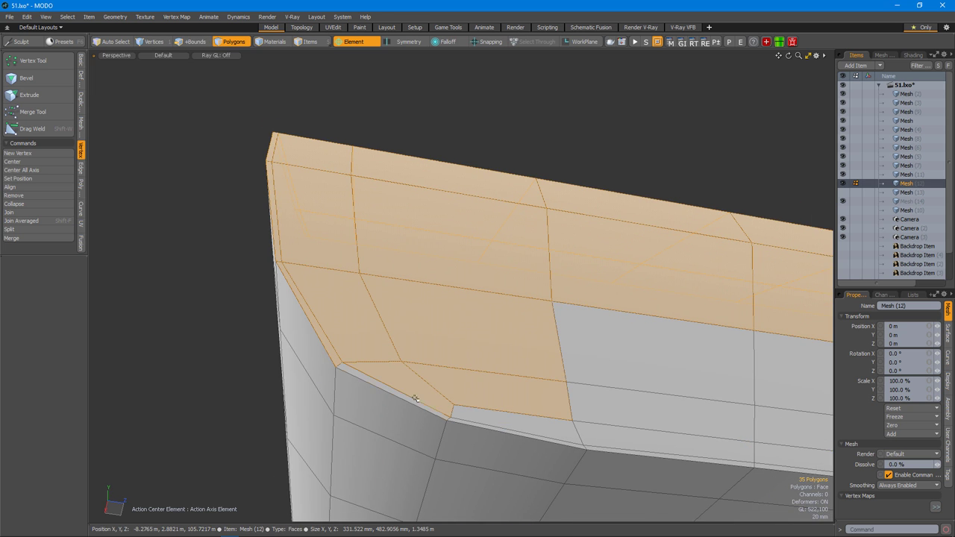
alt+drag(480, 427, 399, 306)
alt+drag(602, 317, 536, 324)
shift+click(536, 324)
alt+drag(598, 348, 420, 363)
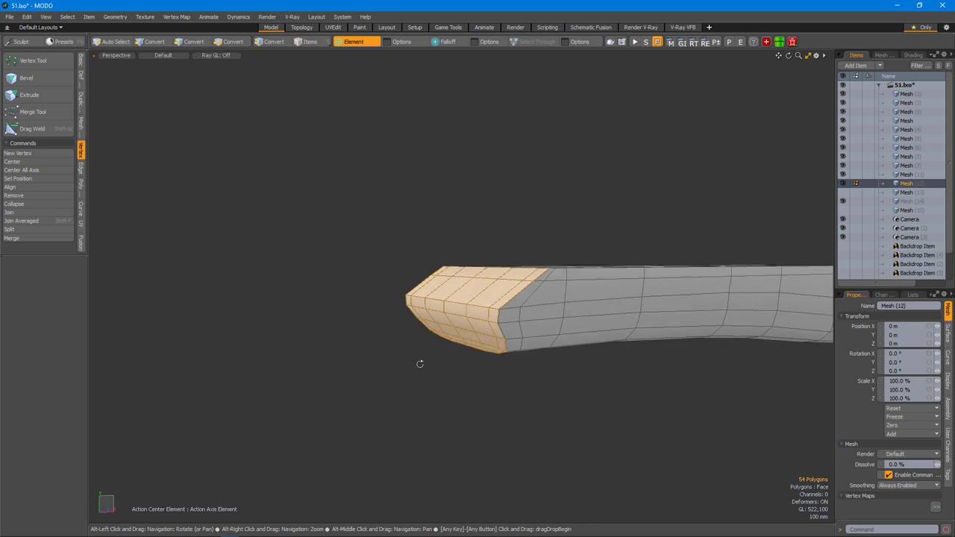
alt+drag(735, 281, 403, 306)
key(r)
key(space)
key(r)
drag(388, 298, 377, 298)
alt+drag(432, 256, 441, 297)
Inspect the fore-end's scaled front rim with subdivision smoothing on and off.
key(space)
click(402, 224)
click(484, 224)
key(2)
scroll(487, 367, up, 3)
key(1)
click(469, 367)
scroll(451, 371, down, 3)
key(l)
key(space)
key(space)
key(Tab)
key(Tab)
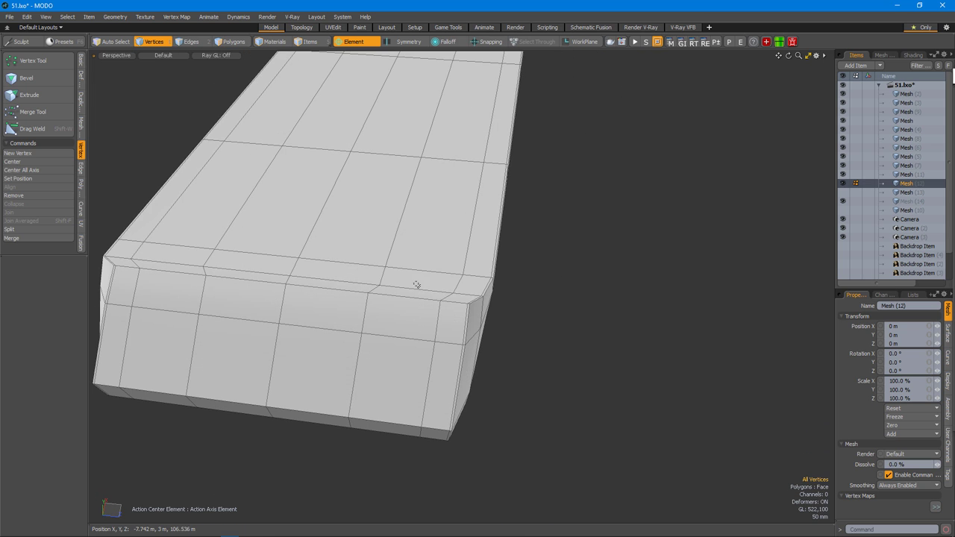
Move the eight vertices around the upper corner of the fore-end's front face by -6 mm along Y.
alt+drag(473, 332, 452, 326)
key(w)
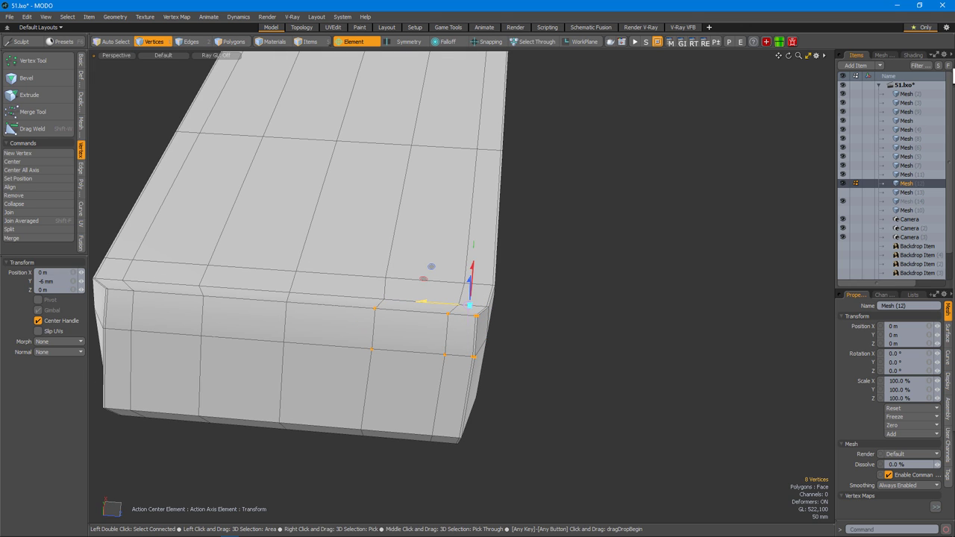
alt+drag(432, 329, 489, 331)
click(446, 306)
alt+drag(446, 306, 515, 240)
key(3)
mouse_move(515, 241)
mouse_down()
mouse_move(501, 349)
mouse_move(522, 321)
mouse_move(490, 423)
mouse_move(488, 366)
mouse_move(512, 293)
mouse_up()
key(2)
double_click(487, 319)
scroll(485, 361, down, 3)
key(3)
click(500, 320)
double_click(501, 320)
key(b)
mouse_move(512, 294)
alt+right_down()
mouse_move(485, 295)
mouse_move(522, 295)
alt+right_up()
Pull the middle lengthwise vertex rows at the fore-end's tip forward in the top view to round its end.
key(1)
key(Tab)
drag(350, 213, 574, 336)
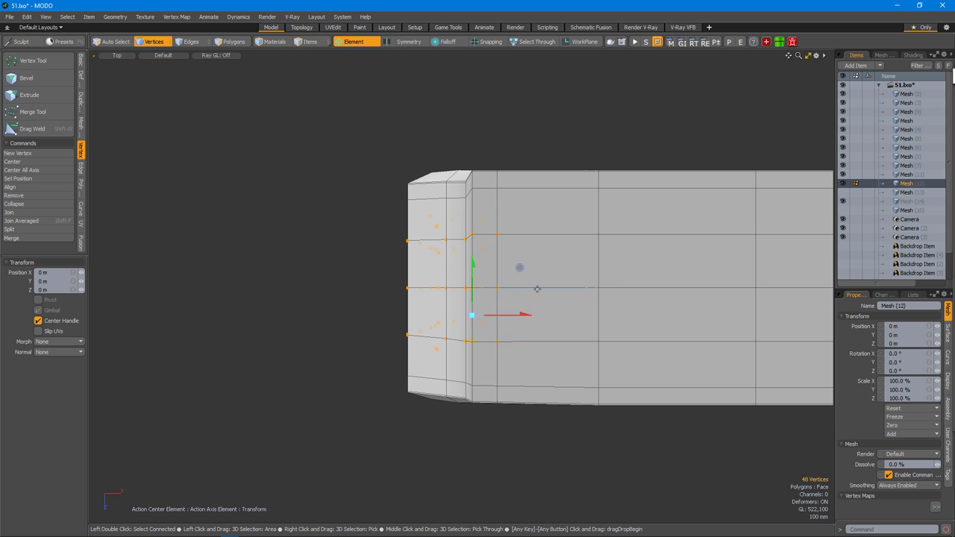
scroll(535, 288, up, 3)
drag(608, 288, 583, 331)
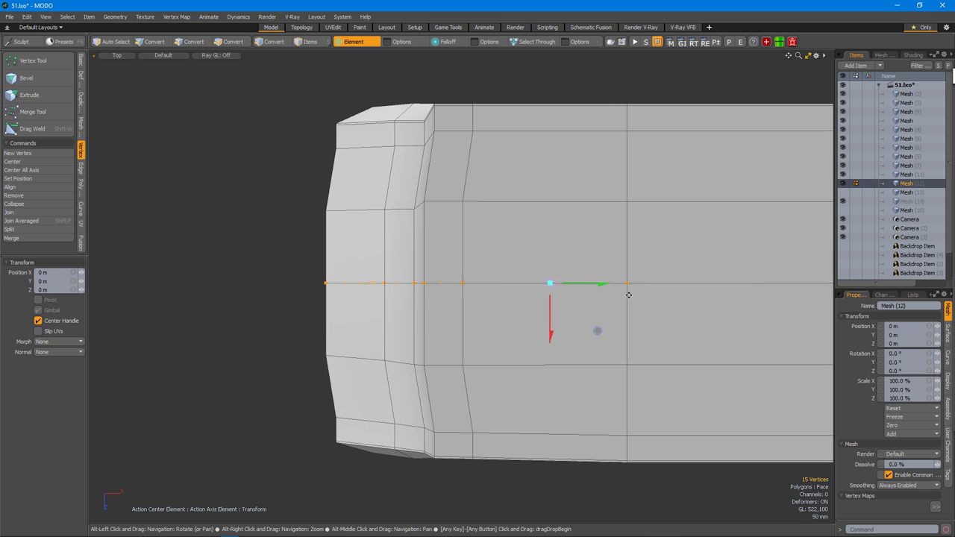
scroll(553, 265, down, 2)
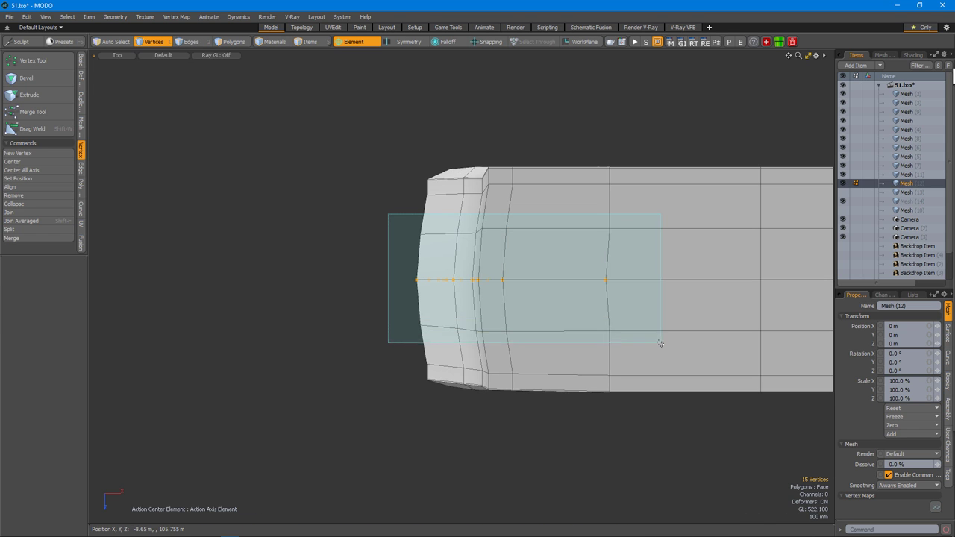
alt+drag(562, 321, 487, 350)
key(w)
Move the four middle vertices at the fore-end's tip rim by -16 mm along the handle's Y axis.
alt+drag(511, 300, 540, 316)
shift+click(532, 267)
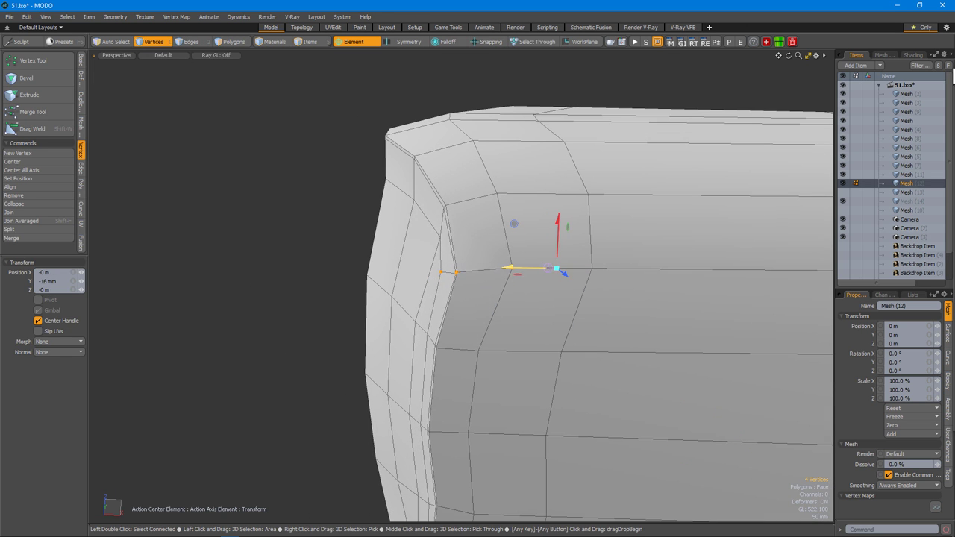
key(space)
click(520, 256)
alt+drag(520, 256, 488, 273)
Select eight vertices along the side of the fore-end's tip and move them 52 mm along X.
click(567, 263)
alt+drag(529, 346, 464, 288)
click(471, 318)
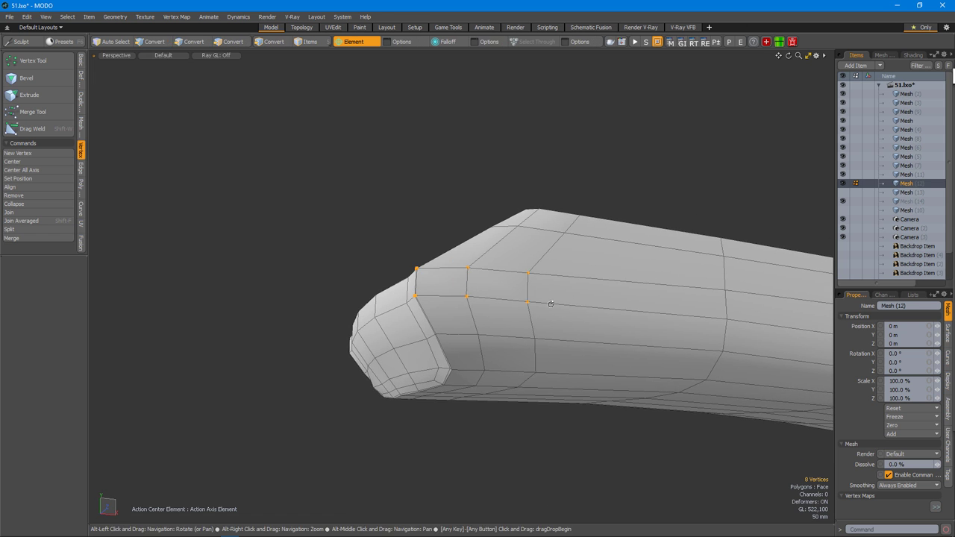
alt+drag(544, 306, 556, 302)
key(y)
alt+drag(682, 277, 680, 294)
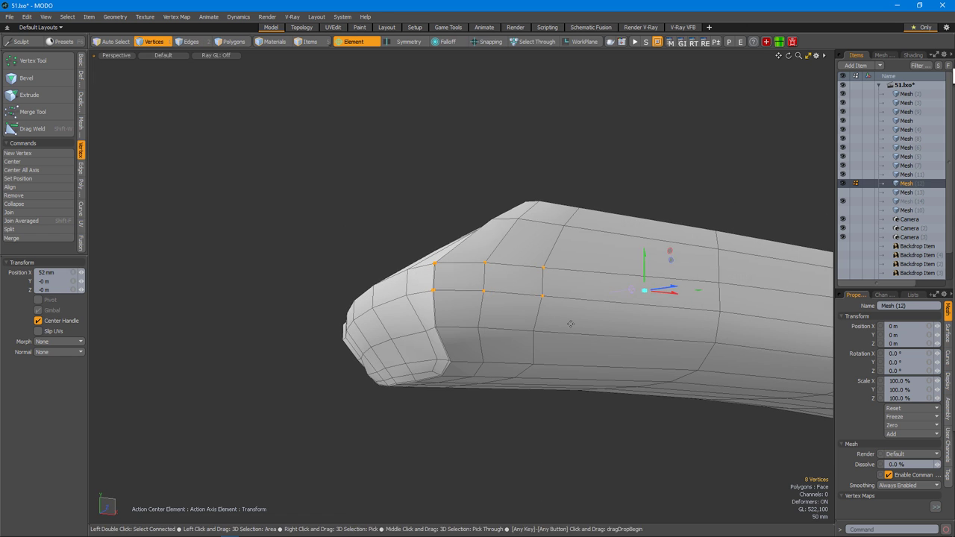
mouse_move(525, 346)
alt+mouse_down()
mouse_move(681, 288)
mouse_move(619, 354)
mouse_move(465, 266)
mouse_move(584, 284)
mouse_move(640, 304)
mouse_move(649, 272)
mouse_move(522, 280)
mouse_move(544, 320)
mouse_move(530, 308)
mouse_move(540, 400)
mouse_move(523, 373)
mouse_move(550, 283)
mouse_move(701, 336)
mouse_move(588, 343)
mouse_move(563, 298)
mouse_move(602, 330)
mouse_move(452, 346)
mouse_move(529, 332)
alt+mouse_up()
click(540, 400)
Check the tip's smoothing and reposition the five center-line vertices behind its rim.
key(Tab)
key(Tab)
click(452, 346)
key(w)
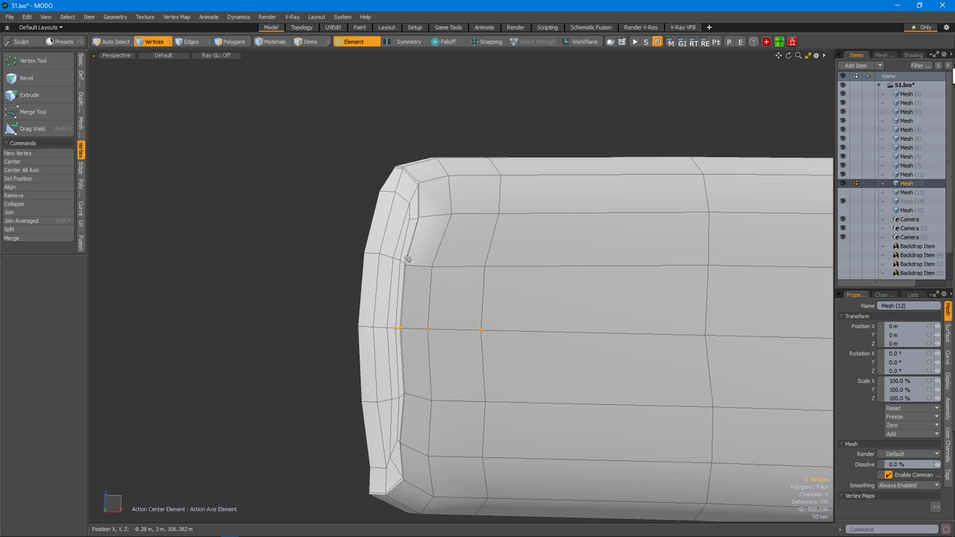
key(Escape)
Cut a supporting edge alongside the fore-end tip's rim with Edge Slice and turn on subdivision smoothing.
alt+drag(485, 276, 305, 334)
key(2)
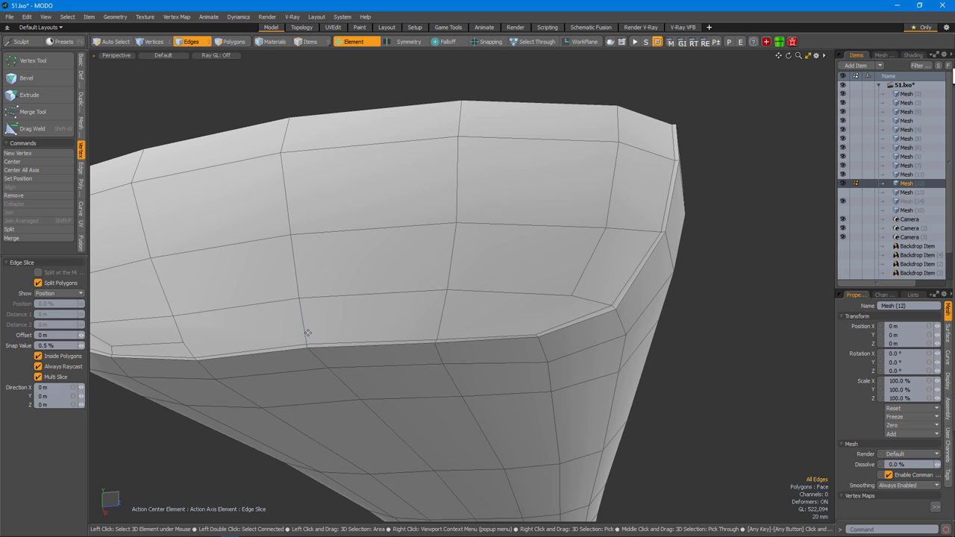
scroll(532, 321, up, 3)
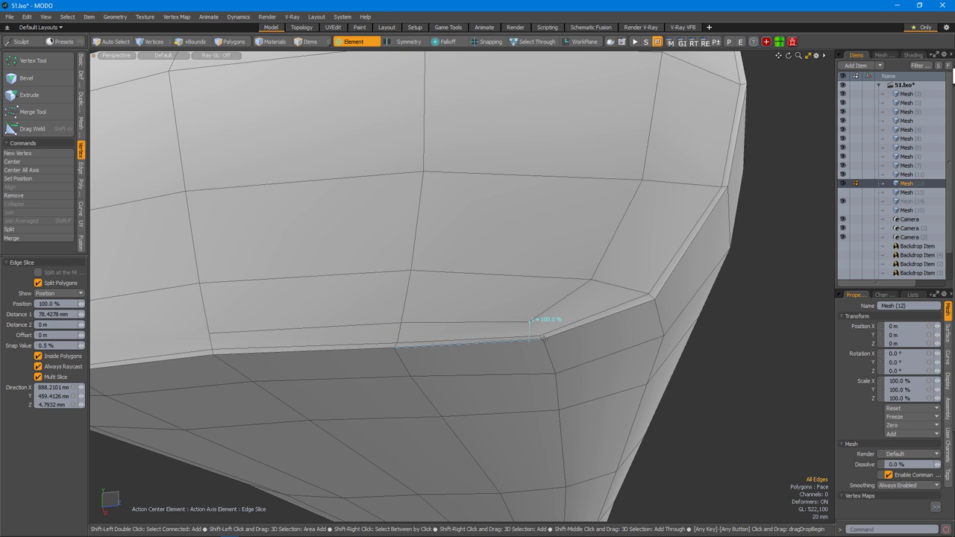
key(Tab)
mouse_move(540, 318)
alt+mouse_down()
mouse_move(495, 356)
mouse_move(514, 363)
mouse_move(507, 292)
mouse_move(531, 321)
mouse_move(522, 328)
alt+mouse_up()
Delete one lengthwise half of the fore-end and replace it with a mirror of the remaining half.
key(3)
right_drag(262, 202, 828, 309)
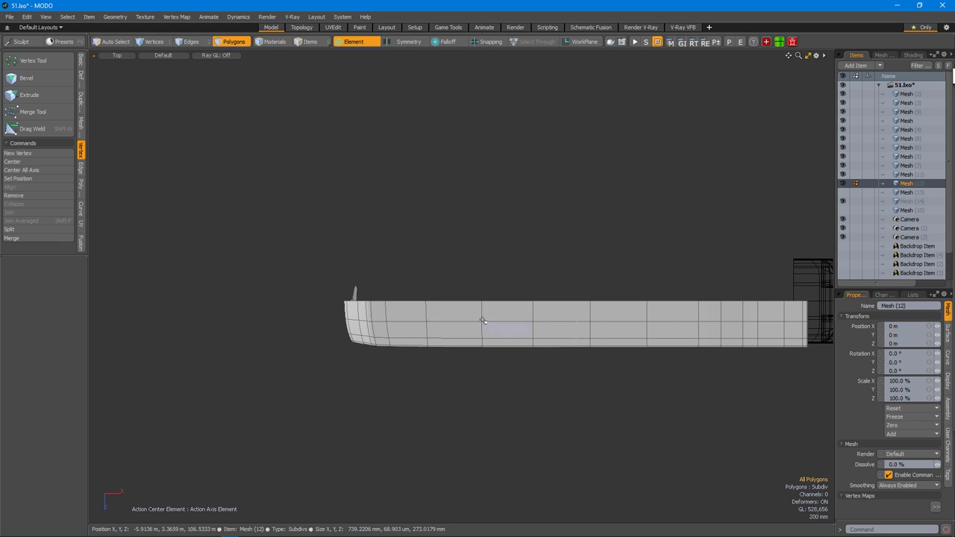
click(442, 280)
alt+drag(442, 280, 618, 268)
click(535, 356)
ctrl+alt+drag(572, 309, 571, 282)
scroll(482, 299, up, 2)
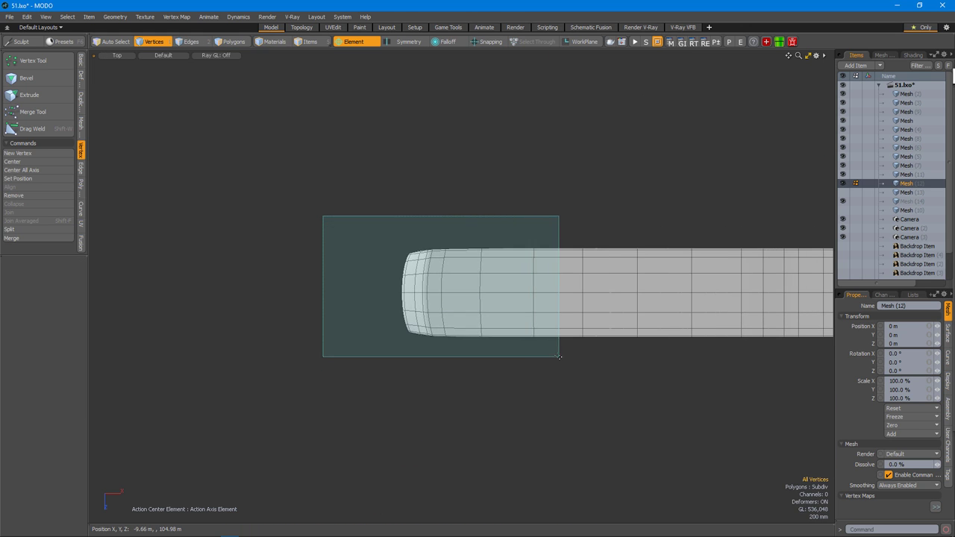
Select the edge loop behind the fore-end tip's rim in the top view and scale it to 99% along X.
drag(561, 356, 560, 357)
scroll(486, 346, up, 2)
scroll(493, 212, up, 3)
click(465, 217)
scroll(464, 217, up, 2)
scroll(406, 224, down, 3)
key(2)
double_click(427, 286)
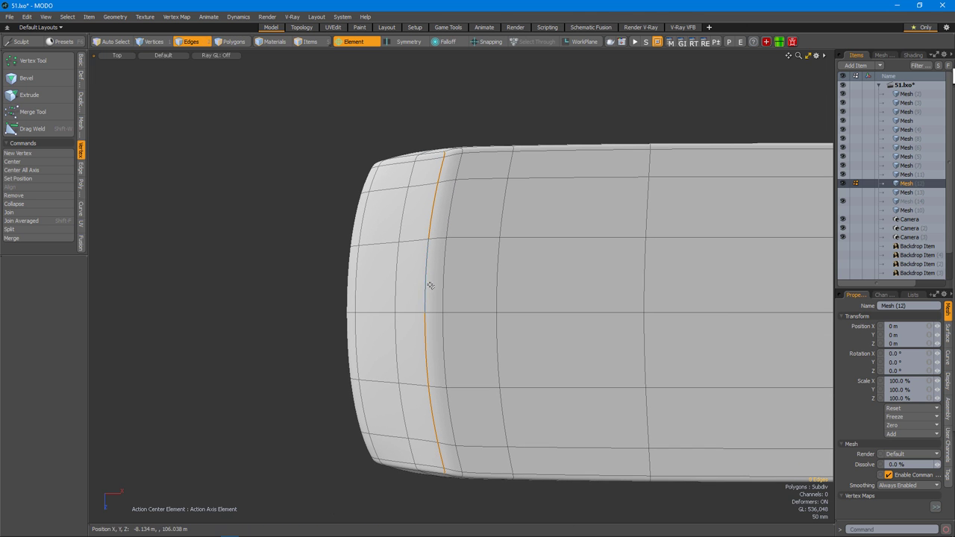
key(q)
scroll(468, 229, up, 2)
scroll(496, 278, down, 2)
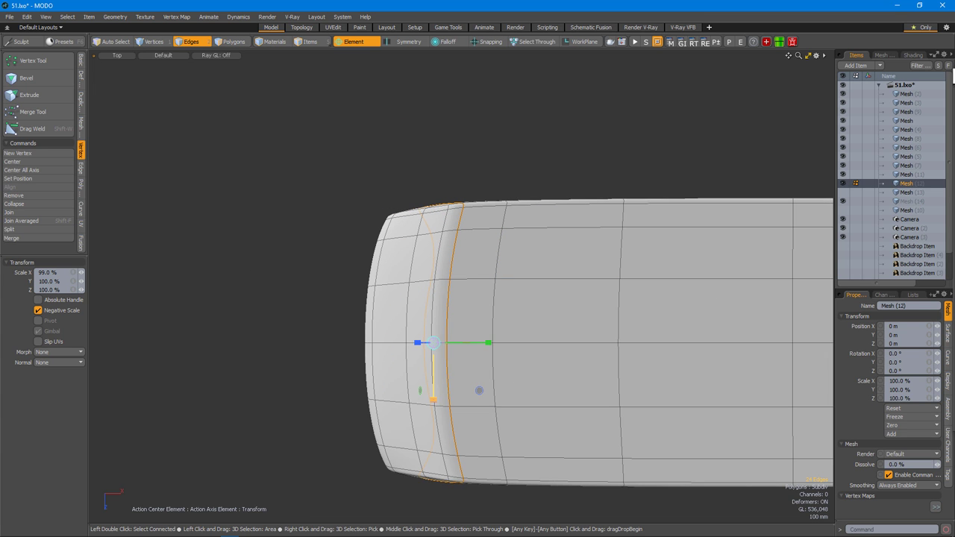
scroll(503, 212, up, 4)
key(q)
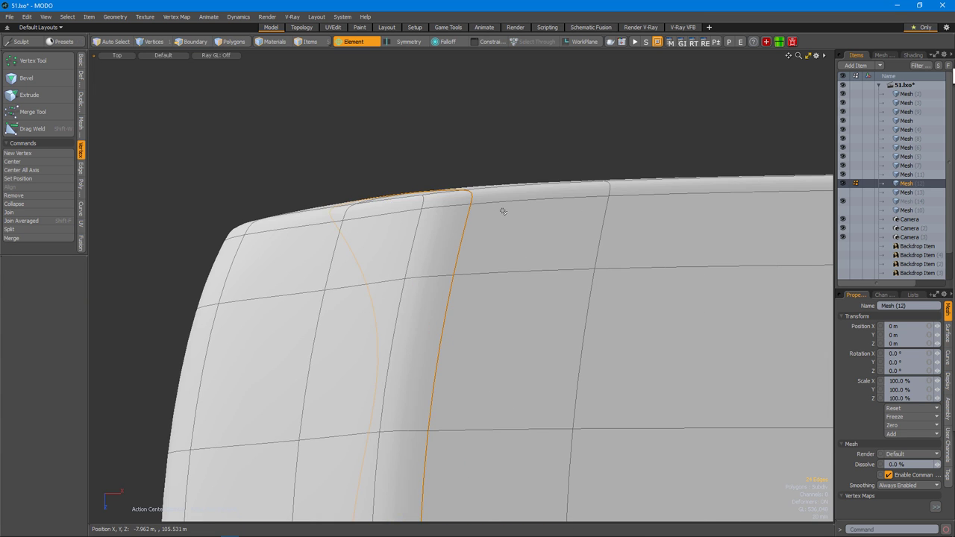
Select all fore-end polygons in the bottom view and set a radial falloff of about 1.14 m by 960 mm around the tip.
key(1)
scroll(504, 224, down, 2)
key(ctrl+space)
click(545, 221)
alt+drag(545, 222, 536, 363)
alt+drag(471, 314, 580, 391)
key(ctrl+space)
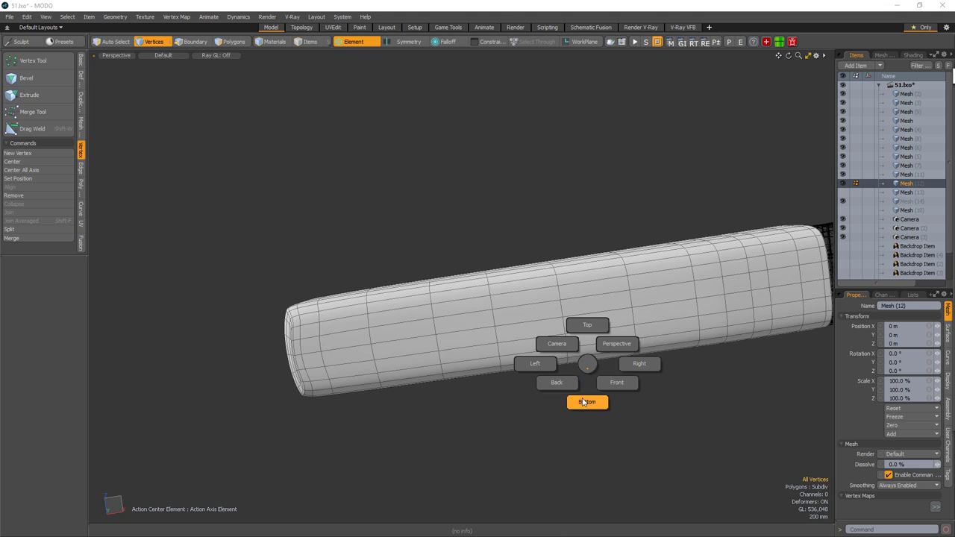
click(587, 401)
alt+right_drag(597, 379, 648, 301)
key(3)
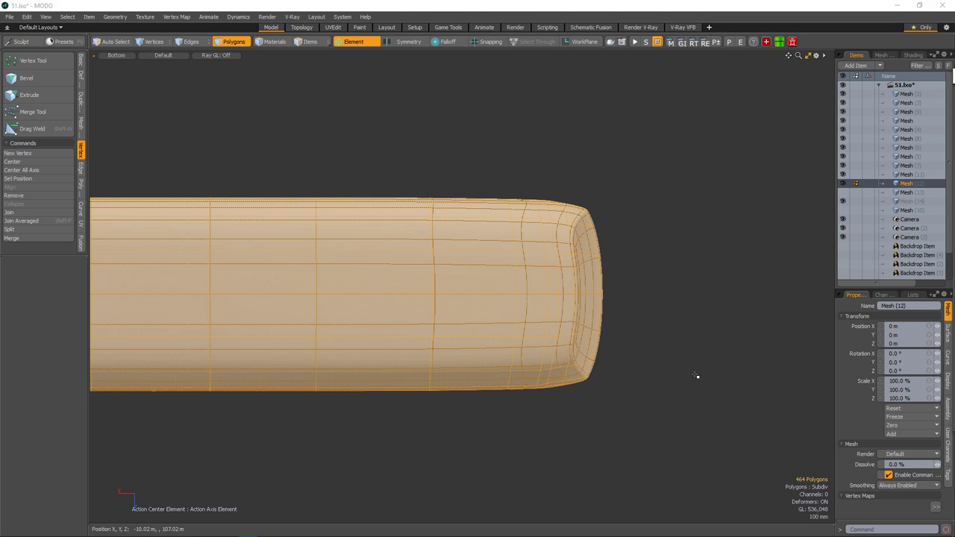
click(448, 41)
click(446, 84)
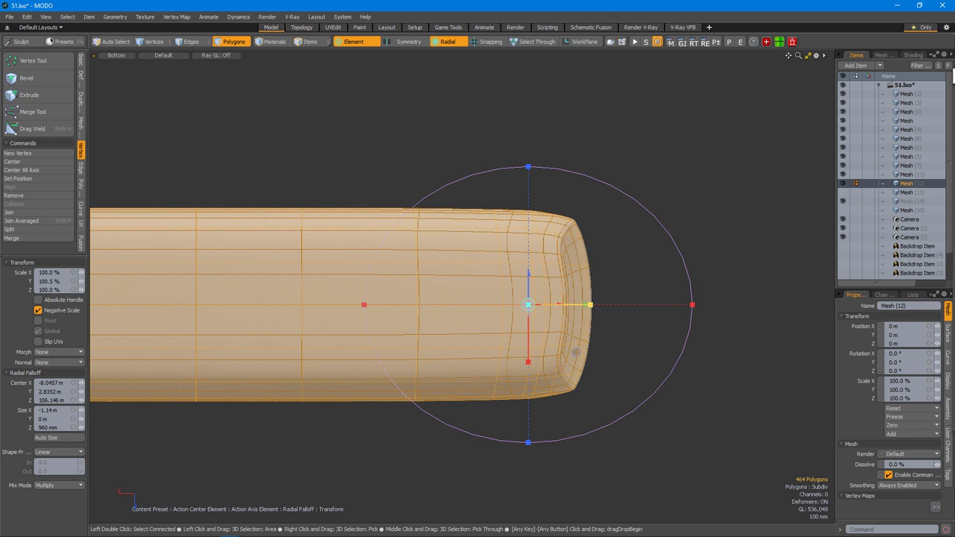
Scale the tip to 168.5% along Y, resize the radial falloff to about 840 by 960 mm, and turn the falloff off.
mouse_move(685, 298)
alt+right_down()
mouse_move(675, 306)
mouse_move(696, 293)
alt+right_up()
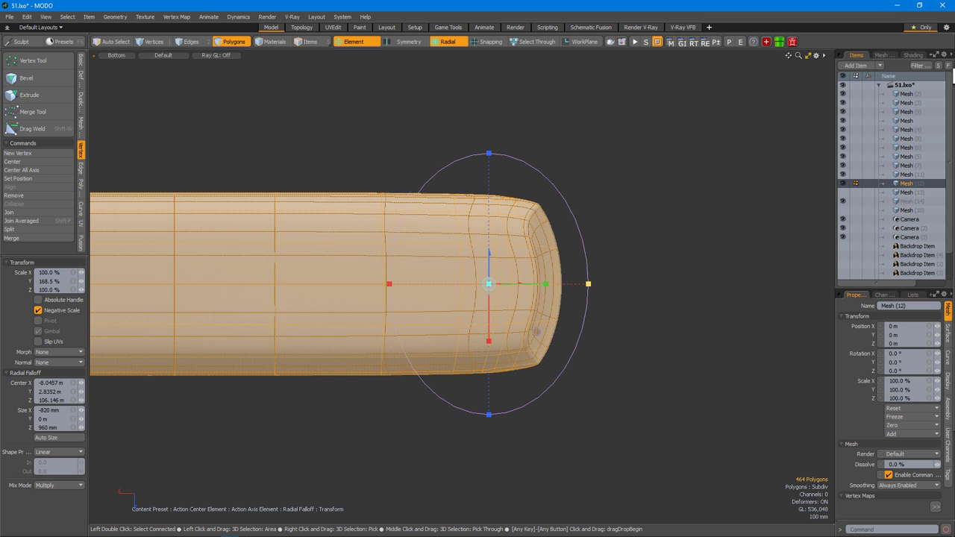
scroll(525, 284, up, 3)
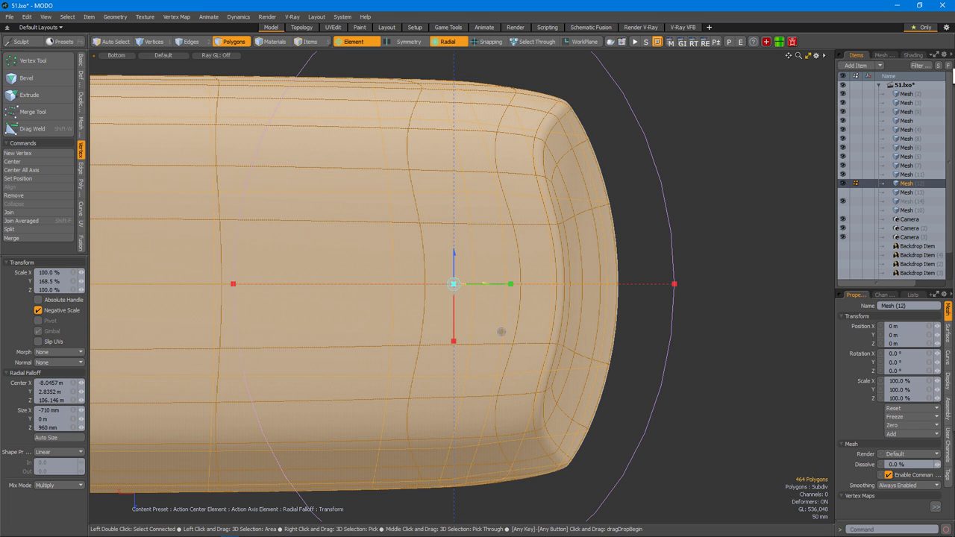
scroll(605, 284, down, 4)
alt+right_drag(599, 283, 604, 284)
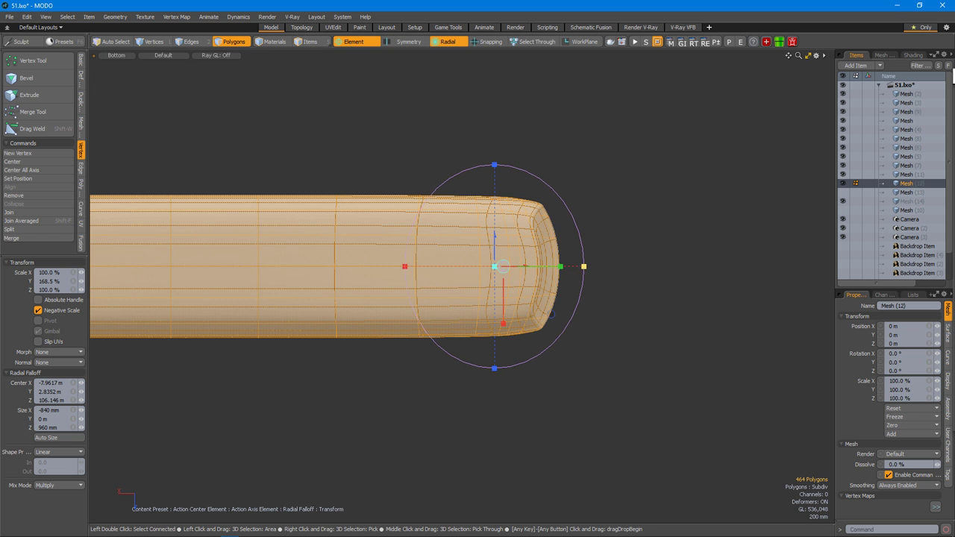
alt+drag(525, 264, 563, 293)
scroll(561, 314, up, 5)
click(440, 41)
Show the reference backdrop behind the fore-end in the front view and hide the grey base material.
alt+drag(462, 224, 539, 368)
alt+drag(835, 162, 625, 354)
click(493, 388)
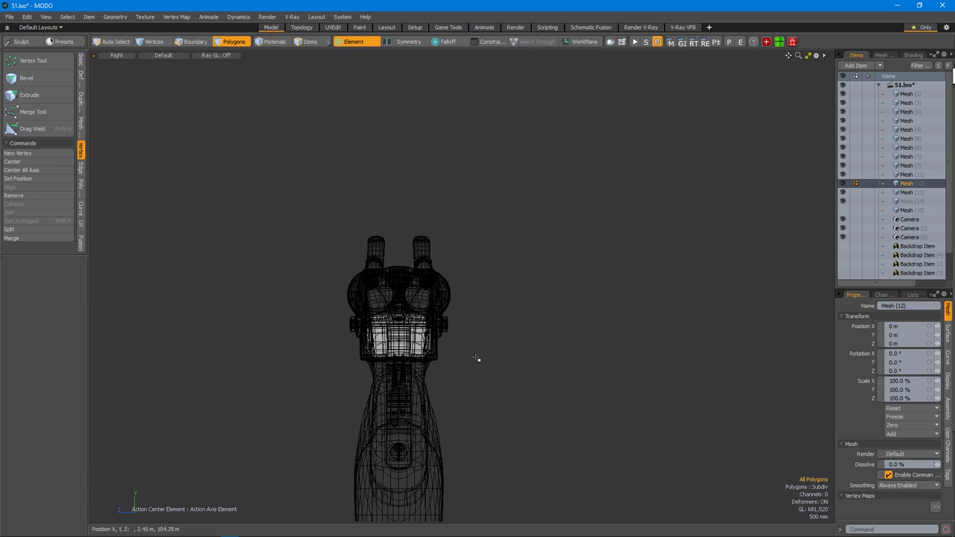
key(ctrl+space)
click(575, 368)
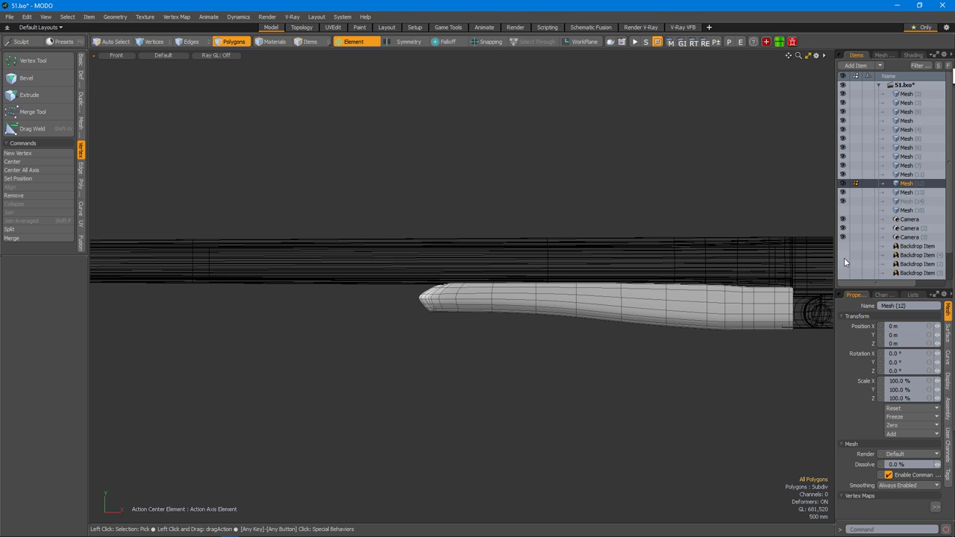
click(843, 254)
click(913, 55)
click(840, 157)
Select all vertices of the fore-end's tip and move them 220 mm along X to match the reference.
scroll(443, 277, up, 3)
key(1)
drag(448, 223, 373, 299)
key(w)
click(508, 298)
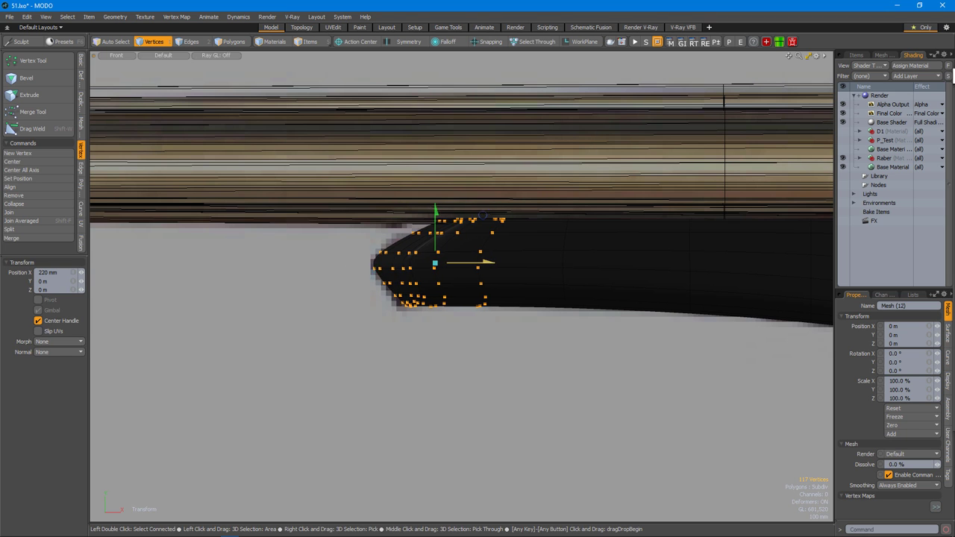
Hide the reference backdrop and check the fore-end's tip beneath the barrels in the perspective view.
scroll(485, 247, down, 3)
key(ctrl+space)
click(537, 275)
alt+drag(506, 267, 572, 235)
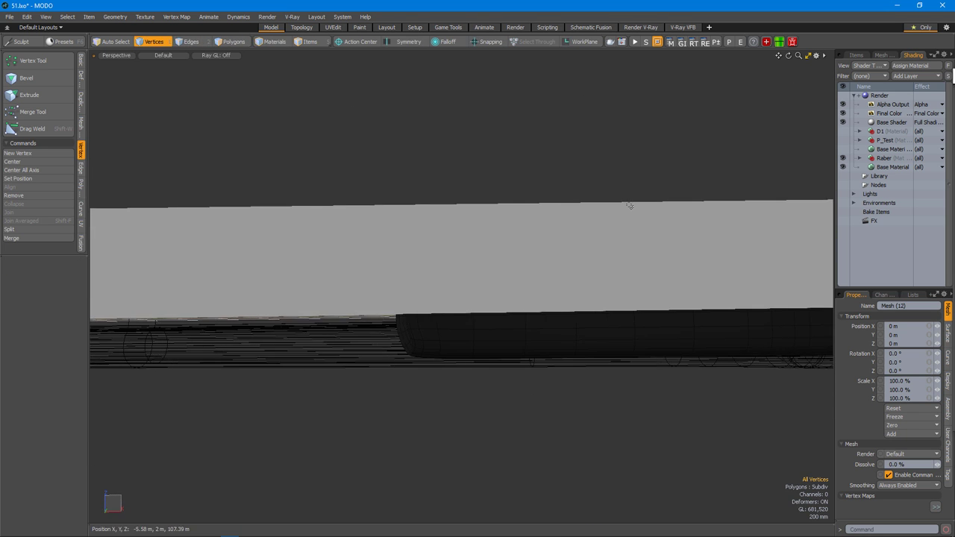
click(856, 54)
click(843, 200)
alt+drag(580, 298, 585, 310)
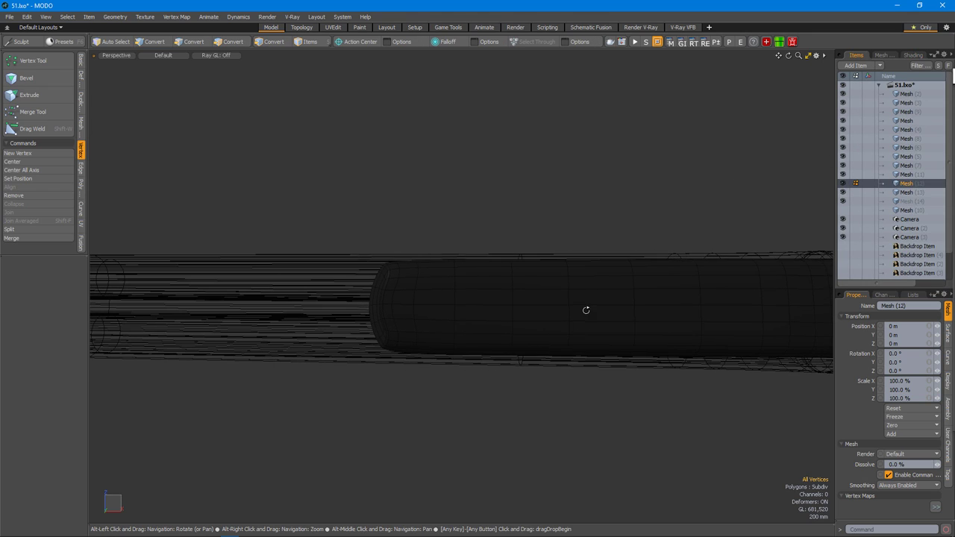
alt+drag(392, 276, 501, 260)
Preview the rendered shotgun through Camera (2) and the Render Camera, examining the barrels and fore-end up close.
key(ctrl+Tab)
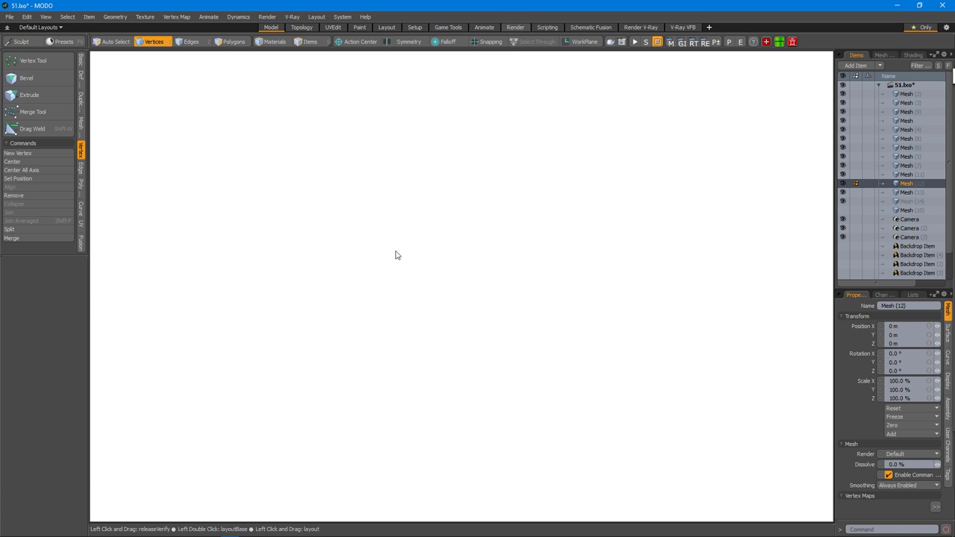
click(42, 66)
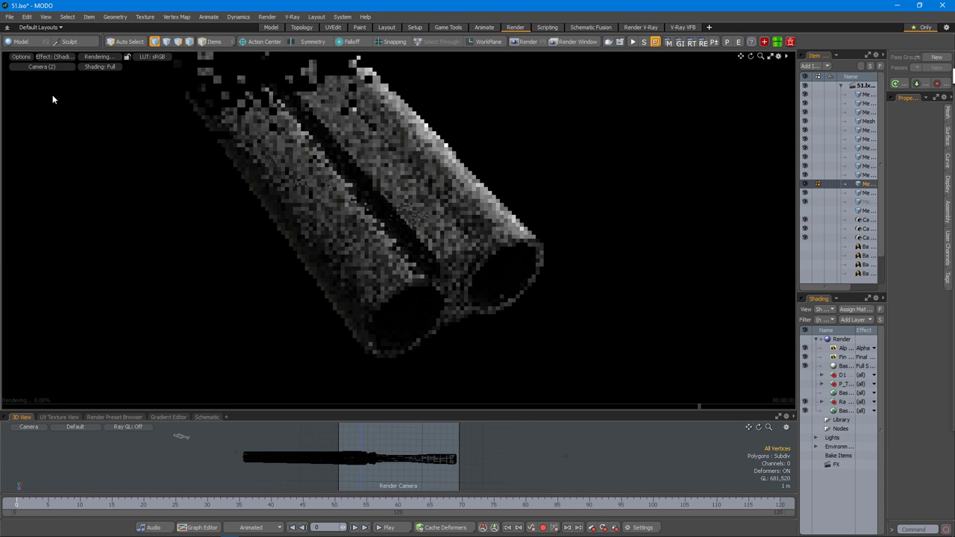
click(52, 95)
click(56, 66)
click(60, 82)
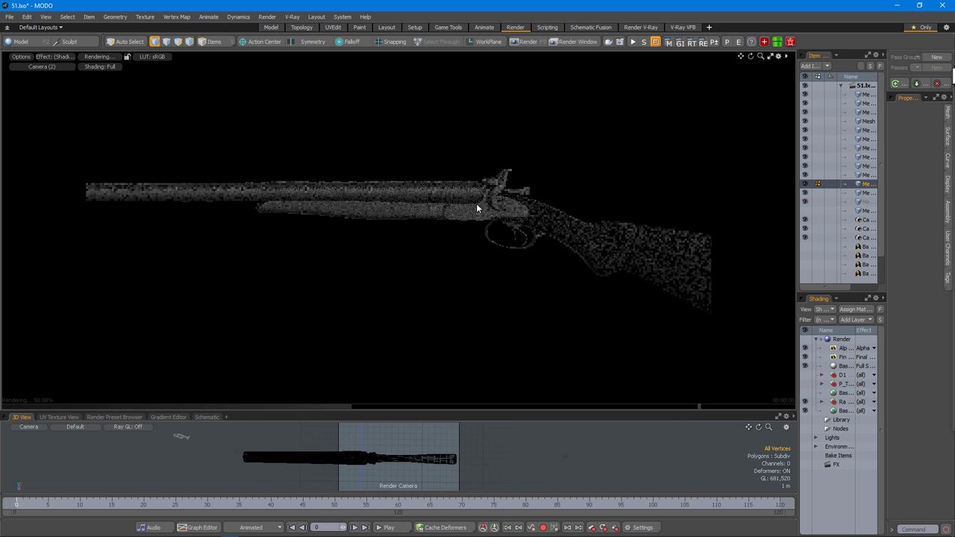
click(270, 28)
click(516, 26)
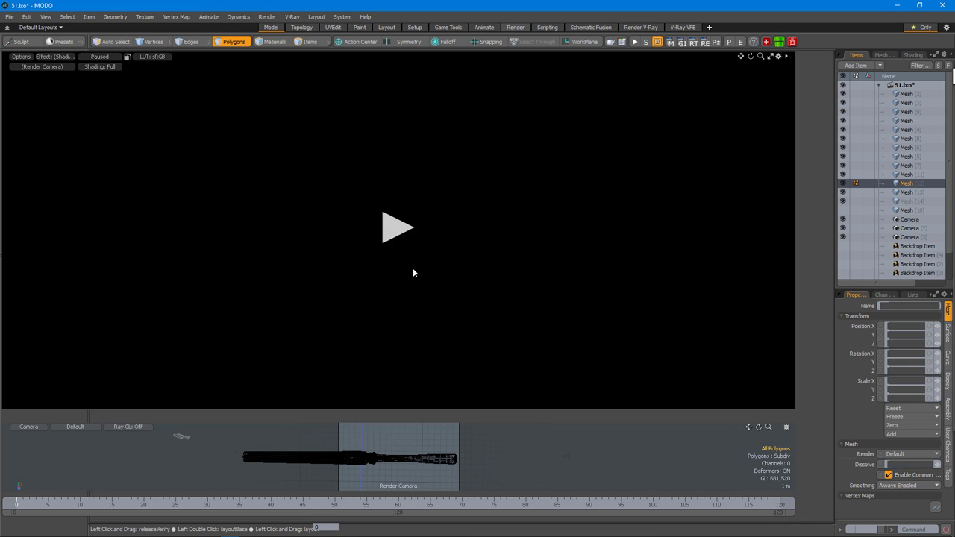
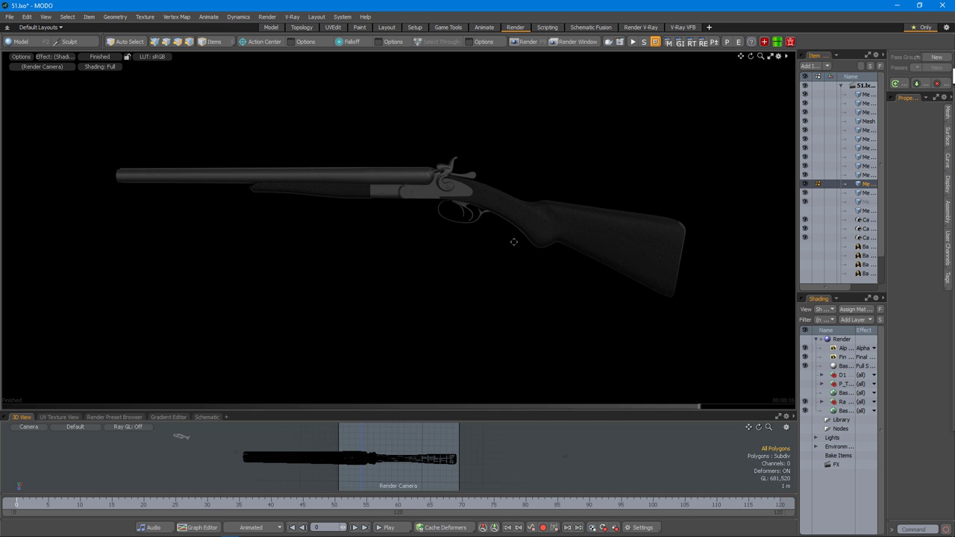
scroll(537, 246, up, 5)
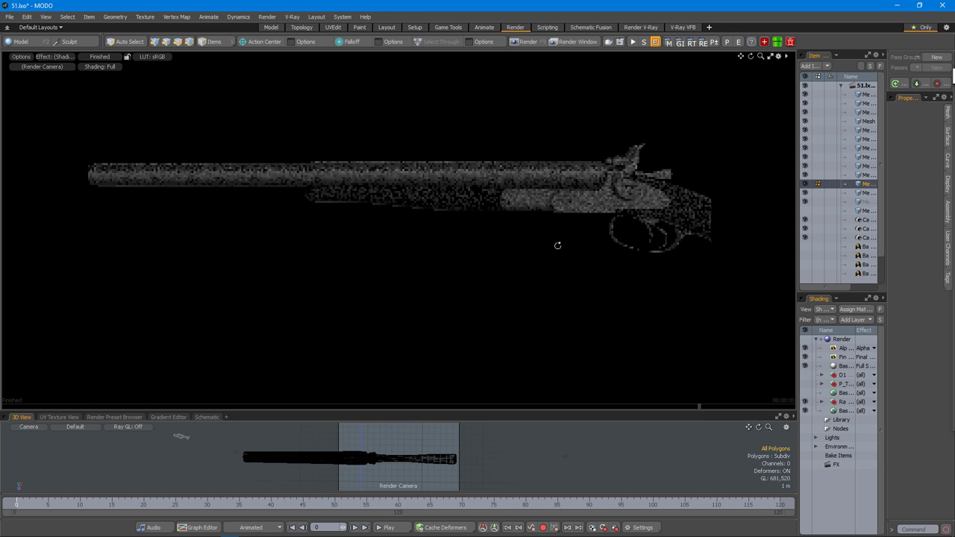
alt+drag(567, 262, 468, 219)
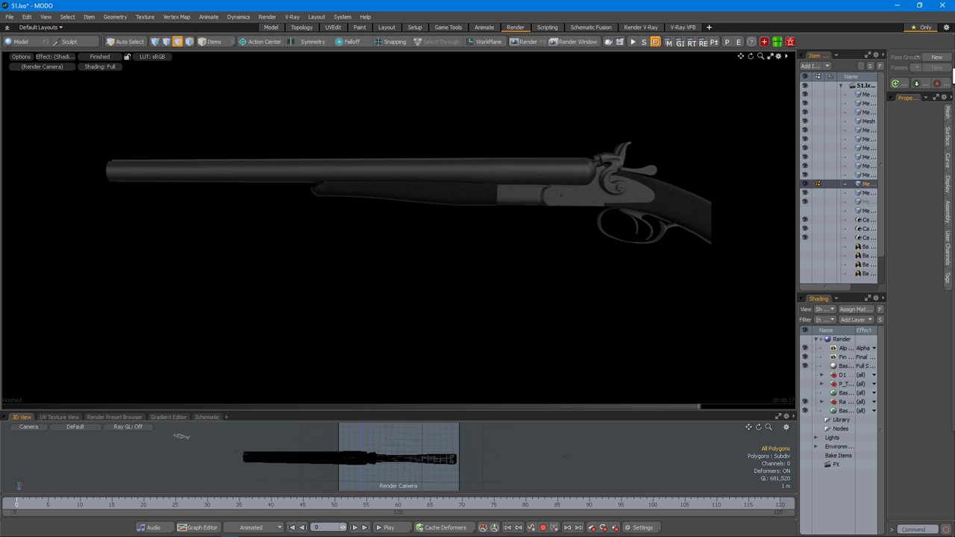
Return to the modelling layout and make the grey base material visible again.
key(ctrl+Tab)
alt+drag(507, 305, 575, 282)
click(913, 55)
alt+drag(612, 258, 627, 249)
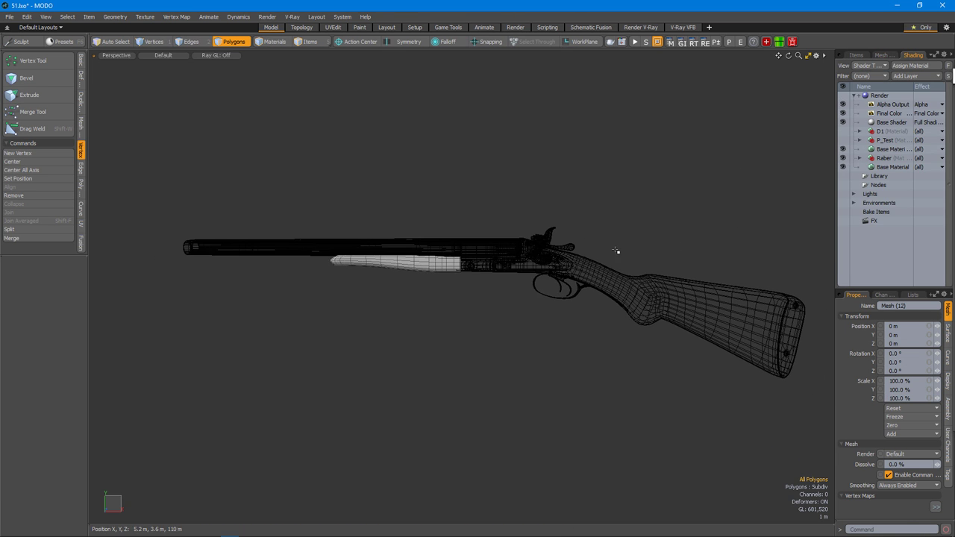
Select all of the shotgun's mesh items and inspect the complete model.
key(5)
right_drag(139, 182, 819, 431)
alt+drag(819, 431, 474, 290)
scroll(474, 289, up, 5)
scroll(523, 328, down, 4)
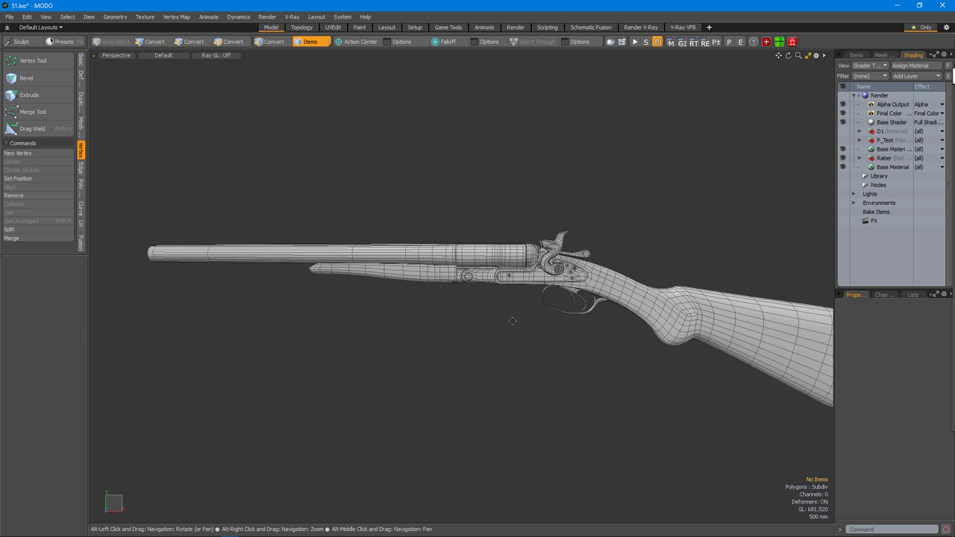
Isolate the fore-end's mesh by hiding all the other parts of the shotgun.
mouse_move(519, 342)
alt+mouse_down()
mouse_move(497, 323)
mouse_move(512, 341)
alt+mouse_up()
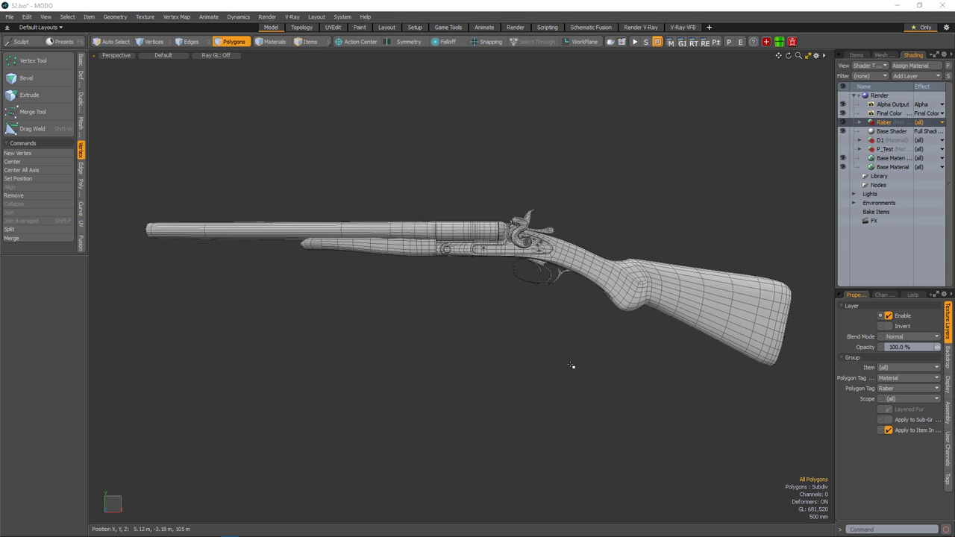
alt+drag(570, 365, 590, 377)
scroll(631, 409, up, 5)
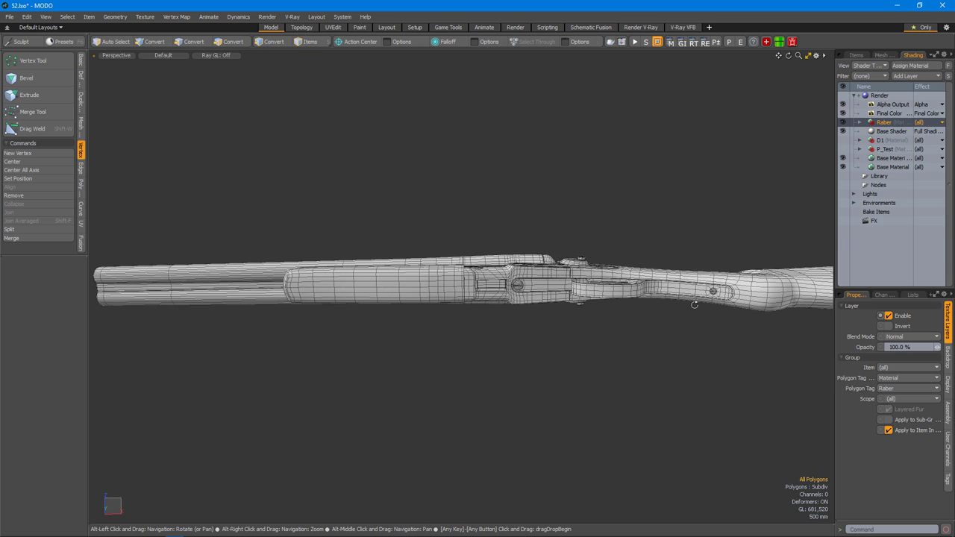
scroll(490, 325, up, 3)
alt+drag(490, 324, 539, 335)
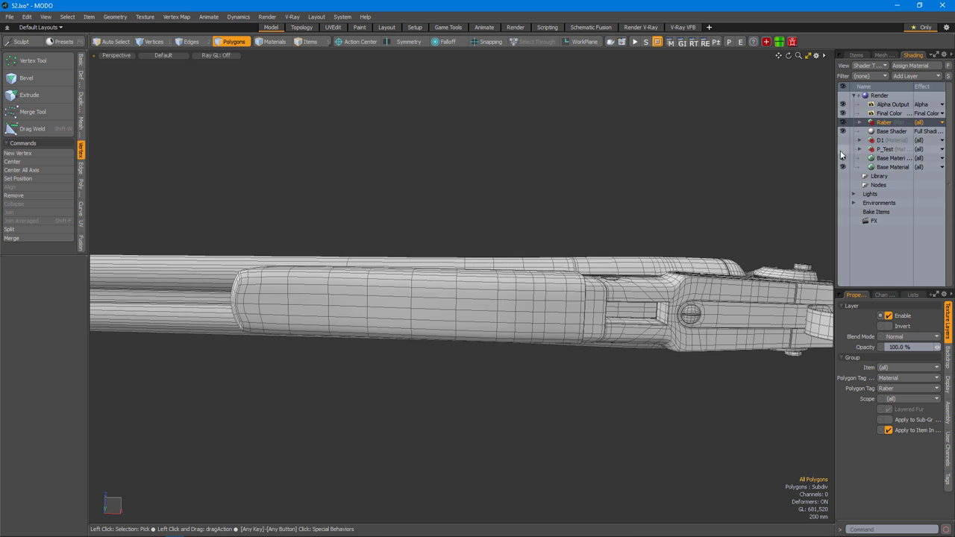
double_click(496, 340)
key(shift+h)
click(514, 381)
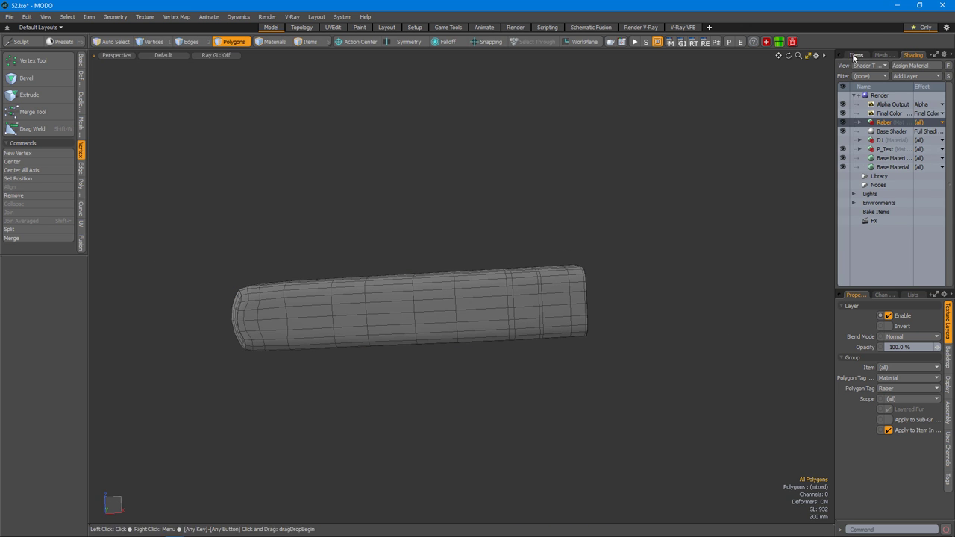
Show the reference backdrop of the disassembled gun and switch to the bottom view of the fore-end.
click(856, 56)
click(842, 264)
scroll(511, 348, up, 5)
alt+drag(511, 347, 544, 365)
key(ctrl+space)
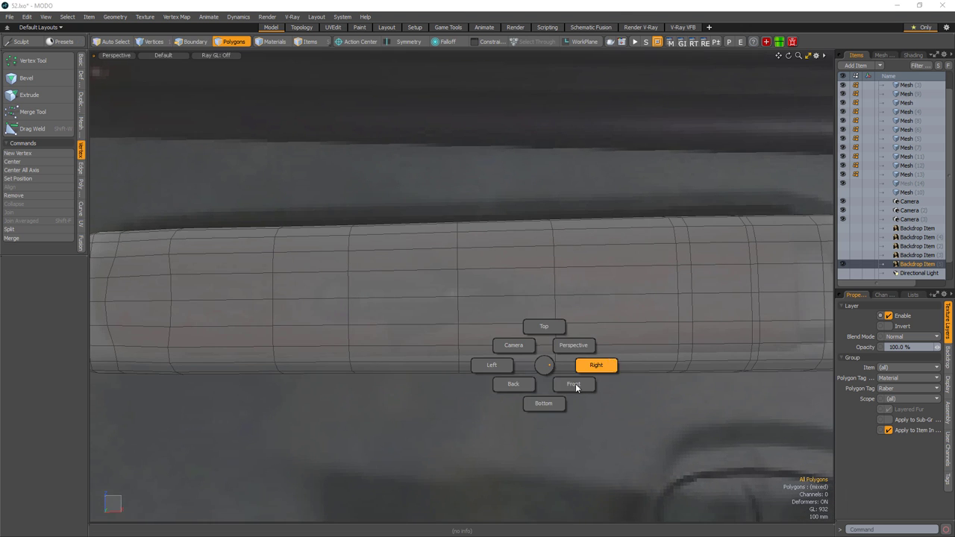
click(551, 388)
click(599, 288)
Set the transparent amount of the P_Test group's material to 65%.
click(913, 55)
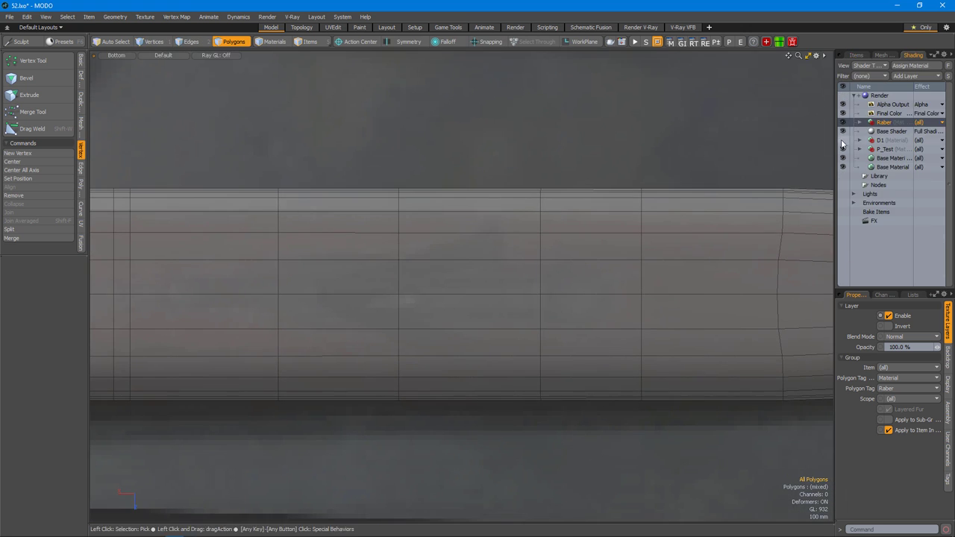
click(858, 149)
click(863, 158)
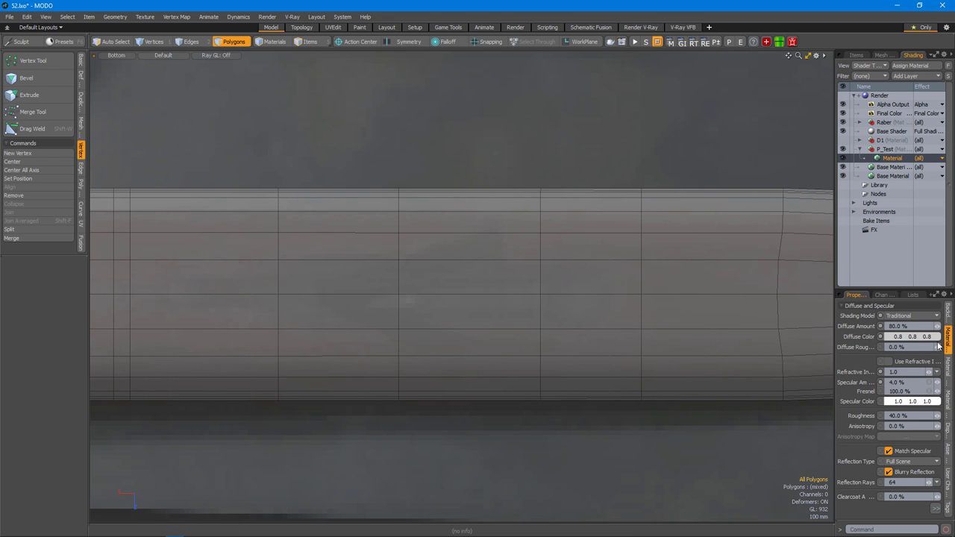
click(949, 370)
text(65)
key(Return)
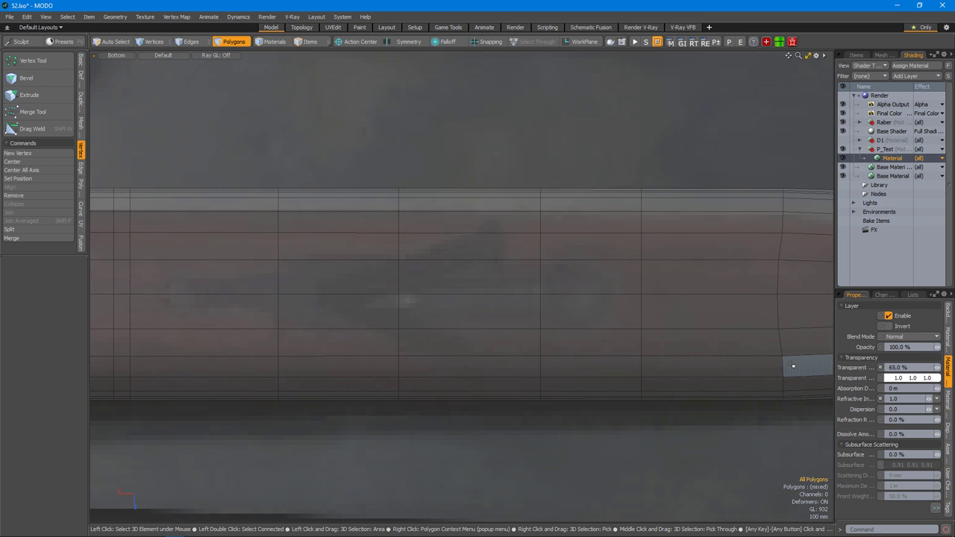
Edge Slice a stepped line for the narrow end of the latch plate on the fore-end's underside, following the reference.
key(1)
scroll(206, 307, up, 3)
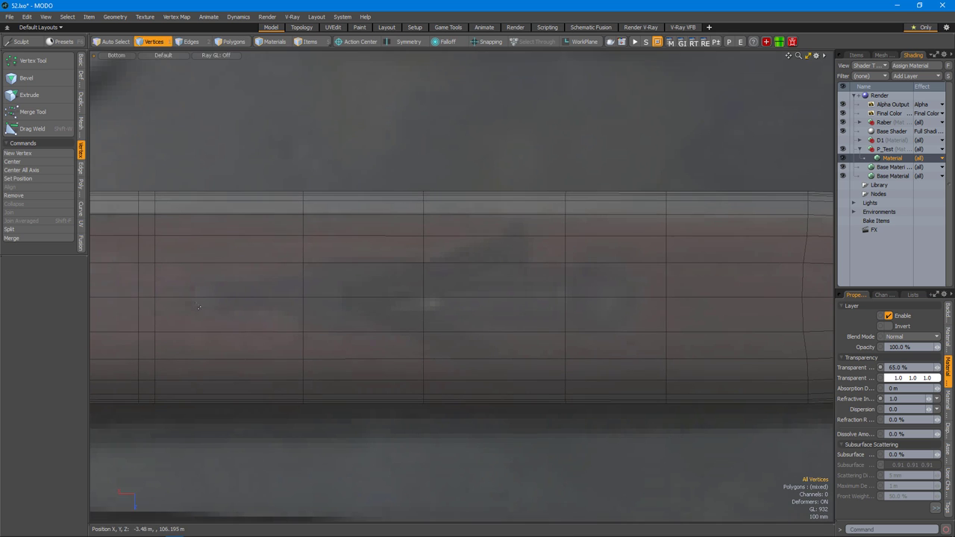
key(alt+c)
click(197, 286)
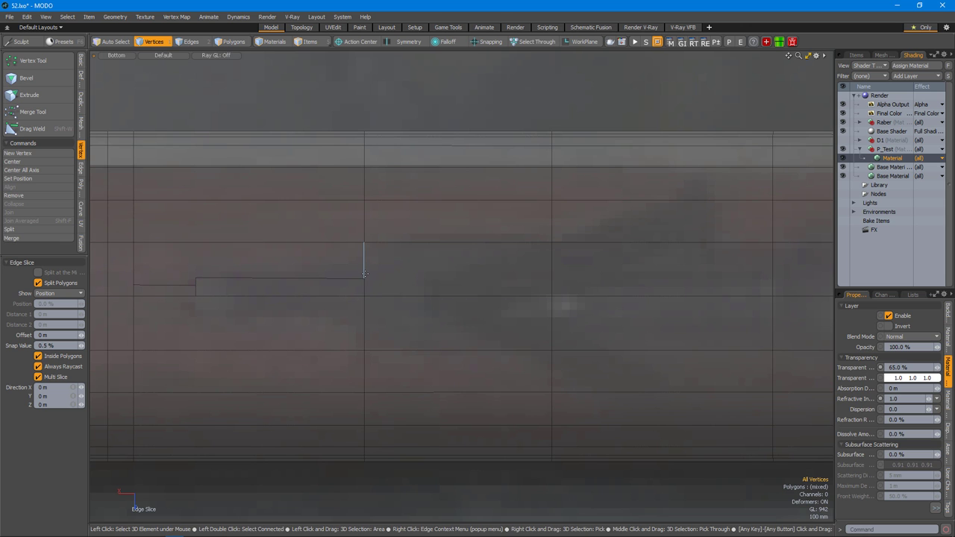
scroll(400, 275, down, 3)
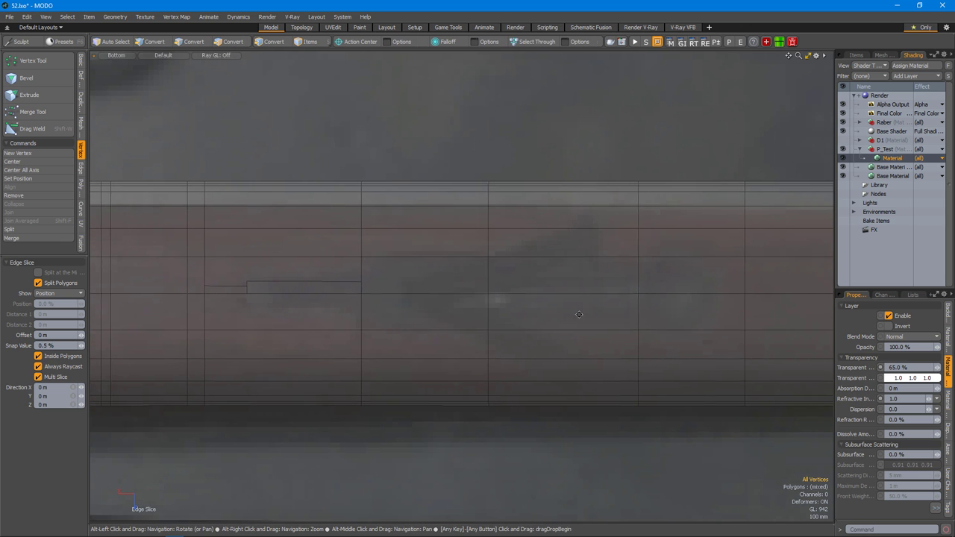
scroll(539, 296, up, 2)
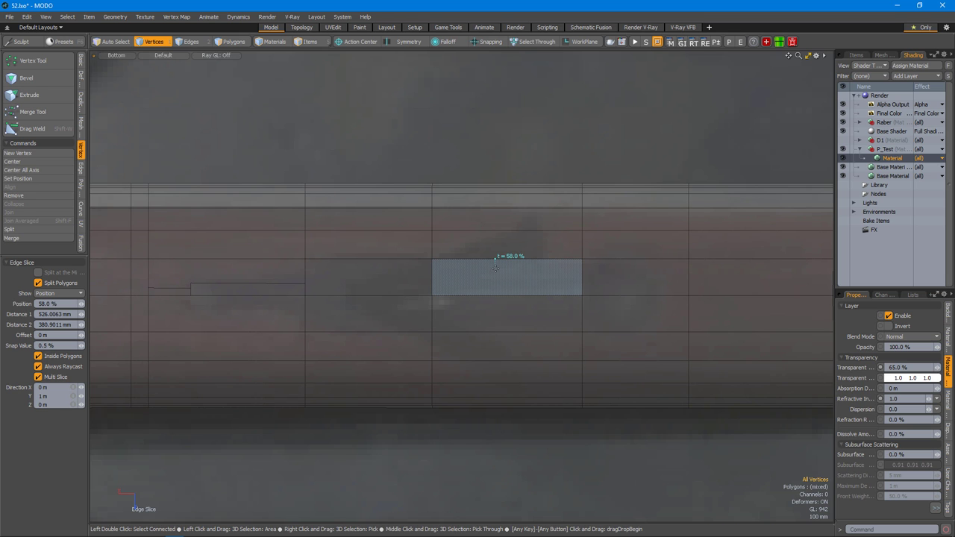
key(space)
Edge Slice a right-angled notch at the wide, tip-side end of the latch plate outline, above the fore-end's centreline.
scroll(660, 331, up, 2)
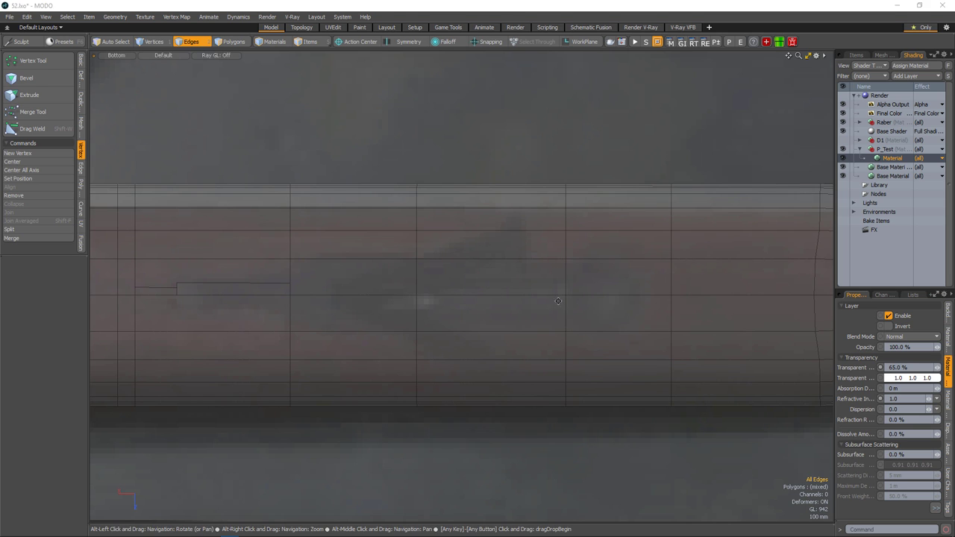
scroll(645, 376, up, 1)
key(alt+c)
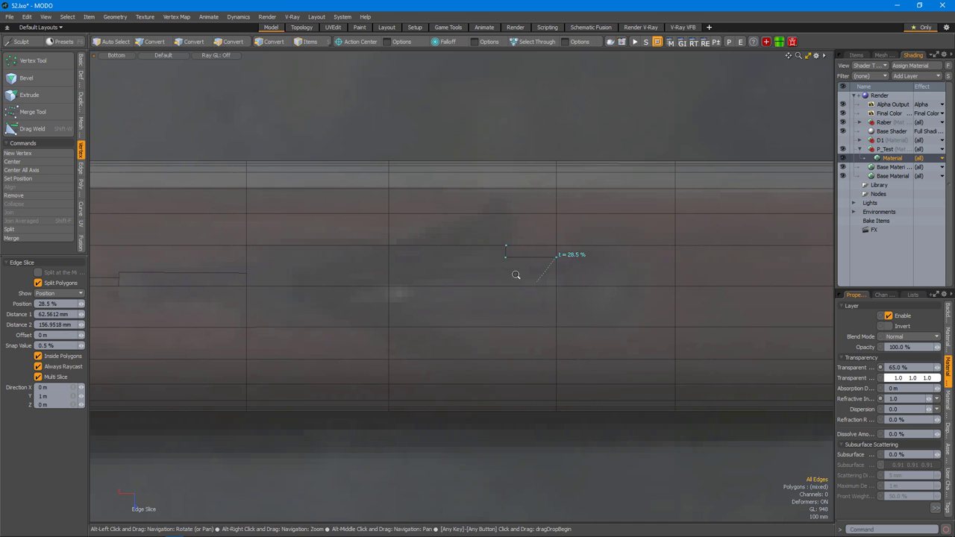
scroll(534, 280, down, 1)
key(space)
key(3)
drag(608, 253, 614, 291)
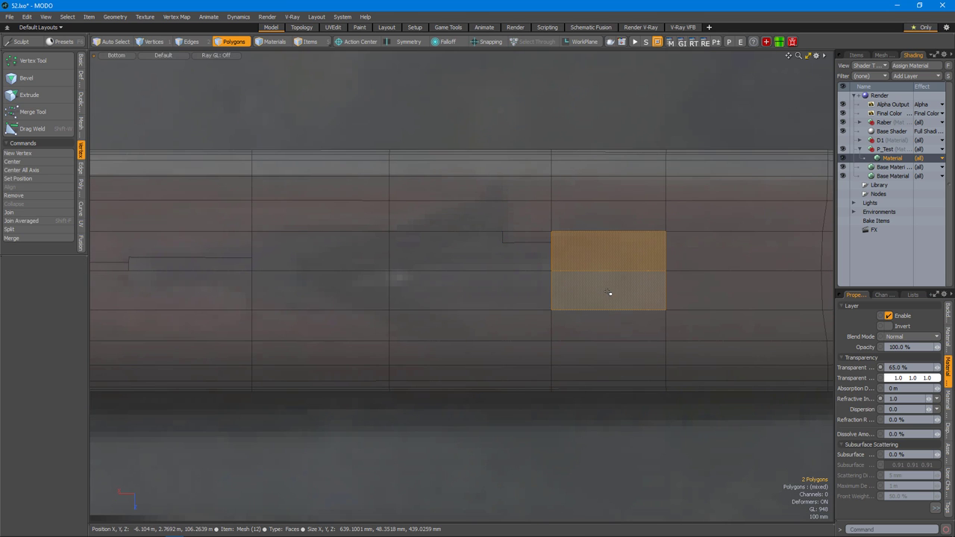
key(1)
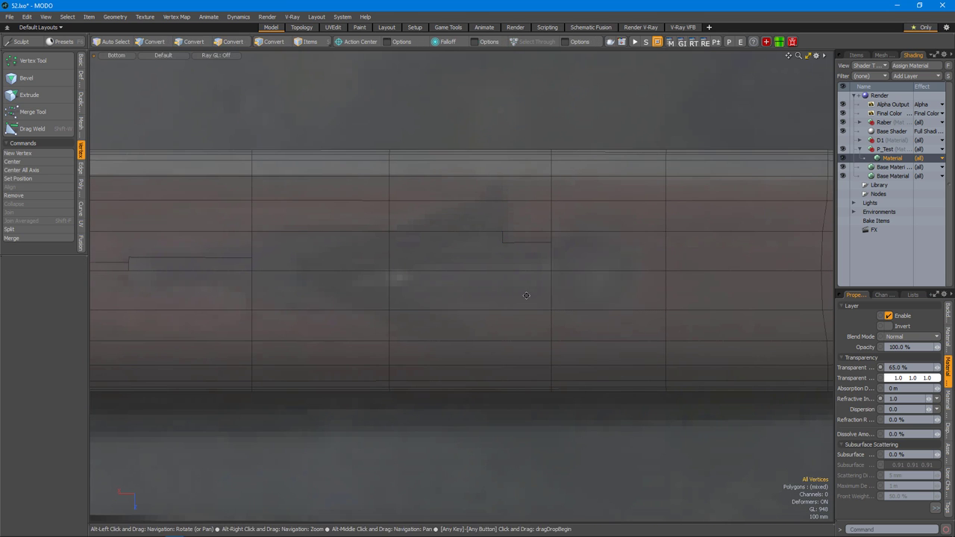
Extend the crosswise cuts at both ends of the latch outline up to the next lengthwise edge with Edge Slice.
alt+shift+drag(607, 297, 650, 321)
key(alt+c)
alt+shift+drag(165, 228, 347, 232)
click(303, 231)
key(space)
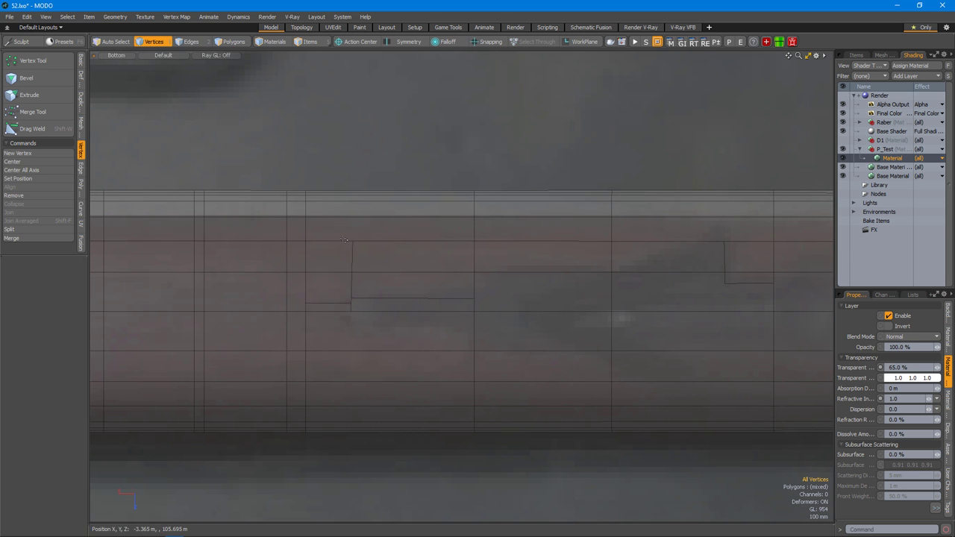
Select the two polygons beyond the latch outline's wide end and cut one crosswise Loop Slice through their band.
alt+shift+drag(339, 287, 336, 274)
scroll(572, 312, down, 1)
key(3)
mouse_move(522, 299)
alt+shift+mouse_down()
mouse_move(396, 301)
mouse_move(295, 297)
mouse_move(581, 318)
mouse_move(618, 295)
mouse_move(518, 290)
mouse_move(555, 278)
alt+shift+mouse_up()
drag(529, 243, 535, 288)
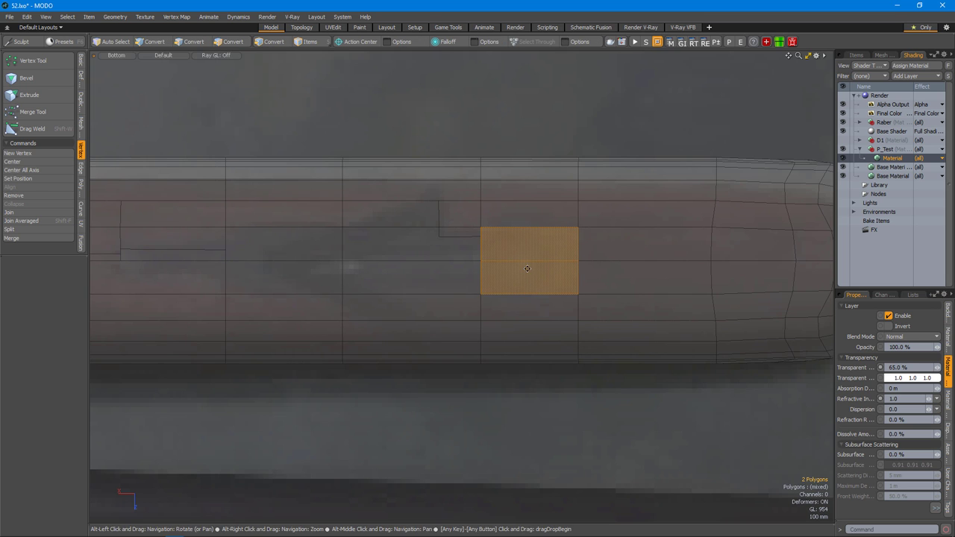
key(alt+c)
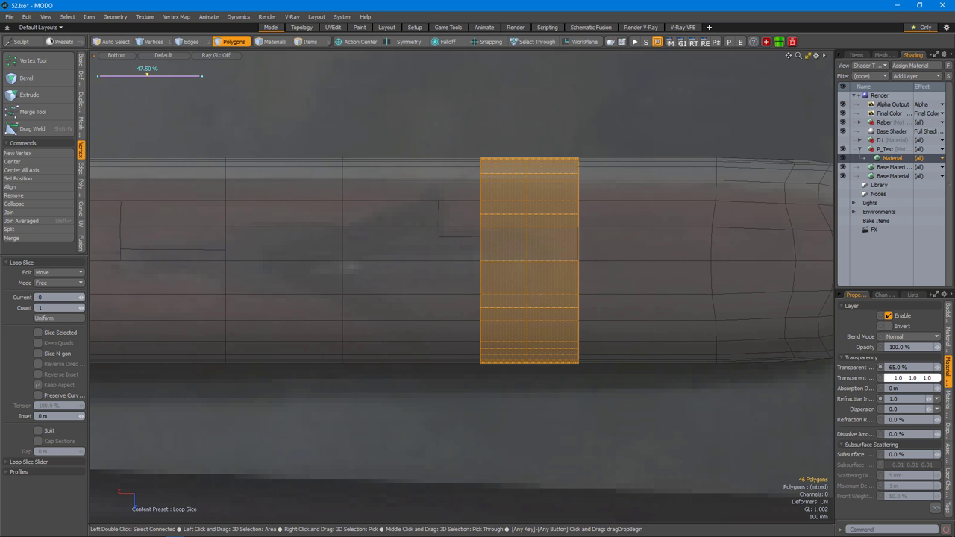
key(ctrl+z)
Bevel the selected rectangular polygon block on the fore-end's underside with a 35 mm inset.
alt+right_drag(544, 276, 547, 288)
key(b)
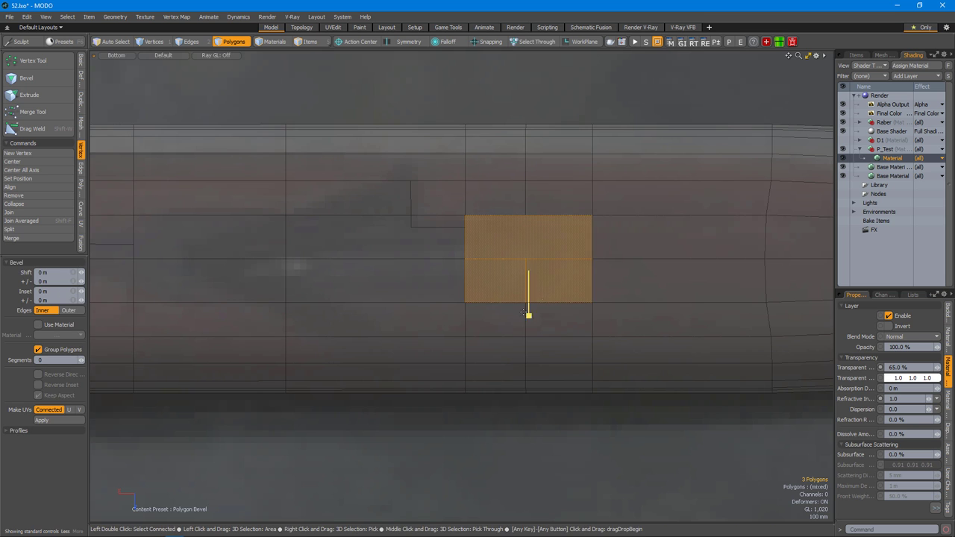
click(531, 313)
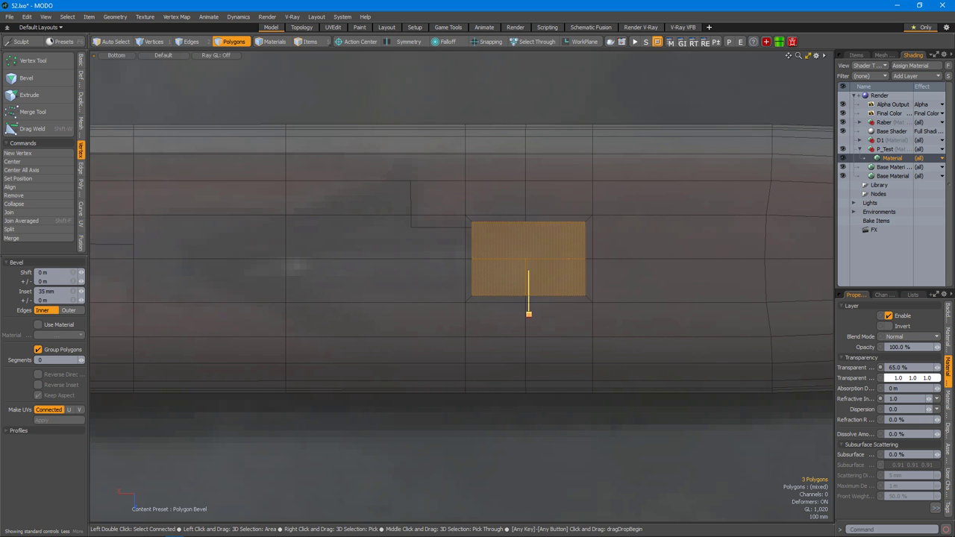
key(space)
Delete the lower half of the fore-end's mesh and replace it with a mirrored copy of the edited upper half.
scroll(528, 313, down, 6)
key(l)
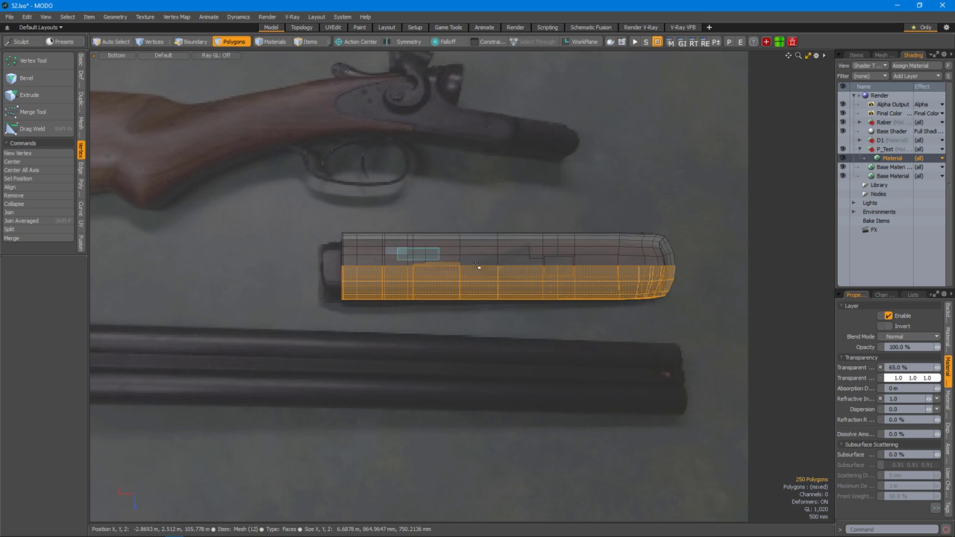
scroll(474, 284, up, 5)
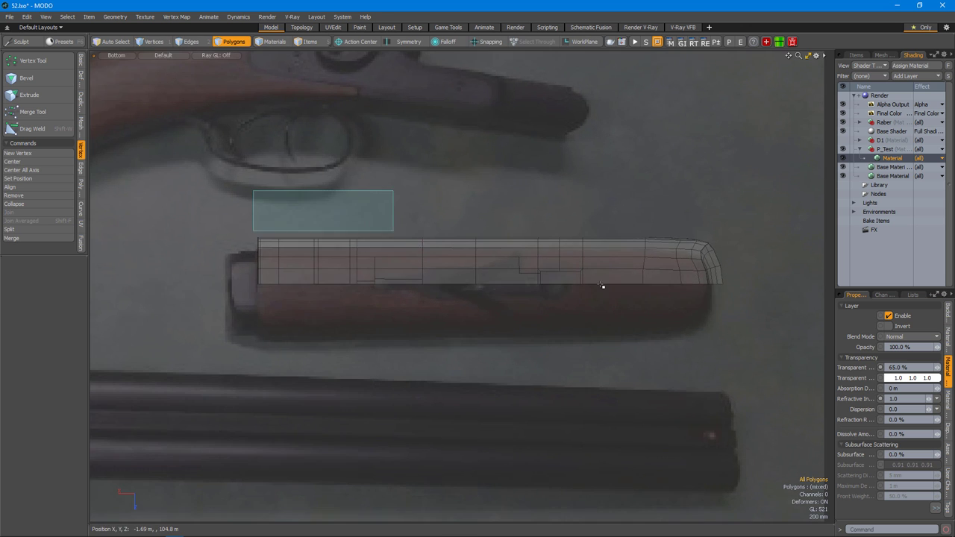
scroll(474, 284, up, 4)
key(shift+grave)
click(553, 322)
key(space)
Unhide the rest of the gun and hide Mesh (5), Mesh (7), Mesh (11) and Mesh (13) around the fore-end.
click(571, 294)
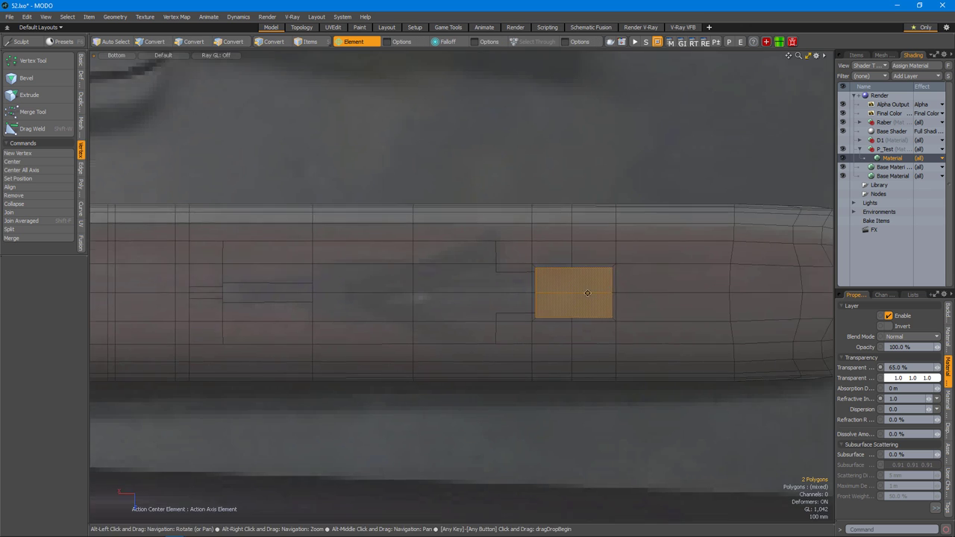
scroll(582, 295, up, 3)
scroll(595, 297, down, 3)
key(w)
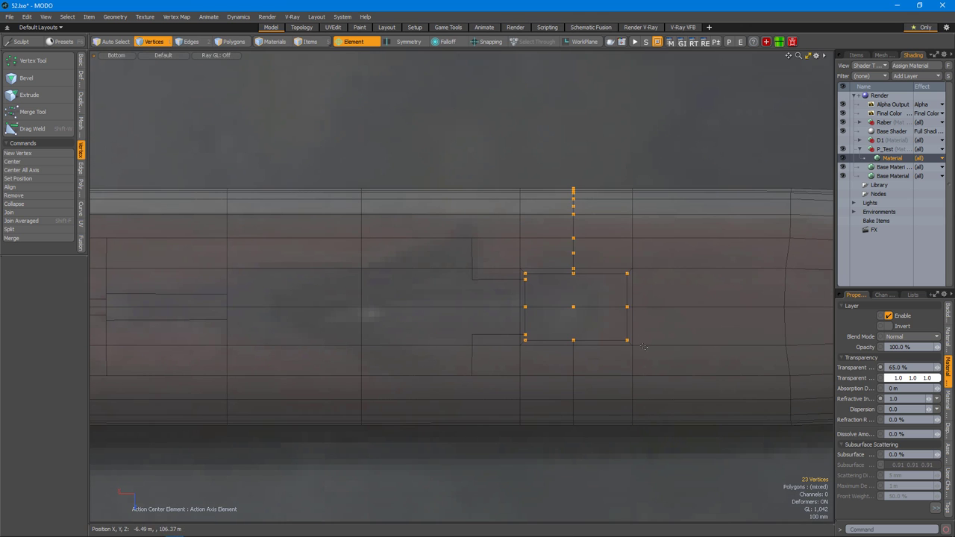
scroll(608, 321, down, 5)
click(857, 55)
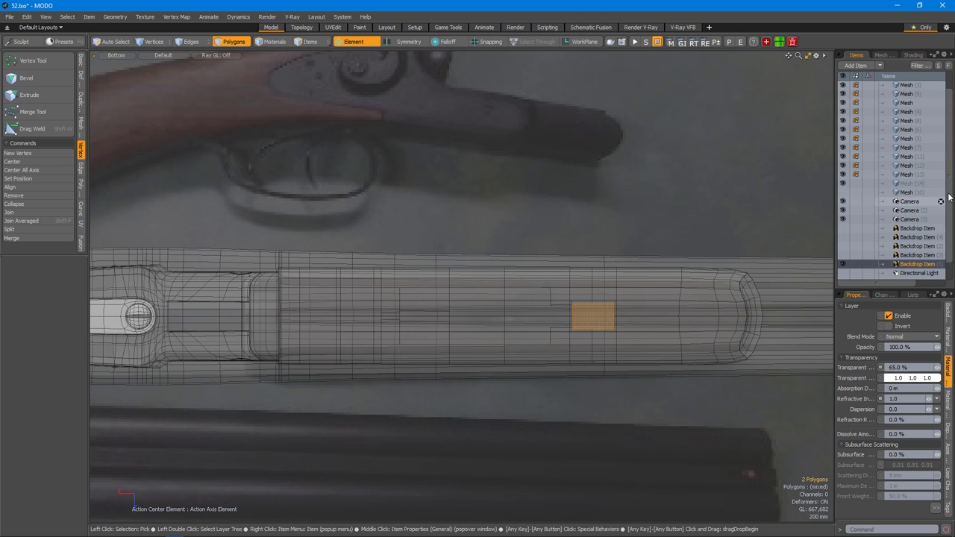
click(843, 184)
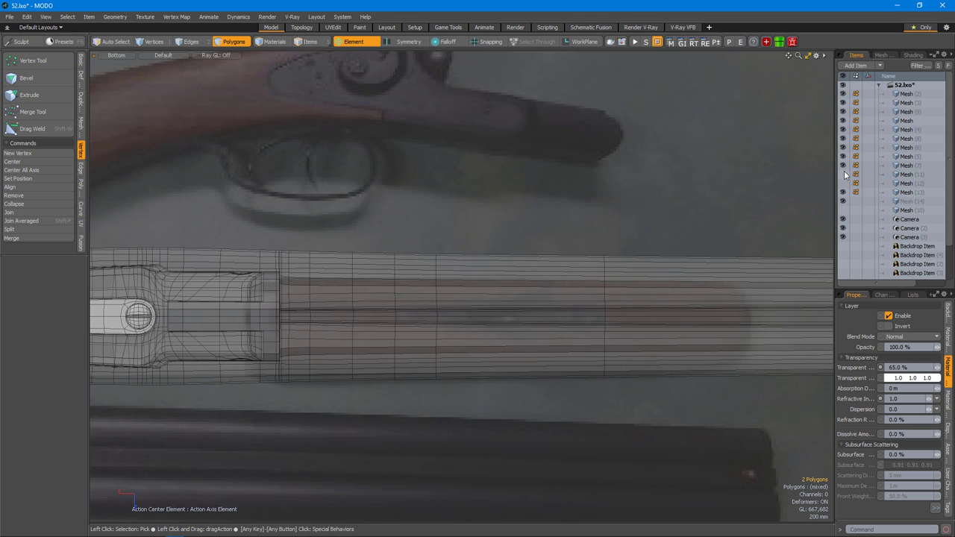
click(844, 183)
click(844, 175)
alt+drag(572, 317, 547, 295)
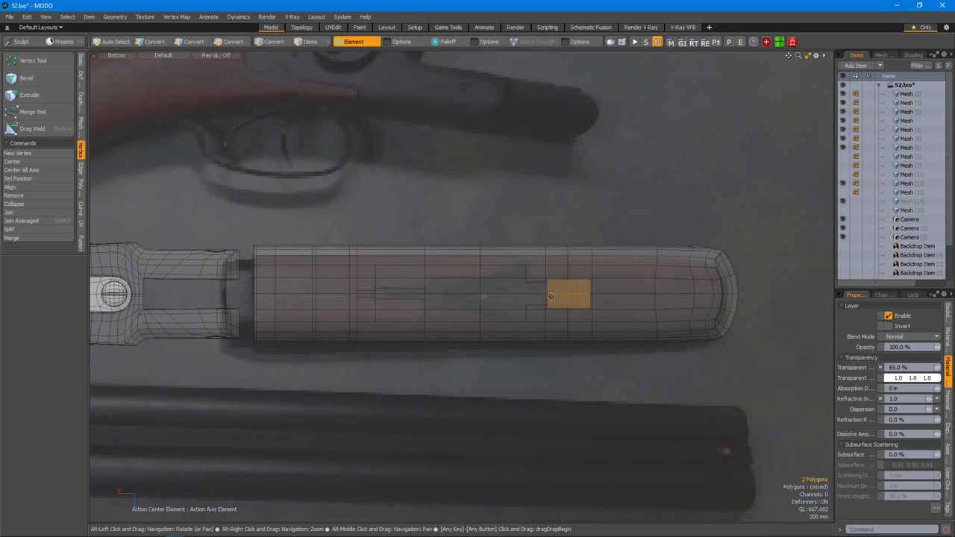
Activate the fore-end's mesh and Edge Slice its inset rectangle crosswise through the middle.
click(906, 201)
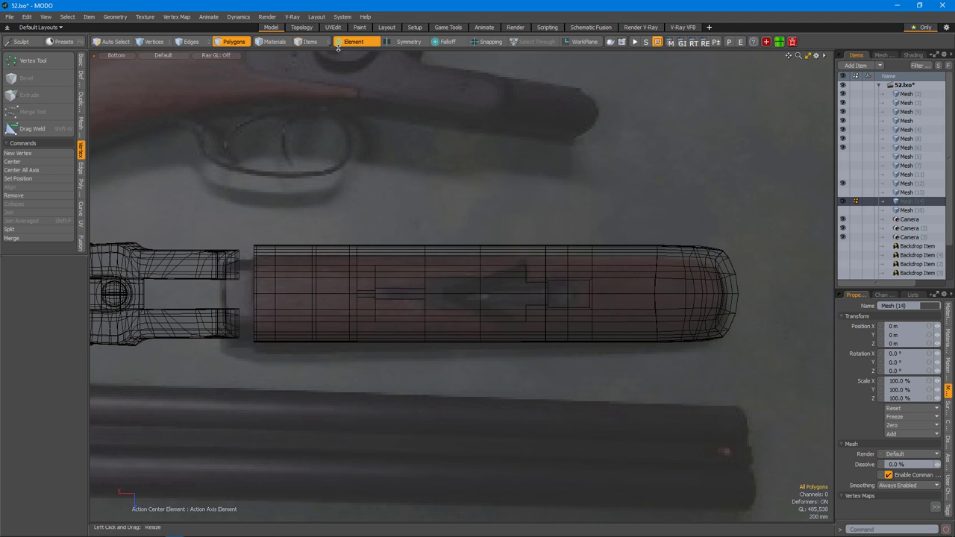
click(691, 266)
scroll(518, 318, up, 3)
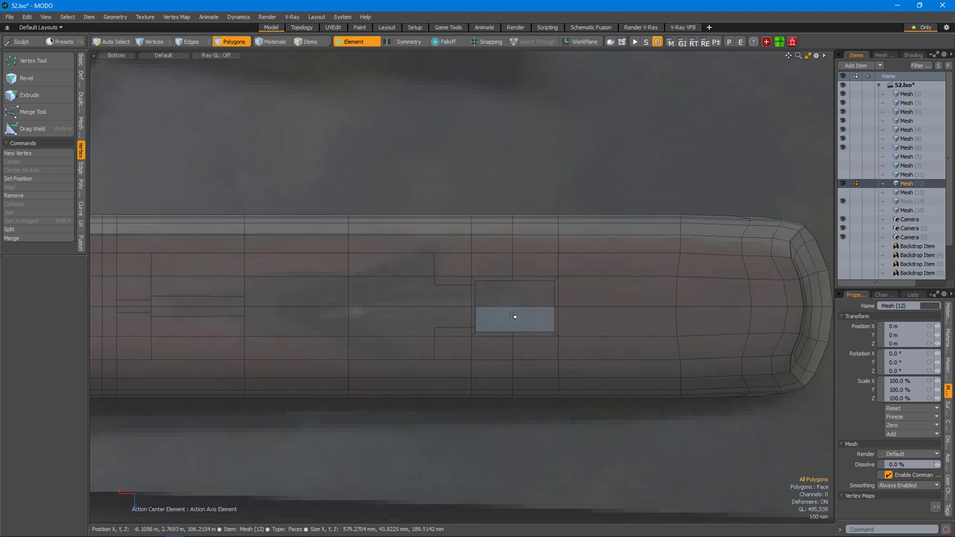
click(518, 318)
key(1)
key(alt+c)
scroll(528, 296, down, 3)
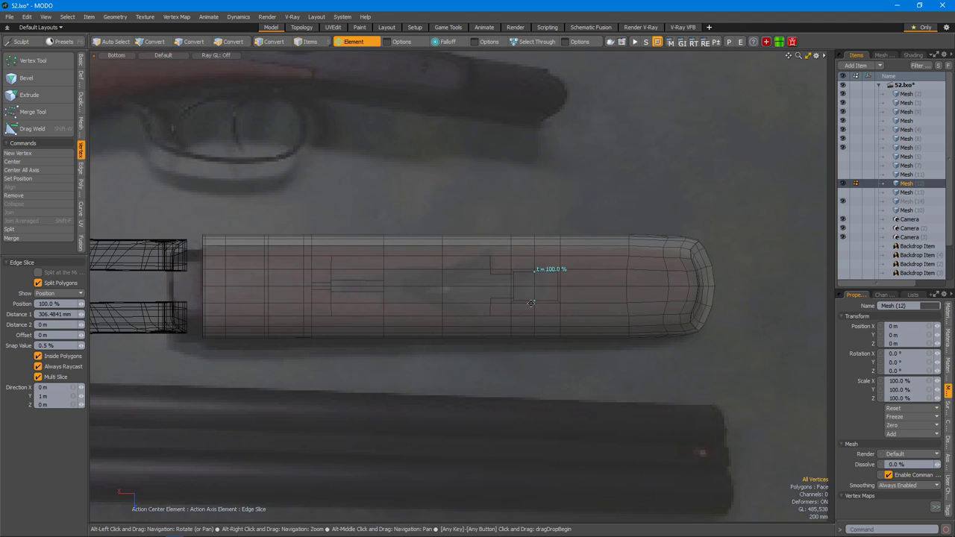
key(space)
Select the four polygons of the inset rectangle and round them into a circle.
scroll(528, 296, up, 3)
key(3)
click(582, 276)
scroll(575, 298, up, 3)
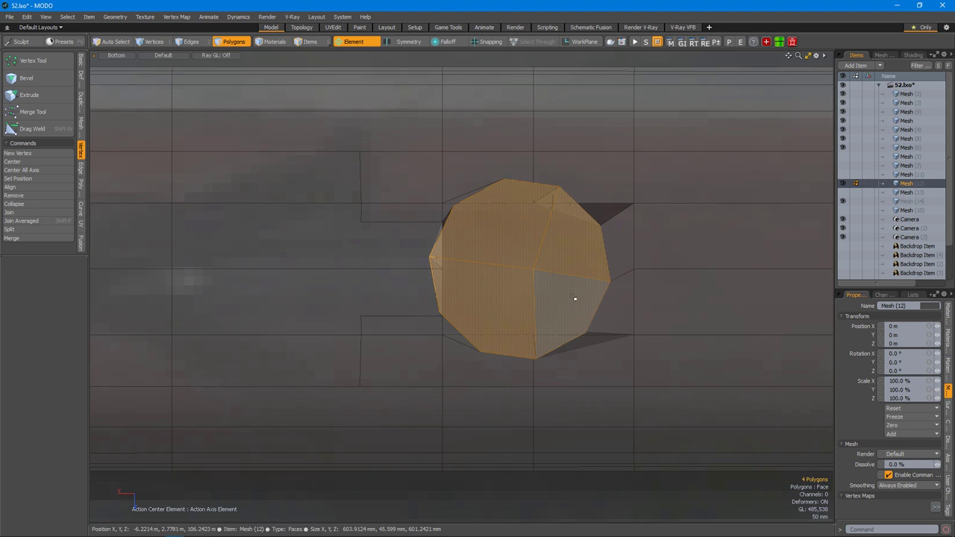
Set the action center to Selection, then shrink the circular polygon patch and rotate it into line with the surrounding edges.
key(alt+a)
click(571, 219)
key(y)
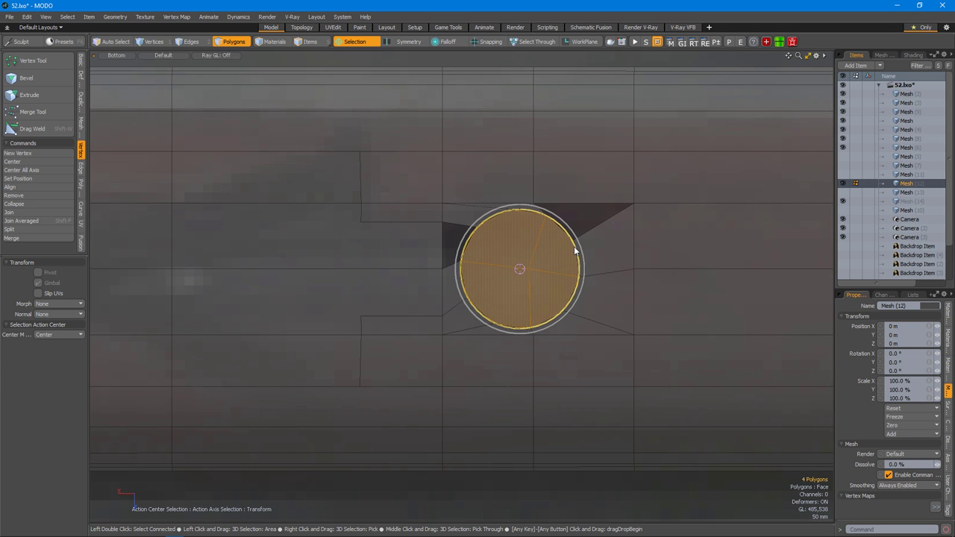
key(space)
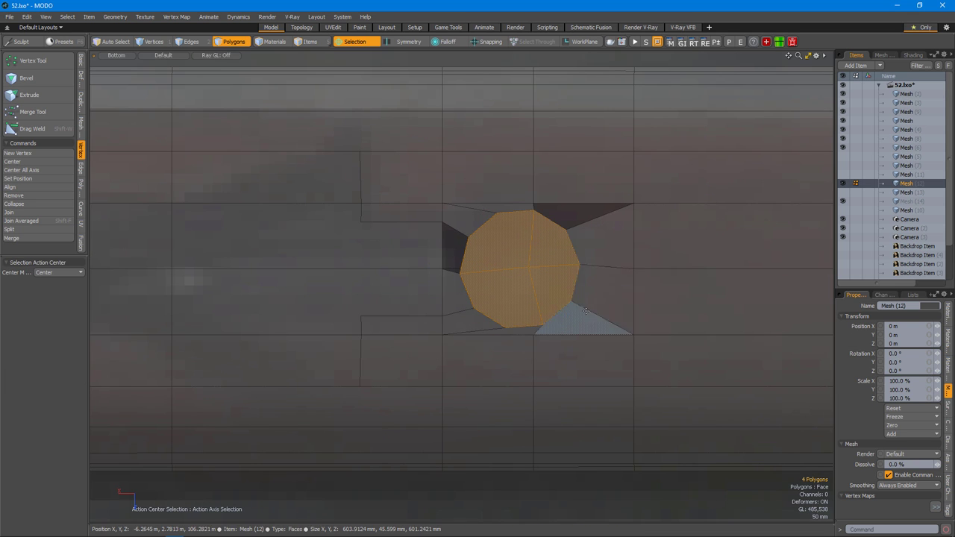
key(y)
key(1)
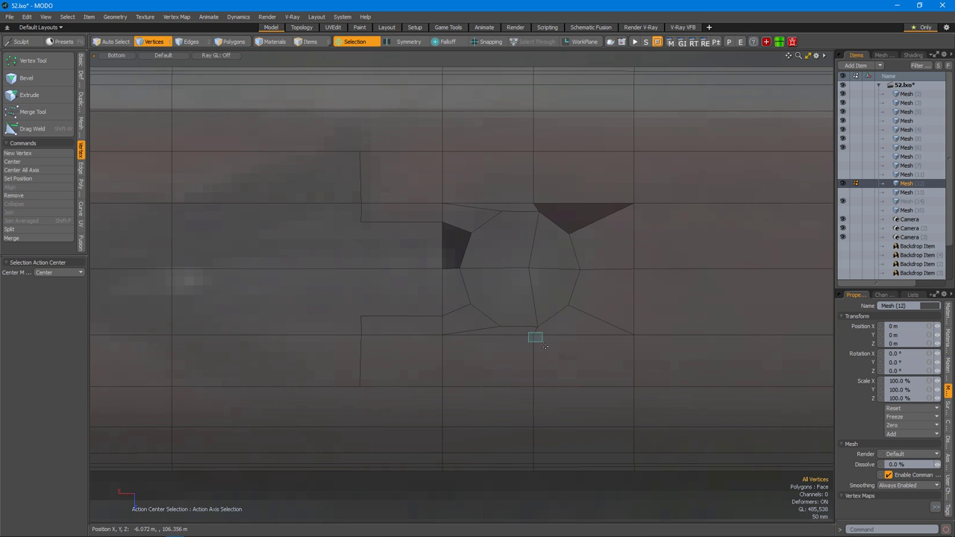
Spread the two vertices flanking the circular patch outward, clear of its outline.
scroll(542, 341, down, 2)
drag(533, 341, 529, 346)
drag(537, 216, 537, 191)
scroll(533, 271, up, 2)
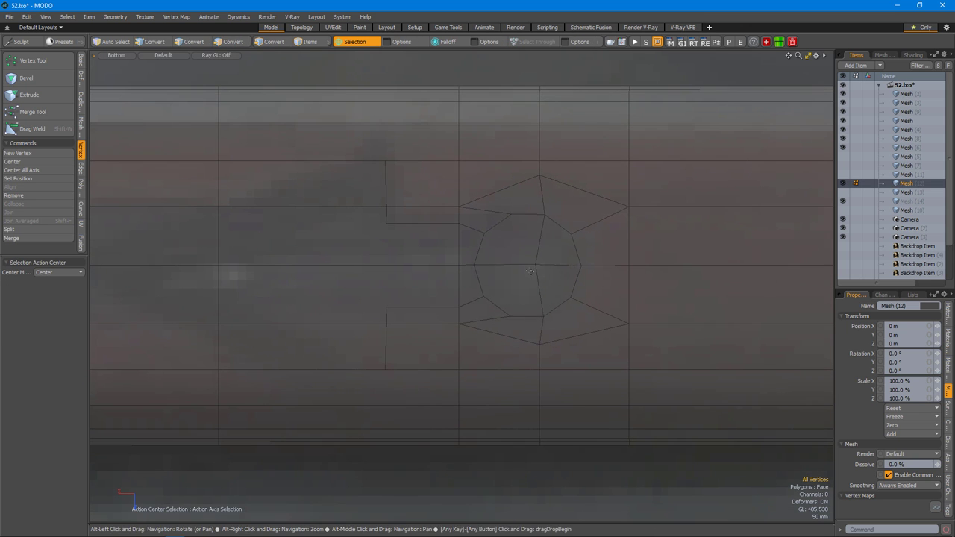
Scale the circular polygon patch up to about 124% in X and Y.
key(3)
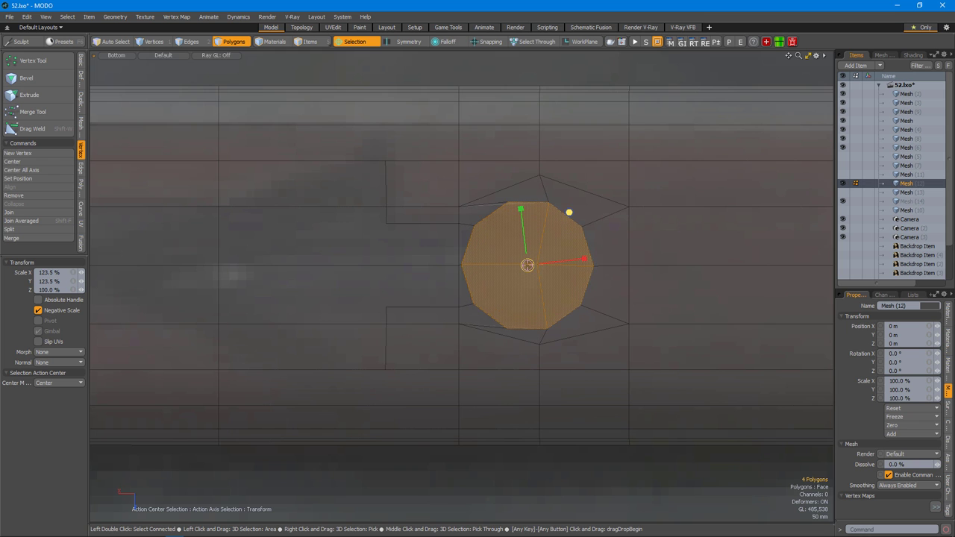
key(1)
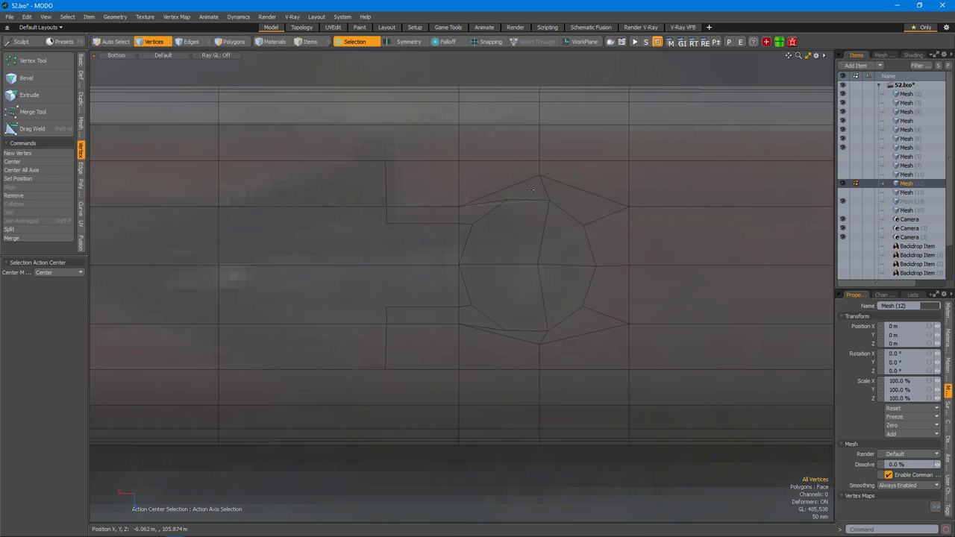
scroll(529, 285, down, 3)
scroll(529, 285, up, 3)
scroll(529, 285, down, 2)
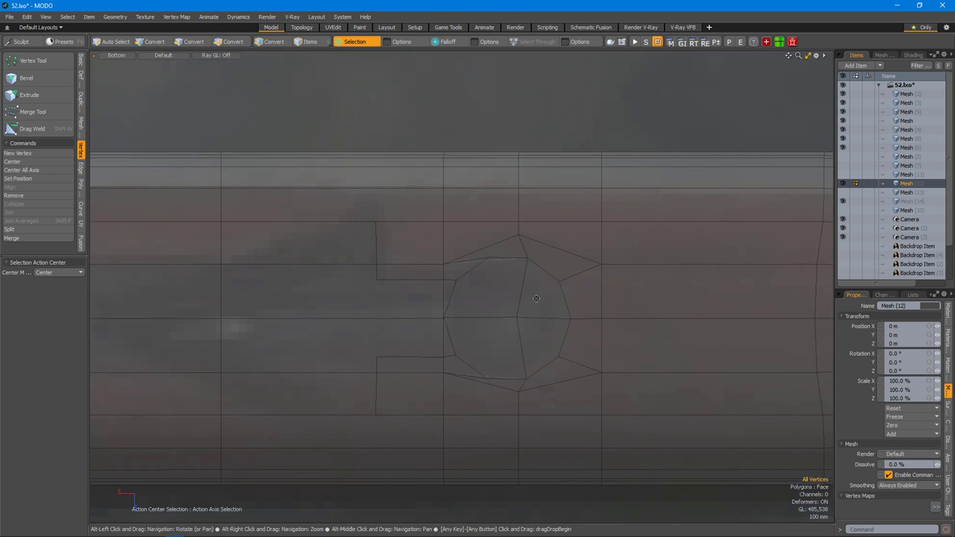
Select the polygons of the circular patch together with the adjoining latch plate on the fore-end's underside.
key(3)
click(548, 305)
scroll(548, 305, up, 2)
shift+click(433, 285)
shift+click(389, 282)
alt+drag(389, 282, 521, 265)
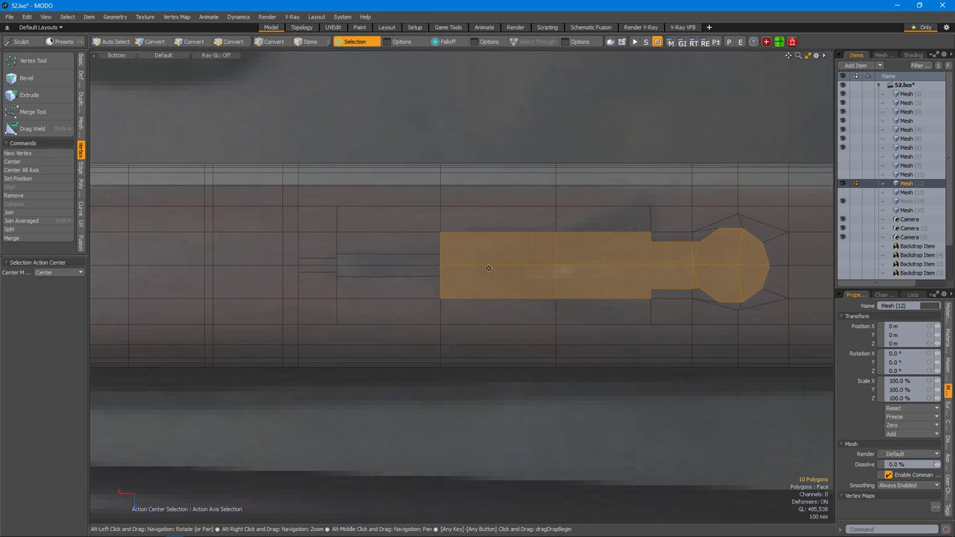
Bevel the selected latch-plate and circle polygons inward to form a recess with a narrow border.
key(ctrl+space)
click(578, 236)
alt+drag(577, 236, 544, 264)
key(b)
scroll(492, 250, up, 6)
scroll(544, 264, up, 2)
alt+drag(512, 309, 541, 255)
scroll(546, 260, down, 4)
Return to the Bottom view and hide the Backdrop Item (5) reference image.
click(533, 213)
alt+drag(533, 212, 507, 351)
scroll(501, 327, up, 3)
key(ctrl+space)
click(508, 351)
key(ctrl+space)
click(503, 347)
scroll(845, 249, down, 3)
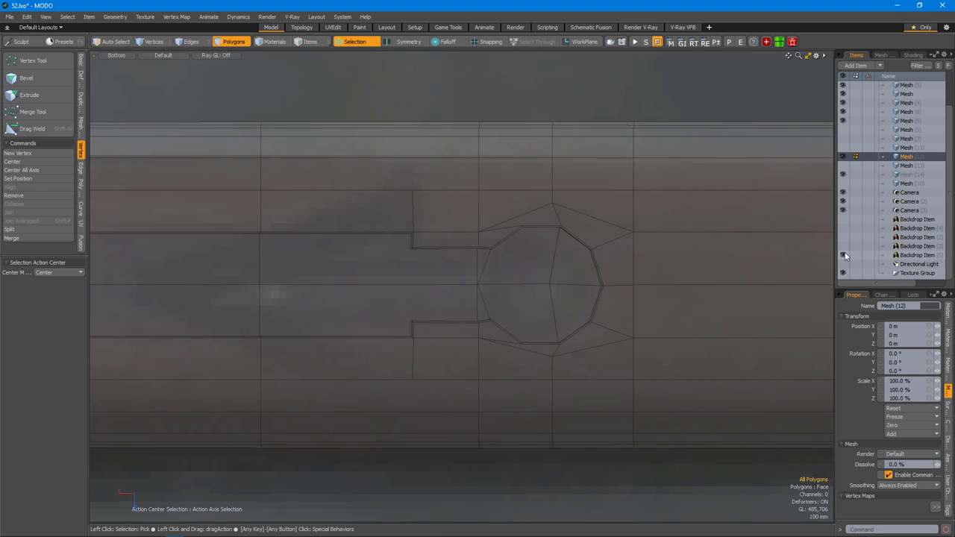
key(1)
scroll(590, 291, down, 3)
scroll(590, 291, up, 4)
middle_drag(579, 306, 746, 321)
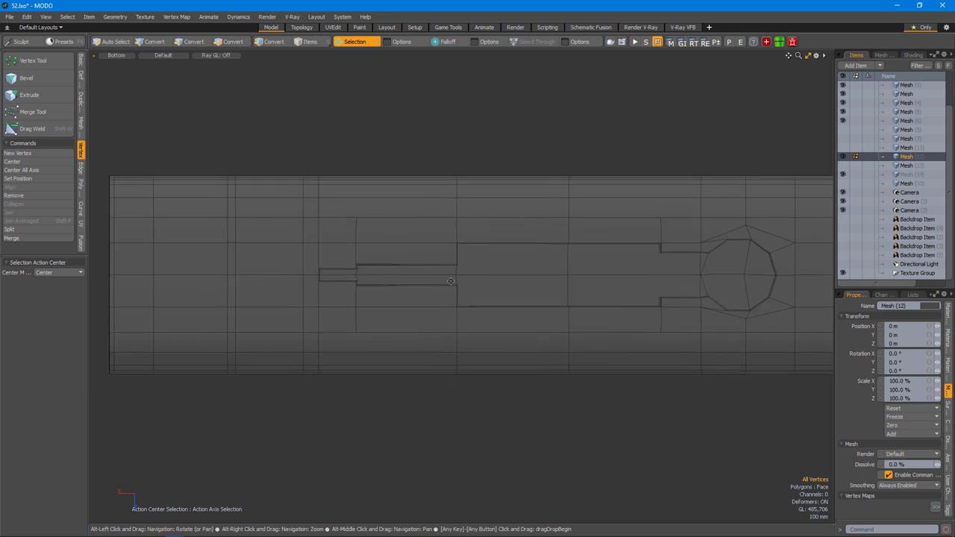
Turn the fore-end to a perspective view and disable the P_Test material group in the shader tree.
scroll(364, 345, up, 5)
key(space)
scroll(339, 332, up, 3)
alt+drag(481, 321, 837, 49)
click(913, 54)
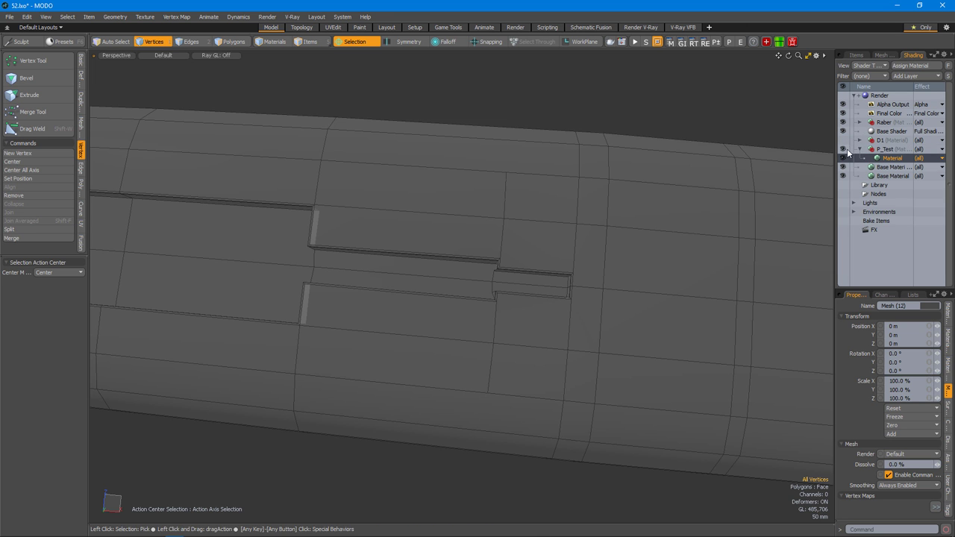
click(842, 148)
scroll(556, 341, up, 5)
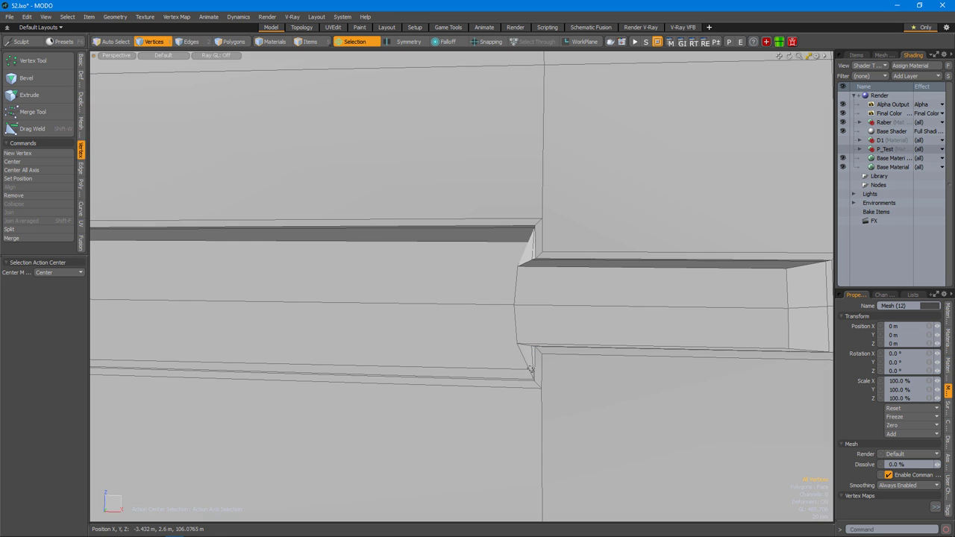
Set the action center to Element and slide the recess floor's vertices at the stepped corners into line with the outline.
alt+drag(556, 341, 529, 332)
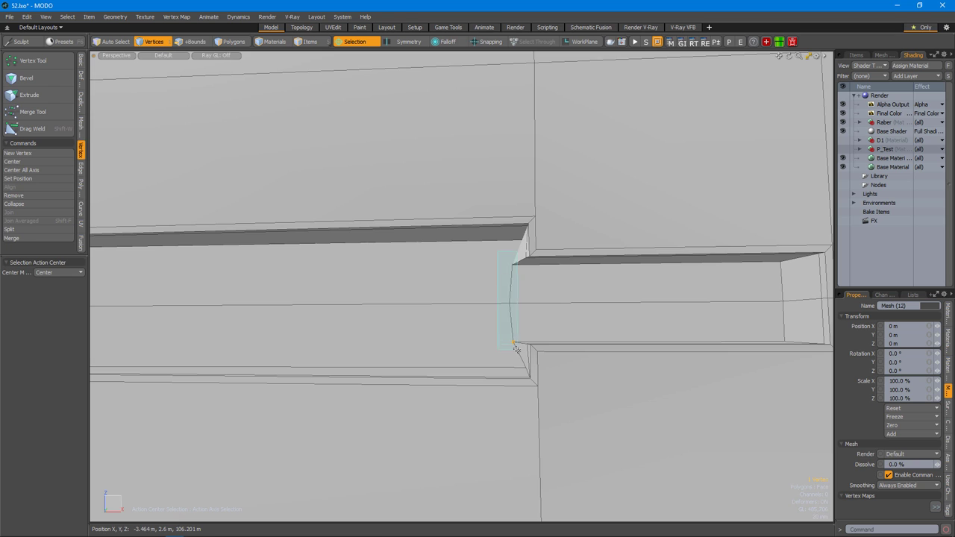
key(shift+a)
click(481, 306)
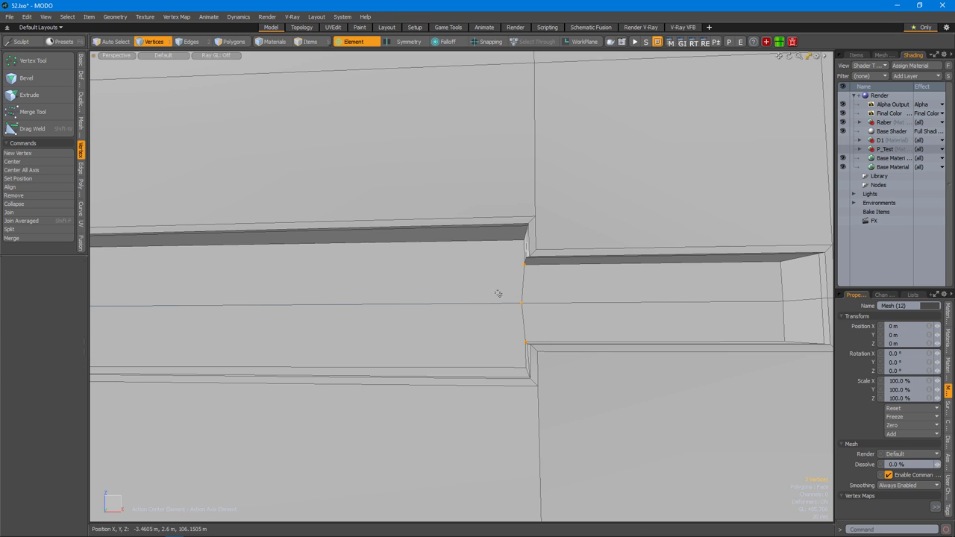
alt+drag(640, 399, 634, 396)
scroll(599, 352, down, 5)
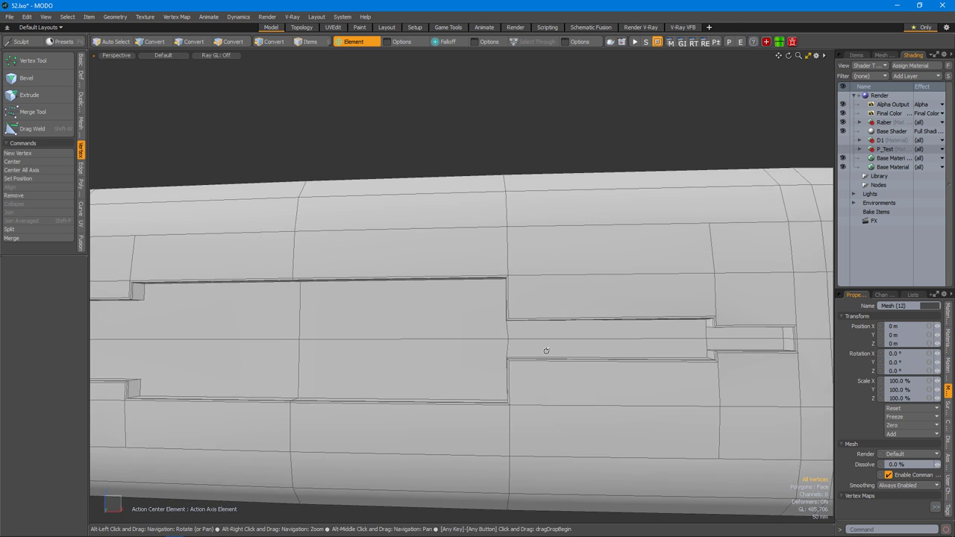
scroll(599, 351, up, 5)
scroll(511, 367, down, 5)
alt+drag(511, 366, 550, 377)
scroll(520, 341, up, 5)
scroll(537, 310, down, 5)
scroll(537, 356, up, 2)
scroll(550, 376, down, 4)
Select one lengthwise half of the fore-end mesh and delete it.
key(ctrl+space)
click(584, 406)
key(space)
key(space)
right_drag(224, 228, 791, 299)
Loop Slice the polygon band around the fore-end at about 47.5%, continuing the edge at the plate's stepped corner.
scroll(561, 322, up, 5)
scroll(560, 322, down, 3)
alt+drag(533, 309, 437, 227)
click(437, 227)
key(alt+c)
click(461, 237)
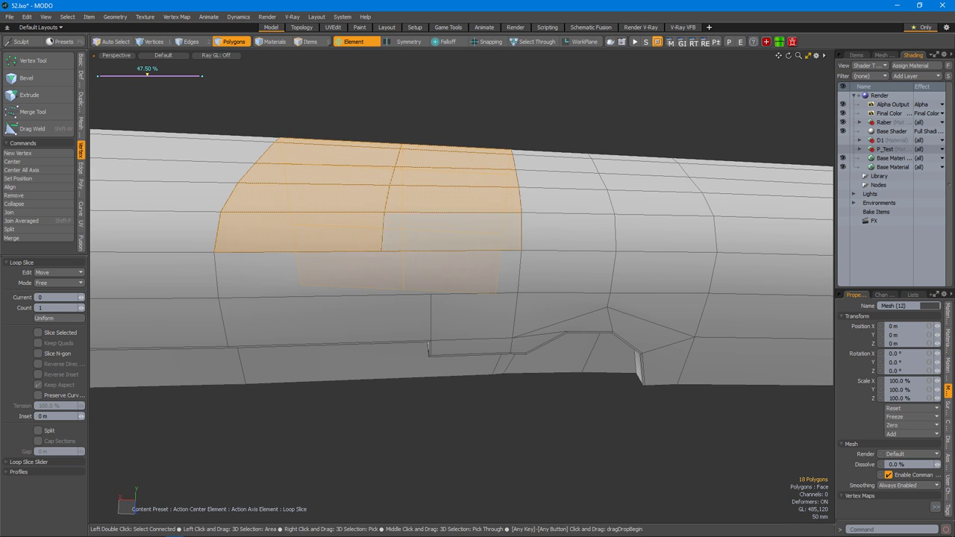
Straighten the crosswise edges at the neck between the latch plate and the round recess by shifting their vertices.
key(space)
alt+drag(502, 301, 496, 333)
key(space)
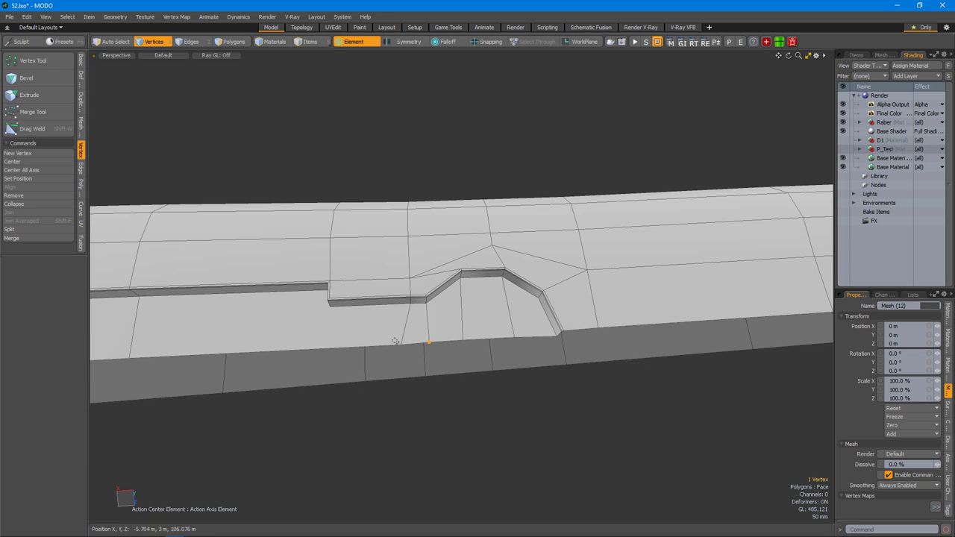
scroll(451, 319, up, 3)
key(w)
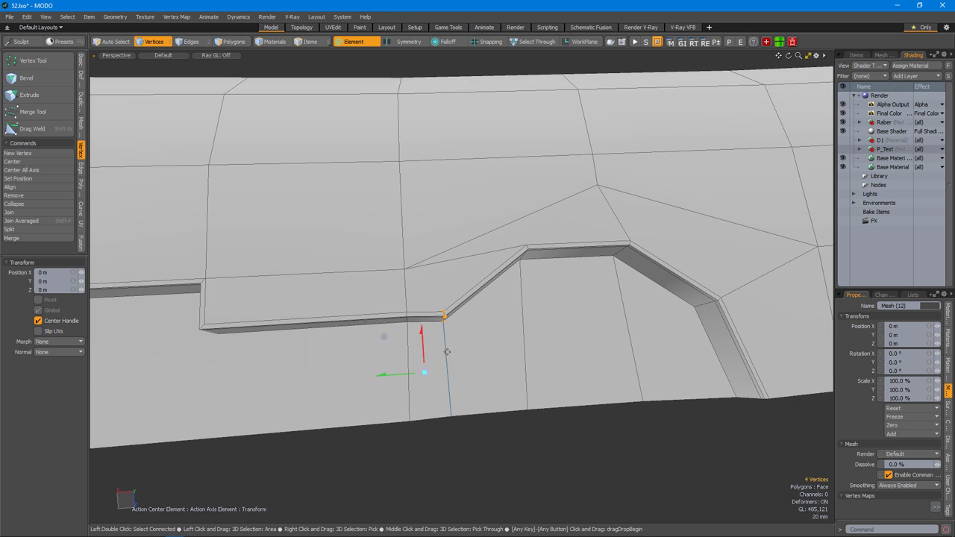
alt+drag(486, 324, 450, 317)
key(space)
scroll(455, 328, down, 5)
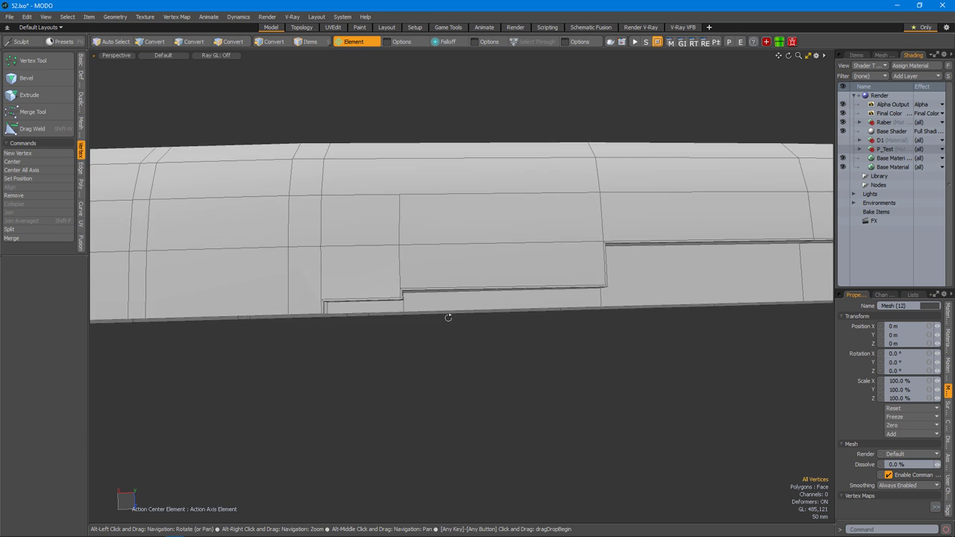
Edge Slice the recess floor lengthwise from the narrow slot through the plate and around inside the round recess.
scroll(450, 318, up, 6)
scroll(381, 318, down, 3)
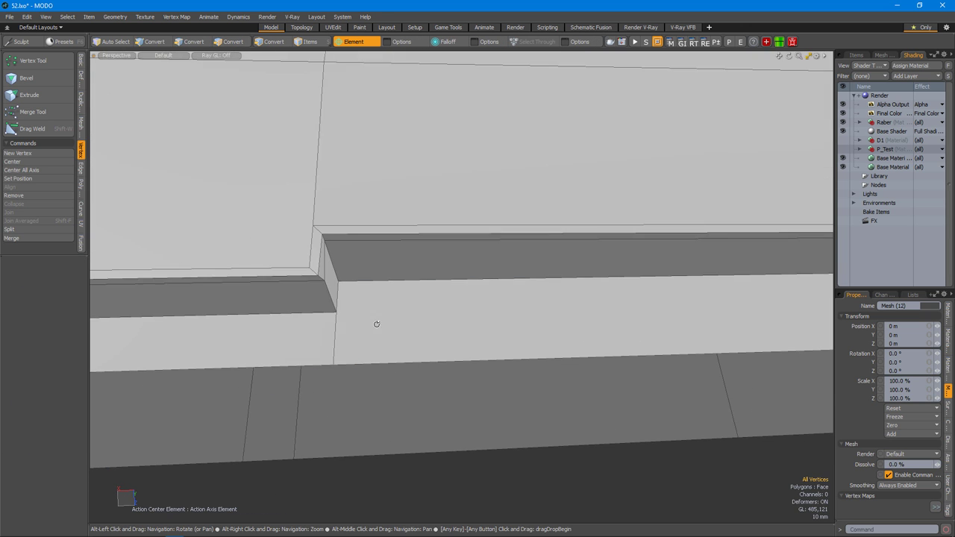
key(alt+c)
scroll(343, 313, down, 5)
scroll(479, 283, up, 4)
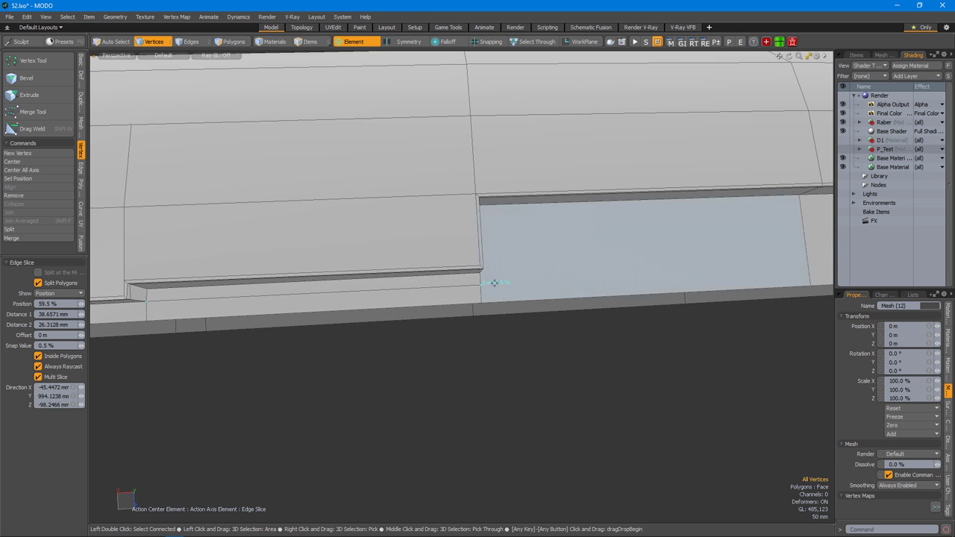
scroll(488, 283, down, 3)
mouse_move(512, 288)
alt+mouse_down()
mouse_move(533, 291)
mouse_move(504, 291)
alt+mouse_up()
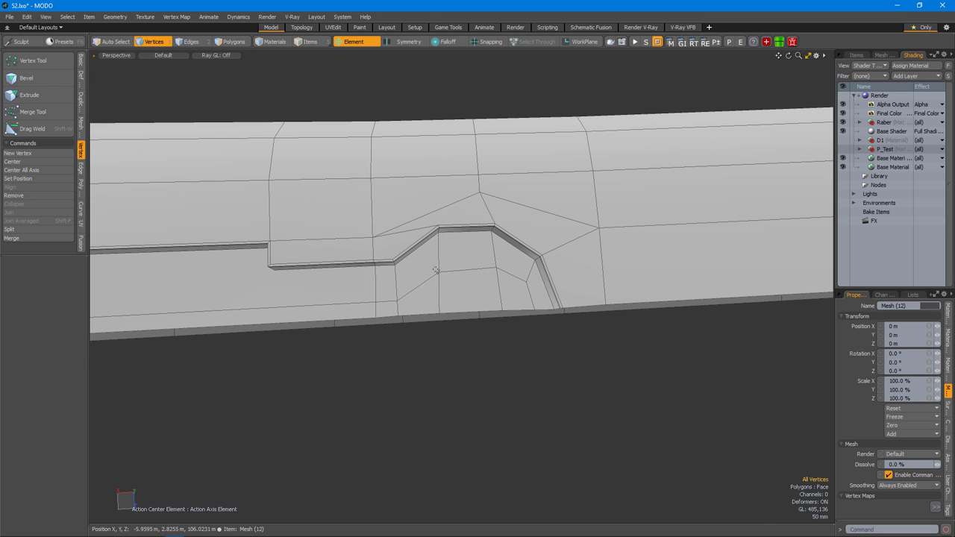
Edge Slice the outer surface lengthwise from the narrow slot's end to the fore-end's end, continuing the recess edges.
scroll(491, 262, down, 3)
scroll(462, 284, up, 5)
alt+drag(448, 291, 512, 297)
key(c)
key(space)
alt+right_drag(471, 307, 471, 285)
key(c)
alt+drag(471, 285, 718, 285)
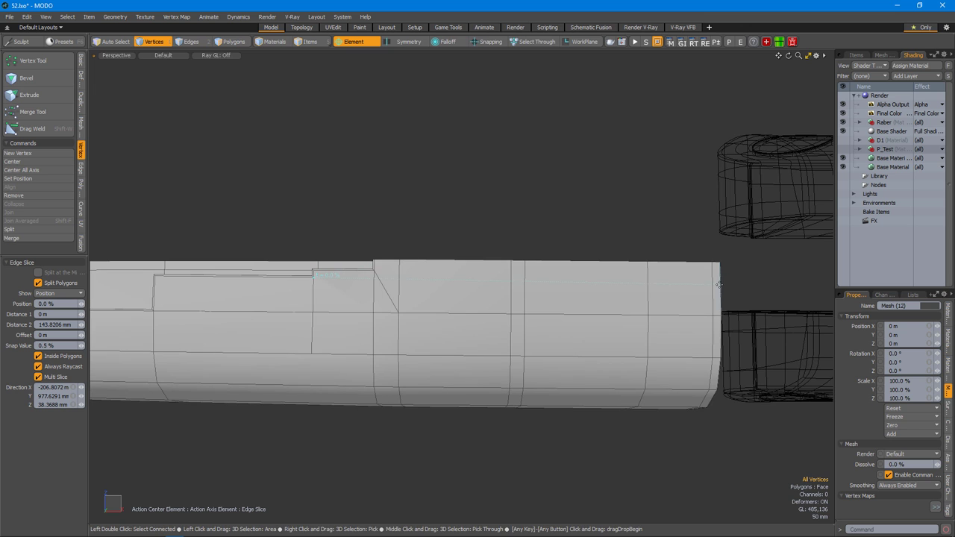
alt+right_drag(658, 276, 504, 341)
key(2)
key(alt+c)
alt+right_drag(516, 292, 491, 260)
alt+drag(490, 260, 800, 264)
Loop Slice the polygon band beside the narrow slot at about 70%, continuing the edge at its step around the fore-end.
alt+right_drag(478, 298, 473, 348)
alt+drag(473, 347, 486, 214)
double_click(486, 214)
key(alt+c)
alt+right_drag(490, 244, 523, 244)
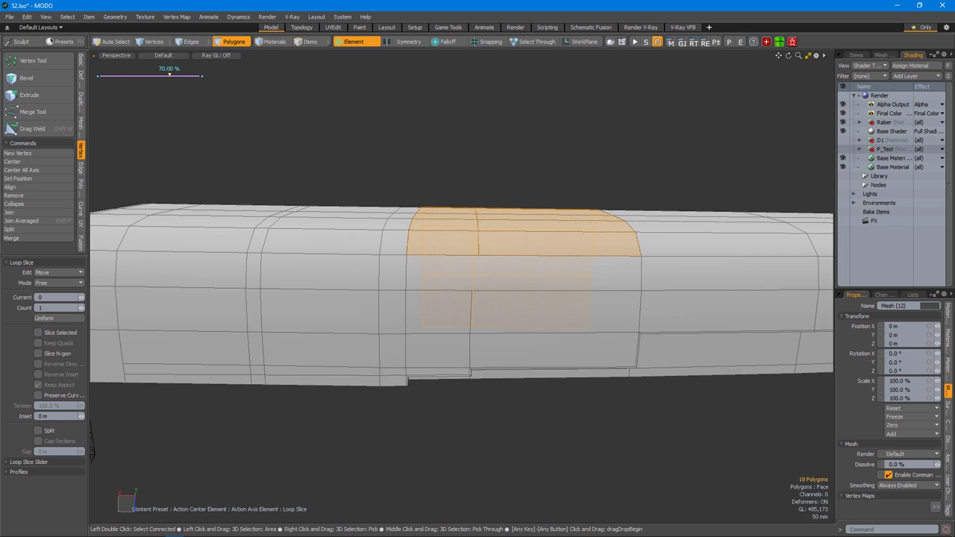
Edge Slice the plate's recessed floor from its stepped corner to the centre edge and lengthwise to the opposite corner.
mouse_move(489, 296)
alt+mouse_down()
mouse_move(491, 271)
mouse_move(490, 283)
alt+mouse_up()
alt+right_drag(491, 284, 493, 351)
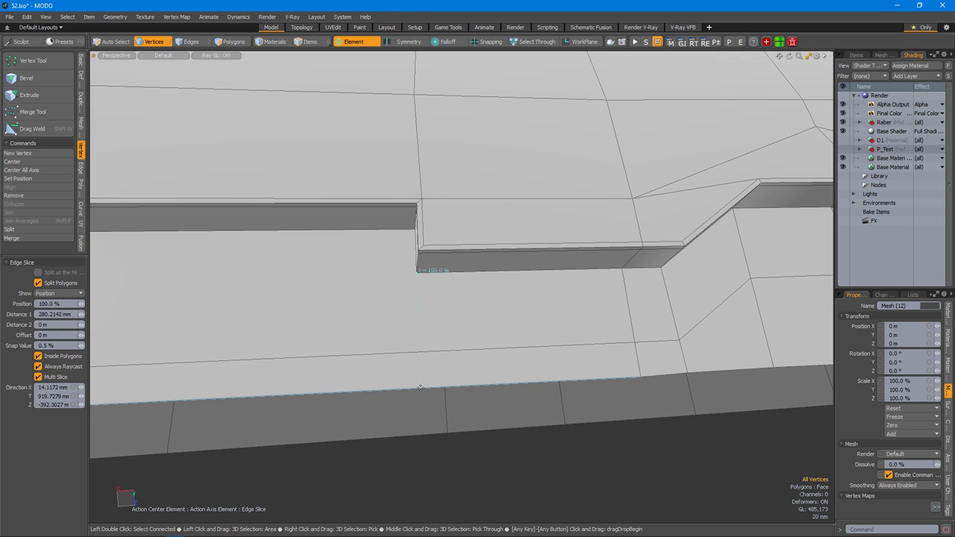
alt+right_drag(437, 306, 458, 320)
alt+drag(458, 320, 465, 322)
key(c)
alt+right_drag(465, 321, 409, 299)
alt+drag(488, 312, 392, 312)
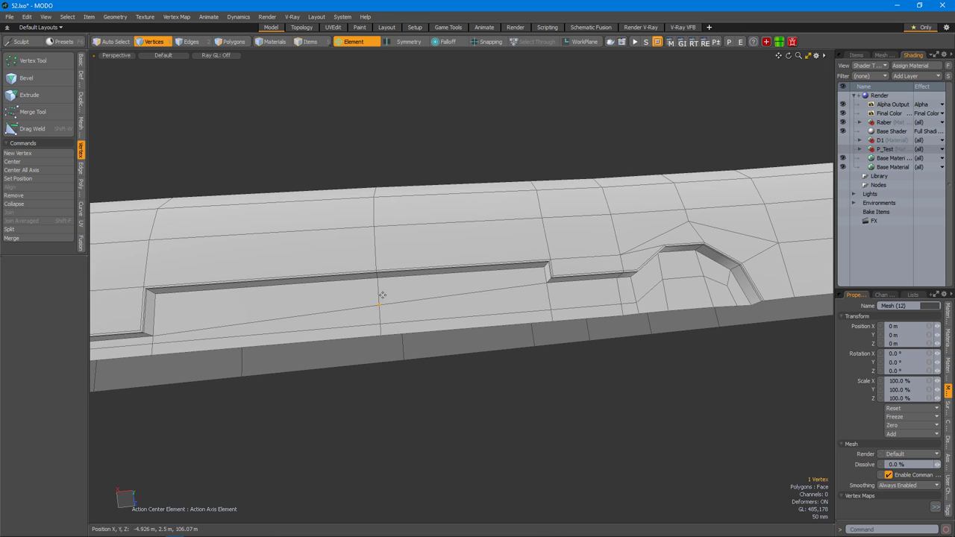
alt+right_drag(446, 285, 422, 335)
alt+drag(422, 335, 432, 315)
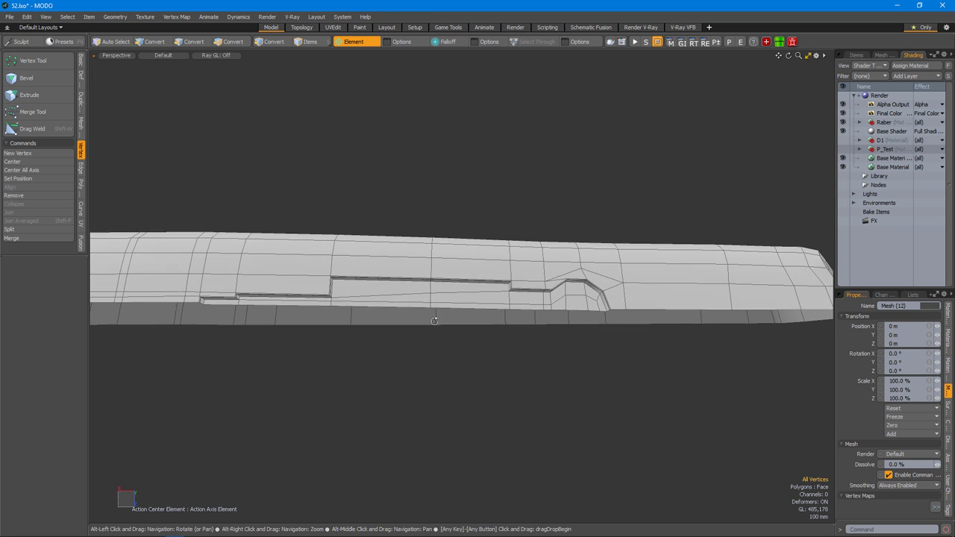
Select the recessed floor polygons from the latch plate into the round end.
alt+middle_drag(433, 316, 413, 310)
alt+shift+drag(453, 319, 409, 289)
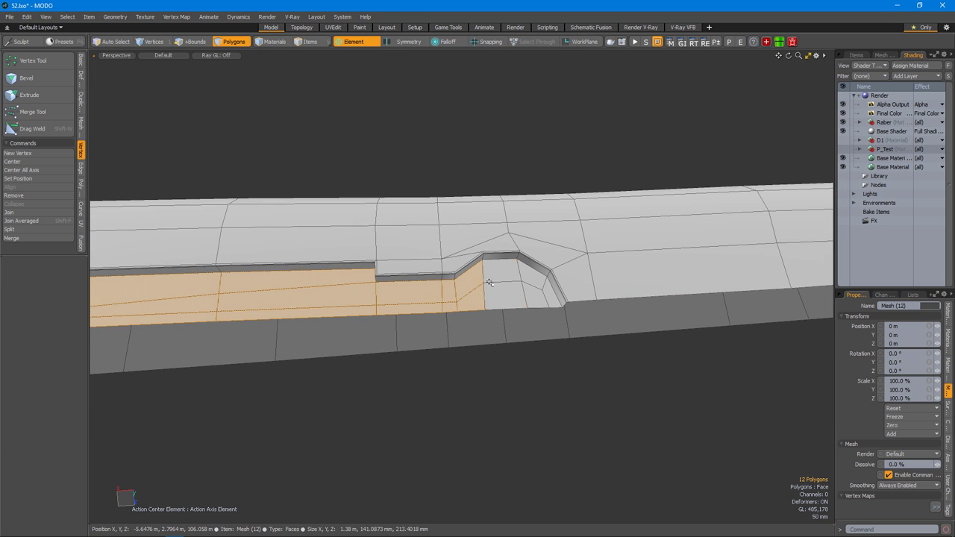
alt+right_drag(545, 297, 488, 348)
alt+drag(488, 347, 224, 315)
Edge Slice a support edge across the narrow slot's floor and side wall at 98.5%, close to its end wall.
alt+right_drag(224, 315, 293, 319)
alt+drag(293, 320, 366, 350)
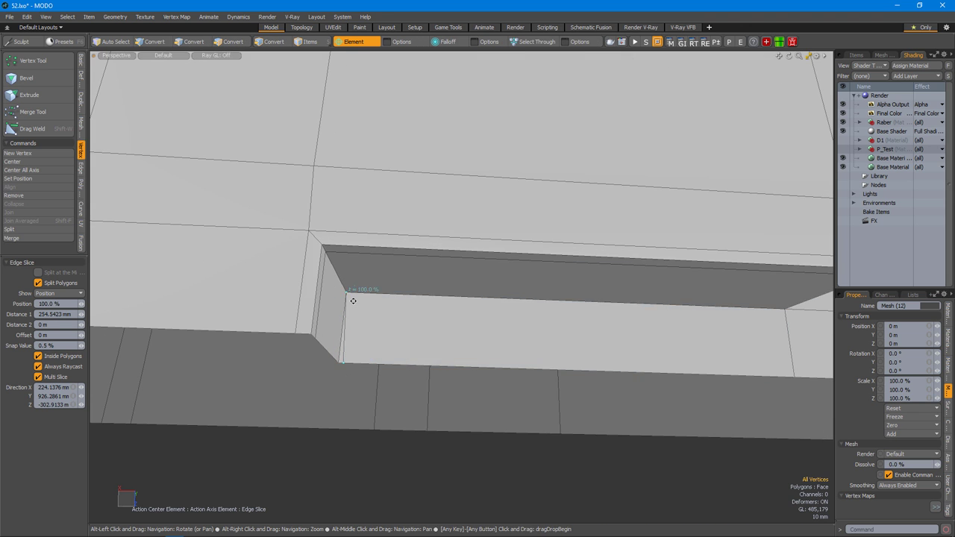
alt+right_drag(355, 287, 385, 350)
scroll(363, 332, down, 5)
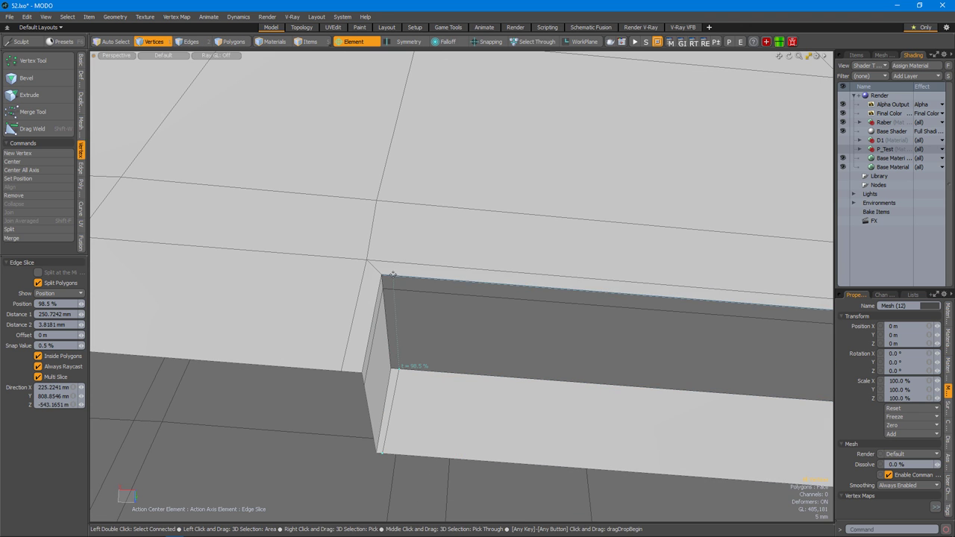
Slice a supporting edge across the recess's upper edge beside its end corner with Edge Slice at 98.5%.
click(397, 262)
key(2)
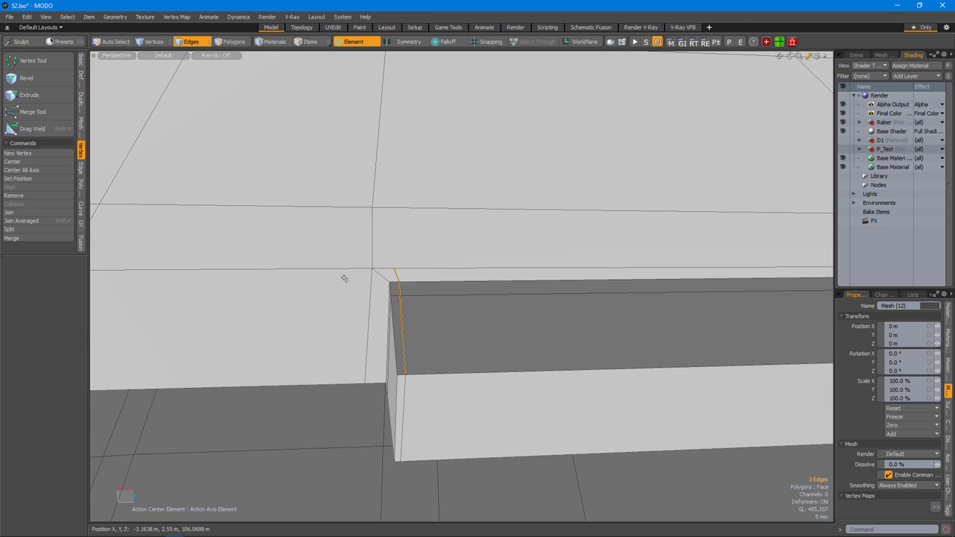
scroll(406, 298, down, 3)
alt+drag(473, 367, 440, 319)
Loop-slice the polygons beside the recess's end corner and check the mesh in subdivision view.
key(alt+c)
alt+drag(407, 229, 401, 320)
key(Tab)
key(Tab)
Select the vertex at the lower corner of the recess step and reposition it.
key(1)
key(w)
key(q)
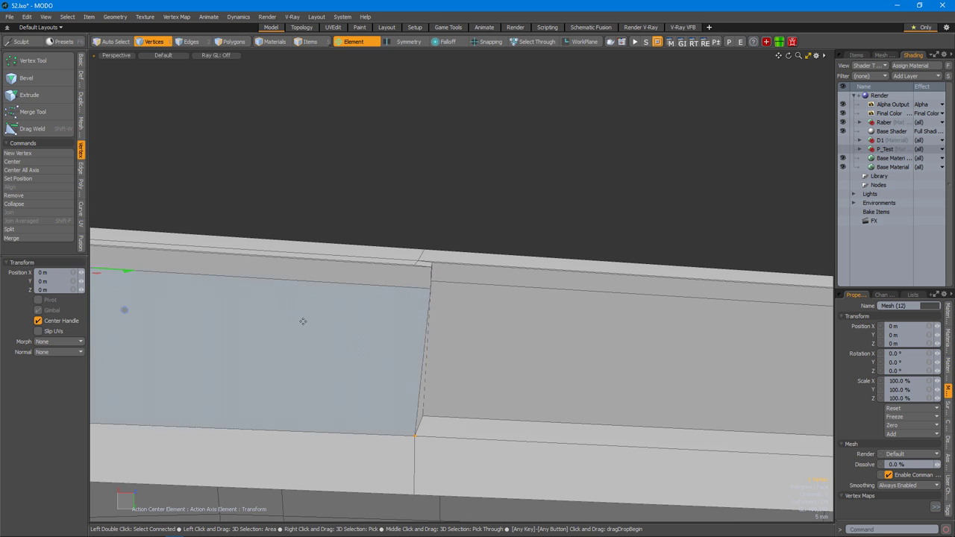
alt+drag(132, 310, 431, 261)
key(q)
ctrl+alt+drag(447, 329, 447, 351)
drag(442, 329, 530, 323)
key(space)
key(1)
Bevel the polygons bordering the stepped recess to add a supporting edge along its rim.
alt+drag(439, 355, 401, 339)
alt+drag(484, 370, 447, 321)
key(b)
key(space)
scroll(514, 313, down, 12)
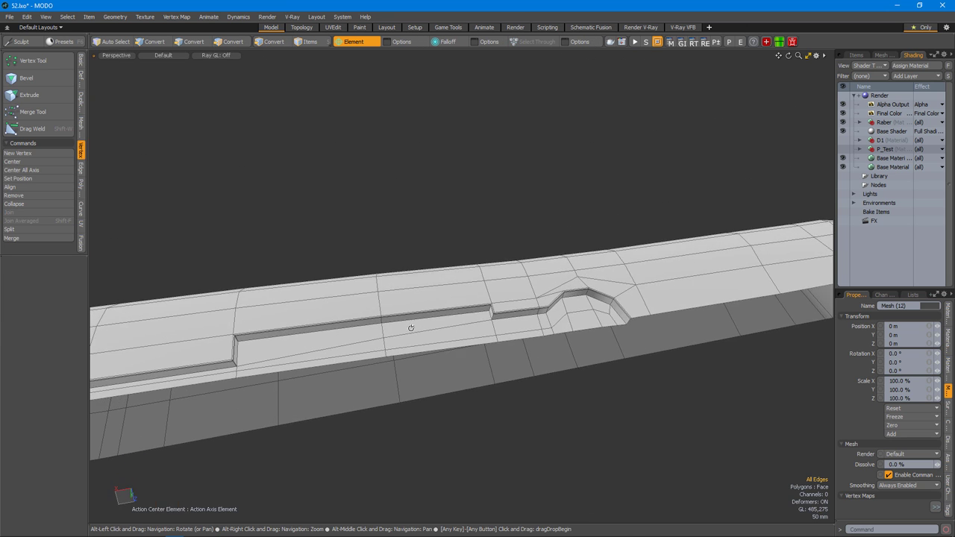
Bevel the vertical edge at the recess's step corner to give it a narrow rounded profile.
alt+drag(411, 328, 565, 299)
scroll(505, 303, up, 10)
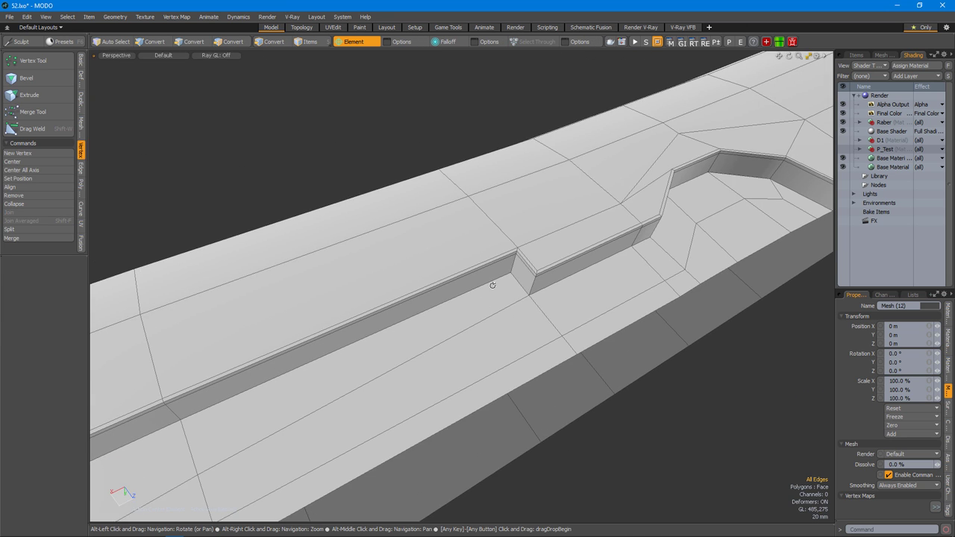
key(2)
click(559, 273)
drag(447, 252, 509, 300)
scroll(481, 313, down, 5)
scroll(430, 327, up, 5)
key(space)
scroll(437, 299, down, 3)
key(space)
Select the two vertical supporting edges inside the recess corner and tidy the small edges where they meet the floor.
key(3)
scroll(547, 310, up, 2)
scroll(631, 276, down, 3)
alt+drag(631, 276, 406, 264)
scroll(428, 313, up, 3)
key(w)
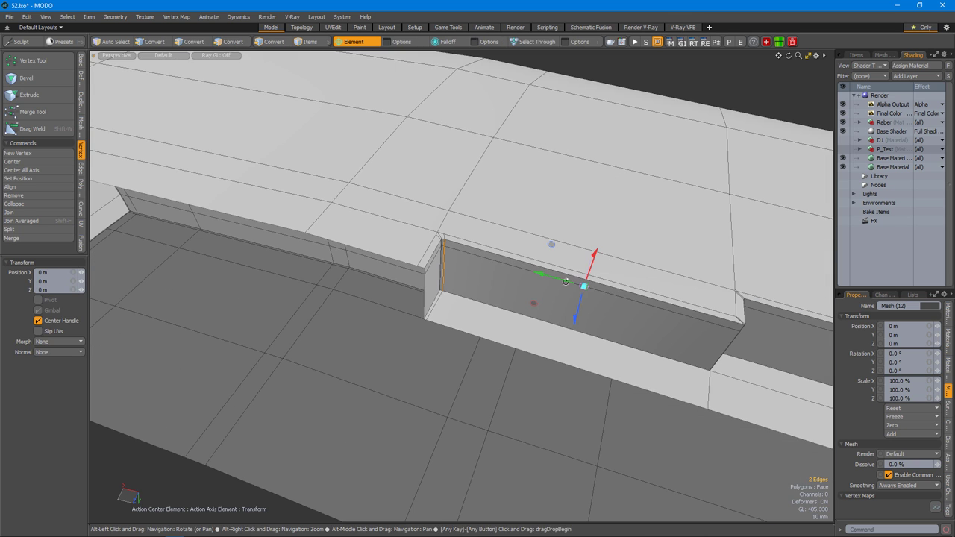
alt+drag(478, 298, 491, 341)
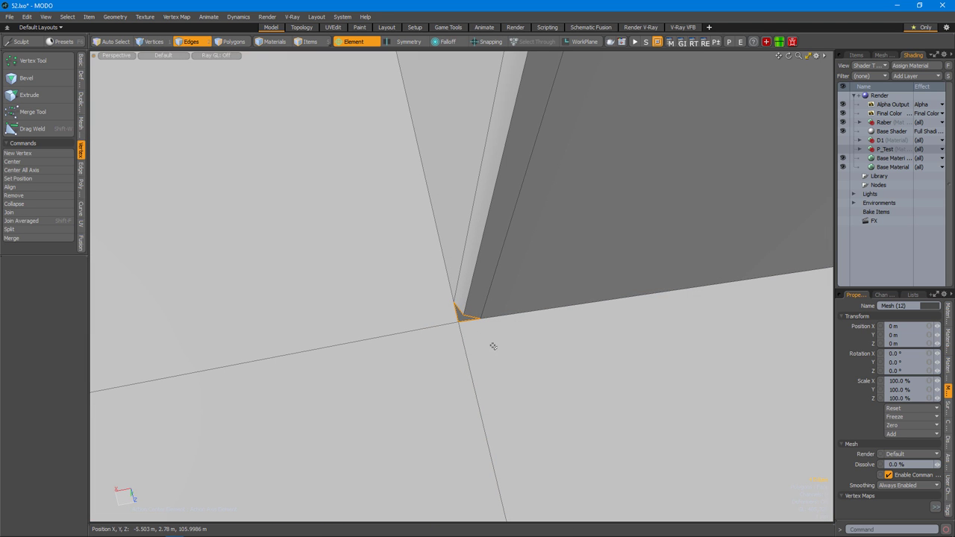
mouse_move(500, 337)
alt+mouse_down()
mouse_move(409, 335)
mouse_move(517, 336)
alt+mouse_up()
alt+drag(551, 444, 665, 303)
Inset the recess floor polygons by 840 um with Bevel, keeping them grouped.
key(b)
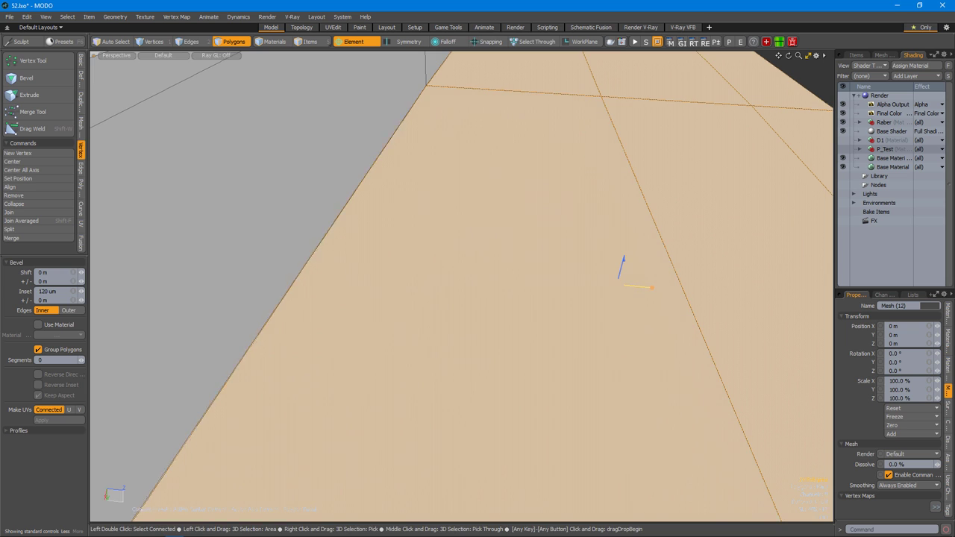
alt+drag(633, 295, 530, 304)
scroll(416, 306, up, 5)
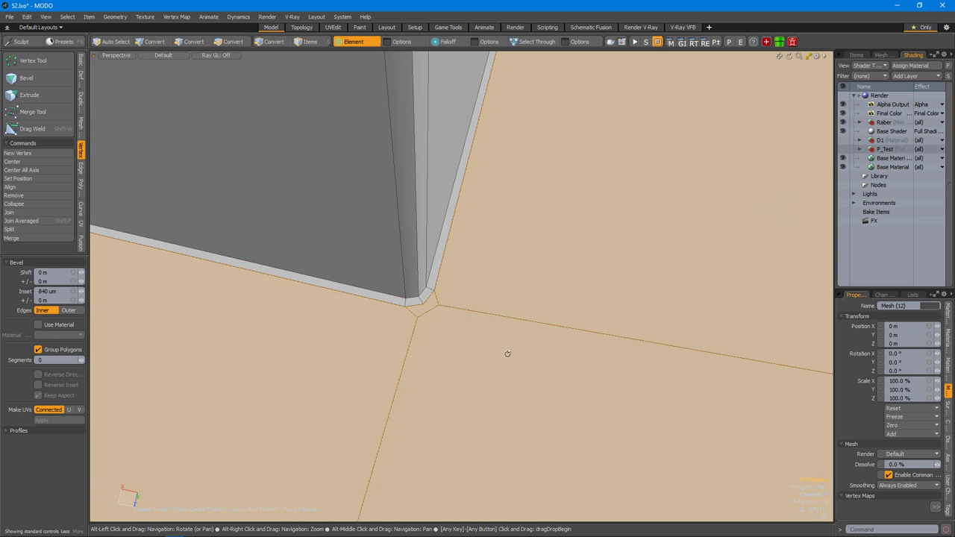
scroll(512, 354, down, 5)
Loop-slice the recess geometry and invert the polygon selection.
alt+drag(373, 344, 352, 306)
key(alt+c)
key(bracketleft)
scroll(358, 291, up, 3)
alt+drag(350, 343, 395, 311)
Connect the rim vertices at the recess's end corner with Edge Slice and select the short corner edge.
key(1)
scroll(401, 262, up, 3)
mouse_move(400, 262)
alt+mouse_down()
mouse_move(439, 280)
mouse_move(453, 360)
mouse_move(539, 351)
mouse_move(461, 313)
mouse_move(463, 353)
mouse_move(518, 275)
mouse_move(421, 306)
mouse_move(433, 299)
mouse_move(502, 335)
mouse_move(403, 288)
mouse_move(393, 290)
mouse_move(432, 292)
mouse_move(436, 302)
mouse_move(388, 337)
mouse_move(318, 325)
alt+mouse_up()
key(space)
click(518, 275)
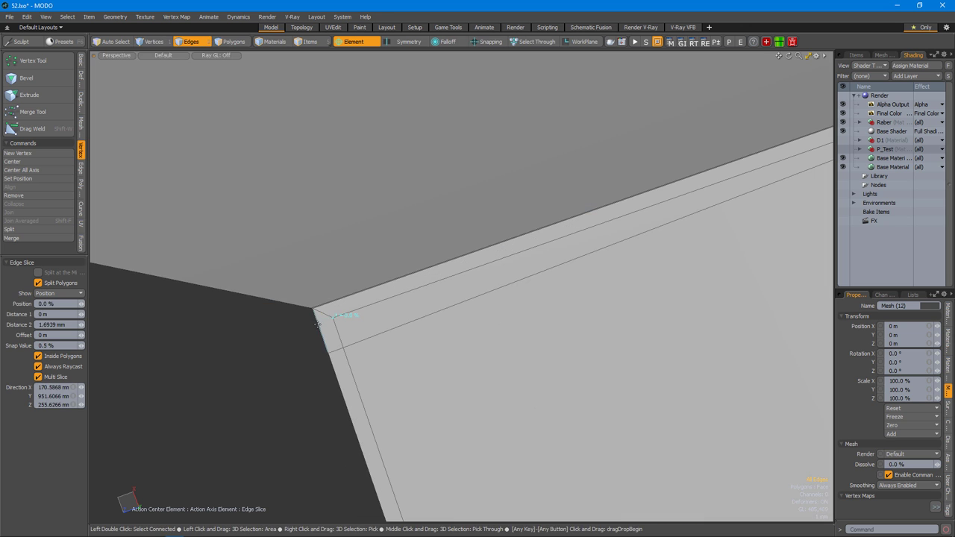
alt+drag(383, 329, 583, 284)
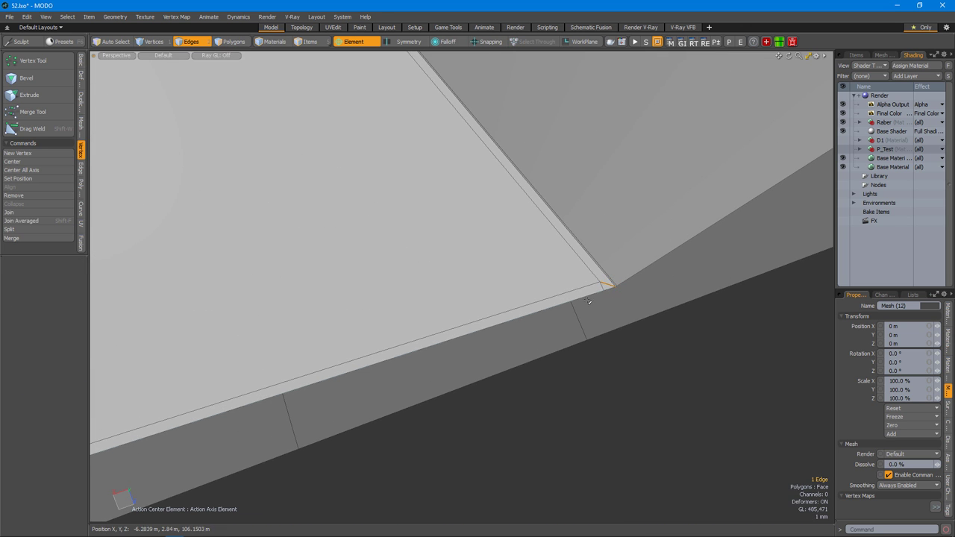
alt+drag(570, 295, 486, 289)
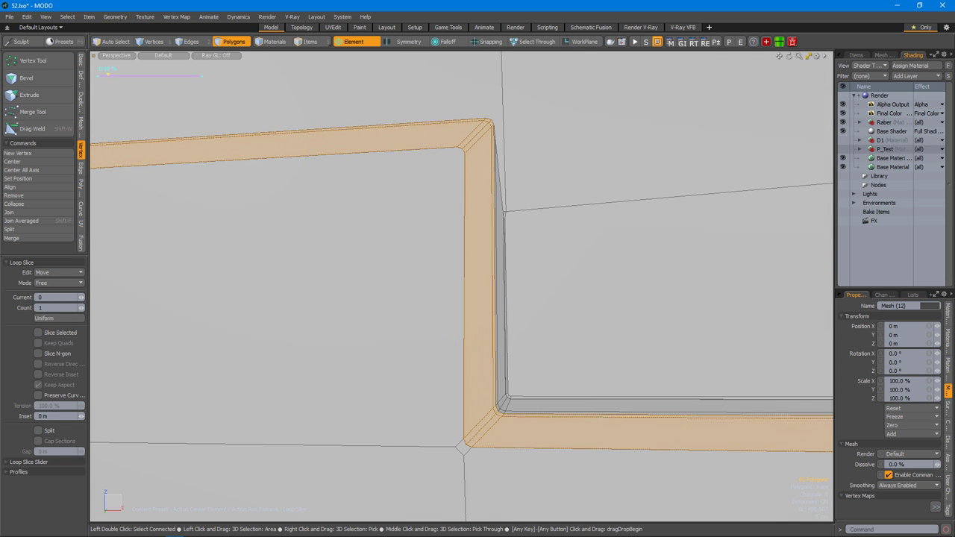
Add a loop slice at 96.5% around the body just beside the recess's step corner.
alt+drag(469, 449, 523, 292)
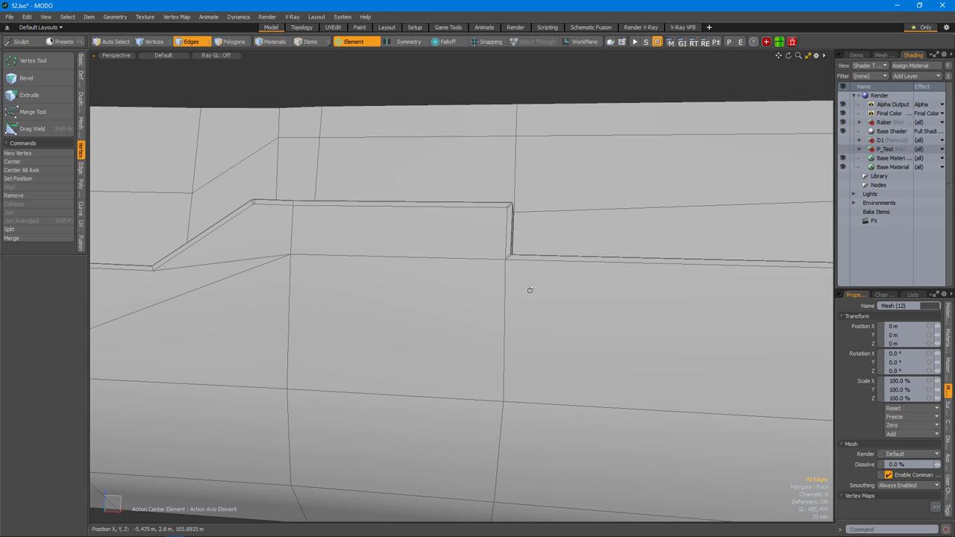
alt+drag(590, 335, 553, 314)
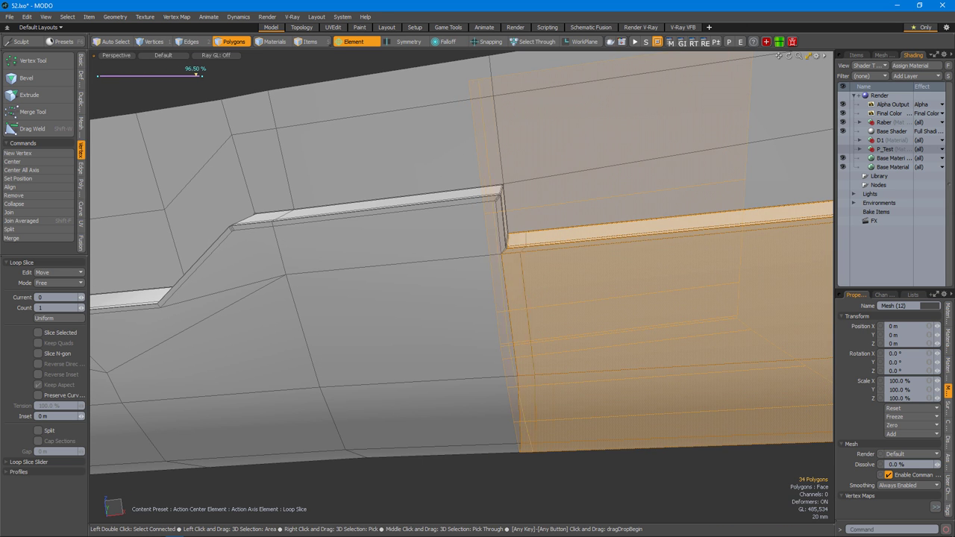
key(space)
alt+drag(677, 311, 515, 281)
Slice across the step corner and loop-slice the neighbouring raised polygon band close to that corner.
key(c)
key(space)
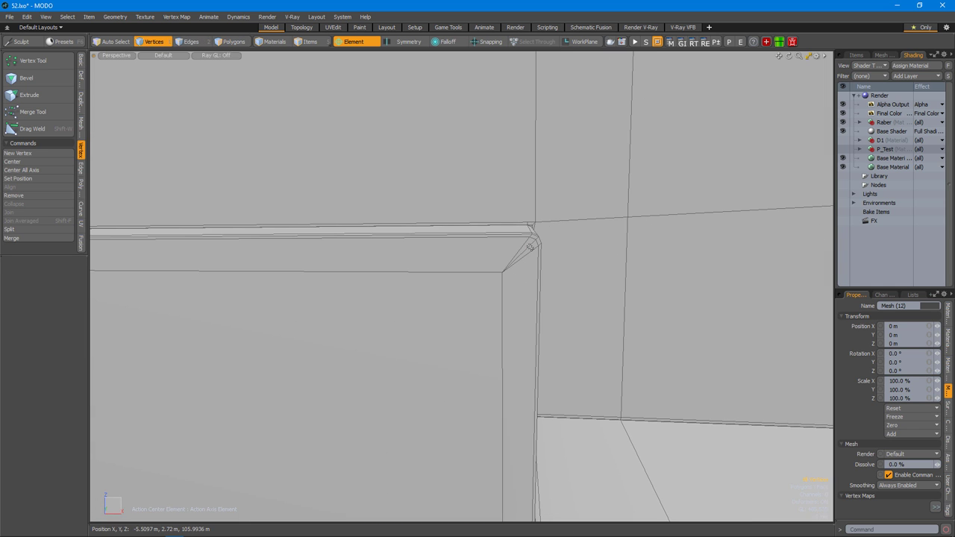
key(3)
scroll(477, 314, down, 5)
key(alt+c)
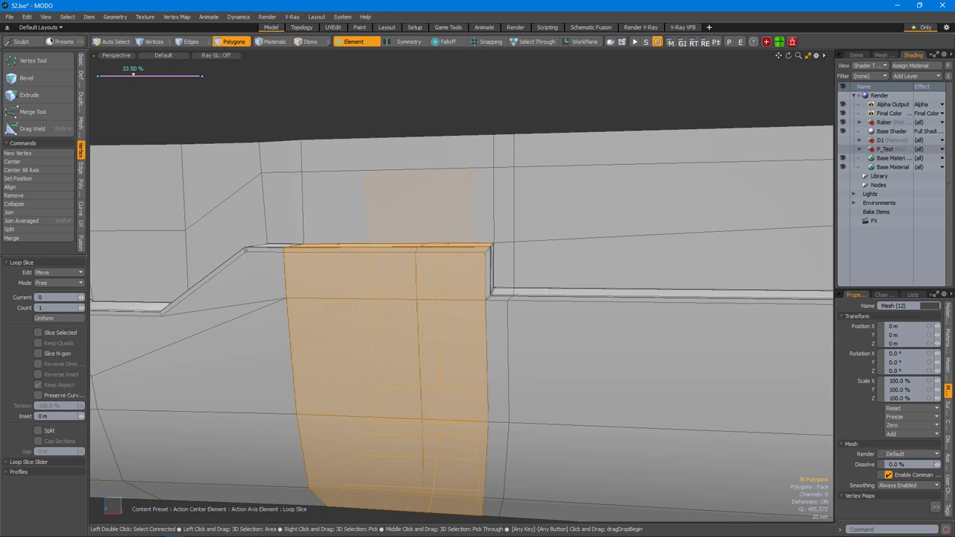
key(space)
key(space)
Examine the recess's step corner and the curved notch in subdivision view from several angles.
alt+drag(493, 238, 518, 278)
alt+drag(541, 156, 572, 256)
scroll(511, 260, up, 3)
key(2)
scroll(534, 286, down, 4)
key(Tab)
scroll(551, 322, up, 3)
scroll(553, 308, down, 3)
alt+drag(554, 294, 545, 234)
scroll(466, 287, up, 3)
alt+drag(466, 287, 523, 196)
key(Tab)
Select the three polygons below the curved notch and loop-slice their band.
scroll(579, 256, up, 2)
scroll(579, 256, down, 3)
drag(524, 250, 529, 309)
scroll(562, 273, up, 3)
key(2)
click(522, 290)
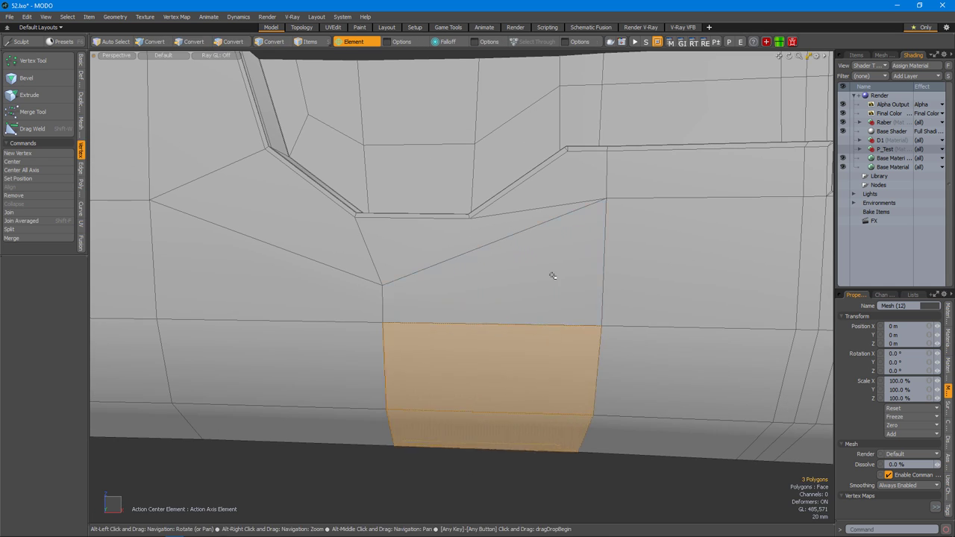
key(3)
scroll(525, 289, down, 3)
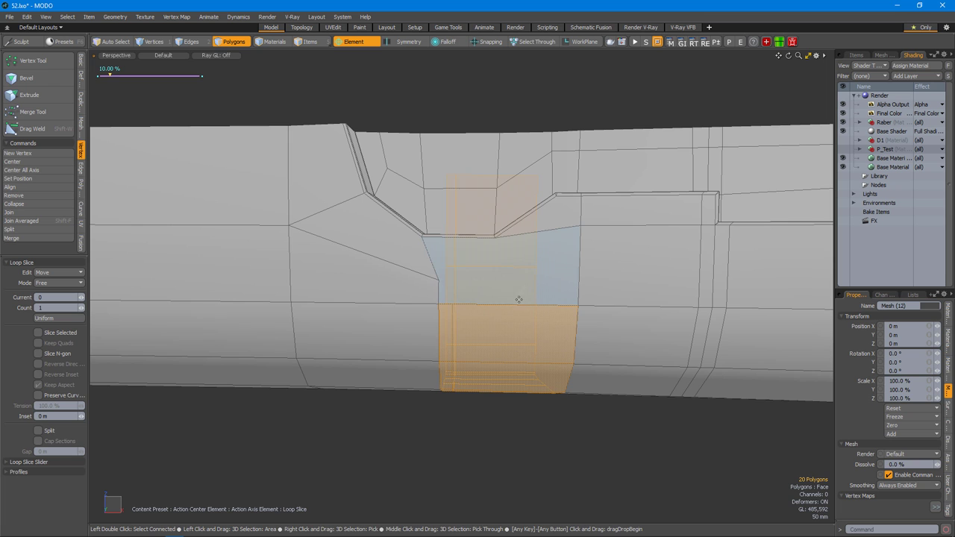
Edge-slice below the notch from its lower corner to the new loop and across to the neighbouring loop vertex.
key(1)
key(alt+c)
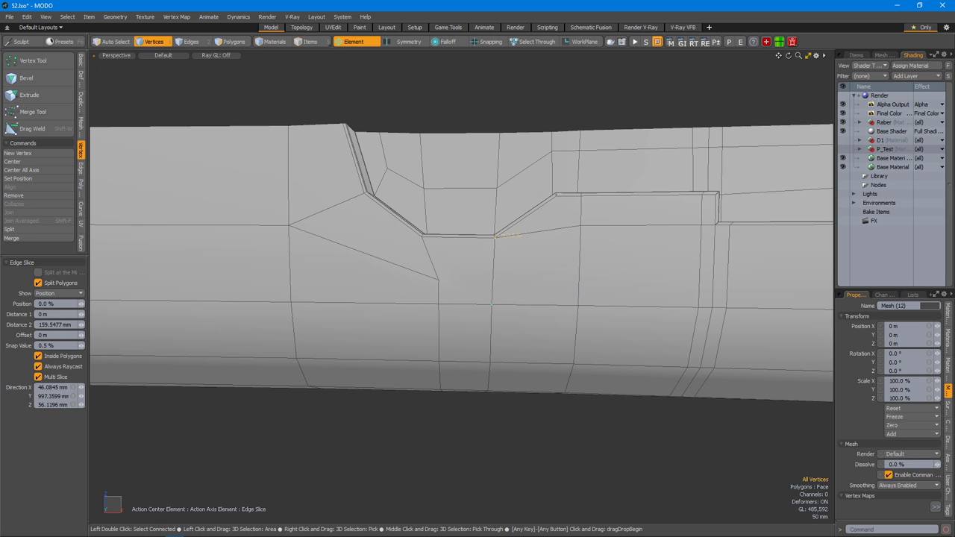
scroll(551, 282, up, 4)
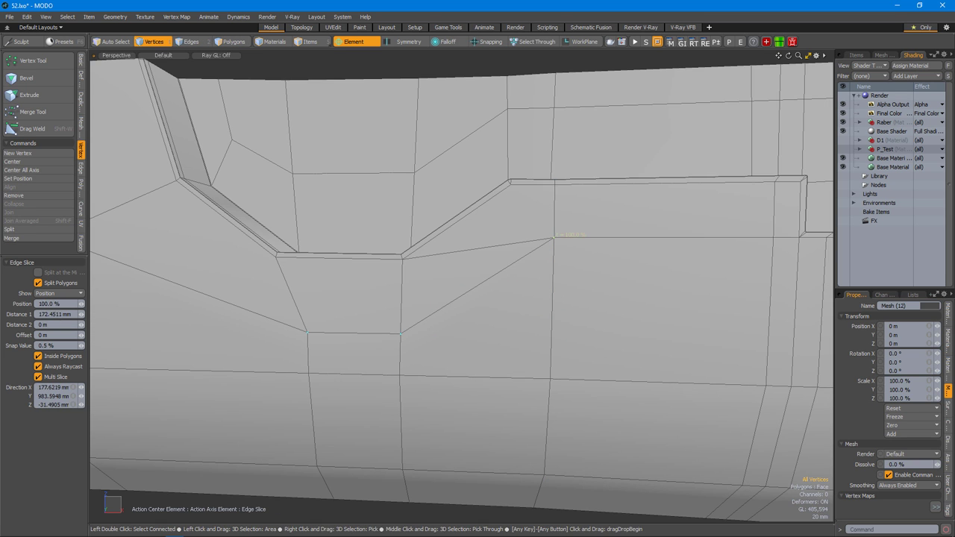
Remove the old diagonal edge below the notch and slice from the notch's upper corner to the neighbouring loop vertex.
key(BackSpace)
scroll(532, 241, up, 2)
key(alt+c)
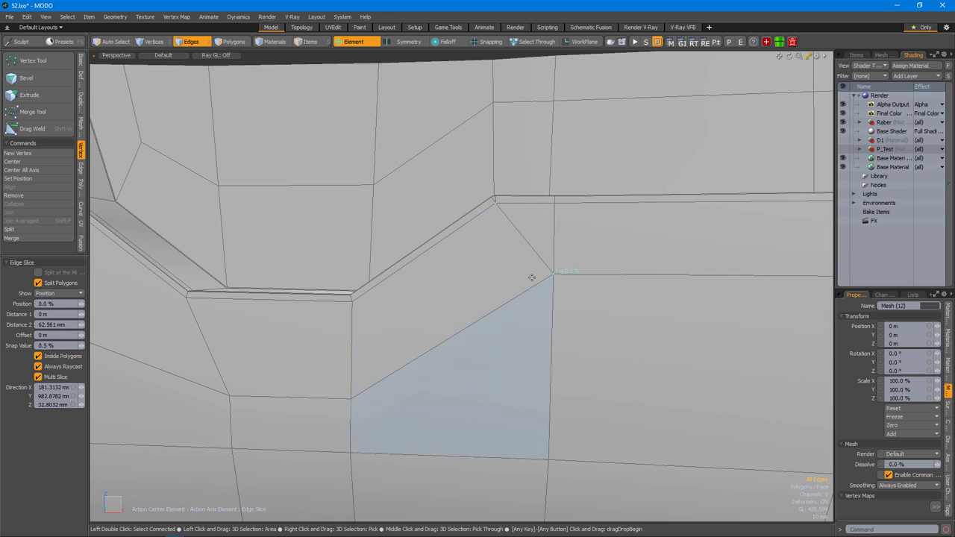
key(space)
scroll(590, 290, up, 2)
scroll(469, 273, down, 3)
scroll(529, 293, up, 2)
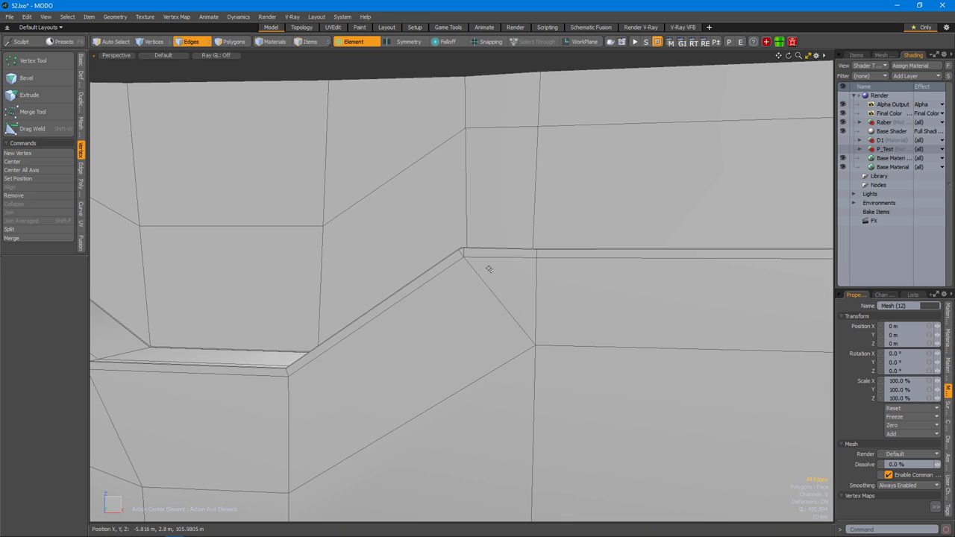
Remove the short diagonal edge running down from the notch's upper corner.
scroll(488, 270, down, 3)
alt+drag(544, 277, 520, 276)
scroll(483, 235, up, 2)
alt+drag(483, 235, 506, 270)
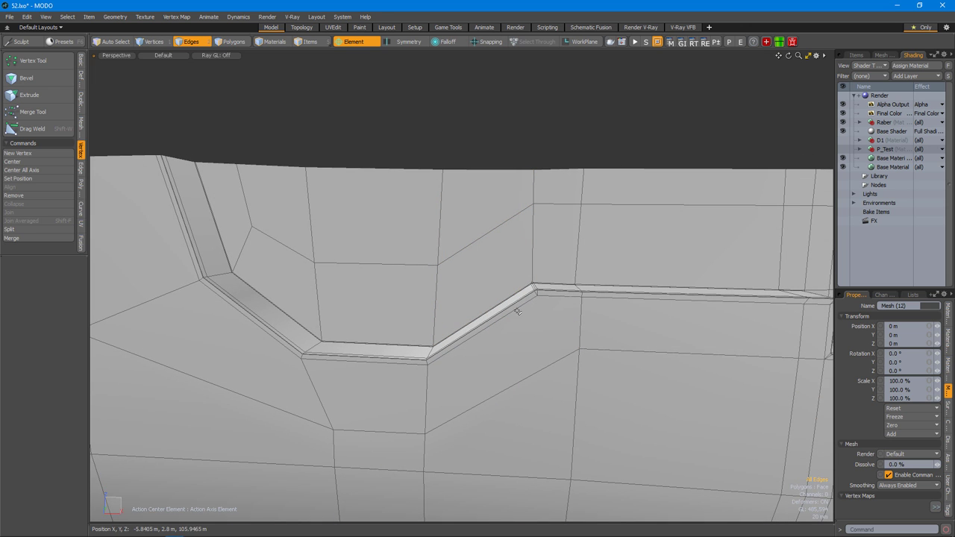
Loop-slice the notch's slanted wall and cut the adjoining surface across to its rim with Edge Slice.
key(1)
scroll(517, 314, up, 3)
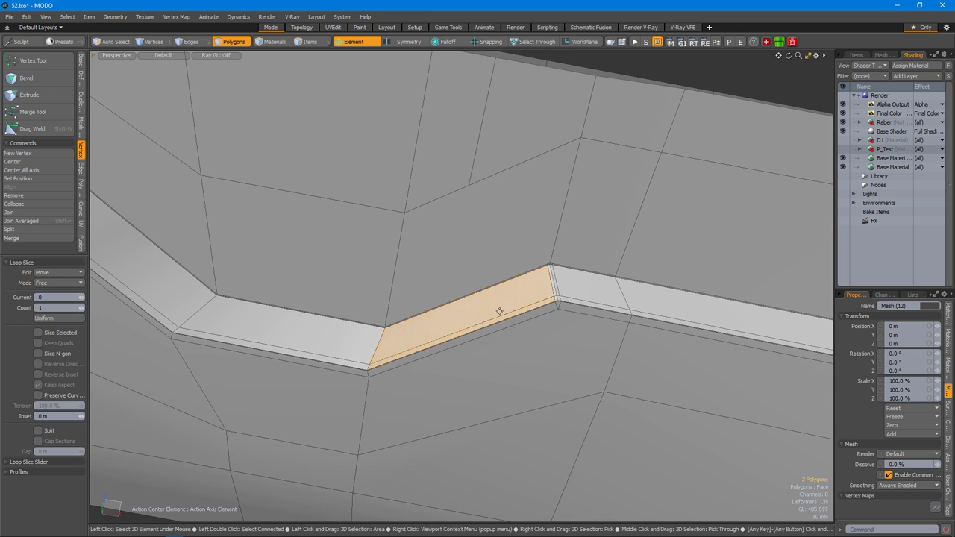
key(alt+c)
scroll(491, 279, up, 2)
alt+drag(491, 279, 482, 278)
scroll(477, 277, up, 2)
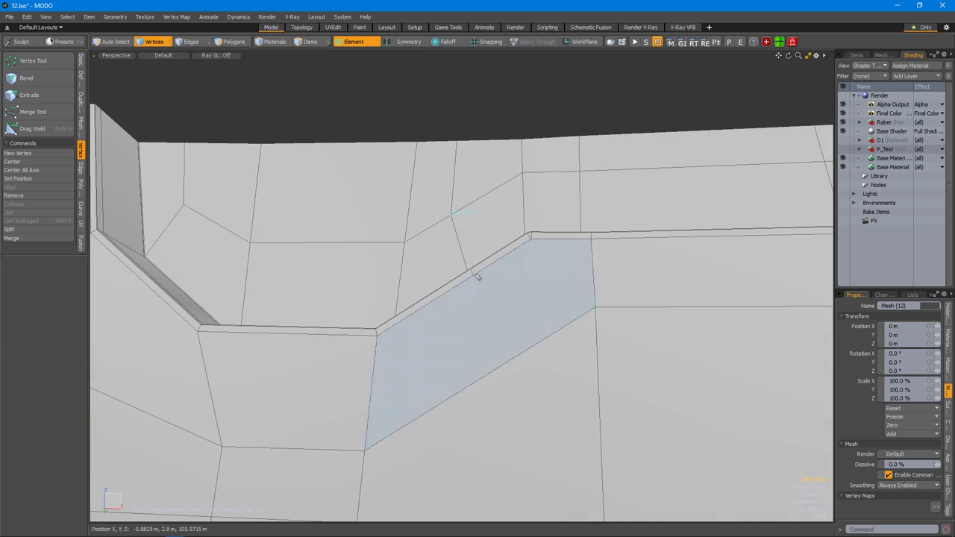
Select the seven vertices across the notch's slanted rim and adjust their position in subdivision view.
scroll(554, 304, down, 3)
alt+drag(554, 305, 505, 300)
alt+drag(527, 254, 554, 305)
key(shift+a)
click(522, 283)
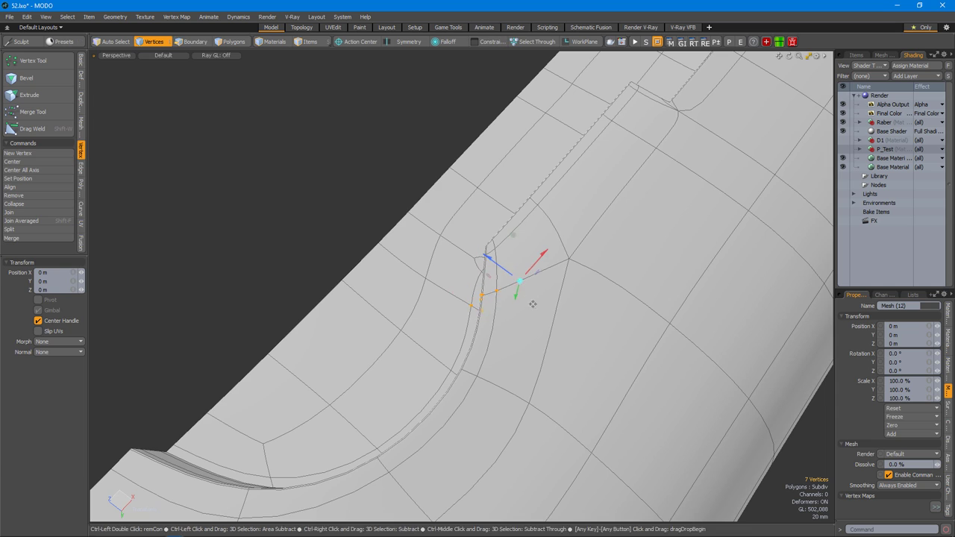
alt+drag(495, 284, 394, 273)
key(w)
key(Escape)
scroll(369, 252, down, 5)
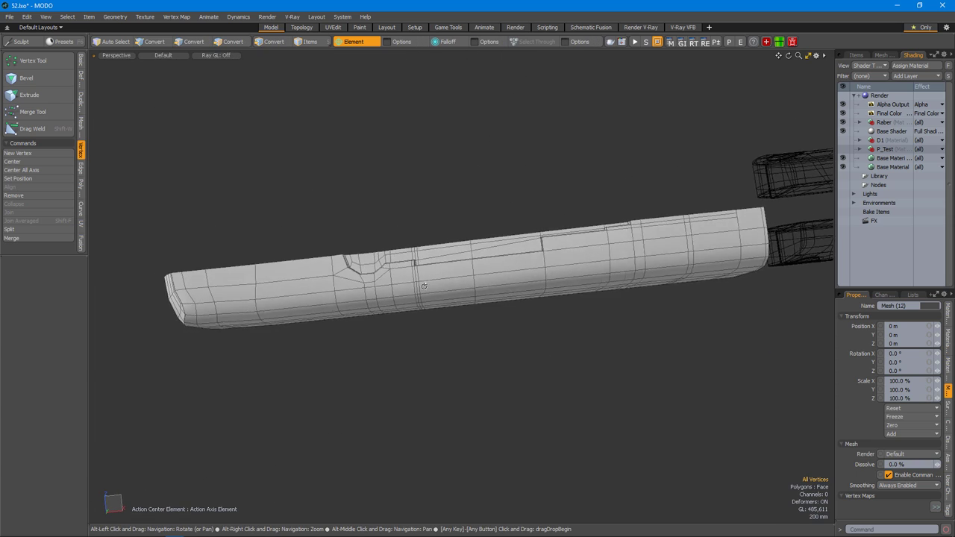
Select the polygons around the larger recess step and cut a supporting loop beside its corner.
scroll(394, 273, up, 5)
click(394, 273)
scroll(466, 273, down, 2)
alt+drag(467, 273, 495, 292)
right_drag(539, 276, 633, 286)
alt+drag(633, 286, 493, 217)
scroll(444, 272, up, 2)
scroll(473, 267, up, 5)
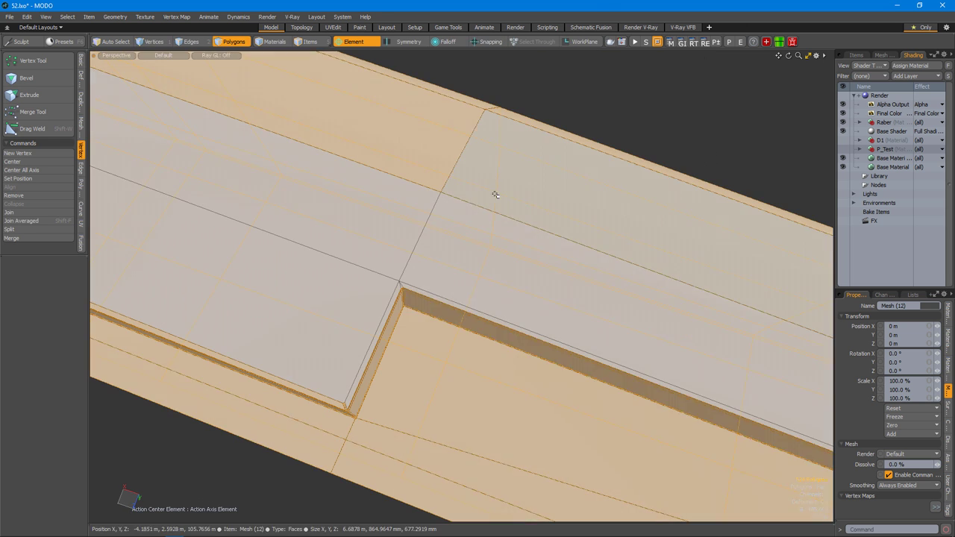
alt+drag(493, 263, 449, 297)
key(c)
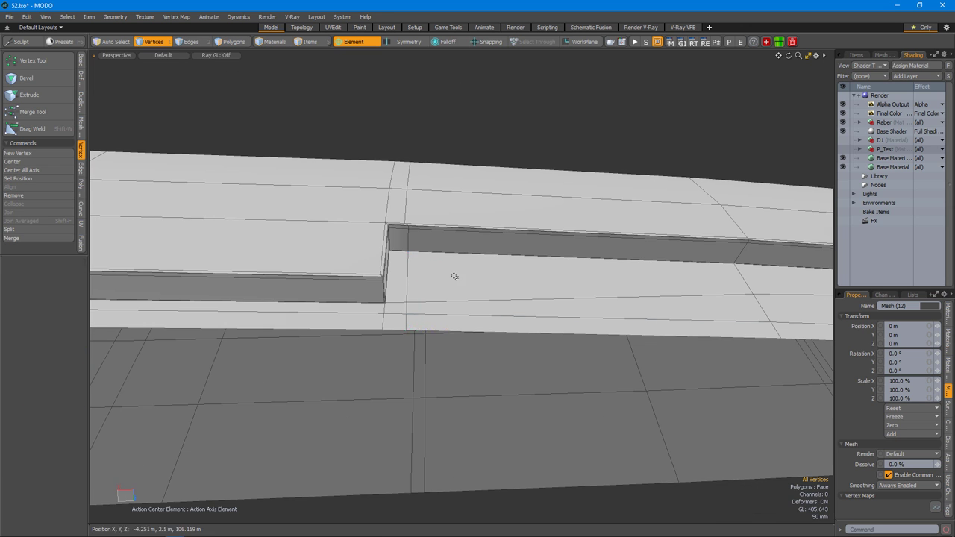
Select two top-surface polygons on the other side of the larger step and loop-slice their band near the corner.
key(3)
alt+drag(453, 276, 380, 230)
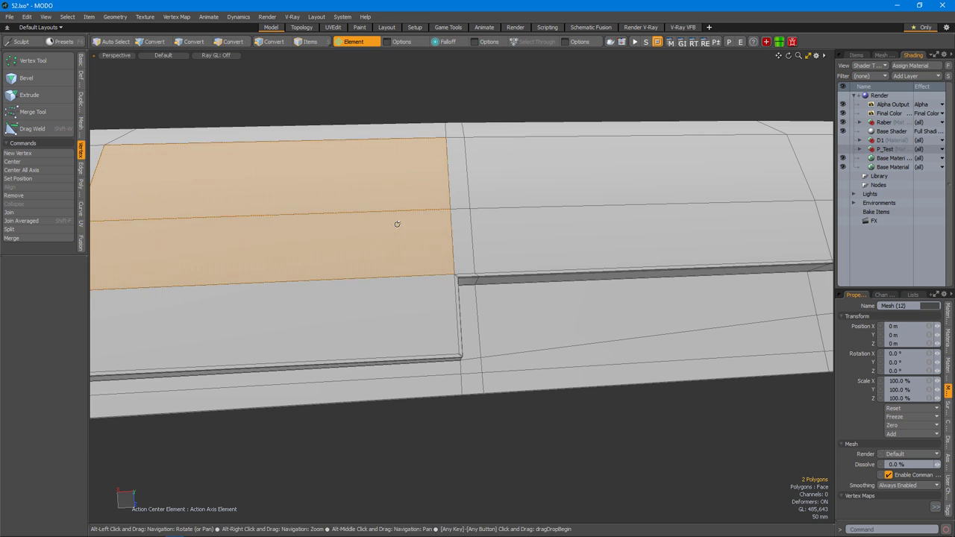
key(alt+c)
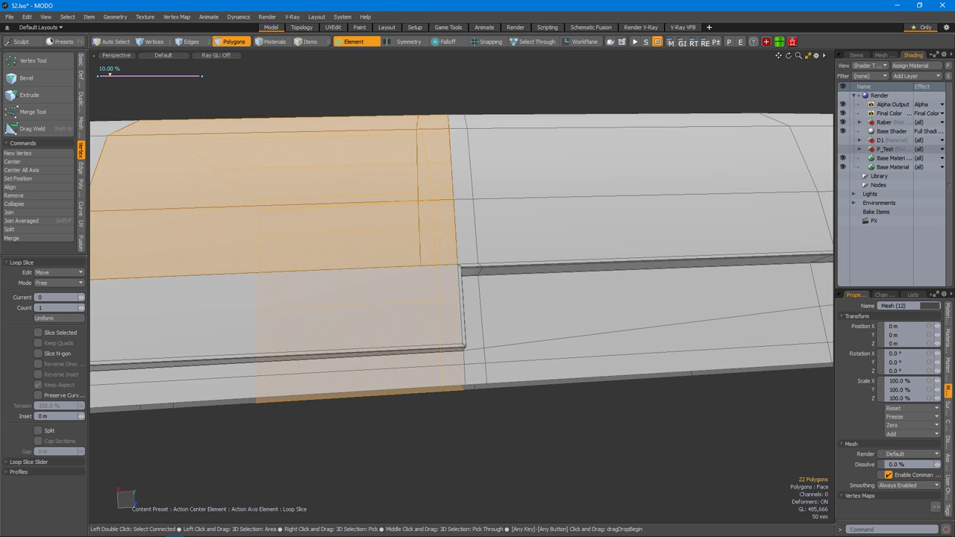
key(space)
Slide the four rim vertices beside the larger step's corner linearly by about 14%.
ctrl+alt+drag(279, 312, 409, 310)
alt+drag(409, 179, 433, 416)
click(423, 373)
key(space)
alt+drag(409, 351, 403, 307)
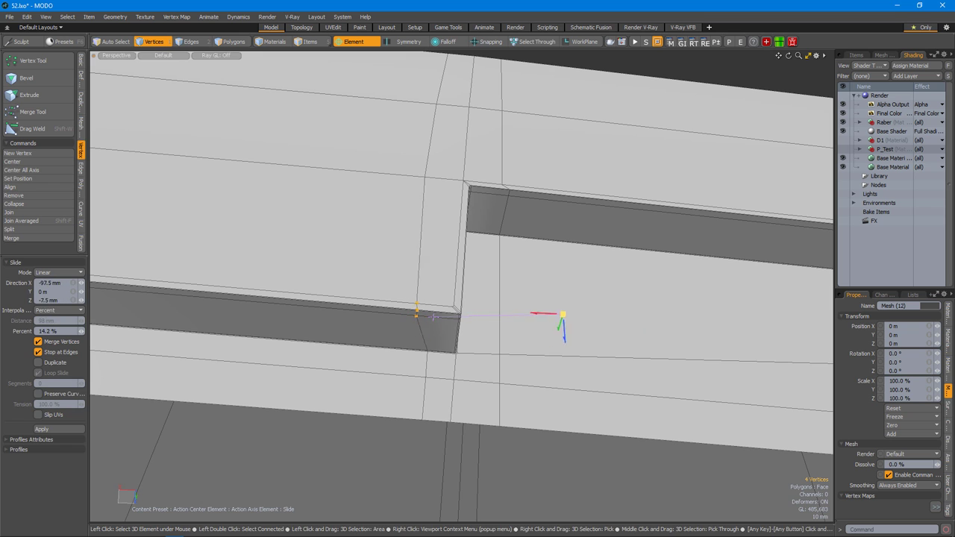
Loop-slice the polygon strip beyond the recess's short slot lengthwise at 59.5%.
alt+drag(510, 306, 301, 133)
click(402, 315)
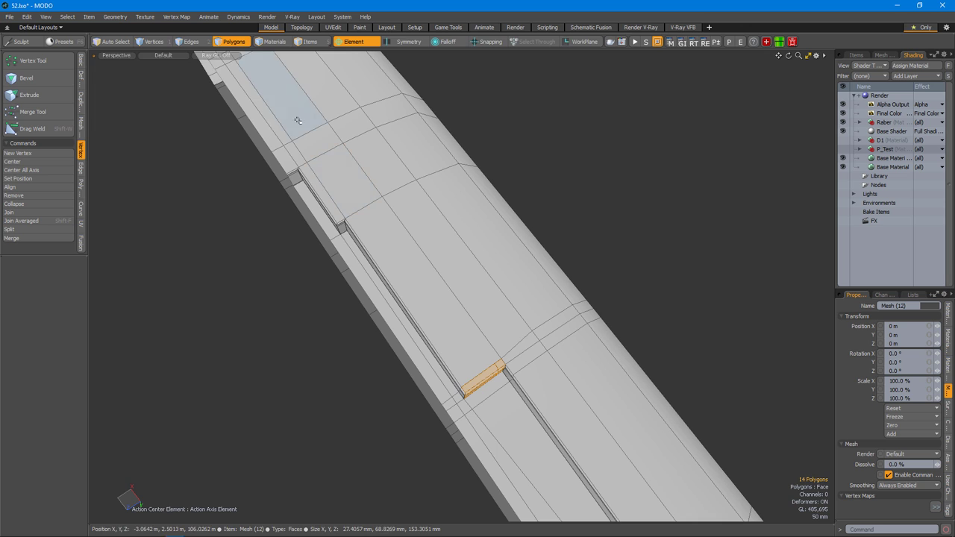
alt+drag(358, 187, 418, 269)
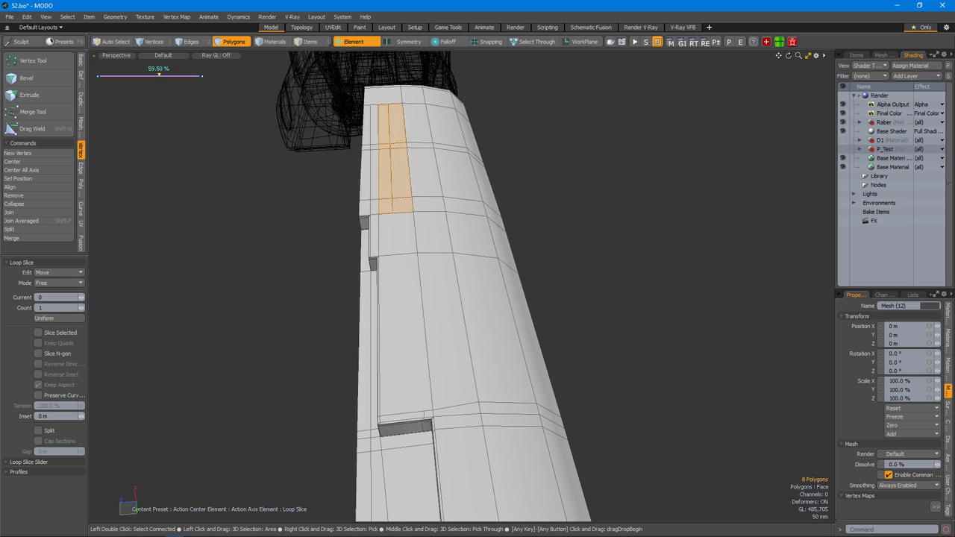
alt+drag(440, 408, 434, 312)
Continue the lengthwise cut above the recess up to the larger step's corner and select its edges.
key(3)
click(460, 296)
key(alt+c)
key(1)
key(space)
alt+drag(348, 288, 396, 290)
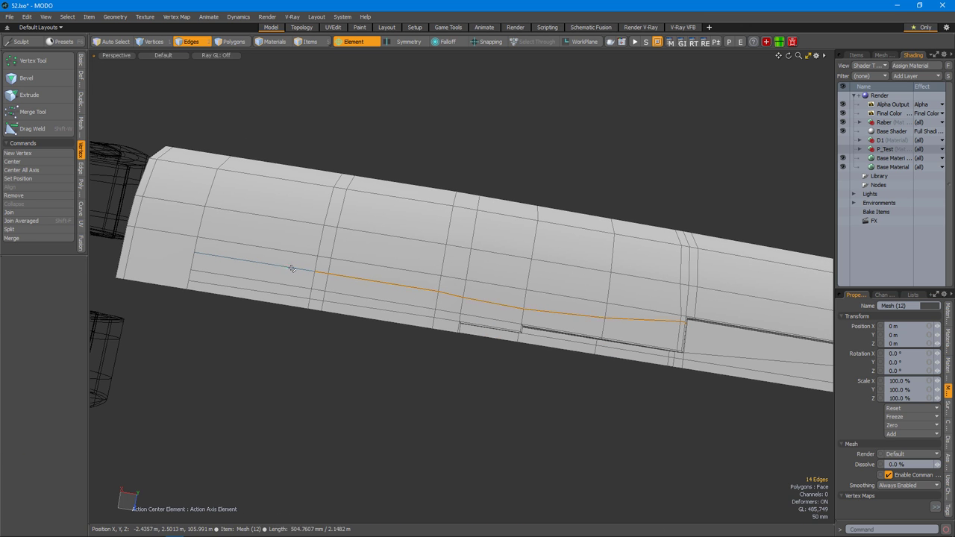
Remove the thin middle edges at both corners of the small step above the recess and preview the subdivided mesh.
scroll(302, 262, up, 3)
key(l)
key(alt+s)
scroll(455, 288, down, 3)
key(space)
scroll(520, 286, up, 3)
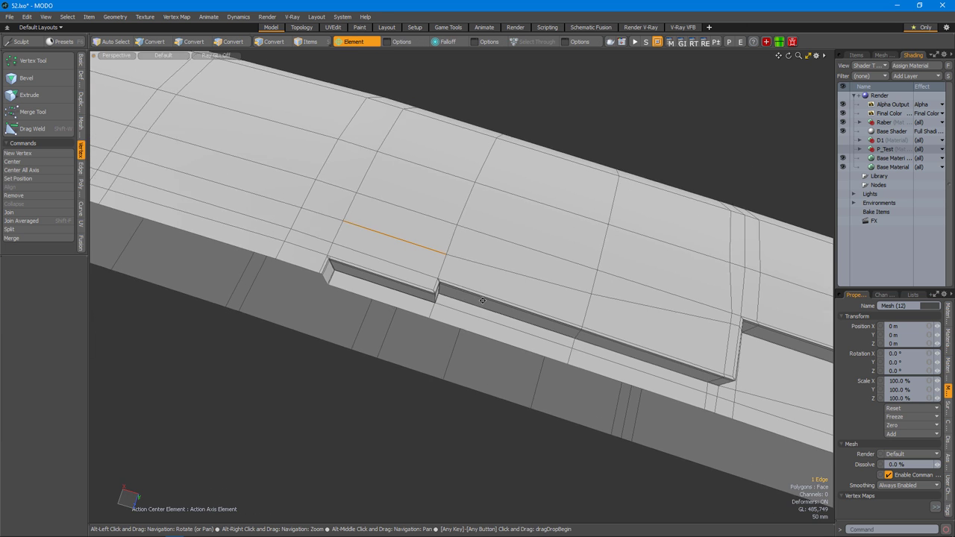
scroll(477, 298, up, 5)
key(1)
click(478, 345)
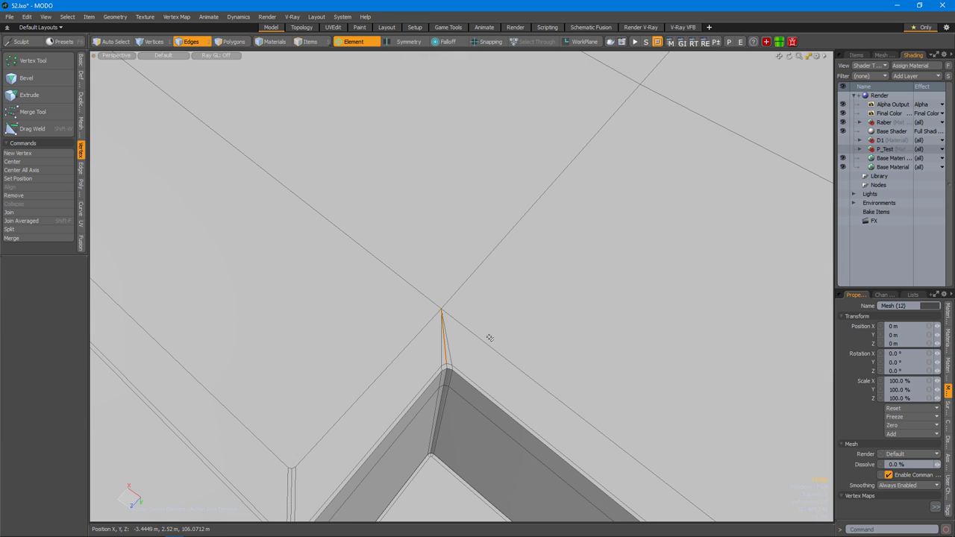
middle_drag(487, 335, 419, 331)
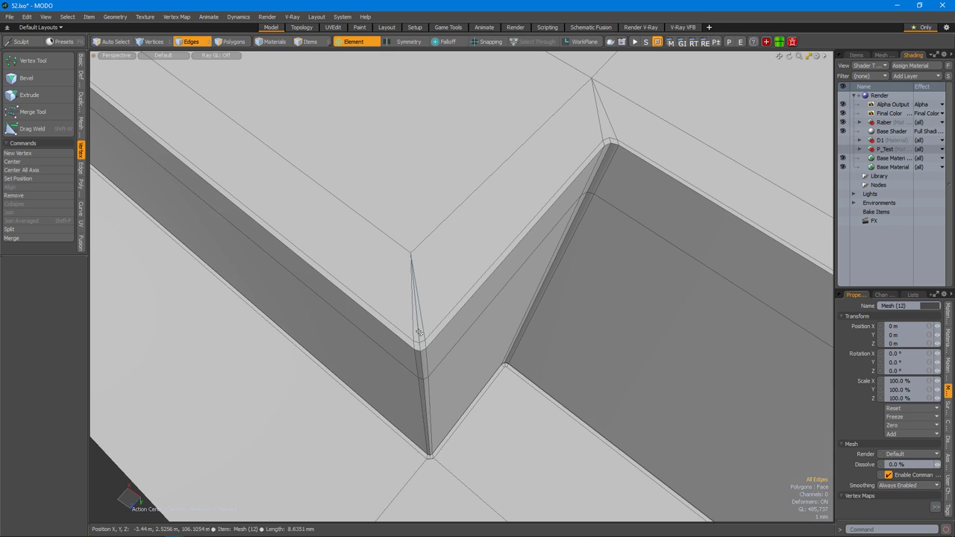
middle_drag(481, 324, 437, 243)
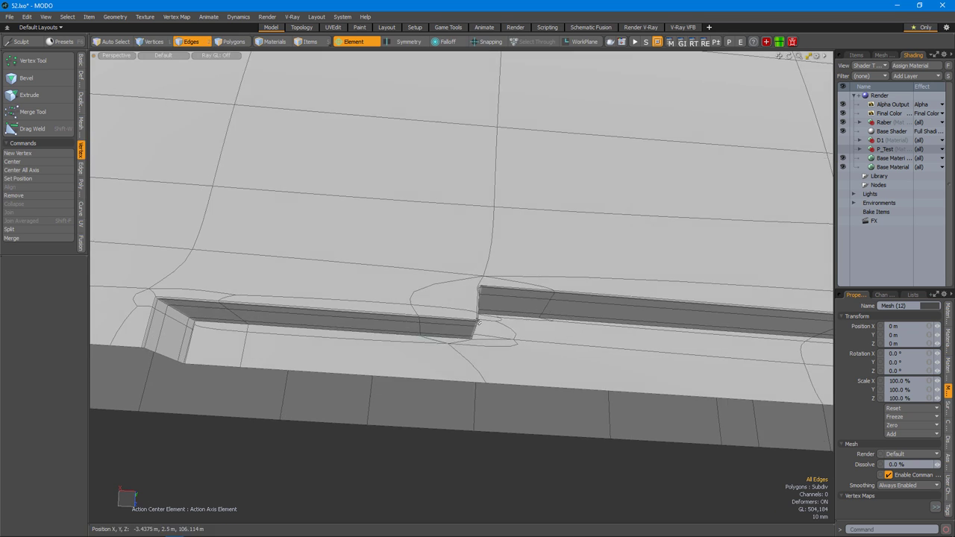
Loop-slice the polygon band beside the small step's inner corner and slide the cut's lower vertices linearly toward that corner.
key(3)
key(alt+c)
alt+drag(438, 244, 464, 313)
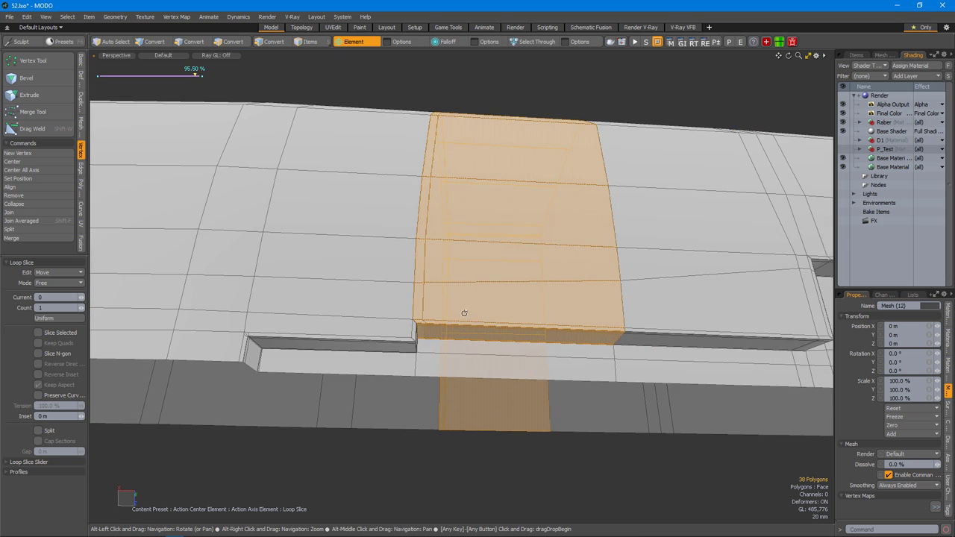
key(1)
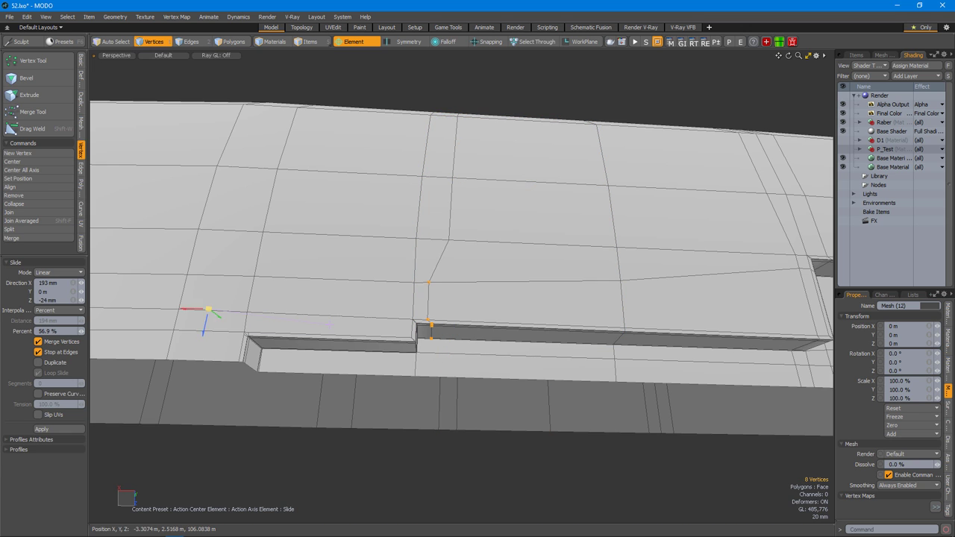
scroll(455, 328, up, 3)
click(452, 320)
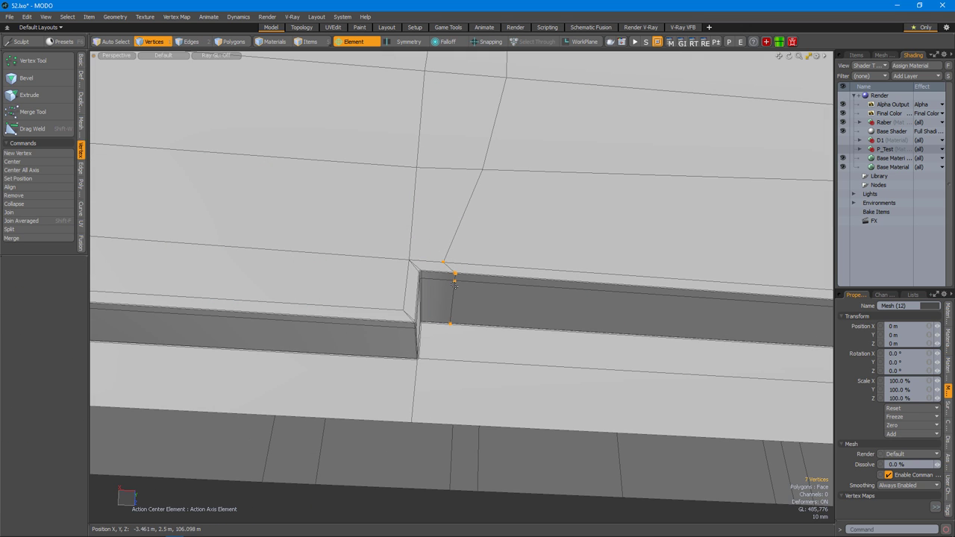
Continue the cut beside the small step across the recess floor to the panel's outer edge.
key(c)
alt+drag(505, 353, 421, 393)
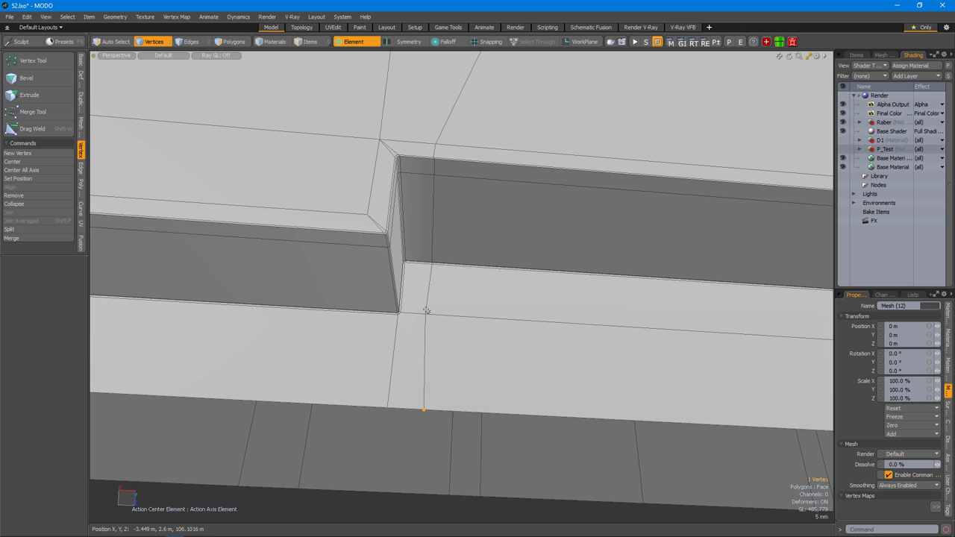
click(430, 314)
alt+drag(430, 314, 451, 258)
click(437, 318)
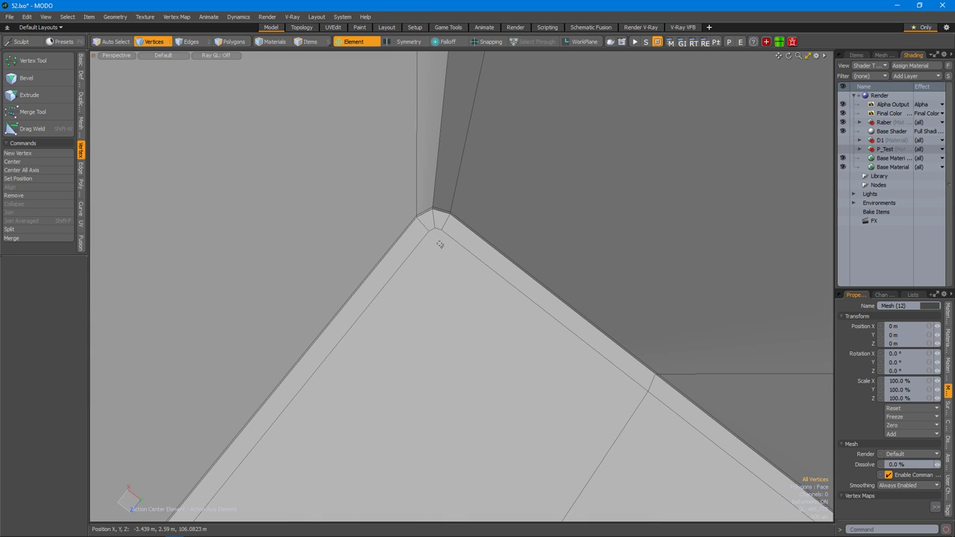
Check the recess's inner corners and loop-slice the polygon band above the short slot, on the other side of the small step's corner.
alt+drag(379, 252, 414, 313)
alt+drag(482, 314, 445, 360)
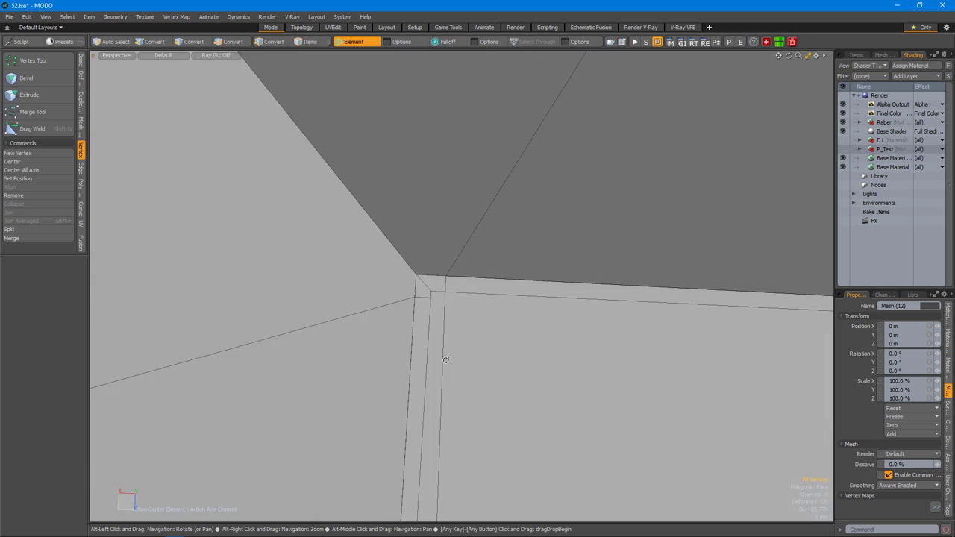
alt+drag(432, 316, 366, 270)
alt+drag(465, 293, 408, 267)
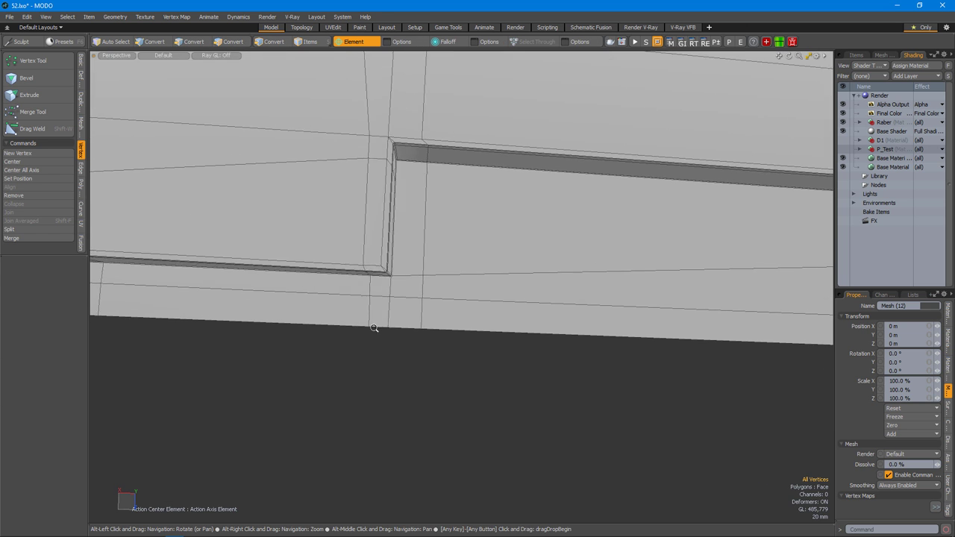
click(369, 331)
alt+drag(369, 331, 438, 210)
key(Tab)
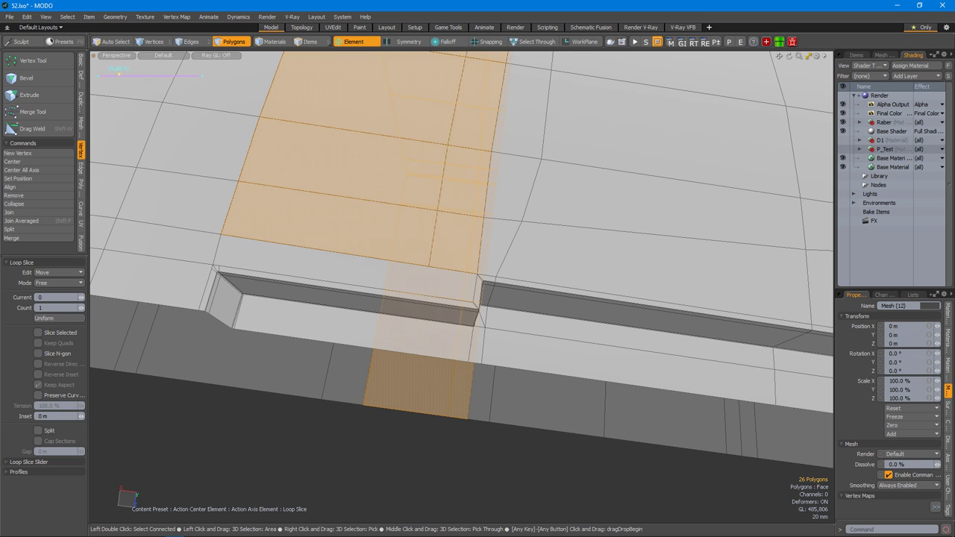
Extend the new cut with Edge Slice down over the short slot's rim, wall and floor to the outer edge.
key(space)
key(1)
click(417, 264)
key(alt+c)
scroll(445, 305, up, 5)
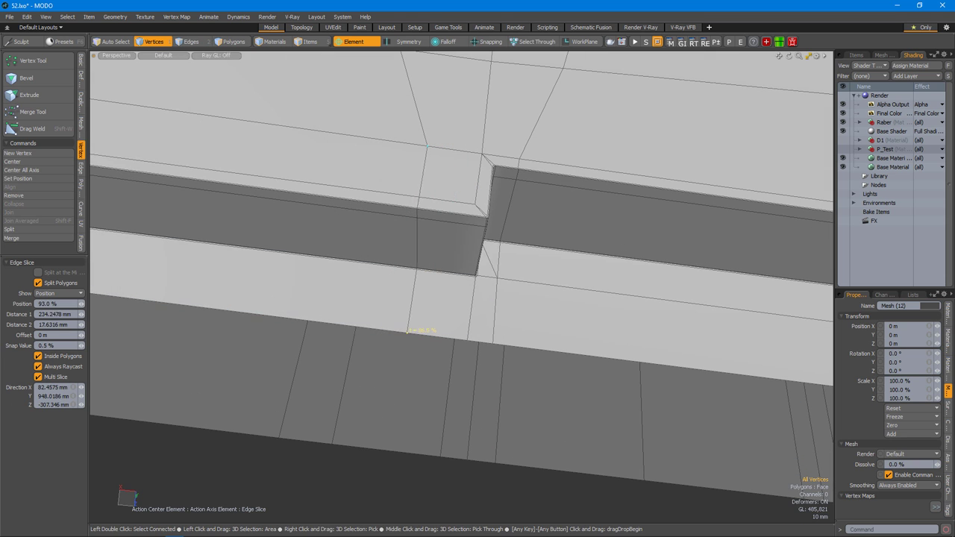
key(space)
click(437, 214)
alt+drag(466, 281, 417, 268)
Loop-slice the polygon band beside the short slot's end corner and select the cut's vertices.
key(space)
key(ctrl+z)
key(ctrl+z)
key(alt+c)
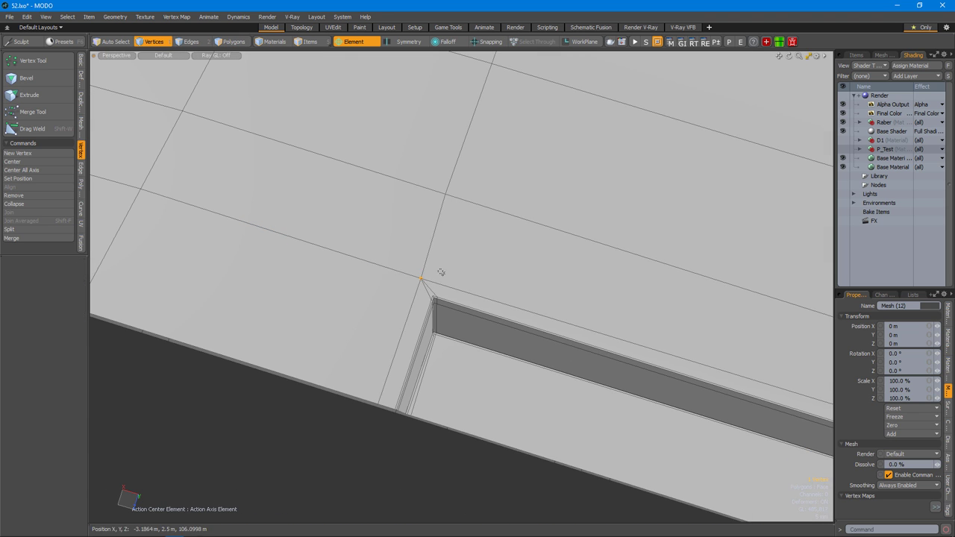
key(3)
scroll(522, 236, up, 3)
key(shift+Up)
key(ctrl+z)
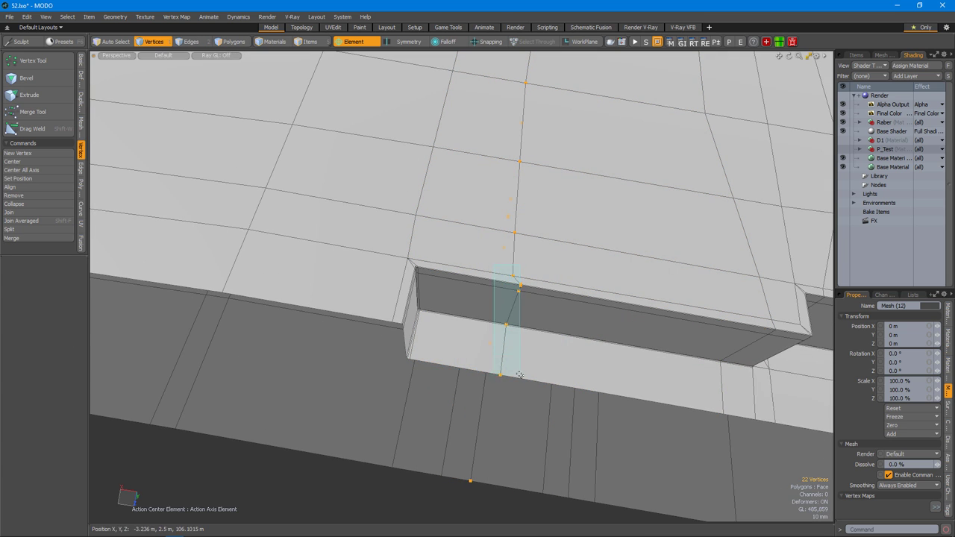
Slide the cut's vertices in the short slot and on its rim linearly toward the slot's end corner.
key(ctrl+z)
key(ctrl+z)
key(ctrl+z)
key(ctrl+z)
key(ctrl+z)
key(ctrl+z)
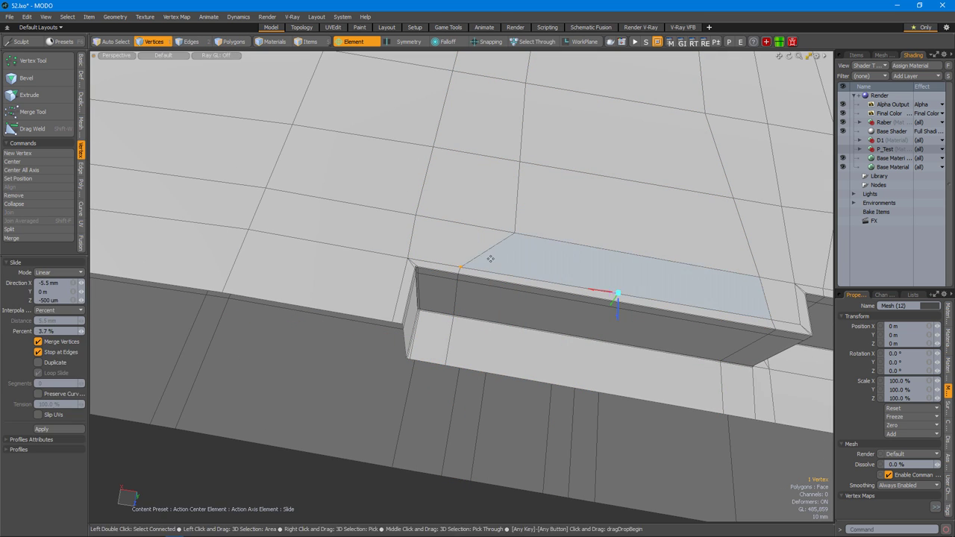
Even out the cut's vertices on the rows above the short slot and preview the slot's end subdivided.
key(ctrl+z)
key(ctrl+z)
key(ctrl+z)
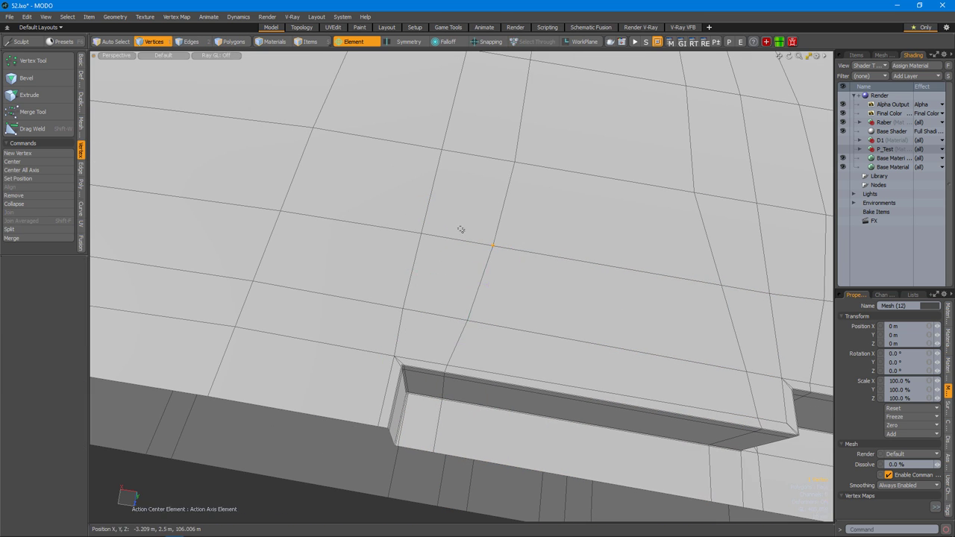
key(ctrl+z)
key(ctrl+z)
key(ctrl+z)
key(ctrl+z)
key(ctrl+z)
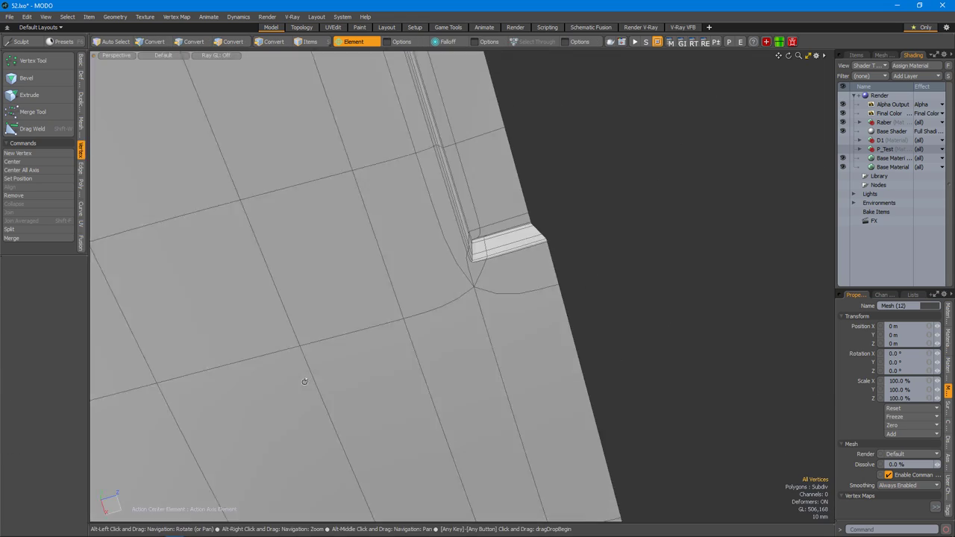
Select the polygon band just beyond the short slot's end and loop-slice it at 99.5%.
key(ctrl+z)
key(ctrl+z)
key(ctrl+z)
key(ctrl+z)
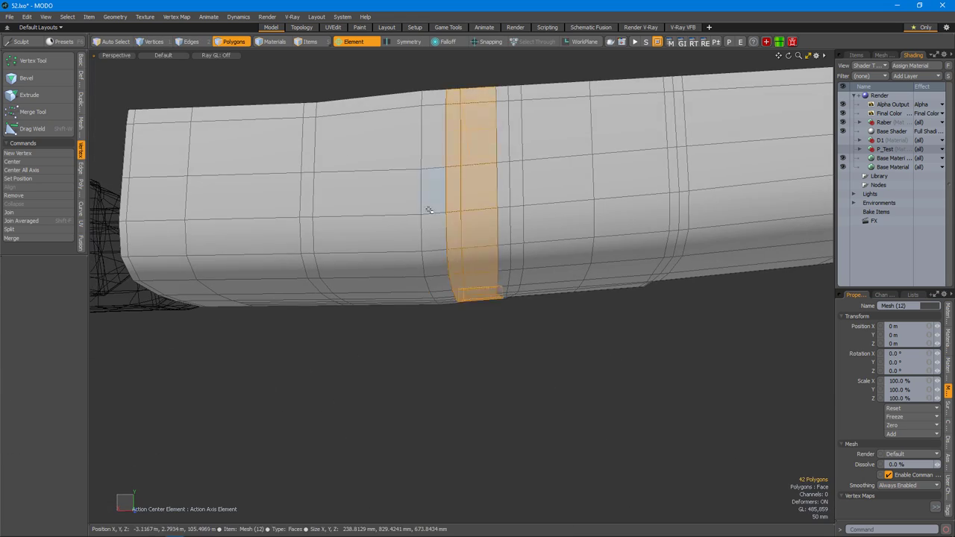
key(ctrl+z)
key(ctrl+z)
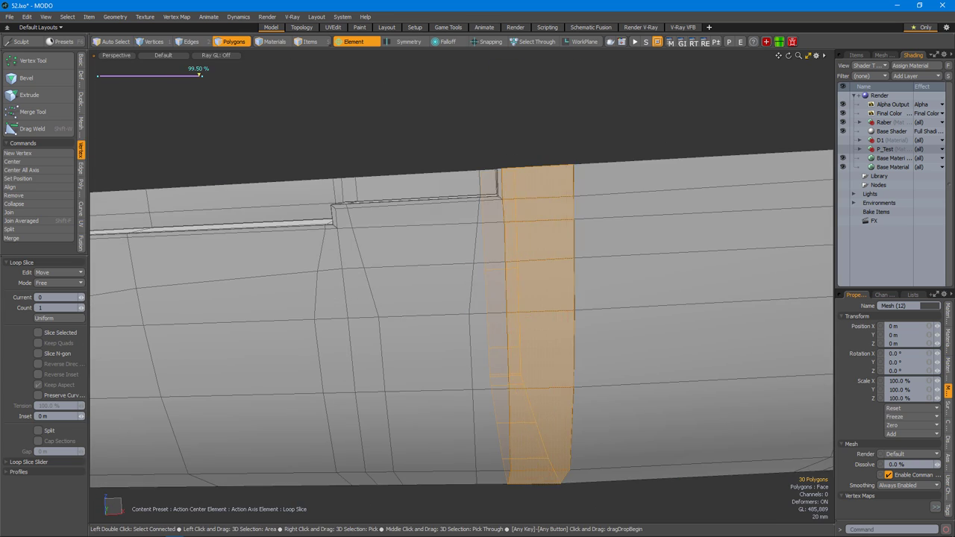
Inspect the subdivided half panel along the slot, the recess steps and the round notch.
key(ctrl+z)
key(ctrl+z)
key(ctrl+z)
key(ctrl+z)
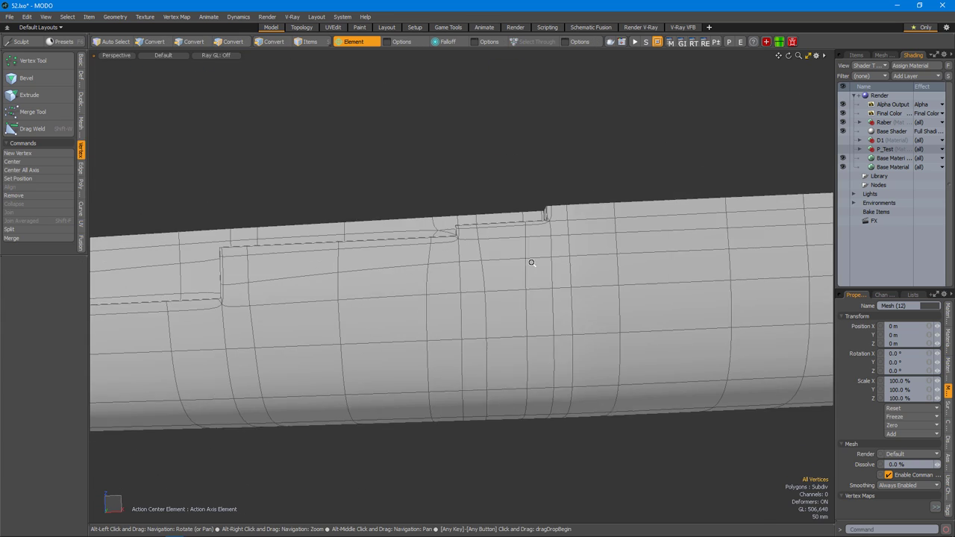
key(ctrl+z)
key(ctrl+z)
key(ctrl+z)
key(ctrl+z)
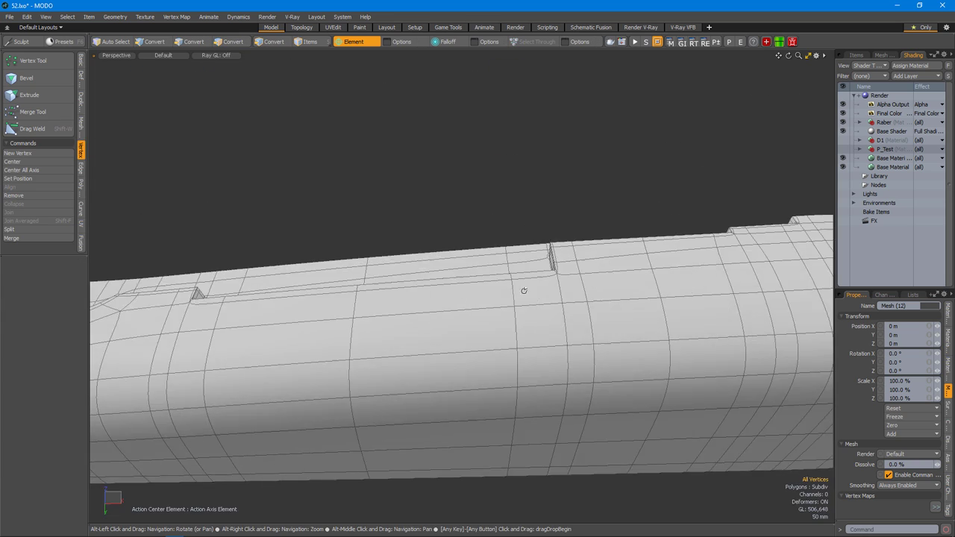
key(ctrl+z)
key(ctrl+z)
key(ctrl+z)
key(ctrl+z)
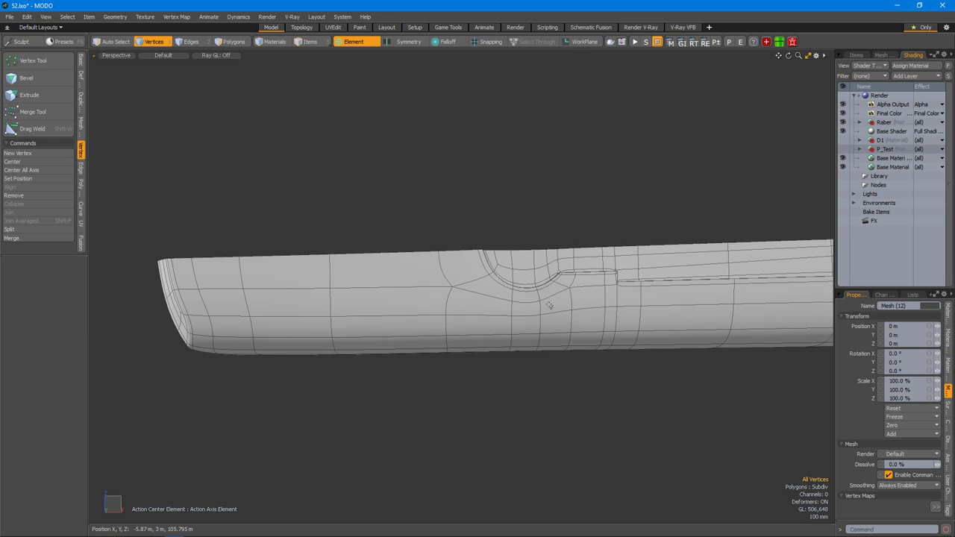
Mirror the half panel on the Z axis about its straight centre edge in top view, merging vertices within 1.8 mm.
key(ctrl+z)
key(ctrl+z)
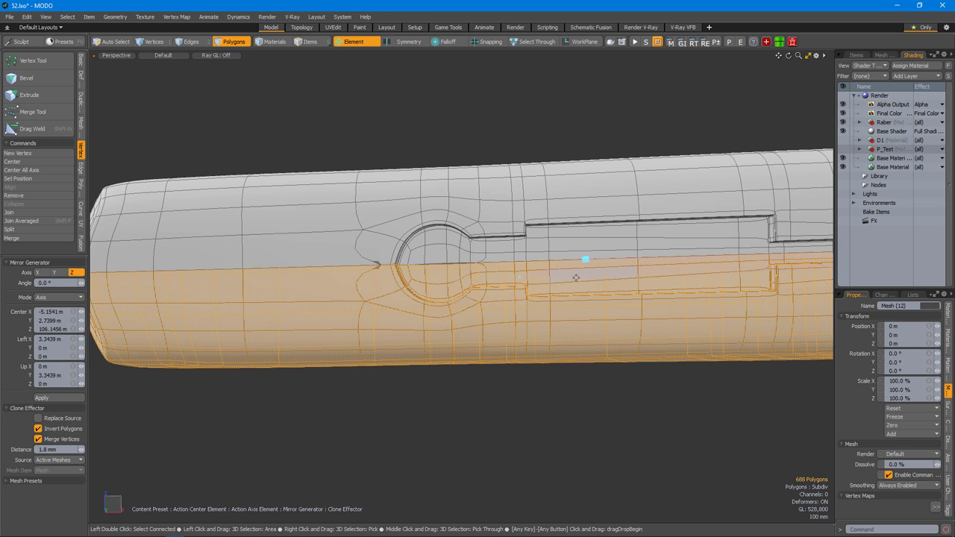
key(ctrl+z)
key(ctrl+z)
key(ctrl+z)
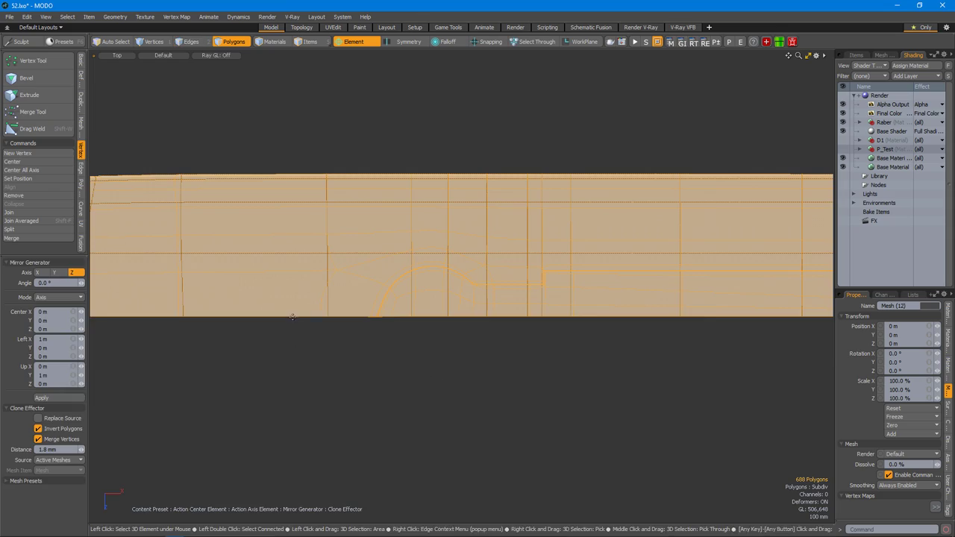
key(ctrl+space)
click(348, 316)
Join the overlapping seam vertices on the rim at the closed end of the round notch.
alt+drag(451, 273, 458, 221)
key(3)
scroll(458, 221, up, 6)
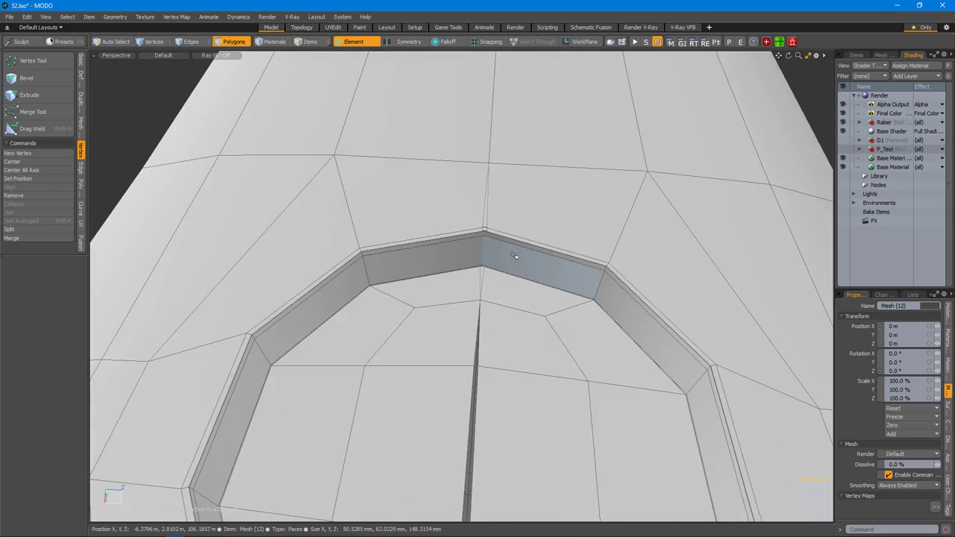
scroll(504, 281, up, 10)
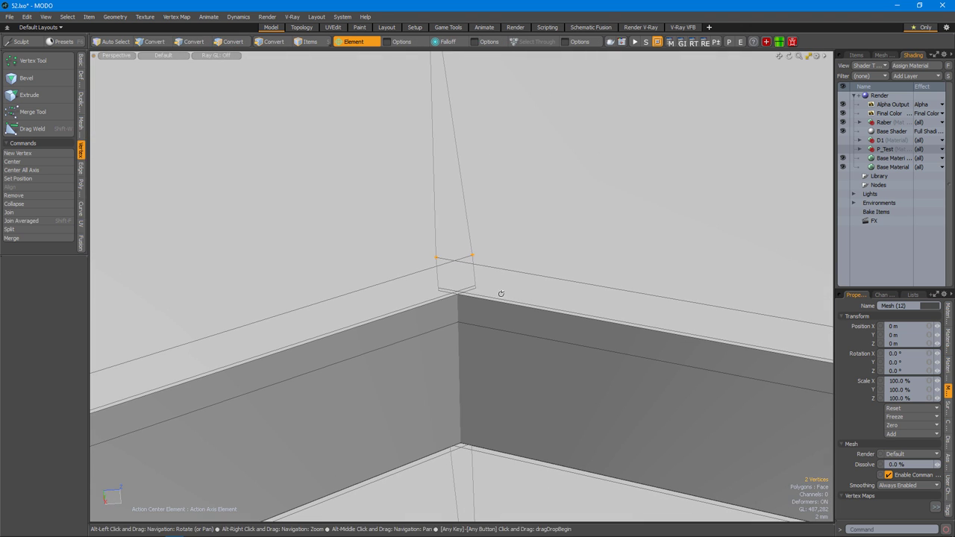
key(1)
alt+drag(490, 290, 392, 286)
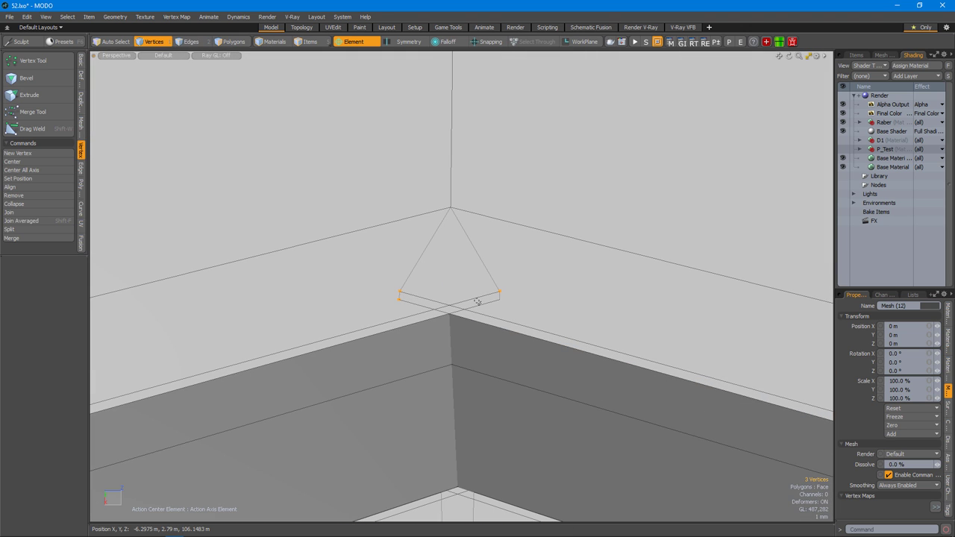
Join the overlapping seam vertices where the round notch's wall meets its floor.
alt+drag(500, 304, 356, 366)
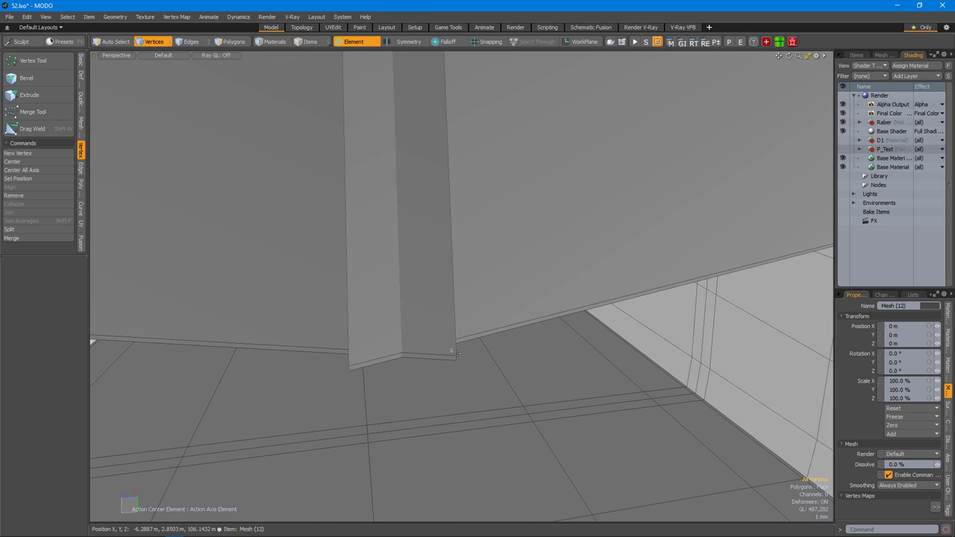
key(ctrl+j)
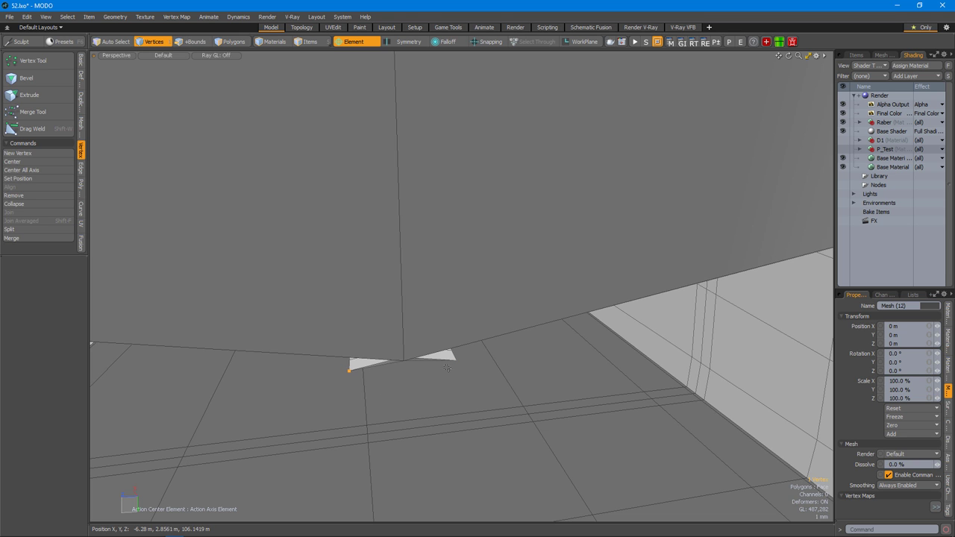
alt+drag(464, 330, 566, 260)
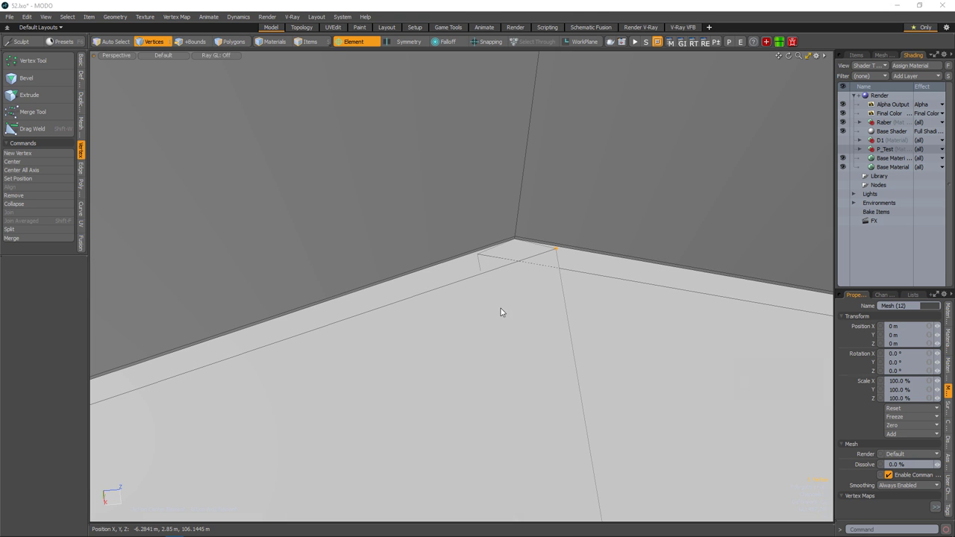
alt+drag(518, 284, 452, 386)
click(433, 421)
alt+drag(433, 421, 476, 316)
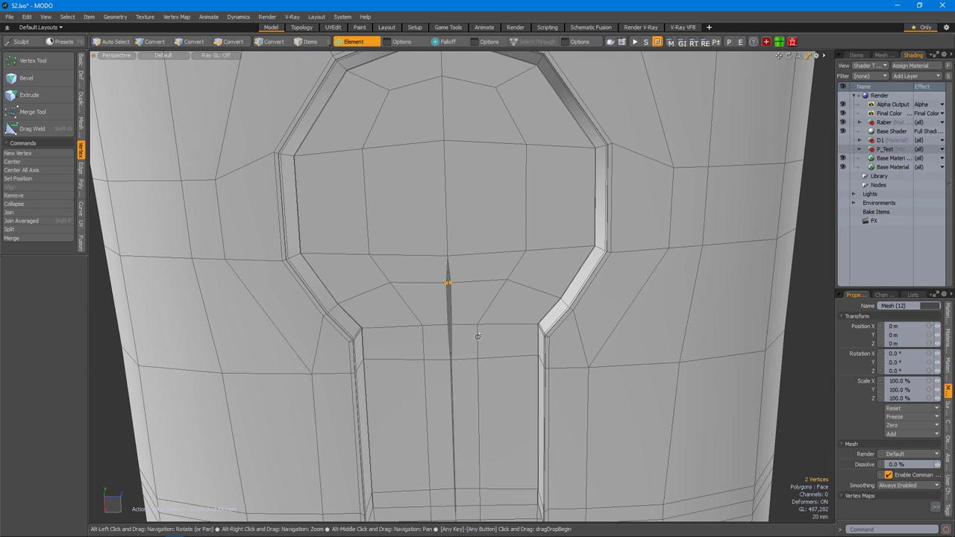
Join the remaining centre-line vertex pairs to close the gap along the recess floor and save the scene as 53.lxo.
alt+drag(463, 376, 487, 301)
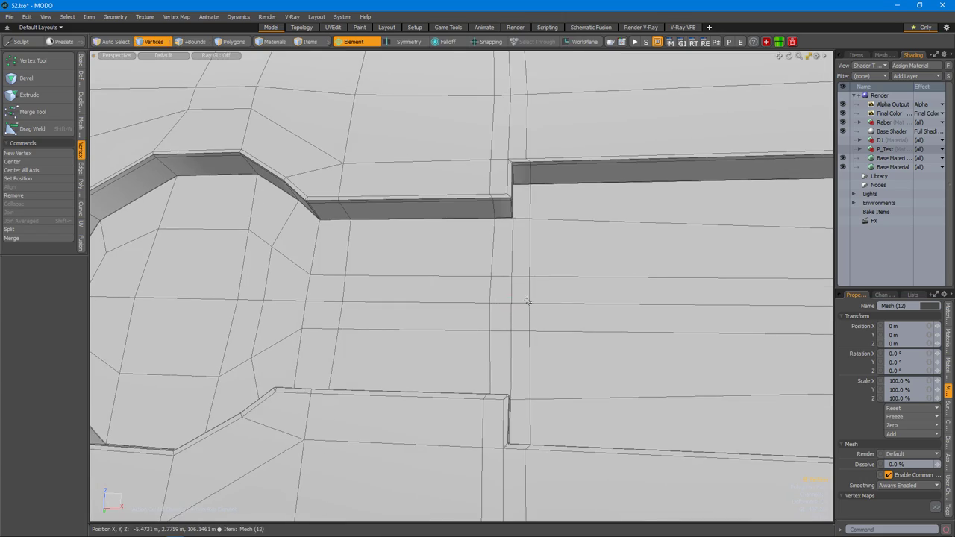
alt+scroll(591, 314, down, 3)
alt+drag(591, 315, 294, 361)
scroll(525, 329, up, 3)
scroll(525, 329, down, 5)
alt+drag(498, 382, 521, 373)
alt+drag(737, 386, 702, 392)
key(ctrl+s)
Select the recess floor polygons from the round end through the neck into the wide rectangular section.
alt+right_drag(701, 392, 489, 299)
scroll(448, 299, up, 5)
key(3)
drag(351, 284, 418, 305)
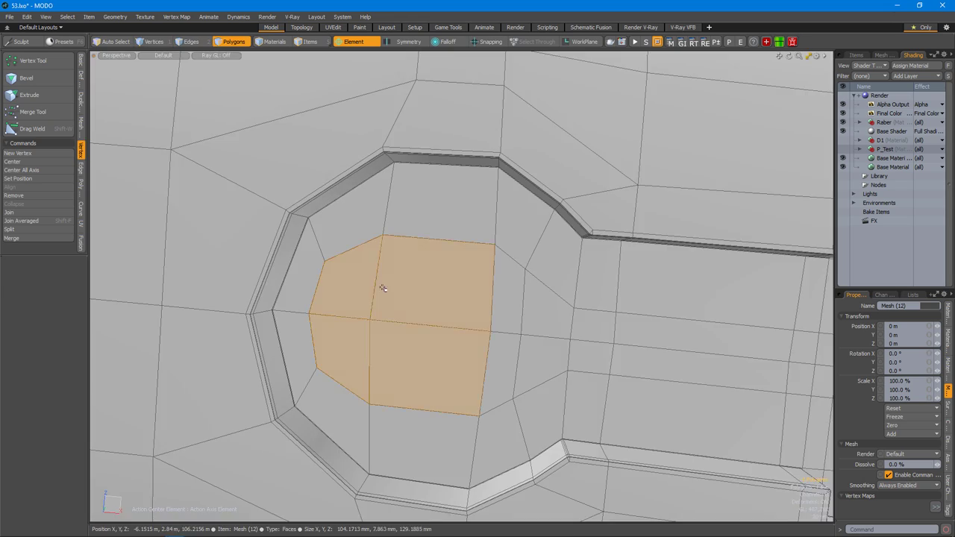
scroll(418, 306, up, 3)
alt+right_drag(677, 356, 448, 298)
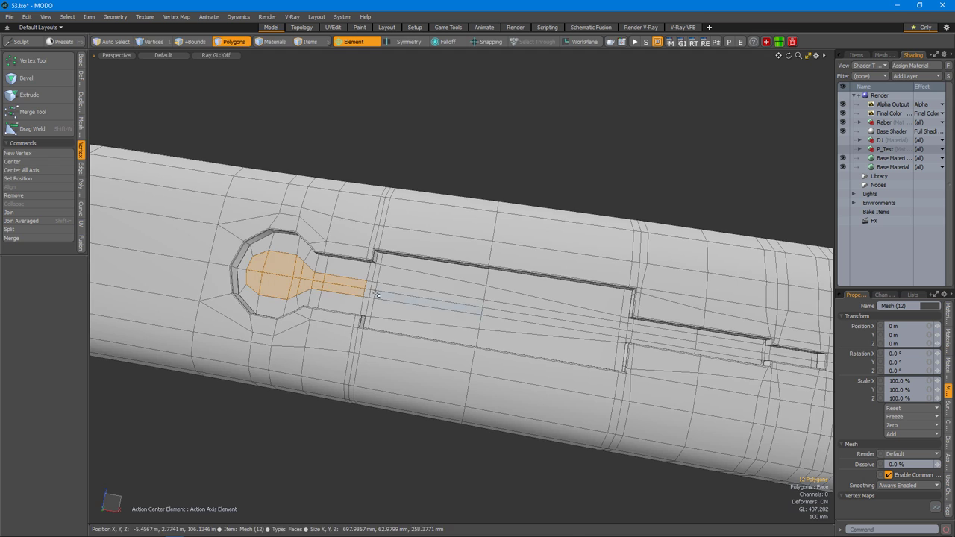
scroll(529, 284, up, 5)
alt+drag(241, 264, 363, 369)
alt+right_drag(776, 261, 497, 311)
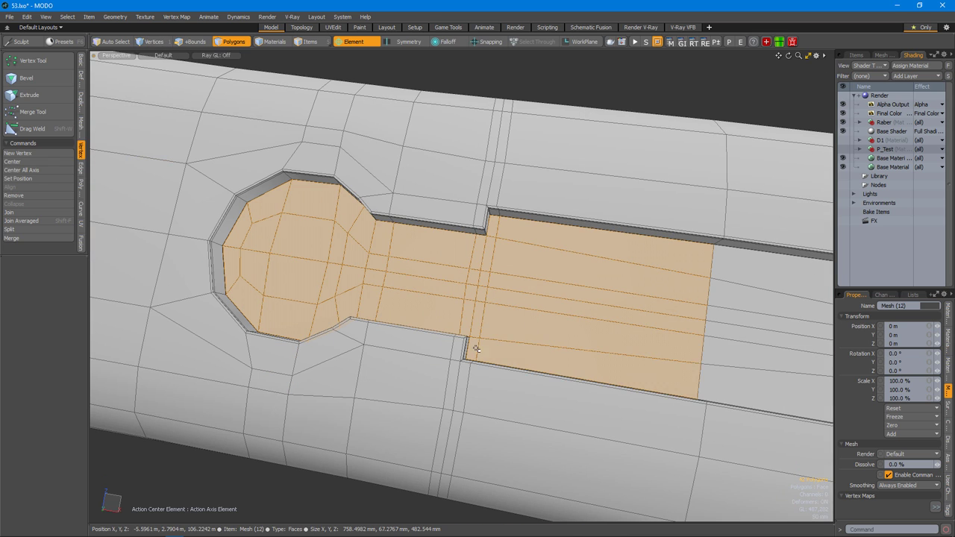
Extend the floor selection past the shoulder and through the narrow sections to the far end of the recess.
alt+right_drag(704, 315, 548, 298)
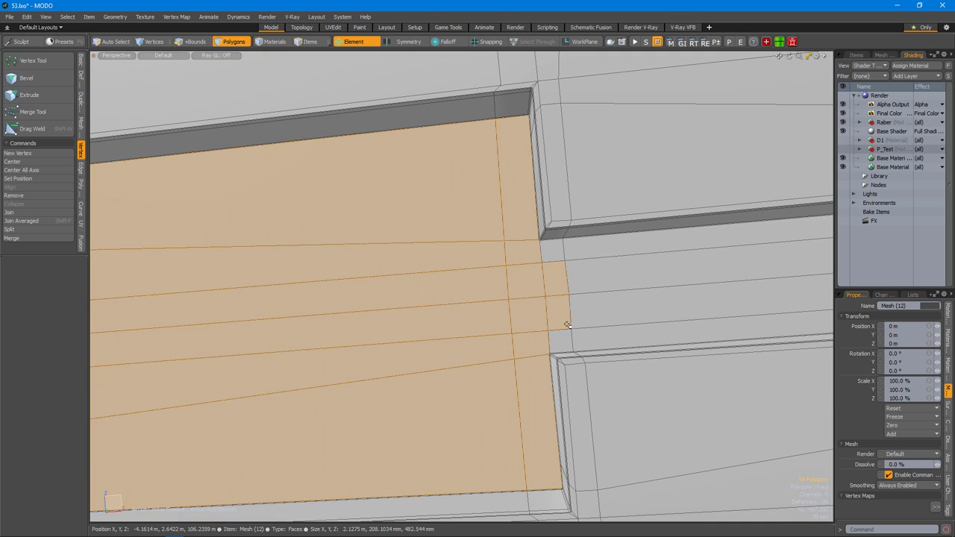
alt+right_drag(562, 254, 554, 281)
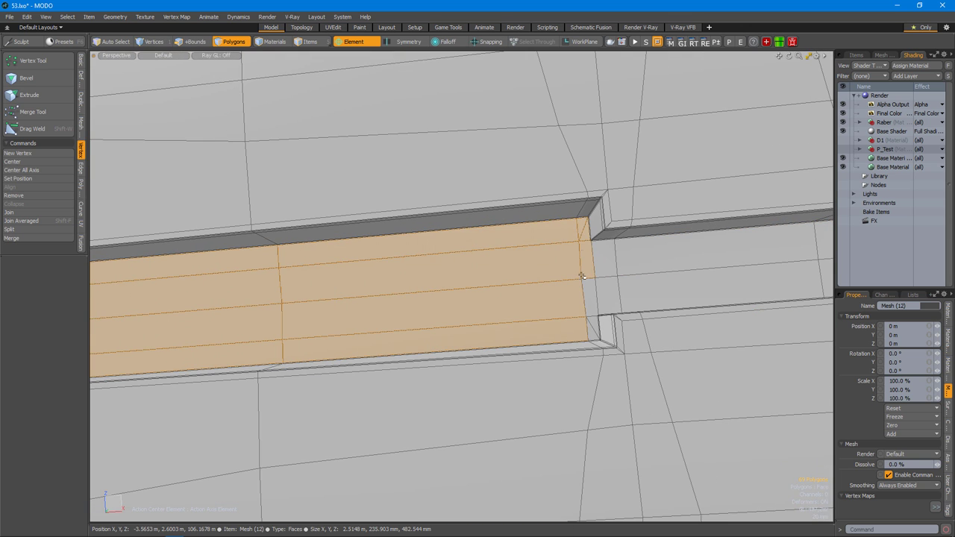
alt+right_drag(603, 297, 446, 295)
alt+drag(601, 295, 568, 313)
alt+right_drag(567, 314, 523, 324)
alt+right_drag(490, 282, 520, 256)
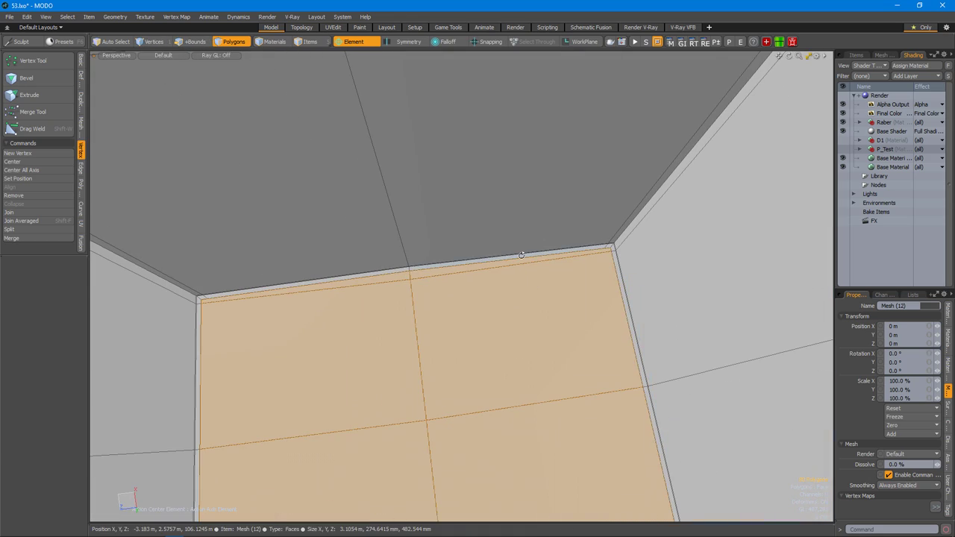
alt+drag(336, 315, 512, 290)
alt+right_drag(512, 290, 445, 306)
alt+drag(445, 306, 603, 291)
Set the action centre to Selection and raise the selected recess floor polygons about 58 mm.
scroll(531, 292, up, 5)
key(w)
key(alt+a)
click(564, 271)
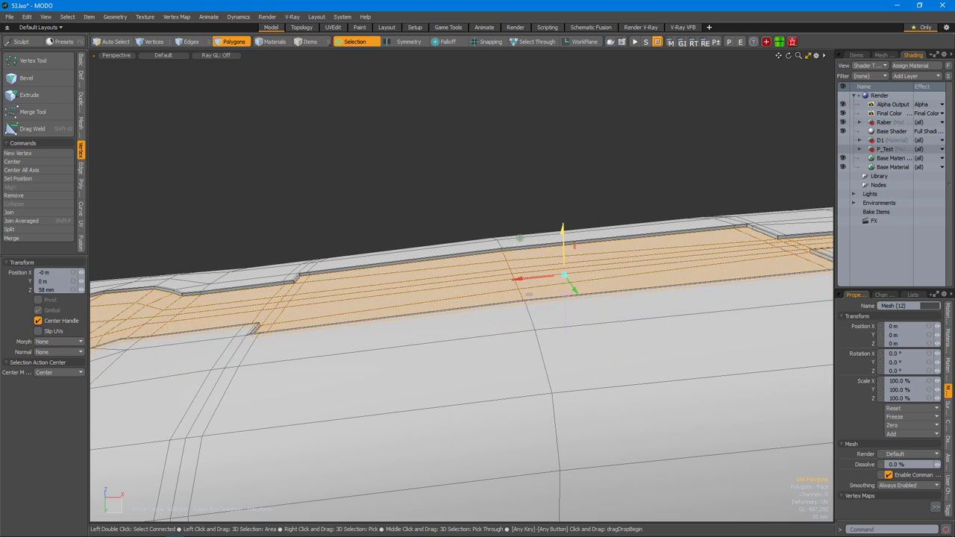
alt+drag(528, 291, 426, 299)
key(space)
key(h)
key(ctrl+z)
mouse_move(426, 298)
right_down()
mouse_move(584, 306)
mouse_move(549, 303)
right_up()
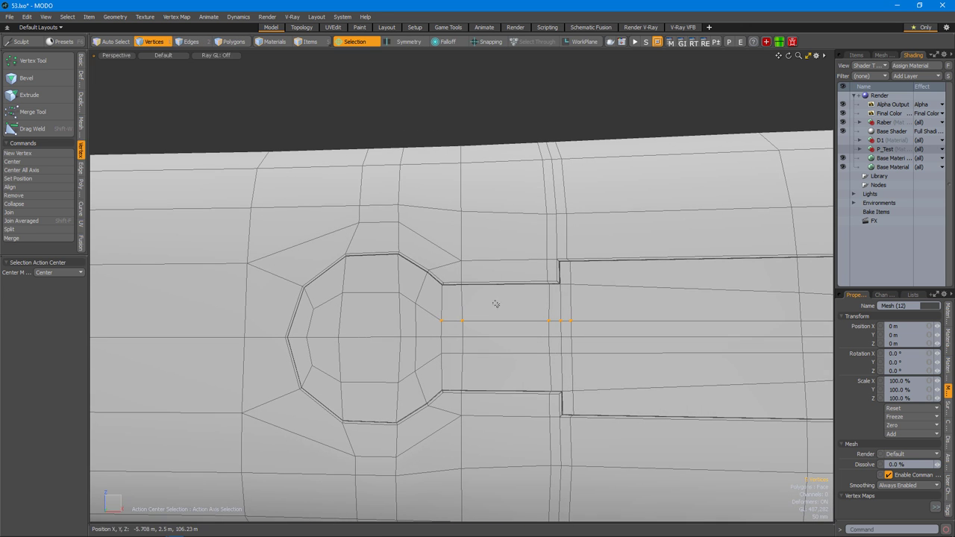
alt+middle_drag(494, 298, 520, 323)
key(alt+s)
key(2)
alt+middle_drag(384, 298, 433, 312)
click(440, 302)
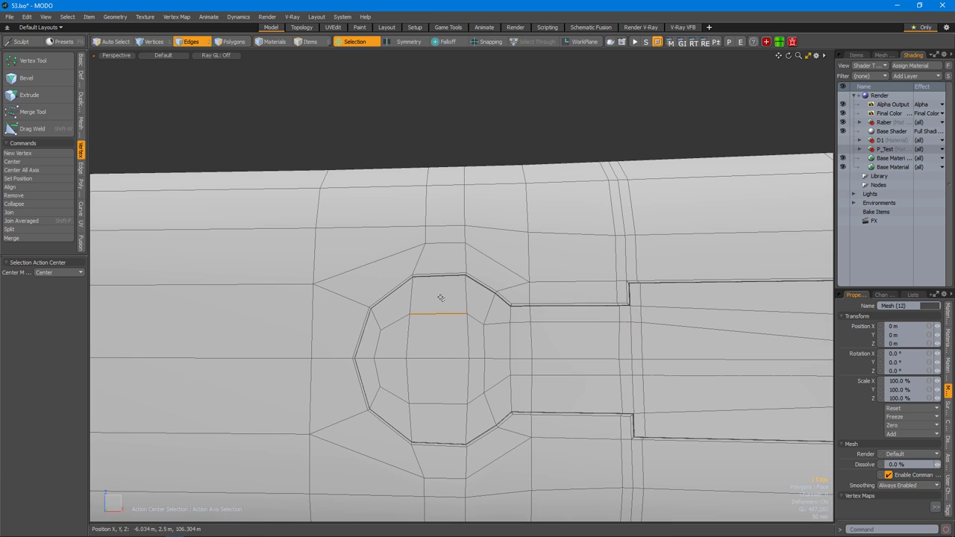
alt+drag(464, 304, 451, 302)
Select the keyhole-shaped floor polygons from the round end through the neck to the end of the tapered strip.
key(3)
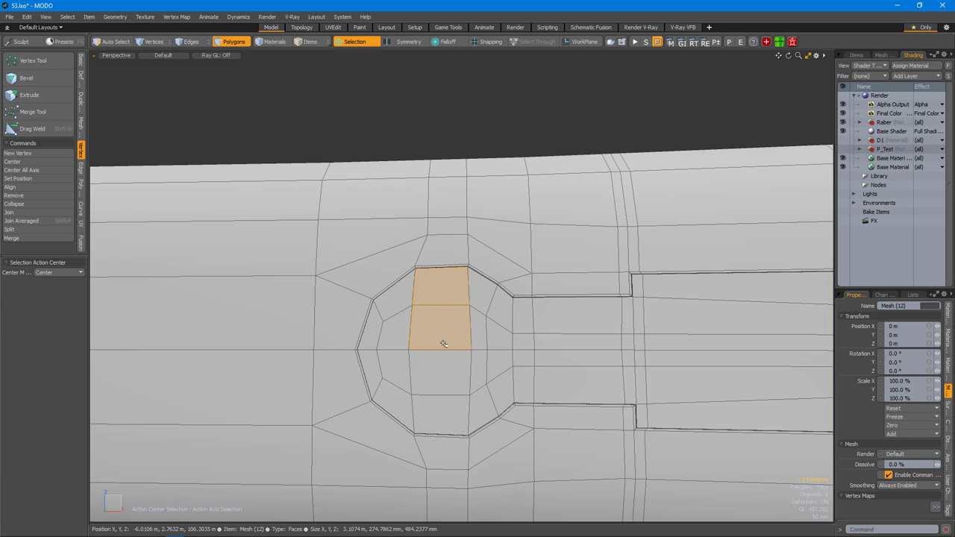
double_click(536, 363)
alt+drag(536, 363, 543, 338)
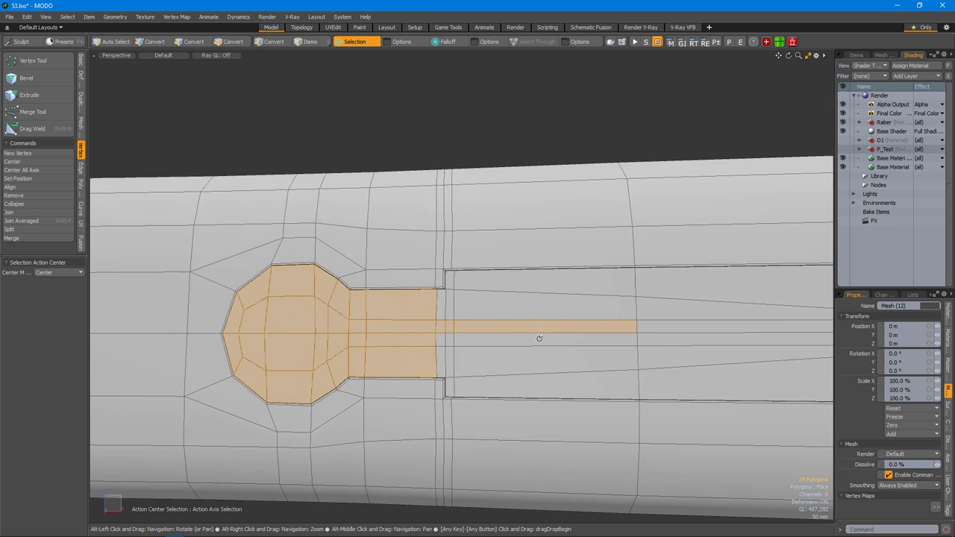
shift+click(522, 306)
shift+click(448, 341)
alt+drag(448, 341, 576, 339)
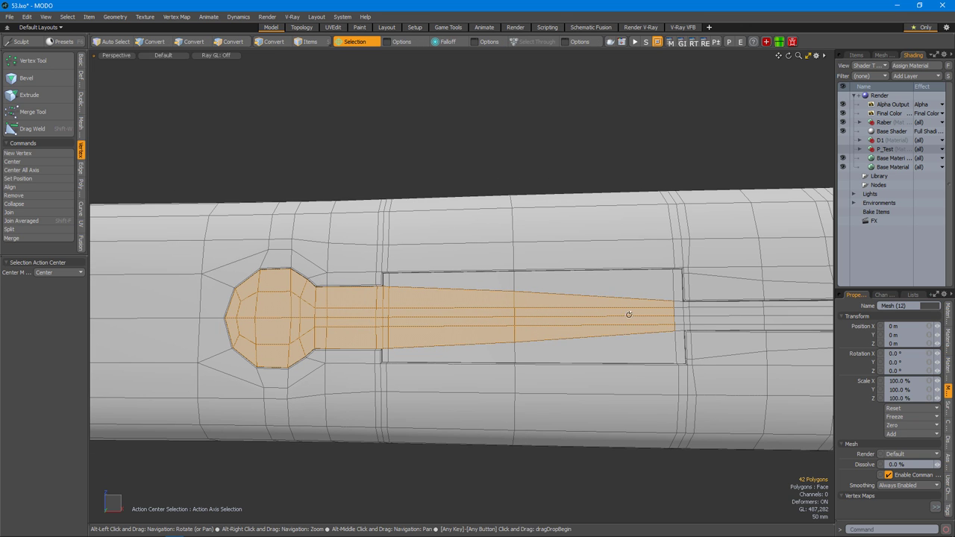
alt+drag(625, 319, 606, 314)
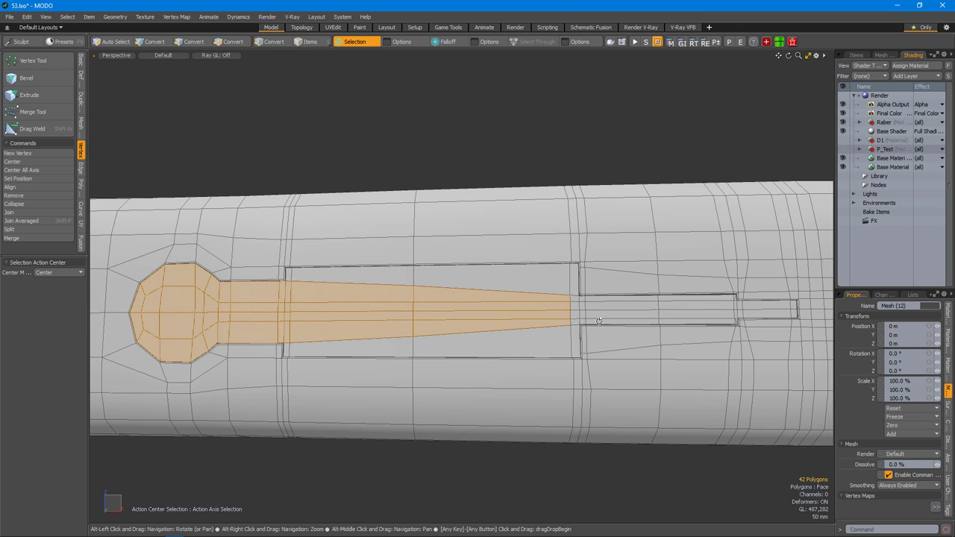
Isolate the recess floor by hiding the surrounding mesh.
key(b)
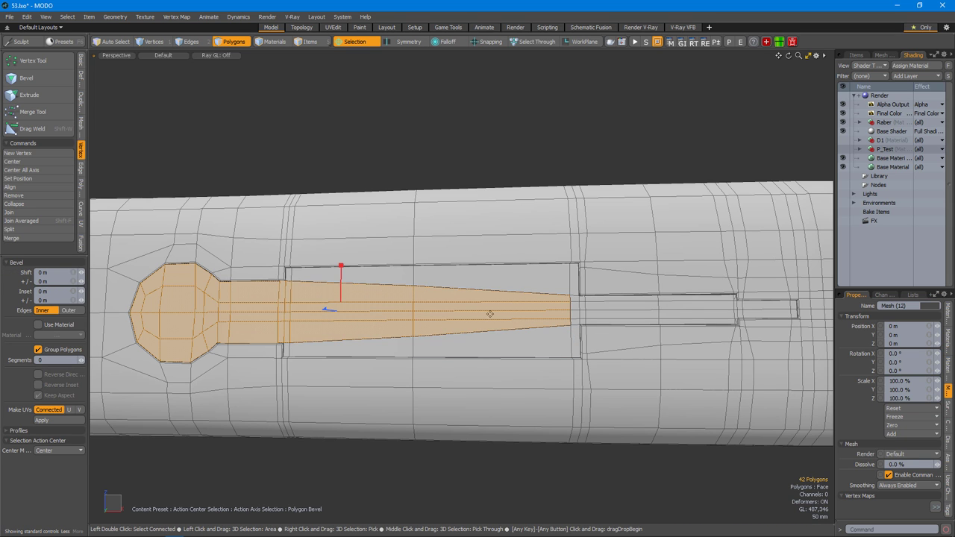
alt+right_drag(490, 273, 526, 203)
ctrl+click(514, 247)
alt+drag(514, 247, 465, 179)
key(1)
alt+right_drag(464, 179, 493, 266)
key(alt+c)
alt+shift+drag(493, 265, 522, 239)
key(space)
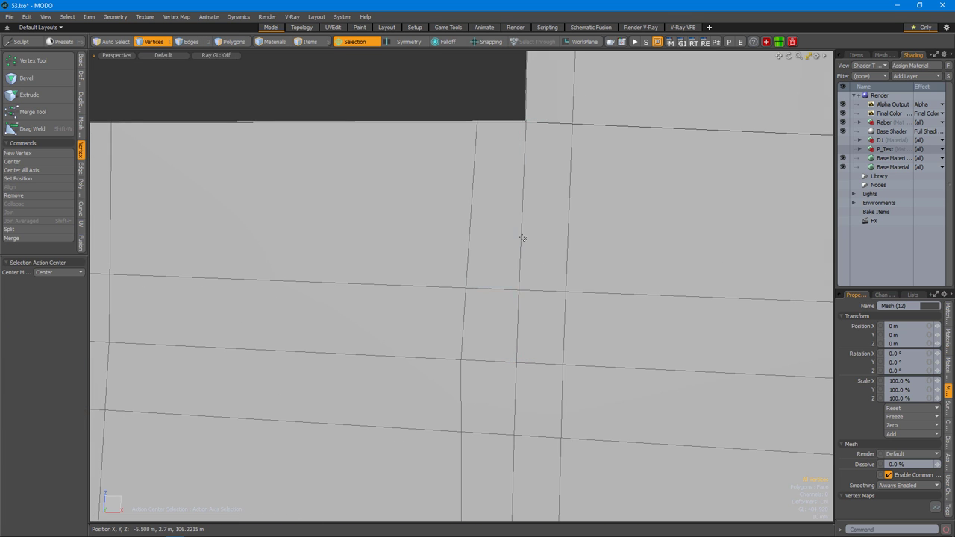
Try a loop slice at 46 % through the narrow floor strip where the neck meets the wide section.
key(3)
click(493, 326)
key(alt+c)
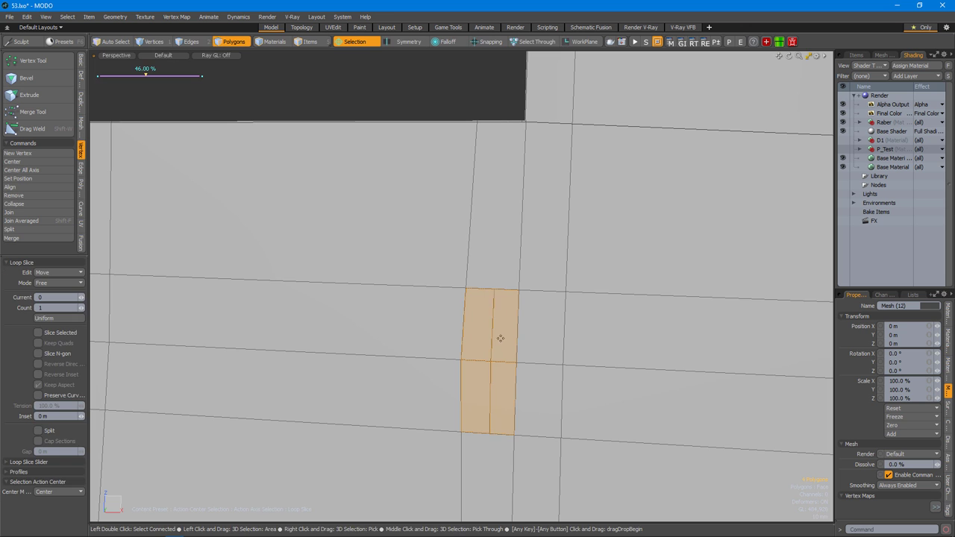
key(space)
Place a loop slice close to the shoulder between neck and wide section, and reselect the keyhole-shaped floor polygons.
alt+right_drag(508, 294, 486, 141)
key(1)
key(alt+c)
alt+drag(485, 141, 559, 327)
click(596, 372)
key(space)
alt+right_drag(550, 351, 473, 366)
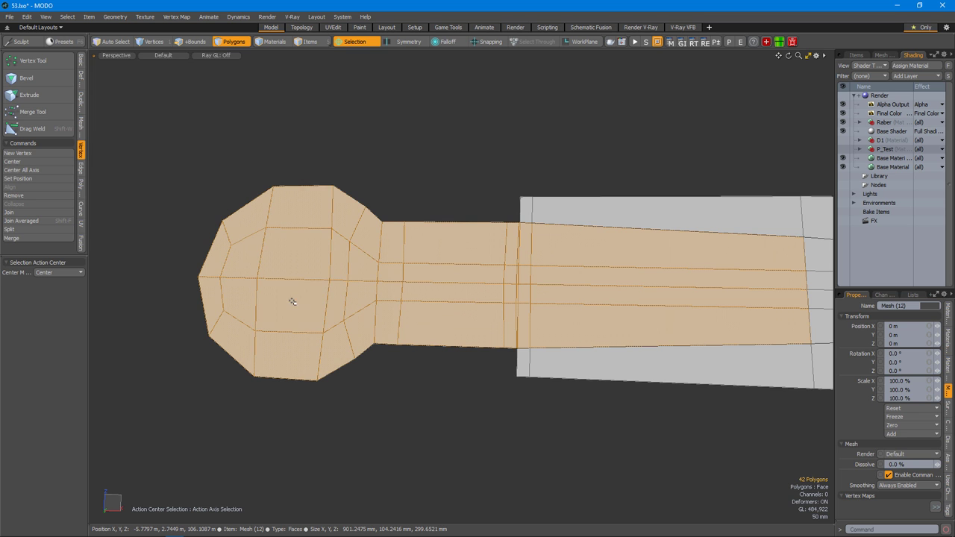
Bevel the complete keyhole-shaped floor selection as a group with a 53.6 mm inset.
alt+drag(303, 296, 454, 290)
alt+drag(517, 308, 443, 288)
key(b)
drag(405, 258, 398, 287)
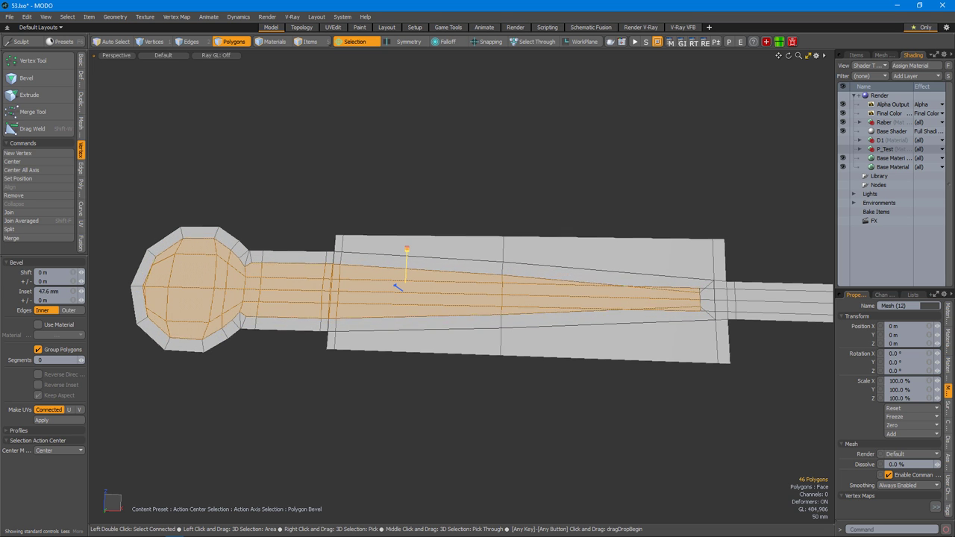
alt+drag(430, 325, 515, 246)
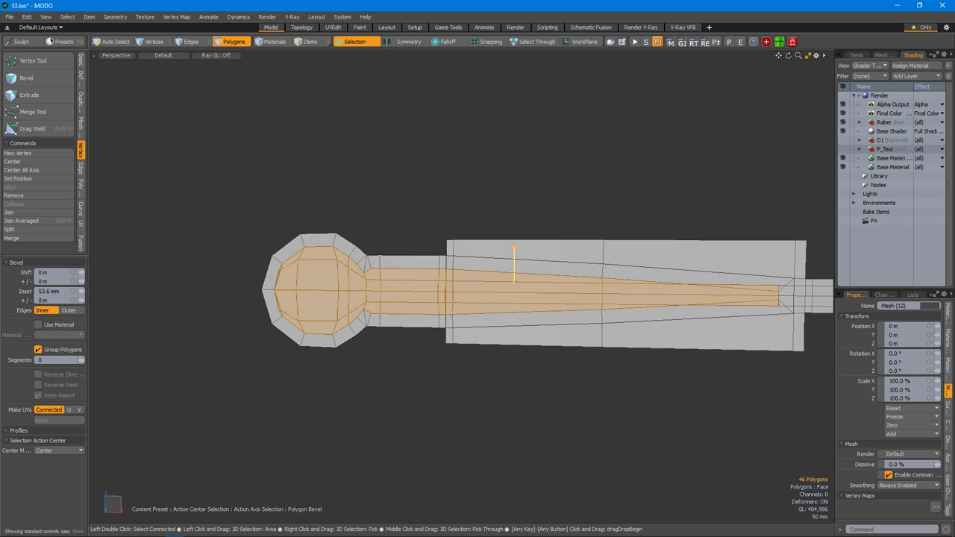
key(space)
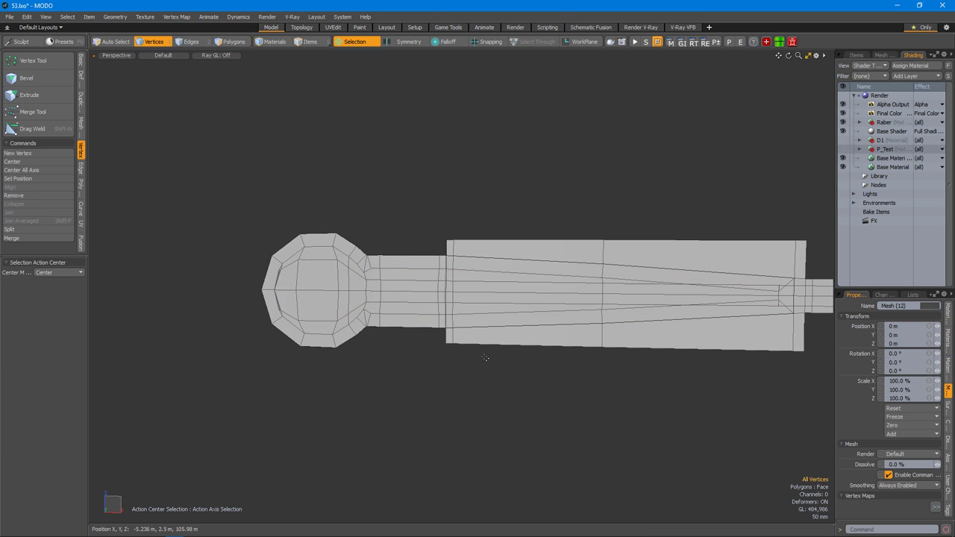
Preview the subdivided floor and move the inset edges where the round end meets the neck.
key(2)
scroll(420, 292, up, 5)
key(Tab)
key(Tab)
key(w)
drag(373, 291, 408, 287)
key(space)
scroll(550, 288, down, 5)
key(1)
scroll(446, 309, up, 5)
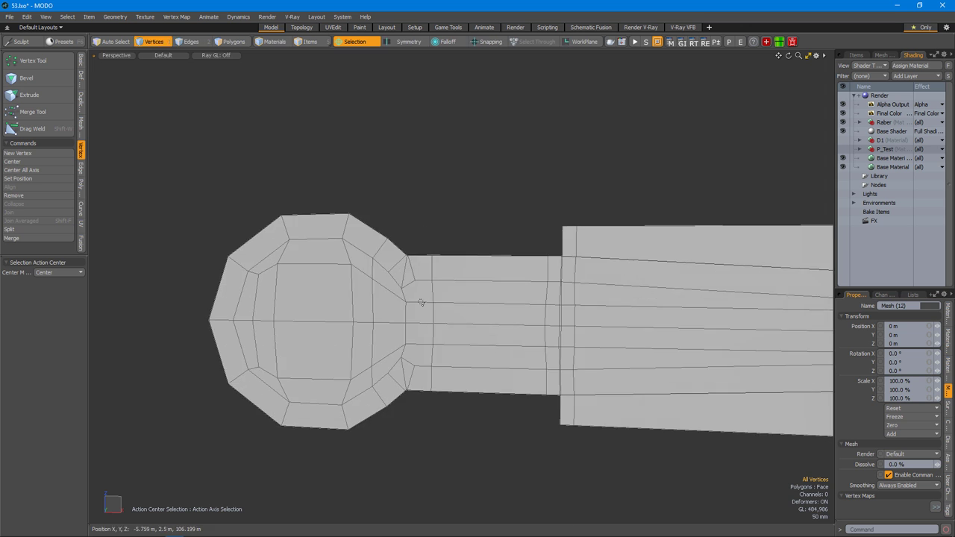
Scale the five vertices across the neck opening outward along the recess width.
click(460, 283)
drag(471, 389, 470, 386)
key(r)
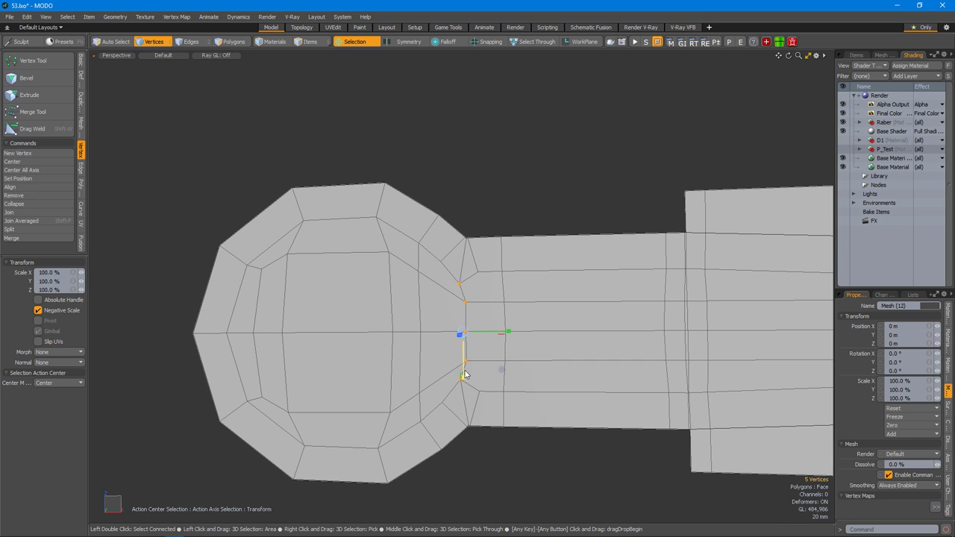
key(space)
Spread the two inset corner vertices beside the neck opening and move them toward the neck.
click(430, 251)
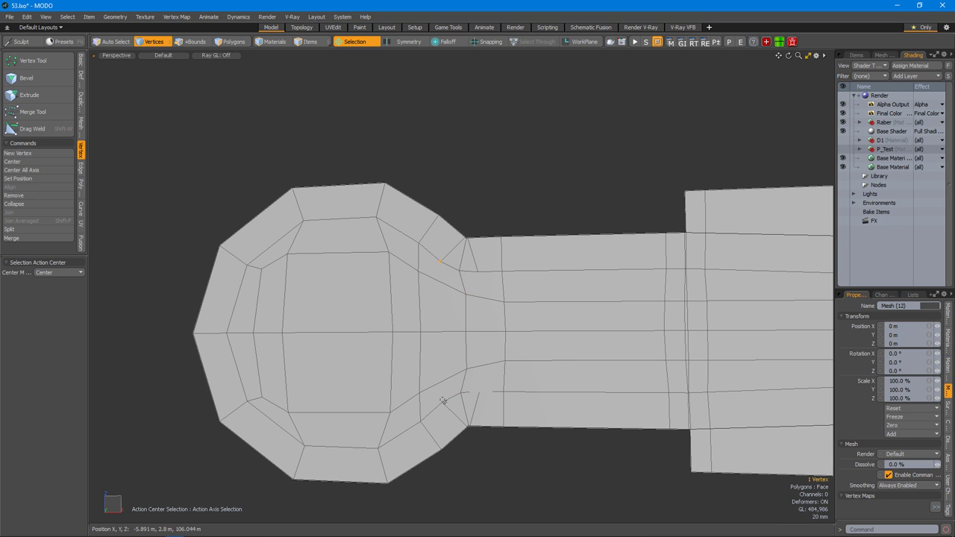
shift+click(438, 390)
key(r)
key(w)
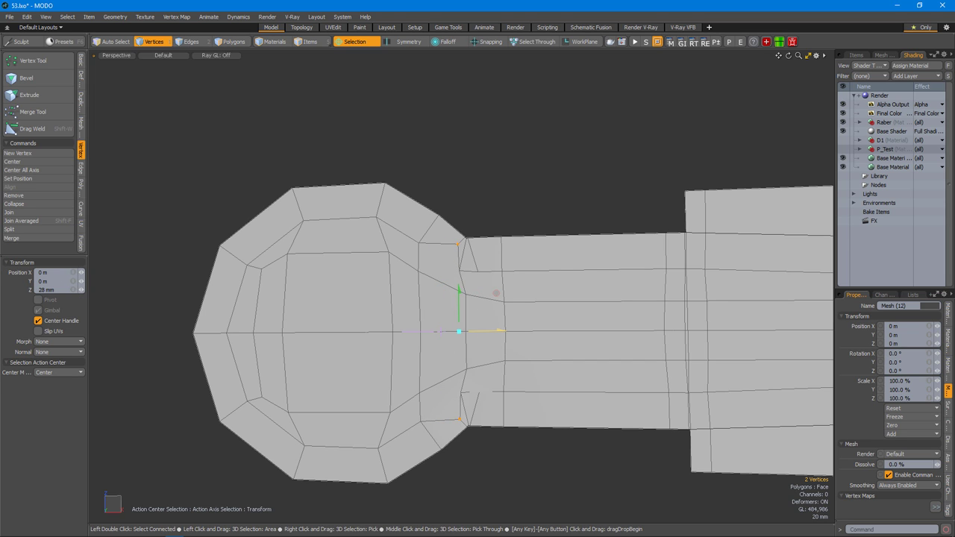
key(space)
Scale the five-vertex column inside the round end, just before the neck, along the recess width.
mouse_move(416, 236)
mouse_down()
mouse_move(416, 394)
mouse_move(419, 320)
mouse_up()
key(r)
drag(458, 369, 467, 295)
key(space)
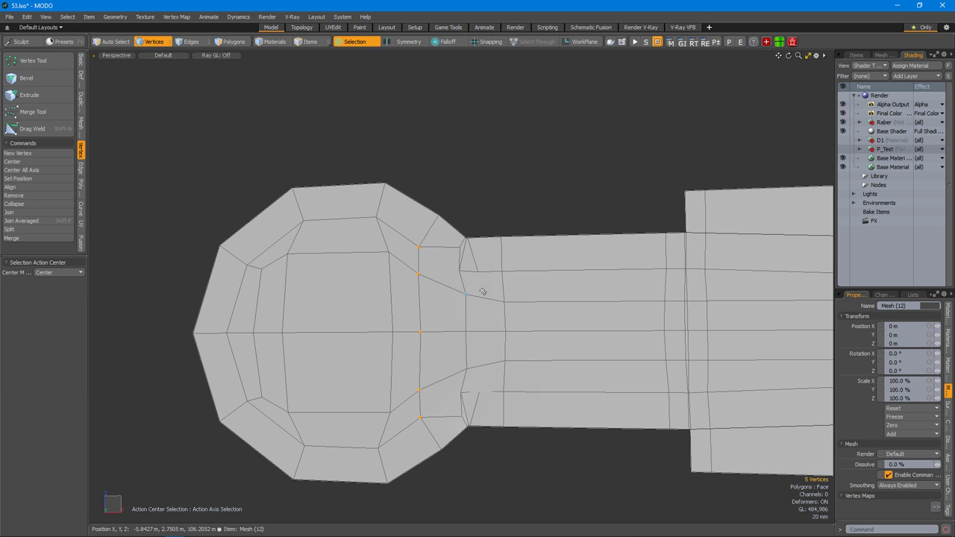
Align the three centre vertices with the neck opening's column and move the neighbouring vertex columns lengthwise.
drag(476, 364, 478, 371)
key(w)
key(space)
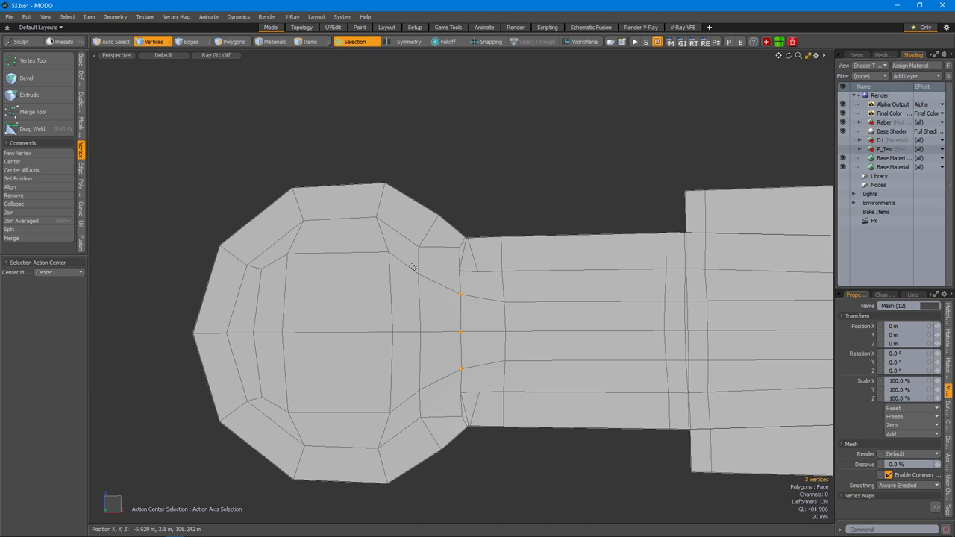
key(w)
drag(458, 335, 409, 318)
key(space)
key(w)
key(space)
click(520, 310)
key(w)
key(space)
Preview the tapered end subdivided and try to scale its inset corner vertices apart, undoing each attempt.
alt+drag(490, 331, 620, 298)
scroll(612, 291, up, 5)
key(Tab)
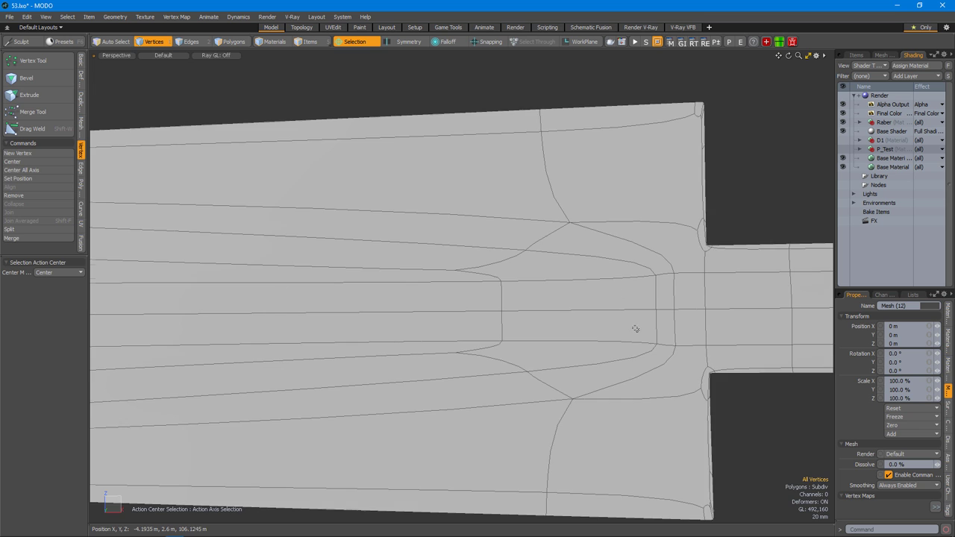
key(Tab)
scroll(631, 287, up, 3)
click(626, 296)
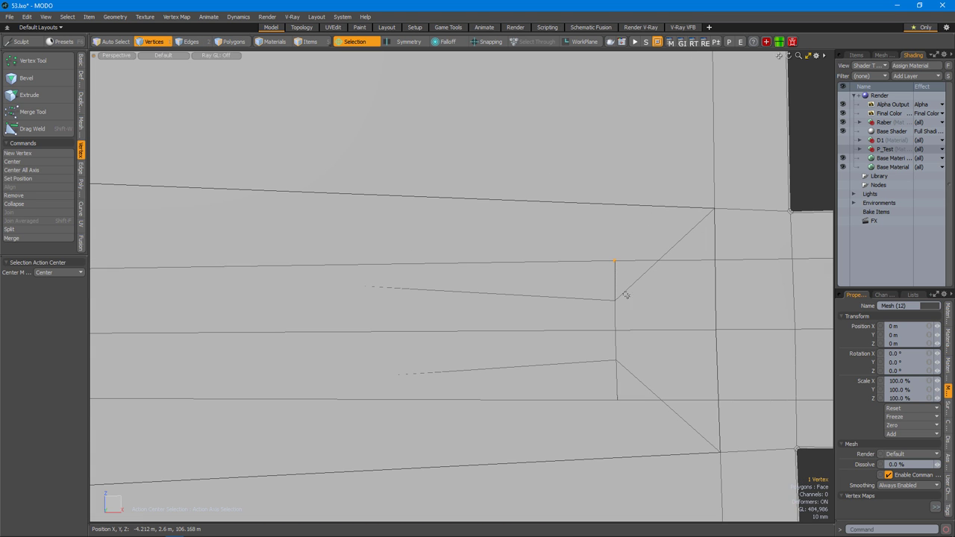
shift+click(614, 362)
key(r)
scroll(634, 314, down, 2)
drag(657, 281, 658, 196)
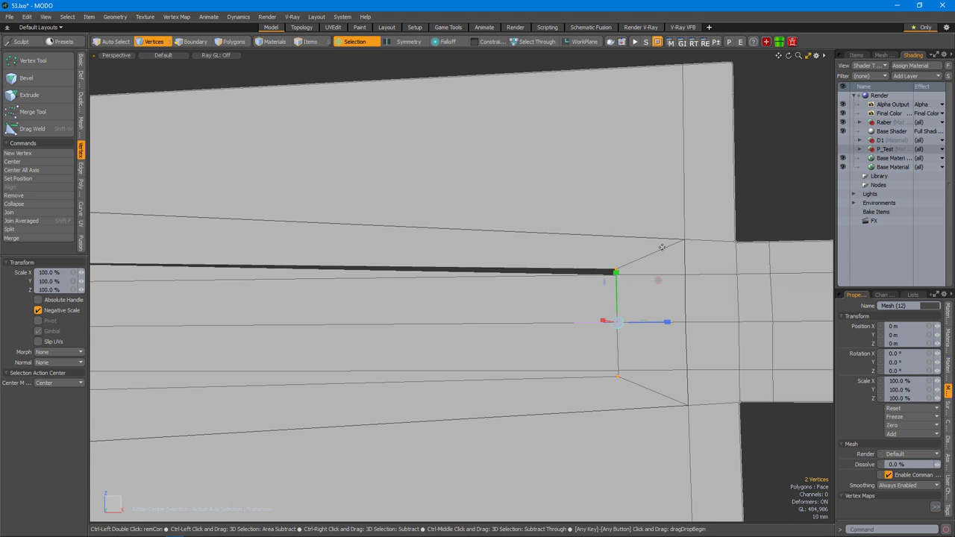
key(ctrl+z)
shift+click(621, 345)
key(r)
drag(655, 298, 467, 252)
key(ctrl+z)
Try moving one inset corner vertex at the tapered end by 33.2 mm and preview the floor subdivided.
scroll(654, 306, down, 3)
key(3)
scroll(502, 283, up, 3)
alt+drag(501, 283, 503, 254)
scroll(465, 159, up, 3)
key(1)
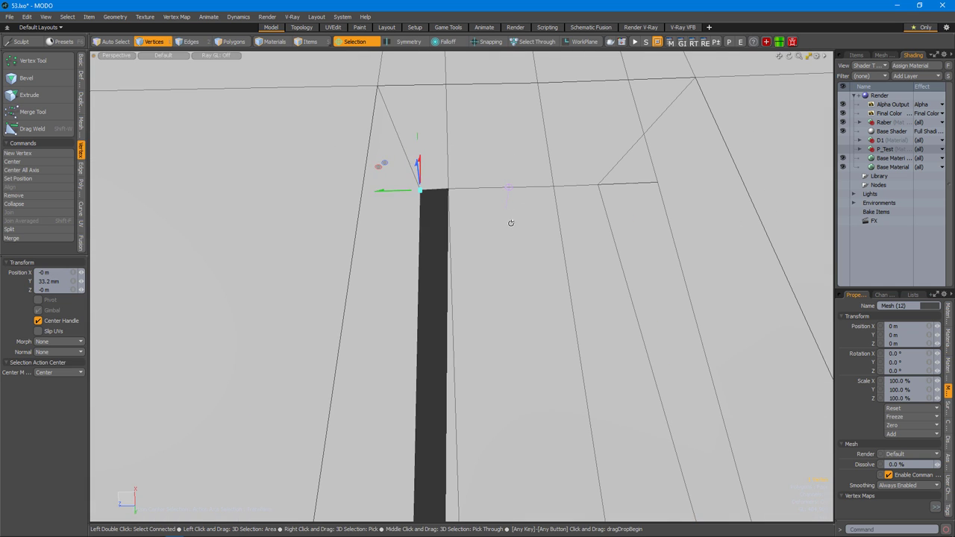
scroll(459, 220, down, 5)
alt+drag(460, 221, 515, 291)
scroll(580, 279, up, 4)
key(Tab)
mouse_move(580, 279)
alt+mouse_down()
mouse_move(554, 323)
mouse_move(575, 277)
alt+mouse_up()
scroll(488, 246, up, 4)
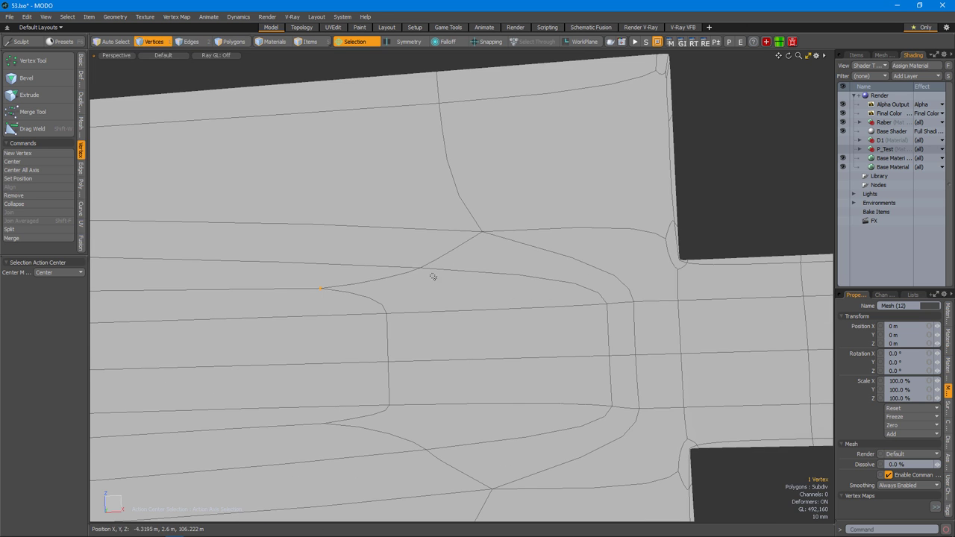
Move the inset corner vertex at the tapered end out to the neighbouring outer corner.
key(Tab)
scroll(410, 259, down, 3)
scroll(574, 264, up, 3)
key(w)
scroll(545, 266, down, 8)
key(space)
Delete the unedited half of the isolated floor along its centre line, working from the bottom view.
key(ctrl+space)
click(552, 321)
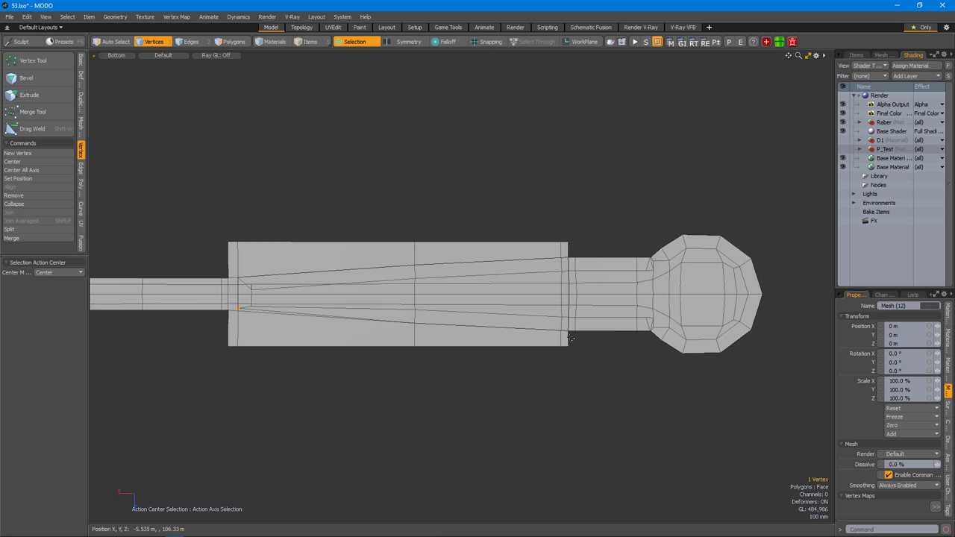
key(3)
scroll(577, 340, down, 3)
drag(171, 220, 682, 277)
Add a loop slice across the remaining half of the tapered floor section near its far end.
scroll(682, 277, up, 8)
key(alt+c)
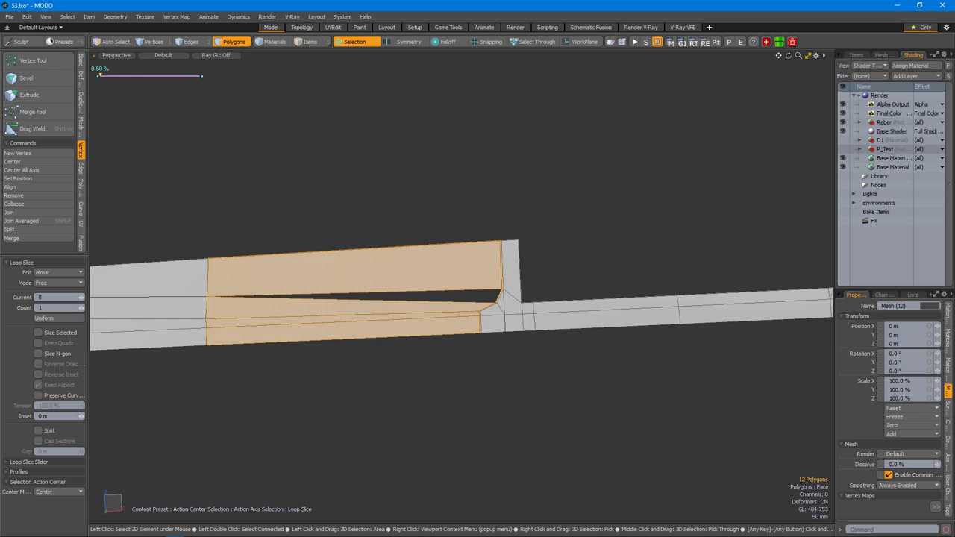
key(space)
Slide the six-edge cross loop of the tapered section by about 92 percent toward the existing loop near the middle.
alt+drag(418, 326, 452, 331)
key(2)
scroll(452, 331, up, 3)
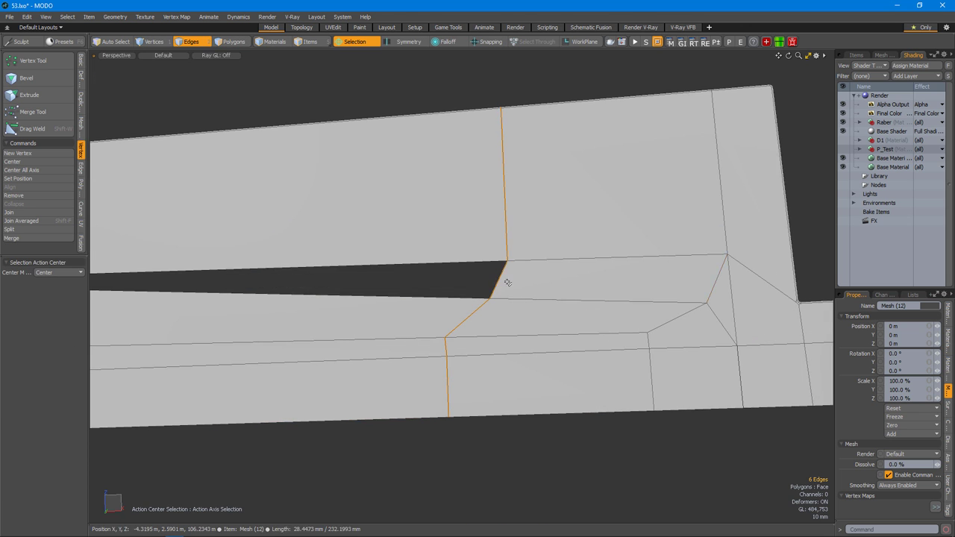
double_click(613, 224)
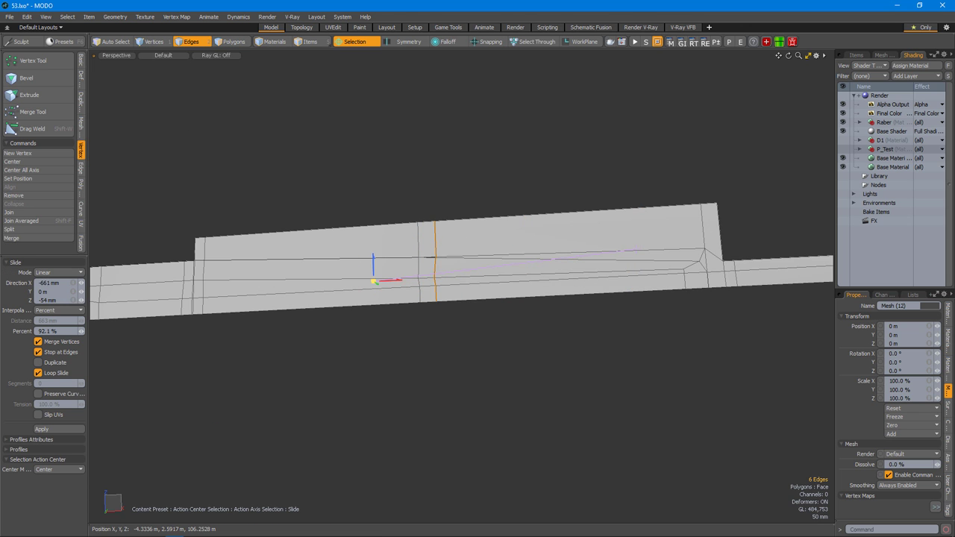
key(space)
key(1)
Merge the paired vertices of the two neighbouring cross loops so they form a single line across the tapered section.
scroll(582, 299, up, 5)
mouse_move(582, 298)
alt+mouse_down()
mouse_move(596, 299)
mouse_move(585, 295)
alt+mouse_up()
alt+drag(517, 301, 488, 304)
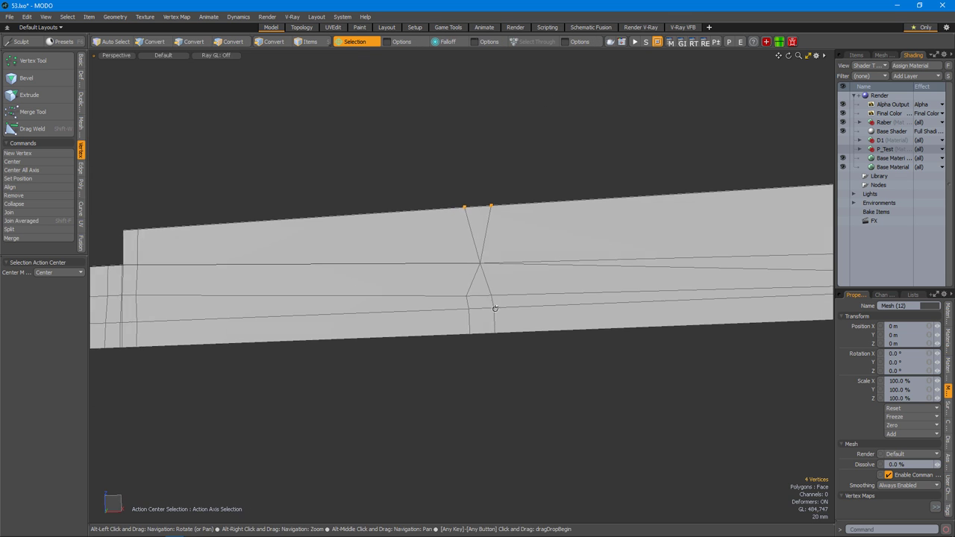
alt+drag(587, 287, 567, 301)
key(1)
drag(464, 274, 707, 295)
drag(594, 319, 465, 305)
key(space)
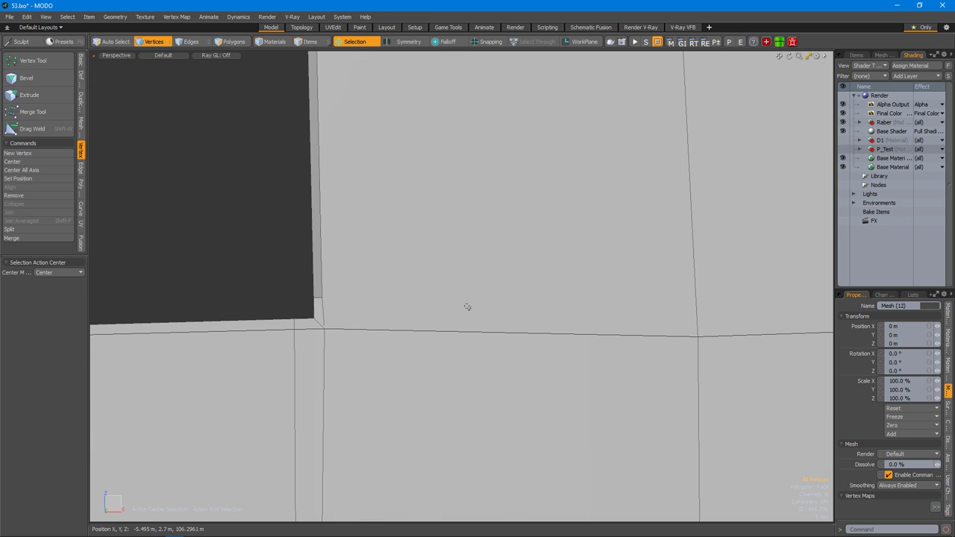
Remove the surplus lengthwise edges beside the step and along the rounded end's rim while previewing the half floor subdivided.
key(2)
key(Tab)
mouse_move(523, 299)
ctrl+alt+mouse_down()
mouse_move(482, 305)
mouse_move(534, 311)
ctrl+alt+mouse_up()
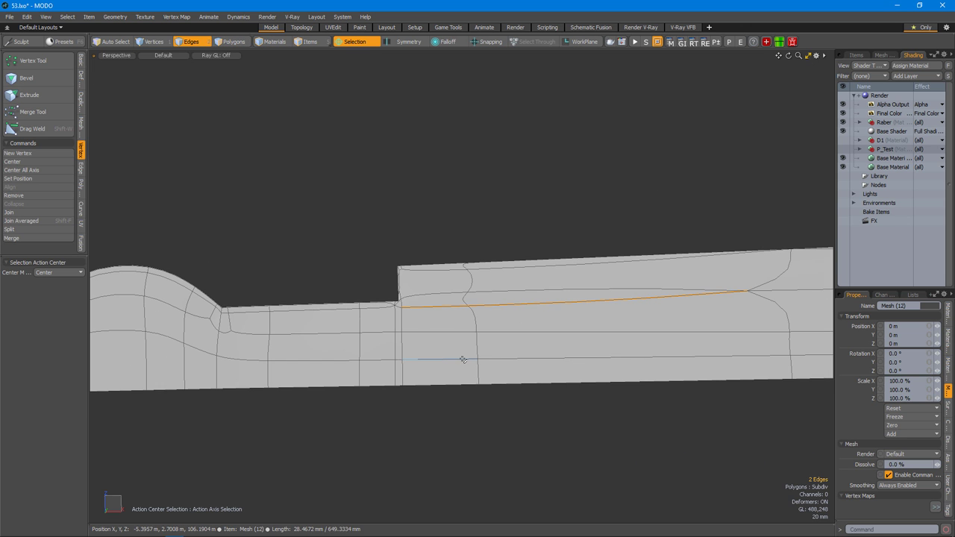
ctrl+alt+drag(477, 356, 482, 320)
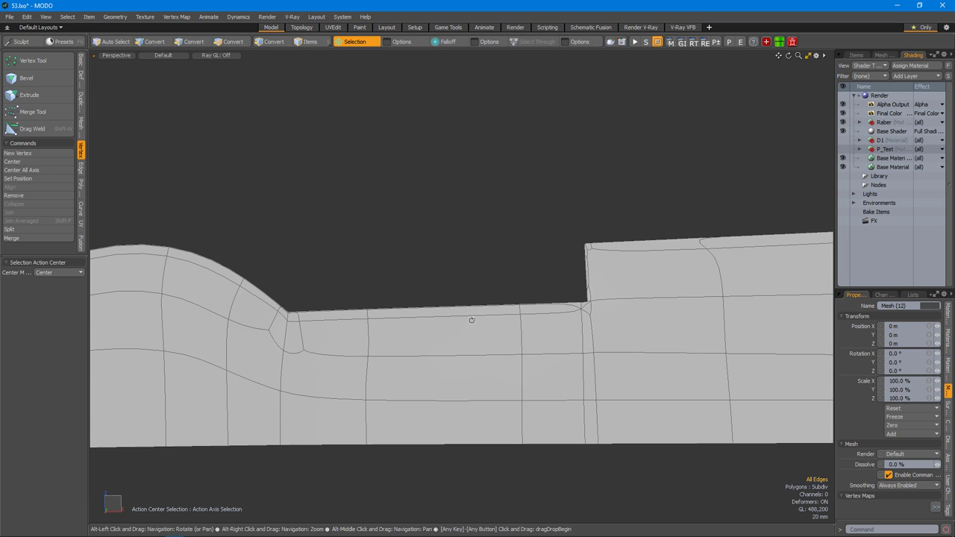
alt+drag(574, 311, 379, 351)
key(ctrl+z)
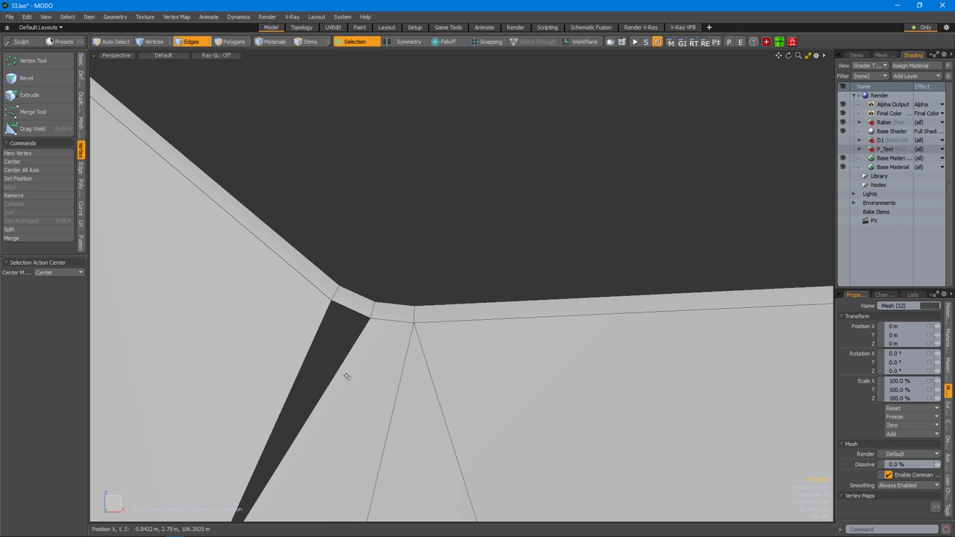
alt+drag(423, 317, 371, 314)
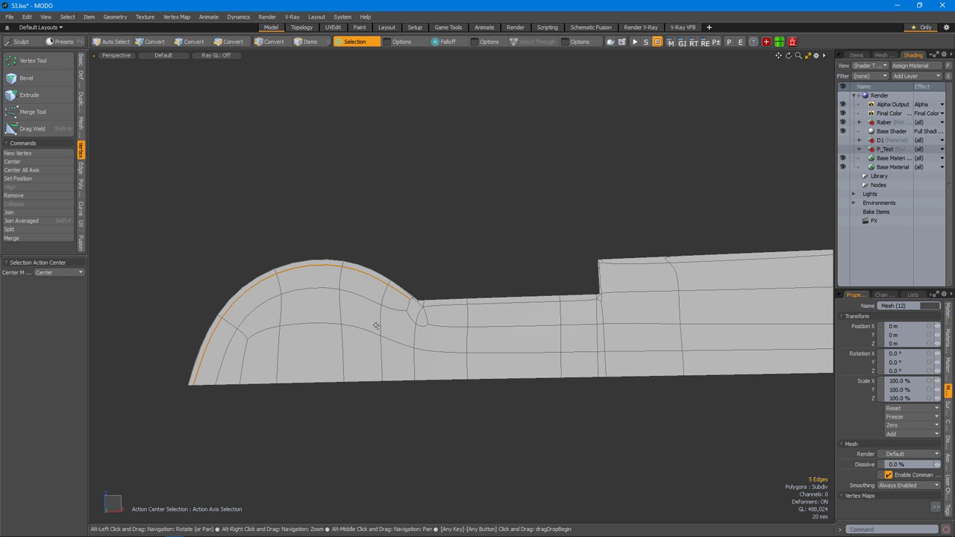
alt+drag(437, 337, 399, 308)
Extend the middle cross edge to the outer rim with Edge Slice and slide its rim vertex into line.
key(1)
click(418, 297)
alt+drag(448, 241, 561, 279)
key(3)
key(2)
alt+drag(387, 292, 481, 308)
scroll(533, 304, up, 3)
key(alt+c)
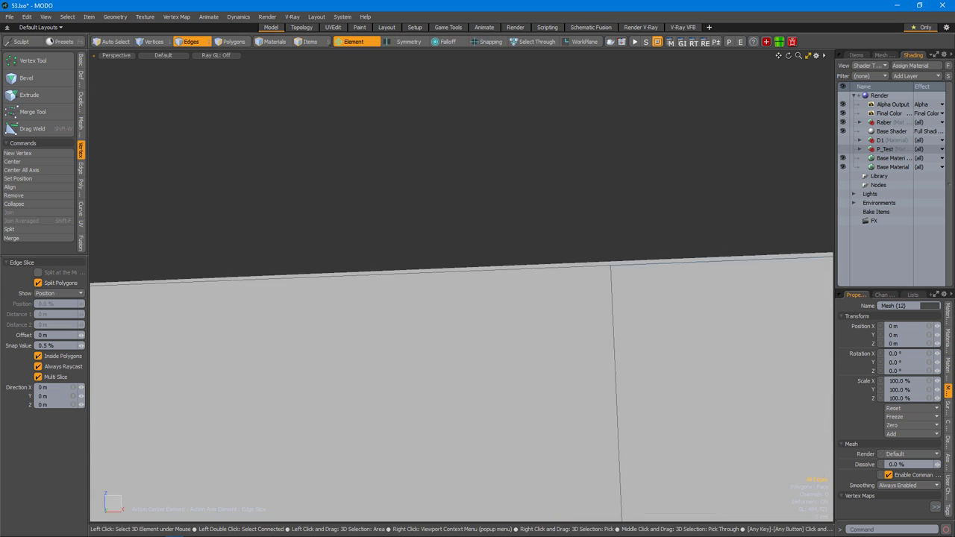
scroll(616, 264, up, 2)
scroll(593, 336, down, 2)
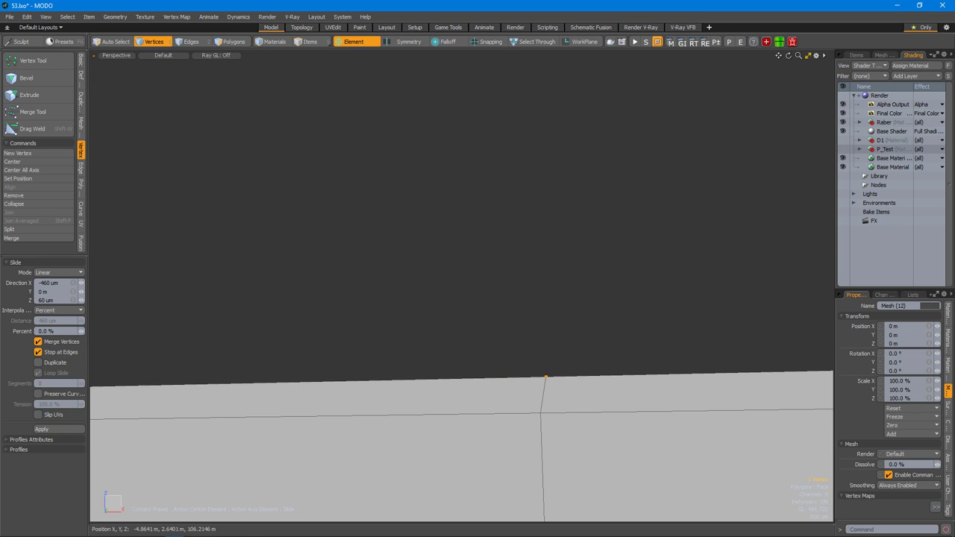
Slide the six vertices of the cross loop near the tapered section's far end by about 16 percent.
alt+drag(543, 379, 710, 347)
alt+drag(800, 345, 398, 299)
key(s)
drag(471, 307, 503, 307)
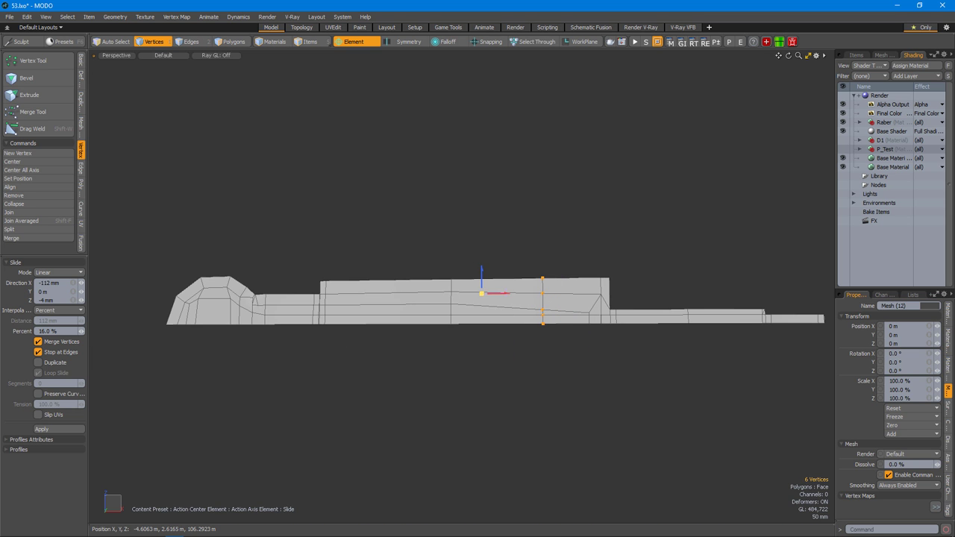
scroll(518, 304, up, 3)
Slide the inner vertices toward the tapered section's far end to even out its lengthwise lines, moving one by 37 percent.
click(535, 298)
key(s)
scroll(497, 265, down, 3)
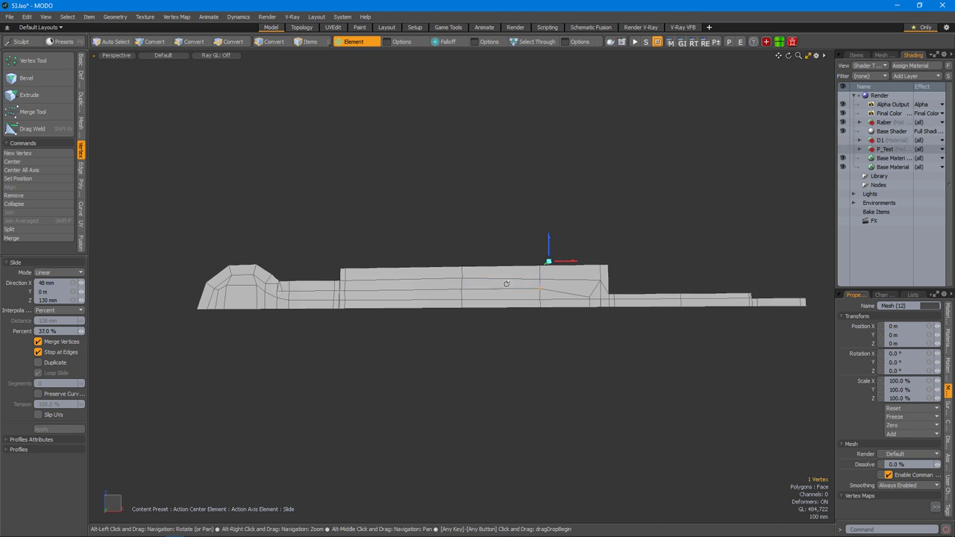
key(space)
scroll(574, 281, up, 5)
drag(594, 270, 571, 274)
key(space)
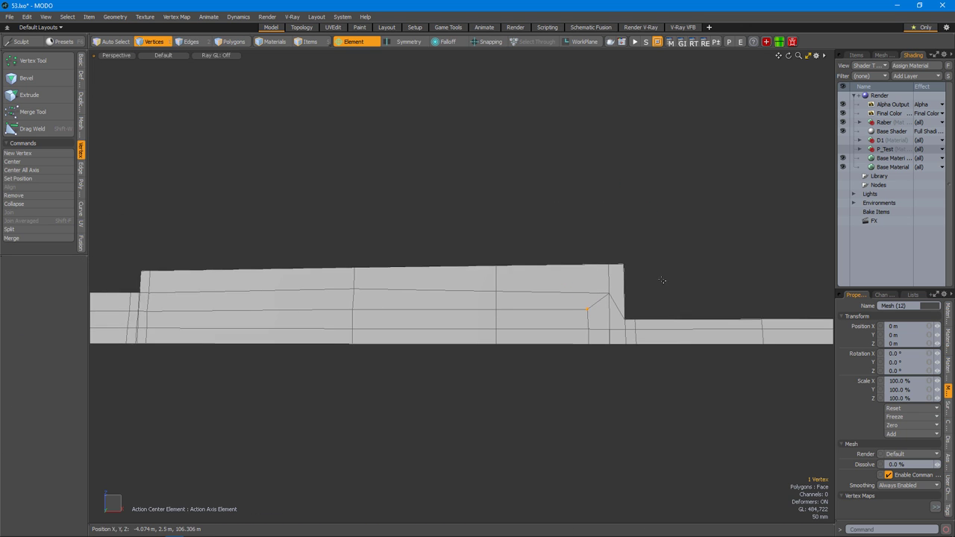
Cut an edge from the inner corner vertex straight across to the tapered section's end rim with Edge Slice.
scroll(638, 286, up, 5)
key(alt+c)
scroll(574, 289, up, 3)
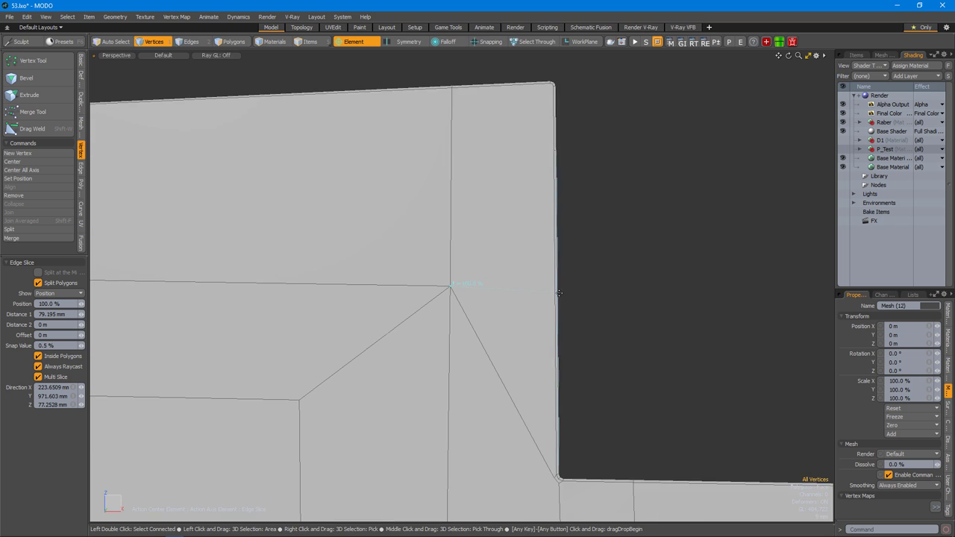
click(554, 282)
scroll(554, 281, down, 2)
scroll(633, 283, down, 4)
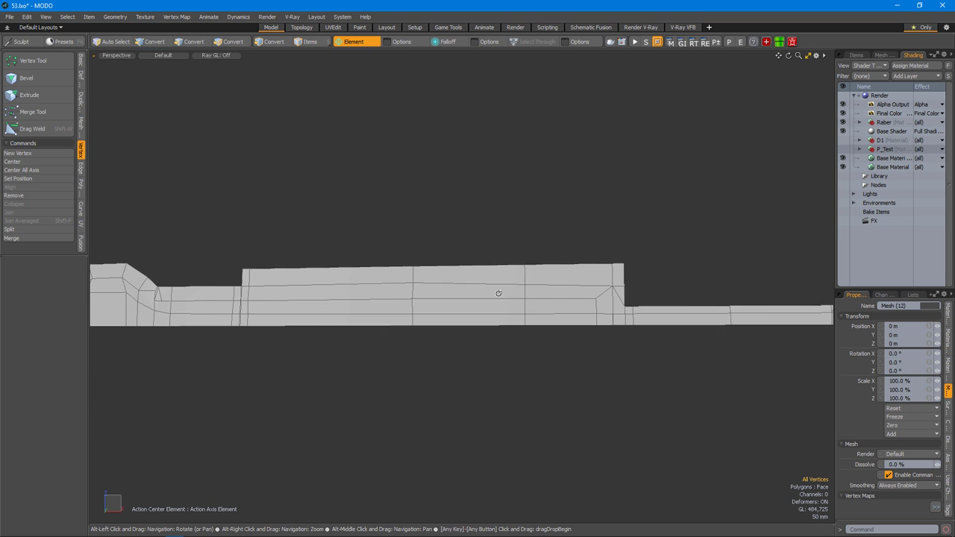
scroll(635, 275, up, 2)
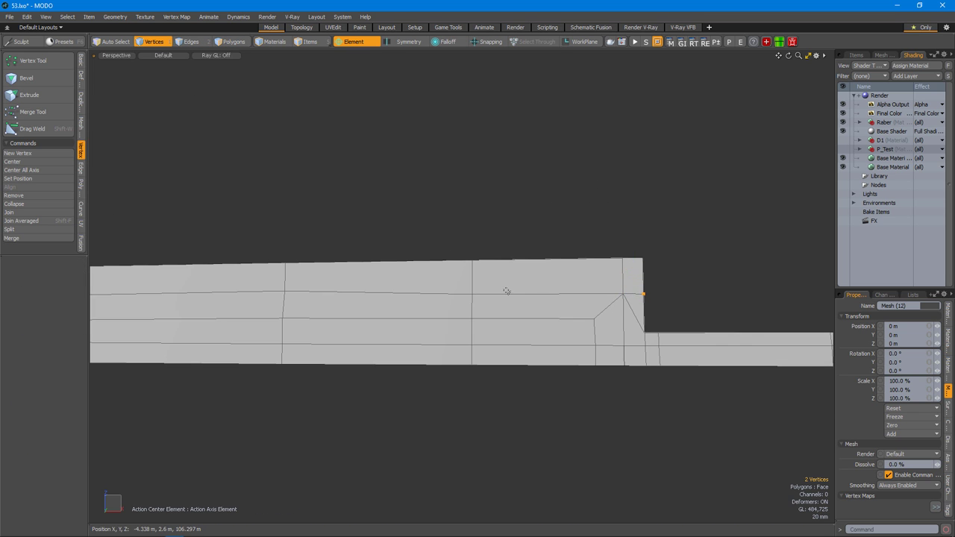
shift+click(644, 291)
Slide the inner vertices of the rounded end to space its cross lines evenly.
alt+drag(612, 278, 544, 294)
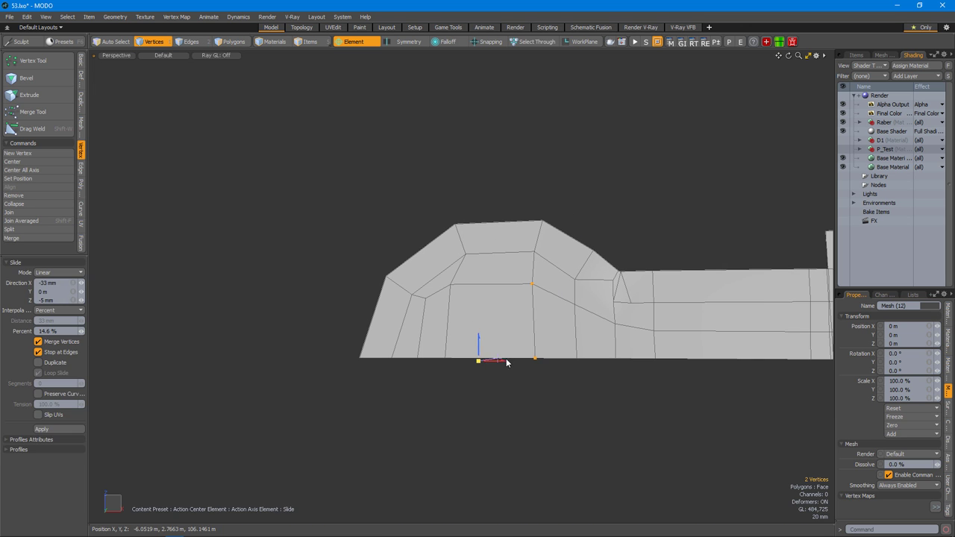
click(424, 299)
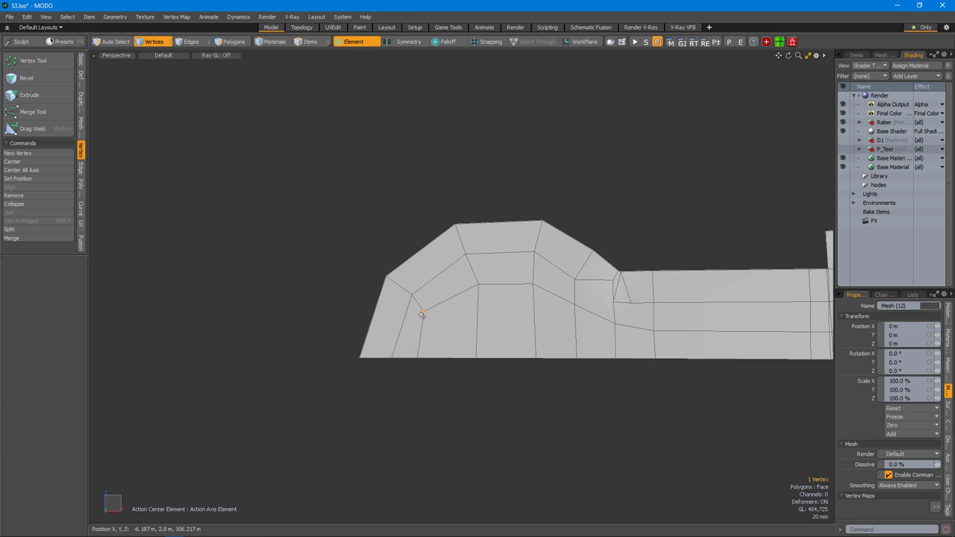
right_drag(450, 371, 450, 371)
mouse_move(450, 371)
alt+mouse_down()
mouse_move(487, 326)
mouse_move(366, 318)
mouse_move(446, 308)
alt+mouse_up()
Select the 23 inner polygons of the rounded end and slot and bevel them into a sunken recess.
scroll(544, 318, down, 3)
alt+shift+drag(547, 318, 474, 319)
scroll(473, 319, up, 5)
shift+click(463, 307)
scroll(460, 289, down, 4)
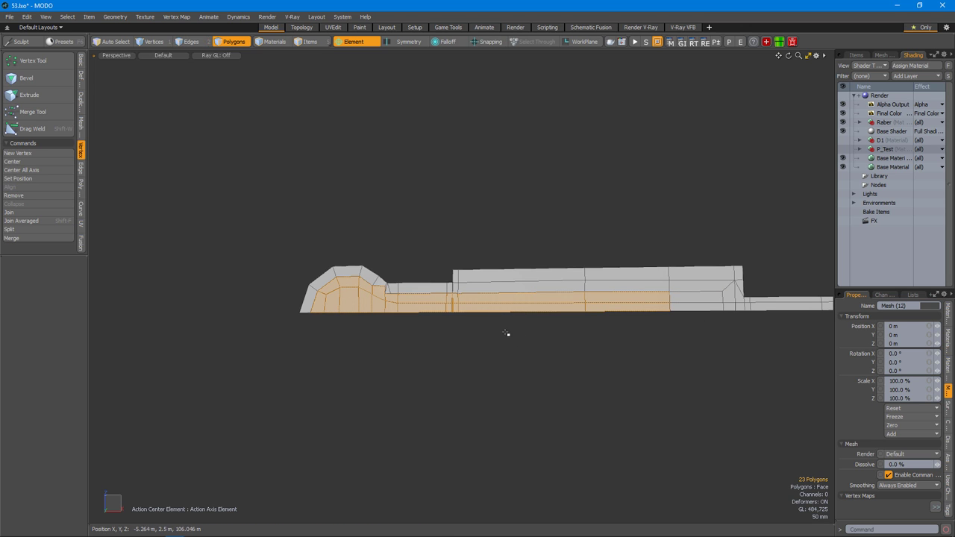
key(b)
alt+drag(484, 252, 681, 330)
key(space)
Scale the two recess wall polygons beside the neck along the Z axis.
key(1)
alt+drag(621, 389, 523, 292)
key(w)
alt+drag(523, 292, 488, 305)
key(3)
key(r)
mouse_move(567, 306)
mouse_down()
mouse_move(597, 351)
mouse_move(641, 377)
mouse_up()
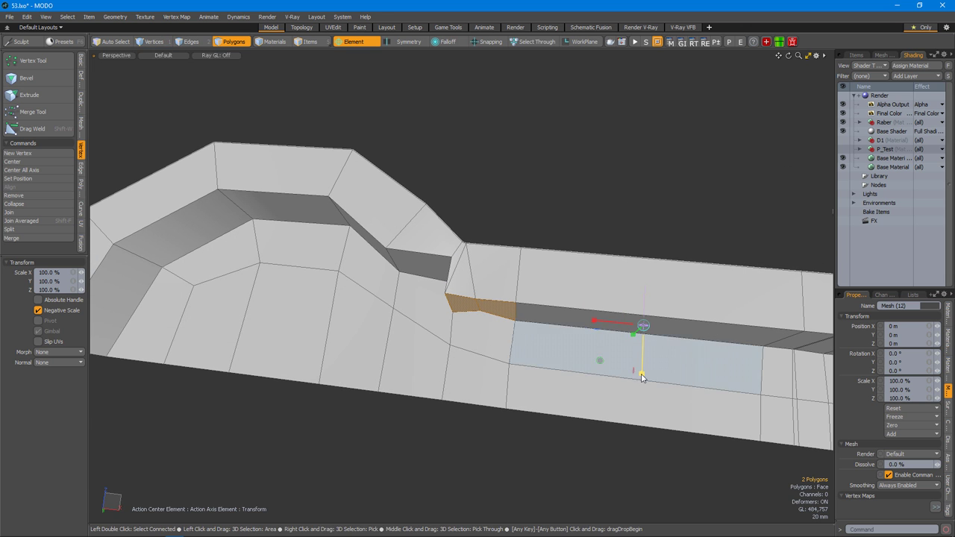
key(Return)
Mirror the recessed half floor across its centre line and preview the result subdivided.
alt+drag(314, 321, 516, 308)
click(517, 307)
double_click(516, 307)
scroll(565, 249, up, 3)
alt+drag(565, 250, 599, 269)
key(Tab)
key(Tab)
scroll(575, 254, up, 5)
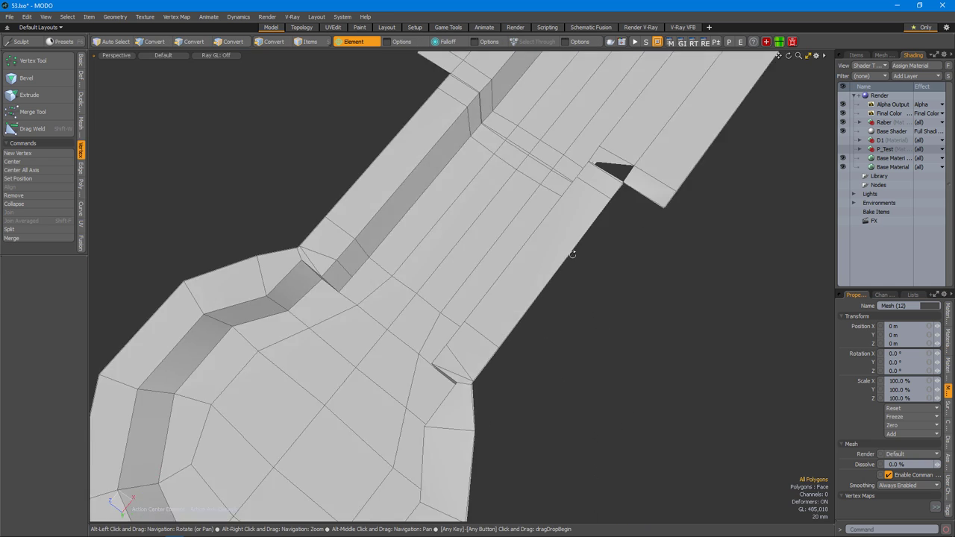
Extend the 43 outer boundary edges of one half into a side wall with Edge Extend.
scroll(559, 230, down, 3)
scroll(520, 219, up, 5)
scroll(520, 219, up, 2)
key(2)
double_click(520, 219)
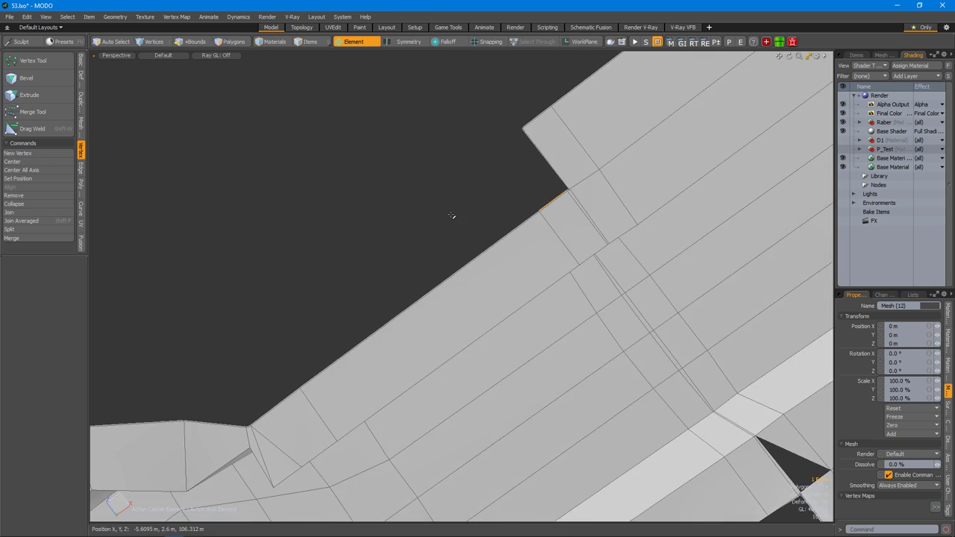
scroll(452, 213, down, 8)
alt+drag(576, 266, 499, 247)
key(z)
scroll(497, 275, up, 3)
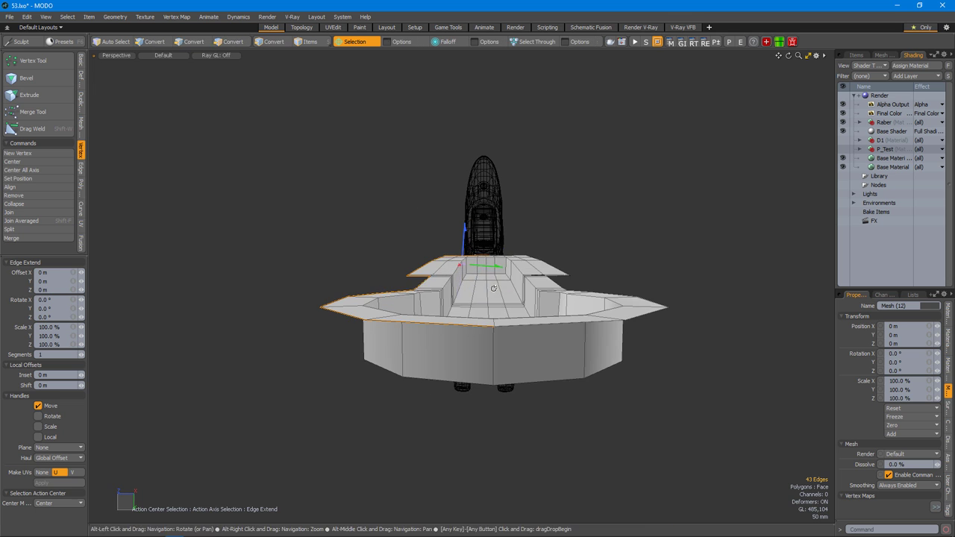
key(space)
alt+drag(489, 290, 263, 293)
key(space)
Mirror the extended half with its side wall to the other side and check the whole piece subdivided.
key(q)
drag(230, 247, 835, 318)
alt+drag(476, 340, 539, 304)
key(bracketleft)
key(shift+v)
key(q)
click(565, 277)
key(Tab)
key(Tab)
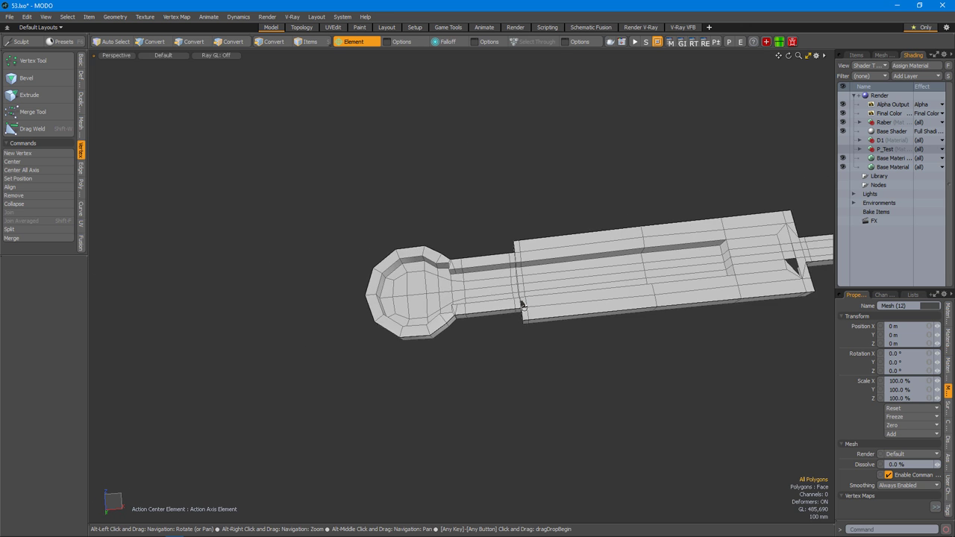
Reduce the piece to one half again by taking away the mirrored polygons.
scroll(539, 303, up, 5)
scroll(518, 266, down, 5)
key(3)
click(517, 266)
double_click(509, 265)
scroll(510, 265, up, 2)
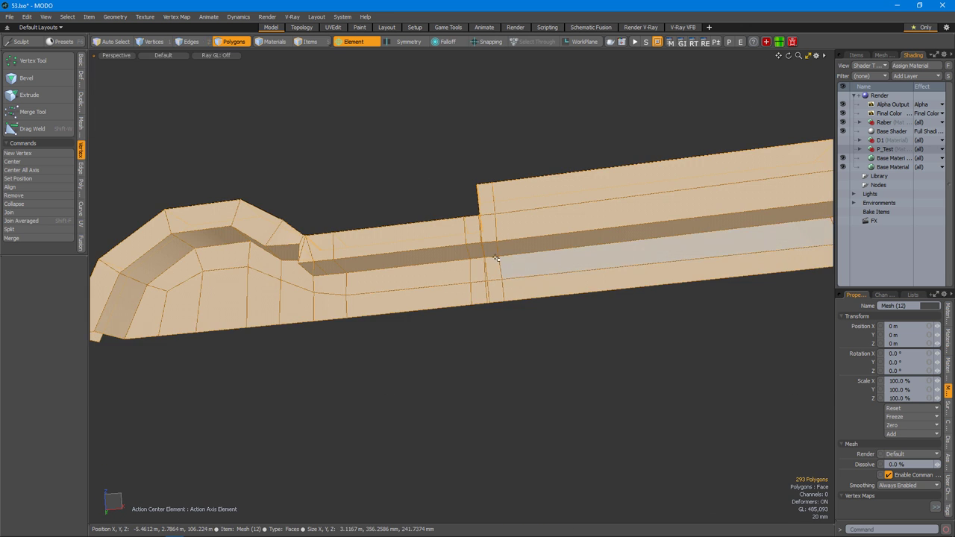
scroll(510, 265, up, 6)
Slide the individual recess edges beside the step to align its cross lines, by 15.9 percent on the wall and 24 percent on the floor.
key(2)
click(512, 310)
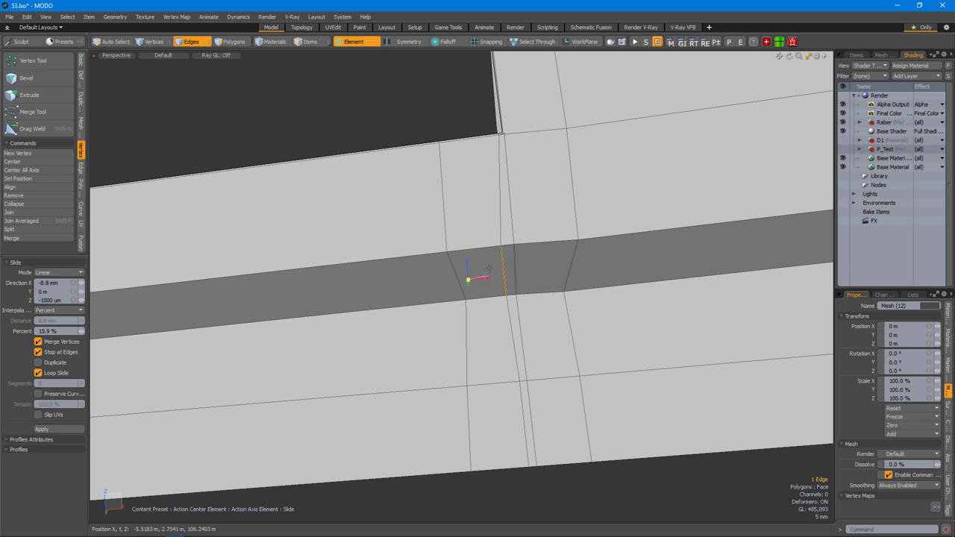
alt+drag(515, 298, 524, 325)
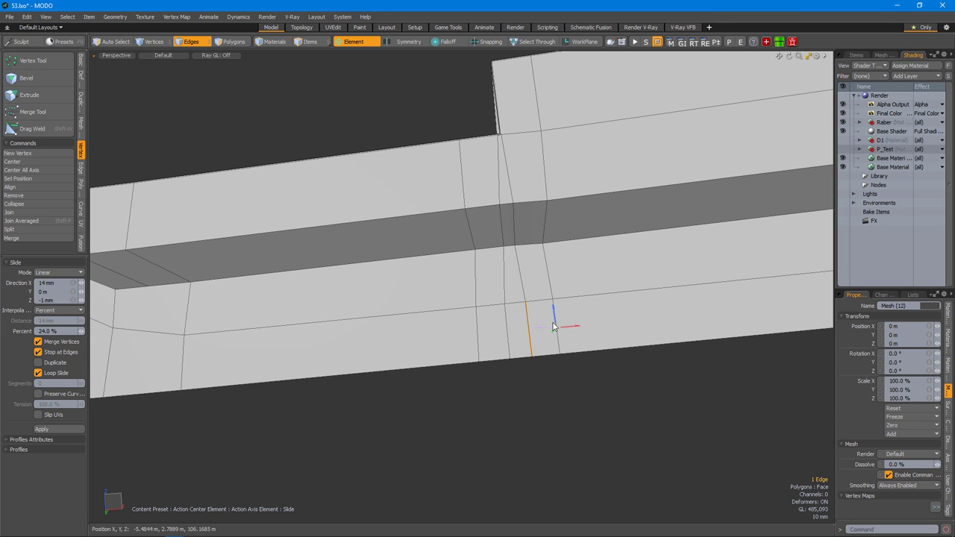
click(498, 252)
alt+drag(535, 243, 500, 290)
Cut a supporting line along the recess's upper edge from the step to the neck corner with Edge Slice at 75 percent.
key(c)
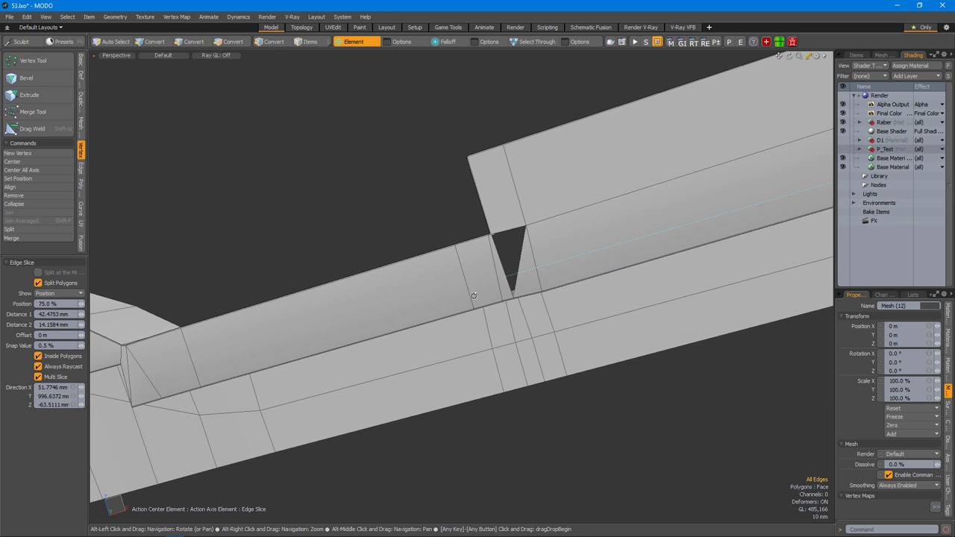
alt+right_drag(469, 300, 498, 255)
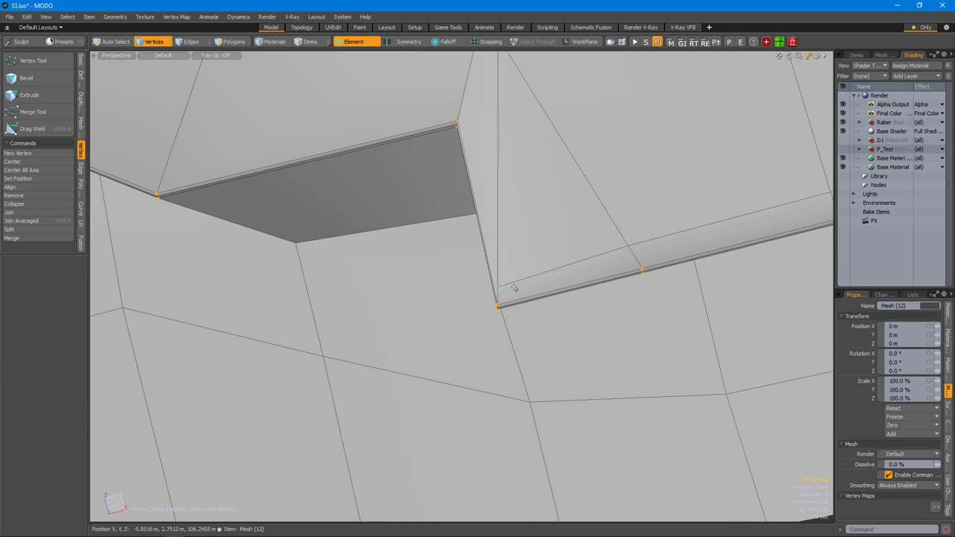
key(c)
alt+drag(534, 260, 431, 314)
key(space)
alt+right_drag(431, 314, 454, 282)
alt+drag(458, 274, 505, 294)
Select the four-edge opening beside the step corner and fill it with a polygon.
double_click(463, 304)
scroll(421, 316, down, 3)
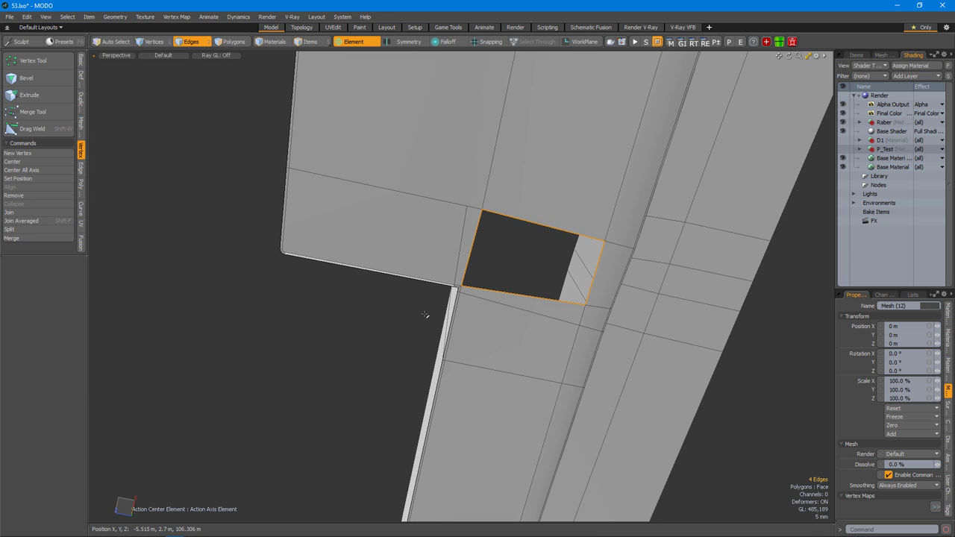
alt+drag(437, 328, 507, 326)
key(3)
click(473, 274)
key(p)
Slice connecting edges from the recess's neck corner to the outer rim with Edge Slice.
alt+drag(451, 348, 506, 273)
click(468, 328)
key(space)
middle_drag(438, 336, 562, 258)
middle_drag(590, 348, 565, 324)
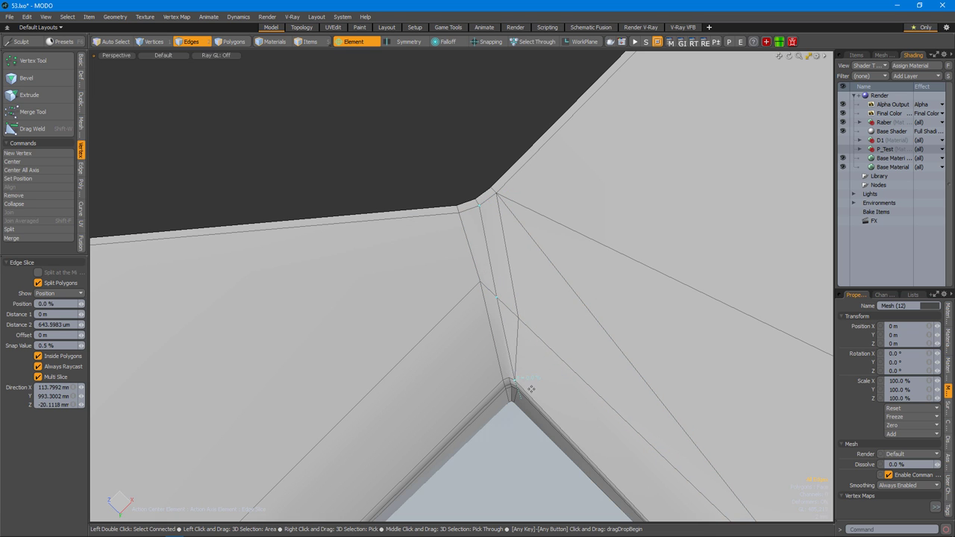
Slide the vertex beside the neck corner along its edge and compare the flat and subdivided surfaces.
alt+drag(511, 378, 567, 314)
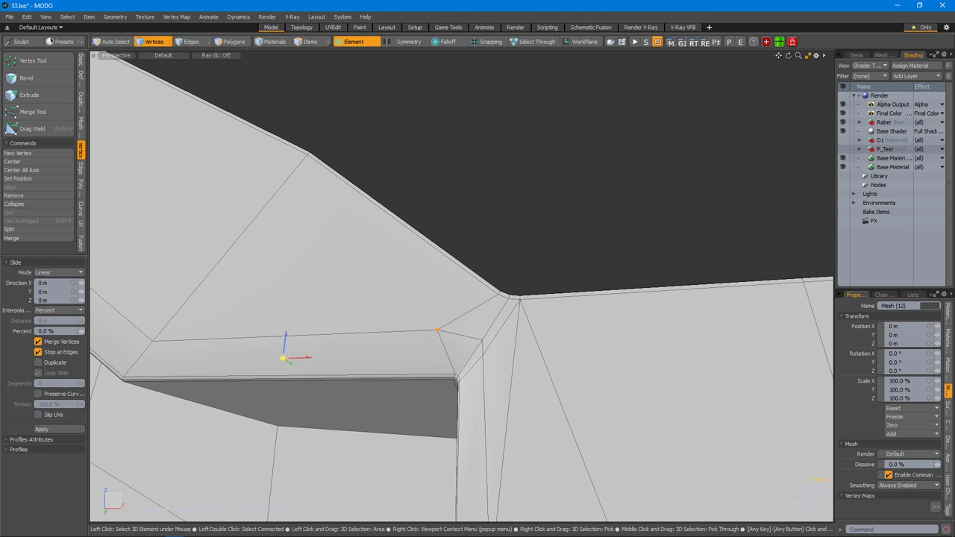
alt+drag(472, 340, 455, 310)
key(Tab)
key(Tab)
key(Tab)
key(Tab)
Bevel the vertical edge at the recess's neck corner in Inset mode with a round level of 1.
click(488, 456)
alt+drag(488, 456, 460, 337)
key(1)
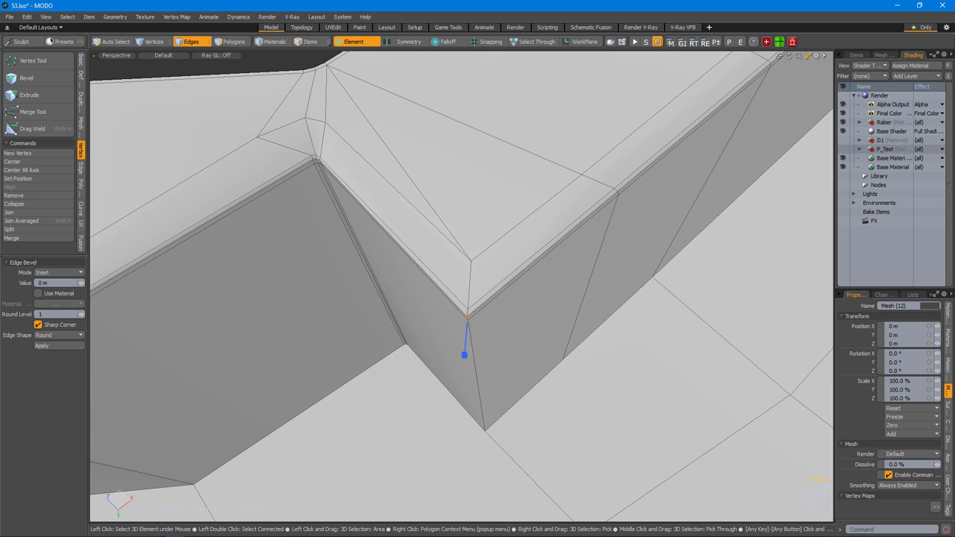
key(2)
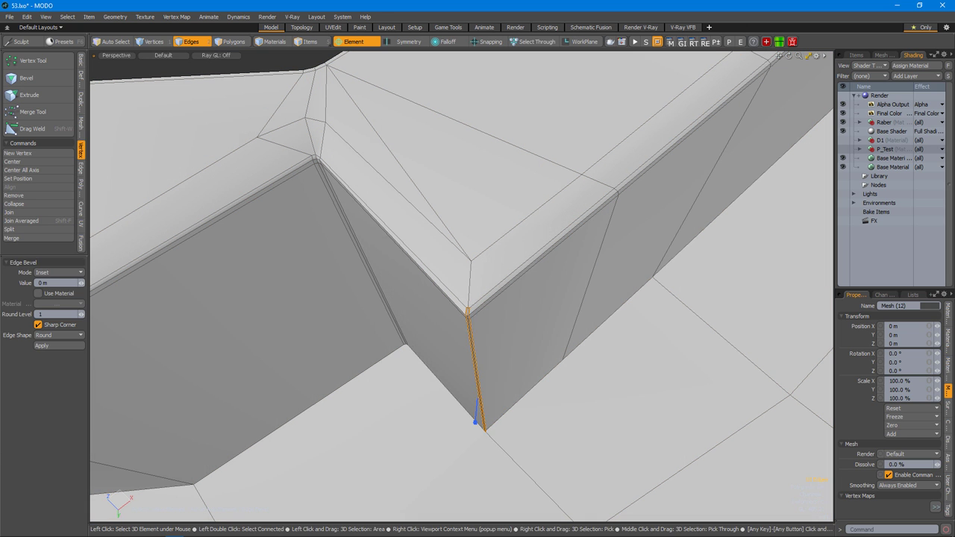
alt+drag(511, 330, 472, 304)
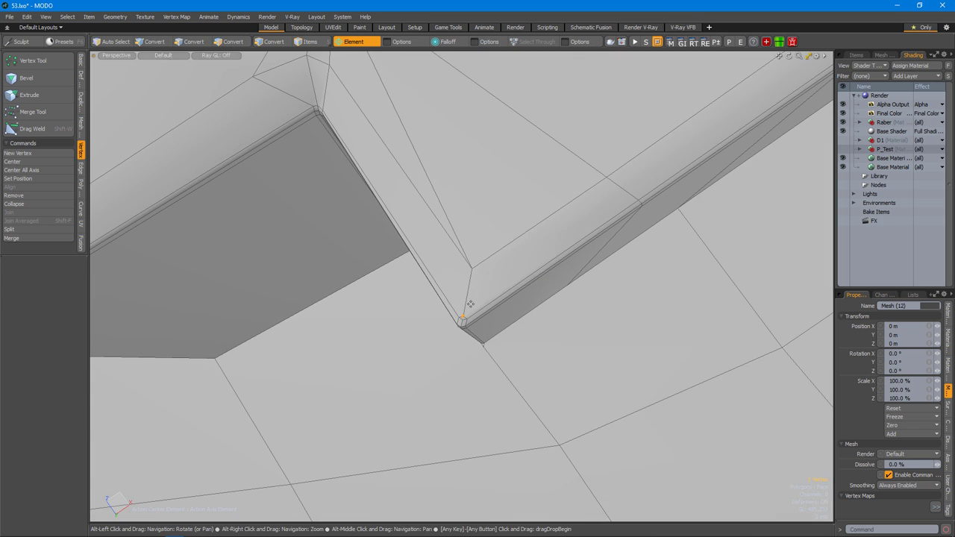
Bevel the recess corner's vertical edge inset 680 um at round level 1 and weld its upper end to one vertex.
alt+drag(530, 276, 518, 369)
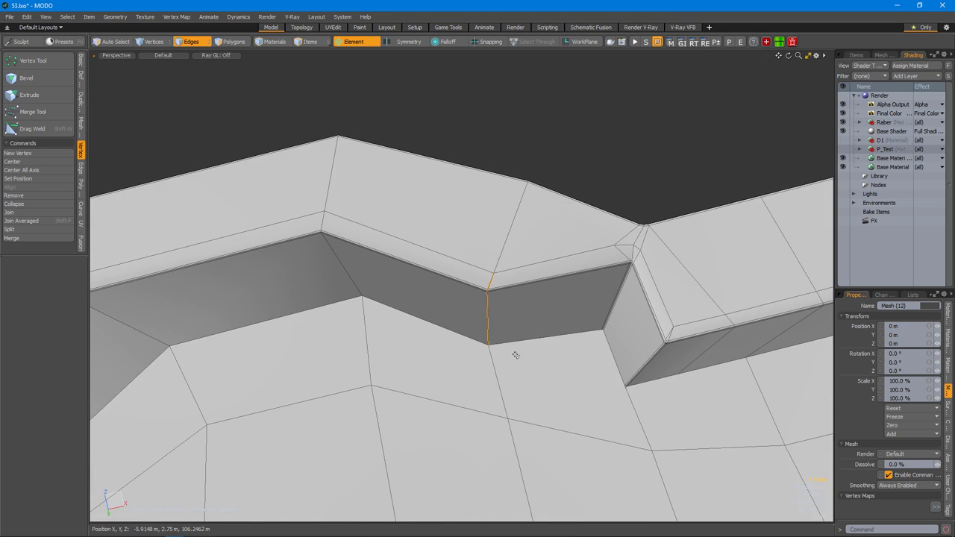
scroll(502, 334, up, 3)
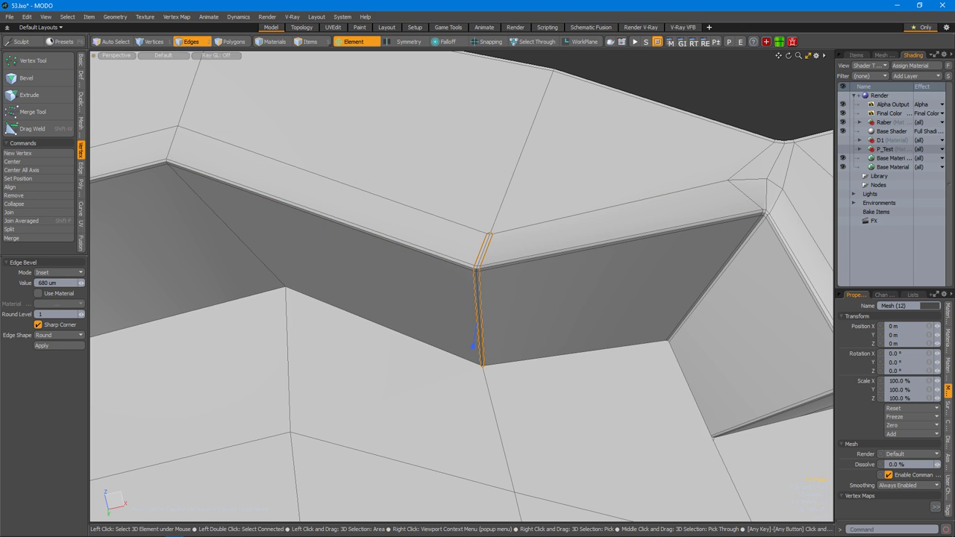
alt+drag(502, 333, 496, 288)
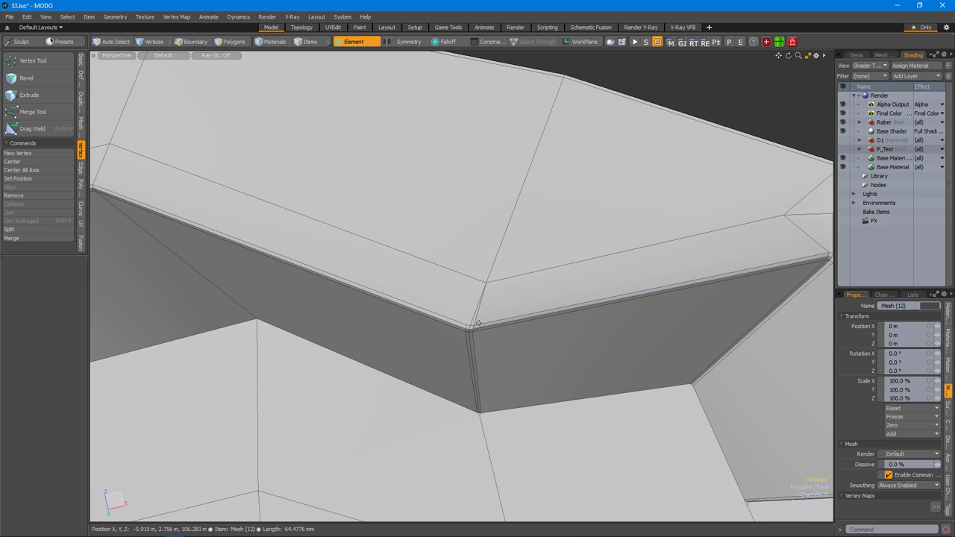
shift+click(478, 323)
alt+drag(478, 323, 482, 331)
scroll(498, 328, down, 10)
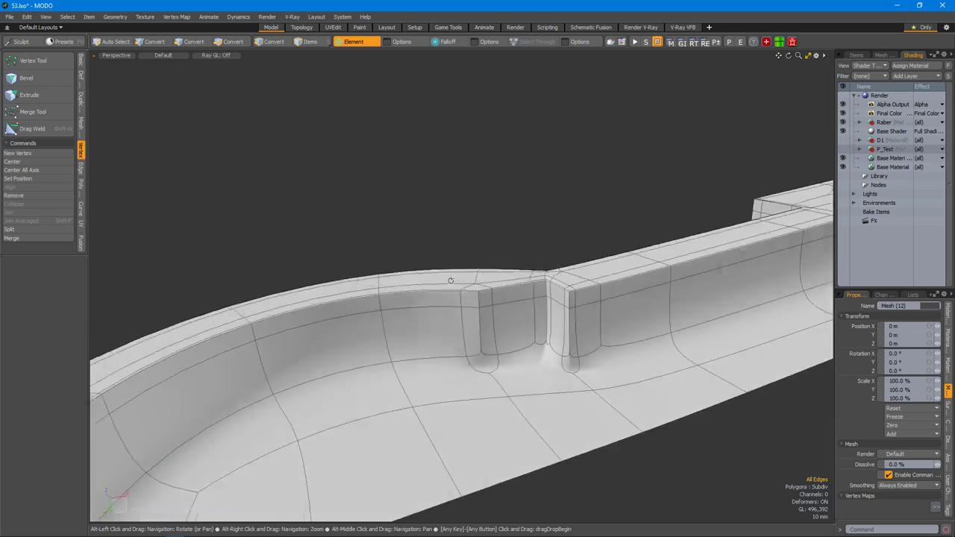
Flatten the rim polygons around the neck corners by scaling them down along Z.
alt+drag(505, 251, 448, 299)
click(463, 291)
key(r)
drag(452, 274, 452, 277)
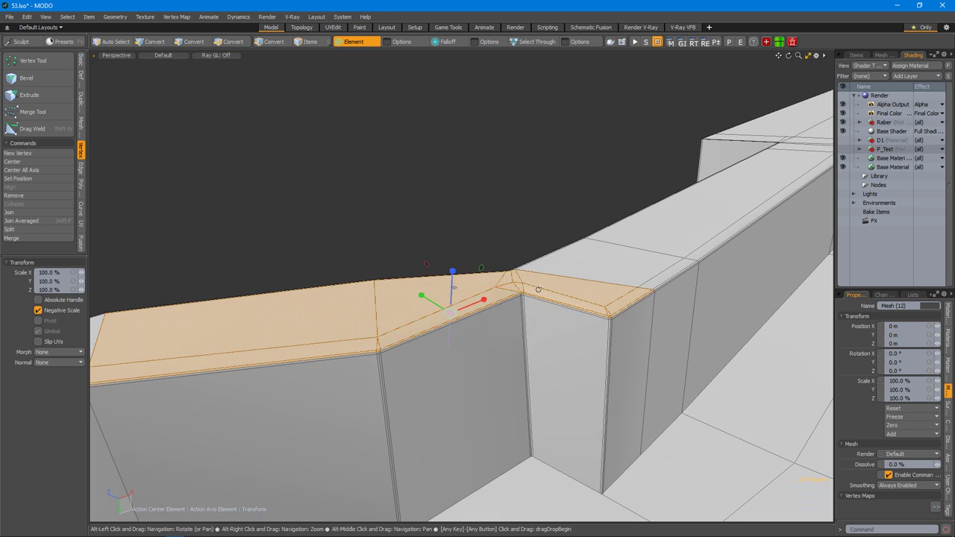
alt+drag(529, 292, 563, 301)
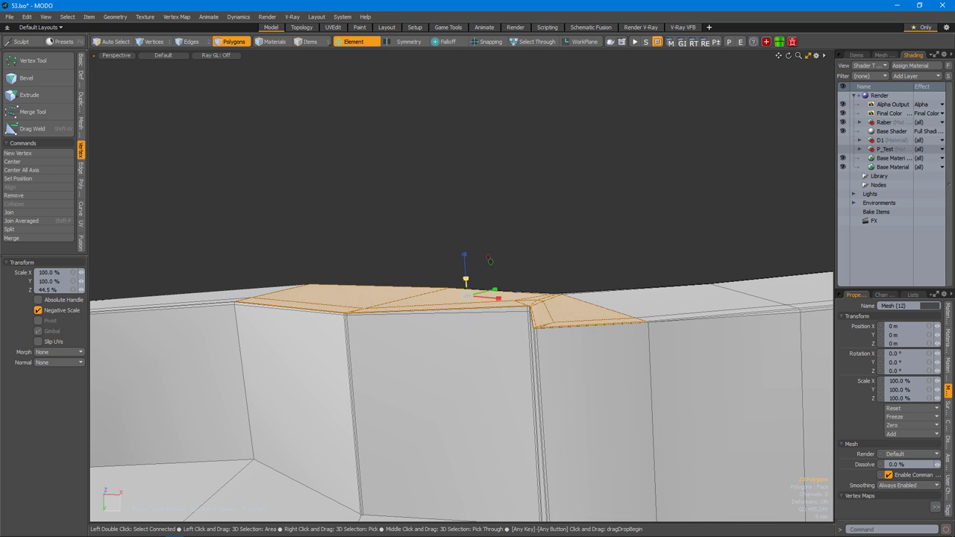
Adjust the rim vertices at the neck corner with the Move tool and compare the subdivided surface.
alt+drag(547, 319, 586, 315)
key(w)
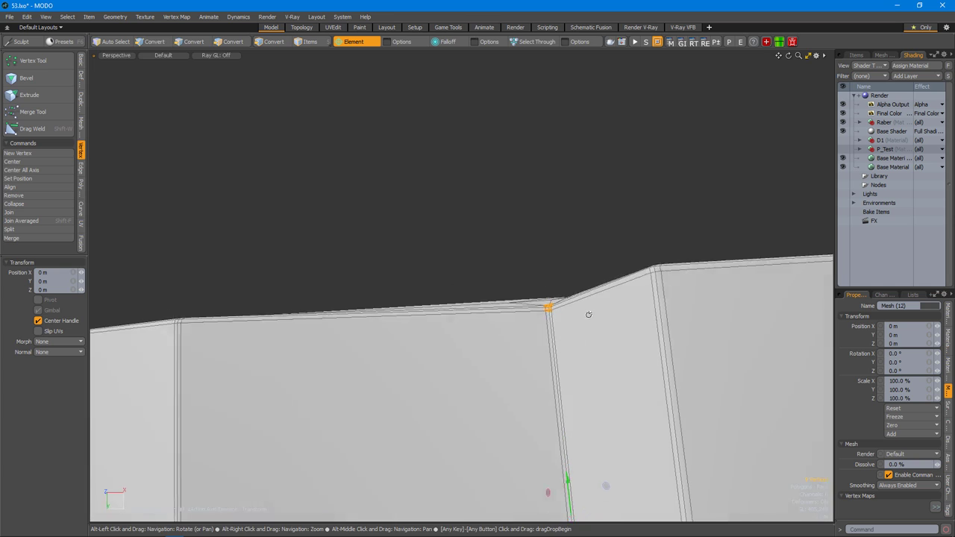
alt+drag(565, 473, 548, 335)
alt+right_drag(548, 335, 535, 338)
mouse_move(535, 338)
alt+mouse_down()
mouse_move(503, 308)
mouse_move(520, 348)
alt+mouse_up()
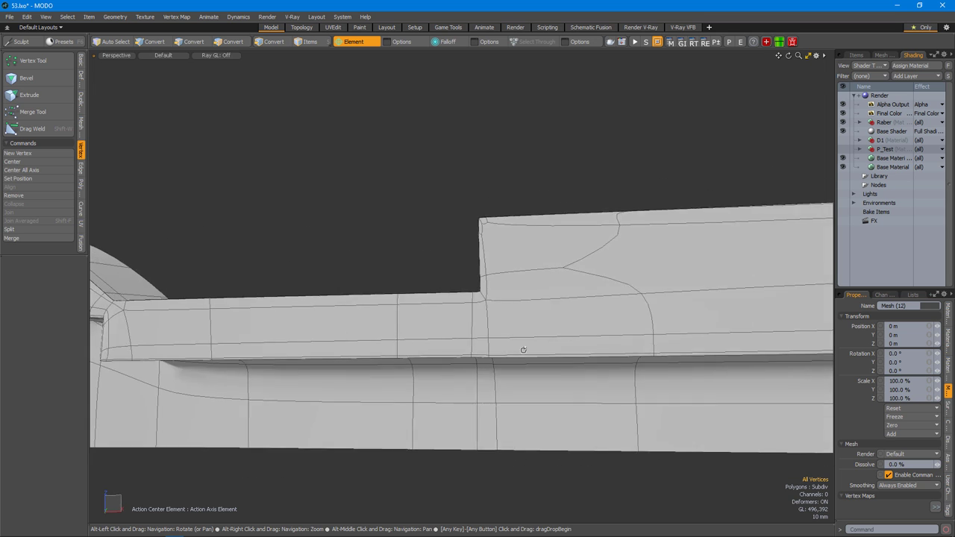
Move five vertices of the edge row near the rim's step corner about 400 um along Y.
scroll(539, 359, up, 5)
scroll(539, 359, down, 5)
alt+drag(599, 369, 484, 323)
click(477, 266)
alt+right_drag(463, 337, 524, 337)
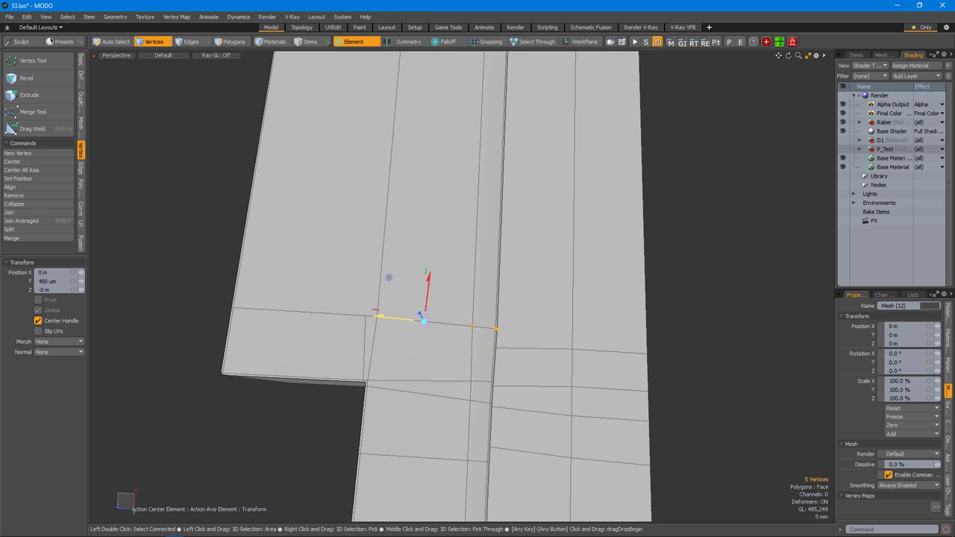
alt+drag(405, 319, 515, 321)
click(500, 358)
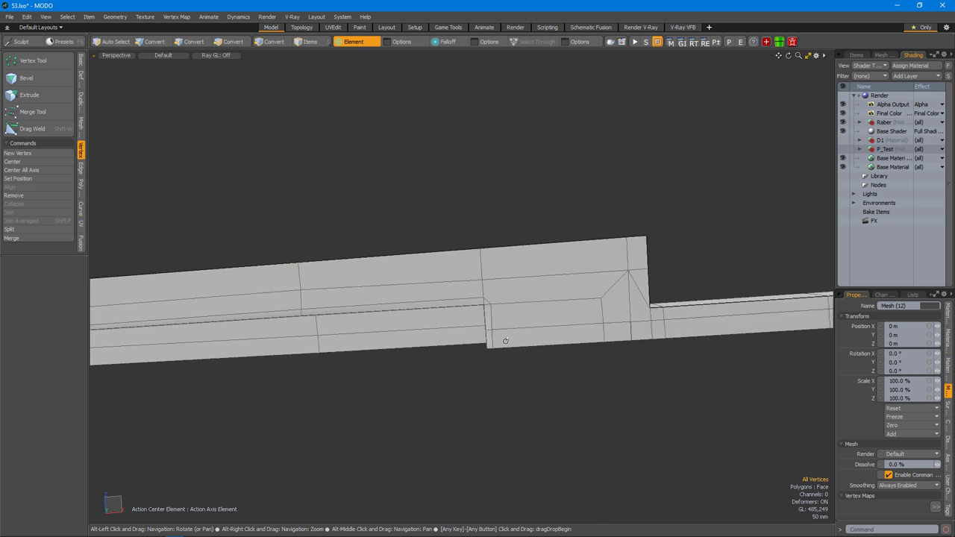
Bevel the vertical edge at the end corner of the recess.
alt+right_drag(514, 321, 516, 300)
alt+drag(515, 300, 509, 328)
alt+drag(523, 419, 463, 347)
key(b)
key(1)
alt+drag(547, 130, 467, 247)
Add an edge loop across the rim beside the recess's end corner with Loop Slice.
key(3)
click(467, 247)
key(alt+c)
alt+drag(531, 265, 524, 301)
alt+drag(517, 336, 459, 398)
Slice connecting edges around the recess's end corner and select the two rim polygons next to it.
key(1)
key(c)
click(529, 448)
alt+drag(530, 448, 500, 388)
key(alt+s)
key(q)
mouse_move(523, 321)
alt+mouse_down()
mouse_move(565, 331)
mouse_move(525, 321)
alt+mouse_up()
drag(524, 321, 590, 256)
key(q)
key(3)
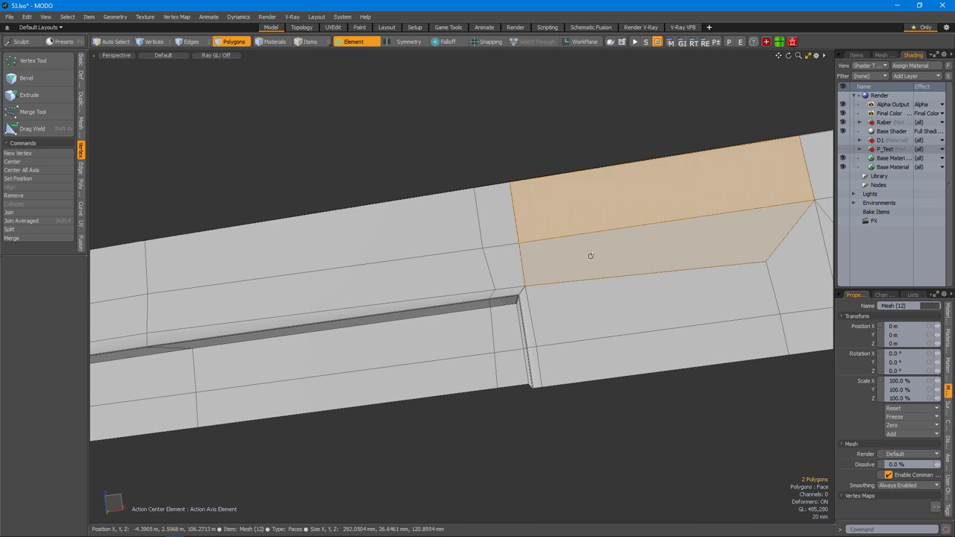
Locate the mesh's problematic polygons by attempting subdivision and choosing to select them instead of converting.
key(space)
key(Tab)
click(924, 394)
alt+drag(671, 336, 576, 331)
key(Tab)
click(918, 381)
alt+drag(642, 321, 567, 345)
scroll(634, 340, up, 5)
key(Tab)
click(919, 381)
scroll(652, 369, up, 3)
key(Tab)
key(Escape)
Convert the mesh to subdivision despite the warning and examine the rim's outer edge near the step corner.
key(1)
alt+drag(575, 383, 567, 373)
scroll(559, 366, up, 2)
key(Tab)
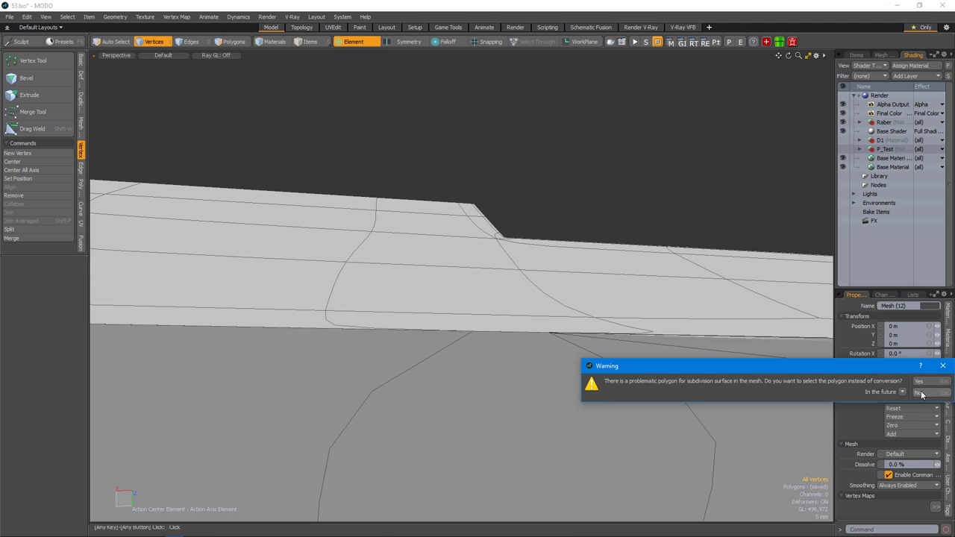
click(917, 394)
key(2)
scroll(545, 366, up, 2)
alt+drag(522, 345, 518, 410)
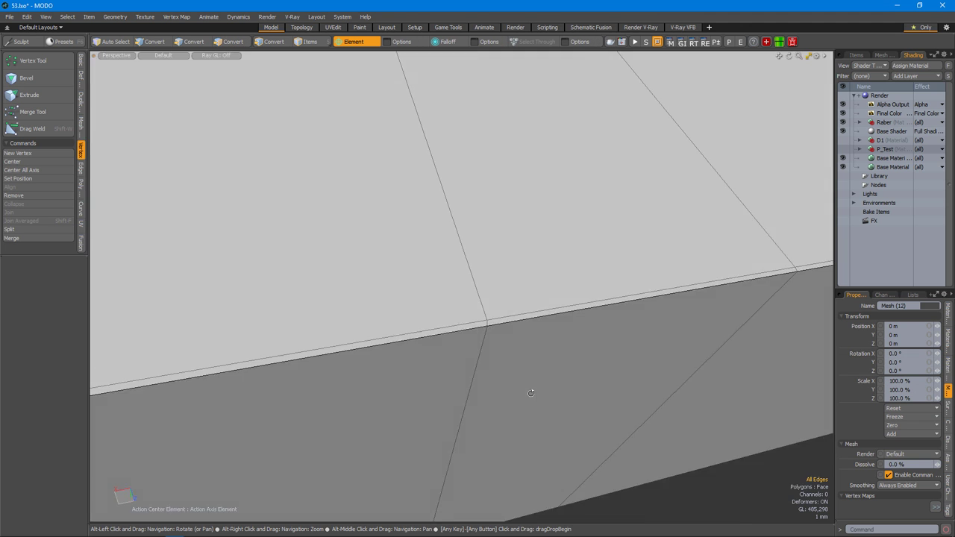
scroll(559, 366, down, 5)
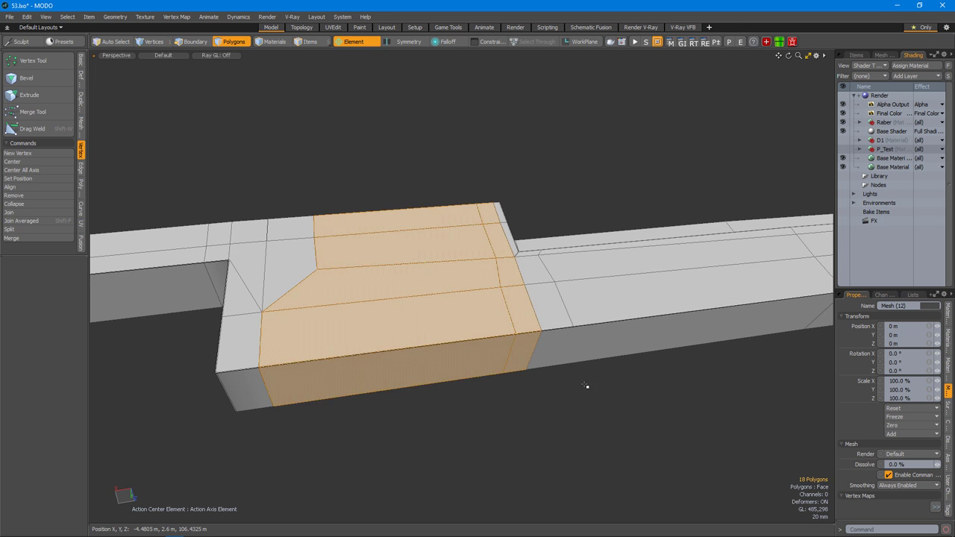
Clean up the stray vertices on the rim's thin outer strip near the step corner.
alt+drag(552, 403, 567, 373)
scroll(602, 363, up, 5)
scroll(452, 324, up, 2)
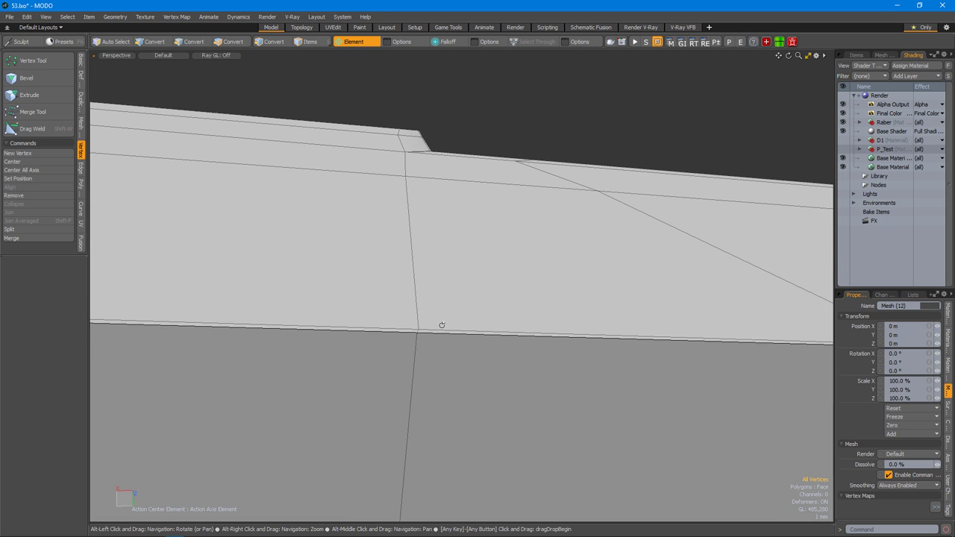
scroll(407, 350, up, 2)
click(407, 351)
scroll(422, 361, down, 6)
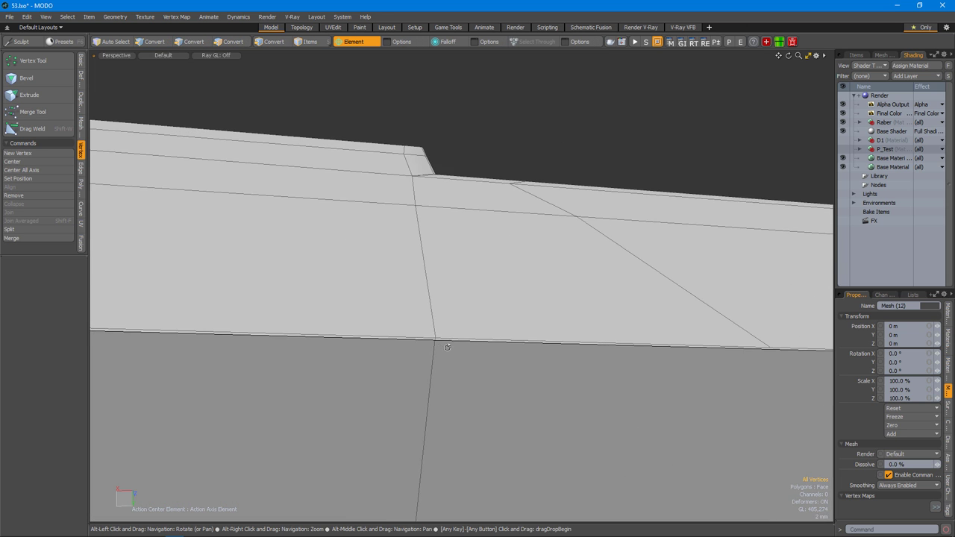
drag(436, 367, 552, 310)
alt+drag(592, 342, 486, 401)
Delete the side-wall polygons below the rim's outer edge.
key(3)
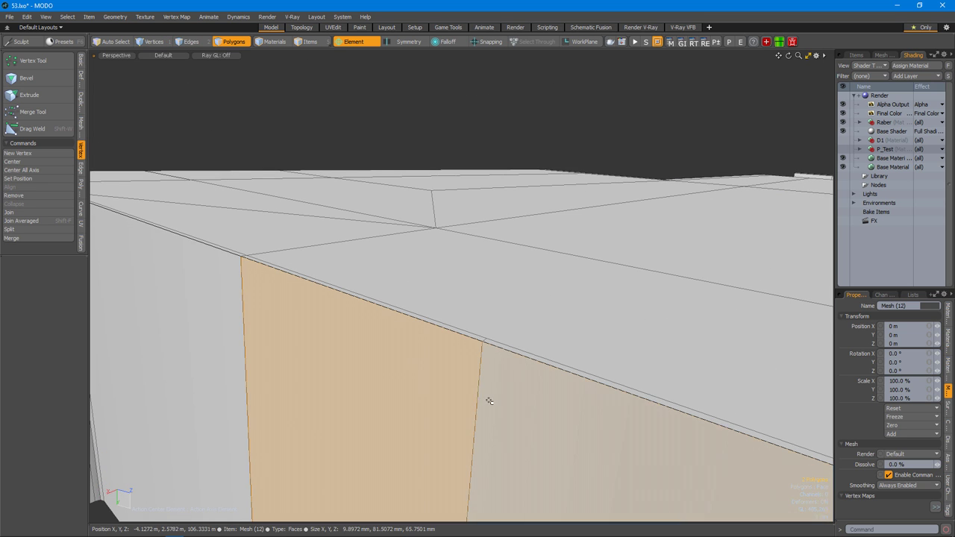
key(Delete)
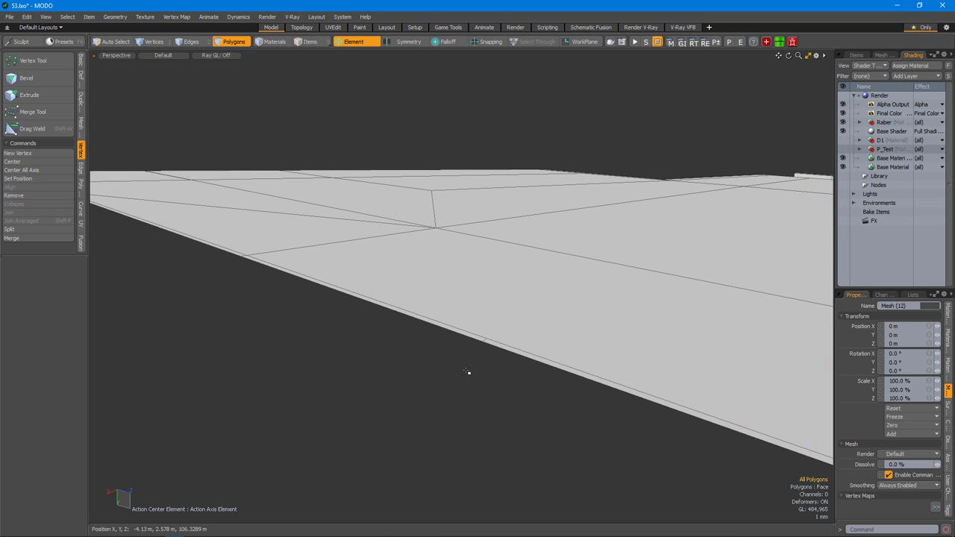
alt+drag(408, 346, 420, 316)
scroll(335, 366, down, 2)
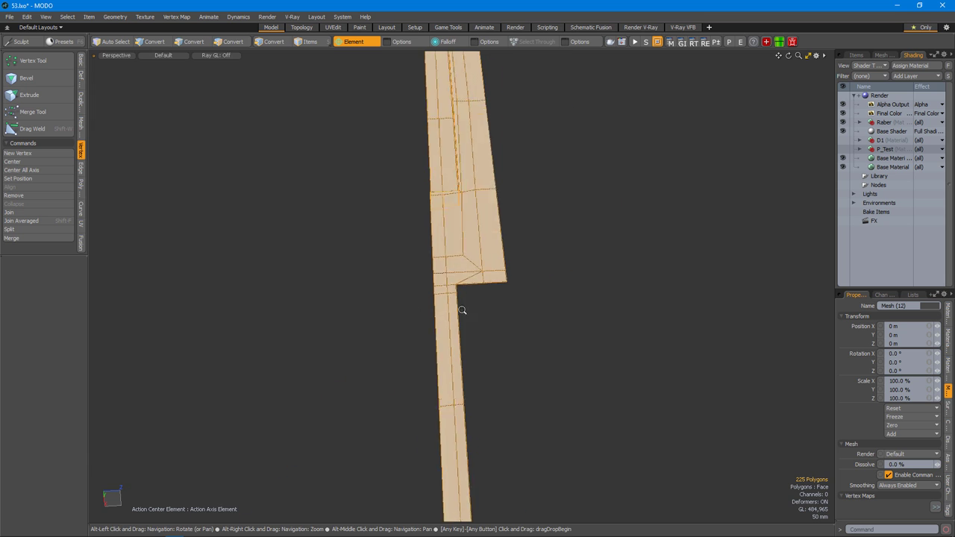
Mirror the half mesh across its long centre edge.
key(shift+v)
click(451, 332)
key(space)
click(554, 298)
alt+drag(555, 298, 463, 395)
Extend the outer boundary edges on one side of the mesh by -82 mm along Z with Edge Extend.
key(2)
scroll(492, 396, up, 5)
click(522, 398)
scroll(540, 374, down, 5)
alt+drag(541, 374, 603, 247)
scroll(598, 246, down, 4)
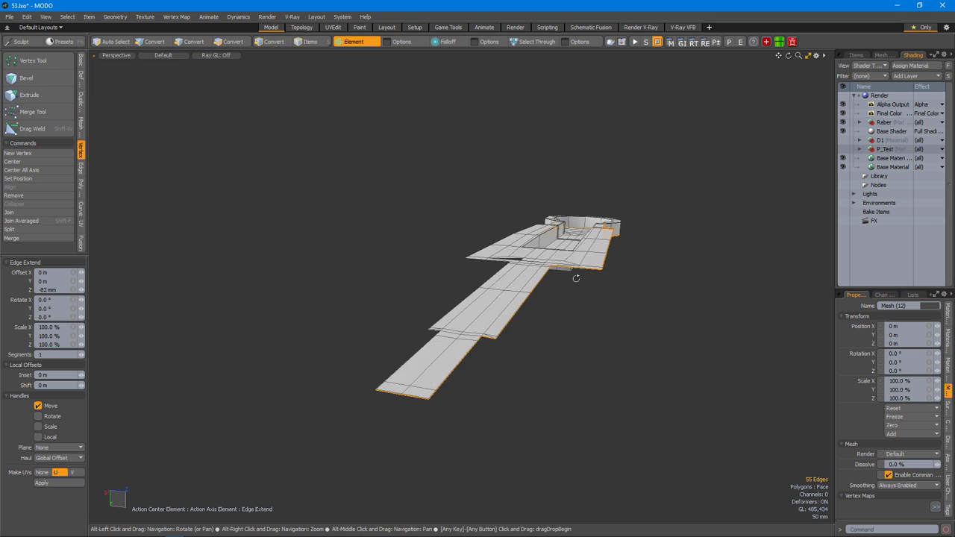
scroll(517, 290, up, 4)
alt+drag(559, 366, 584, 348)
Select and delete the outer wall polygons around the recess's round end.
alt+drag(509, 367, 550, 376)
scroll(522, 366, up, 4)
click(484, 349)
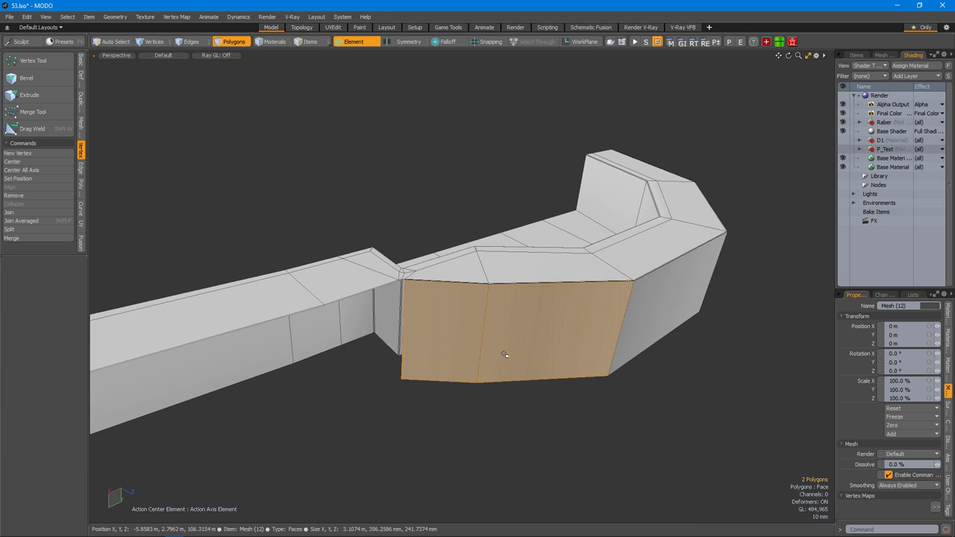
alt+drag(496, 338, 433, 329)
scroll(522, 321, up, 5)
key(2)
scroll(526, 312, down, 5)
Mirror the wall-free half of the keyhole mesh across its centreline.
key(3)
key(shift+v)
scroll(433, 329, up, 2)
click(463, 288)
key(space)
scroll(693, 331, up, 3)
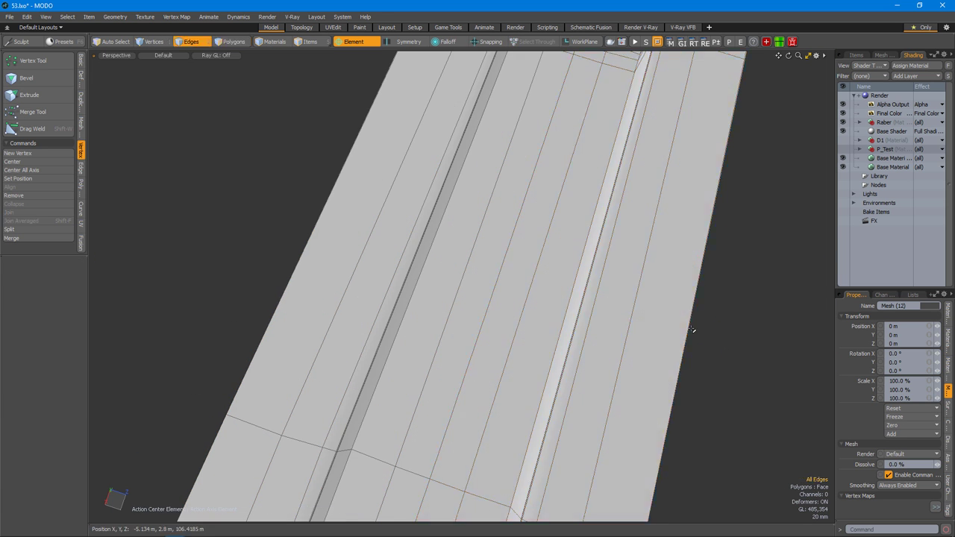
Examine the mirrored keyhole mesh with subdivision on, around the neck and the round end.
key(2)
scroll(614, 316, down, 5)
alt+drag(614, 315, 697, 358)
scroll(719, 398, up, 3)
key(Tab)
alt+drag(603, 359, 512, 348)
scroll(438, 373, up, 3)
scroll(448, 391, down, 3)
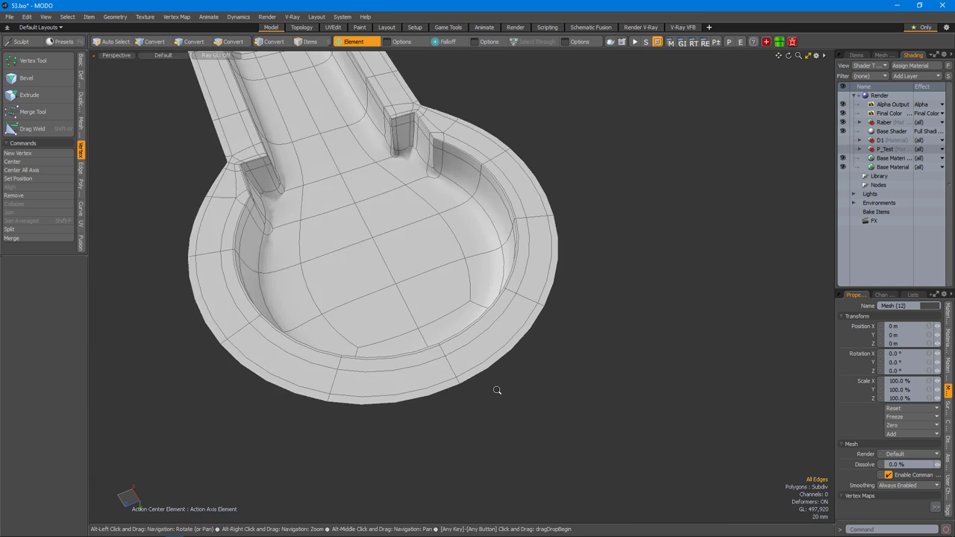
scroll(448, 390, up, 4)
scroll(513, 365, down, 3)
Examine the thin strip along the round end's outer edge by selecting its edges and polygons.
click(464, 390)
key(Tab)
scroll(464, 390, up, 5)
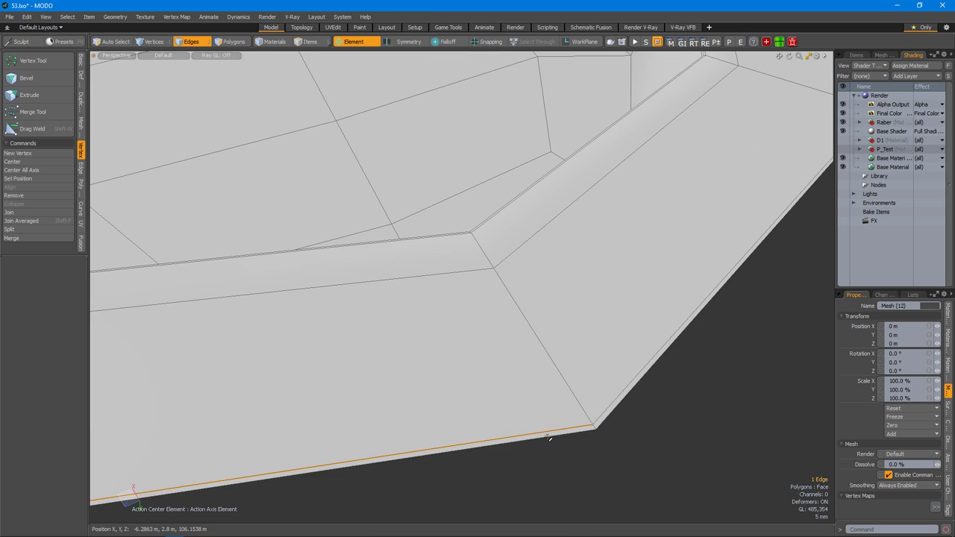
alt+drag(625, 417, 545, 402)
scroll(546, 402, down, 3)
alt+drag(508, 337, 523, 373)
scroll(522, 373, up, 4)
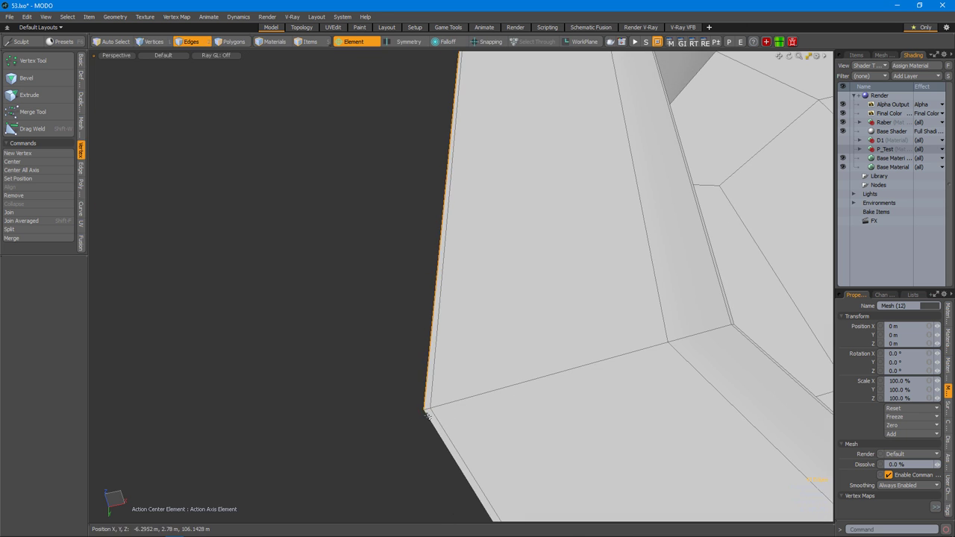
alt+drag(441, 435, 435, 461)
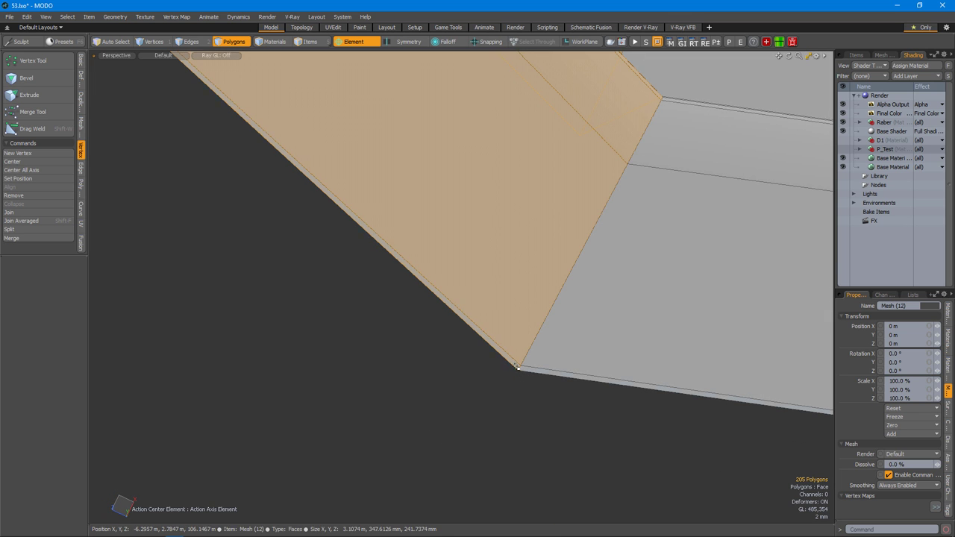
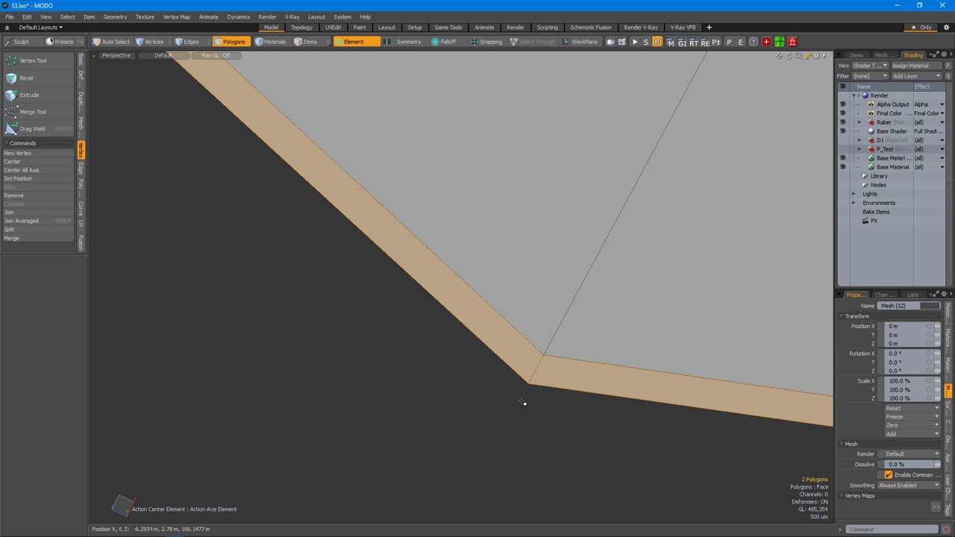
alt+right_drag(541, 420, 377, 333)
alt+drag(378, 333, 487, 319)
Select the polygons of the mesh's mirrored half and delete them.
drag(469, 369, 471, 301)
scroll(765, 351, up, 3)
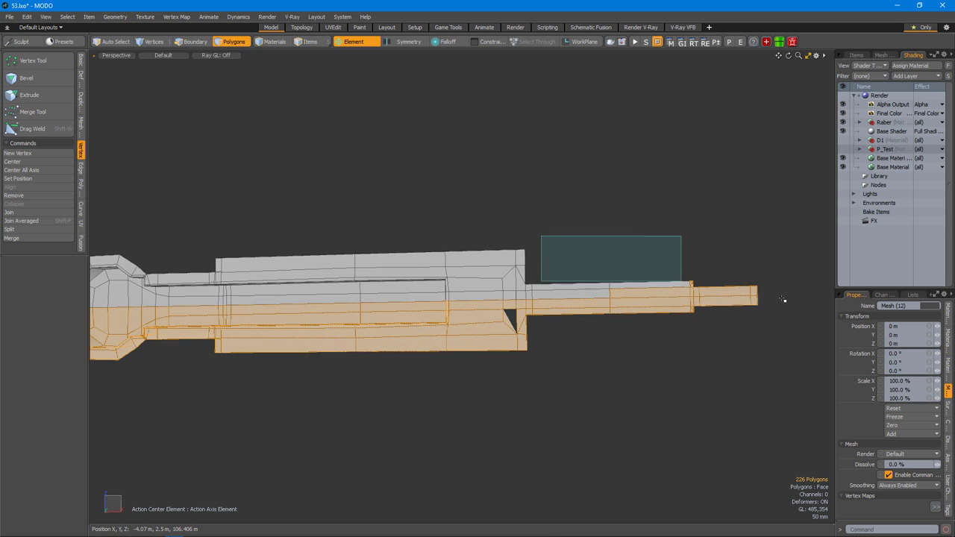
click(559, 314)
key(Tab)
key(Tab)
alt+drag(591, 360, 595, 277)
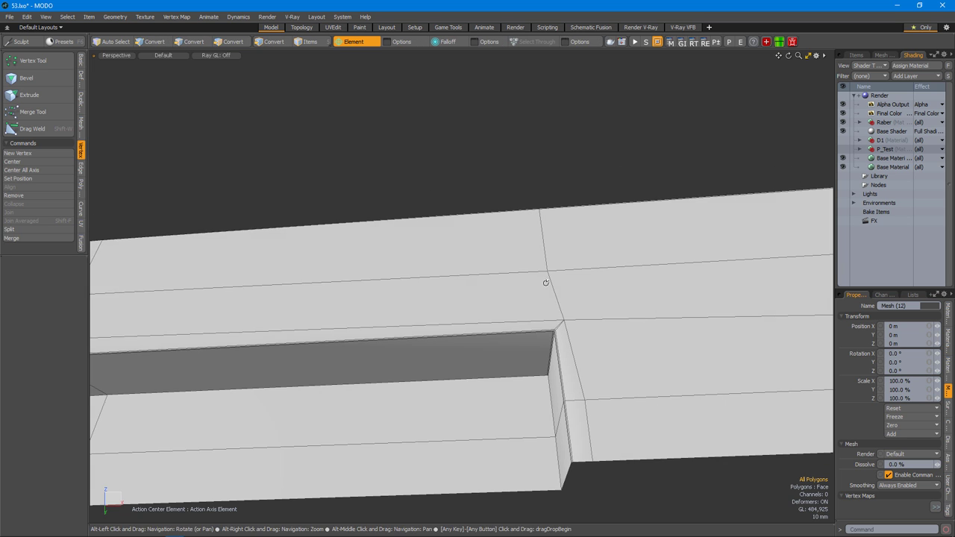
Loop Slice the rim and wall polygons beside the recess's end corner at 5.5%.
click(507, 286)
key(alt+c)
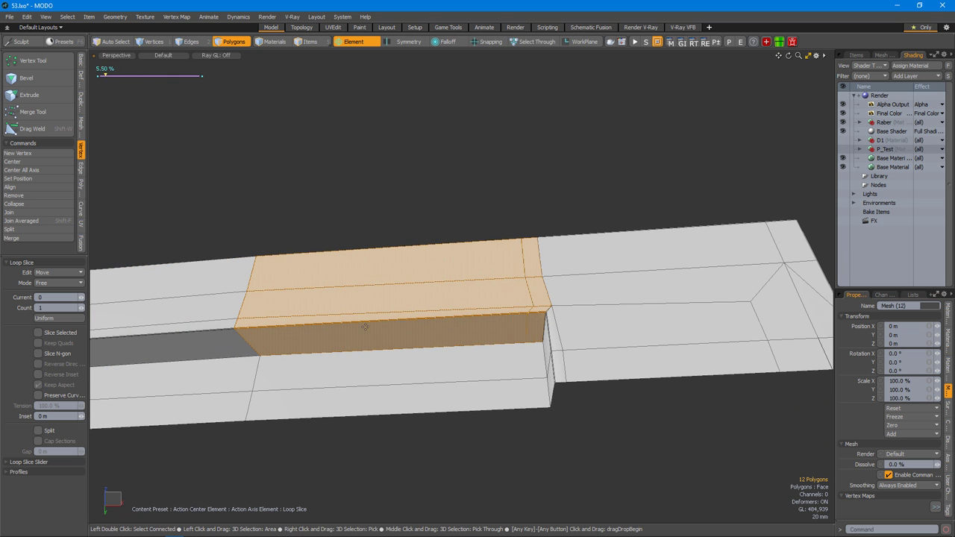
key(Delete)
Cut connecting edges from the added loop around the recess's end corner with Edge Slice.
key(1)
alt+drag(550, 418, 549, 354)
key(c)
key(space)
alt+drag(504, 387, 610, 333)
Slide the edge row beyond the recess's end corner and select the vertices along it.
key(l)
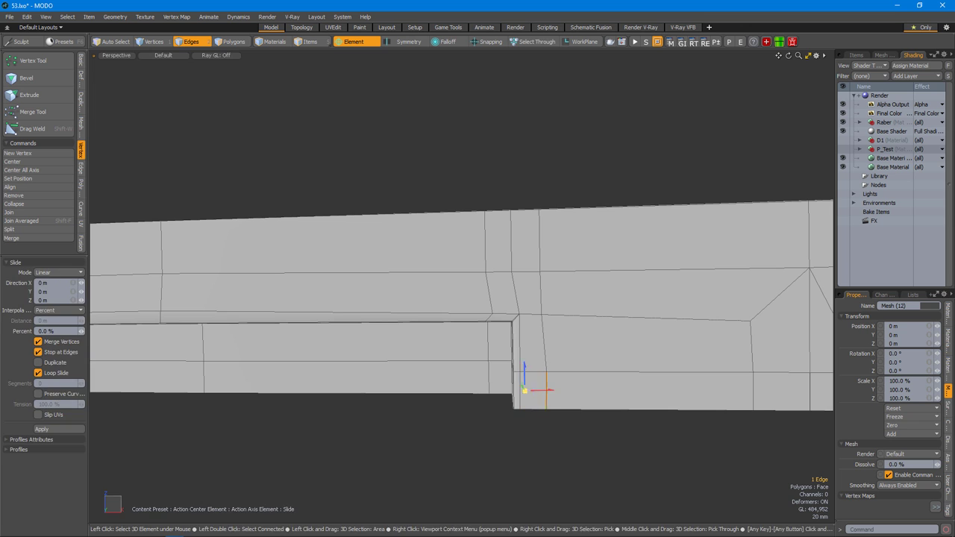
key(l)
key(1)
alt+drag(493, 329, 482, 319)
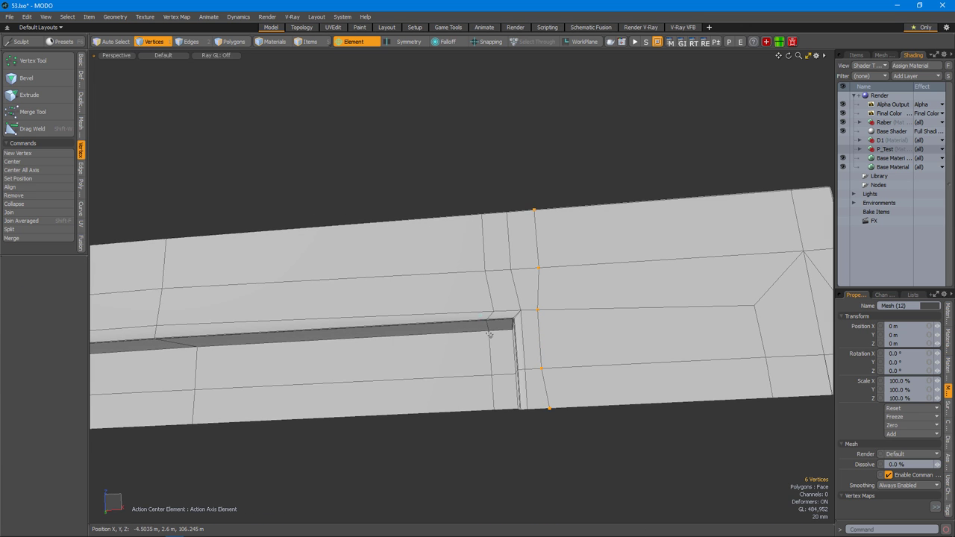
key(space)
Slide the row's outermost vertex along the rim's outer edge by 0.3%.
click(551, 440)
alt+drag(551, 440, 555, 299)
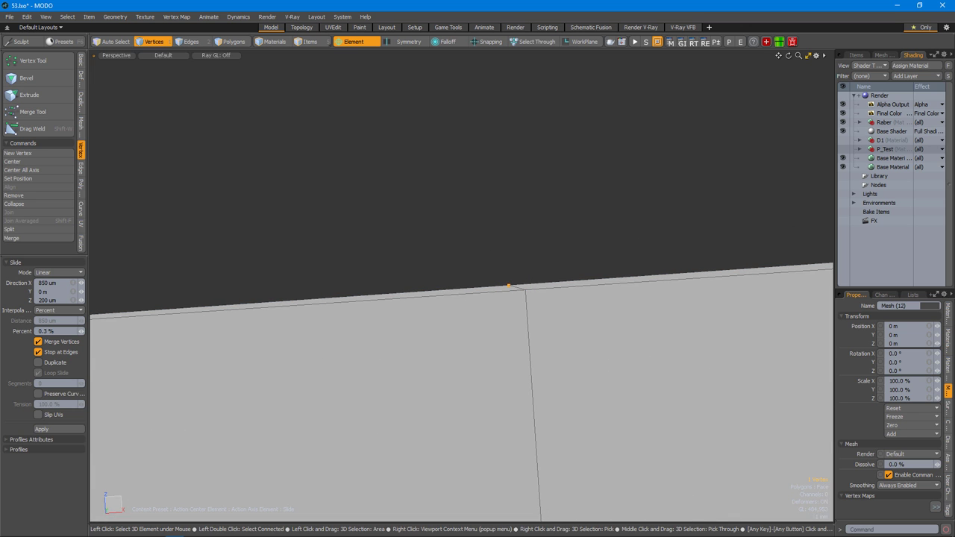
key(space)
alt+drag(525, 284, 374, 293)
key(Tab)
Cut a connecting edge at the rim's outer edge with Edge Slice and select the long outer edge beside it.
key(c)
alt+middle_drag(371, 264, 631, 281)
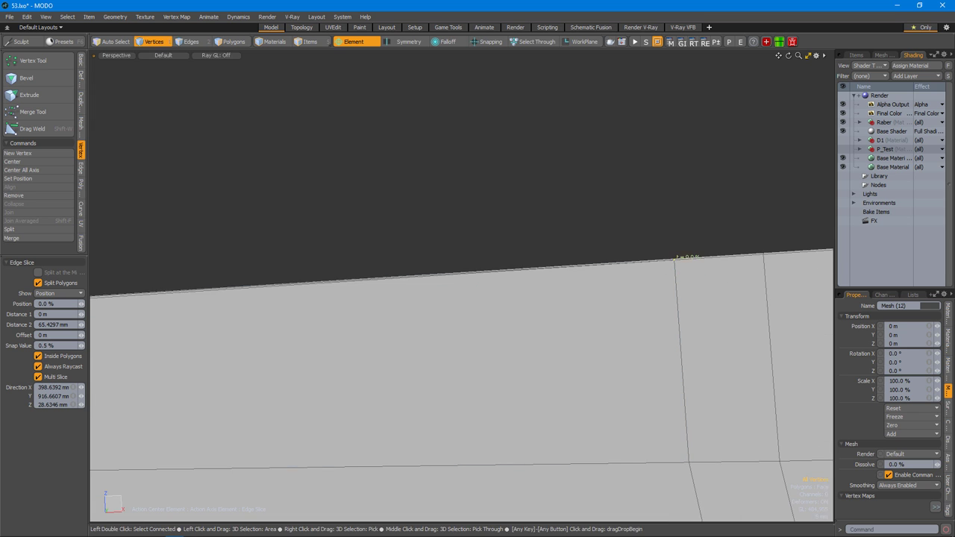
alt+drag(677, 257, 688, 280)
key(space)
click(378, 286)
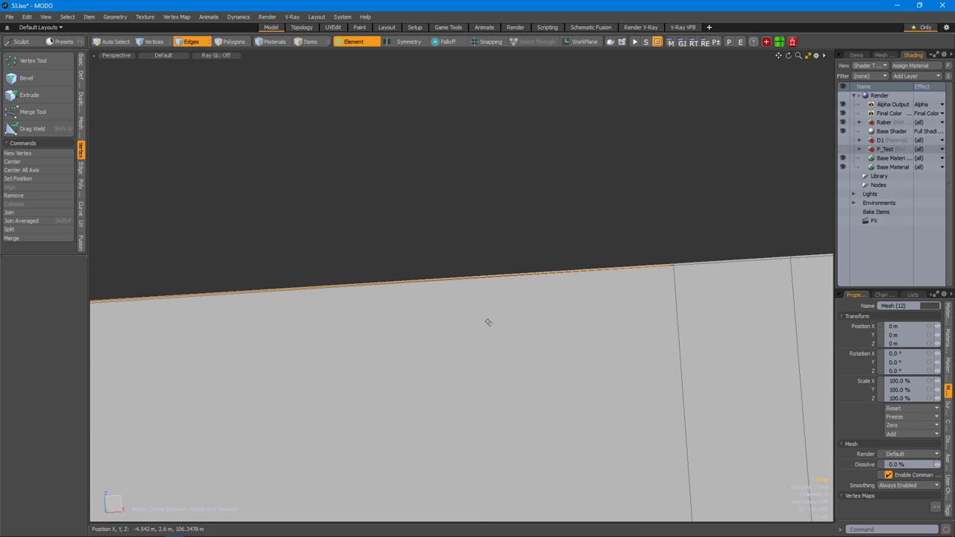
Add supporting edges around the raised section's end corner with Loop Slice.
alt+drag(518, 302, 431, 254)
key(alt+c)
click(522, 432)
alt+drag(491, 258, 642, 373)
key(space)
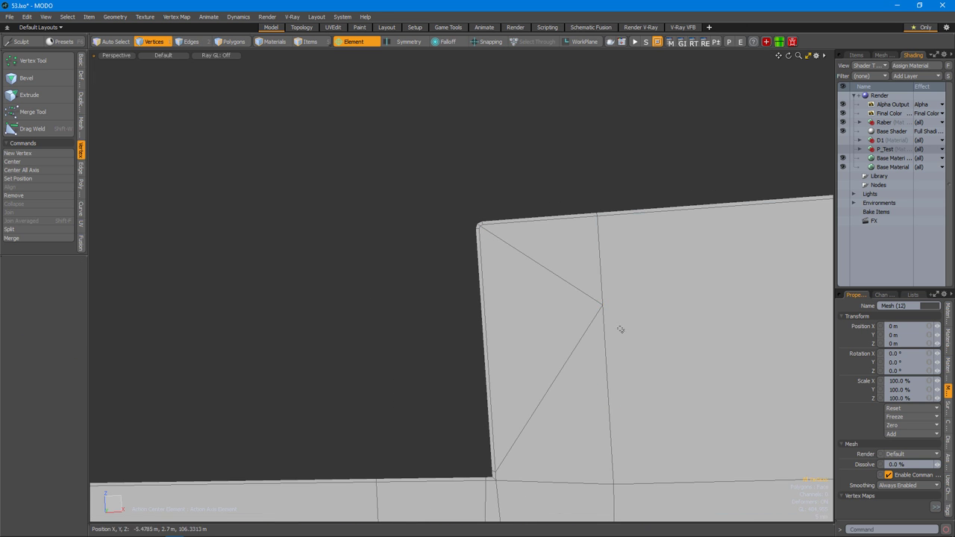
Cut connecting edges at the raised section's other end with Edge Slice, reaching its outer edge at 19%.
alt+drag(630, 314, 552, 254)
key(alt+c)
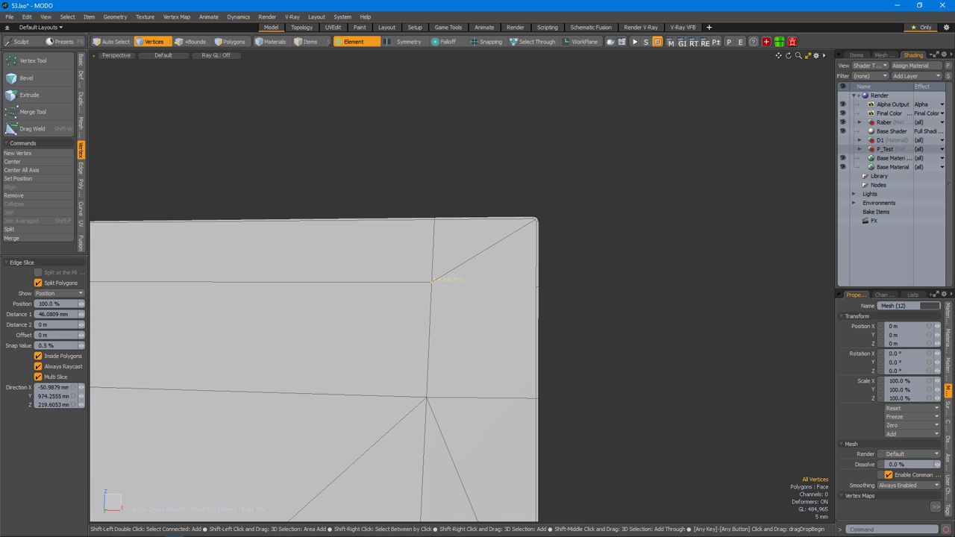
alt+drag(567, 299, 510, 234)
key(2)
key(c)
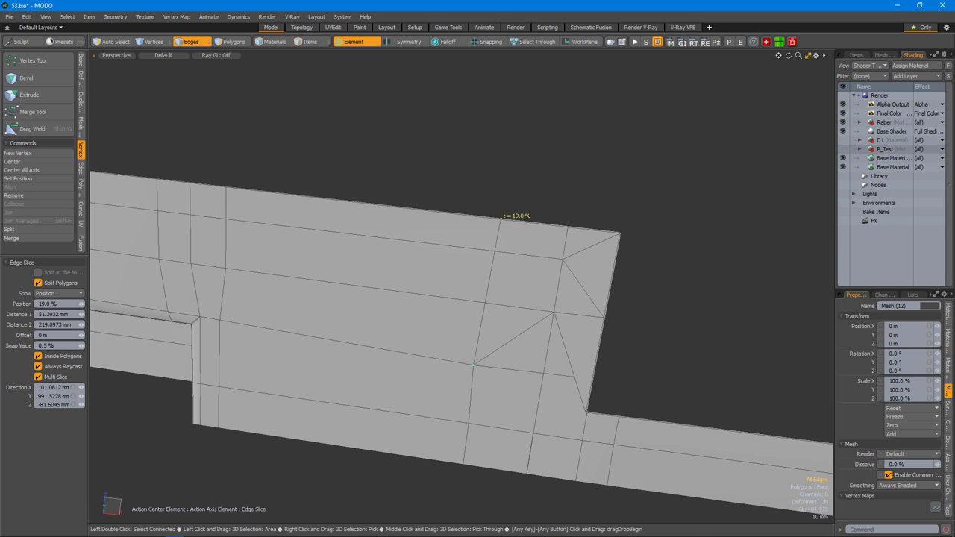
key(c)
Slide the vertex on the diagonal above the raised section's inner corner by 5%.
scroll(518, 326, up, 5)
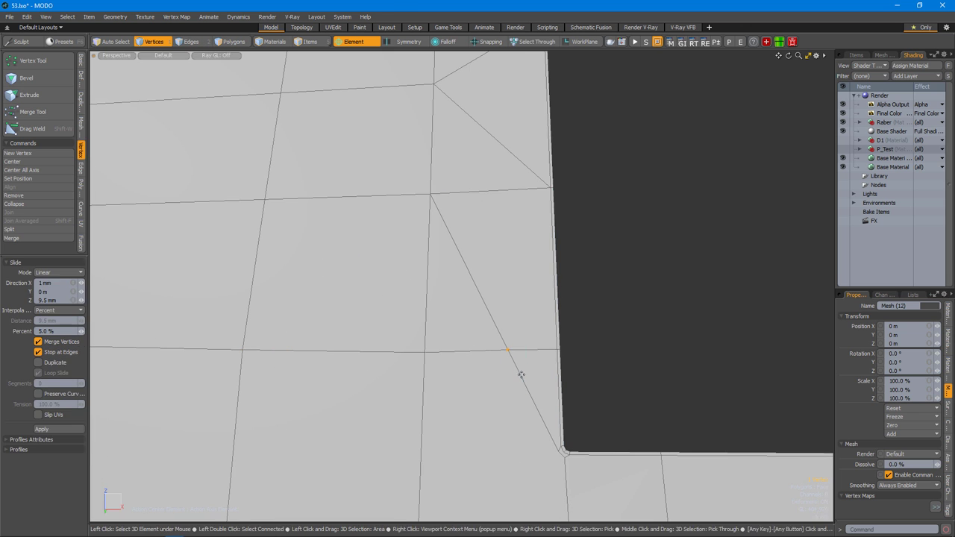
alt+drag(522, 373, 440, 333)
key(space)
Cut a connecting edge from the raised section's inner corner with Edge Slice.
alt+drag(497, 333, 446, 400)
alt+drag(522, 358, 473, 209)
key(2)
key(alt+c)
click(519, 201)
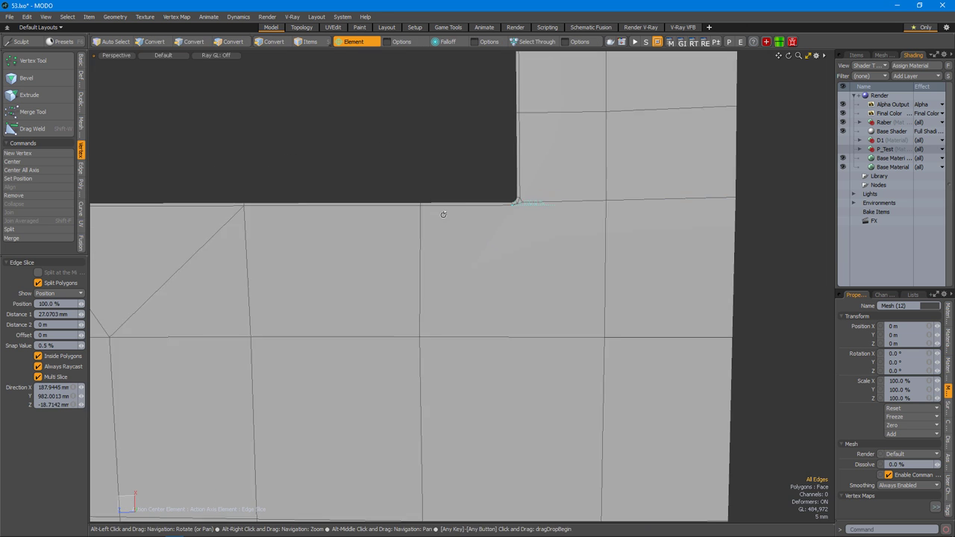
alt+drag(594, 318, 491, 288)
key(space)
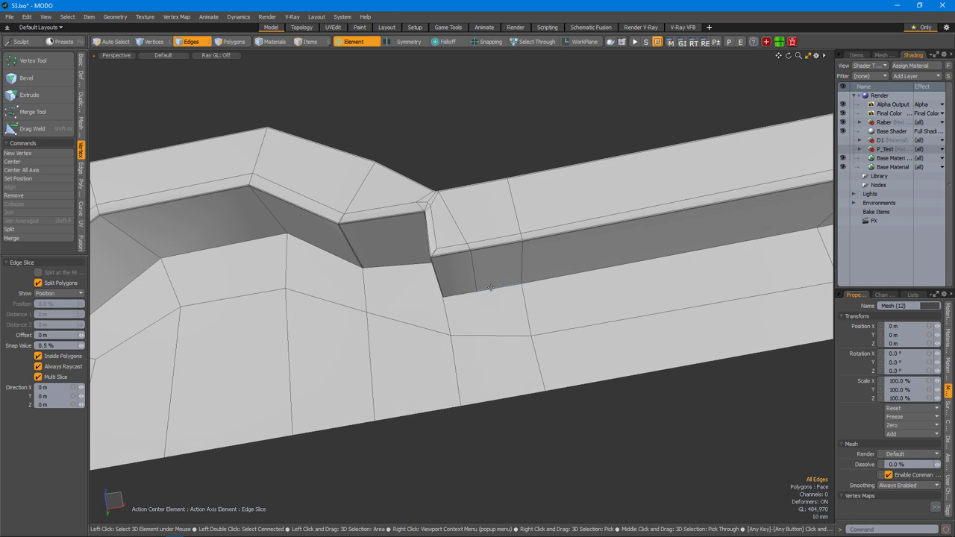
Slide five vertices of the recess floor's lengthwise loop by 37.1% toward the slot wall.
alt+drag(491, 384, 526, 352)
key(1)
double_click(744, 353)
alt+drag(744, 353, 494, 343)
key(alt+w)
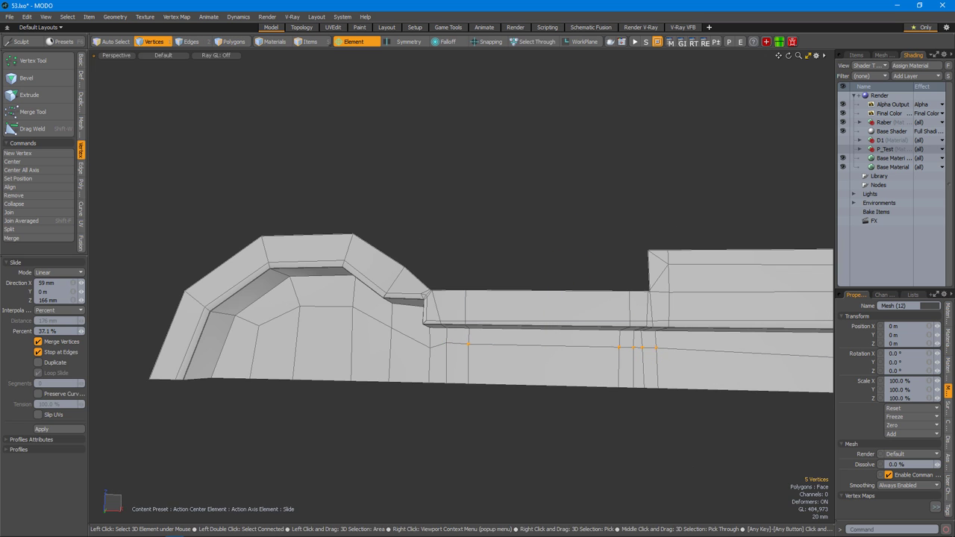
Slide the floor loop's vertex beside the neck by 4.8% and its mid-slot vertex by 71.3%.
click(431, 295)
key(alt+w)
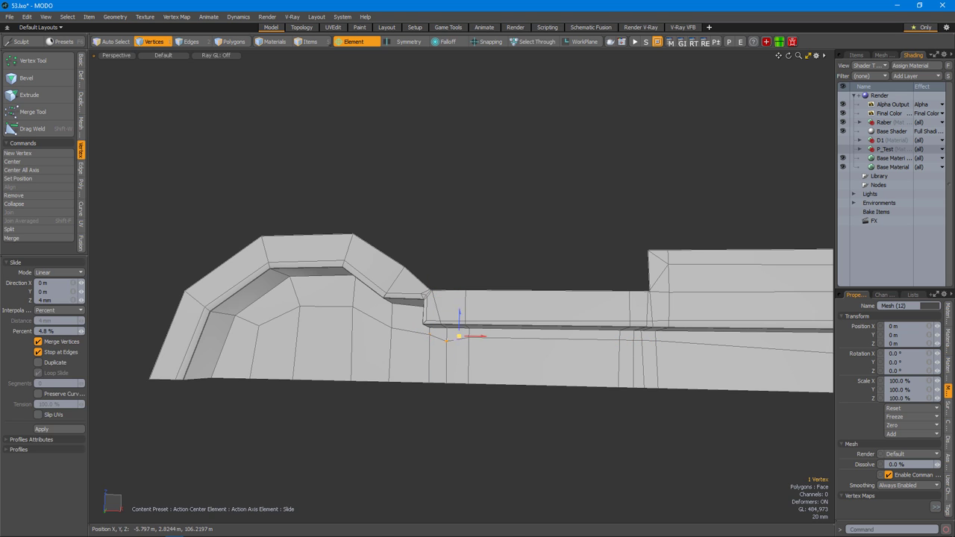
alt+drag(525, 319, 473, 346)
key(alt+w)
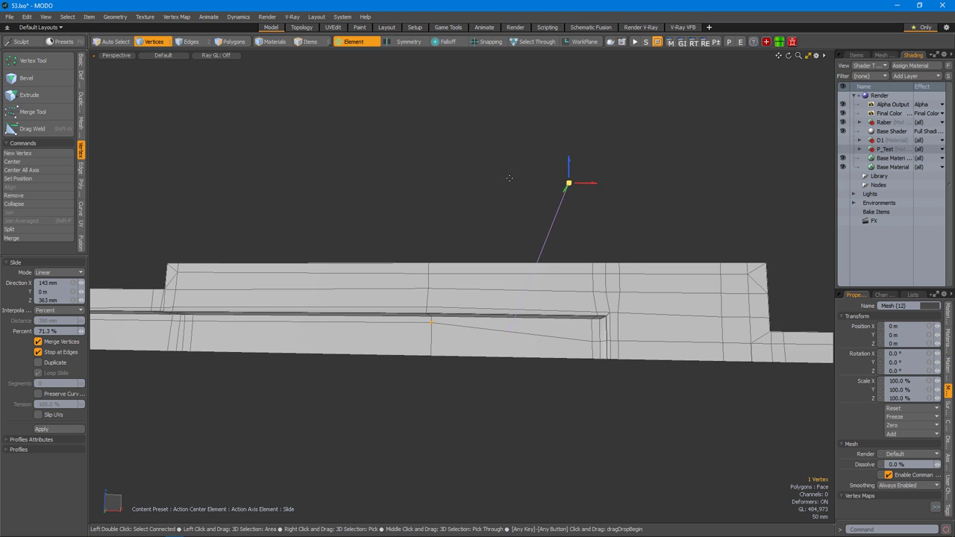
Slide the floor loop's vertices at the slot's far end up toward the long wall.
scroll(570, 344, up, 3)
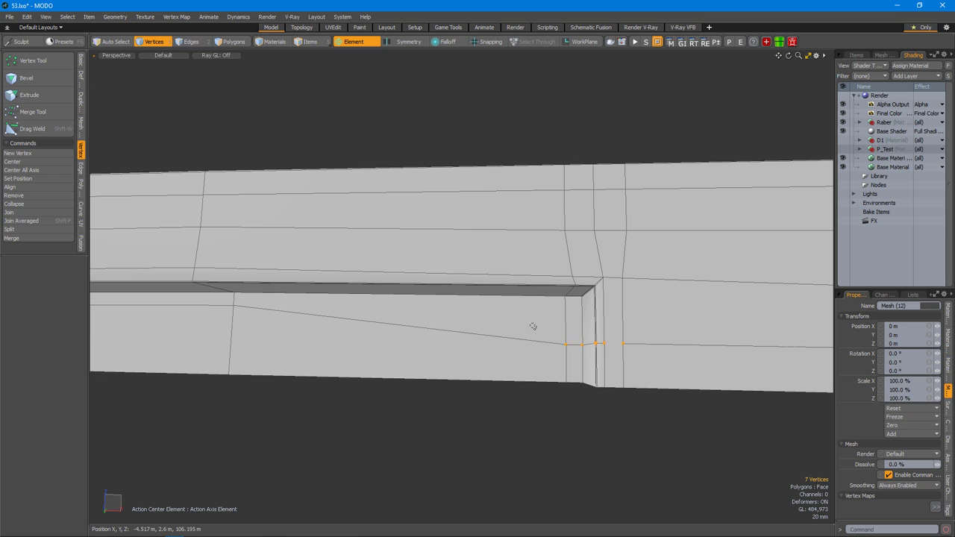
key(1)
key(alt+w)
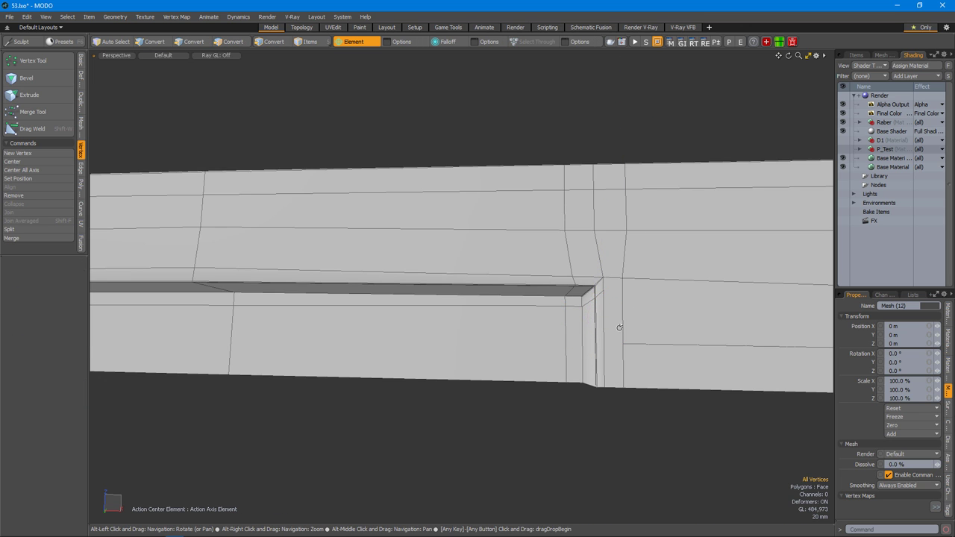
Rework the polygons below the raised section's inner corner with Loop Slice and Edge Slice, connecting the corner to the surrounding edges.
key(3)
click(367, 331)
key(alt+c)
key(1)
scroll(558, 353, up, 3)
key(space)
key(c)
scroll(485, 301, down, 3)
scroll(631, 305, up, 5)
click(573, 292)
scroll(603, 279, up, 2)
scroll(603, 279, down, 4)
key(3)
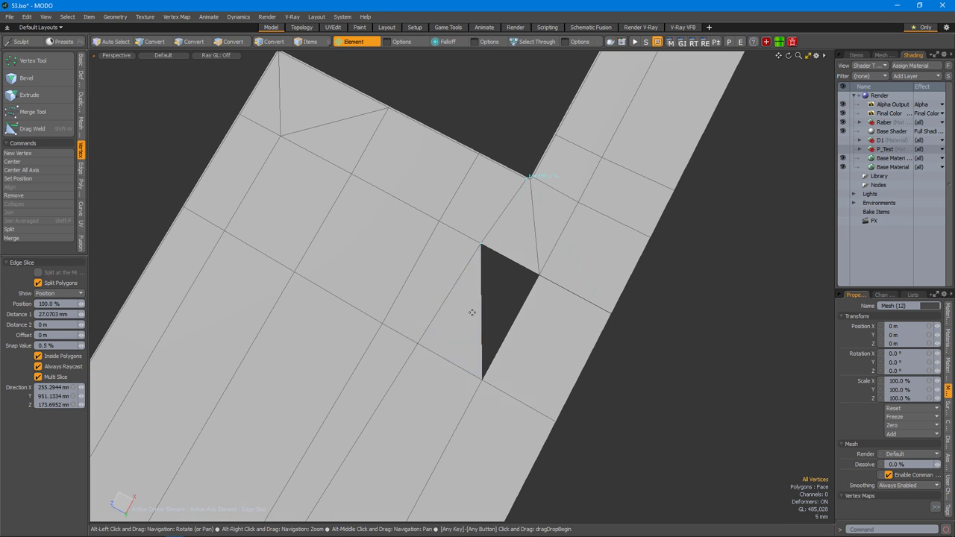
Open the gap below the raised section's inner corner into a four-sided hole and check it with subdivision.
key(space)
key(Tab)
alt+drag(559, 324, 537, 272)
scroll(537, 272, up, 3)
key(1)
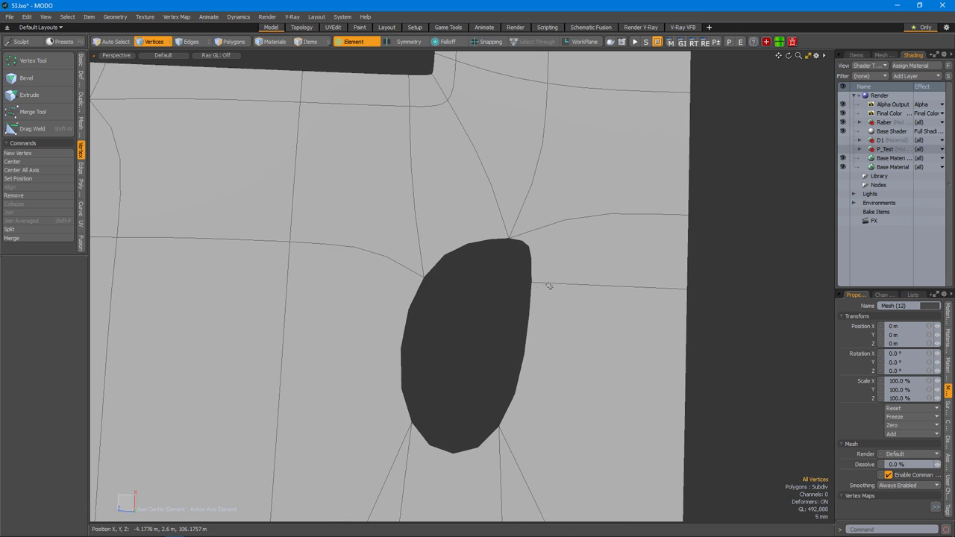
key(Tab)
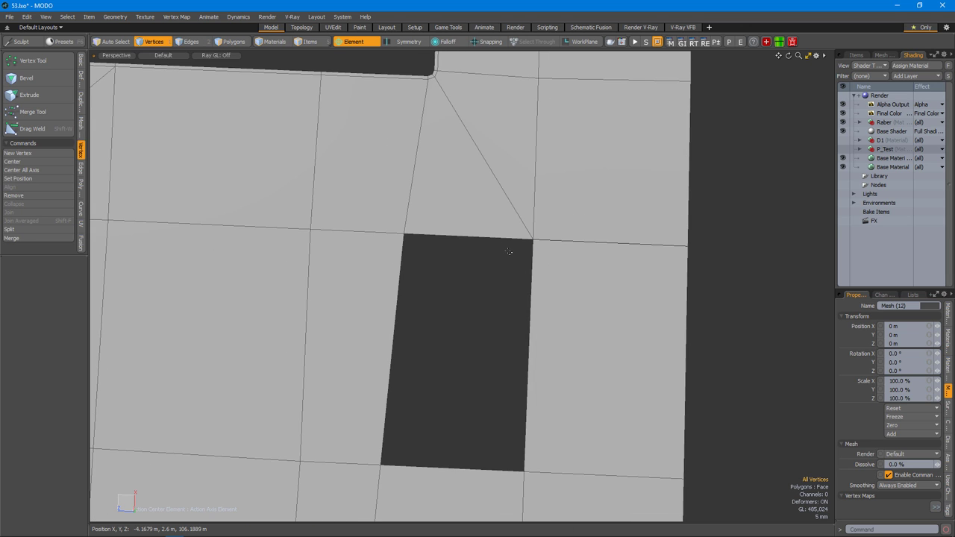
Fill the four-sided hole below the inner corner with a polygon and turn on subdivision.
key(2)
key(p)
scroll(537, 354, down, 3)
key(Tab)
alt+drag(571, 304, 547, 369)
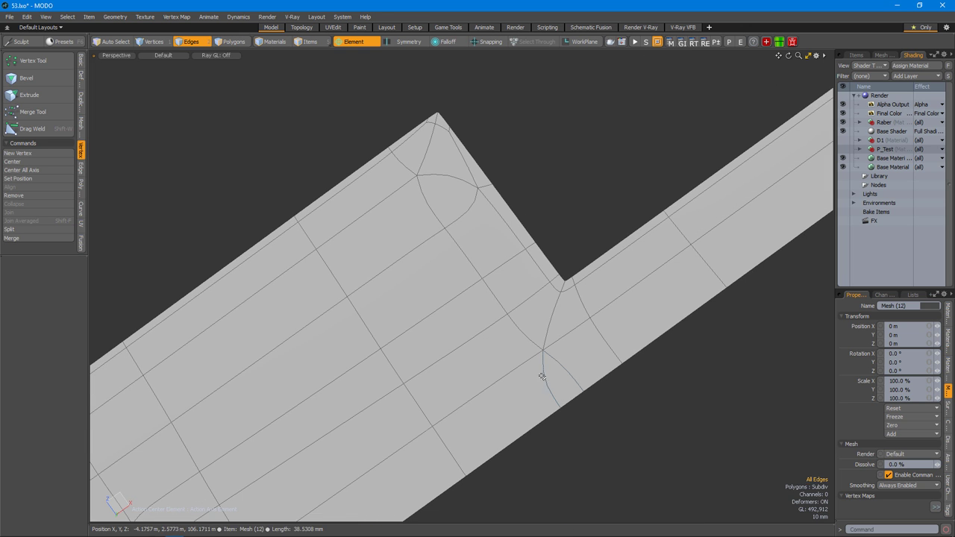
Rework the diagonal edge at the raised section's outer corner with Edge Slice and check the corner with subdivision.
scroll(510, 326, down, 2)
key(Tab)
alt+drag(510, 325, 554, 326)
scroll(554, 326, up, 3)
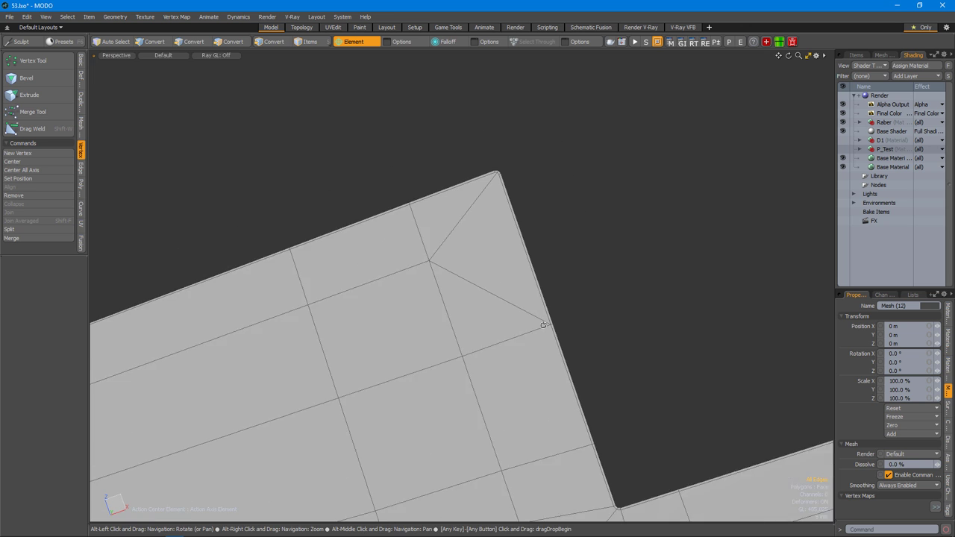
scroll(507, 348, up, 2)
key(c)
alt+drag(567, 378, 507, 293)
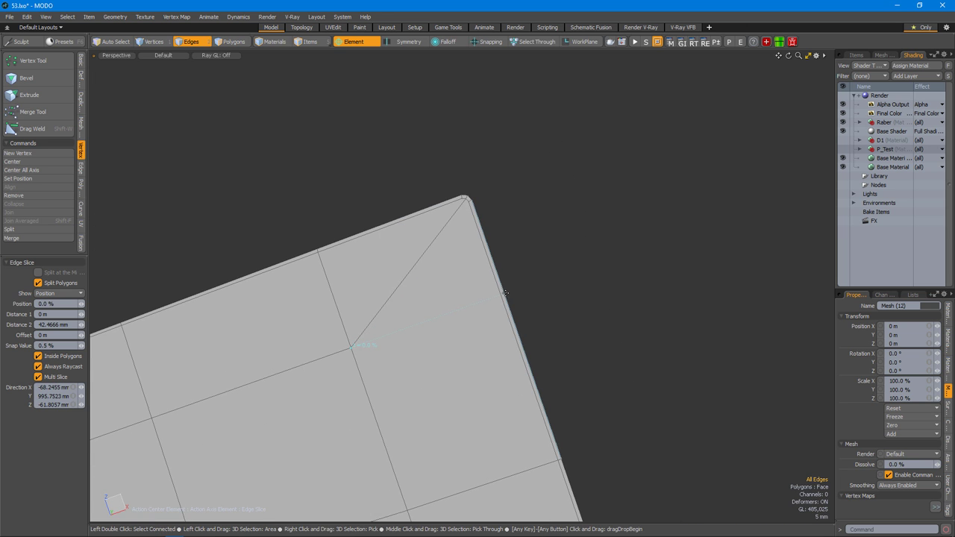
key(Tab)
alt+drag(556, 274, 455, 285)
scroll(633, 277, down, 2)
key(Tab)
scroll(602, 303, down, 1)
Select the recess floor's polygon loop, add a lengthwise edge loop through it, and check it with subdivision.
key(3)
click(597, 263)
key(l)
scroll(581, 298, down, 2)
key(Tab)
scroll(455, 286, up, 2)
scroll(535, 324, up, 2)
key(Tab)
alt+drag(503, 367, 491, 332)
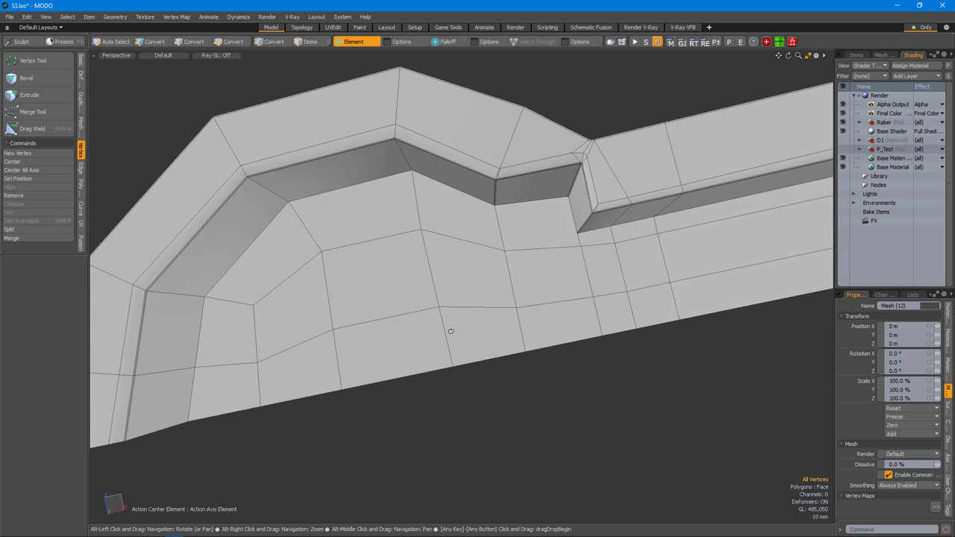
End the added floor loop inside the rounded end by merging its last vertex with the neighbouring floor vertex.
scroll(386, 314, down, 2)
scroll(485, 322, up, 2)
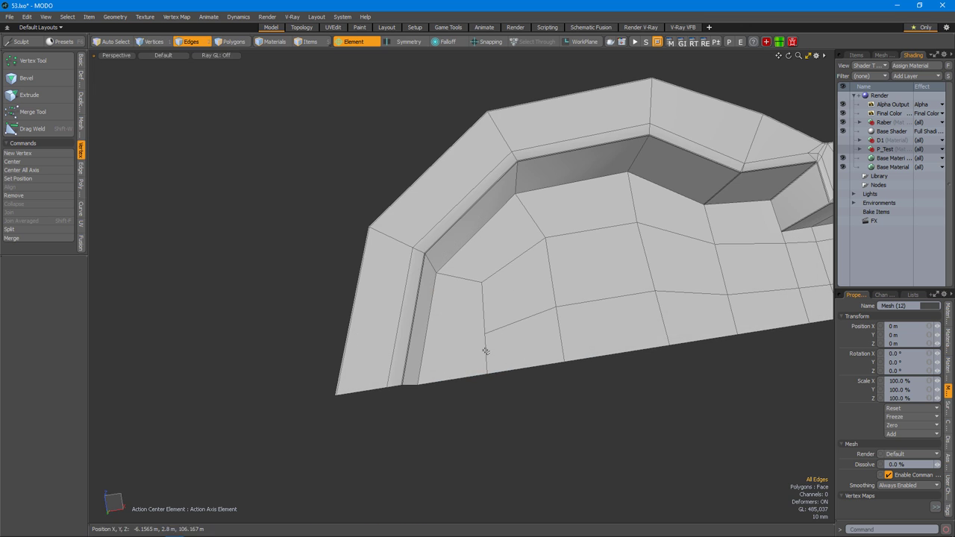
key(1)
alt+drag(494, 348, 472, 315)
key(shift+s)
click(466, 319)
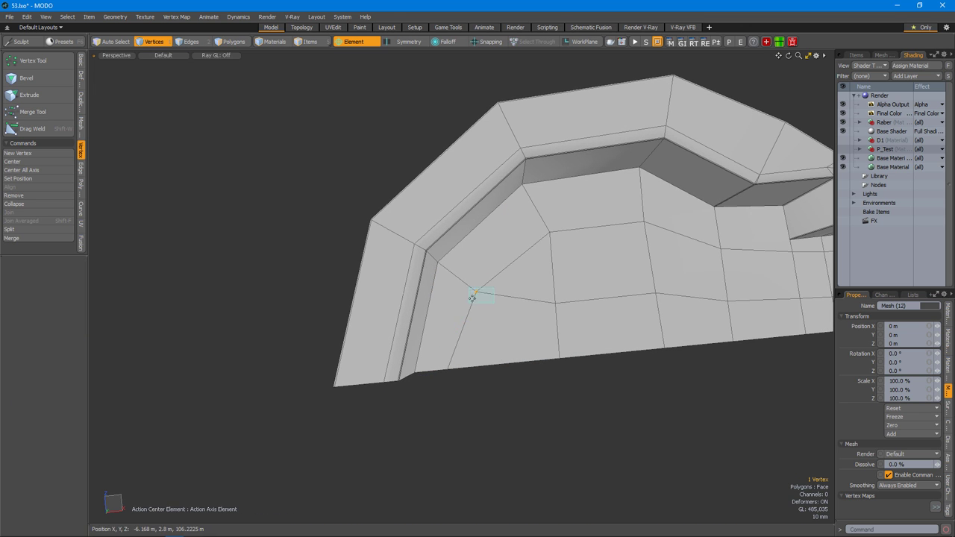
click(490, 369)
Examine the recess walls and floor around the neck and along the slot with subdivision on.
key(space)
alt+drag(550, 298, 482, 311)
scroll(481, 312, up, 6)
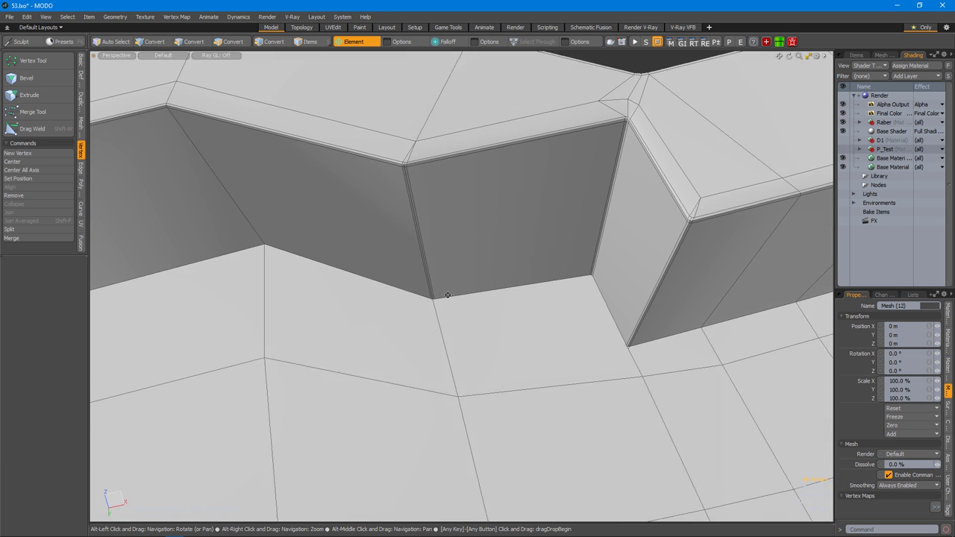
scroll(524, 304, down, 3)
key(Tab)
scroll(524, 304, down, 6)
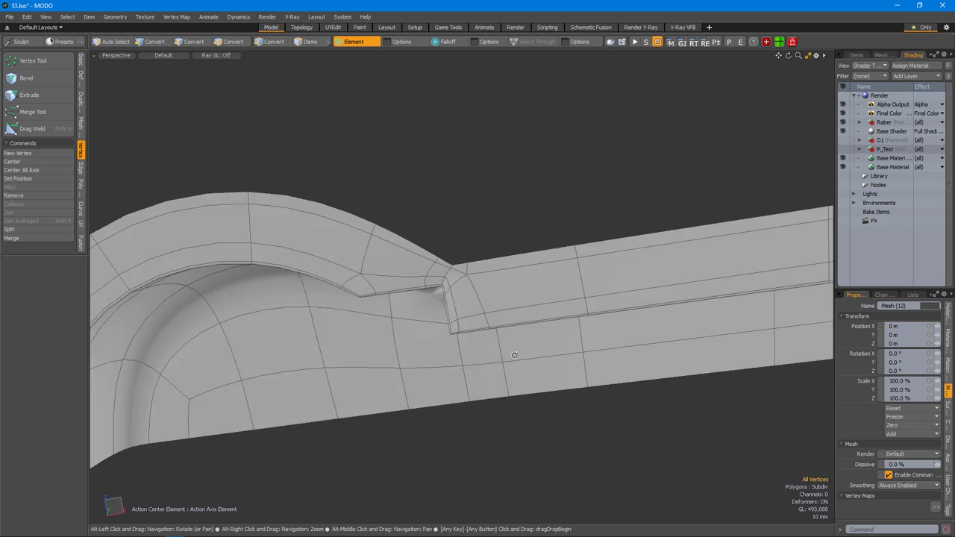
scroll(509, 293, up, 2)
scroll(509, 294, down, 2)
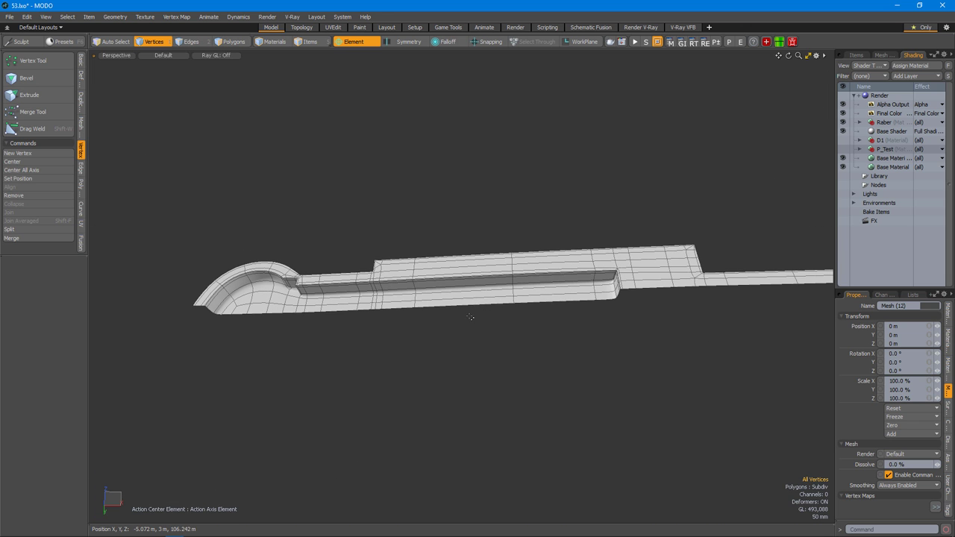
scroll(470, 316, up, 8)
key(Tab)
Select the polygon band across the rounded end and add a support edge along the floor there.
key(3)
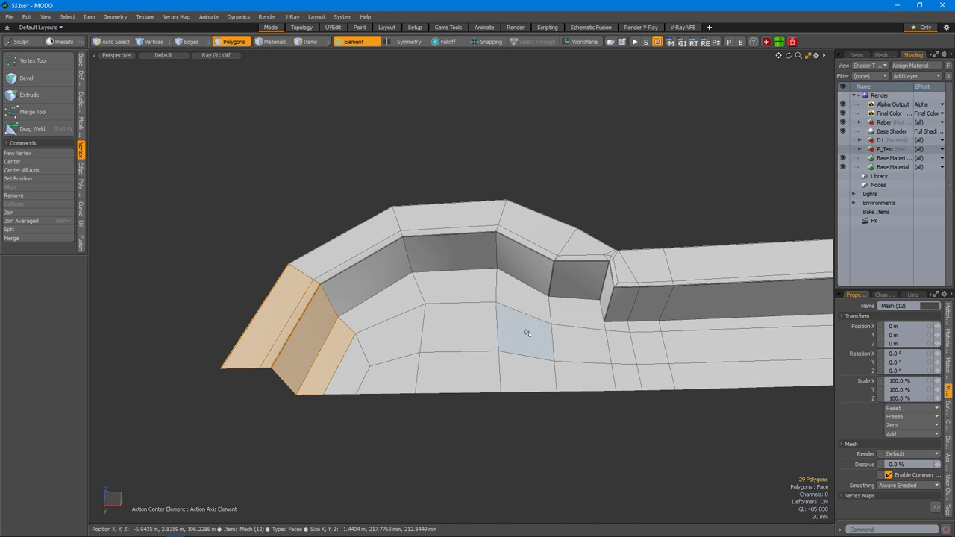
alt+drag(528, 332, 525, 328)
shift+click(551, 373)
scroll(480, 275, up, 3)
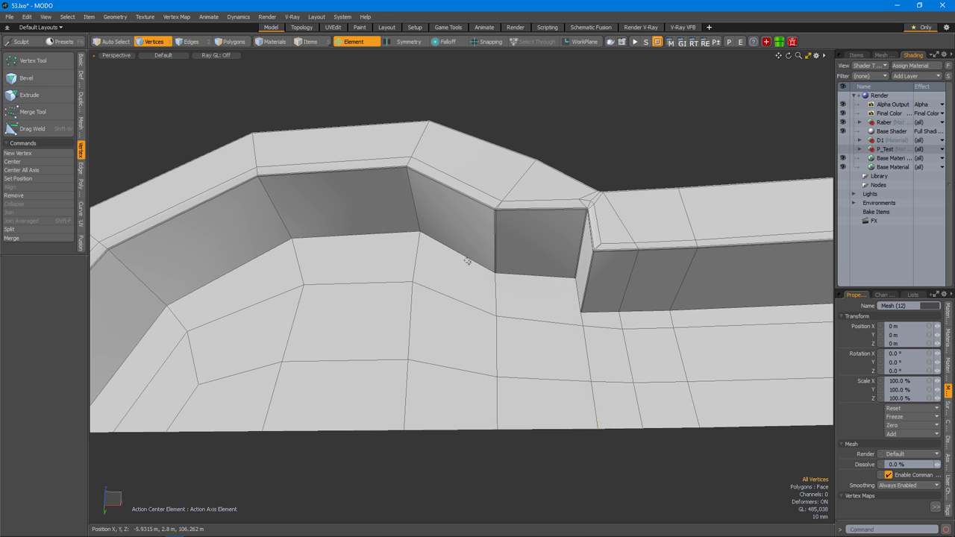
Raise the floor vertices at the neck between the rounded end and the slot.
alt+drag(602, 429, 607, 294)
key(w)
alt+drag(544, 299, 501, 288)
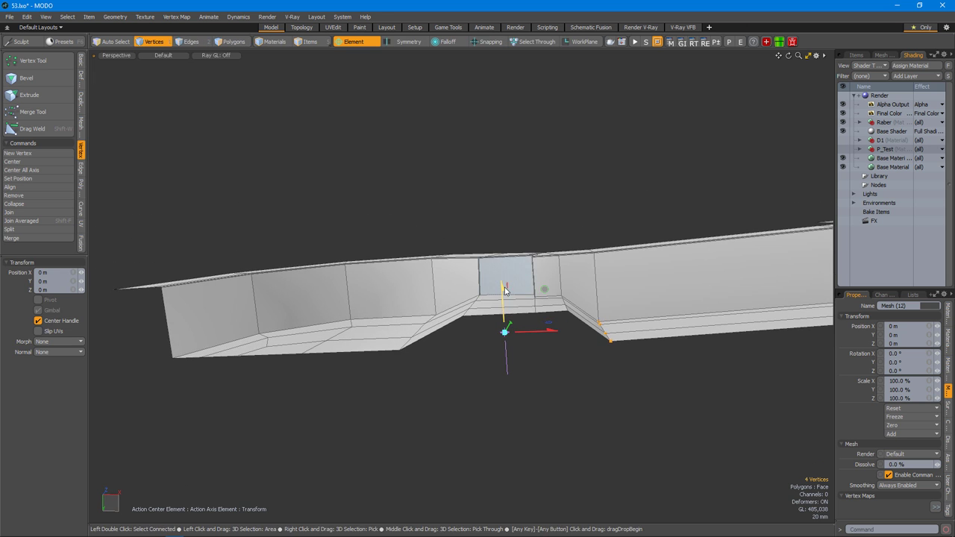
Loop Slice the wall and floor polygons beside the neck at 89%.
alt+drag(574, 274, 643, 301)
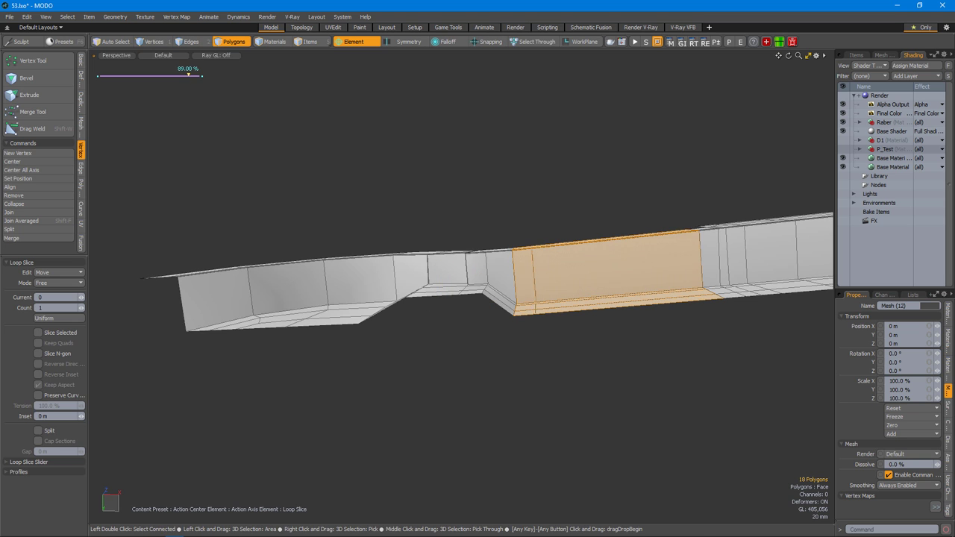
alt+drag(580, 280, 529, 305)
click(514, 285)
Cut small connecting edges where the neck's support loops meet the floor, and select the short corner edges.
scroll(529, 305, up, 5)
key(c)
alt+drag(494, 245, 493, 172)
scroll(380, 256, down, 5)
scroll(554, 281, up, 5)
alt+drag(565, 270, 471, 213)
key(space)
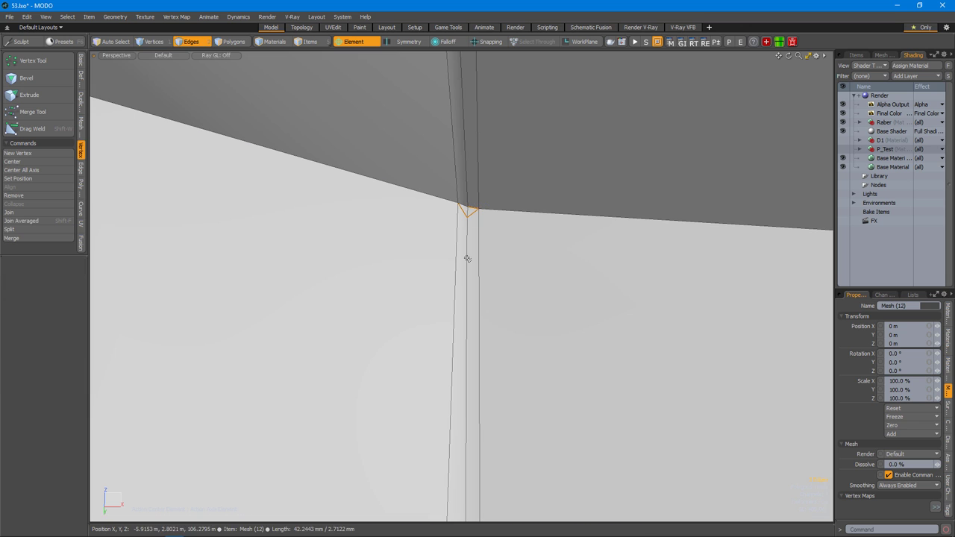
click(471, 224)
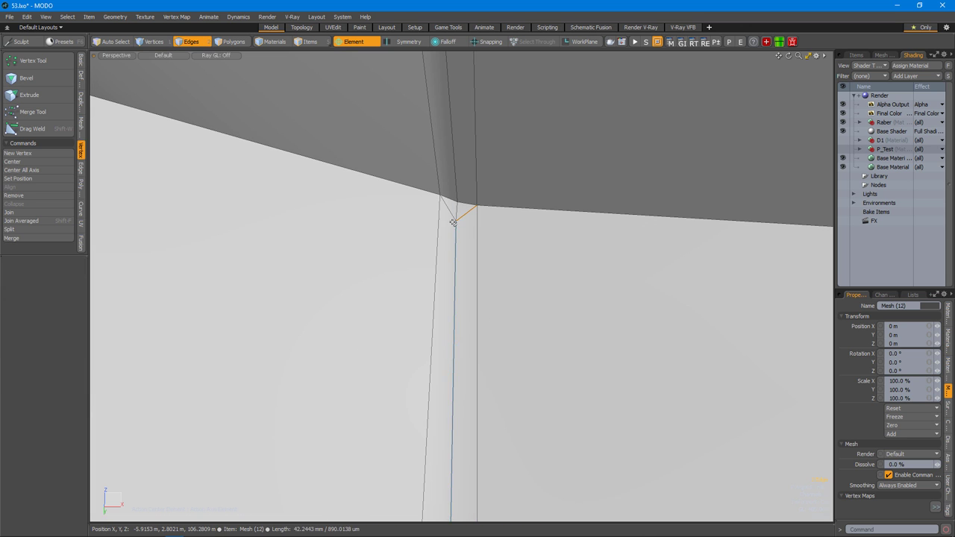
Adjust the support edges along the raised neck floor's fold and check the recess with subdivision.
alt+drag(425, 270, 559, 303)
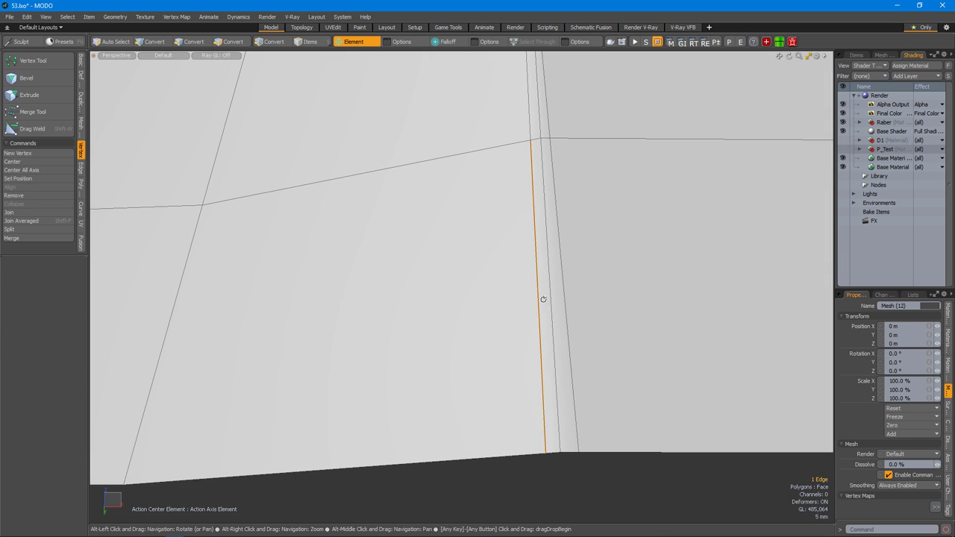
key(alt+s)
scroll(511, 233, up, 3)
key(w)
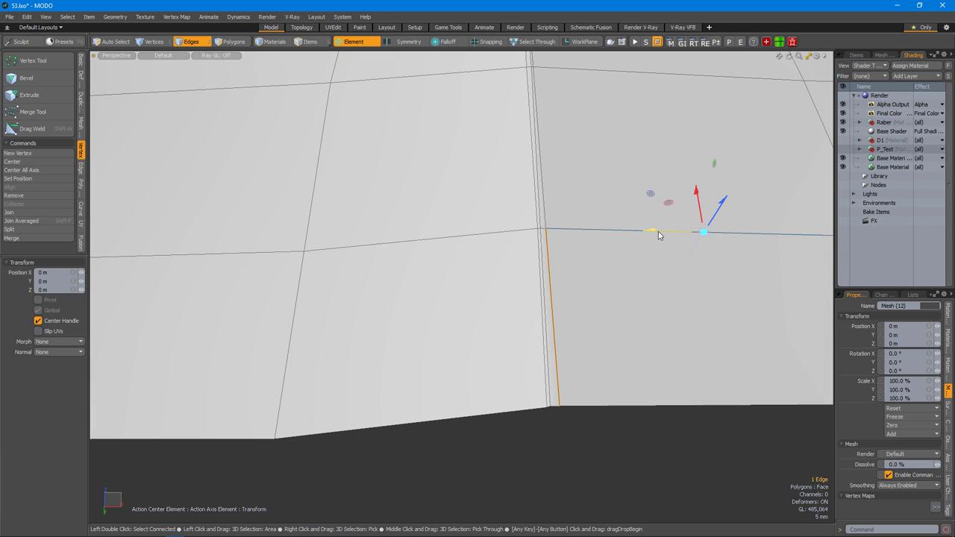
key(Escape)
scroll(579, 244, down, 5)
alt+drag(533, 232, 481, 234)
key(Tab)
scroll(481, 234, down, 2)
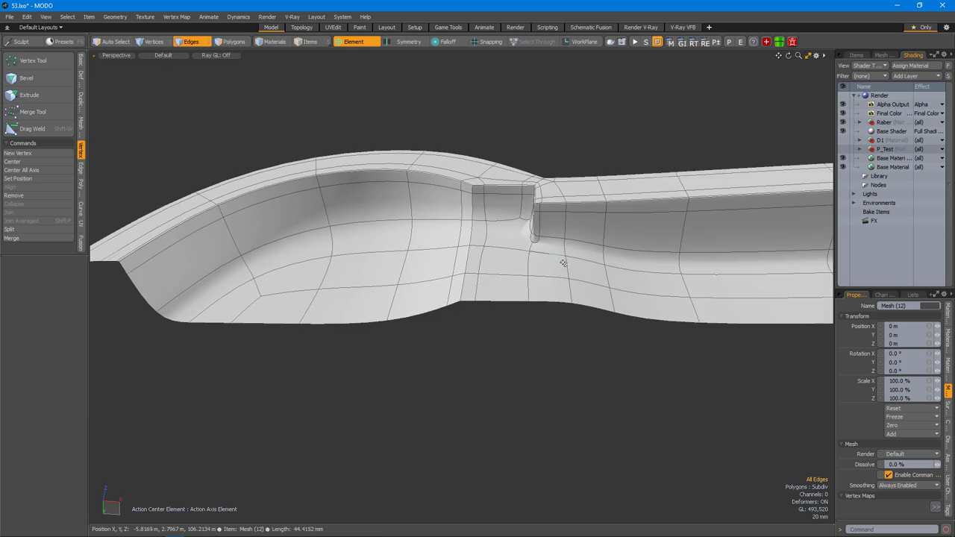
Loop Slice the floor beside the slot's inner corner to add a tight support edge running down from the corner.
scroll(512, 241, up, 6)
key(c)
scroll(494, 269, down, 1)
alt+drag(494, 269, 510, 351)
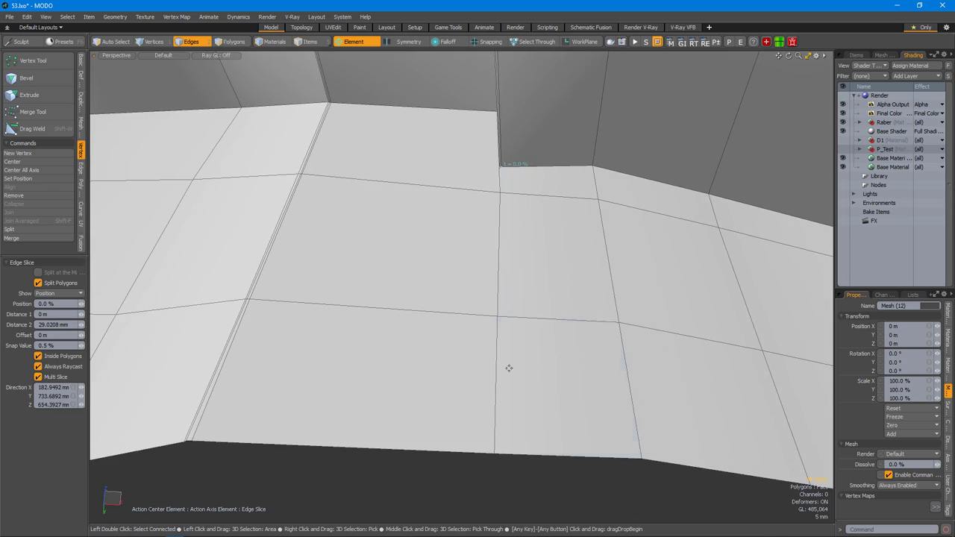
scroll(529, 290, up, 2)
key(1)
key(1)
click(506, 193)
key(alt+c)
alt+drag(551, 265, 509, 240)
scroll(515, 217, up, 3)
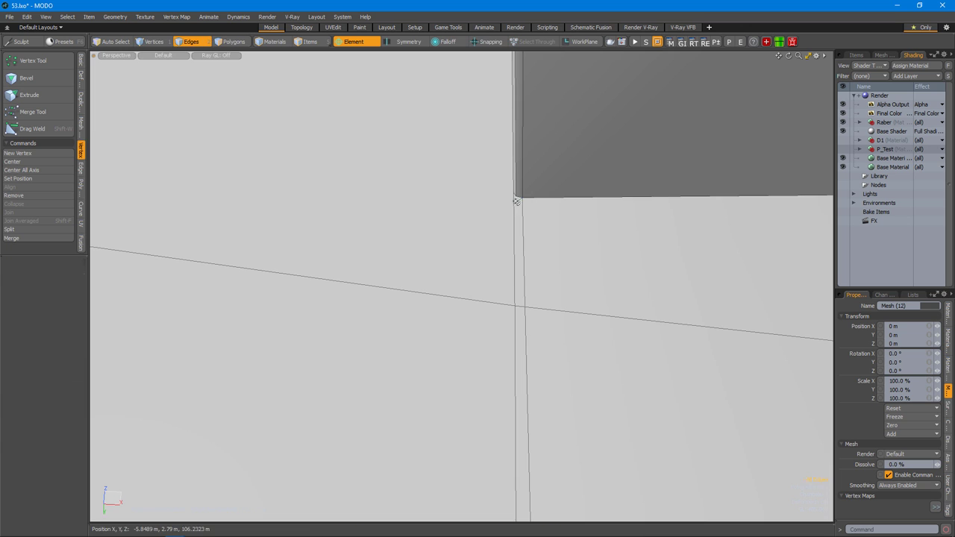
Cut the tiny connecting edges with Edge Slice where the new support loop meets the wall corner and the open border.
scroll(426, 213, down, 5)
scroll(544, 331, up, 5)
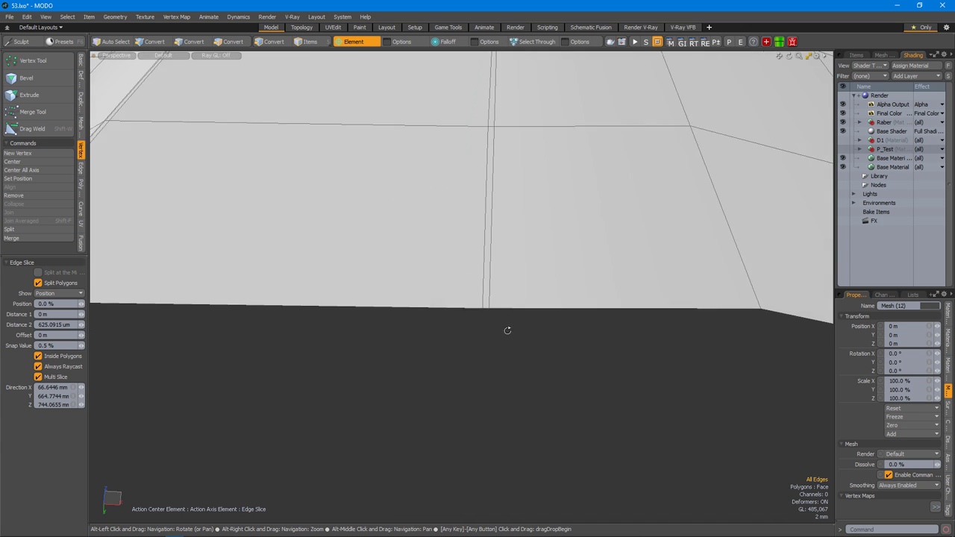
scroll(493, 296, down, 5)
alt+drag(463, 284, 488, 206)
scroll(495, 271, down, 5)
scroll(571, 252, up, 5)
scroll(492, 209, up, 5)
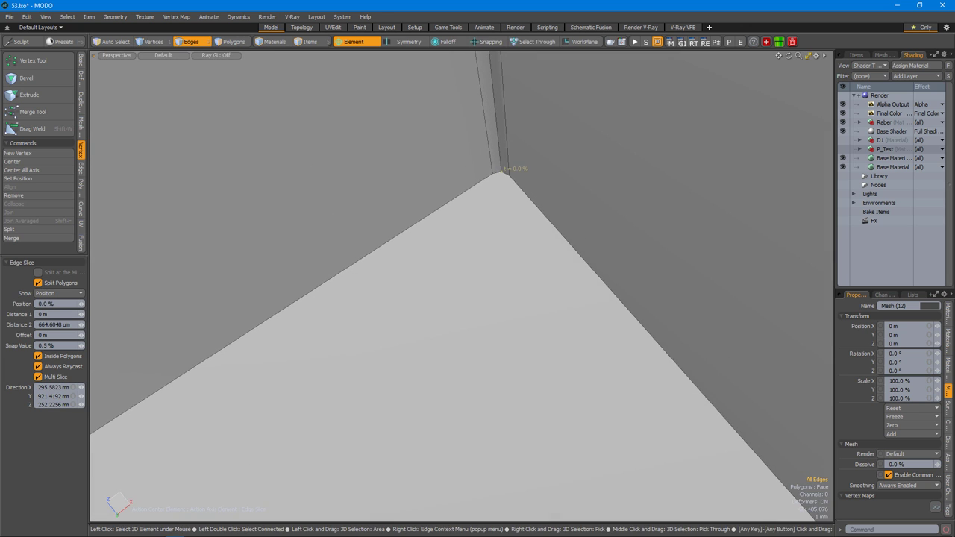
Edge Slice the neck floor from the wall corner to the nearby floor edge at 44.5% and on toward the fold's support edges.
scroll(477, 266, down, 5)
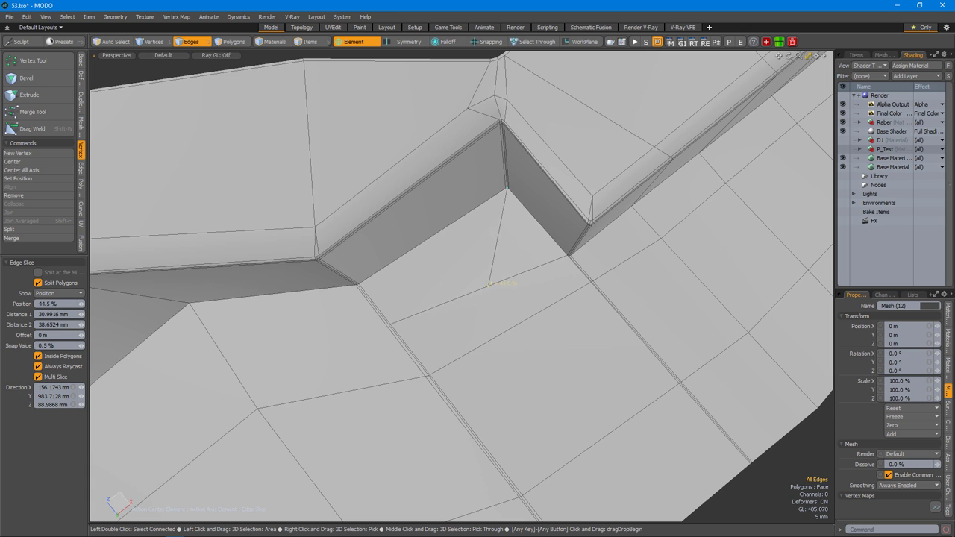
alt+drag(476, 289, 485, 309)
scroll(512, 277, up, 5)
scroll(474, 302, down, 3)
scroll(516, 317, up, 5)
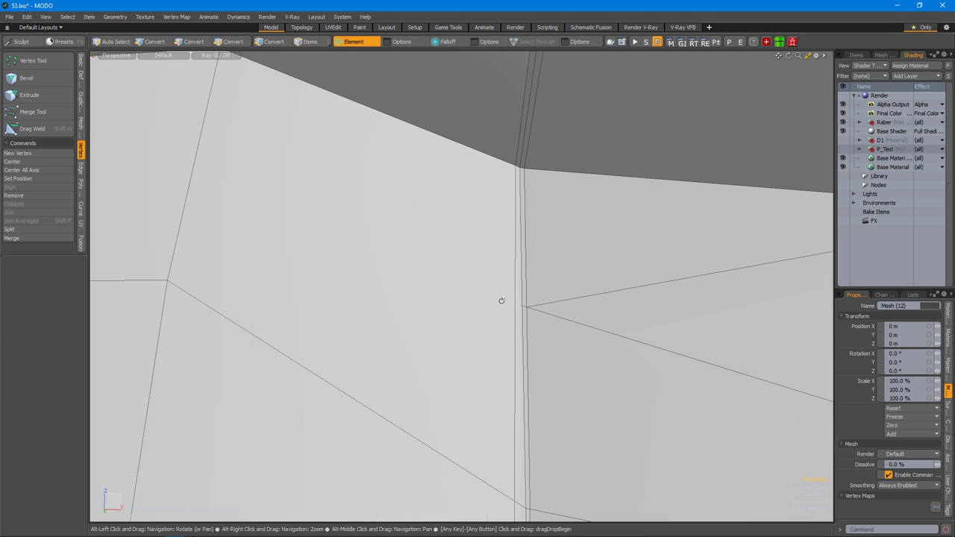
key(alt+c)
Edge Slice a row around the rounded end's floor near the wall at 32%, and check it with subdivision.
scroll(388, 269, down, 5)
alt+drag(523, 329, 656, 256)
scroll(656, 256, down, 4)
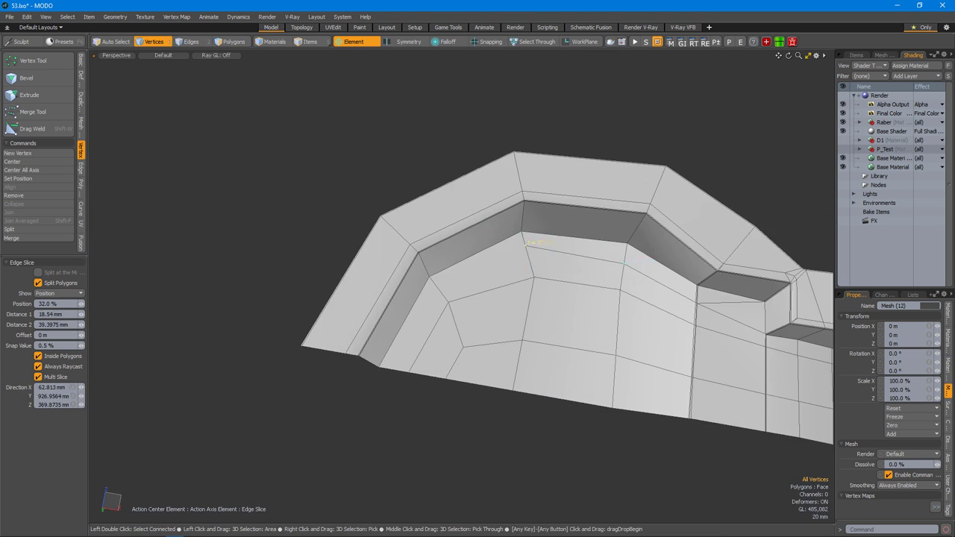
click(427, 339)
key(Tab)
alt+drag(444, 343, 522, 269)
key(Tab)
Move the rows of floor vertices on the slot side of the neck vertically to smooth the slope.
scroll(492, 269, up, 2)
key(1)
key(w)
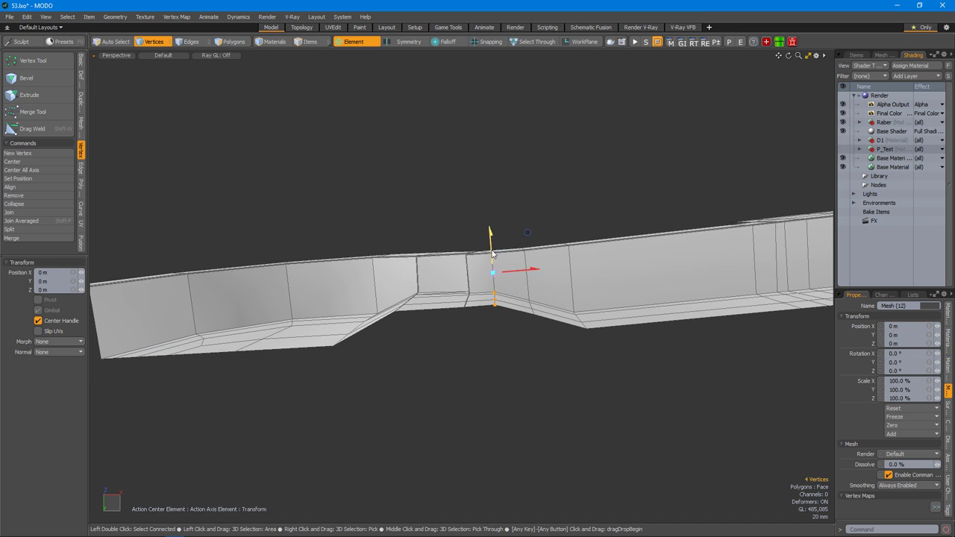
key(q)
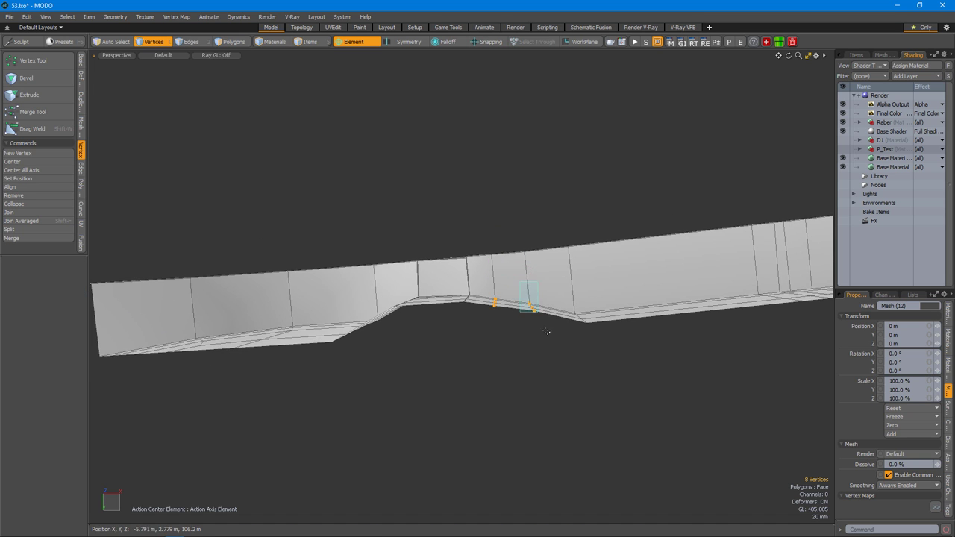
key(q)
alt+drag(496, 263, 515, 306)
click(519, 305)
key(w)
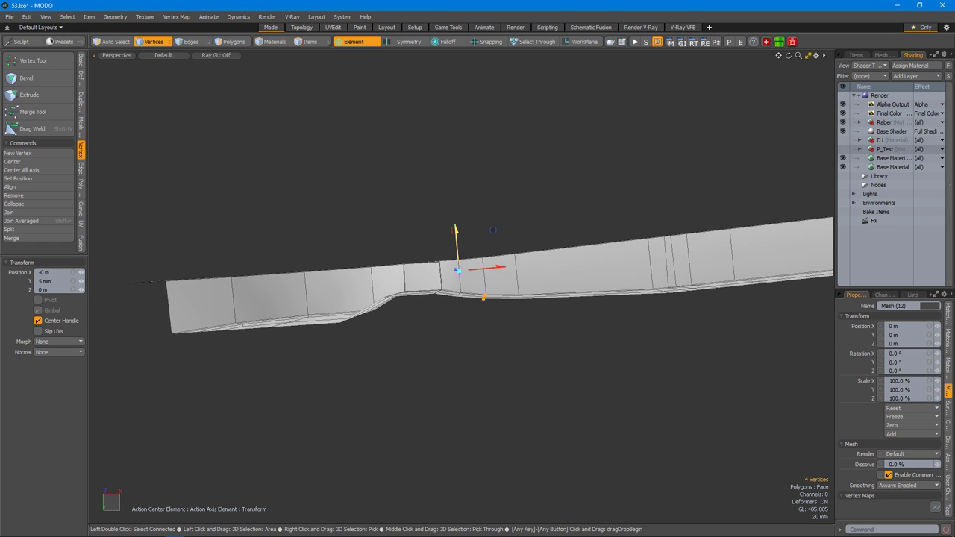
alt+drag(452, 233, 569, 276)
Recut the slot's wall edges beside the neck and Loop Slice the adjoining six floor polygons at 62.5%.
key(2)
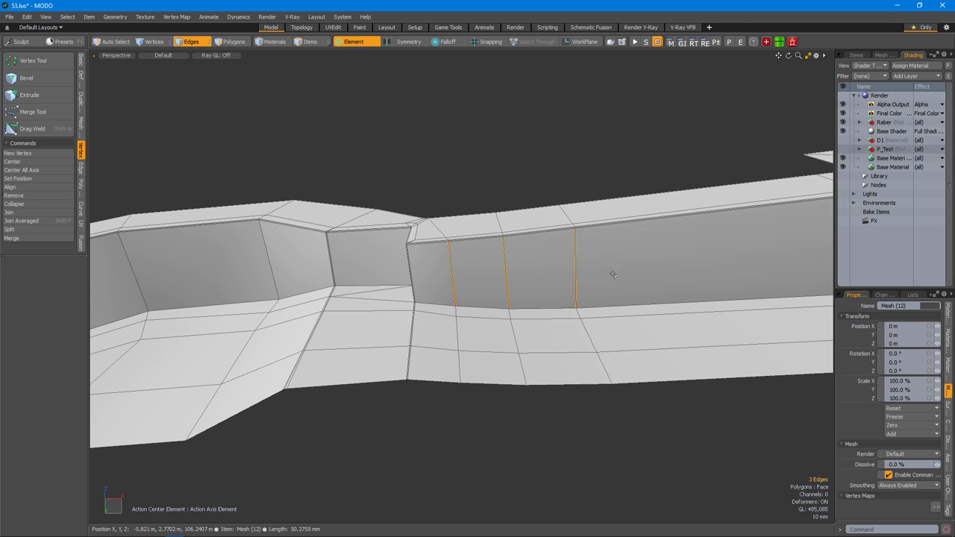
alt+drag(538, 329, 519, 232)
key(ctrl+z)
key(alt+c)
alt+drag(592, 373, 572, 218)
shift+click(509, 327)
key(alt+c)
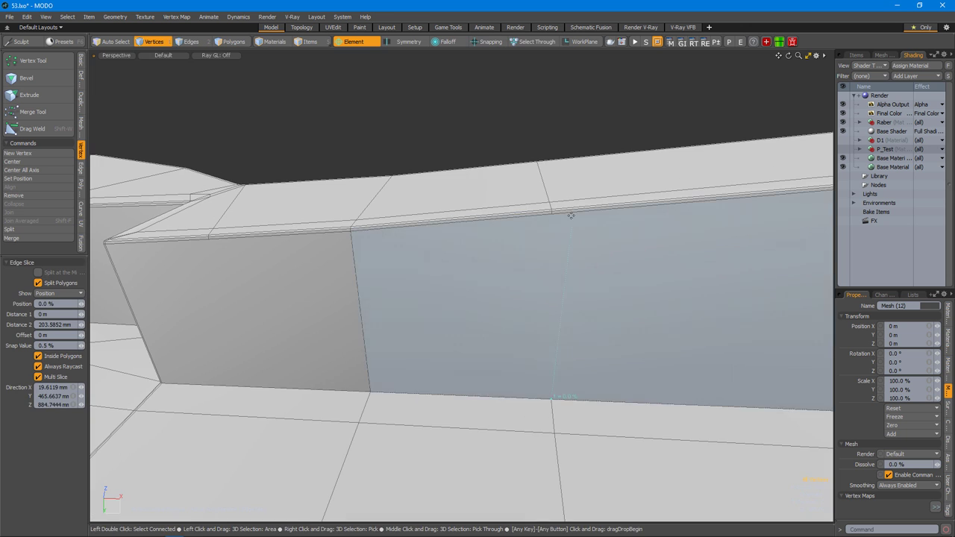
alt+drag(407, 245, 537, 327)
key(ctrl+z)
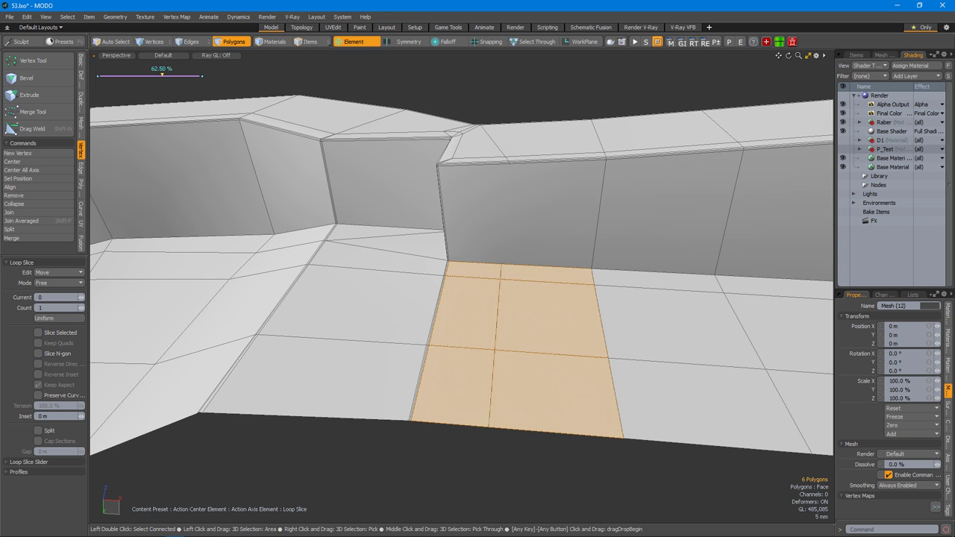
Adjust the height of the floor vertices along the slot, including the row of four at its middle.
alt+drag(521, 165, 498, 316)
scroll(503, 301, up, 3)
click(655, 276)
key(w)
alt+drag(654, 277, 619, 245)
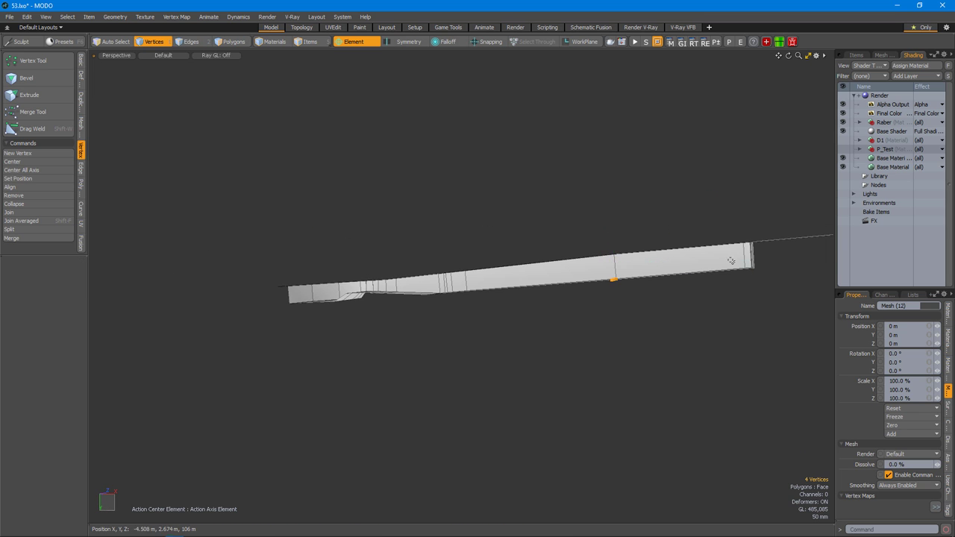
key(space)
alt+drag(657, 217, 629, 316)
key(3)
key(w)
key(ctrl+z)
Mirror the subdivided panel half and select the four centre floor polygons of the rounded end.
key(1)
alt+drag(576, 252, 486, 337)
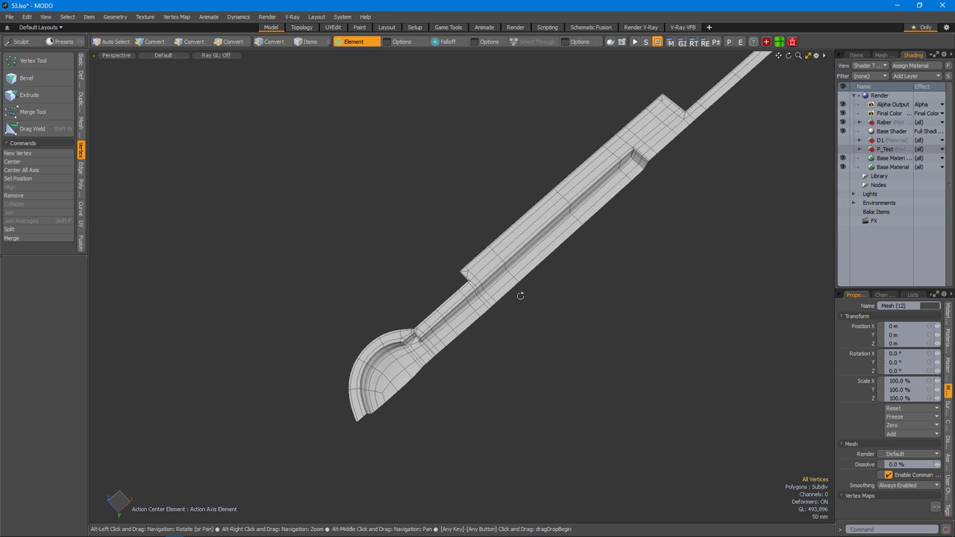
alt+drag(545, 268, 547, 258)
alt+drag(638, 314, 471, 294)
key(3)
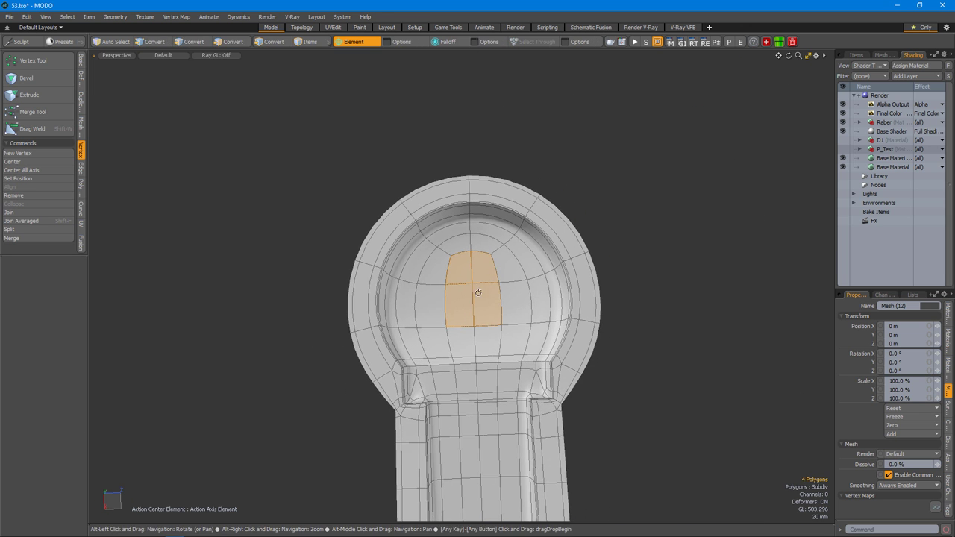
Lower the four centre floor polygons of the rounded end by about 13 mm and check the bowl shape.
alt+drag(488, 329, 465, 306)
key(shift+Down)
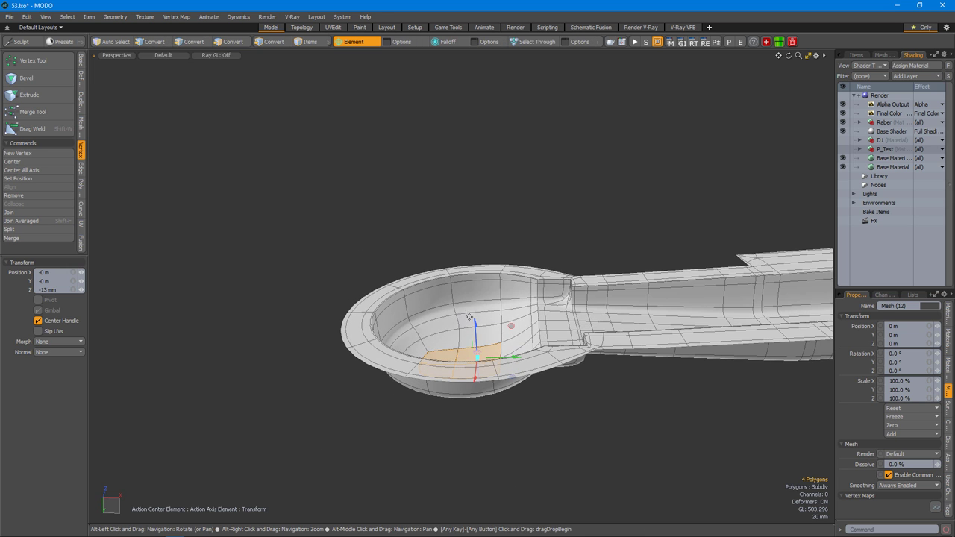
alt+drag(474, 351, 470, 403)
click(464, 448)
scroll(465, 447, down, 3)
alt+drag(465, 447, 518, 319)
scroll(519, 319, down, 2)
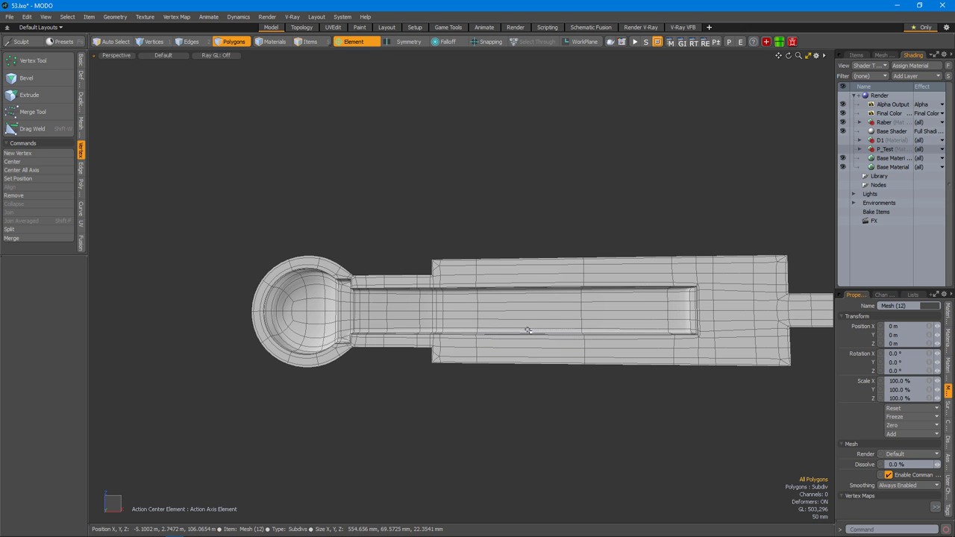
Select the vertices along both long walls of the slot and scale them to 92.5% in X.
scroll(531, 331, down, 2)
scroll(500, 347, up, 6)
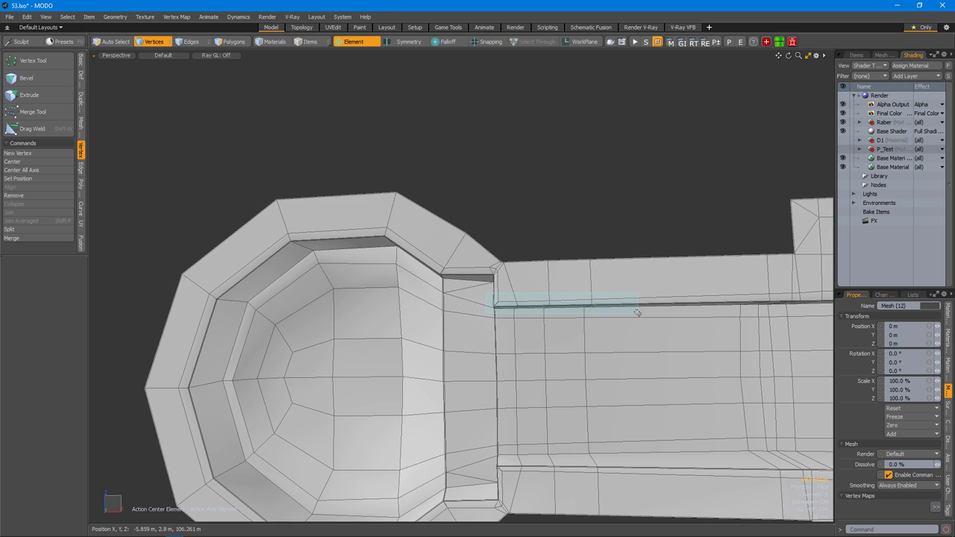
double_click(585, 314)
alt+middle_drag(586, 314, 380, 294)
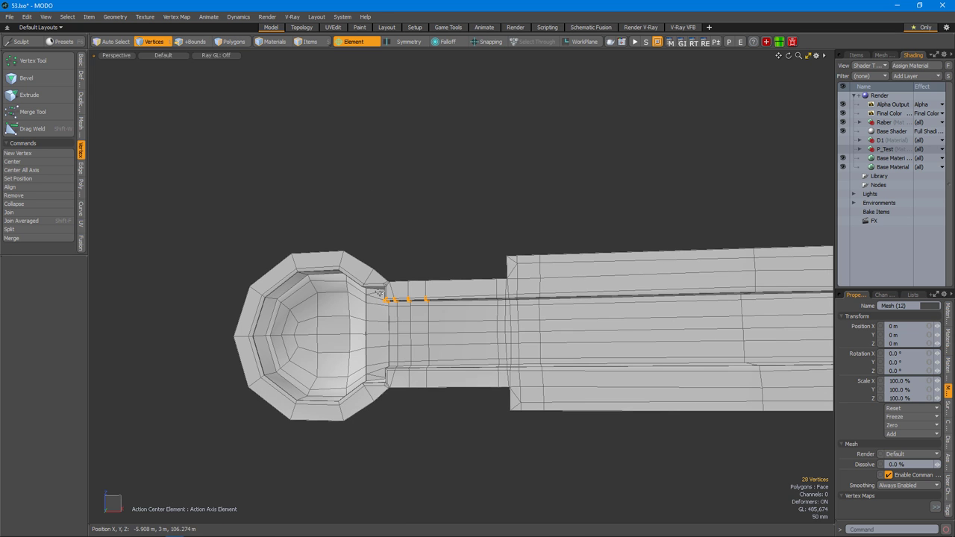
scroll(547, 307, down, 2)
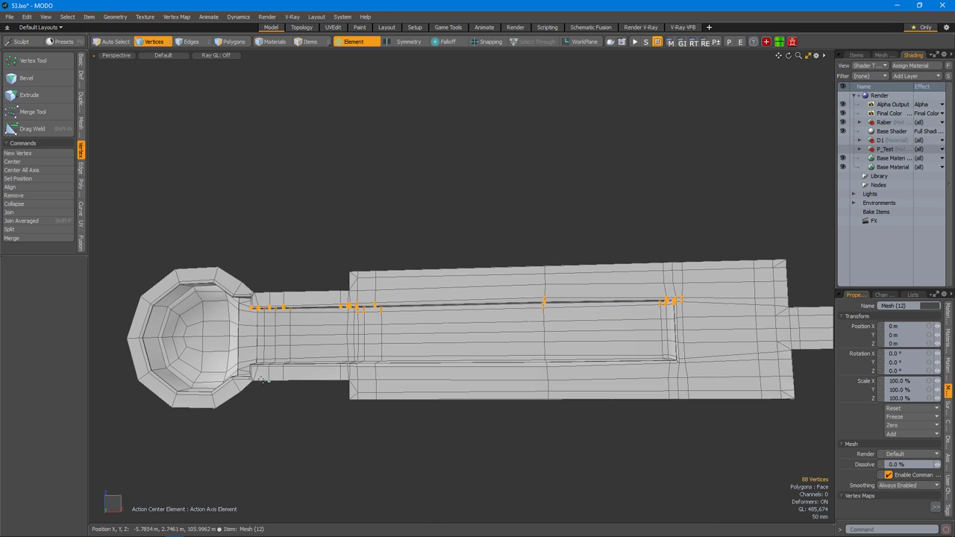
shift+double_click(453, 366)
alt+drag(453, 366, 562, 373)
alt+drag(692, 373, 506, 321)
key(r)
scroll(706, 354, down, 3)
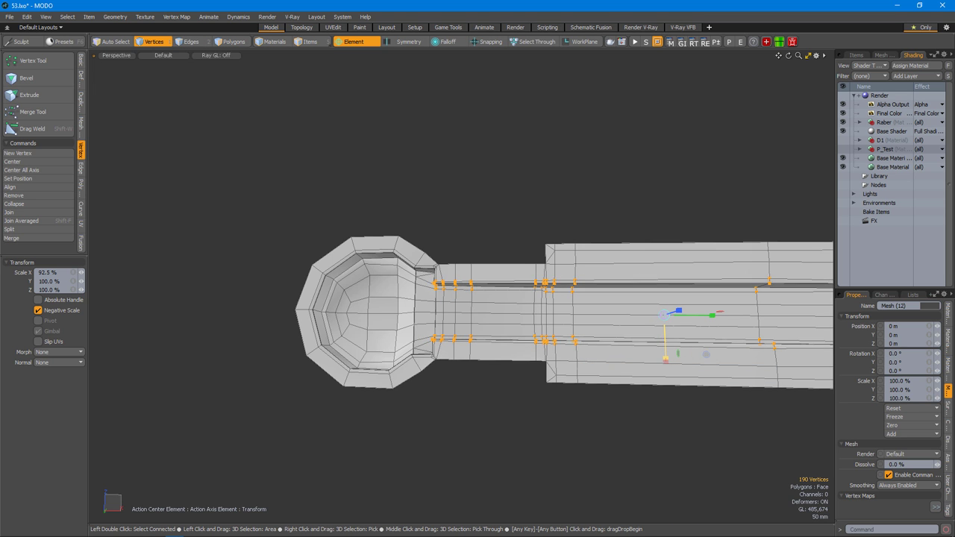
alt+shift+drag(706, 354, 754, 351)
scroll(671, 351, down, 2)
Scale the vertex row across the slot's mid-length to 95% in X and check the slot with subdivision.
key(q)
scroll(645, 357, up, 2)
drag(603, 279, 645, 357)
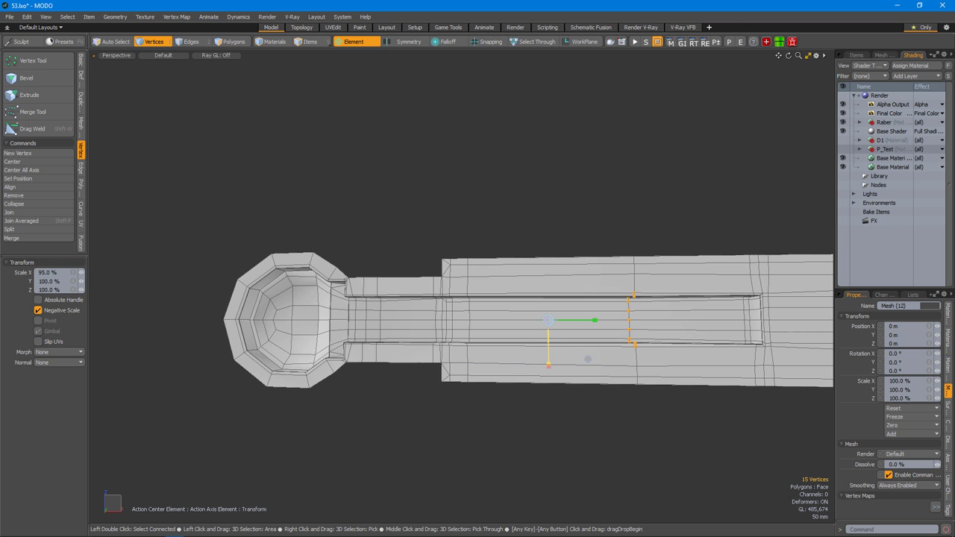
key(q)
key(Tab)
scroll(588, 358, down, 3)
alt+drag(588, 359, 620, 340)
Select the outer border edges at the panel's shoulder corner and inspect the corner's support edges.
scroll(470, 314, up, 5)
key(2)
click(468, 301)
scroll(469, 300, down, 5)
key(Tab)
key(l)
scroll(496, 351, up, 4)
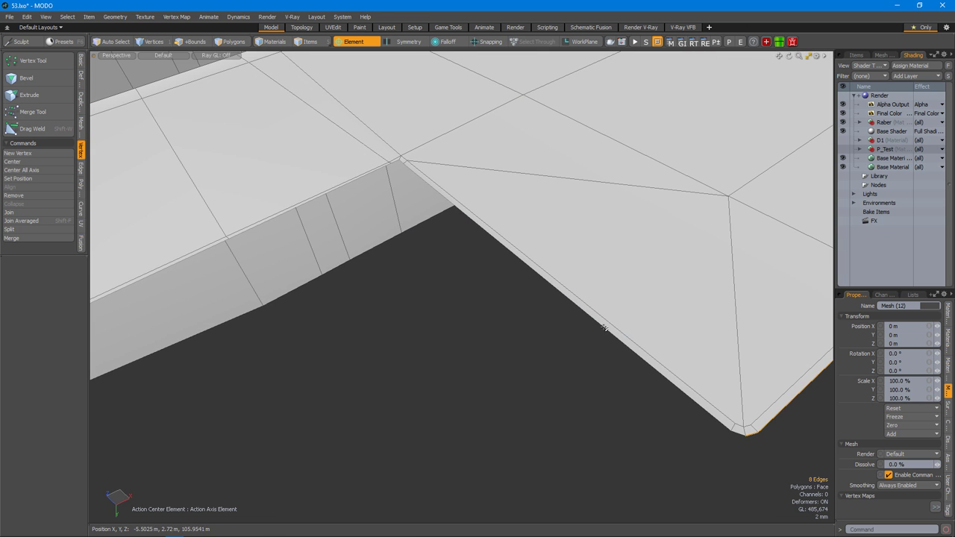
scroll(583, 302, down, 6)
Delete the polygons of one half of the mirrored panel.
alt+drag(583, 302, 521, 364)
right_drag(283, 302, 833, 397)
mouse_move(833, 397)
alt+mouse_down()
mouse_move(625, 335)
mouse_move(580, 371)
alt+mouse_up()
key(ctrl+space)
click(559, 390)
right_drag(93, 180, 820, 263)
key(Delete)
alt+drag(704, 316, 610, 331)
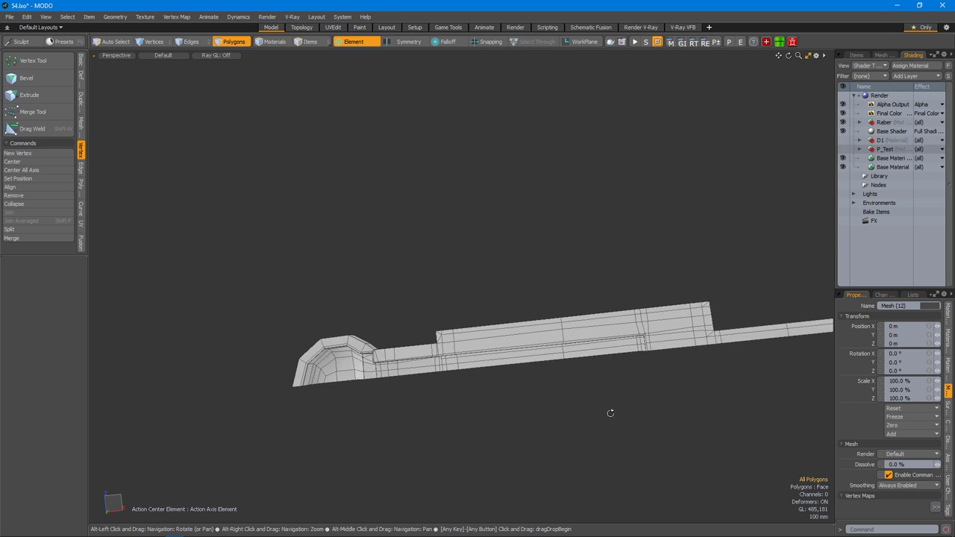
Slide the short slot floor edge near the panel's shoulder to even out the floor edges.
scroll(626, 356, up, 5)
alt+drag(456, 339, 469, 322)
key(1)
key(ctrl+z)
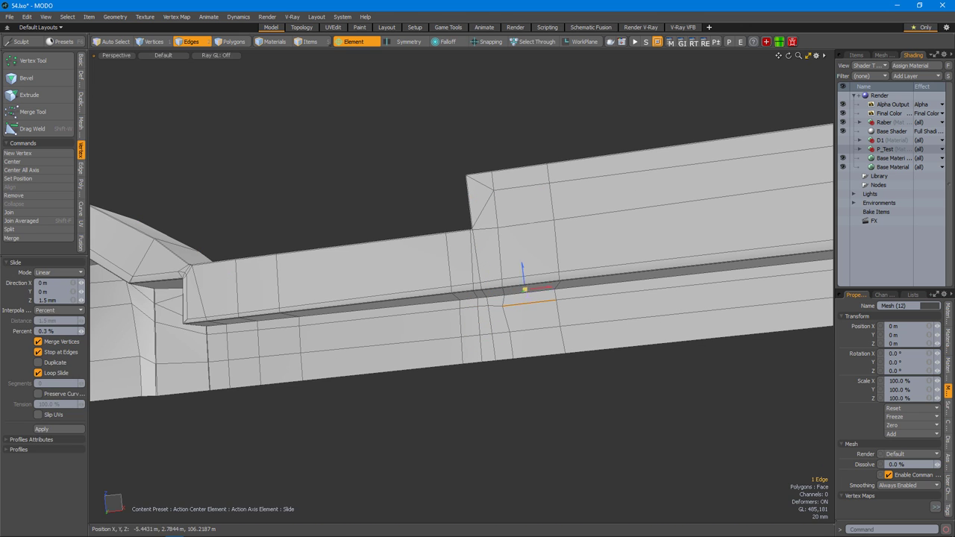
key(1)
alt+drag(511, 271, 535, 296)
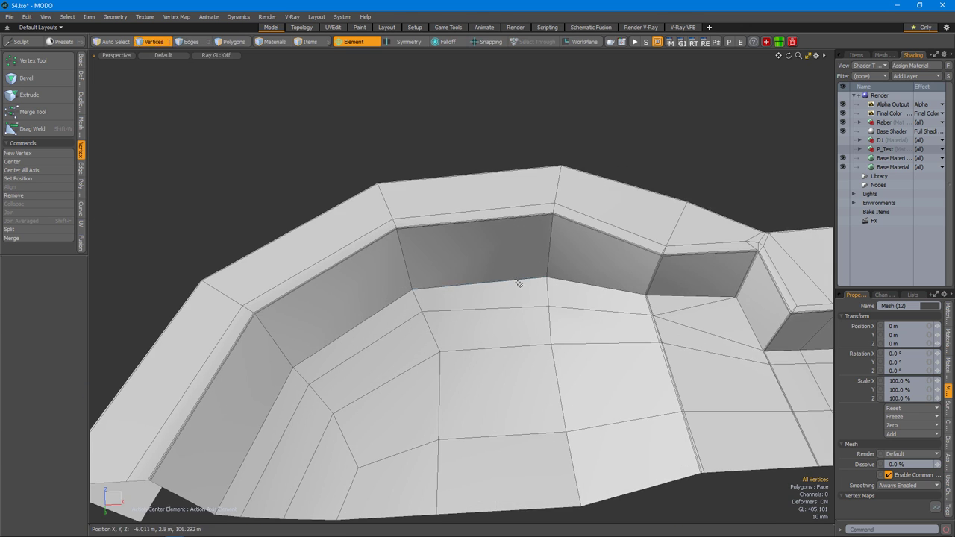
Bevel the edges around the rounded end's floor near the wall and check them with subdivision.
alt+right_drag(562, 279, 590, 302)
alt+drag(596, 307, 564, 235)
alt+right_drag(564, 235, 525, 142)
alt+right_drag(495, 214, 525, 253)
key(b)
alt+drag(525, 252, 559, 319)
key(space)
key(space)
key(Tab)
Select the three-edge row around the rounded end's floor and slide it to reshape the bowl.
alt+drag(417, 331, 579, 279)
key(y)
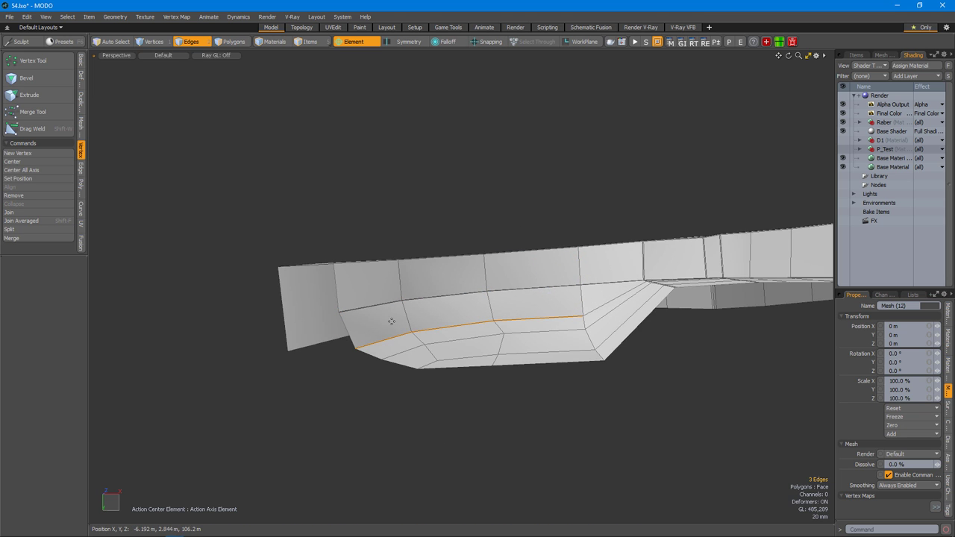
key(alt+s)
drag(394, 320, 379, 319)
key(alt+s)
drag(447, 320, 480, 363)
key(space)
key(alt+s)
Slide the inner floor edges of the rounded end to even their spacing and check the bowl with subdivision.
key(space)
click(399, 323)
key(alt+s)
drag(399, 323, 464, 347)
key(space)
click(456, 373)
key(alt+s)
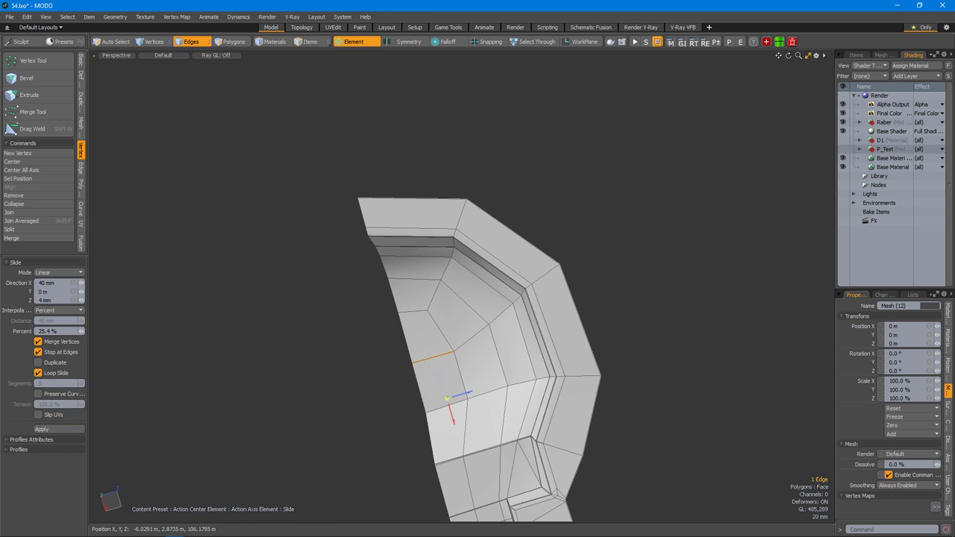
key(Tab)
alt+drag(469, 403, 364, 298)
Select the whole half panel and mirror it to complete the keyhole-shaped panel.
key(3)
double_click(538, 263)
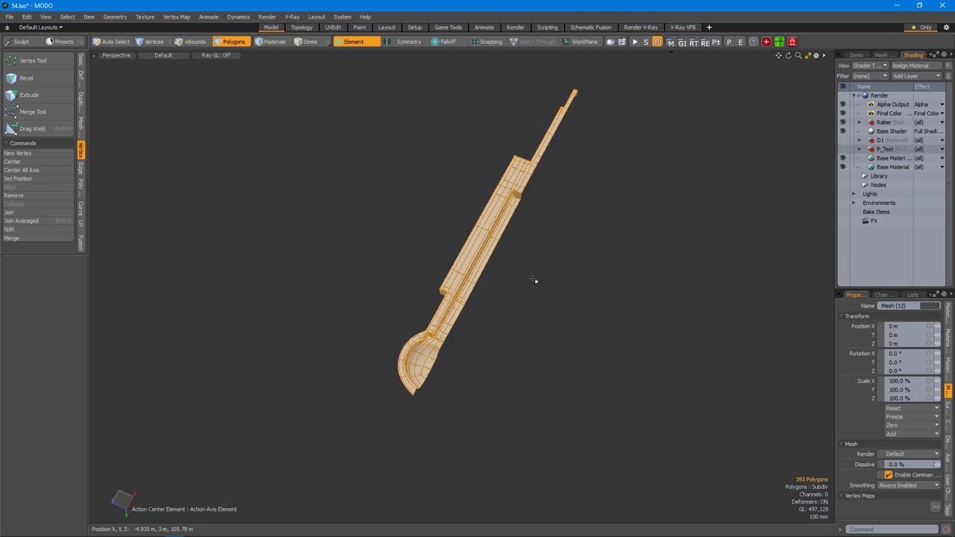
scroll(539, 278, up, 5)
key(shift+v)
click(465, 254)
alt+drag(464, 254, 597, 314)
key(space)
scroll(609, 325, up, 5)
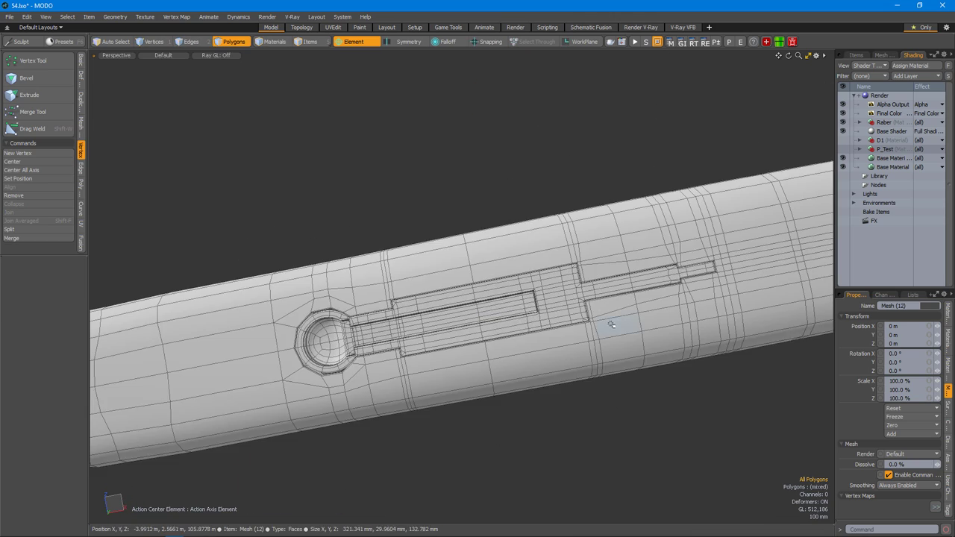
Isolate the completed panel, bring back the surrounding body, and inspect the subdivided body from the side.
double_click(608, 326)
key(h)
key(a)
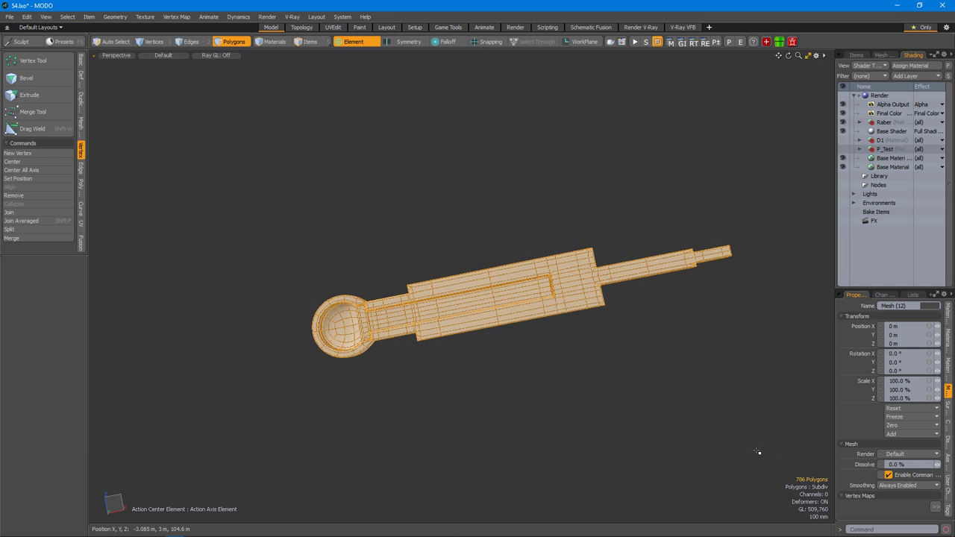
key(u)
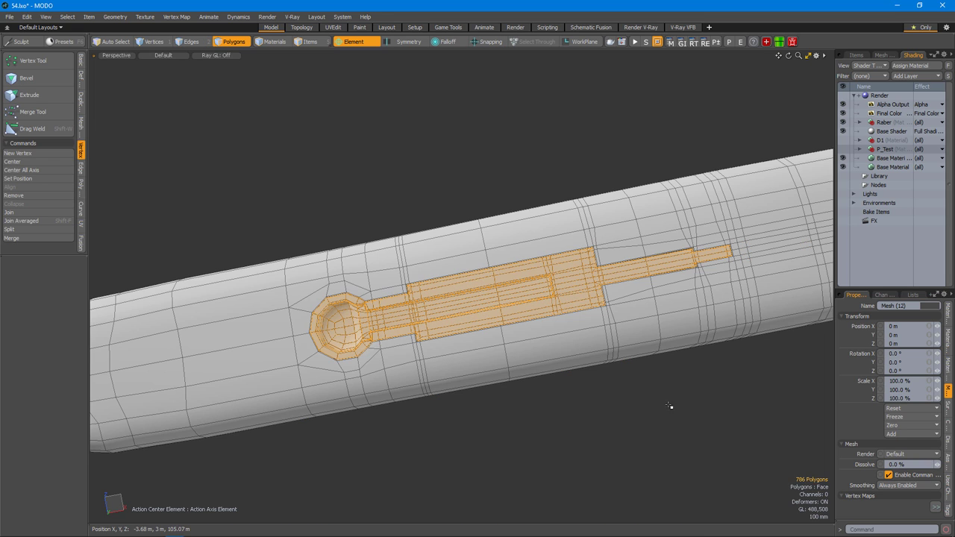
alt+drag(647, 338, 582, 464)
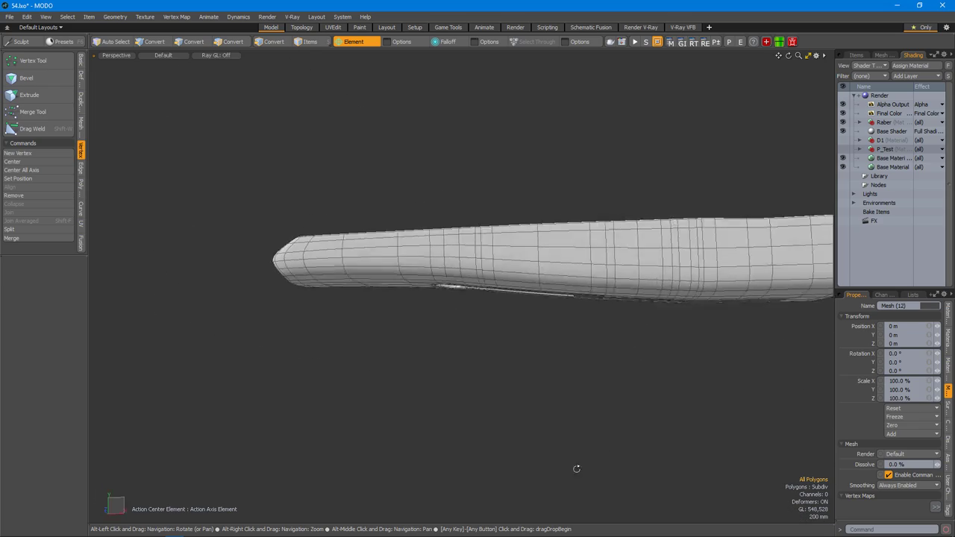
alt+drag(653, 453, 617, 305)
alt+right_drag(618, 305, 550, 298)
Isolate the panel and examine its recess from the rounded end along the slot.
double_click(531, 339)
key(shift+h)
alt+drag(550, 298, 493, 285)
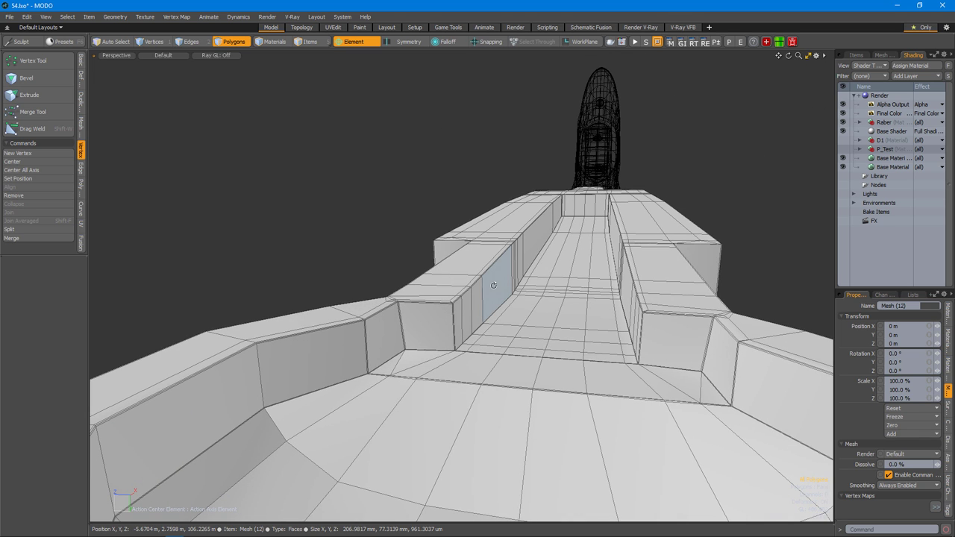
Select the slot's floor polygons from the strip beside the bowl along the length of the recess.
alt+drag(493, 285, 546, 390)
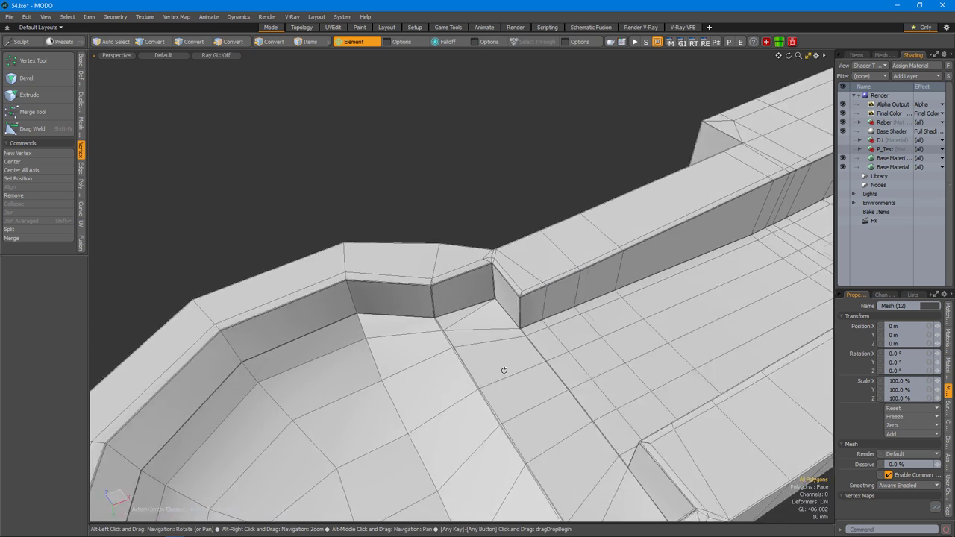
alt+right_drag(545, 390, 435, 271)
click(435, 271)
scroll(433, 276, down, 2)
mouse_move(433, 275)
shift+mouse_down()
mouse_move(621, 467)
mouse_move(545, 469)
mouse_move(522, 388)
mouse_move(472, 411)
shift+mouse_up()
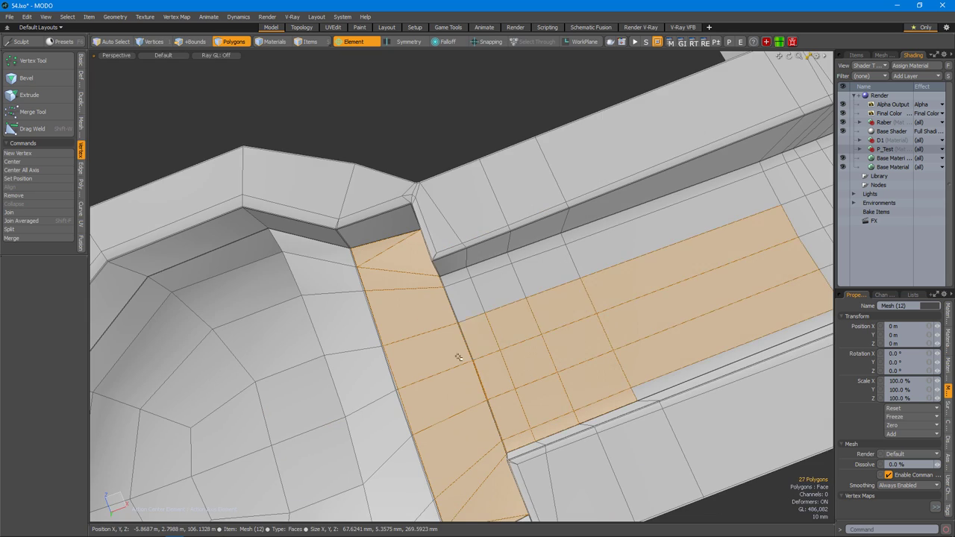
alt+drag(470, 273, 543, 399)
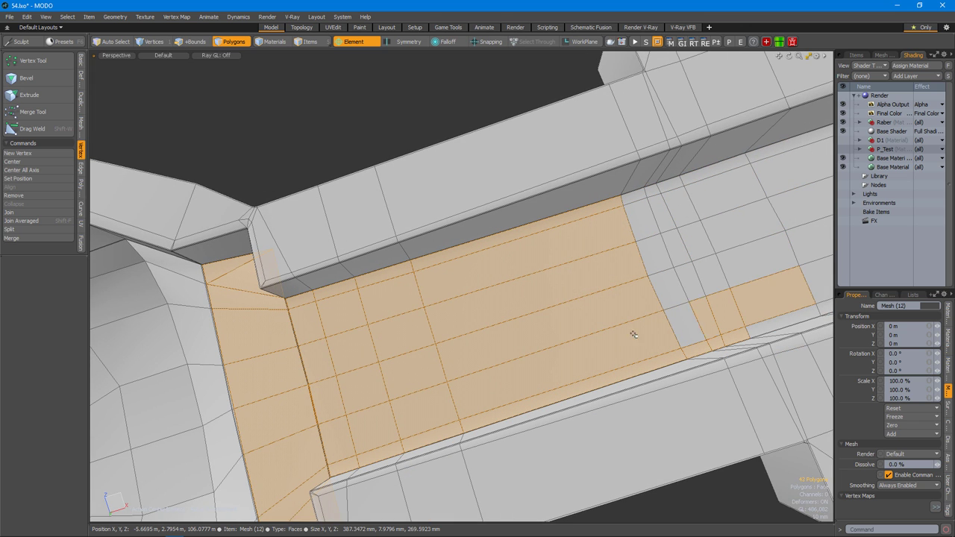
alt+drag(678, 186, 505, 289)
alt+drag(524, 340, 533, 308)
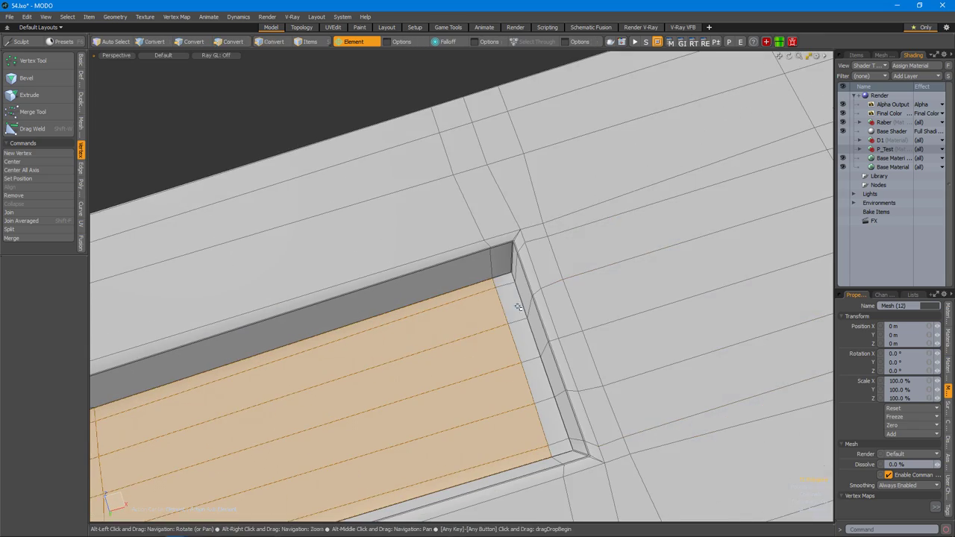
Extend the floor selection to the slot's far end and the thin strips at the neck.
scroll(573, 413, down, 5)
scroll(498, 325, up, 8)
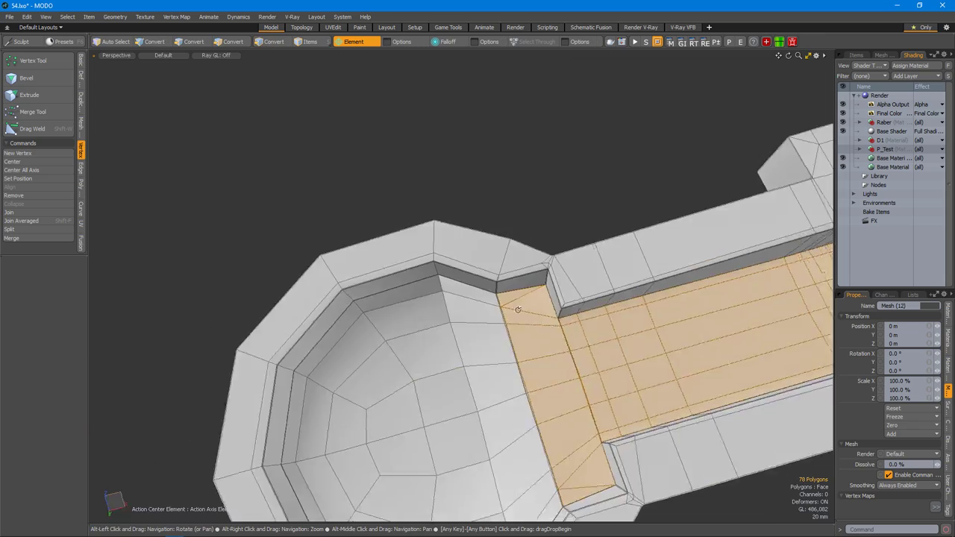
scroll(279, 283, down, 8)
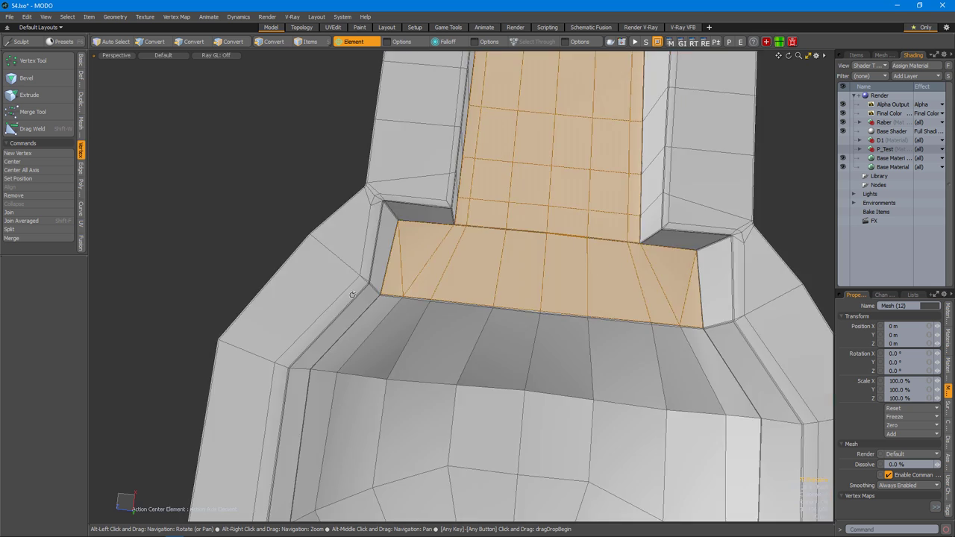
scroll(514, 374, up, 6)
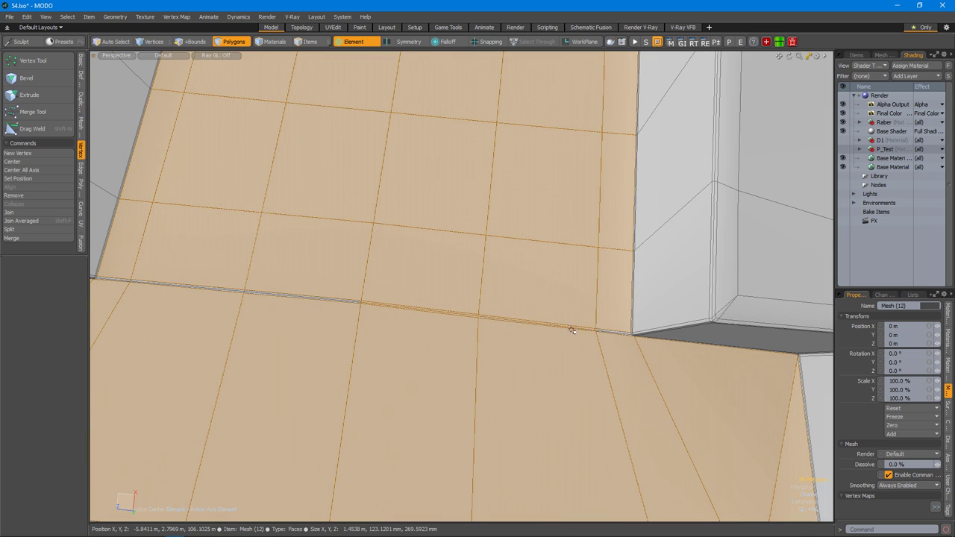
scroll(119, 282, down, 10)
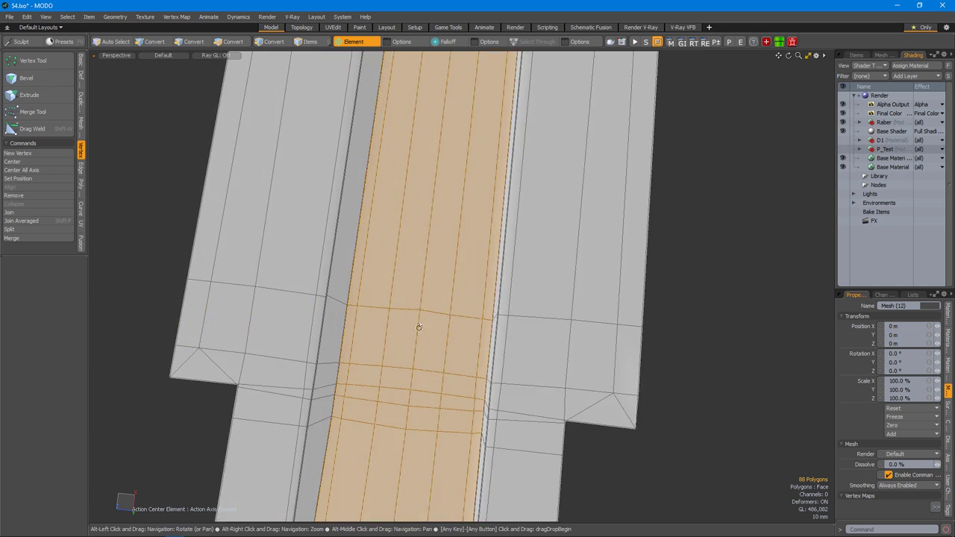
scroll(409, 329, up, 5)
Isolate the selected floor polygons and thicken them into a solid insert that fills the slot.
alt+drag(505, 288, 462, 356)
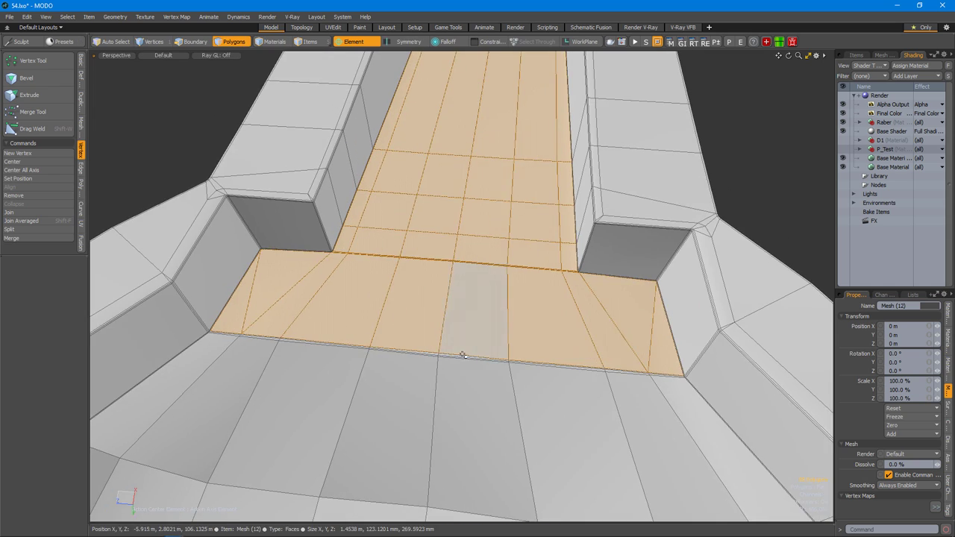
scroll(488, 335, down, 4)
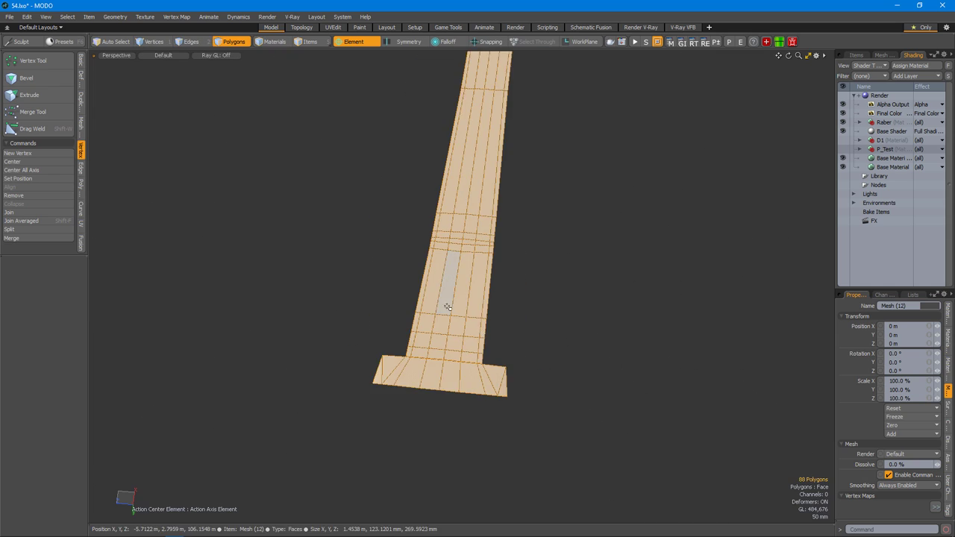
scroll(455, 302, down, 3)
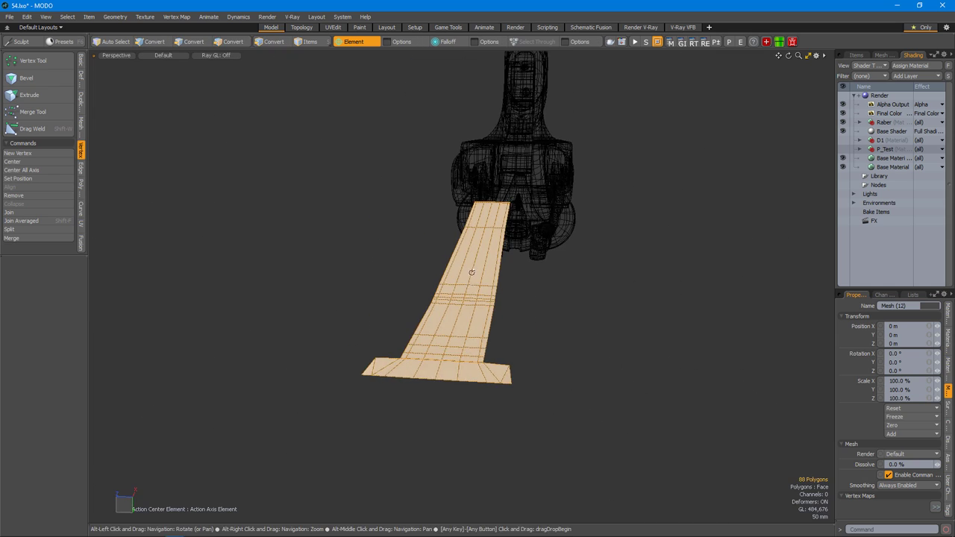
alt+drag(488, 288, 539, 305)
scroll(579, 282, up, 5)
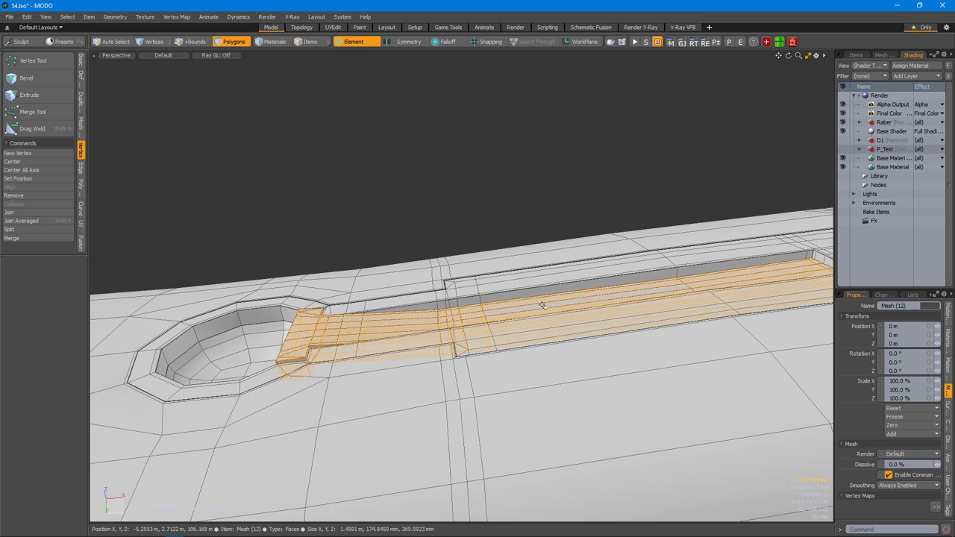
Isolate the insert and examine its bent profile in the front and other views.
key(shift+h)
key(ctrl+space)
click(564, 360)
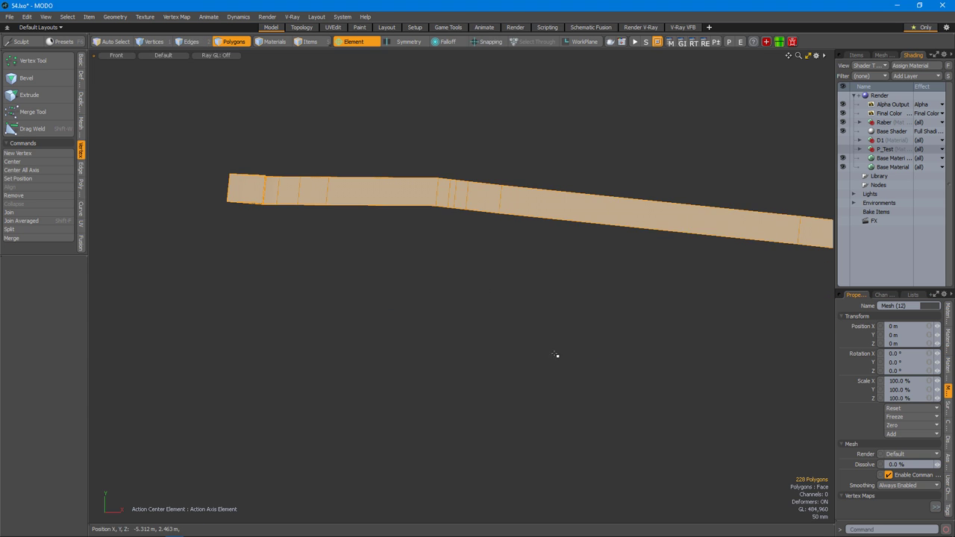
key(ctrl+space)
click(628, 333)
key(ctrl+space)
click(524, 333)
key(ctrl+space)
click(560, 353)
Show the surrounding body and move the insert's vertices to bring its top towards the body surface.
key(u)
mouse_move(497, 337)
alt+mouse_down()
mouse_move(484, 335)
mouse_move(473, 358)
mouse_move(474, 328)
mouse_move(497, 320)
alt+mouse_up()
key(shift+h)
key(1)
key(u)
key(w)
key(ctrl+space)
click(497, 284)
Isolate the insert again, work on its vertices, and adjust their height against the restored body.
alt+drag(501, 367, 544, 288)
key(3)
click(559, 303)
double_click(559, 303)
key(shift+h)
key(1)
key(u)
key(w)
Move the top vertex rows around the insert's bend to follow the surrounding body surface.
alt+drag(464, 318, 552, 317)
key(3)
double_click(565, 308)
key(shift+h)
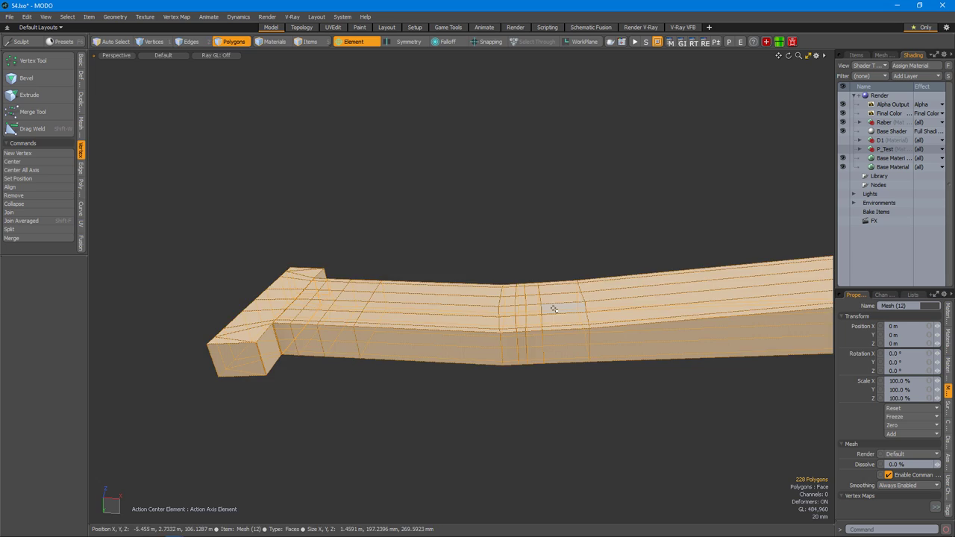
key(w)
alt+drag(576, 319, 549, 329)
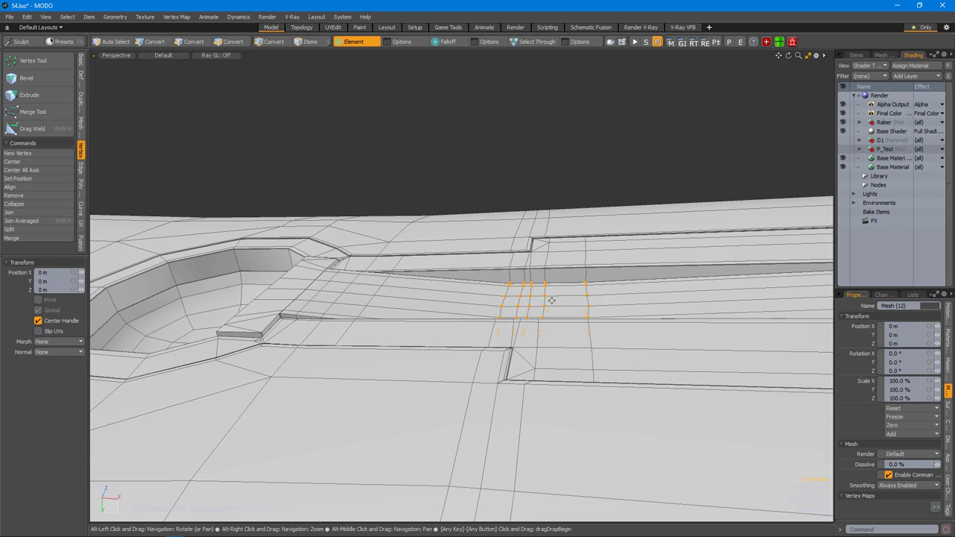
mouse_move(531, 277)
alt+mouse_down()
mouse_move(633, 261)
mouse_move(543, 279)
alt+mouse_up()
Select the top vertex row between the insert's bend and neck and raise it about 3 mm.
key(3)
double_click(558, 287)
key(shift+h)
key(1)
right_drag(541, 258, 590, 347)
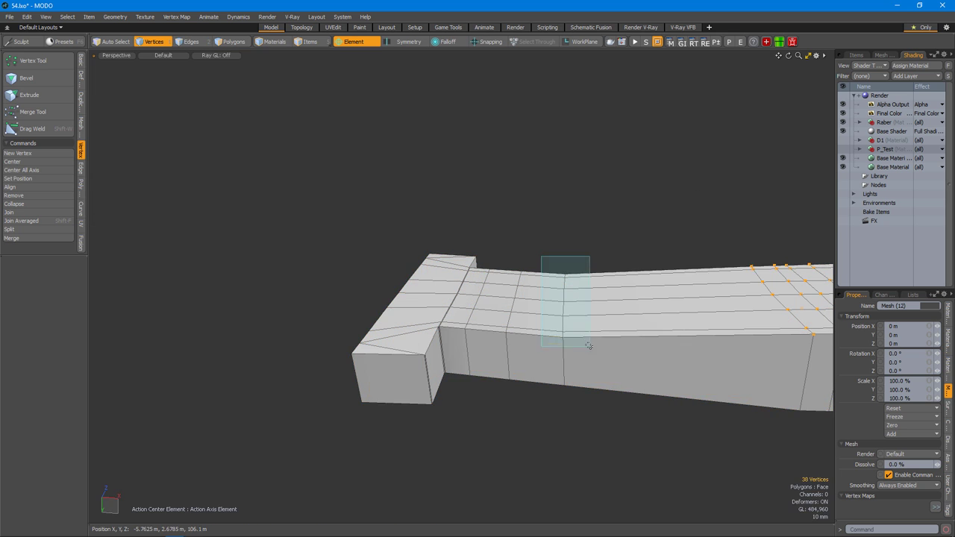
key(u)
key(w)
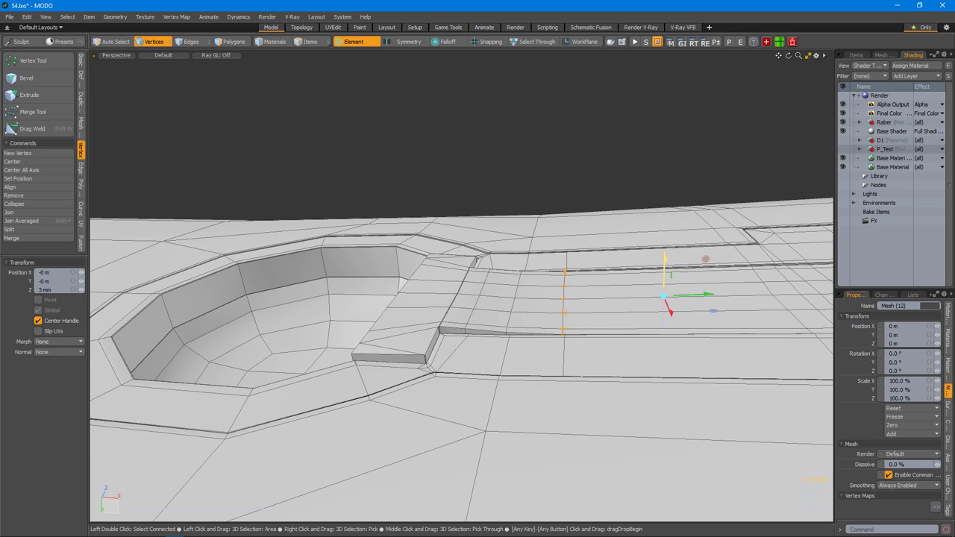
Lower the top vertices at the insert's wide neck end by about 2.5 mm, then about 3.5 mm, to meet the body.
key(shift+h)
key(1)
right_drag(403, 268, 519, 343)
key(u)
key(w)
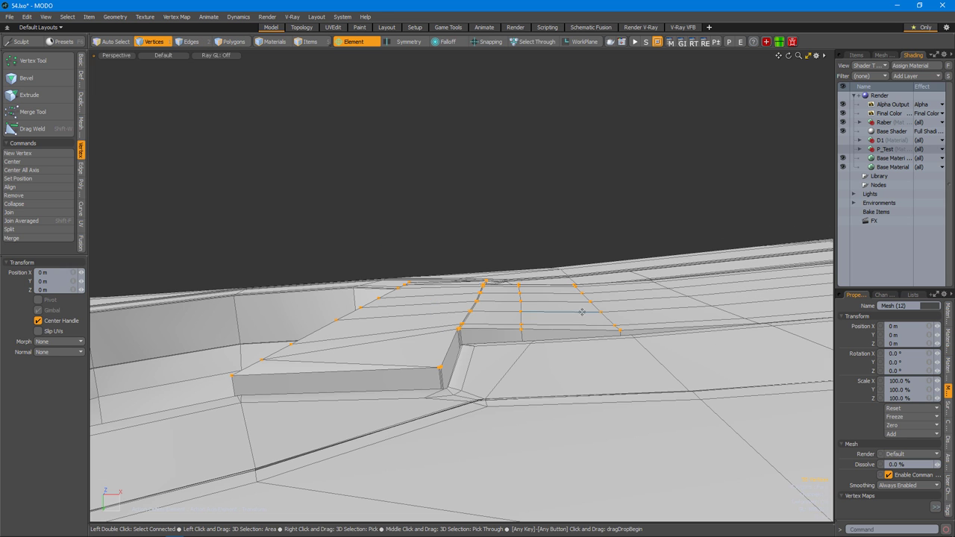
alt+drag(703, 291, 713, 272)
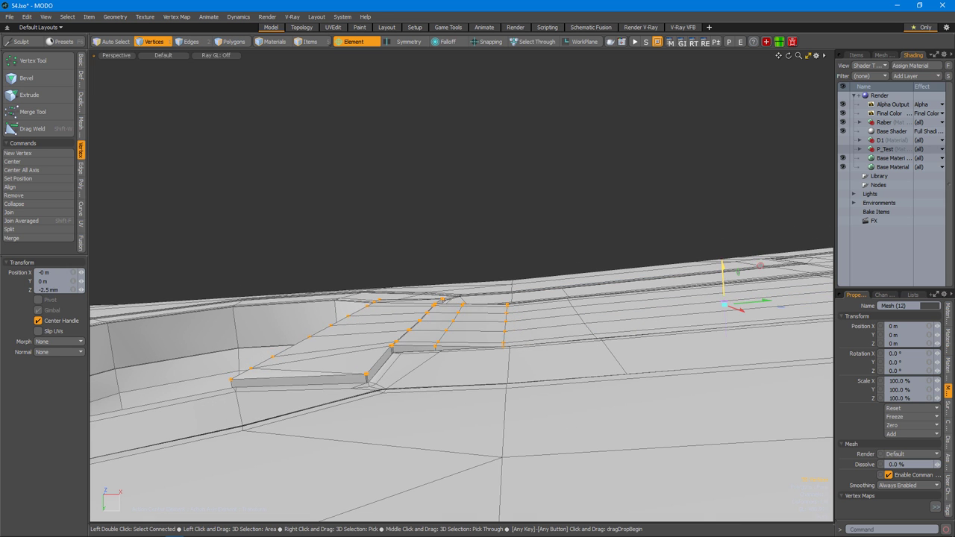
key(space)
shift+drag(540, 271, 595, 341)
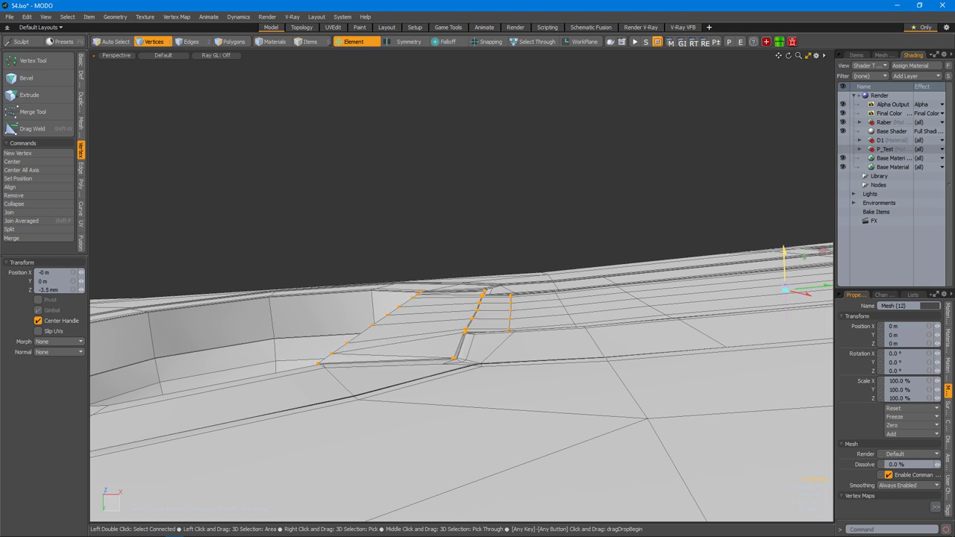
alt+drag(736, 265, 549, 297)
Select the edge loop across the insert at its bend and isolate the insert to work on that loop.
drag(492, 412, 492, 412)
alt+drag(493, 412, 629, 348)
alt+right_drag(629, 347, 589, 317)
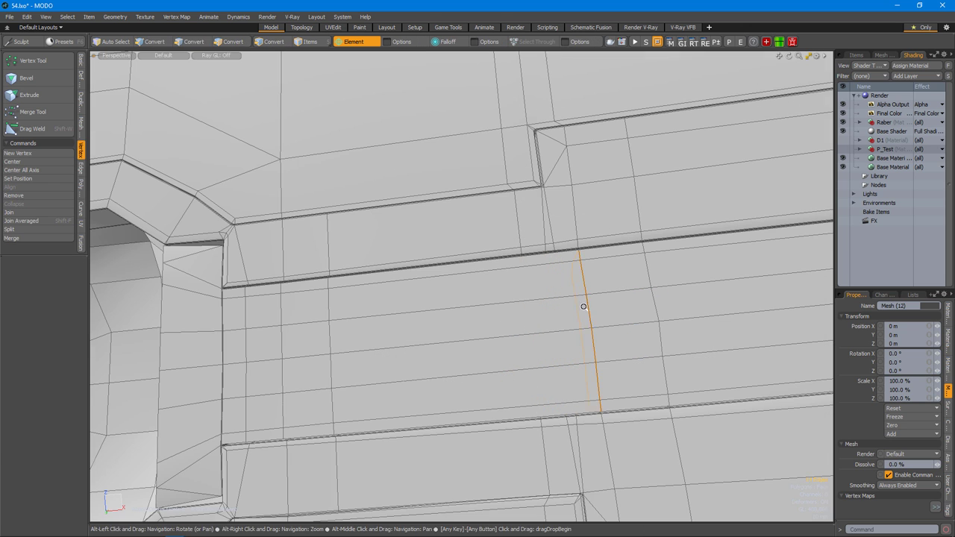
alt+right_drag(594, 312, 587, 339)
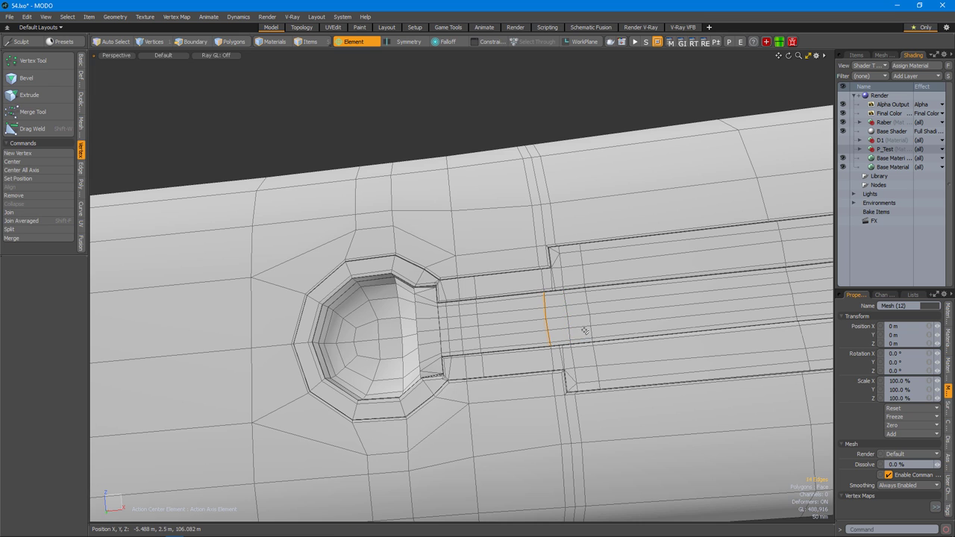
key(shift+h)
alt+drag(562, 390, 614, 321)
key(2)
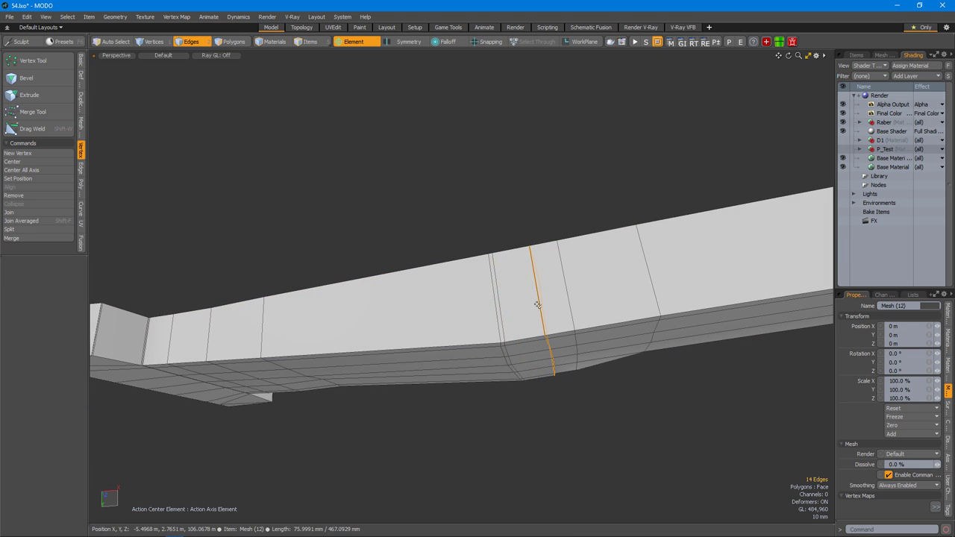
alt+drag(593, 311, 604, 286)
Delete one lengthwise half of the insert, leaving the other half for mirroring.
key(3)
ctrl+right_drag(270, 225, 721, 317)
mouse_move(675, 316)
alt+mouse_down()
mouse_move(521, 344)
mouse_move(526, 320)
mouse_move(577, 323)
mouse_move(533, 262)
mouse_move(532, 273)
mouse_move(572, 222)
mouse_move(522, 194)
mouse_move(429, 216)
mouse_move(484, 59)
mouse_move(503, 165)
alt+mouse_up()
key(2)
key(3)
click(429, 216)
alt+right_drag(503, 164, 821, 373)
alt+drag(610, 296, 487, 269)
Remove the extra edge loop beside the half insert's bend and check the shape with subdivision.
key(alt+s)
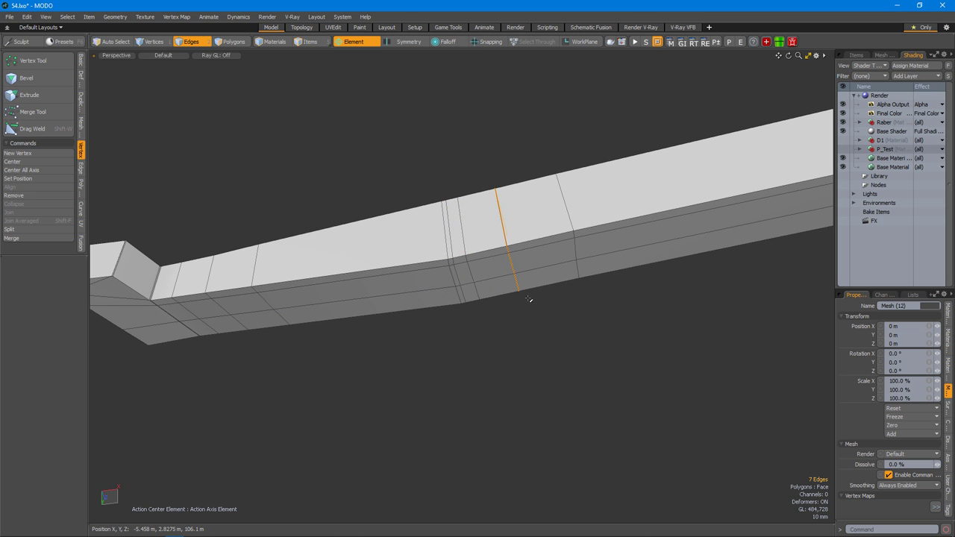
click(529, 297)
key(Tab)
scroll(574, 329, down, 5)
key(Tab)
alt+drag(614, 391, 577, 338)
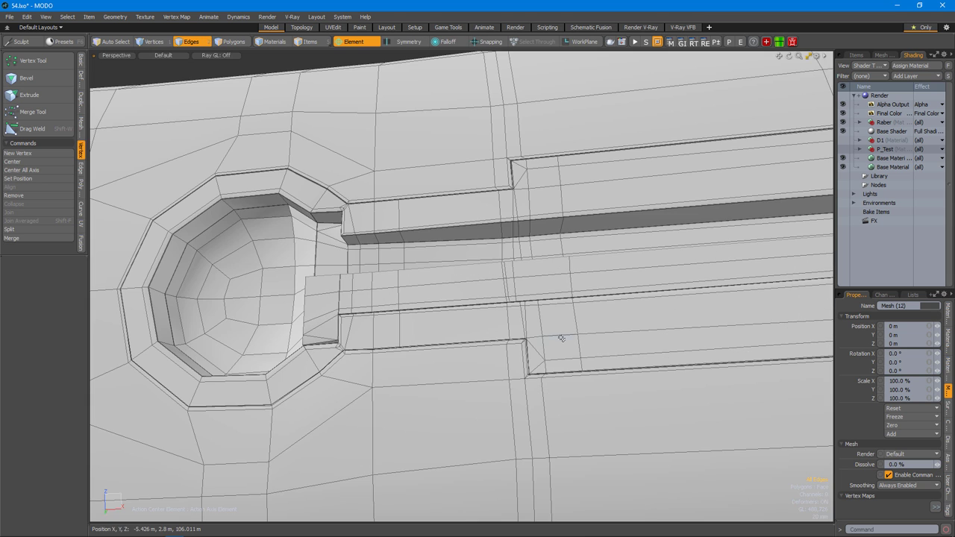
Mirror the half insert across the Z axis with merged vertices to complete it.
scroll(494, 305, down, 3)
scroll(588, 315, up, 3)
scroll(588, 315, up, 2)
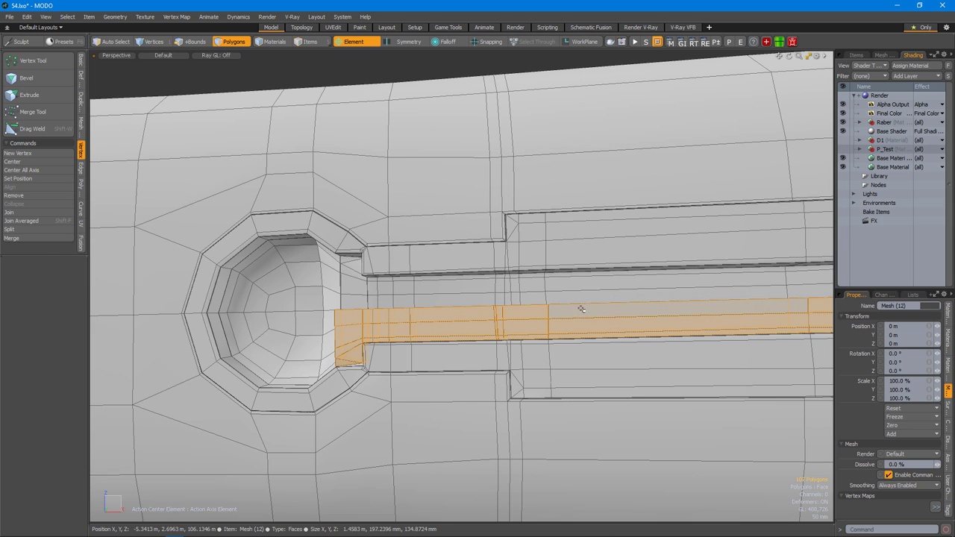
key(shift+v)
double_click(584, 317)
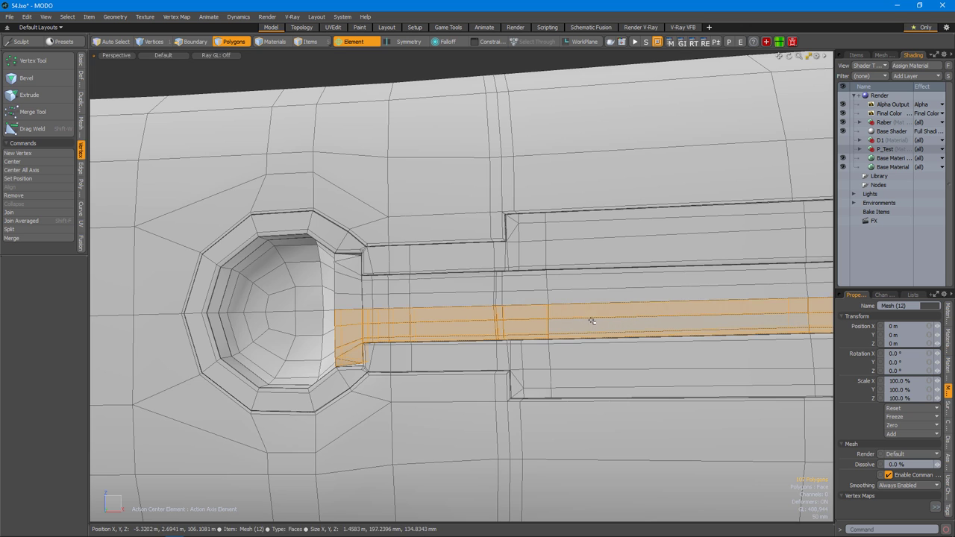
key(shift+h)
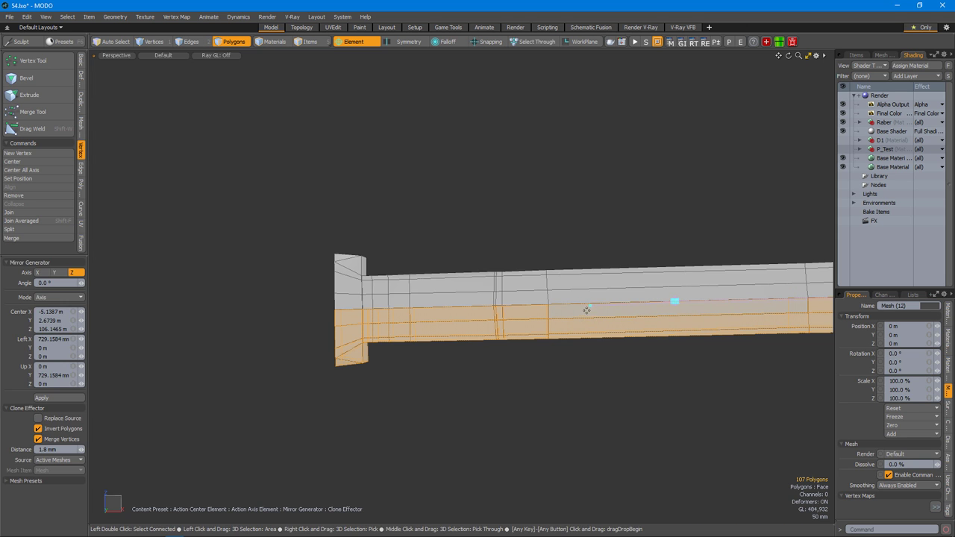
key(u)
double_click(580, 324)
Isolate the completed insert and adjust its neck-end corner vertices against the restored body.
alt+drag(581, 324, 529, 332)
key(shift+h)
key(1)
key(u)
key(w)
scroll(558, 250, up, 3)
scroll(515, 221, down, 5)
alt+drag(514, 221, 513, 307)
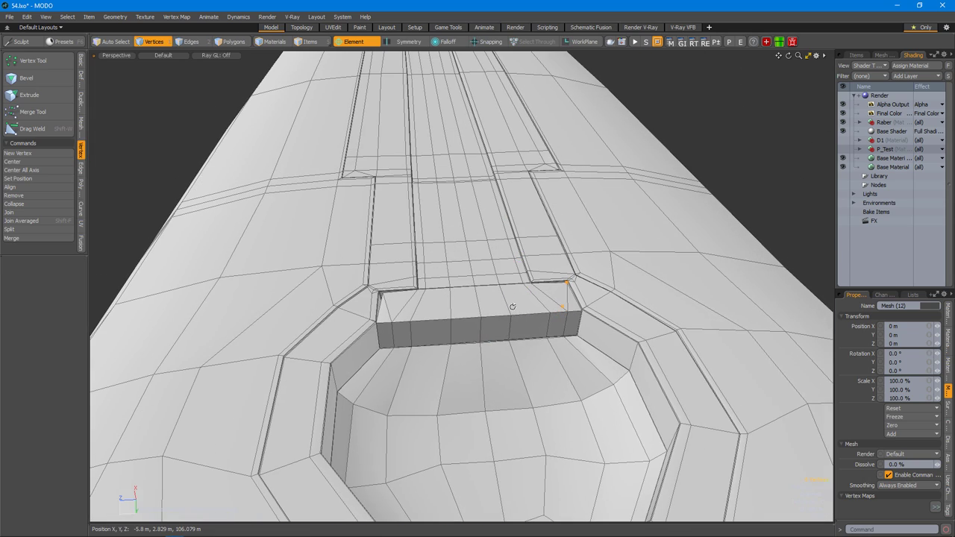
Select the row of floor vertices along the bowl's edge and adjust its height beneath the insert's end.
alt+drag(585, 353, 448, 346)
scroll(351, 304, up, 3)
drag(664, 345, 665, 344)
scroll(664, 345, down, 4)
alt+drag(664, 345, 529, 341)
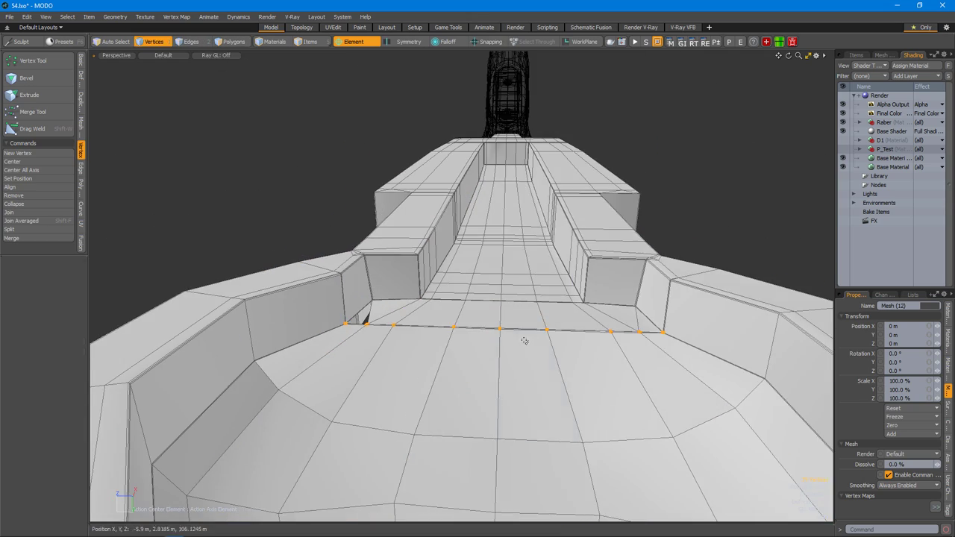
key(w)
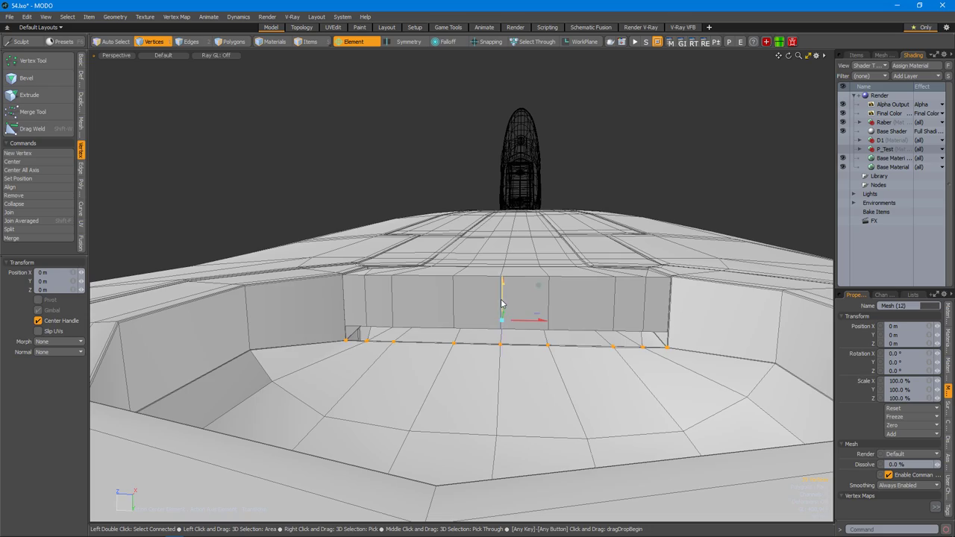
alt+drag(537, 288, 544, 322)
key(1)
Select one lengthwise half of the keyhole-shaped panel and mirror it to rebuild the opposite side.
alt+drag(485, 350, 519, 319)
key(3)
scroll(519, 319, down, 5)
scroll(512, 401, up, 5)
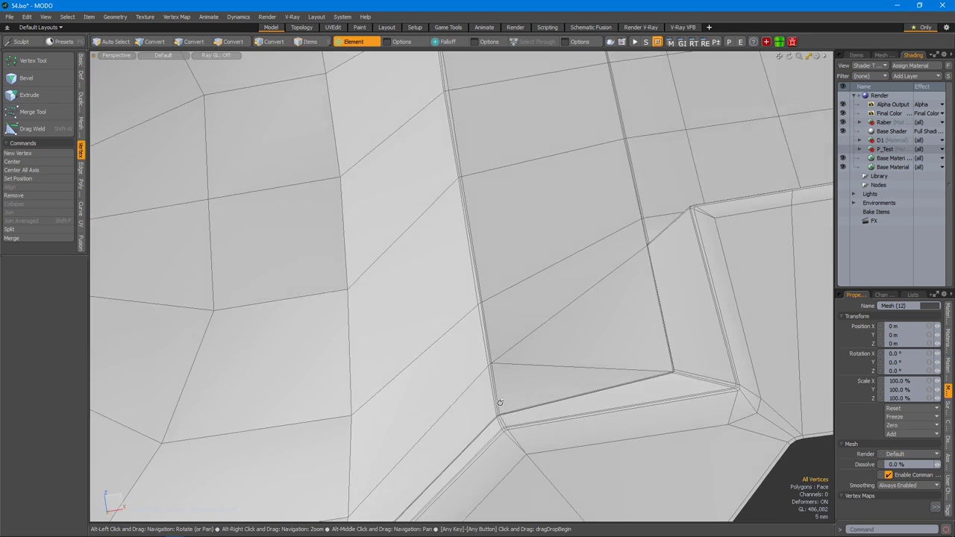
scroll(448, 358, down, 5)
key(3)
right_drag(191, 236, 831, 329)
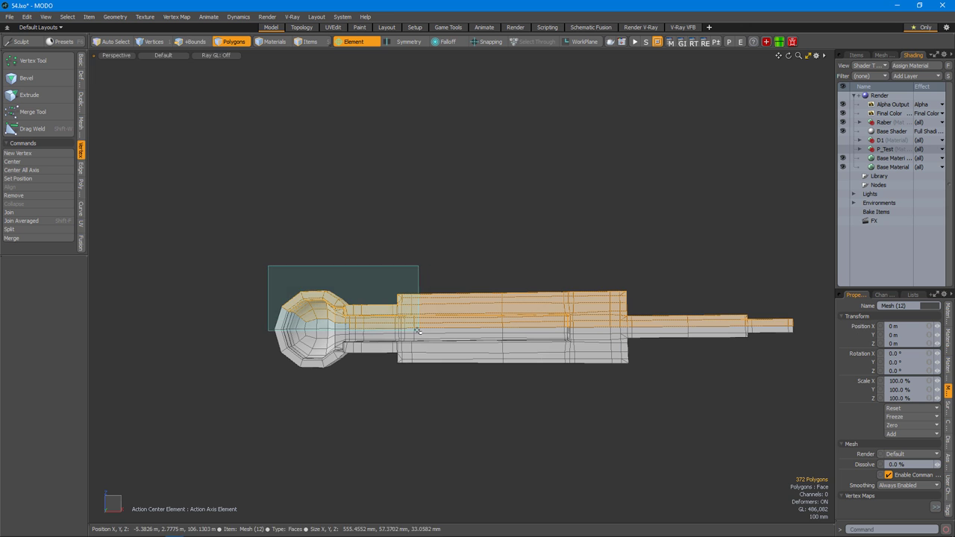
key(shift+v)
key(space)
Isolate the insert, select one lengthwise half of it and delete that half.
alt+drag(381, 347, 448, 347)
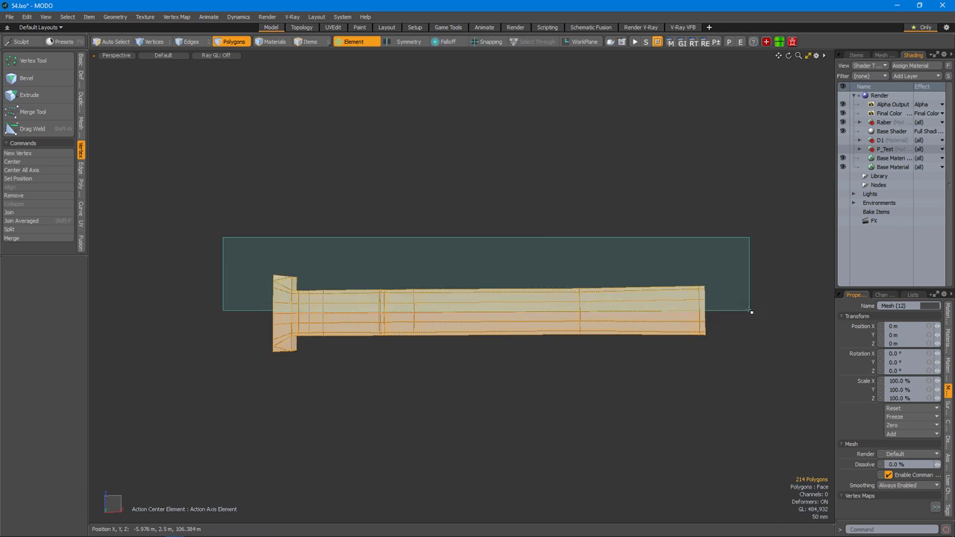
alt+drag(380, 255, 407, 285)
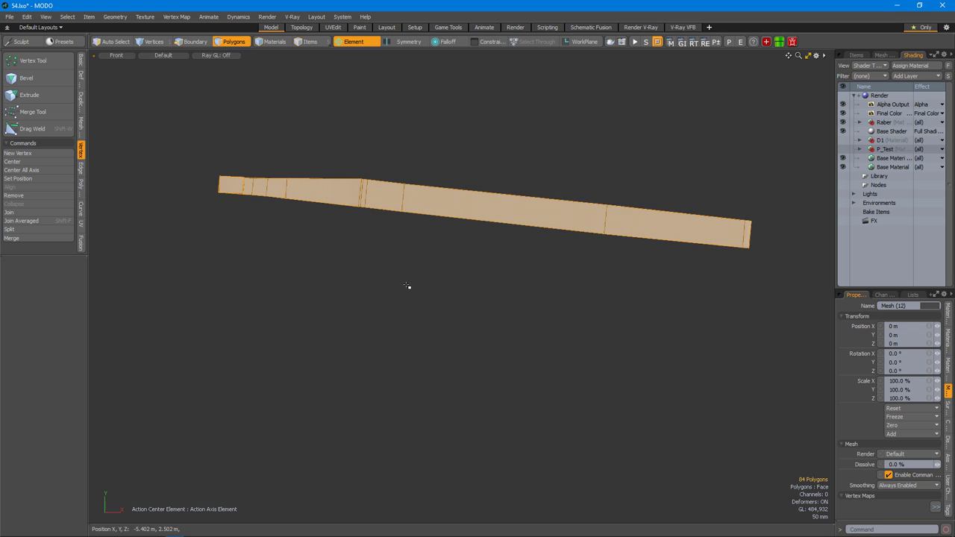
key(ctrl+space)
click(396, 336)
mouse_move(167, 256)
right_down()
mouse_move(702, 346)
mouse_move(737, 386)
right_up()
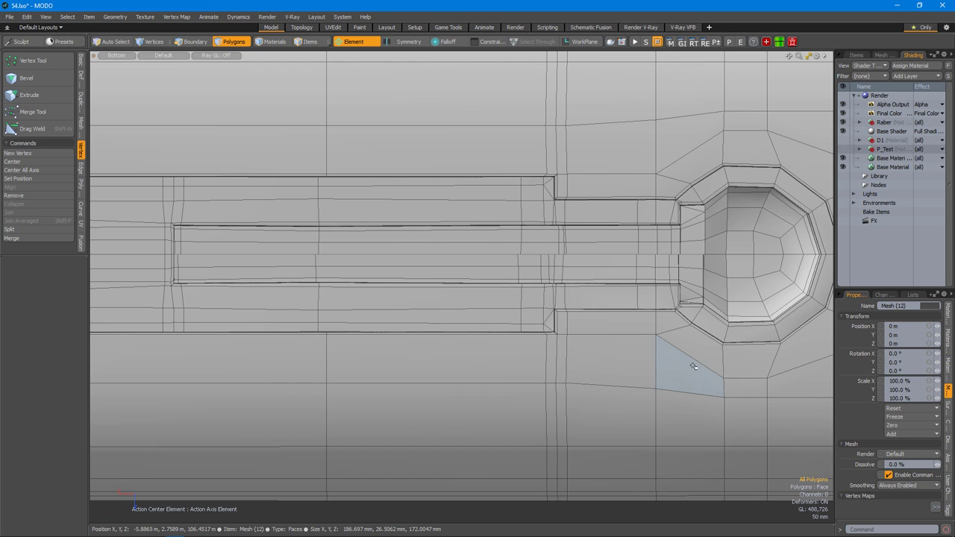
Isolate the remaining half insert and replace the triangles on its wide end block with clean single polygons.
alt+drag(687, 366, 567, 321)
scroll(511, 330, up, 5)
double_click(486, 305)
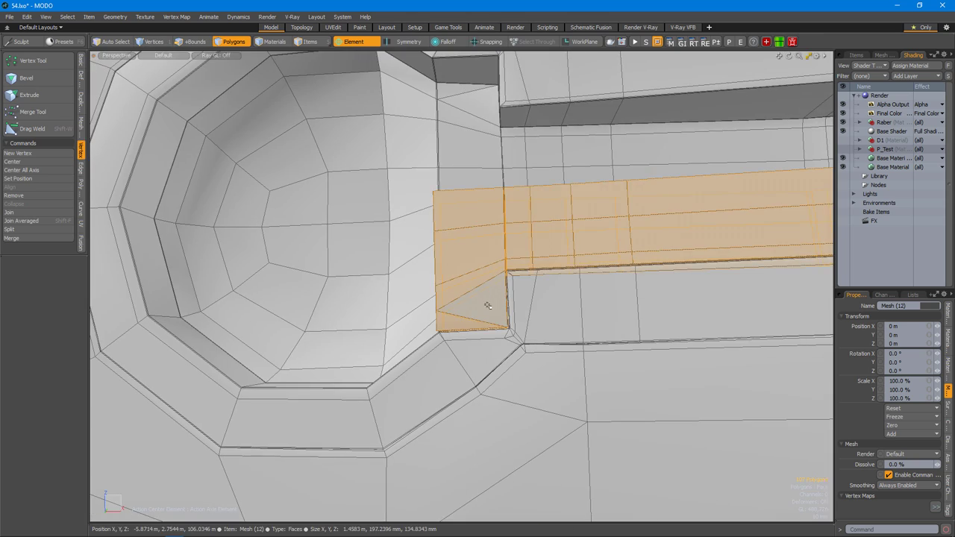
key(shift+h)
alt+drag(499, 316, 483, 336)
alt+drag(473, 292, 309, 432)
click(302, 467)
alt+drag(494, 348, 480, 232)
key(3)
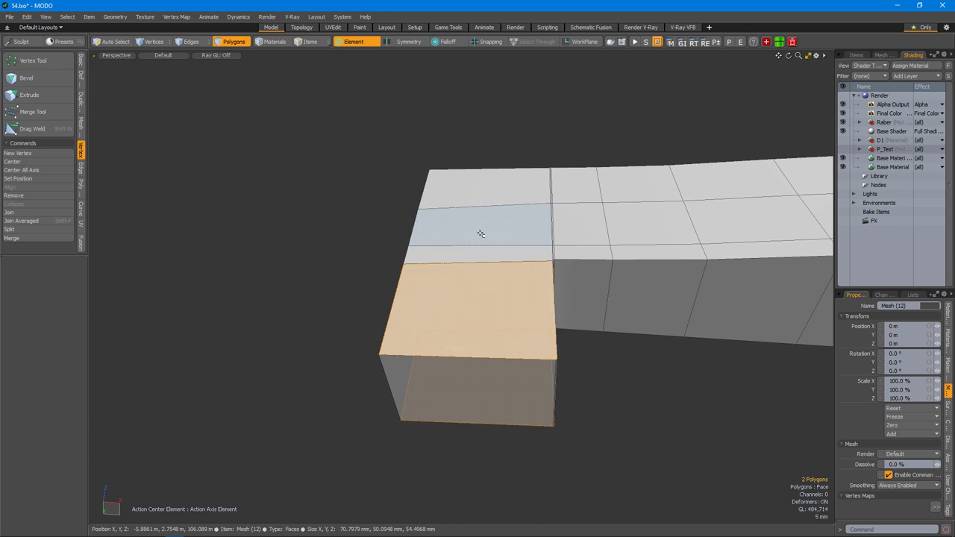
Cut an edge line through the middle of the end block with Edge Slice.
alt+drag(467, 312, 490, 351)
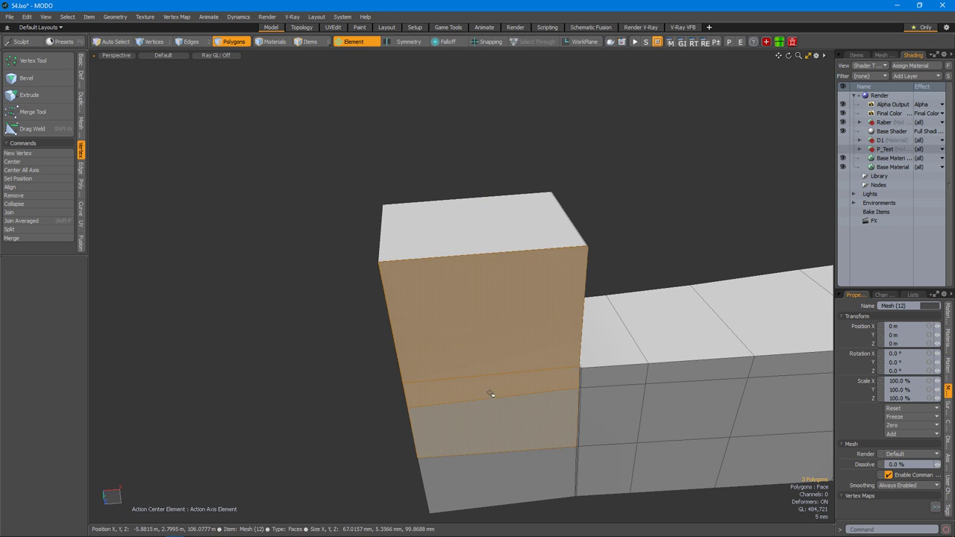
key(1)
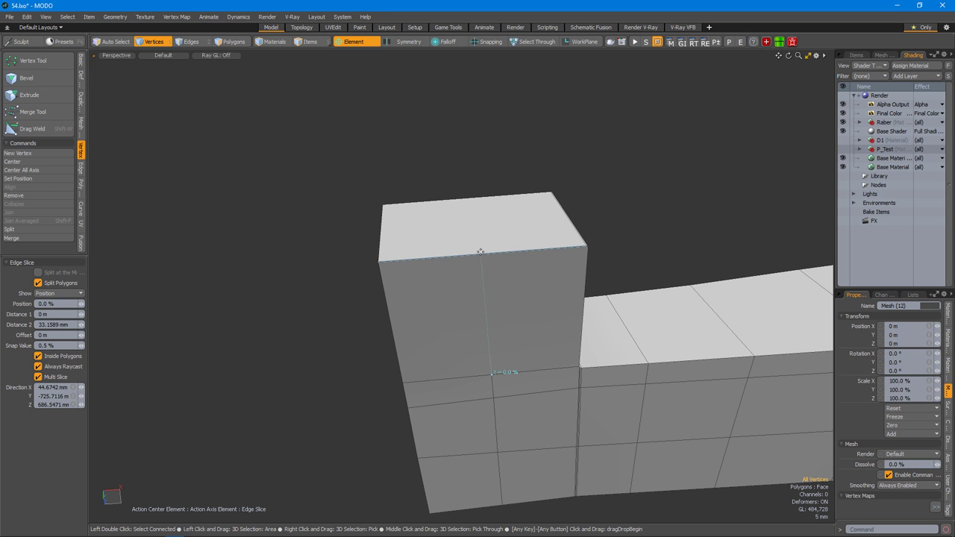
alt+drag(472, 198, 527, 320)
alt+drag(495, 283, 507, 308)
key([)
alt+drag(519, 354, 530, 257)
Slice the end block and add a loop cut through its protruding part.
key(shift+c)
mouse_move(383, 241)
mouse_down()
mouse_move(644, 241)
mouse_move(601, 226)
mouse_move(460, 309)
mouse_move(482, 431)
mouse_move(462, 320)
mouse_up()
key(ctrl+space)
click(674, 254)
key(space)
alt+right_drag(462, 320, 479, 319)
key(alt+c)
alt+drag(479, 319, 468, 378)
key(1)
key(alt+c)
Select the vertices at the inner corner between the end block and the neck and adjust their position.
alt+drag(431, 438, 546, 338)
key(space)
key(space)
click(546, 315)
key(w)
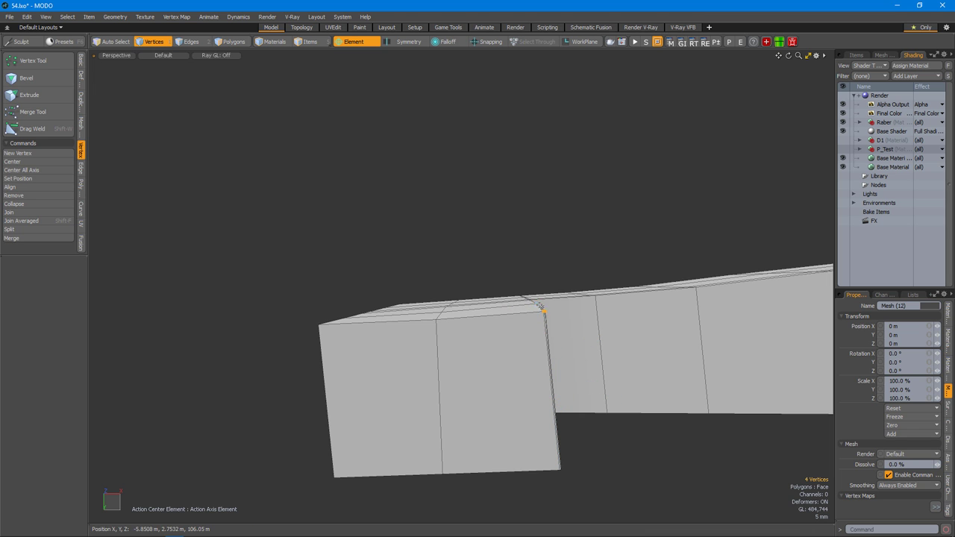
alt+drag(545, 335, 480, 342)
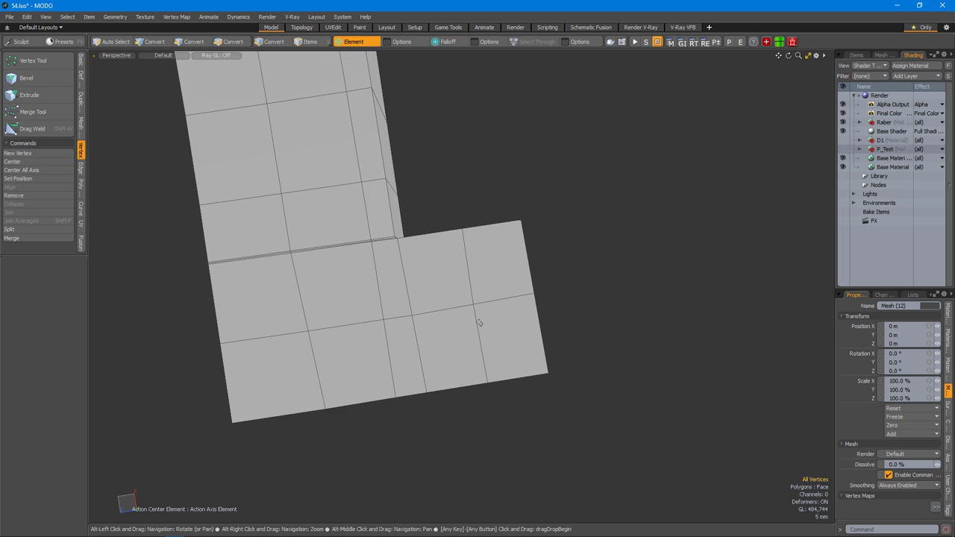
Select the redundant narrow edge loop where the neck meets the end block and remove it.
key(space)
scroll(468, 315, up, 5)
alt+drag(471, 304, 497, 316)
click(381, 326)
scroll(427, 335, up, 5)
scroll(454, 330, down, 5)
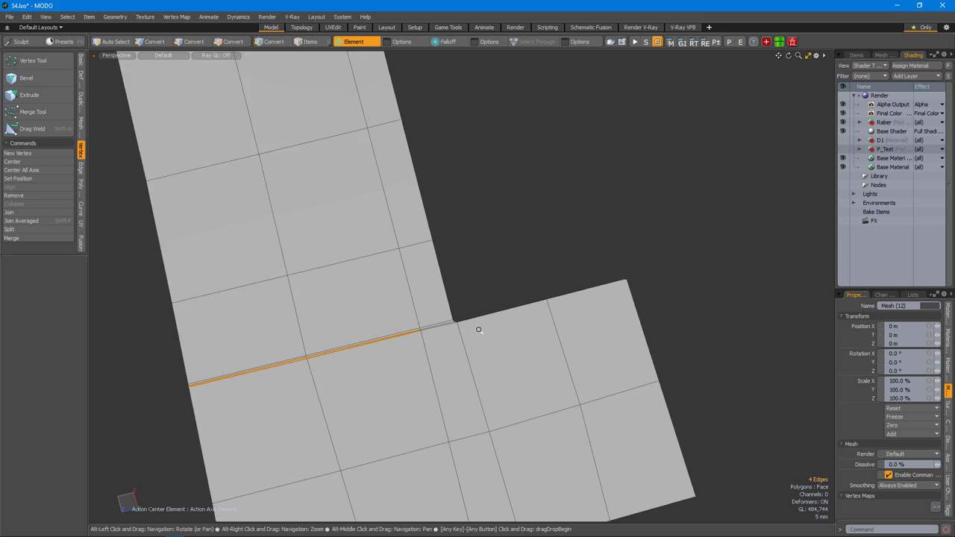
scroll(425, 345, up, 3)
alt+drag(446, 364, 516, 315)
scroll(578, 349, down, 3)
scroll(566, 374, up, 5)
key(3)
scroll(635, 334, down, 5)
scroll(586, 320, up, 2)
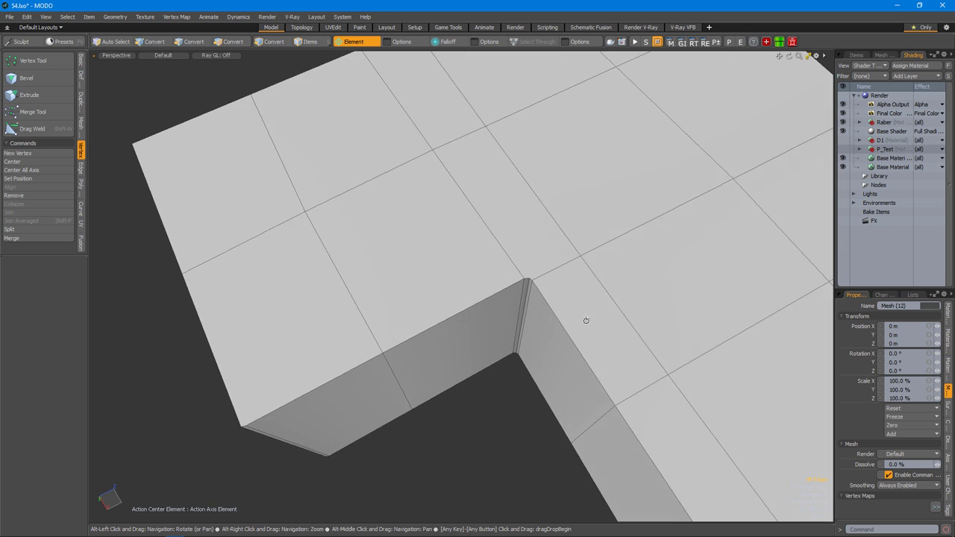
scroll(559, 198, down, 3)
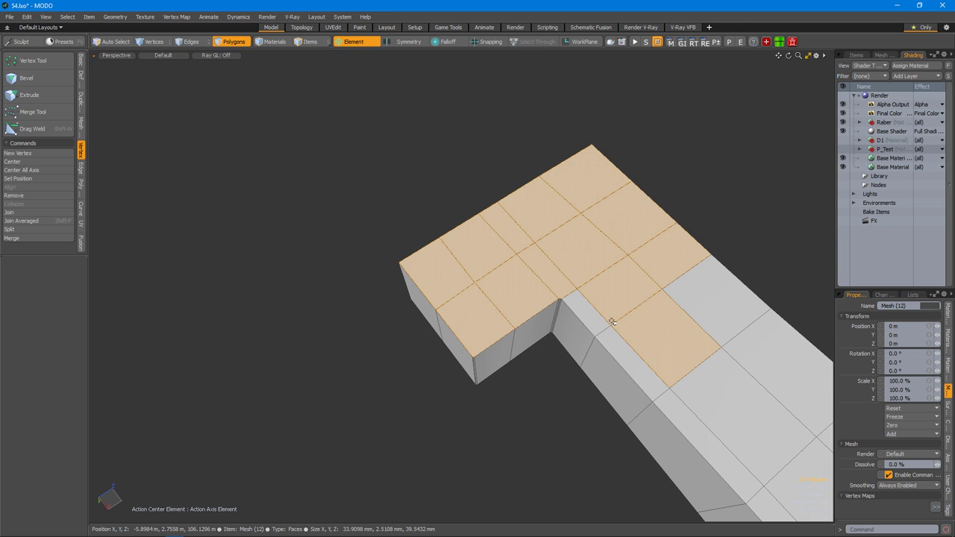
Remove the extra narrow edges beside the vertical corner at the insert's tail end.
scroll(567, 290, down, 4)
alt+drag(625, 266, 487, 314)
scroll(548, 286, up, 6)
alt+drag(426, 335, 524, 243)
key(2)
click(530, 243)
scroll(524, 243, down, 3)
key(2)
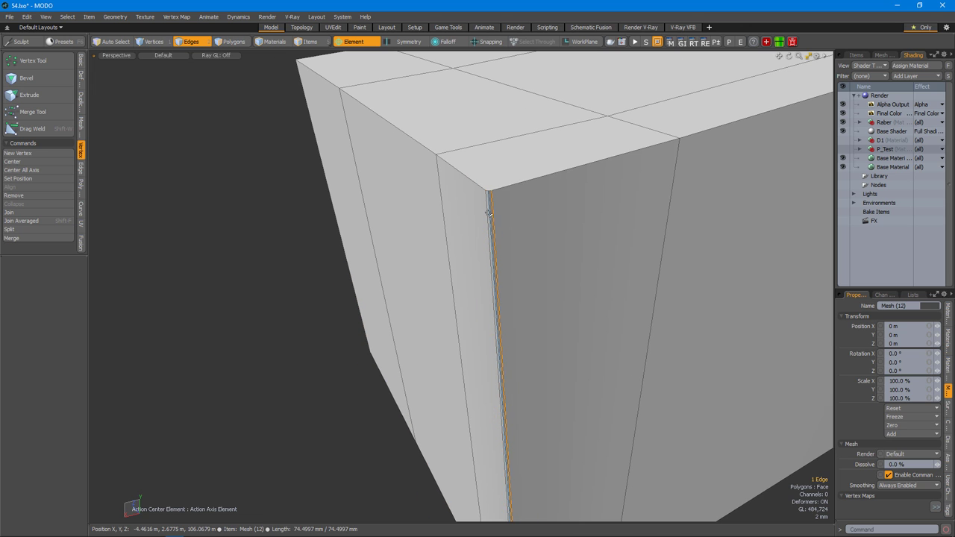
scroll(523, 252, down, 2)
Select the upper and lower edges of the insert's tail end and bevel them.
click(430, 182)
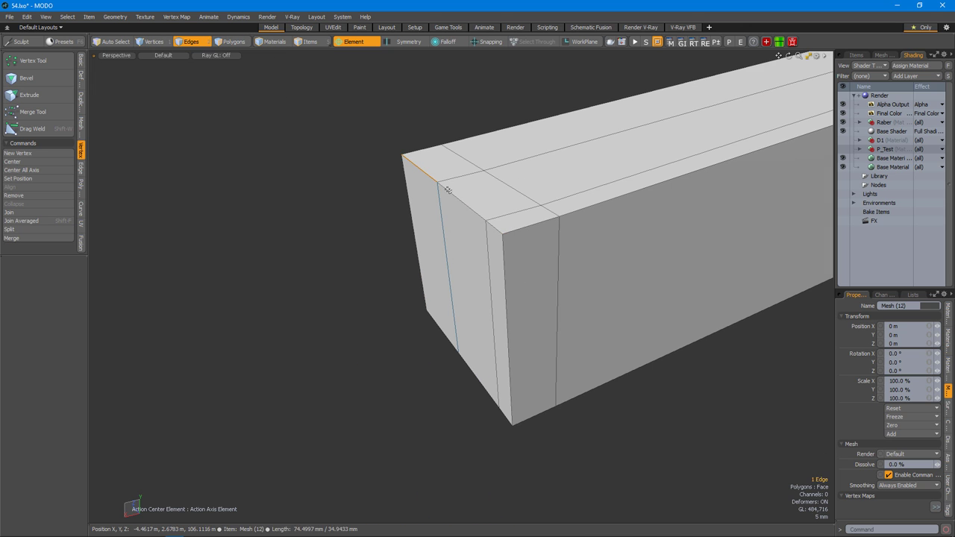
alt+drag(501, 347, 560, 417)
key(2)
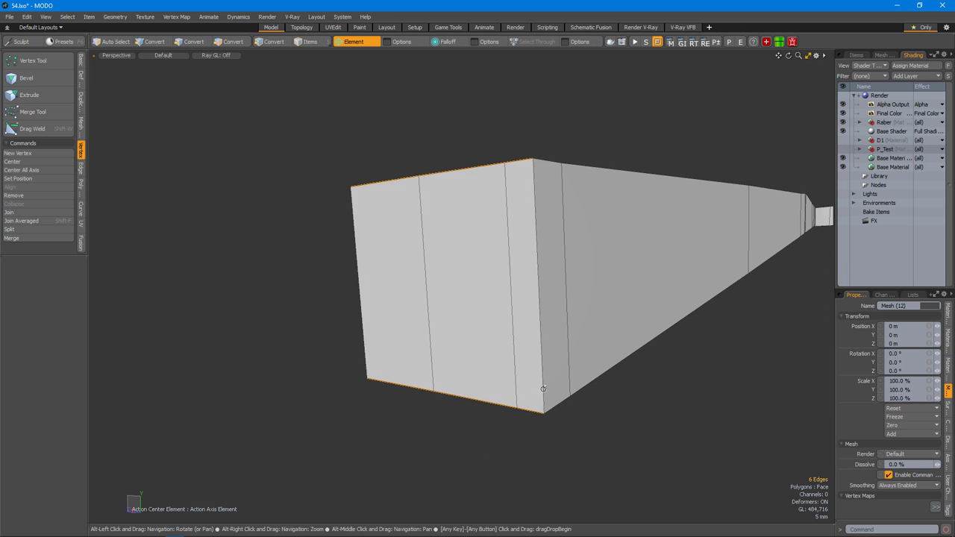
key(b)
alt+drag(548, 315, 288, 383)
key(space)
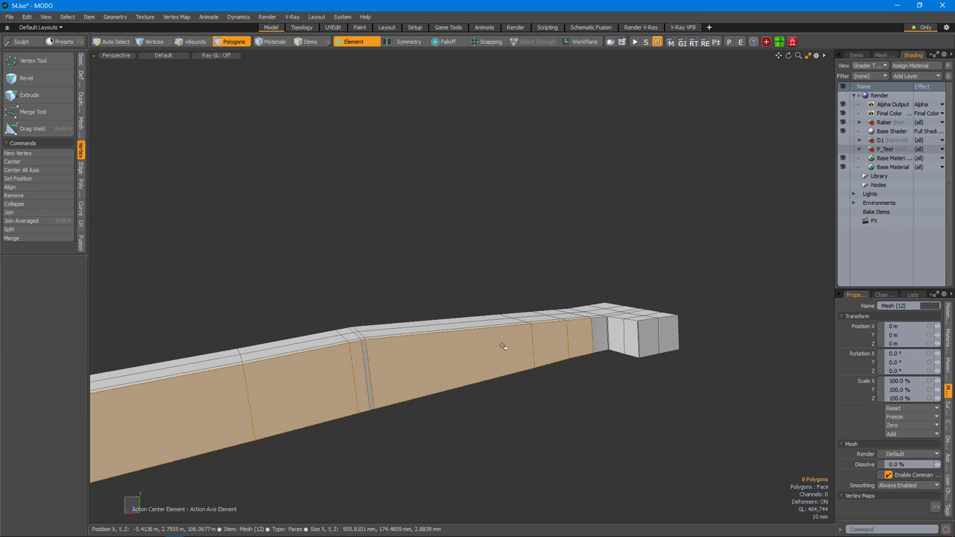
Select the insert's long side faces, add a loop cut and preview the subdivided shape.
alt+drag(576, 351, 352, 330)
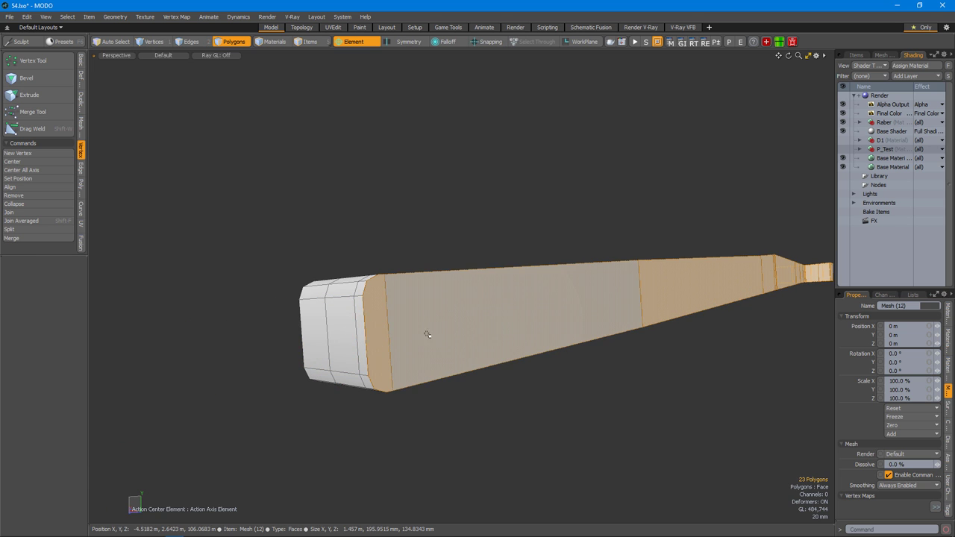
alt+drag(422, 320, 485, 266)
key(alt+c)
alt+drag(294, 330, 497, 339)
key(Tab)
key(Tab)
scroll(623, 350, down, 5)
scroll(522, 347, up, 5)
Select the top faces from the end block along the whole insert and inset them with a narrow border.
alt+drag(561, 358, 583, 346)
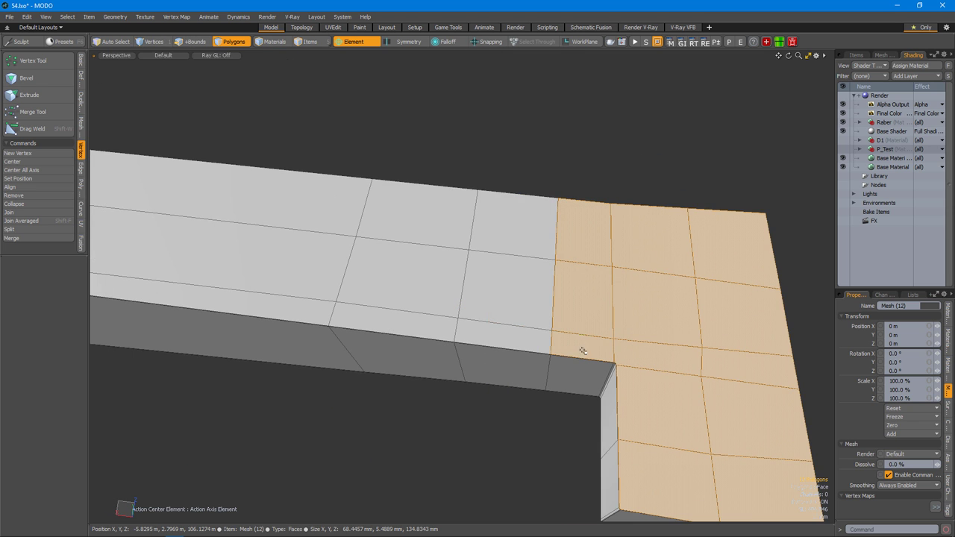
scroll(317, 297, down, 3)
alt+drag(318, 297, 590, 305)
scroll(603, 288, up, 3)
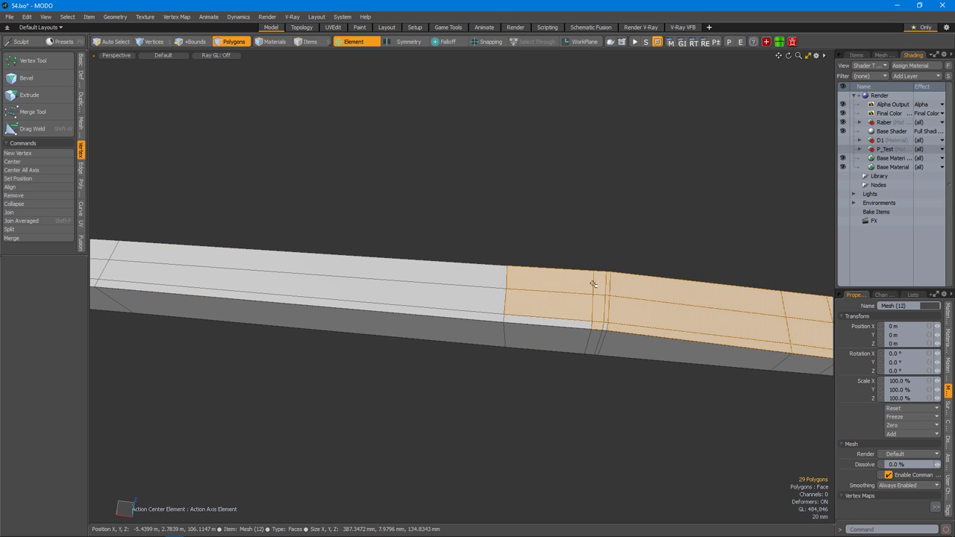
alt+drag(468, 316, 429, 348)
alt+drag(626, 335, 524, 350)
alt+drag(618, 382, 421, 390)
alt+drag(675, 299, 555, 322)
alt+drag(520, 291, 725, 296)
alt+right_drag(726, 297, 739, 324)
Preview the insert subdivided and examine the shading at the end block's outer corner.
key(Tab)
alt+drag(734, 326, 394, 271)
scroll(448, 284, up, 6)
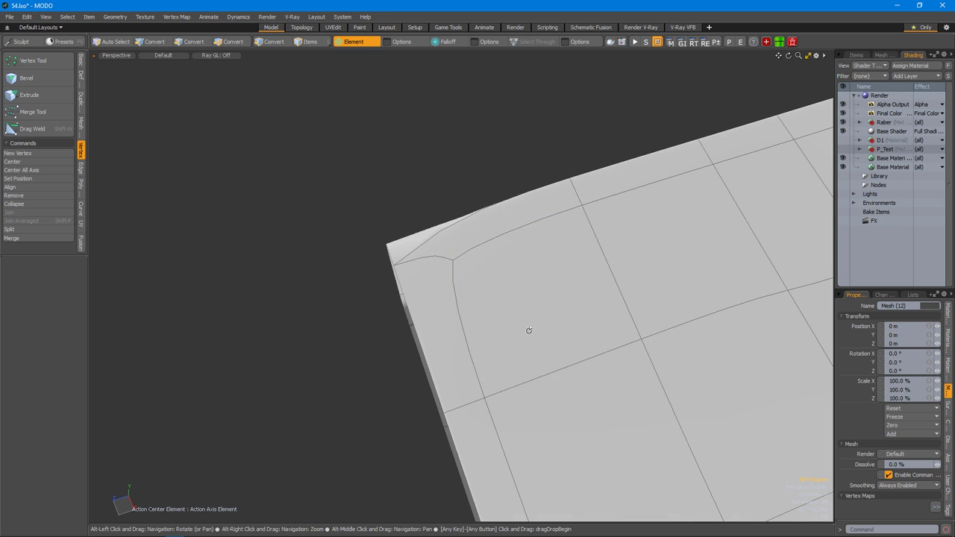
alt+drag(498, 277, 441, 258)
key(Tab)
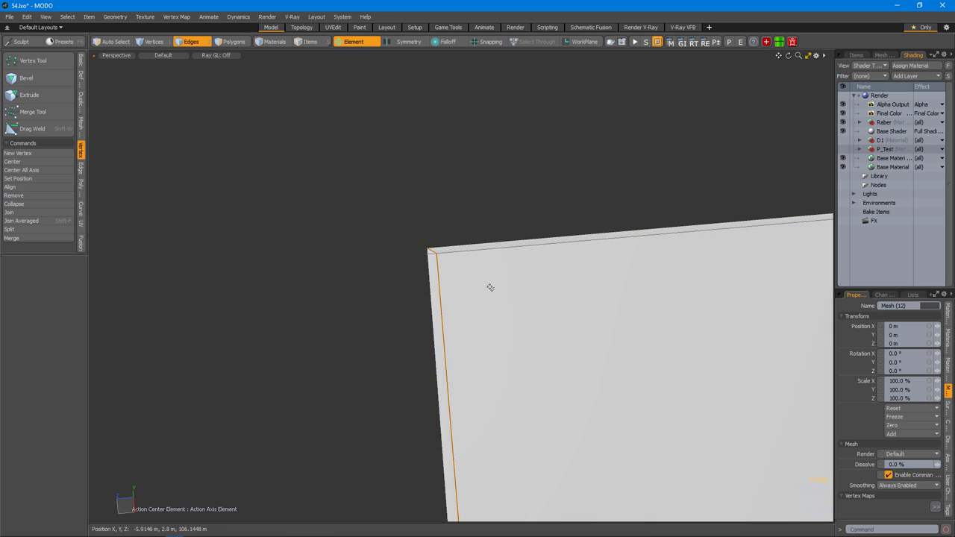
Select and clean up the extra border edges around the end block's outer corner.
alt+drag(575, 276, 520, 340)
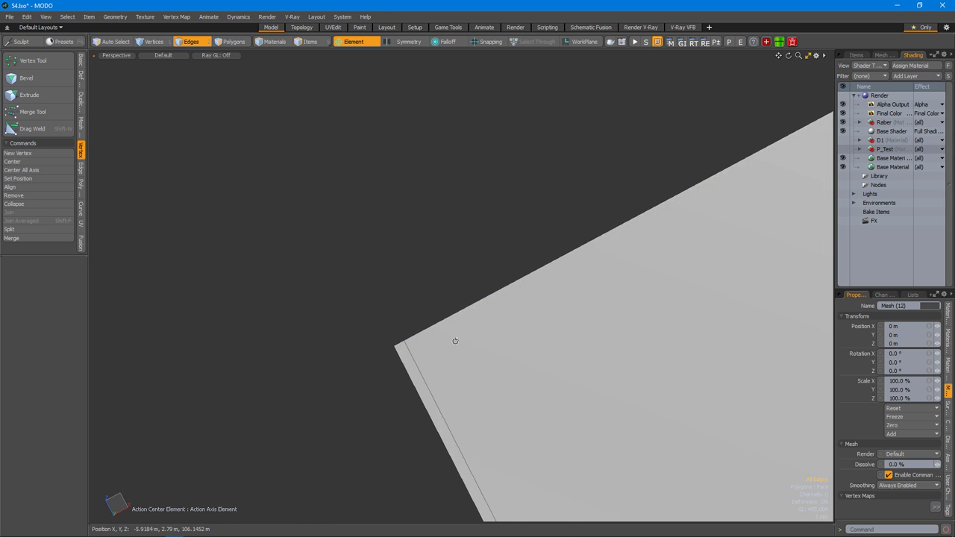
scroll(485, 328, down, 5)
scroll(560, 301, up, 5)
double_click(561, 301)
scroll(522, 328, down, 5)
click(495, 281)
alt+drag(495, 281, 471, 410)
Check the end block subdivided and connect the border edges across its corner with Edge Slice.
key(Tab)
key(Tab)
scroll(580, 294, up, 3)
alt+drag(579, 294, 485, 299)
scroll(533, 321, up, 3)
key(alt+c)
scroll(502, 343, down, 5)
scroll(458, 392, up, 5)
scroll(458, 393, down, 3)
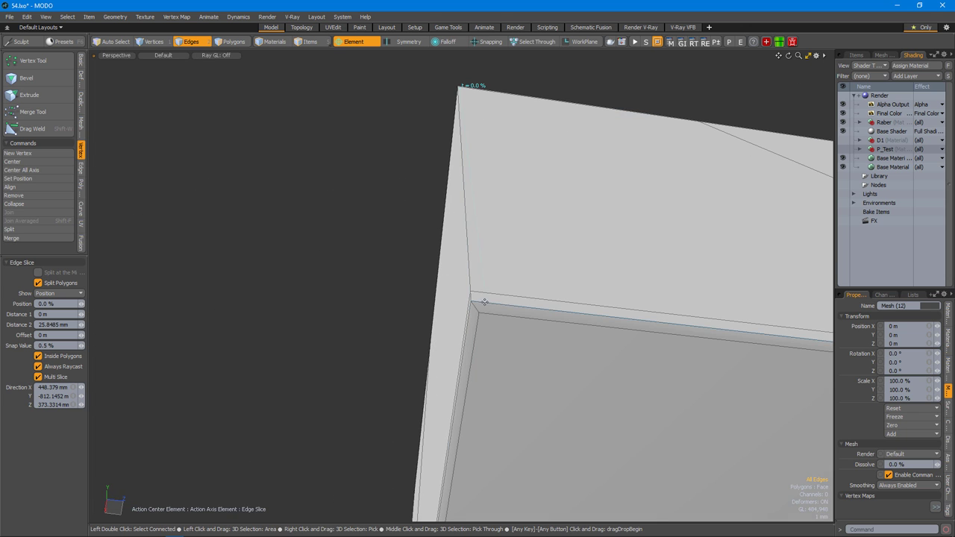
alt+drag(506, 264, 462, 330)
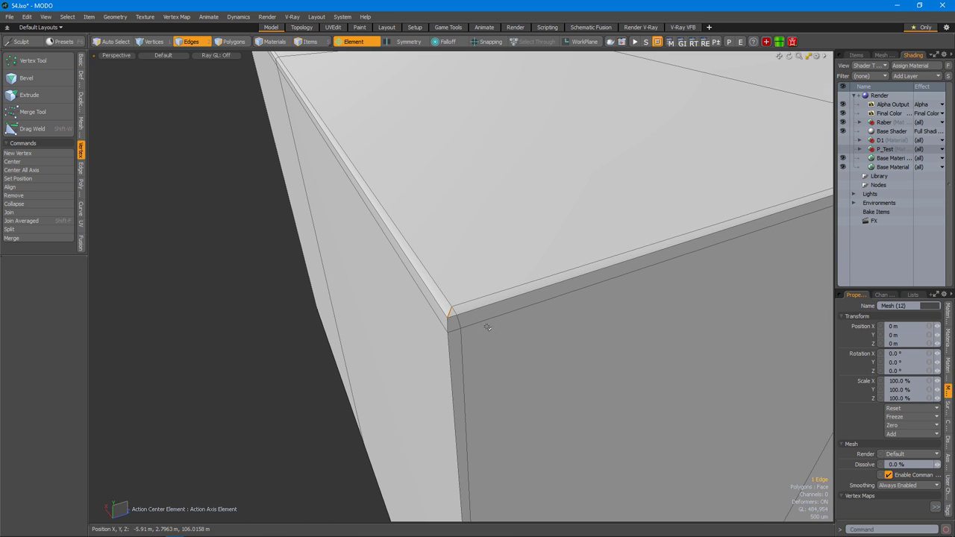
Slide the edge loop on the end block's protruding part toward its tip by 82.7 percent.
scroll(471, 309, down, 5)
scroll(490, 288, up, 8)
alt+drag(485, 261, 395, 384)
key(2)
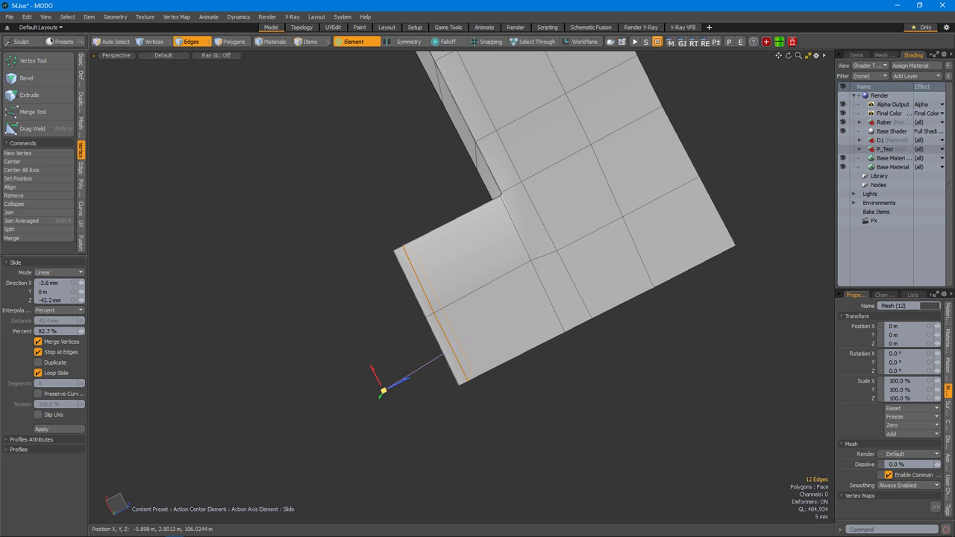
Loop-slice the end block's faces at 36 percent and place a supporting edge loop beside the neck junction.
alt+drag(507, 383, 559, 224)
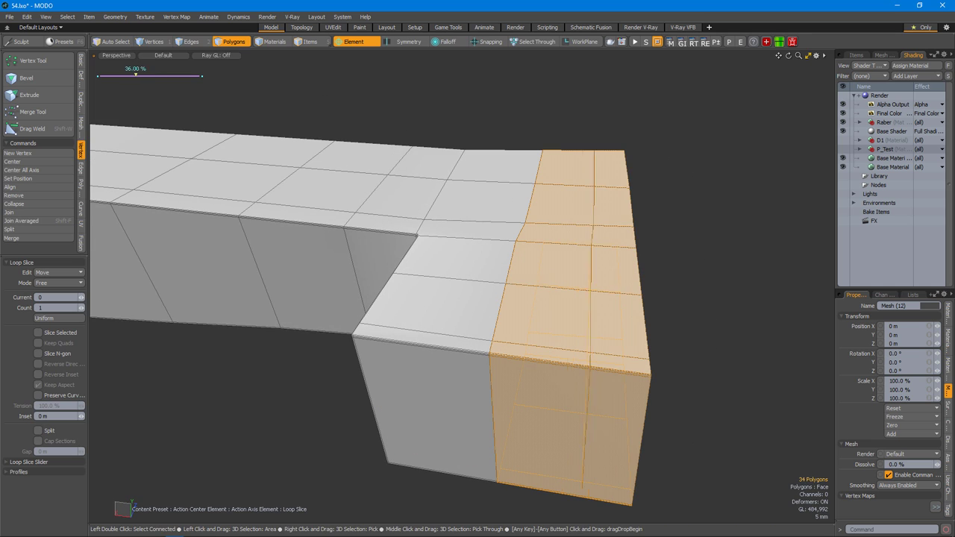
alt+drag(640, 282, 555, 335)
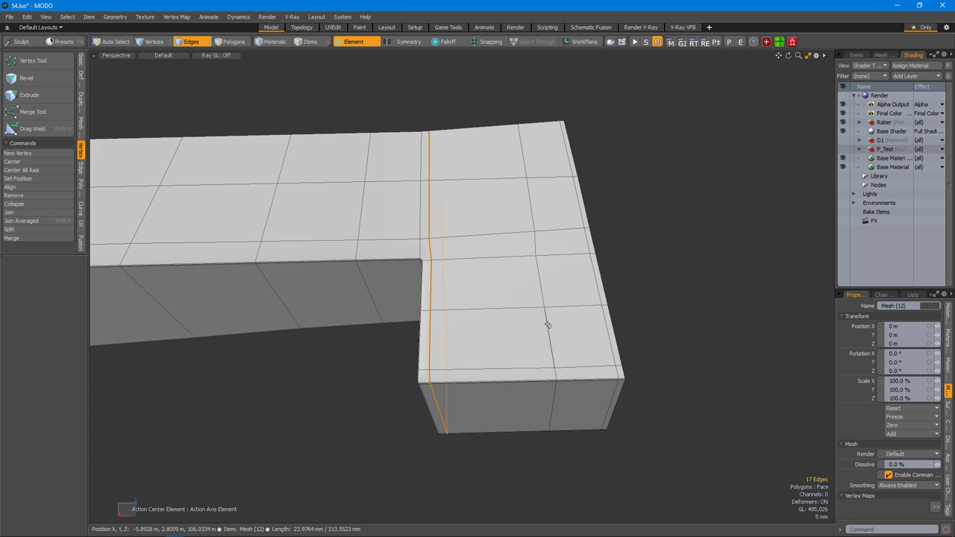
alt+drag(402, 442, 517, 359)
scroll(517, 358, up, 5)
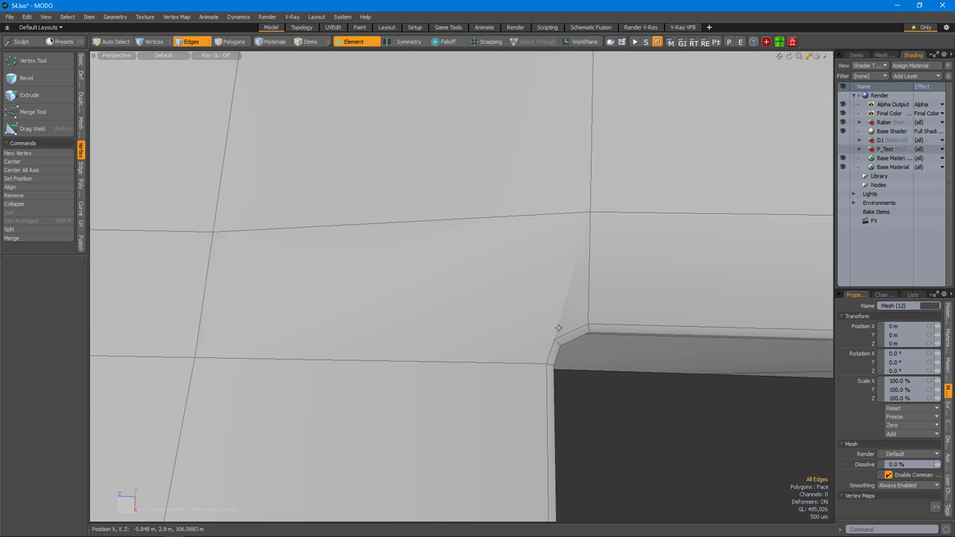
Check the inner neck corner subdivided and cut a diagonal edge from it to the nearby top vertex with Edge Slice.
alt+drag(461, 339, 437, 316)
key(Tab)
alt+drag(497, 309, 460, 291)
key(Tab)
key(2)
alt+drag(490, 324, 492, 321)
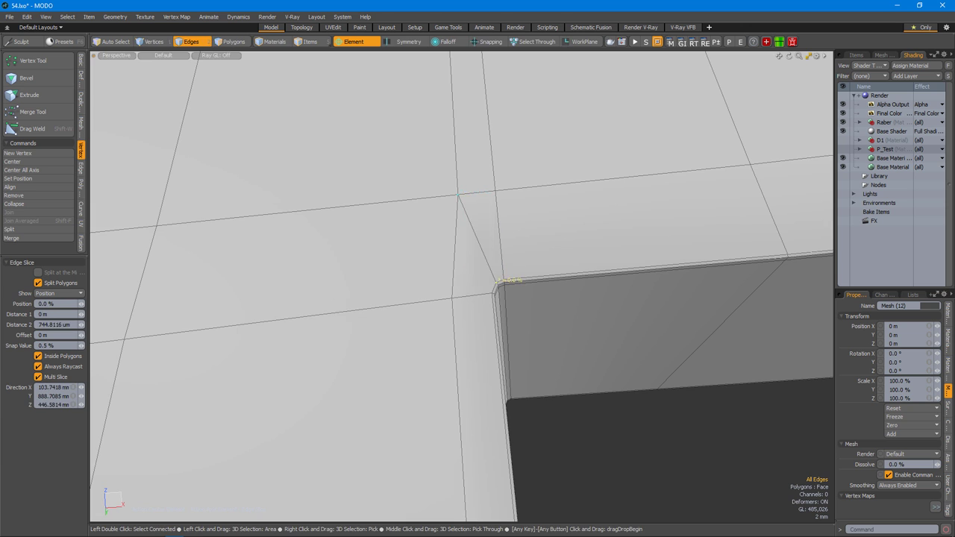
Preview the insert subdivided and cut the side face at the tail end with Edge Slice.
scroll(559, 368, down, 4)
key(Tab)
alt+drag(560, 367, 466, 214)
key(Tab)
key(c)
click(558, 234)
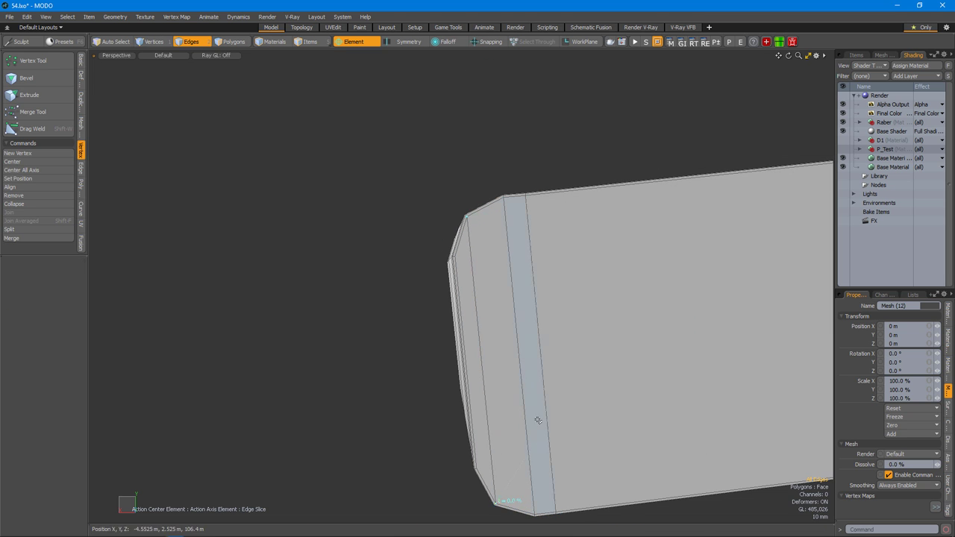
Add a lengthwise loop around the insert's sides at mid height and select the tail's upper beveled-corner vertices.
scroll(534, 403, down, 4)
key(space)
key(space)
alt+drag(574, 397, 556, 414)
key(space)
key(space)
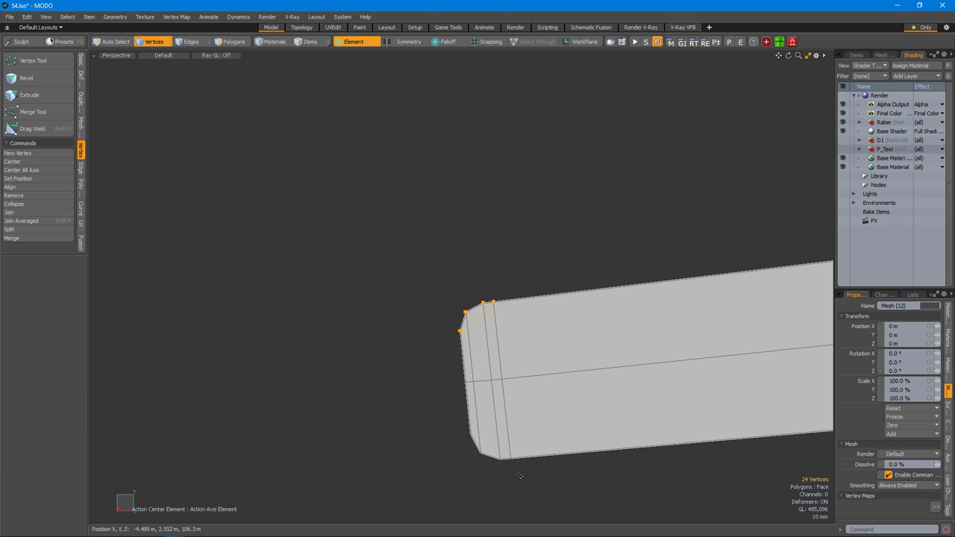
Select the vertices of both beveled corners at the tail and adjust them with Transform.
alt+drag(529, 380, 647, 360)
key(y)
scroll(595, 363, up, 2)
key(space)
scroll(519, 366, up, 3)
alt+drag(571, 363, 600, 361)
key(Up)
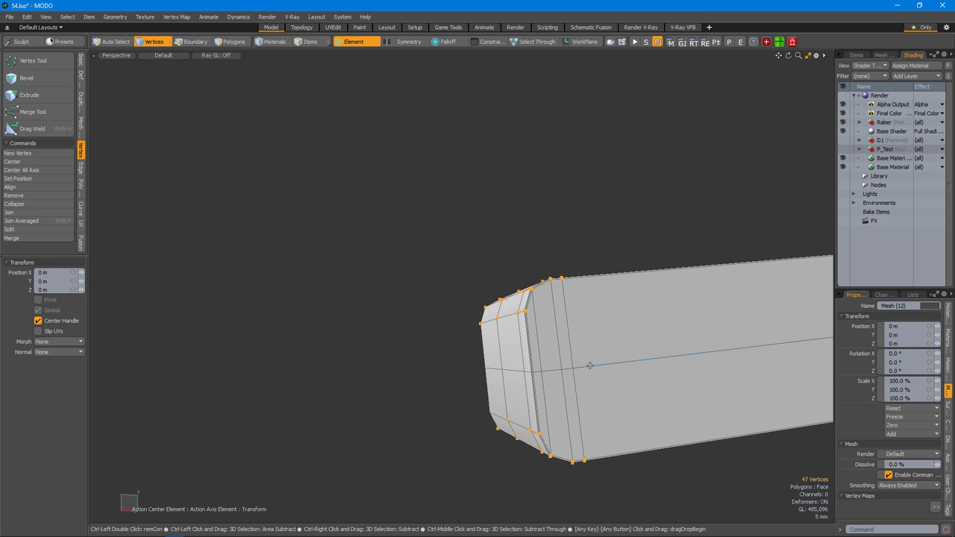
key(y)
alt+drag(507, 405, 671, 357)
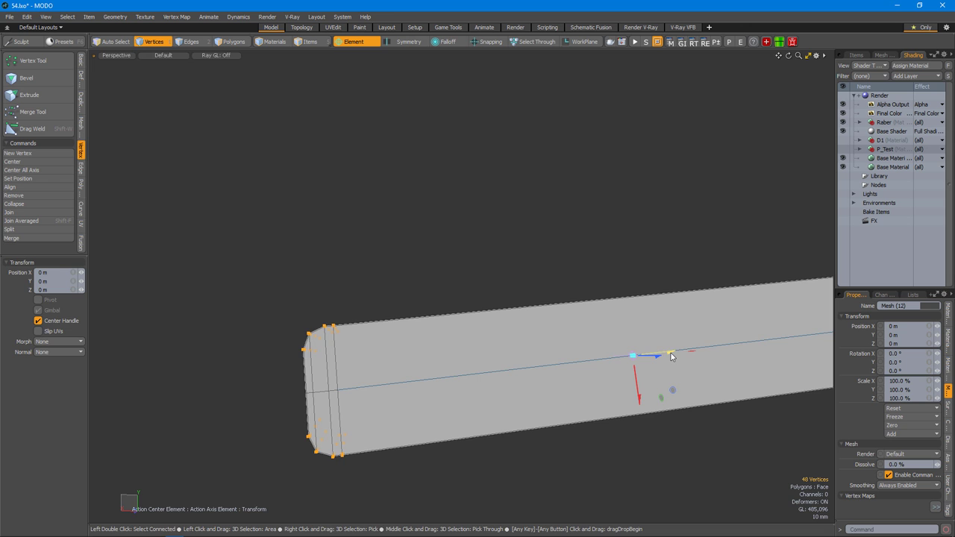
Round the tail end further by adjusting its corner vertex rows and sliding a mid-height side vertex by 11.8 percent.
key(space)
key(Down)
alt+drag(362, 398, 355, 434)
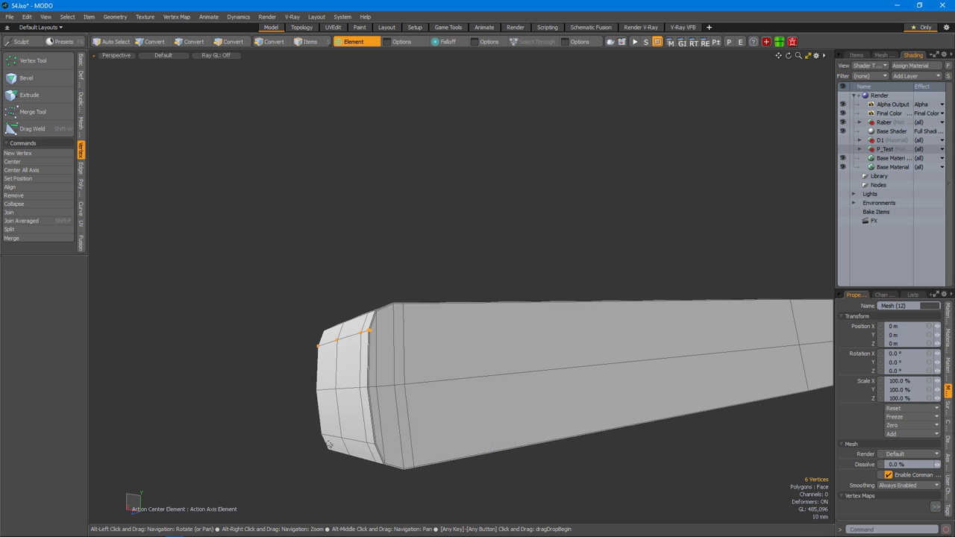
alt+drag(442, 427, 347, 434)
key(y)
alt+drag(348, 434, 367, 384)
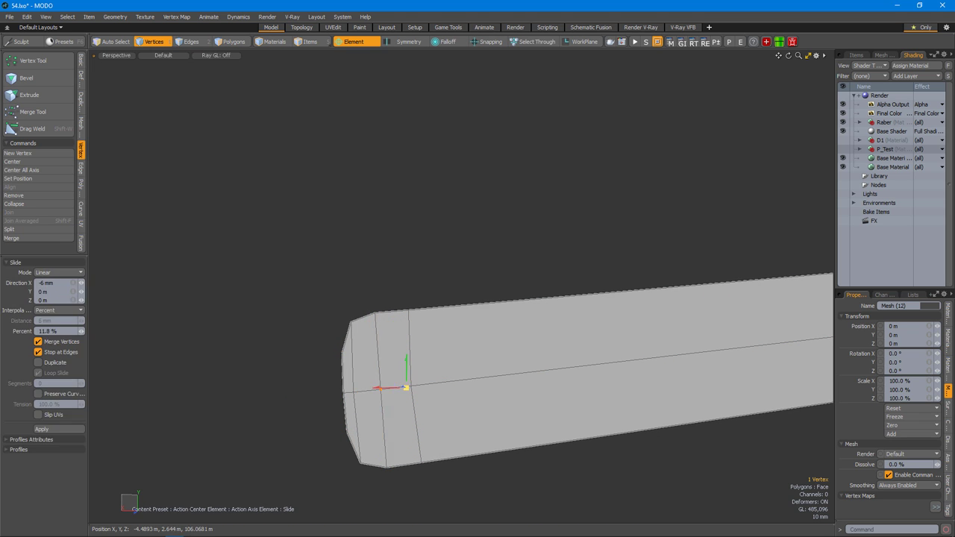
Move the edge loop beside the insert's rounded tail end by 2.5 mm in Y with the subdivided shape shown.
alt+drag(469, 355, 453, 414)
drag(463, 486, 464, 487)
alt+drag(463, 486, 497, 376)
key(w)
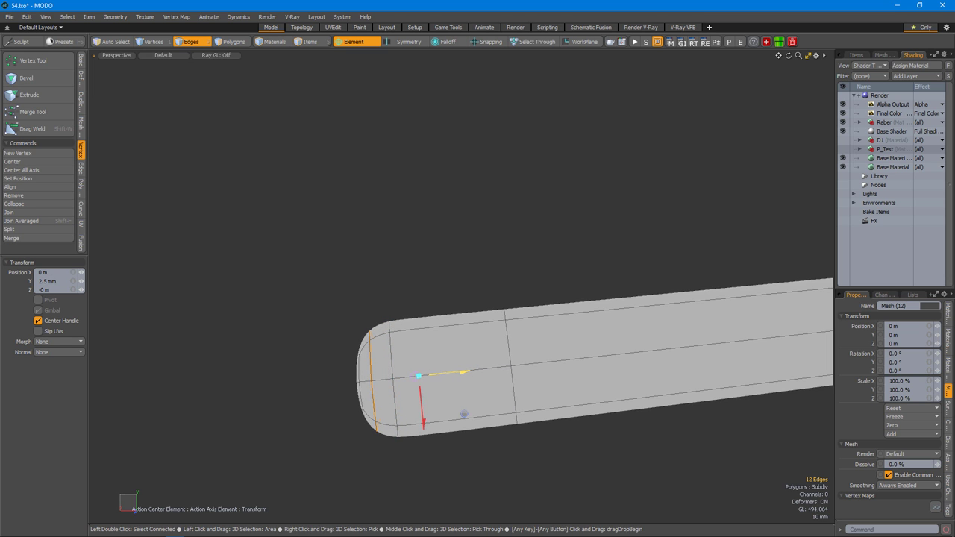
alt+drag(462, 418, 481, 424)
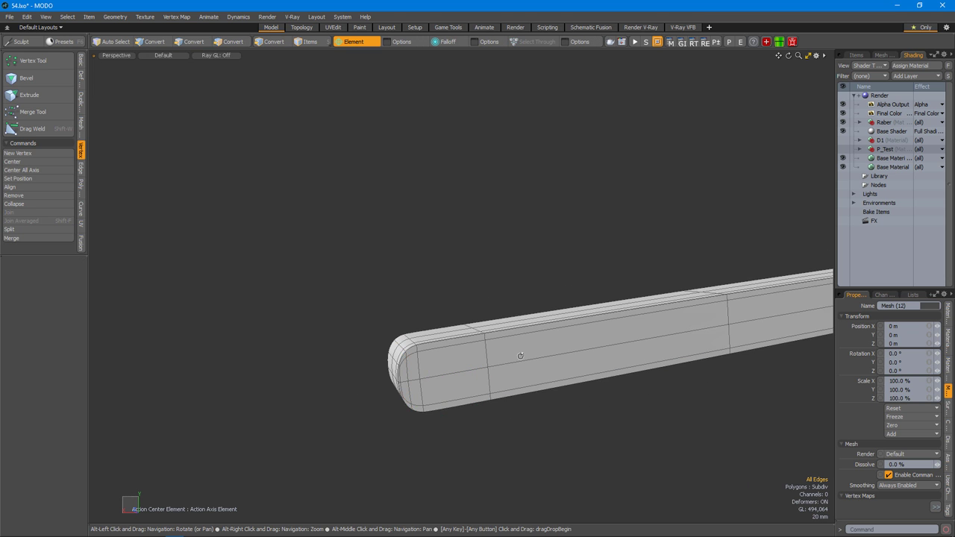
Mirror the half insert into a complete T-headed bar and unhide the rest of the mesh.
alt+drag(441, 362, 502, 427)
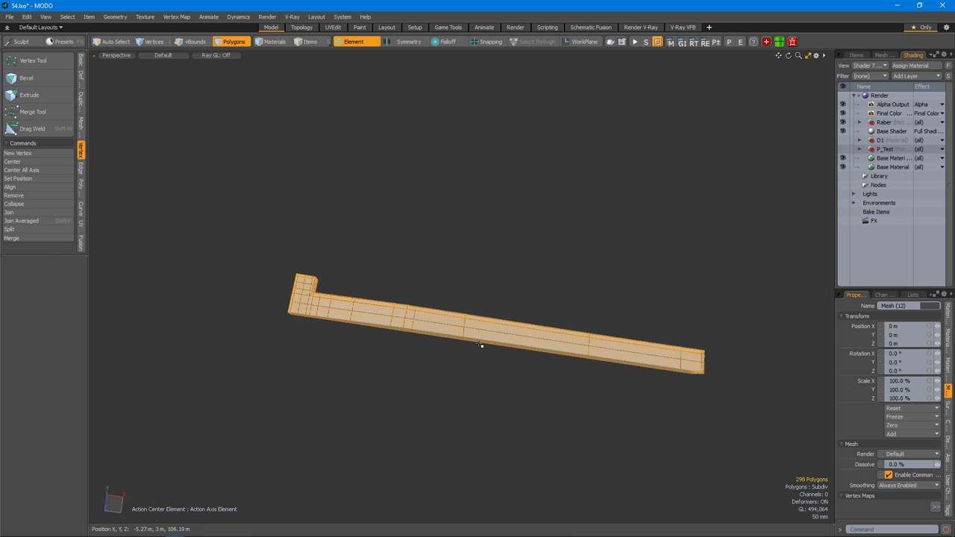
click(477, 401)
alt+drag(478, 401, 463, 350)
click(463, 351)
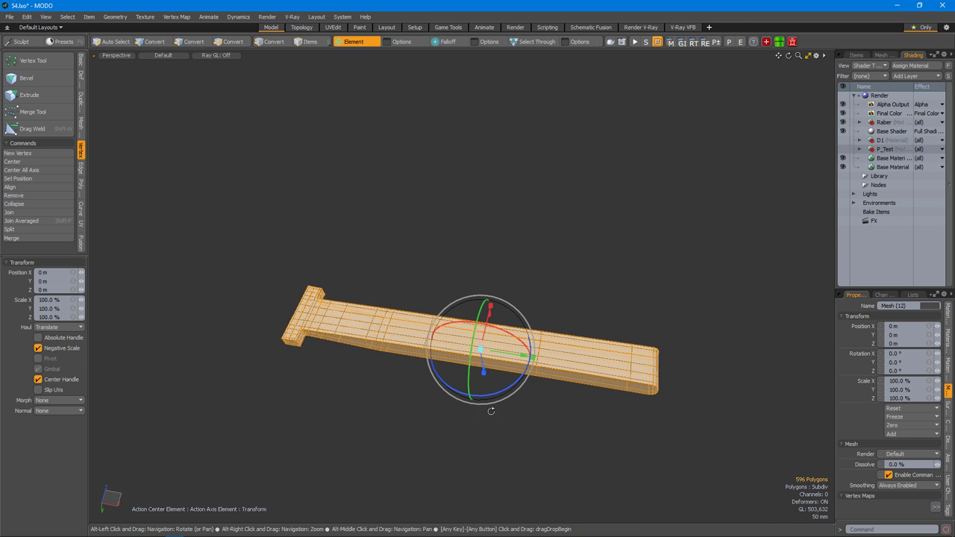
alt+drag(490, 413, 462, 401)
scroll(523, 369, up, 3)
key(u)
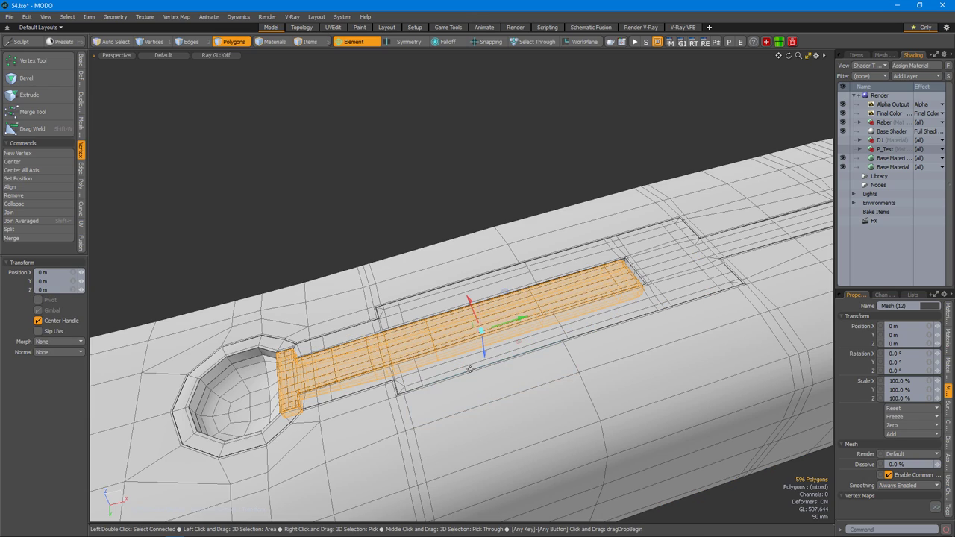
Compare the fore-end's recessed panel with the shotgun reference photo in Windows Photo Viewer.
key(space)
scroll(439, 358, down, 3)
alt+drag(396, 256, 496, 351)
key(3)
key(alt+Tab)
drag(907, 34, 279, 67)
scroll(258, 317, up, 2)
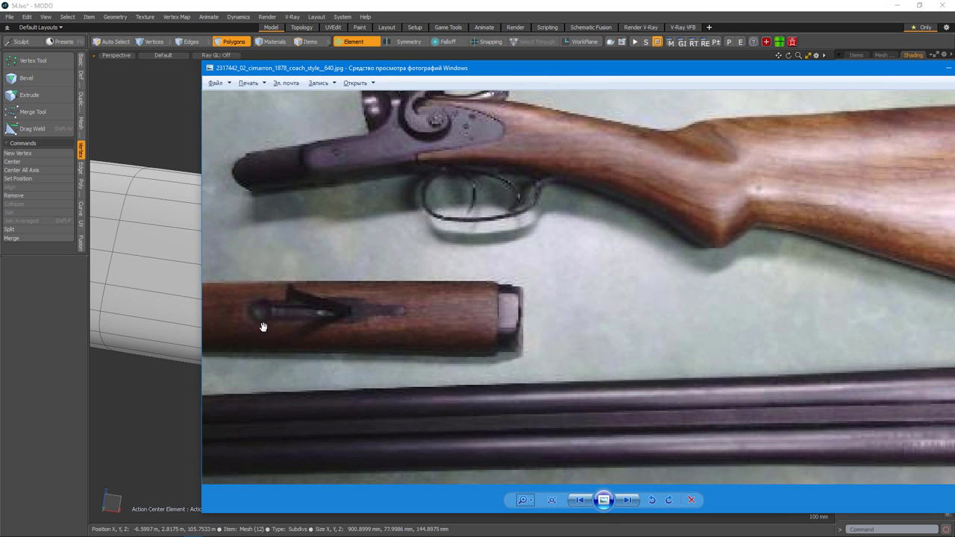
drag(517, 61, 951, 150)
click(747, 319)
key(alt+Tab)
mouse_move(777, 122)
mouse_down()
mouse_move(514, 82)
mouse_move(899, 88)
mouse_up()
key(alt+Tab)
Round the end of the narrow slot by moving its center-line vertices -17 mm in Y.
scroll(447, 332, up, 6)
key(1)
right_drag(414, 321, 465, 340)
key(w)
key(Tab)
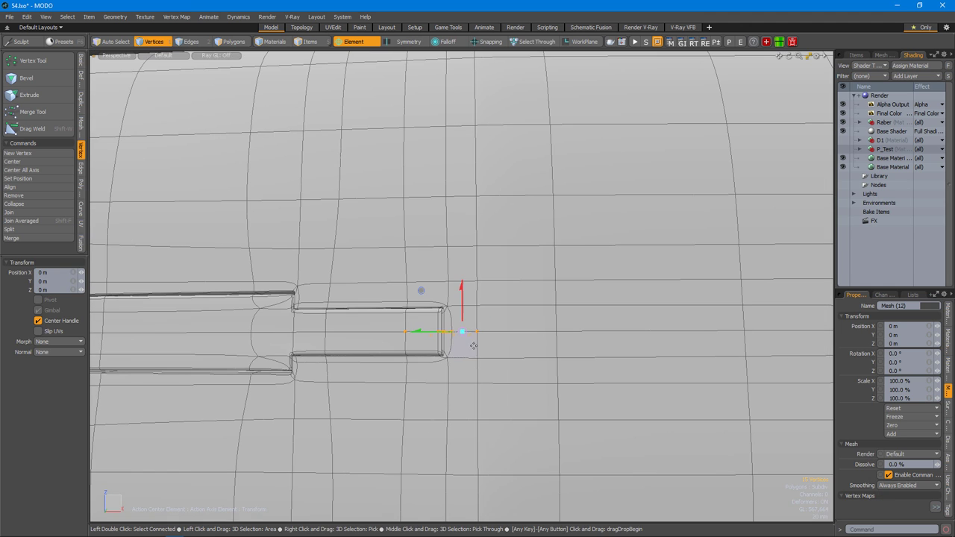
alt+drag(483, 340, 447, 313)
scroll(435, 341, down, 5)
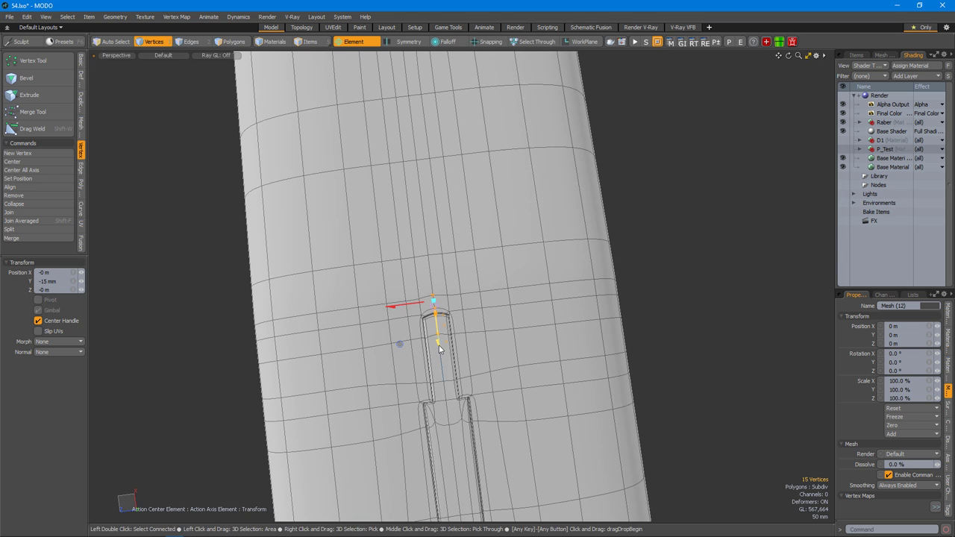
scroll(439, 324, up, 3)
scroll(397, 316, up, 3)
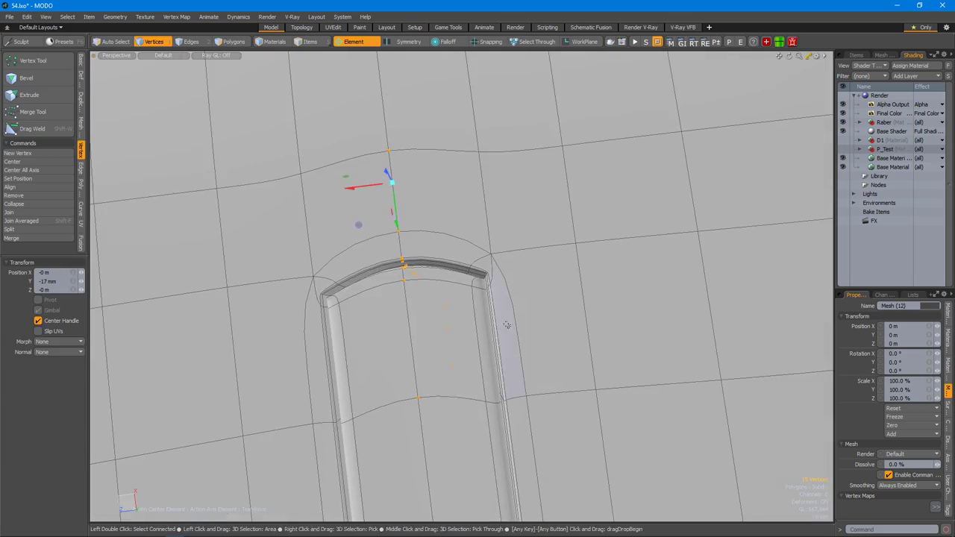
click(396, 335)
Hide the adjoining receiver mesh item to expose the fore-end's flat end face.
scroll(396, 335, down, 2)
alt+drag(396, 335, 420, 352)
scroll(505, 371, down, 3)
scroll(458, 366, up, 5)
scroll(462, 362, down, 4)
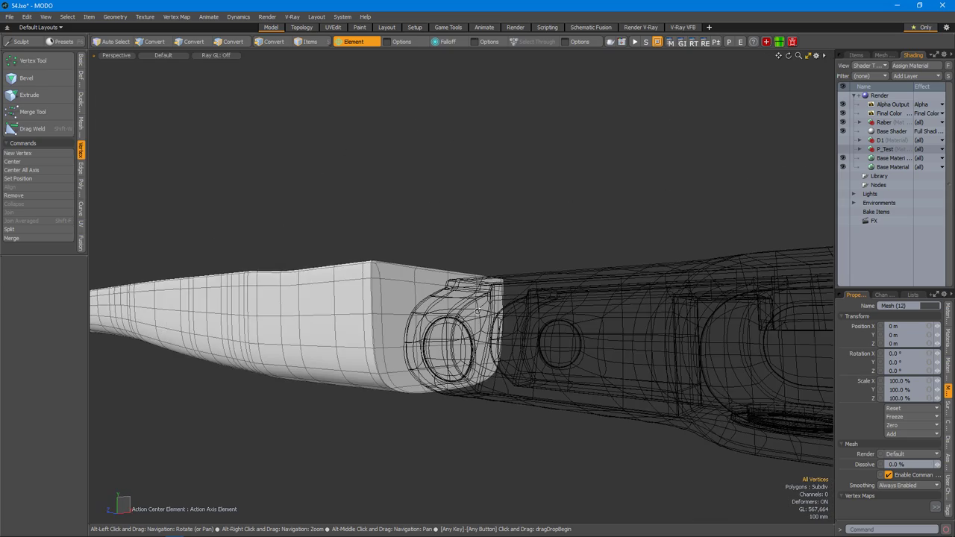
click(310, 41)
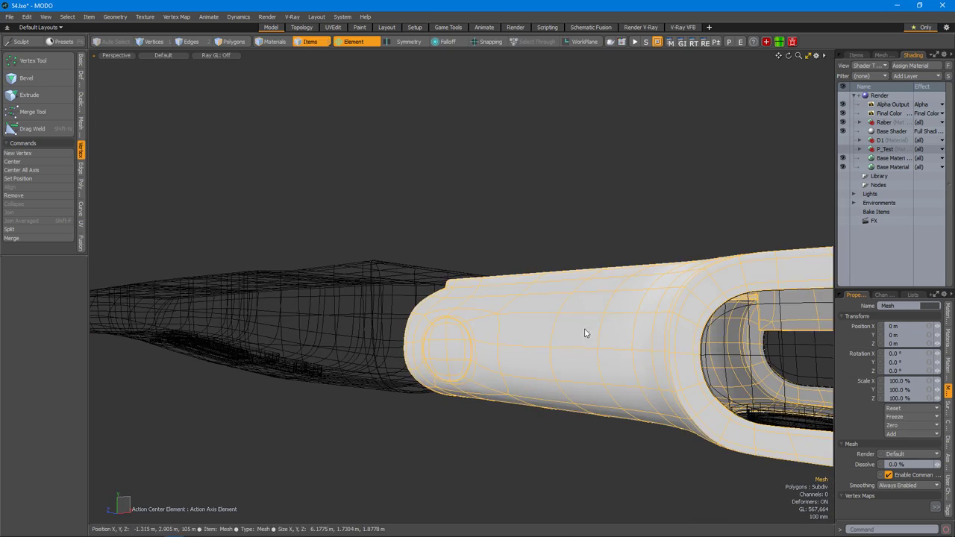
click(856, 55)
alt+drag(825, 99, 355, 328)
key(2)
alt+right_drag(355, 327, 401, 345)
alt+right_drag(401, 296, 363, 308)
alt+right_drag(367, 270, 399, 246)
alt+drag(371, 233, 435, 387)
alt+right_drag(408, 345, 594, 353)
Use Edge Slice to carry the dense lengthwise edges onto the end face and route them to its center line.
key(2)
scroll(429, 365, up, 3)
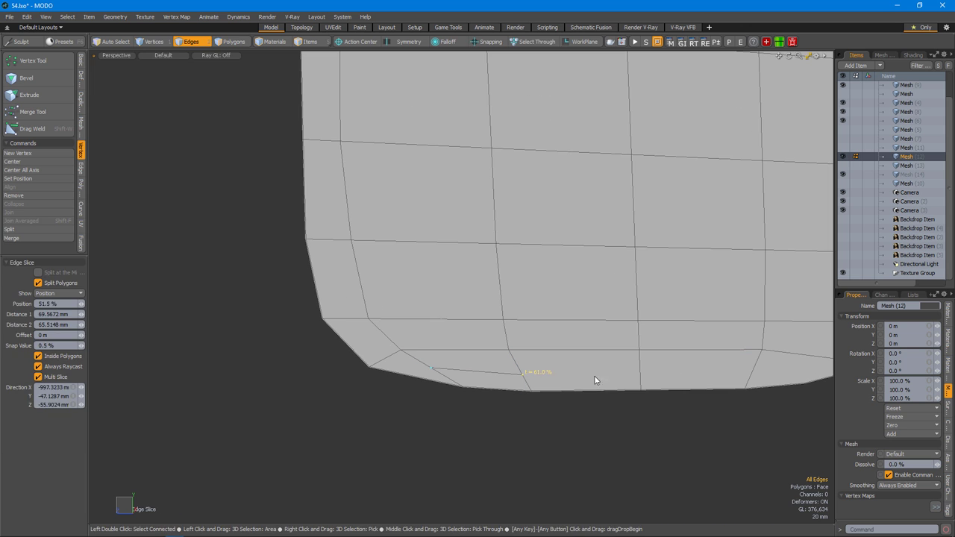
key(c)
alt+drag(554, 294, 446, 363)
scroll(423, 300, up, 3)
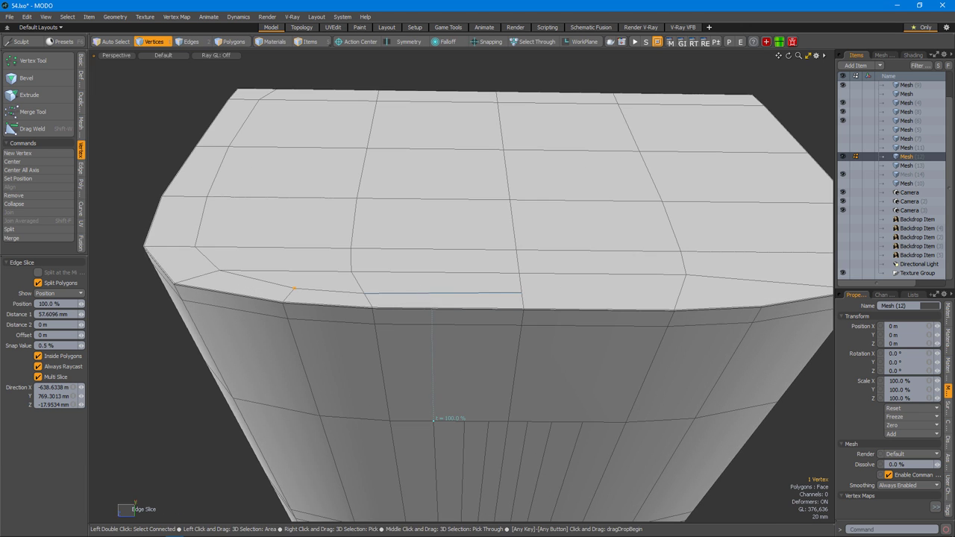
click(465, 420)
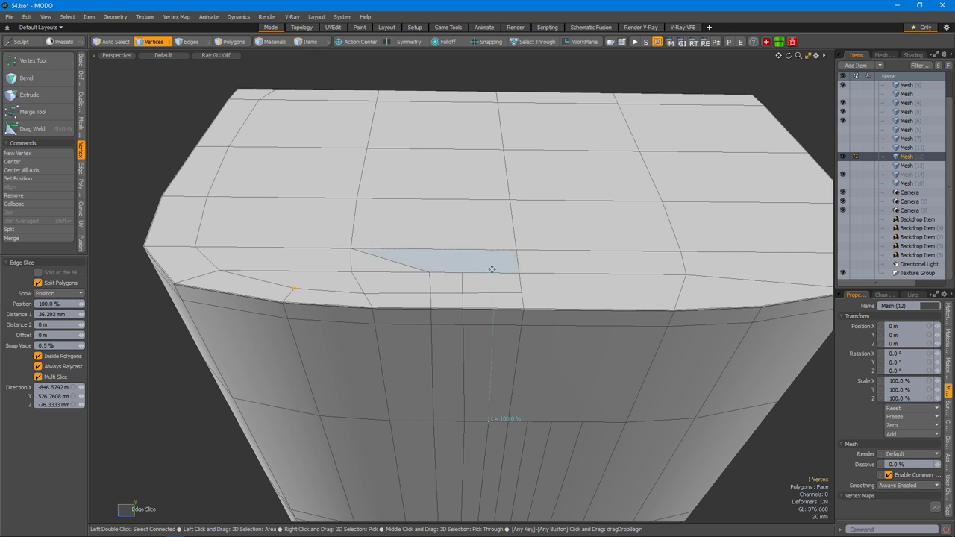
alt+drag(481, 254, 386, 269)
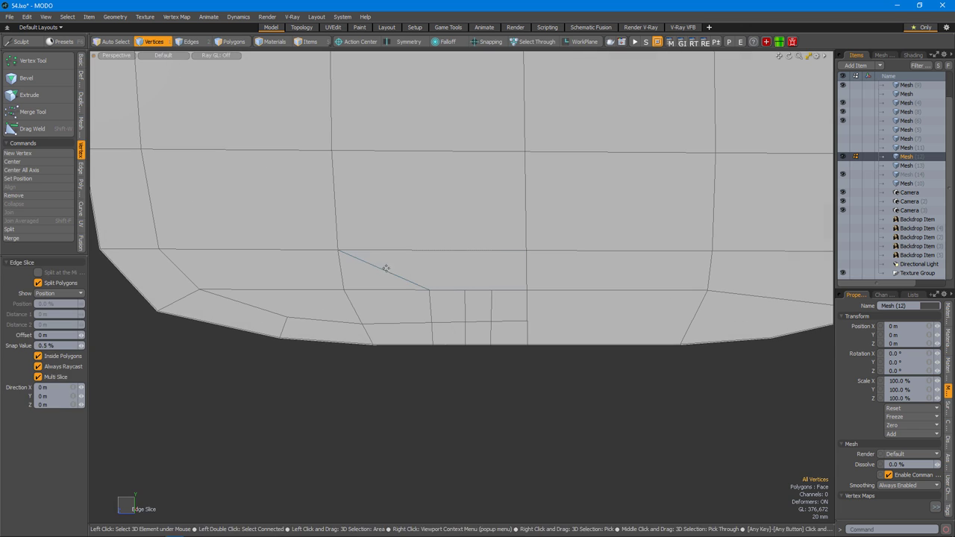
alt+right_drag(478, 284, 465, 294)
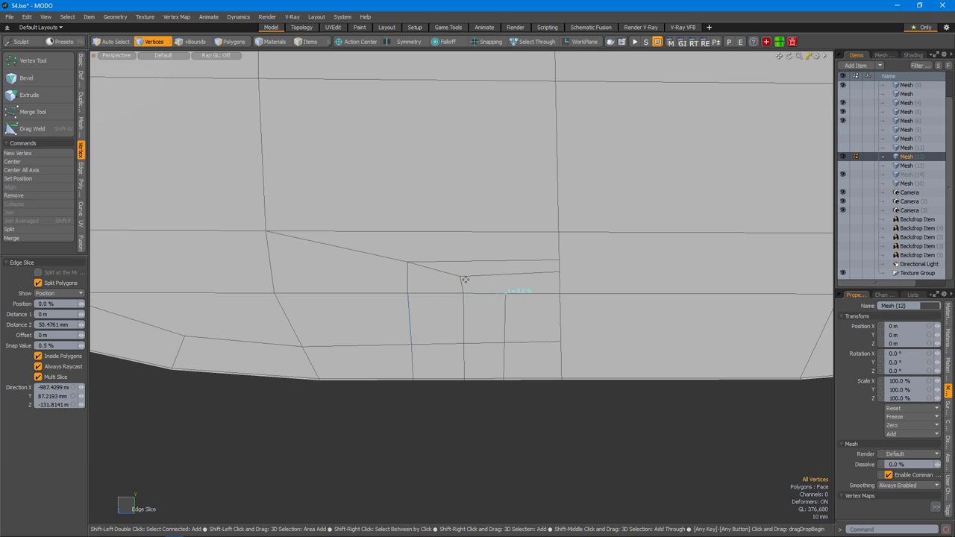
Slide the end face's center-line vertex by 8.6 percent to even out the new cuts.
key(space)
click(486, 273)
drag(486, 273, 454, 273)
key(space)
click(555, 282)
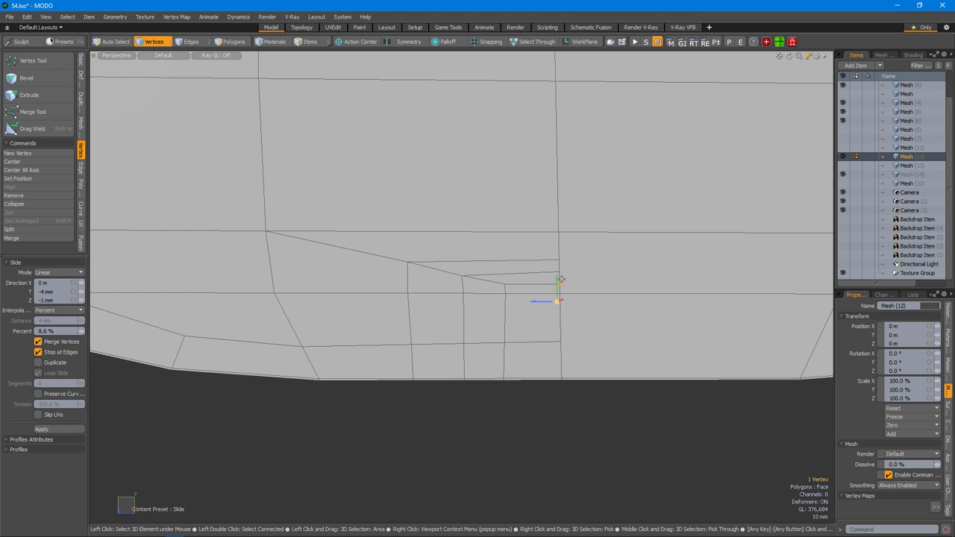
alt+drag(556, 283, 550, 320)
Select the fore-end's uncut half in Top view and delete its polygons.
key(ctrl+space)
click(520, 247)
key(3)
right_drag(311, 217, 639, 279)
ctrl+right_drag(355, 206, 678, 289)
scroll(582, 299, up, 3)
scroll(580, 308, down, 1)
key(Delete)
Mirror the remaining half across the Z axis at the center line with vertices merged within 1.8 mm.
key(shift+v)
click(579, 267)
scroll(590, 308, up, 5)
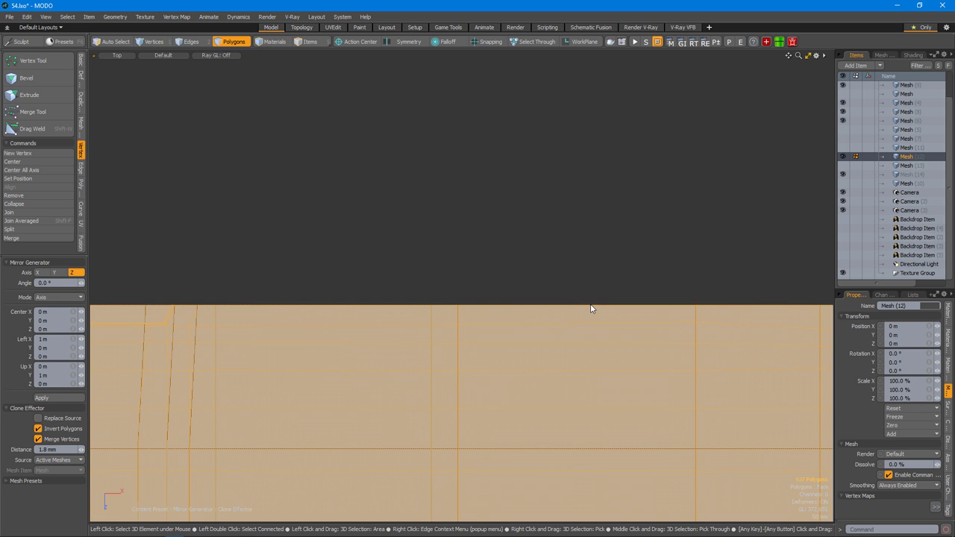
scroll(589, 308, down, 3)
click(572, 309)
scroll(572, 309, down, 2)
key(ctrl+space)
click(653, 293)
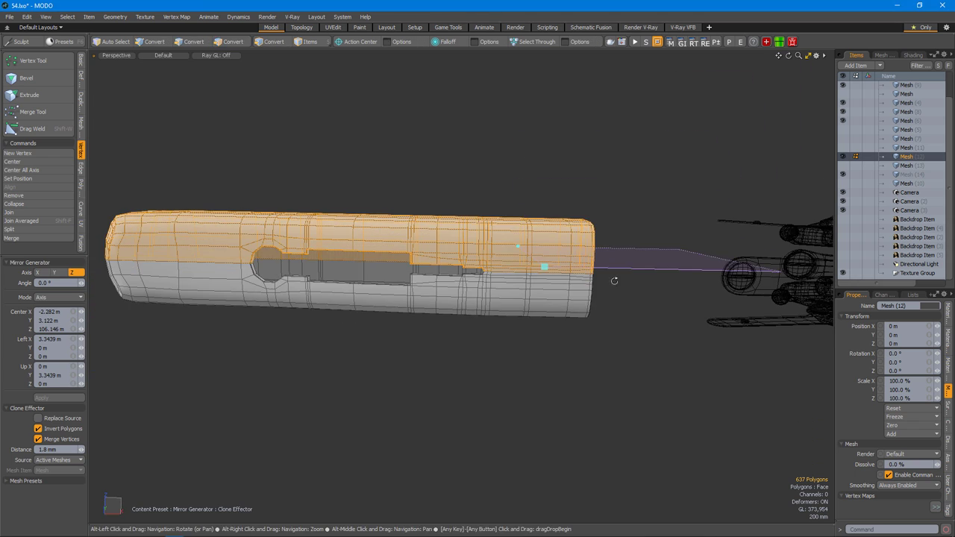
click(610, 337)
alt+drag(590, 311, 497, 324)
Unhide the insert and other parts and show the completed fore-end subdivided.
double_click(471, 244)
scroll(496, 324, up, 5)
key(h)
key(u)
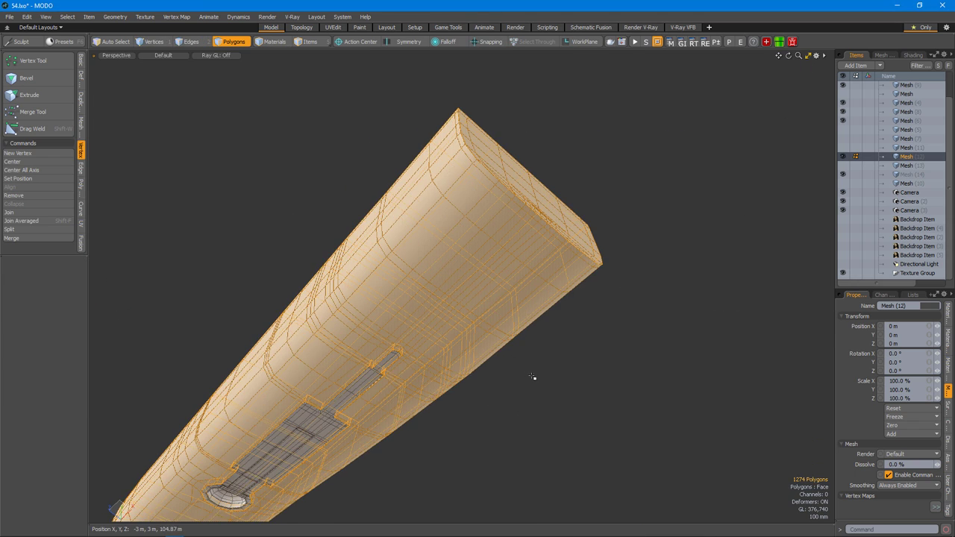
click(533, 379)
mouse_move(533, 379)
alt+mouse_down()
mouse_move(530, 347)
mouse_move(499, 356)
mouse_move(486, 383)
mouse_move(588, 348)
mouse_move(582, 275)
mouse_move(743, 313)
mouse_move(507, 383)
mouse_move(603, 321)
mouse_move(678, 216)
mouse_move(746, 186)
alt+mouse_up()
Put Raber below the disabled upper Base Material in the shader tree and inspect the fore-end's render preview from several angles.
click(913, 55)
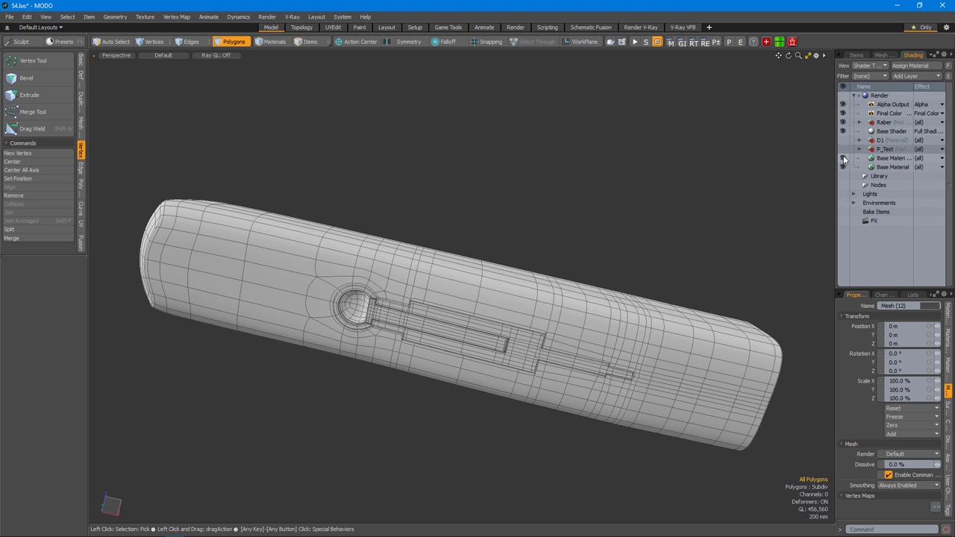
click(843, 159)
key(ctrl+Tab)
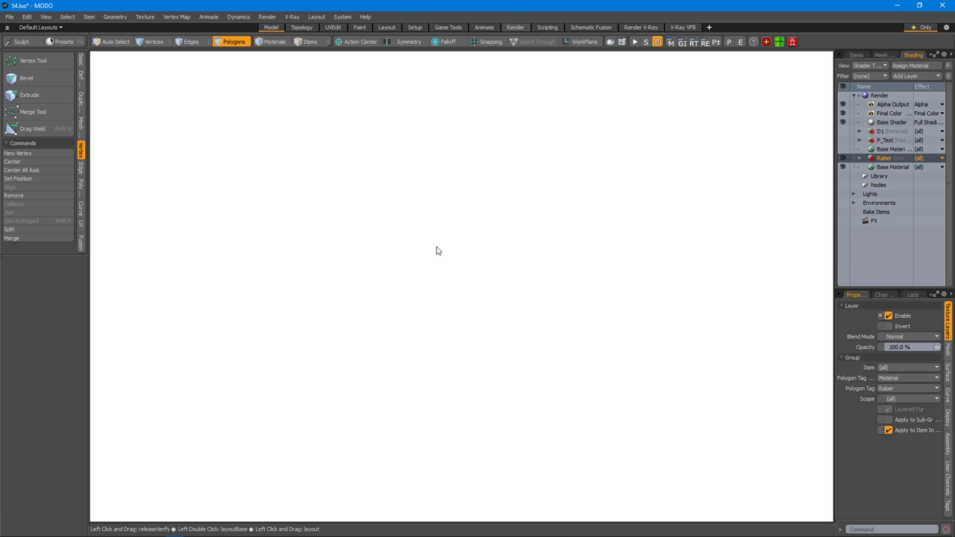
alt+drag(395, 237, 455, 258)
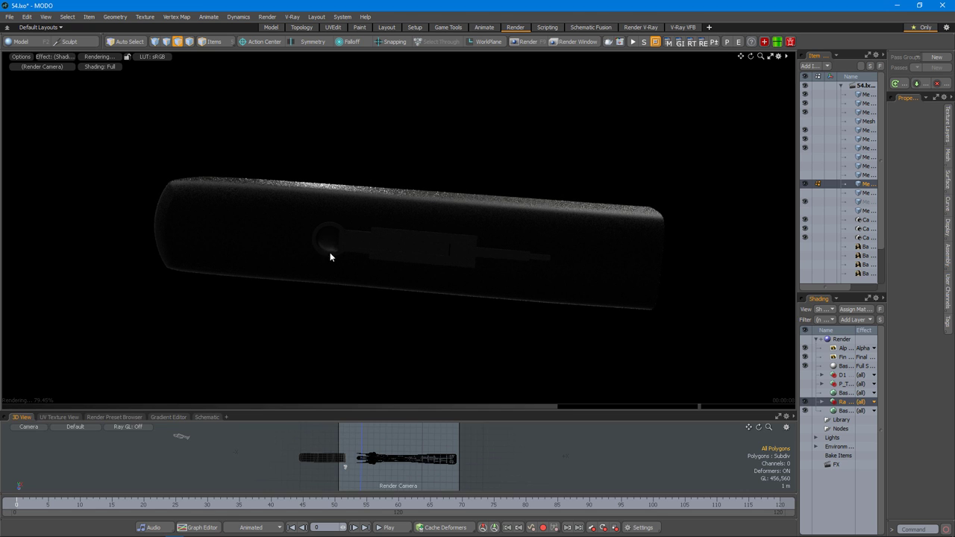
alt+drag(602, 246, 359, 229)
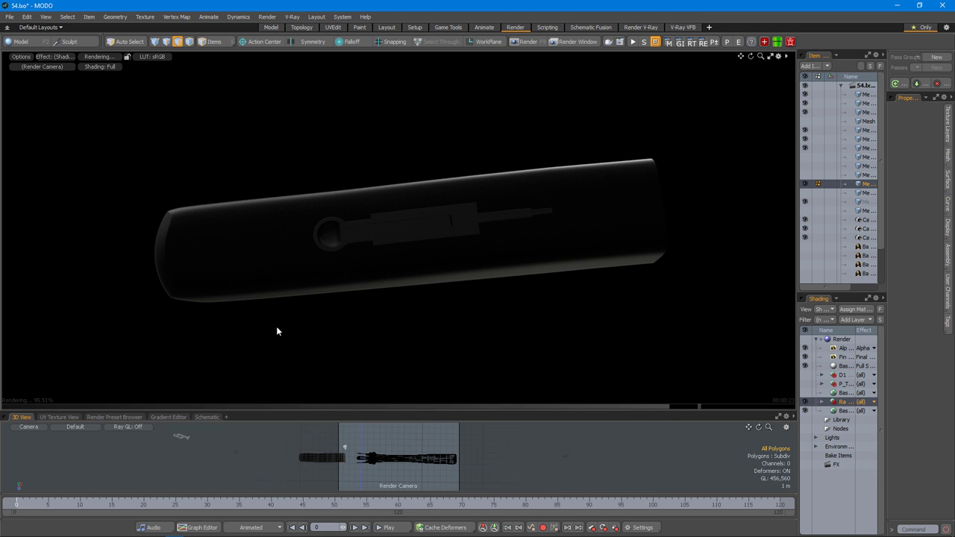
alt+drag(538, 247, 490, 272)
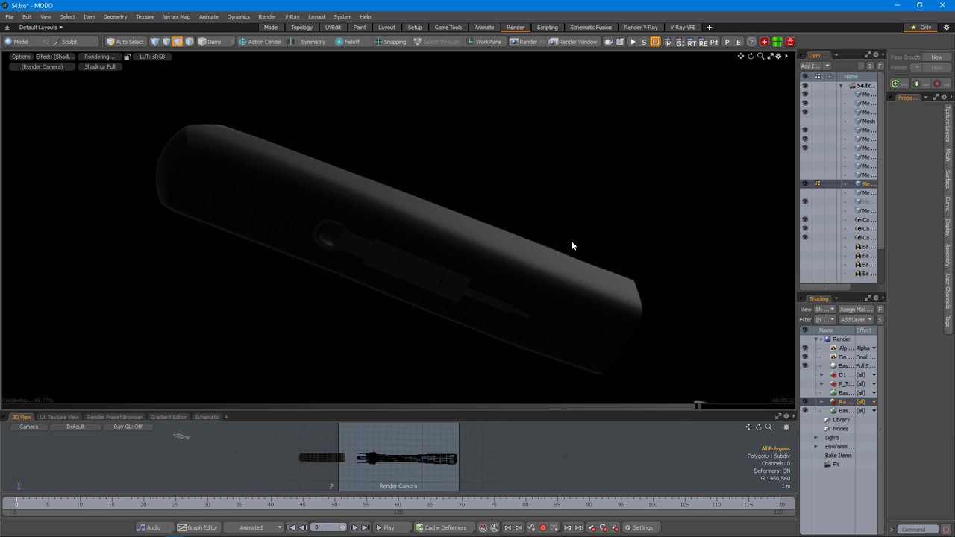
Rotate the insert about its tail end so its T-shaped head swings out of the recess.
click(270, 27)
click(431, 319)
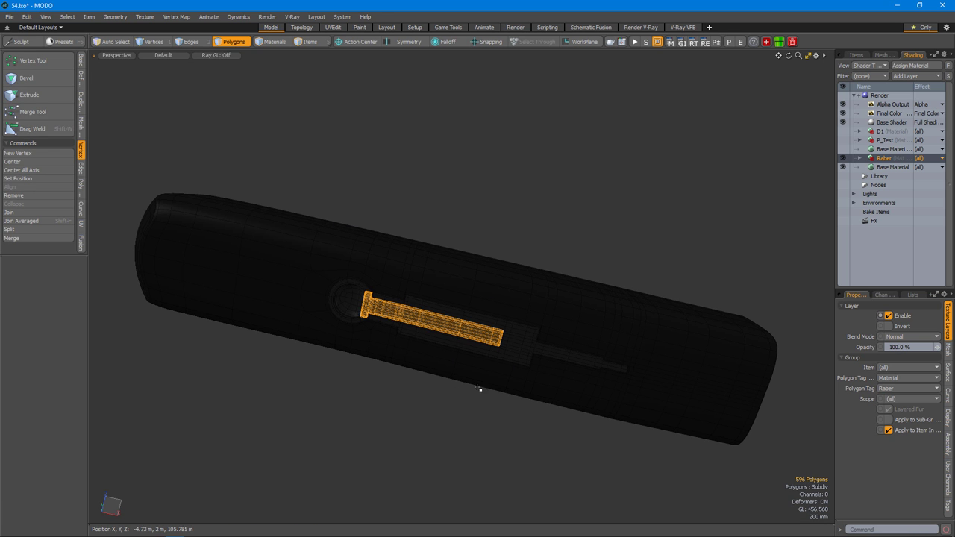
key(shift+a)
alt+drag(581, 378, 555, 306)
key(e)
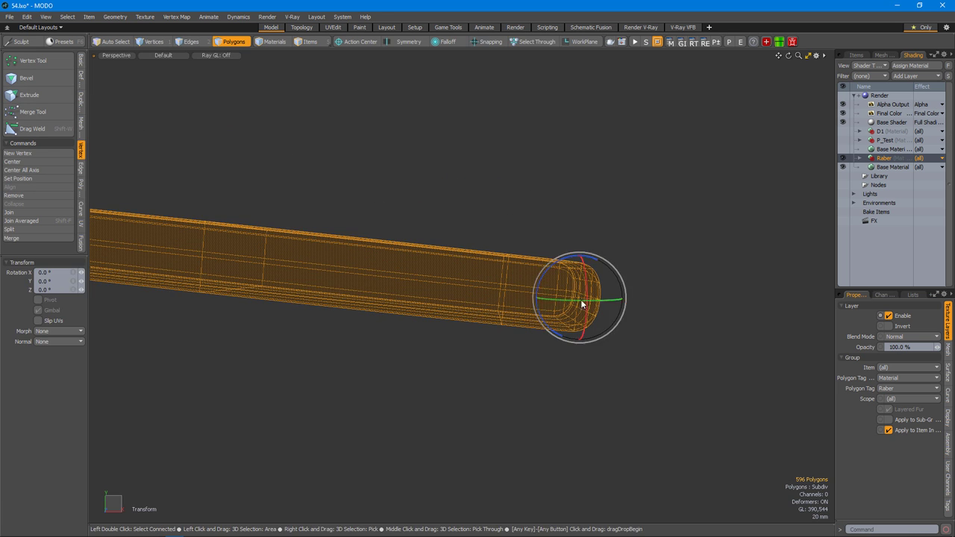
key(shift+x)
click(523, 331)
scroll(550, 288, down, 3)
click(550, 288)
drag(523, 251, 551, 294)
key(a)
click(522, 147)
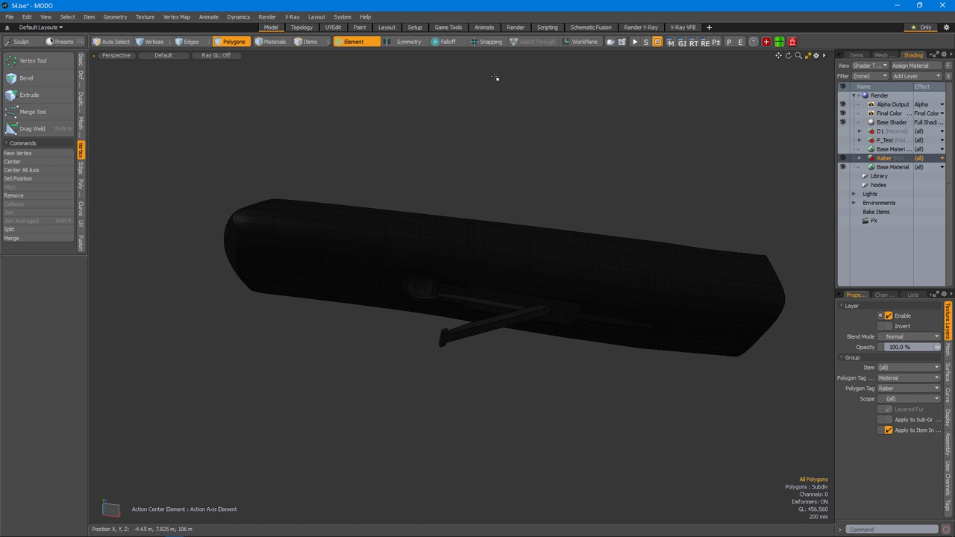
Preview the fore-end with the swung-out insert in the Render layout.
click(516, 27)
click(395, 231)
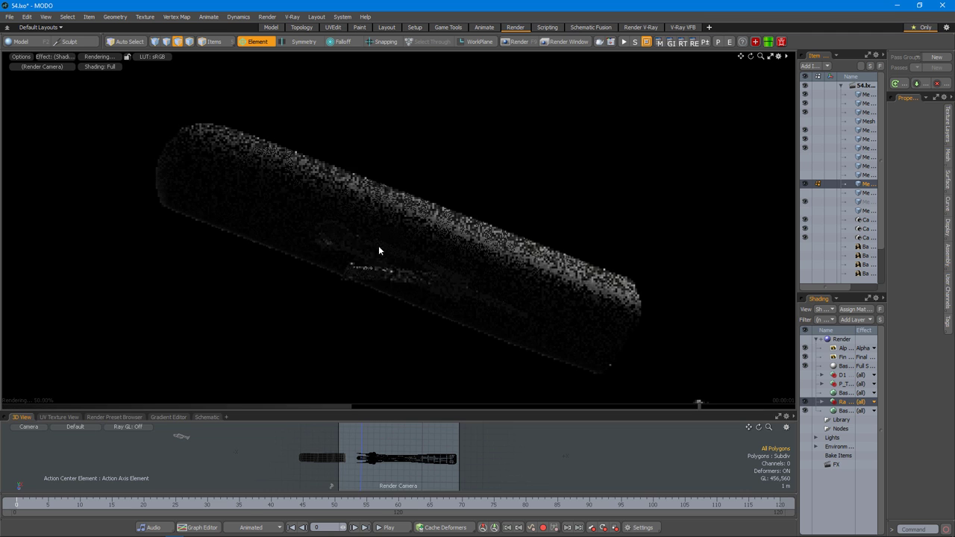